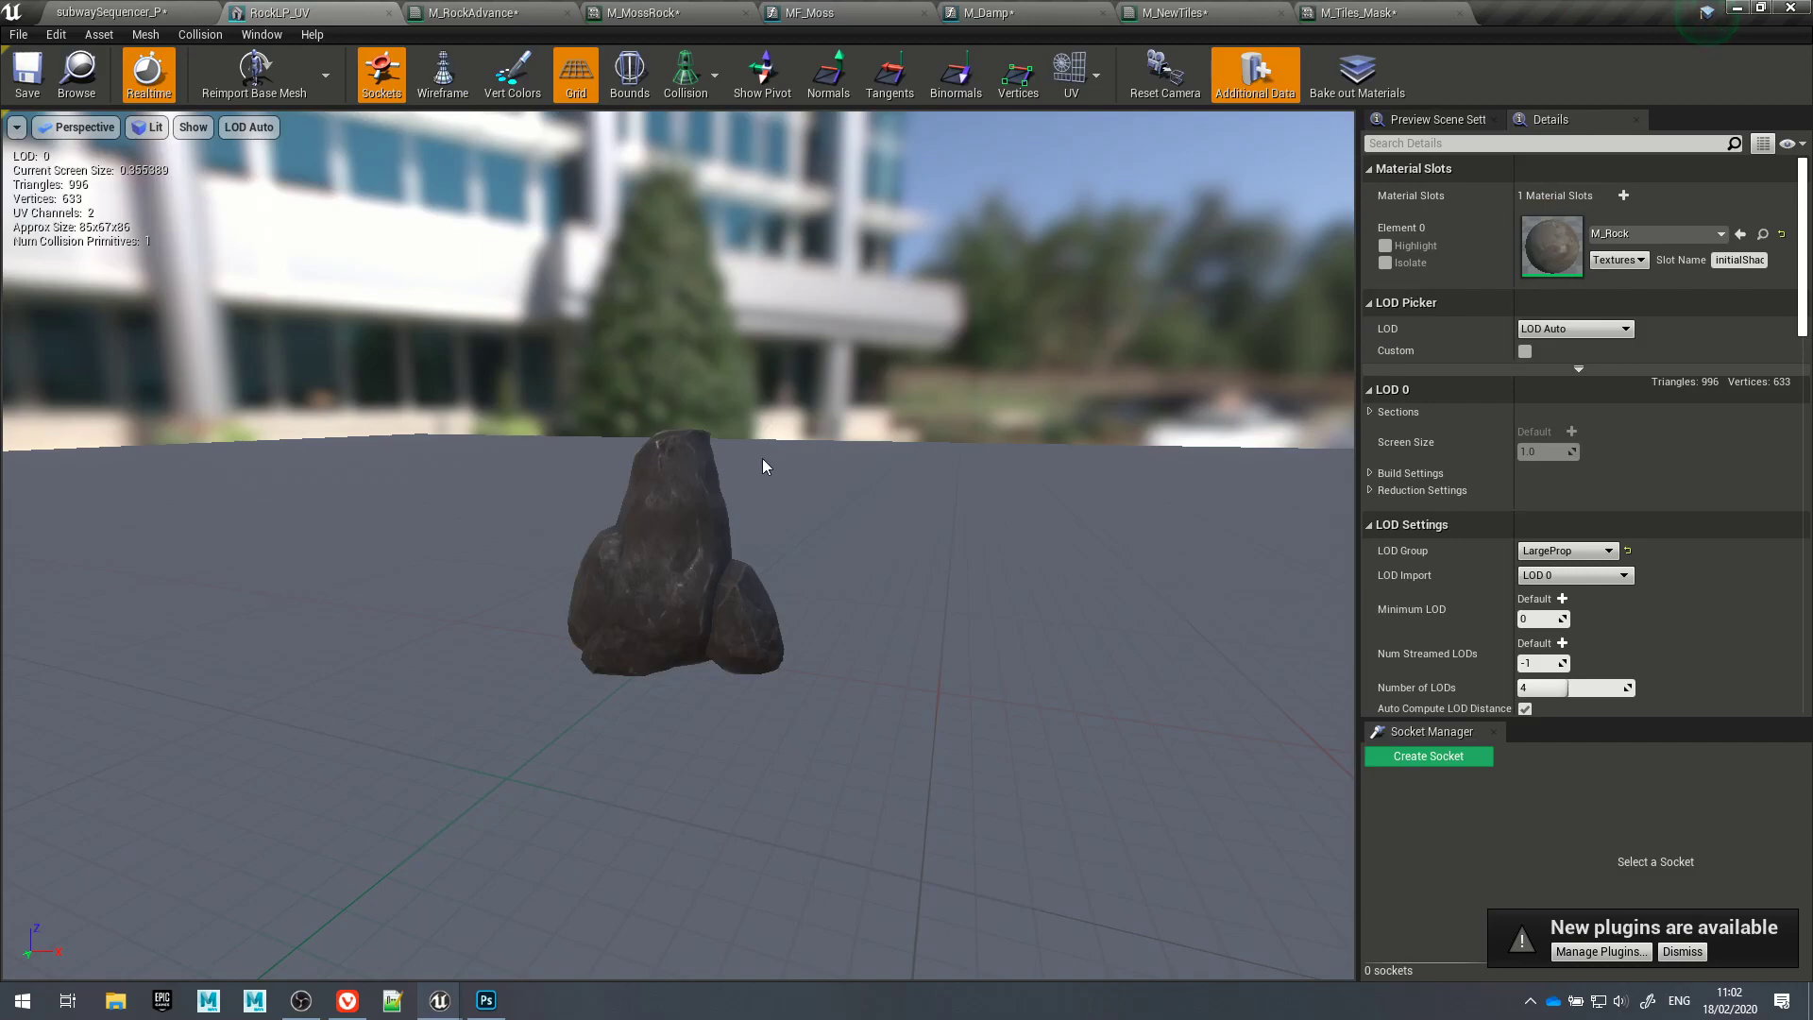
Step: Open the M_Rock material assigned to the rock mesh and bring its whole node network into view
scroll(704, 500, up, 4)
scroll(701, 498, down, 3)
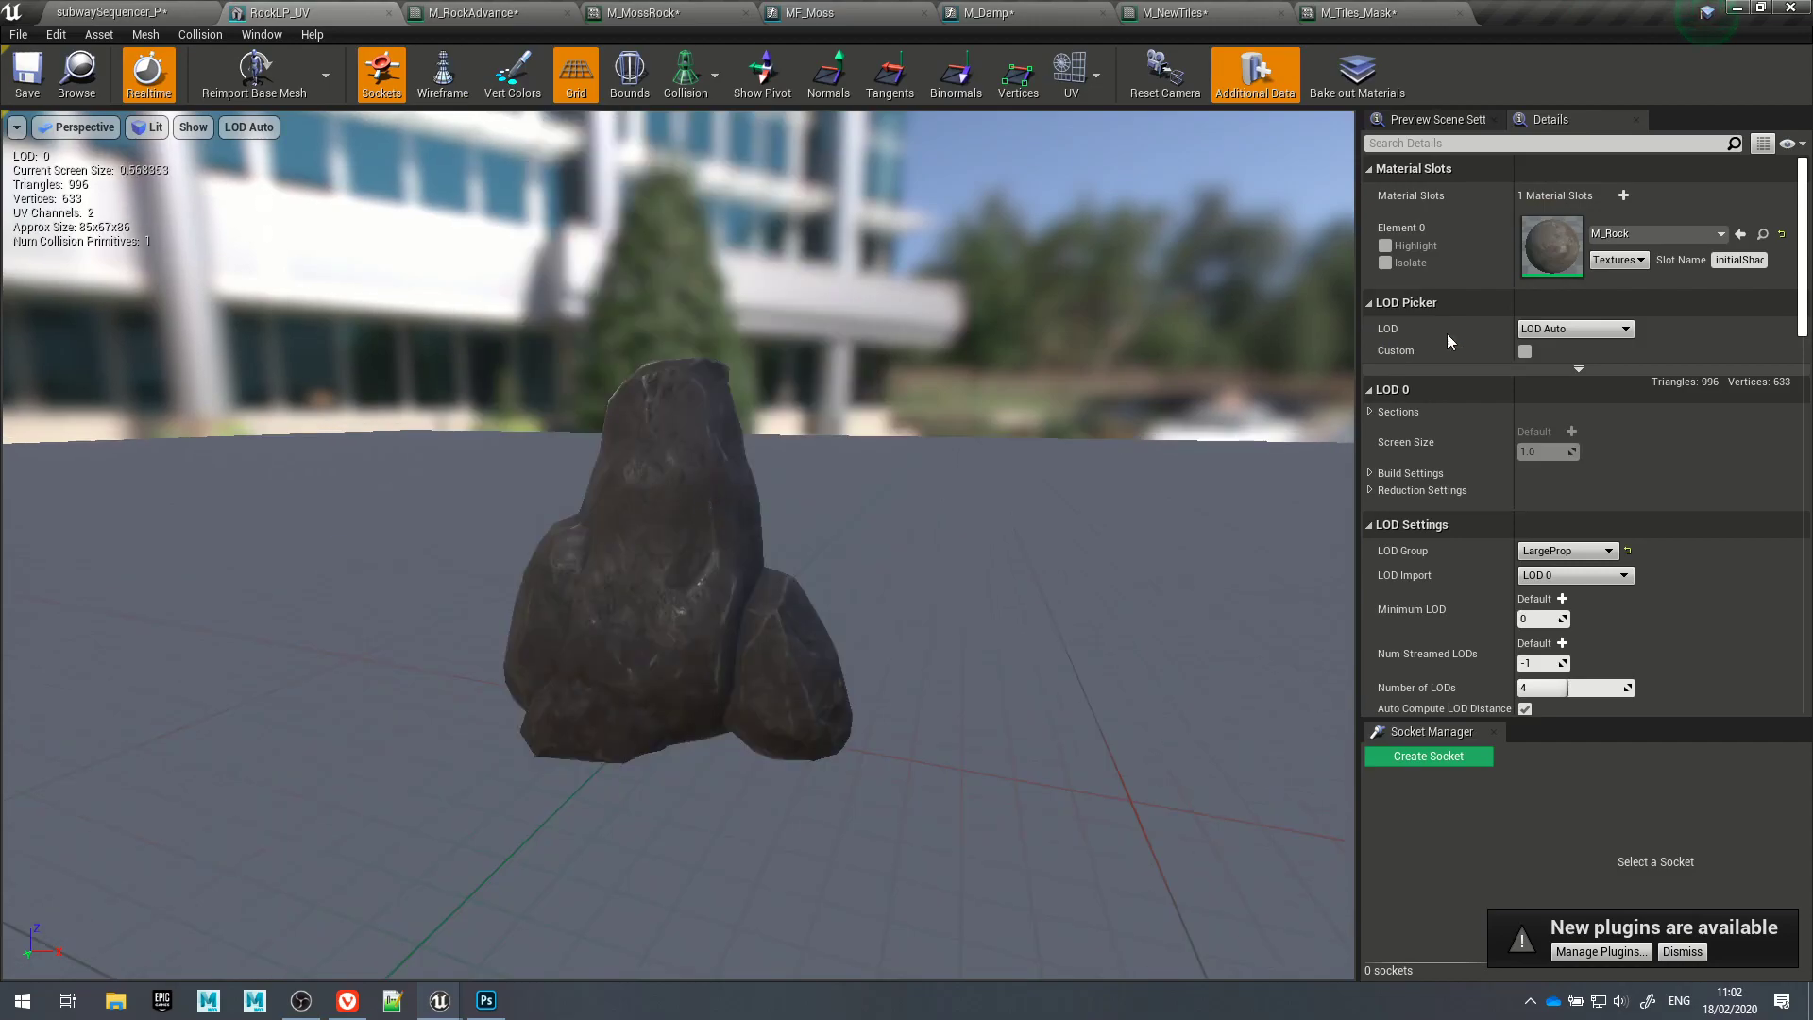
double_click(1537, 247)
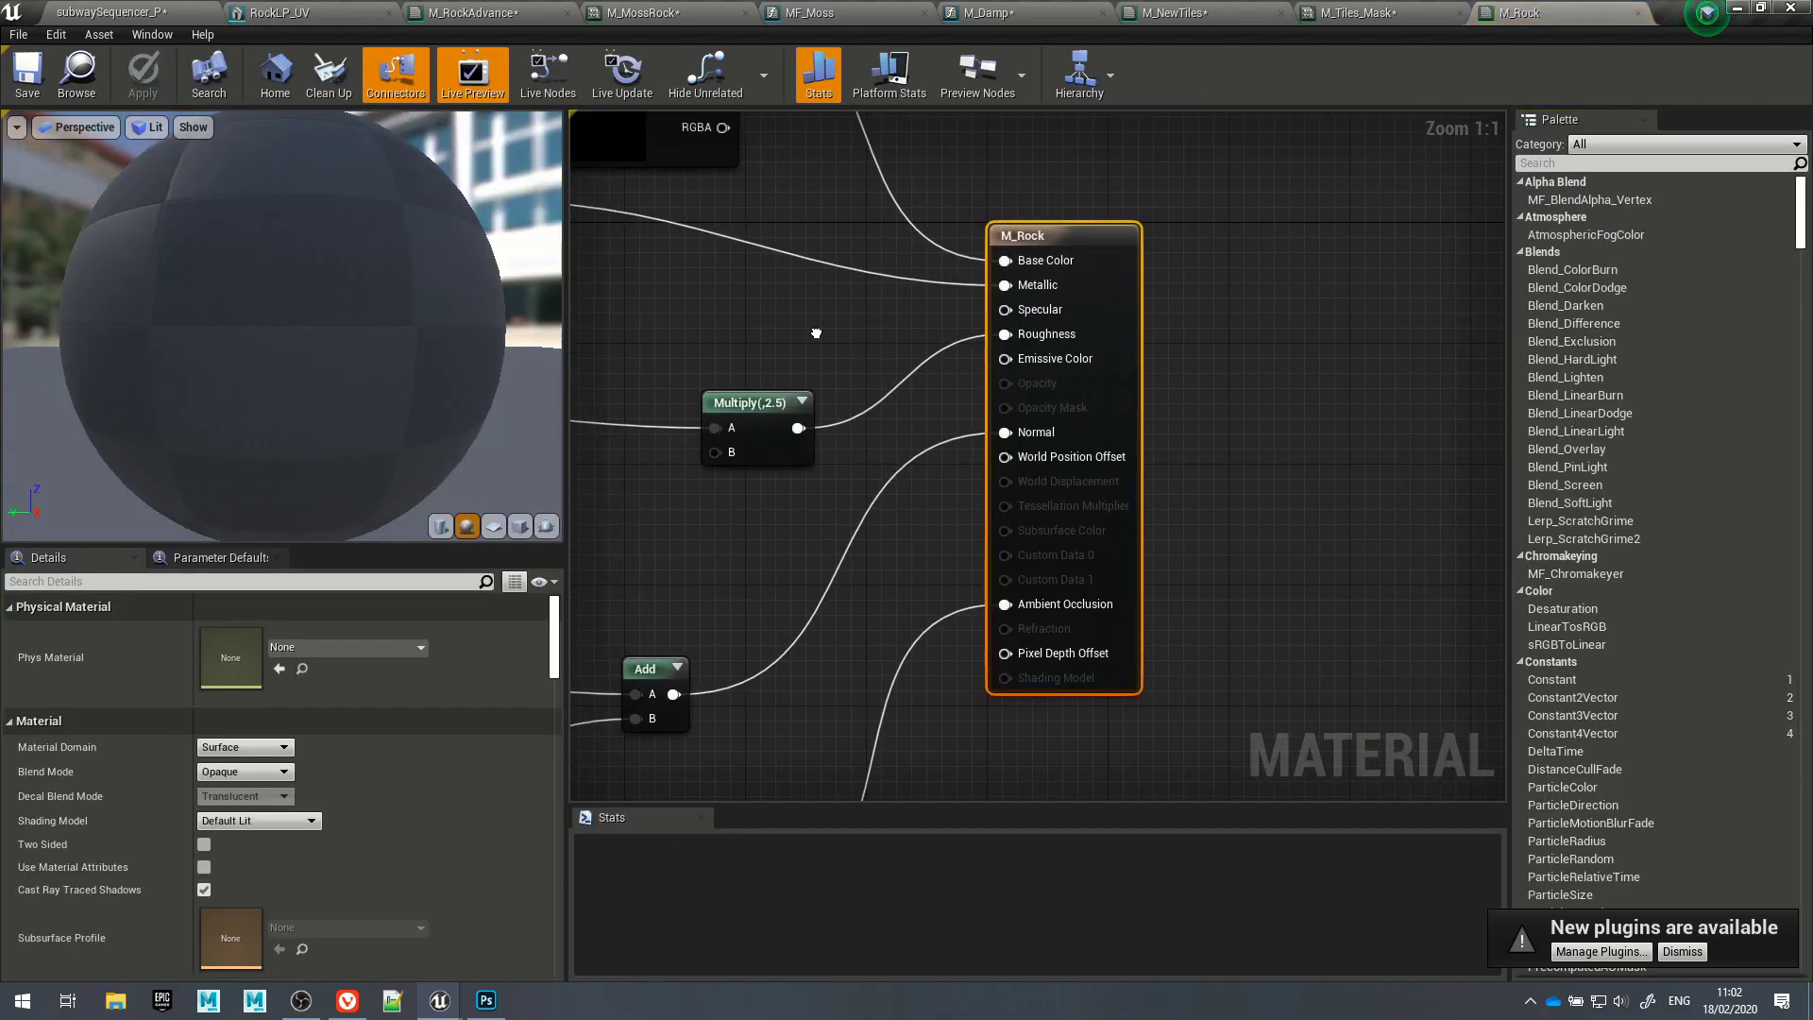
scroll(1137, 323, down, 6)
mouse_move(1124, 318)
right_down()
mouse_move(1139, 303)
mouse_move(1113, 299)
right_up()
scroll(1139, 302, up, 1)
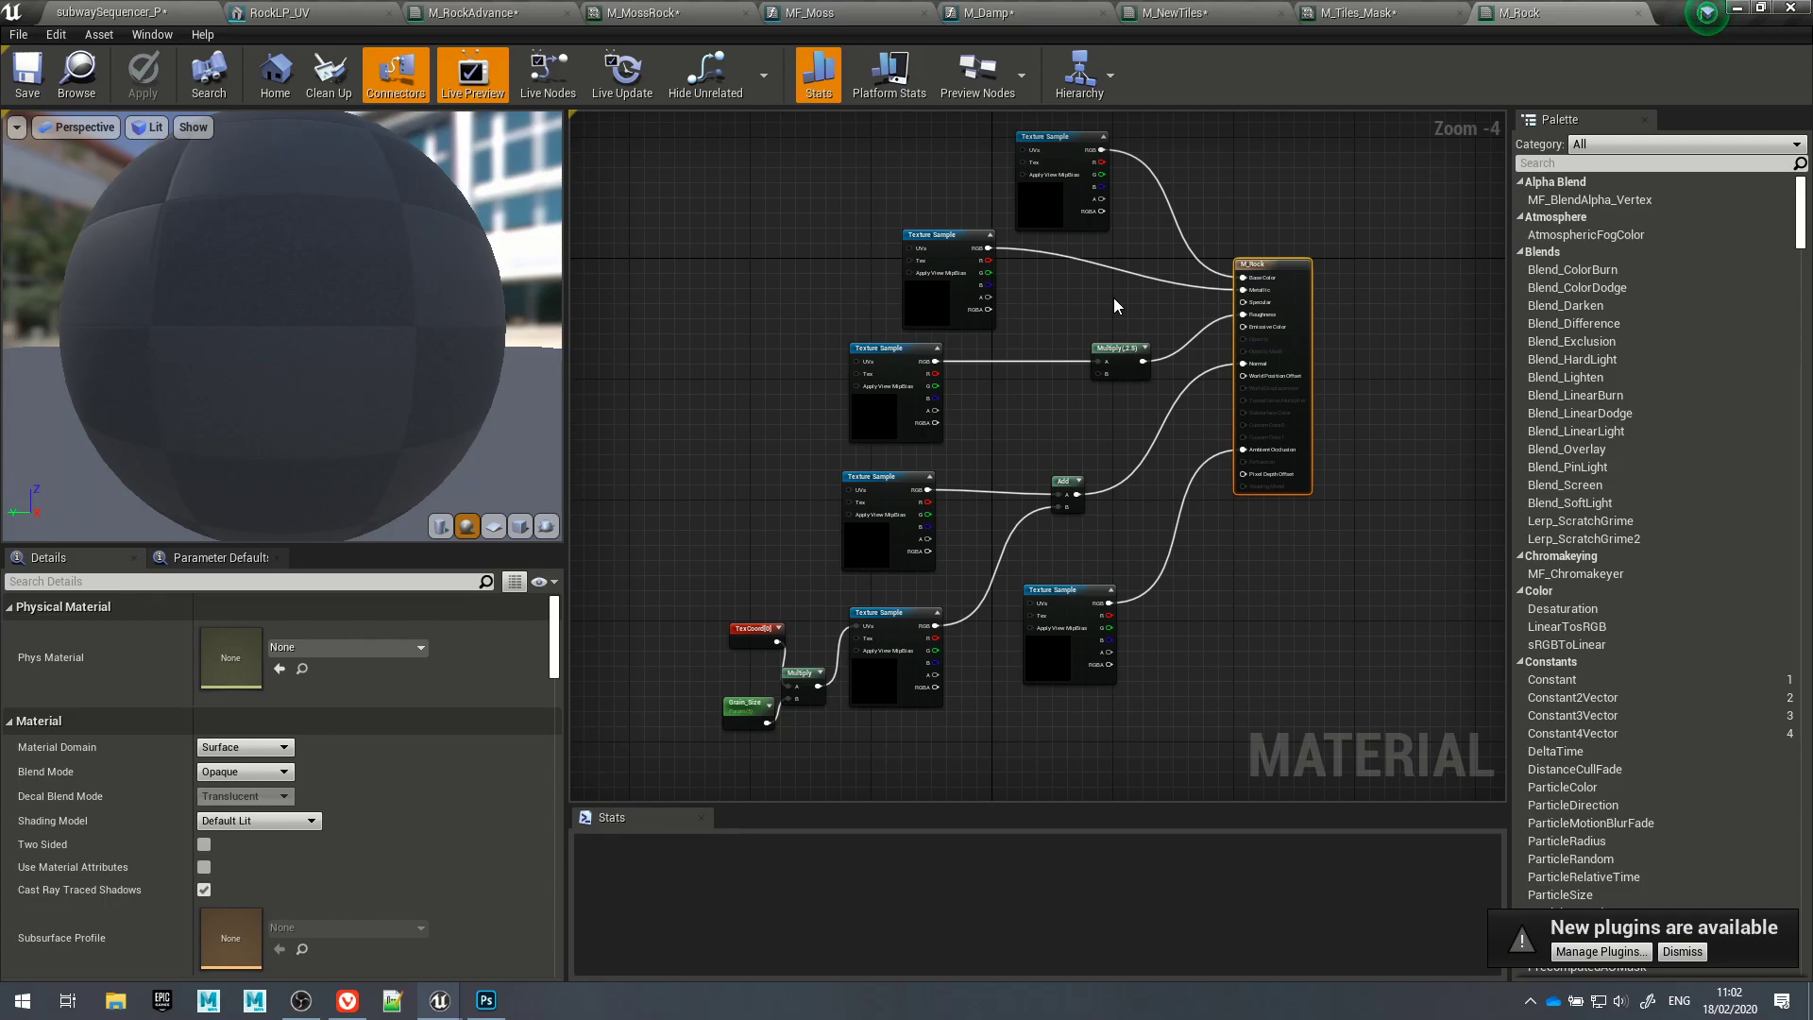
Step: Return to the RockLP_UV mesh and inspect the rock's surface up close from another angle
click(342, 12)
alt+right_drag(562, 448, 699, 449)
alt+drag(551, 451, 514, 438)
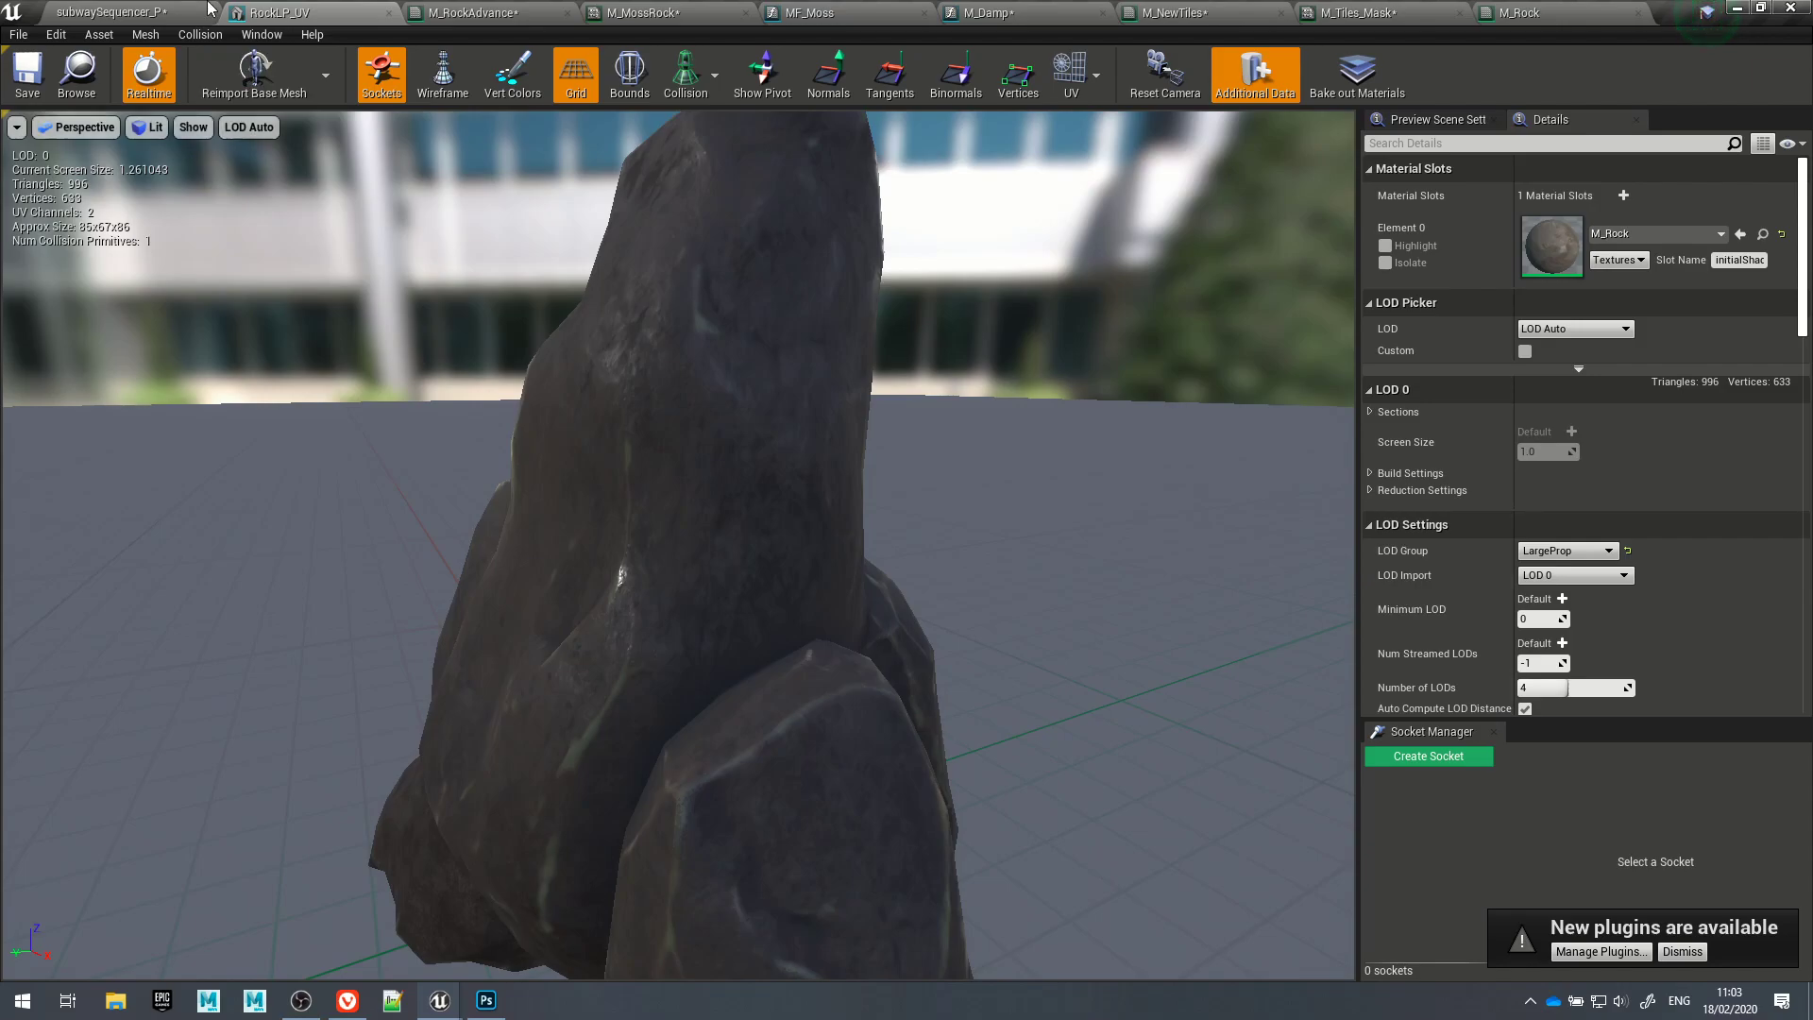
Step: In the subwaySequencer_P level, place an SM_Rock mesh on the tunnel floor beside the wooden drawers
click(179, 12)
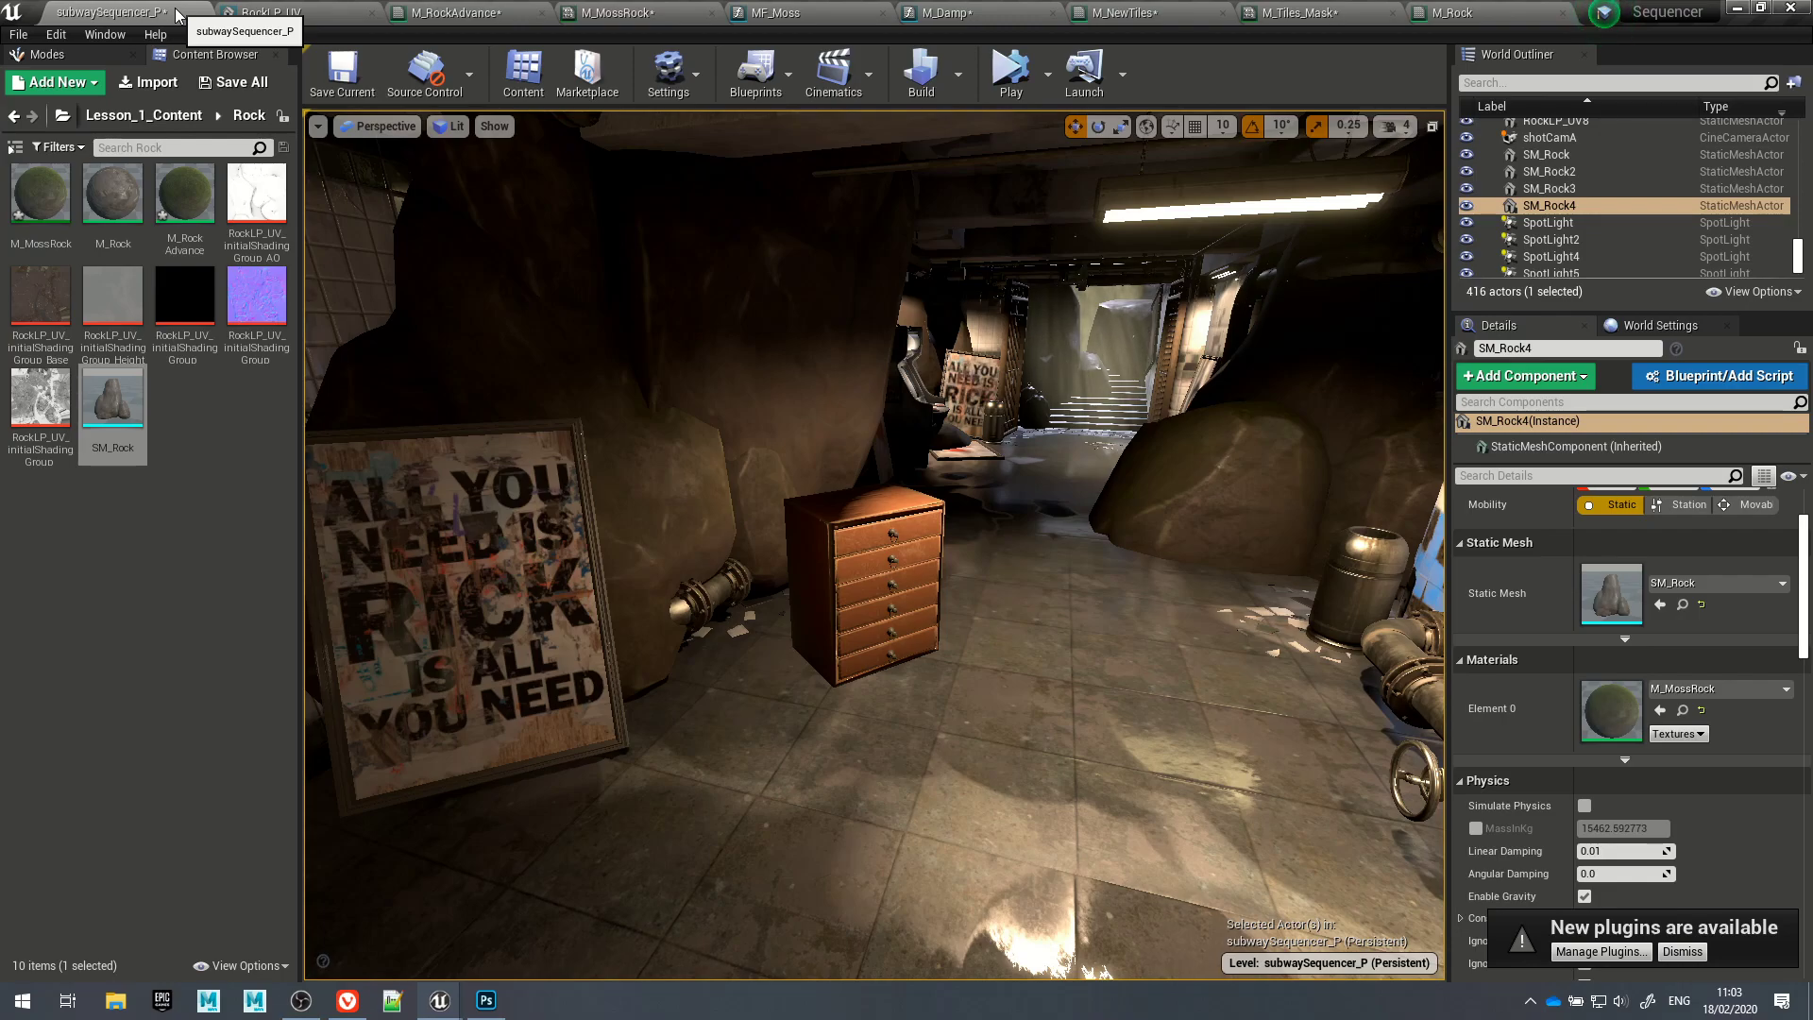
mouse_move(126, 380)
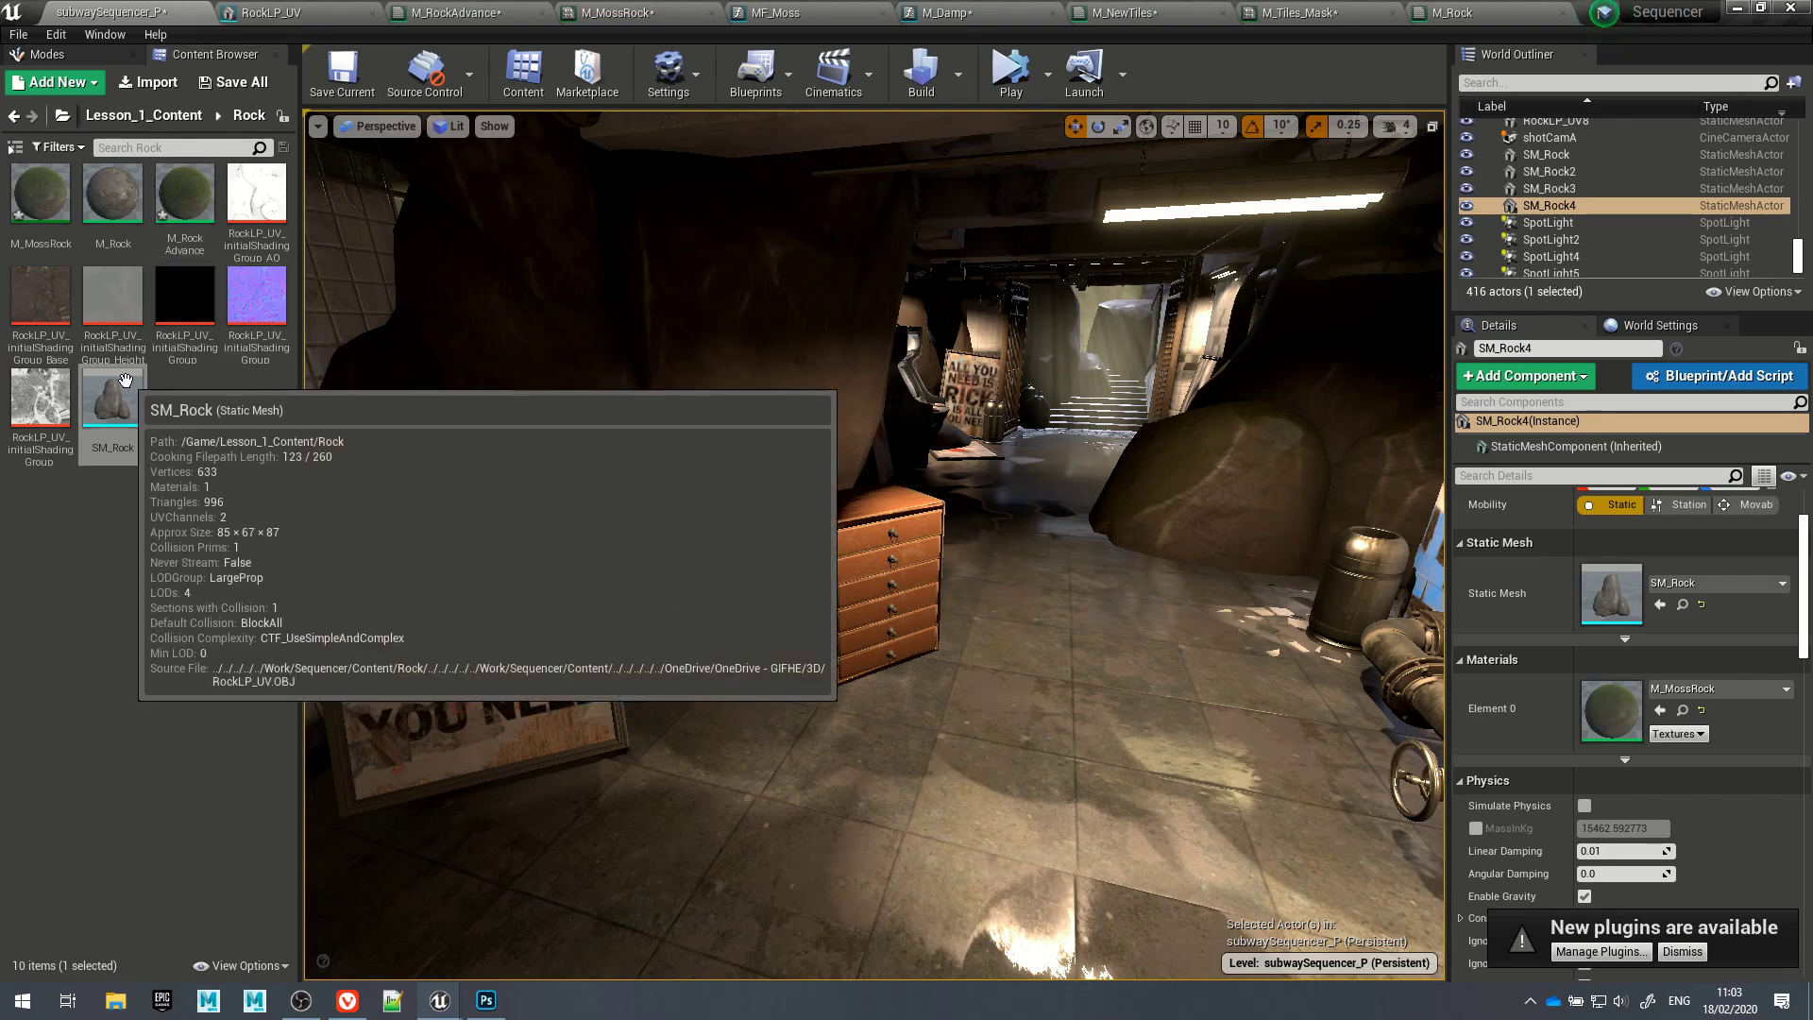
drag(126, 381, 1117, 718)
key(w)
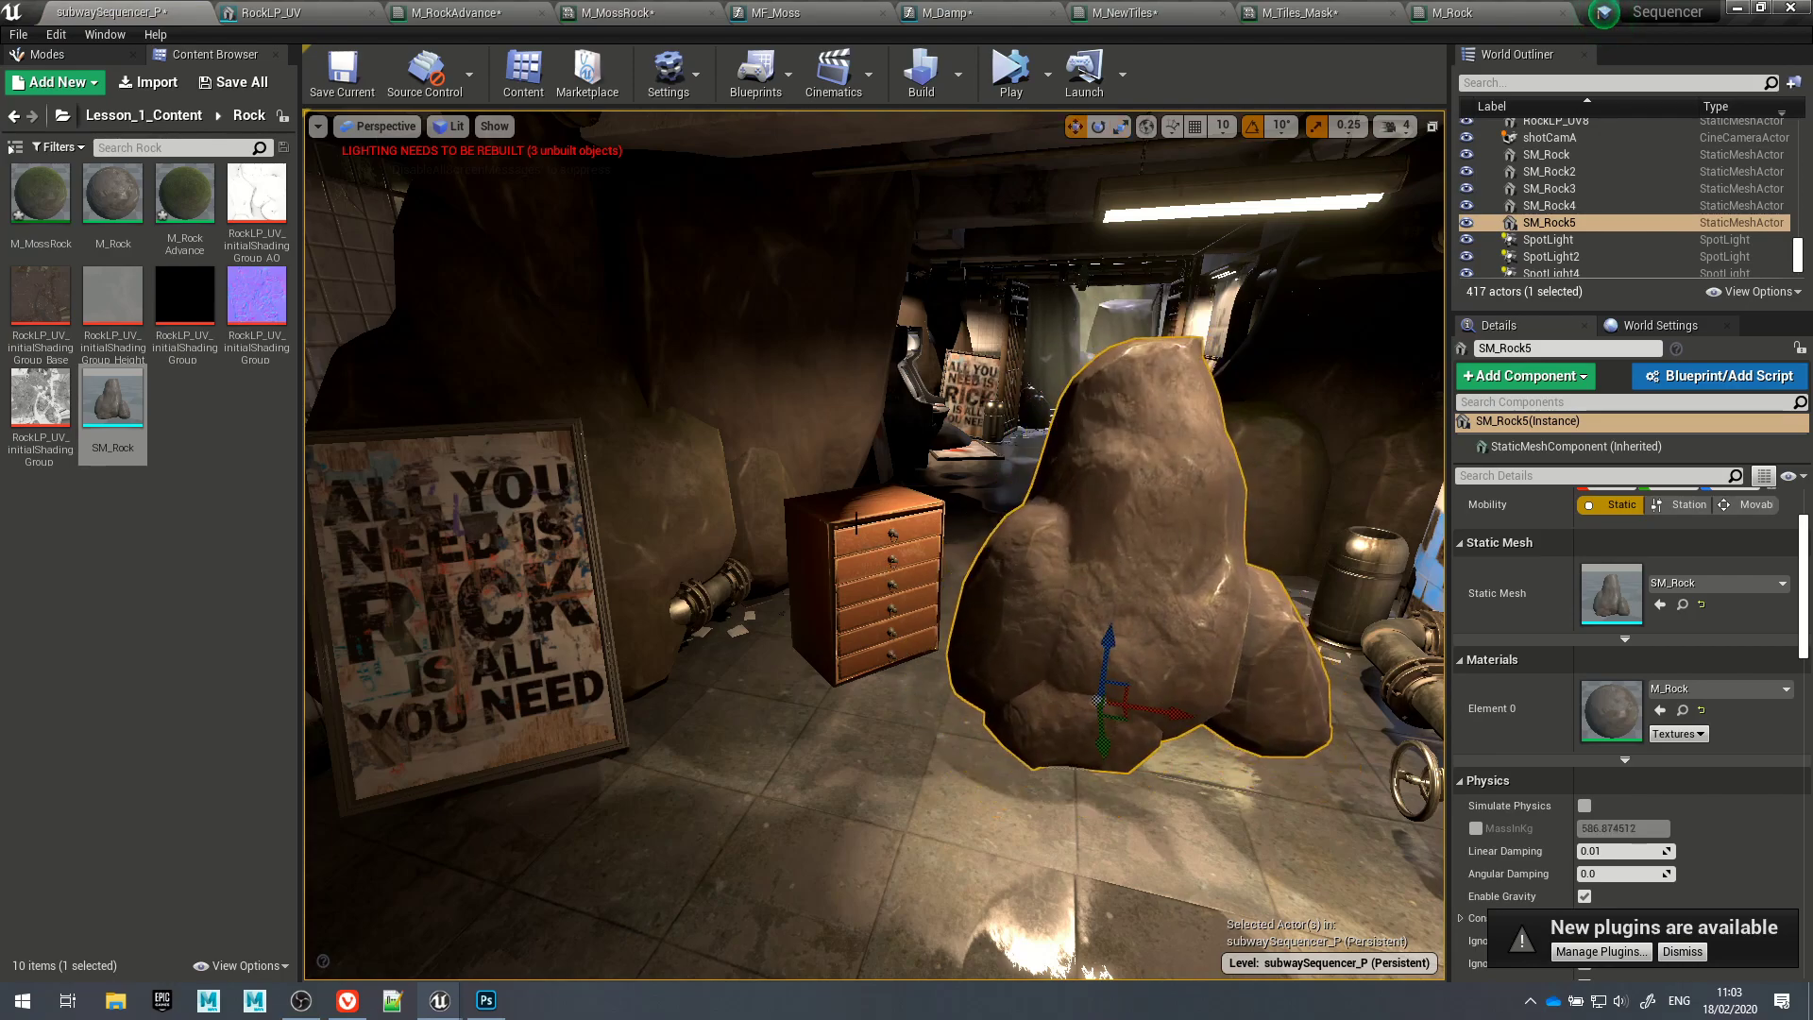
Step: Delete the wooden drawers from the level, then frame the newly placed rock and inspect it
click(895, 570)
key(Delete)
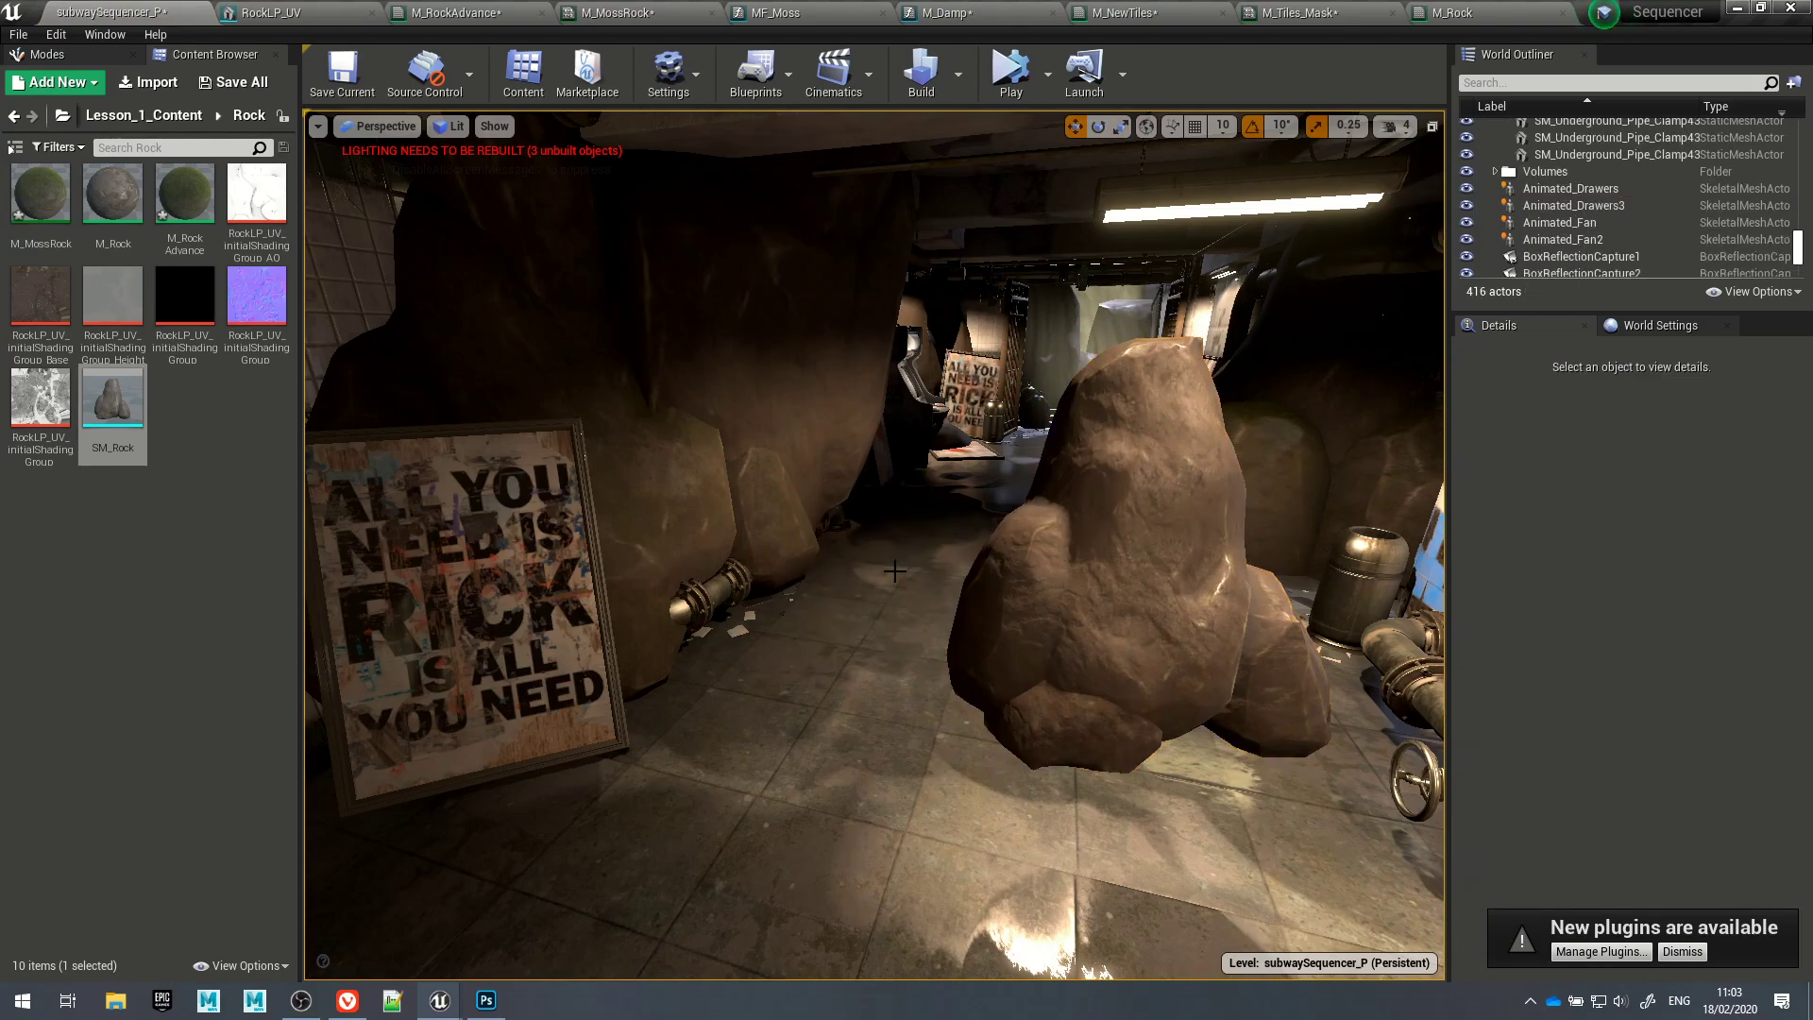
click(1159, 743)
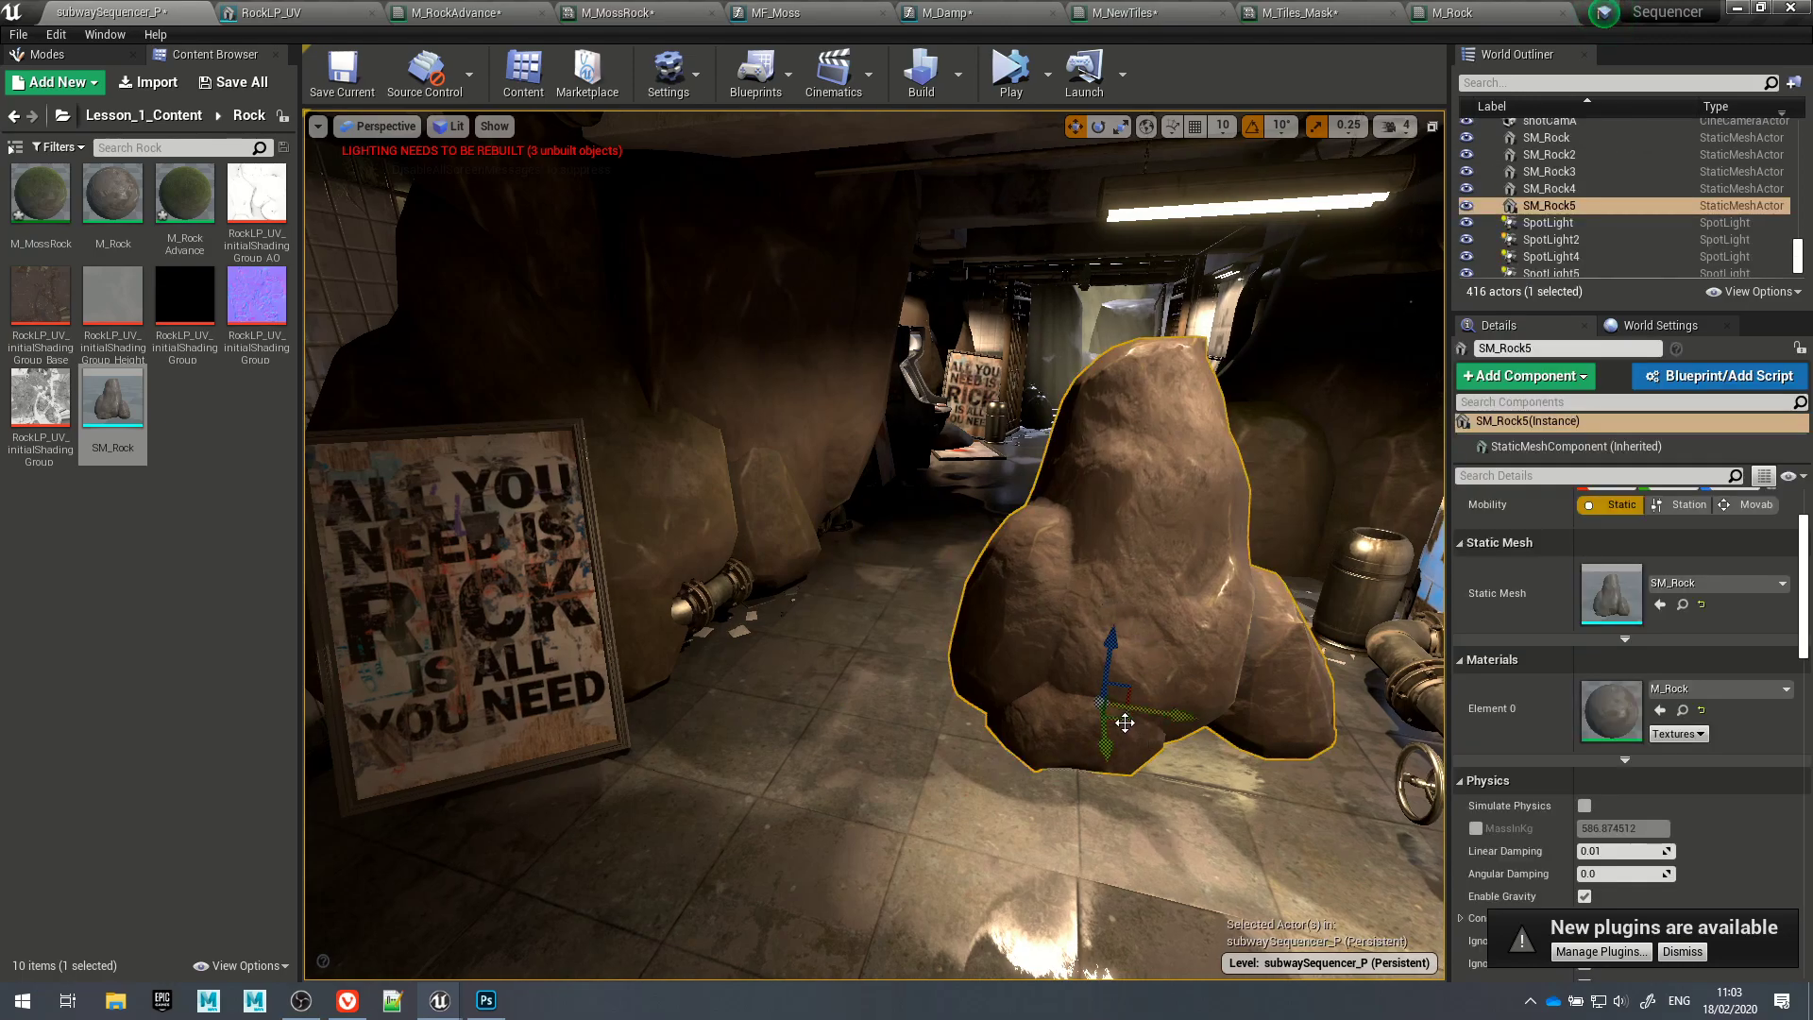
key(f)
alt+drag(974, 575, 1124, 575)
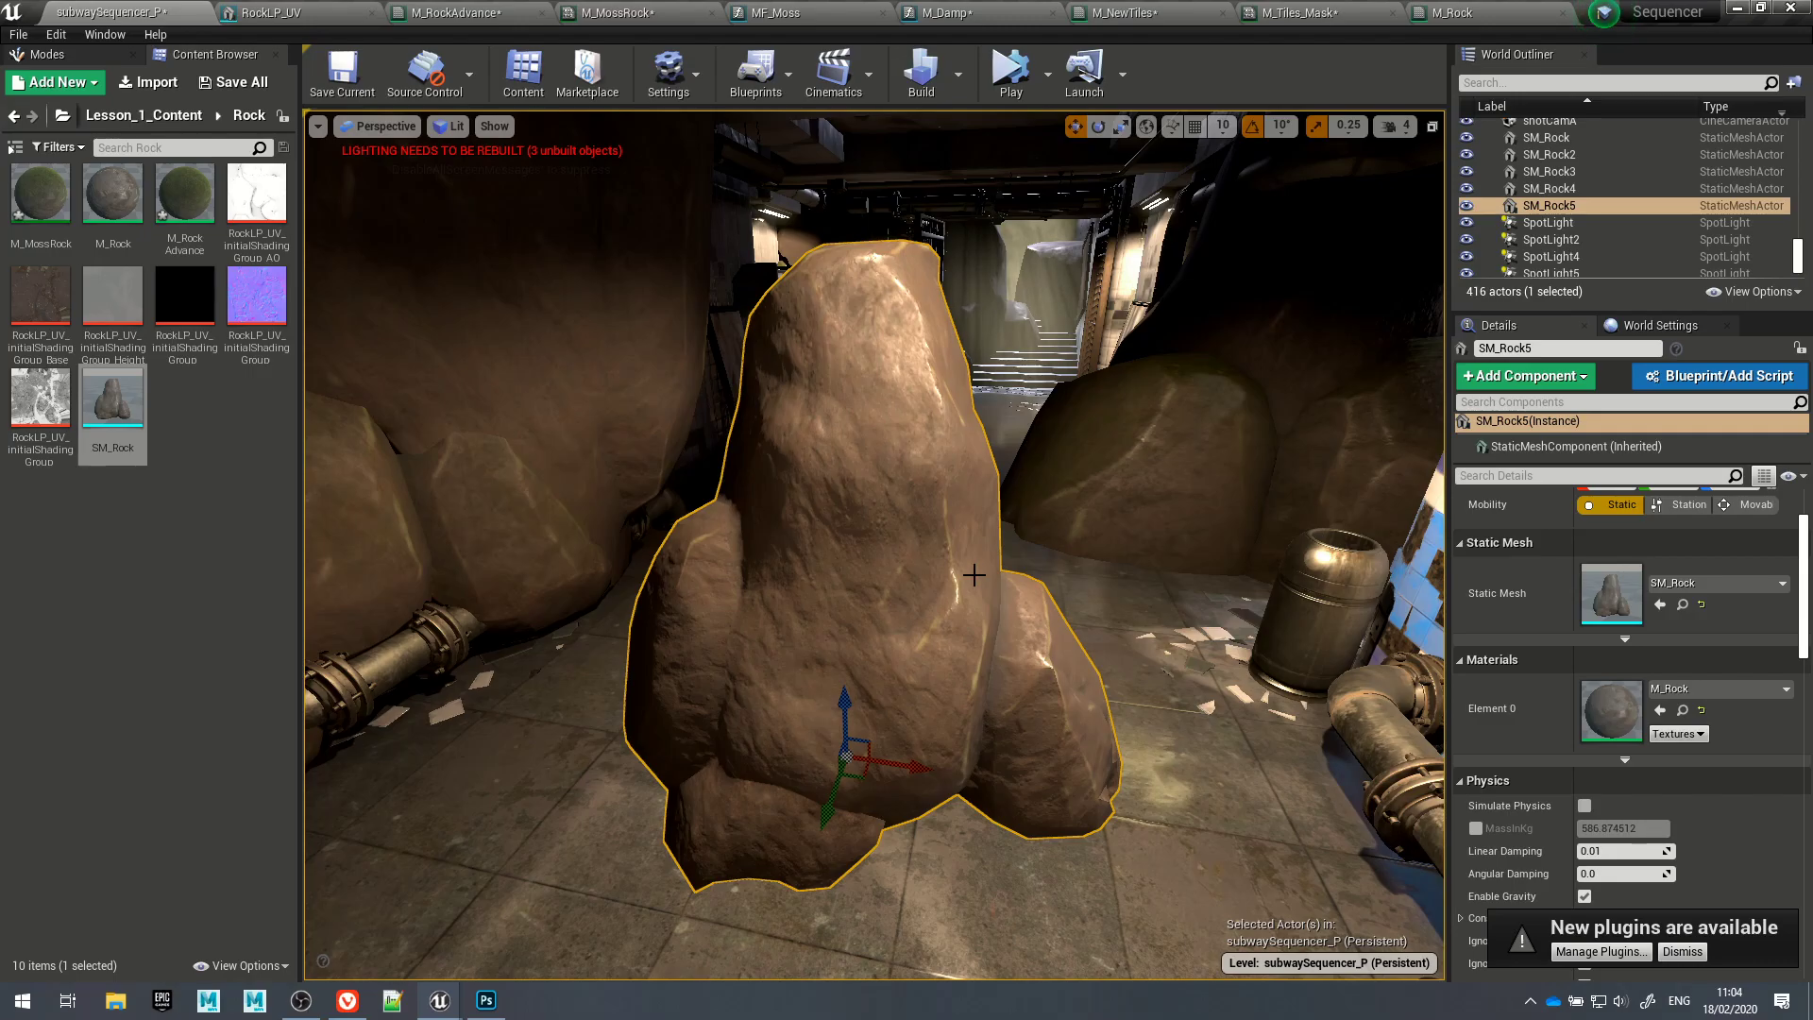
Step: Place the M_Rock editor next to the RockLP_UV editor and check its base color and gravel normal texture samples
click(1558, 12)
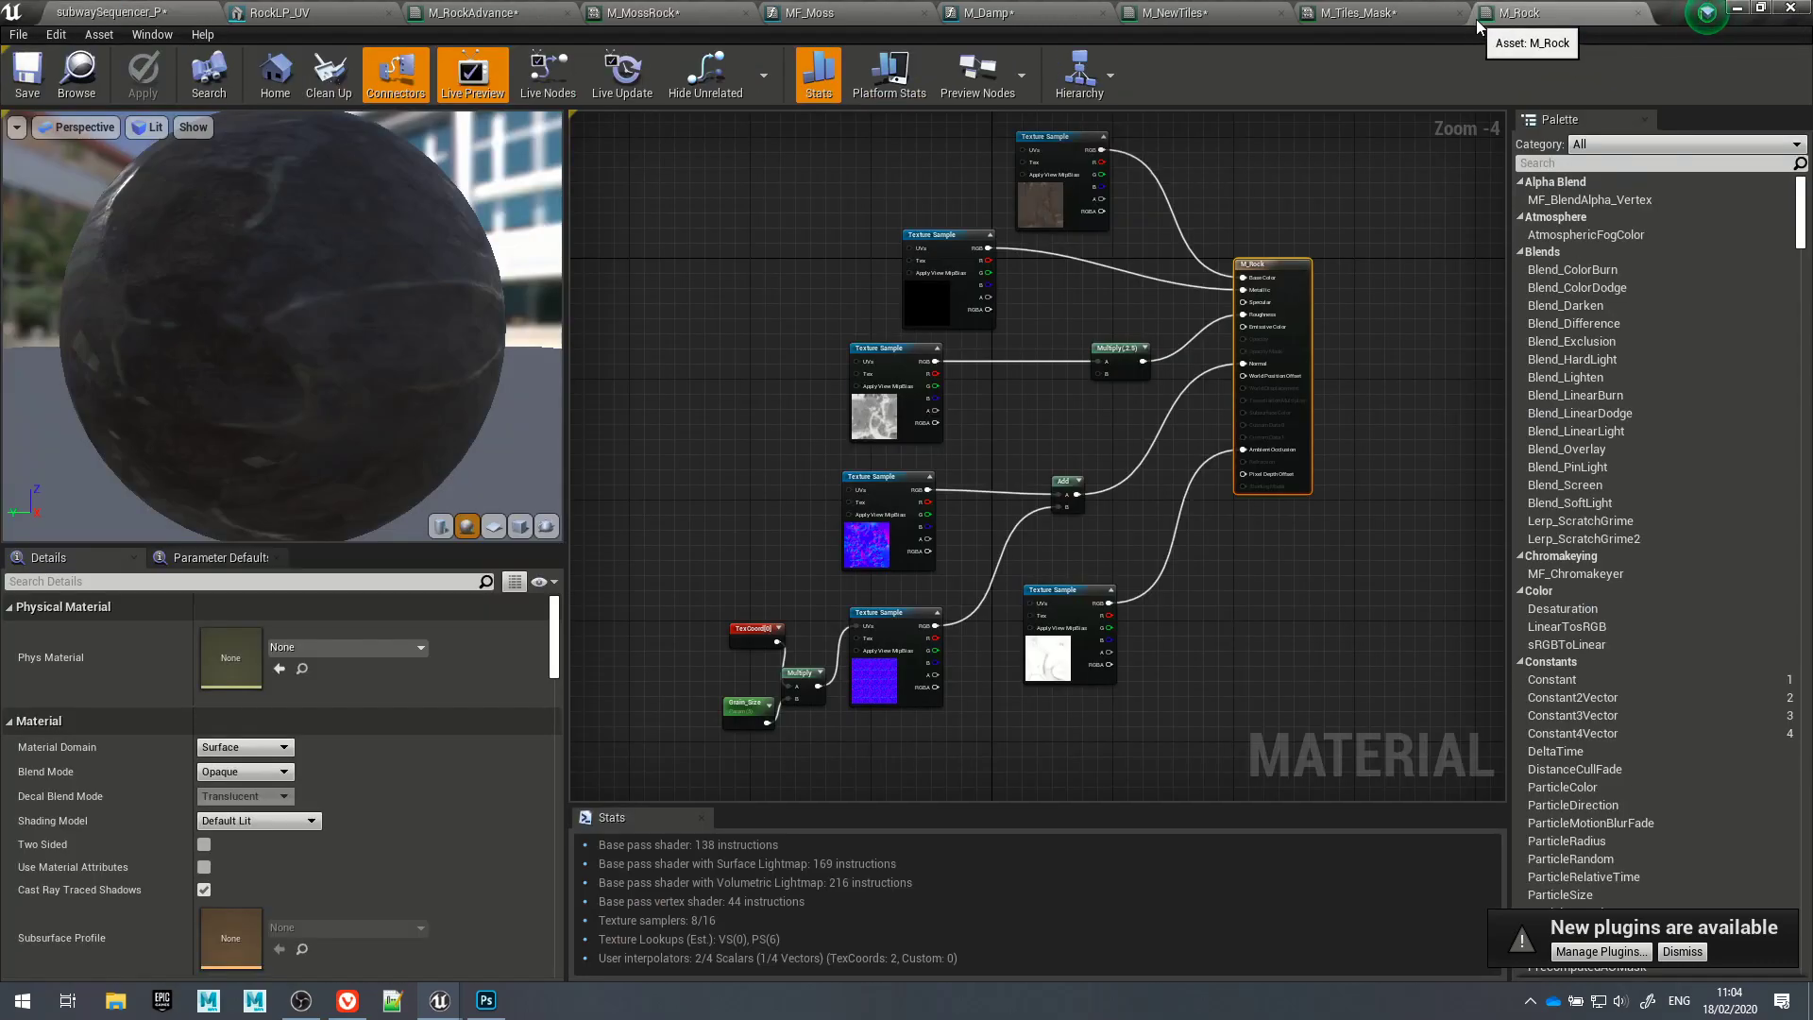
drag(1558, 11, 391, 12)
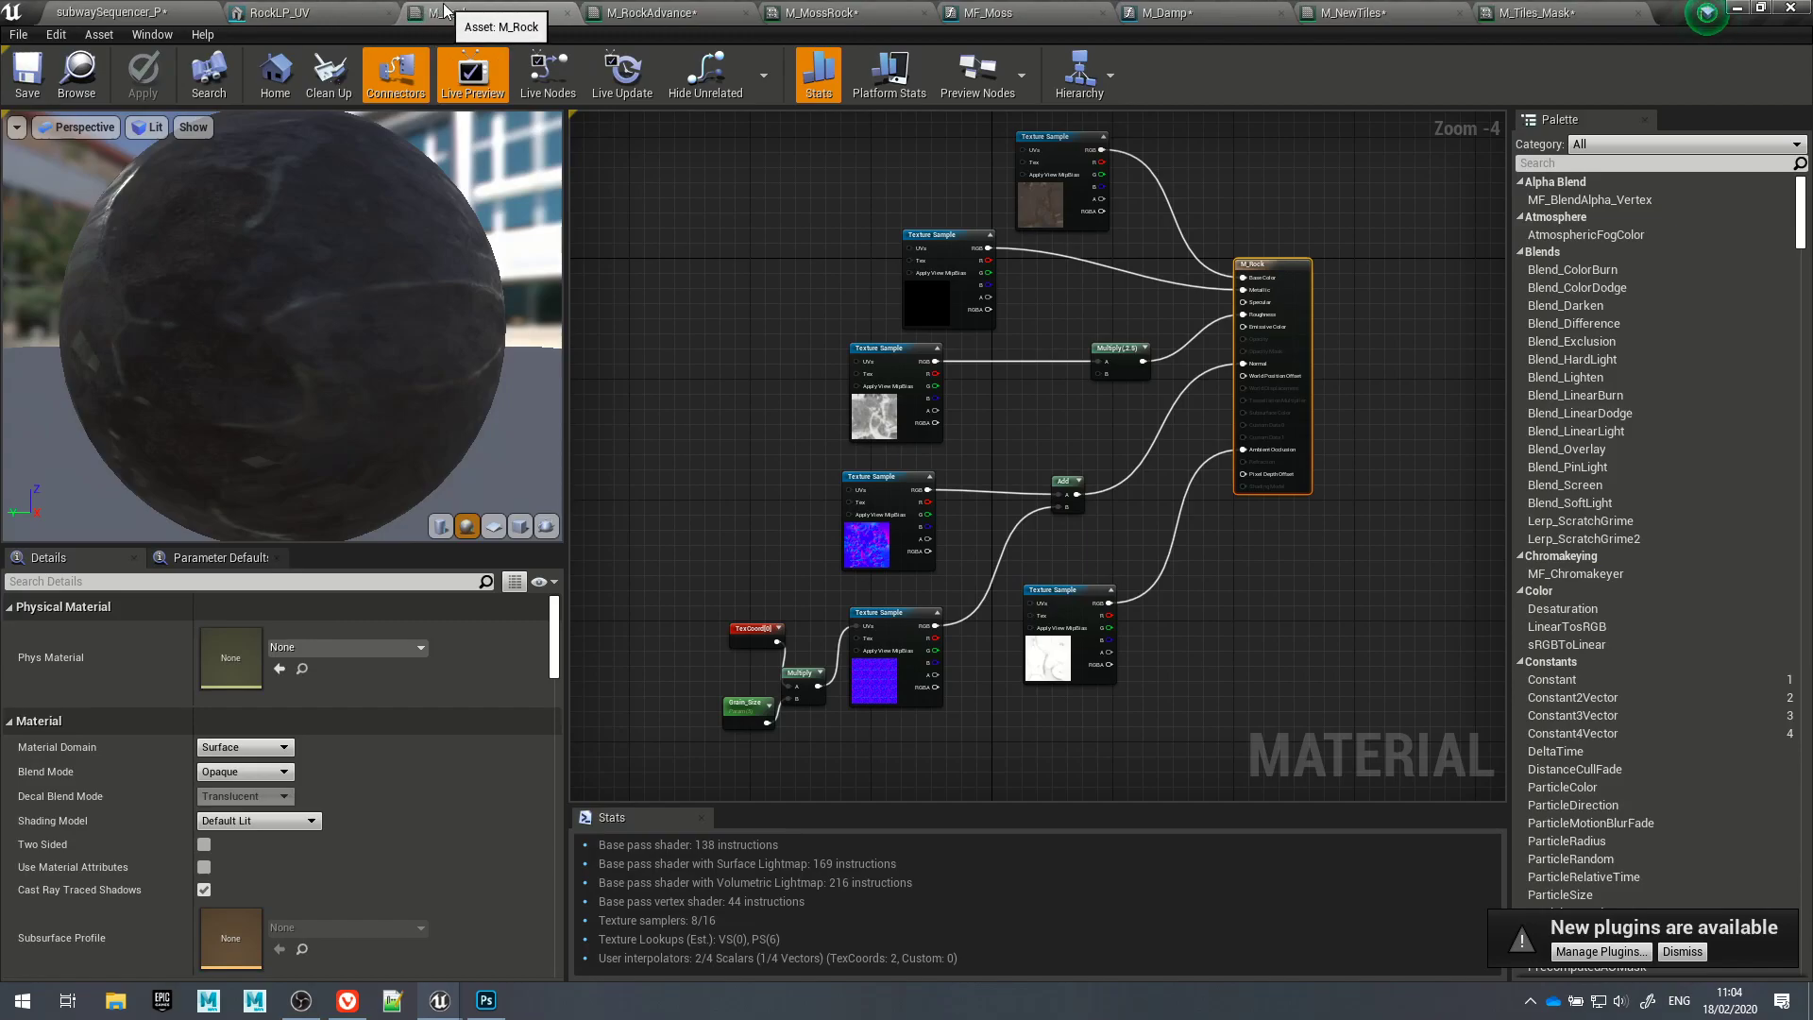
click(1044, 204)
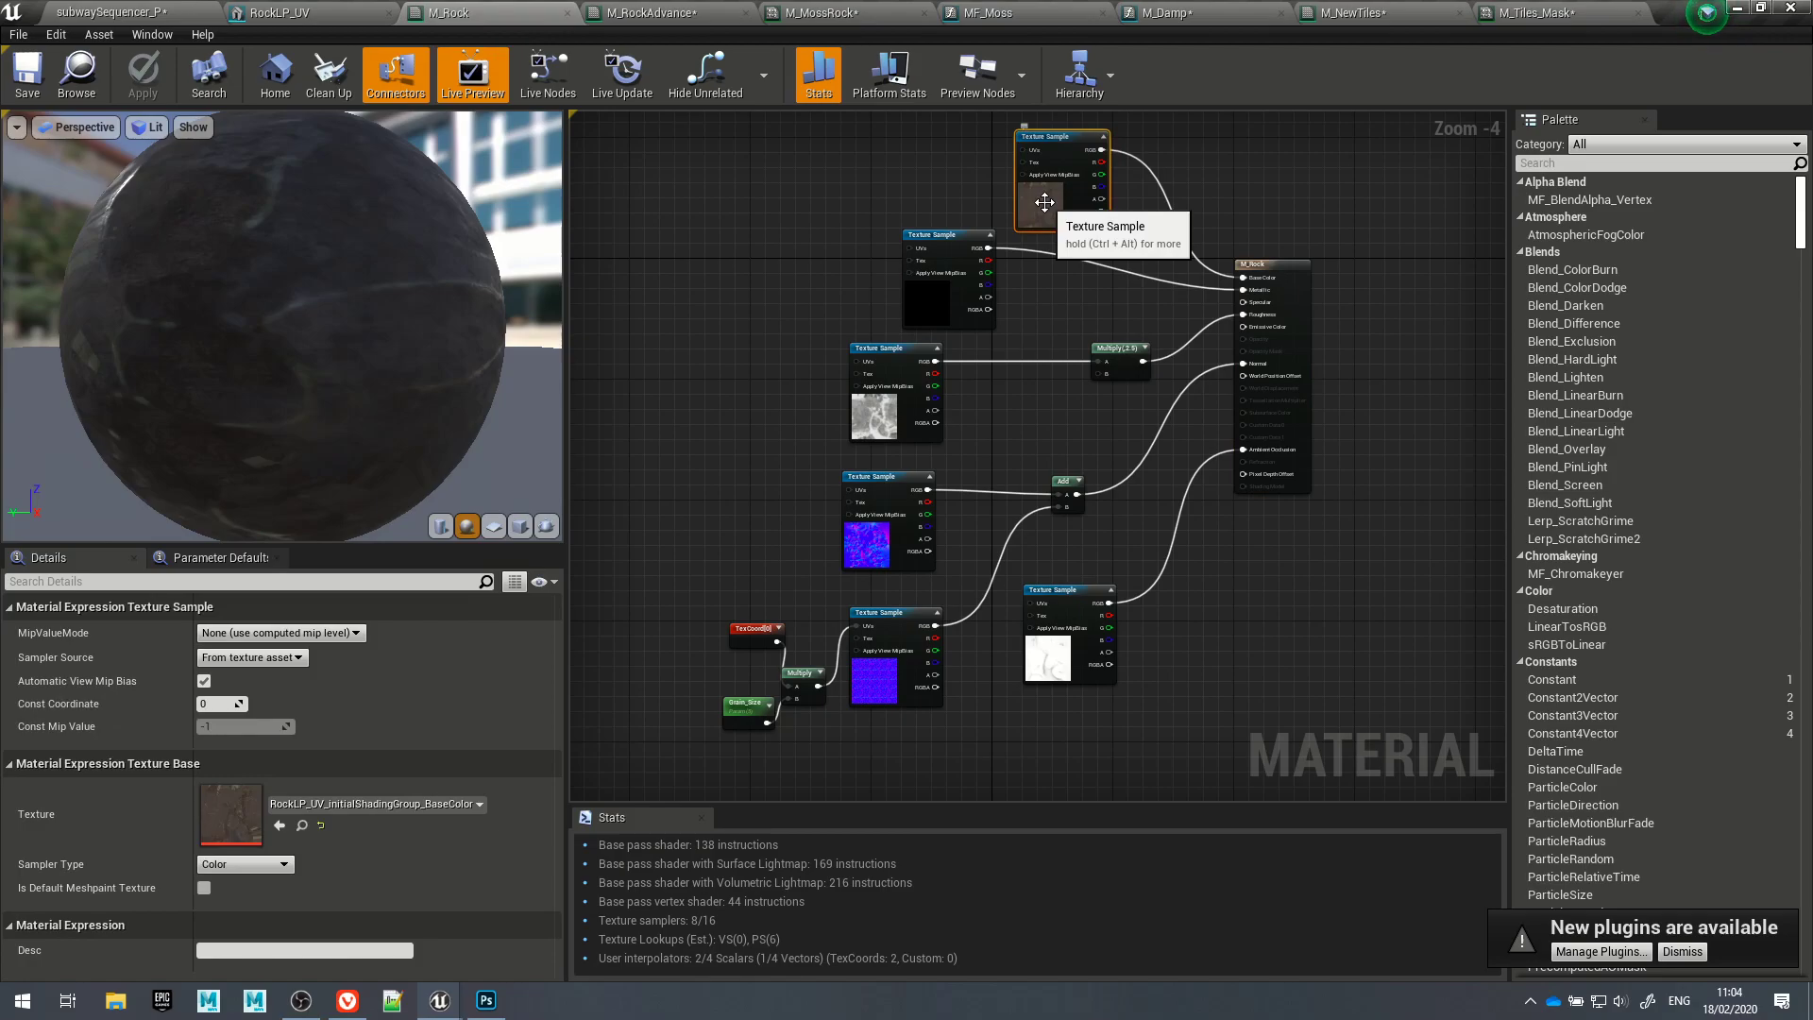
click(870, 682)
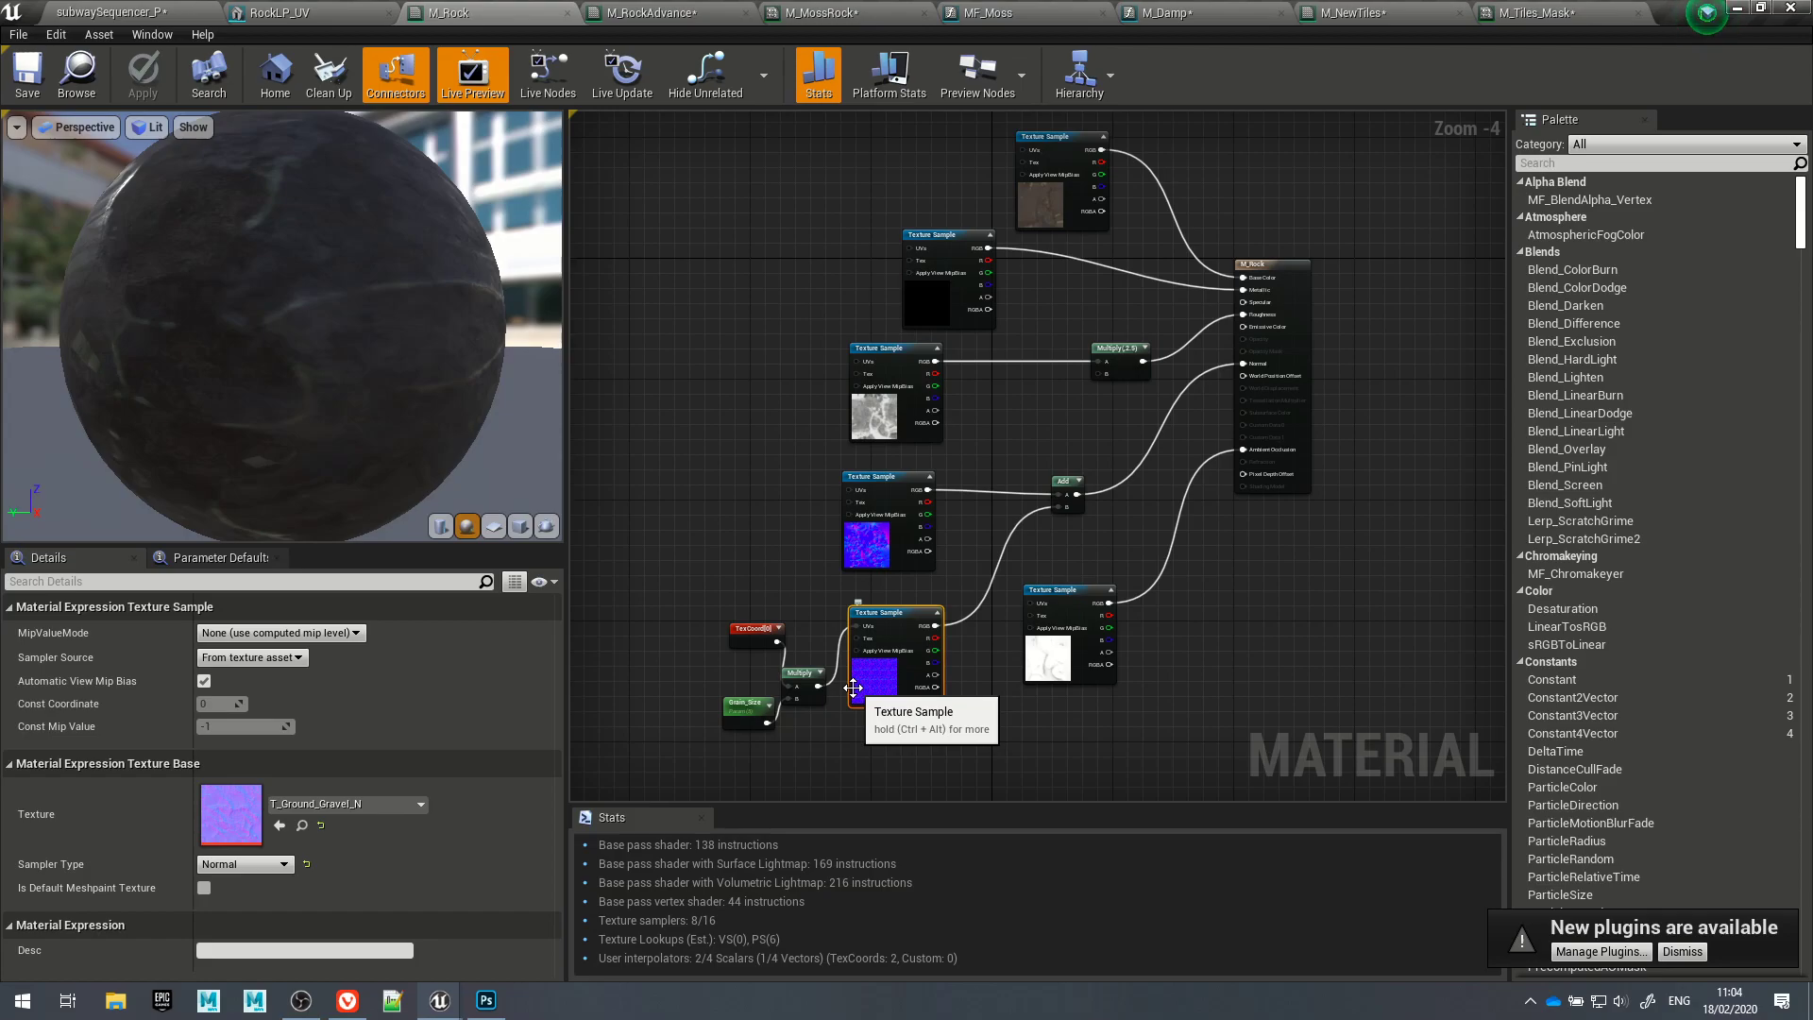
Step: Move the ambient occlusion texture sample slightly lower in the M_Rock graph
click(1067, 673)
drag(1067, 673, 1076, 695)
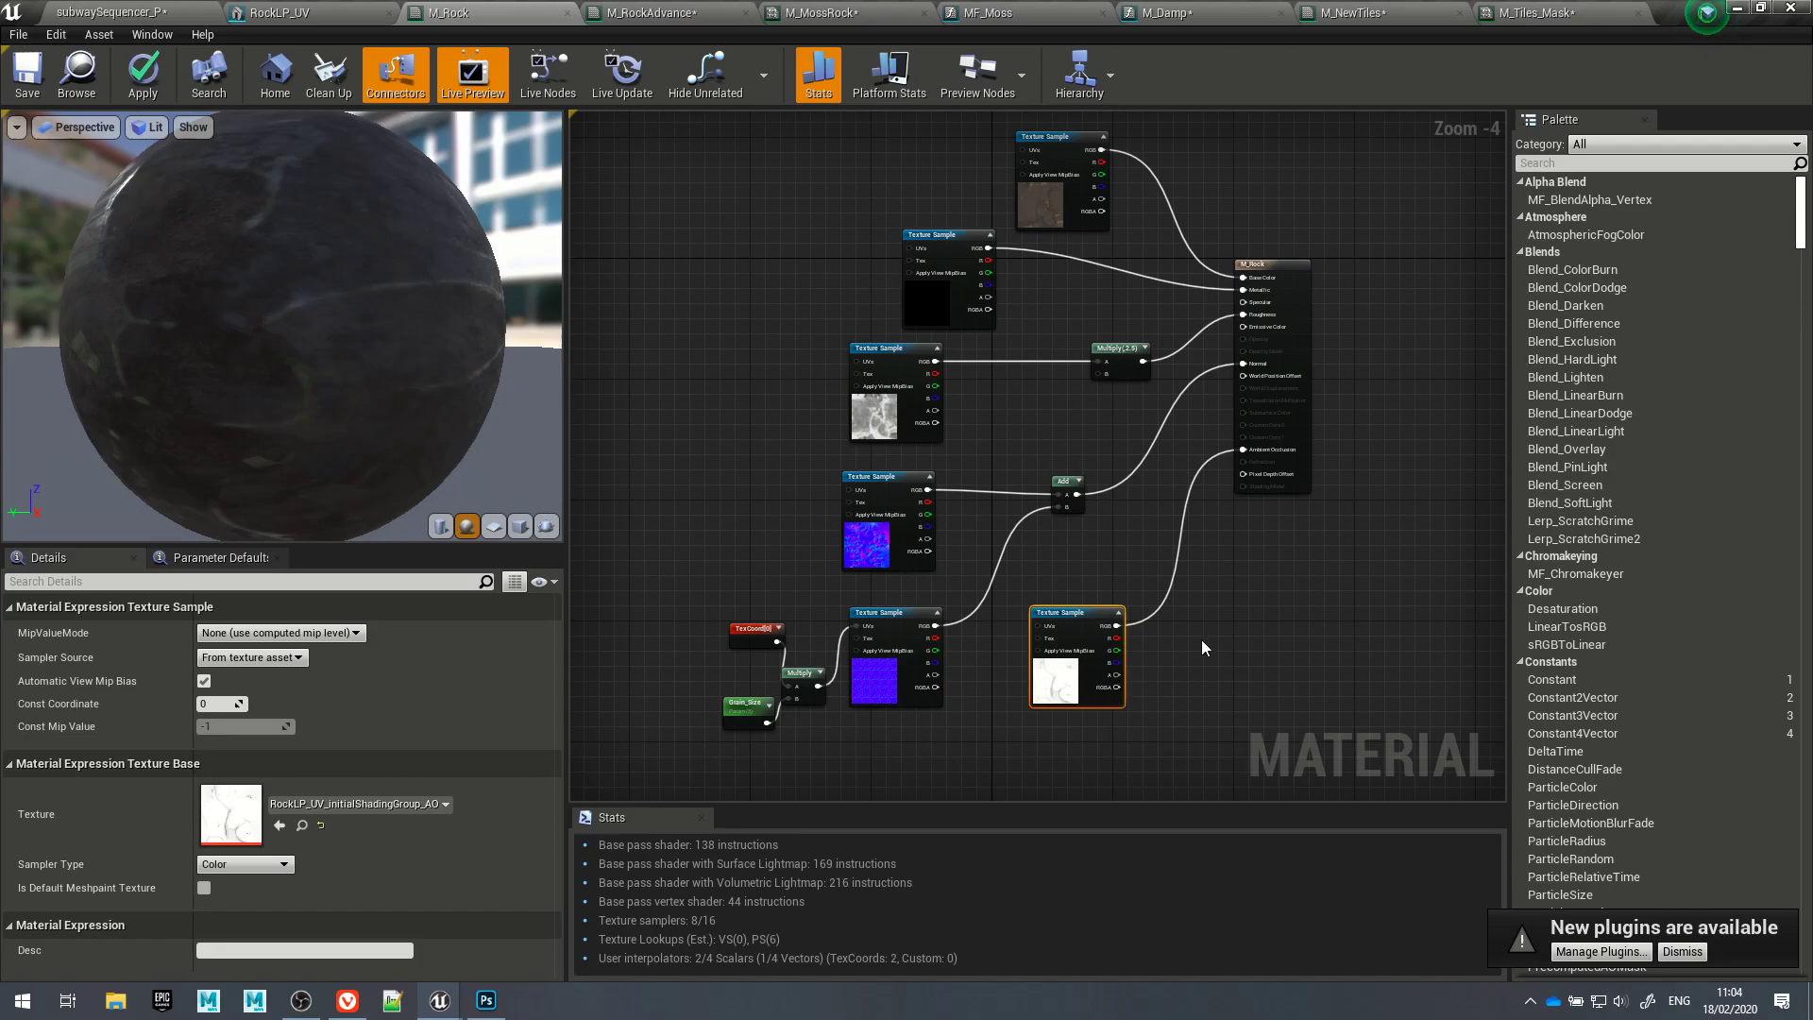
click(1000, 394)
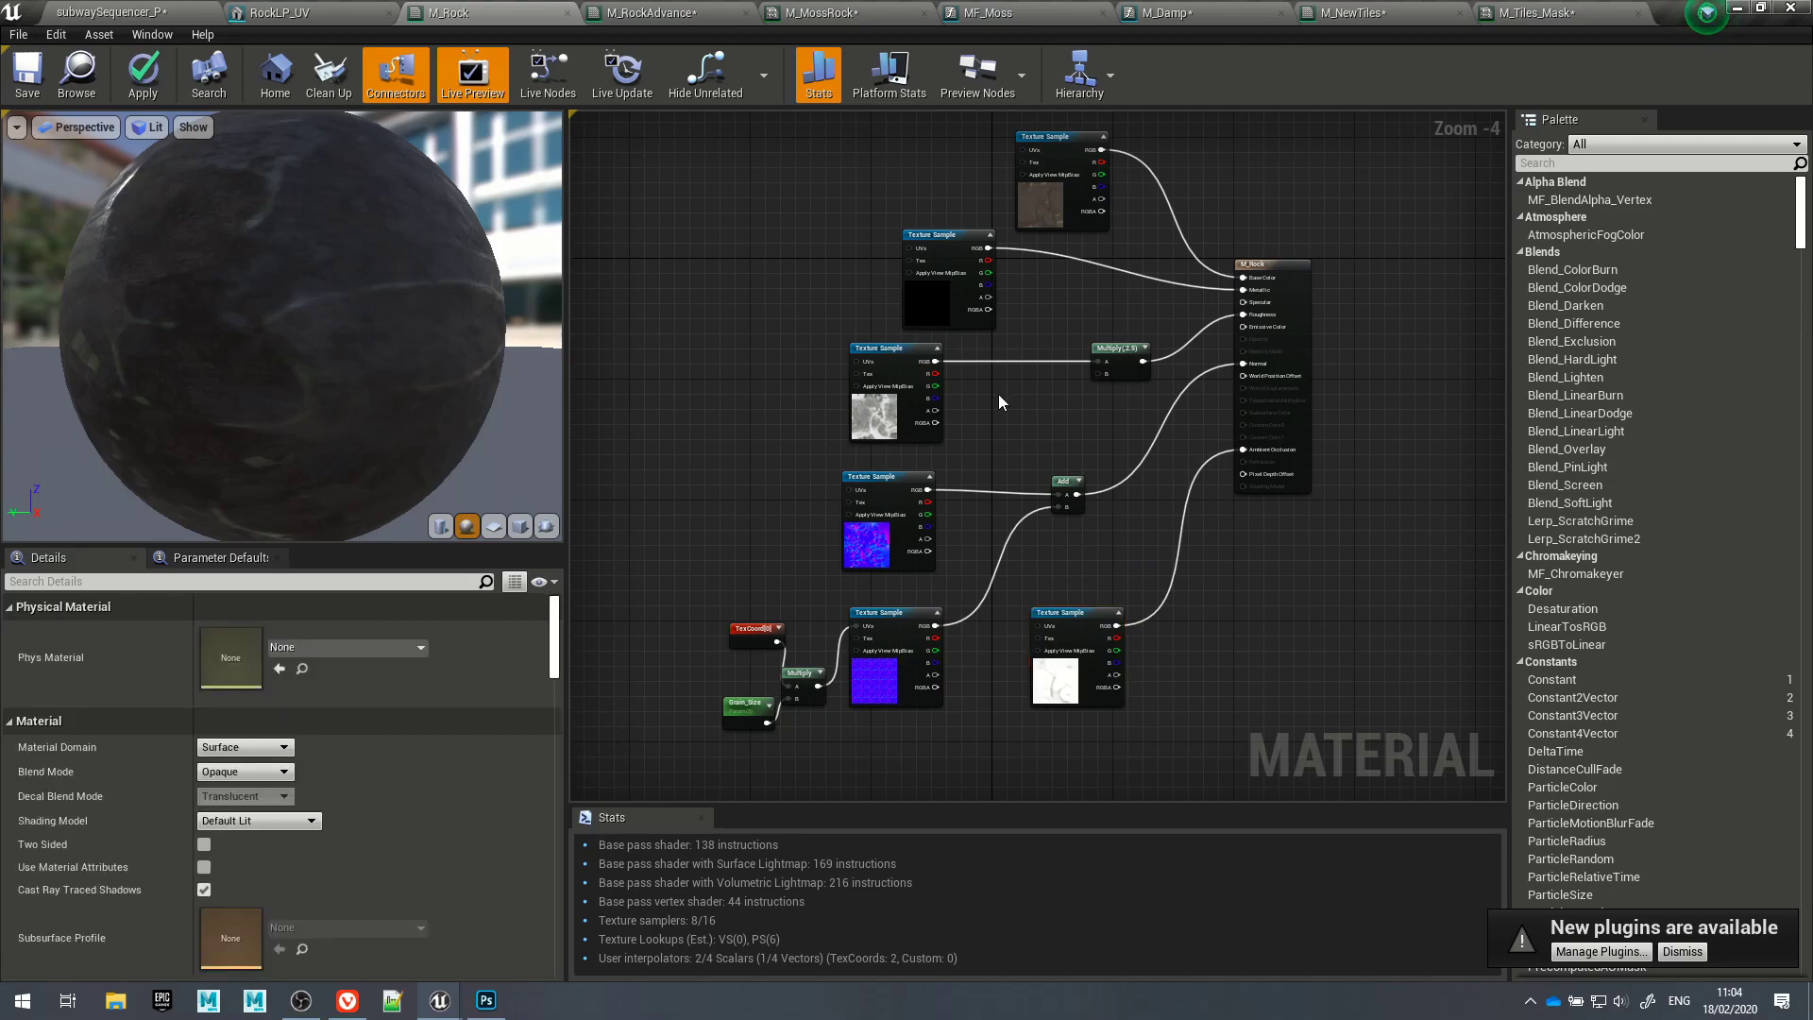
Step: Open the M_RockAdvance graph, select its base color texture sample and enlarge the graph area
click(696, 11)
scroll(928, 372, up, 2)
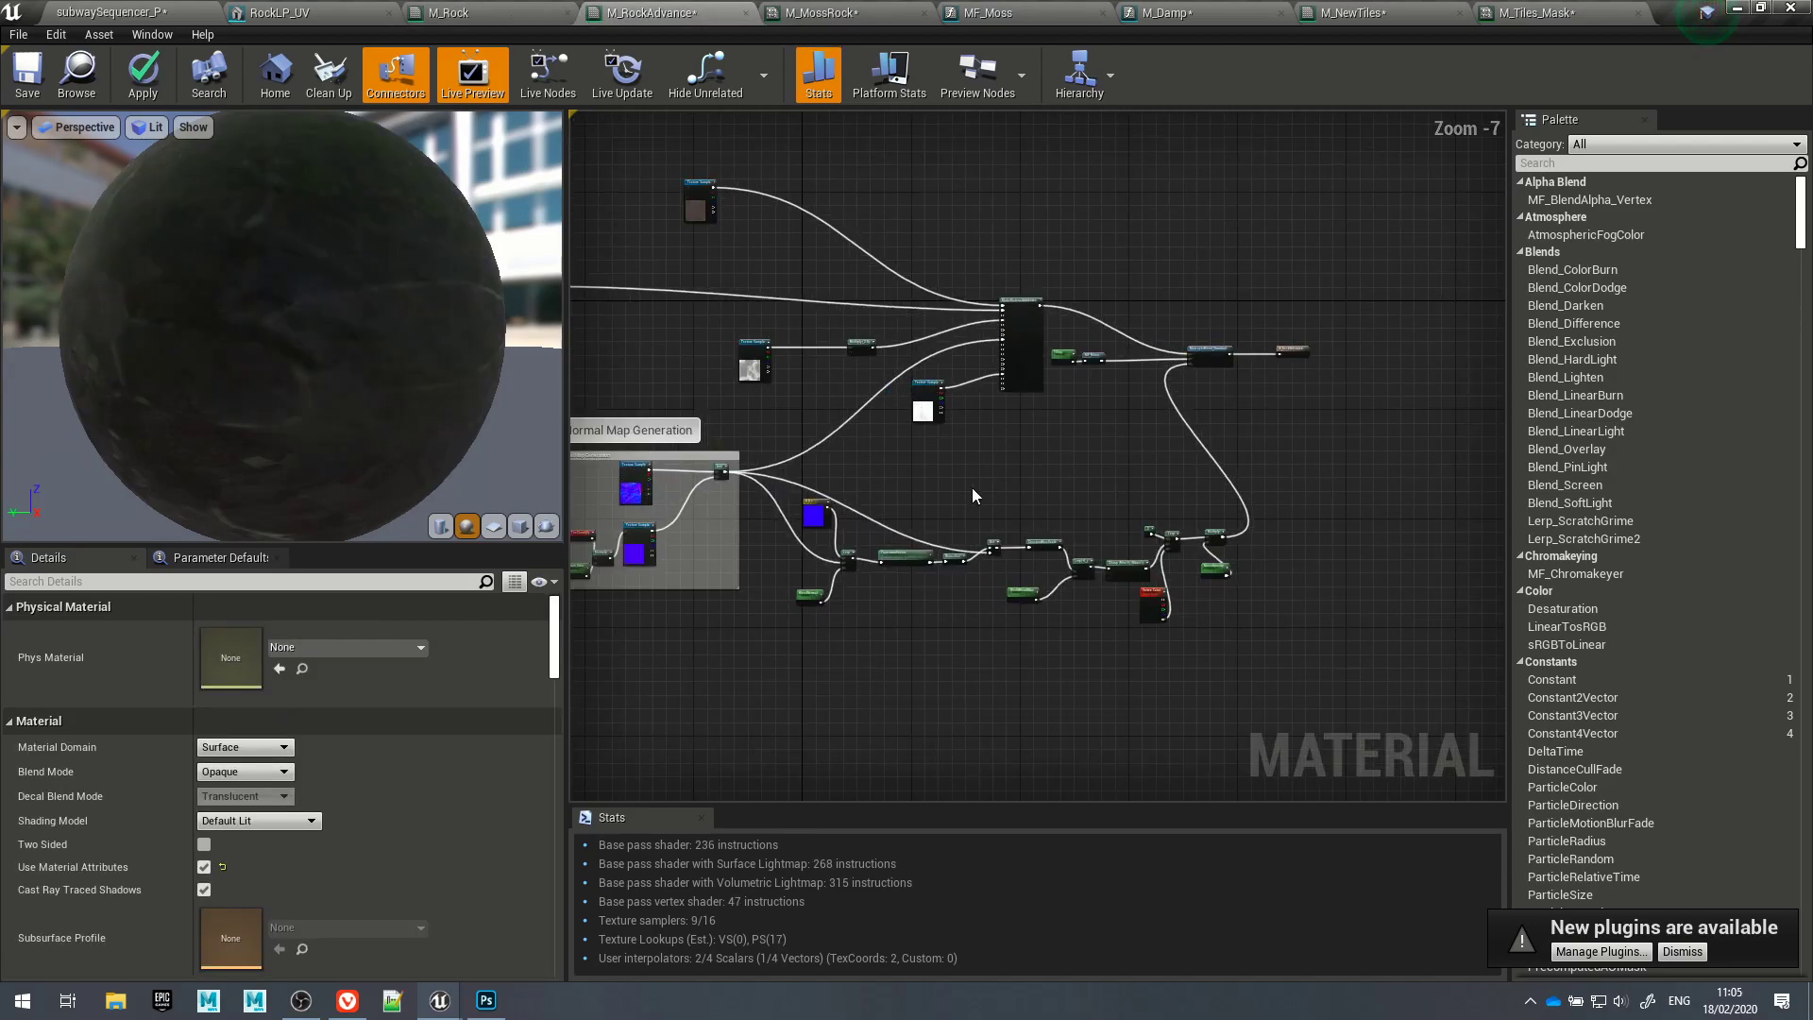
right_drag(989, 478, 1073, 492)
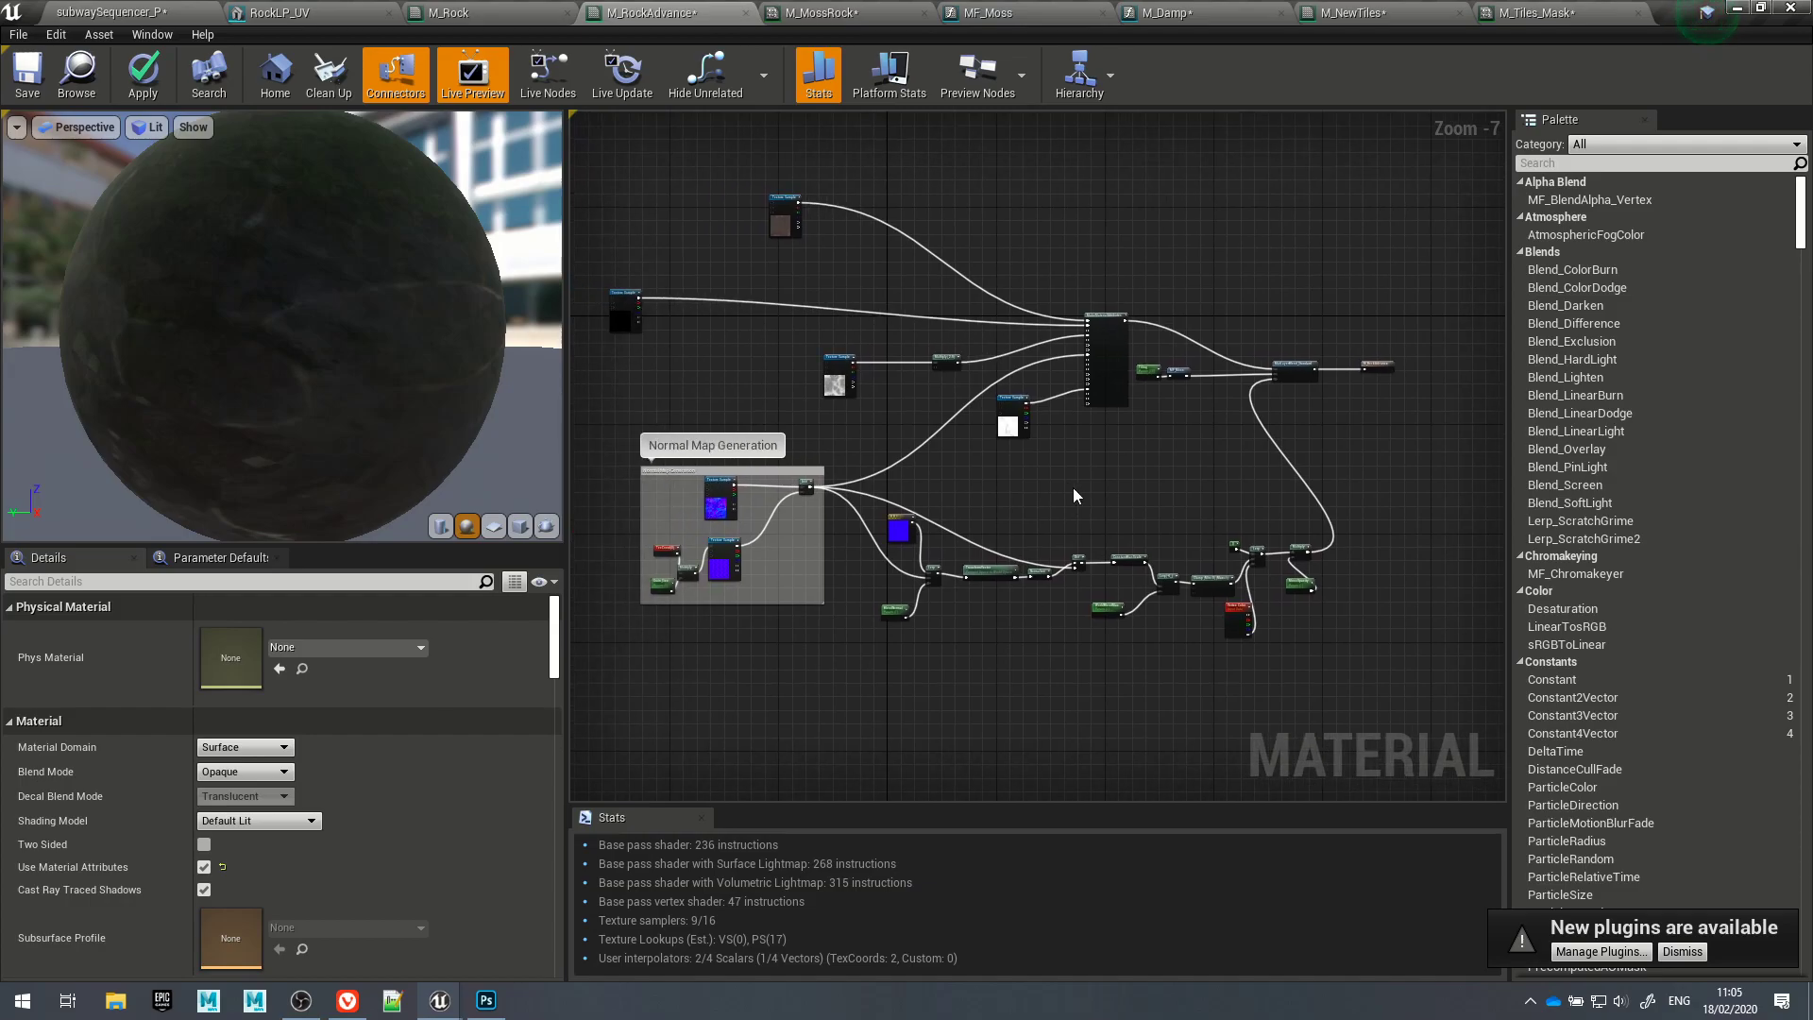
click(784, 222)
drag(569, 276, 373, 292)
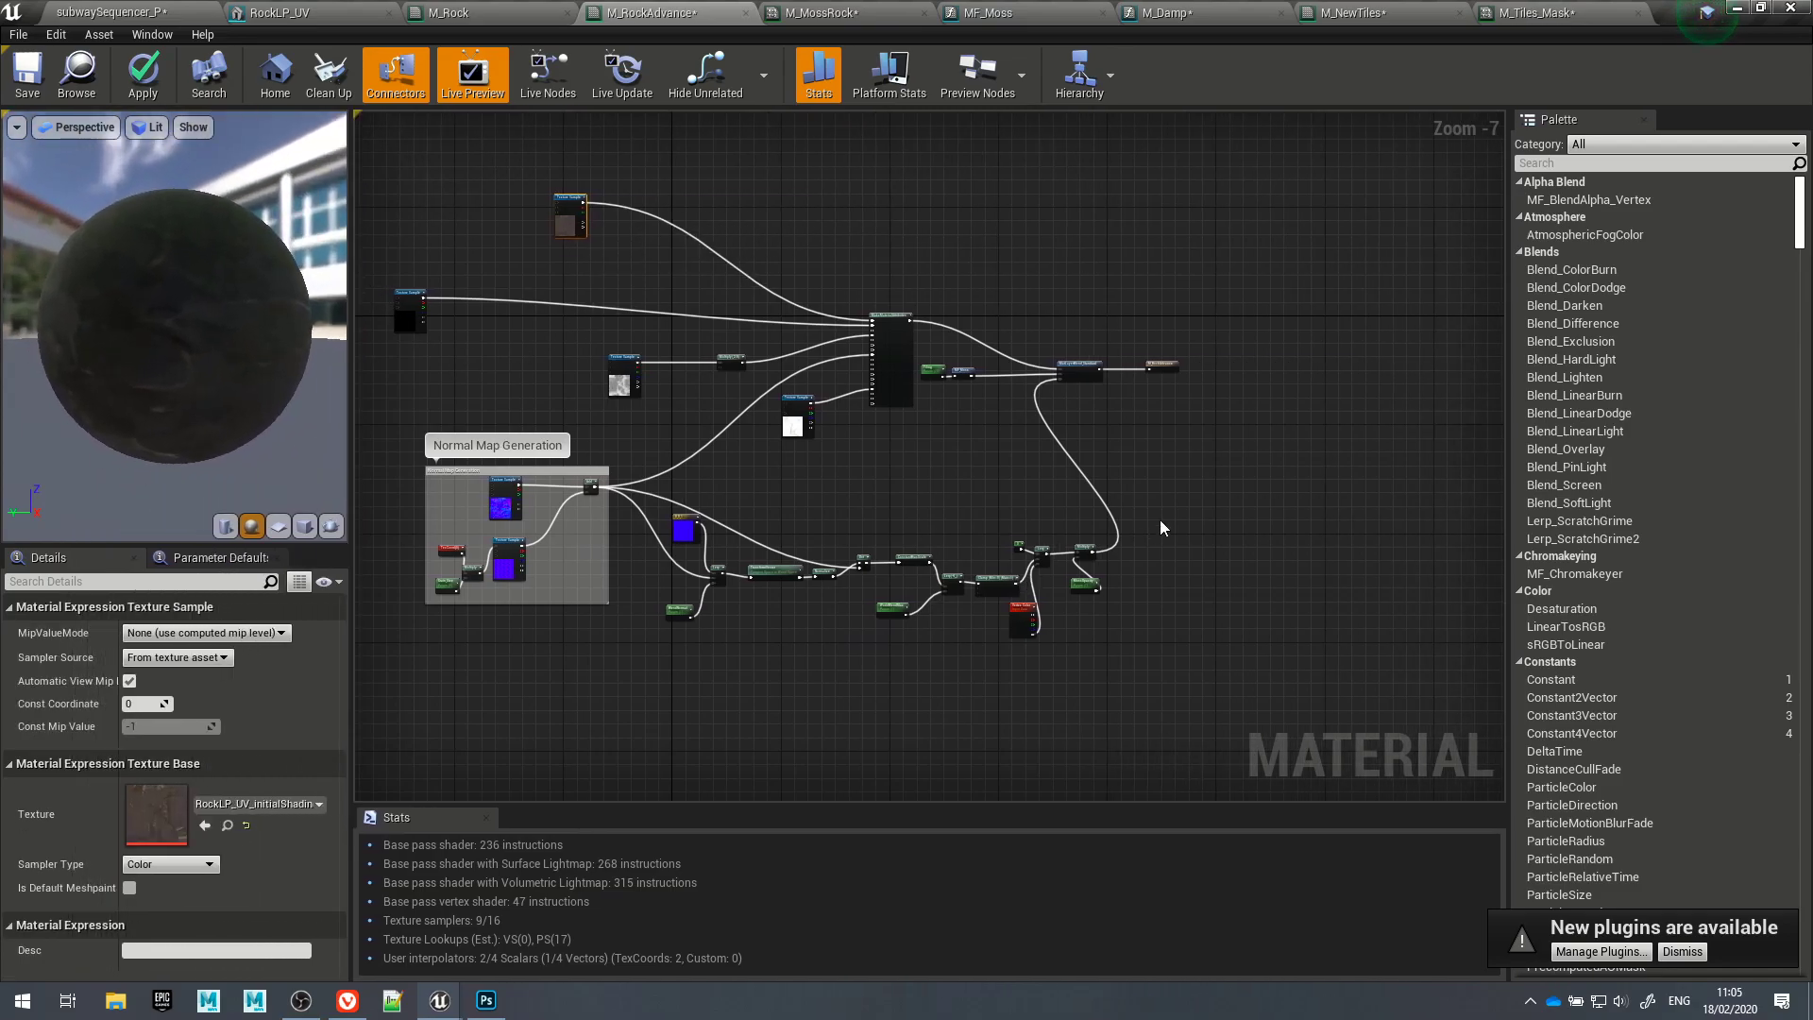
Step: Examine how the M_RockAdvance texture samples and the Normal Map Generation group feed the material attributes node
scroll(1150, 525, up, 2)
scroll(973, 406, up, 4)
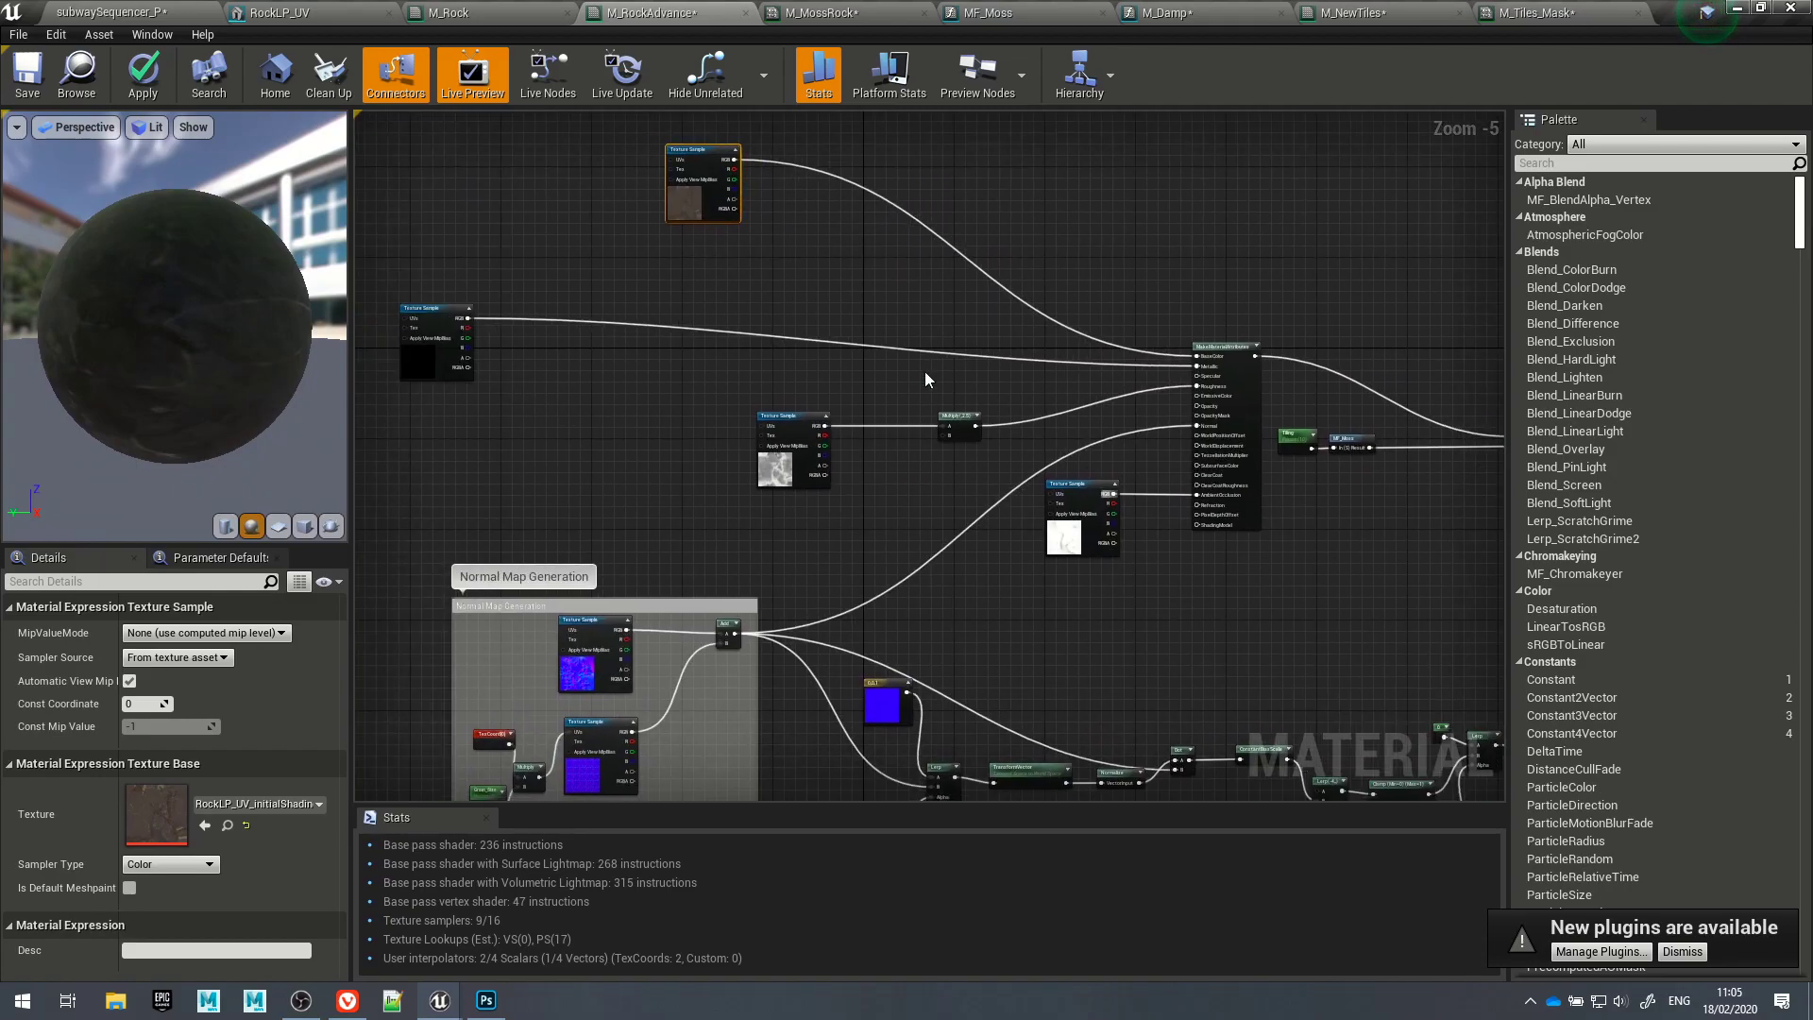
right_drag(972, 412, 1198, 569)
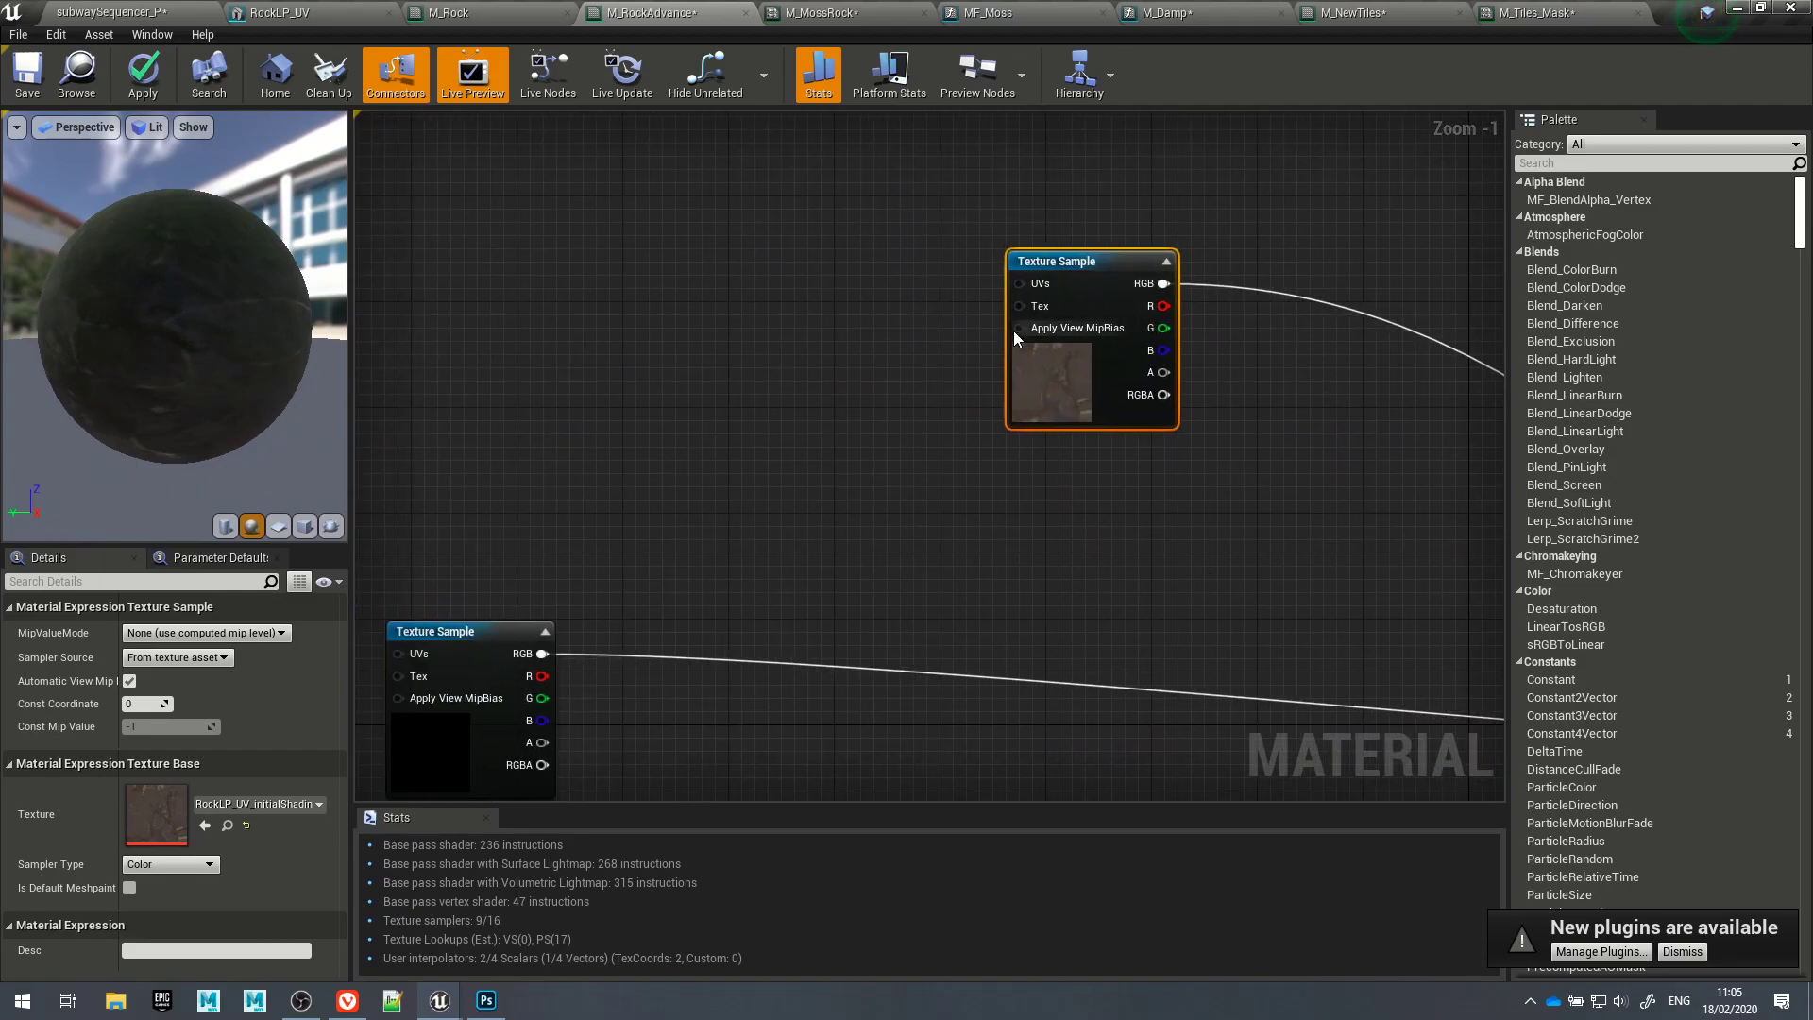
right_drag(1031, 539, 615, 281)
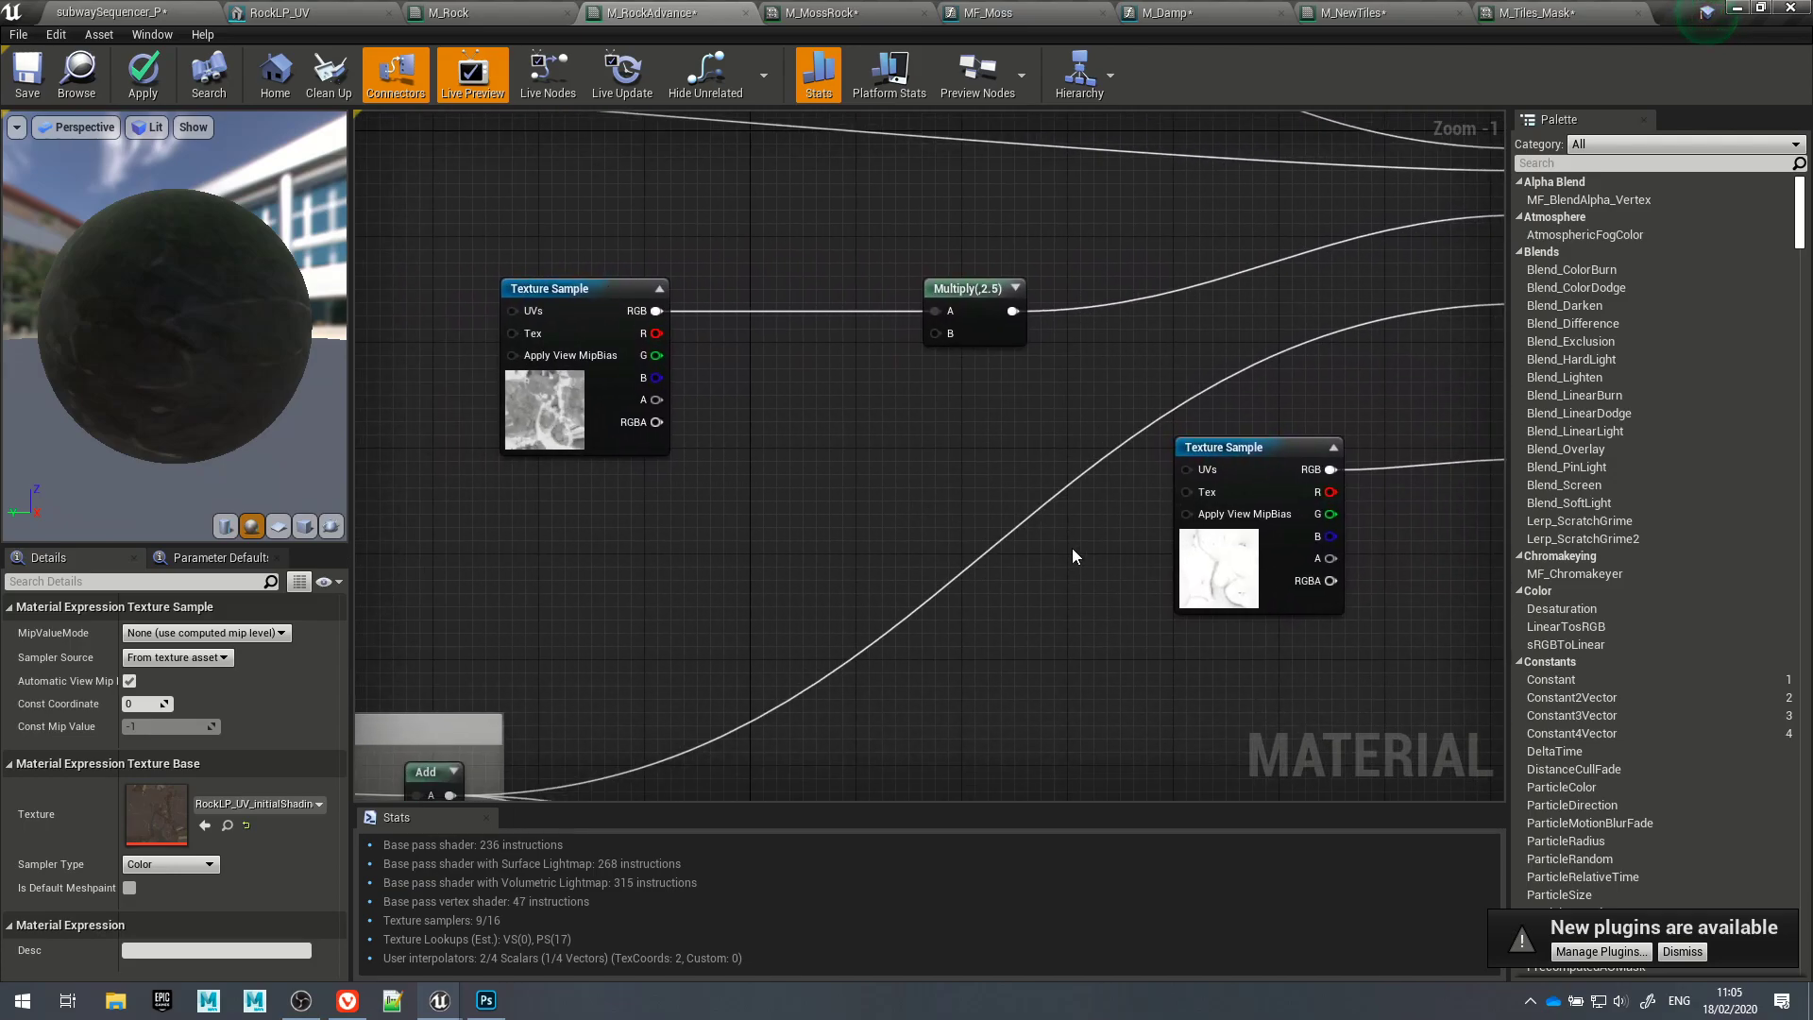
right_drag(1076, 557, 751, 359)
right_drag(1049, 502, 992, 639)
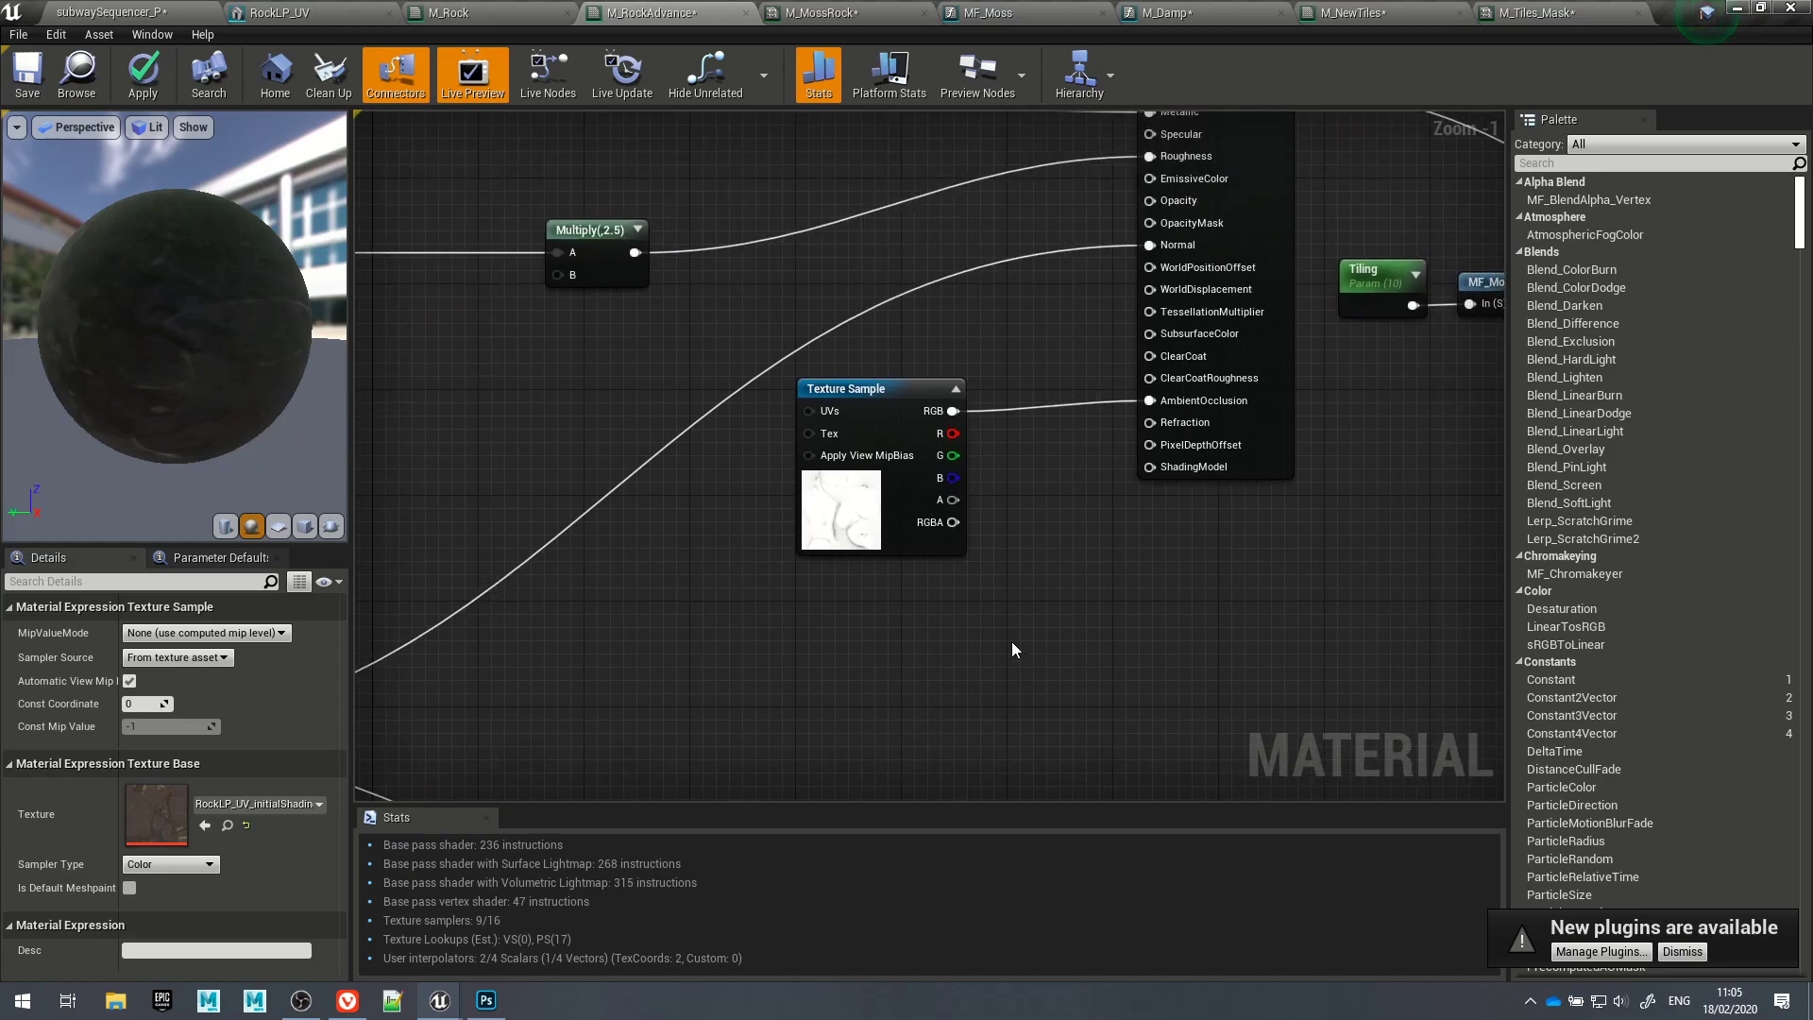
right_drag(672, 598, 1379, 157)
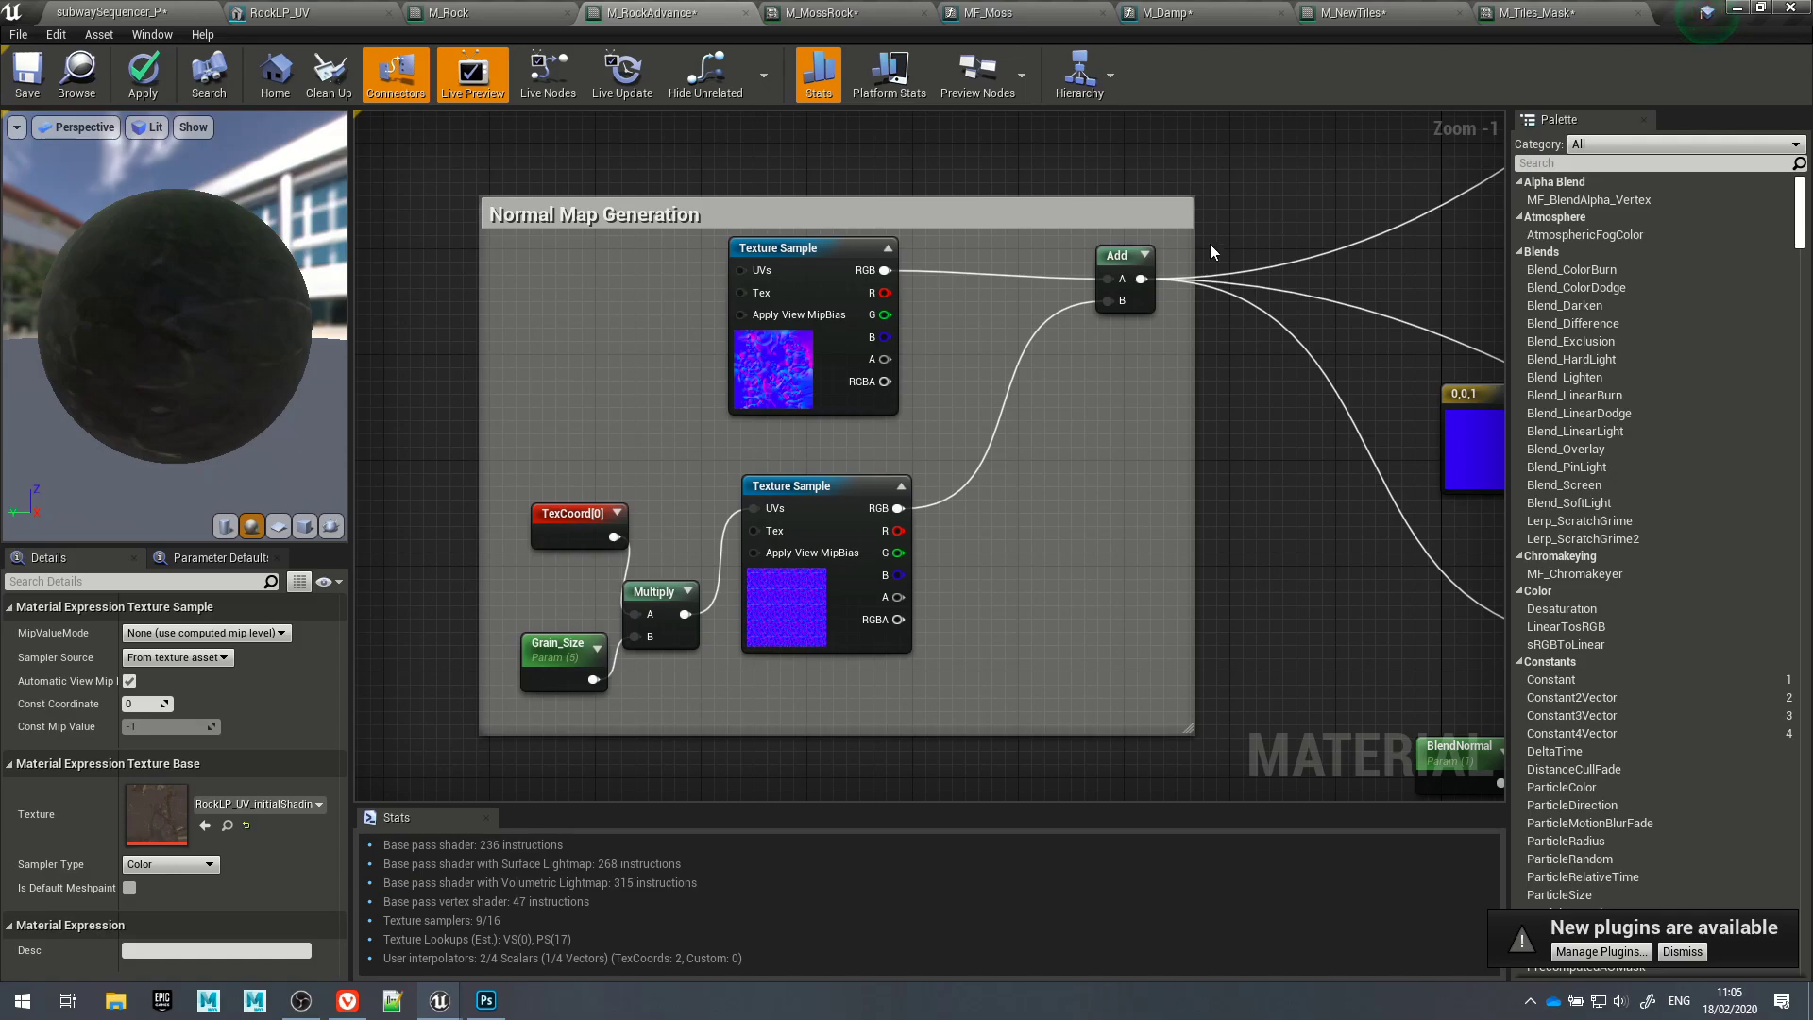
right_drag(1164, 158, 1379, 686)
right_drag(1258, 526, 1092, 641)
Step: Try grouping the base color, metallic and roughness samples and the roughness Multiply in a comment box, then move it
scroll(1092, 640, down, 3)
right_drag(1052, 567, 915, 570)
drag(534, 170, 1384, 631)
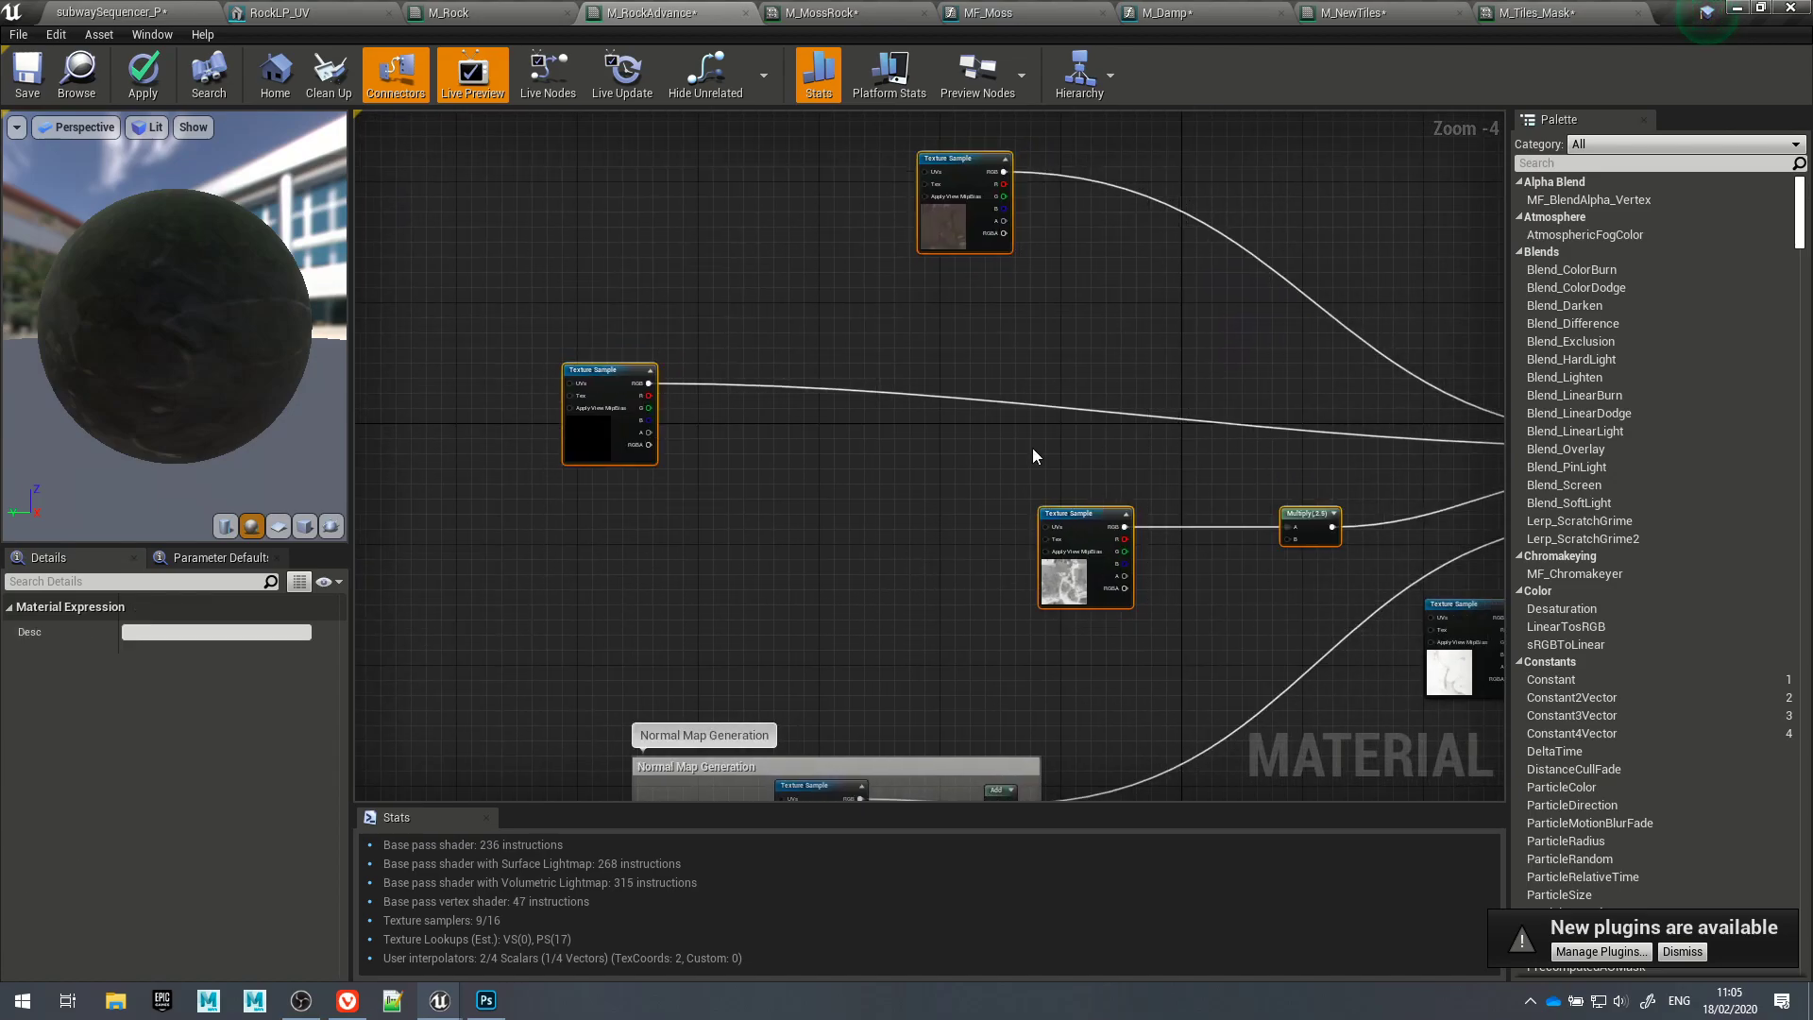
right_click(1094, 514)
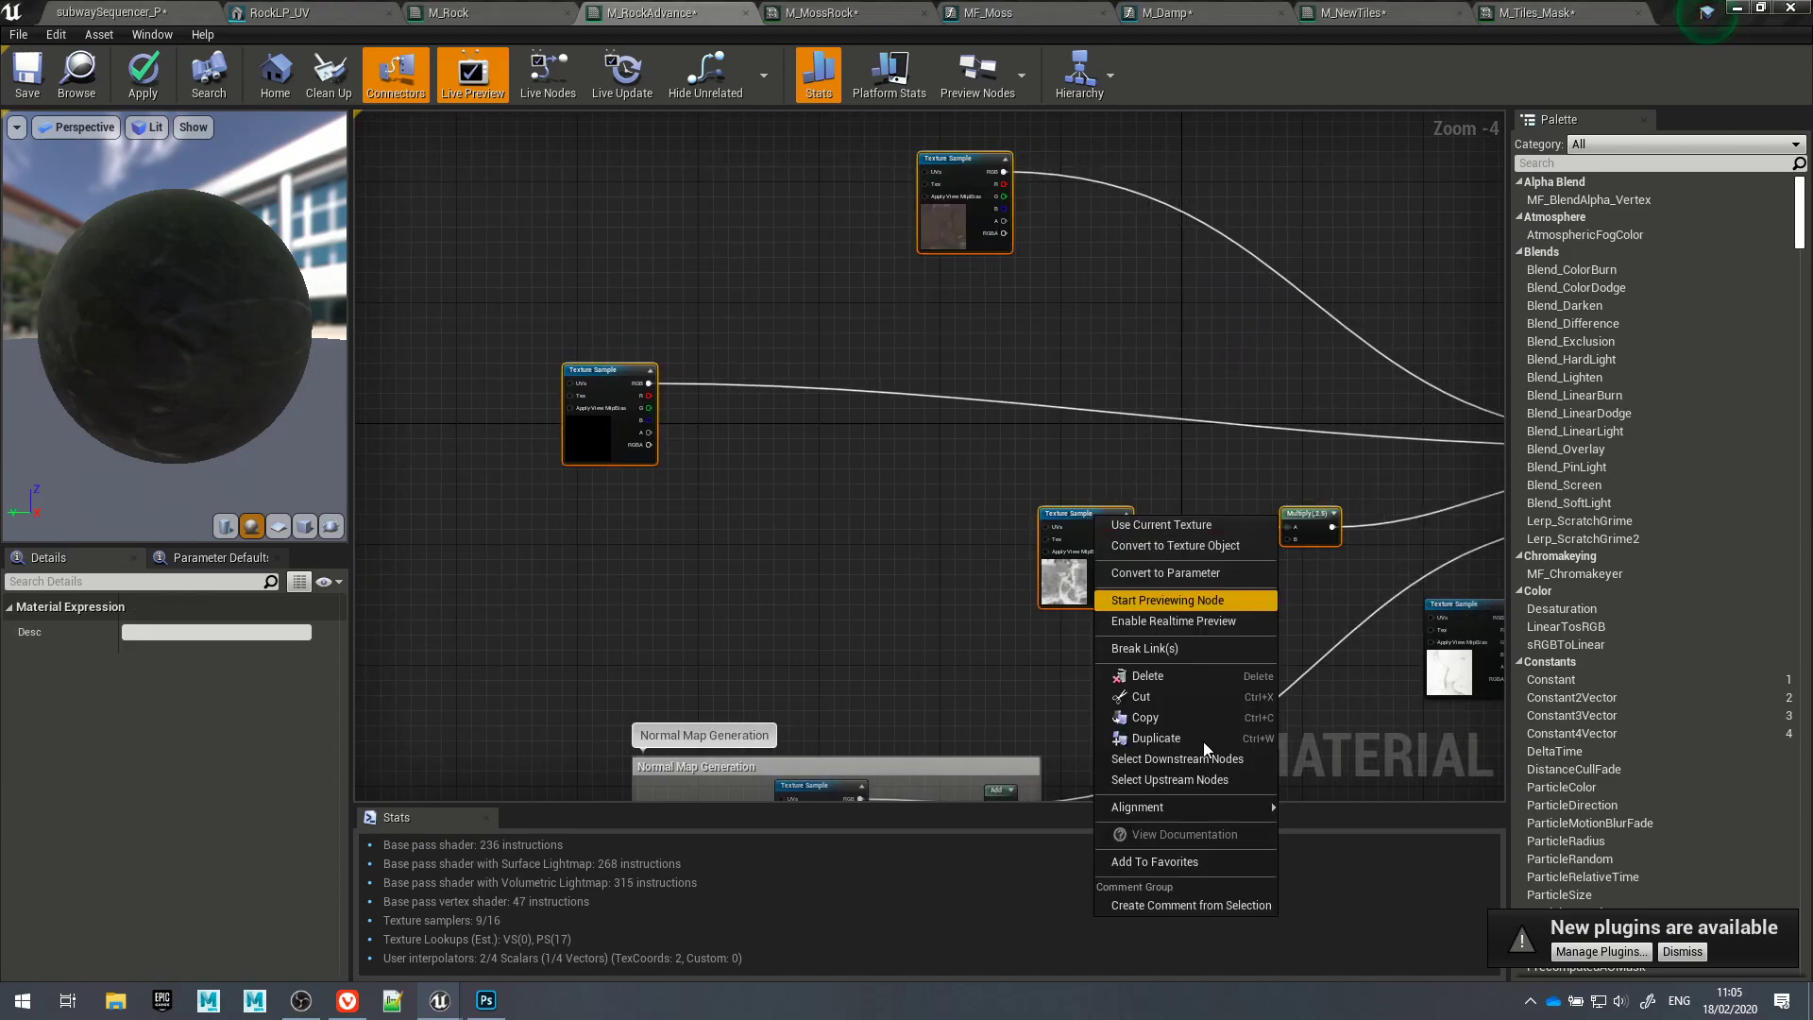
click(1212, 903)
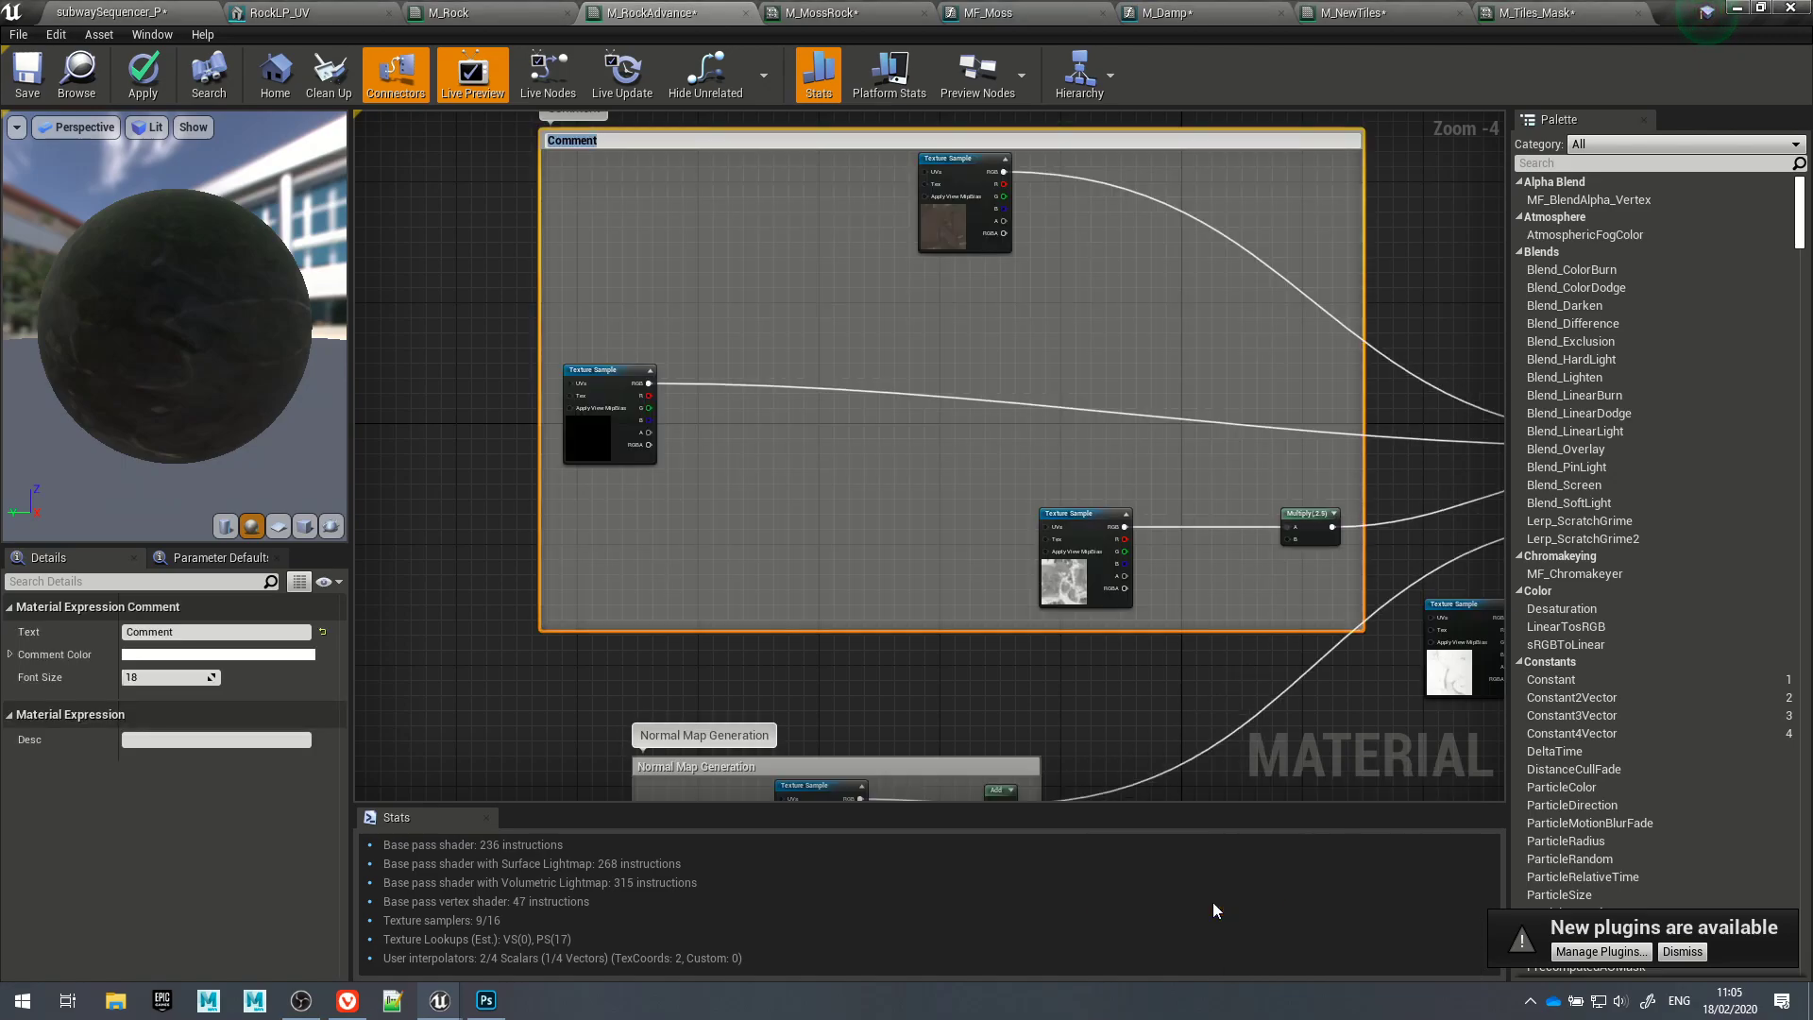
click(842, 196)
drag(754, 145, 828, 395)
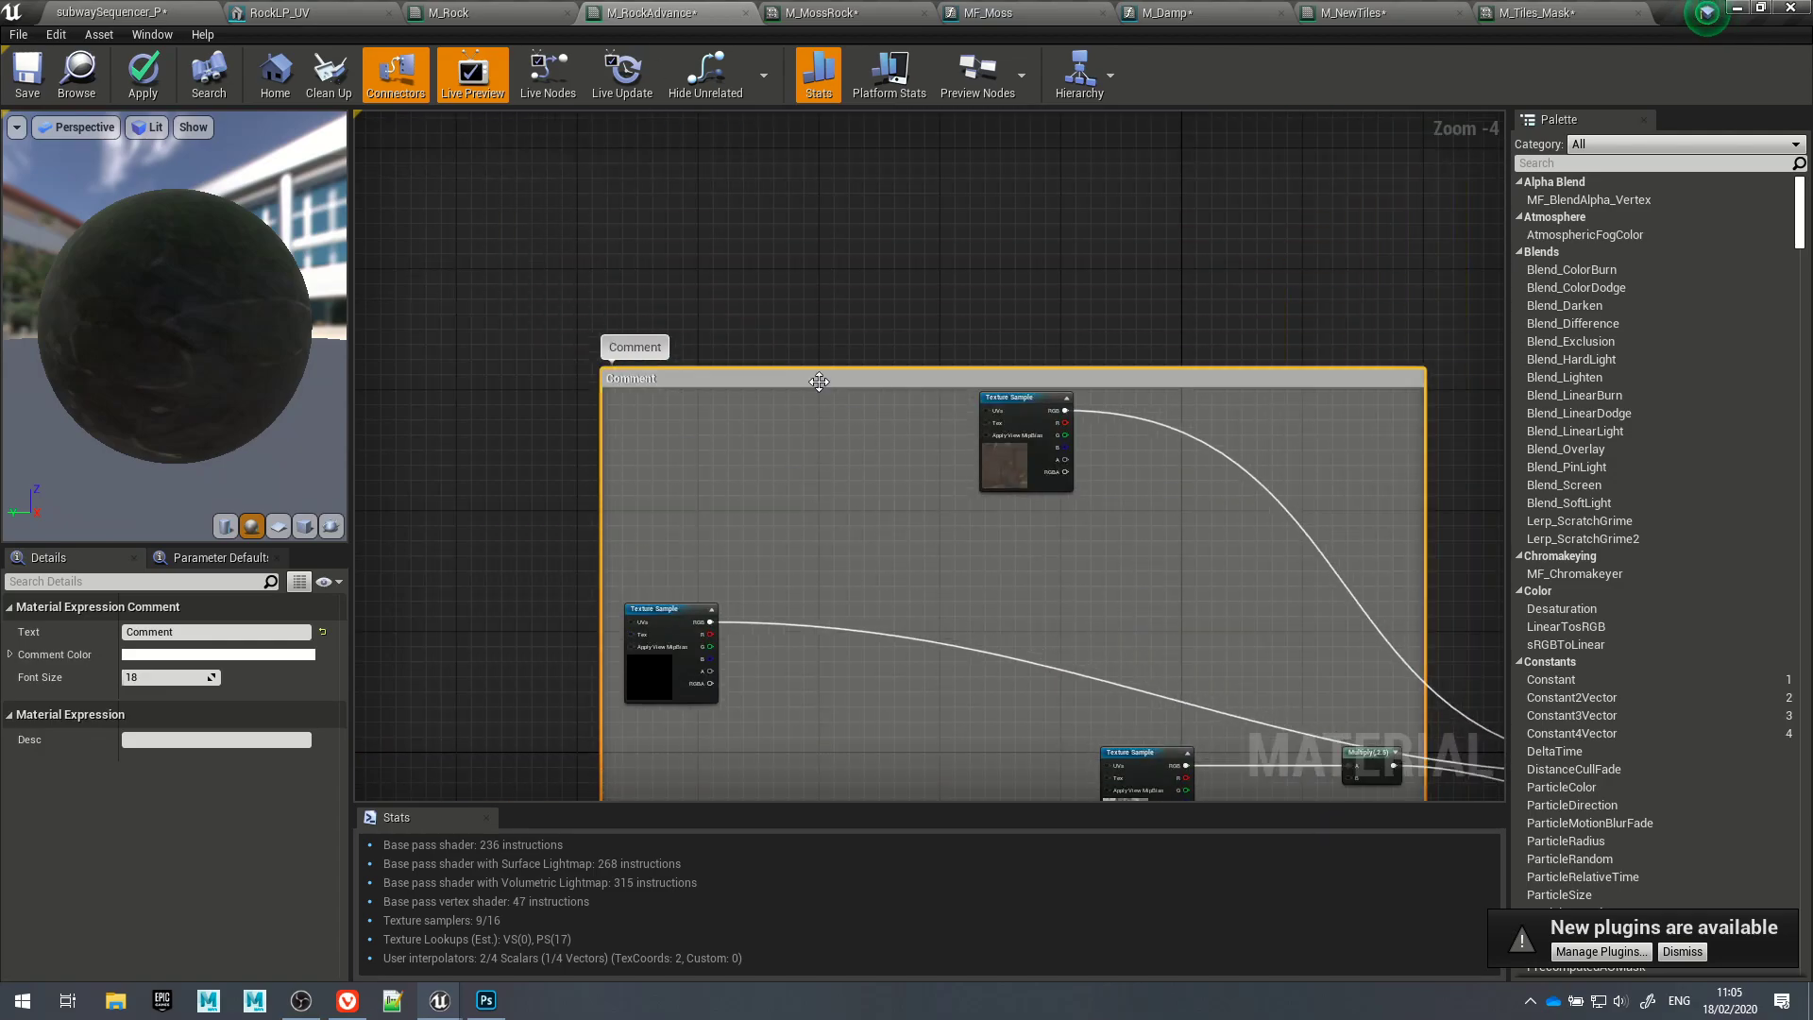
Step: Undo the comment box's move and its creation in M_RockAdvance
click(948, 266)
key(ctrl+z)
key(ctrl+z)
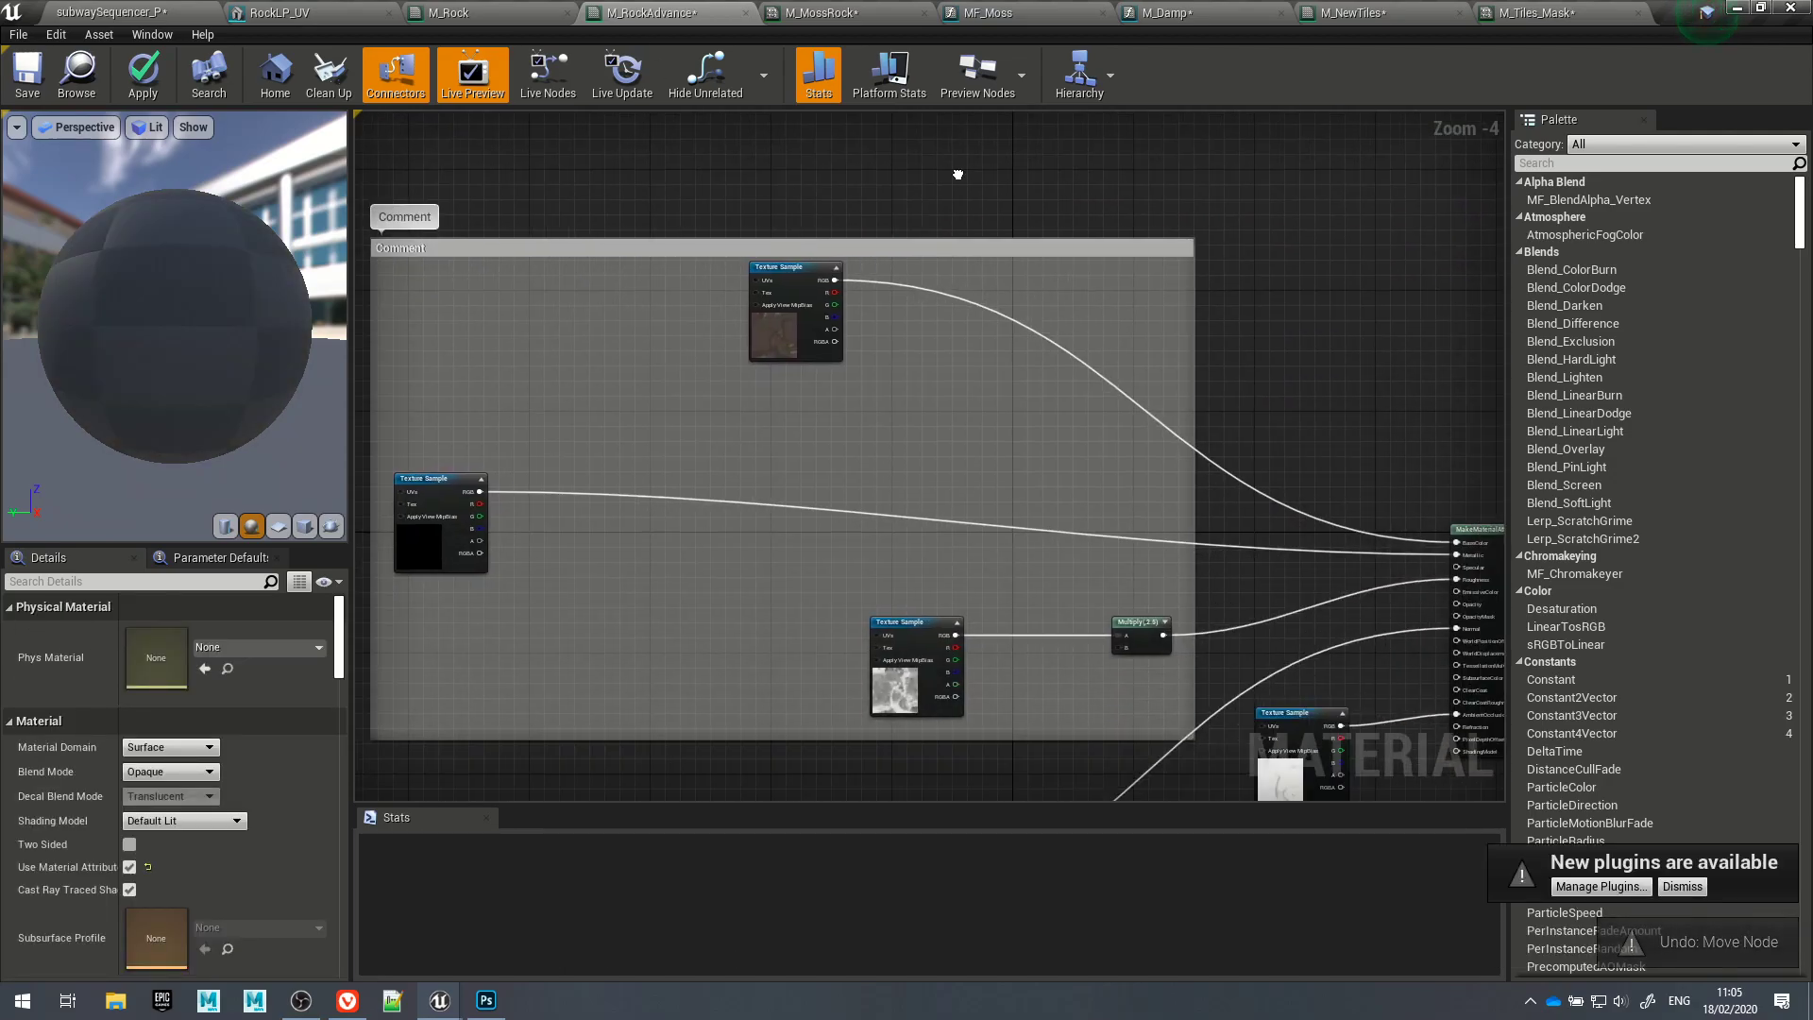
key(ctrl+z)
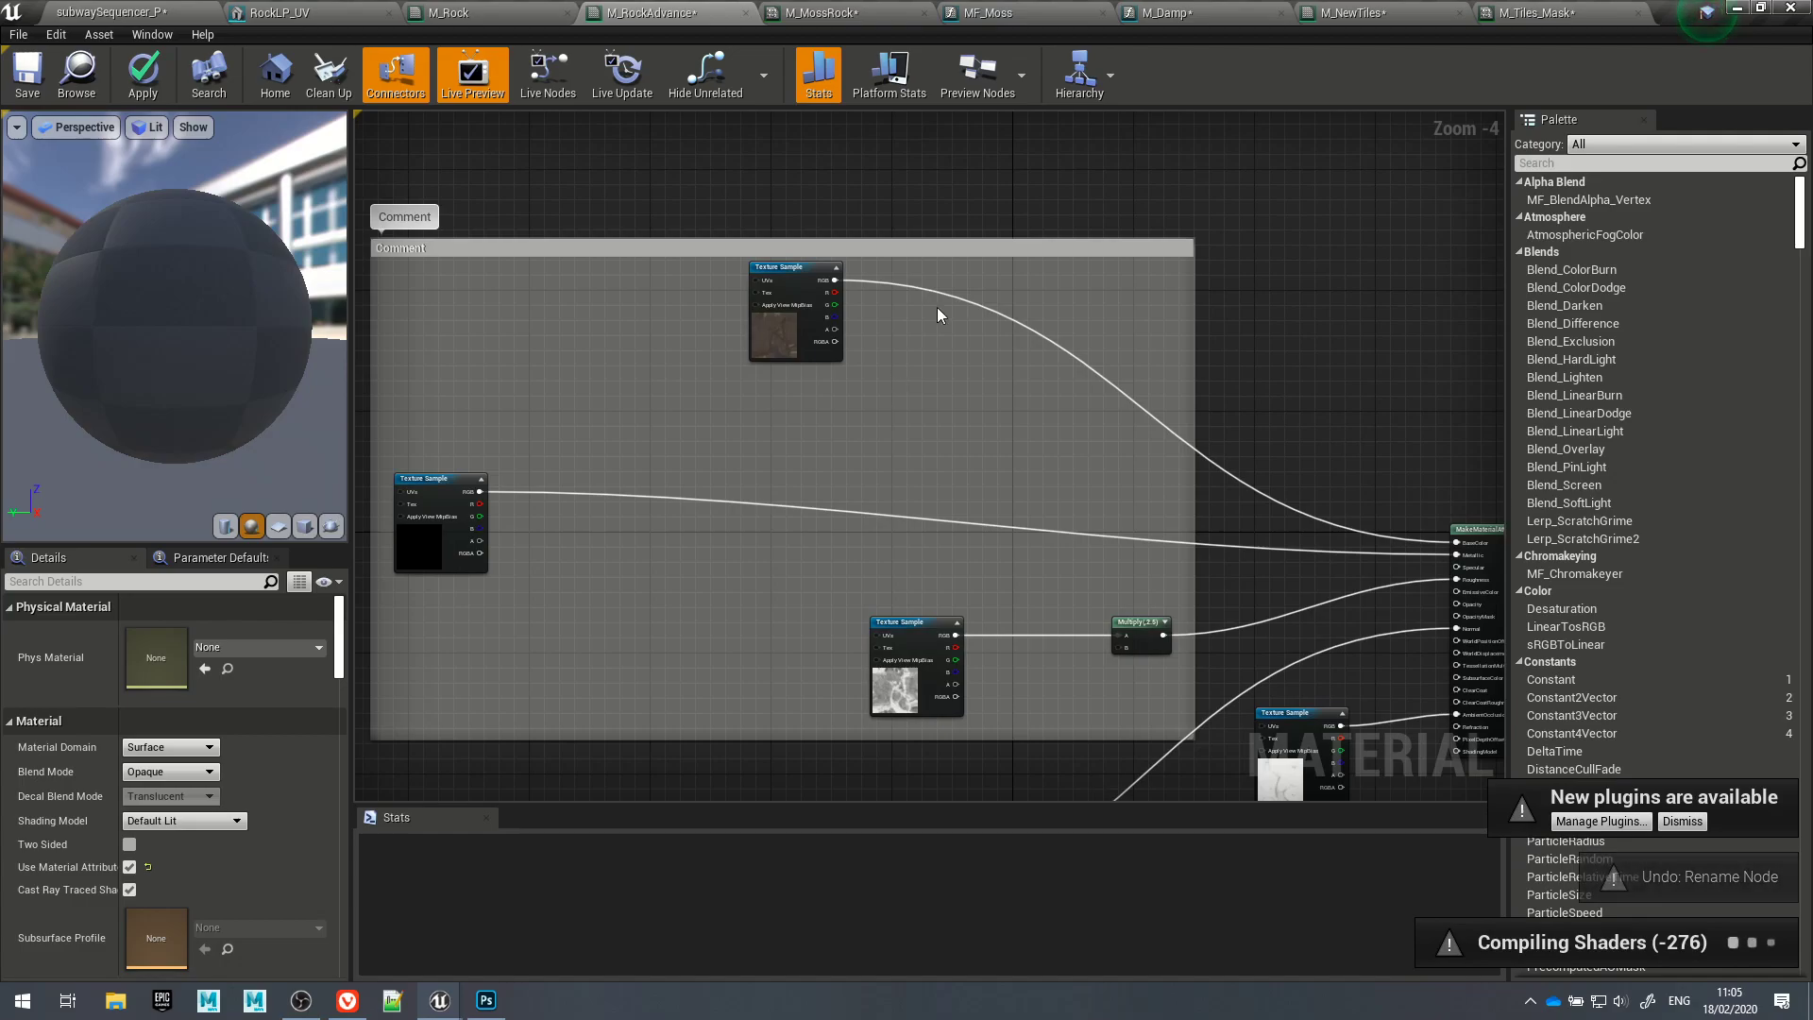
key(ctrl+z)
Step: Dismiss the new plugins notification
right_drag(970, 463, 925, 354)
click(1679, 887)
right_drag(999, 551, 931, 516)
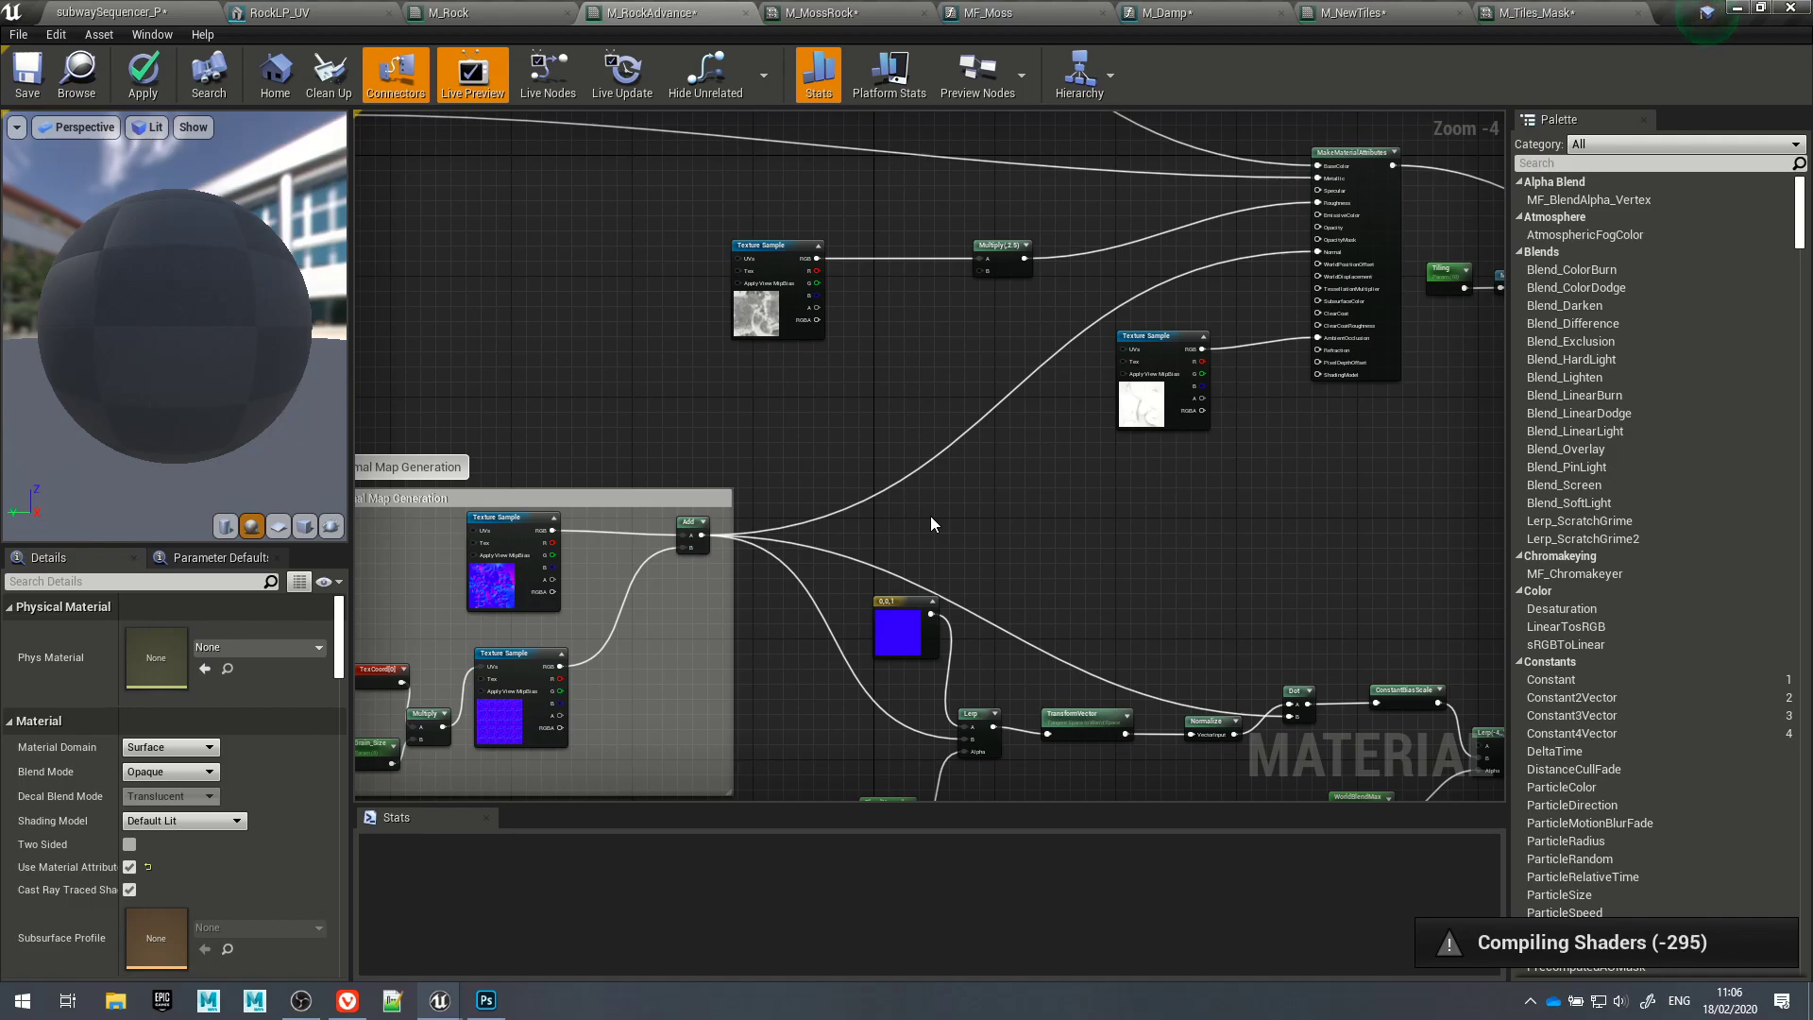
Step: In M_Rock, move all the nodes below the base color sample together, lower and farther from the output node
click(510, 13)
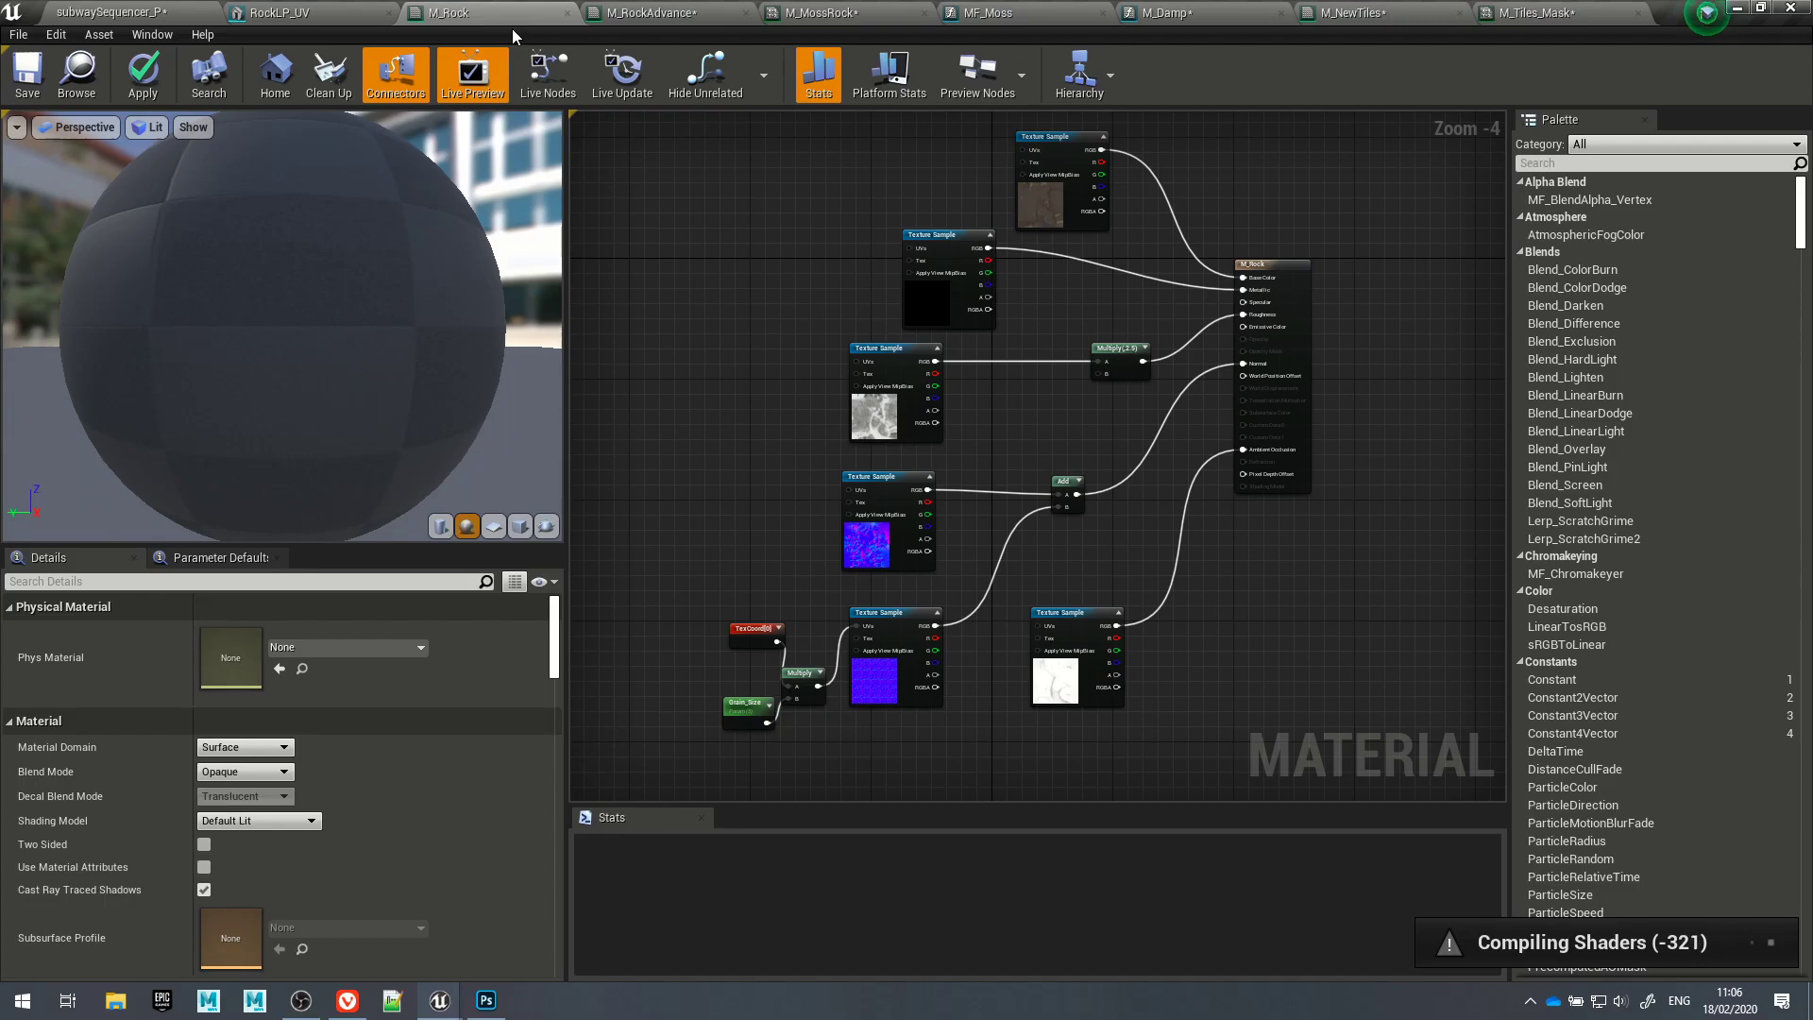
drag(1164, 790, 723, 302)
drag(909, 286, 647, 496)
Step: Move the base color texture sample farther from the M_Rock output node, leaving free space in its connection
click(1045, 219)
drag(1045, 220, 717, 232)
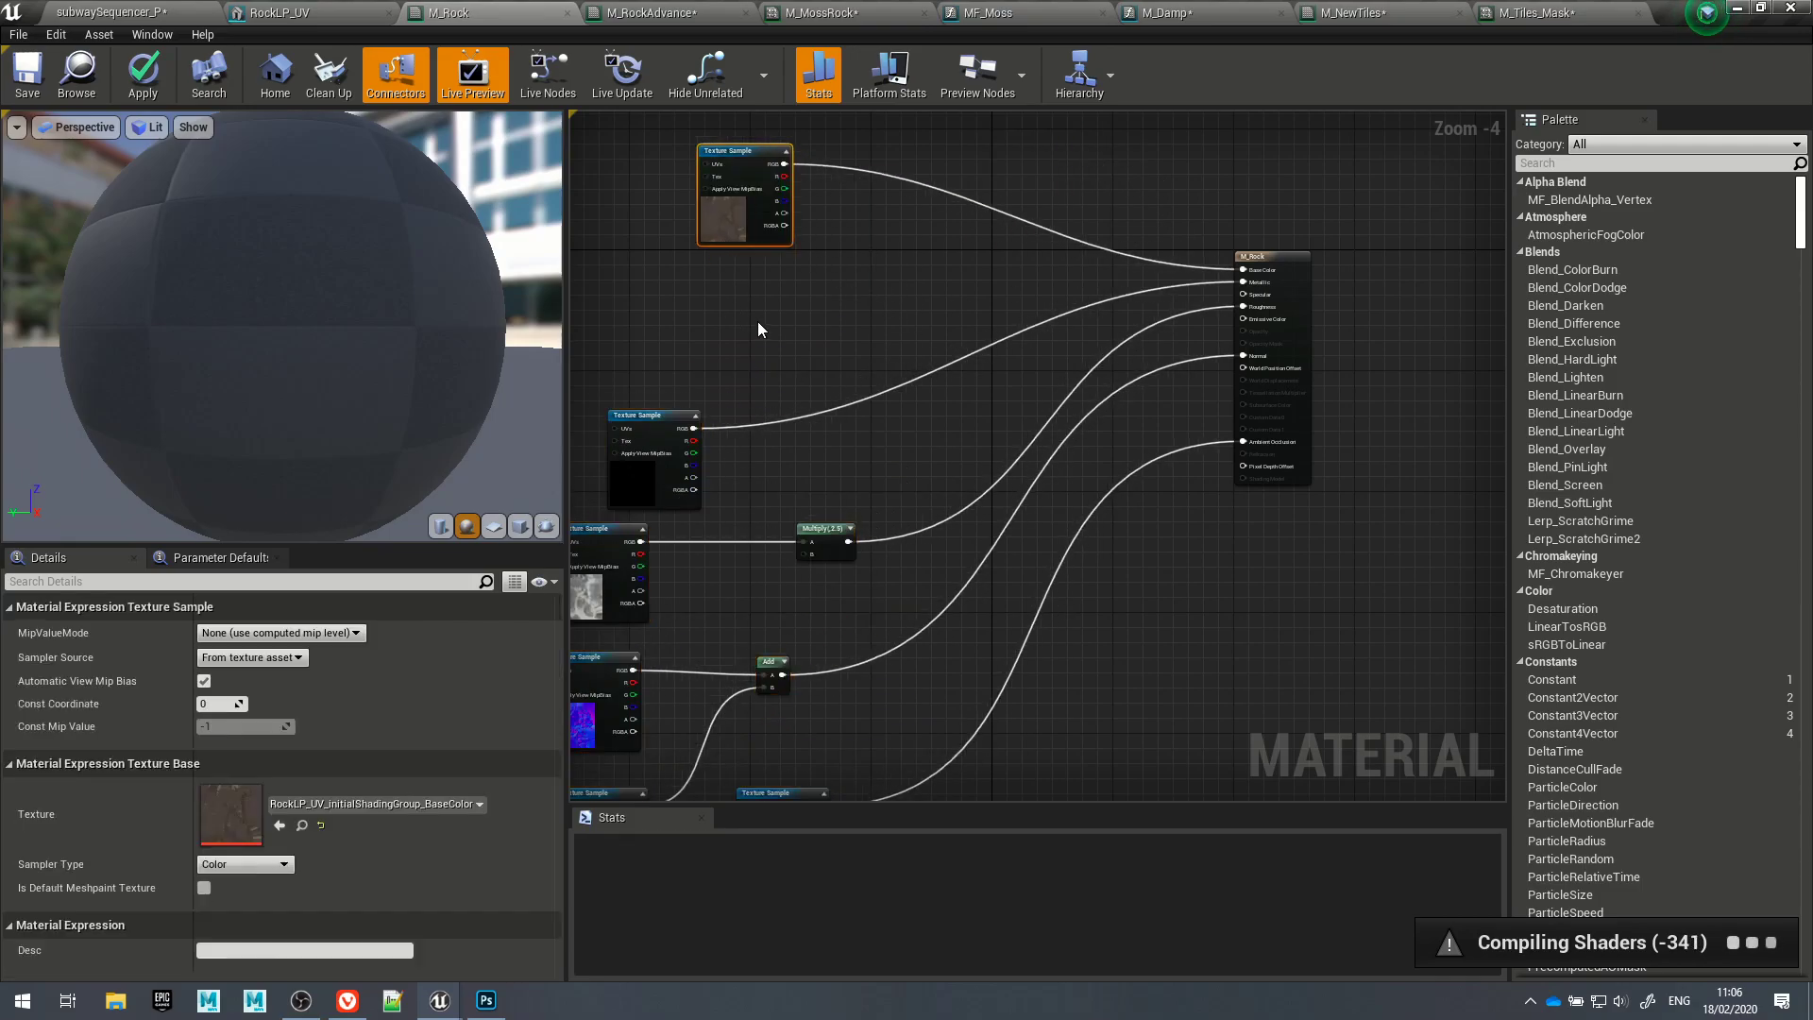
click(759, 317)
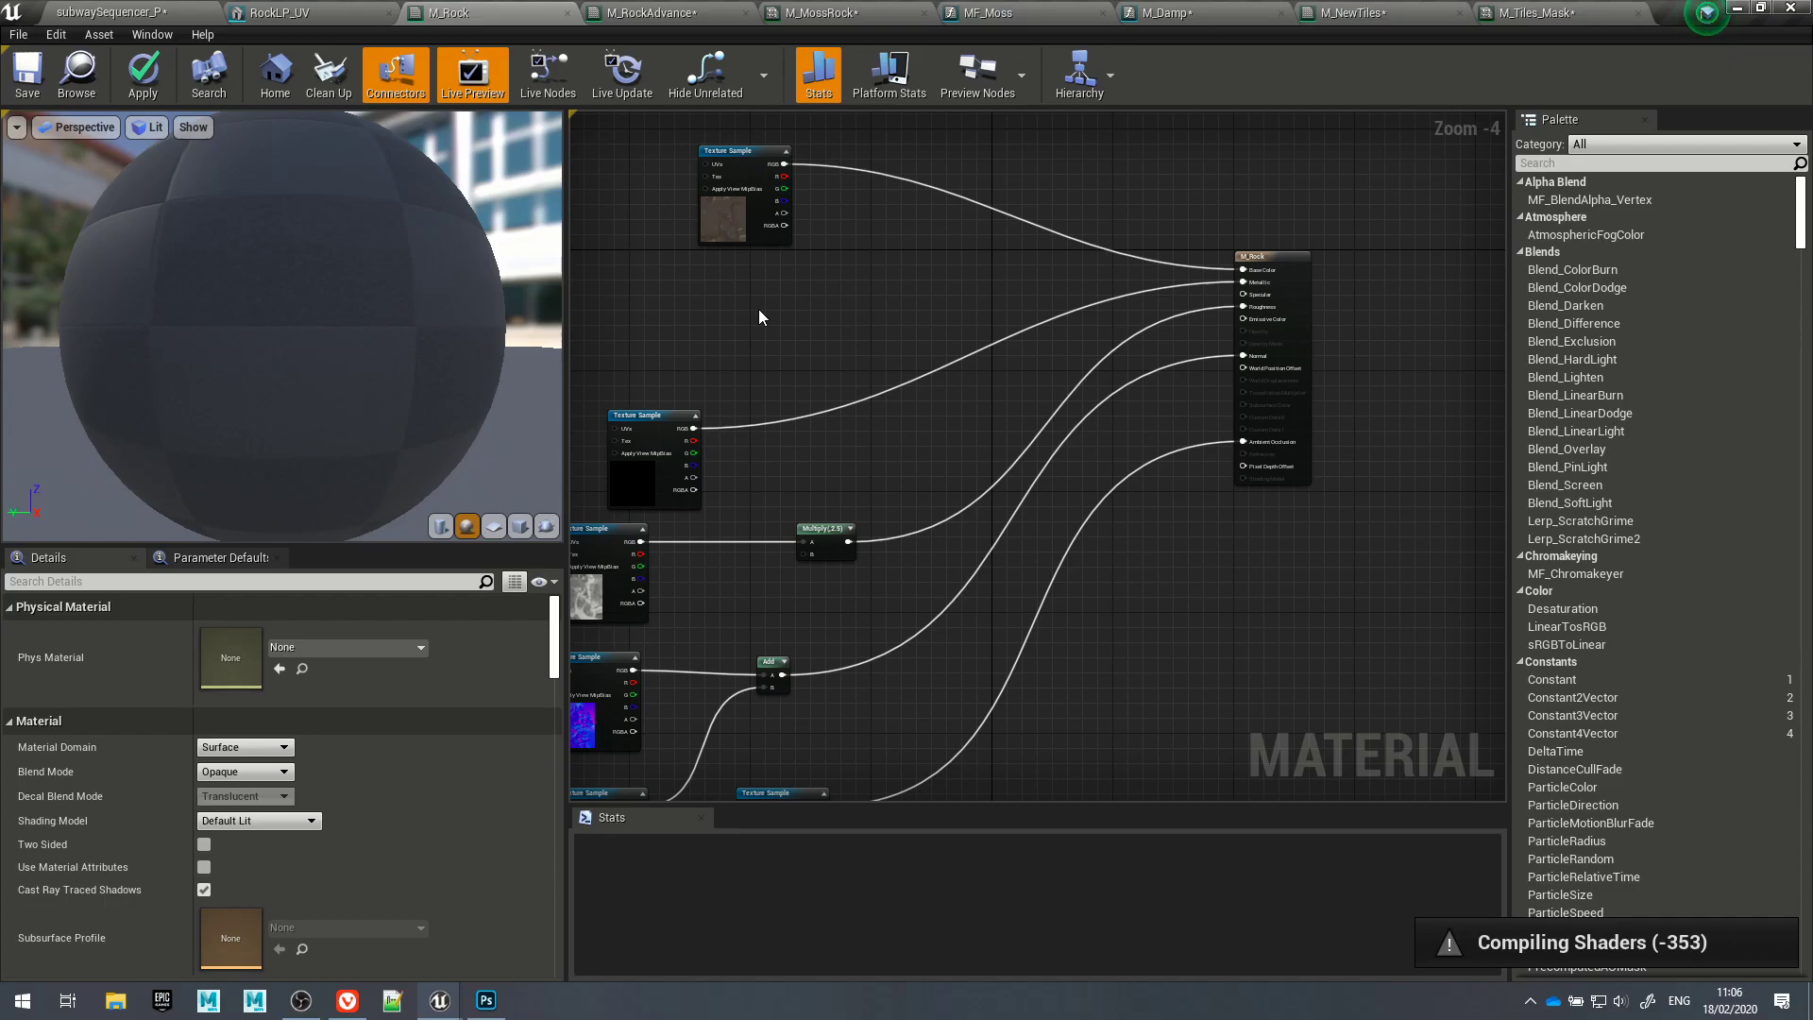
scroll(759, 318, up, 2)
right_drag(719, 321, 824, 408)
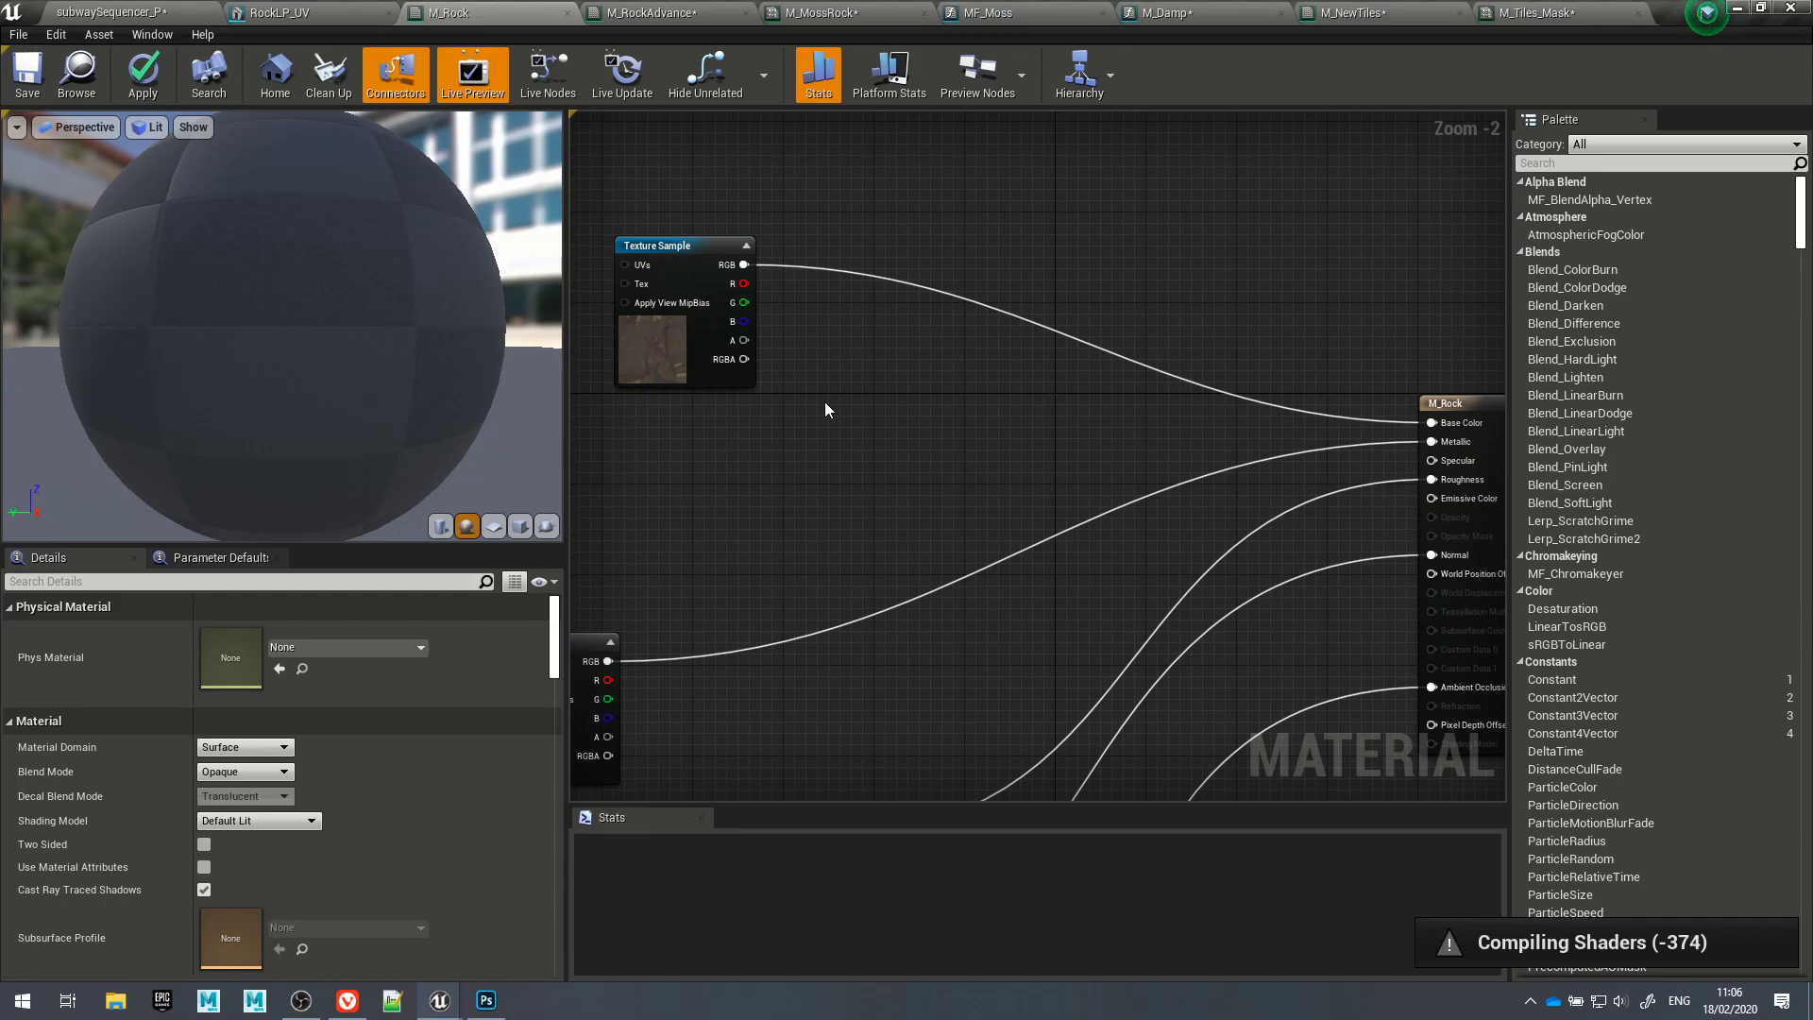
Step: Add a Constant3Vector node above the base color connection in the M_Rock graph and select it
right_click(1033, 170)
click(910, 162)
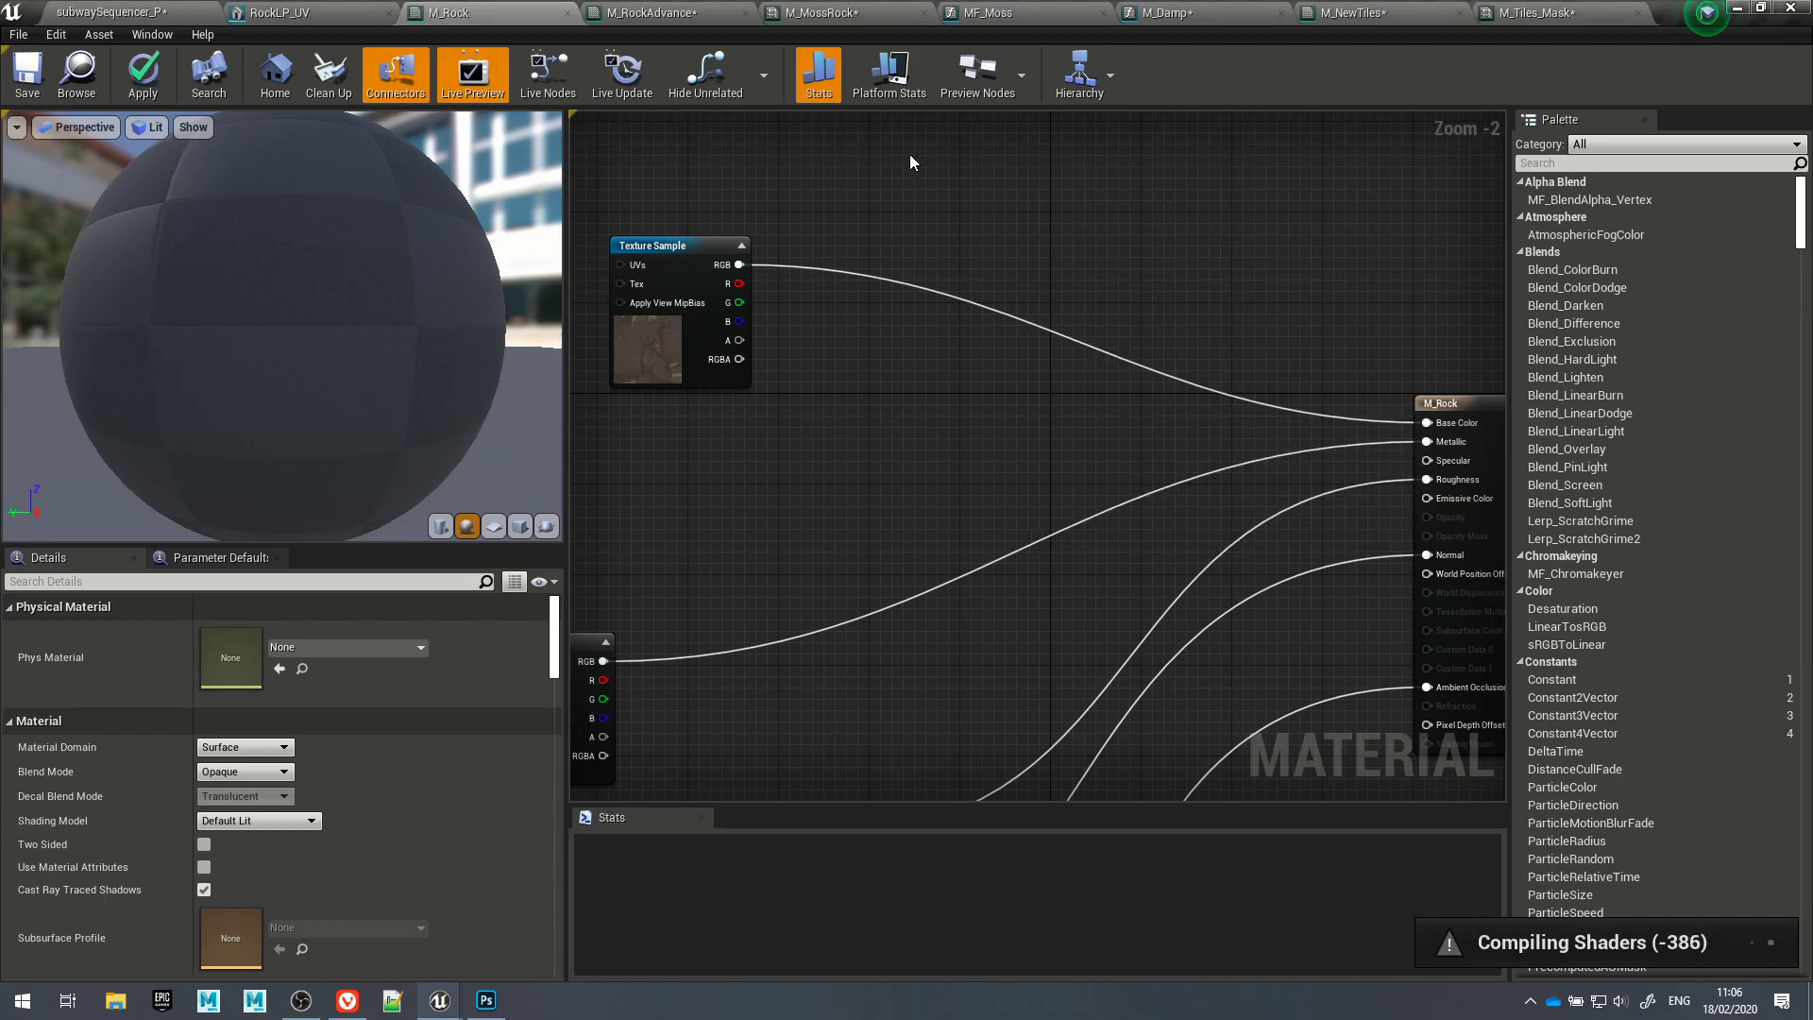
click(983, 151)
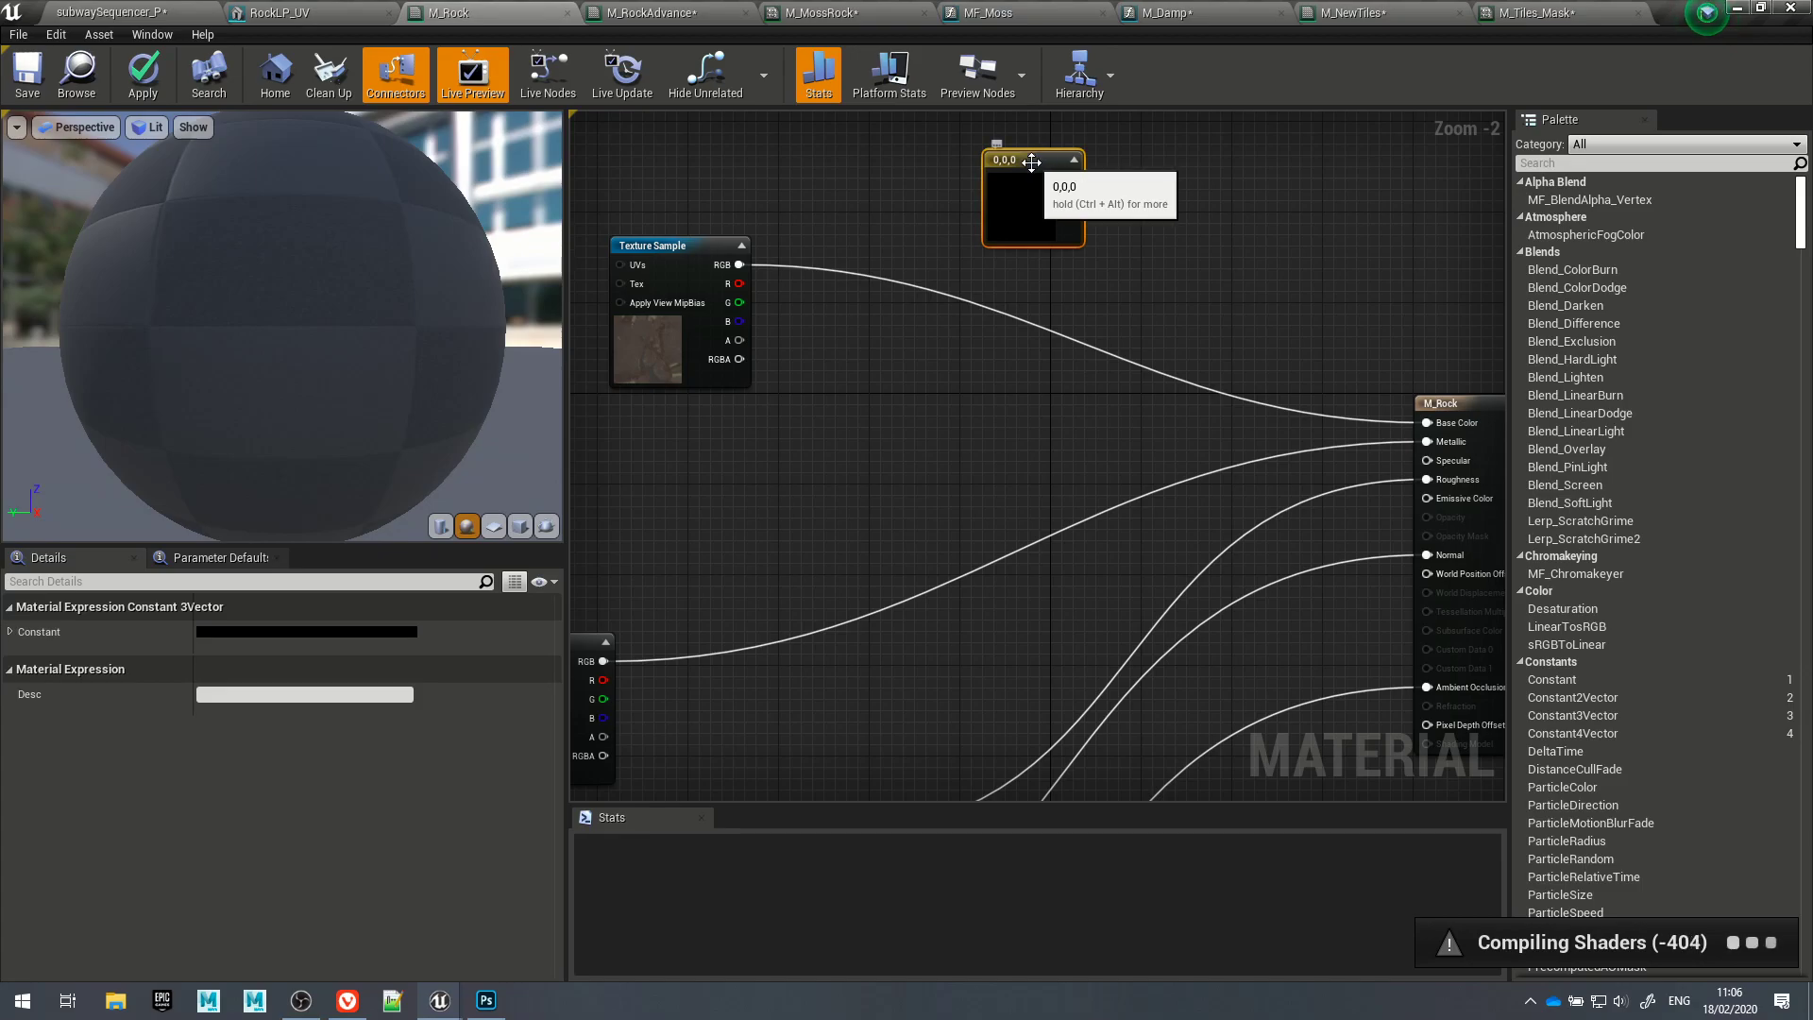
click(950, 178)
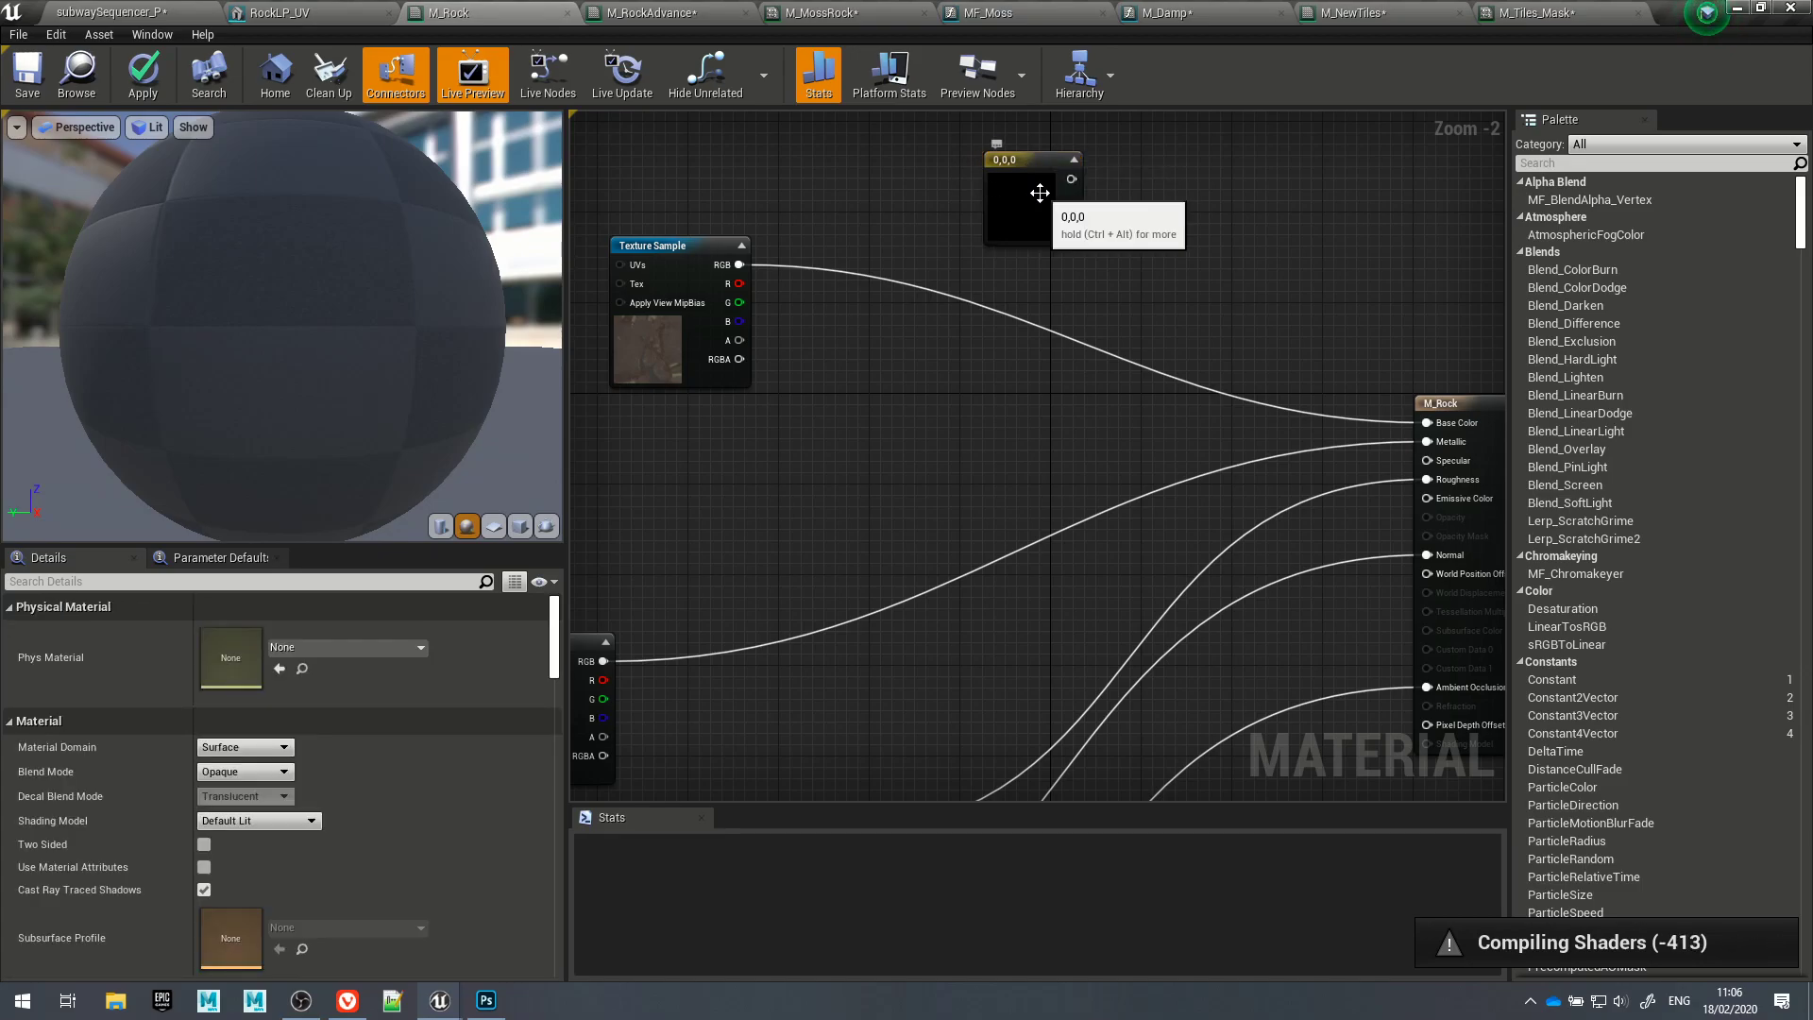
click(1040, 193)
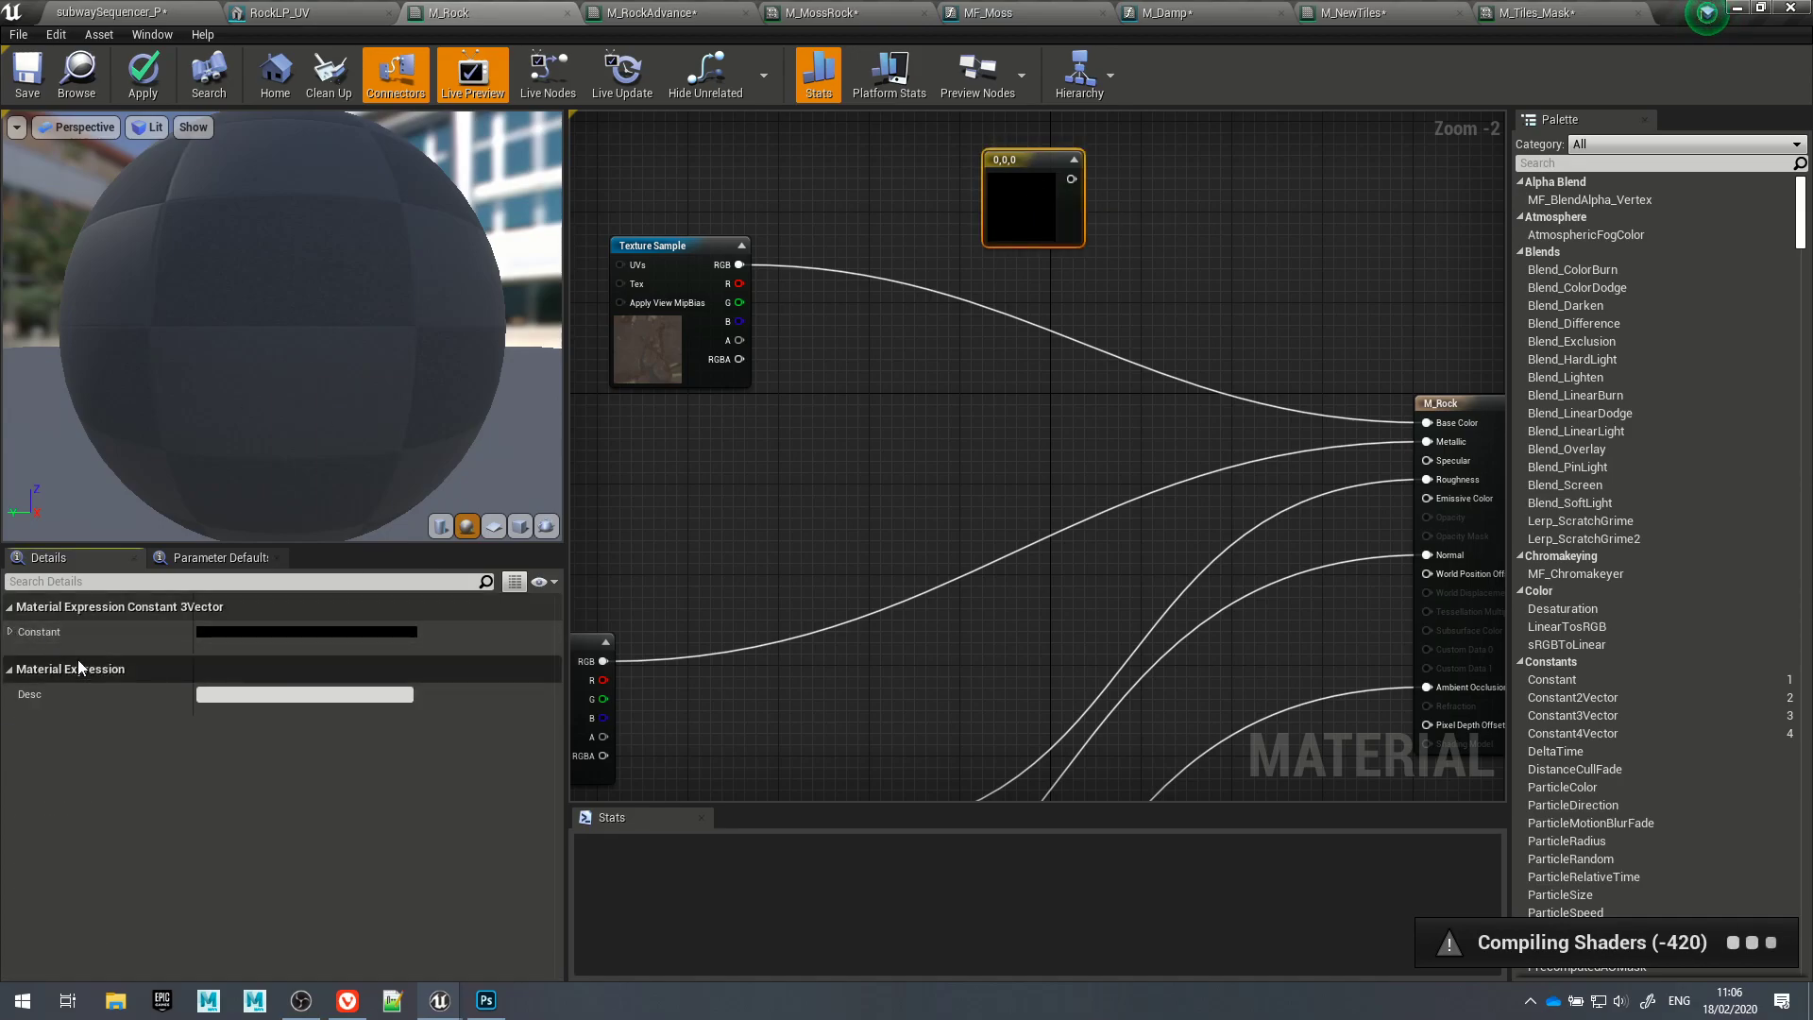
Step: Set the Constant3Vector's color to light blue with RGB values of about 0.315, 0.639, 0.786
click(10, 631)
click(217, 701)
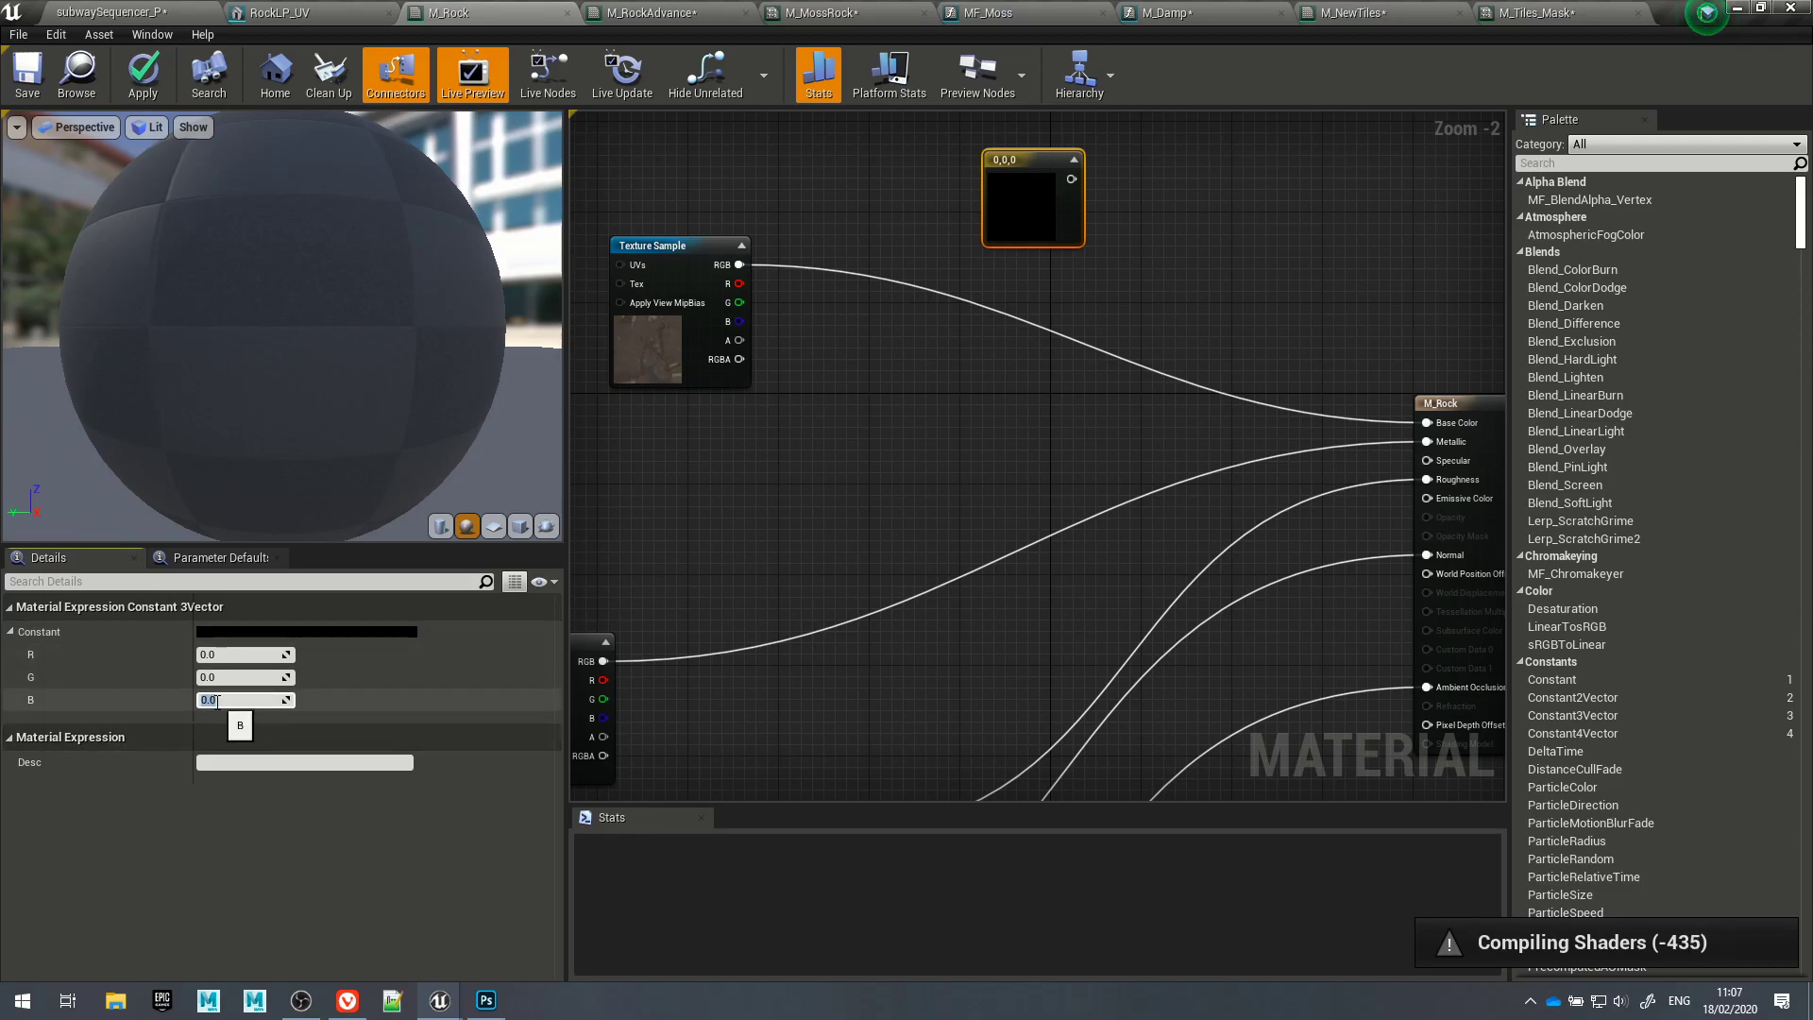
double_click(249, 627)
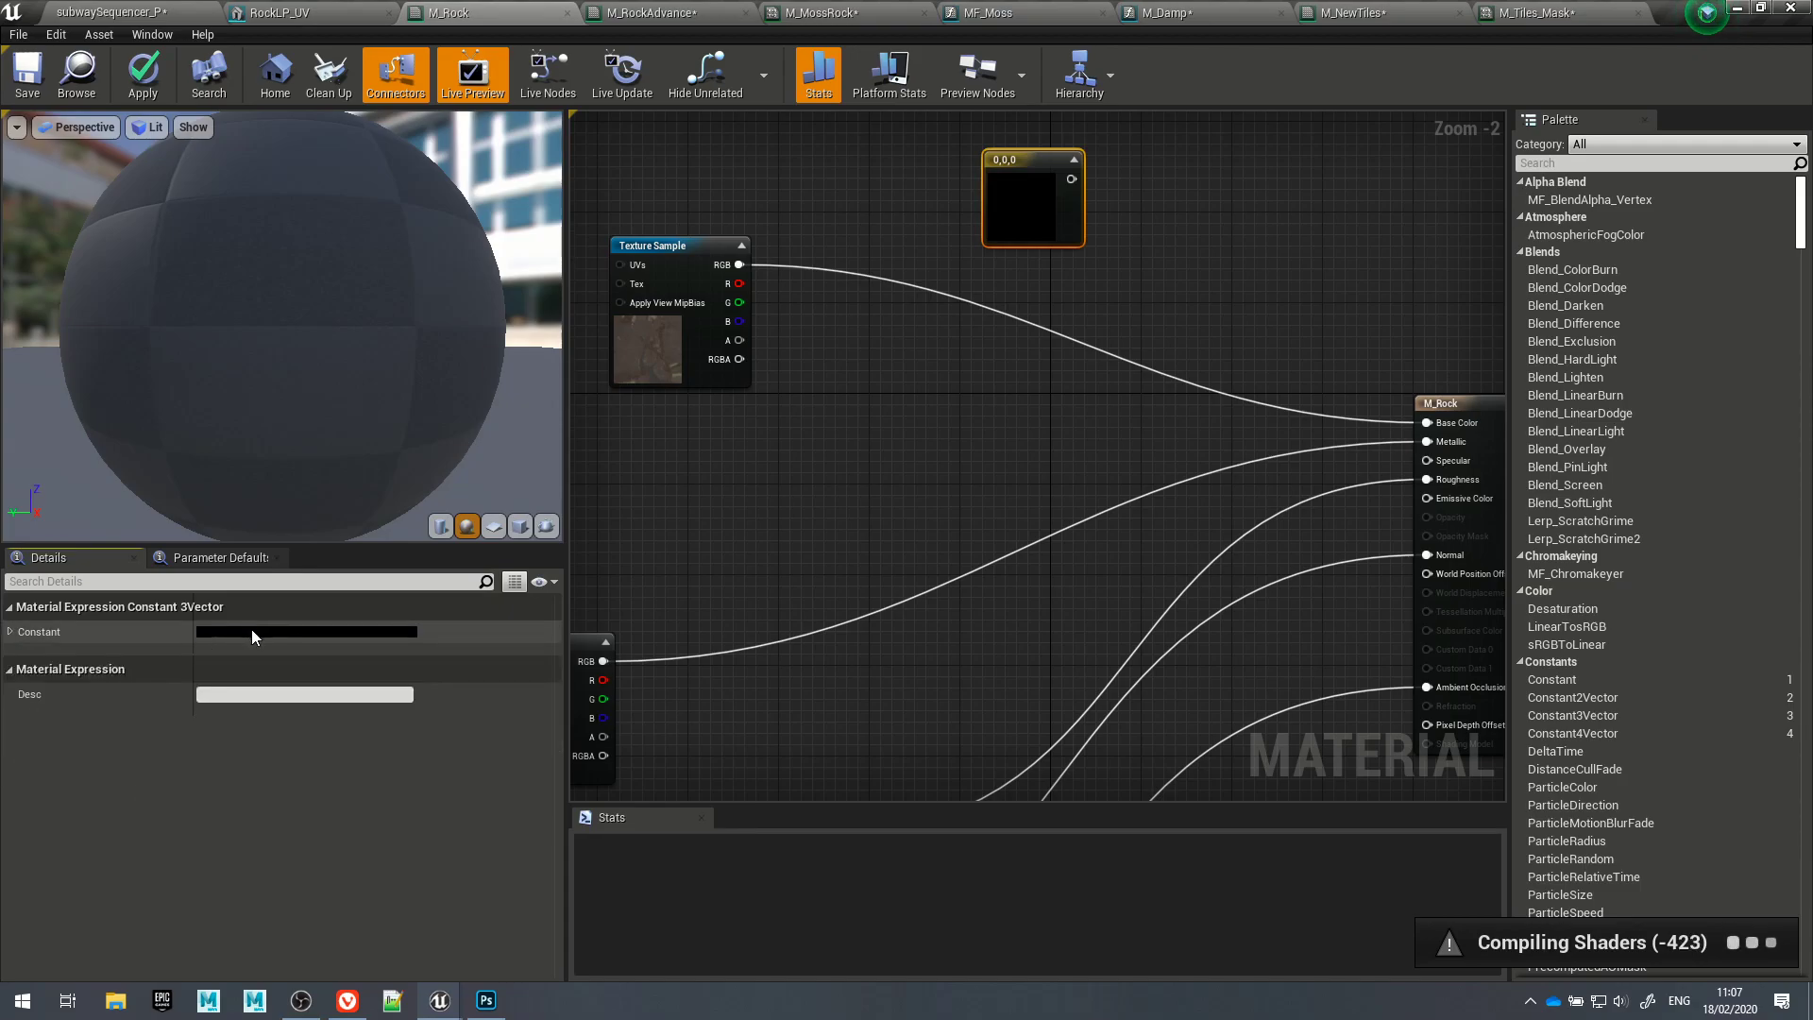
click(255, 632)
drag(397, 608, 326, 626)
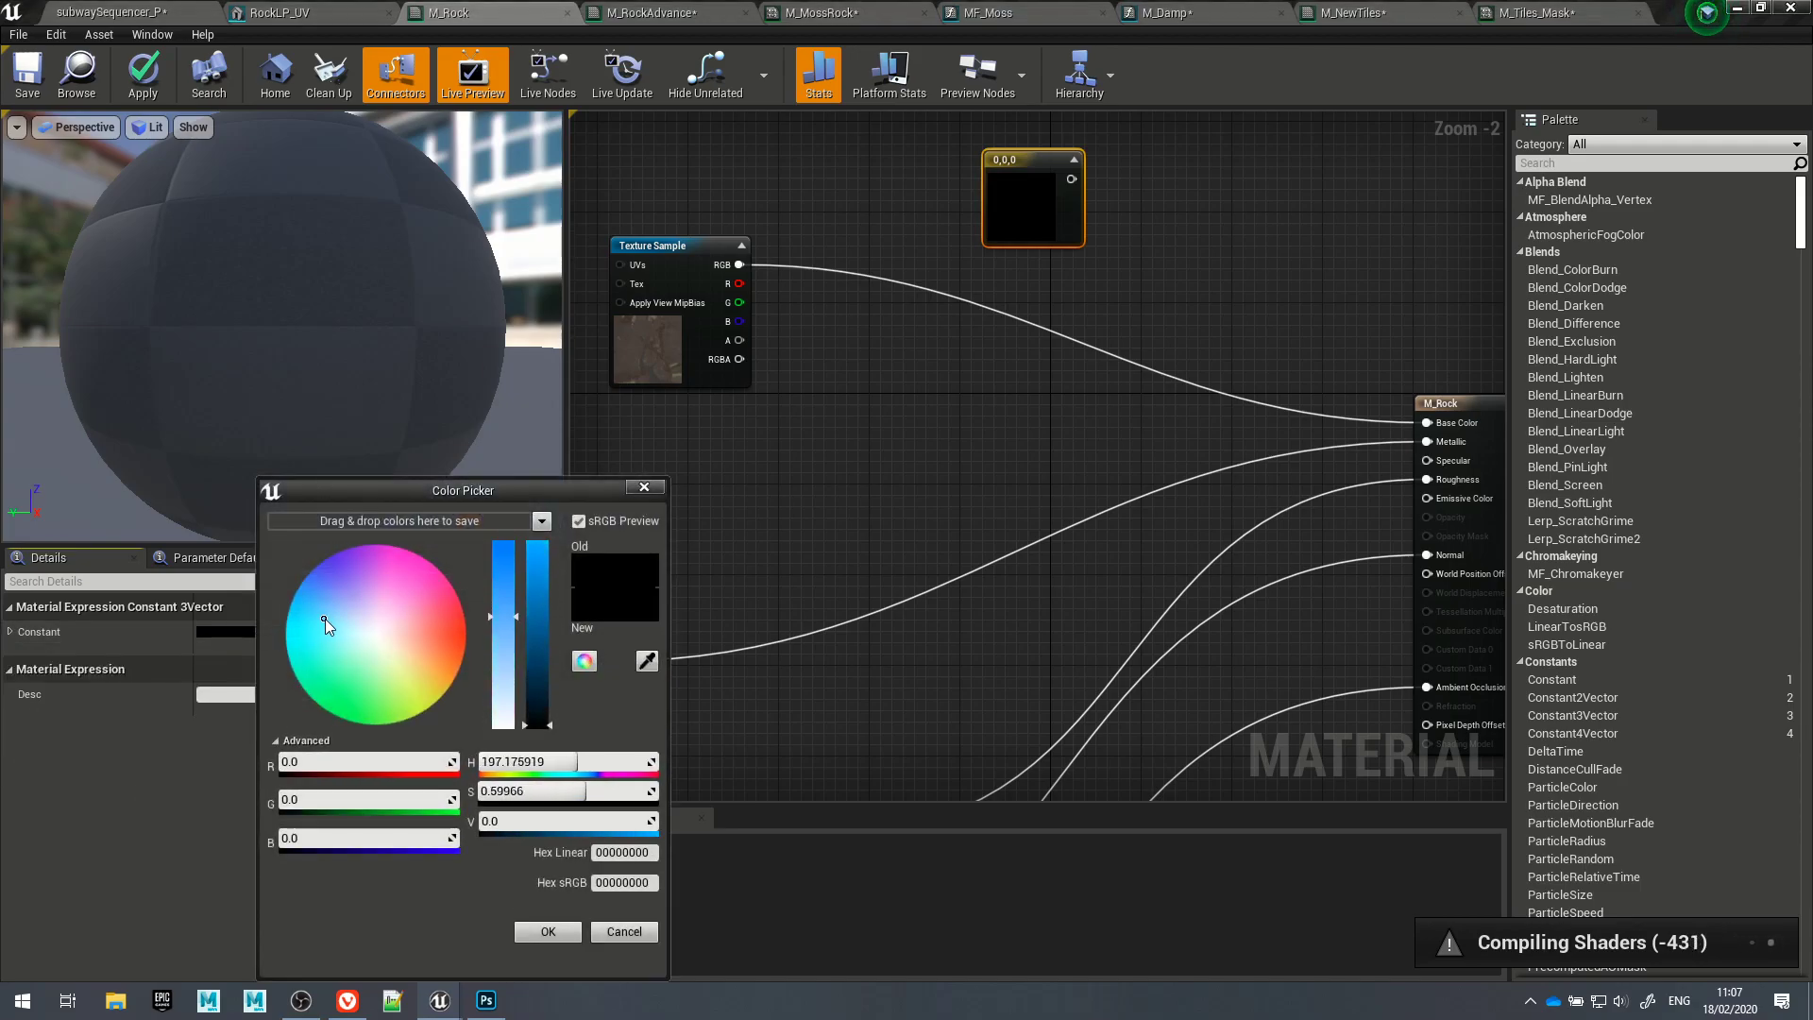
drag(505, 618, 504, 666)
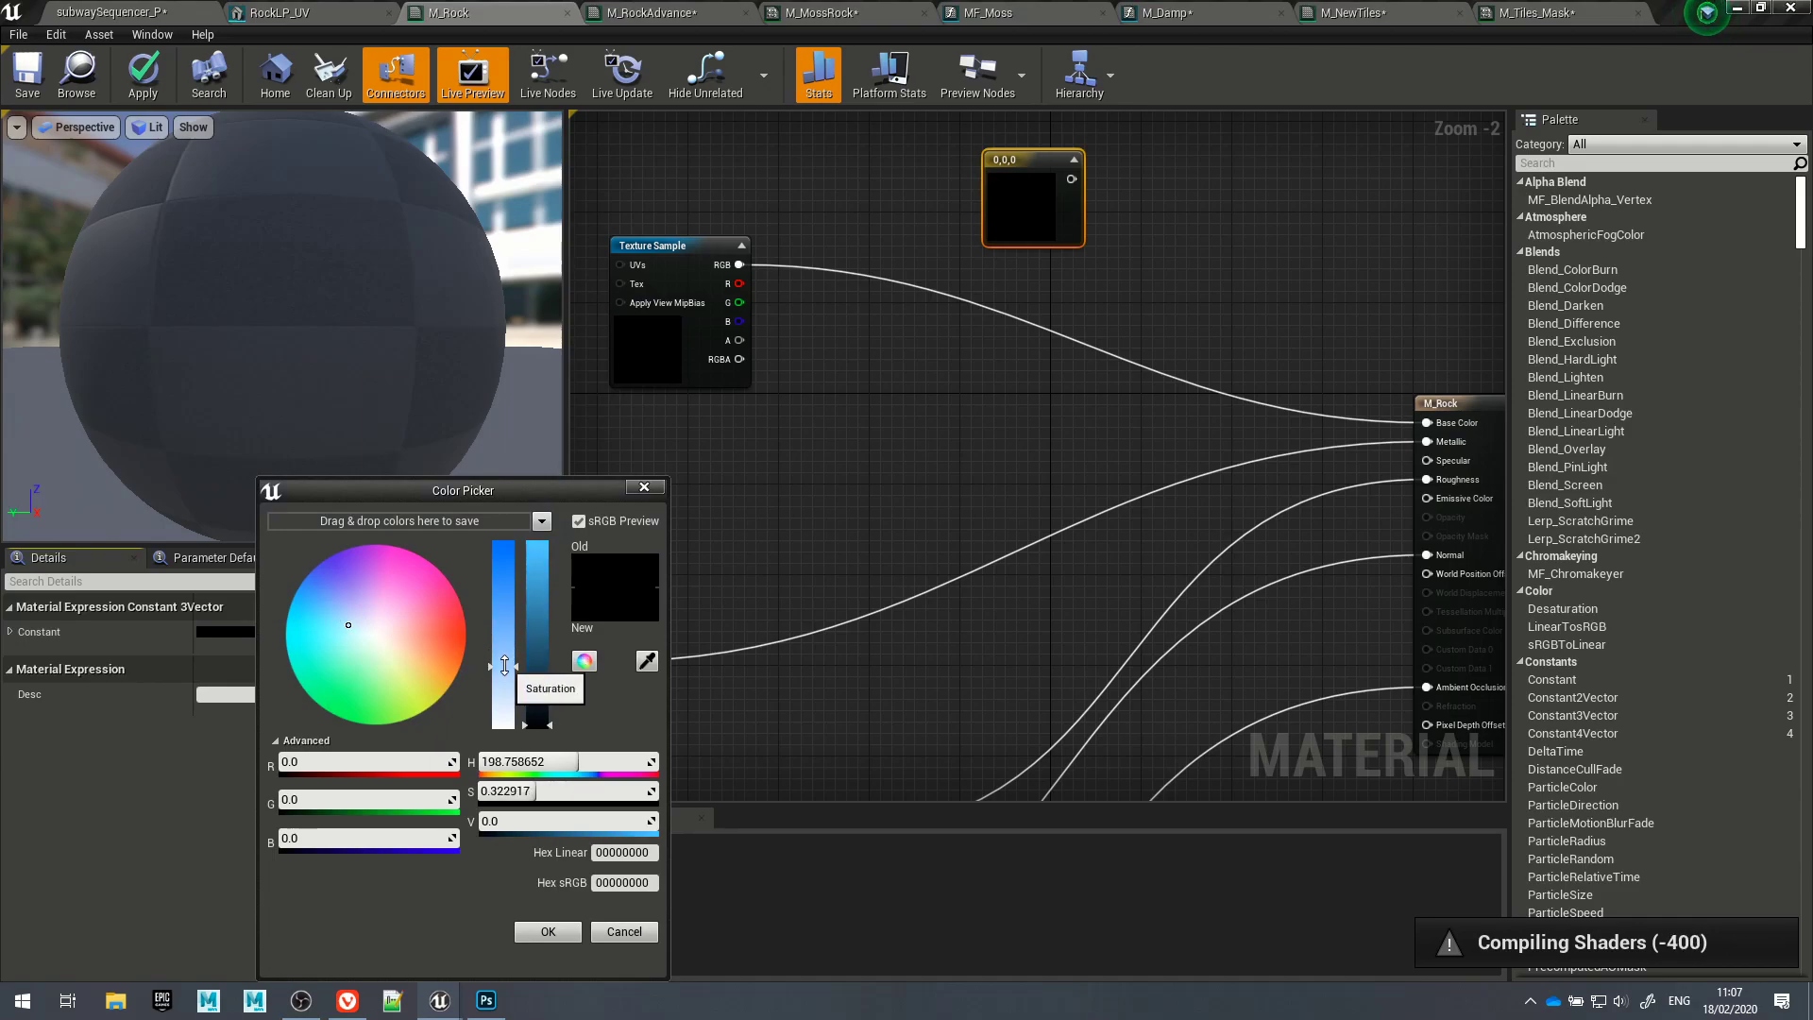
click(535, 583)
click(534, 599)
click(507, 634)
drag(507, 634, 540, 582)
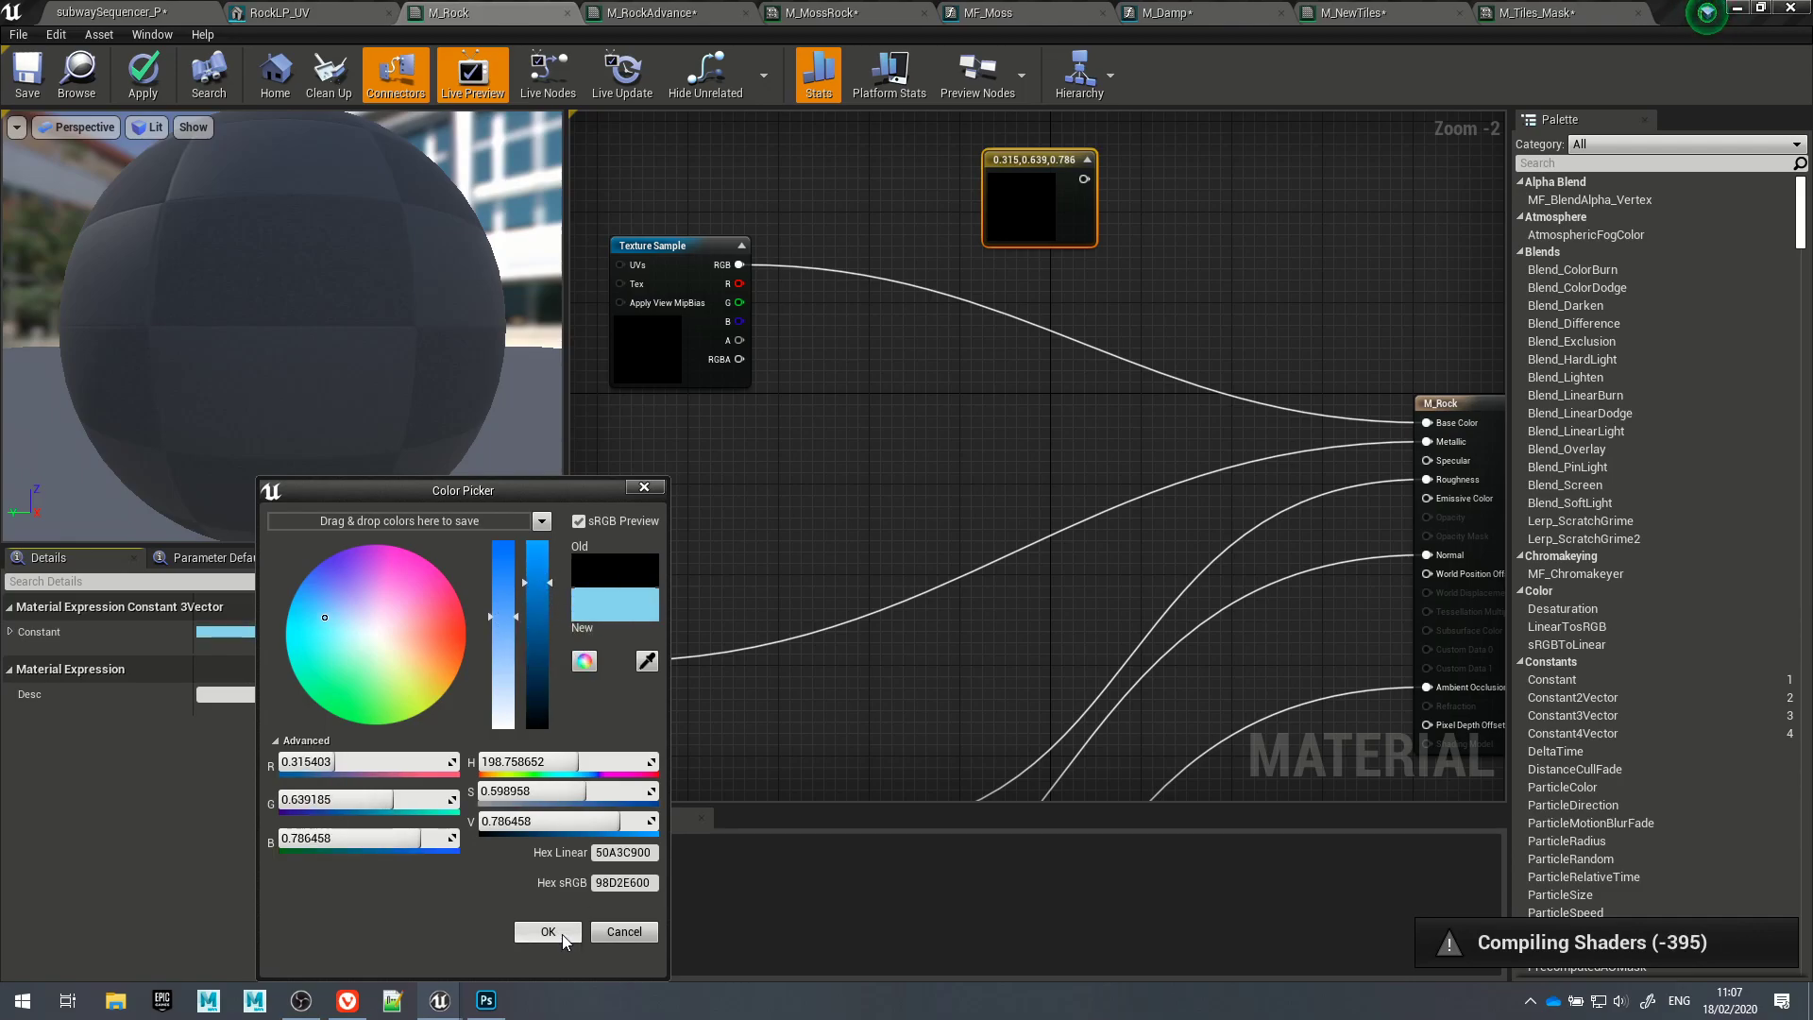
click(1245, 251)
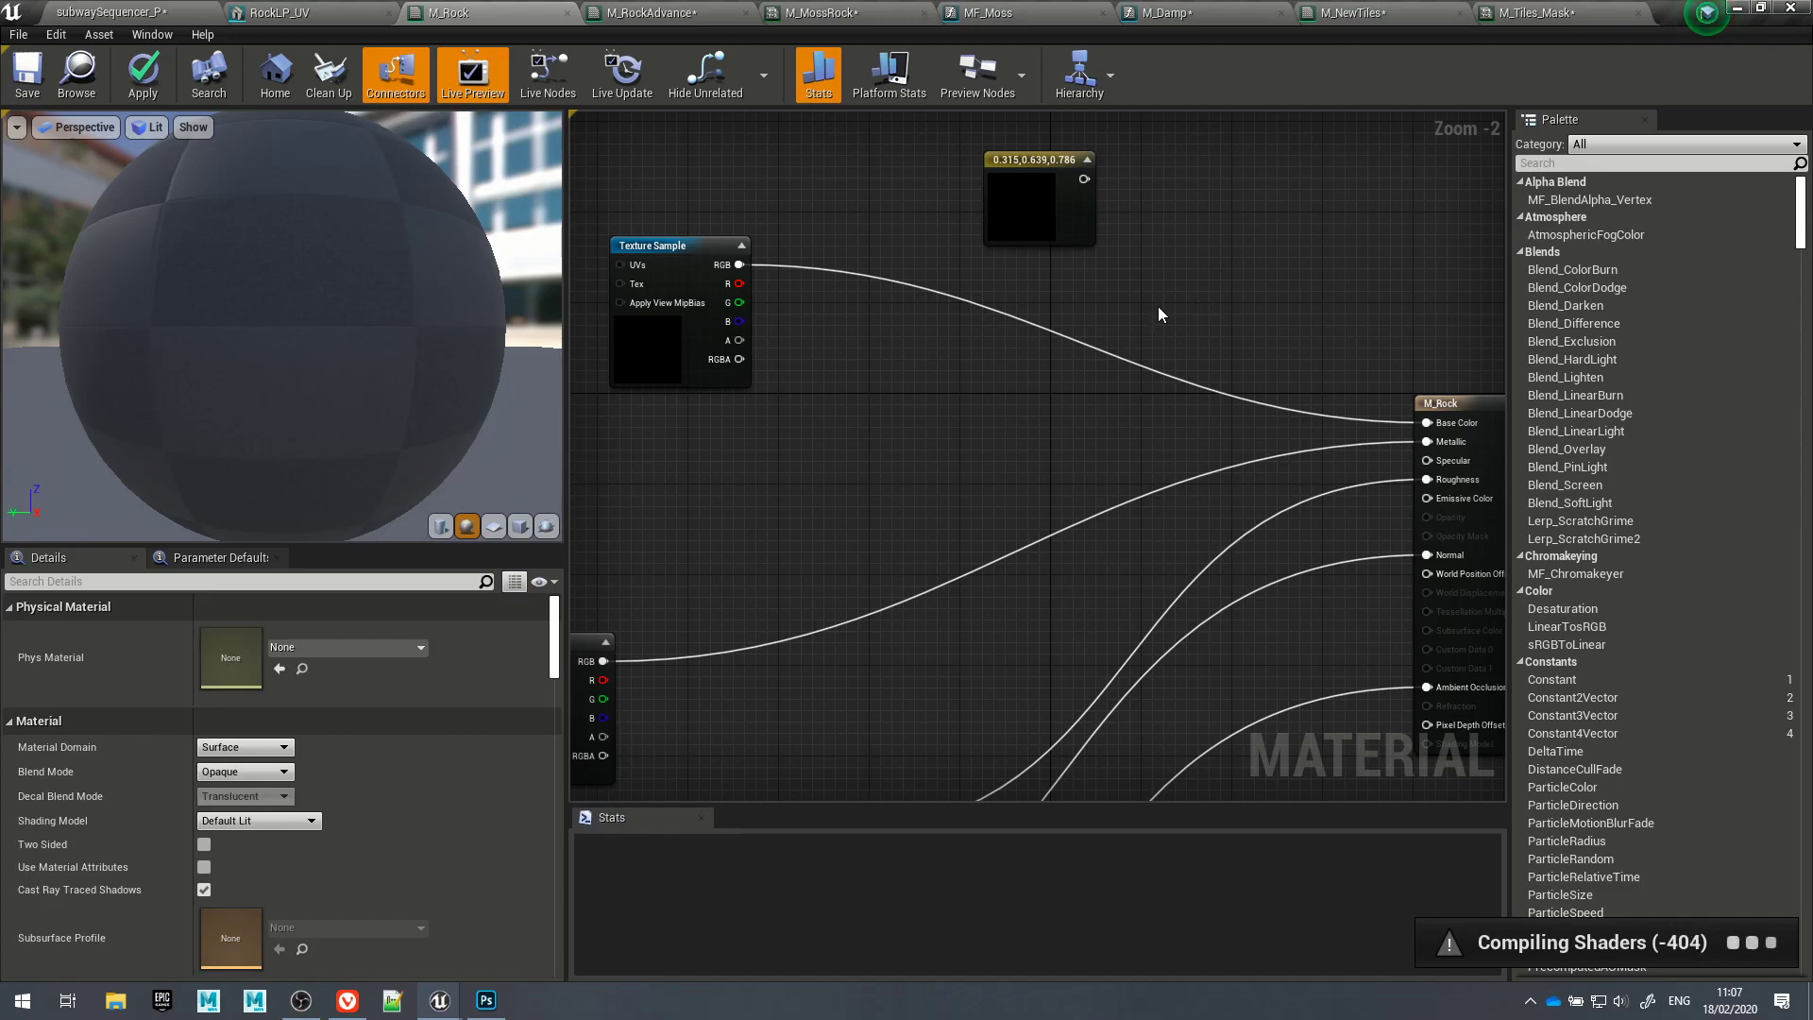
Step: Insert an Add node before Base Color, feeding the blue constant into A and the base color sample's RGB into B
click(1242, 197)
drag(1297, 226, 1083, 179)
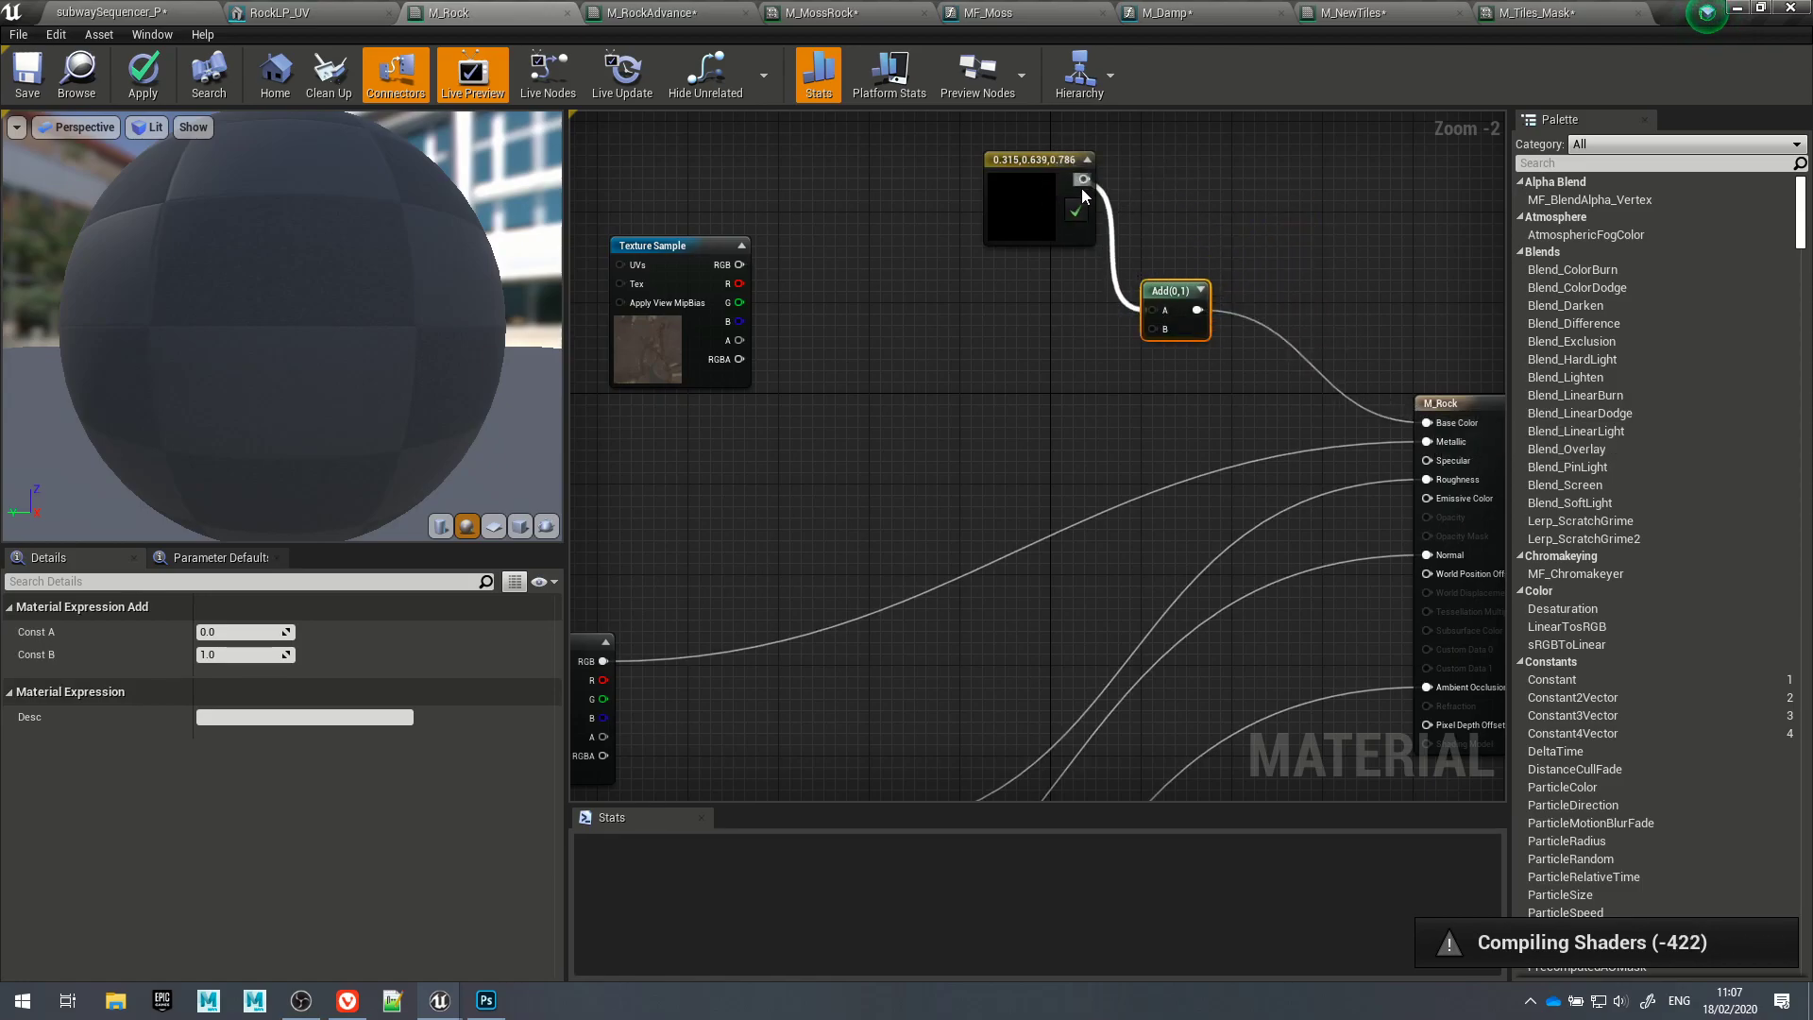
drag(1154, 330, 741, 265)
click(914, 459)
Step: Expand the Add node's preview and inspect the material on the preview sphere from another angle
click(1180, 289)
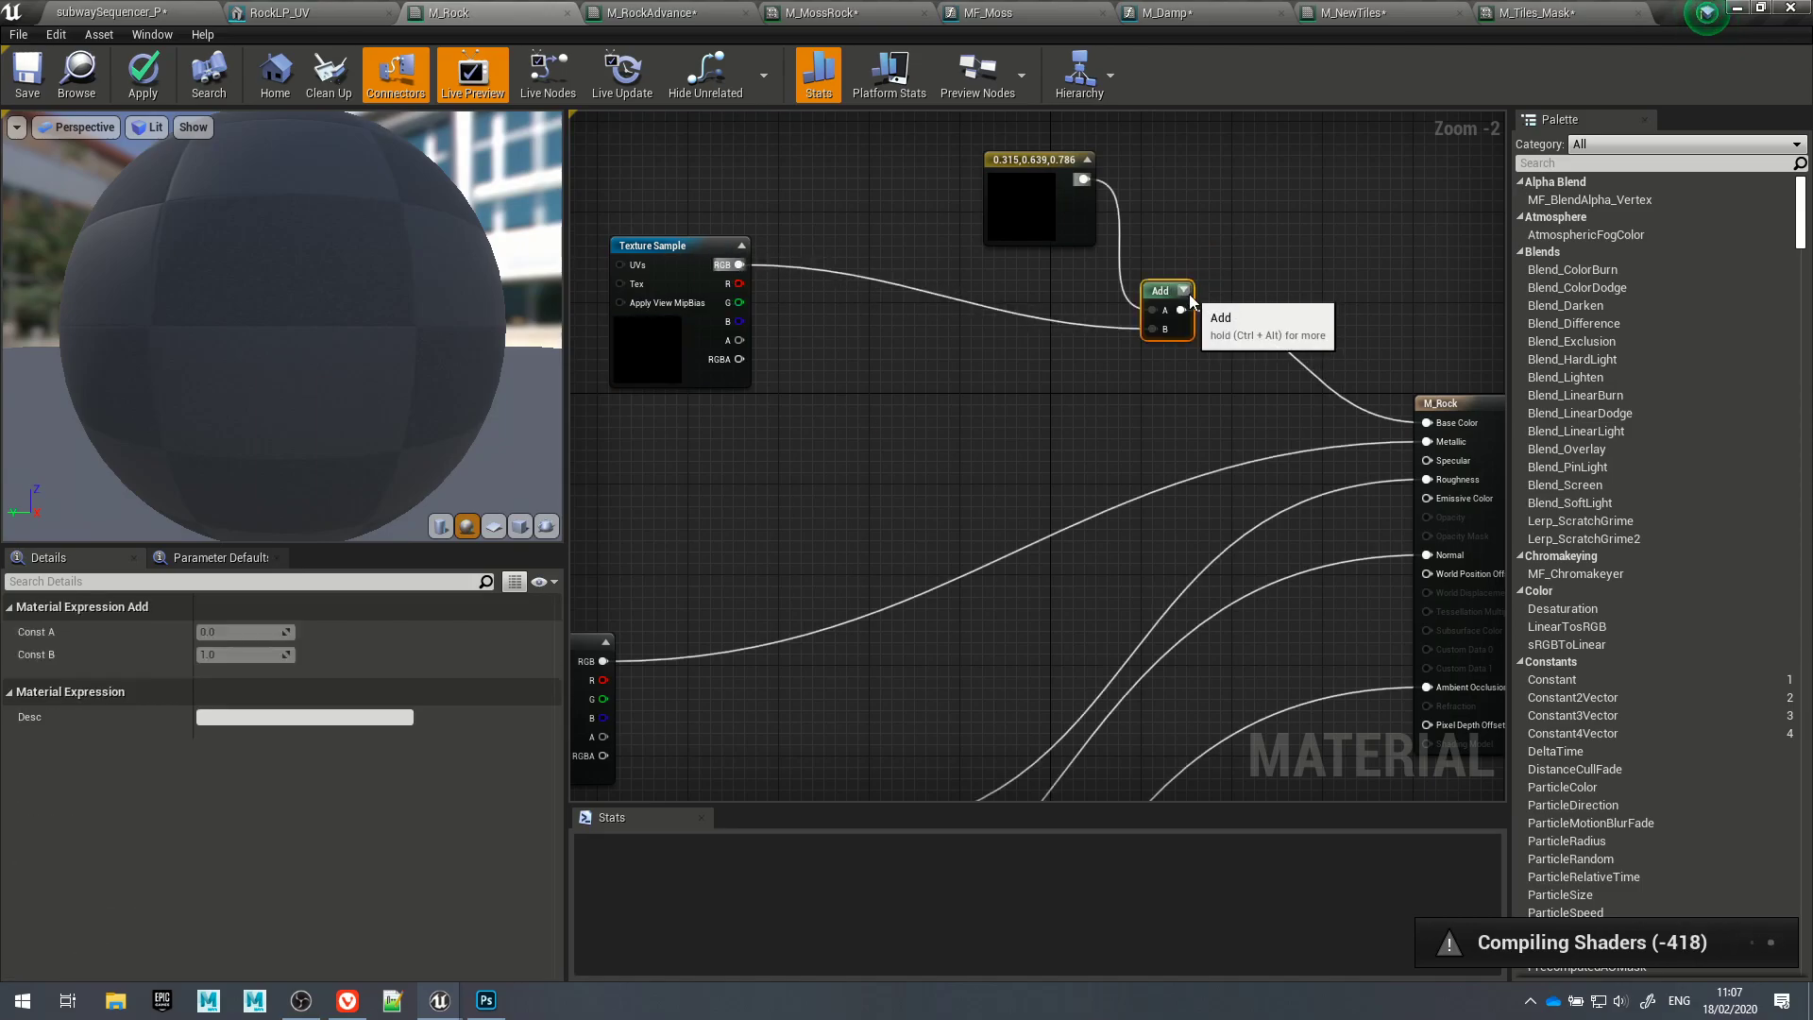
click(1184, 291)
drag(1205, 311, 1182, 311)
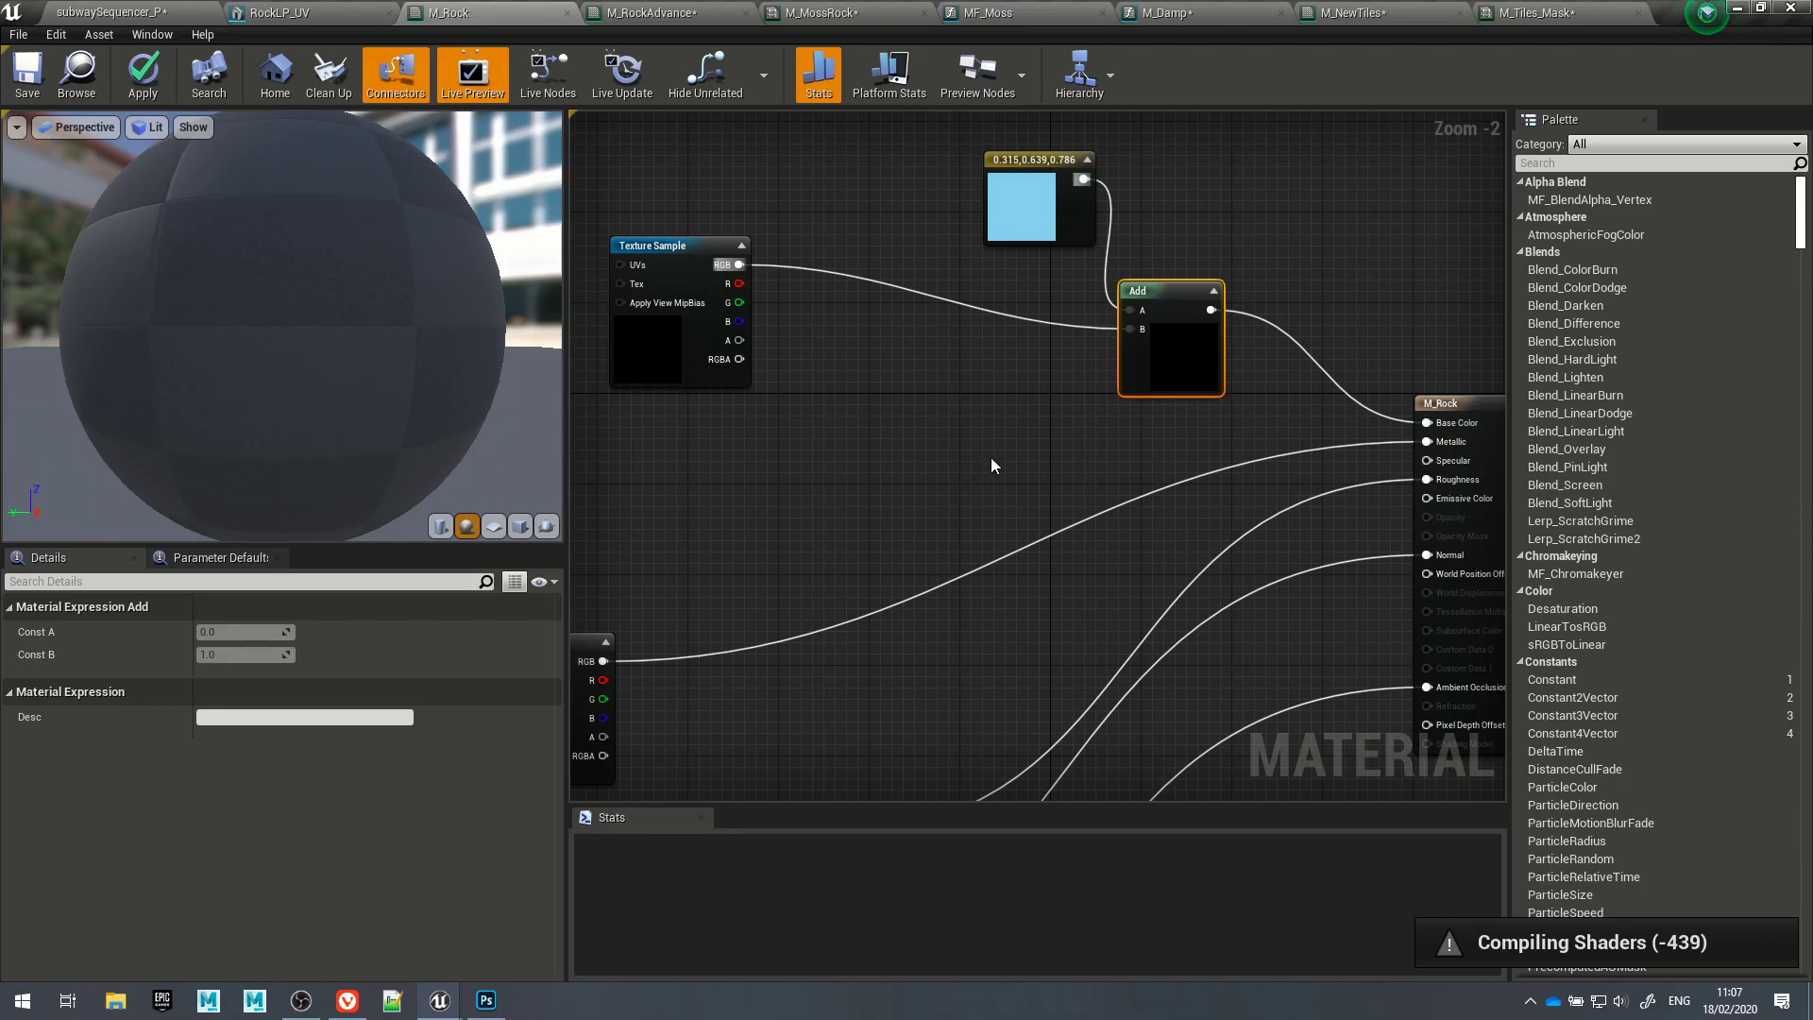
right_drag(944, 472, 850, 485)
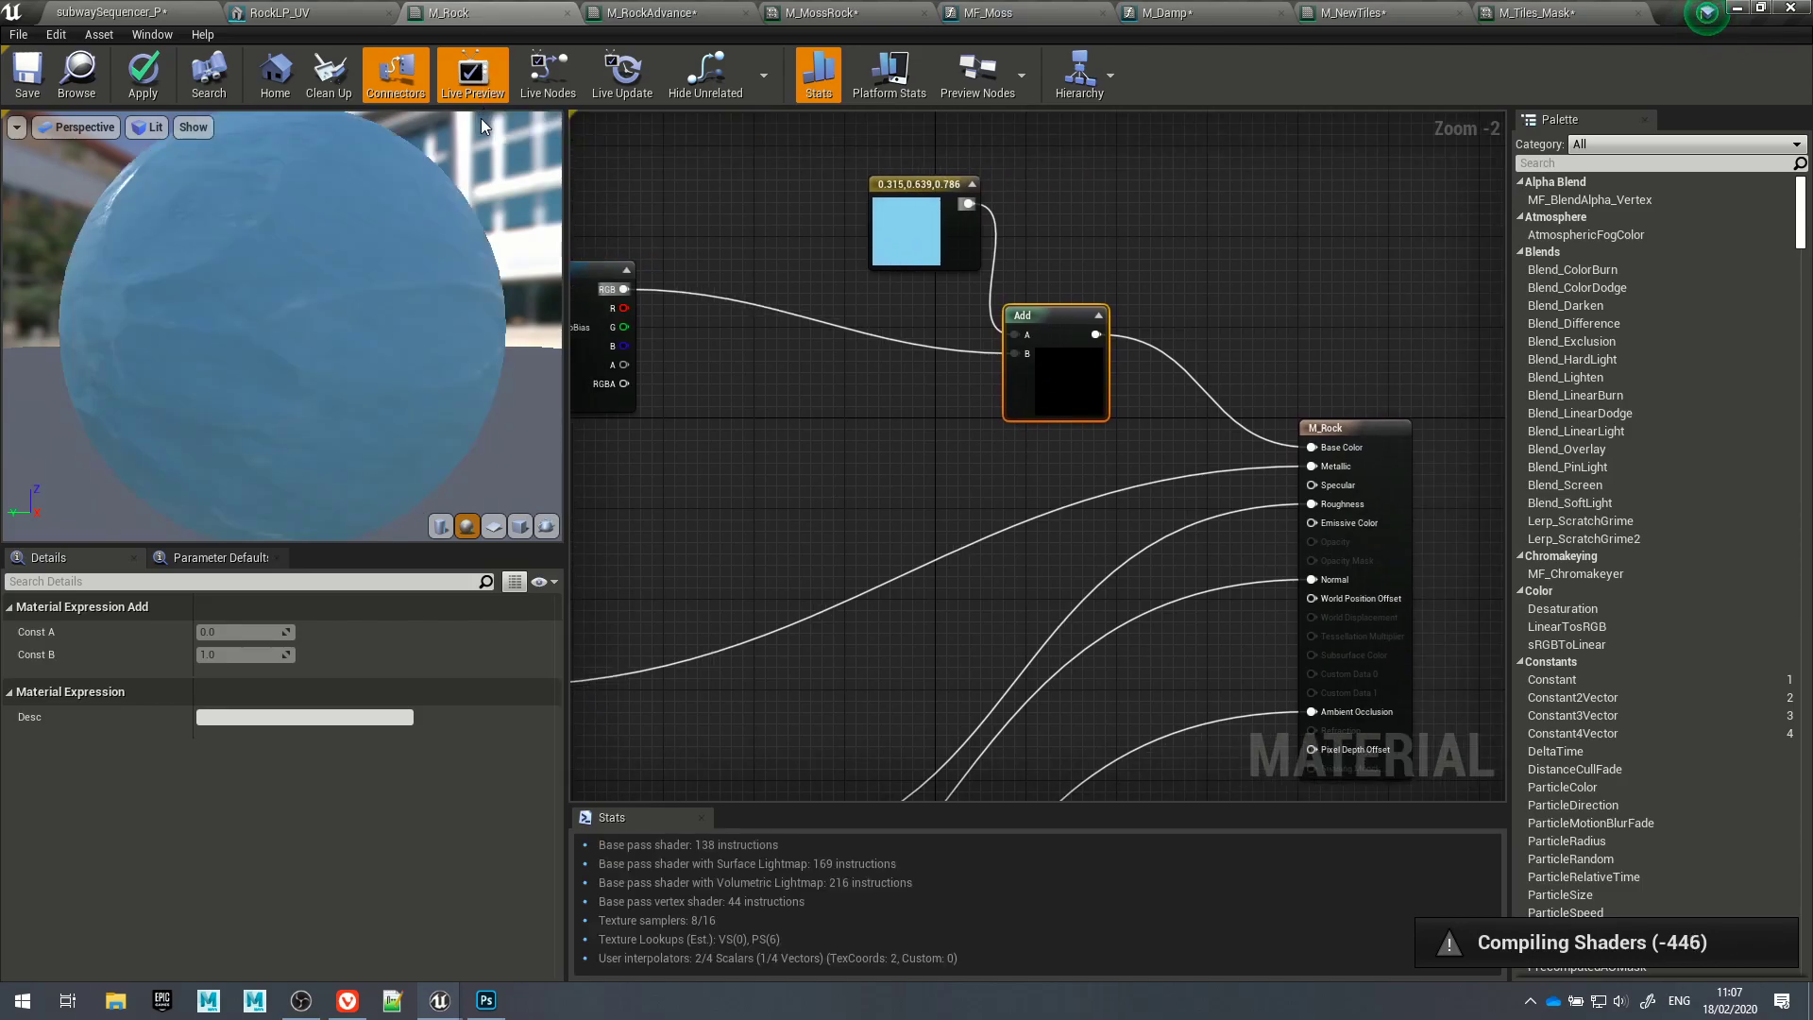
mouse_move(413, 359)
mouse_down()
mouse_move(404, 298)
mouse_move(408, 364)
mouse_up()
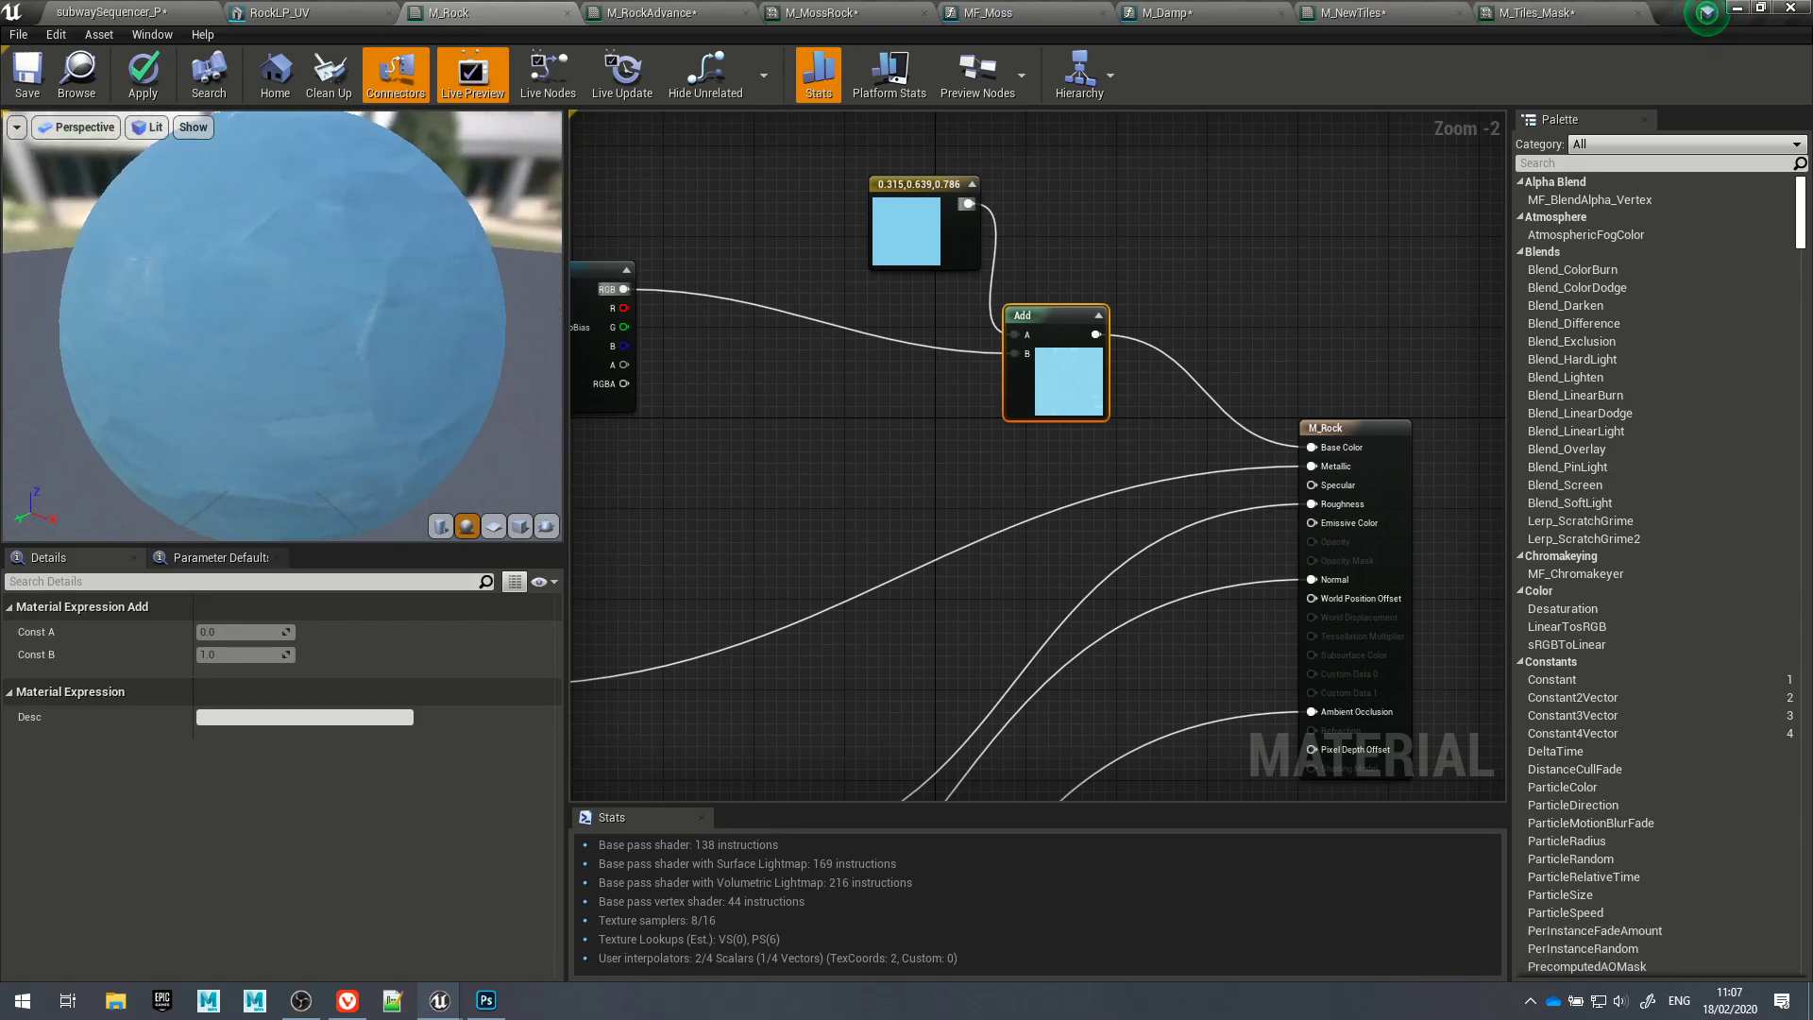
Step: Darken the blue constant to a color value of about 0.38 and move its node farther from the Add node
click(939, 257)
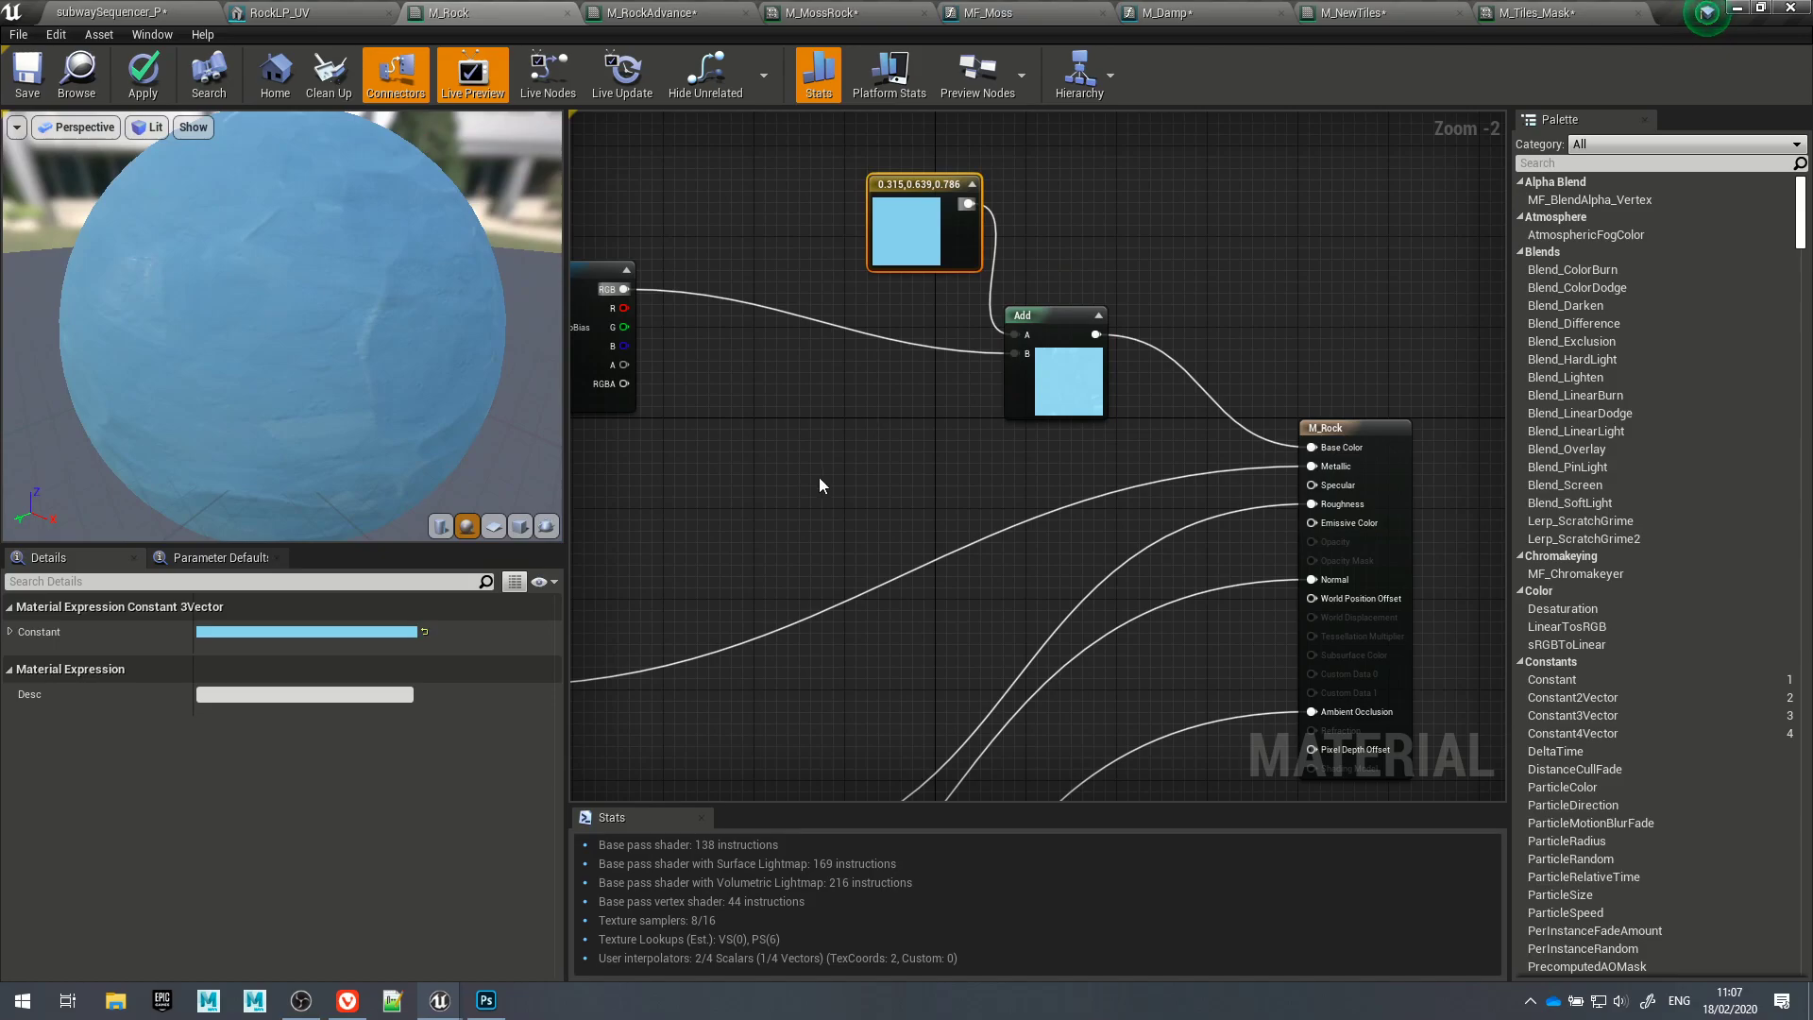
click(393, 632)
drag(669, 576, 670, 656)
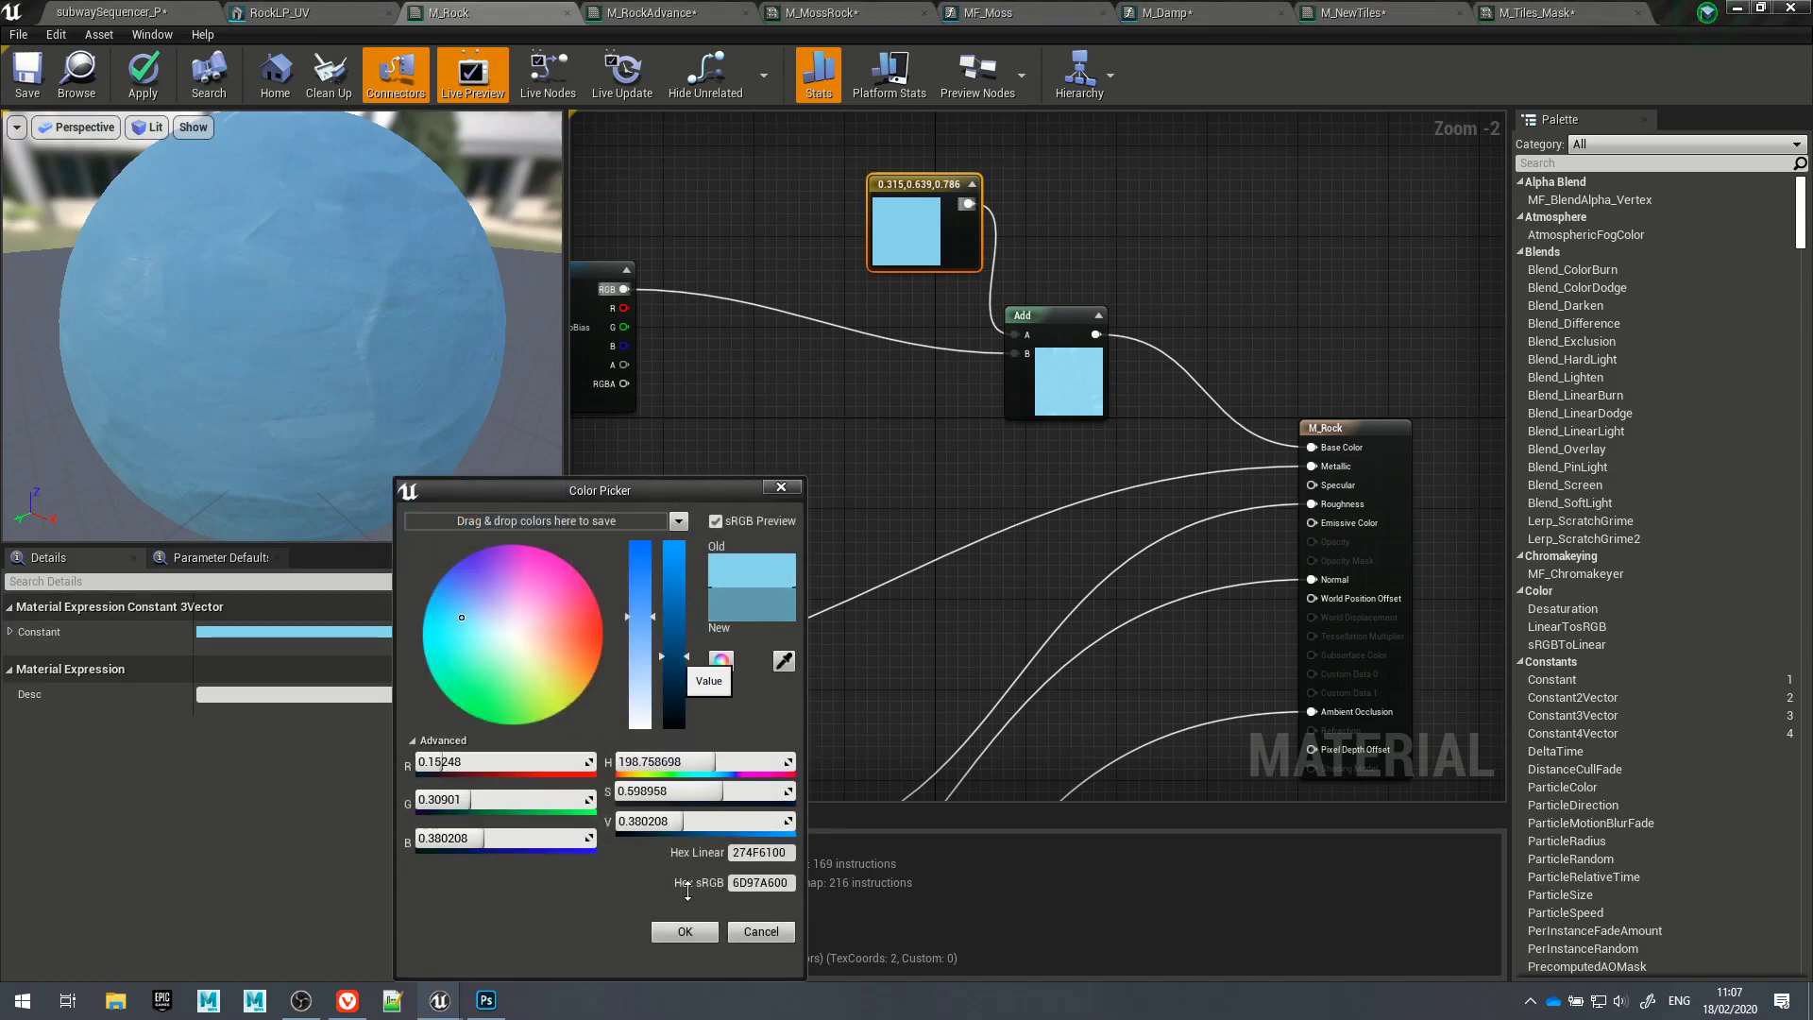
click(714, 939)
click(797, 400)
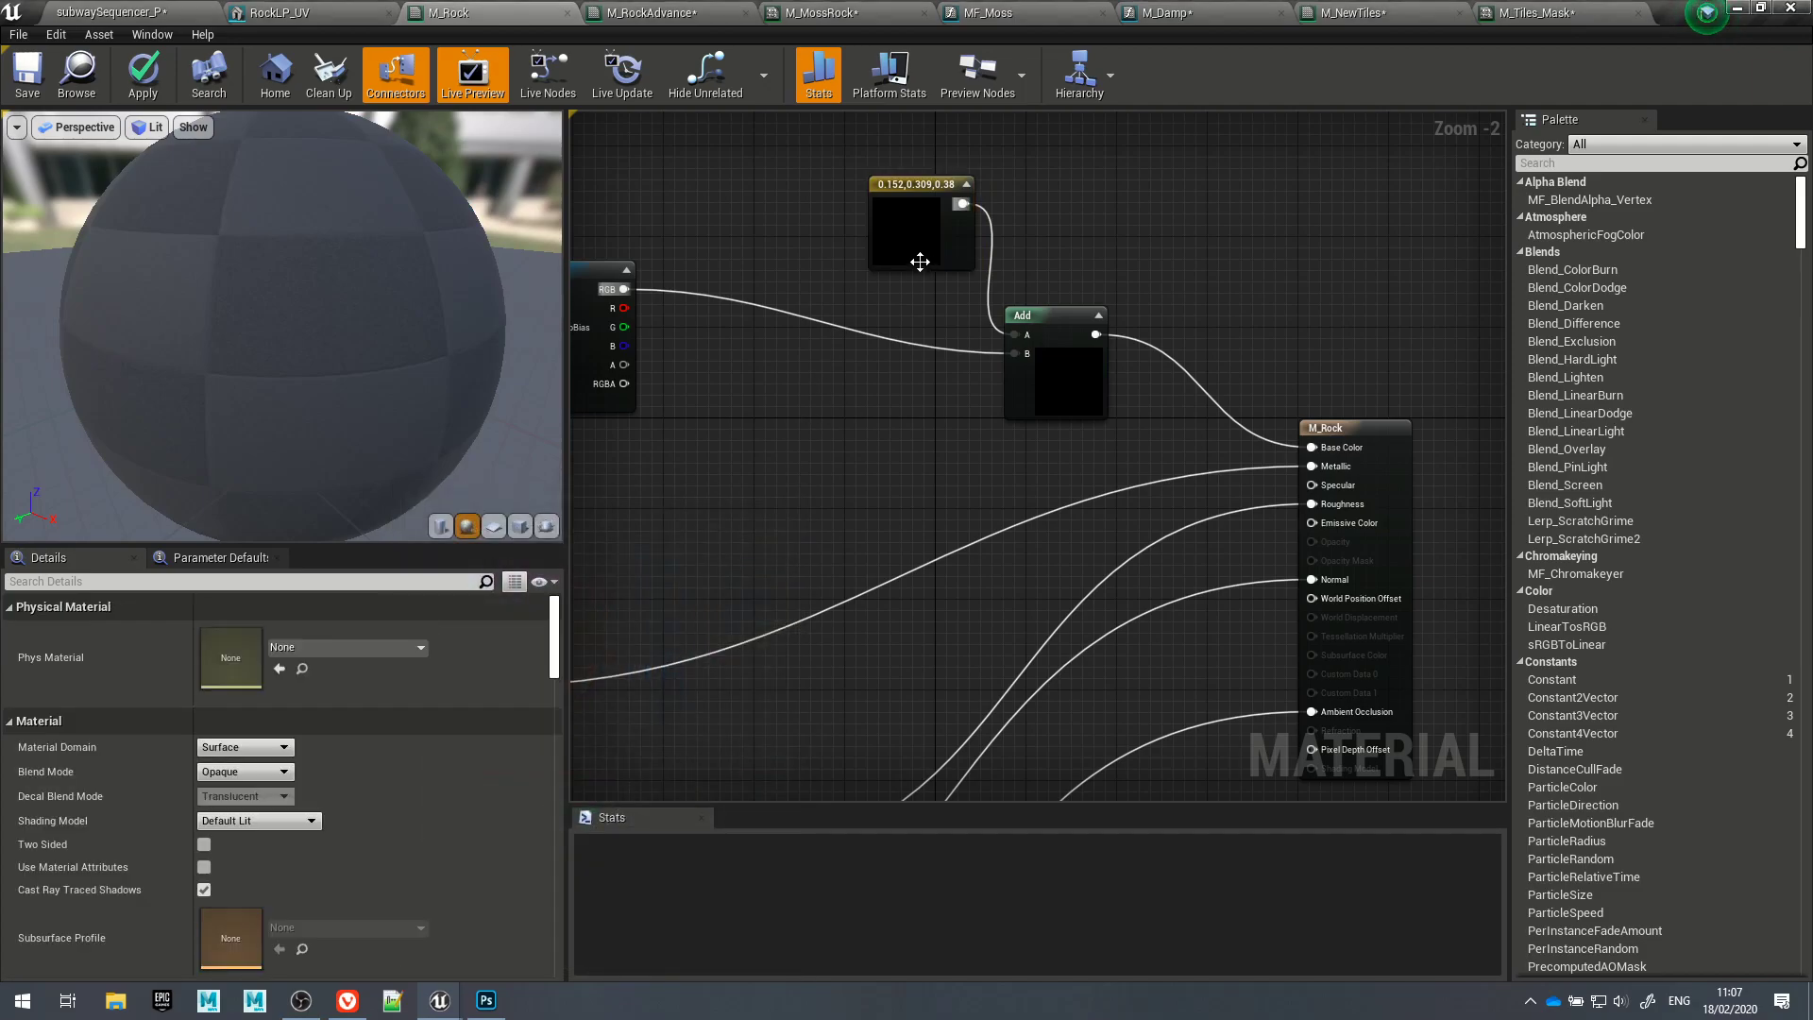
drag(921, 263, 806, 224)
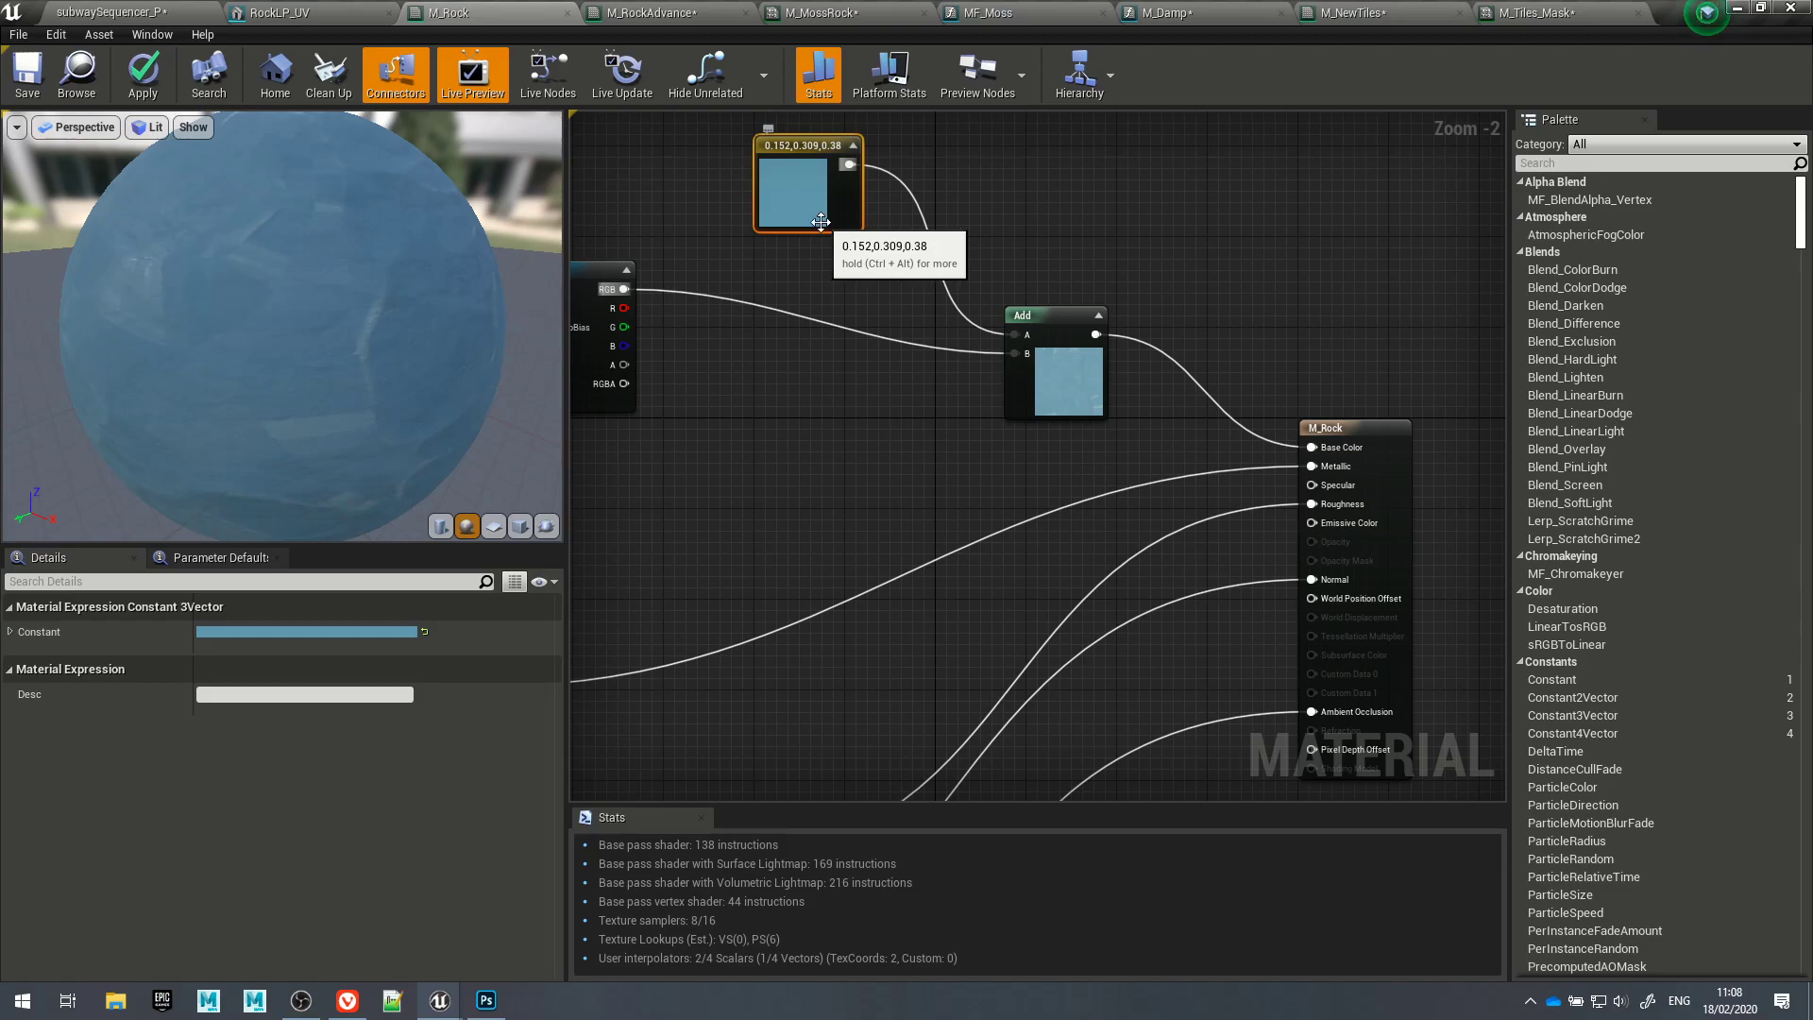
Step: Check the rock in the subwaySequencer_P level, and return to the base color nodes in M_Rock
click(110, 18)
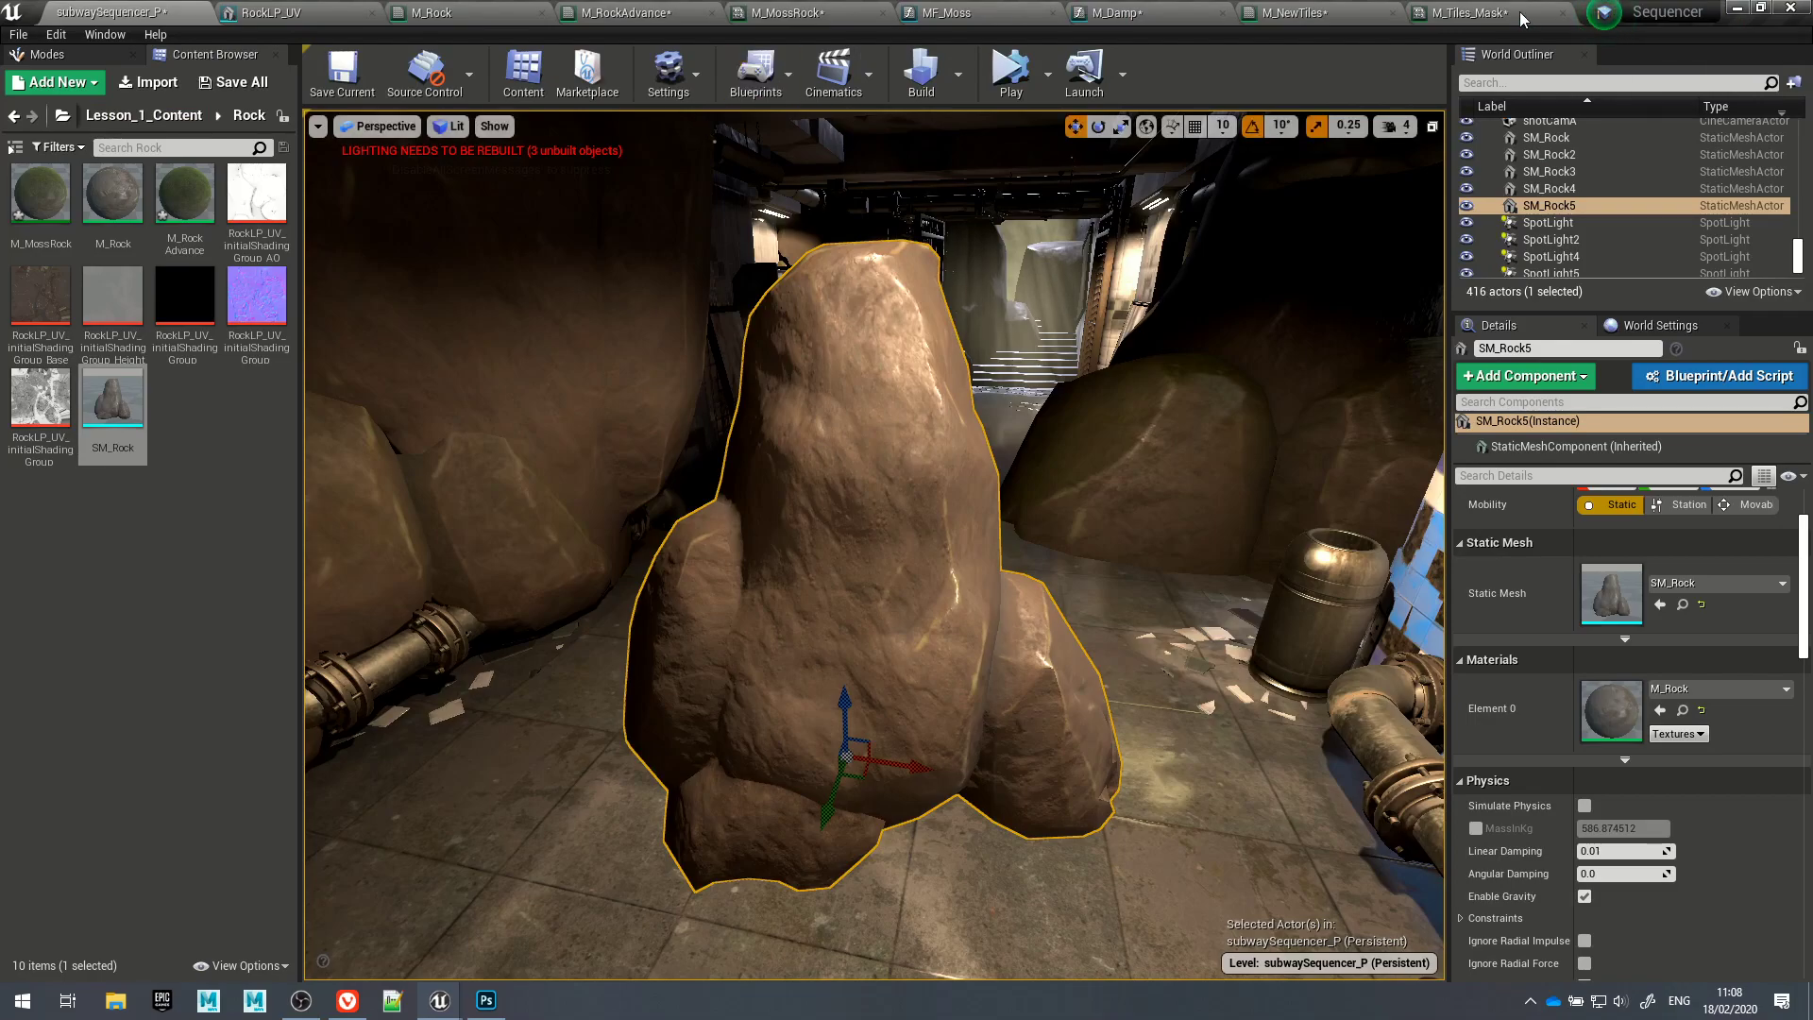
click(436, 14)
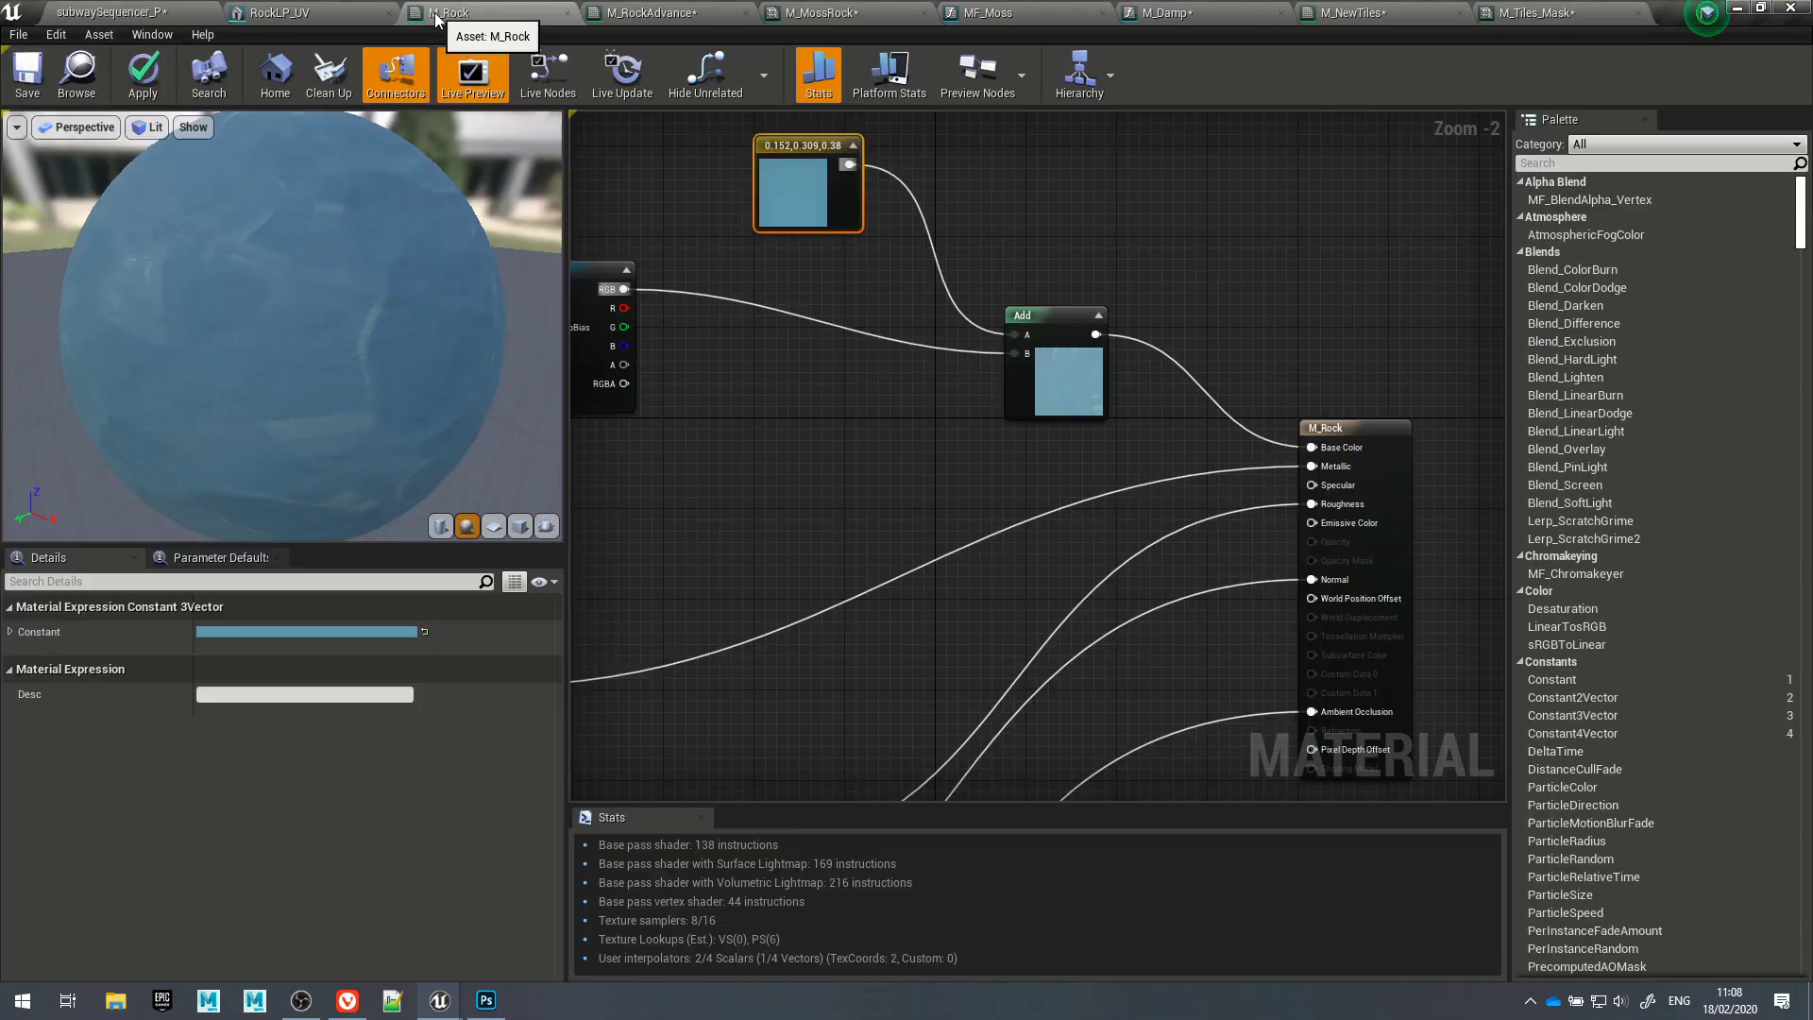
scroll(812, 470, down, 2)
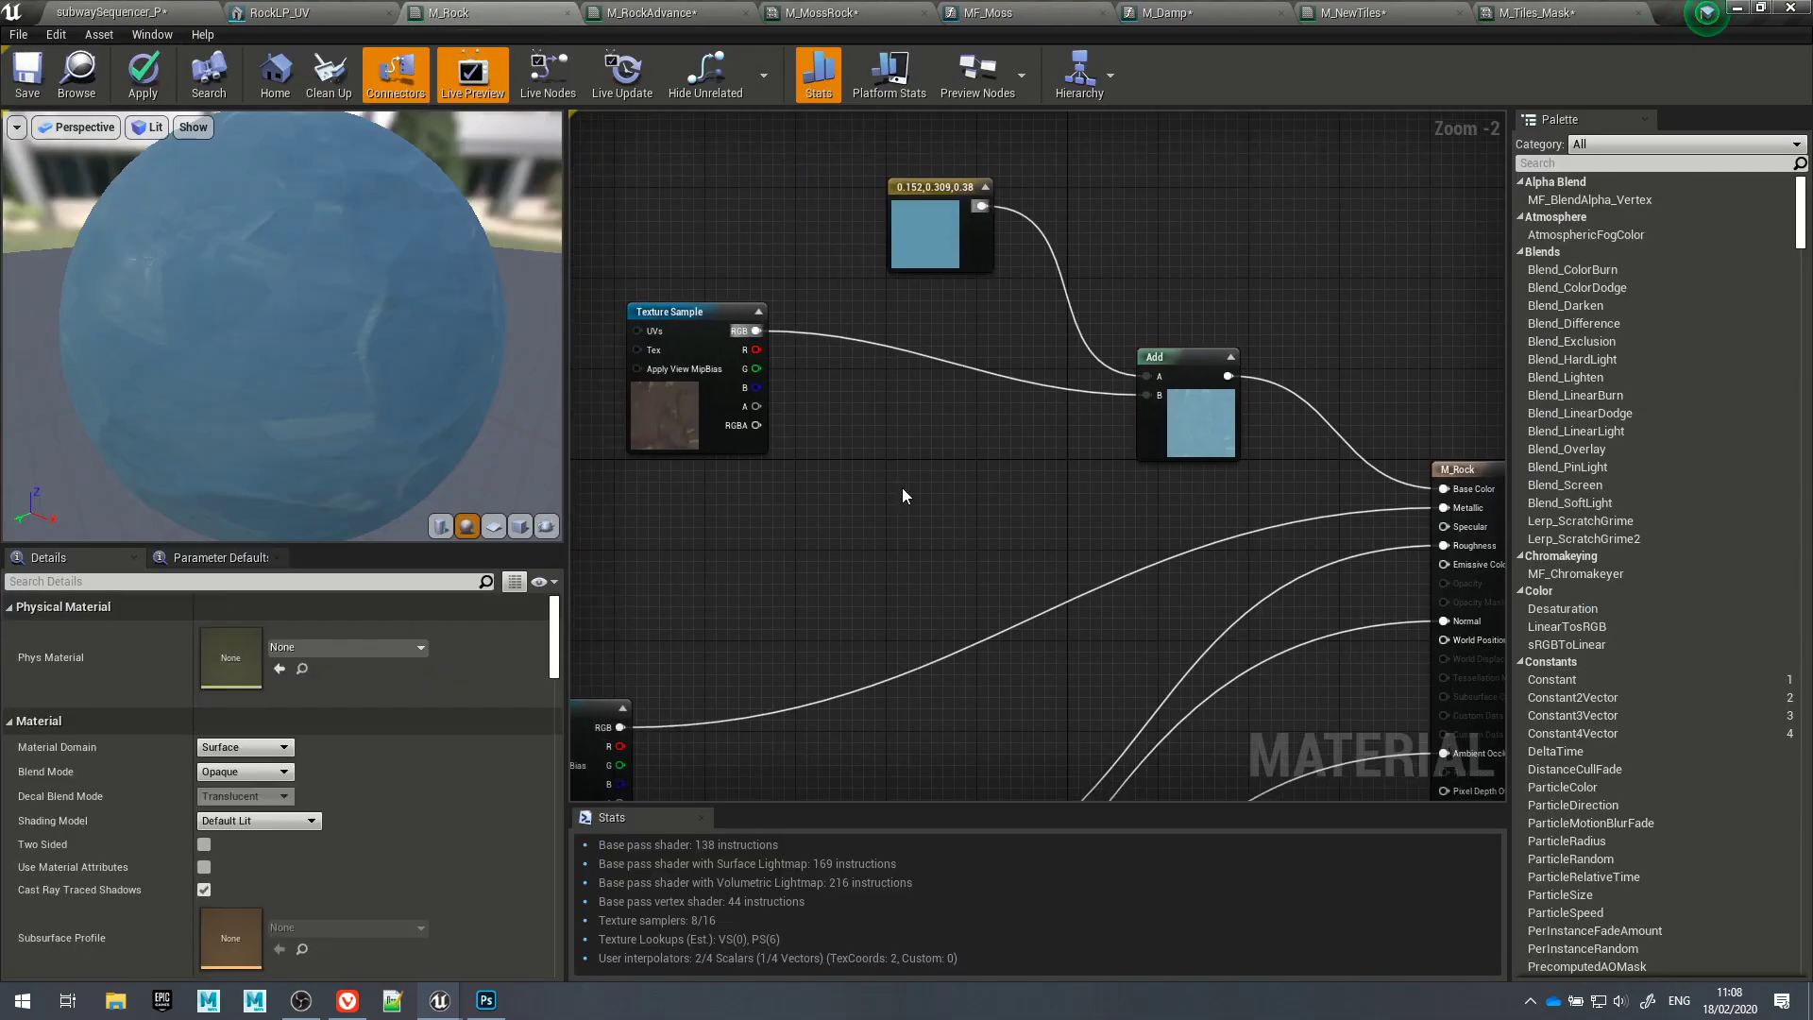
scroll(868, 483, down, 1)
scroll(865, 480, up, 3)
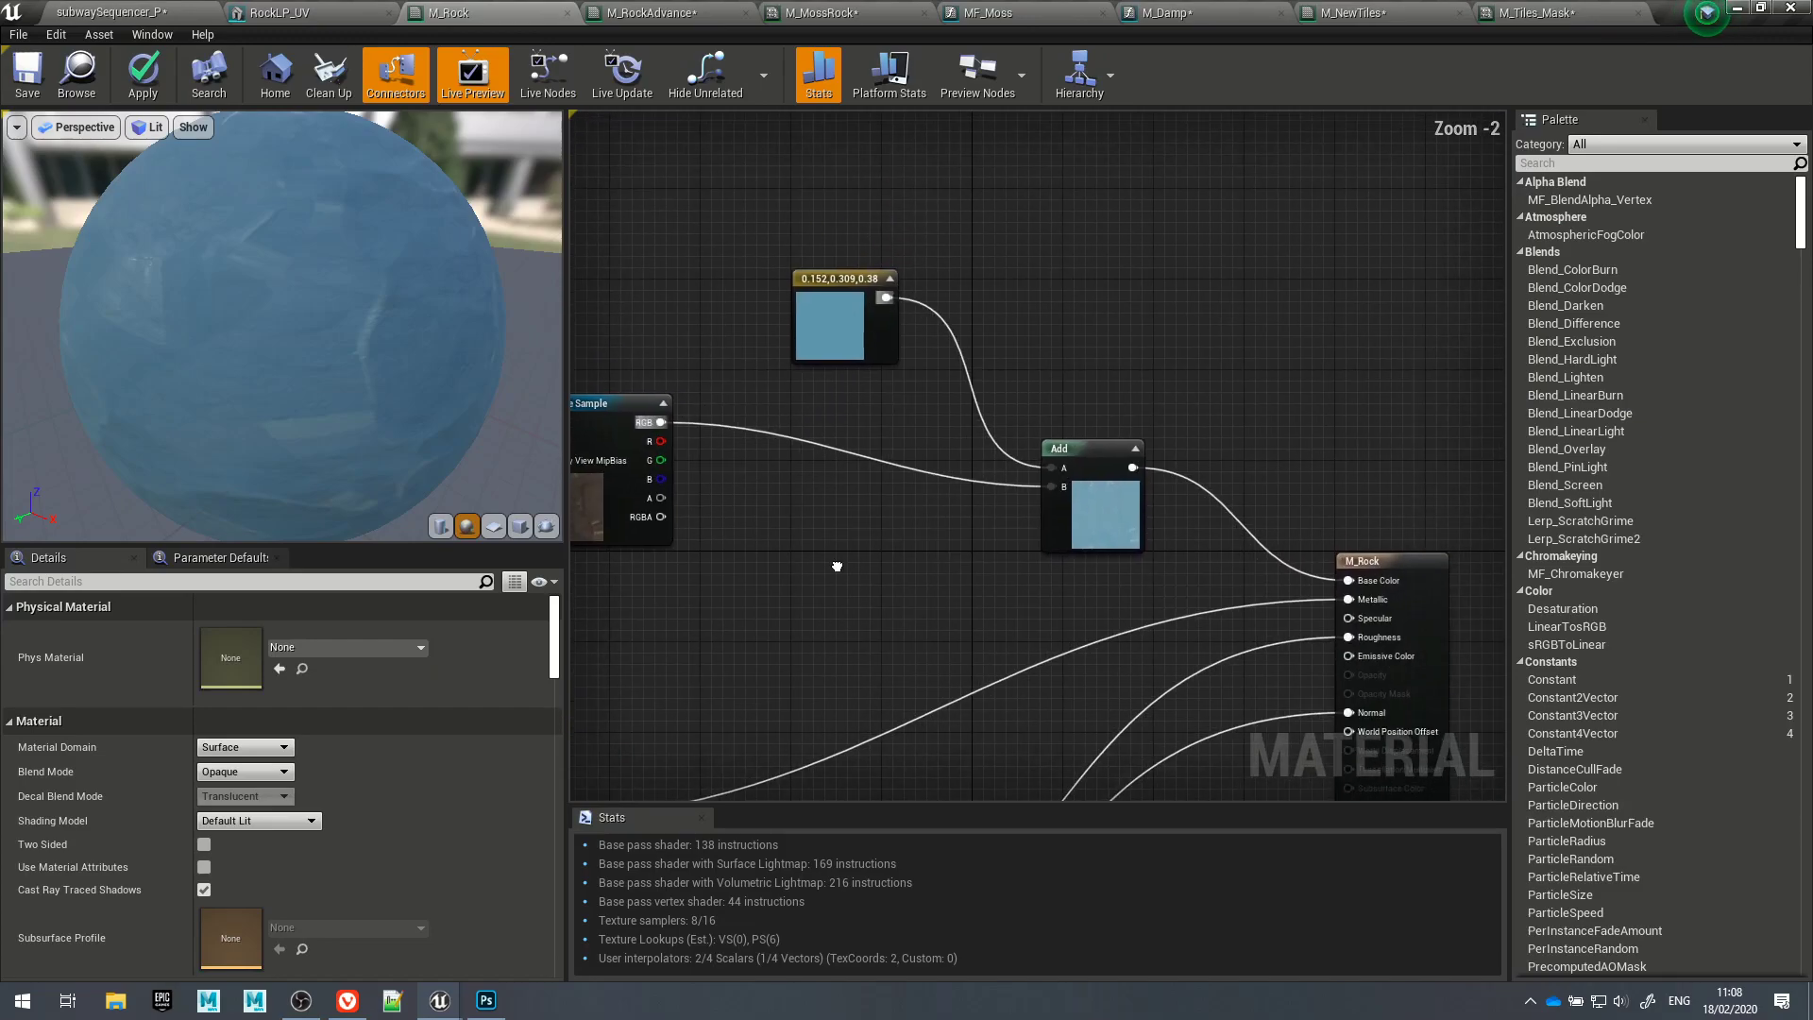
Step: Select the blue constant, open the Windows Magnifier and enlarge the screen to 300%
click(826, 333)
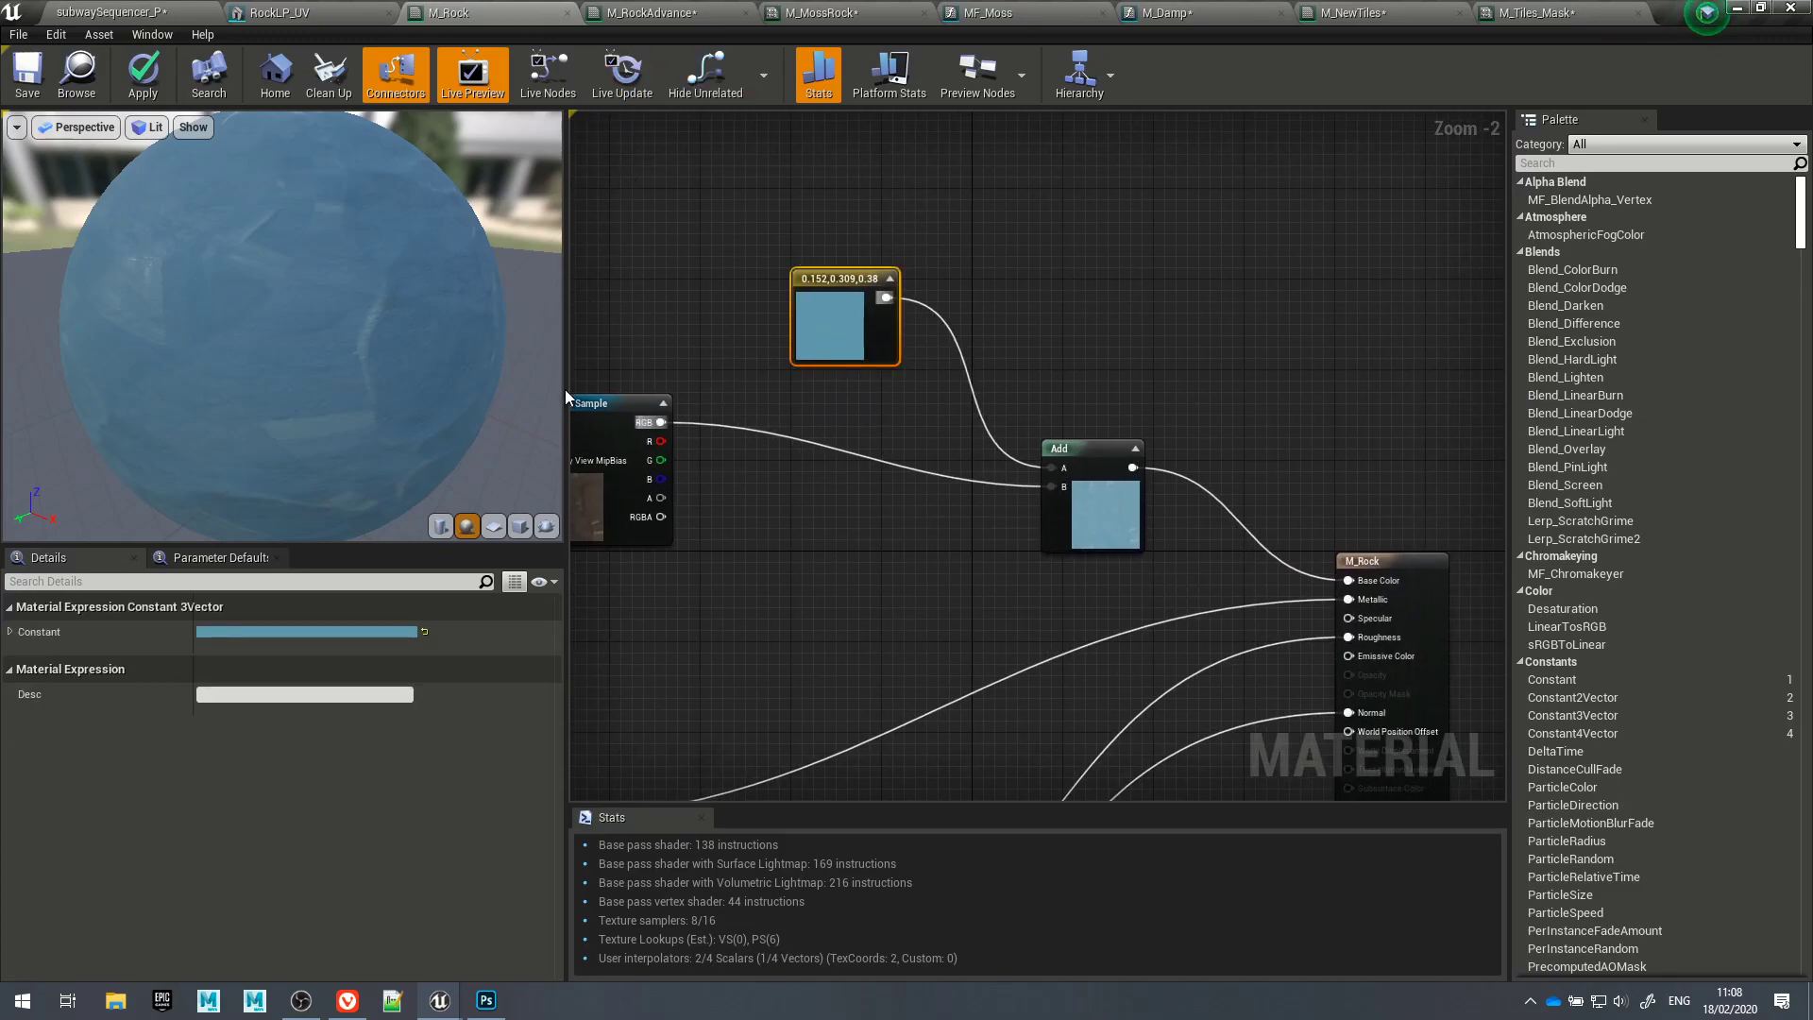
key(super)
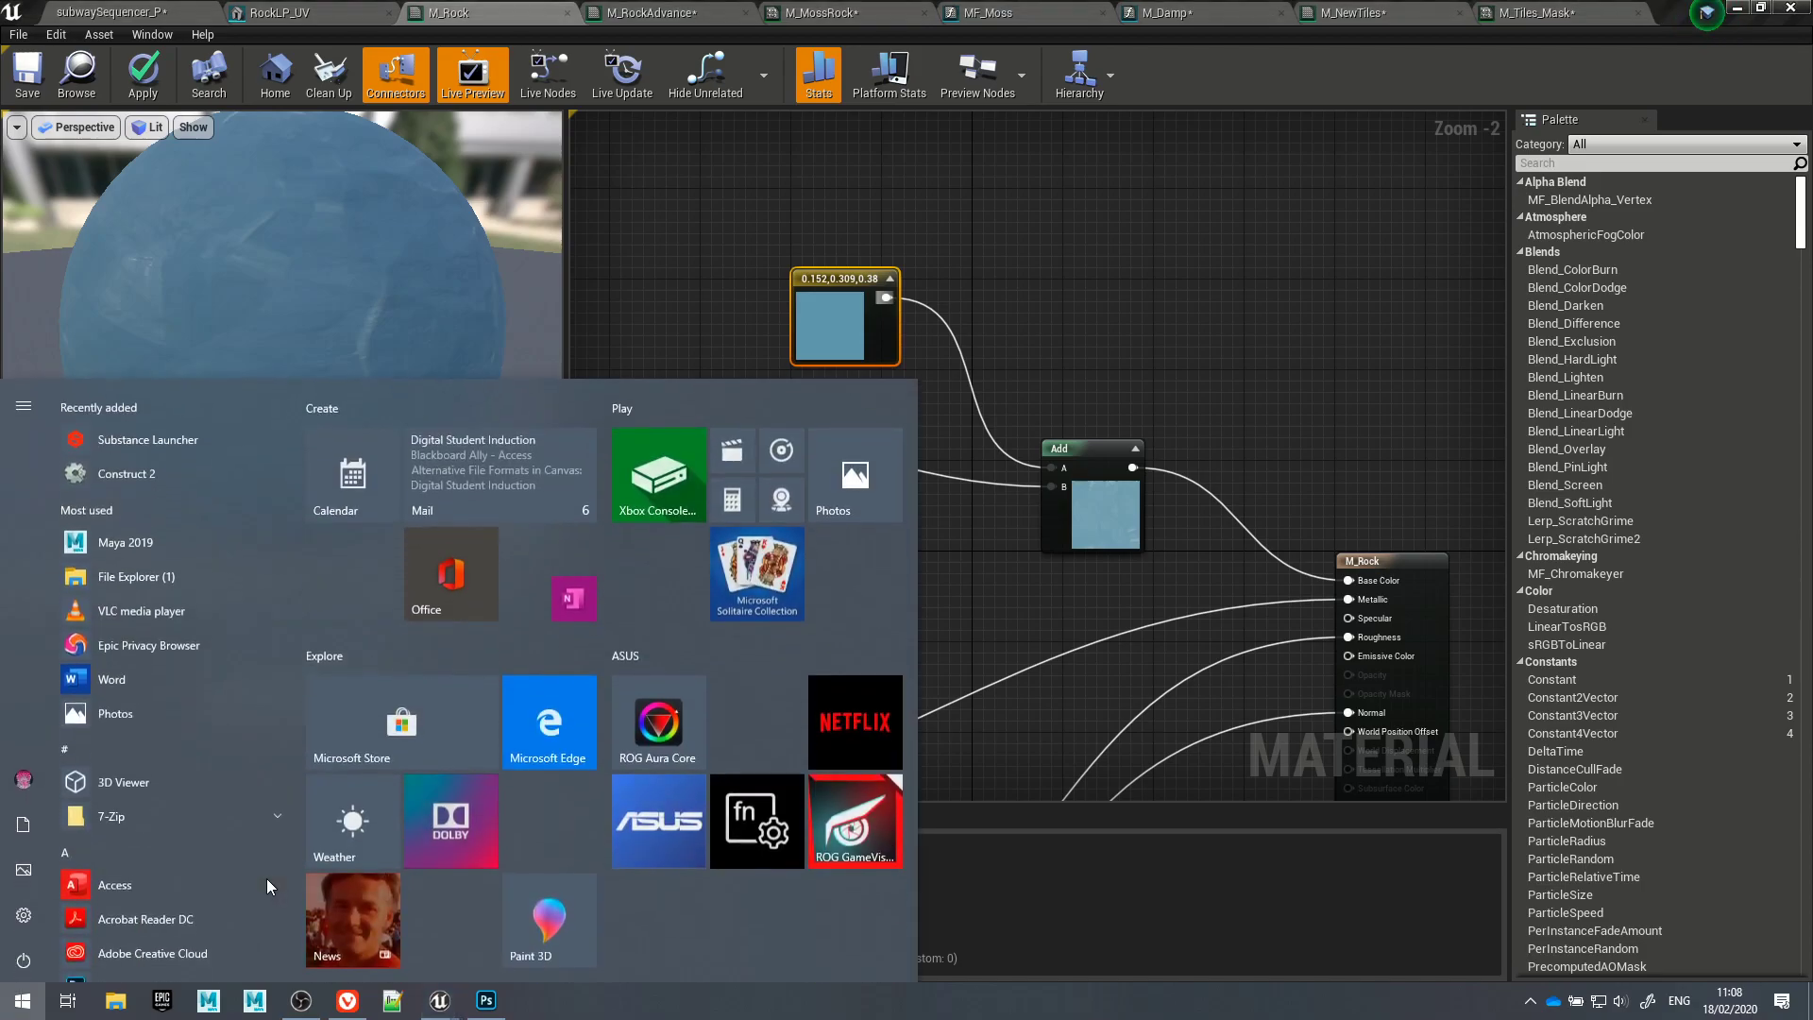
text(mag)
key(Return)
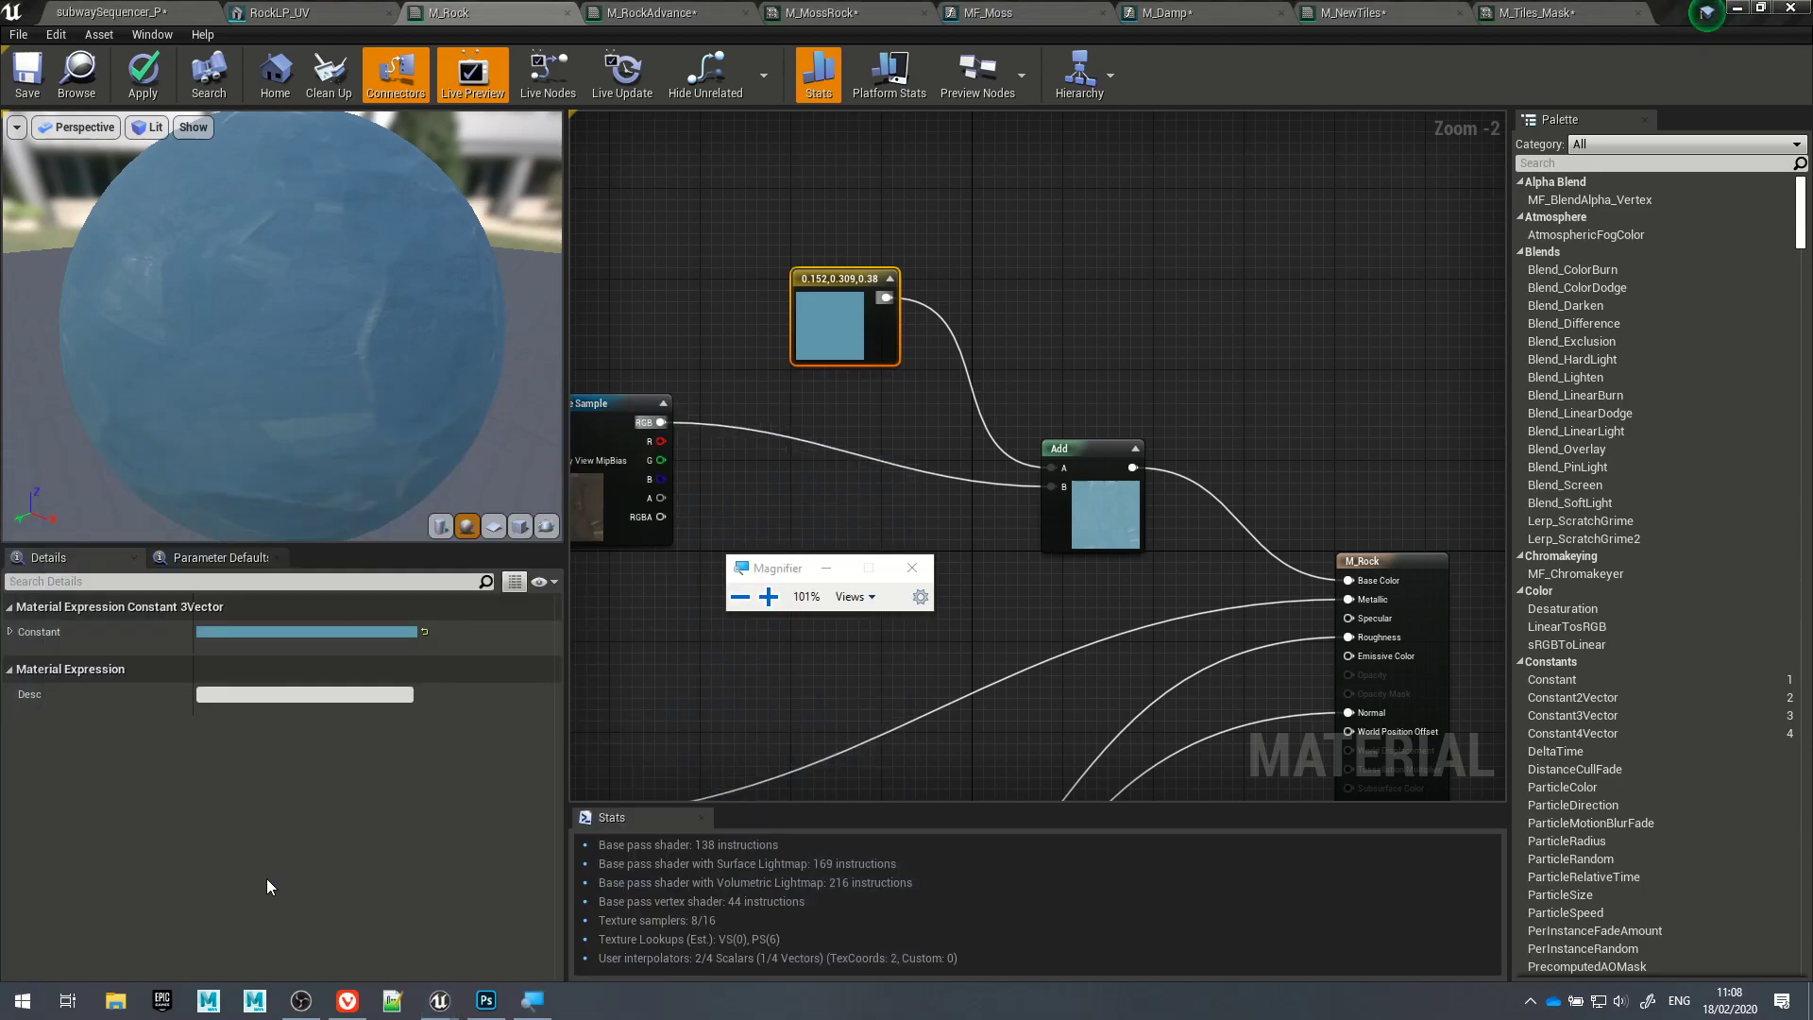
click(768, 596)
click(768, 596)
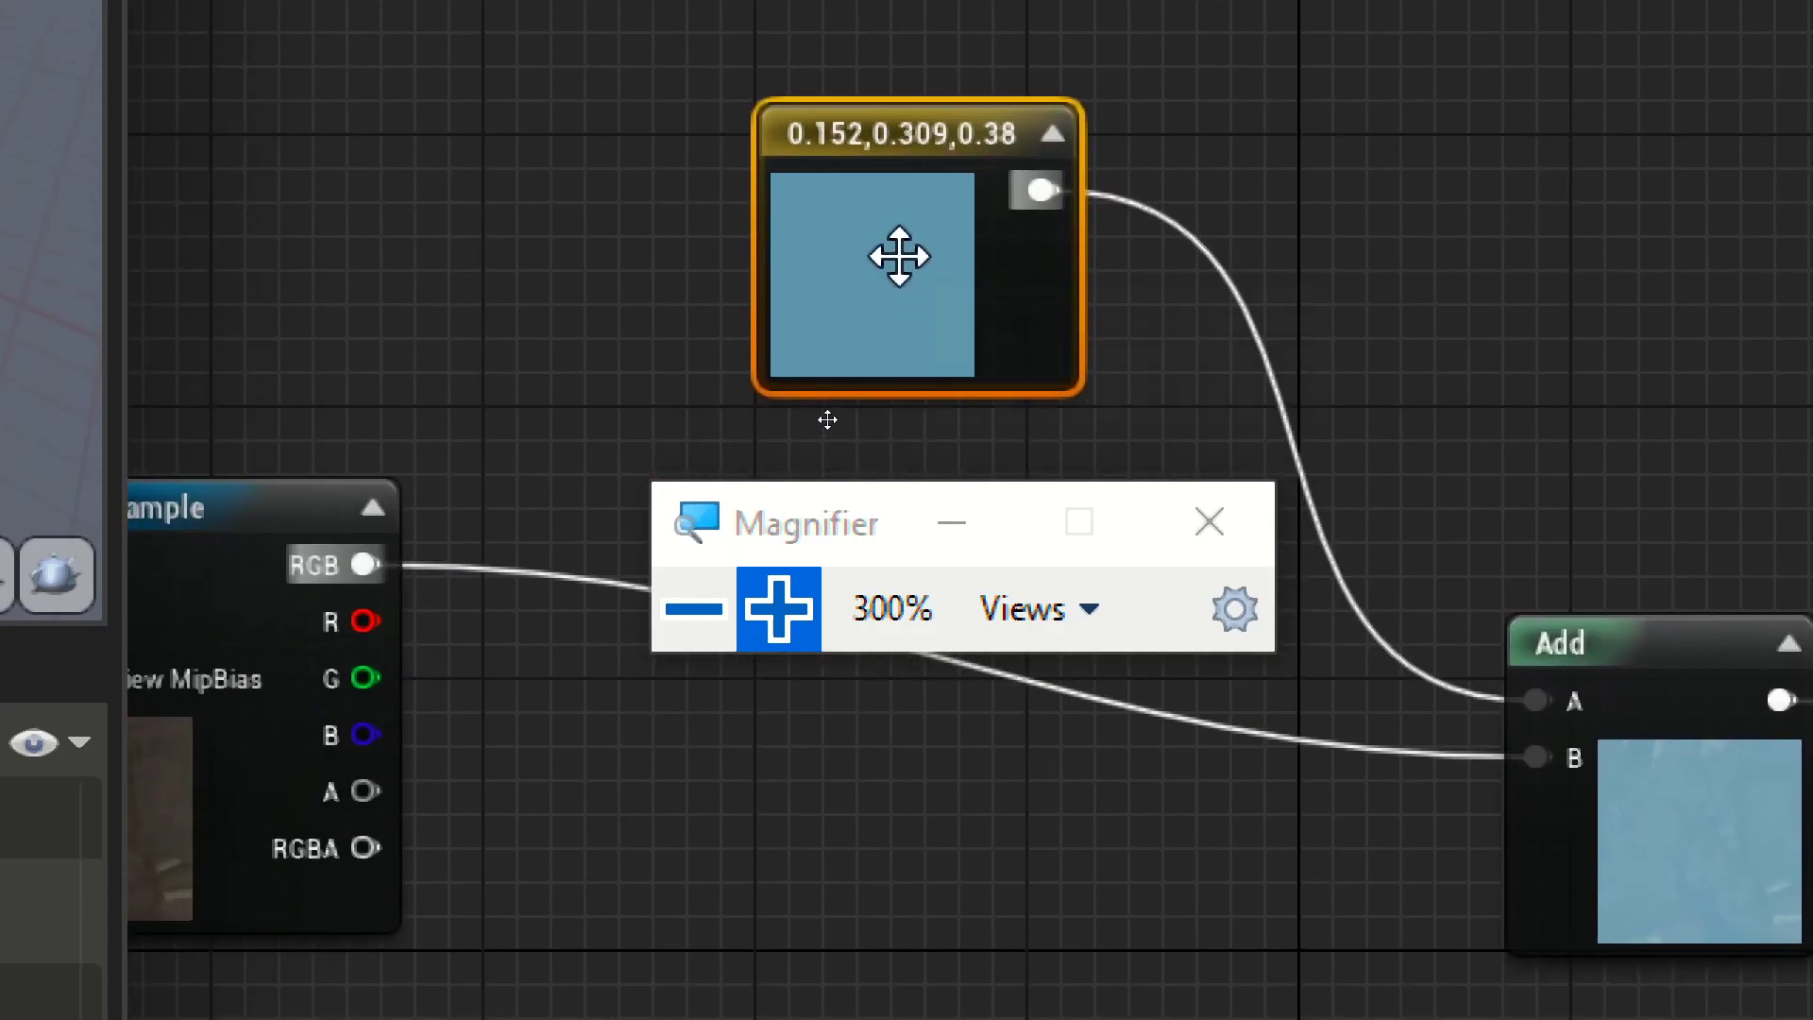
Step: Convert the blue constant node to a parameter and name it Colour
right_click(775, 337)
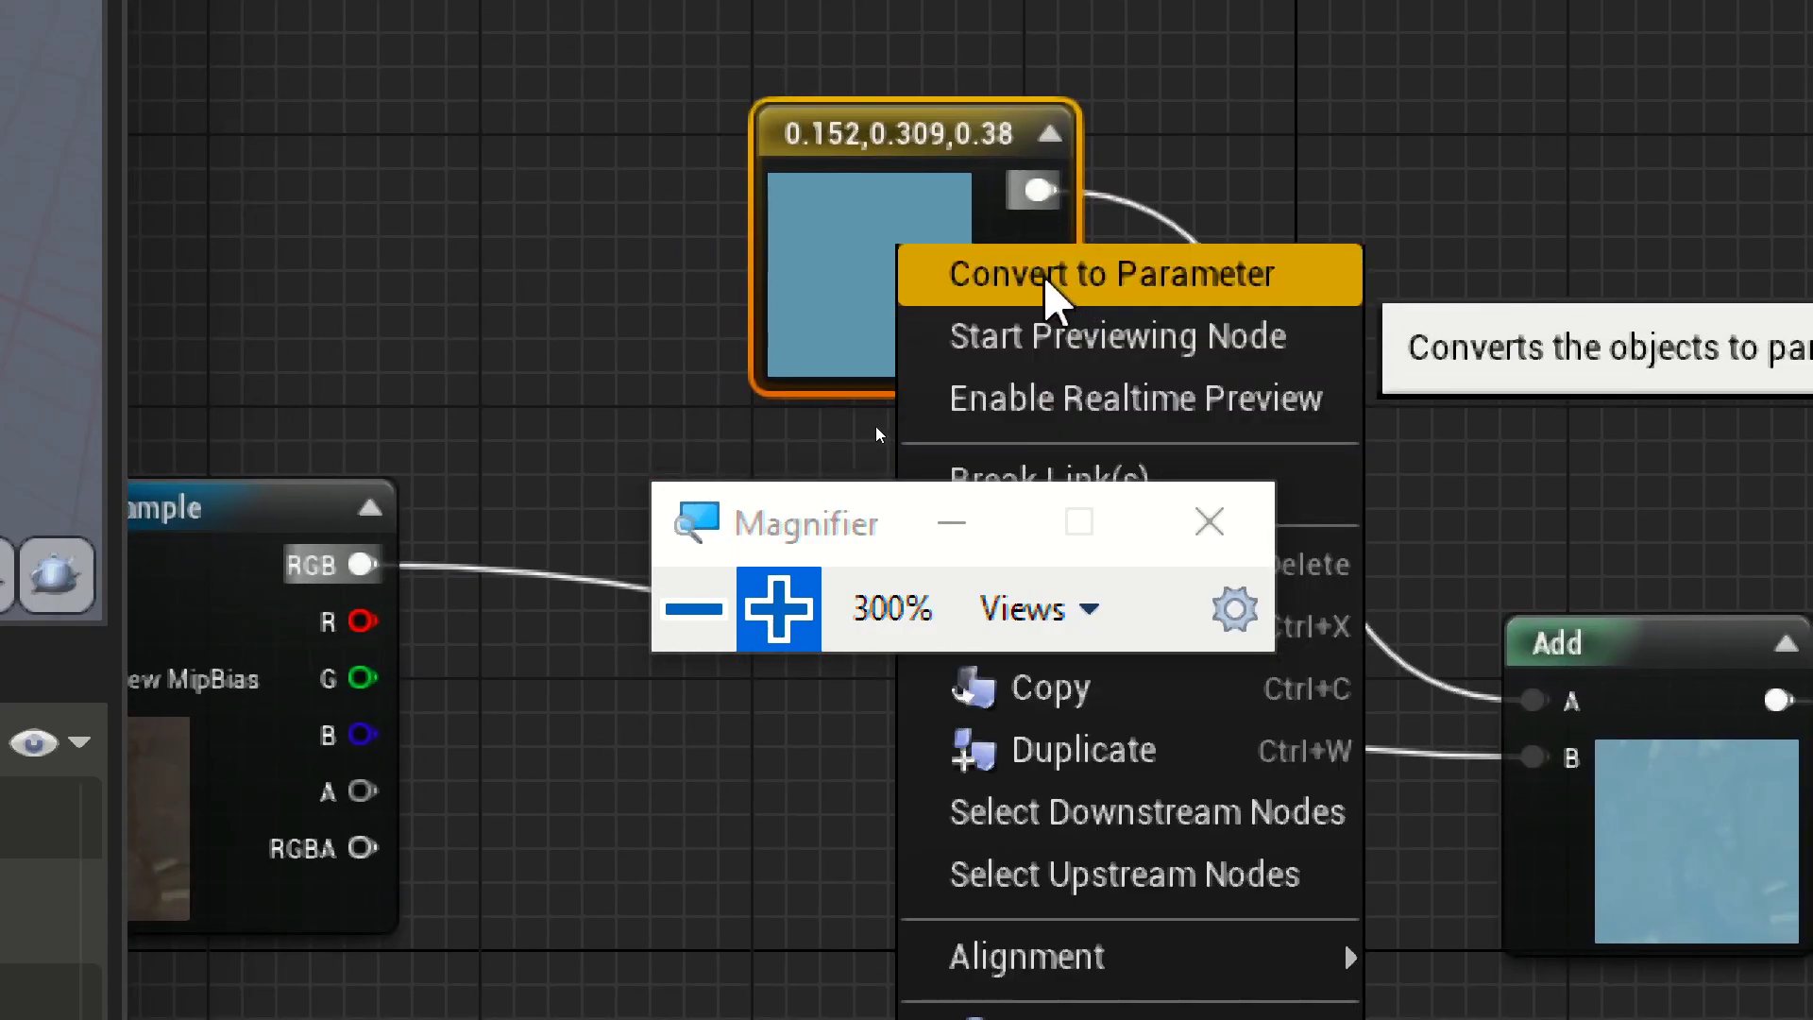
click(972, 283)
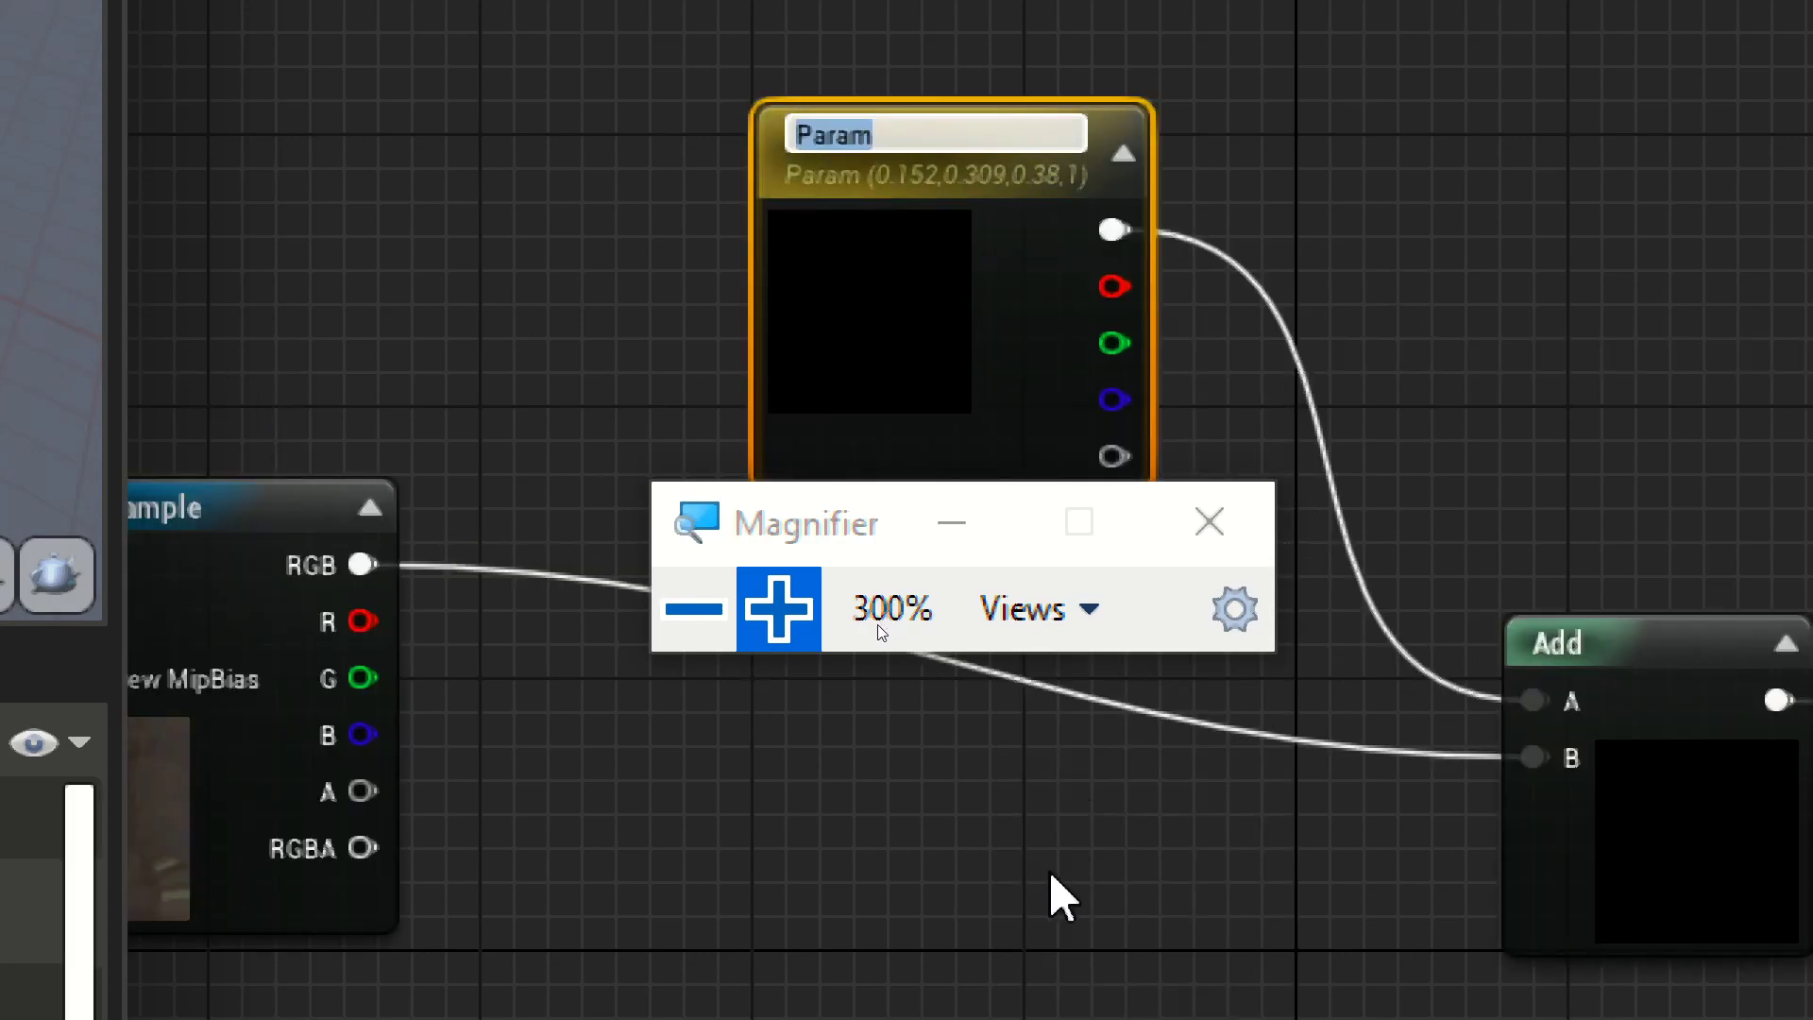
text(Colour)
key(Return)
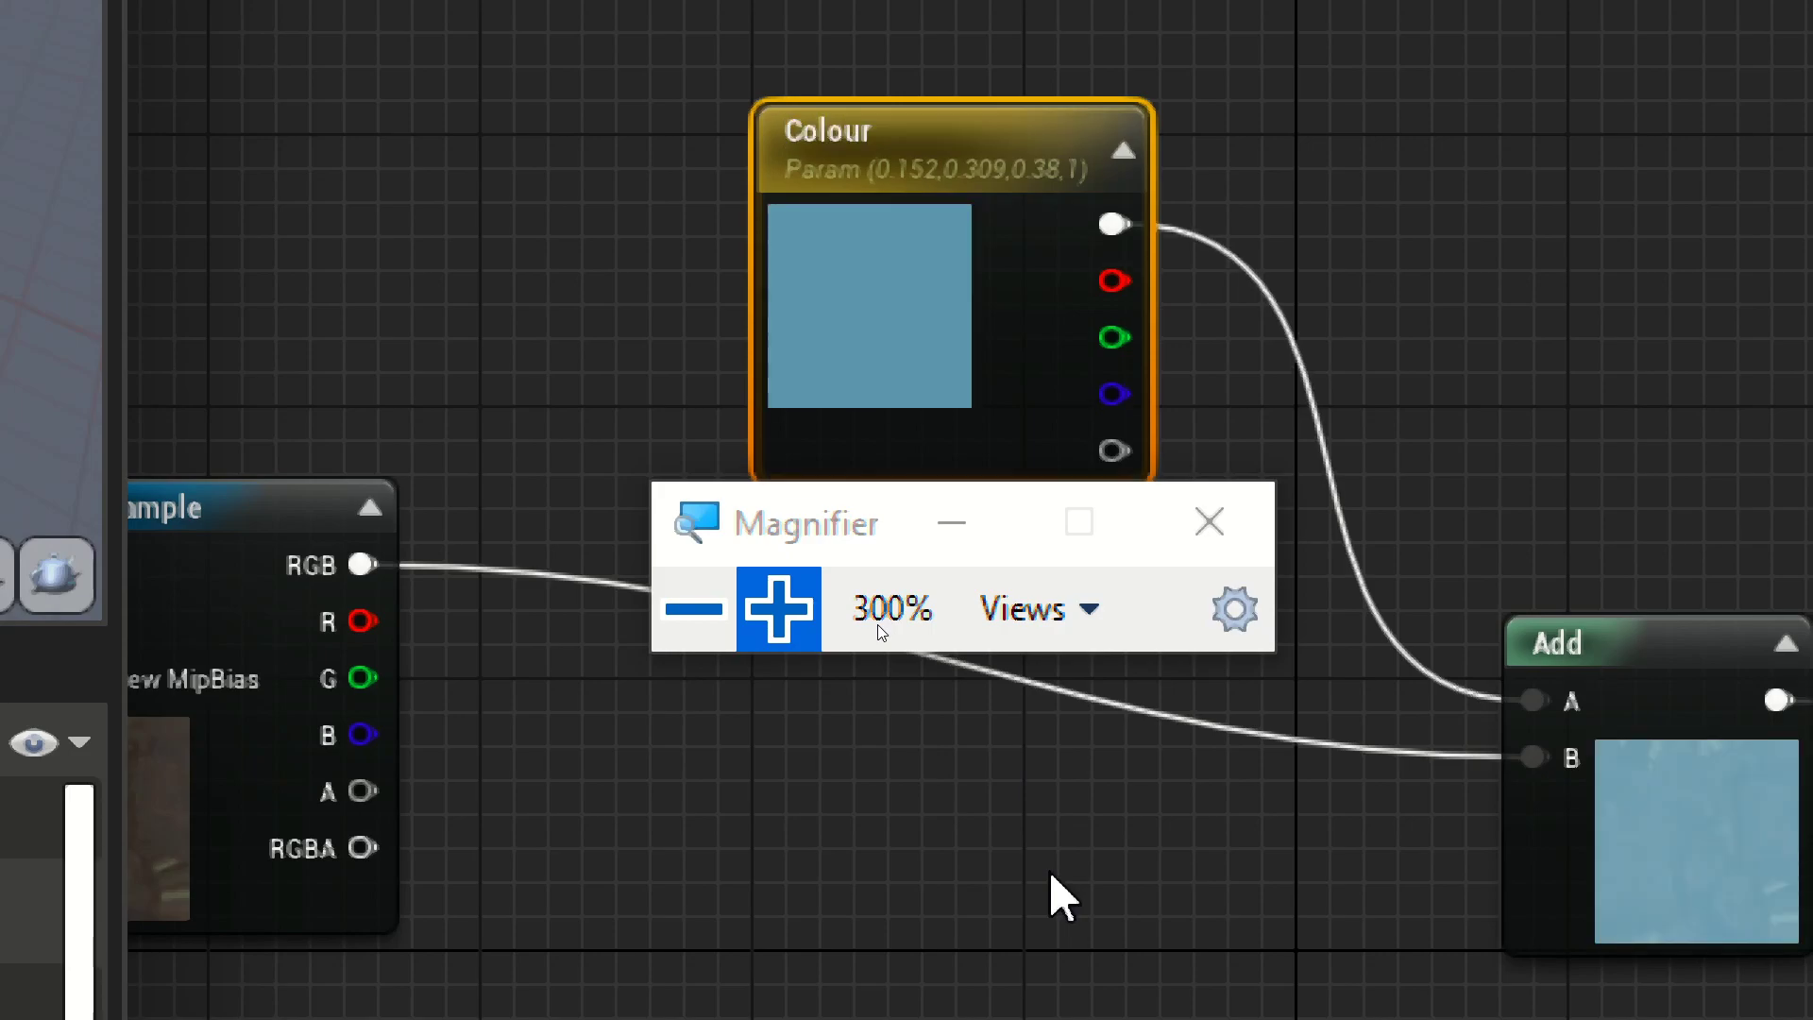
Step: Move the Magnifier window clear of the Colour node, examine its link through Add, and return magnification to 100%
drag(827, 544, 771, 765)
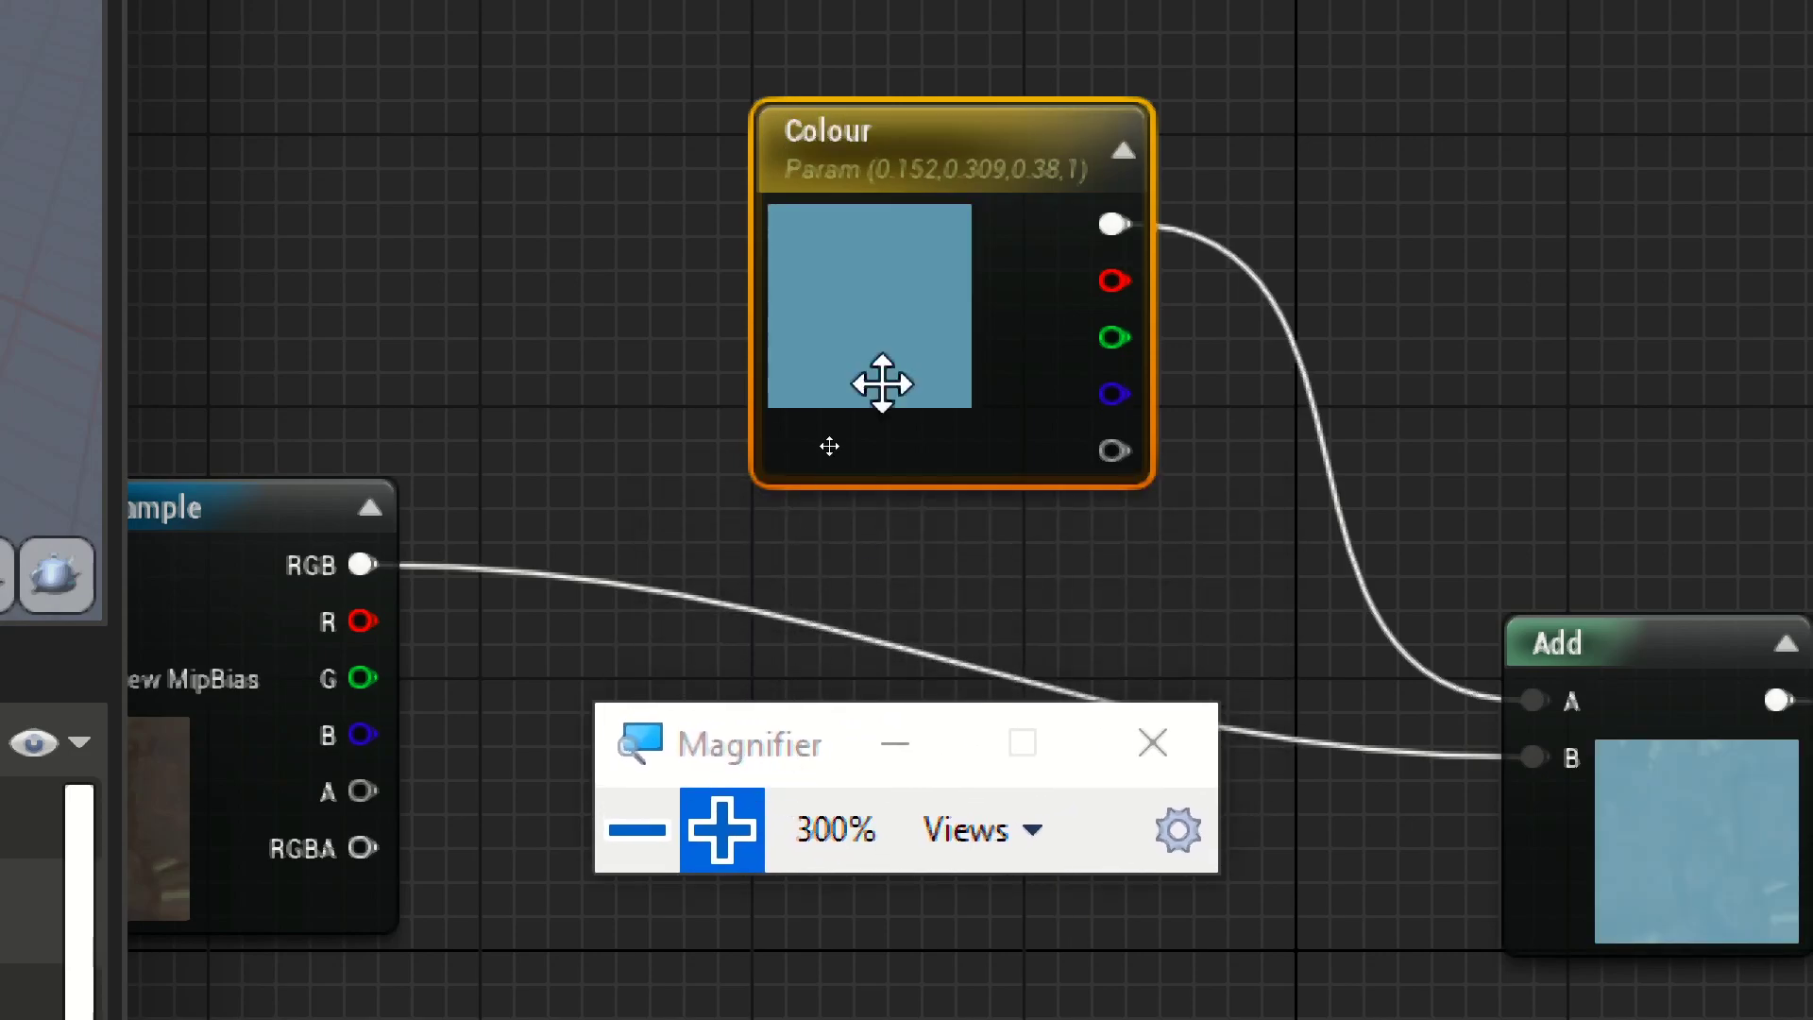
drag(969, 143, 931, 46)
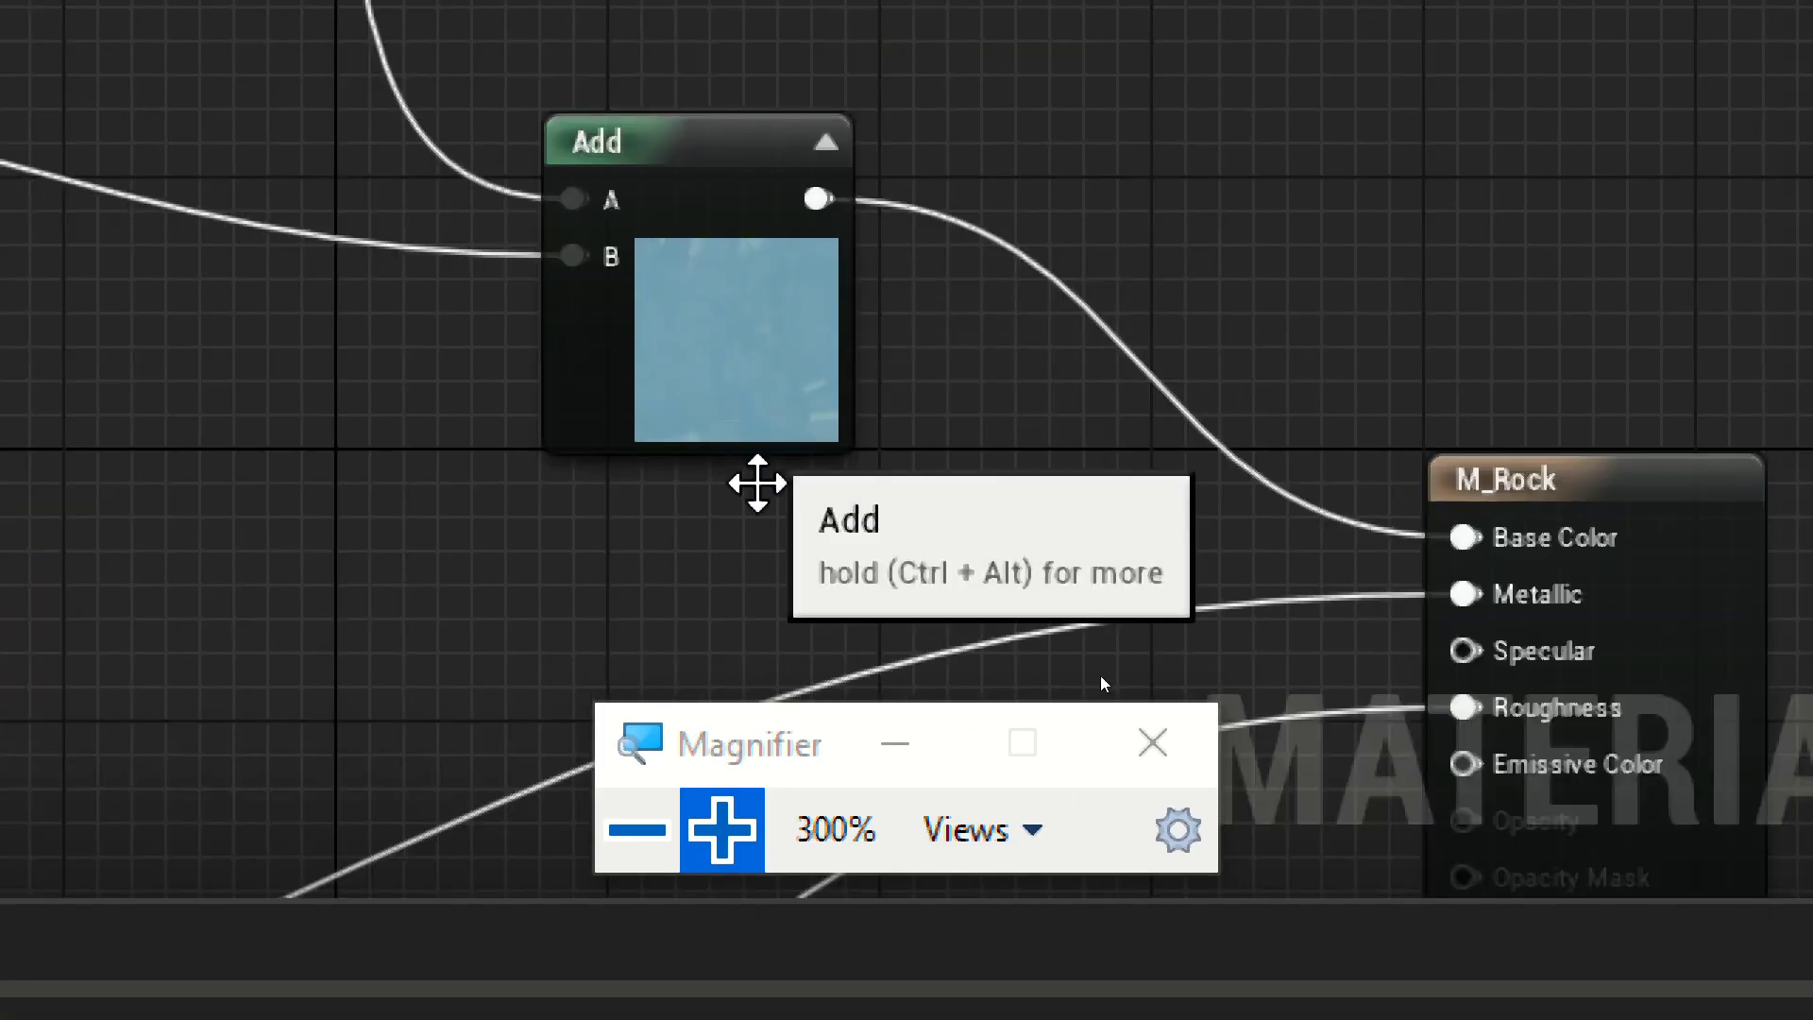
click(637, 841)
click(637, 840)
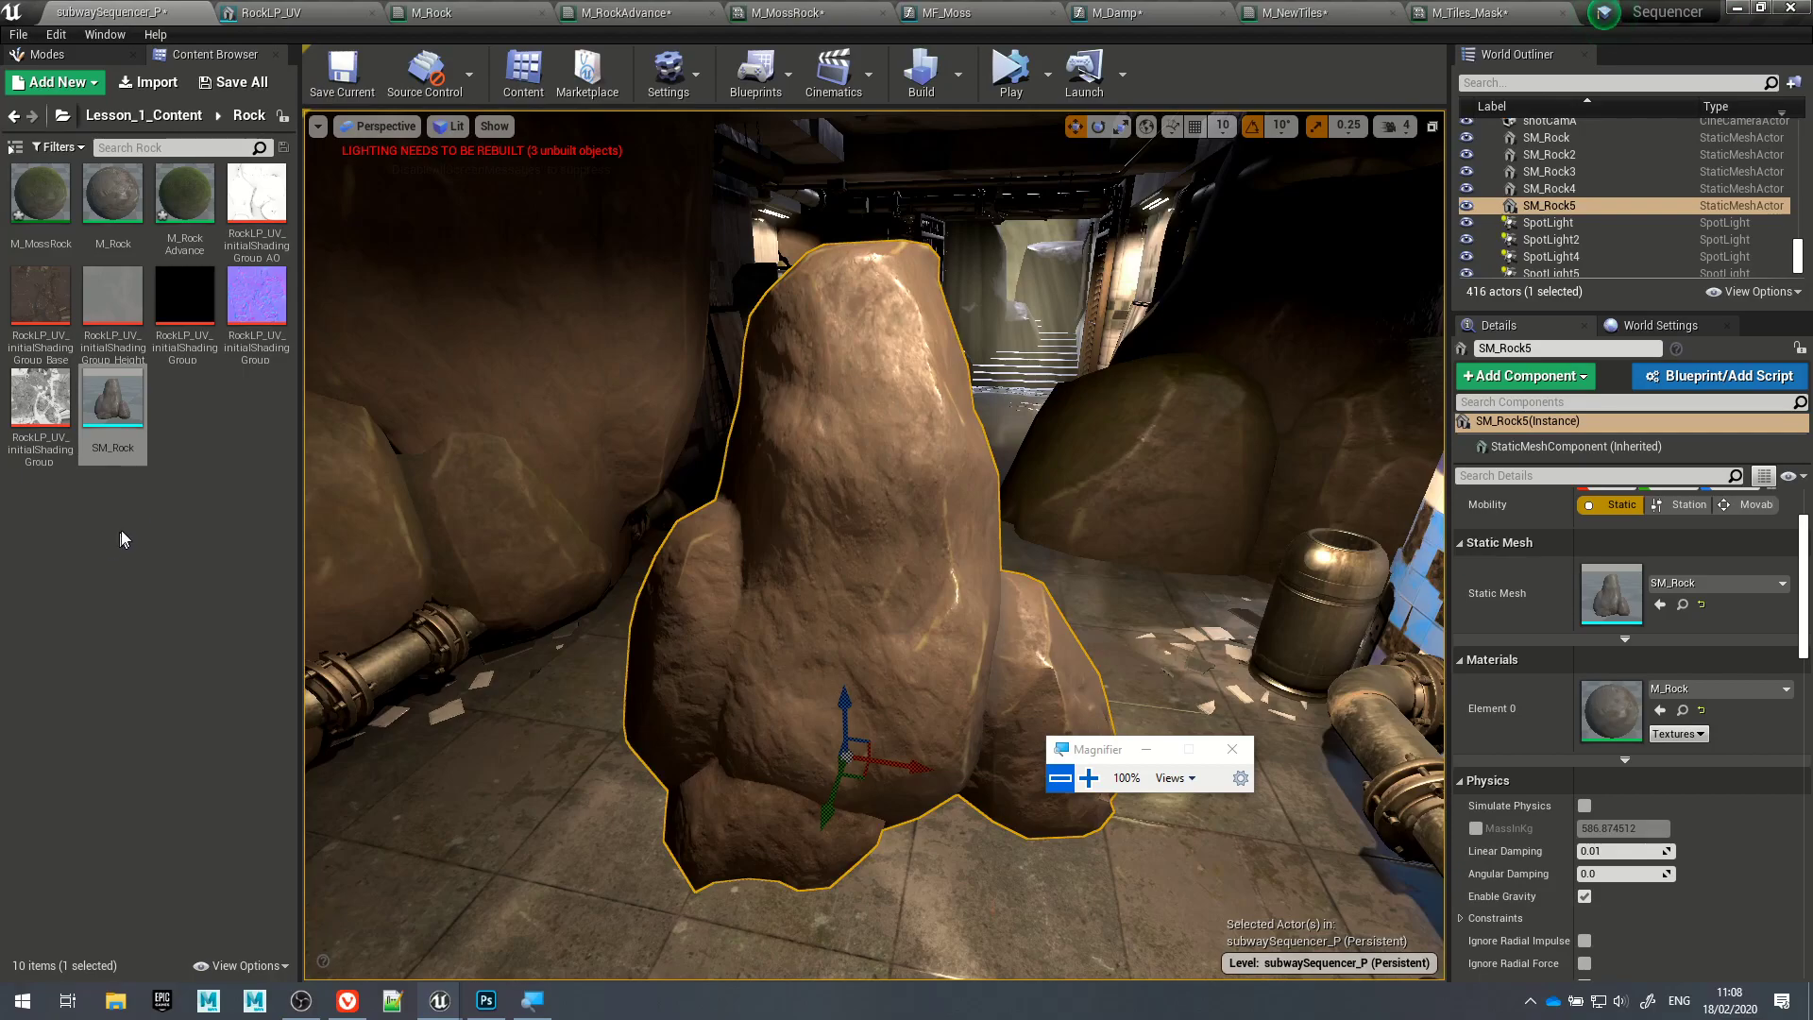
Step: Create a material instance from M_Rock in the Rock folder and name it M_Rock_Blue
click(164, 489)
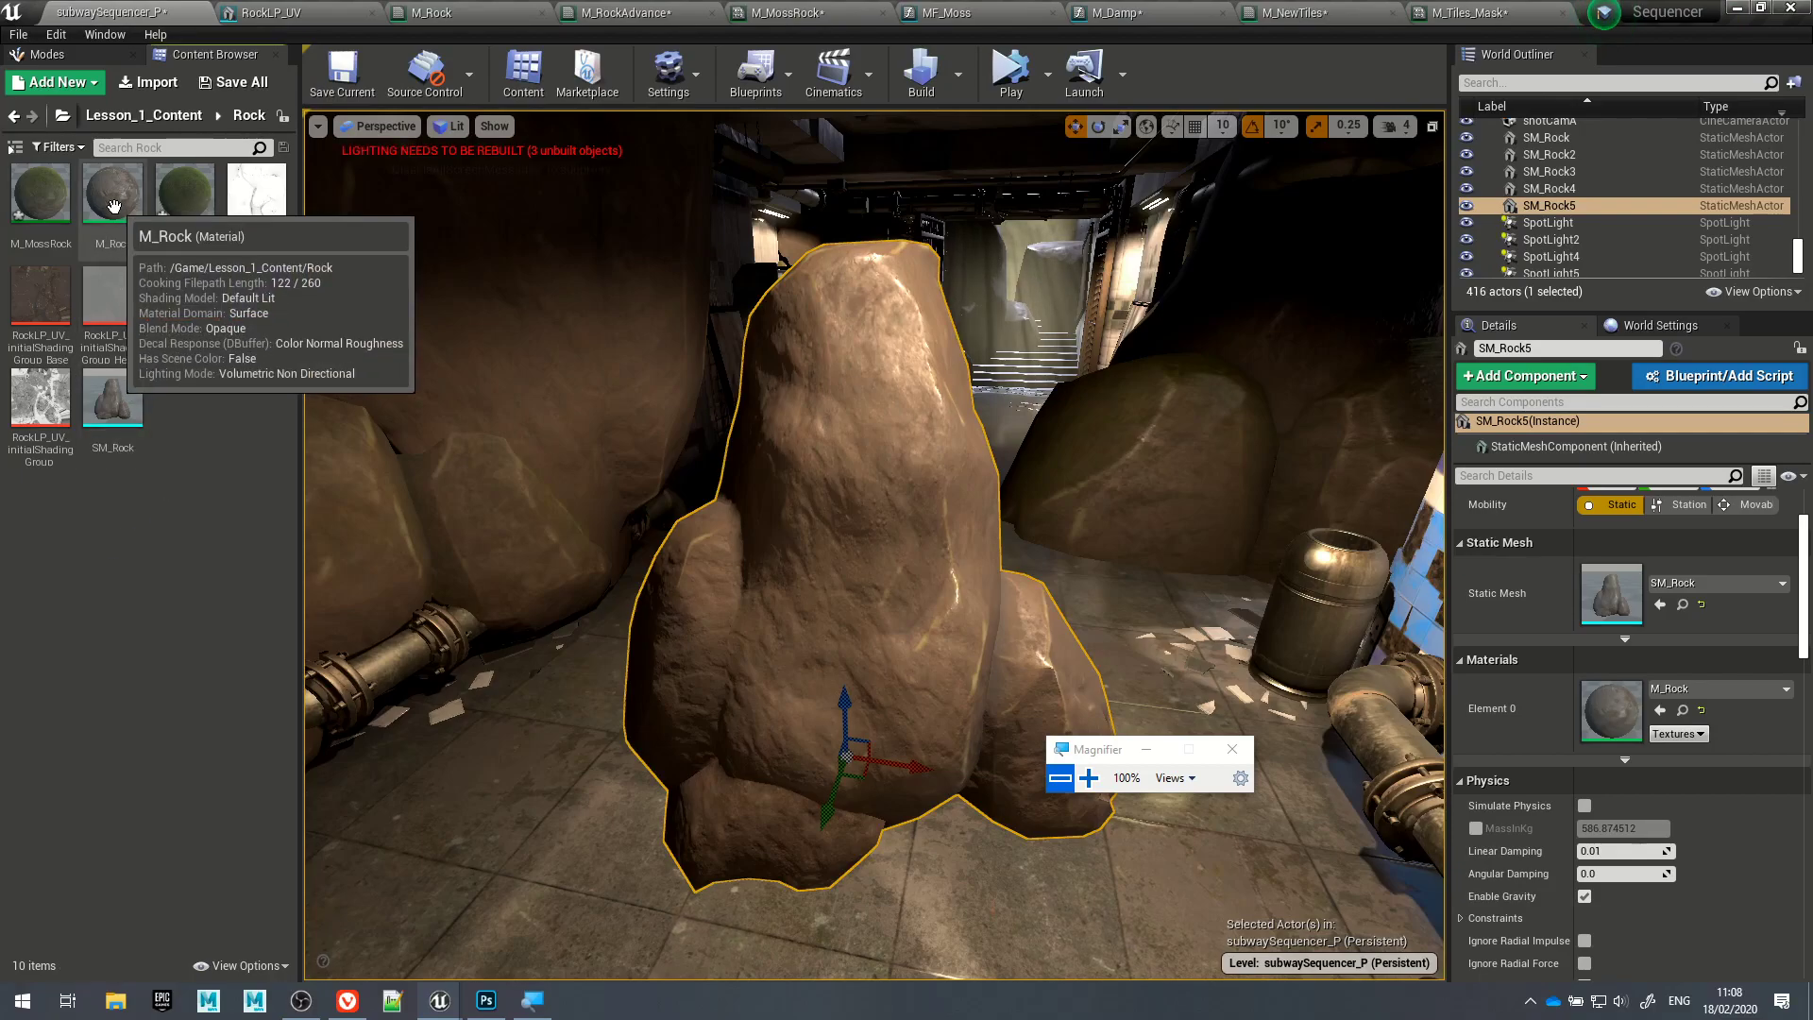
right_click(114, 206)
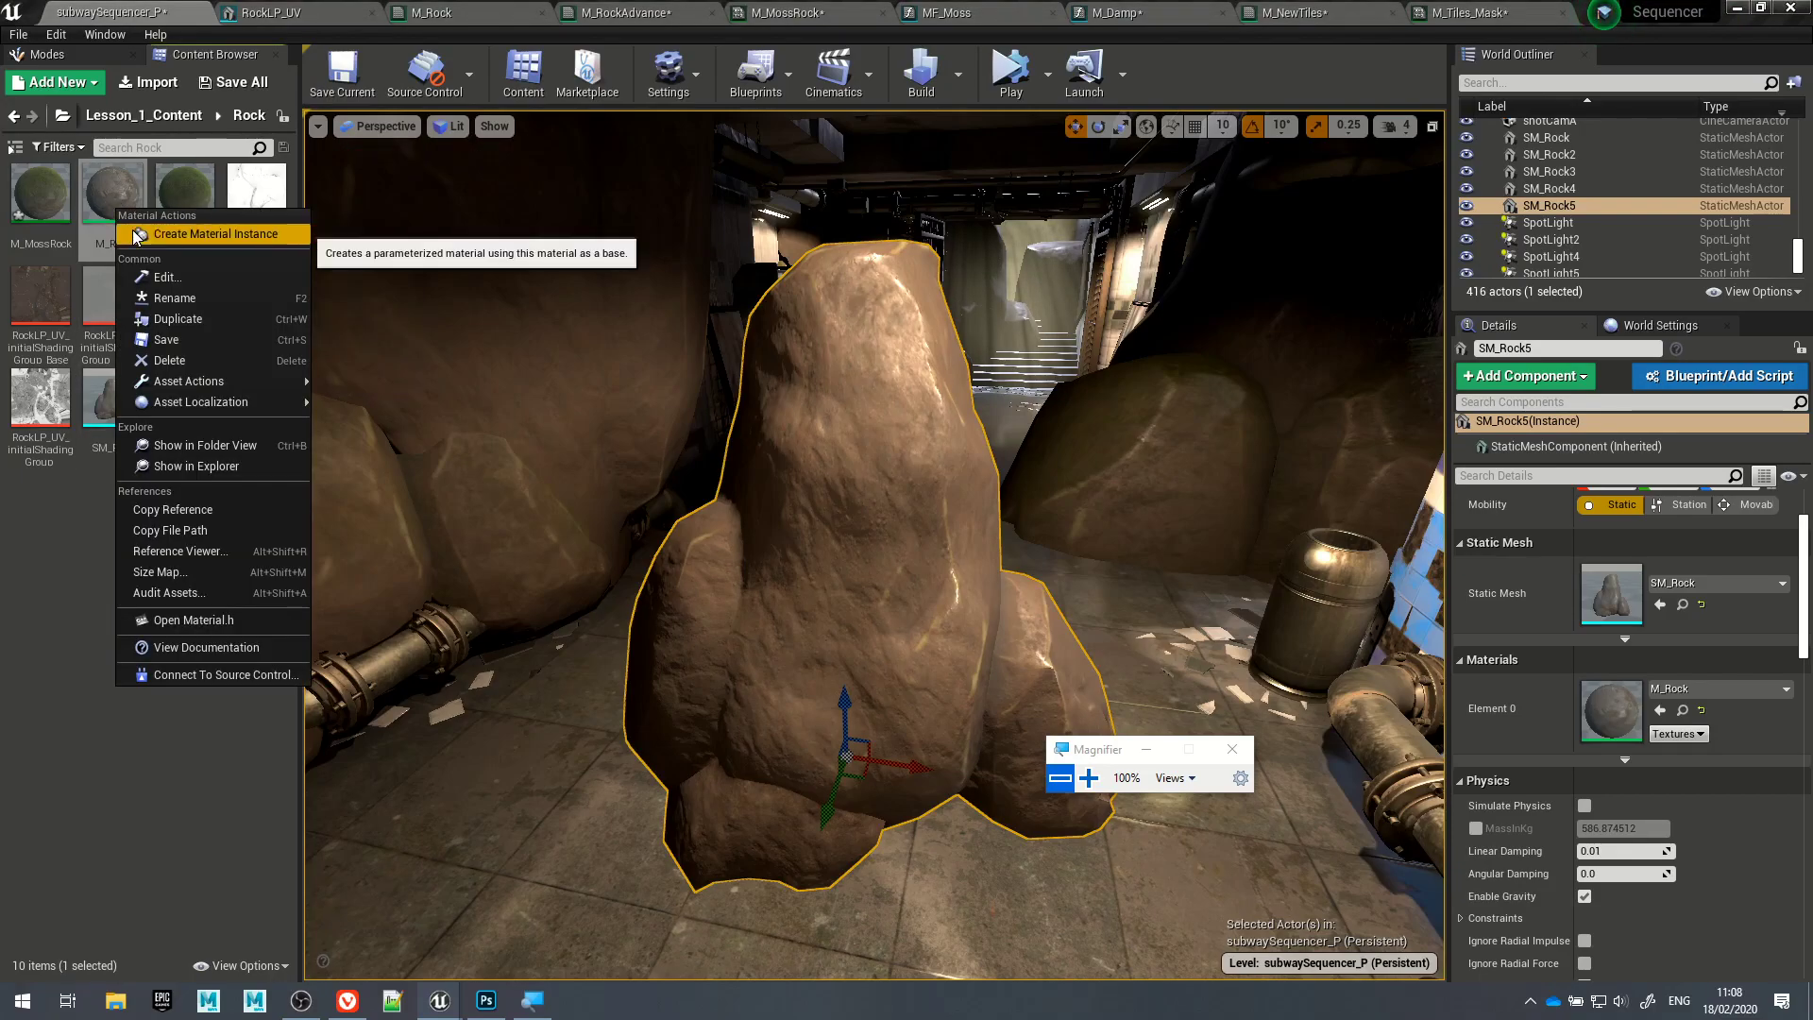
click(137, 236)
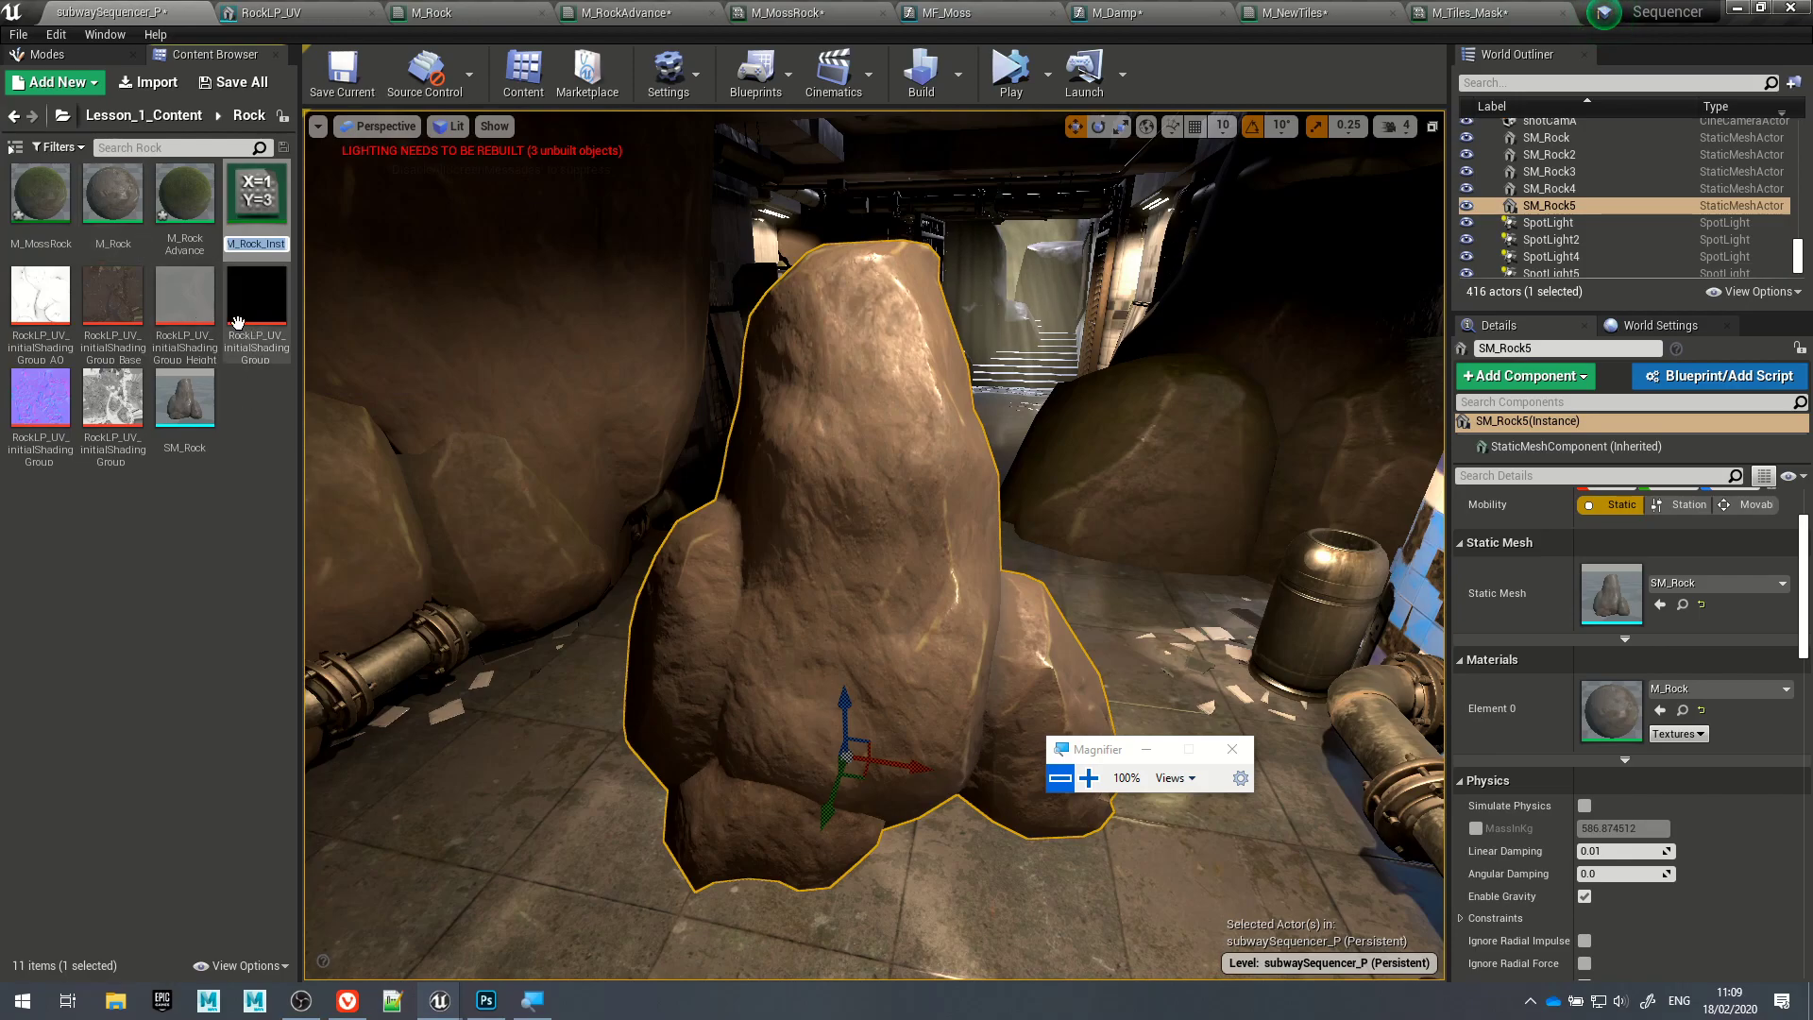
text(M_Rock_)
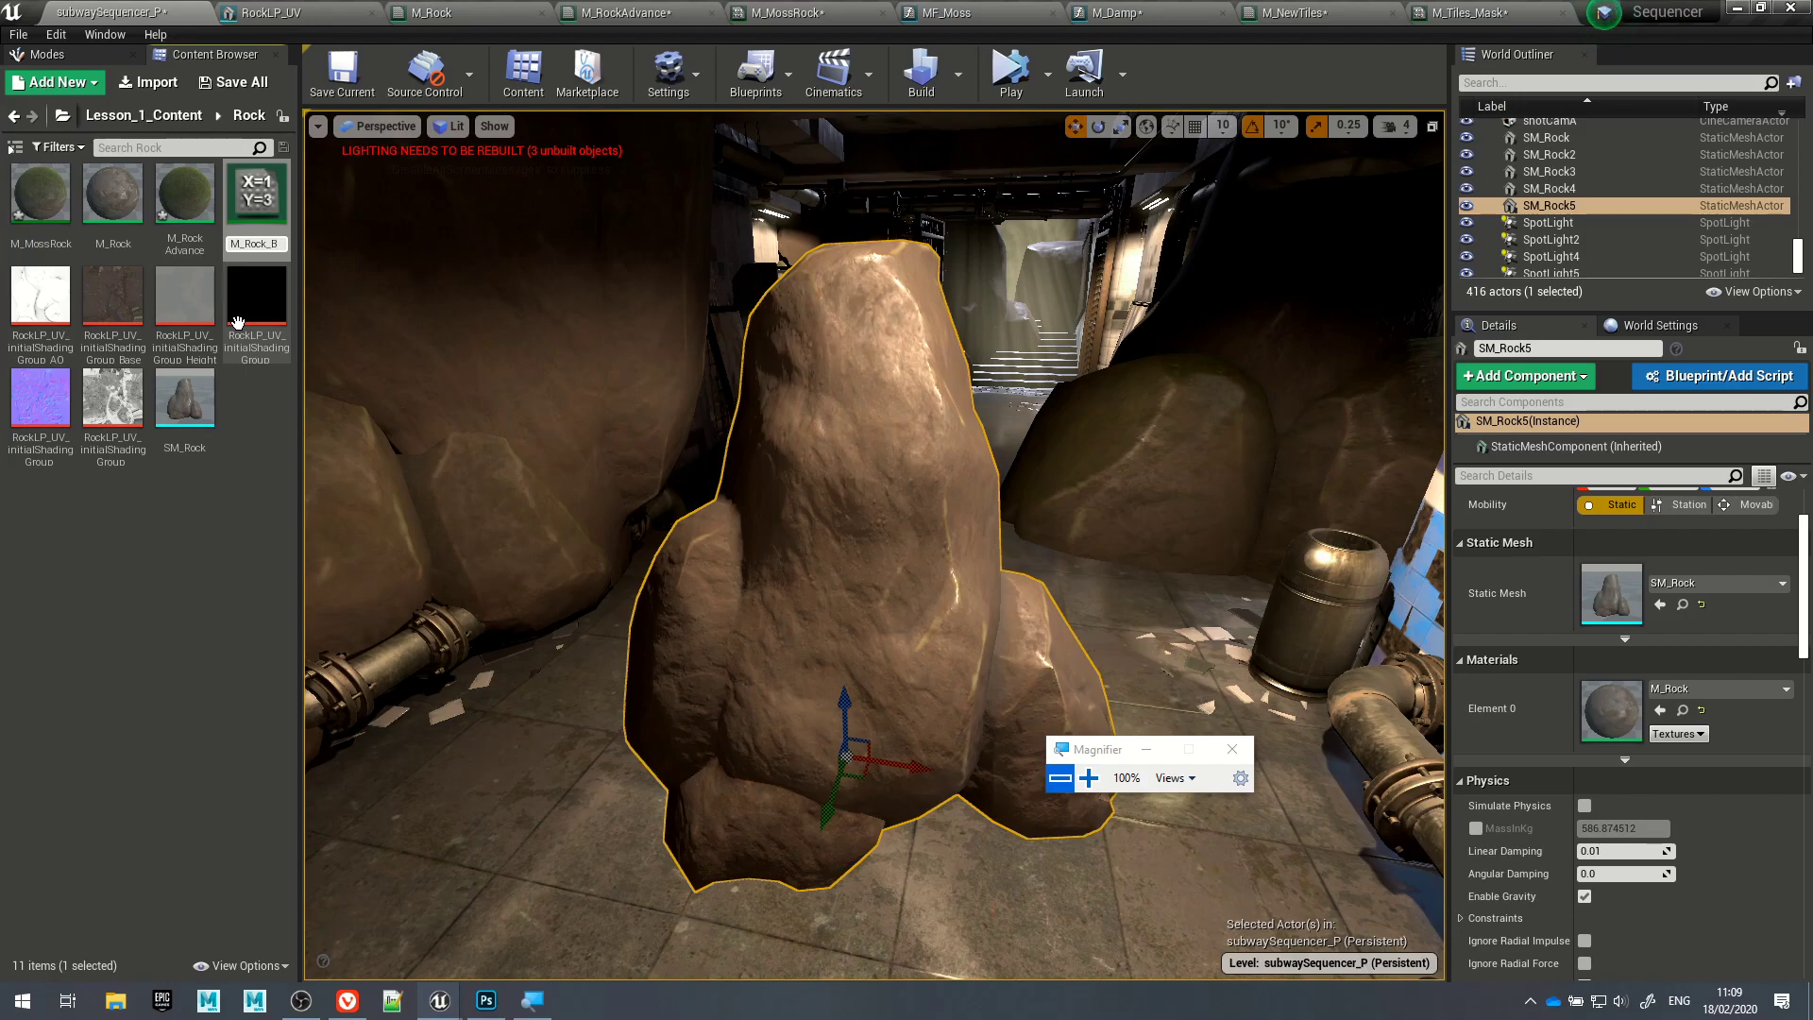
key(Return)
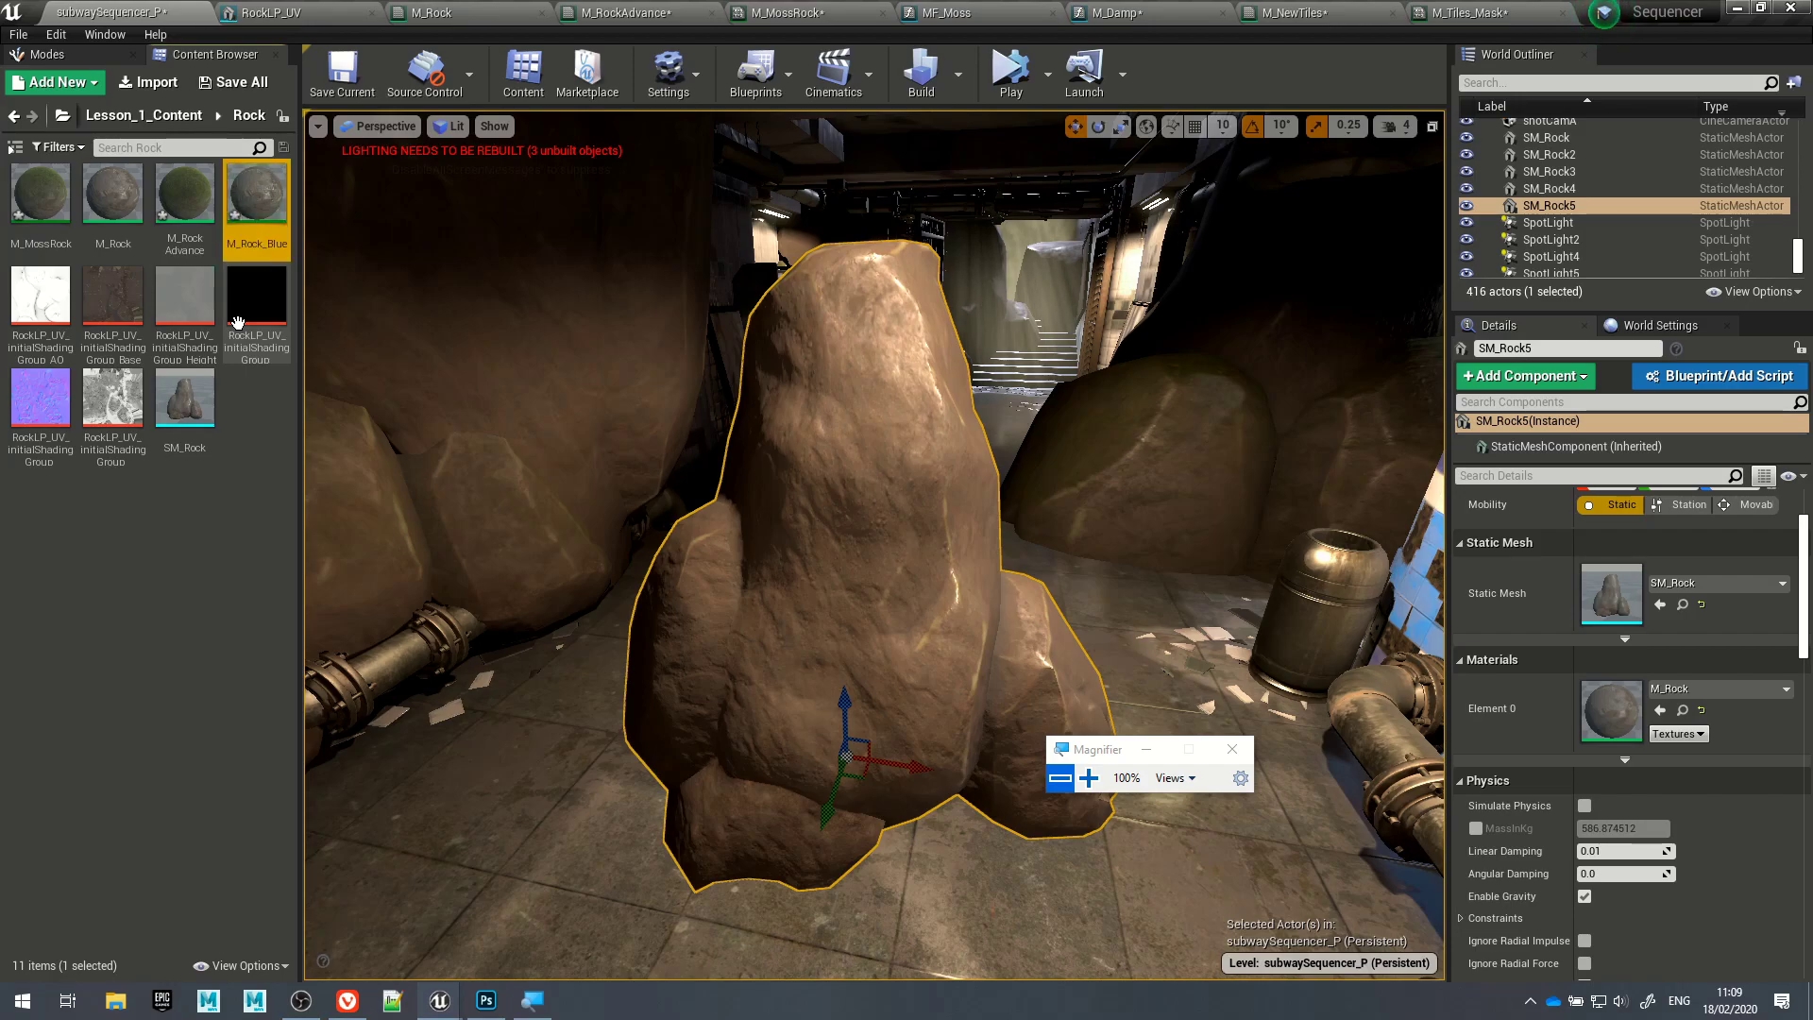
Step: Open M_Rock_Blue, save the parent M_Rock so its Colour parameter is applied, and return to the instance
double_click(269, 210)
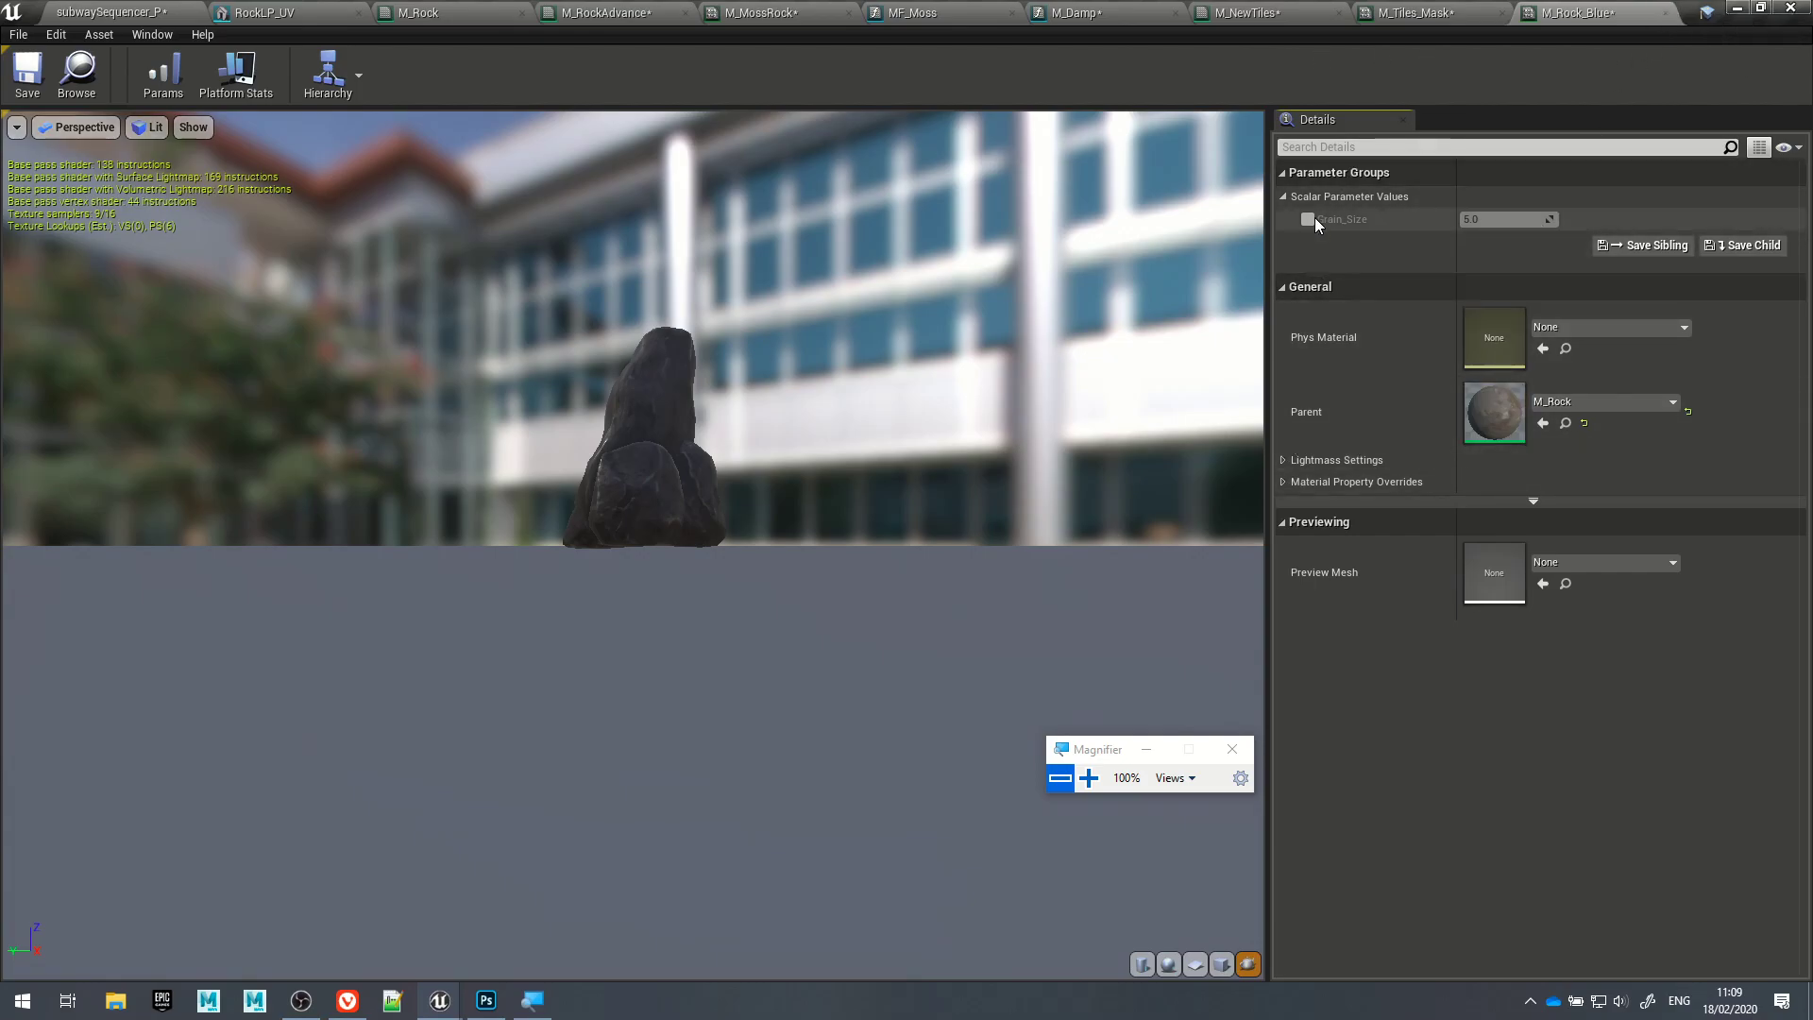
click(468, 10)
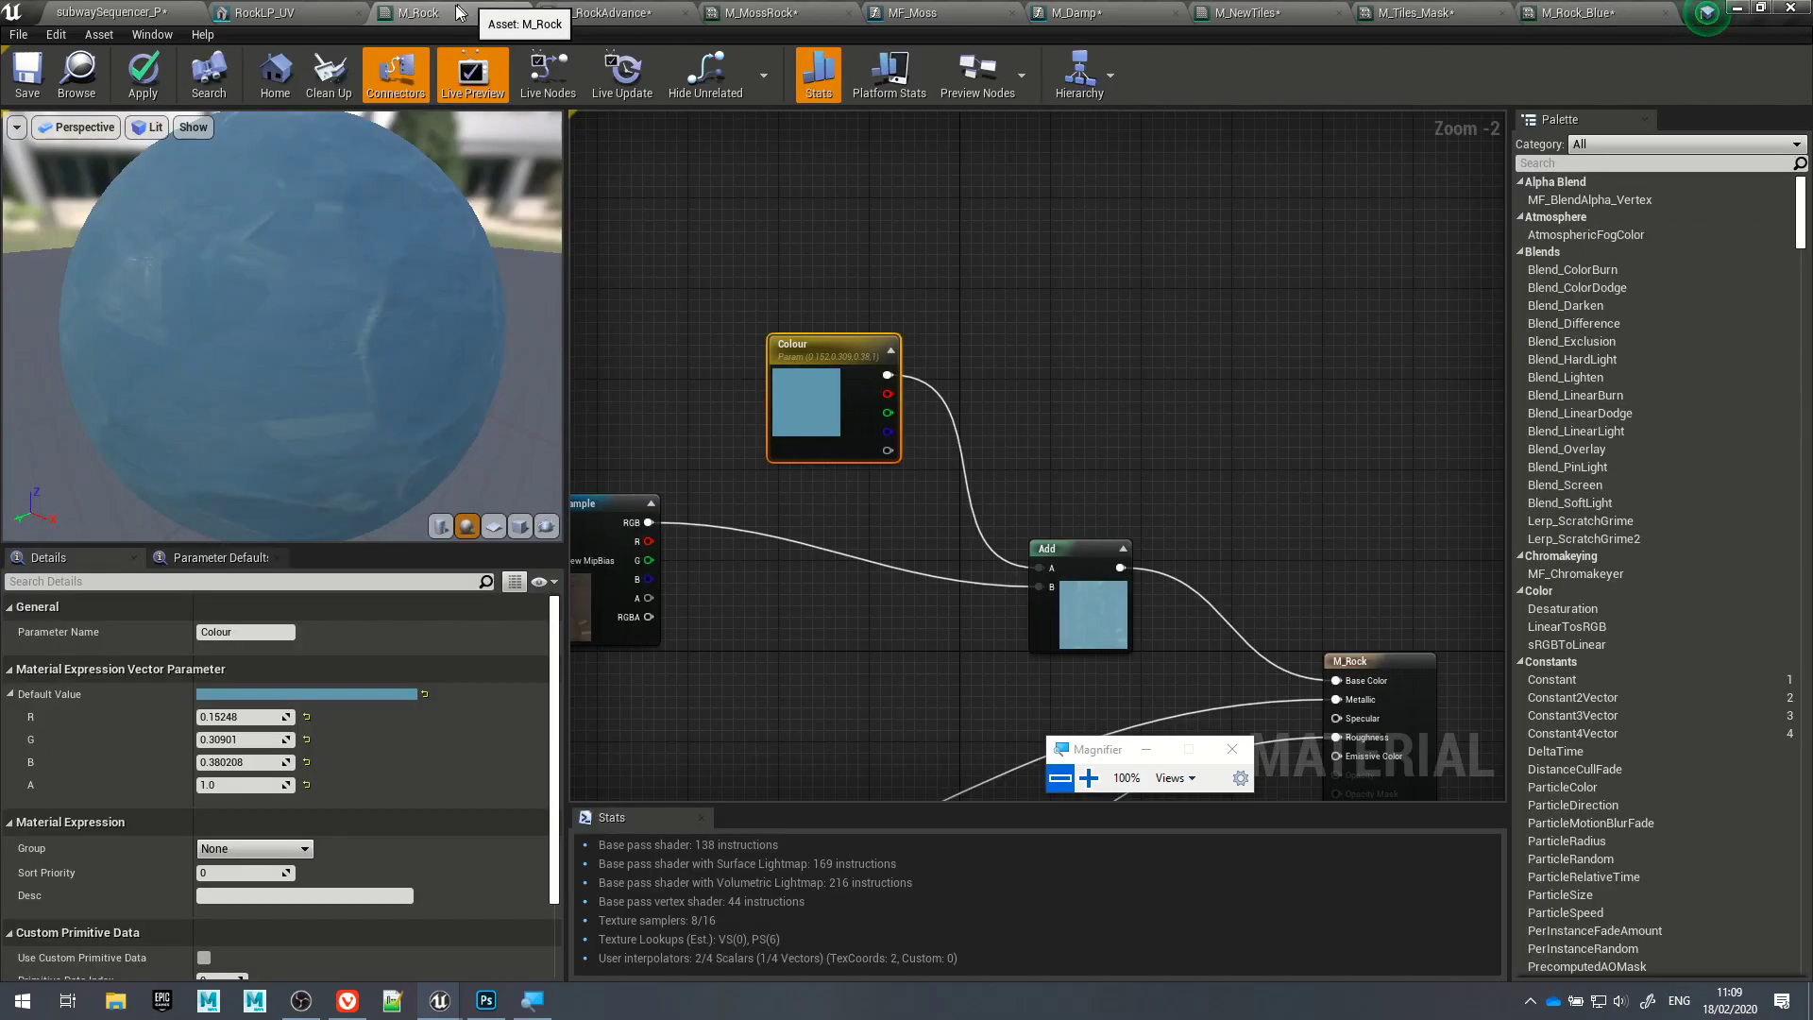
click(30, 91)
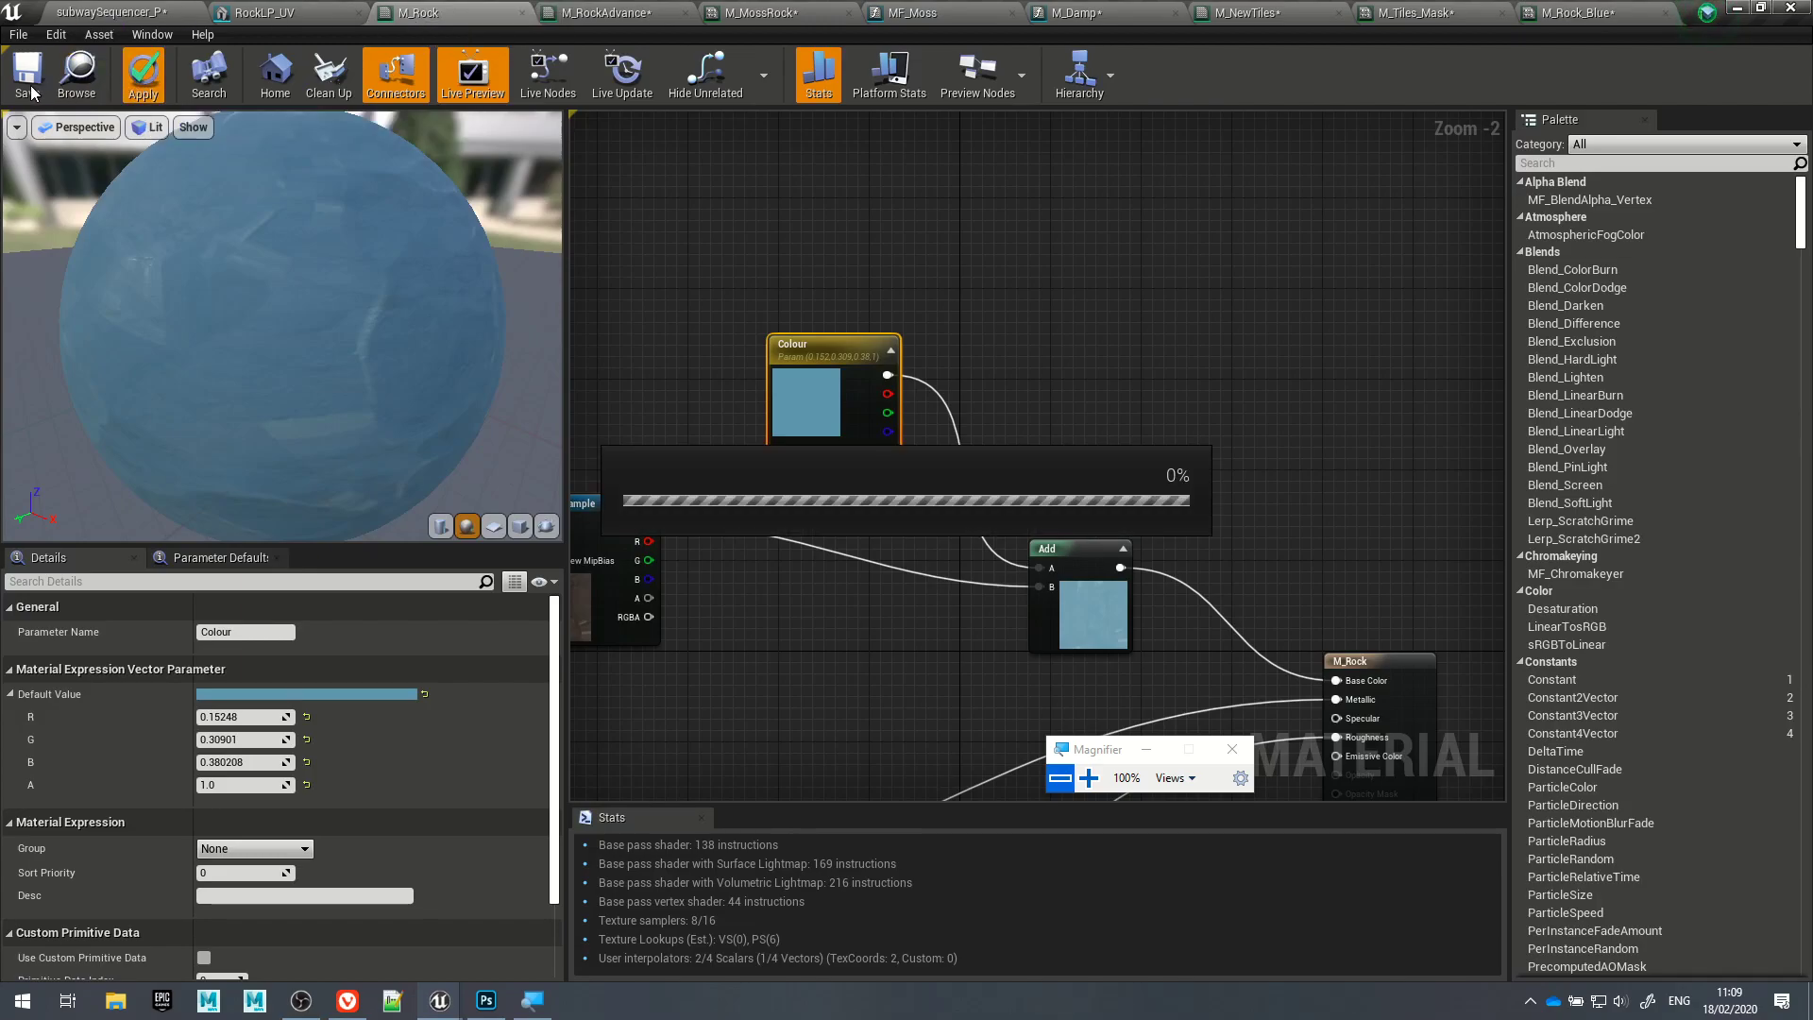
click(1564, 17)
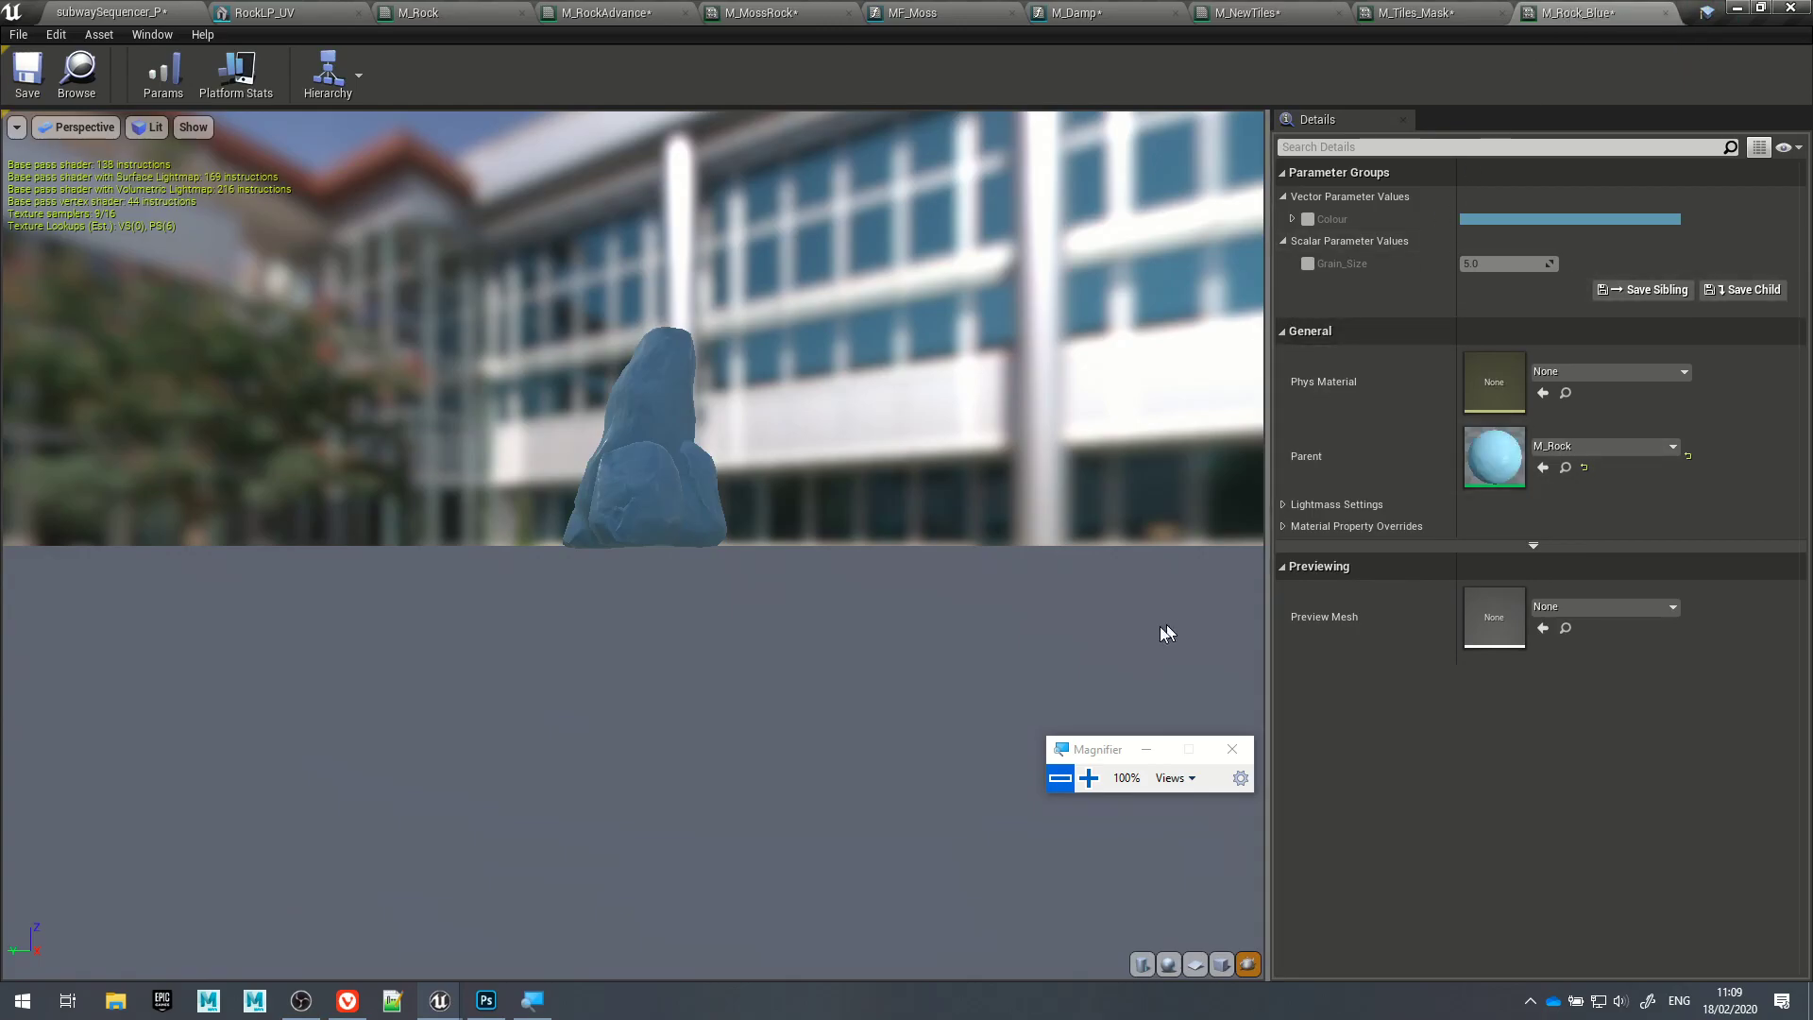
Step: Magnify the screen to 300%, enable the Colour parameter override in M_Rock_Blue, and open its color picker
click(1089, 777)
click(1089, 777)
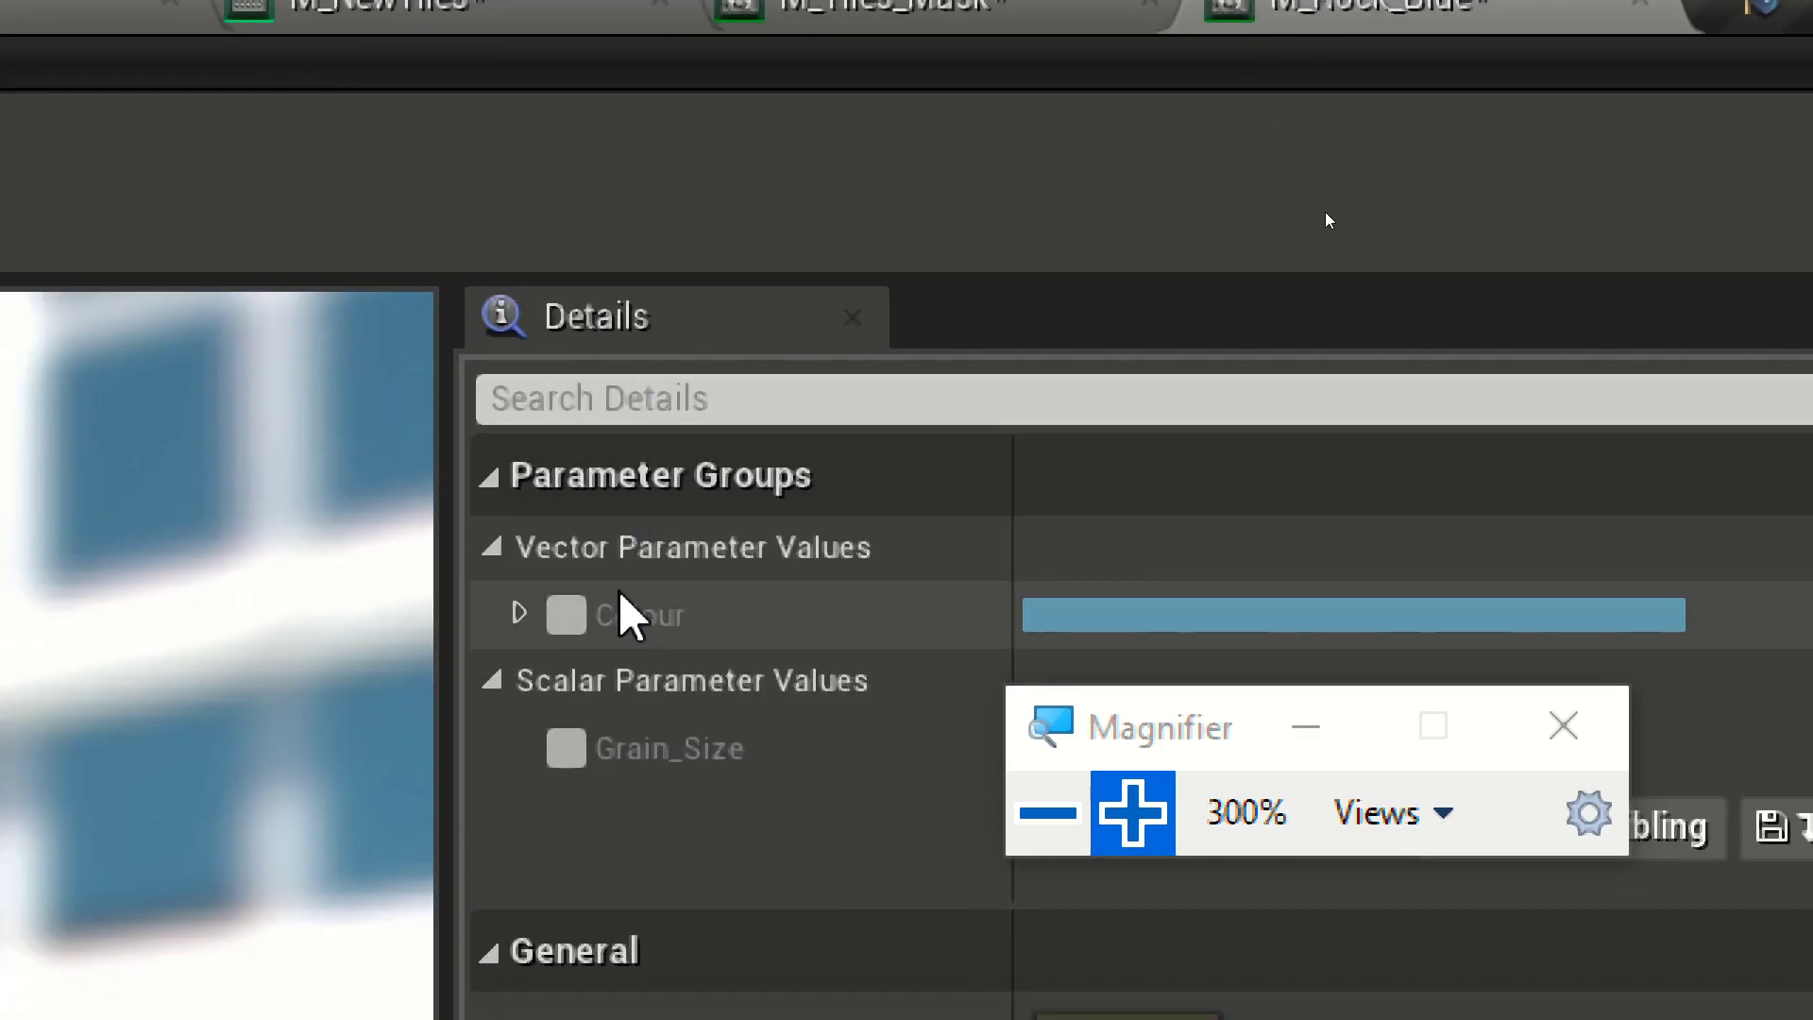
click(573, 625)
click(1114, 619)
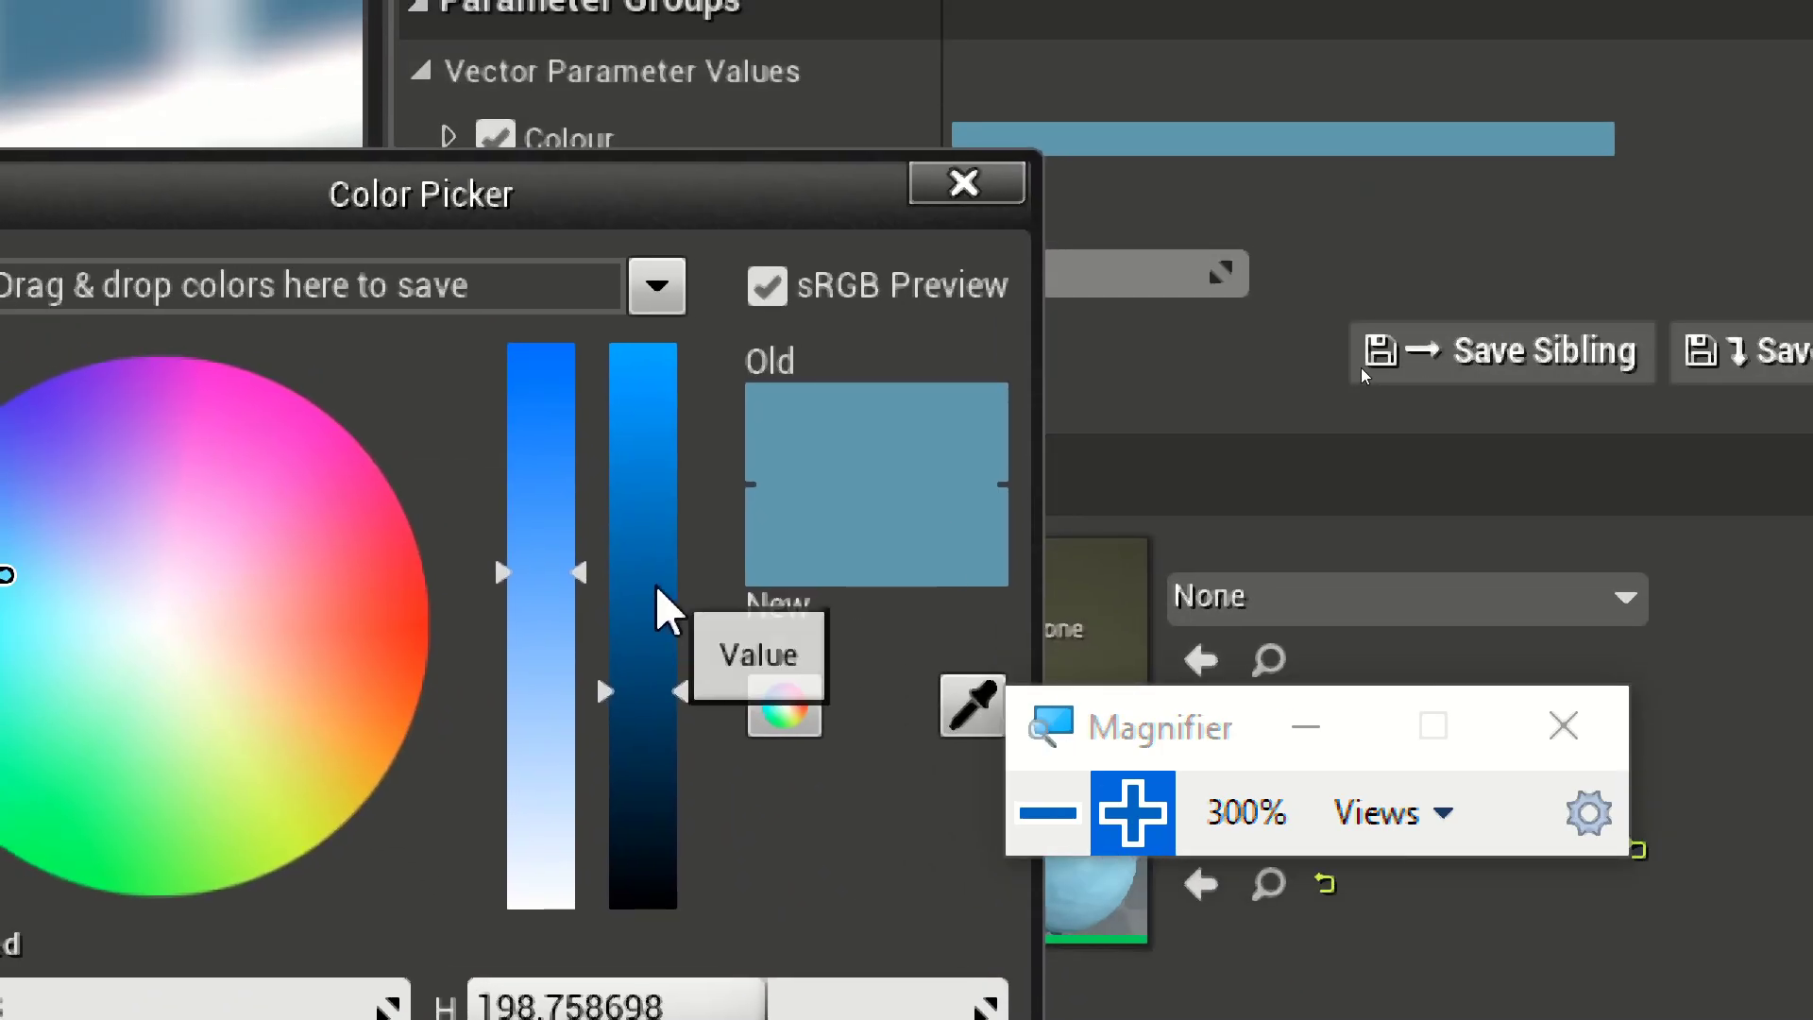
Step: Set the Colour parameter to bright cyan with saturation 1.0 and value 1.0, and return magnification to 100%
click(656, 583)
drag(656, 584, 688, 336)
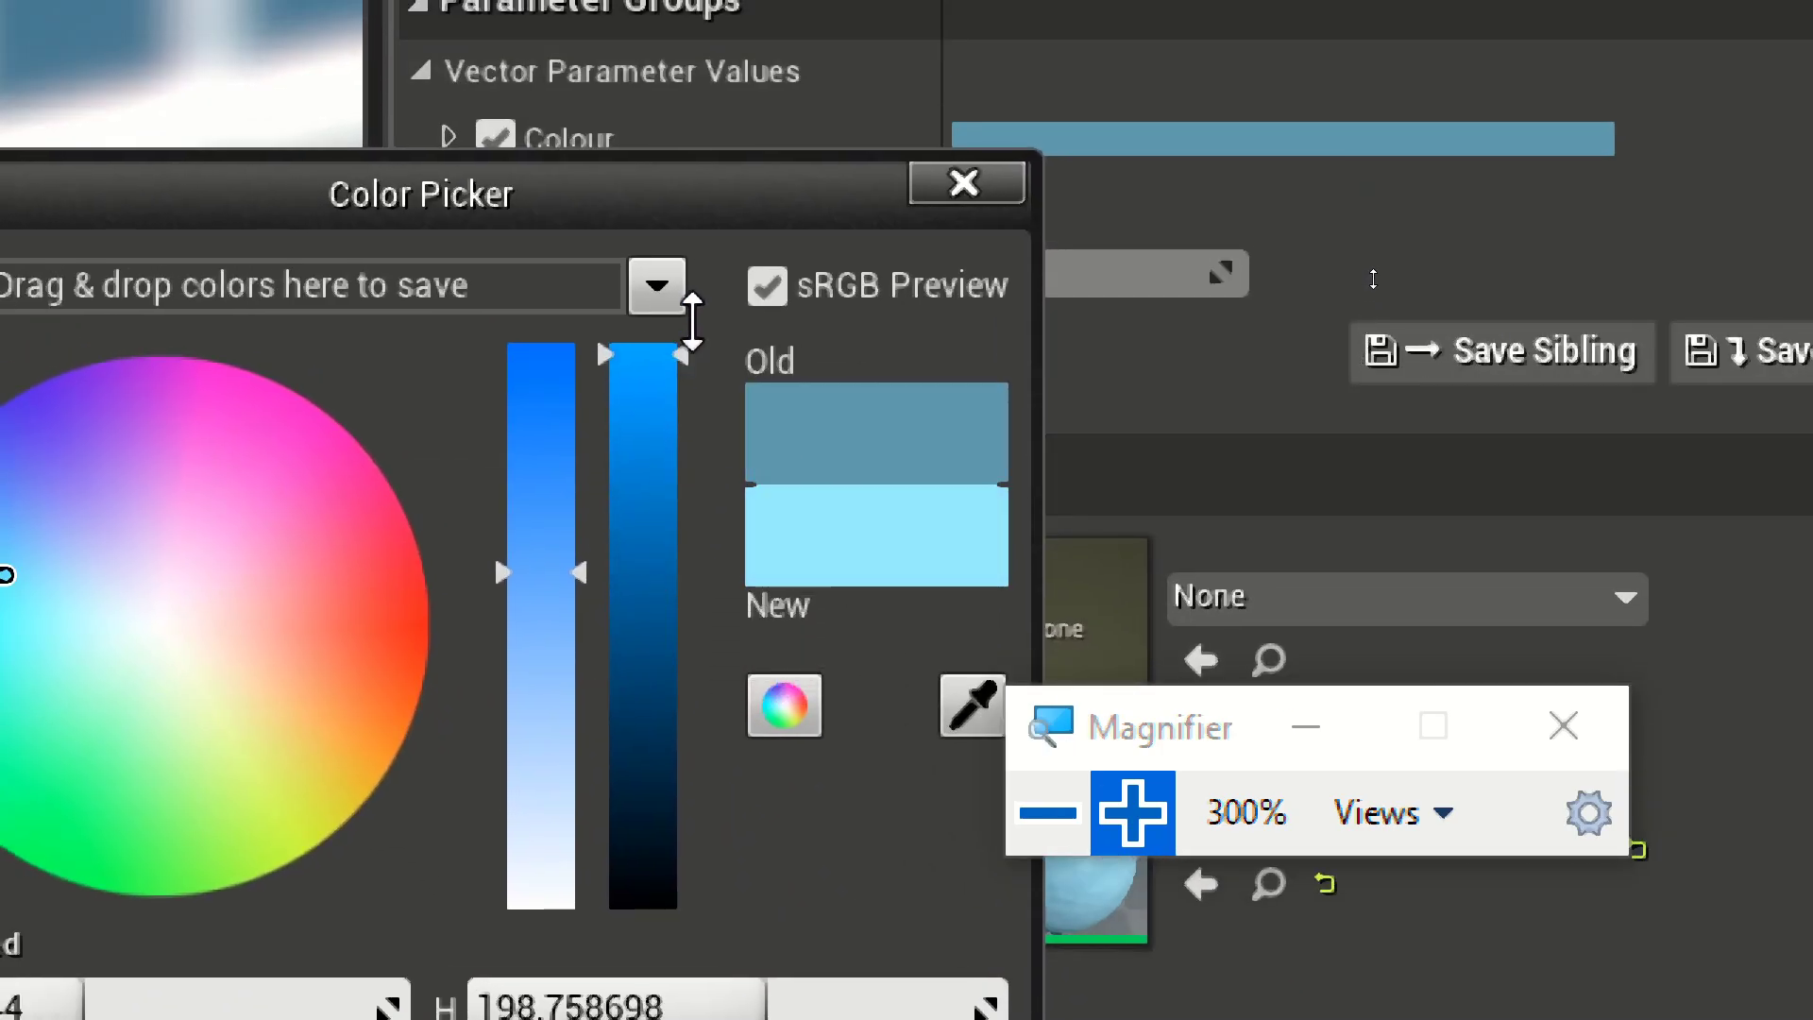
drag(547, 636, 562, 415)
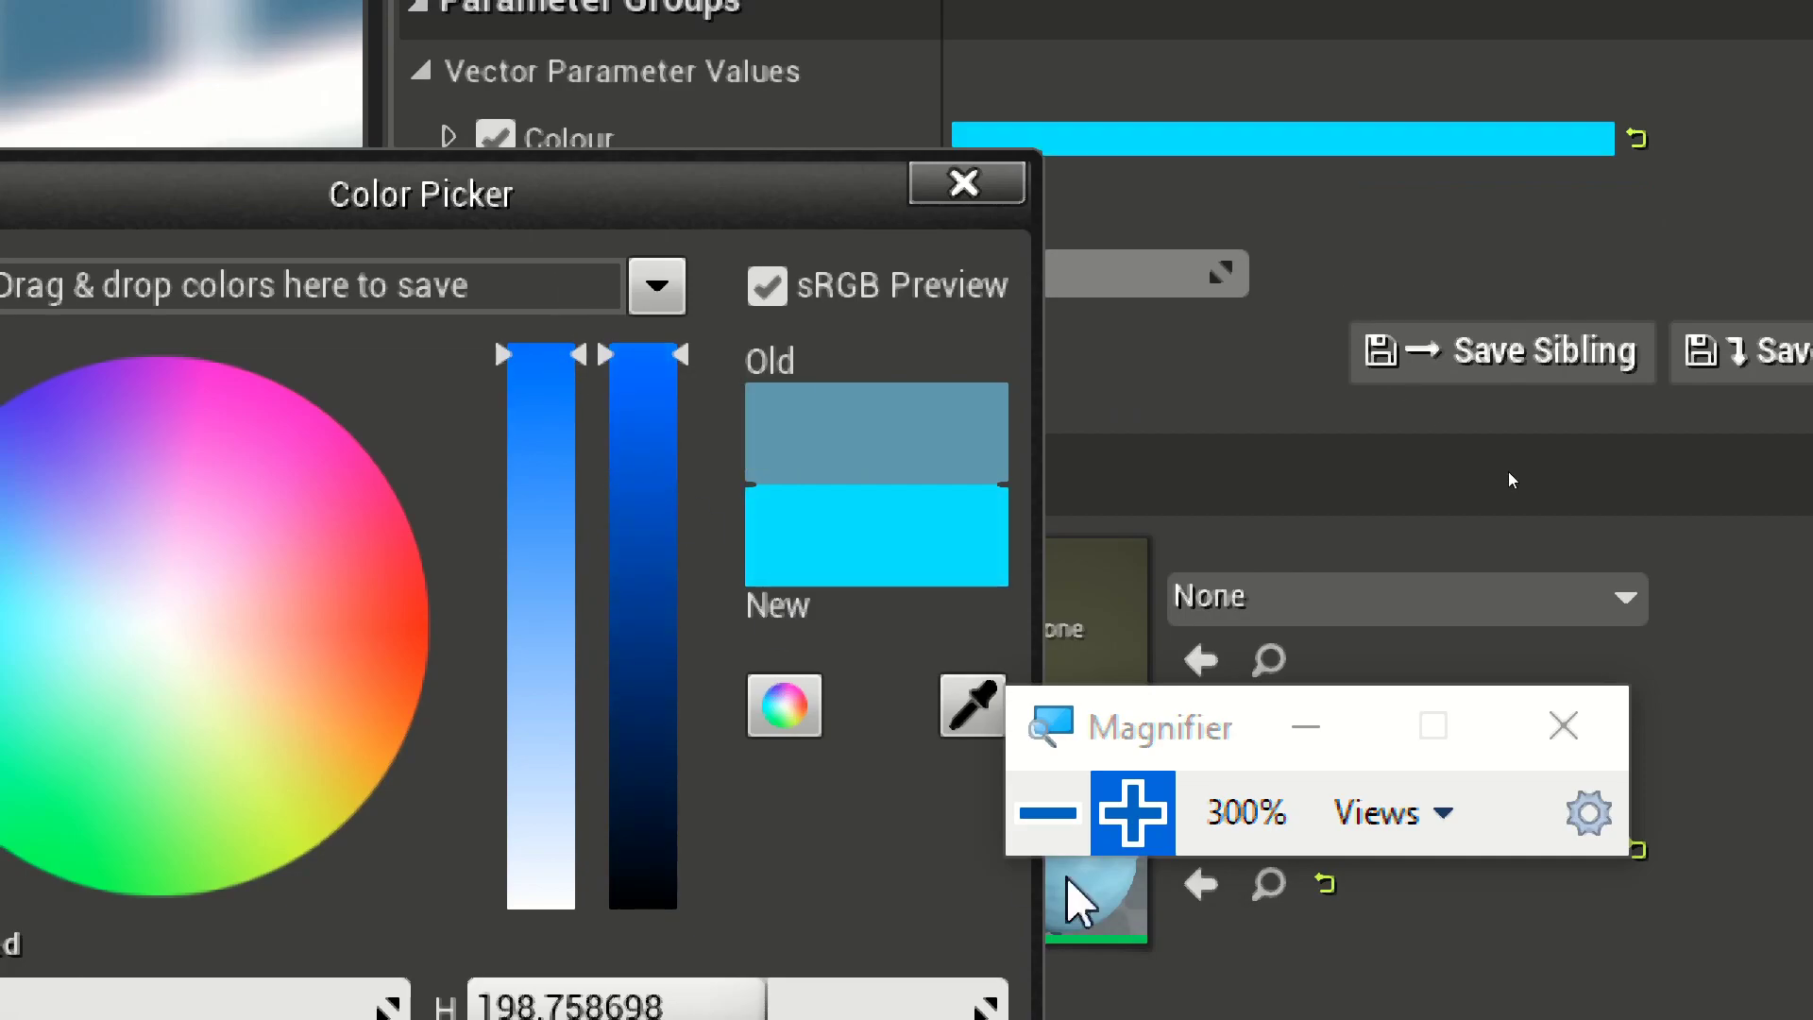
click(1051, 812)
click(1051, 812)
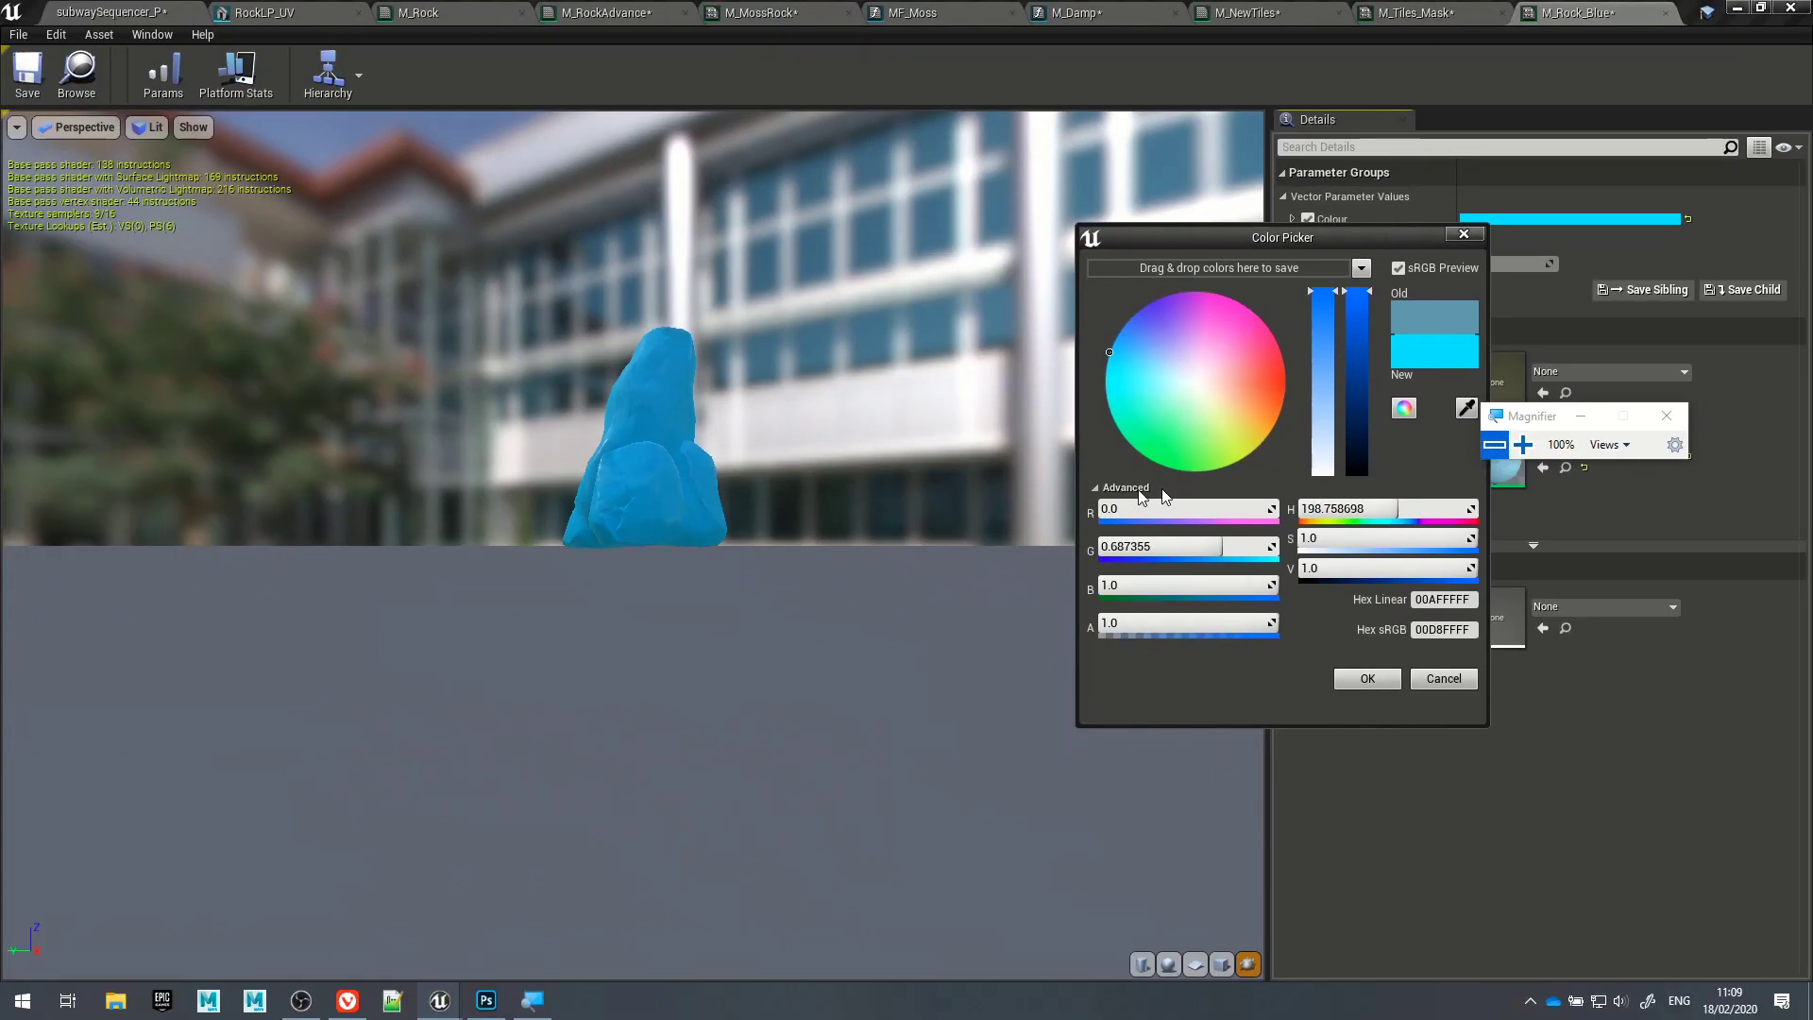
Step: Set the Colour tint to black with value 0.0 while viewing the rock preview up close
scroll(758, 428, up, 3)
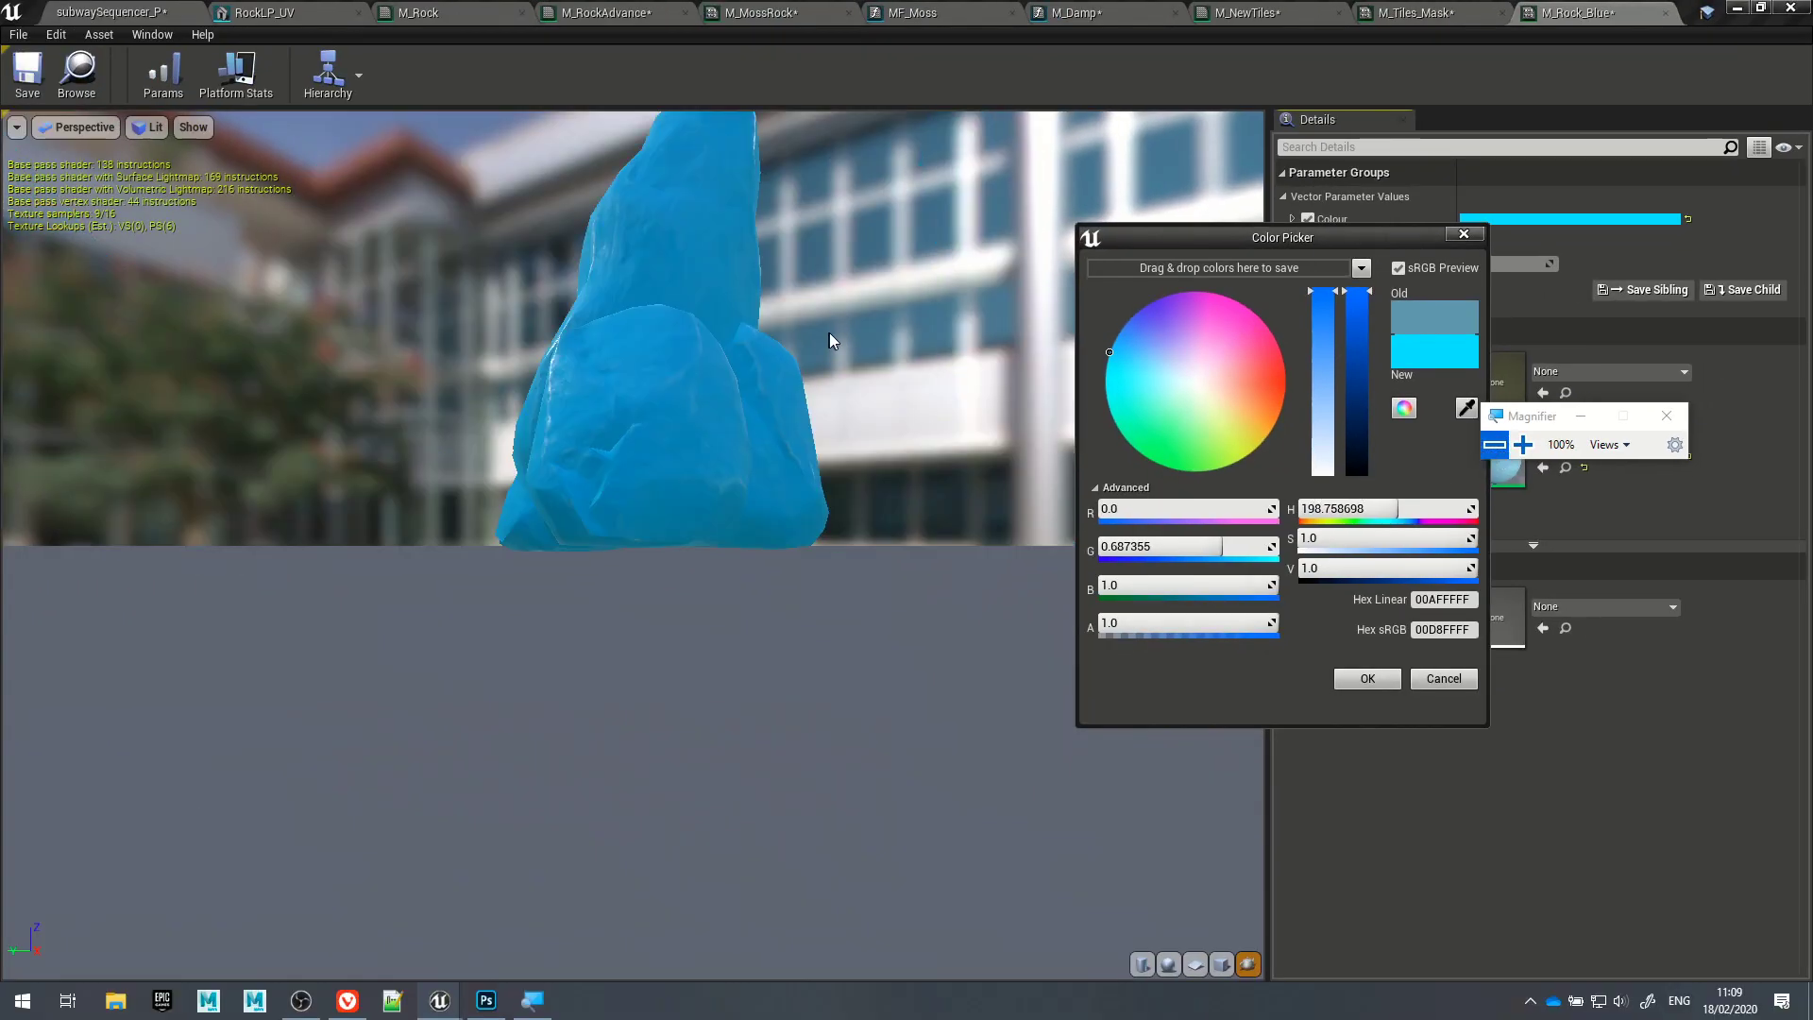
mouse_move(956, 332)
middle_down()
mouse_move(1053, 247)
mouse_move(920, 351)
mouse_move(956, 333)
middle_up()
mouse_move(1179, 393)
mouse_down()
mouse_move(1311, 388)
mouse_move(1186, 393)
mouse_move(1111, 291)
mouse_move(1096, 359)
mouse_move(1190, 378)
mouse_up()
drag(1363, 337, 1360, 472)
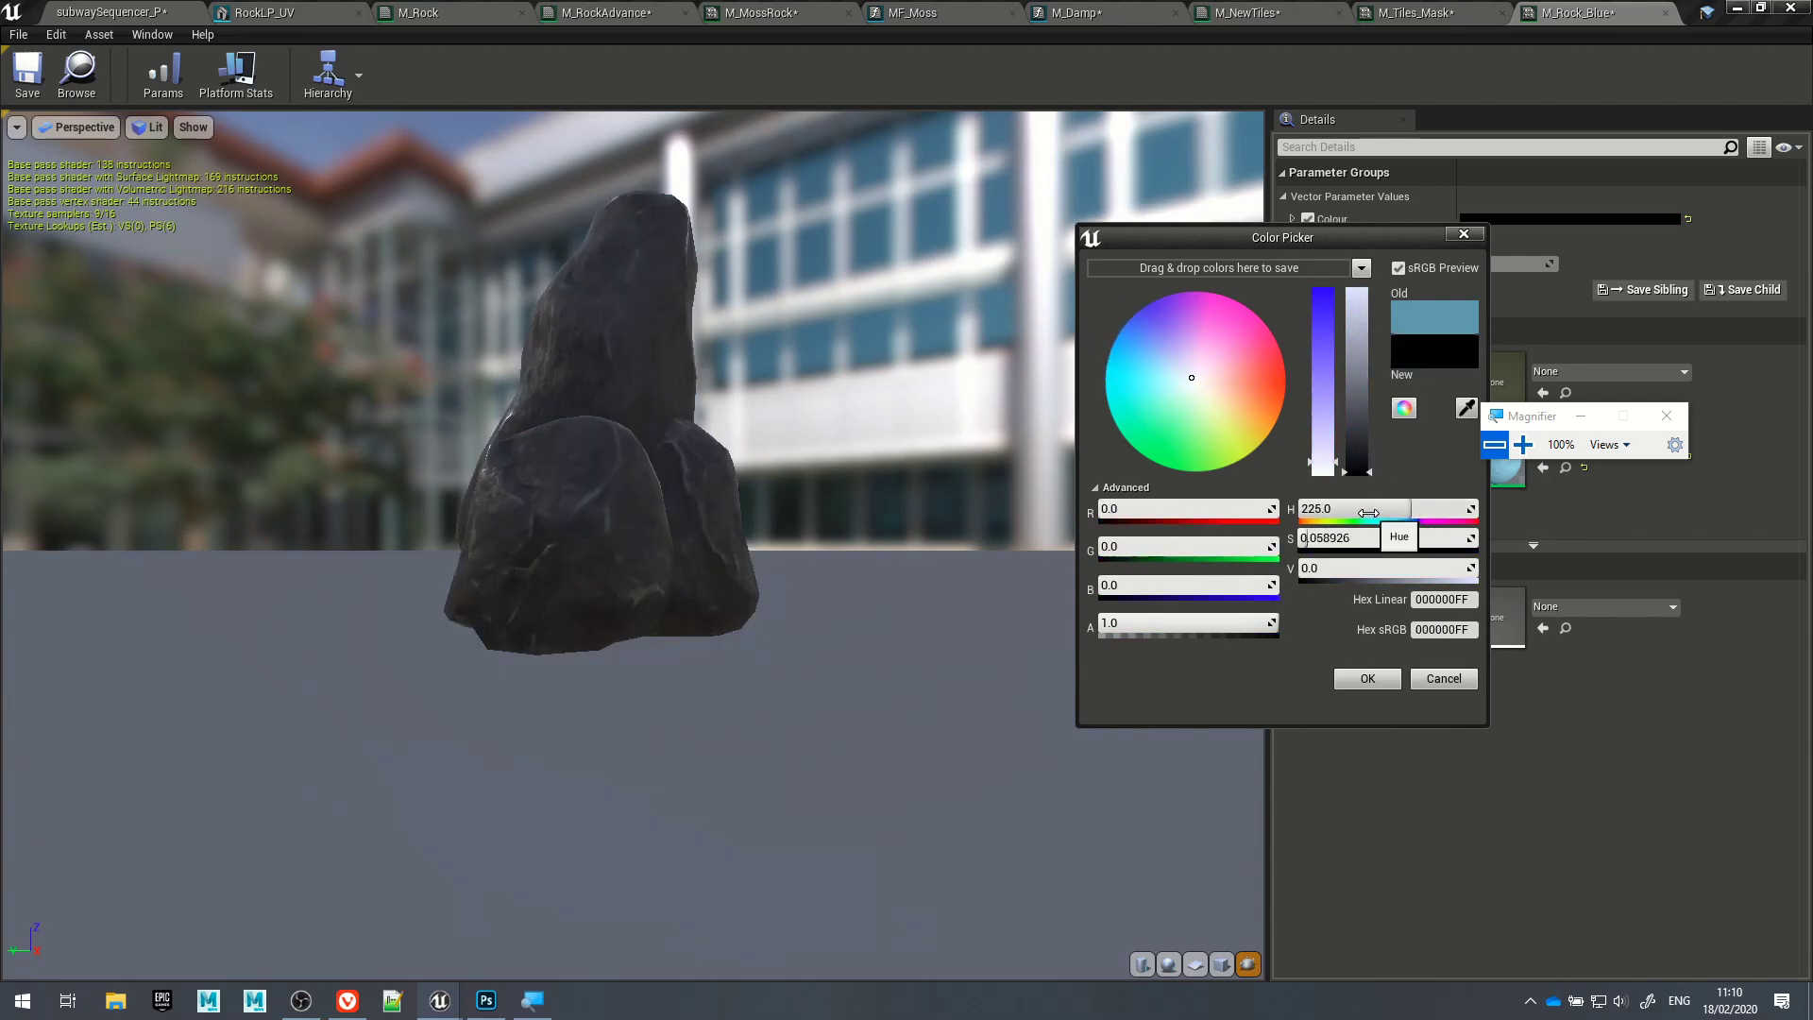
Step: Set the Colour tint to a dark muted blue with saturation 0.541667 and value 0.135417, keeping the color picker clear of the parameters
drag(776, 386, 624, 412)
drag(1363, 470, 1310, 374)
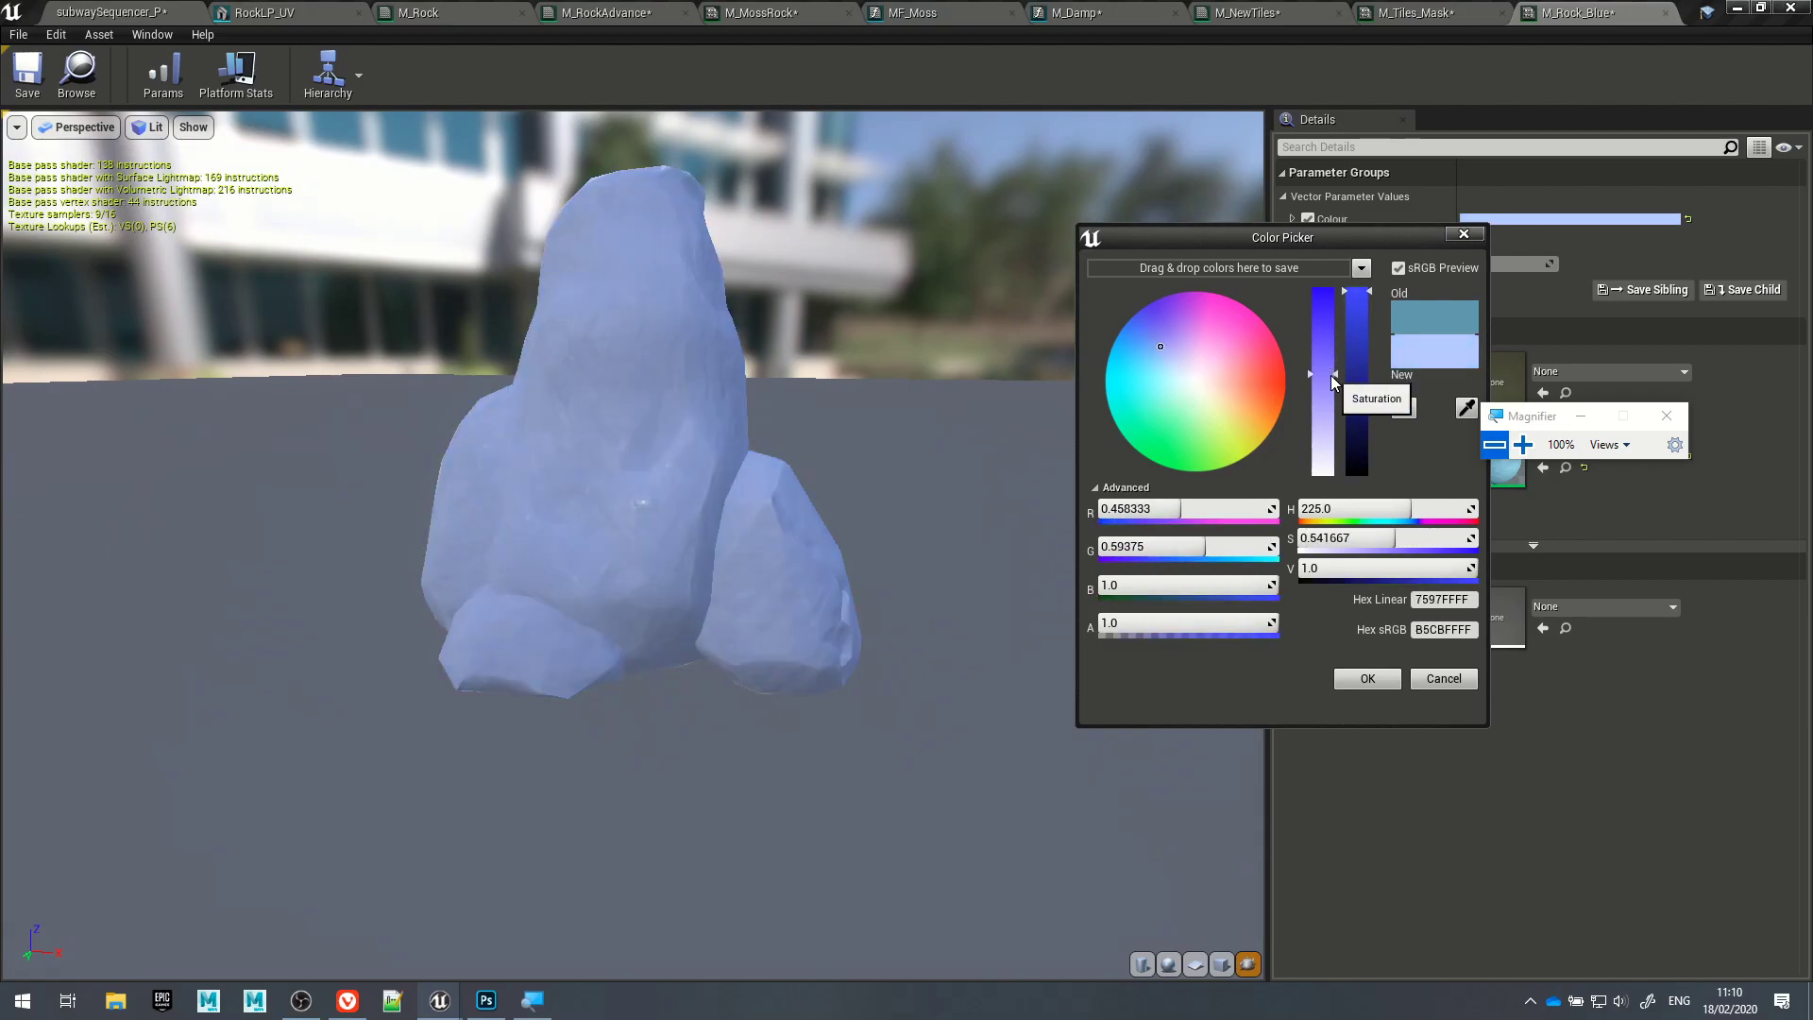
drag(1336, 236, 1147, 546)
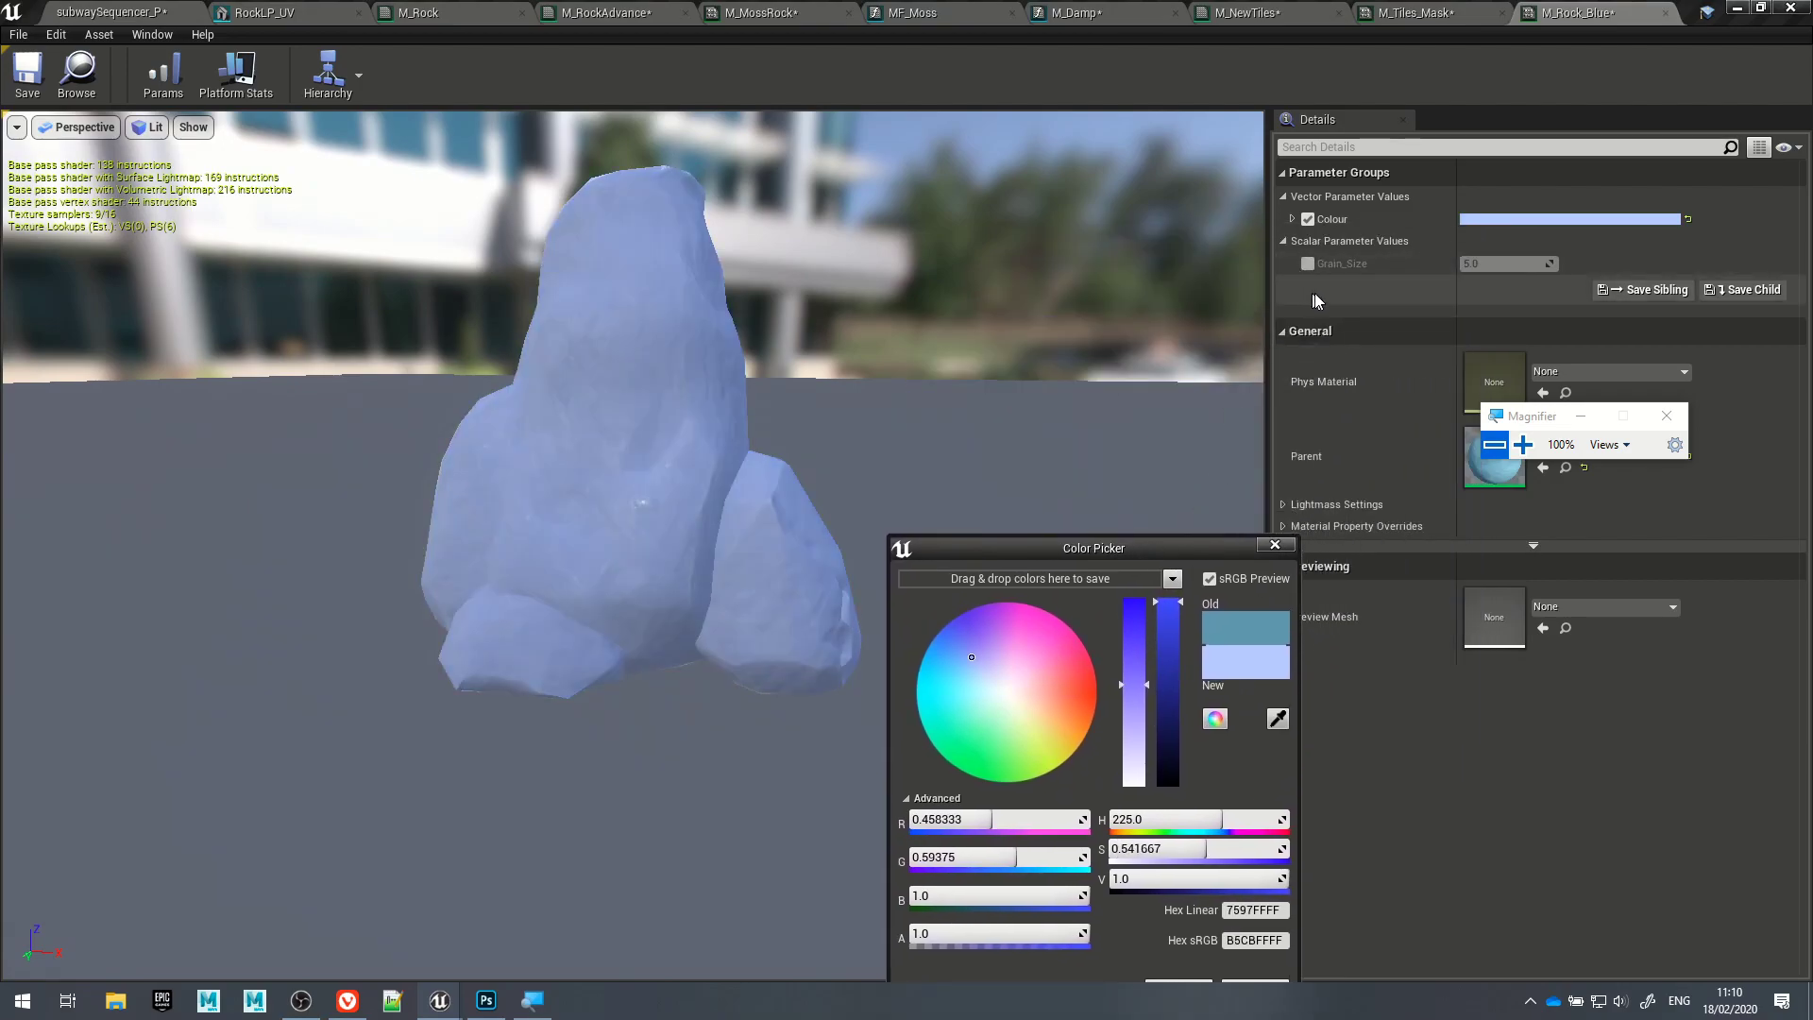
drag(1167, 710, 1157, 752)
drag(909, 461, 1054, 375)
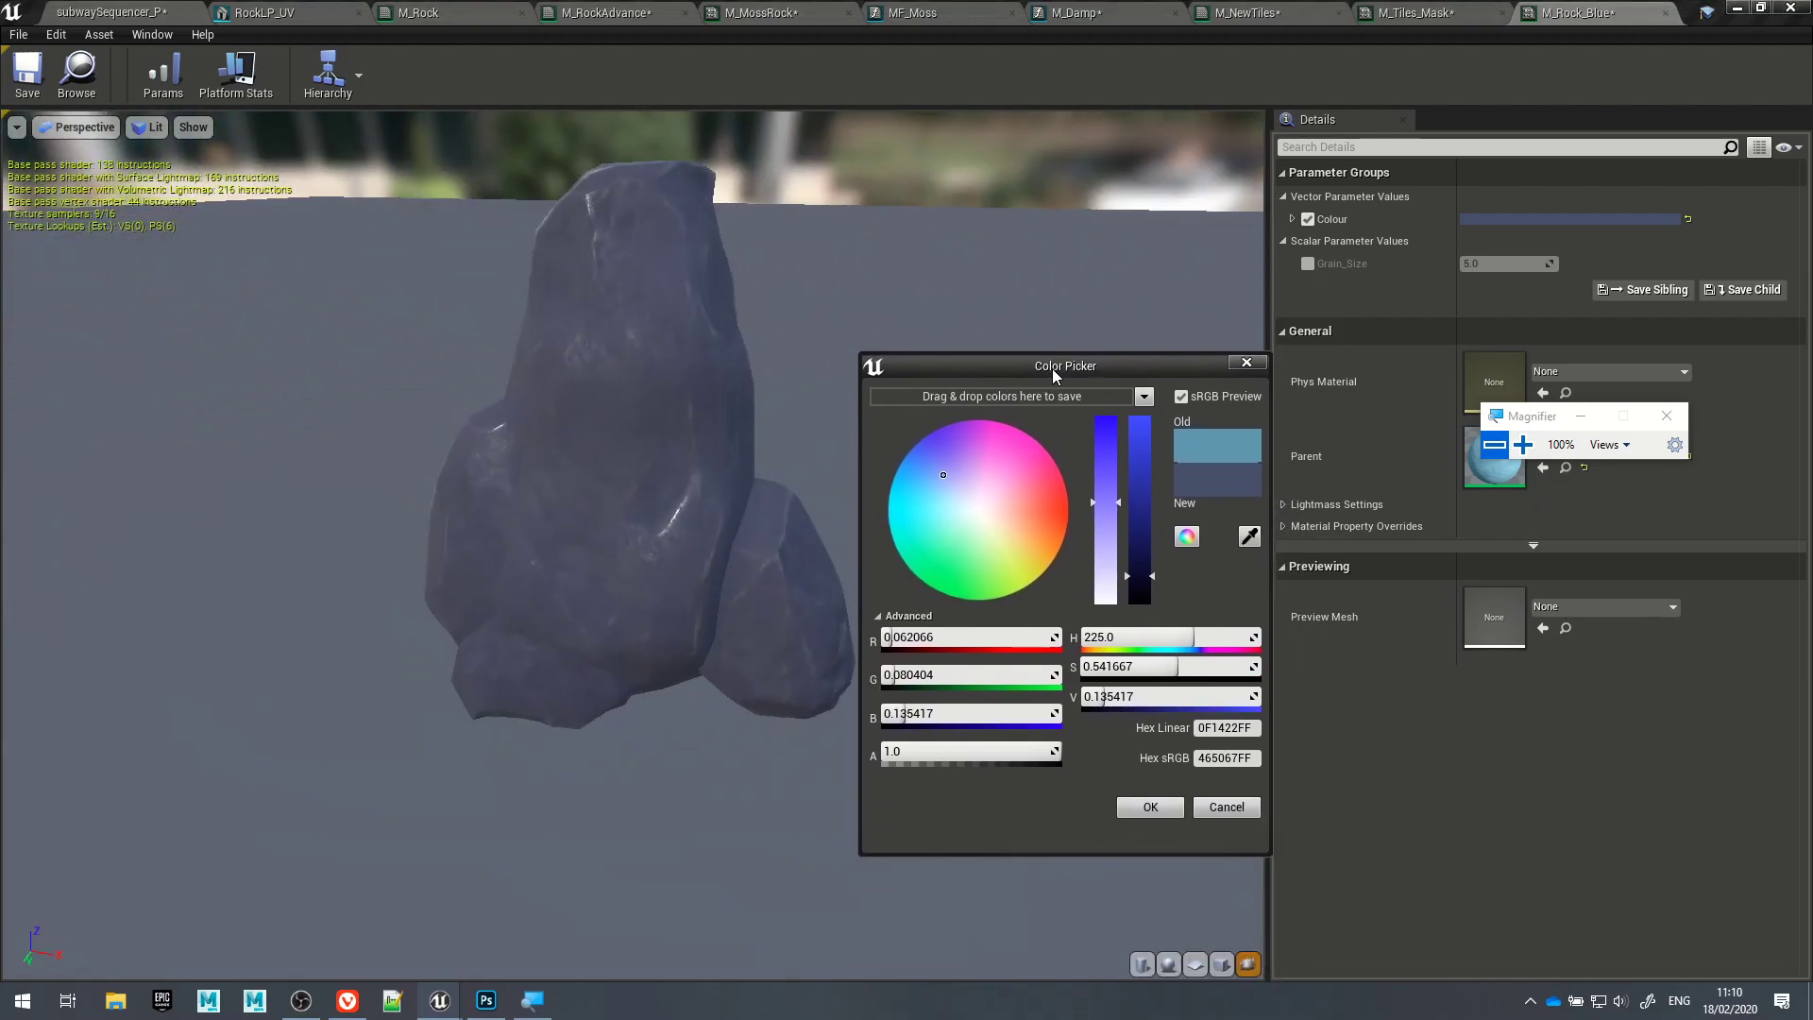
Step: Set the Colour tint to a dark brown, hex sRGB 3D332B, and accept it
mouse_move(987, 526)
mouse_down()
mouse_move(1112, 538)
mouse_move(1108, 556)
mouse_move(1113, 515)
mouse_up()
click(1016, 532)
drag(1147, 578, 1145, 592)
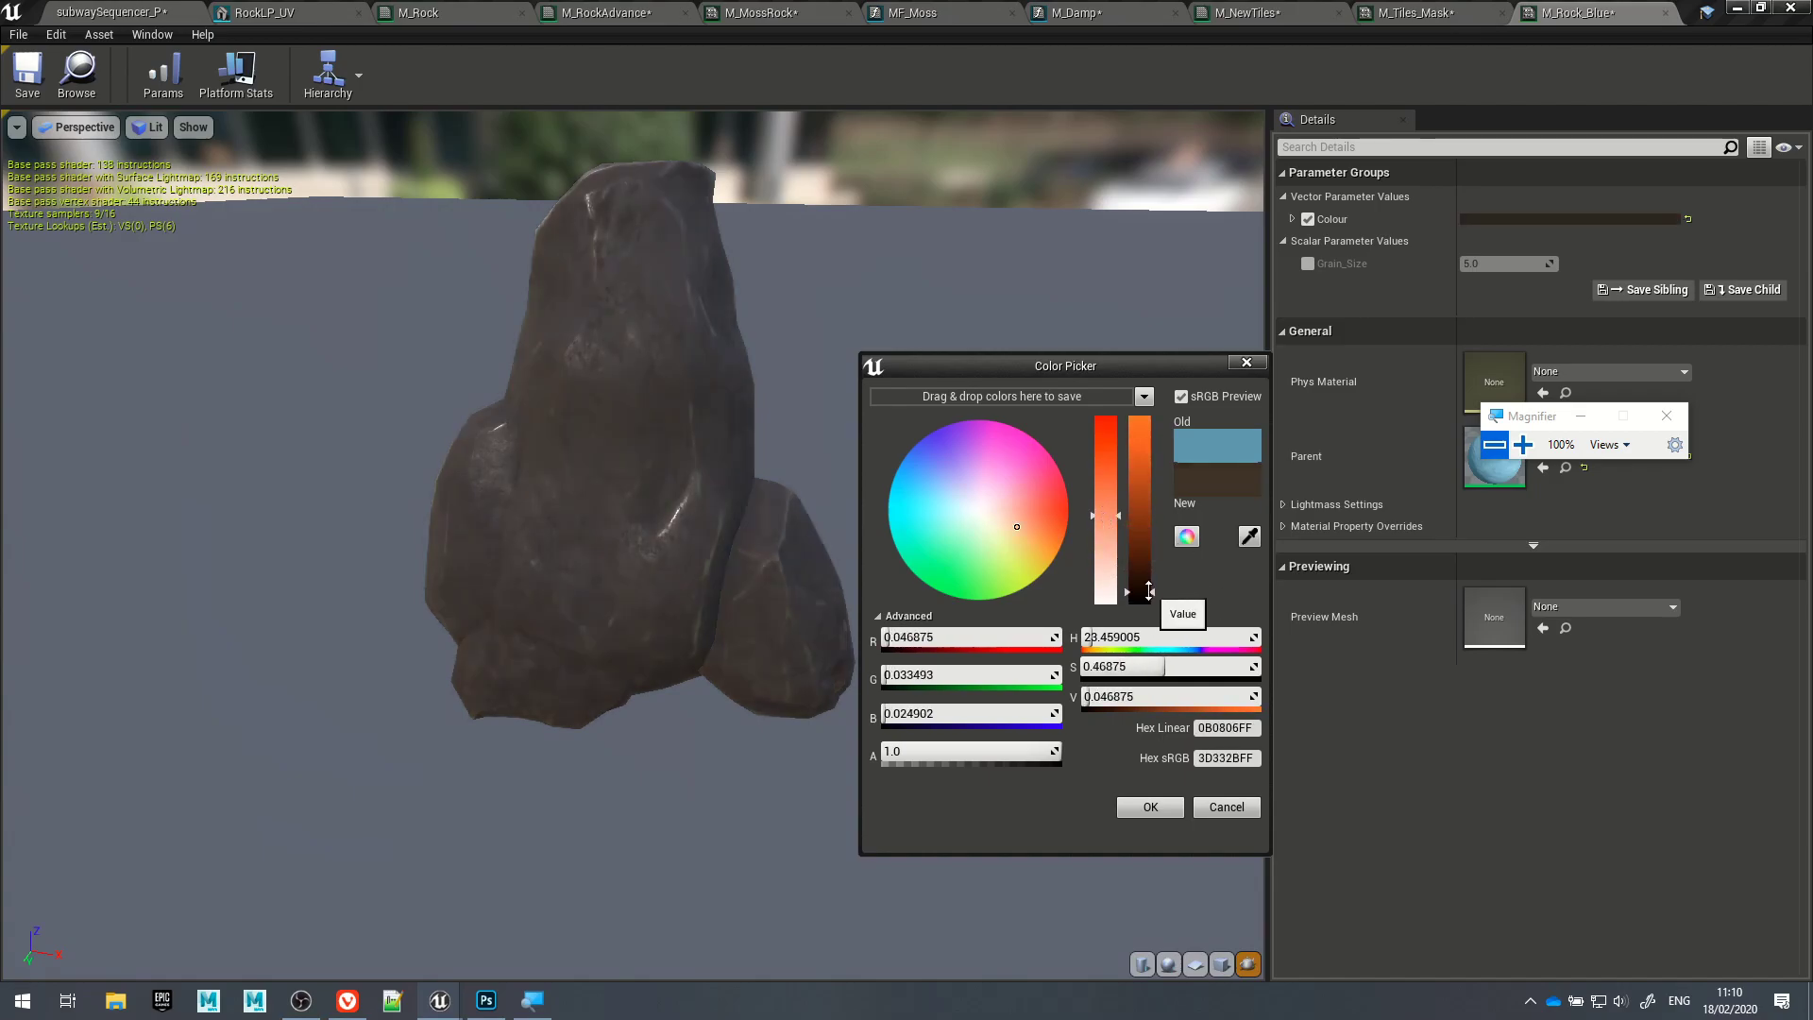
click(1175, 810)
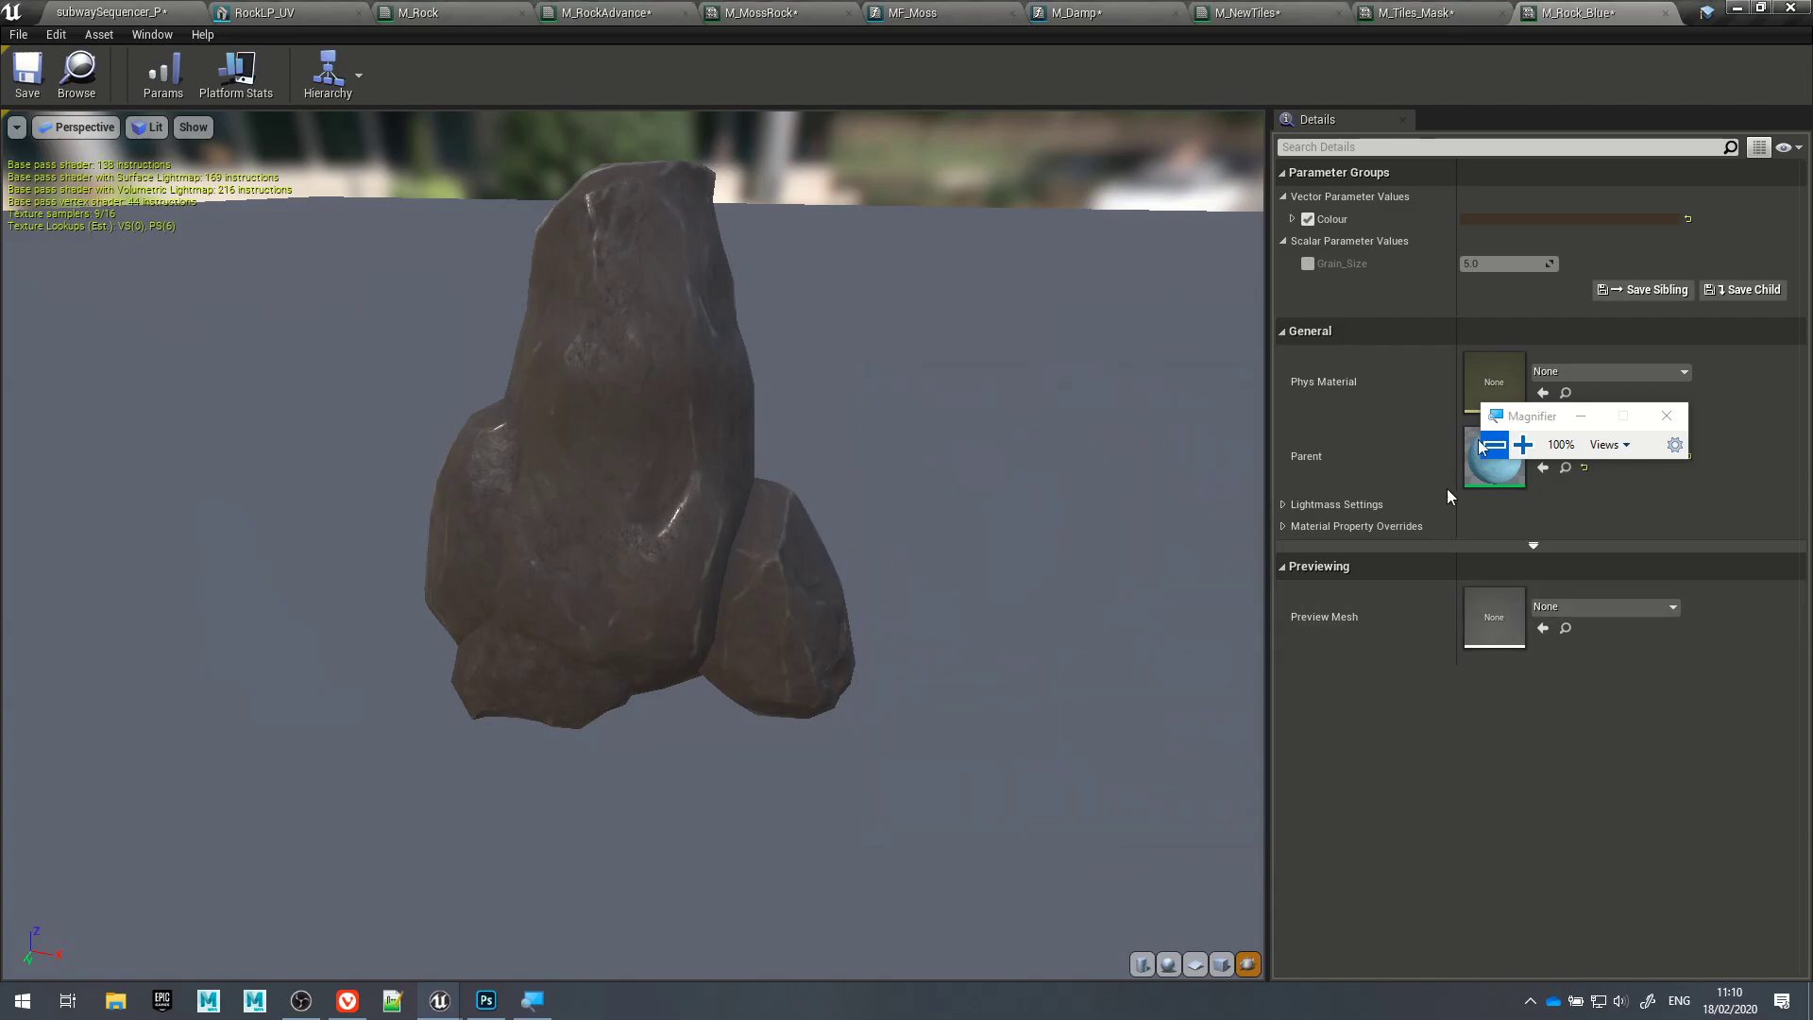
Step: Enable the Grain_Size parameter override and lower it to about 2.09 while viewing the rock surface up close
click(1307, 264)
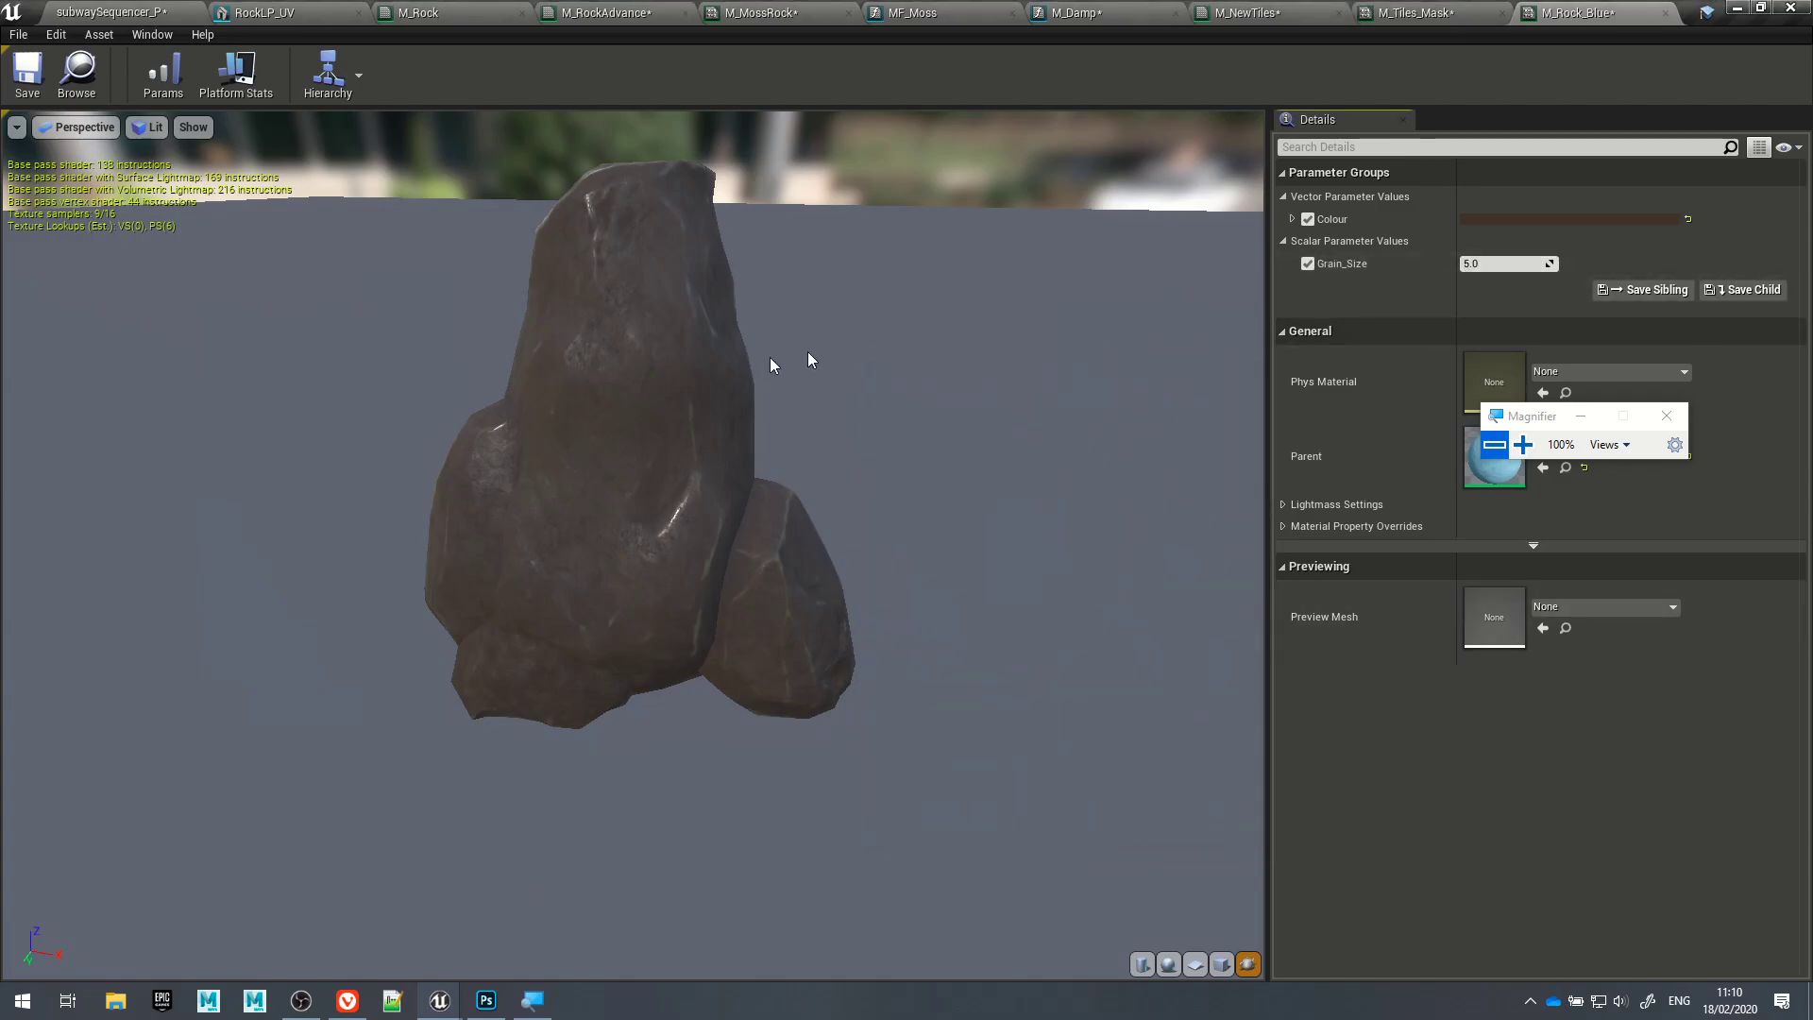
scroll(653, 516, up, 3)
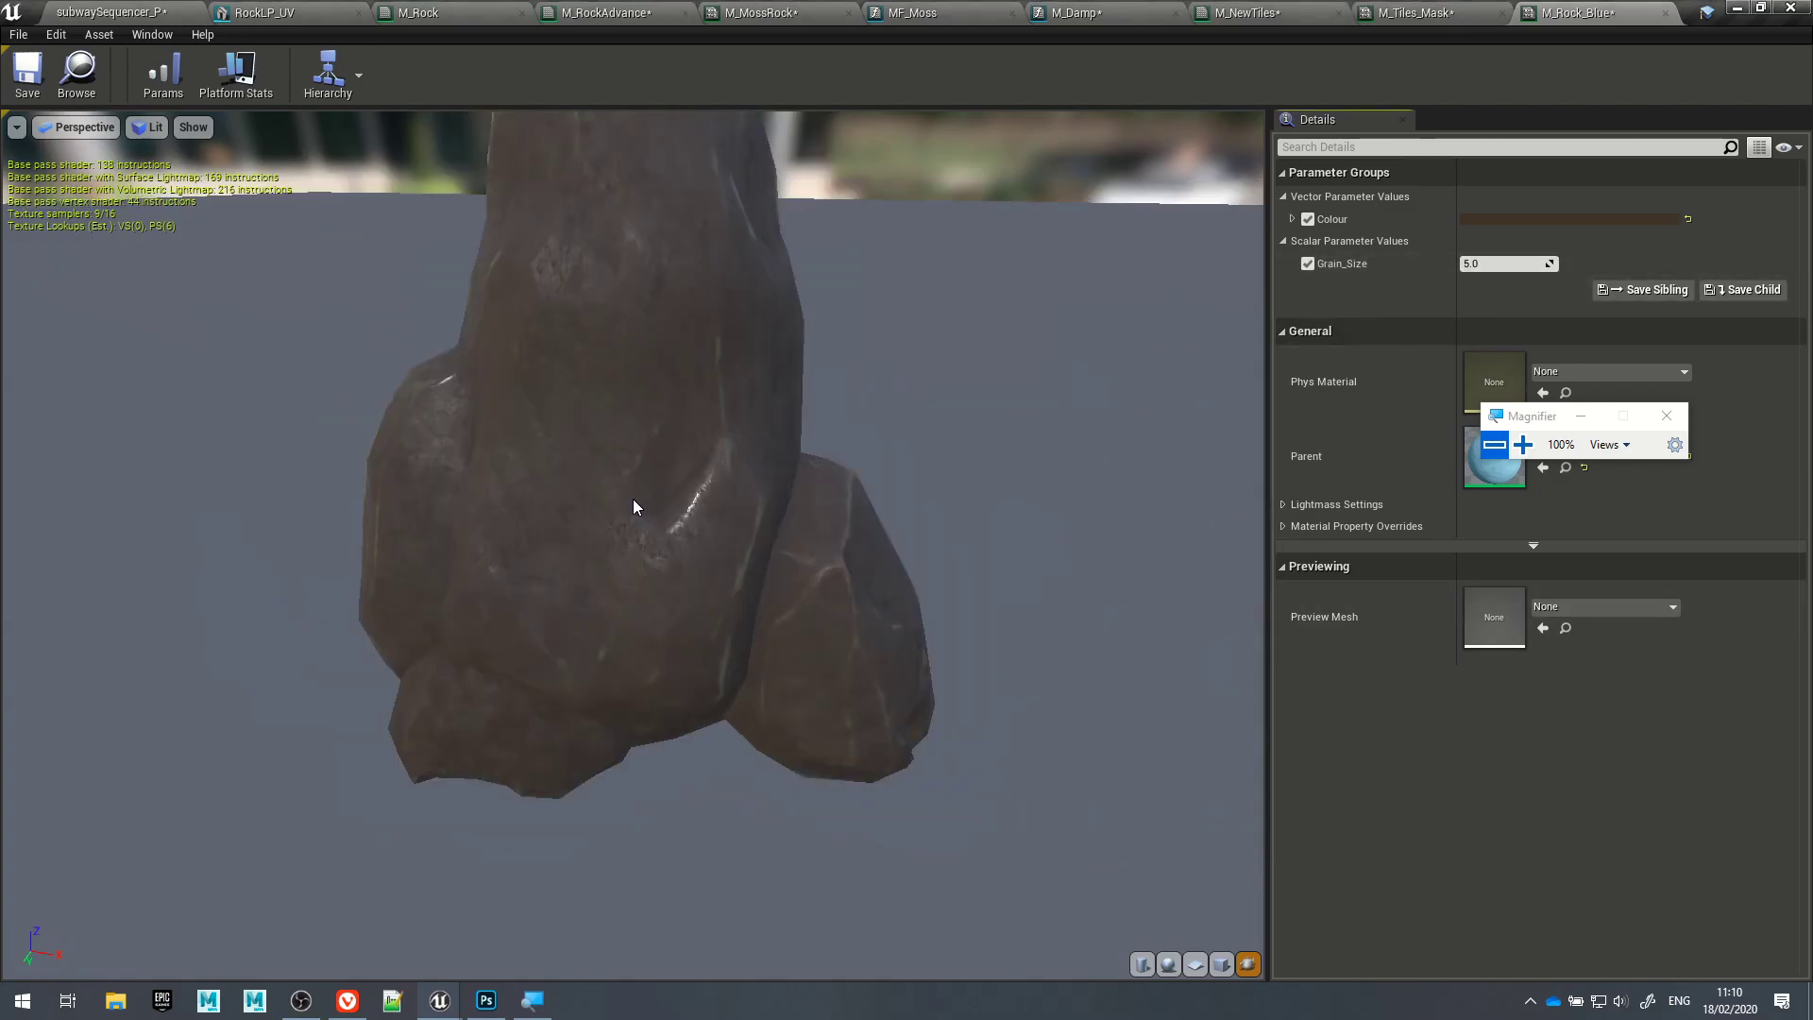
scroll(633, 499, up, 5)
scroll(633, 519, up, 1)
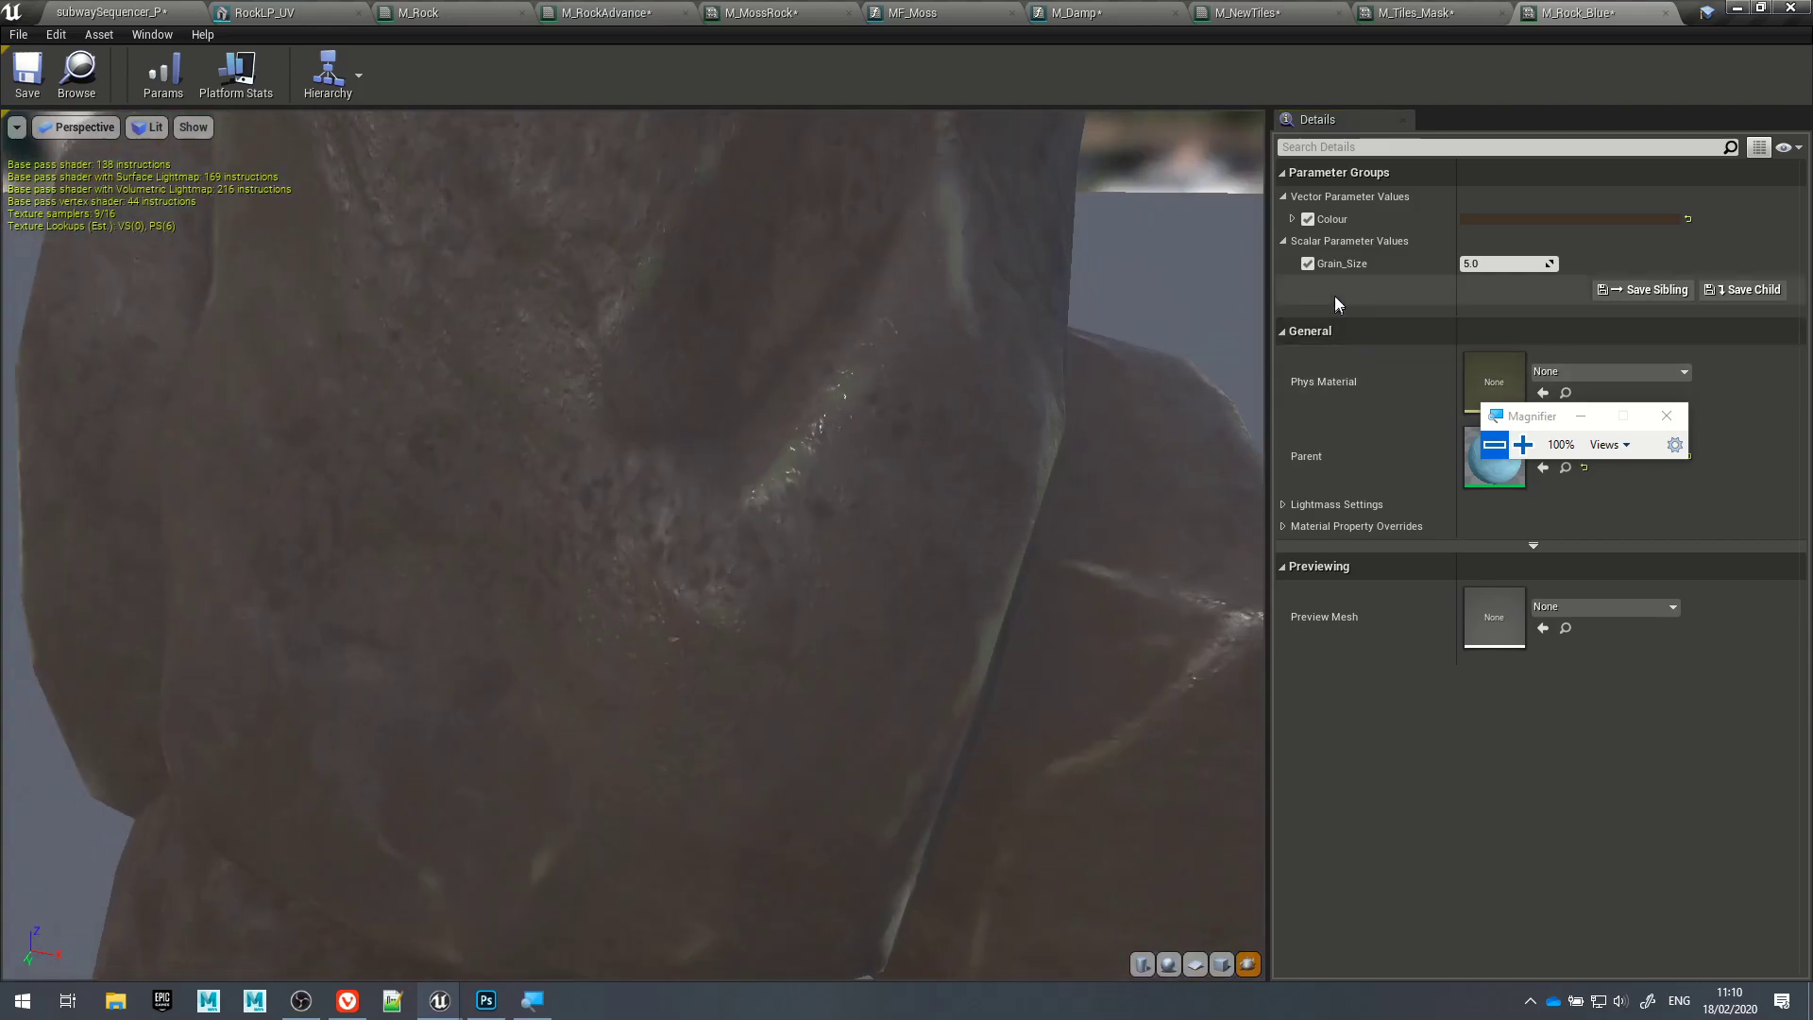
drag(1506, 263, 1400, 264)
Step: Spread the Grain_Size and TexCoord nodes away from Multiply in M_Rock, and select the T_Ground_Gravel_N Texture Sample they tile
click(461, 13)
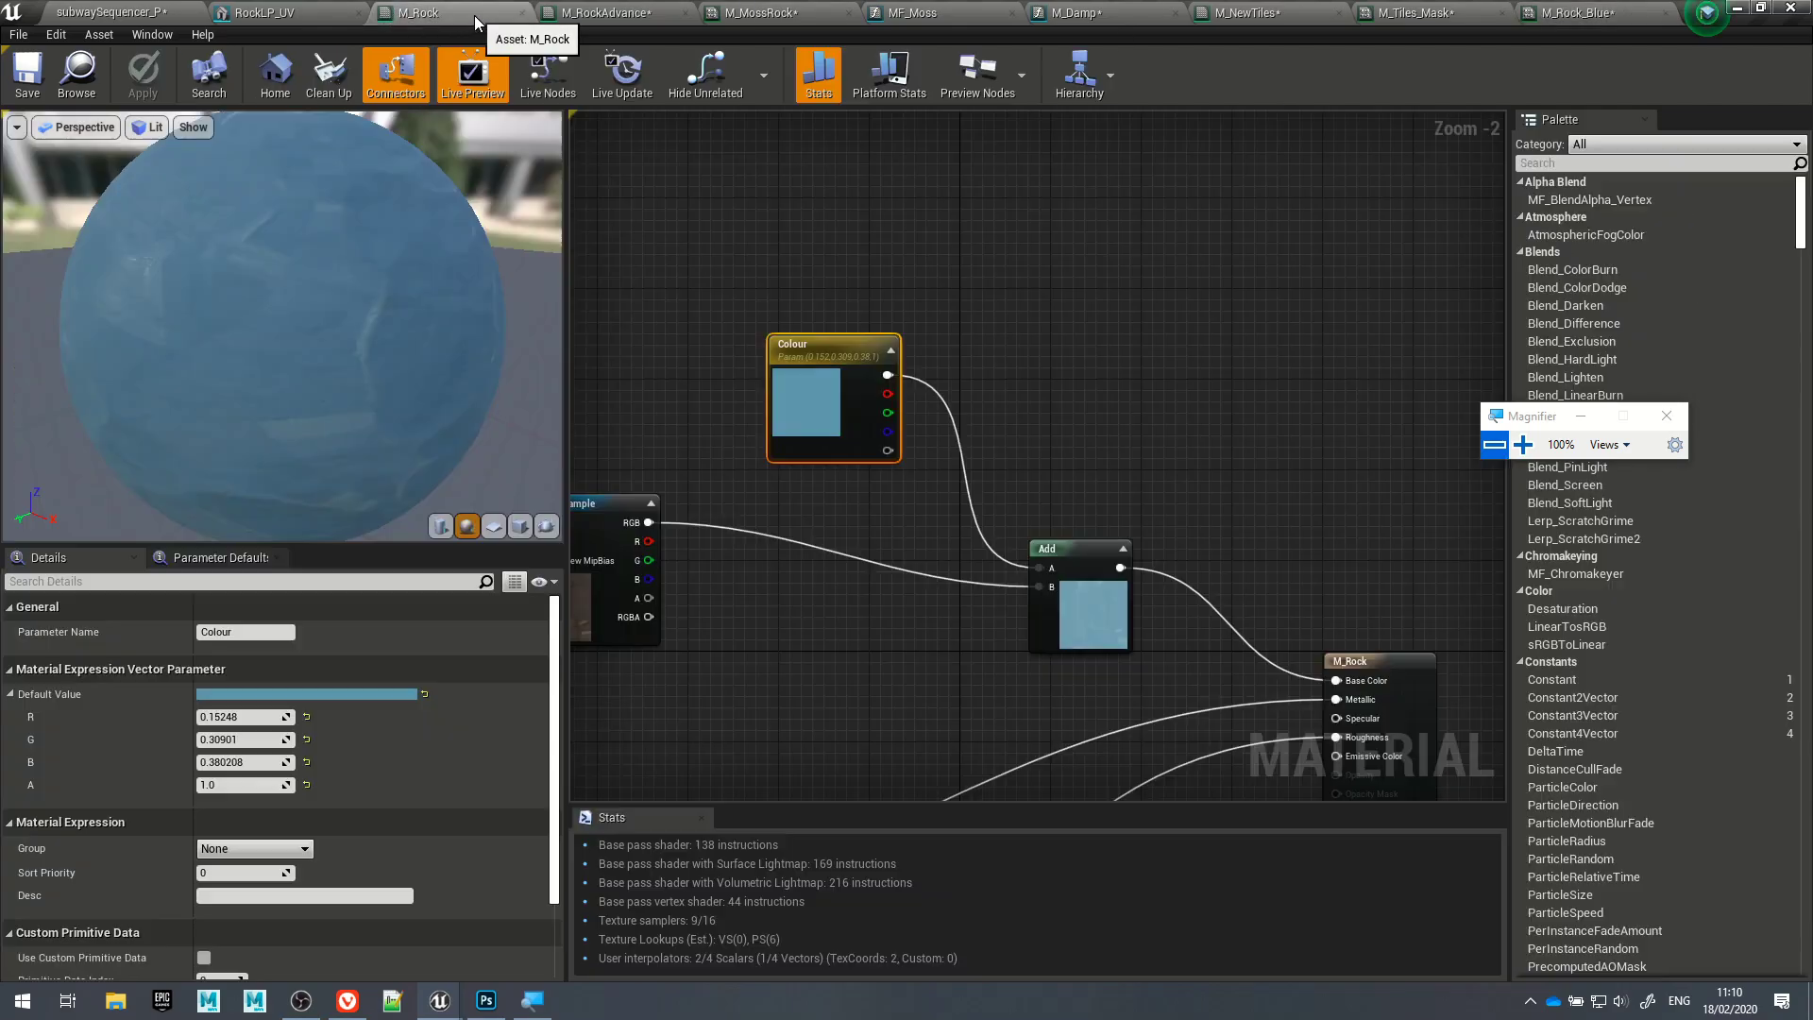
right_drag(723, 581, 1111, 112)
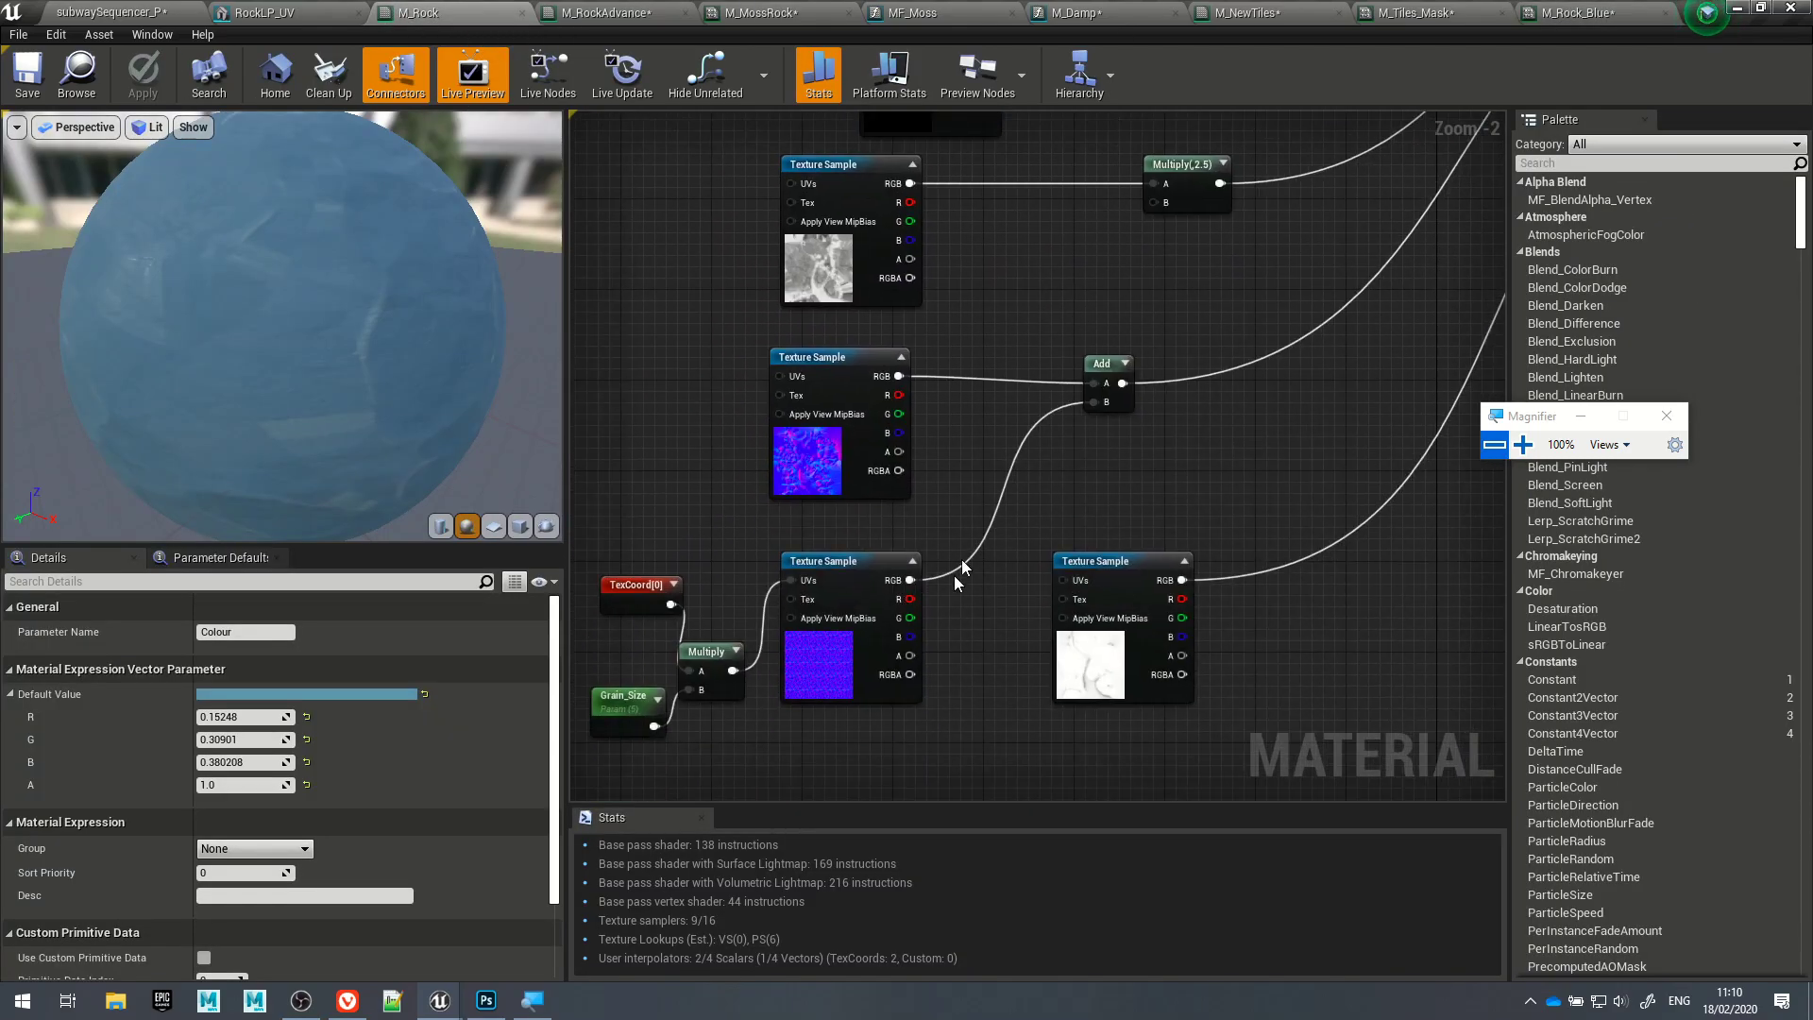
right_drag(958, 567, 1188, 352)
scroll(802, 467, up, 2)
drag(840, 469, 804, 456)
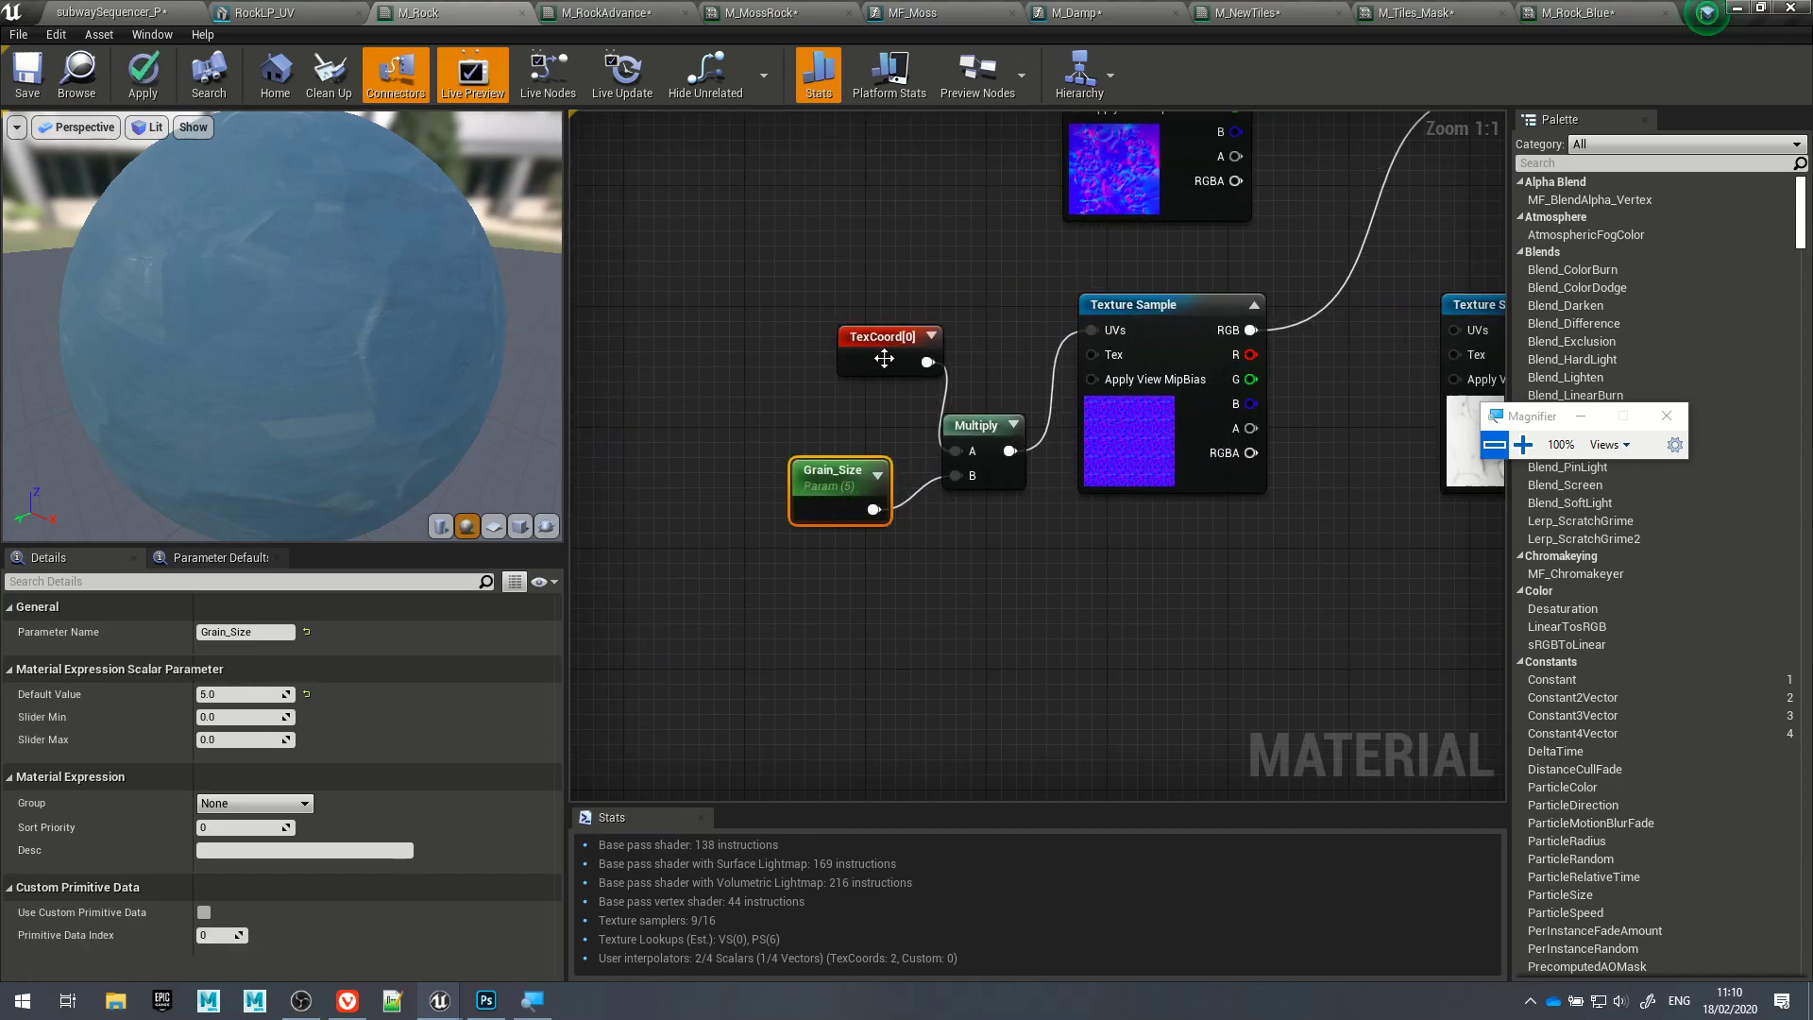
drag(885, 358, 779, 341)
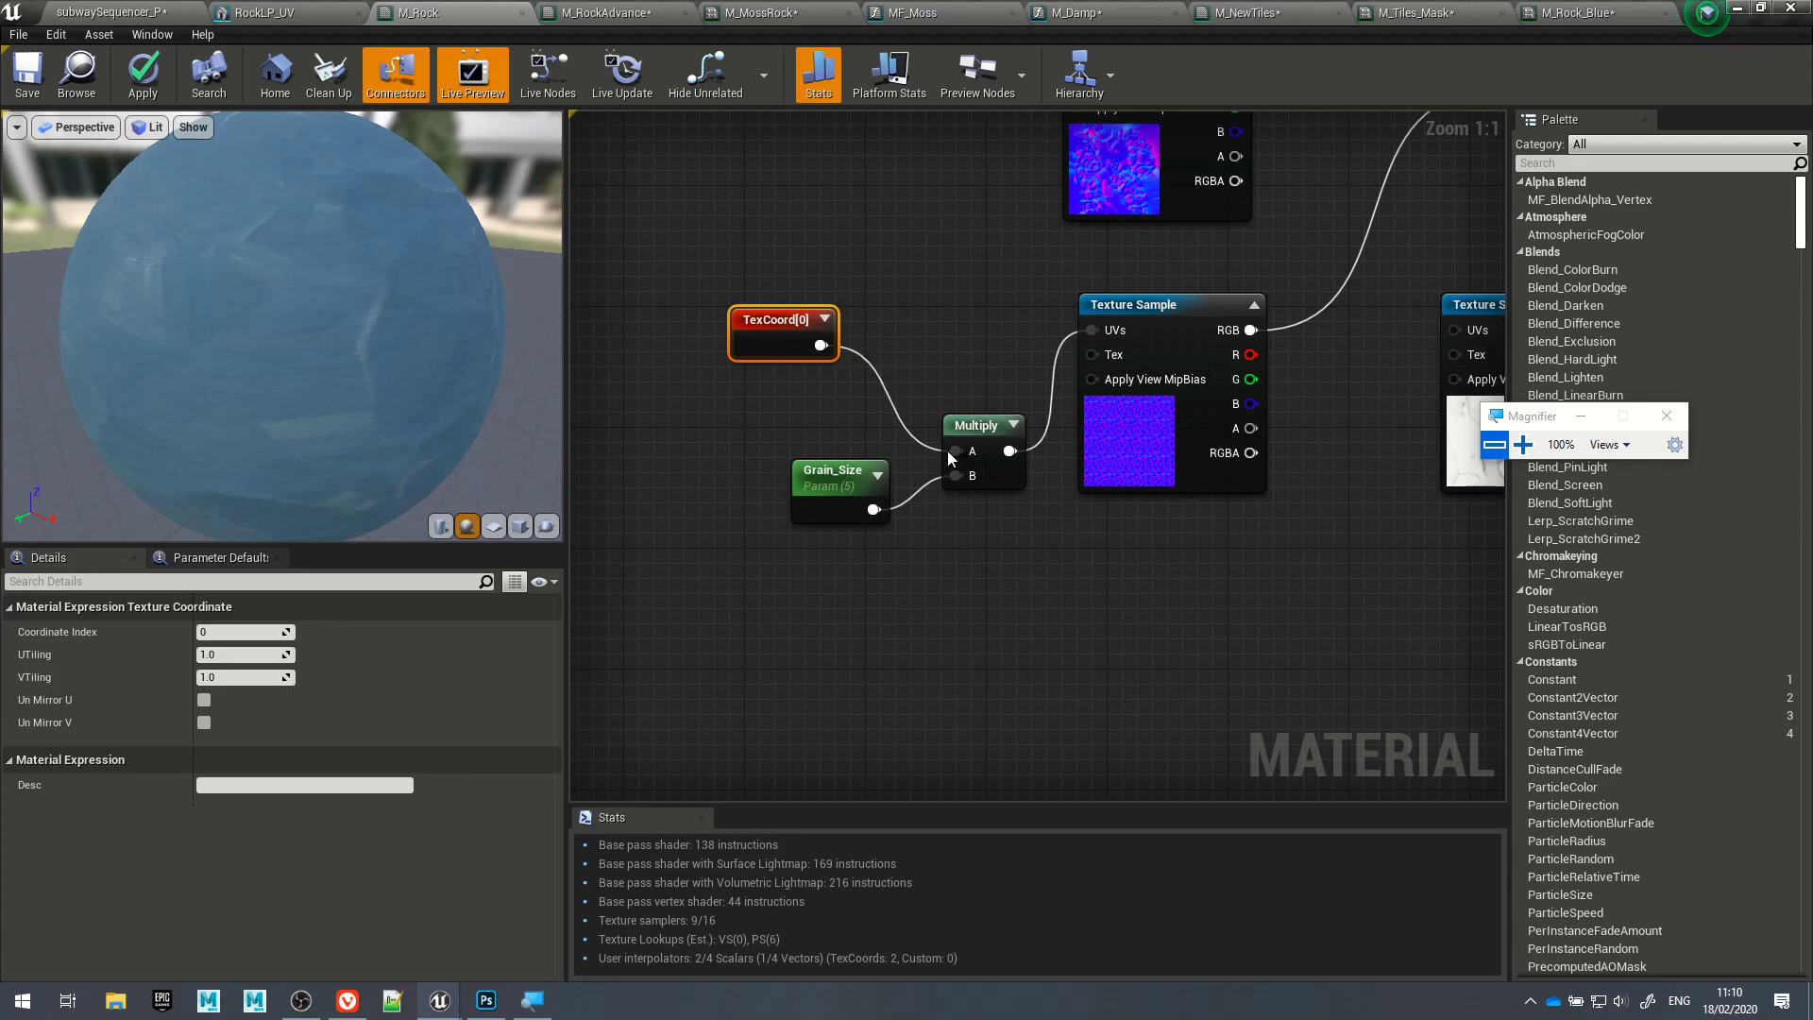
click(1184, 480)
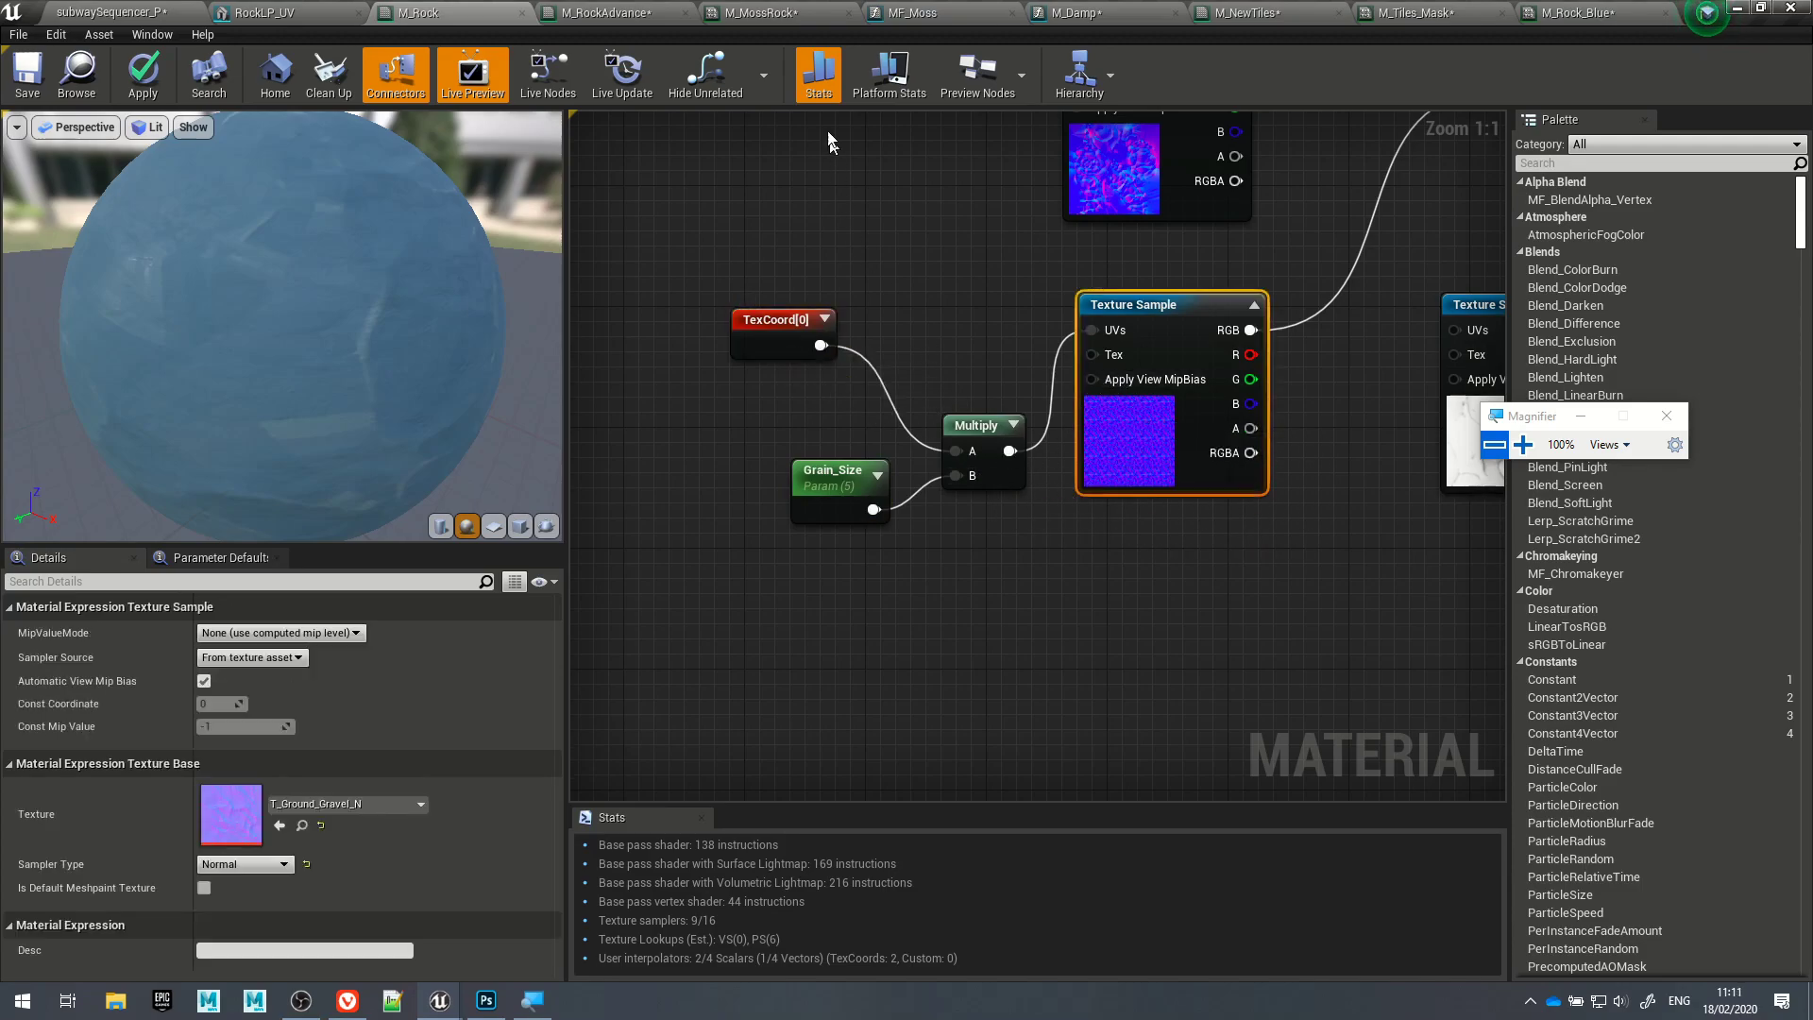
Step: Return to M_Rock_Blue and set its Colour parameter to pure white, hex FFFFFFFF
click(1589, 20)
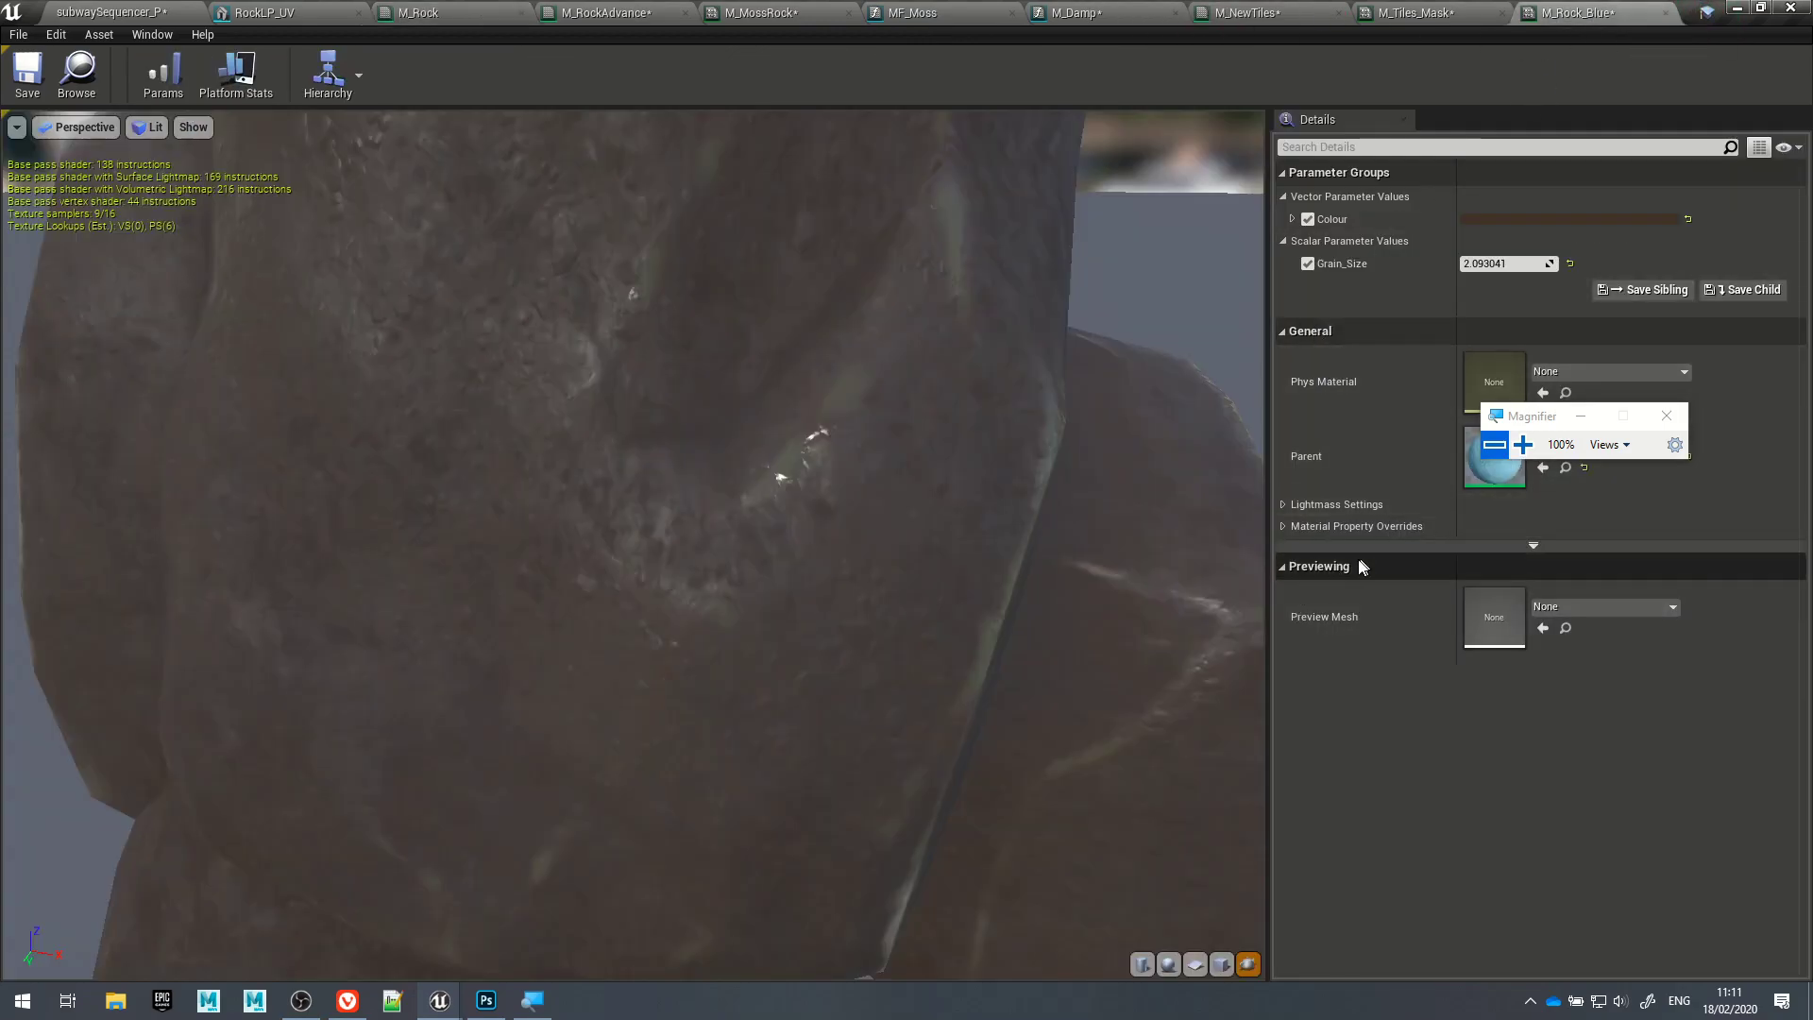
click(1503, 221)
drag(1339, 394, 1374, 295)
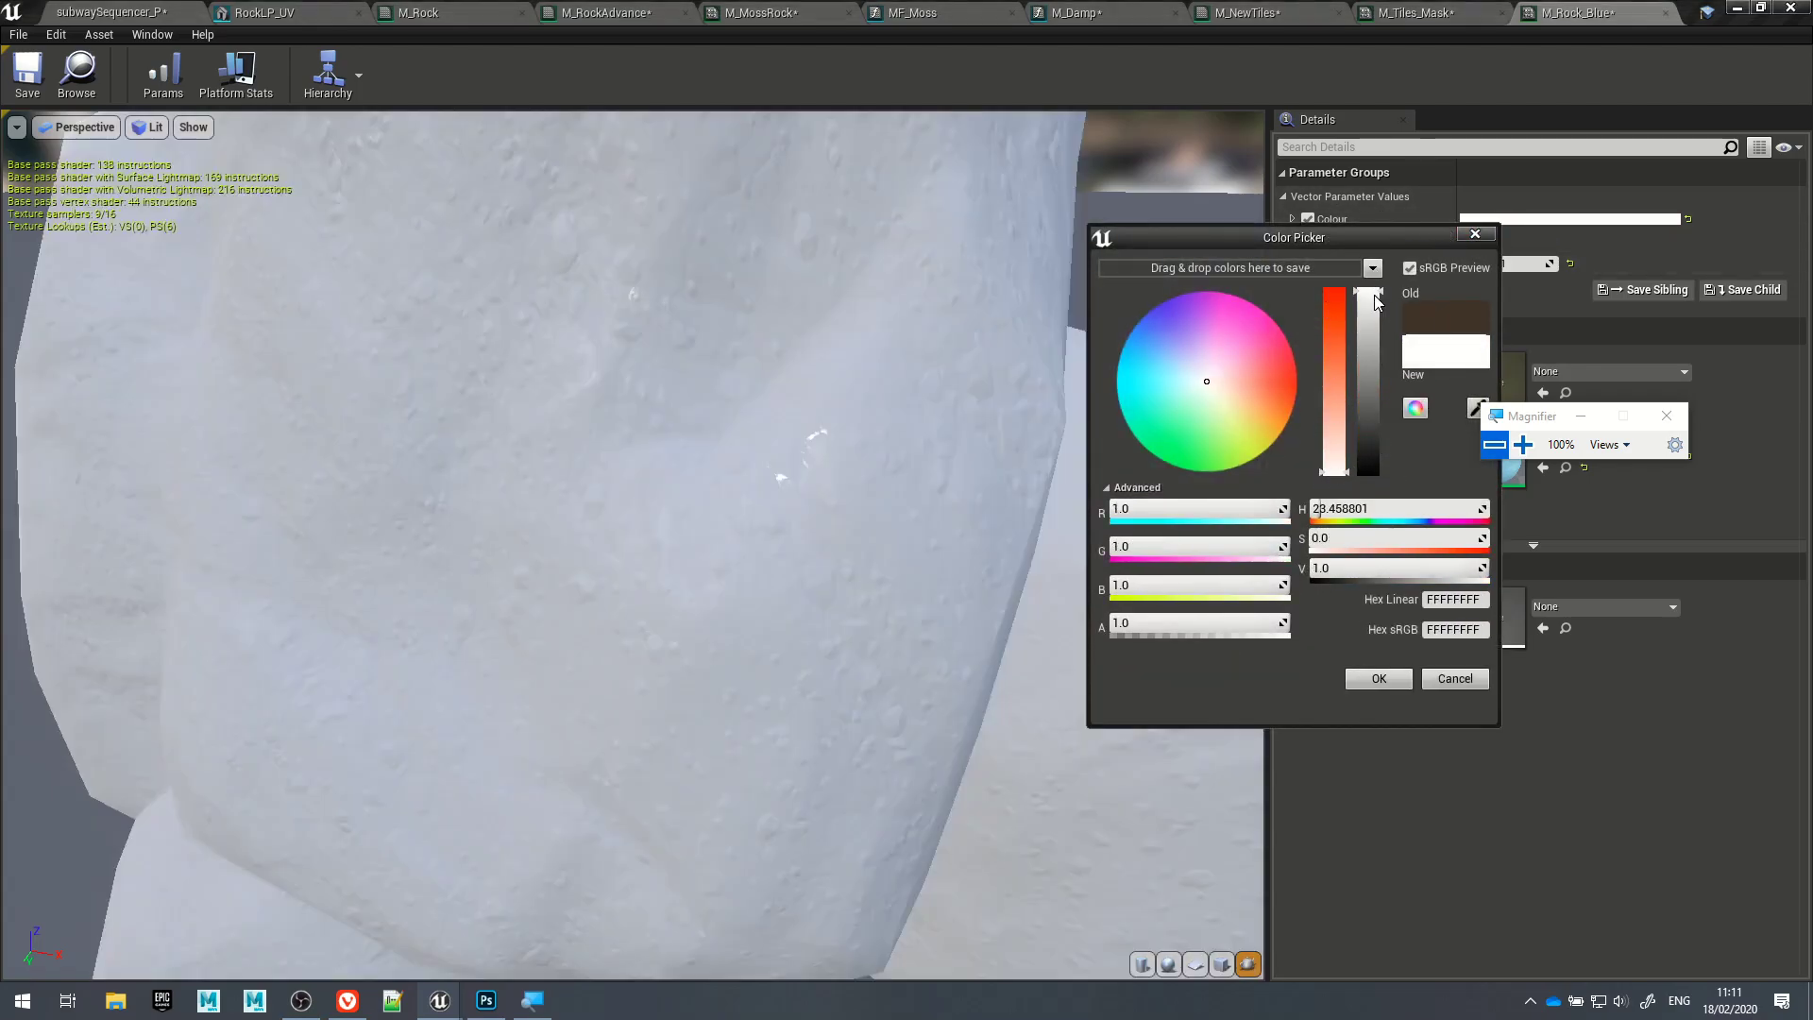
click(1378, 679)
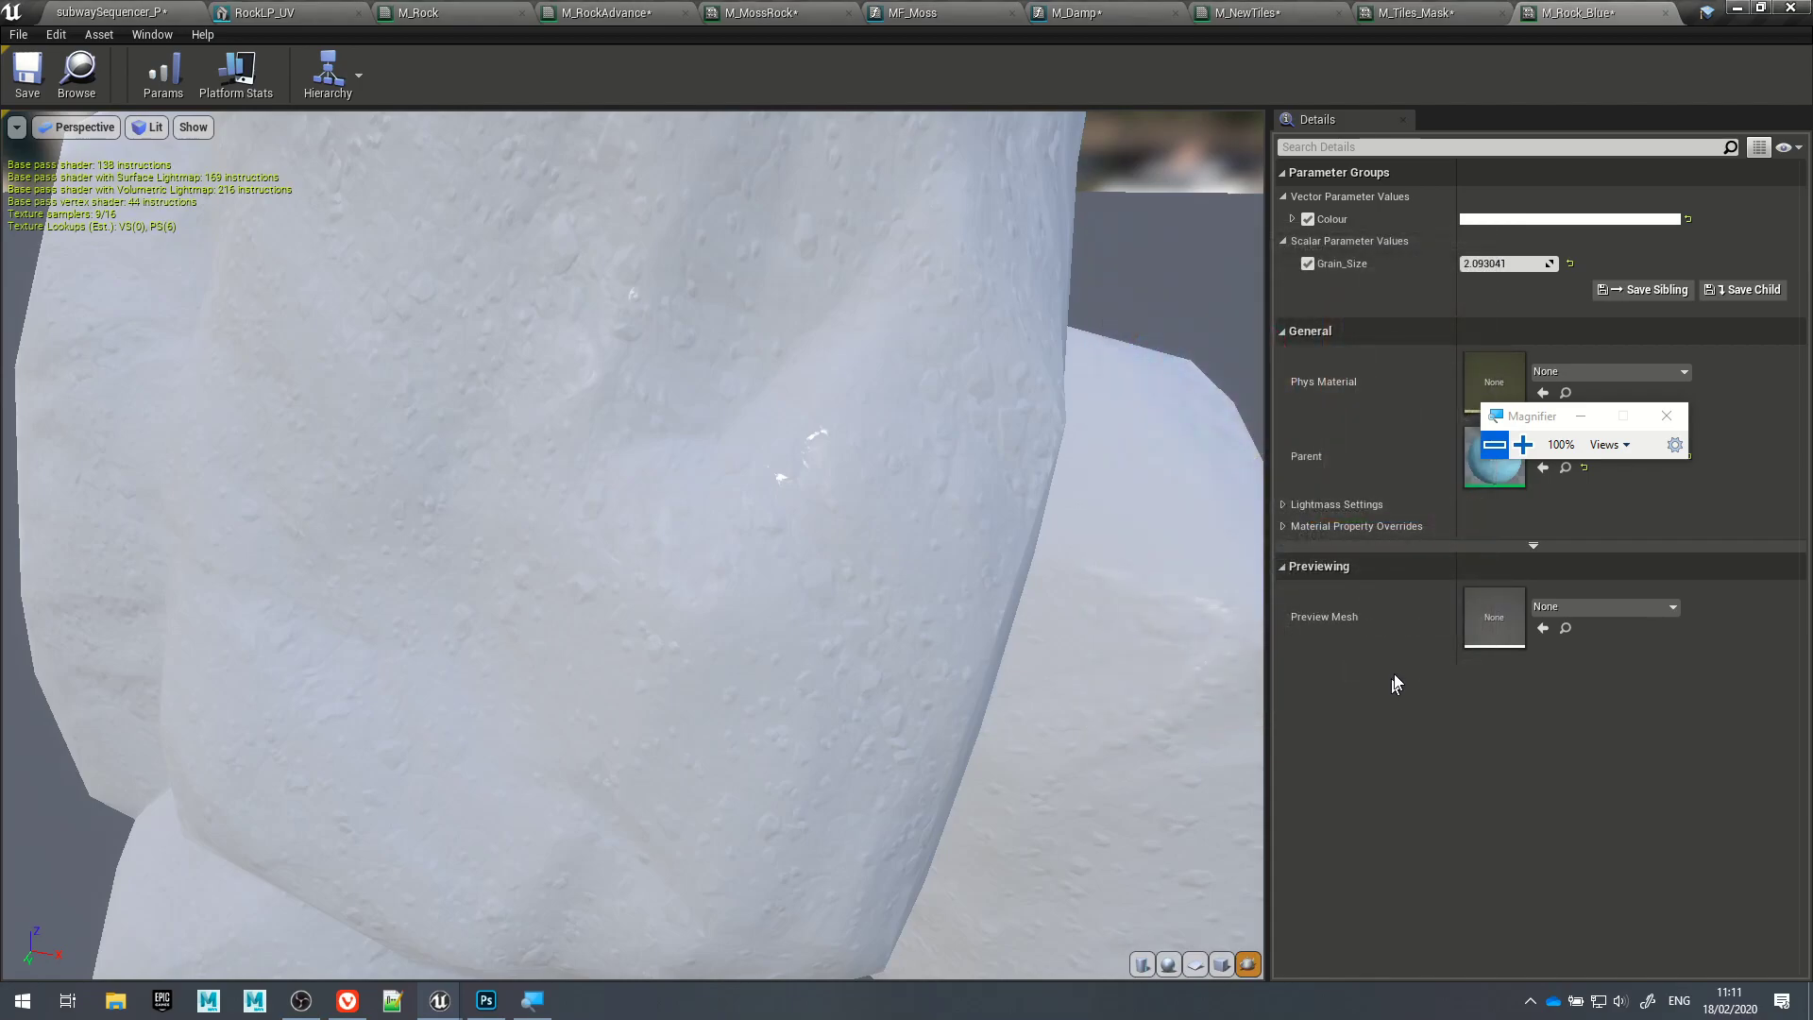
Step: Try a Grain_Size of 10.0, and reset both Grain_Size and Colour to their default values
mouse_move(1506, 263)
mouse_down()
mouse_move(1596, 263)
mouse_move(1578, 263)
mouse_up()
text(5.0)
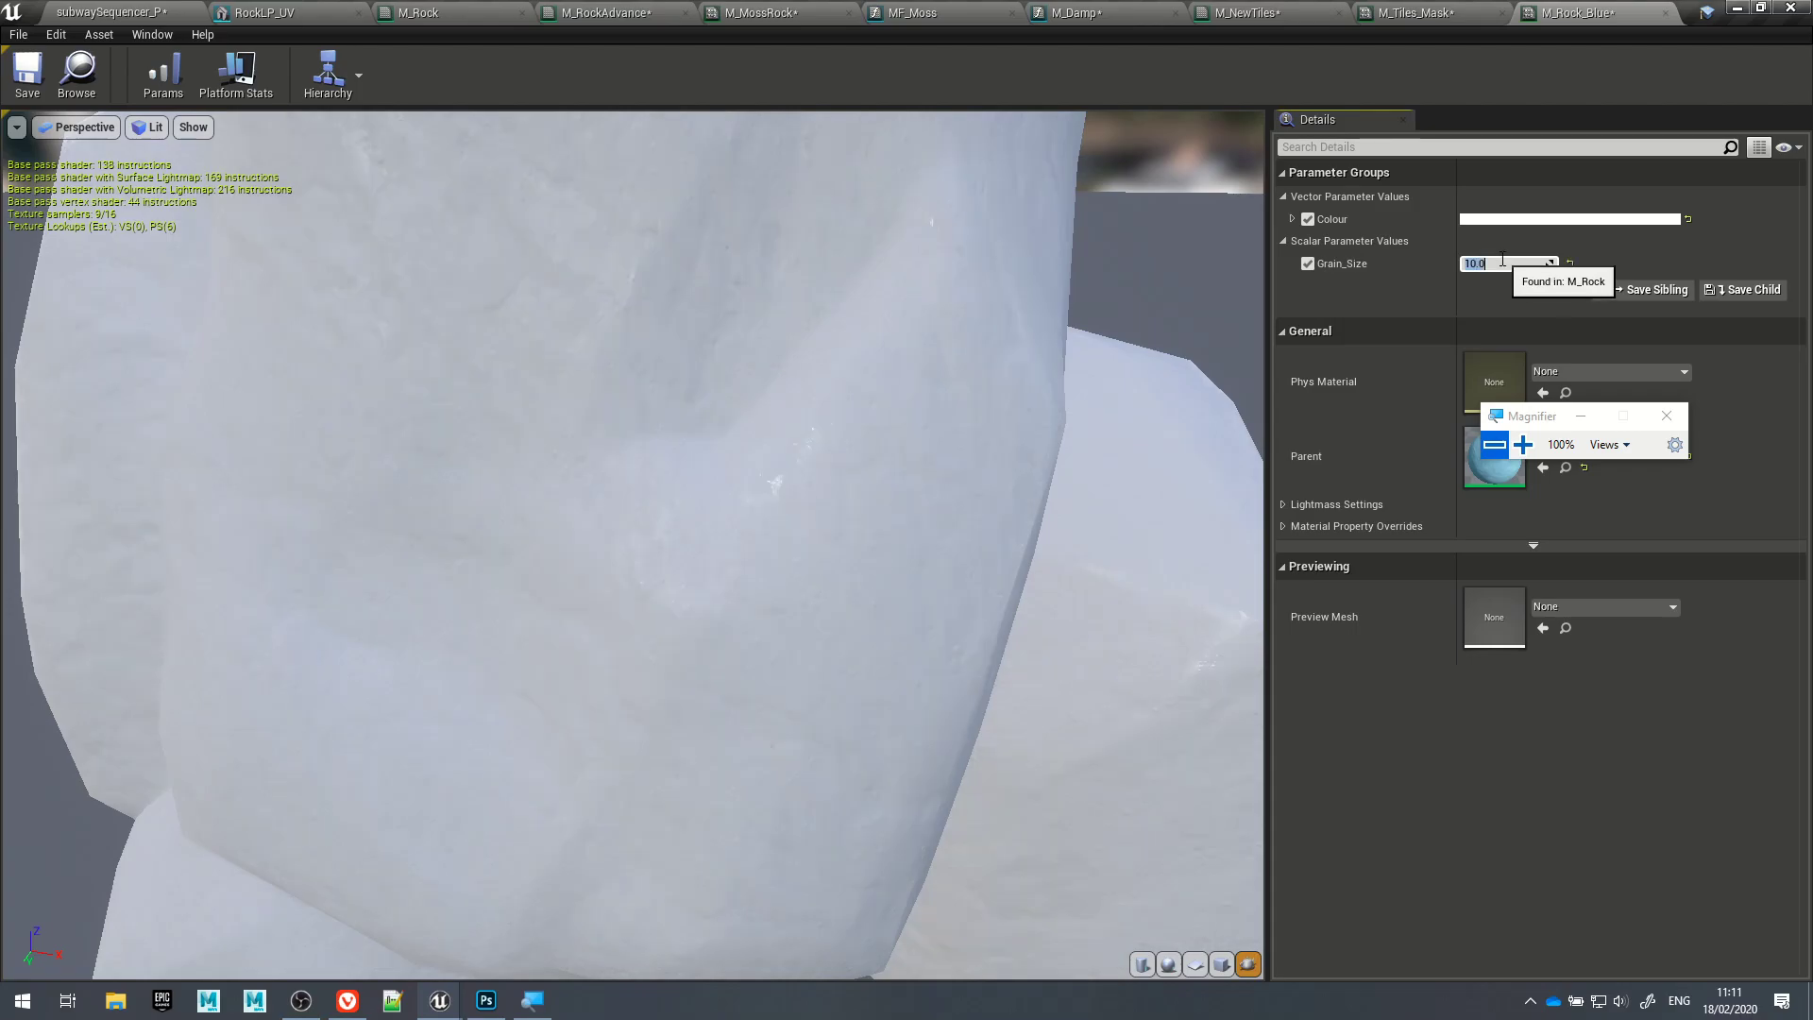
click(1571, 264)
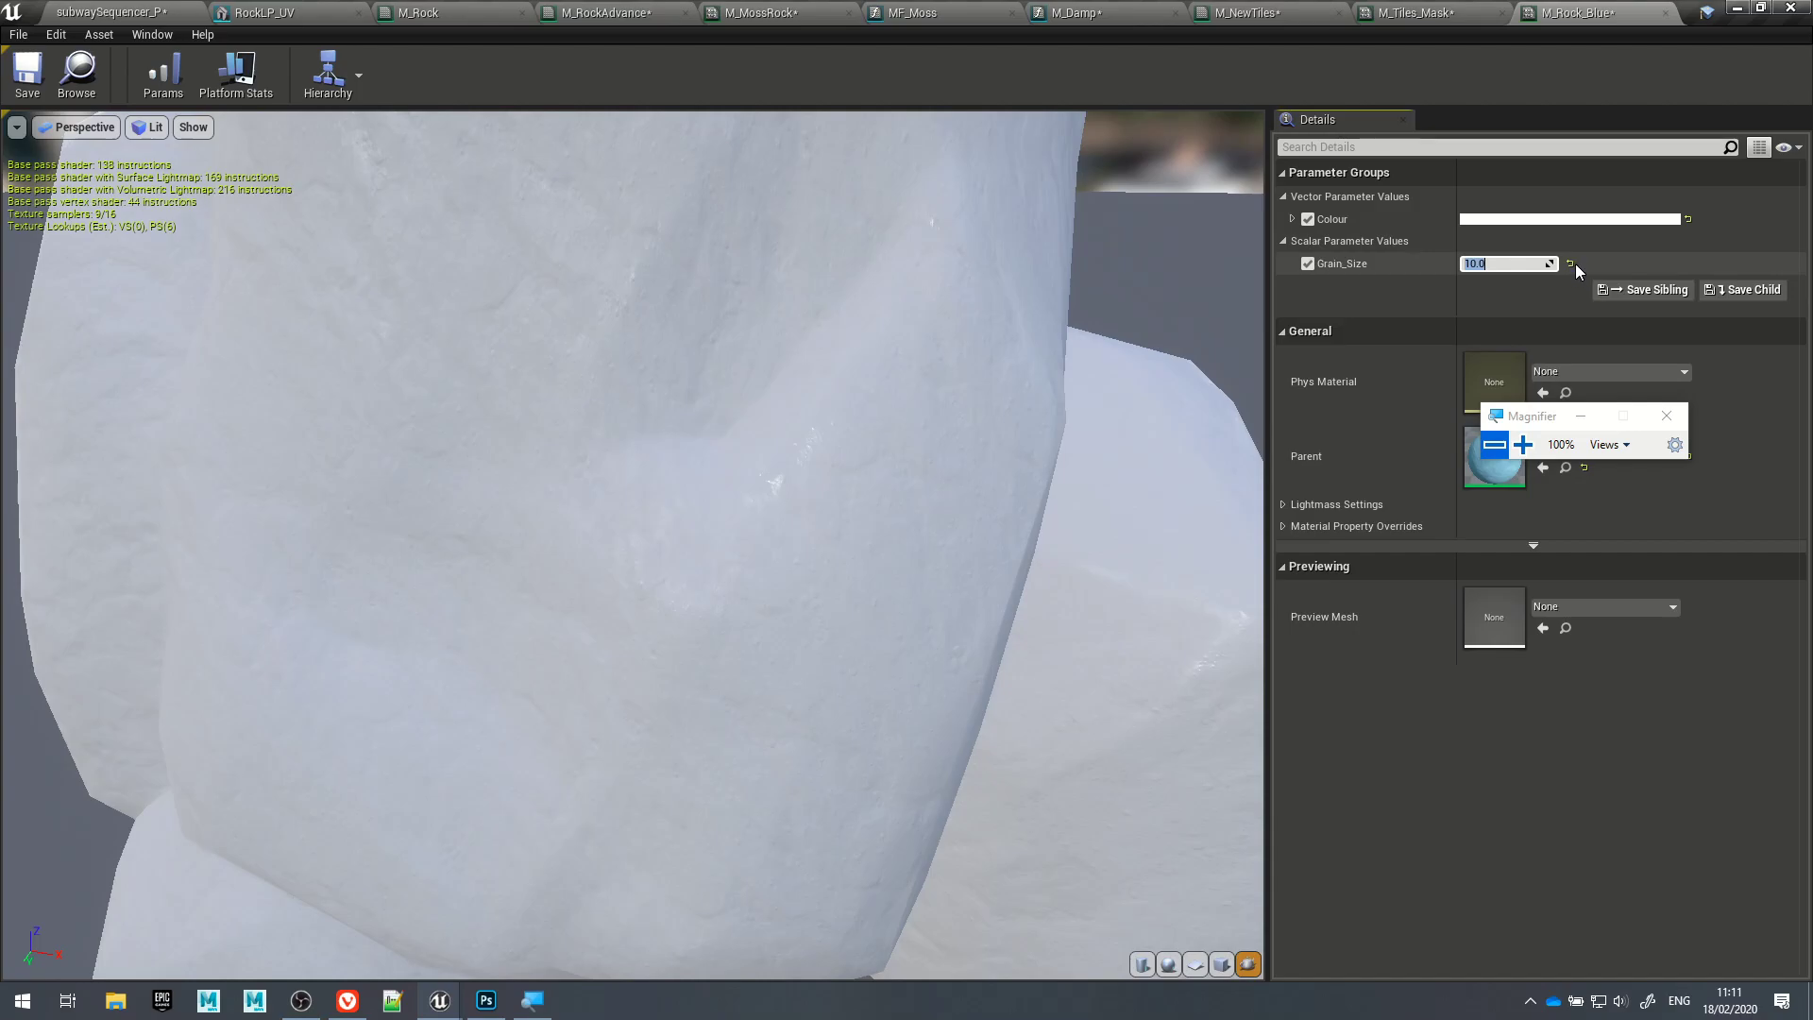
click(1687, 220)
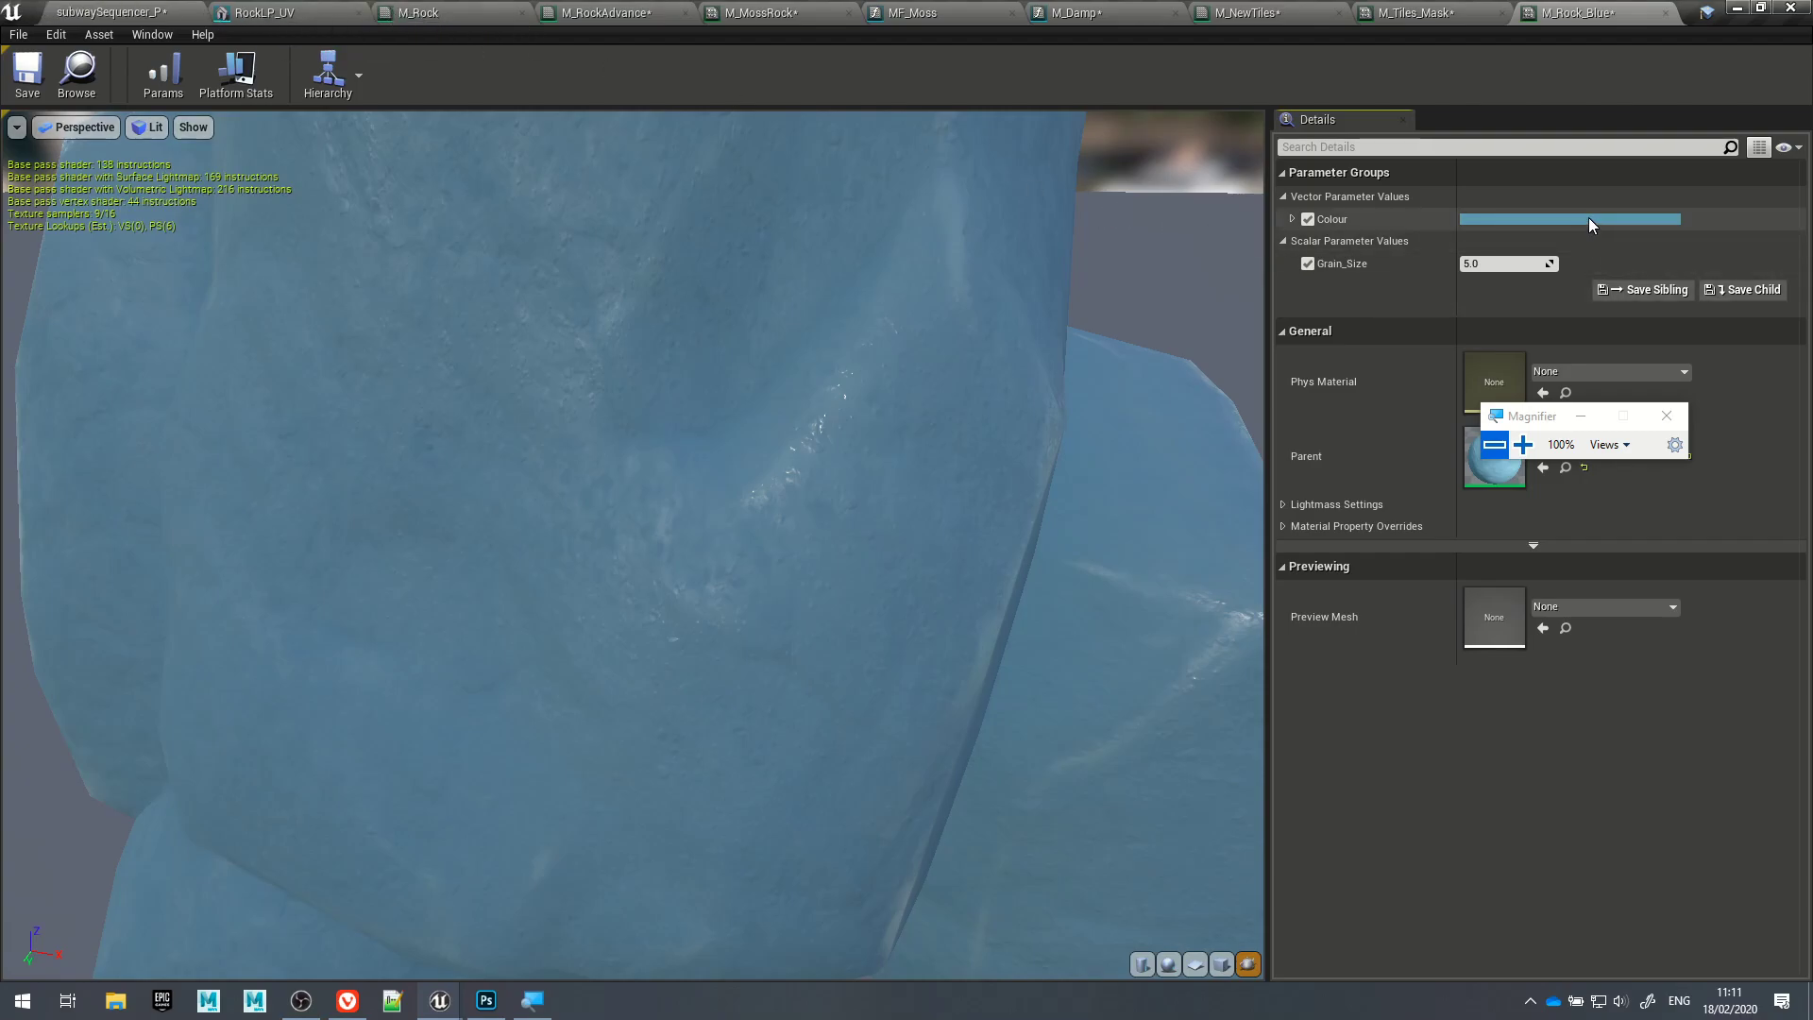
Step: In M_Rock, reset the Colour parameter's default value and apply the change to the material
click(442, 15)
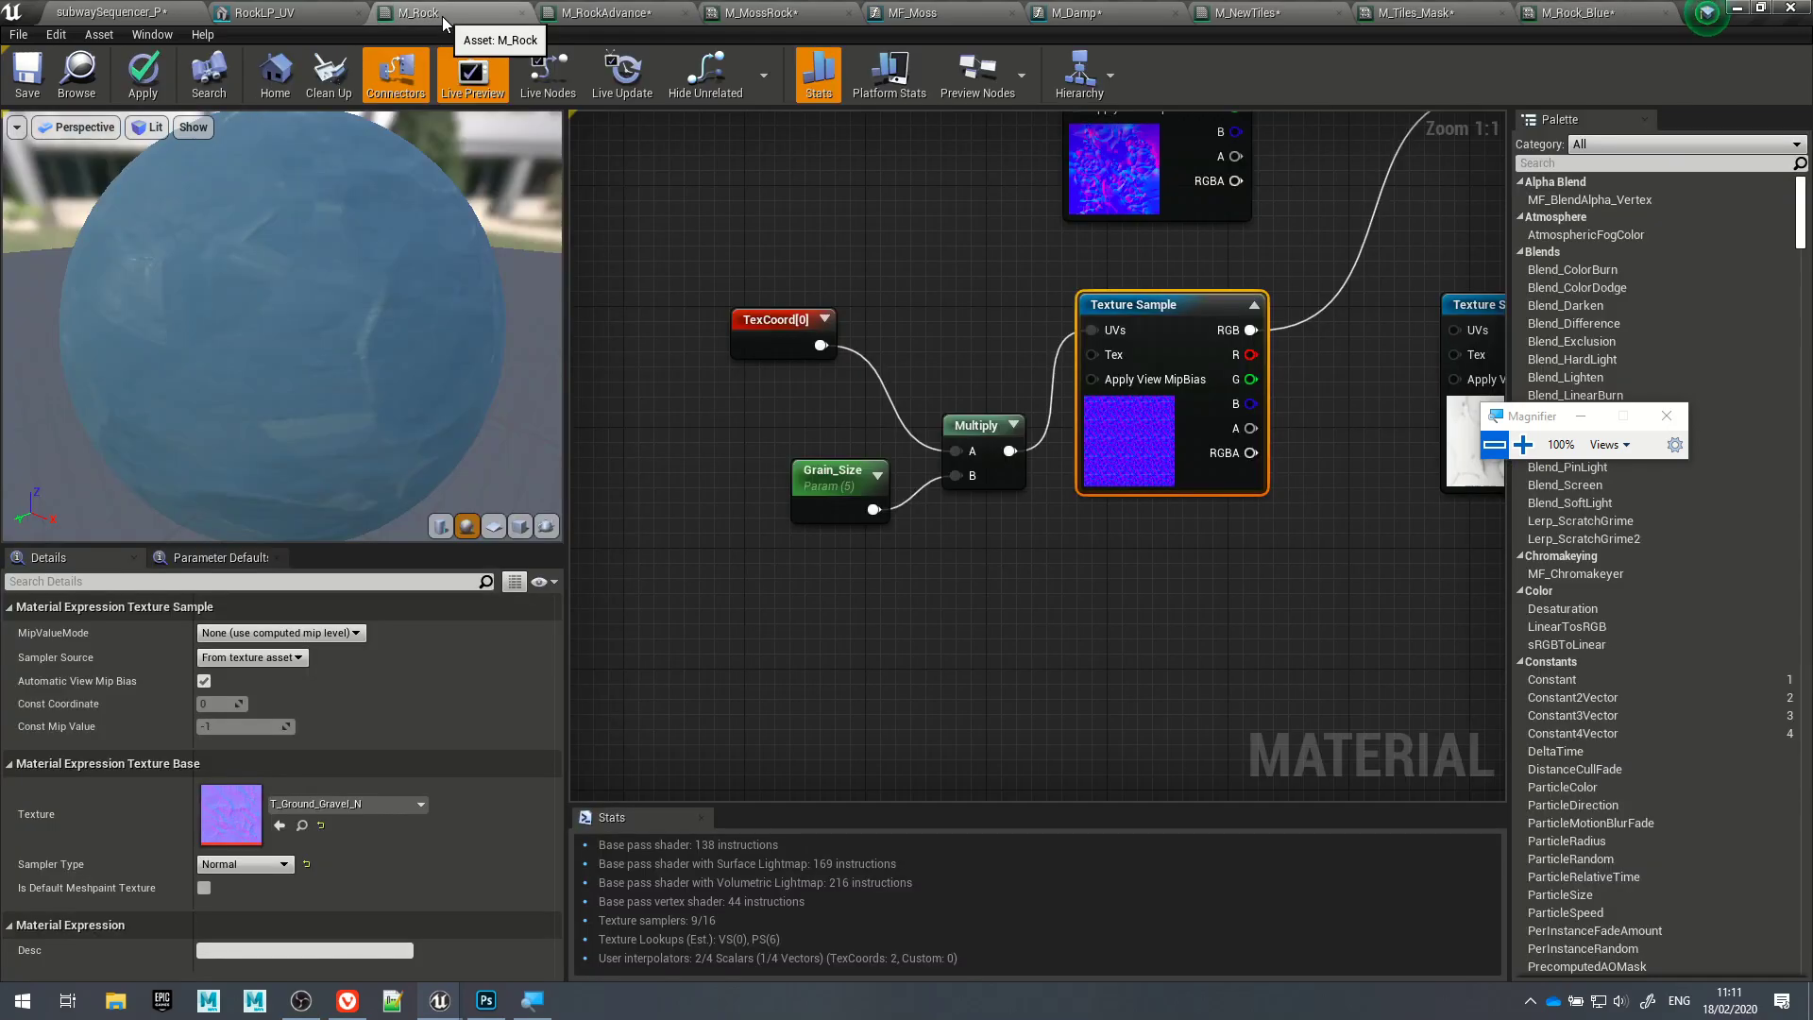
scroll(1041, 304, down, 4)
right_drag(1041, 304, 765, 703)
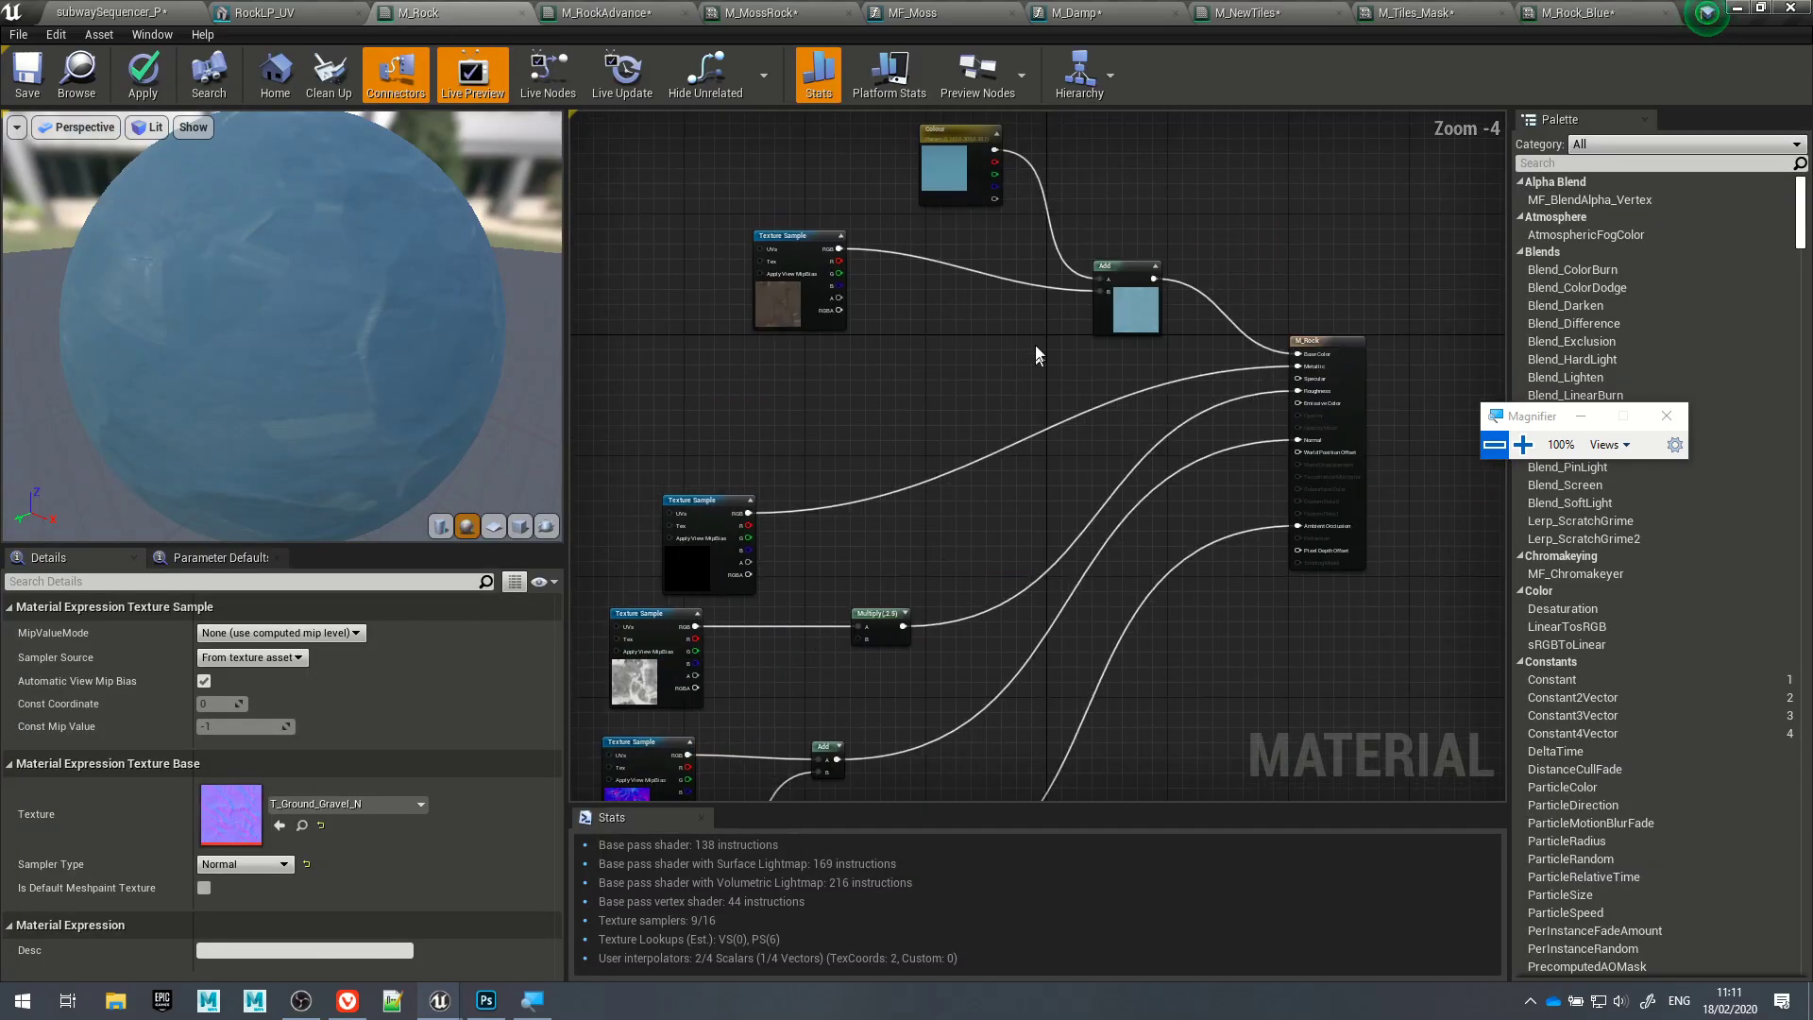
click(944, 175)
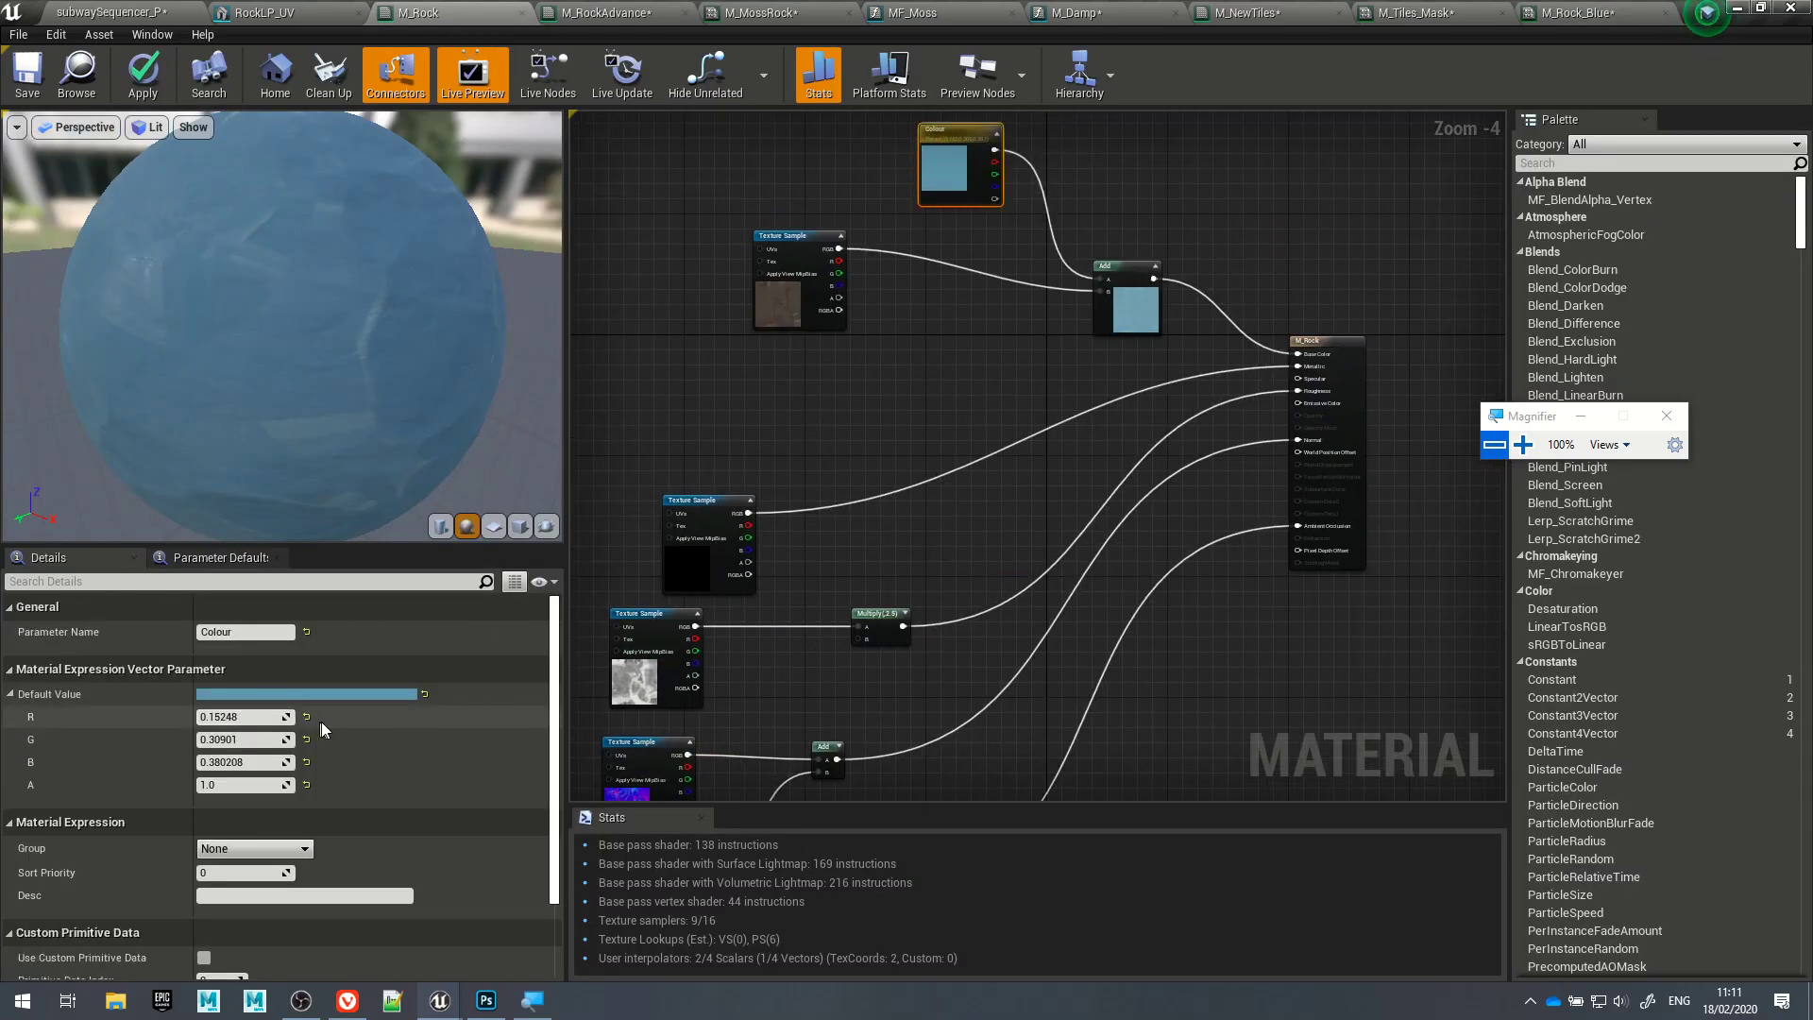
click(424, 694)
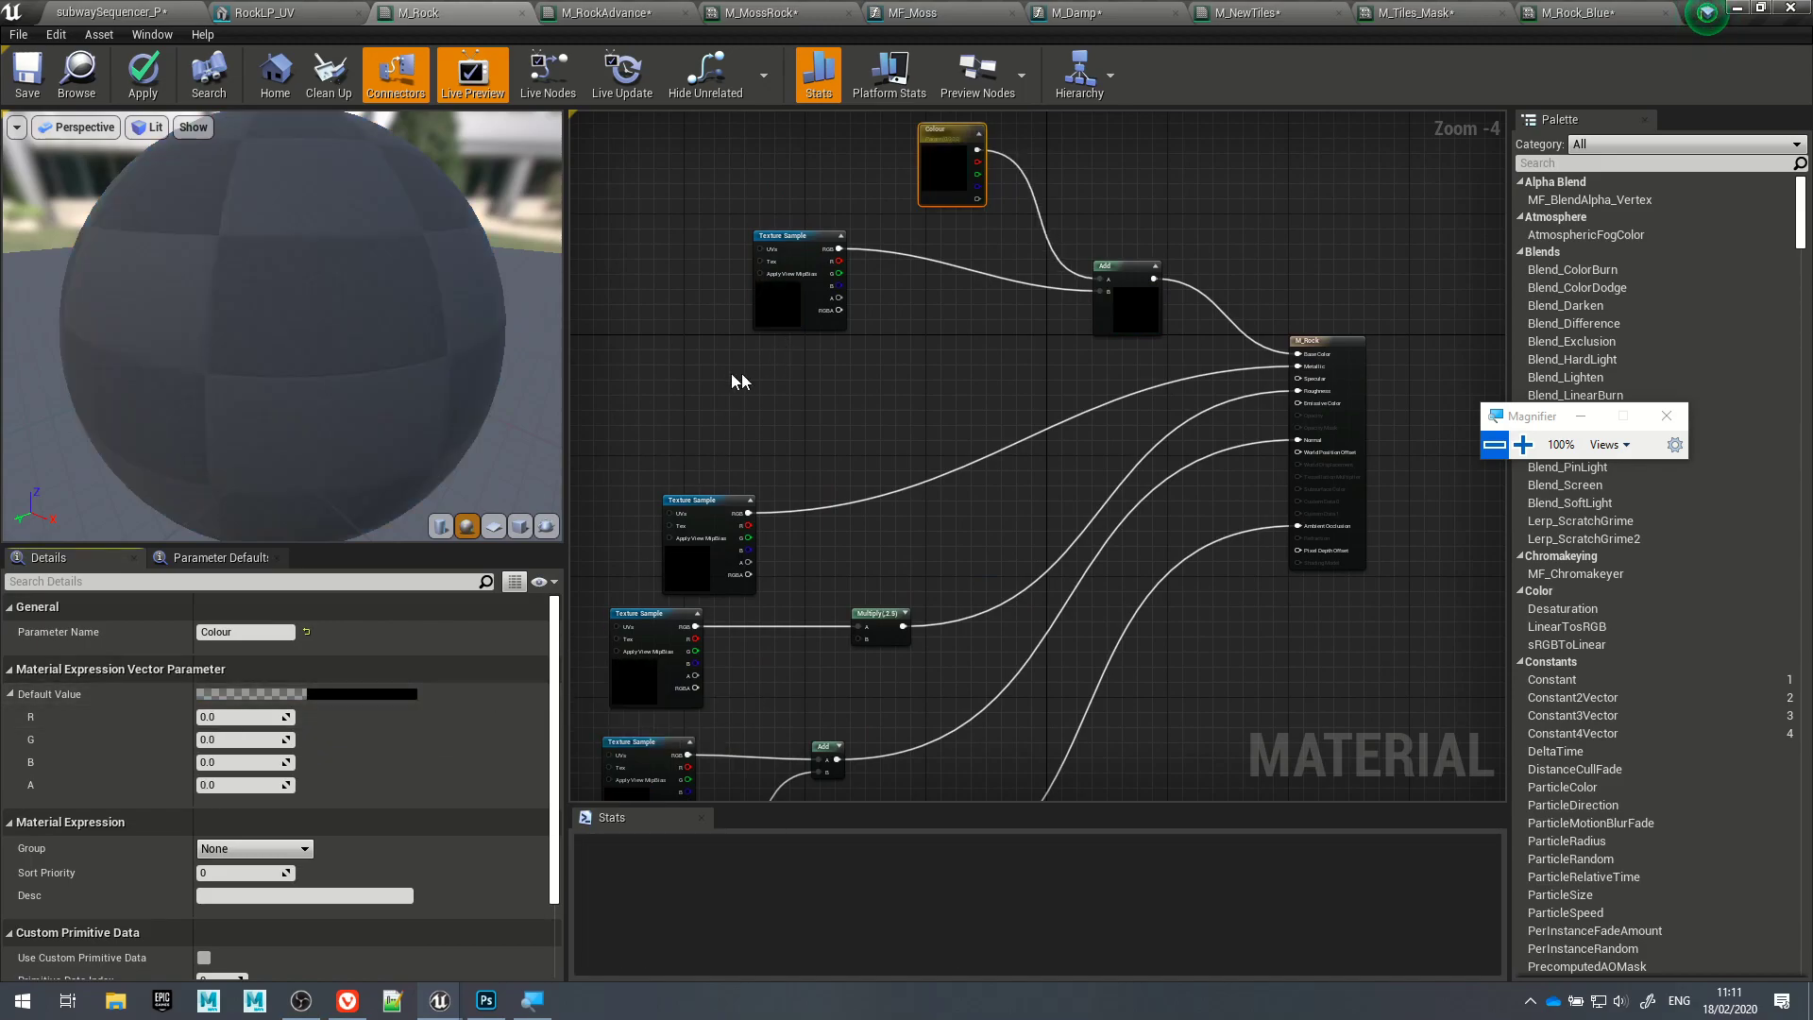
click(149, 85)
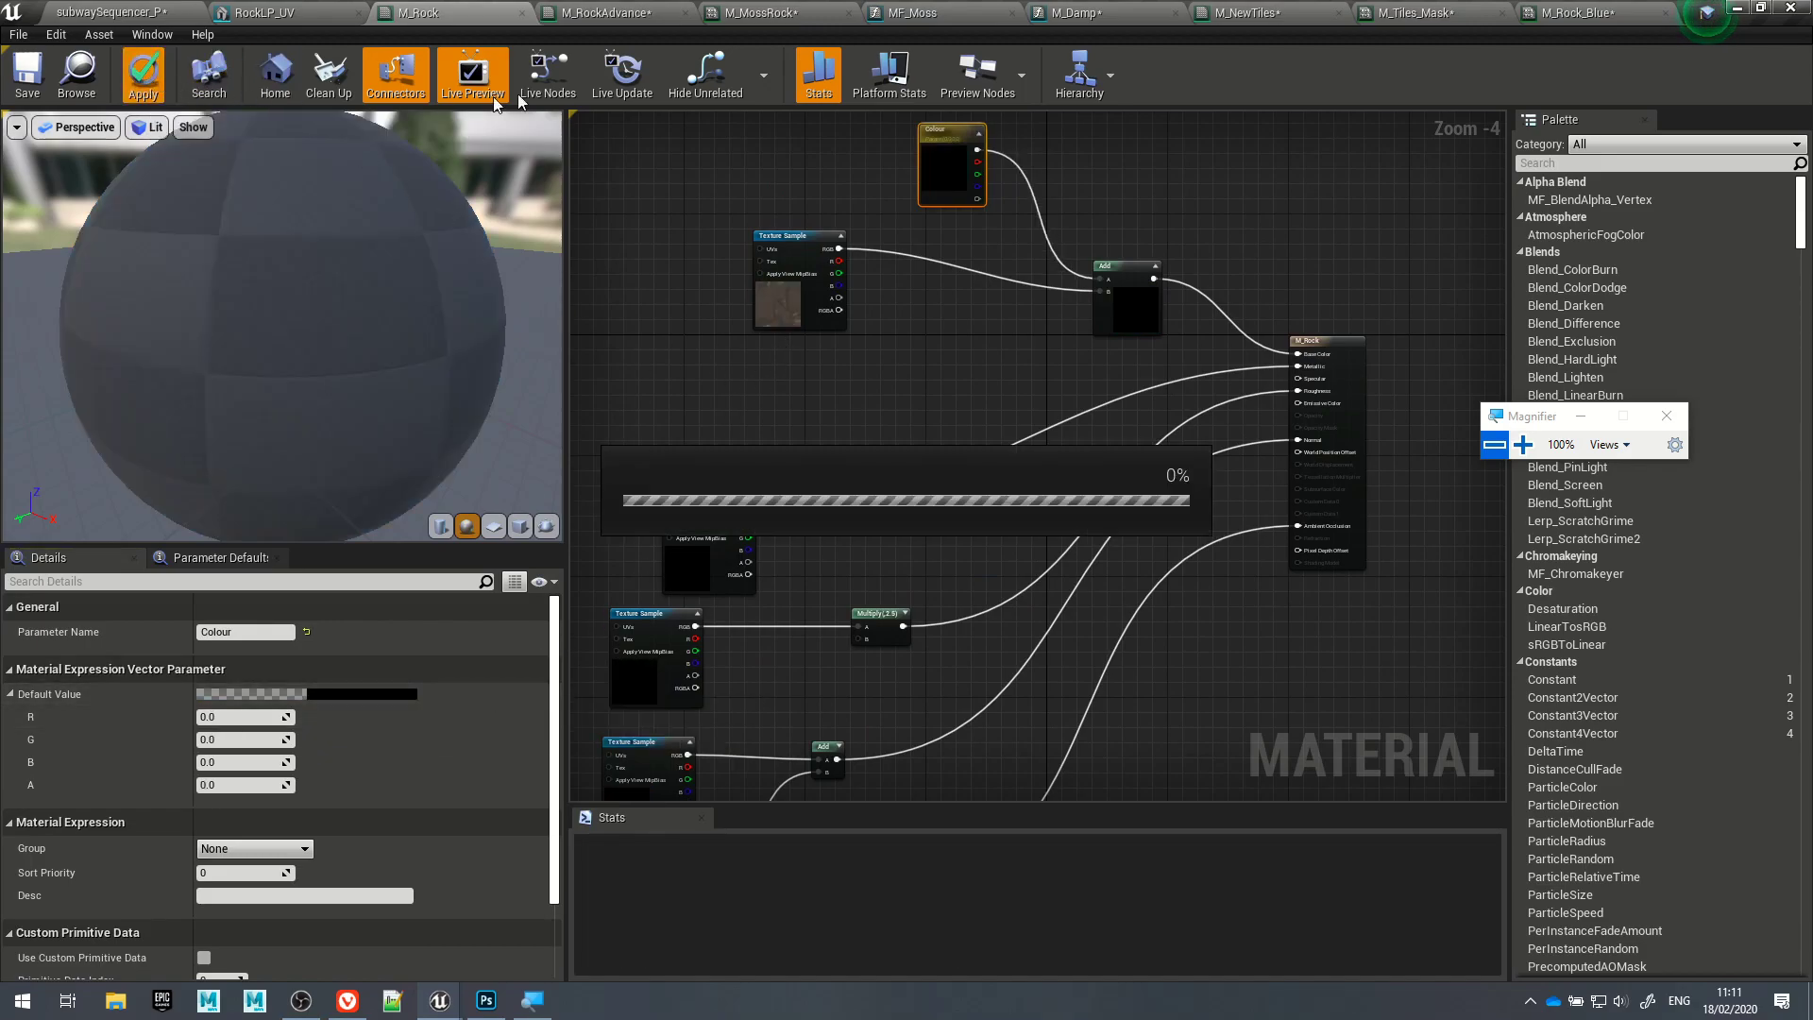
Step: Set M_Rock_Blue's Colour parameter to a muted grey-blue, hex sRGB 65667300, and save and close the material instance
click(1587, 17)
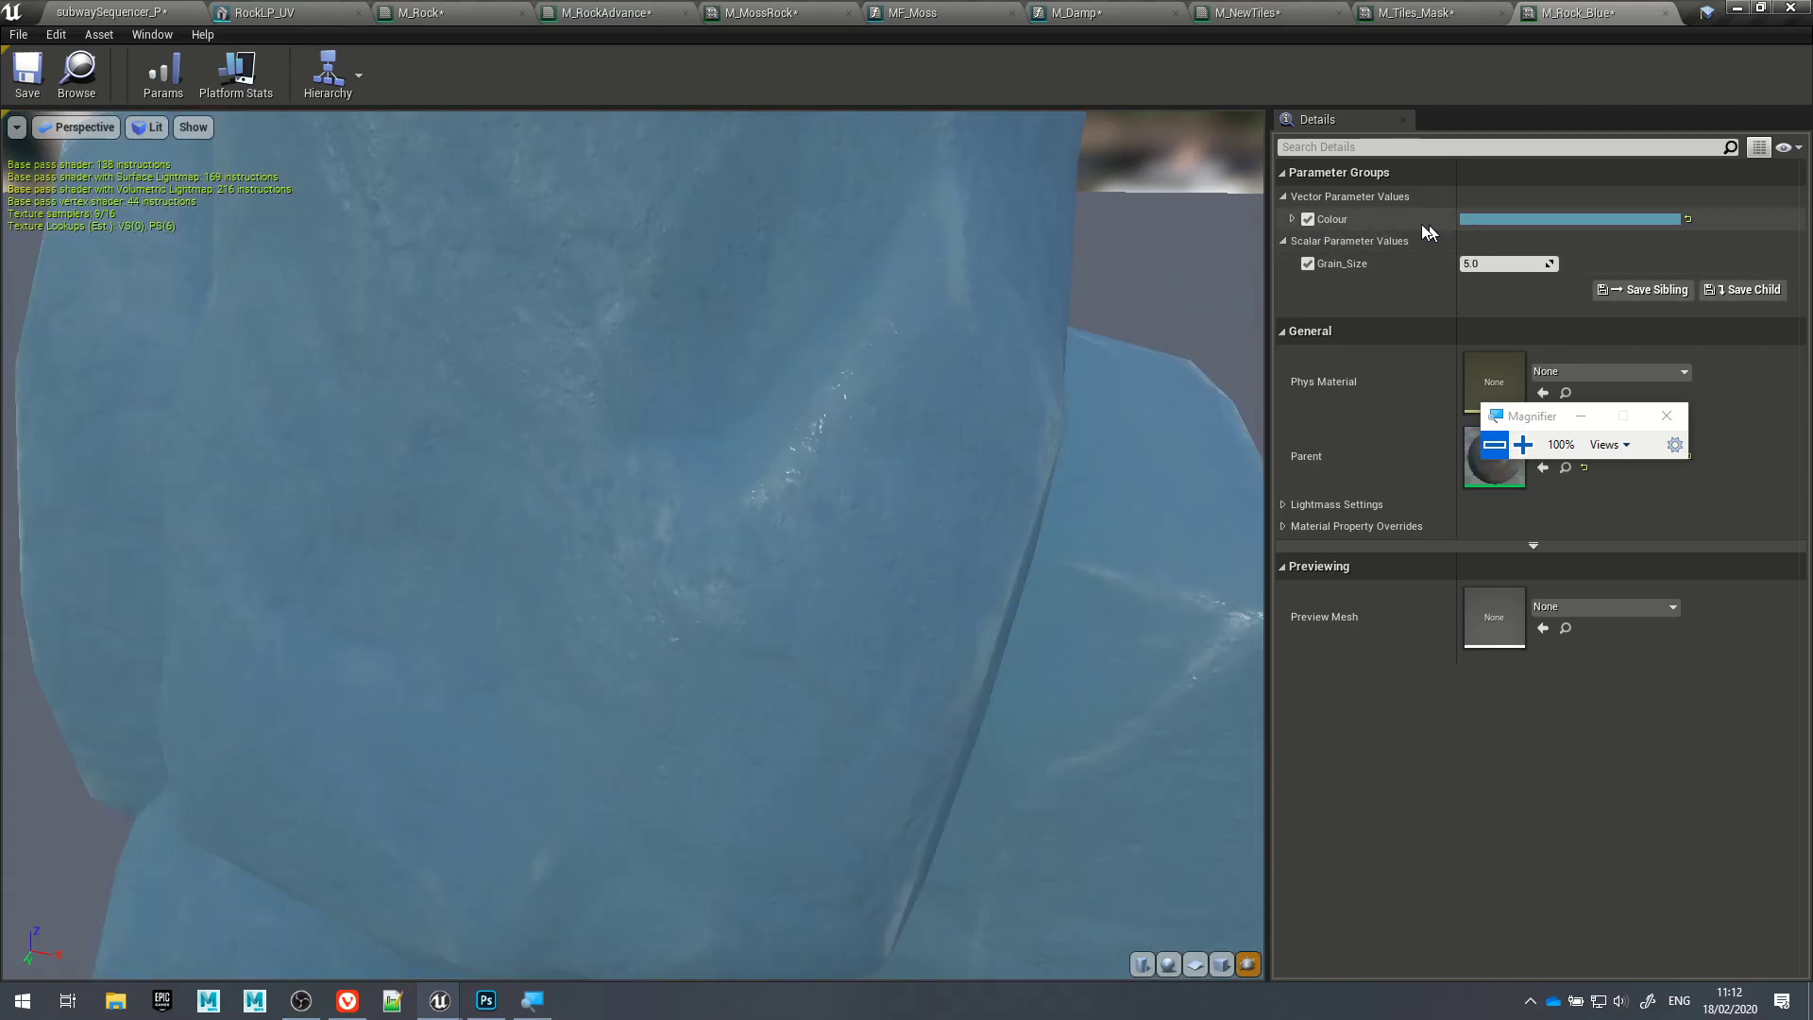
click(1691, 223)
click(1606, 219)
click(1313, 383)
drag(1312, 376, 1281, 335)
mouse_move(1465, 367)
mouse_down()
mouse_move(1462, 338)
mouse_move(1467, 444)
mouse_move(1431, 437)
mouse_move(1431, 379)
mouse_up()
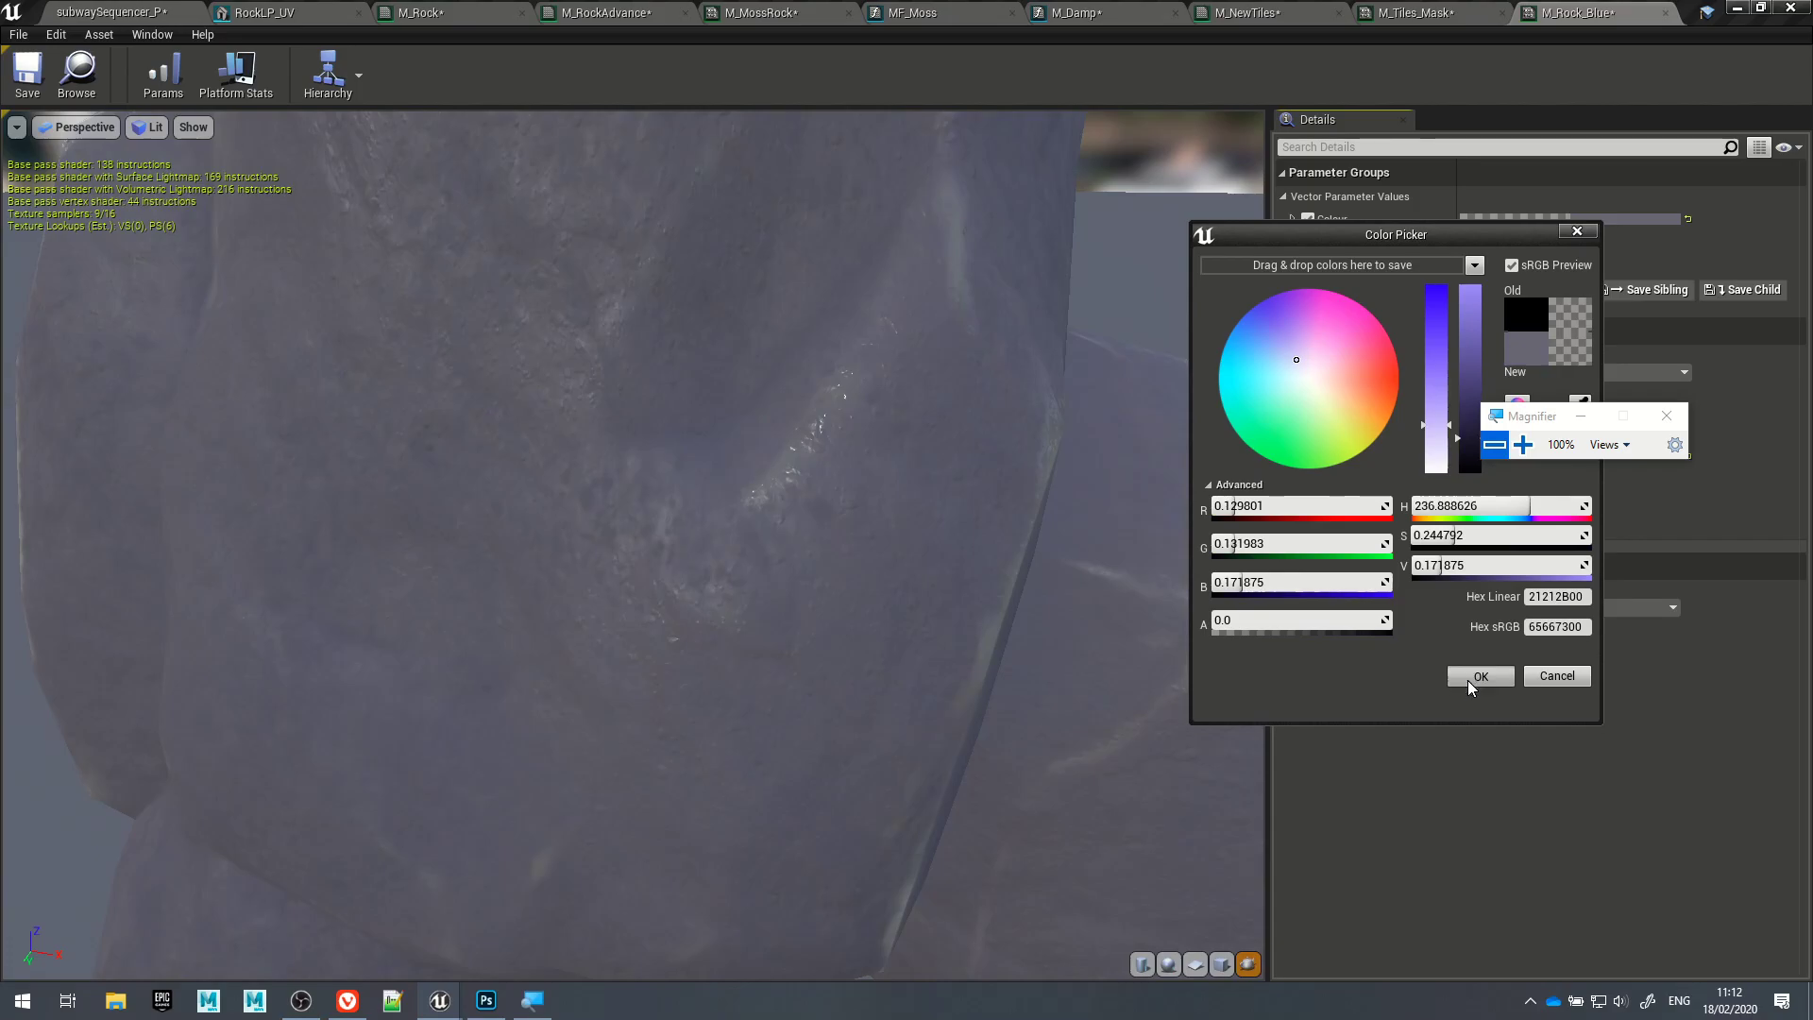
click(1474, 676)
click(34, 78)
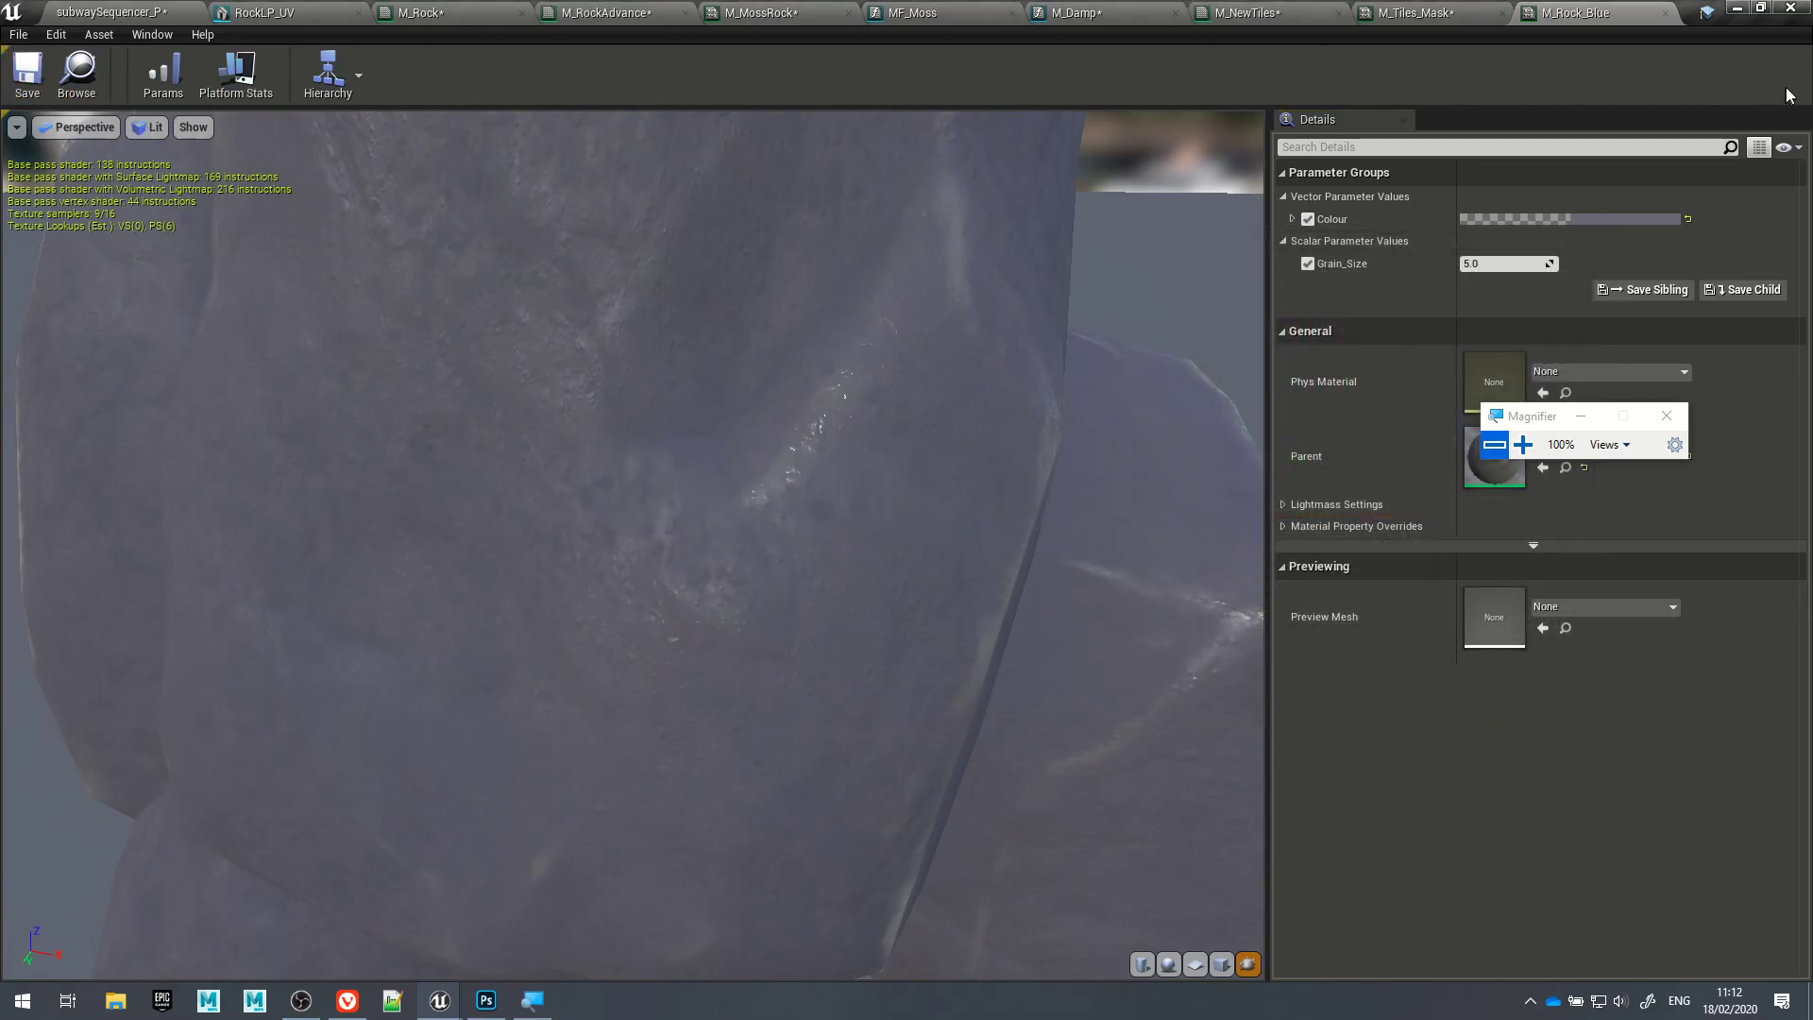
click(1665, 13)
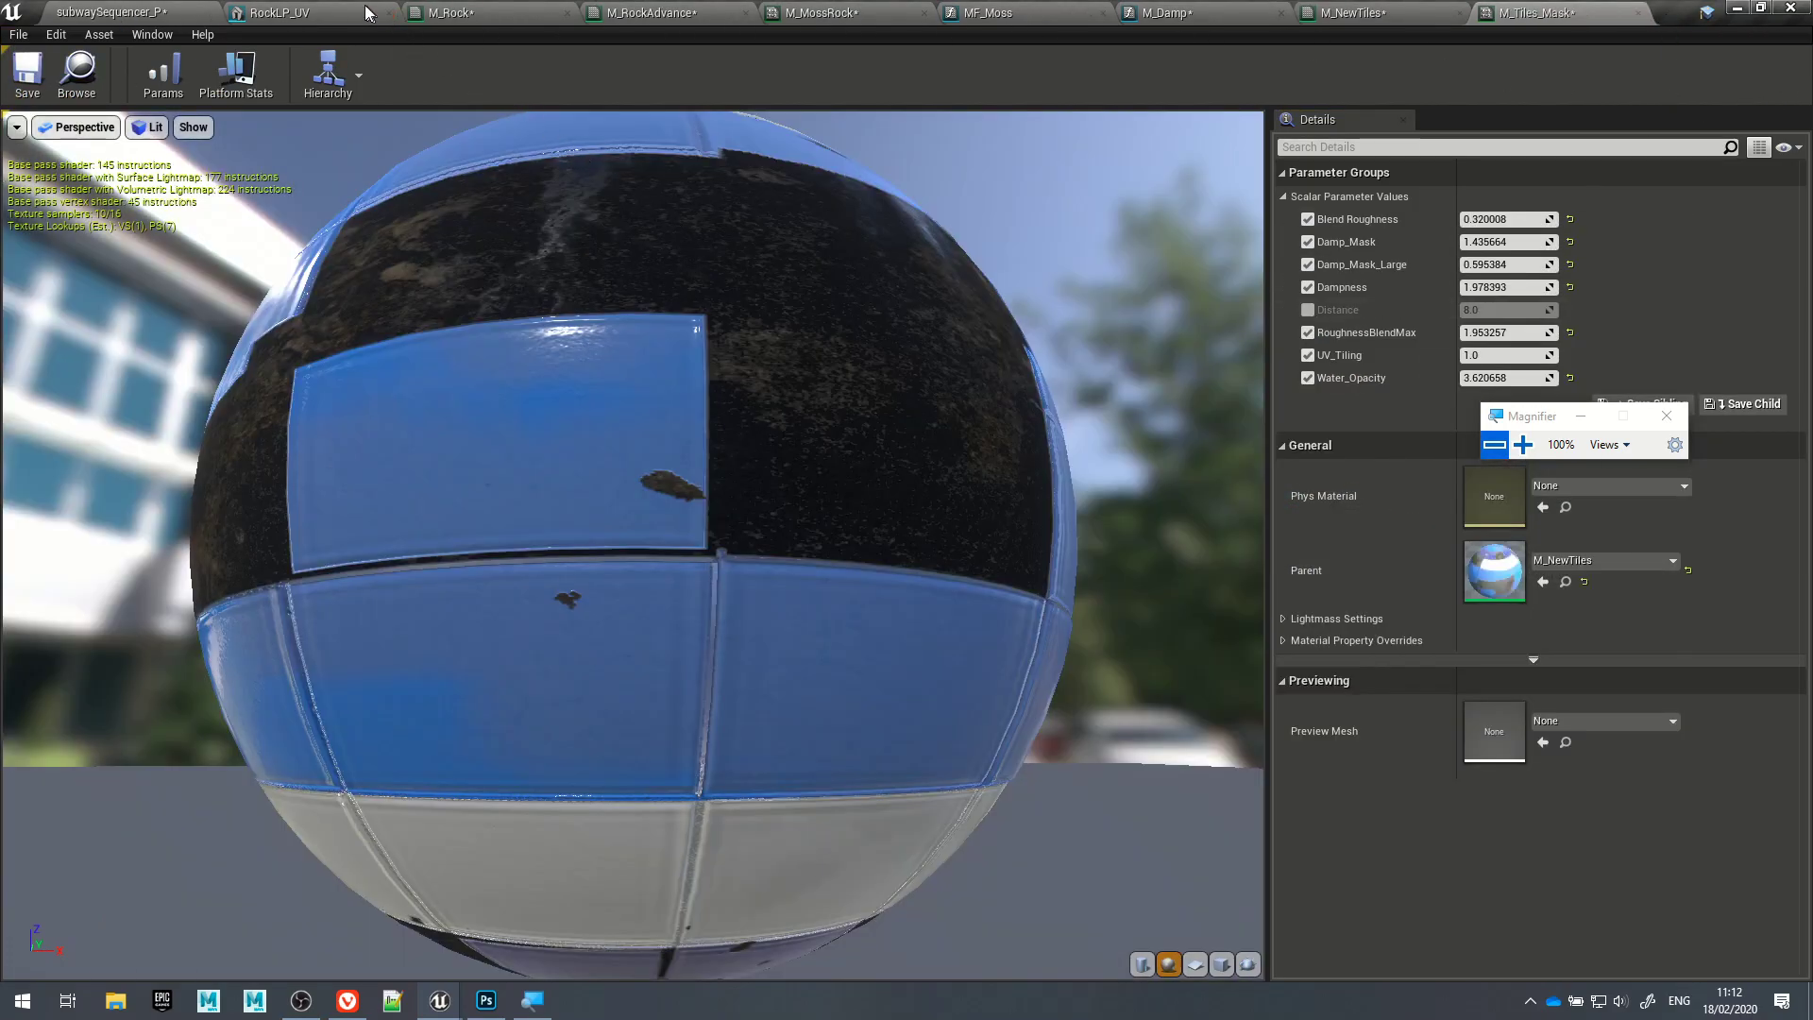
Step: Return to the subwaySequencer_P level and apply M_Rock_Blue to the rock SM_Rock5 in the middle of the corridor
click(257, 14)
click(109, 13)
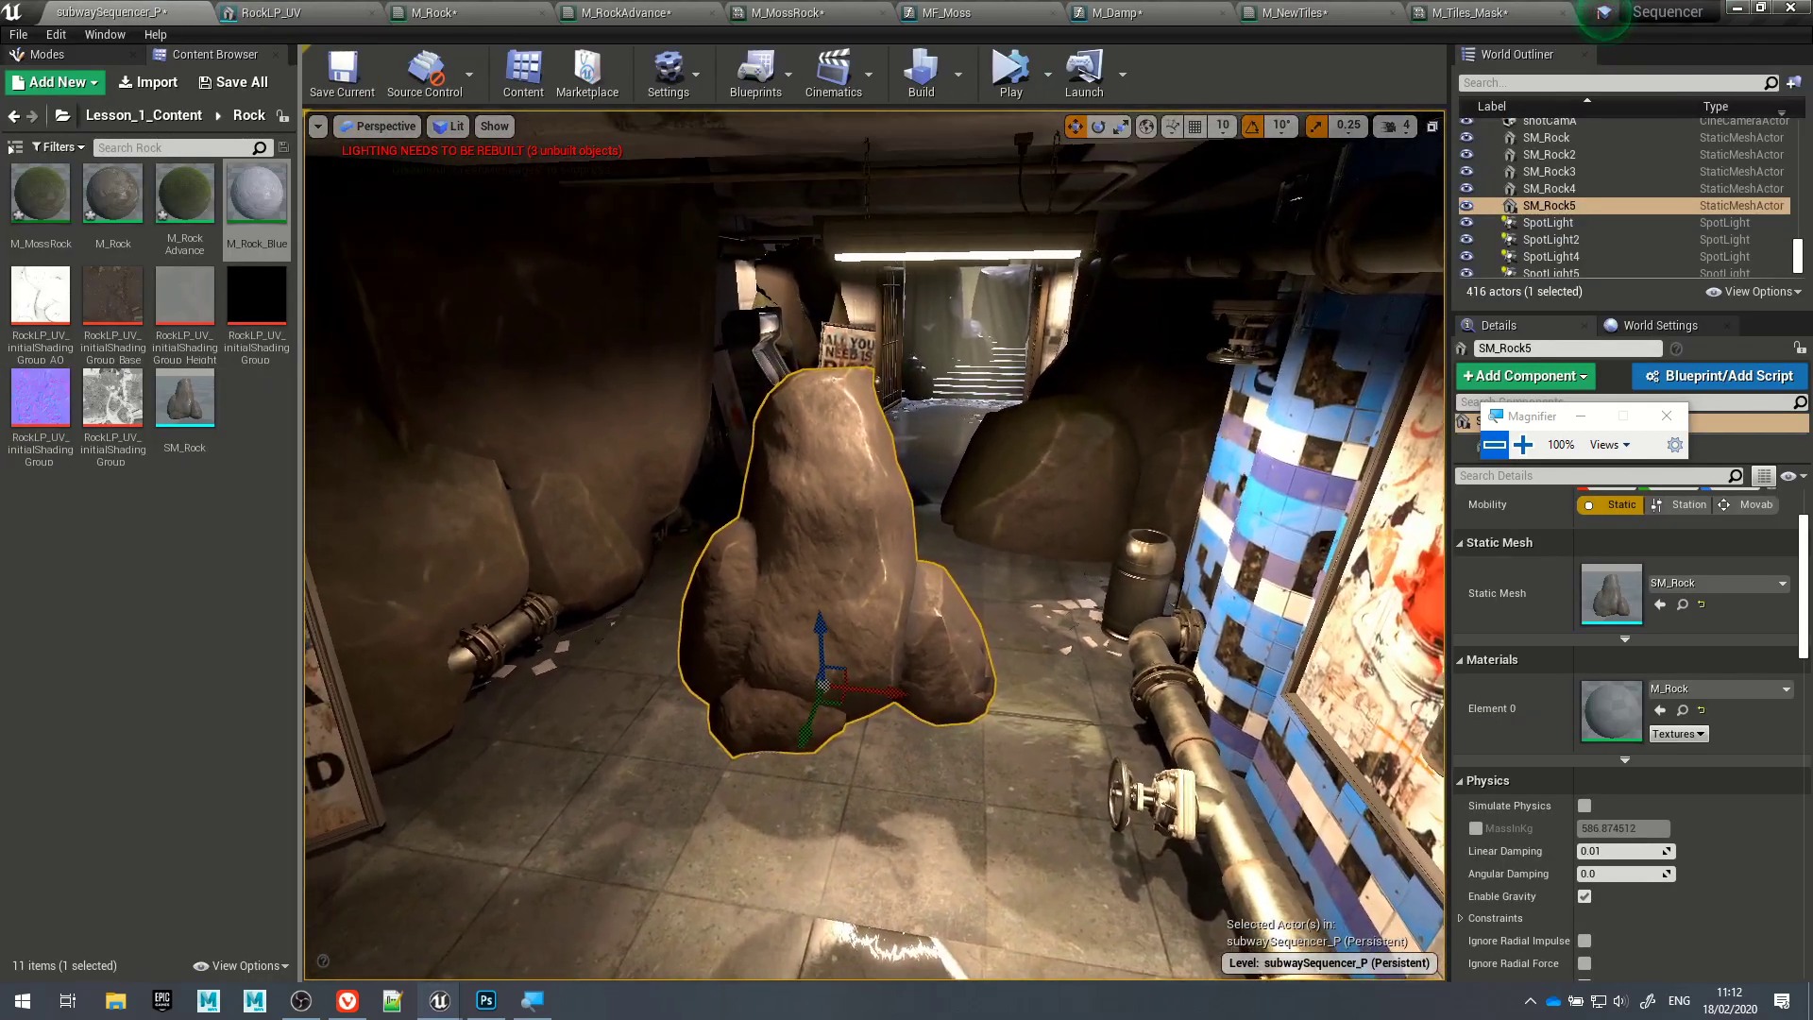
right_drag(1012, 570, 1012, 614)
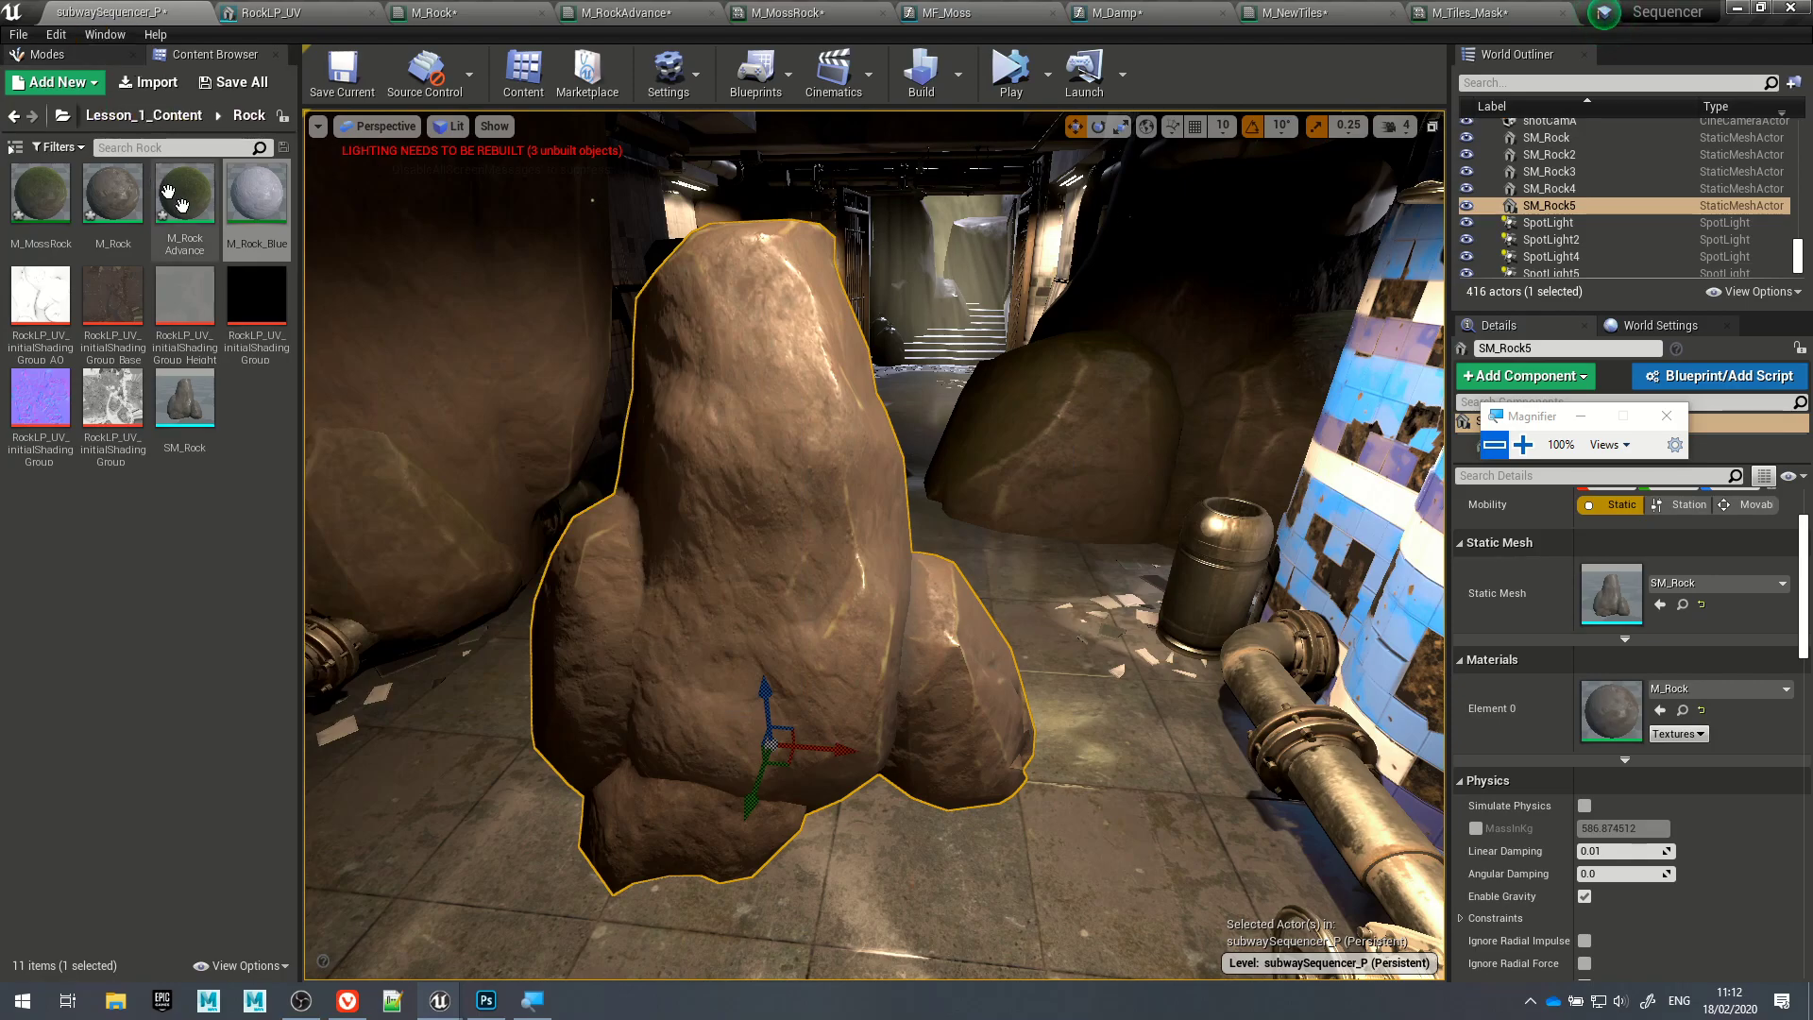
drag(269, 196, 758, 435)
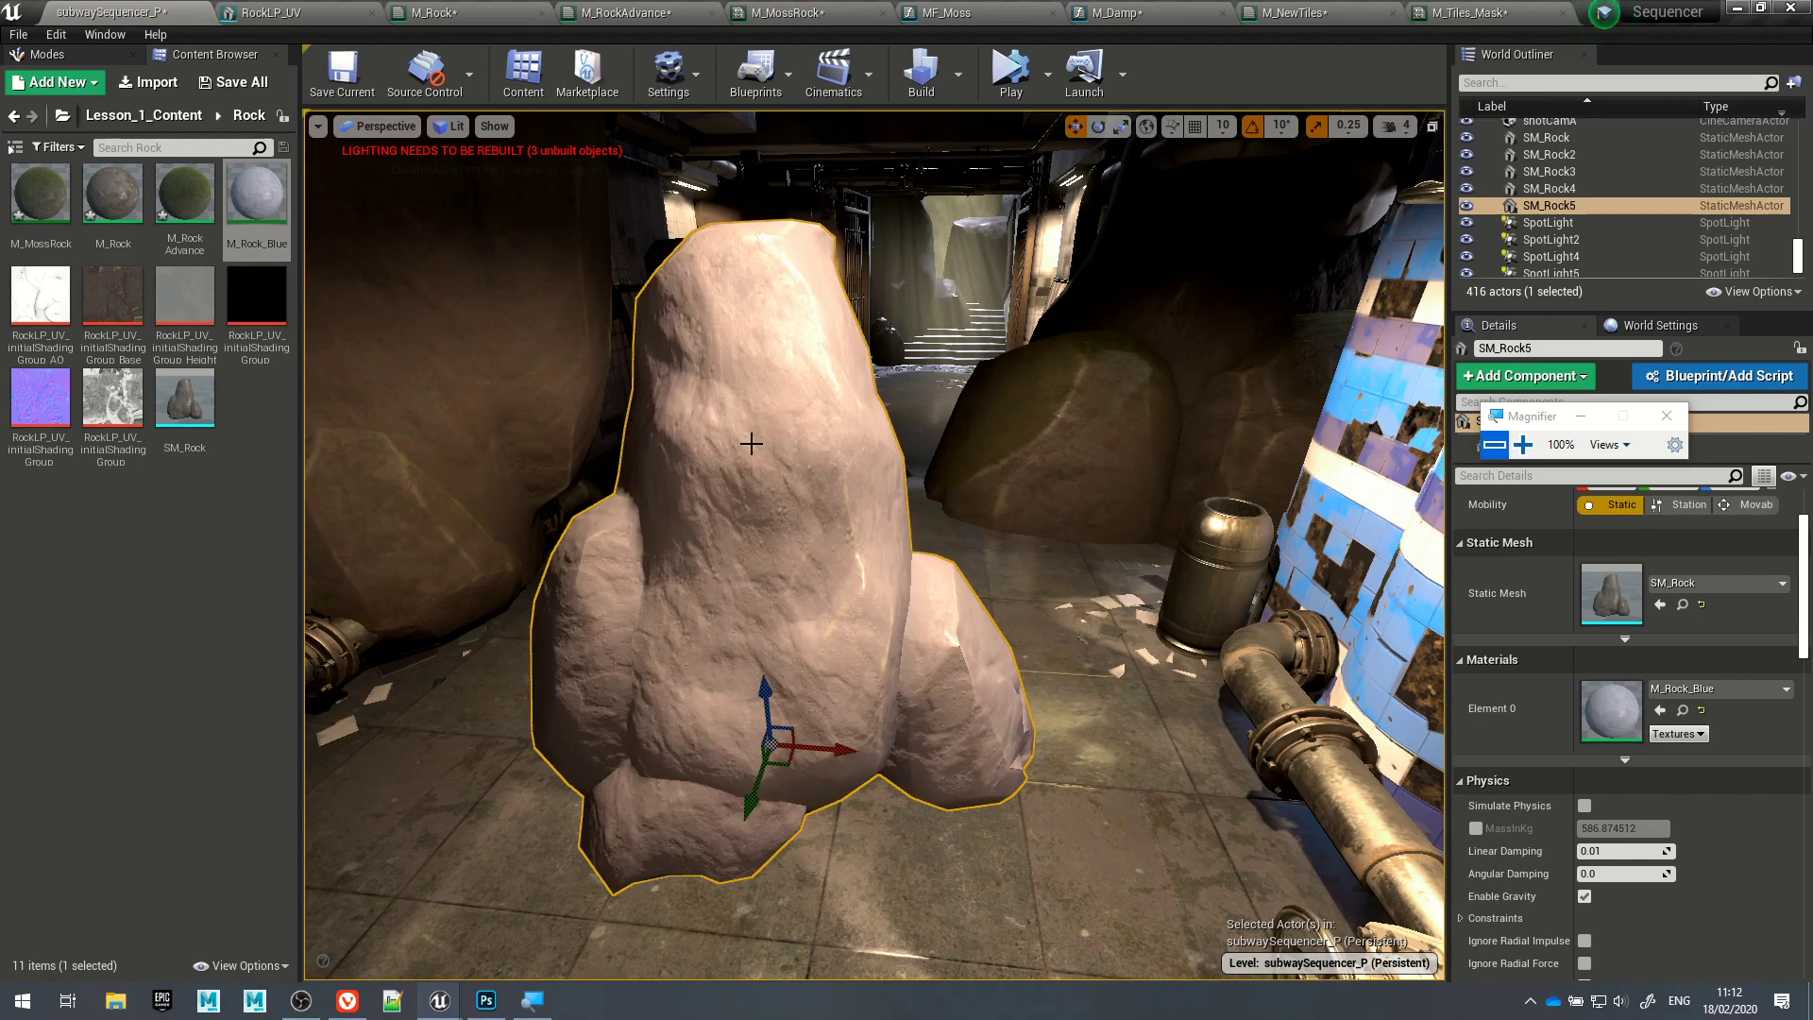
mouse_move(757, 522)
alt+mouse_down()
mouse_move(803, 522)
mouse_move(740, 521)
alt+mouse_up()
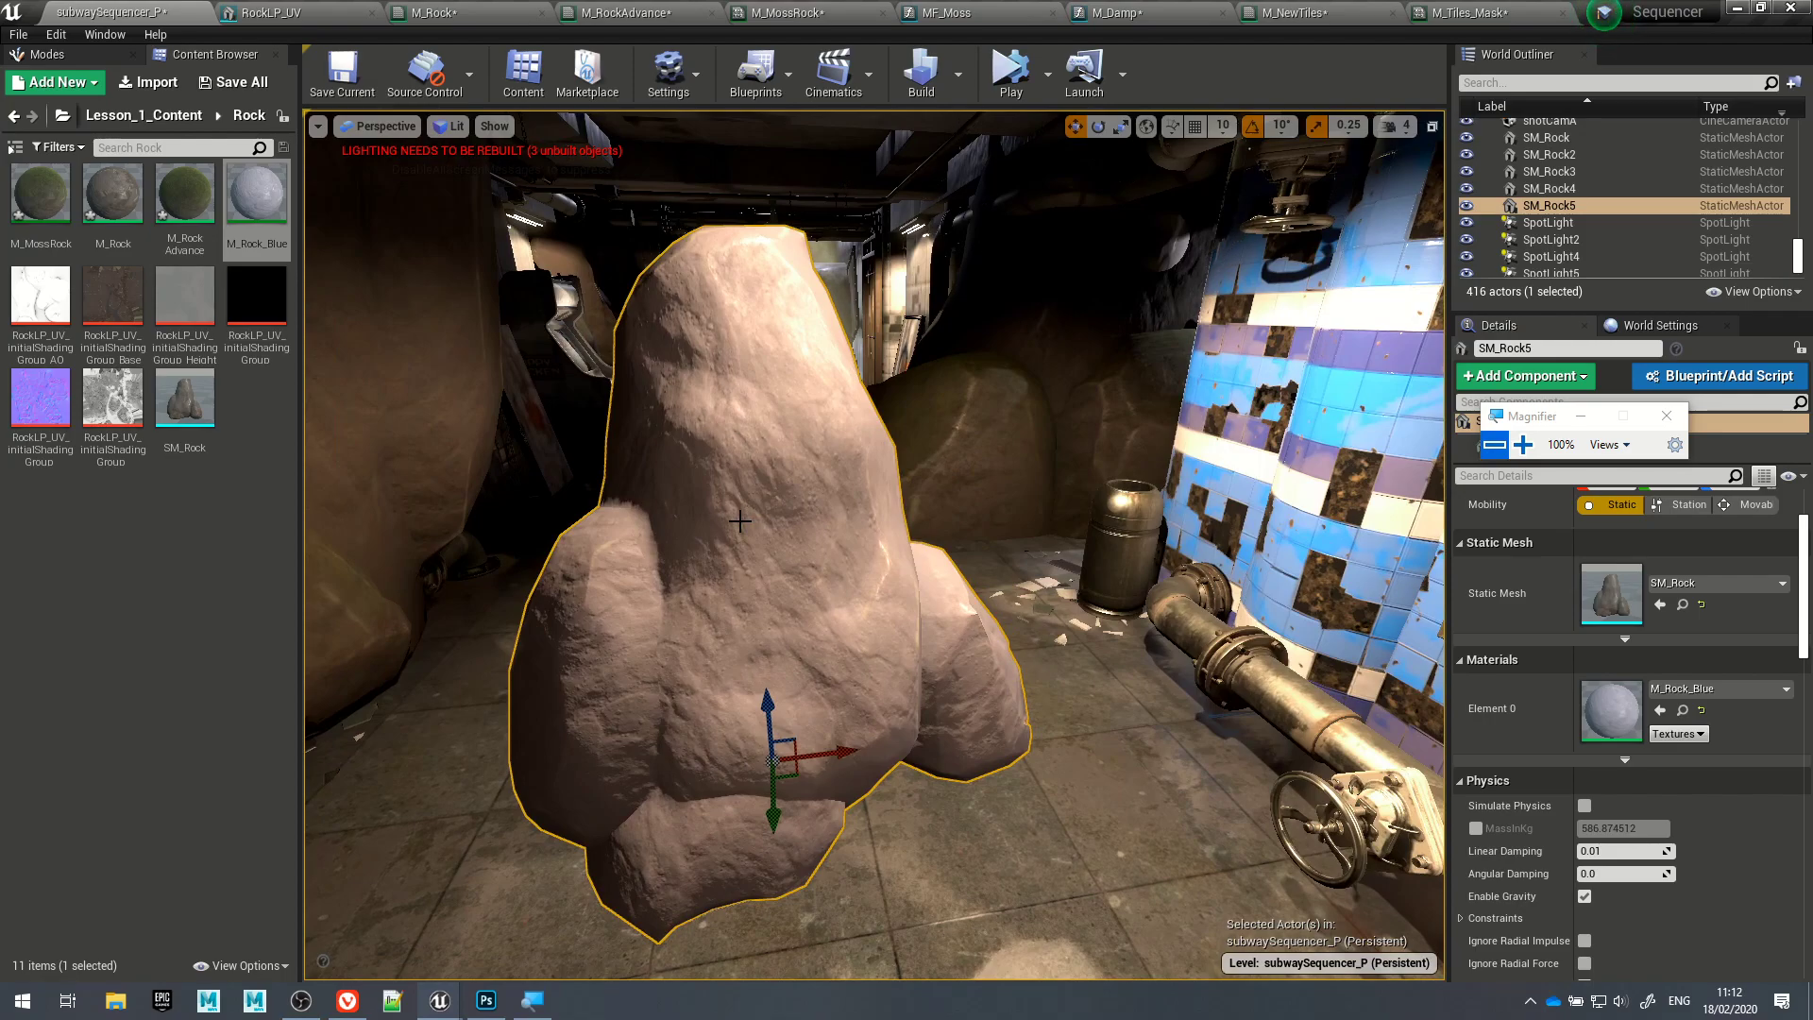
Step: Open the SM_Rock static mesh and examine its Element 0 material slot alongside the M_Rock graph and the RockLP_UV mesh
double_click(1613, 595)
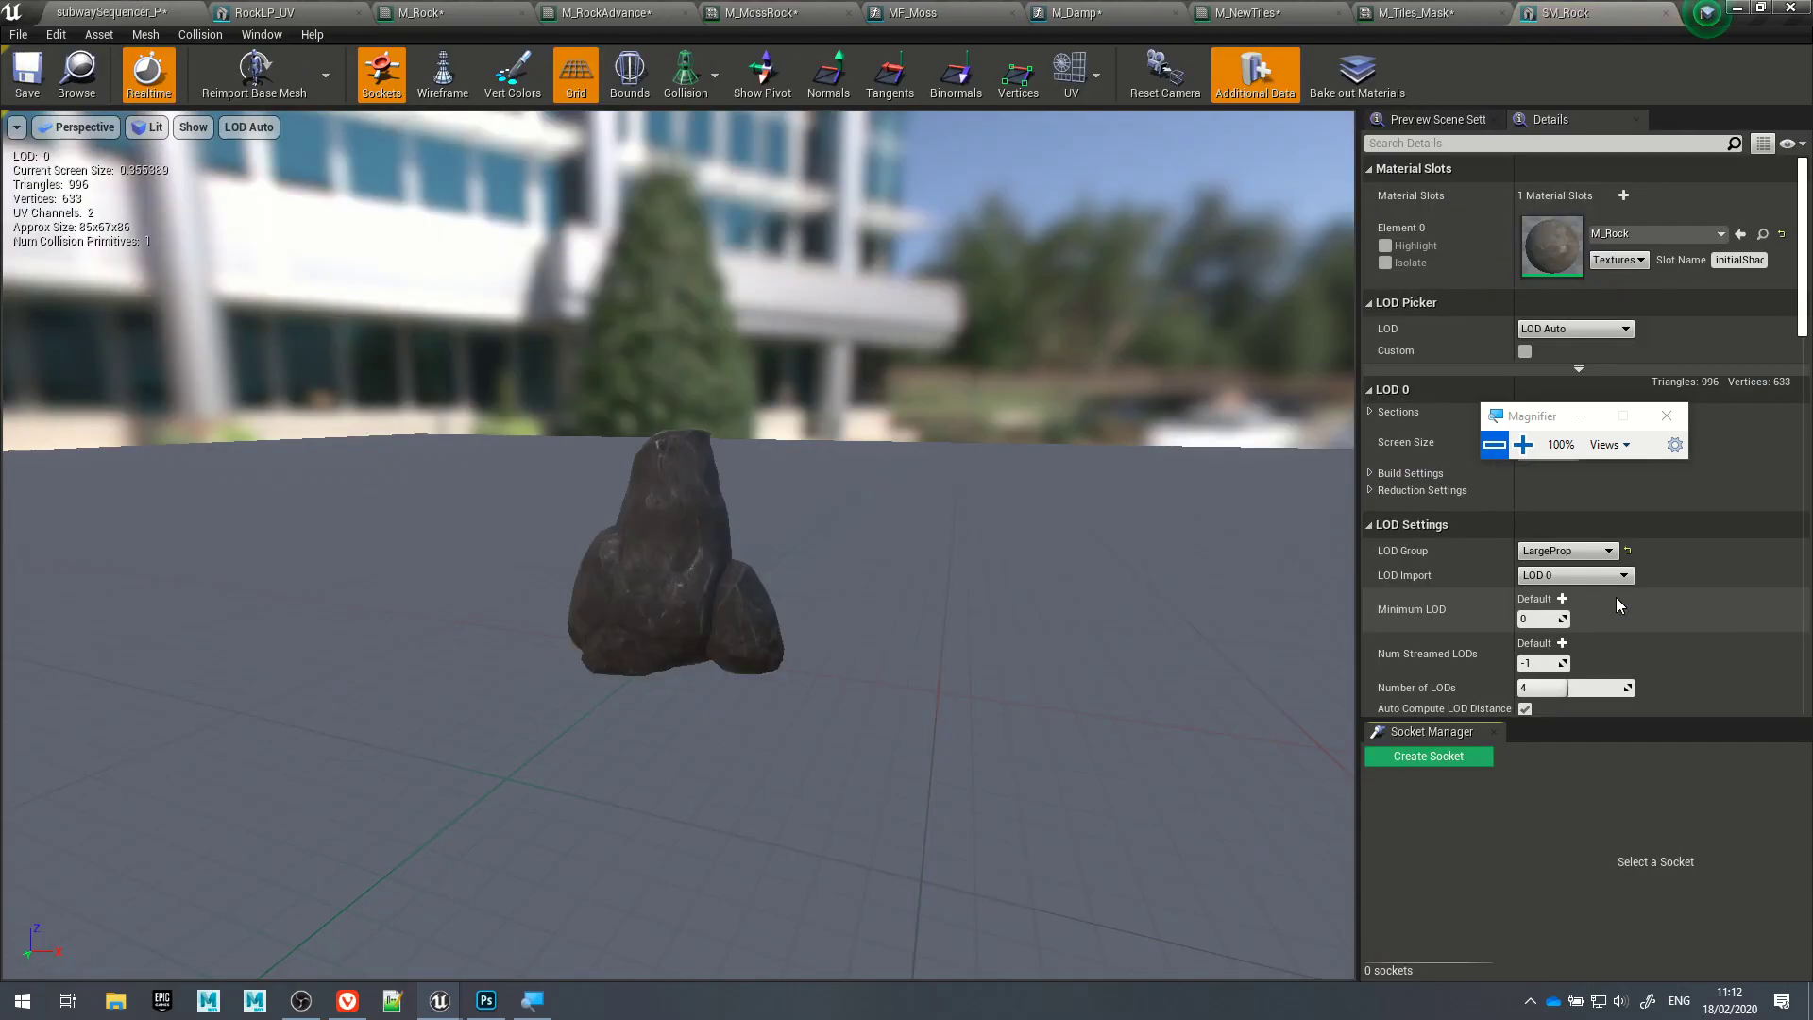
click(1523, 444)
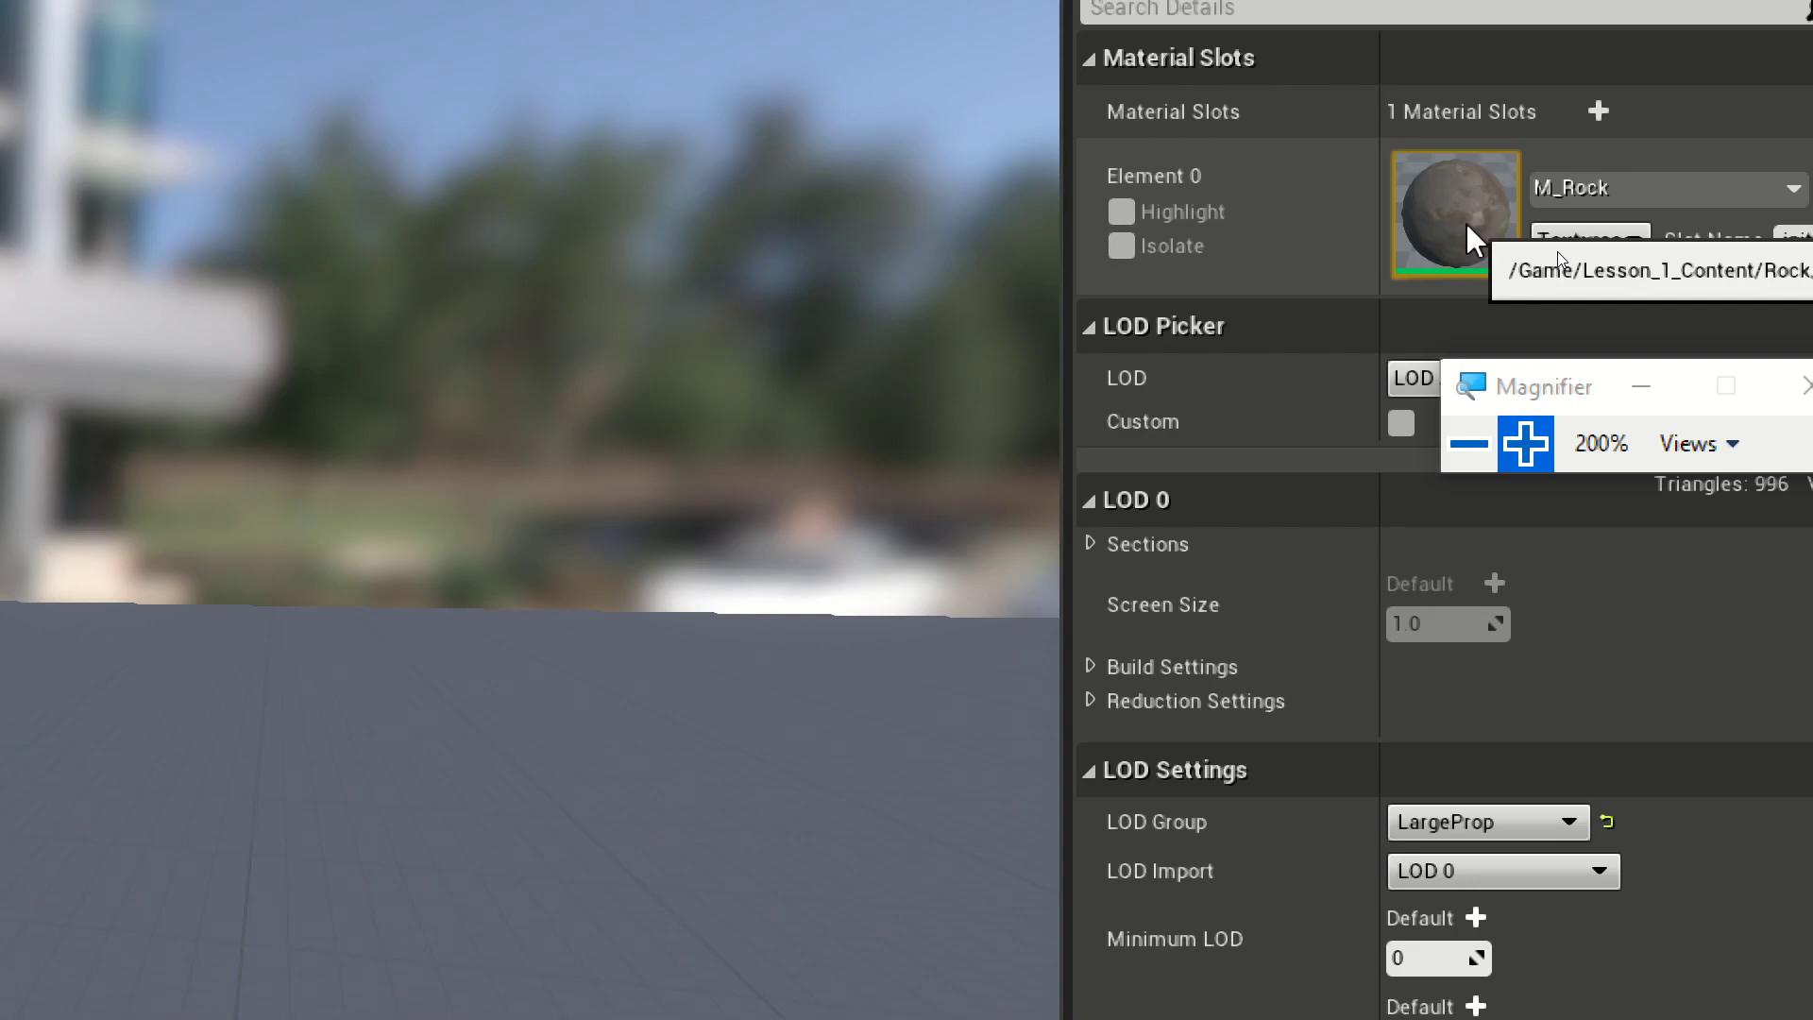
click(1469, 461)
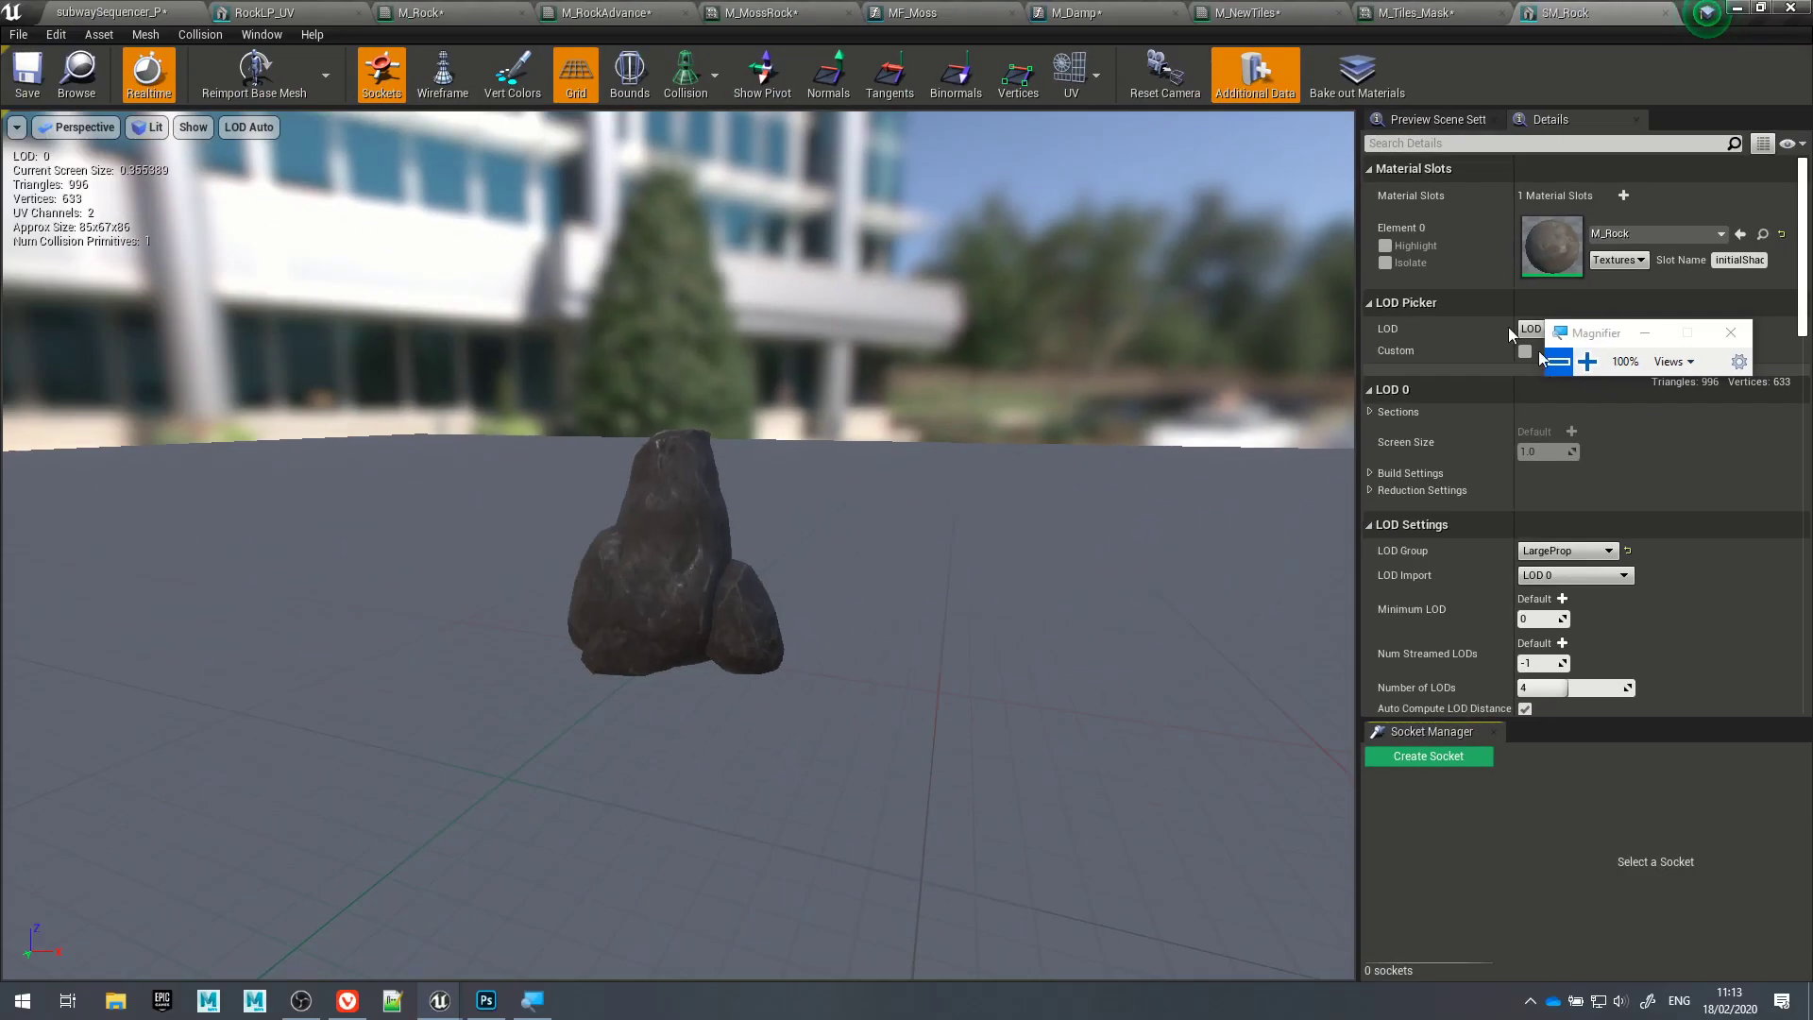
click(474, 15)
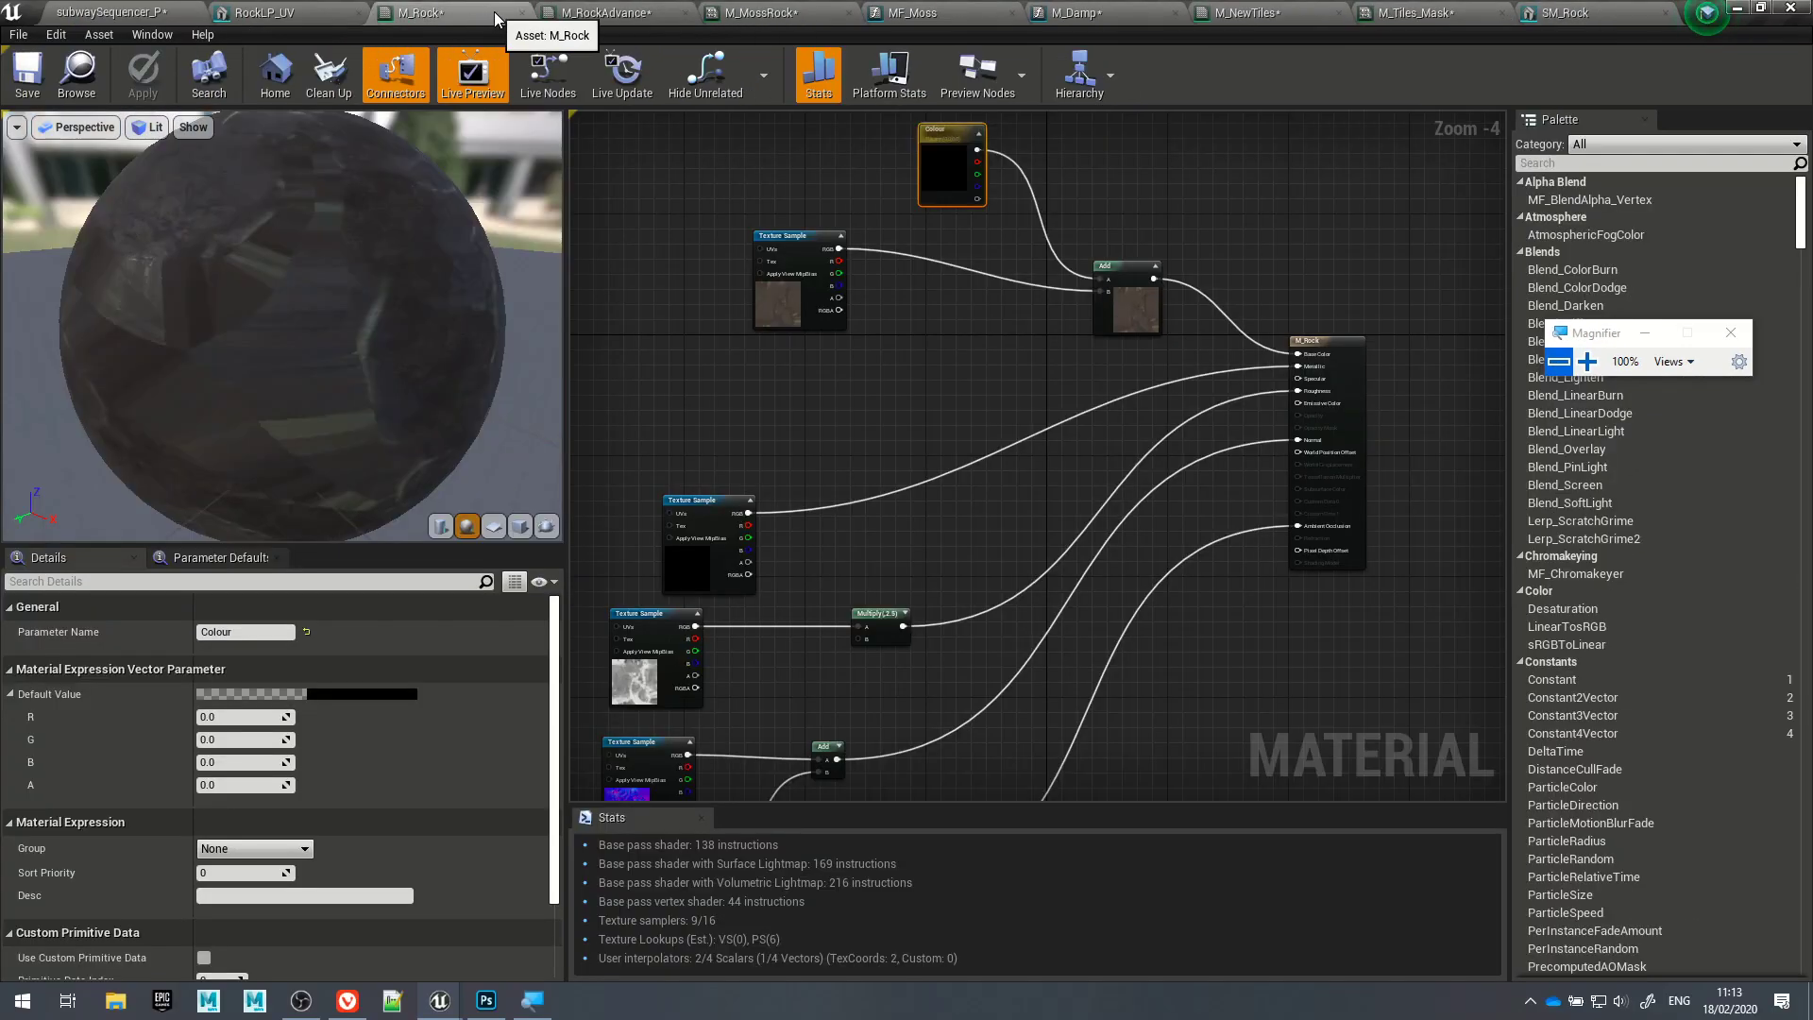
click(258, 15)
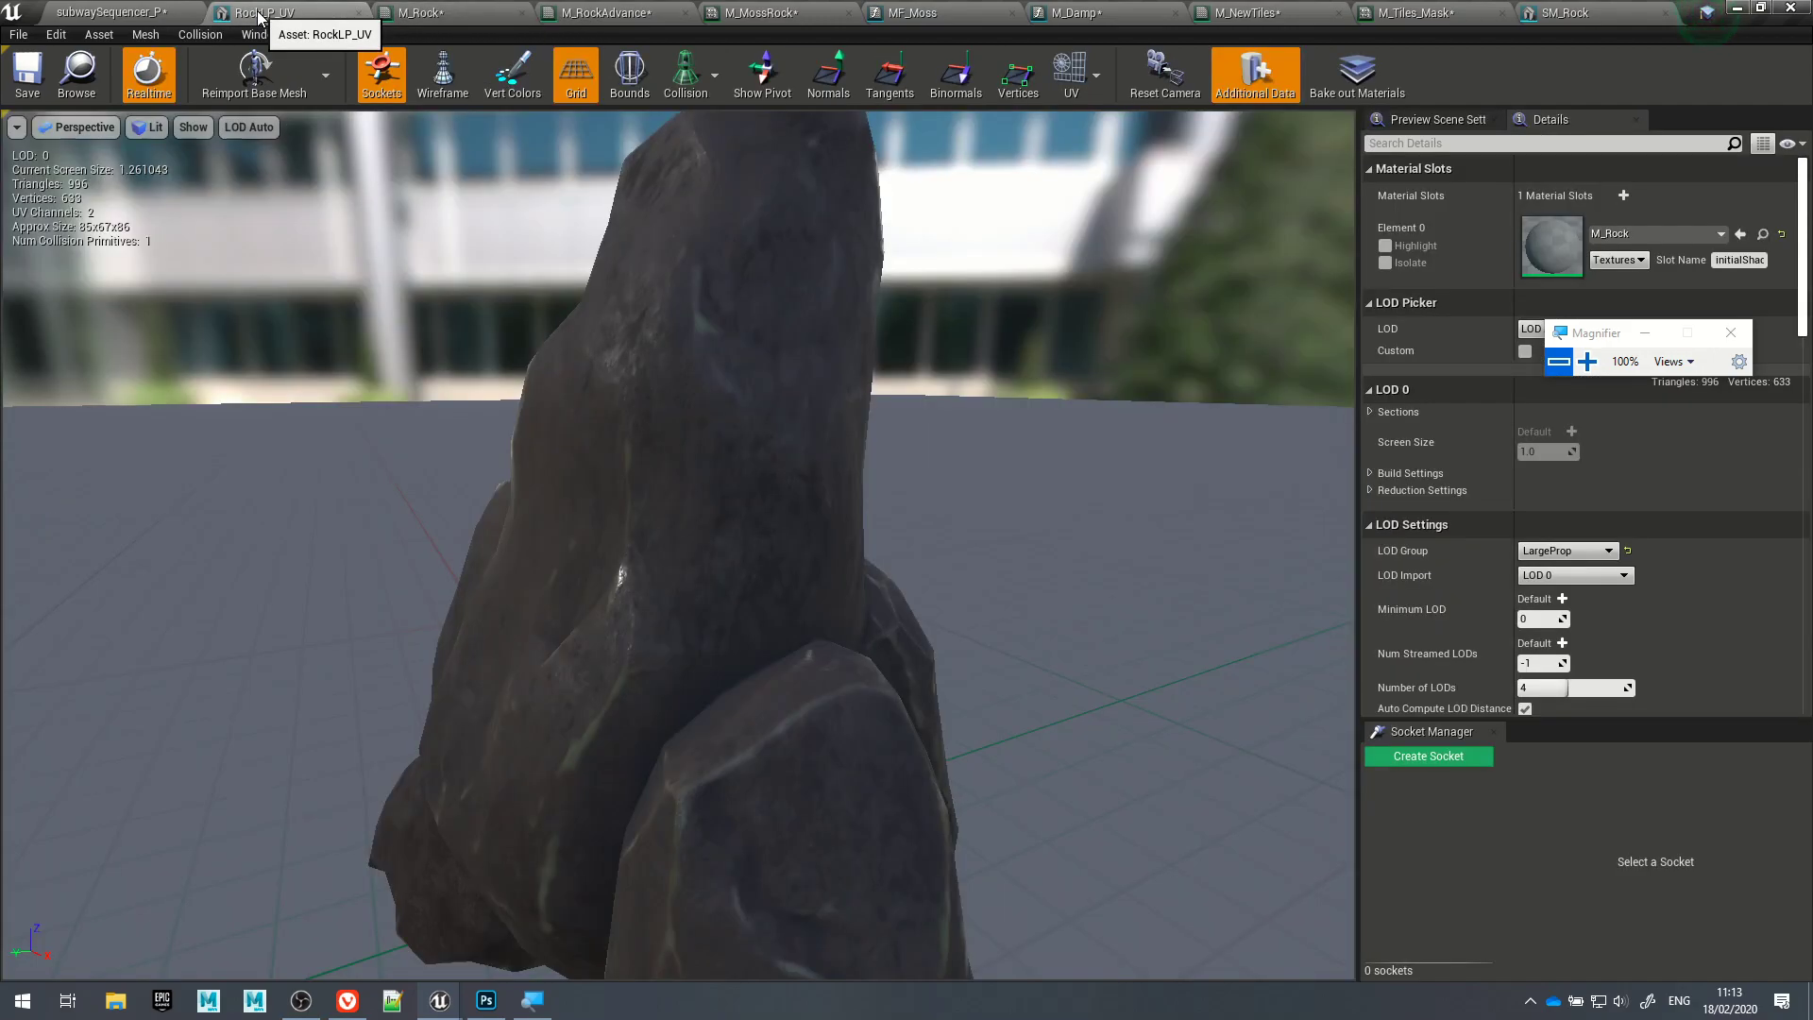
click(412, 10)
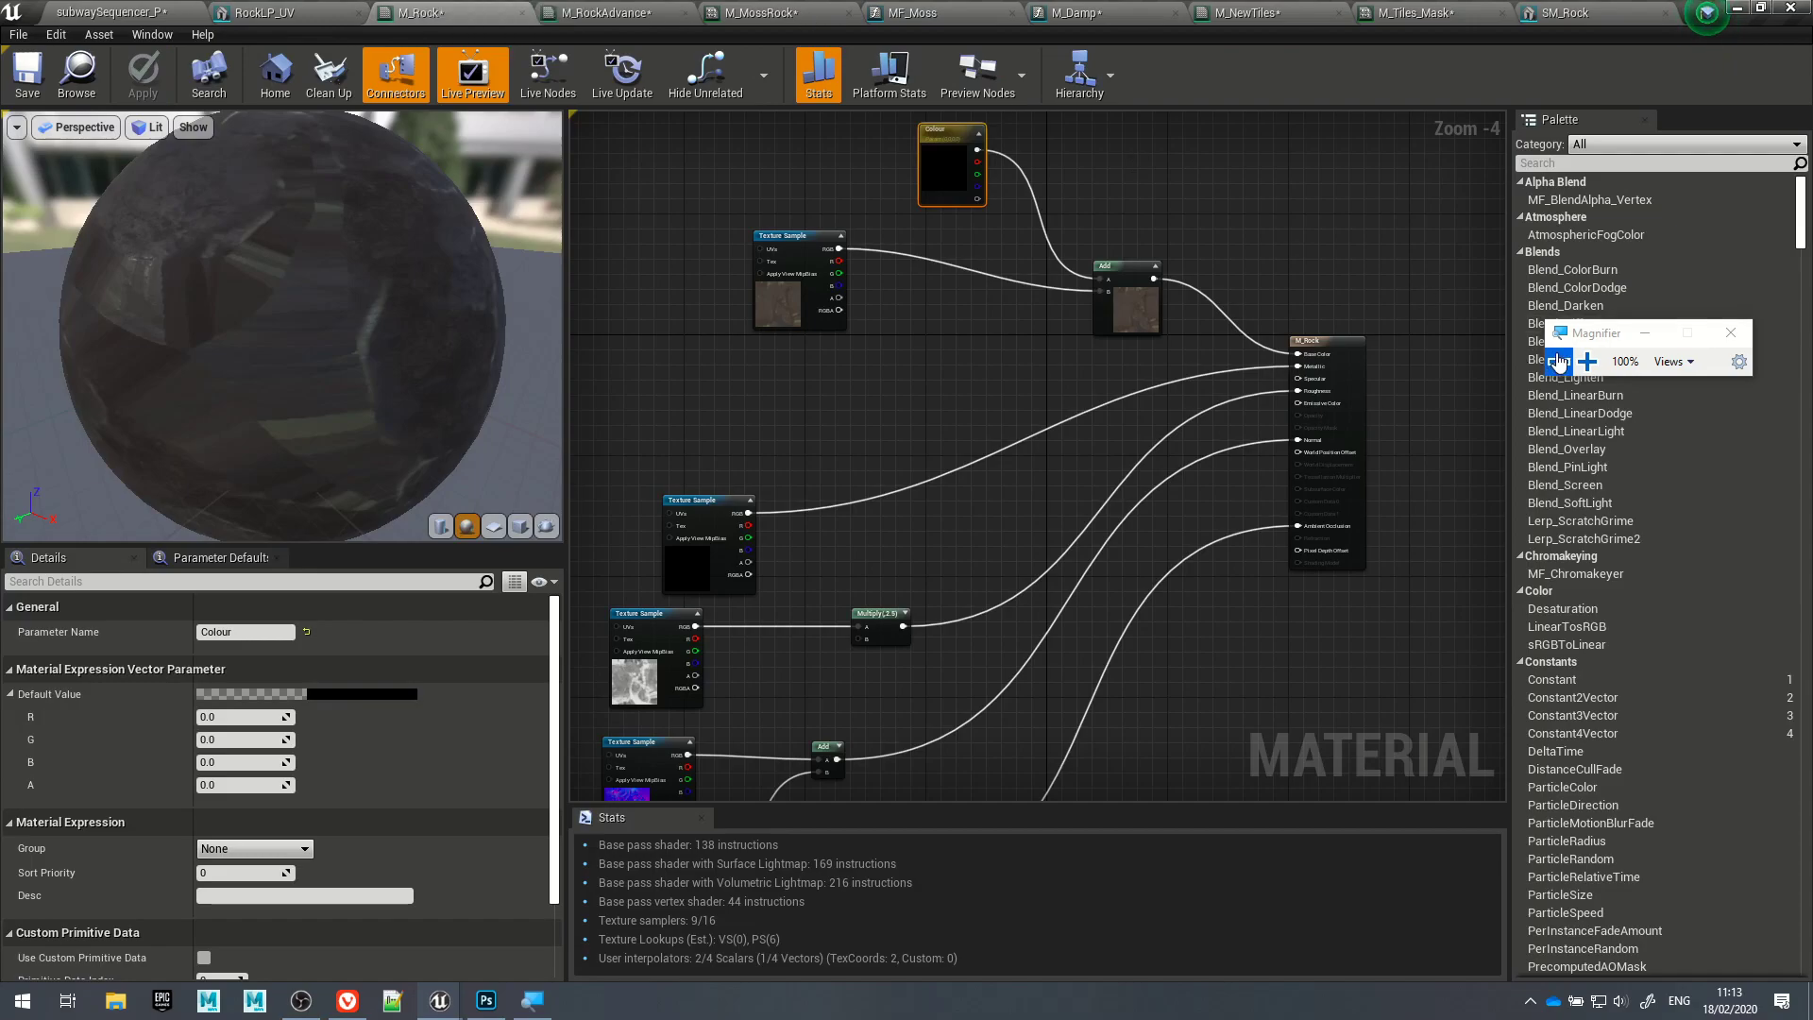
Step: Examine the M_RockAdvance node graph, including its texture samples and the Normal Map Generation group
drag(1629, 333, 854, 420)
click(572, 11)
right_drag(1044, 330, 1004, 270)
drag(822, 425, 661, 319)
right_drag(1068, 334, 1053, 628)
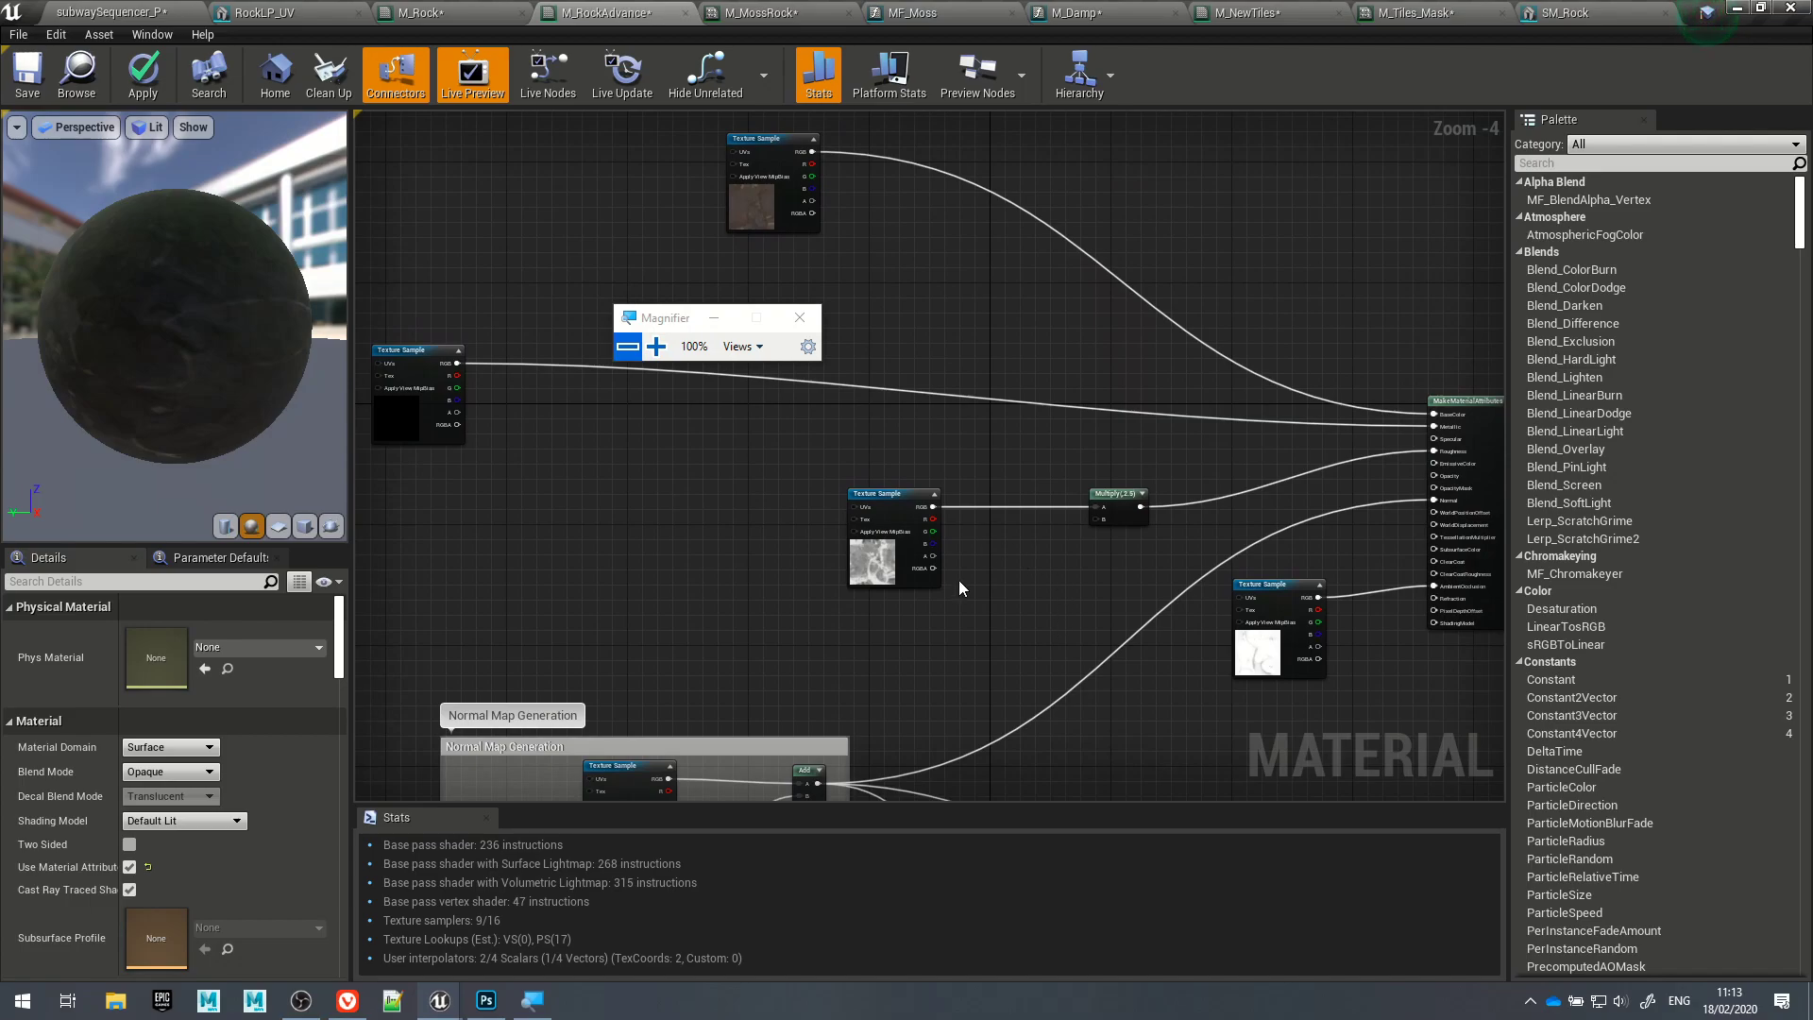
Step: Delete SM_Rock5 from the level and duplicate the mossy rock RockLP_UV4 onto the middle of the corridor floor
click(104, 11)
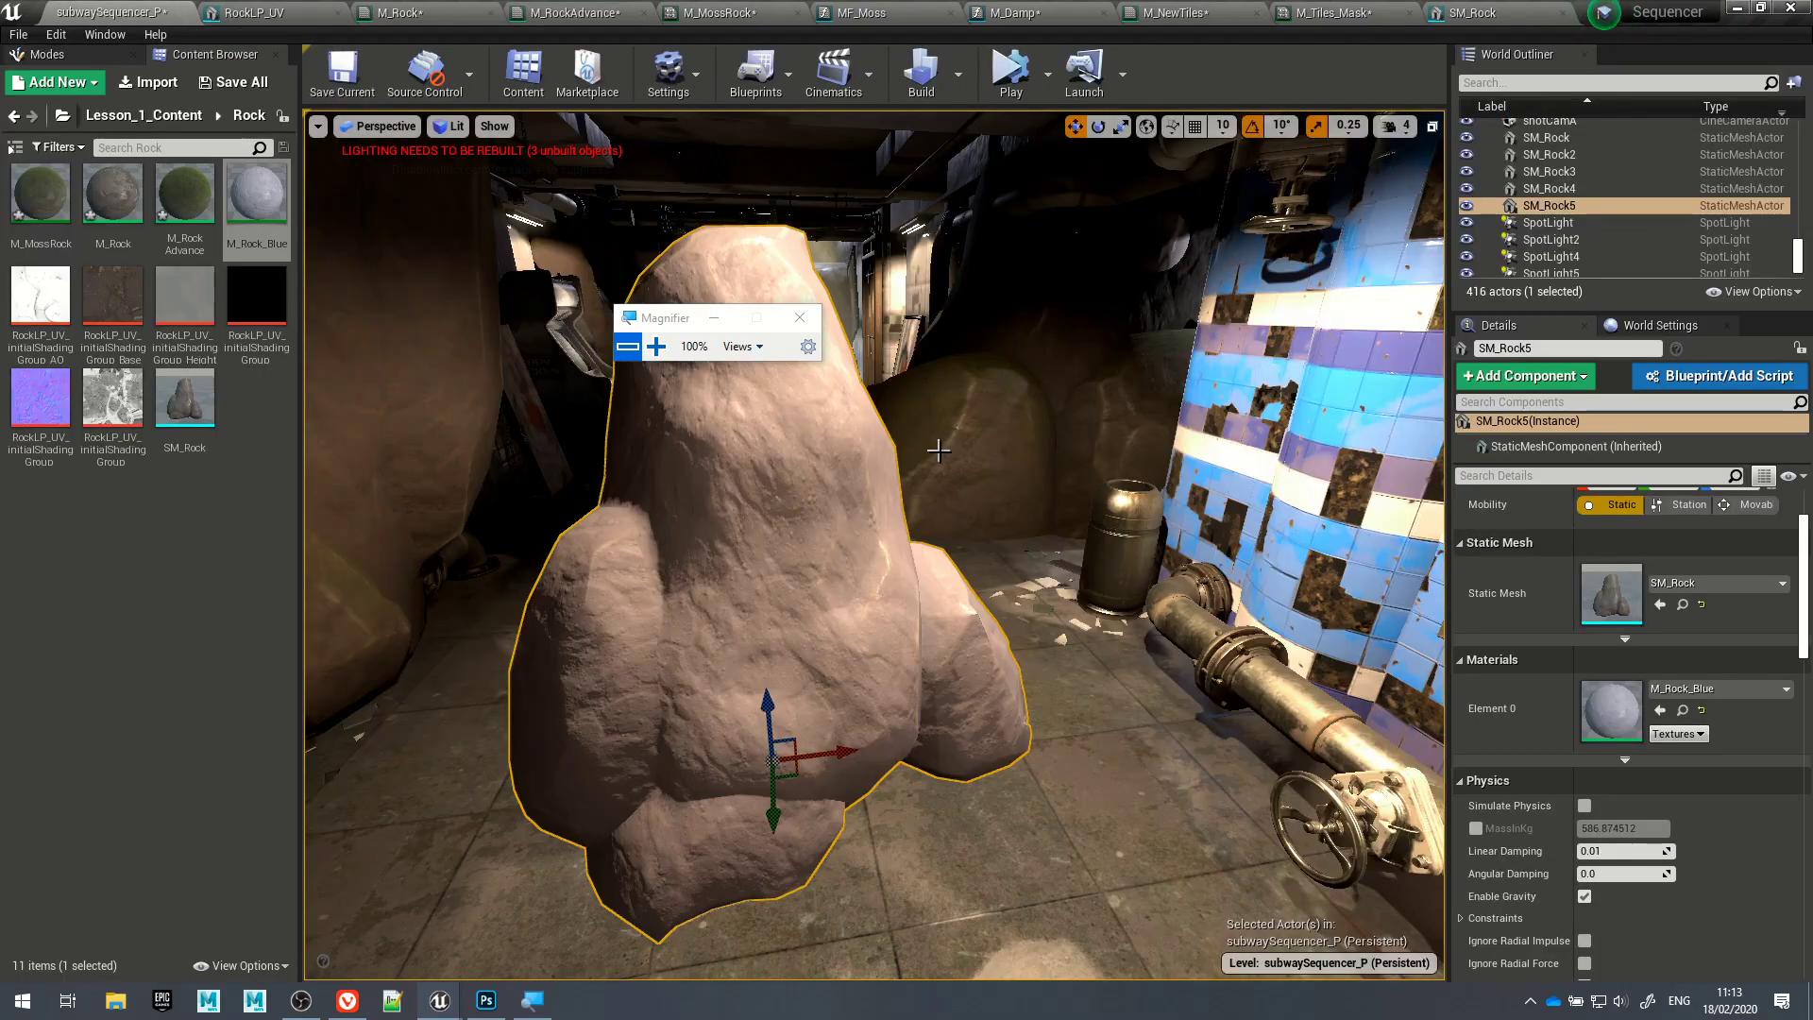
key(Delete)
right_drag(841, 624, 841, 625)
click(1143, 706)
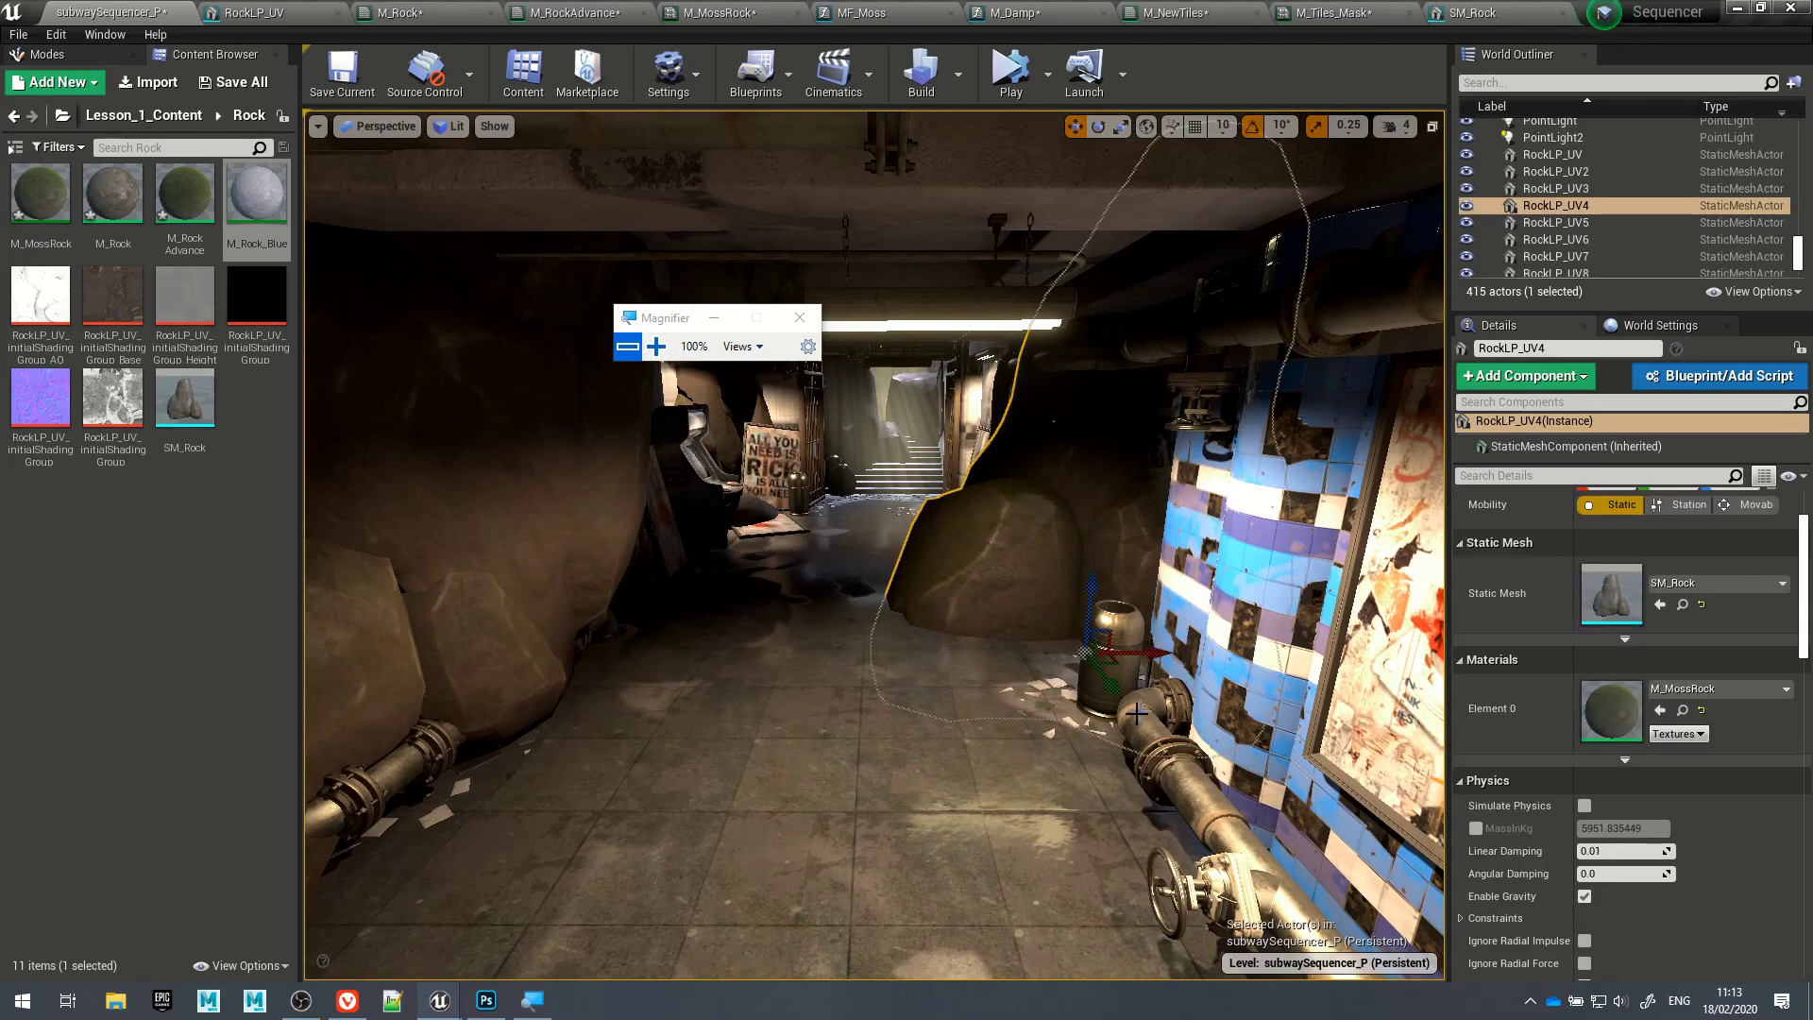
alt+drag(1111, 664, 841, 814)
Step: Raise the duplicated moss rock, scale it down, and rotate it about -160° around its vertical axis
key(w)
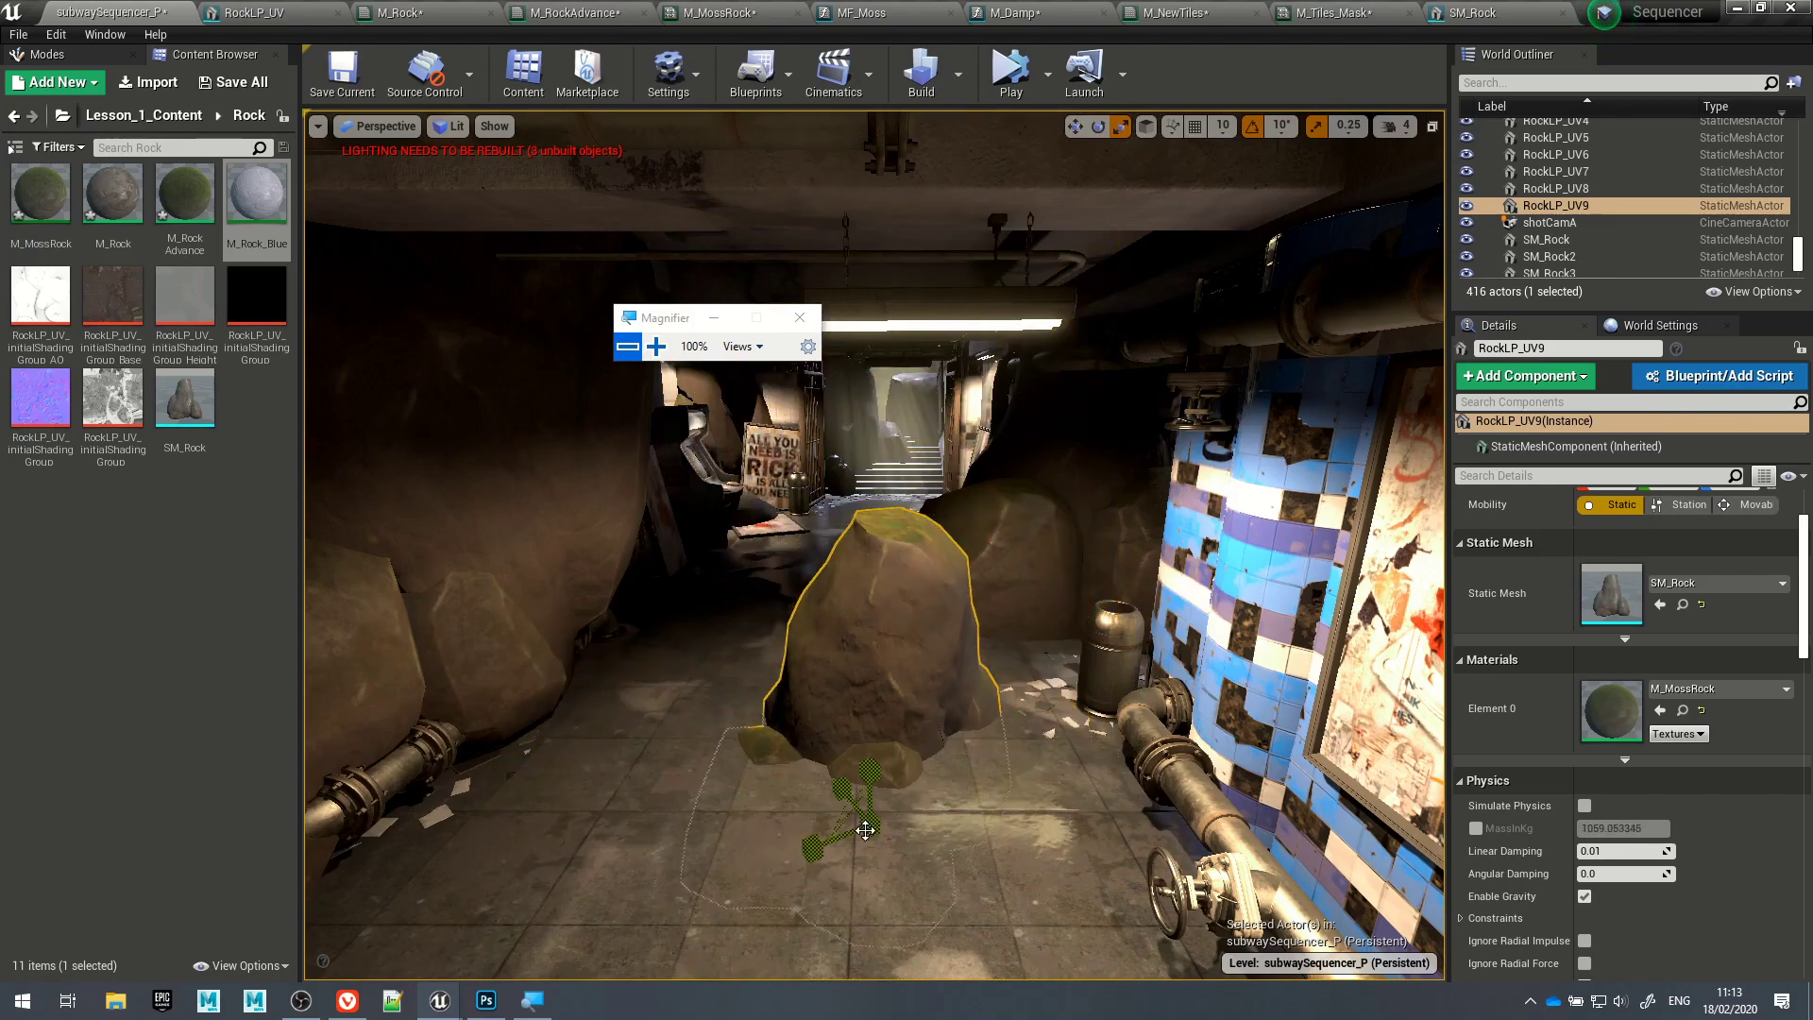
drag(870, 726, 872, 672)
key(r)
drag(878, 741, 864, 750)
key(e)
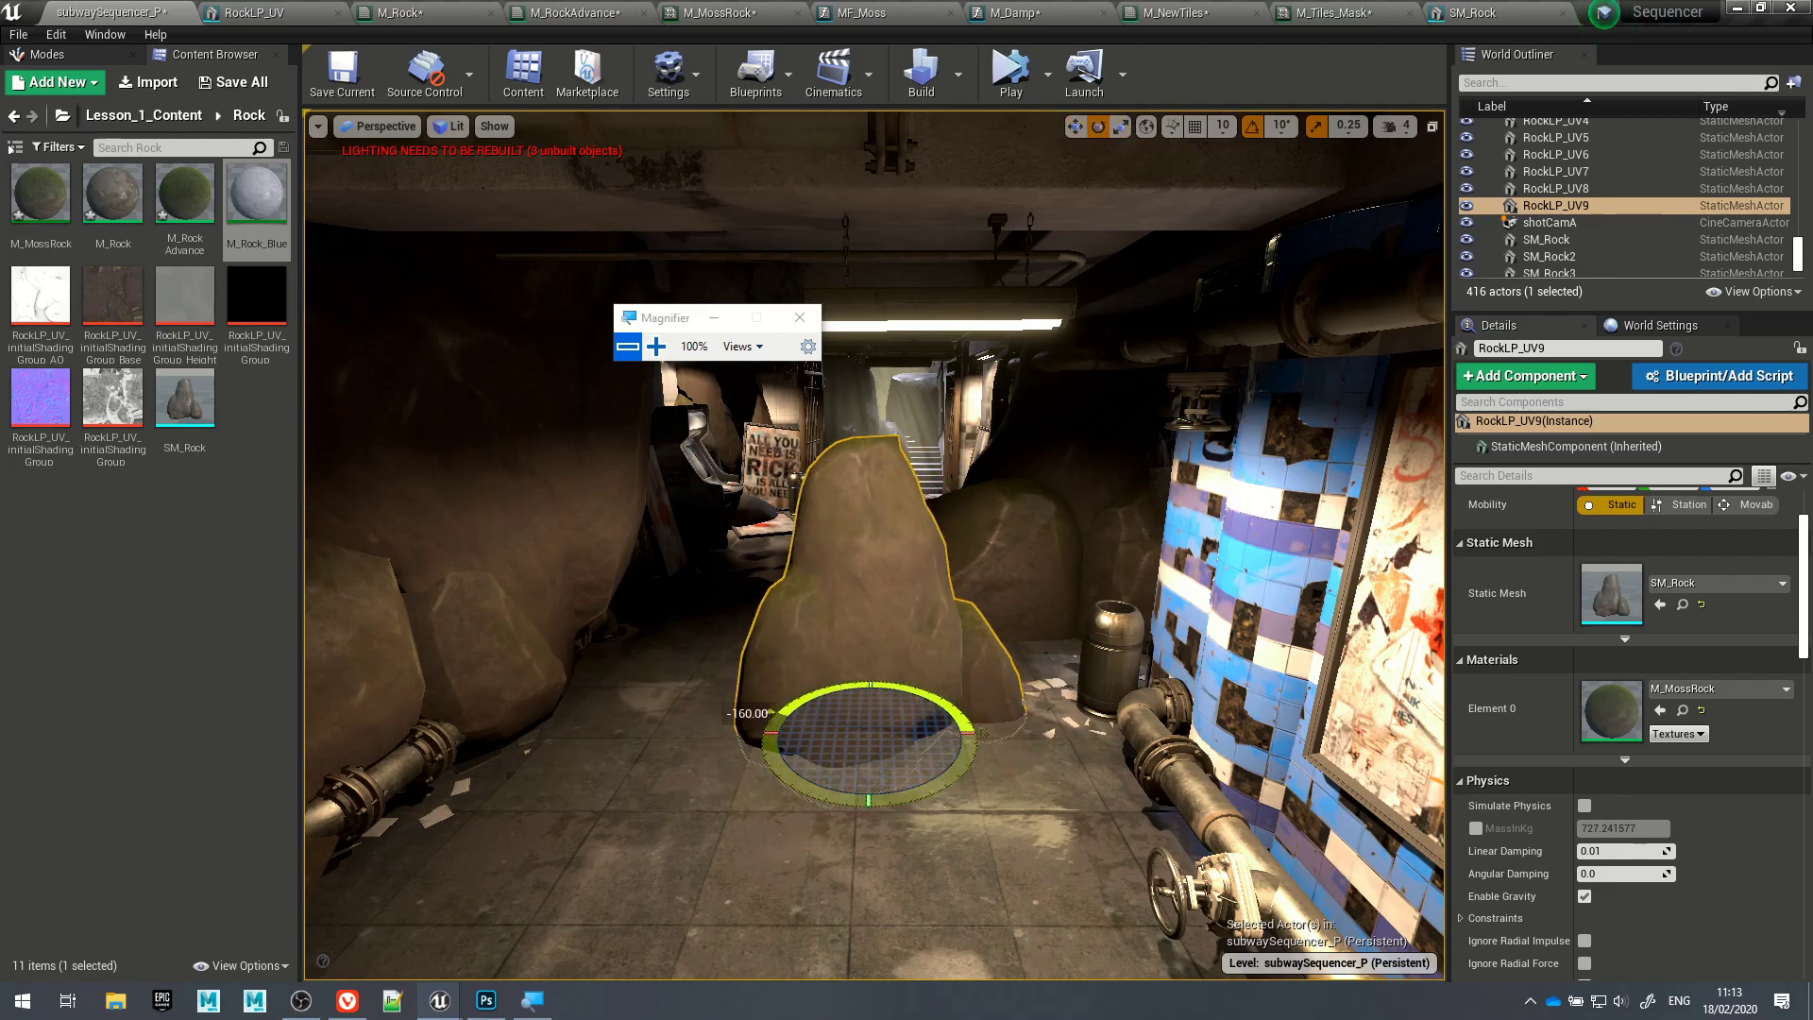
Step: Focus on the duplicated rock and examine its moss coverage and grain up close from several angles
key(f)
alt+drag(903, 775, 1048, 813)
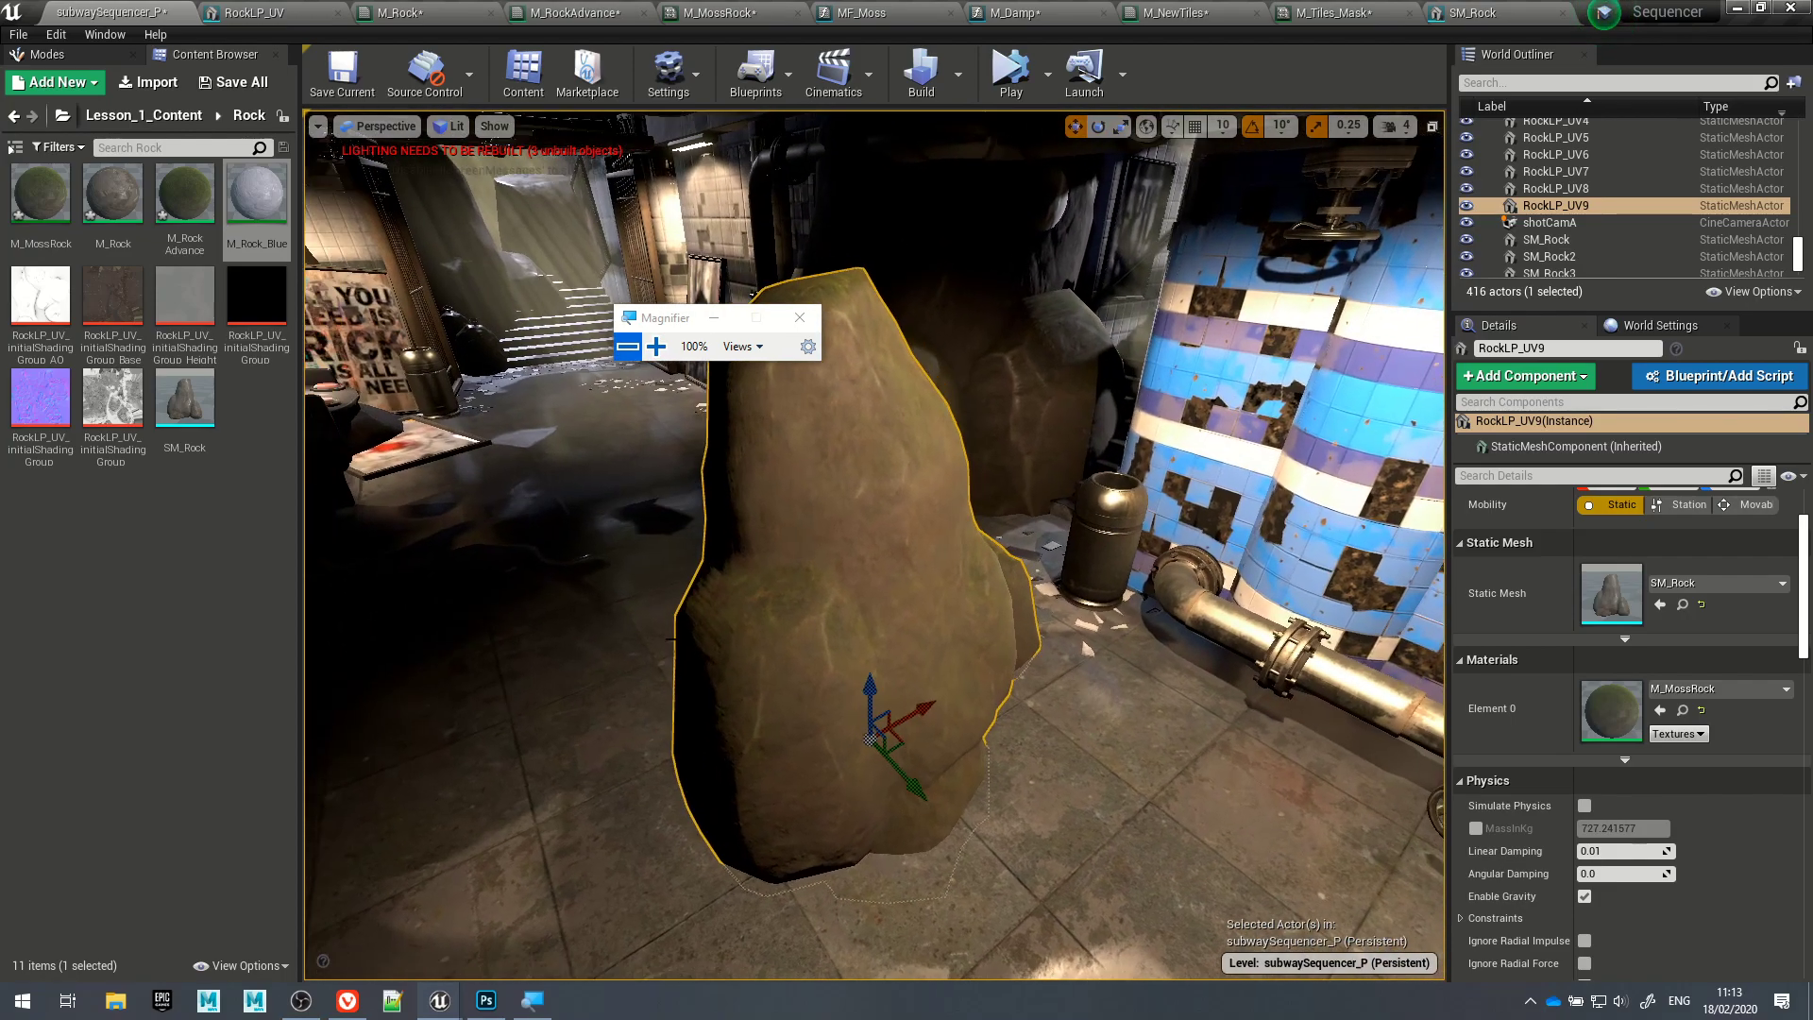
alt+click(902, 774)
scroll(735, 661, up, 4)
scroll(714, 640, down, 1)
mouse_move(714, 641)
alt+mouse_down()
mouse_move(765, 643)
mouse_move(718, 652)
mouse_move(728, 670)
mouse_move(708, 633)
alt+mouse_up()
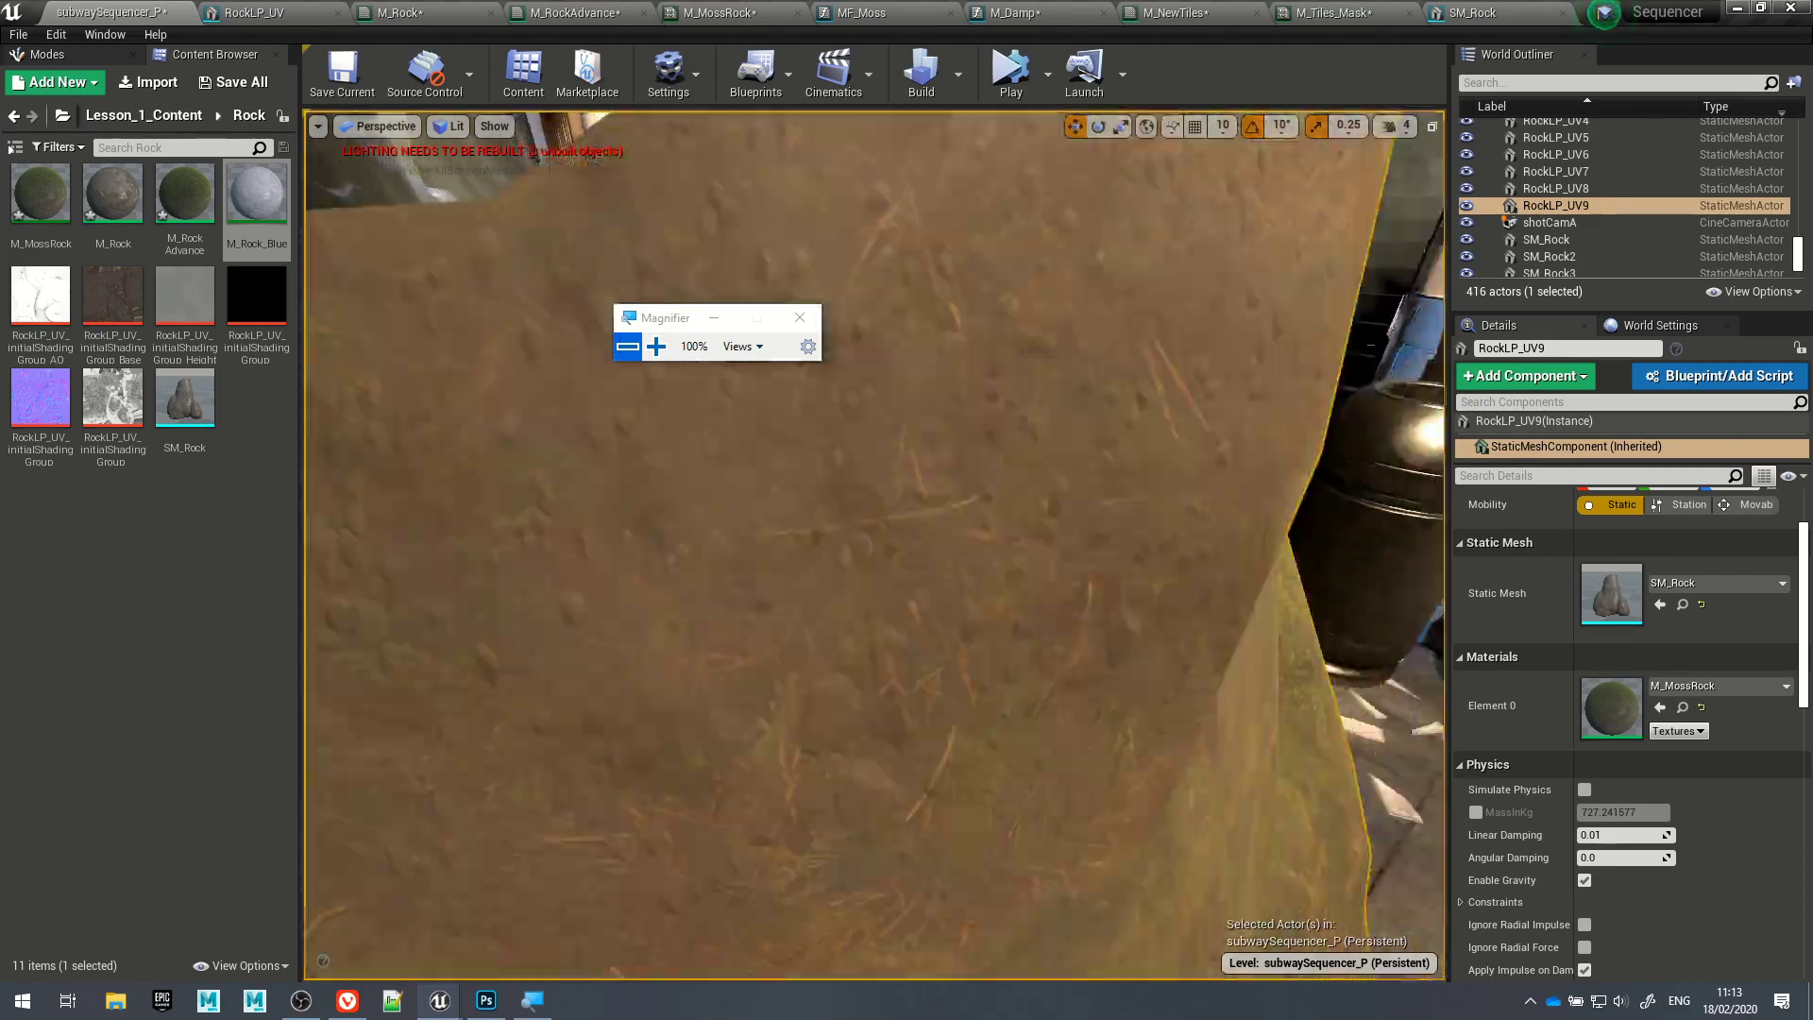
alt+drag(854, 615, 822, 623)
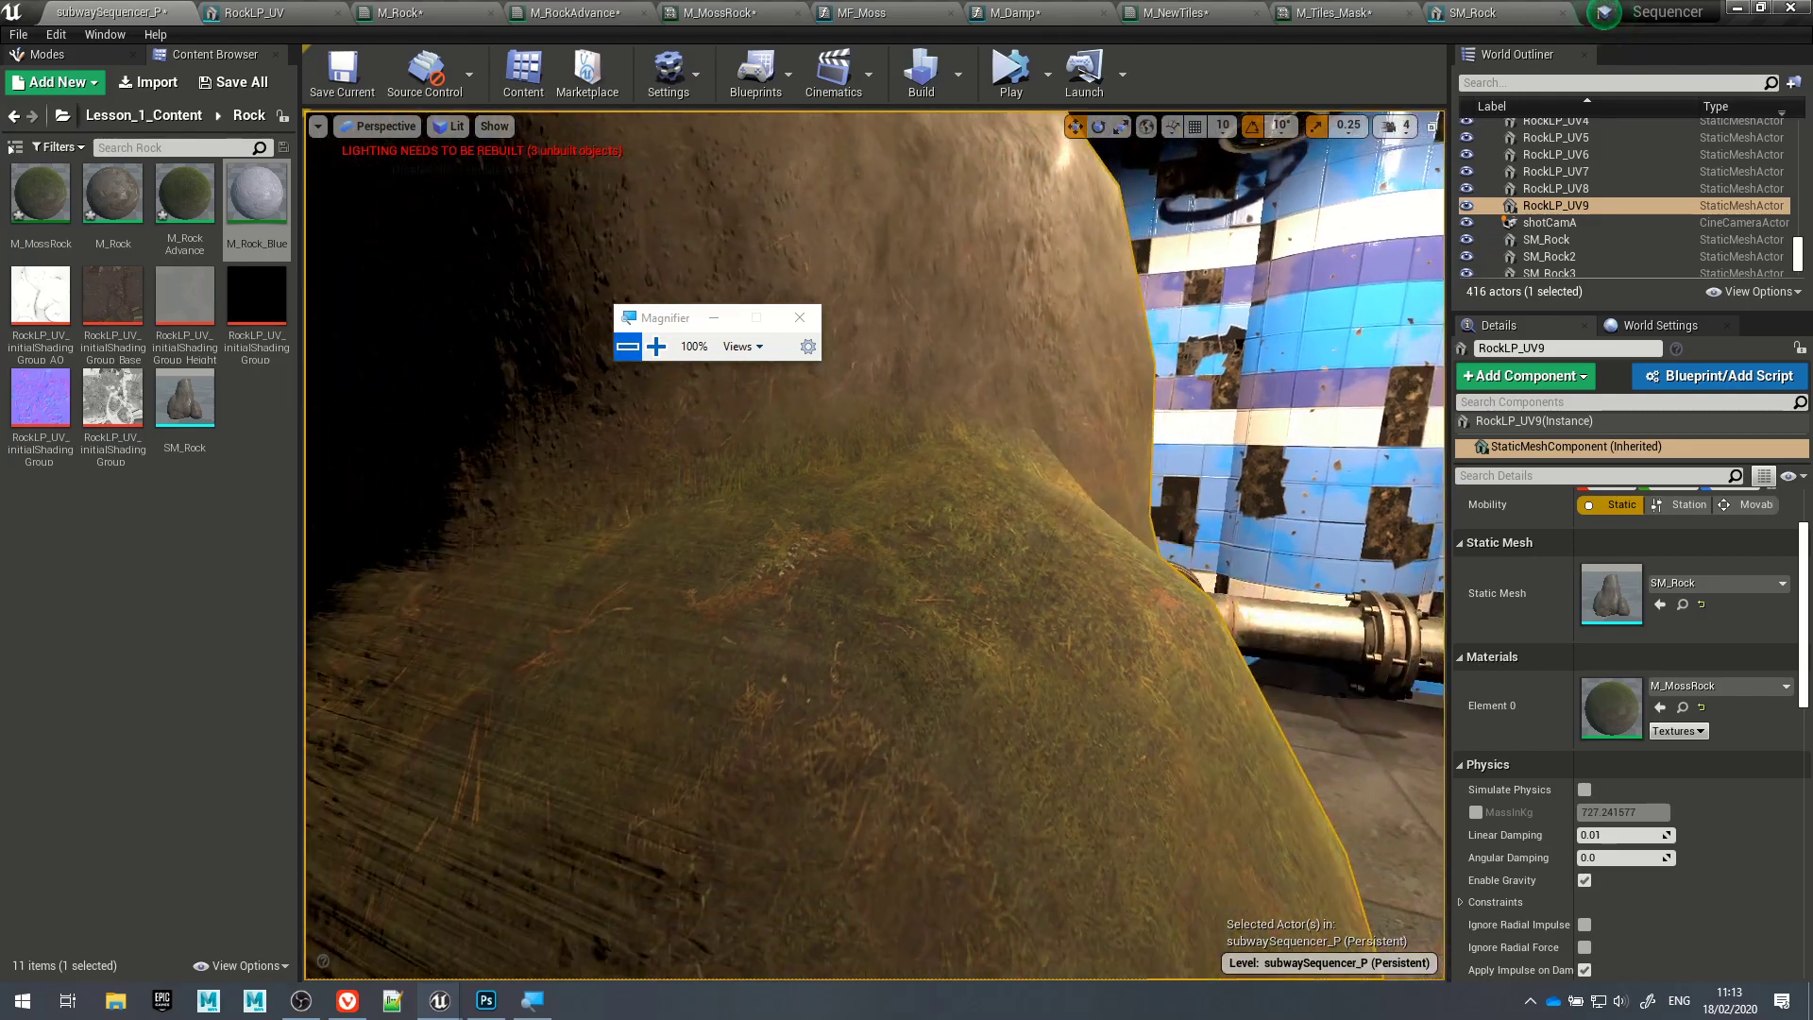
mouse_move(935, 609)
alt+mouse_down()
mouse_move(671, 633)
mouse_move(652, 727)
mouse_move(812, 661)
mouse_move(831, 614)
mouse_move(919, 600)
alt+mouse_up()
alt+right_drag(1048, 596, 972, 600)
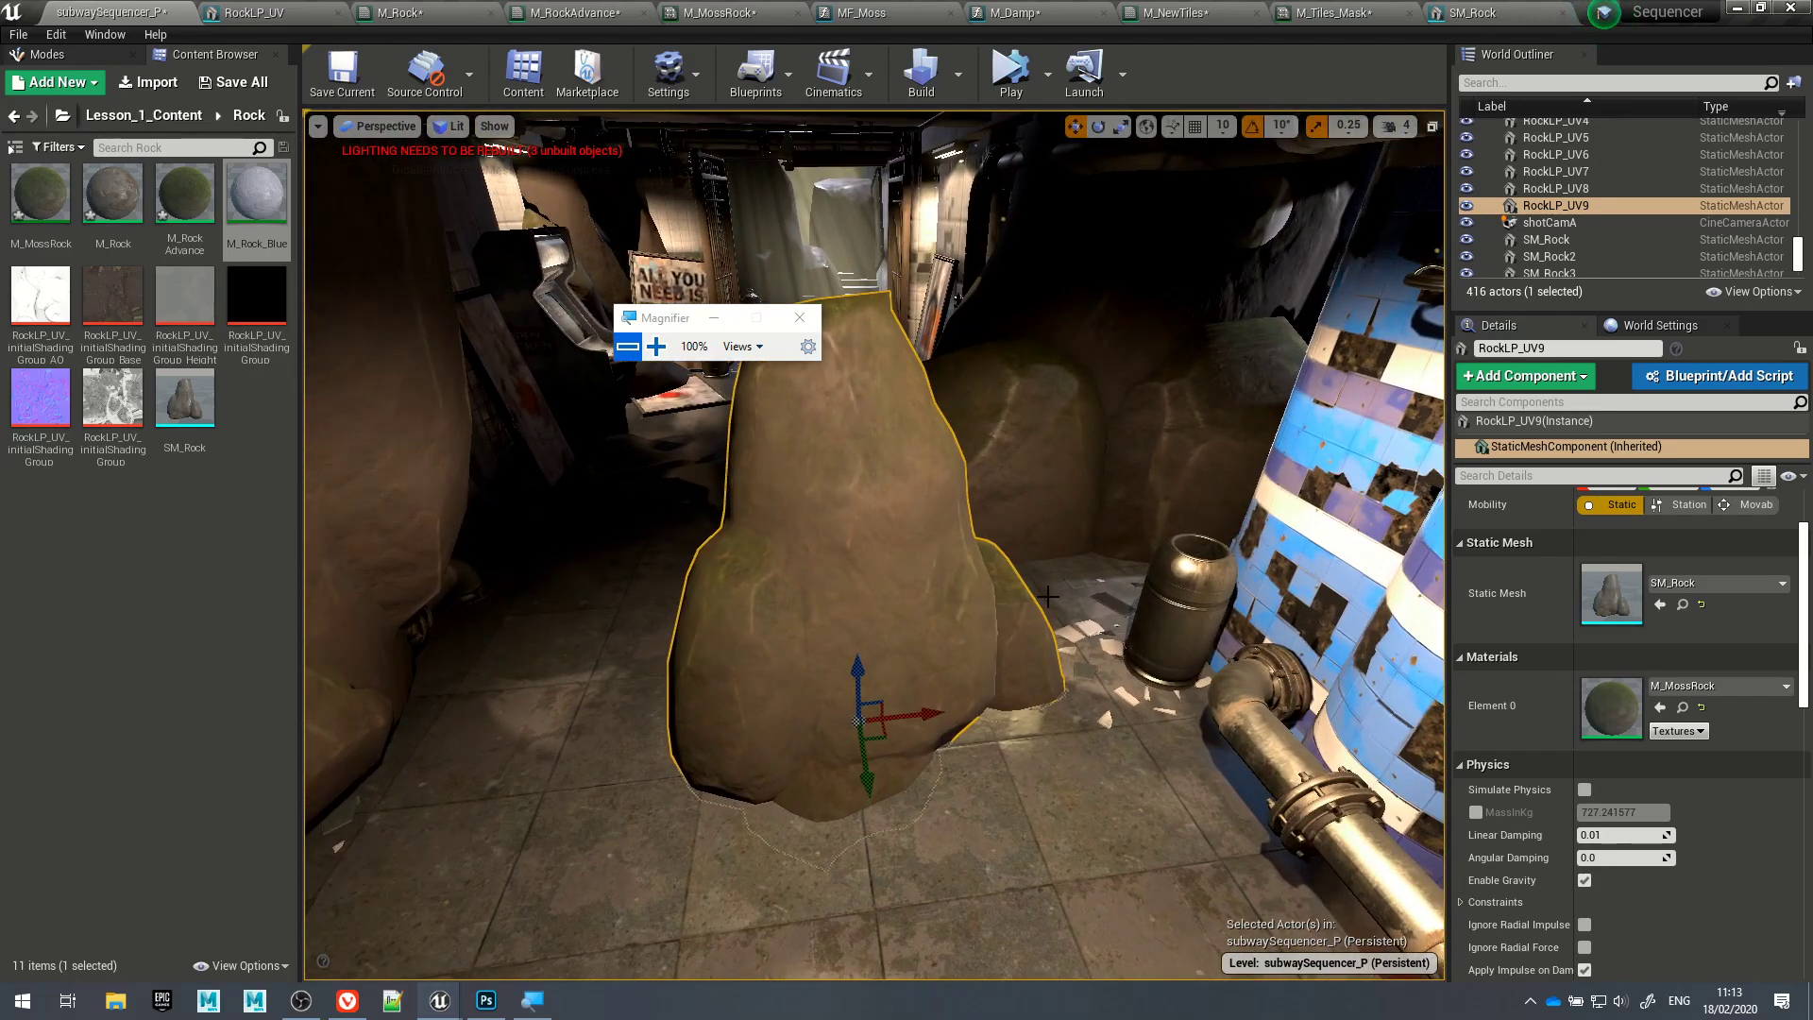
click(707, 320)
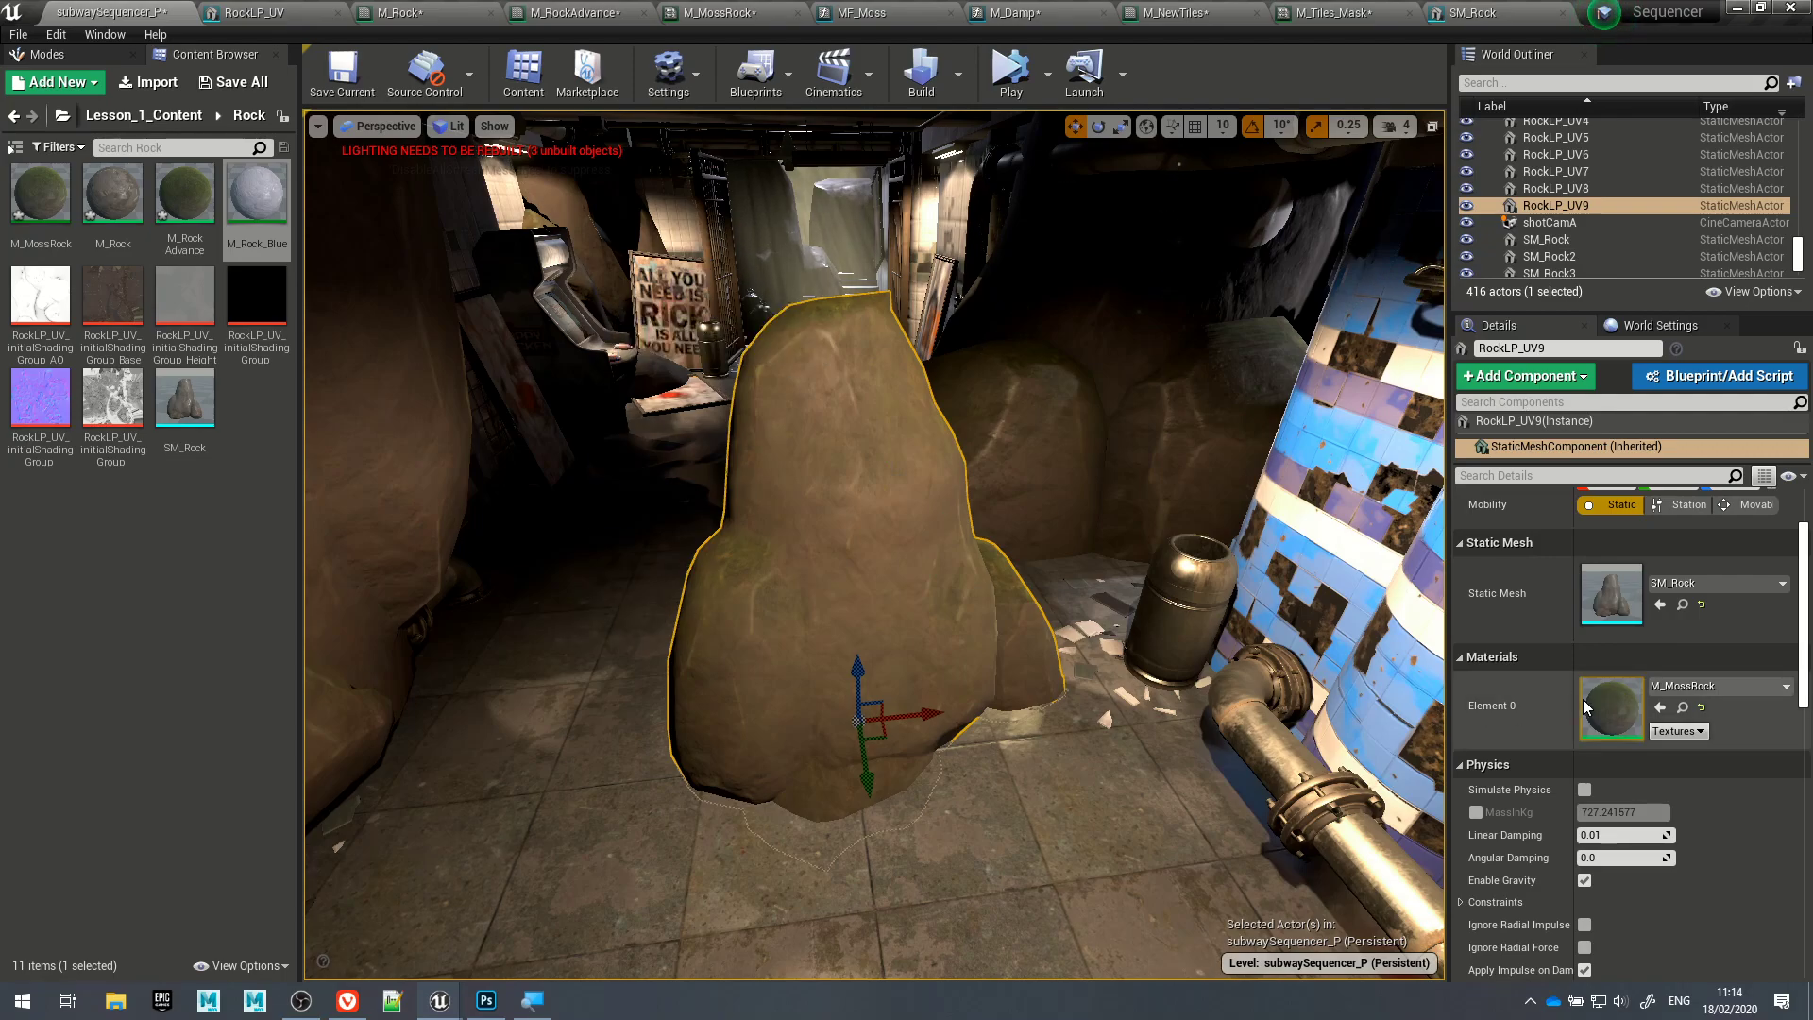
Step: Open the rock's M_MossRock material instance and examine its scalar parameters at 300% magnification
double_click(1611, 699)
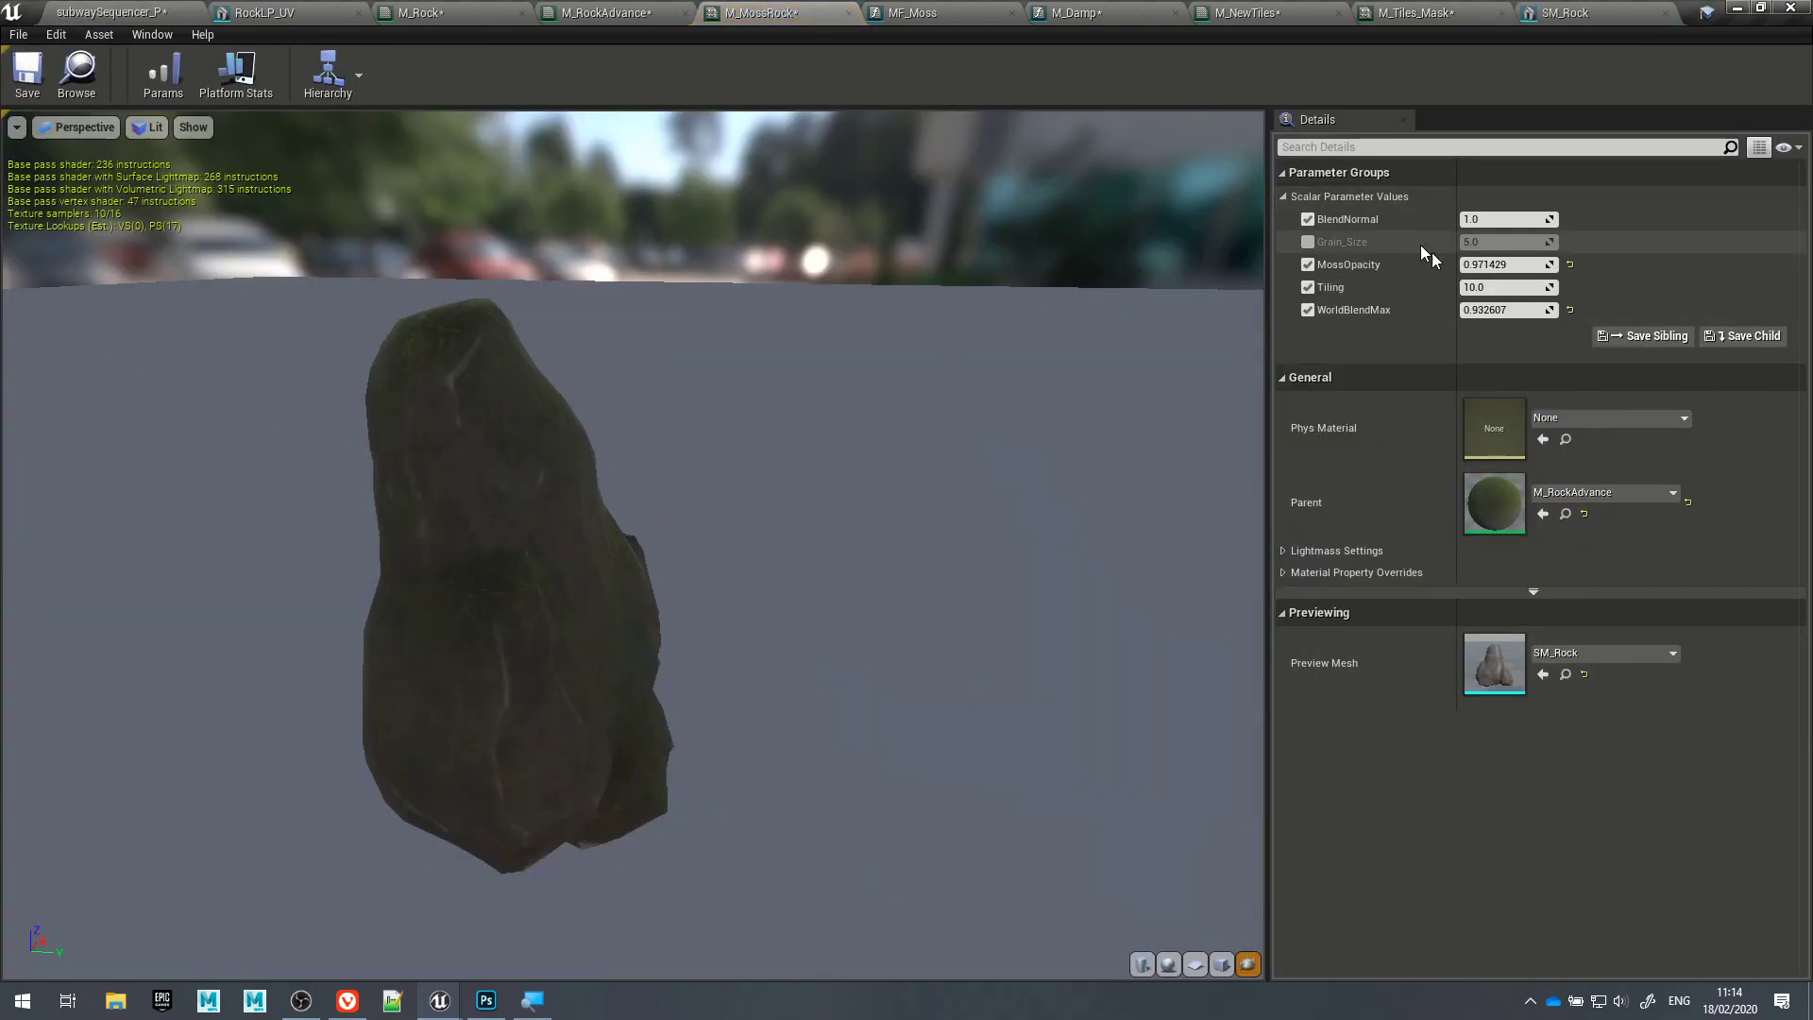
drag(614, 728, 694, 730)
click(533, 1001)
click(655, 347)
click(655, 346)
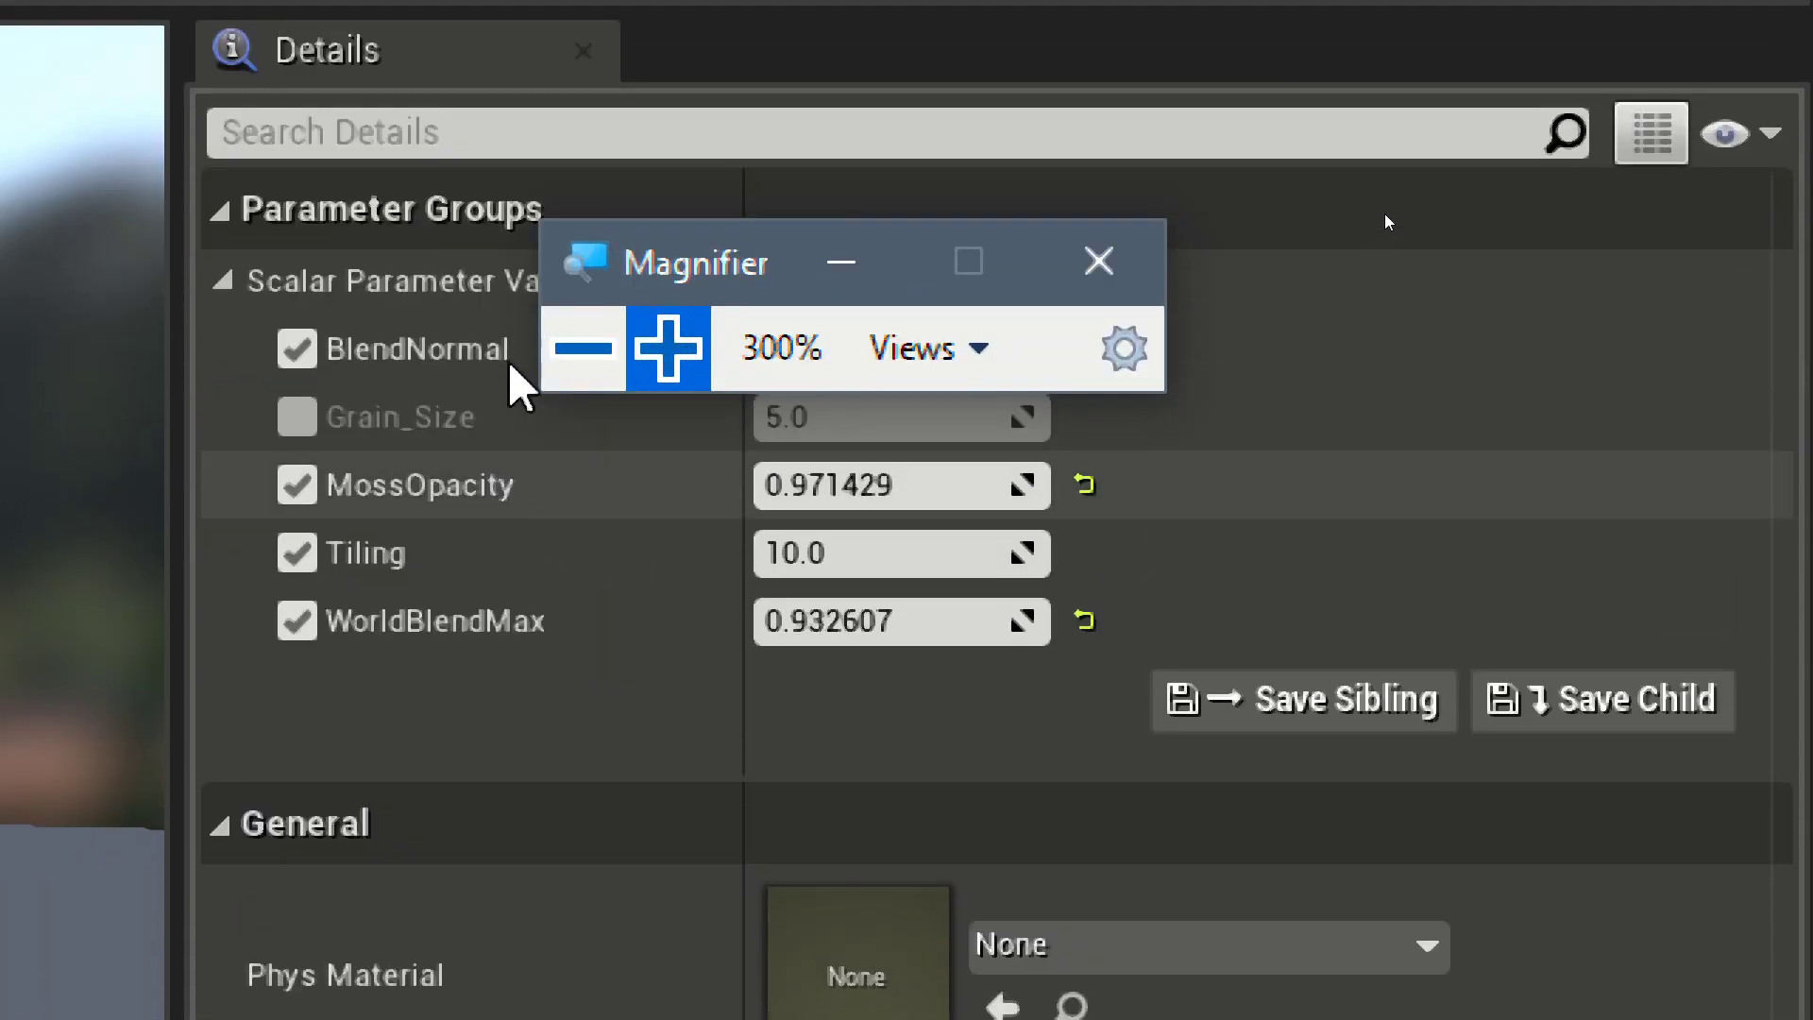
drag(656, 263, 1419, 376)
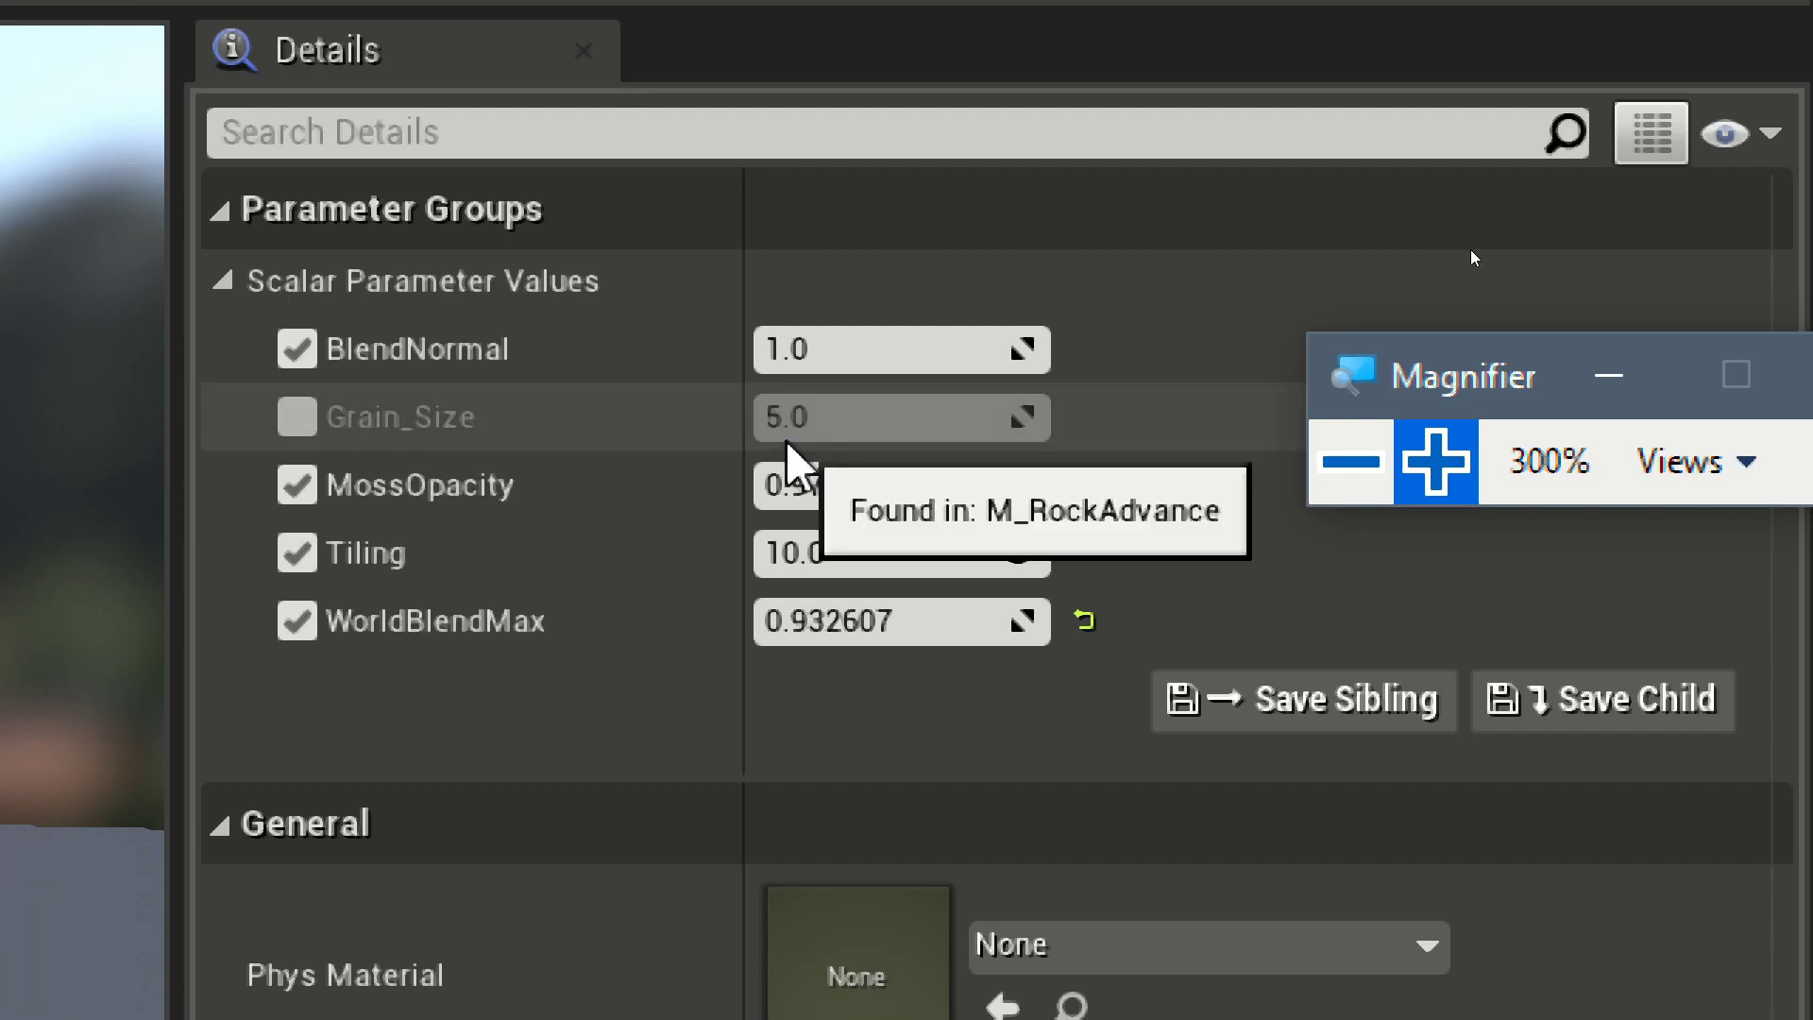
Step: Enable the Grain_Size override in M_MossRock, turn it off again, and restore the magnification to 100%
click(297, 417)
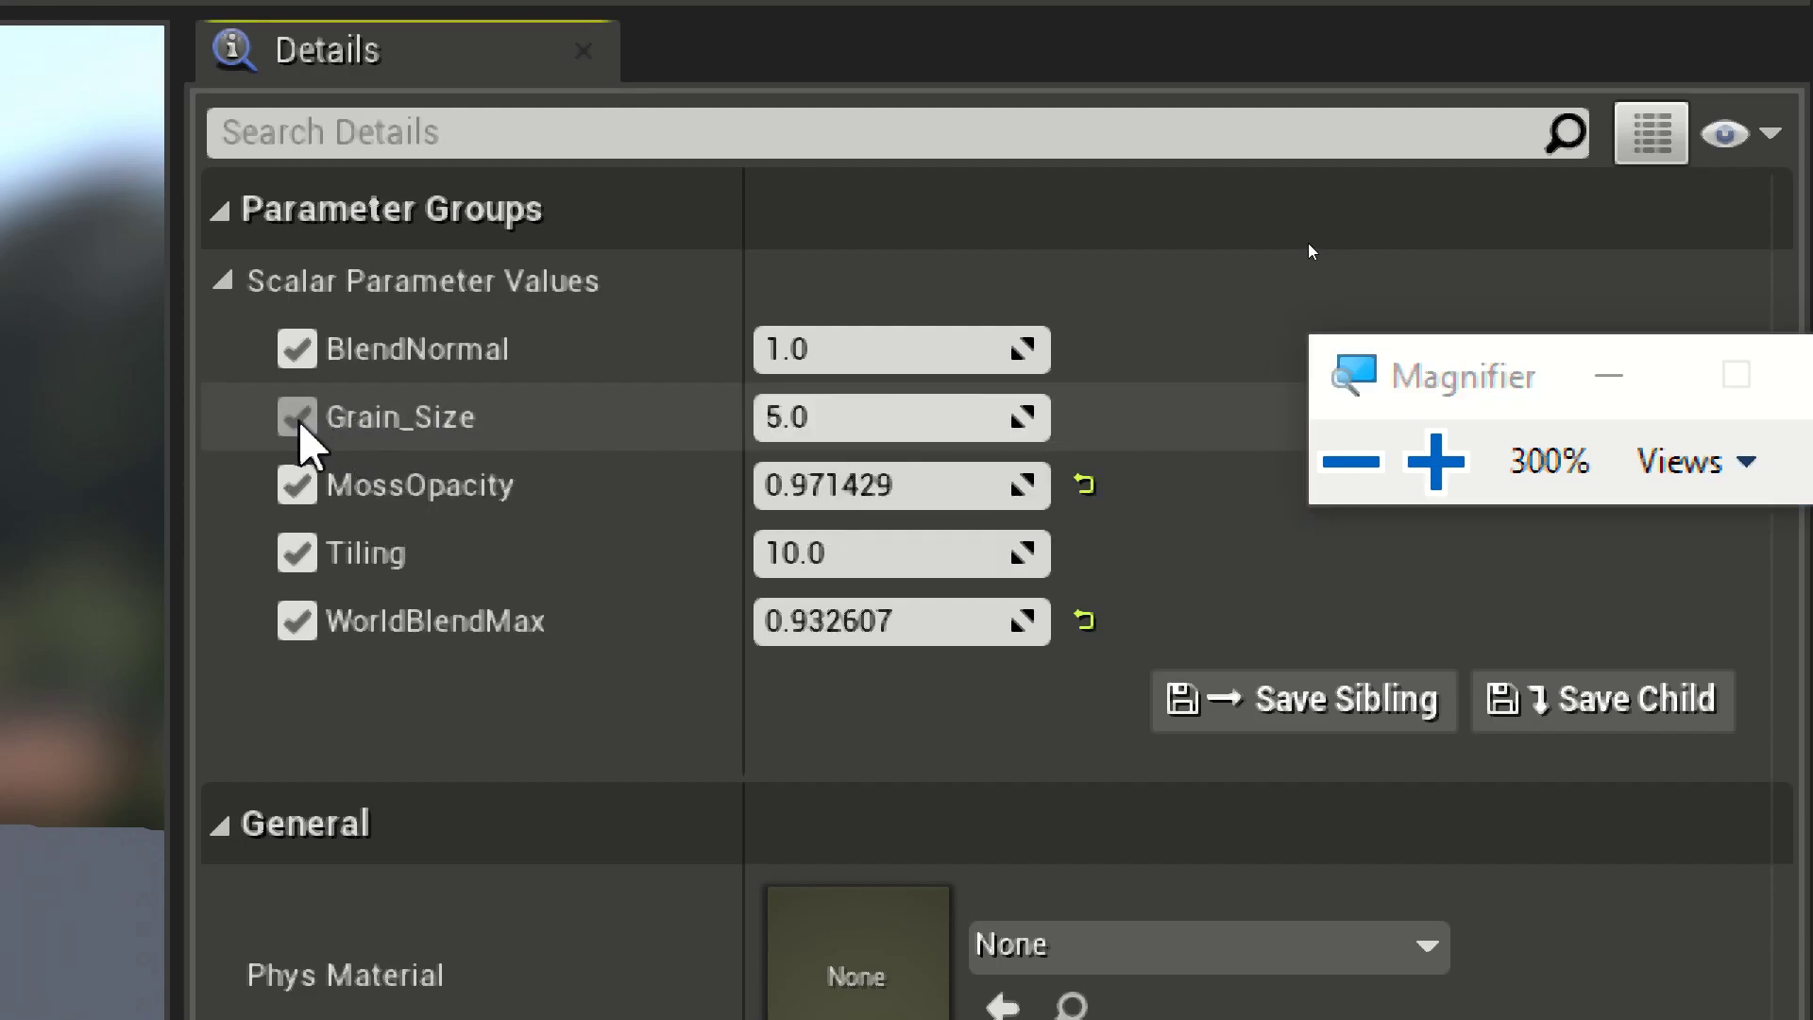
click(297, 418)
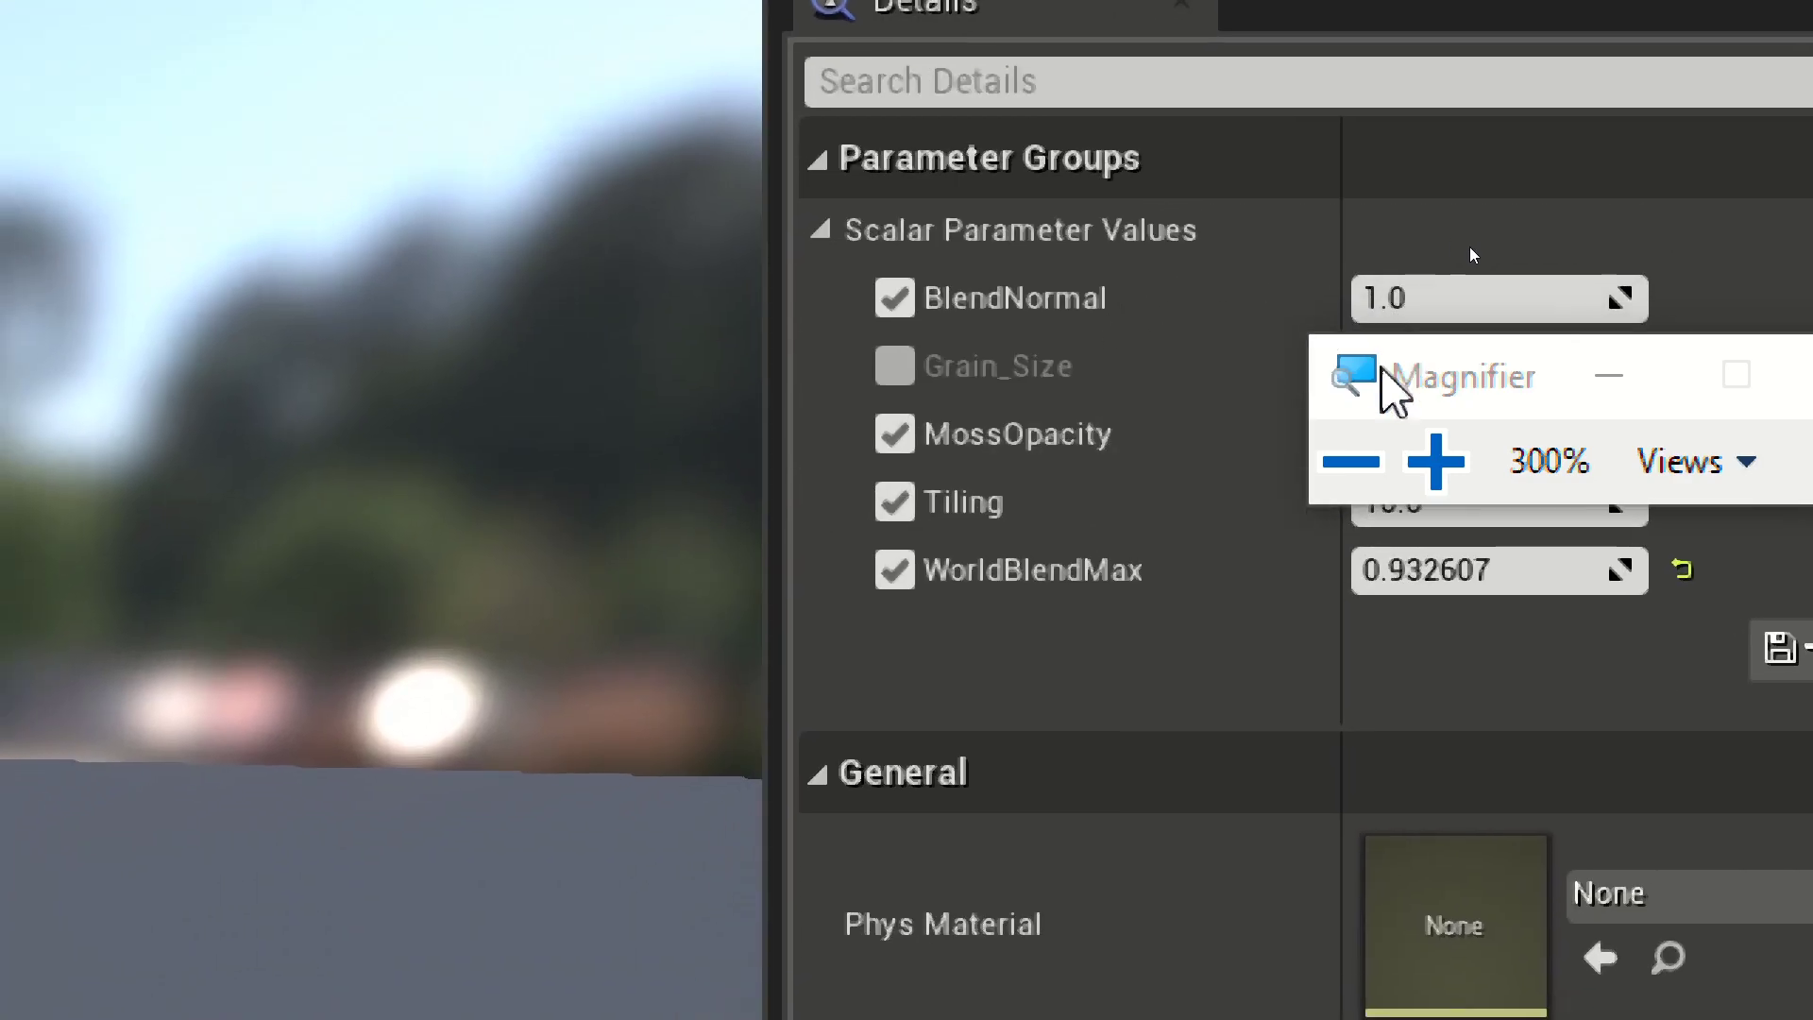
click(1352, 462)
click(1351, 462)
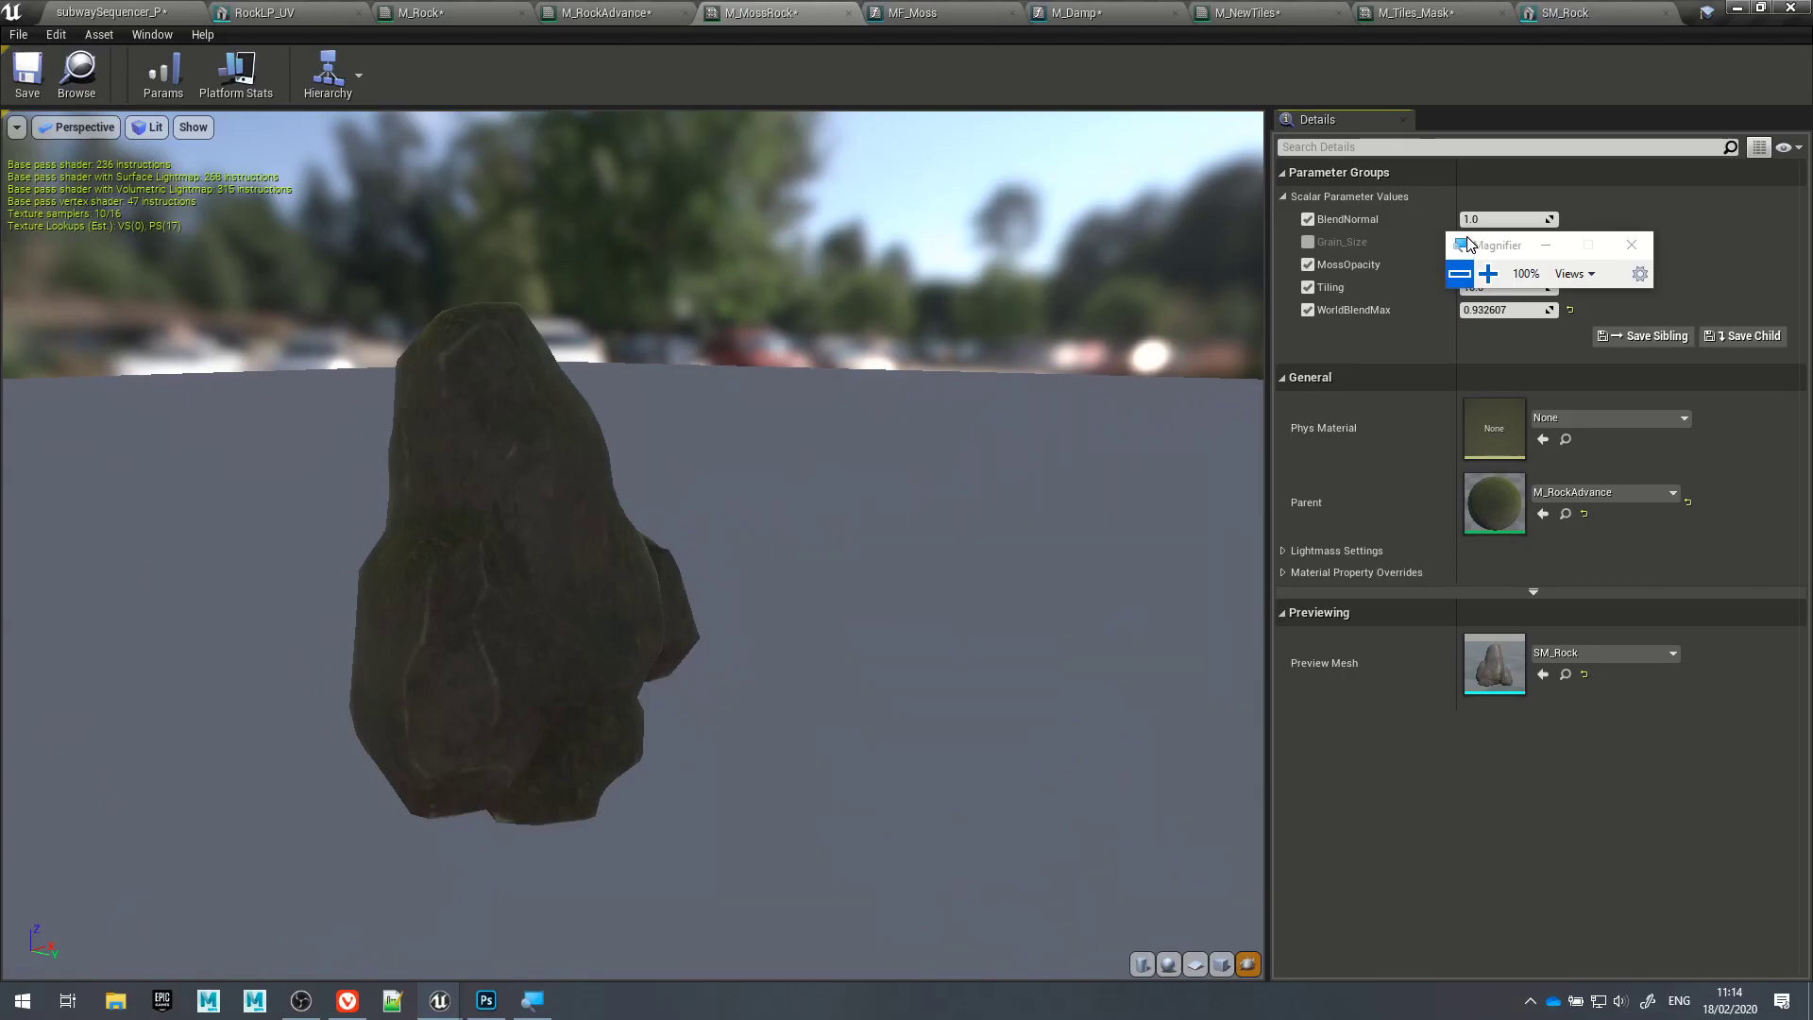
Step: Reset M_MossRock's MossOpacity to its default of 1.0 and examine the moss on the preview rock up close
drag(1512, 253, 1542, 369)
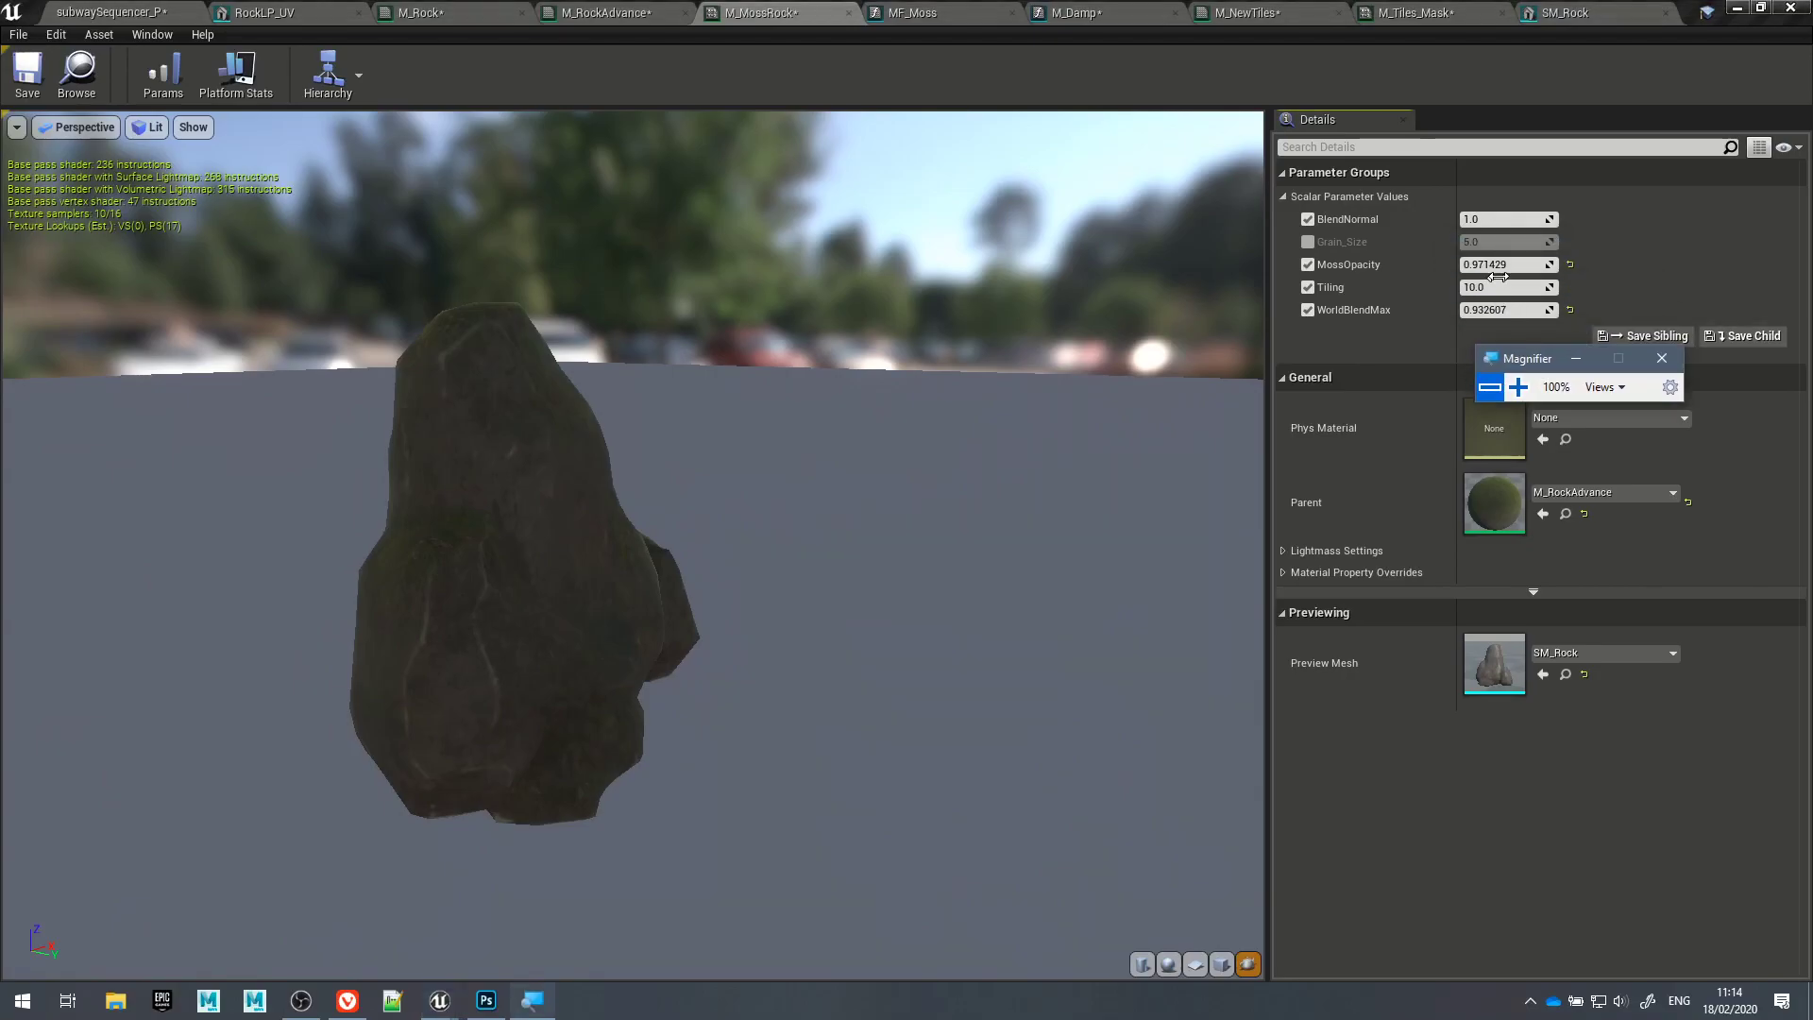
click(1569, 264)
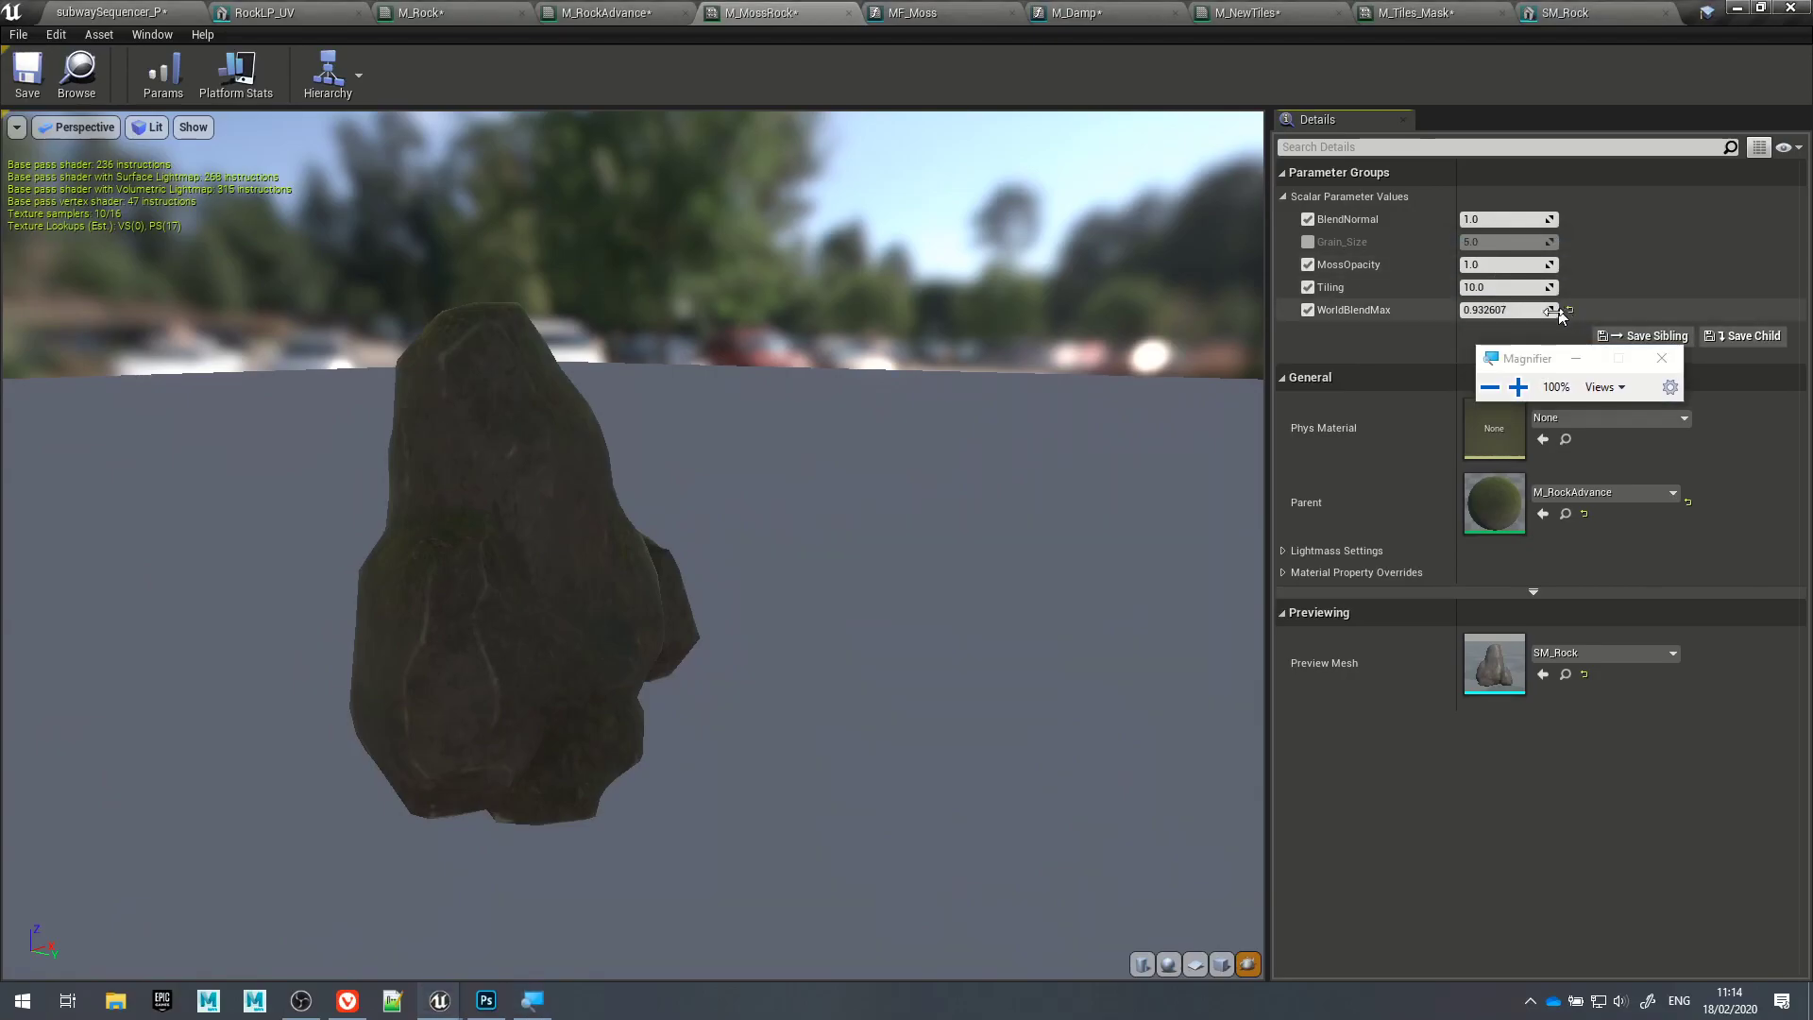
drag(815, 604, 586, 610)
drag(704, 597, 591, 596)
right_drag(704, 597, 746, 609)
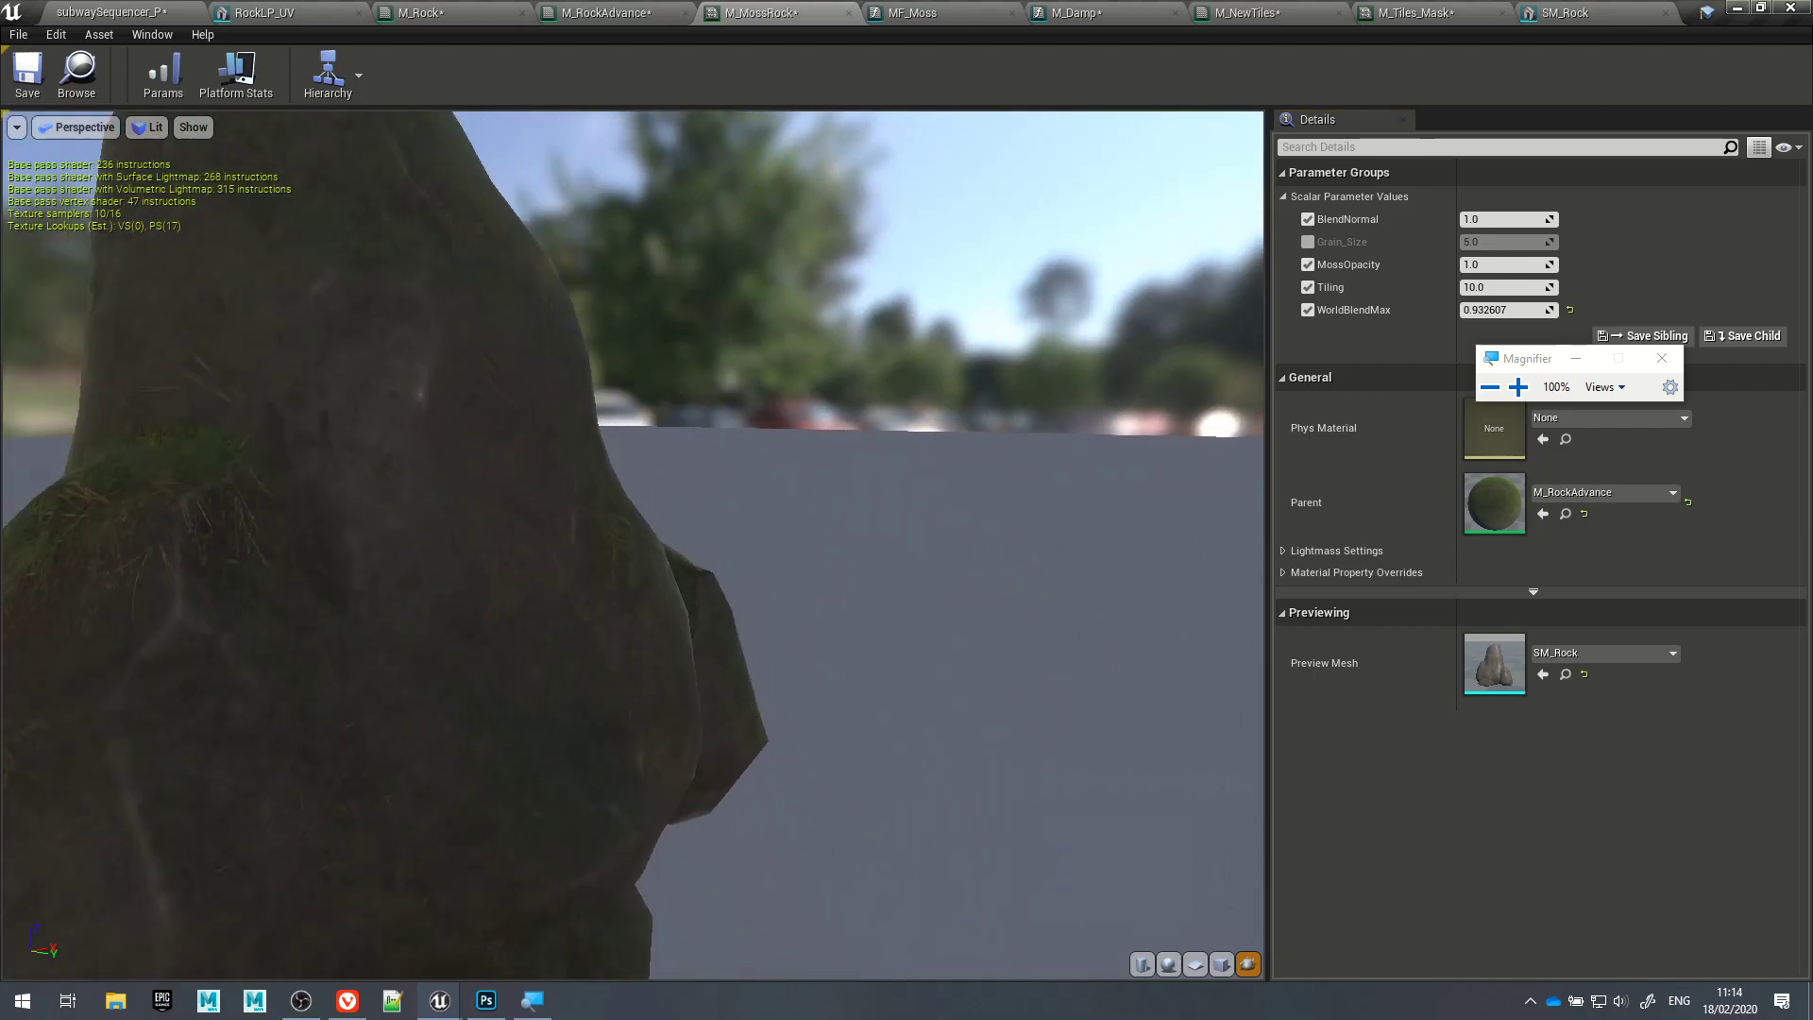
middle_drag(746, 609, 491, 491)
right_drag(491, 491, 434, 472)
middle_drag(435, 473, 714, 647)
right_drag(625, 584, 566, 576)
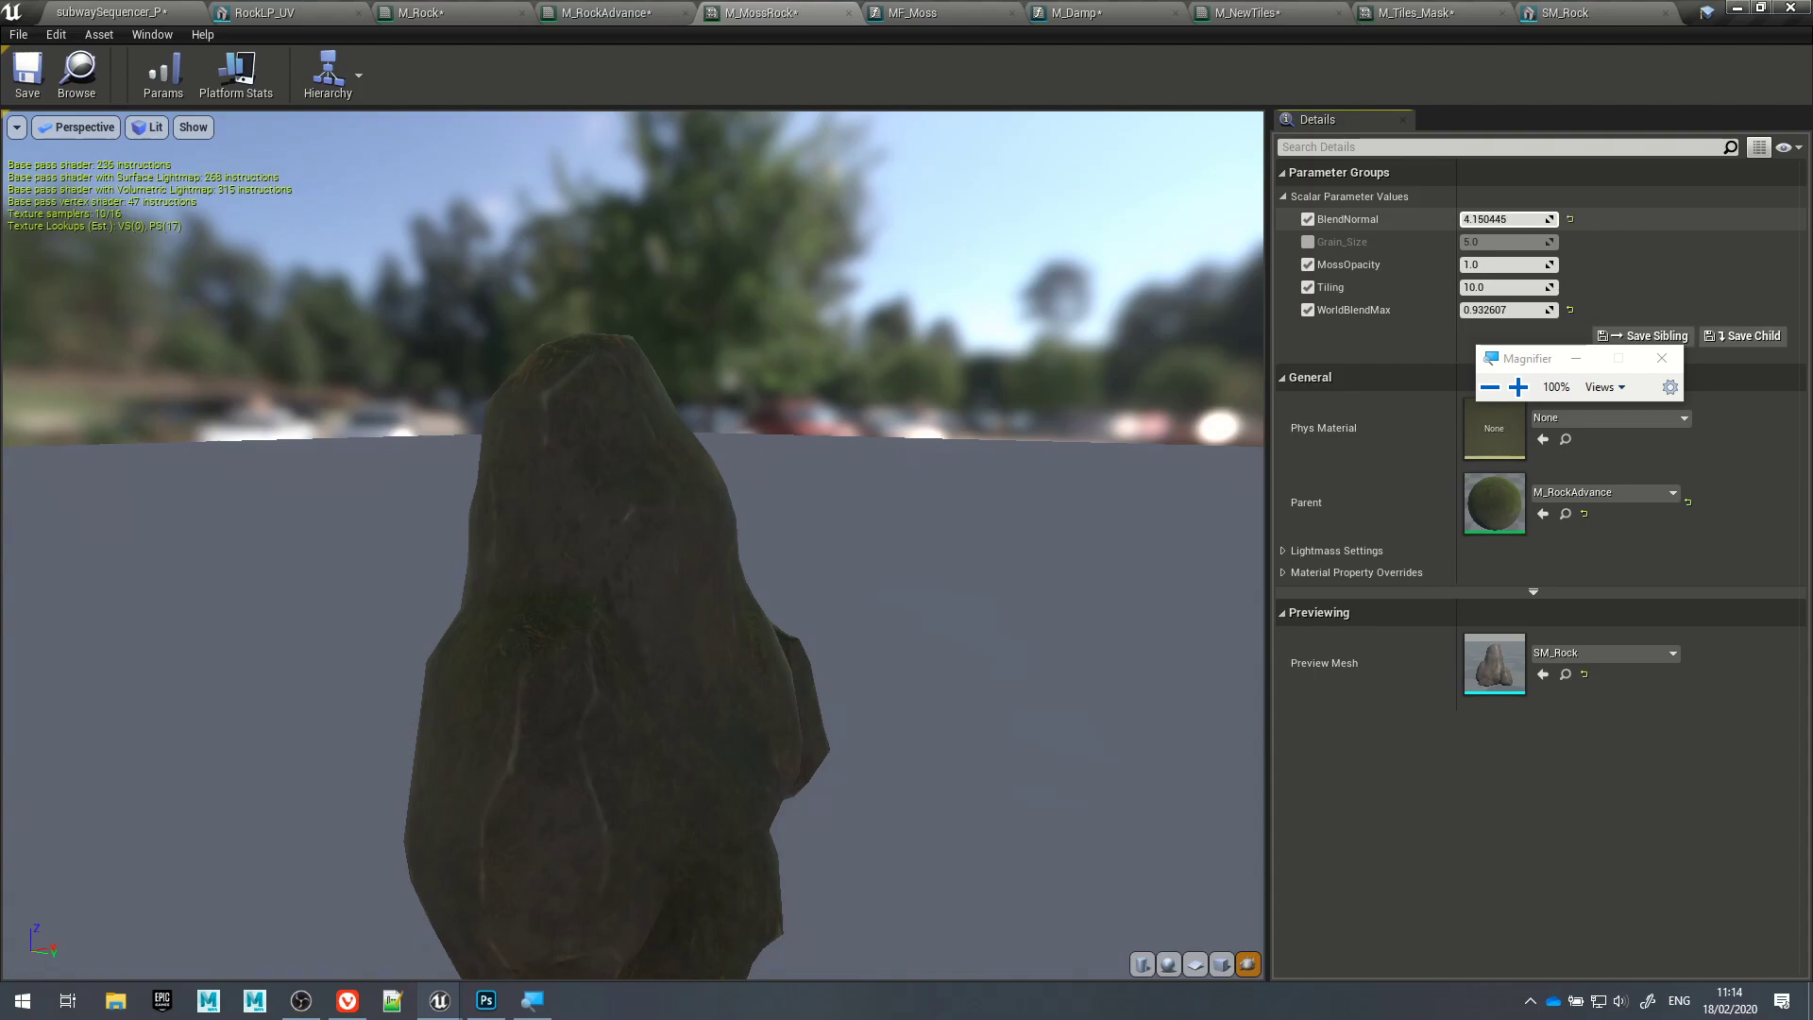
Step: Reset WorldBlendMax to its default of 1.0 and adjust BlendNormal to about 0.86
drag(1511, 219, 1483, 220)
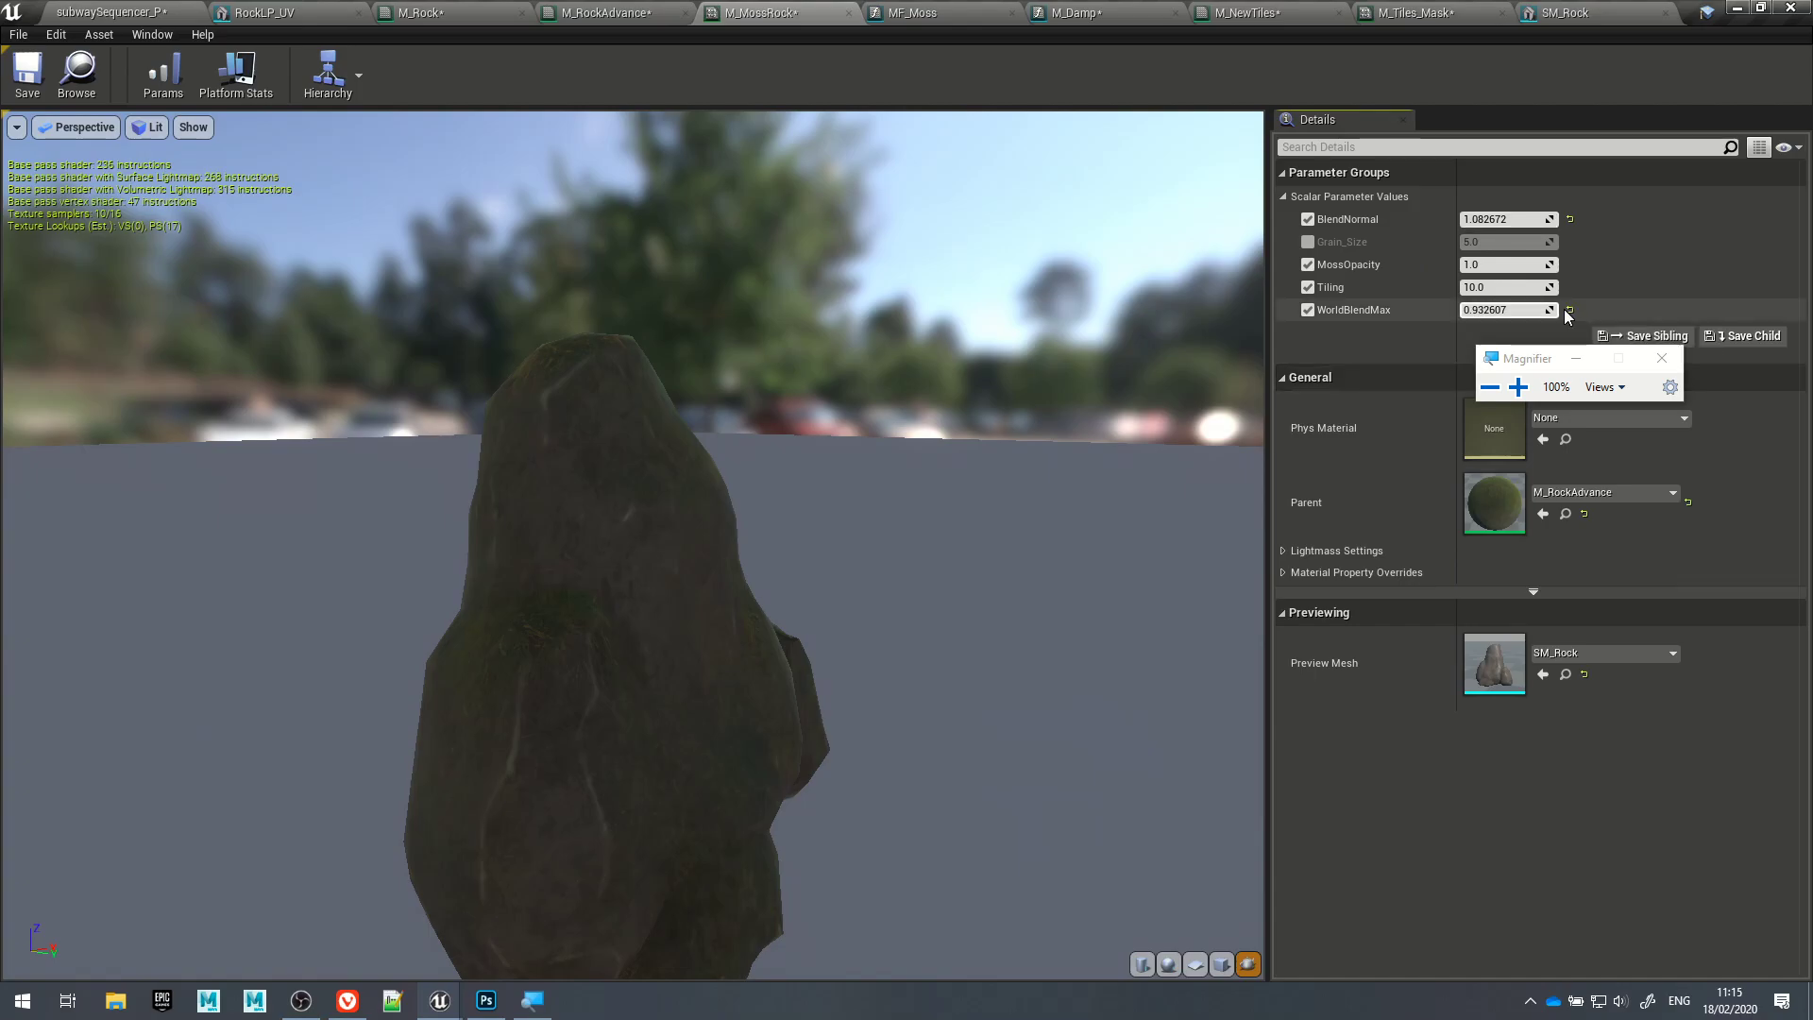
click(1569, 310)
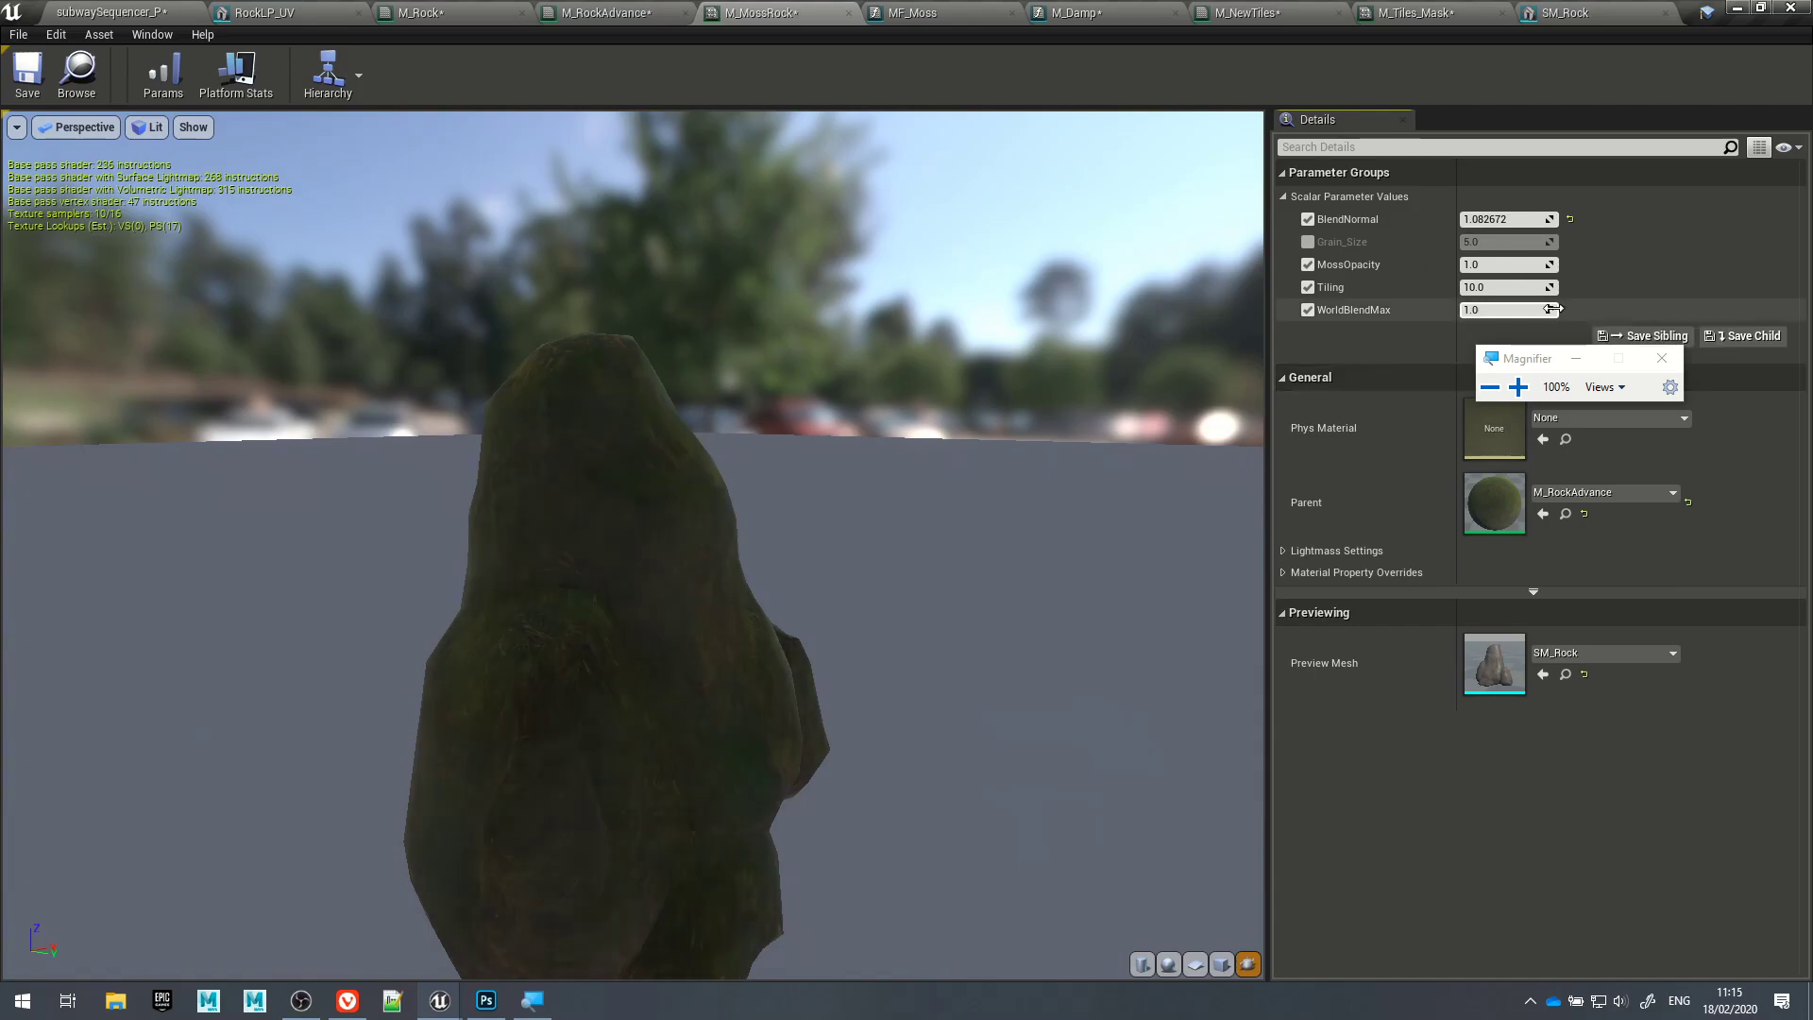
drag(1490, 219, 1445, 219)
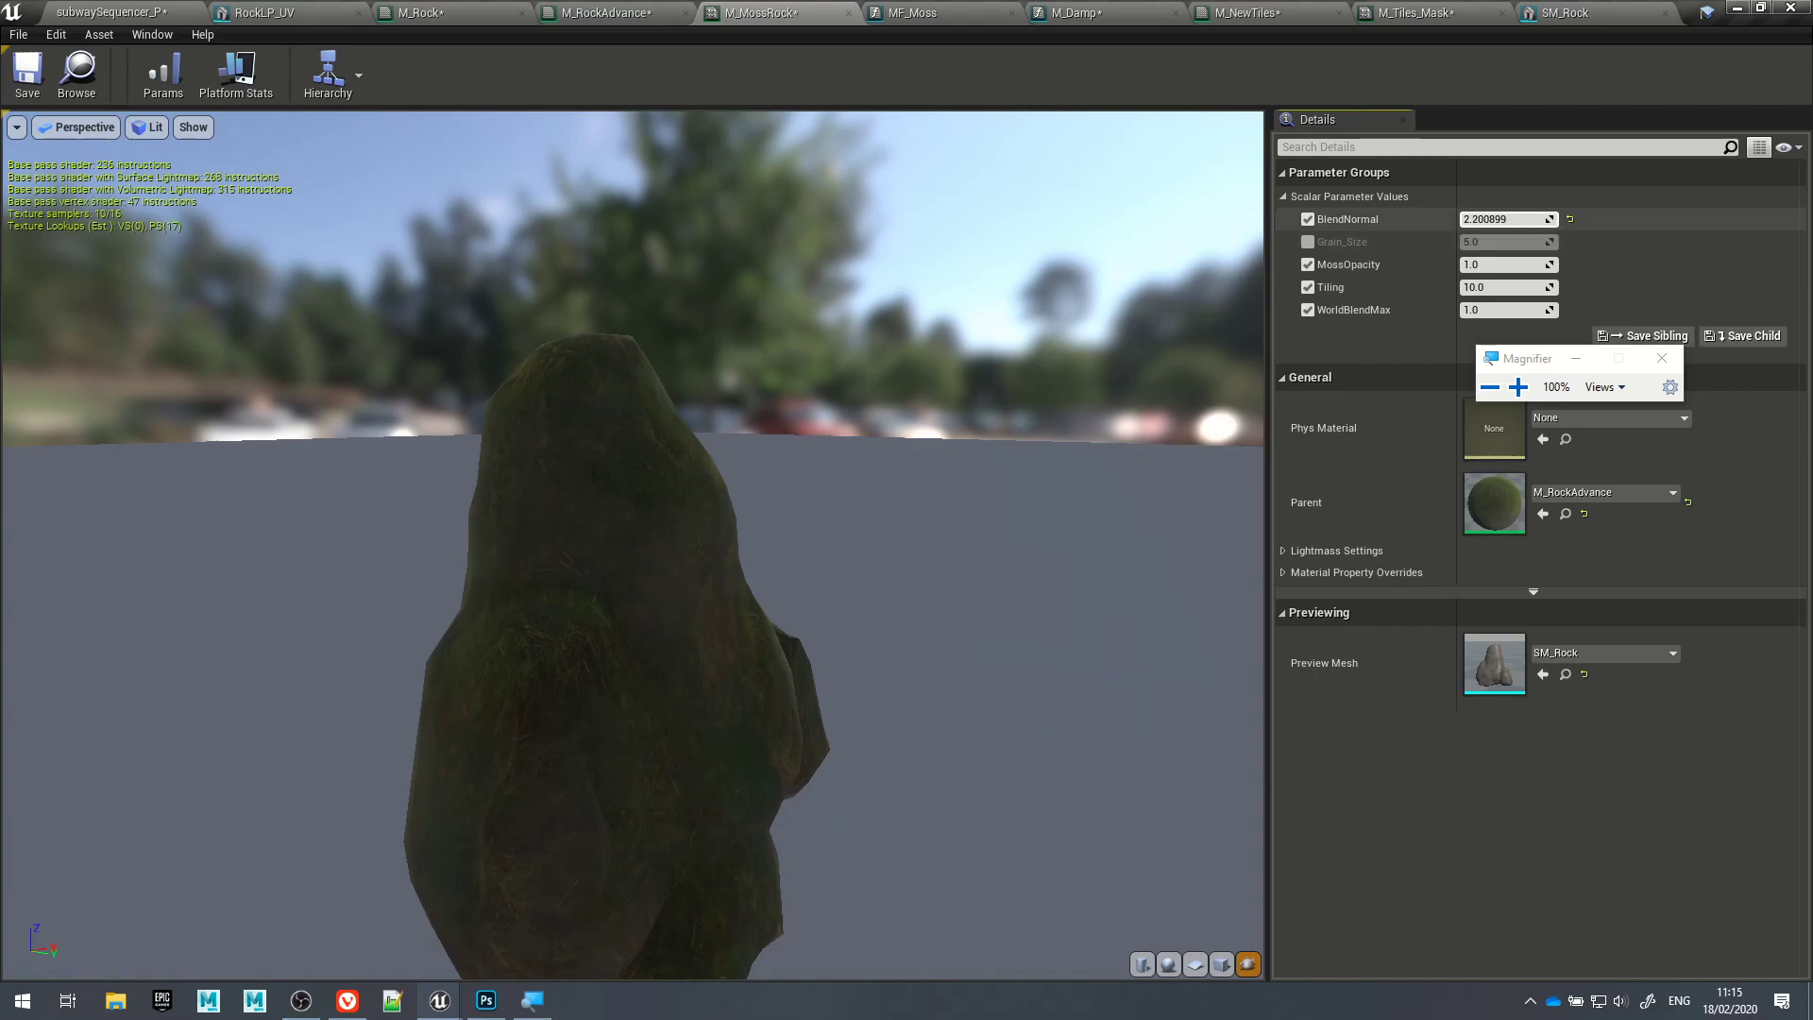
Step: Examine the preview rock's moss surface at 300% magnification from another angle and restore the magnification to 100%
click(1517, 388)
click(1518, 388)
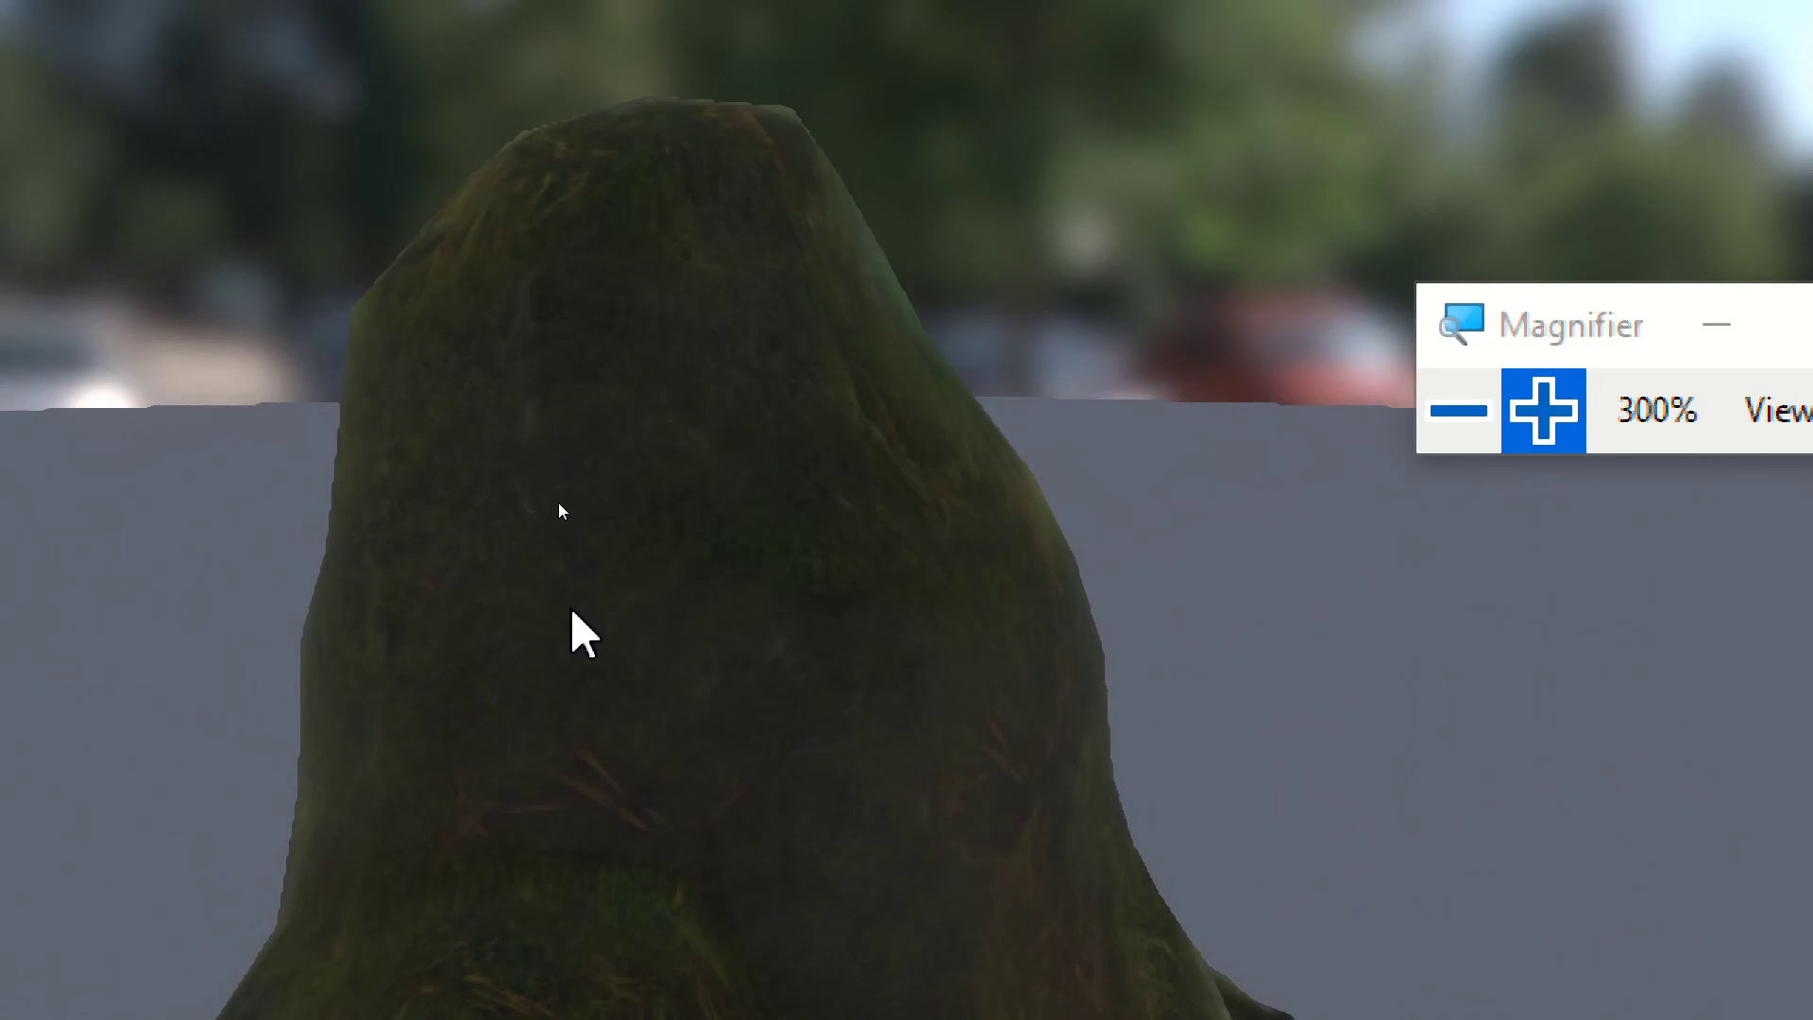
drag(699, 578, 955, 469)
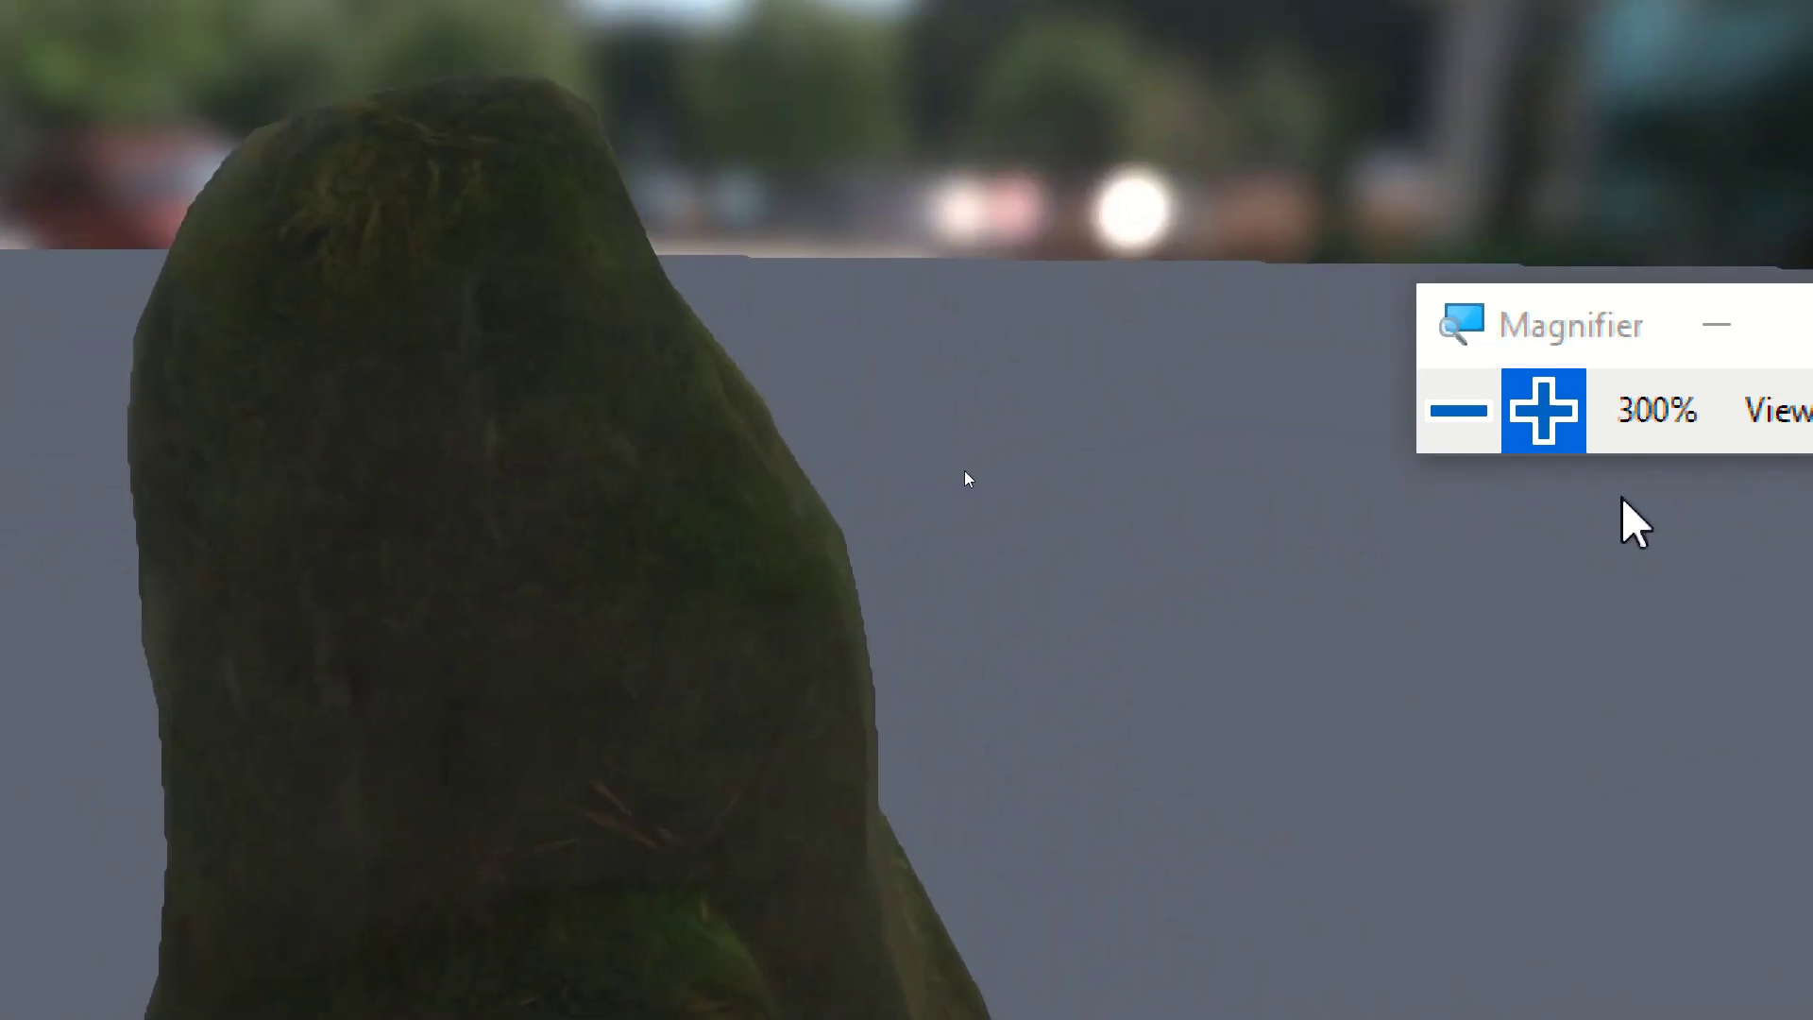
click(1459, 410)
click(1459, 410)
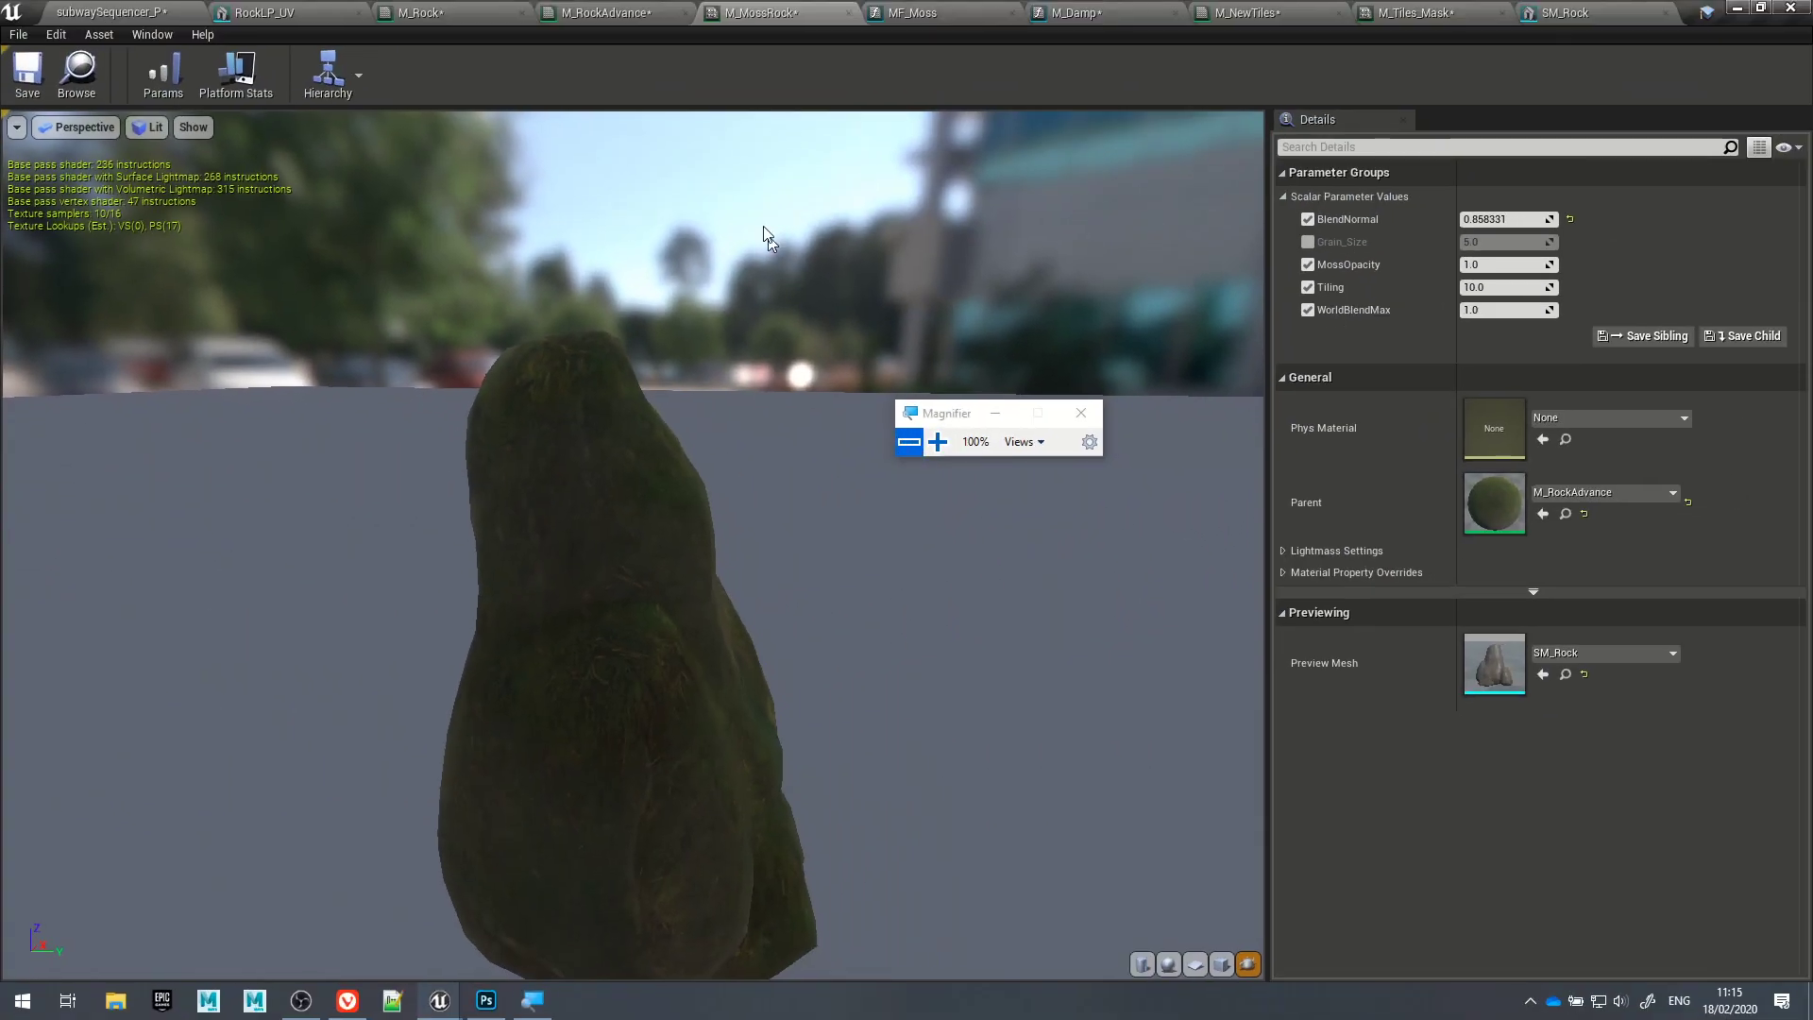
Step: Undock the M_MossRock editor into a floating window beside the level viewport, with the selected moss rock framed up close
drag(784, 13, 1039, 257)
click(170, 11)
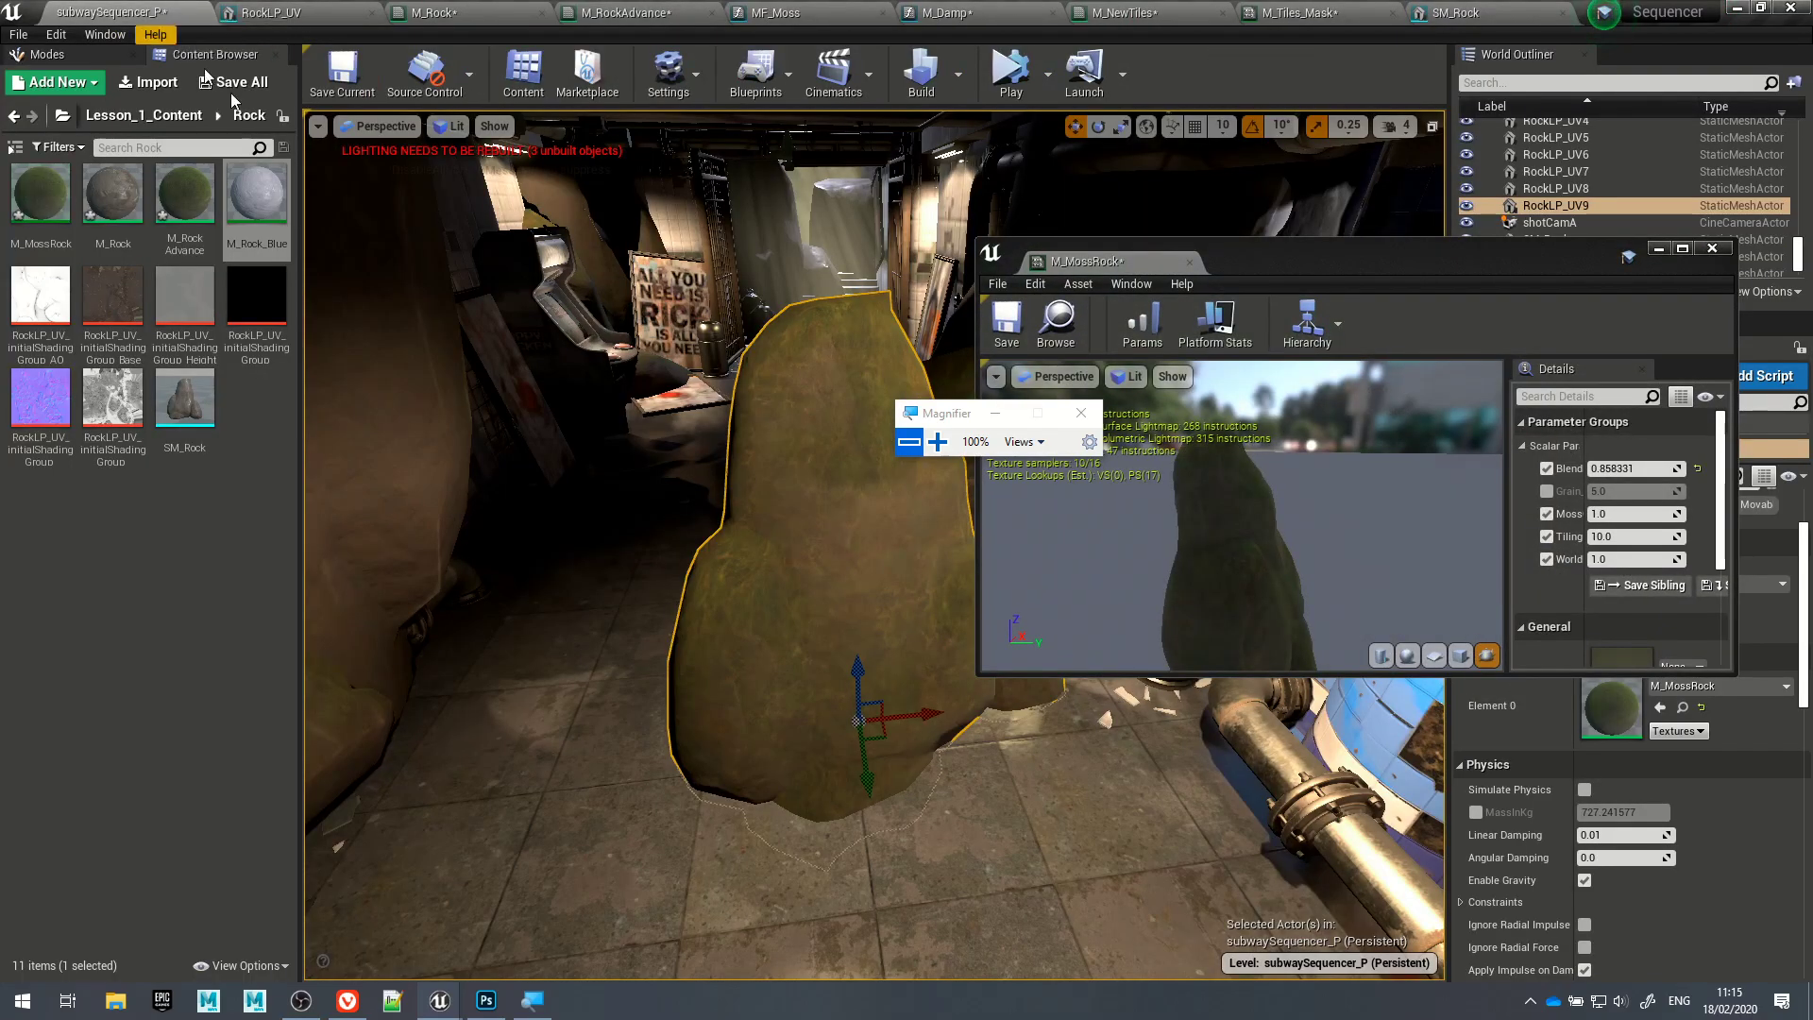
alt+right_drag(796, 474, 869, 474)
mouse_move(796, 474)
alt+mouse_down()
mouse_move(874, 474)
mouse_move(796, 474)
alt+mouse_up()
drag(1079, 258, 1237, 202)
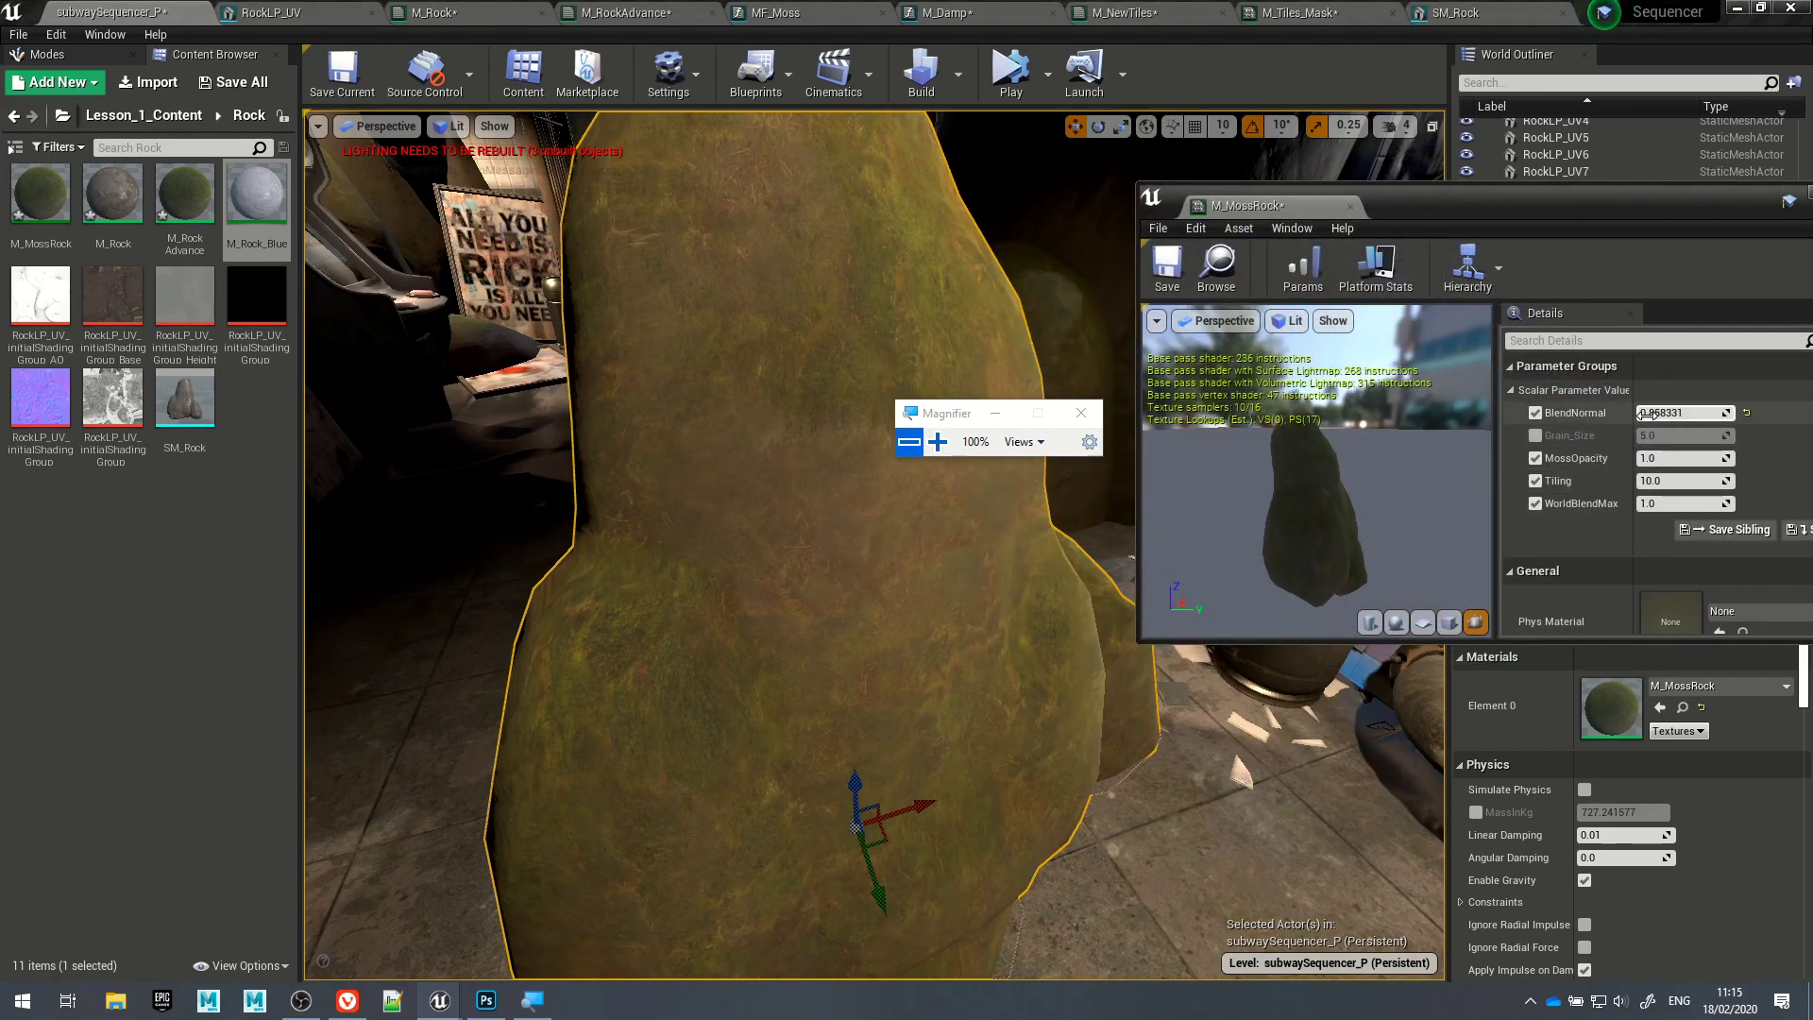
Step: Raise BlendNormal to about 25.38, try MossOpacity at about 1.25 on the level's rock, and reset MossOpacity to its default
click(1748, 416)
mouse_move(1651, 413)
mouse_down()
mouse_move(1691, 412)
mouse_move(1632, 413)
mouse_move(1668, 413)
mouse_move(1652, 413)
mouse_up()
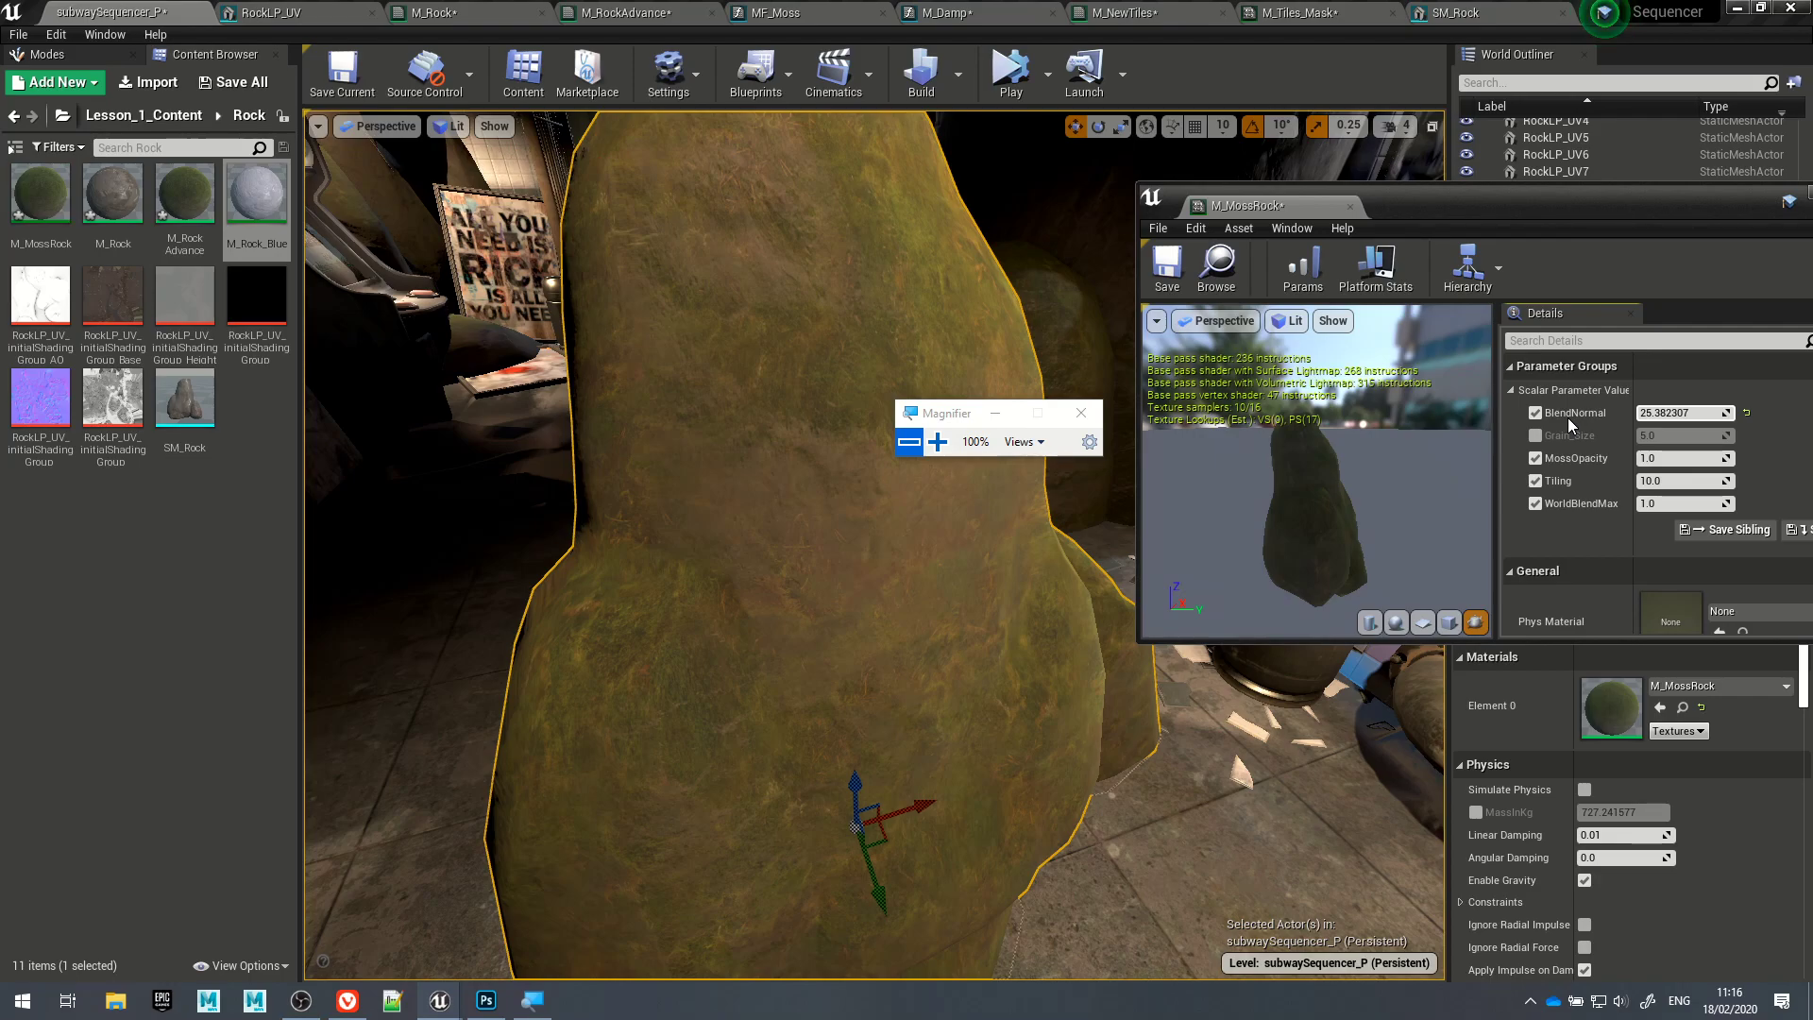
drag(1653, 458, 1681, 459)
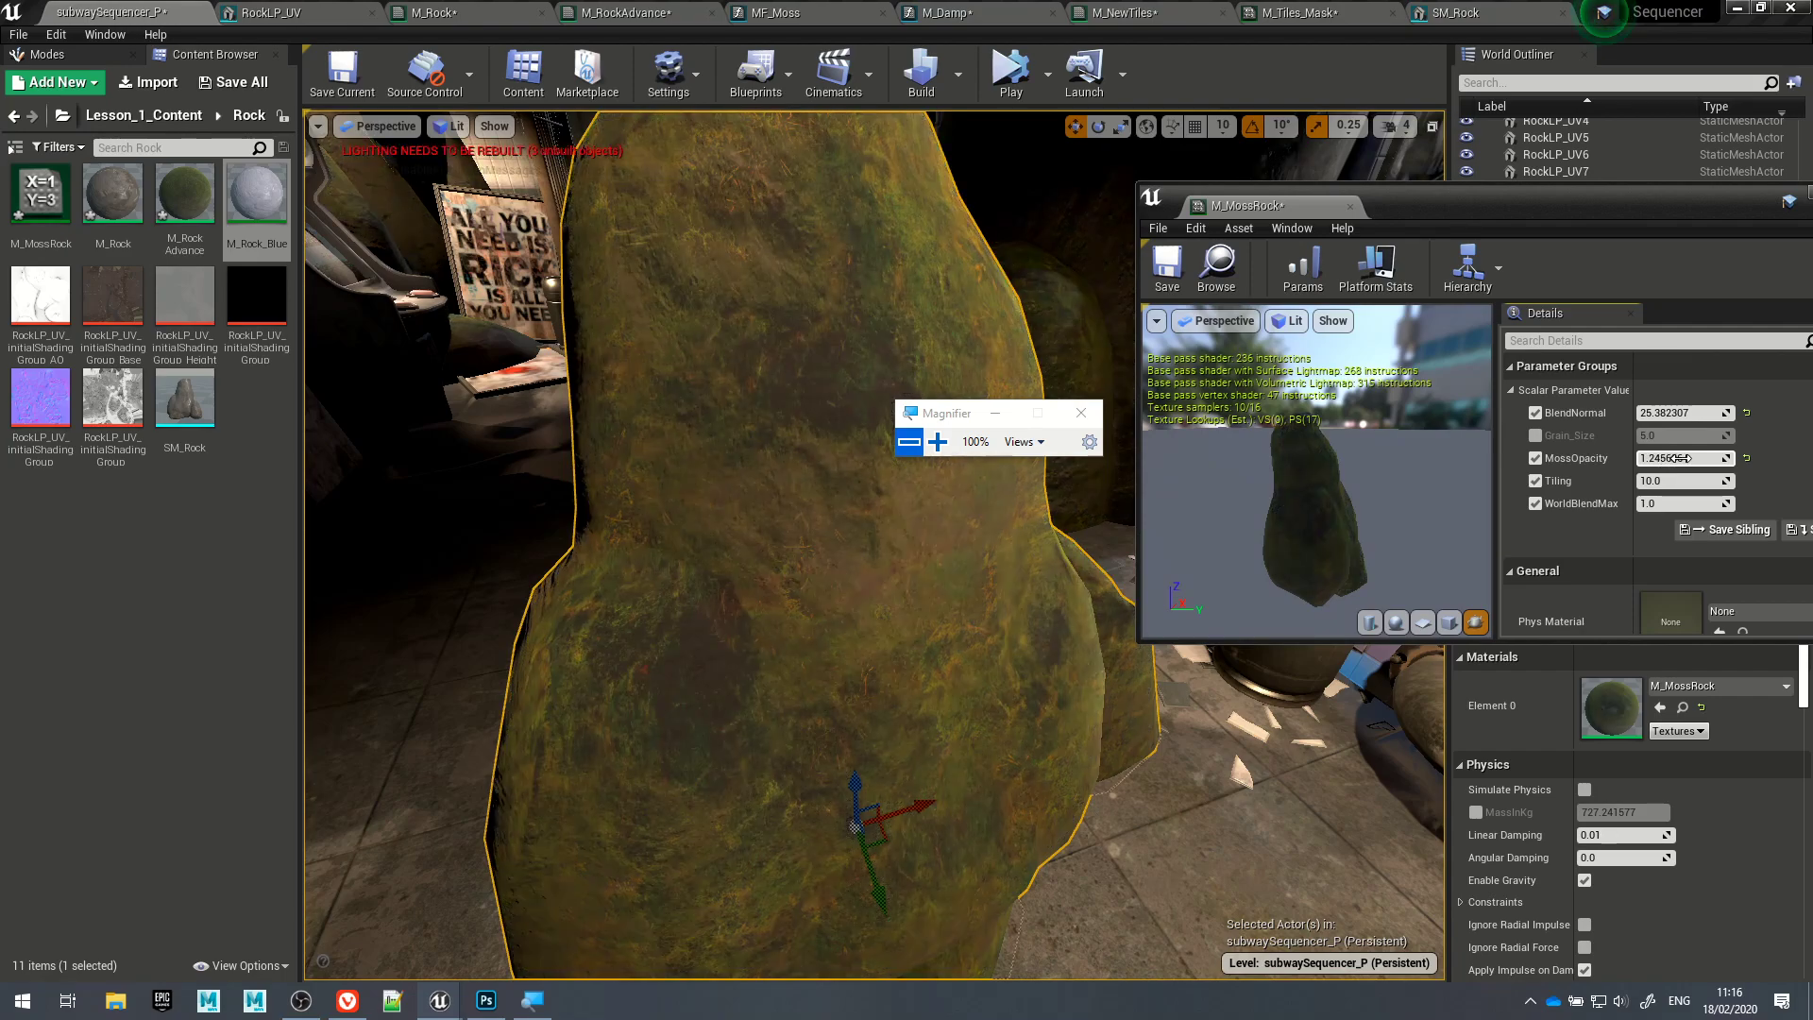
click(1746, 459)
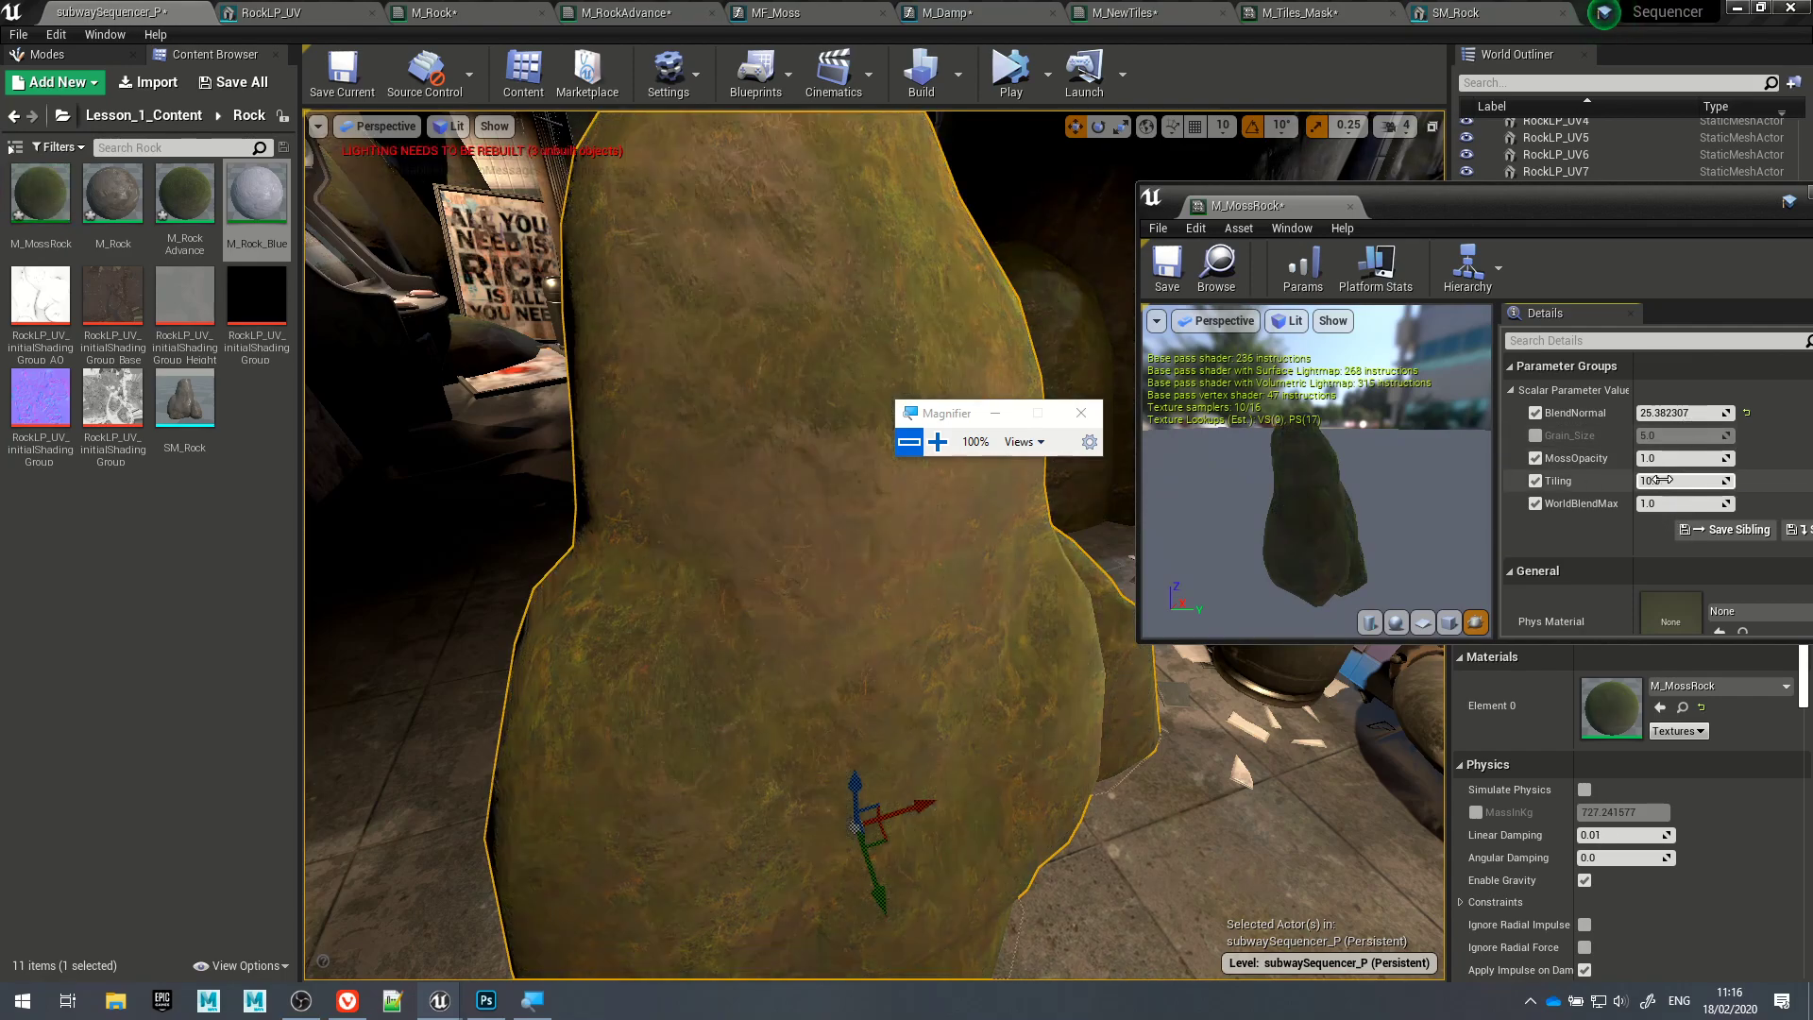
Step: Try Tiling at about 50.87, postpone the autosave, and reset Tiling and BlendNormal to their defaults
drag(1671, 480, 1566, 502)
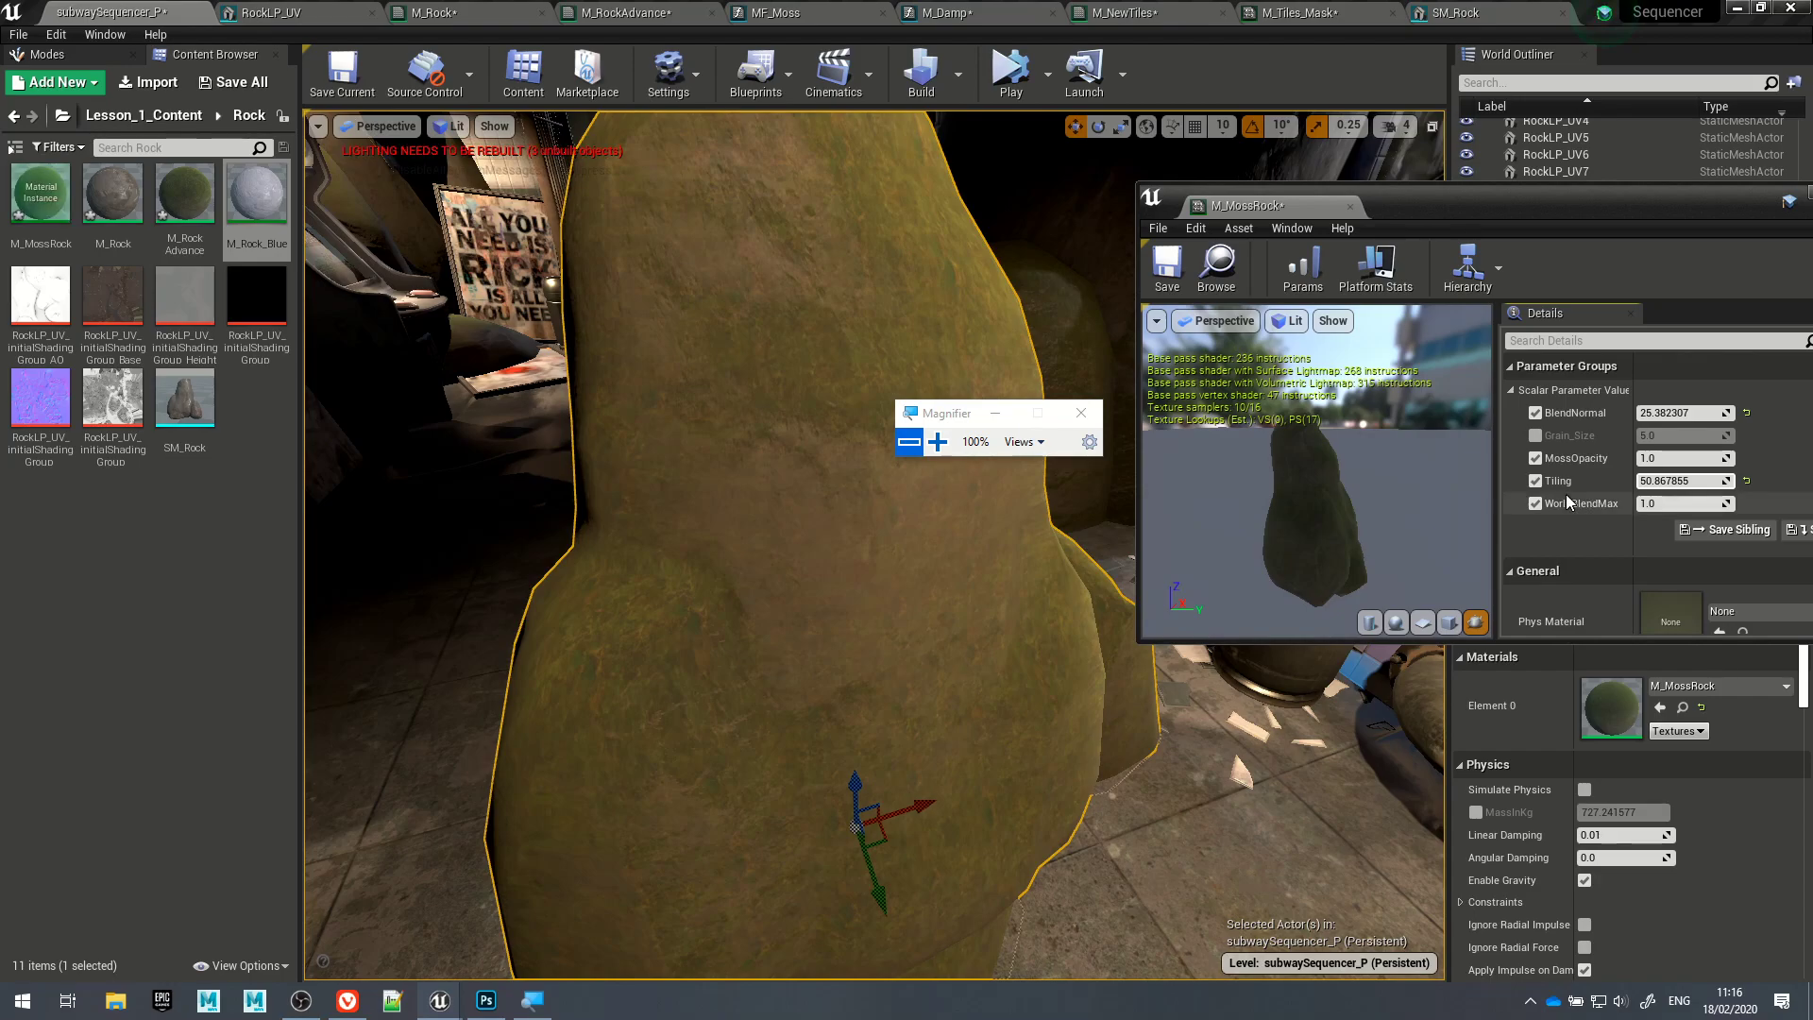
click(1746, 482)
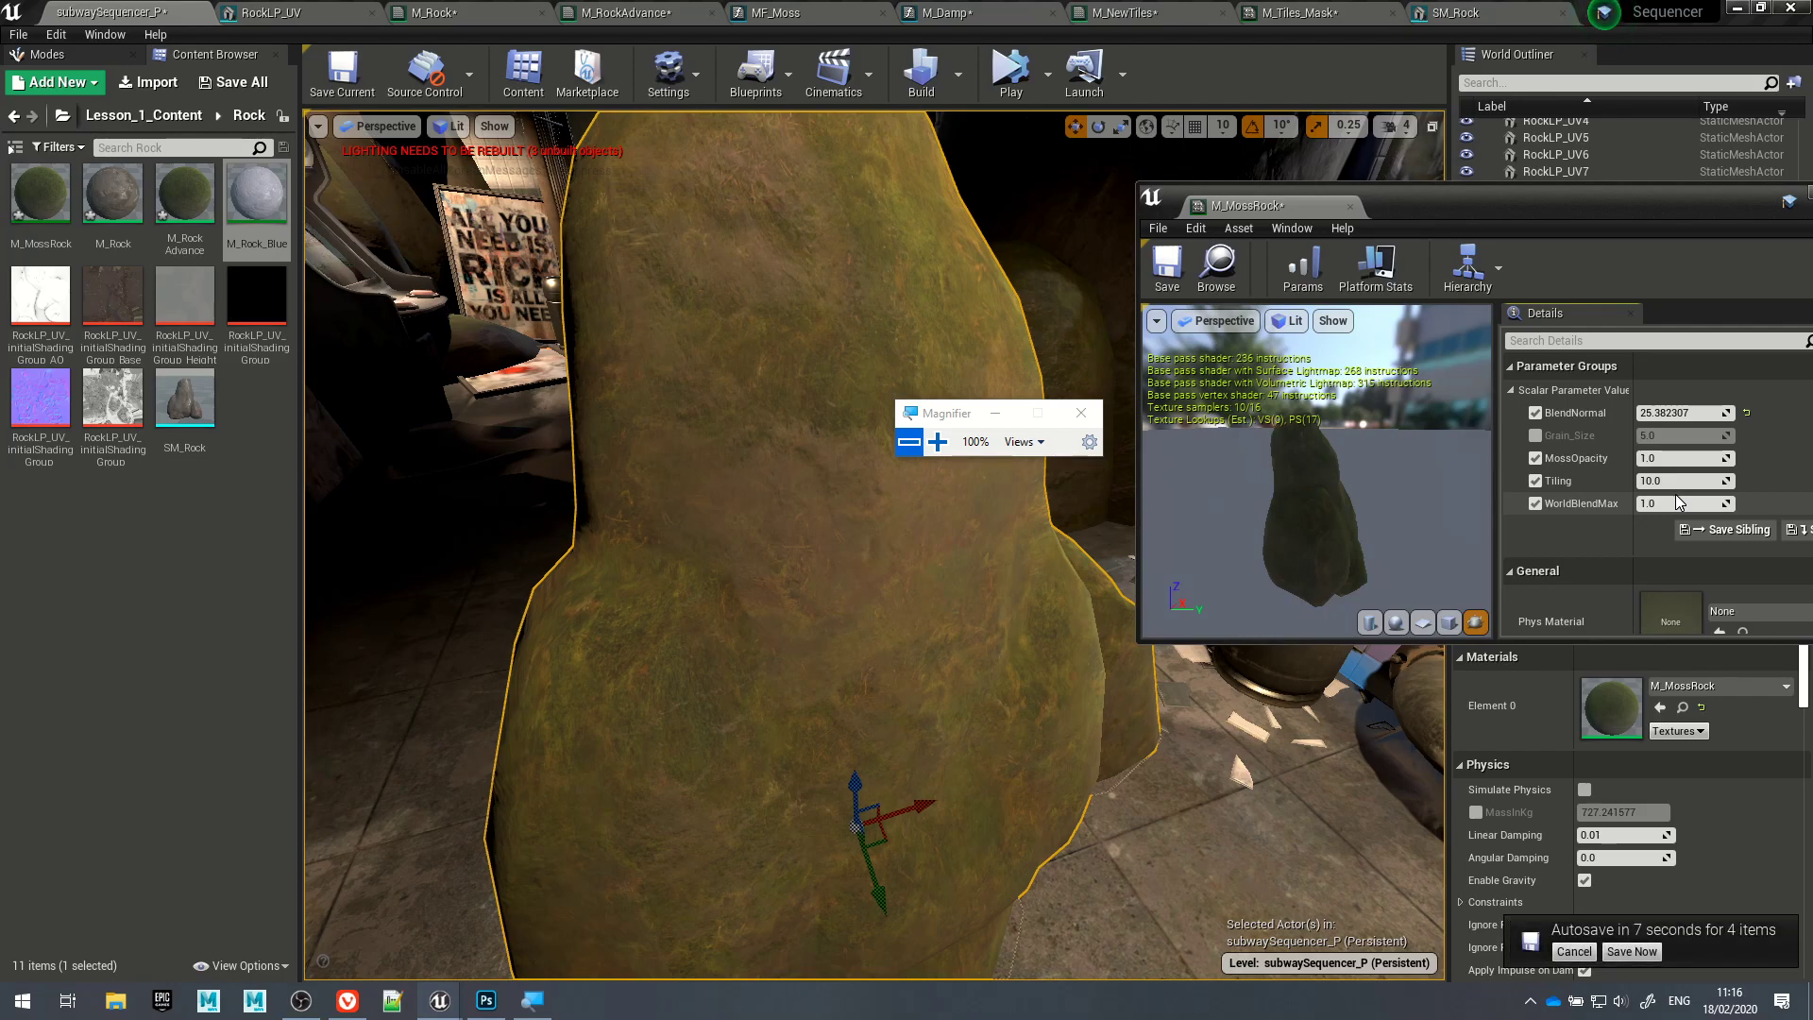
click(1574, 950)
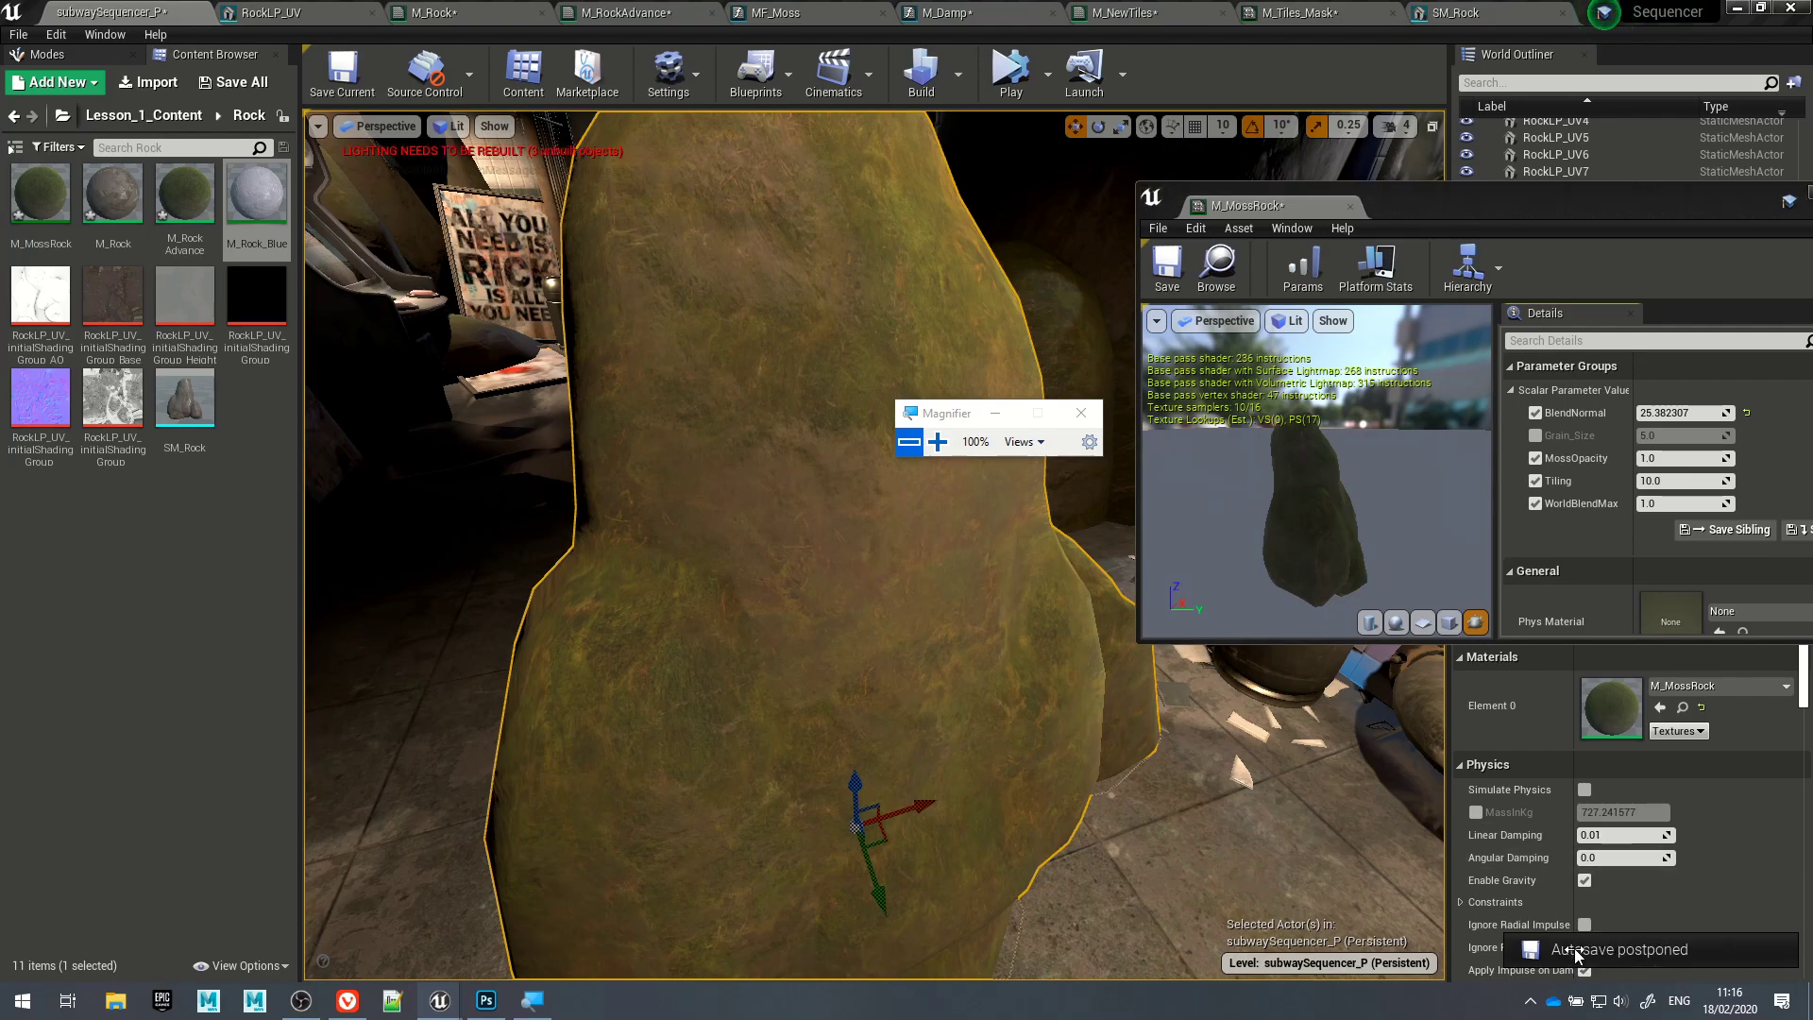
click(1745, 413)
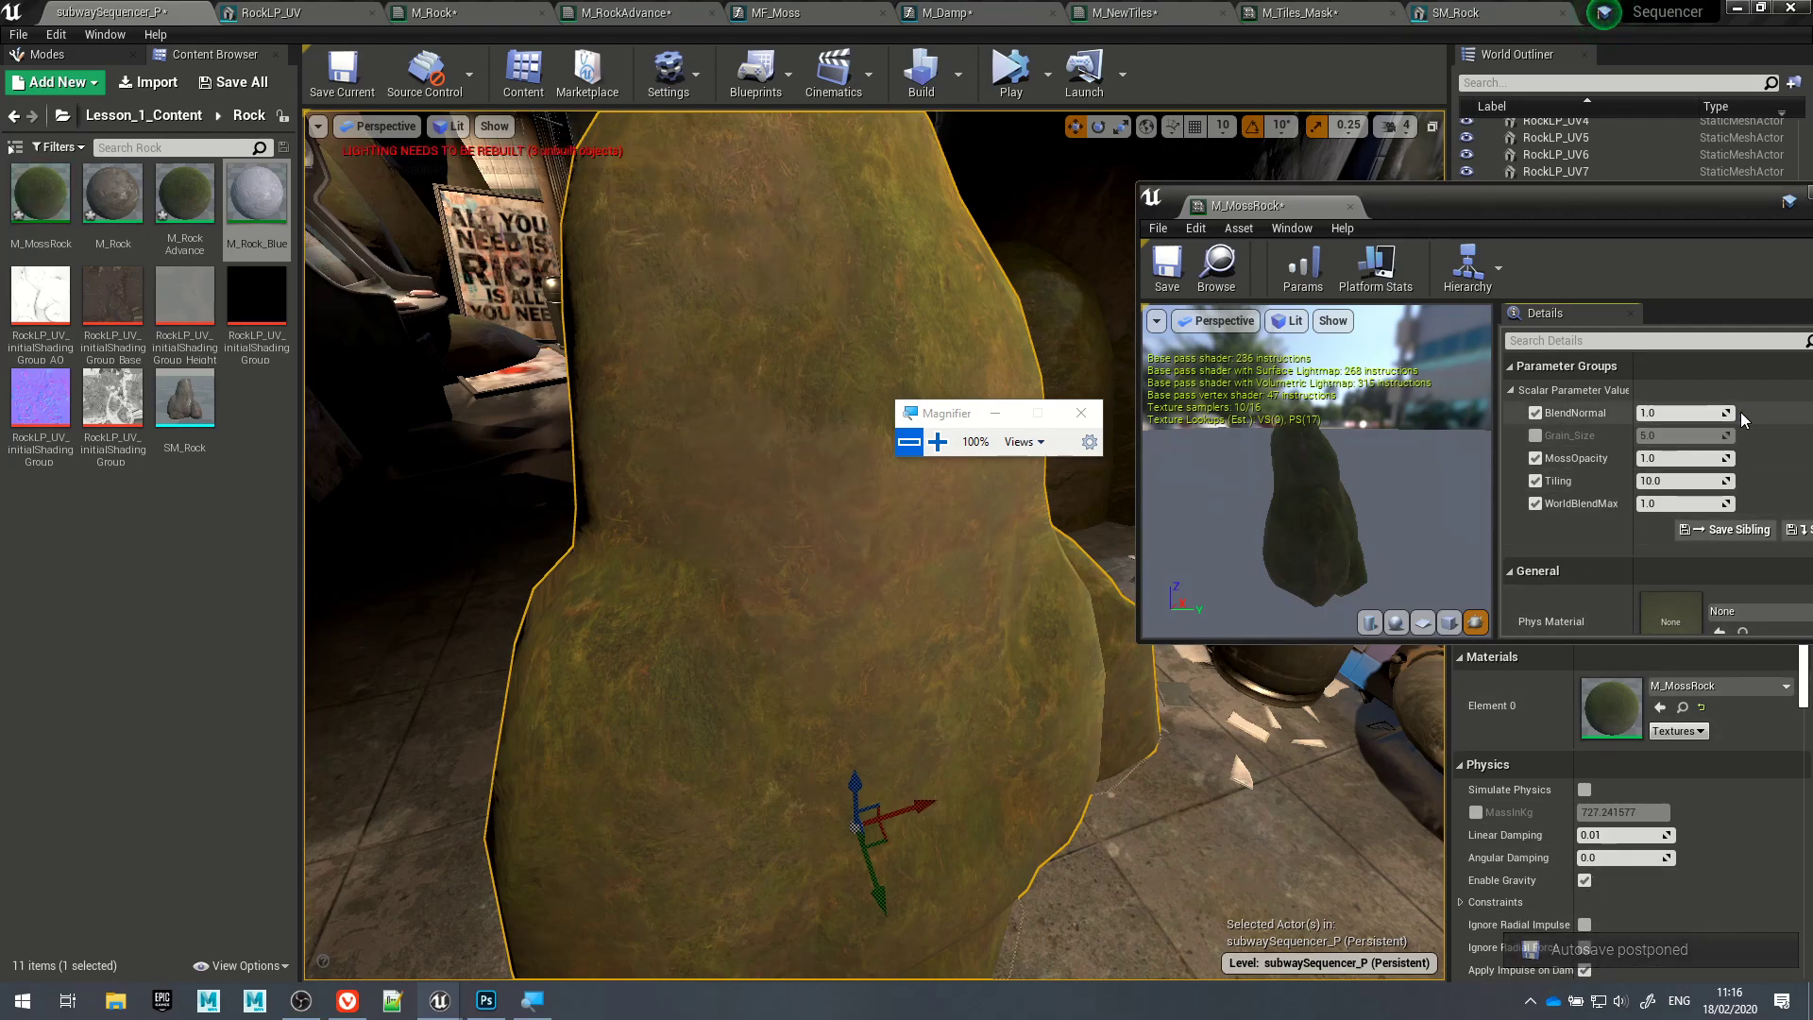
Step: Try WorldBlendMax at about 0.98 with BlendNormal at about 5.66, and reset both parameters to their defaults
drag(1658, 507, 1651, 507)
drag(1657, 415, 1664, 414)
drag(1660, 503, 1669, 502)
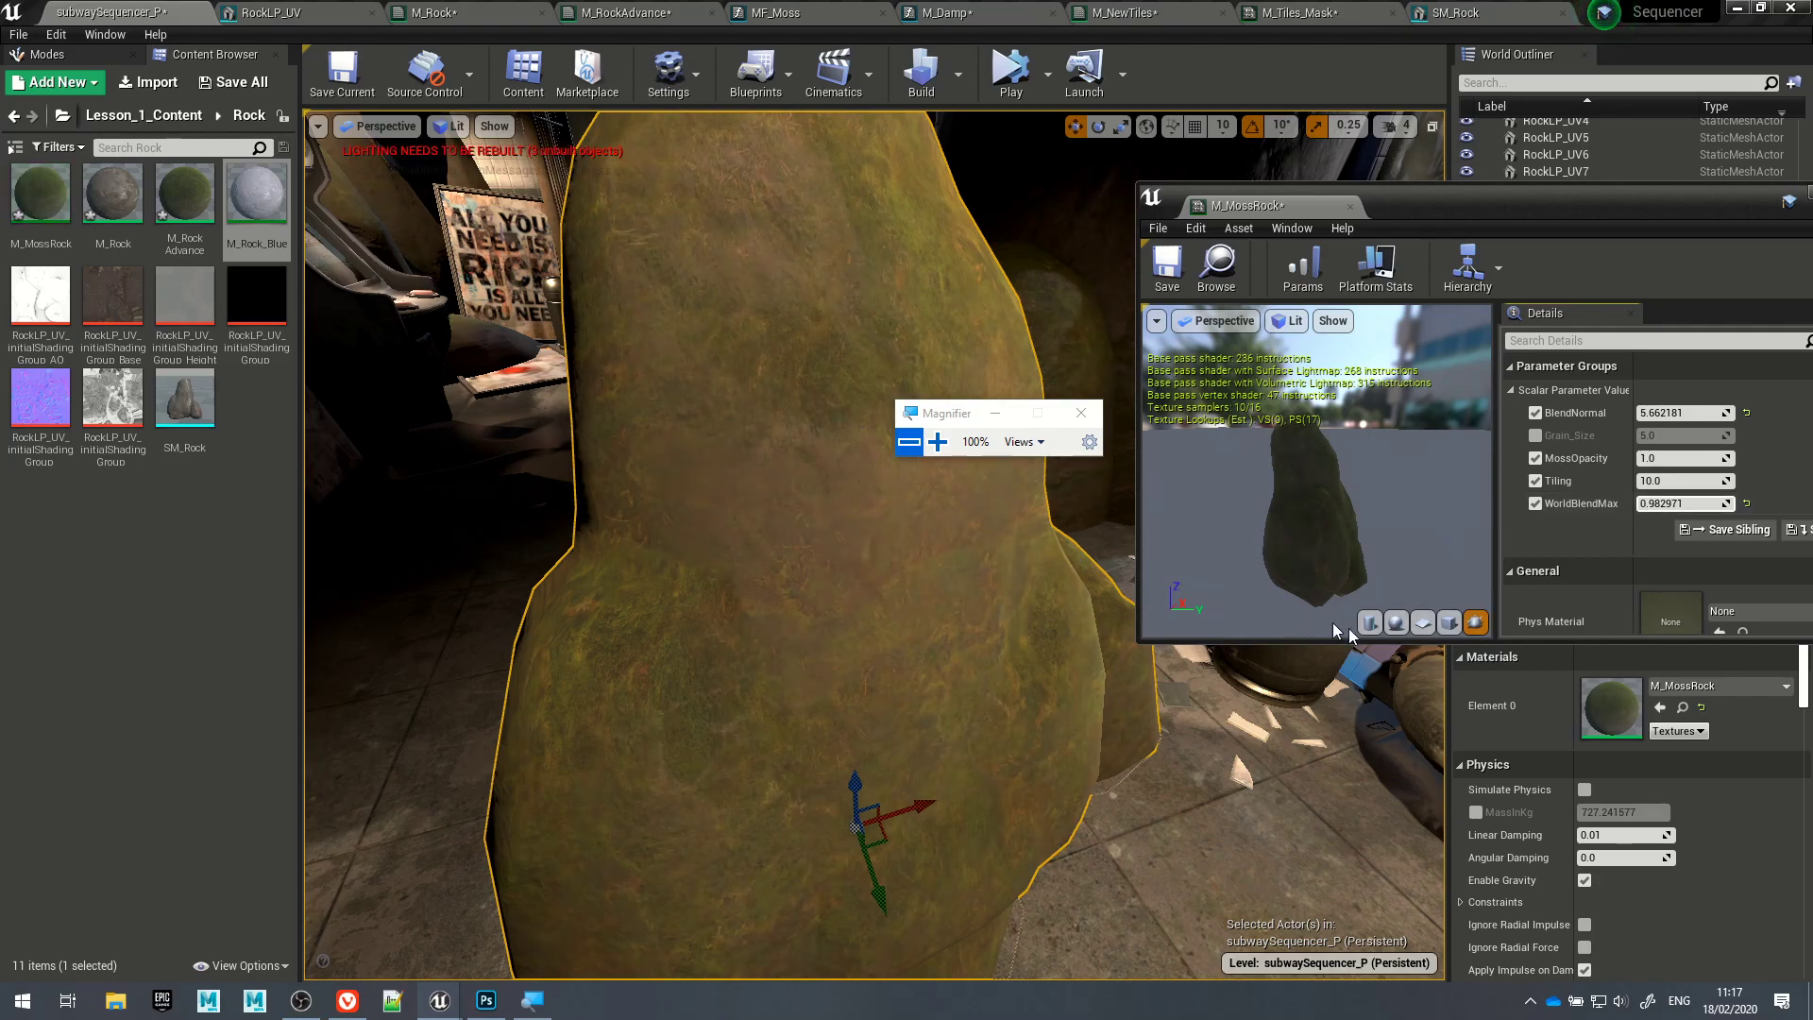
click(1746, 414)
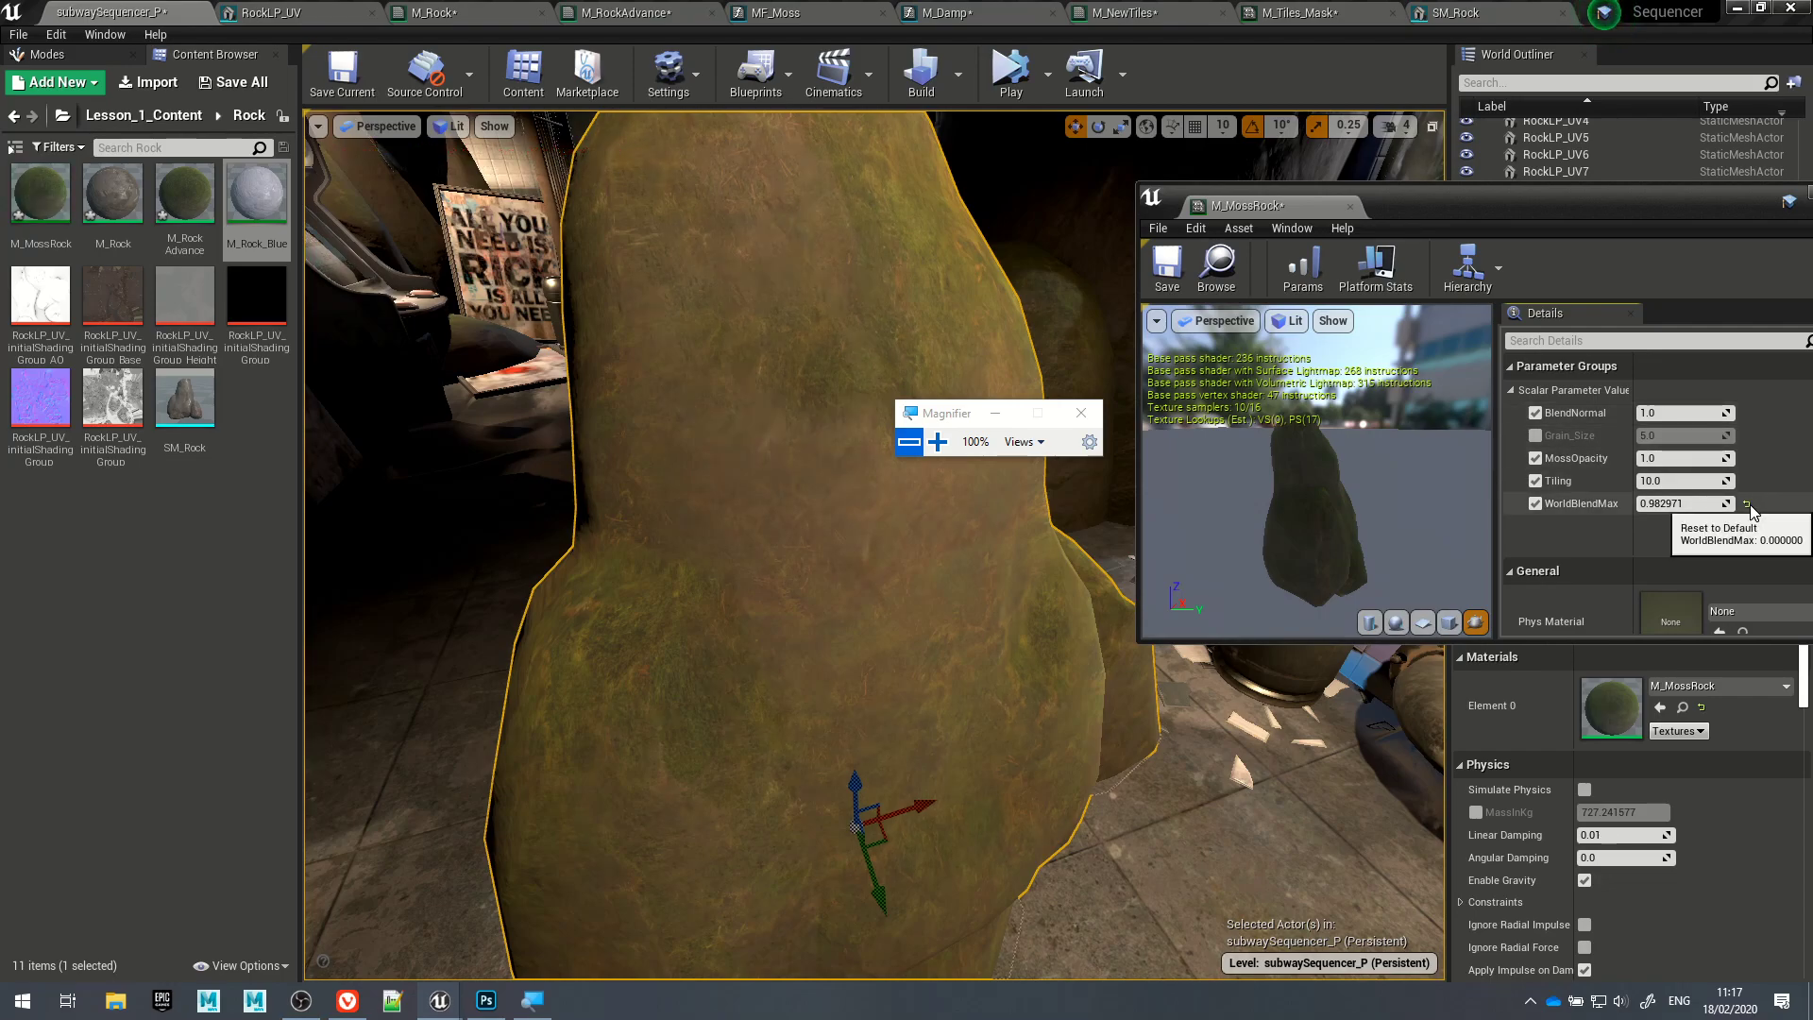
click(1747, 503)
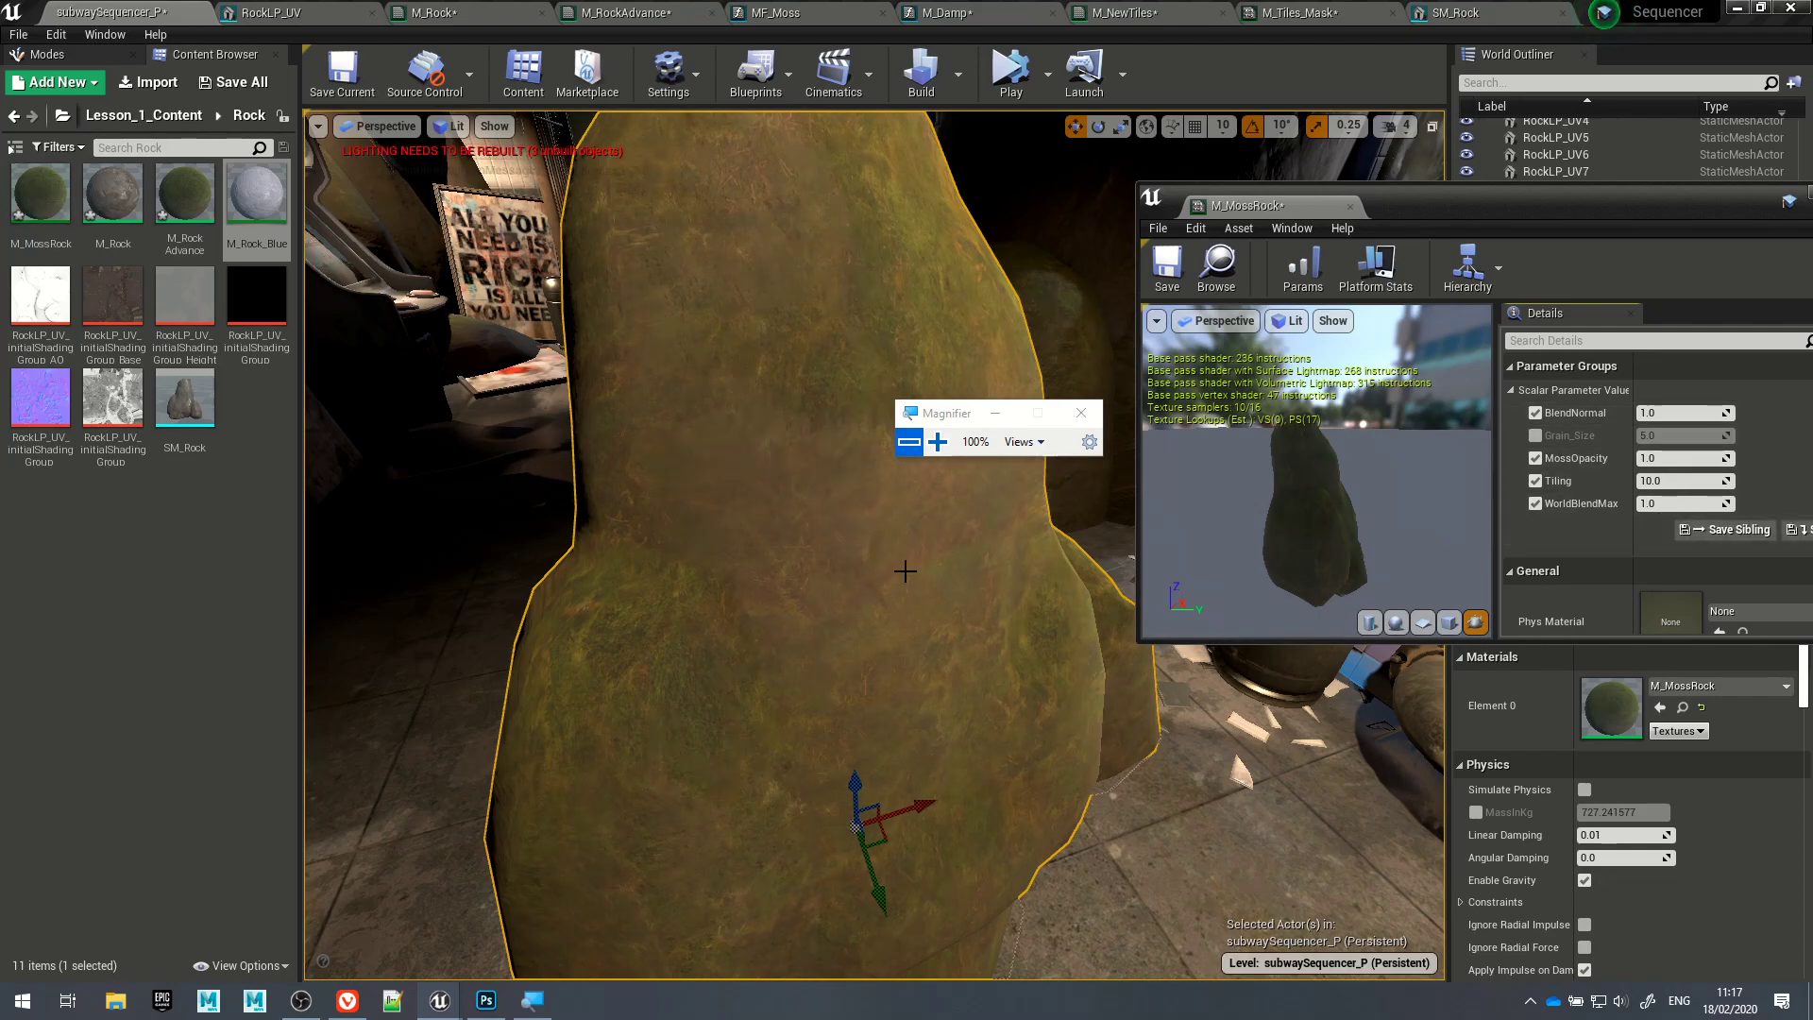
Step: Try rotating and moving the duplicated moss rock in the level, and undo the last two changes
alt+drag(937, 597, 891, 724)
key(e)
drag(862, 843, 912, 864)
alt+drag(808, 732, 1190, 789)
drag(890, 680, 639, 696)
key(w)
key(ctrl+z)
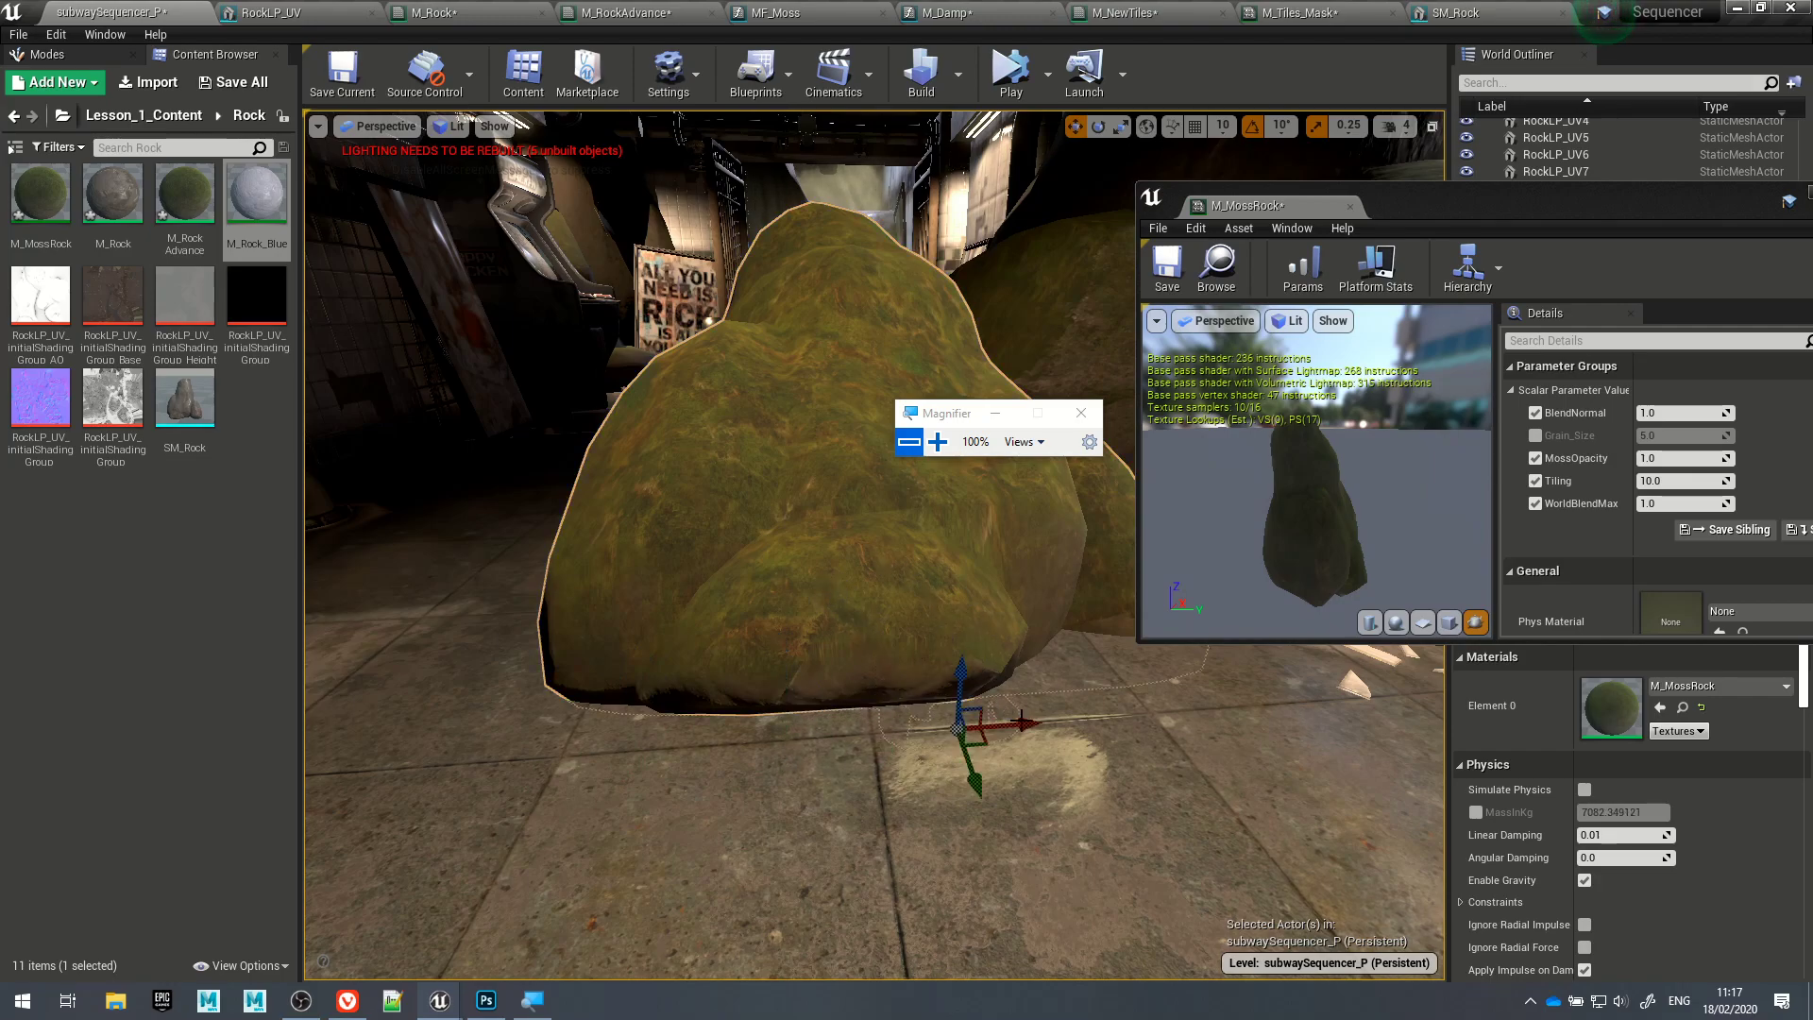
key(ctrl+z)
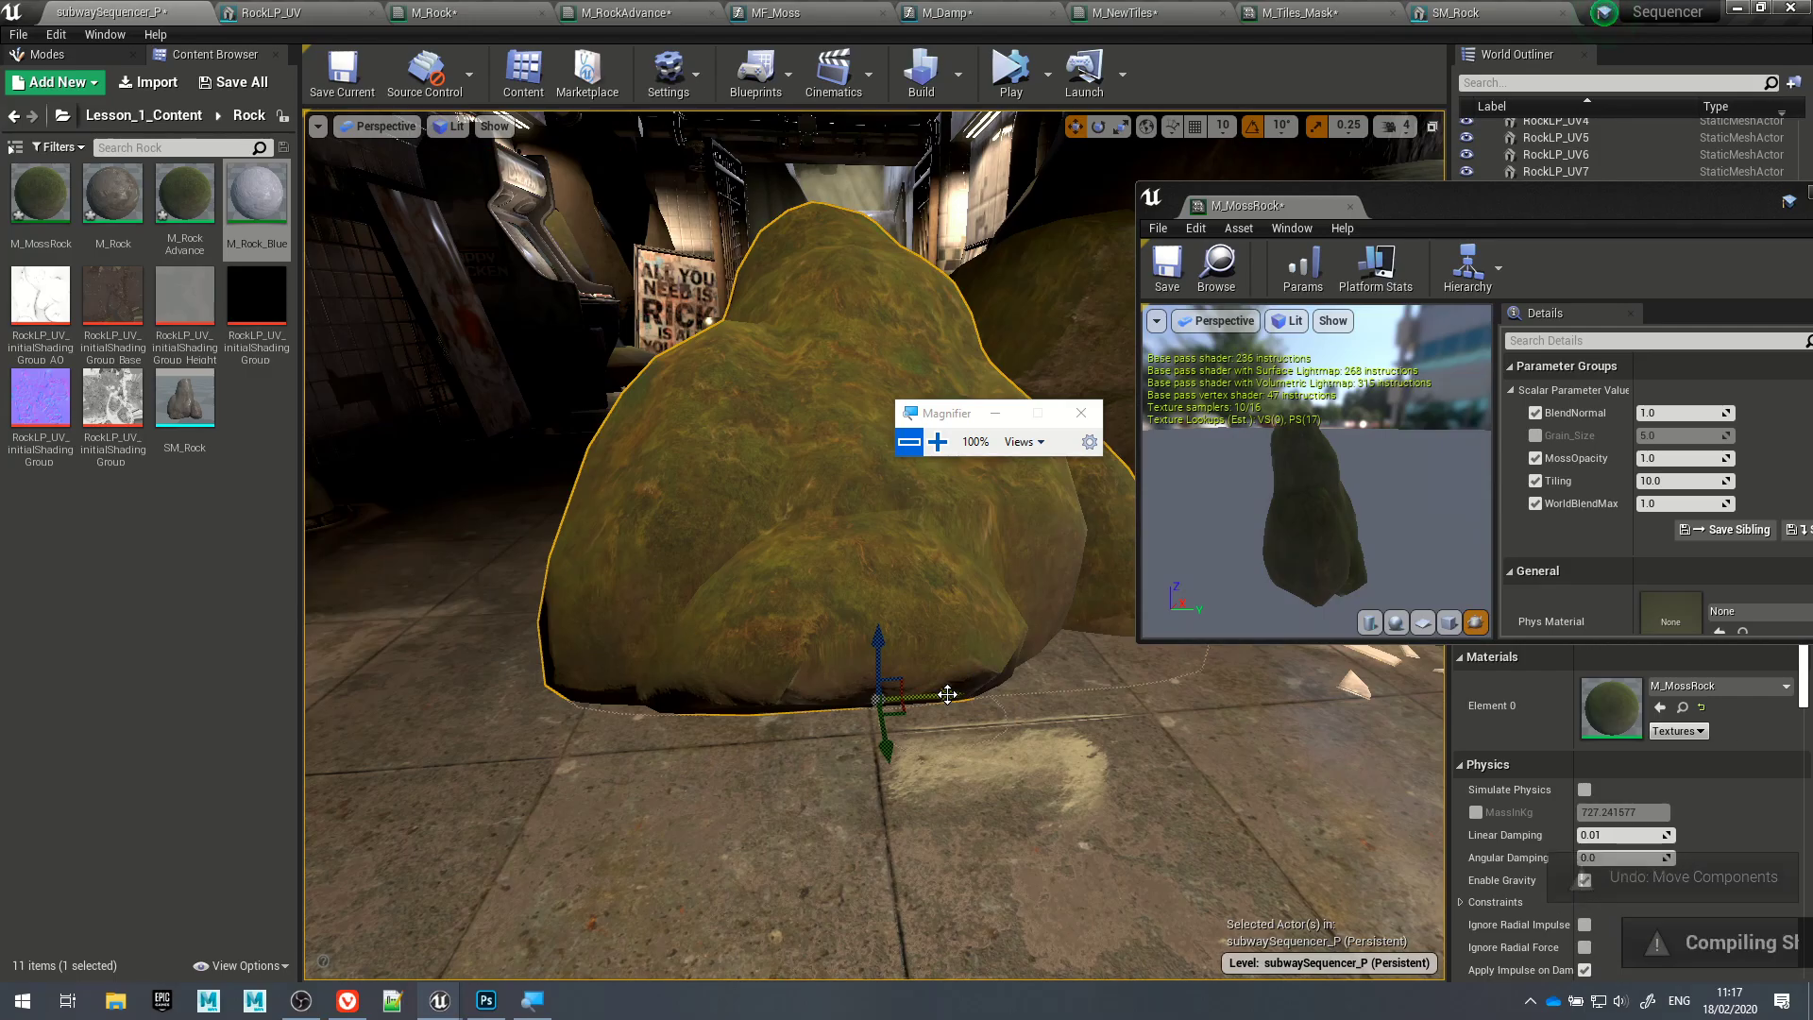
Step: Try rotating the duplicated moss rock again and shifting it sideways across the floor, and clear the selection
mouse_move(989, 643)
alt+mouse_down()
mouse_move(756, 666)
mouse_move(983, 639)
alt+mouse_up()
alt+drag(924, 709, 828, 721)
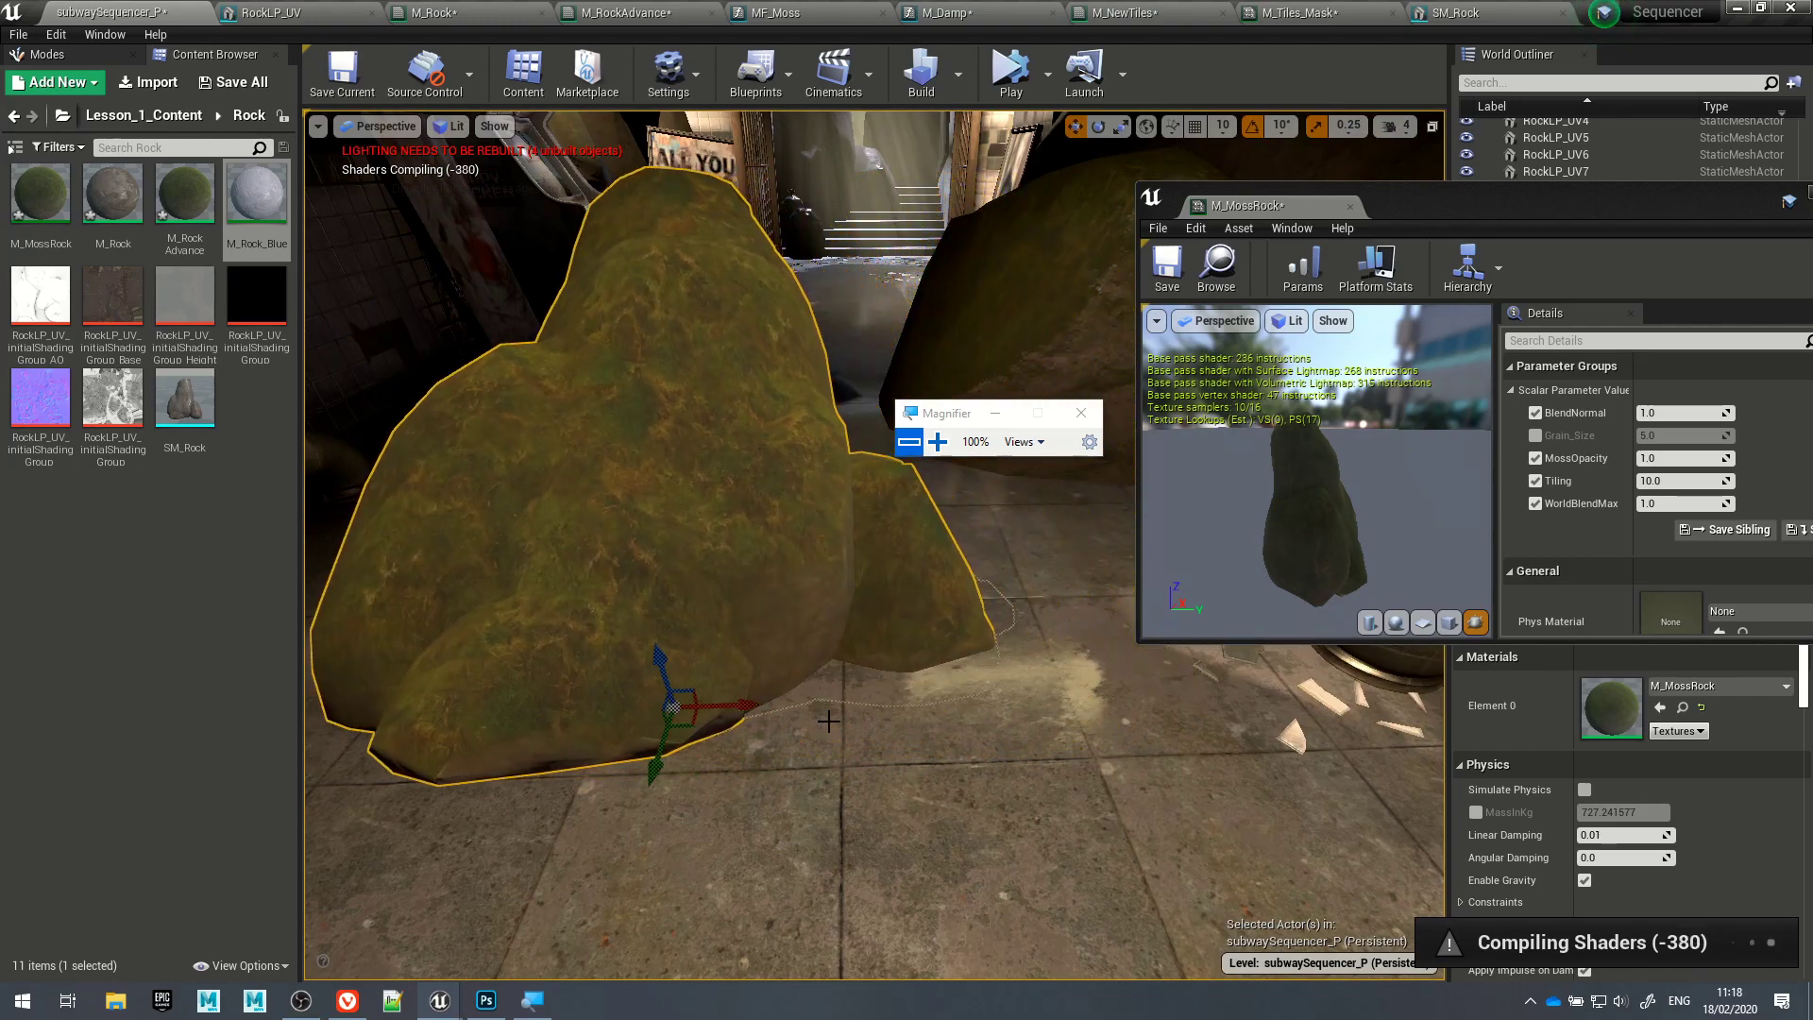
key(e)
mouse_move(704, 784)
mouse_down()
mouse_move(775, 756)
mouse_move(727, 789)
mouse_up()
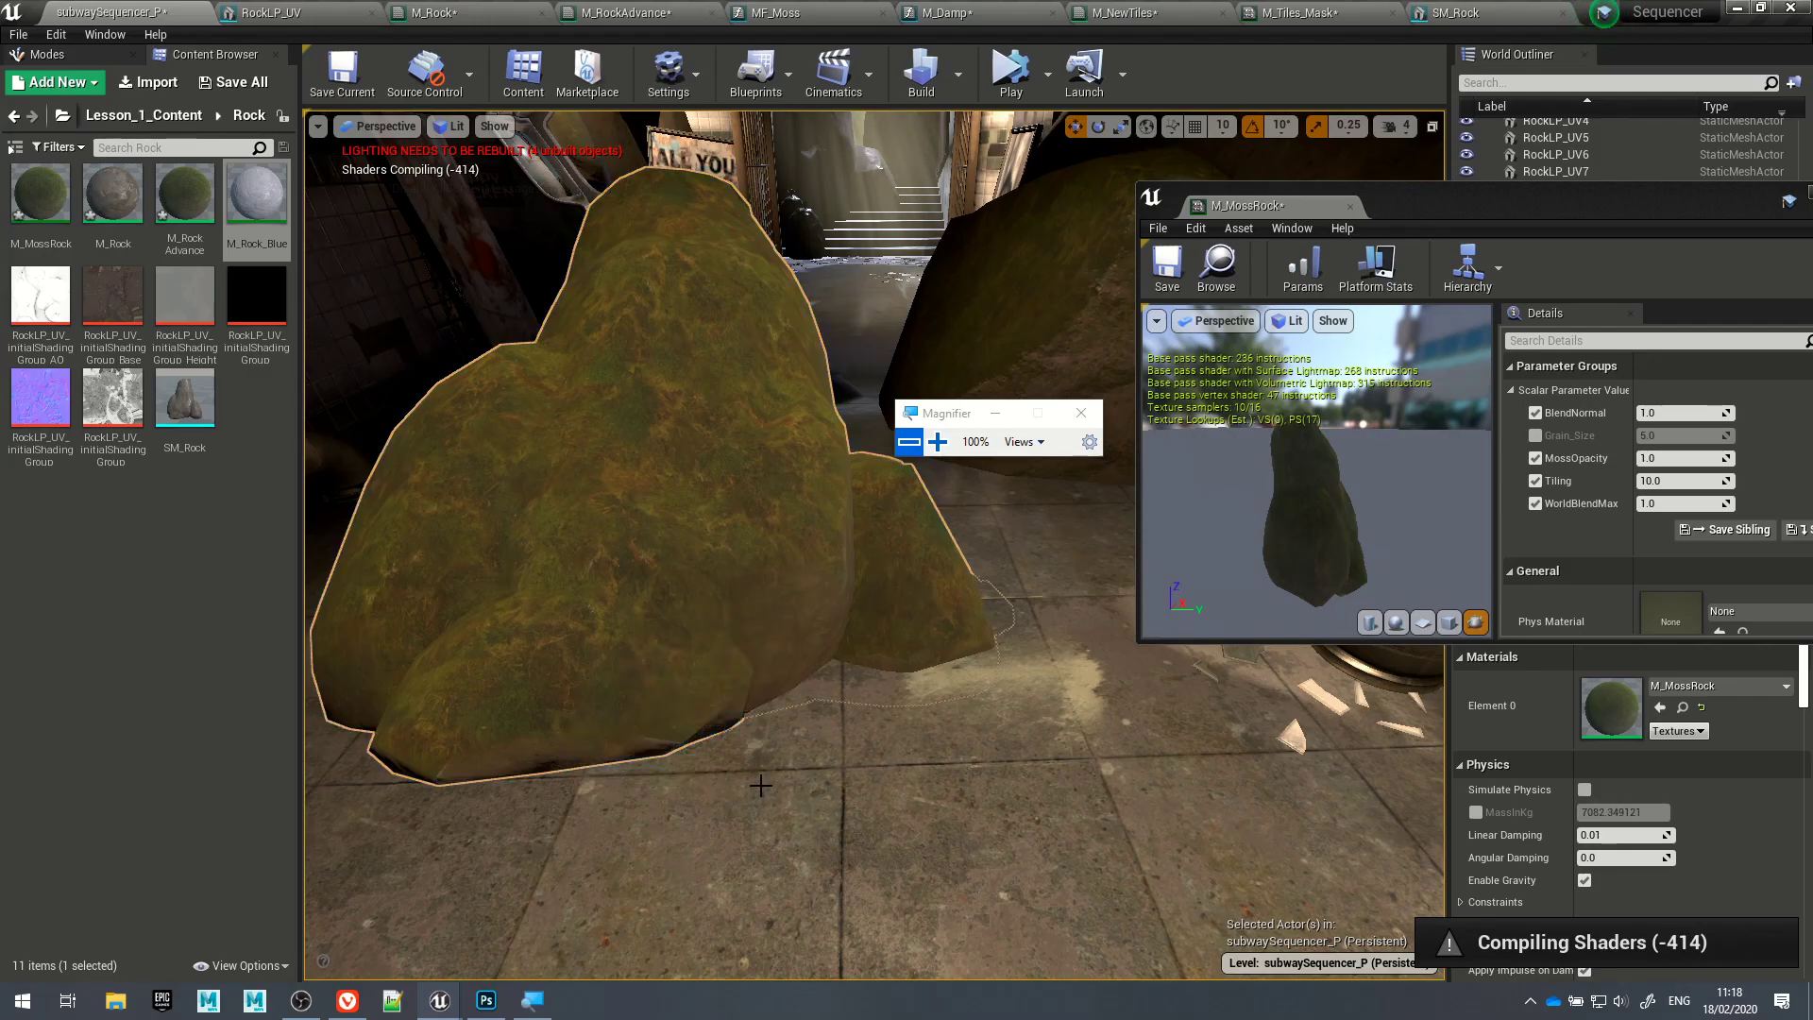
scroll(760, 786, down, 5)
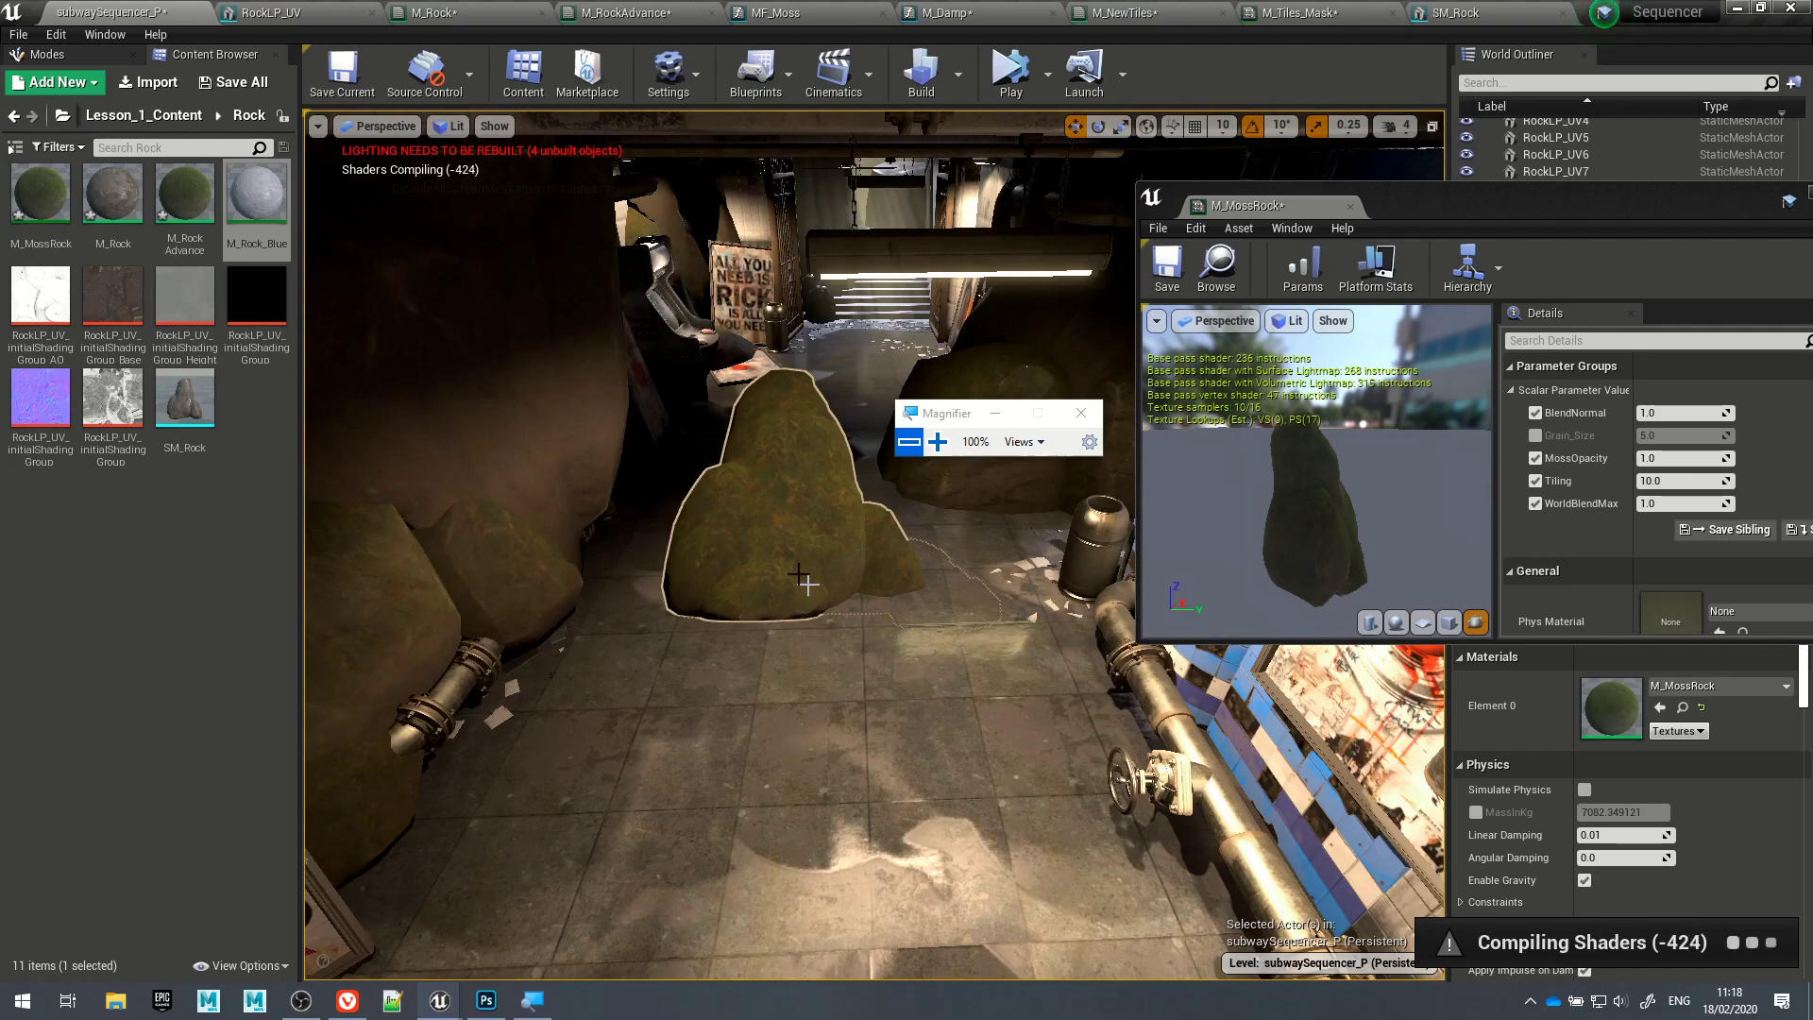
click(786, 540)
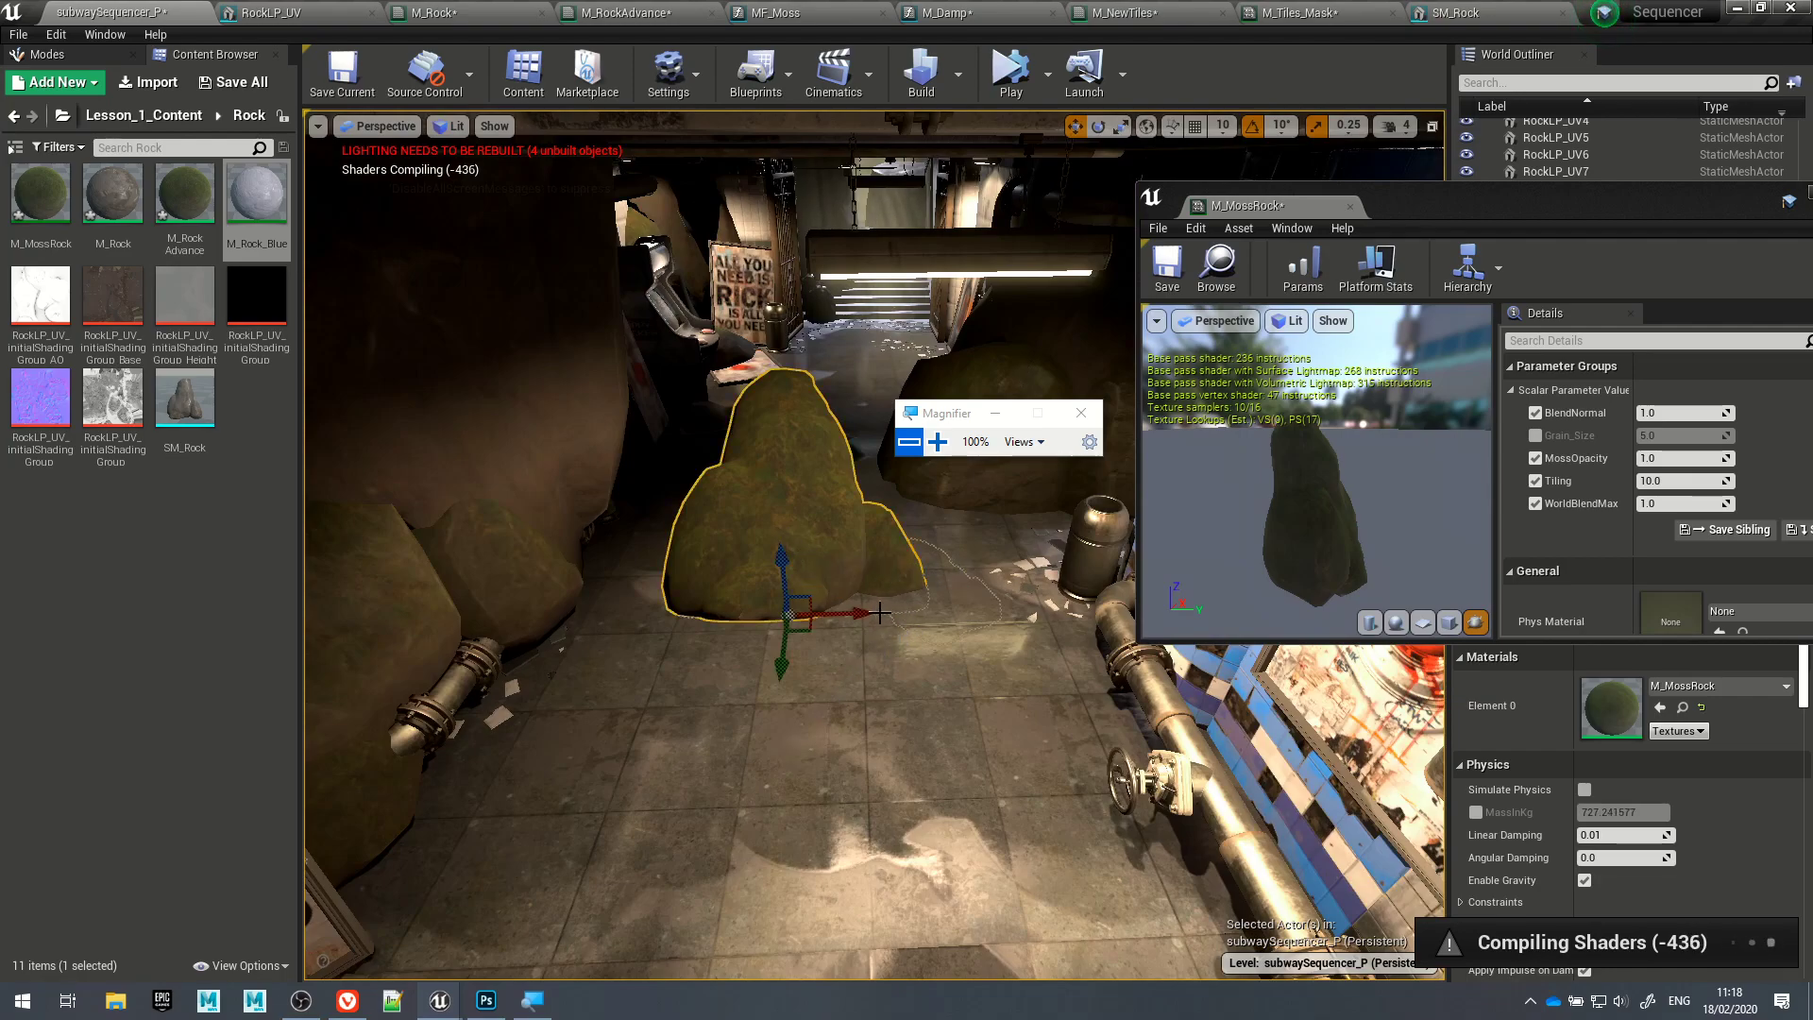
drag(856, 618, 916, 586)
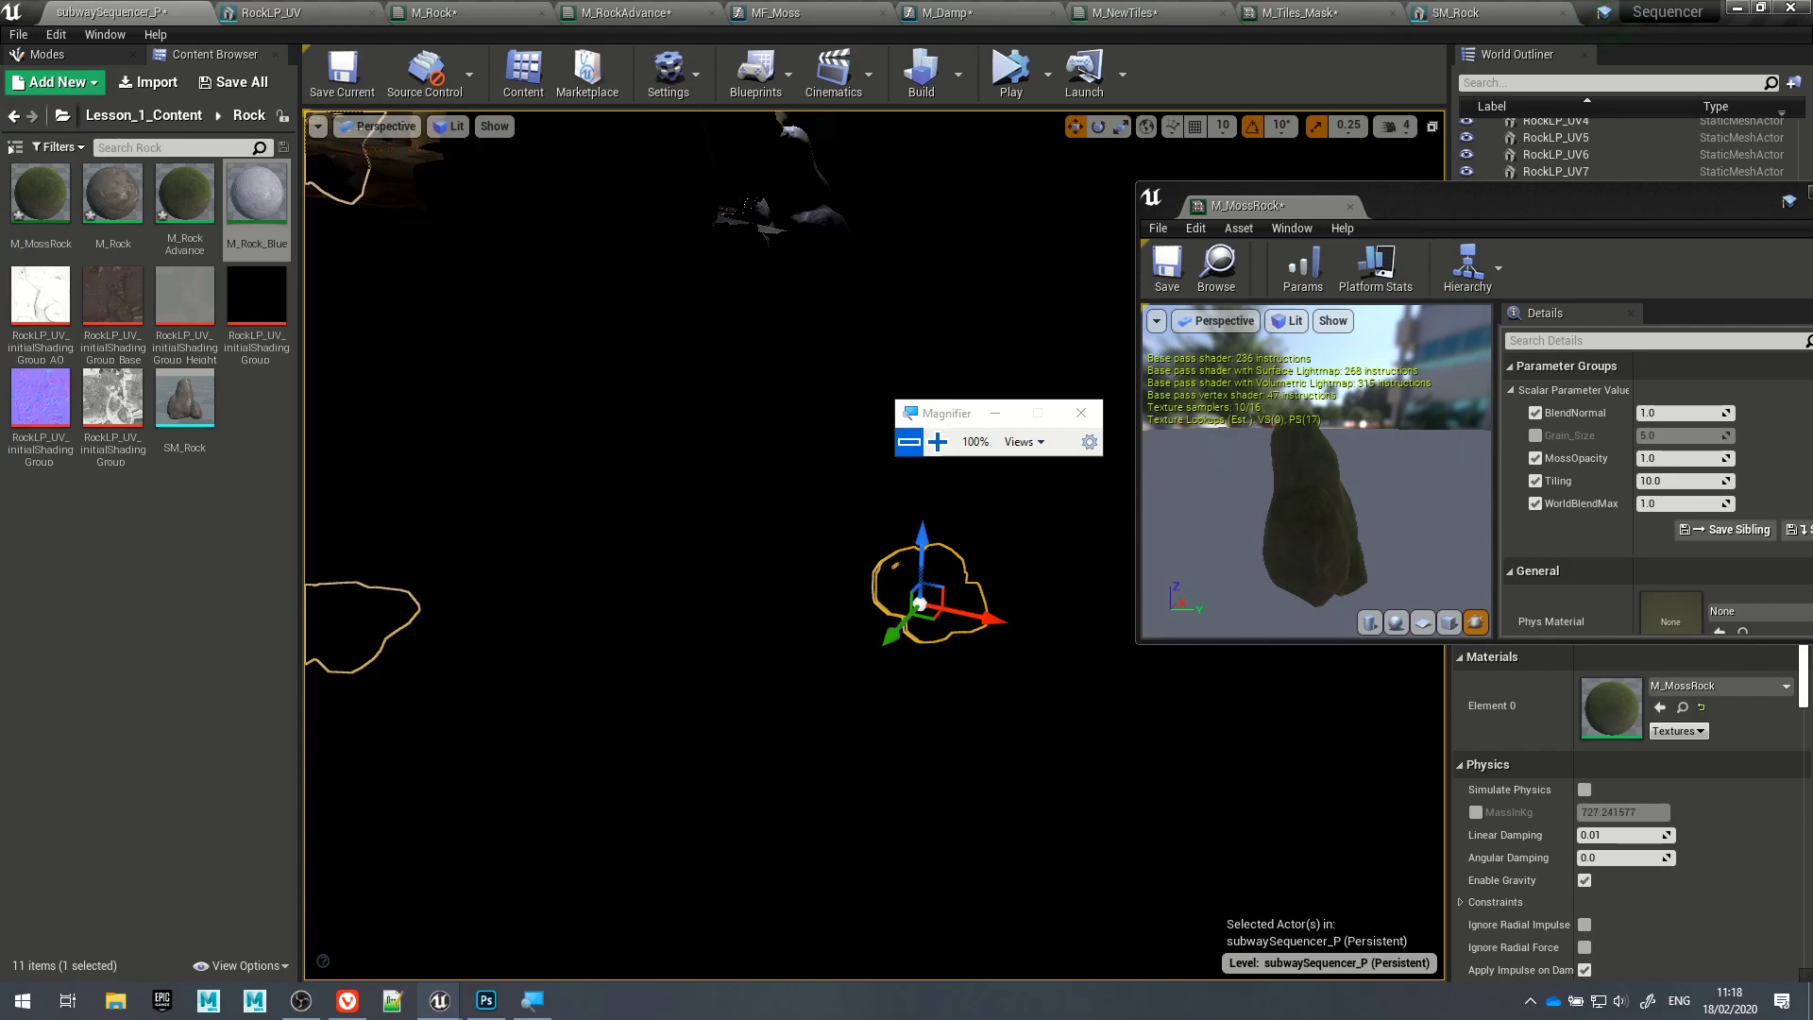
click(850, 634)
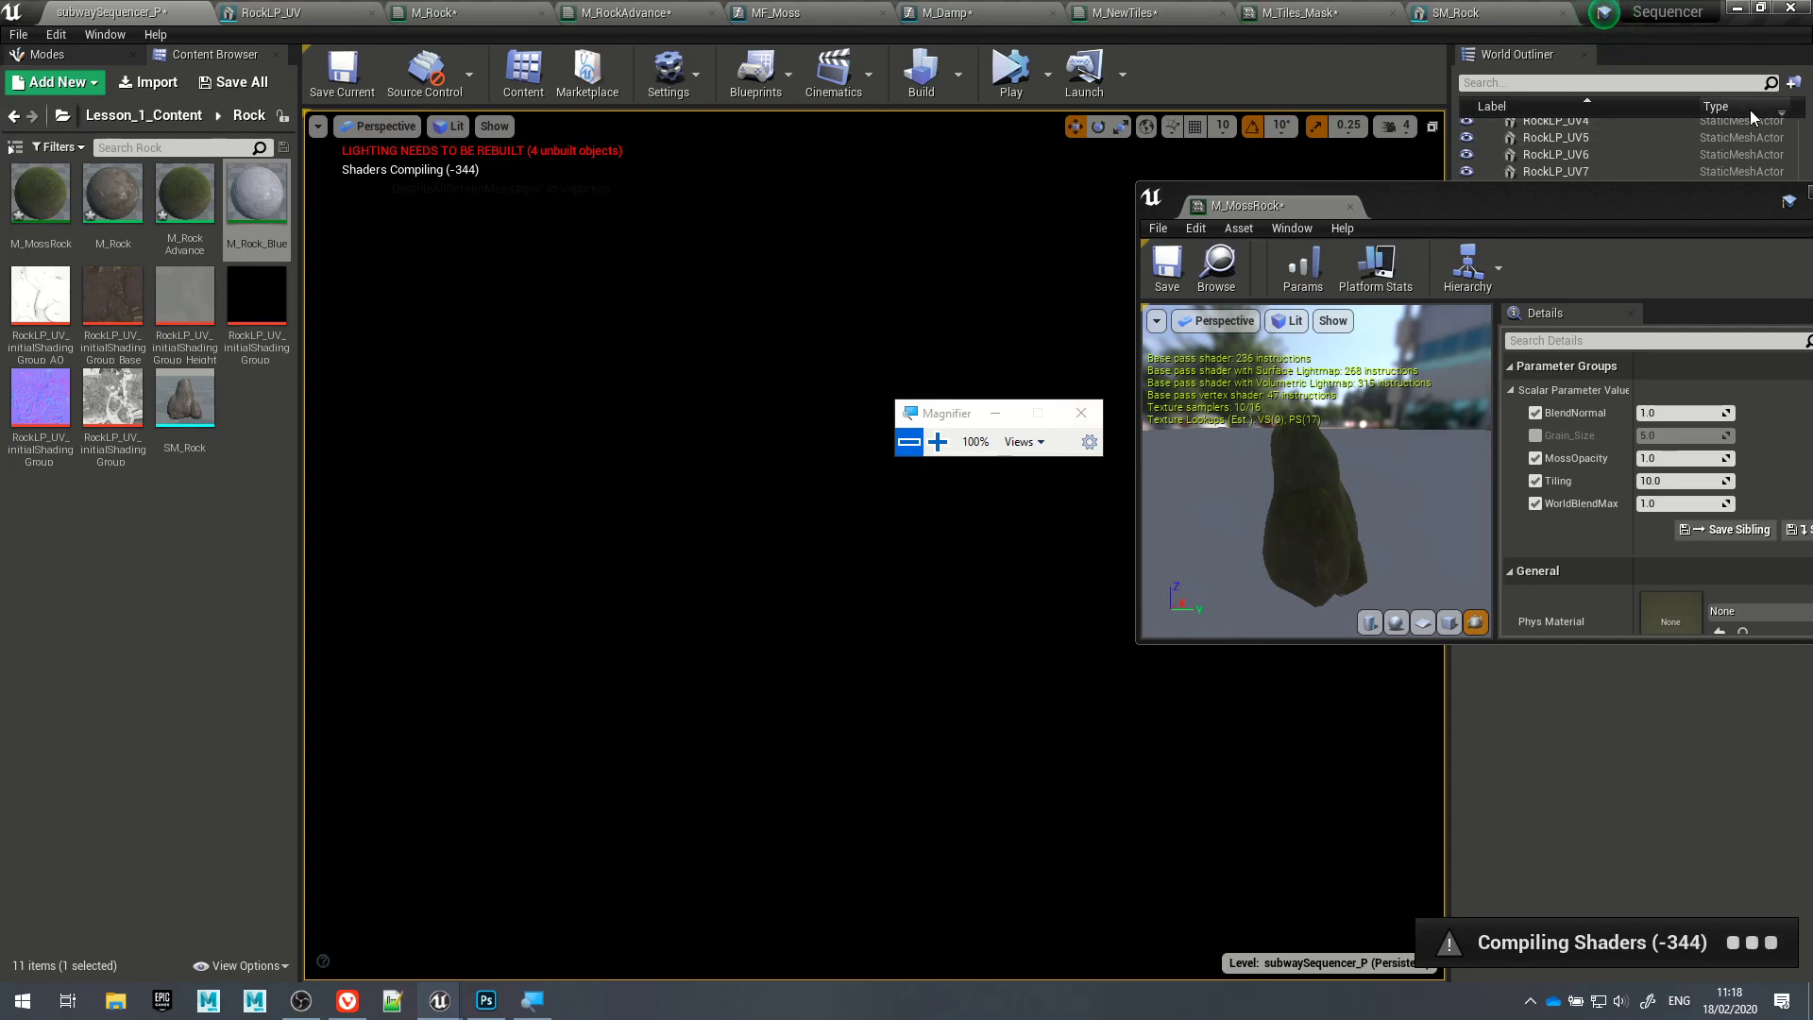
Step: Close the floating M_MossRock editor and focus the level view on RockLP_UV4
drag(1711, 203, 1269, 225)
click(1445, 213)
click(1550, 124)
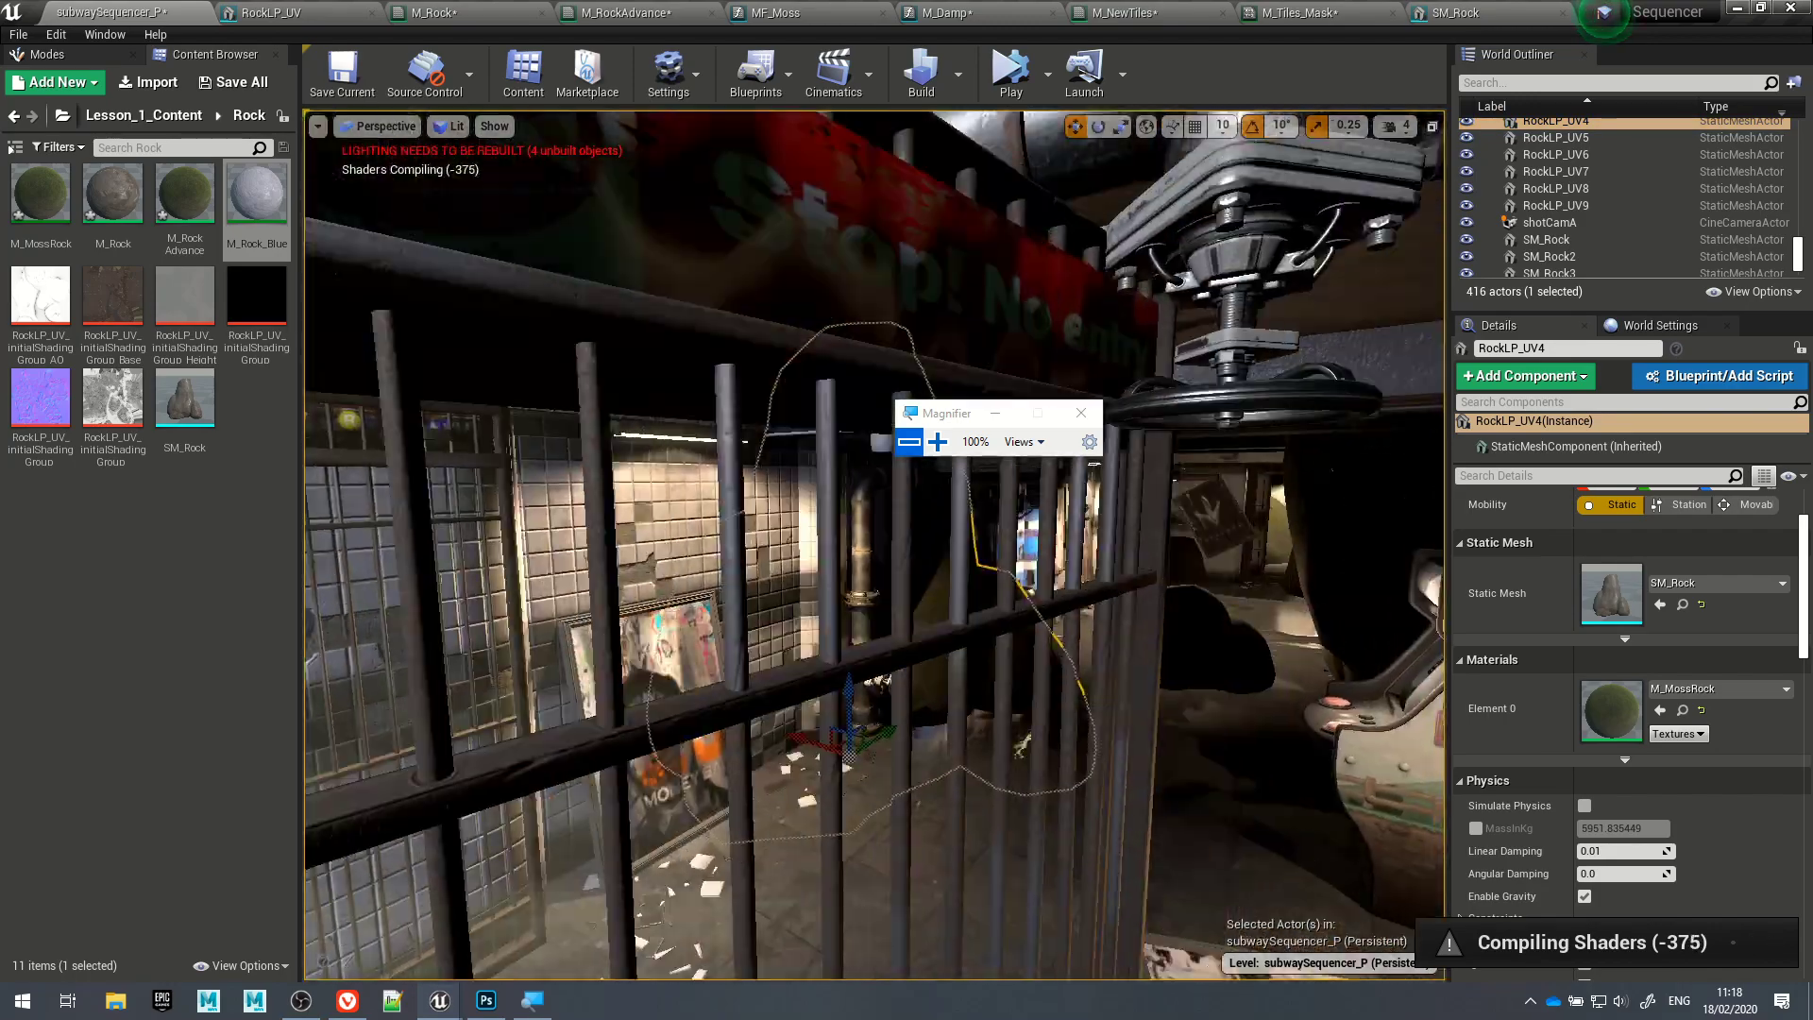
Step: Delete the duplicated moss rock RockLP_UV9 from the level
alt+drag(1039, 567, 651, 567)
key(s)
right_drag(652, 566, 576, 585)
key(w)
right_drag(803, 684, 699, 690)
click(840, 680)
key(Delete)
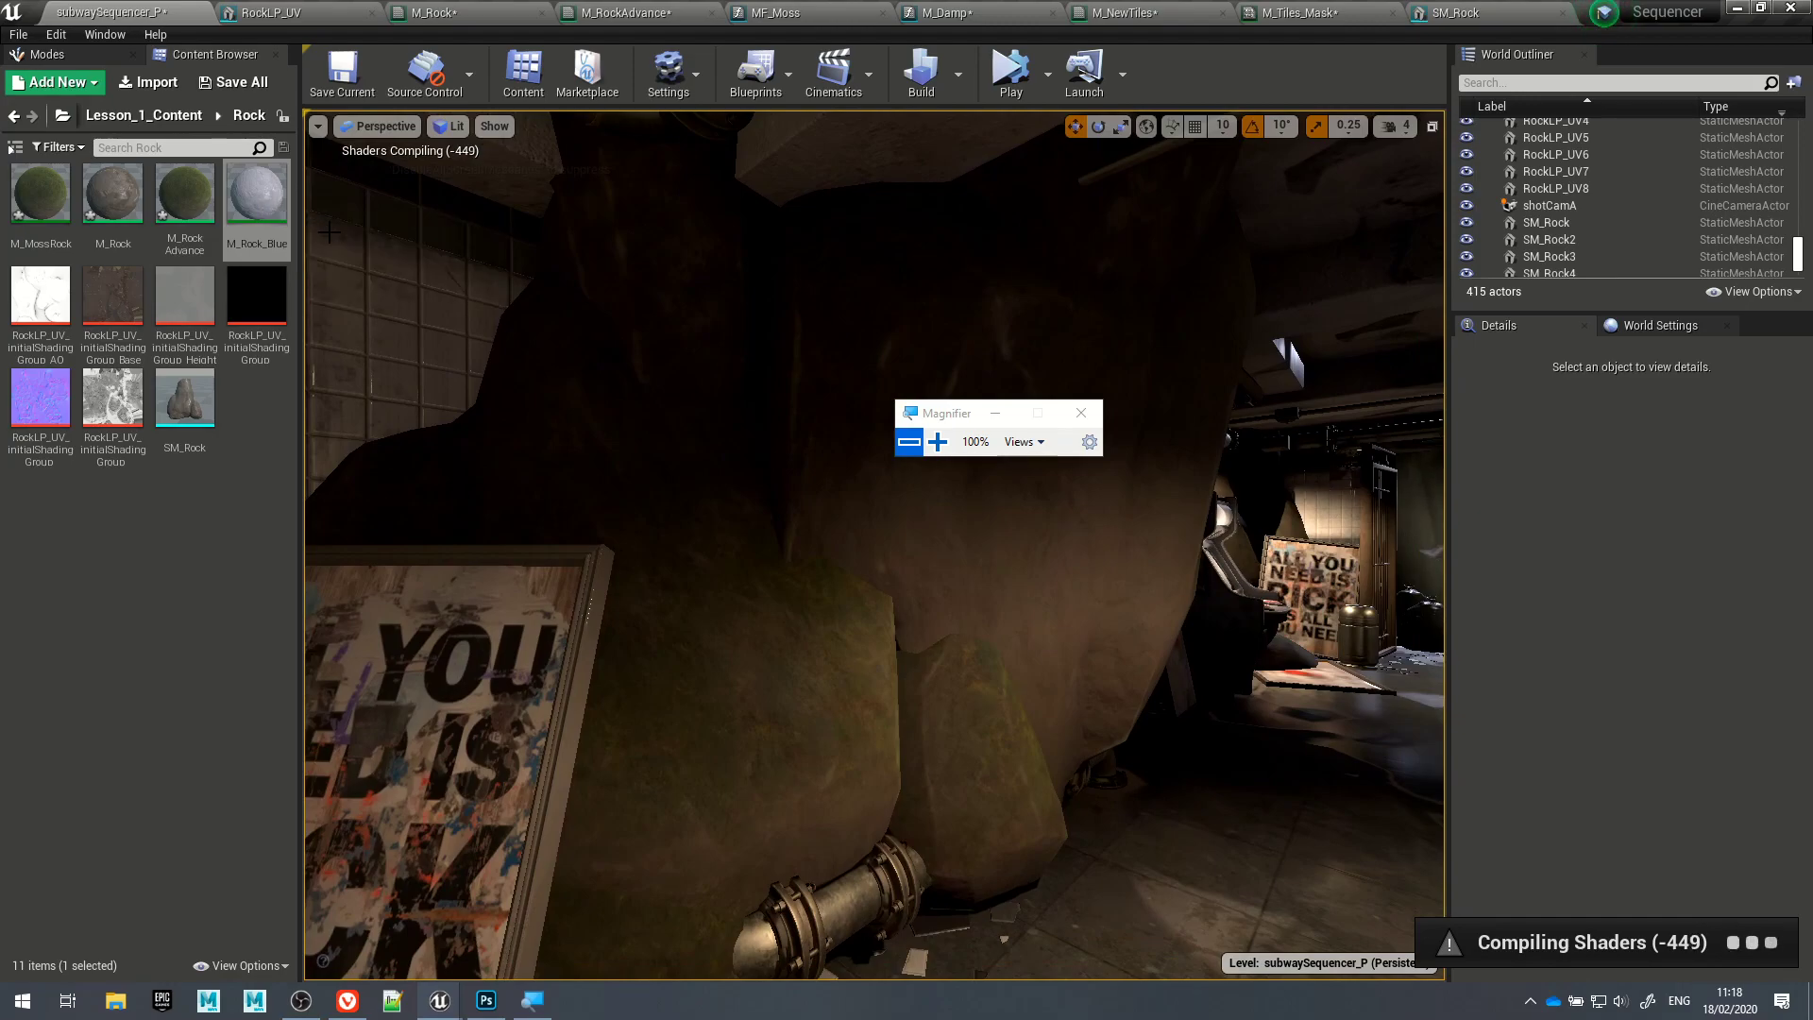
Step: Switch the level view to Unlit, move the Magnifier window out of the way, and examine the moss on the placed rocks
click(449, 125)
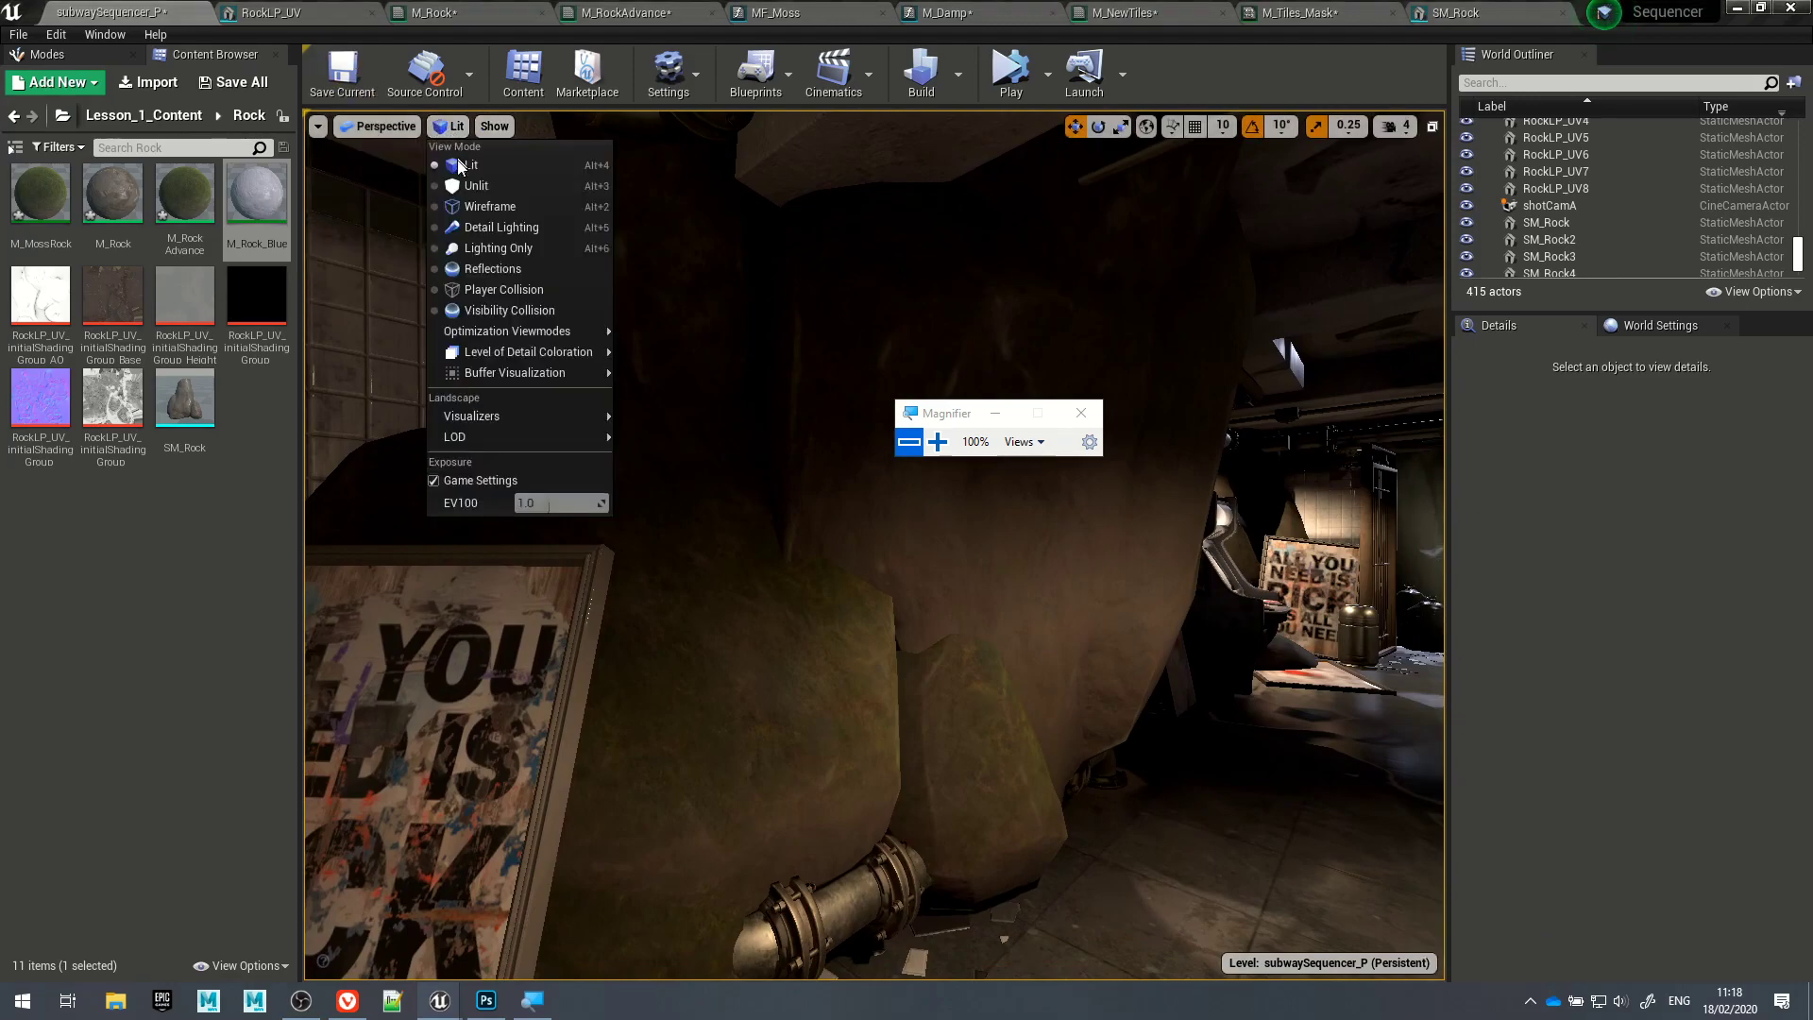
click(469, 188)
right_drag(873, 506, 893, 508)
drag(939, 419, 1576, 412)
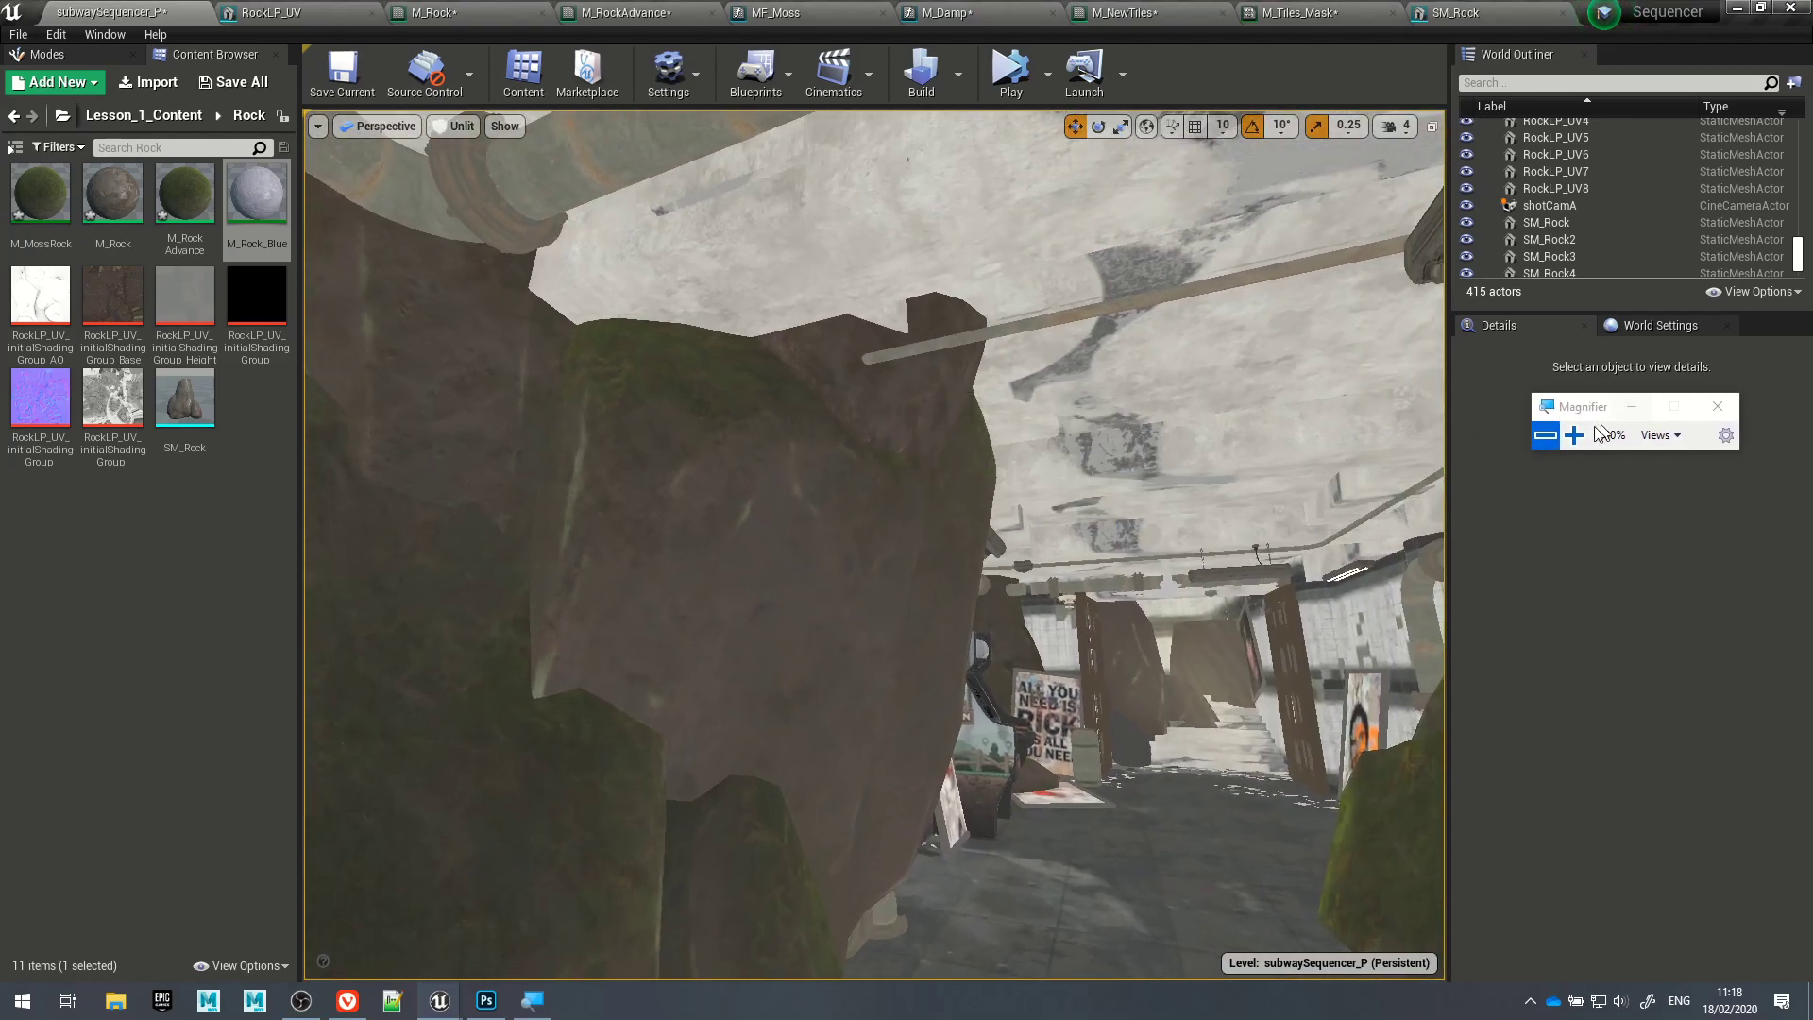
key(s)
right_drag(873, 545, 822, 567)
key(w)
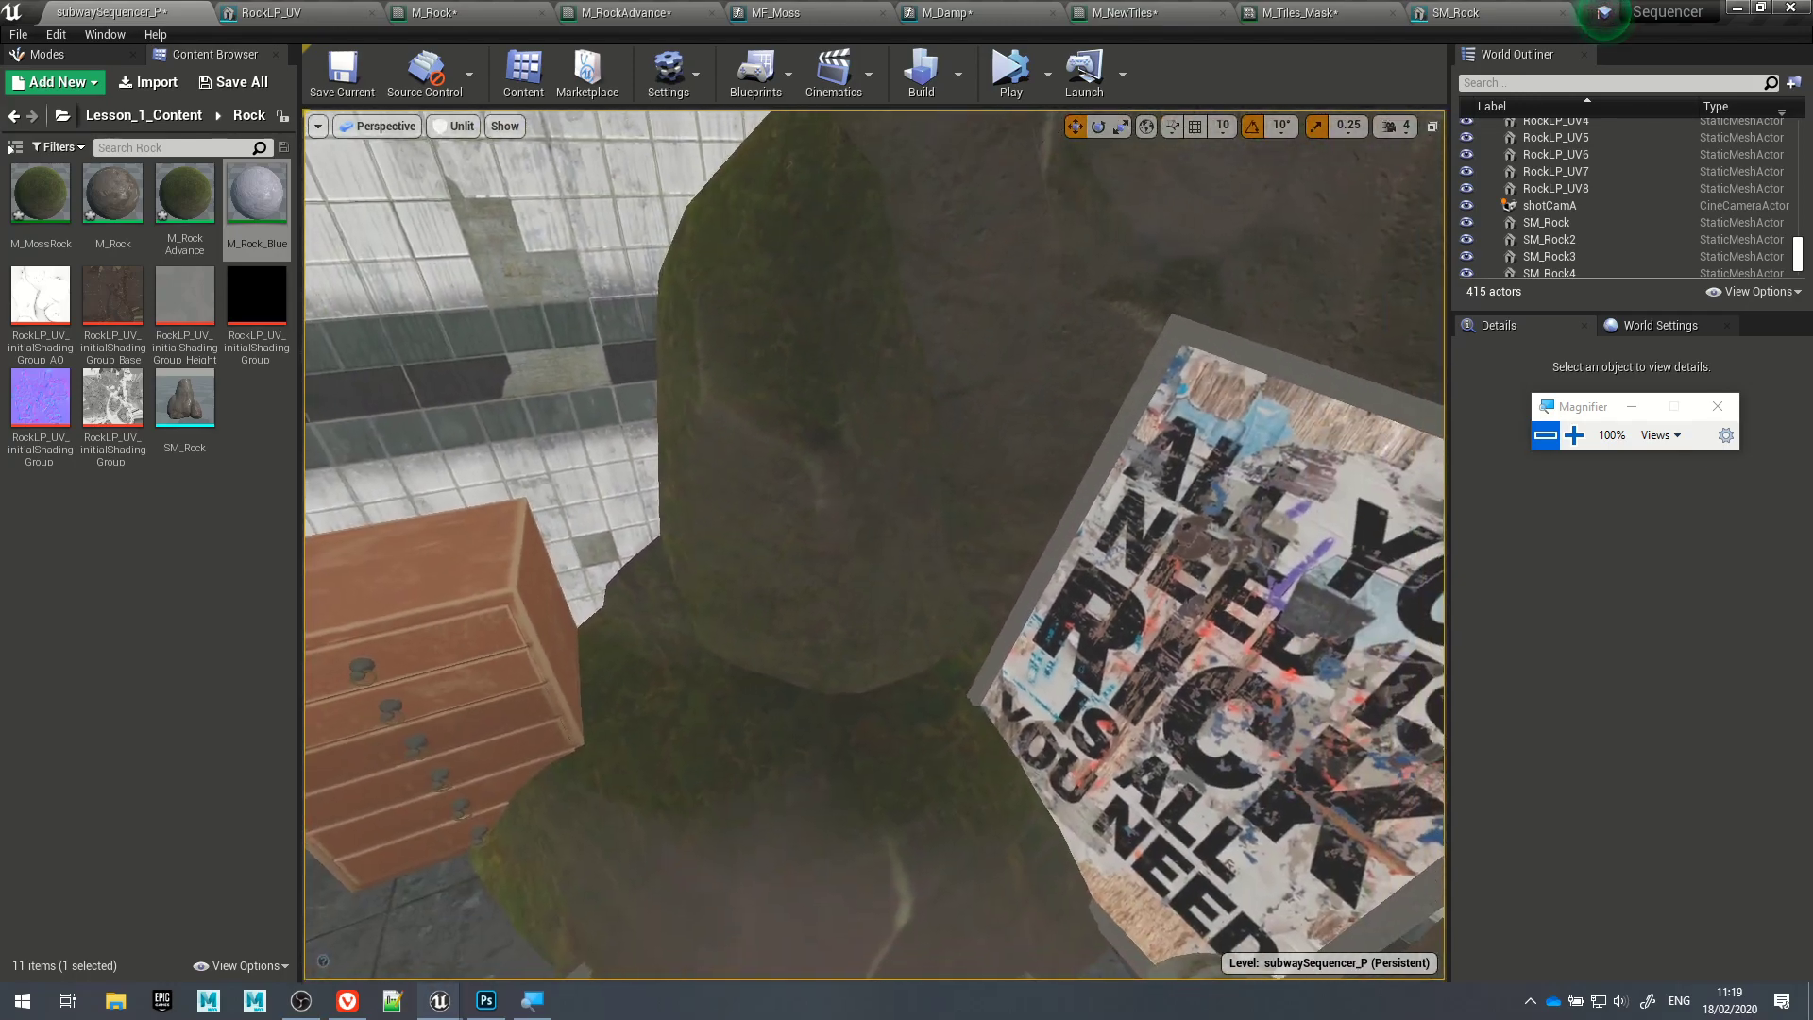
Step: Select the moss rock RockLP_UV5, shift it slightly, and focus the view on where it meets the neighbouring rock
right_drag(751, 489, 751, 490)
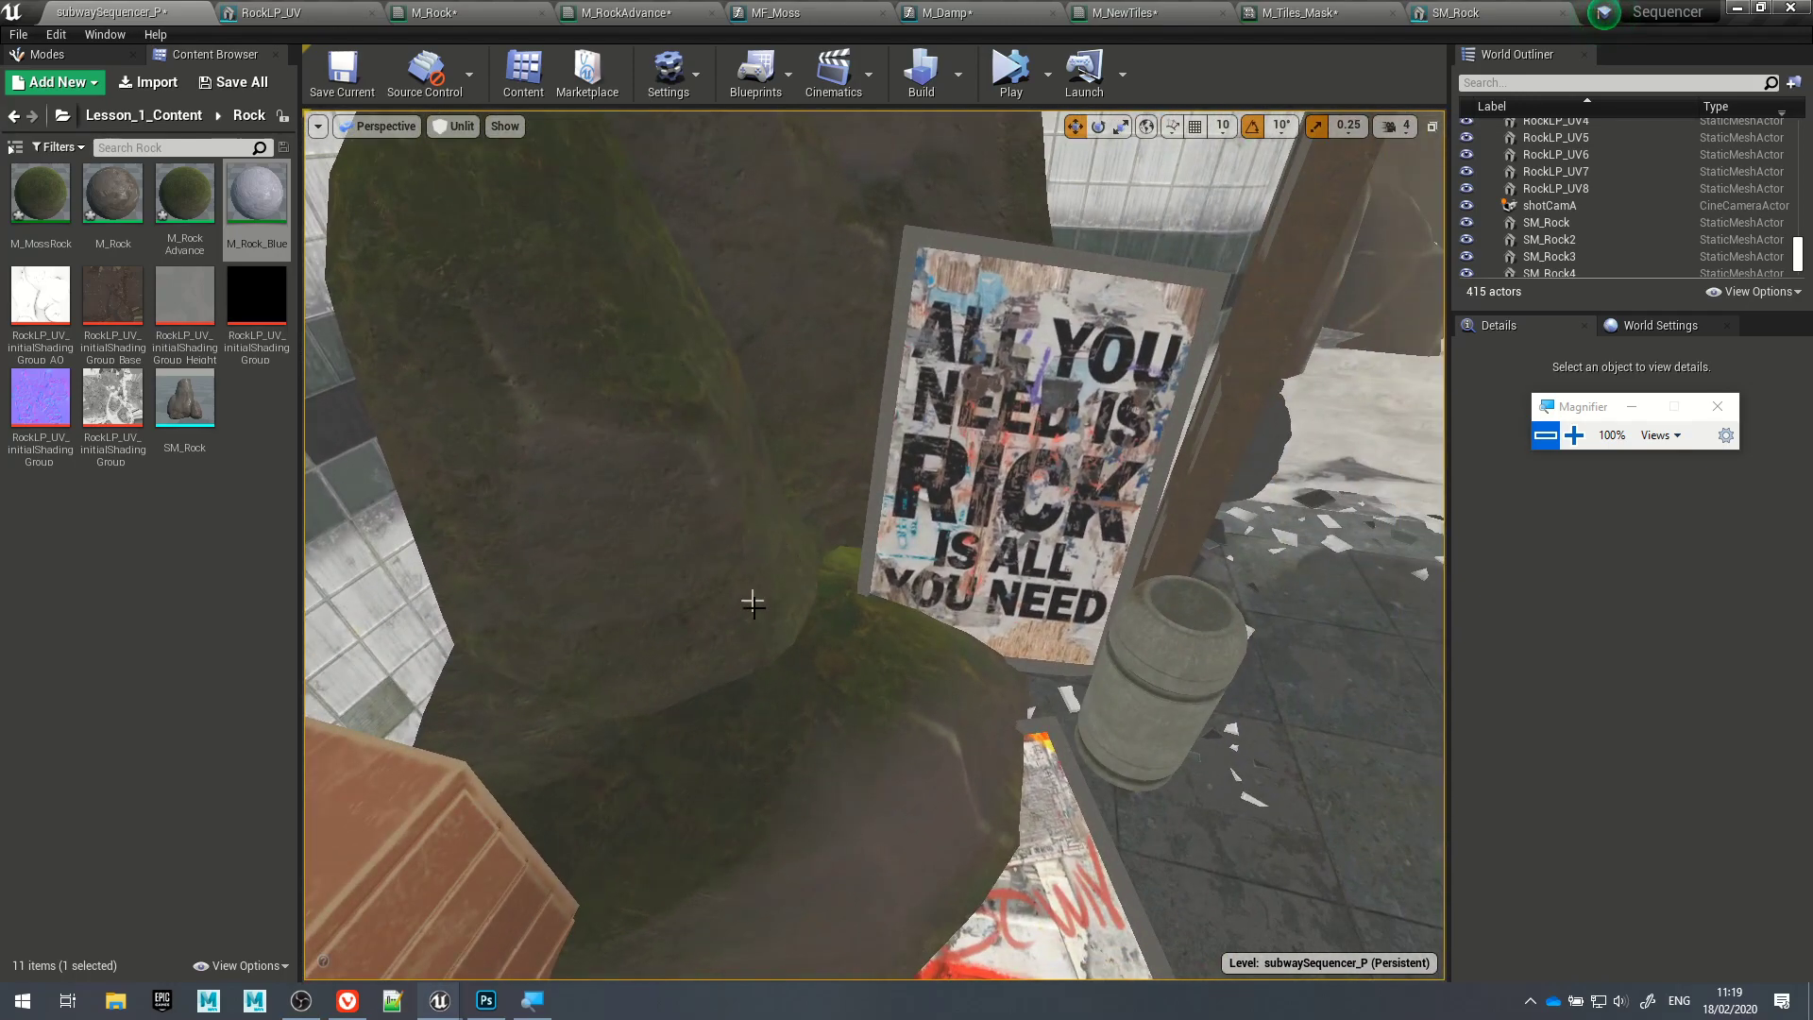
right_drag(887, 615, 860, 566)
click(819, 491)
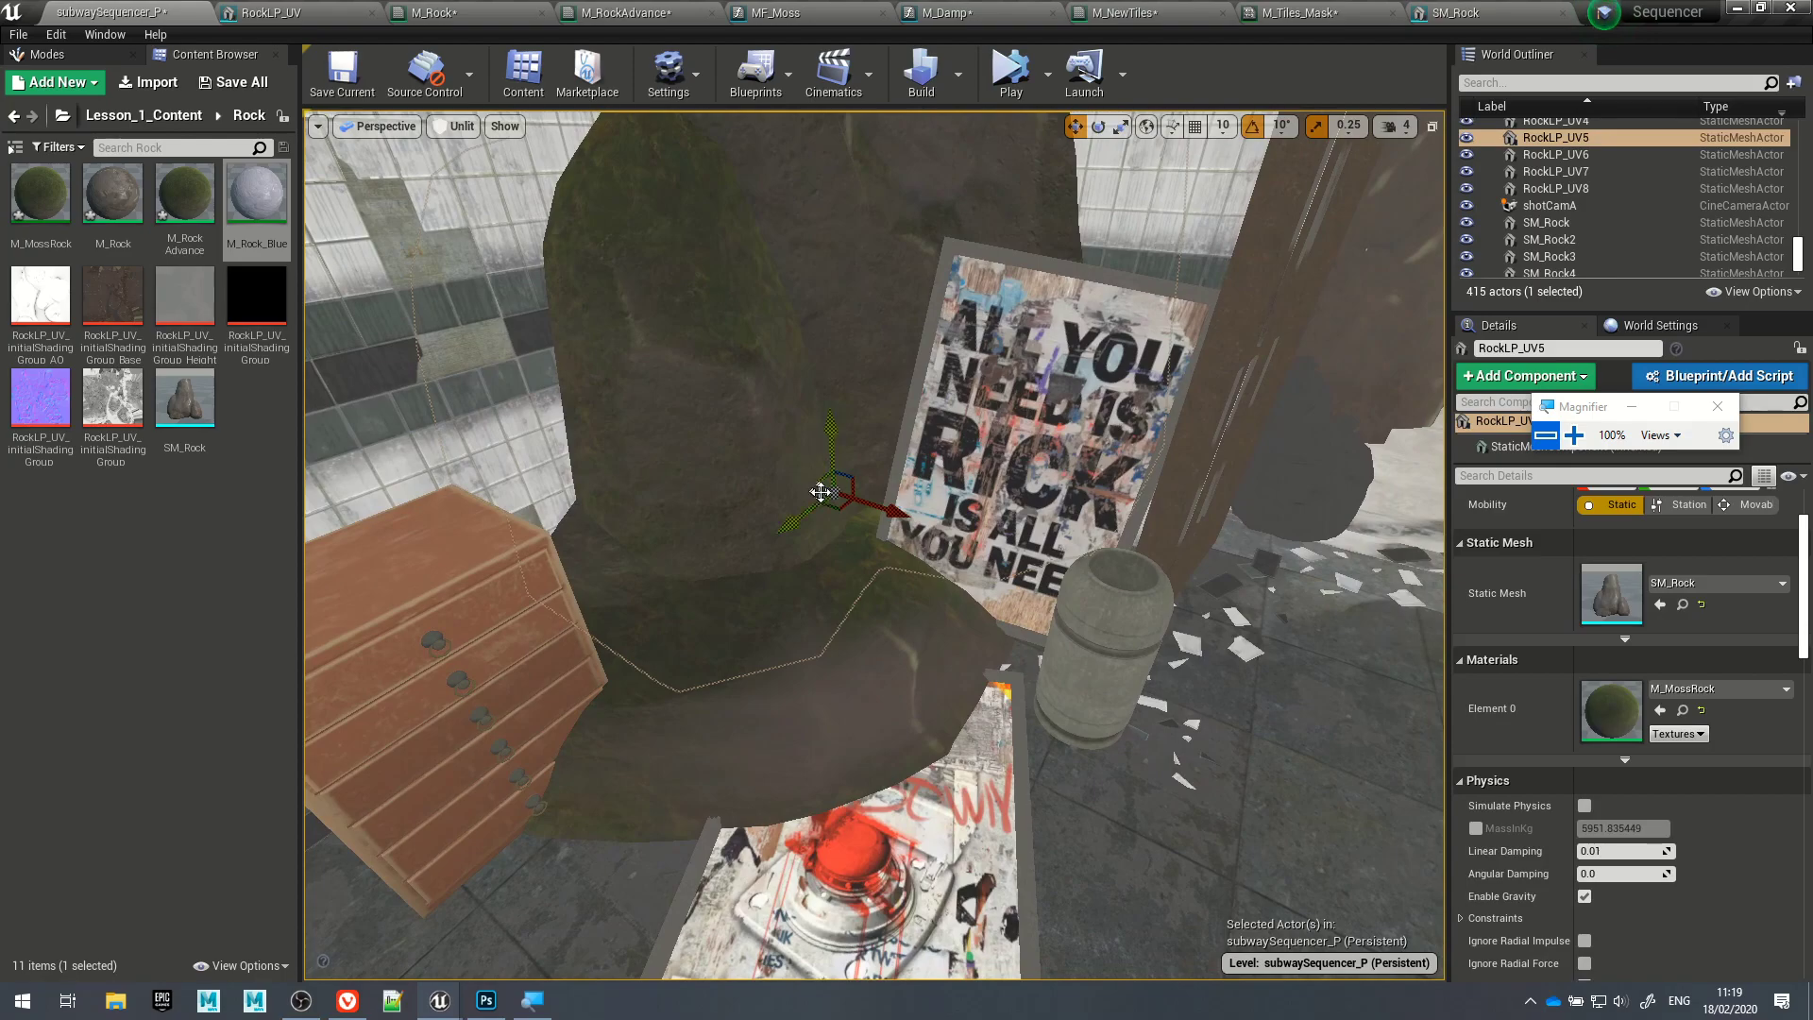
drag(902, 461, 857, 515)
key(w)
drag(830, 433, 843, 461)
key(f)
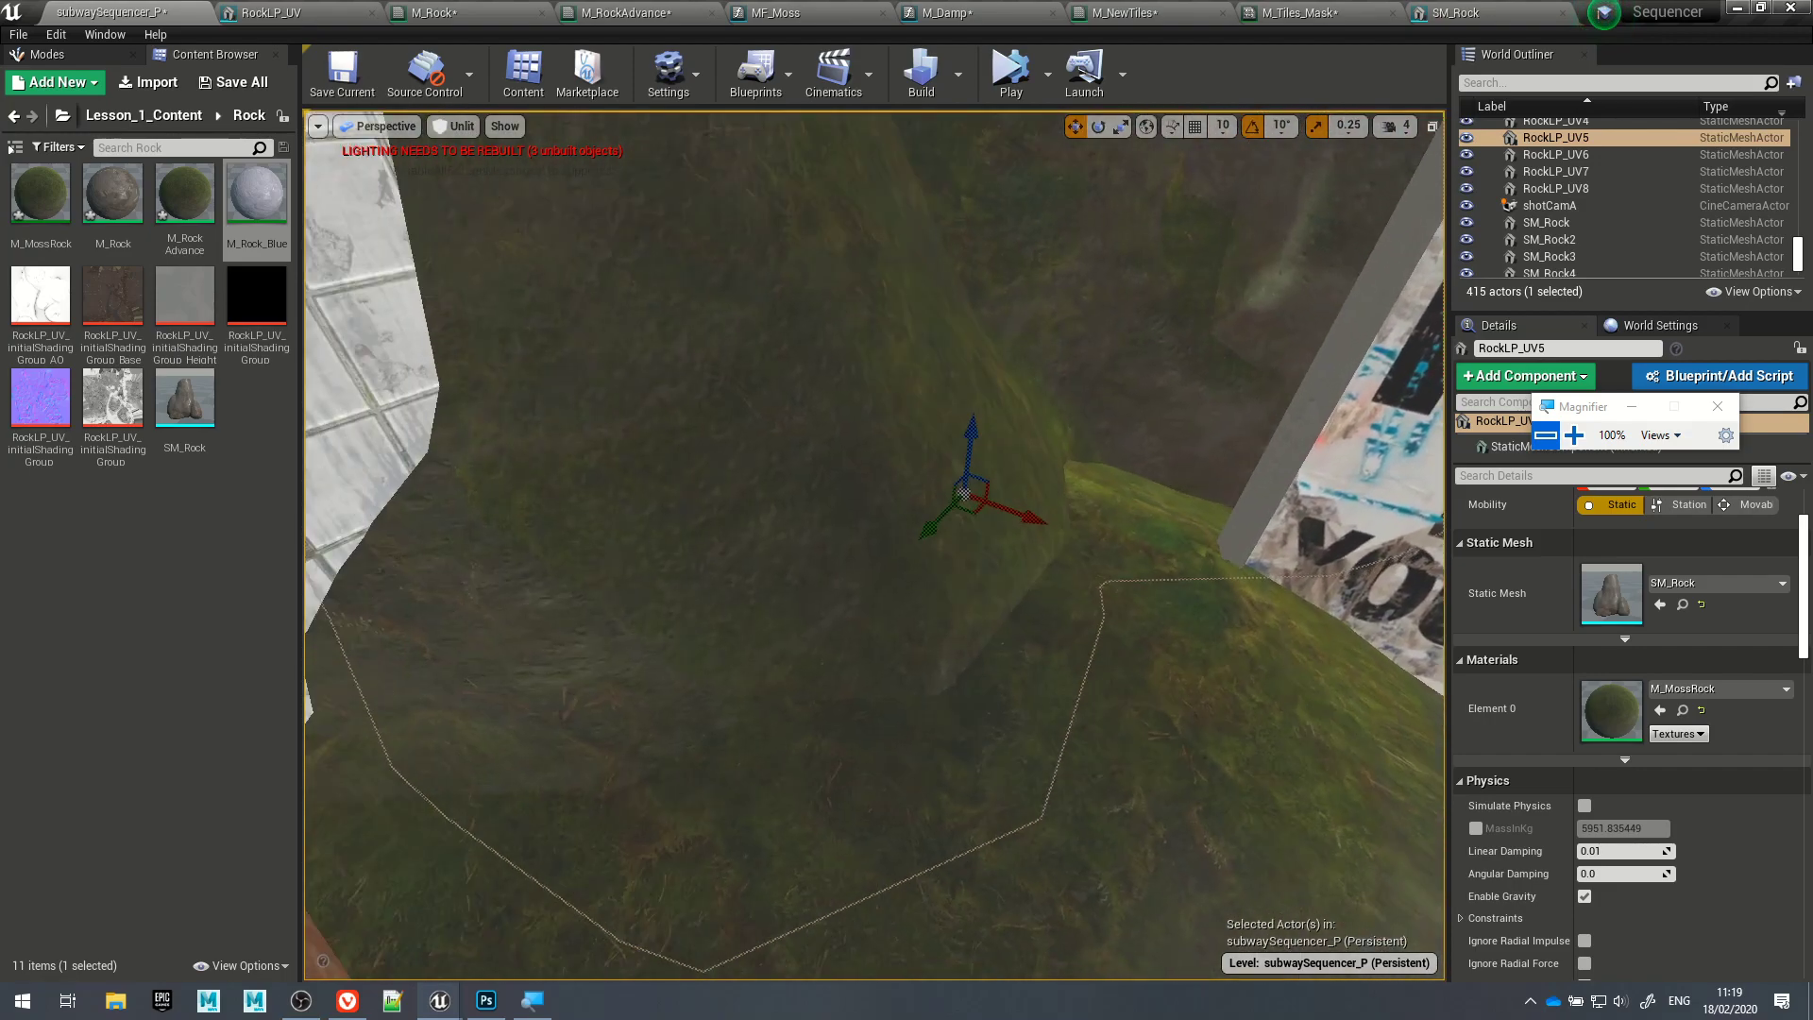
right_drag(796, 521, 796, 520)
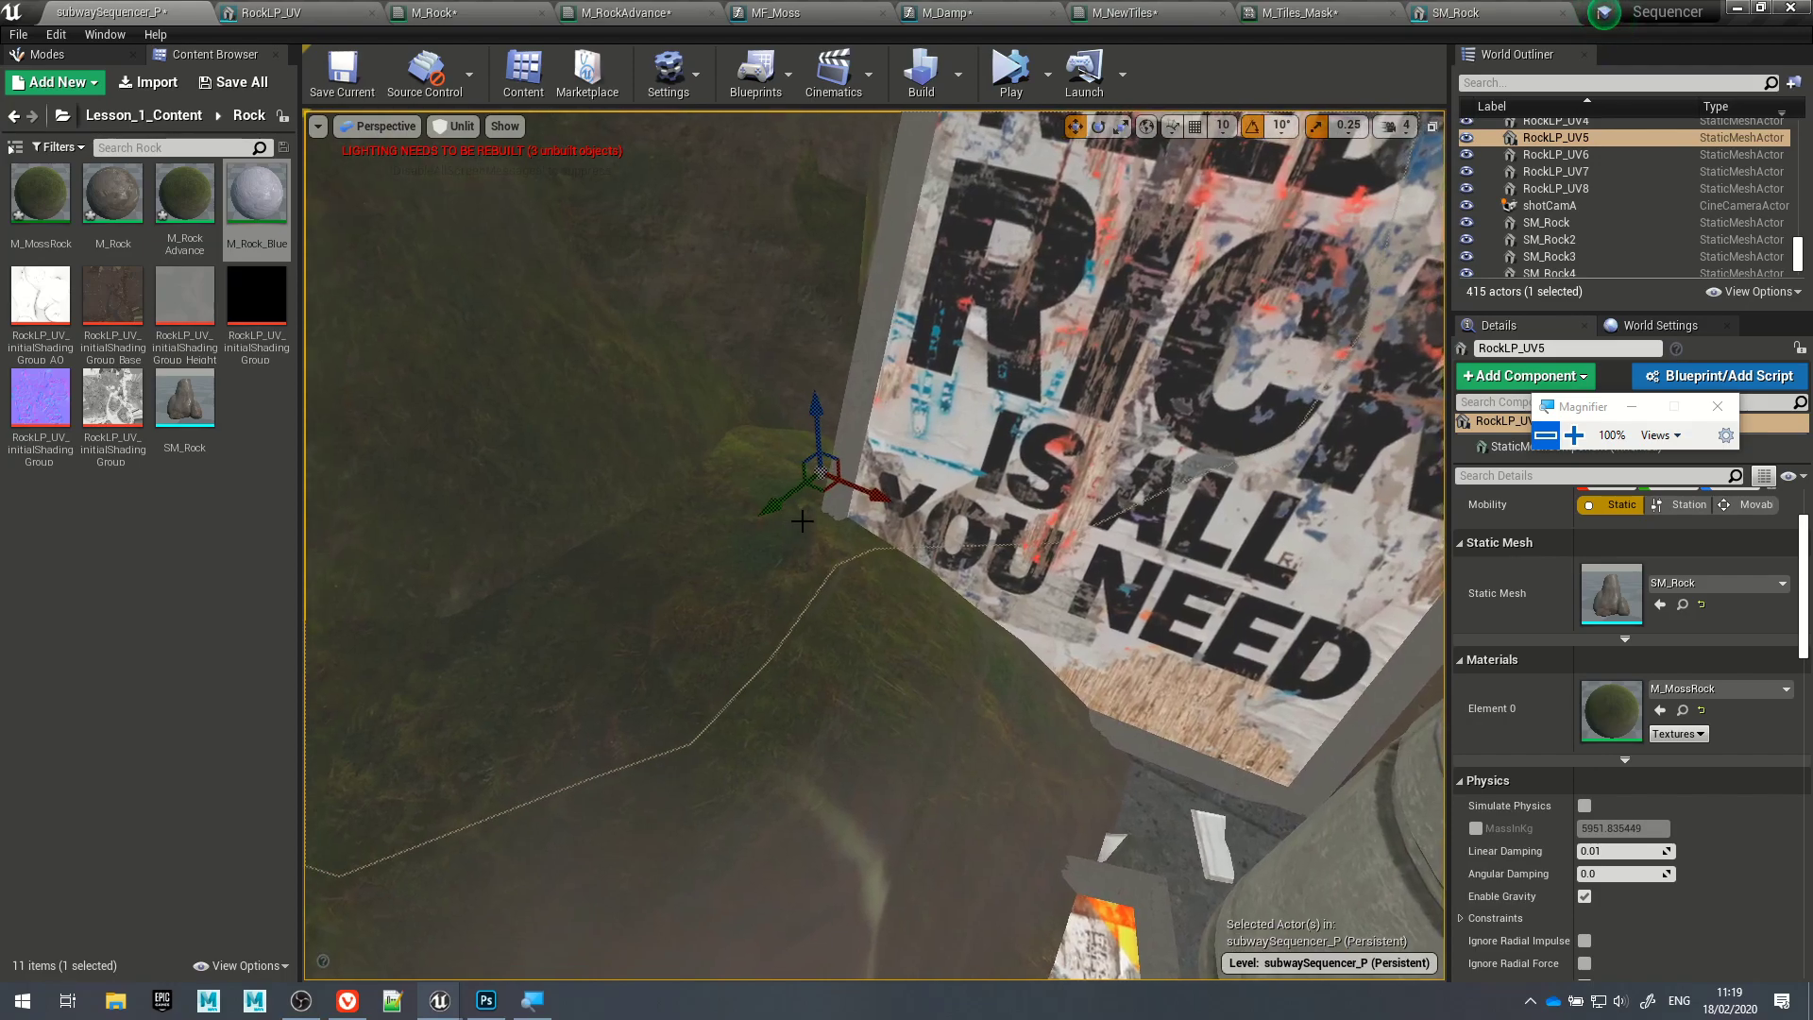
Step: Switch the level view back to Lit and select the hallway floor tile beside the rocks
click(462, 128)
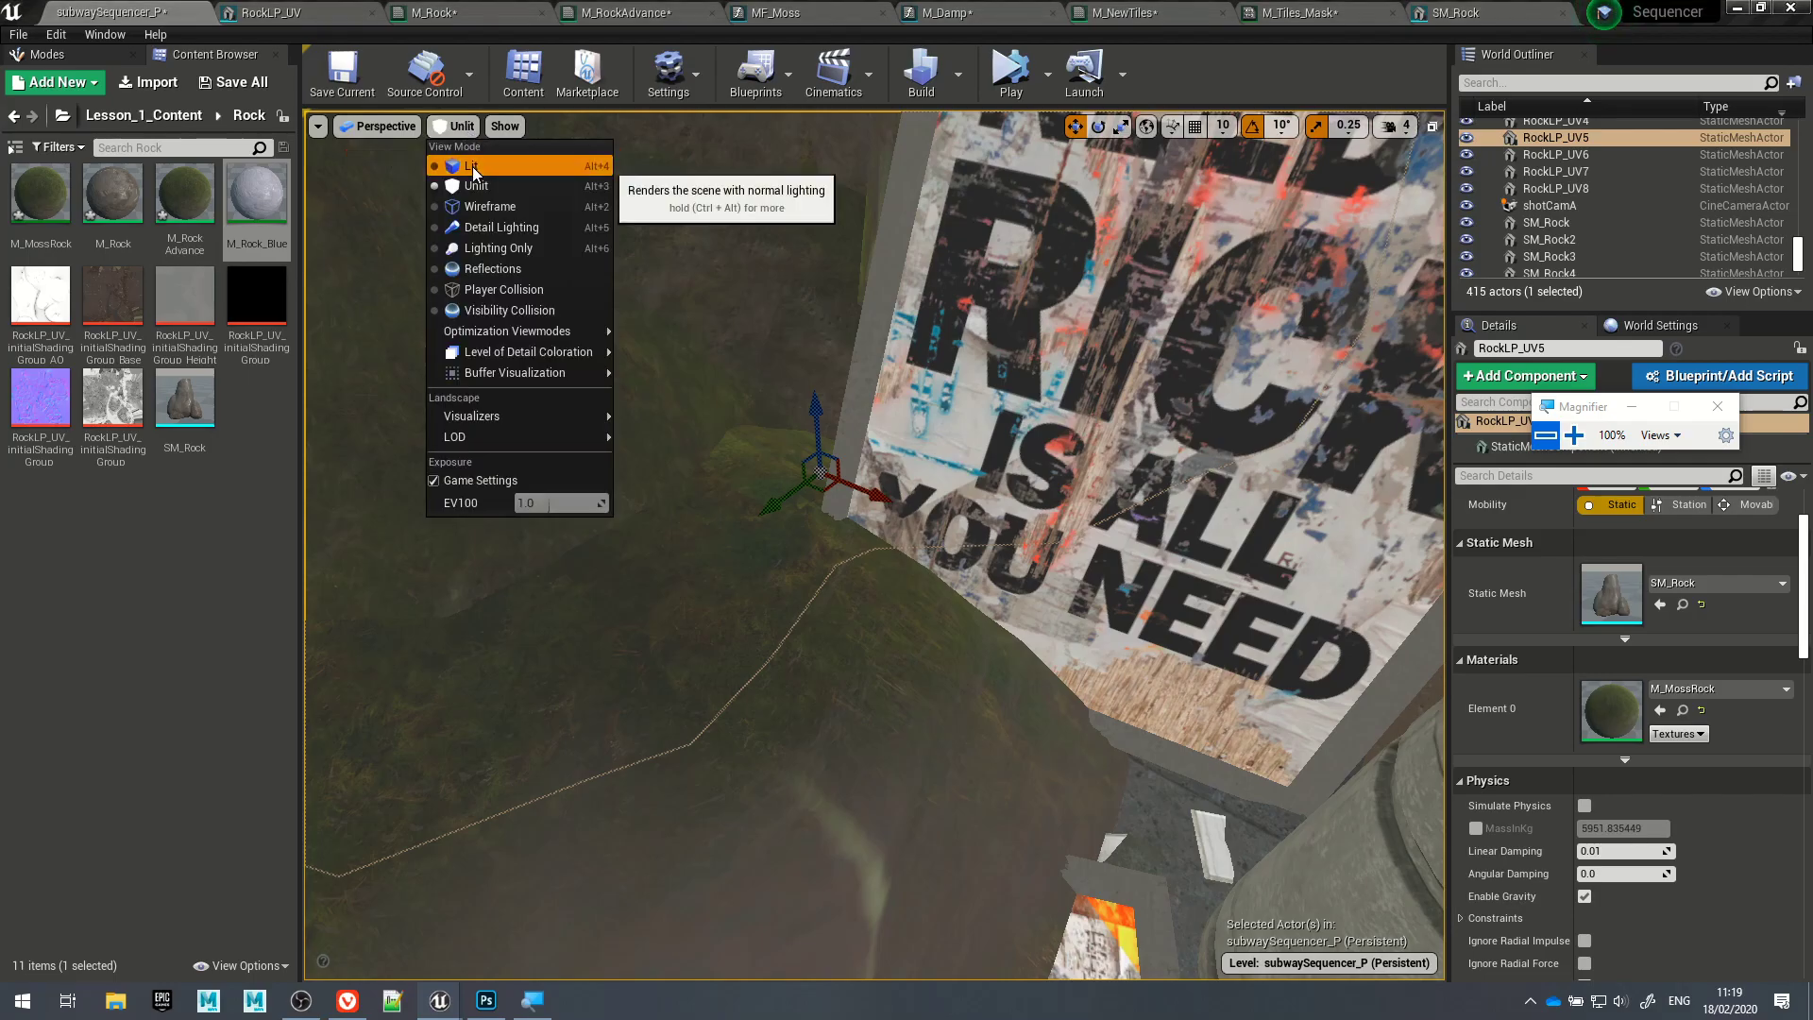
click(474, 169)
key(f)
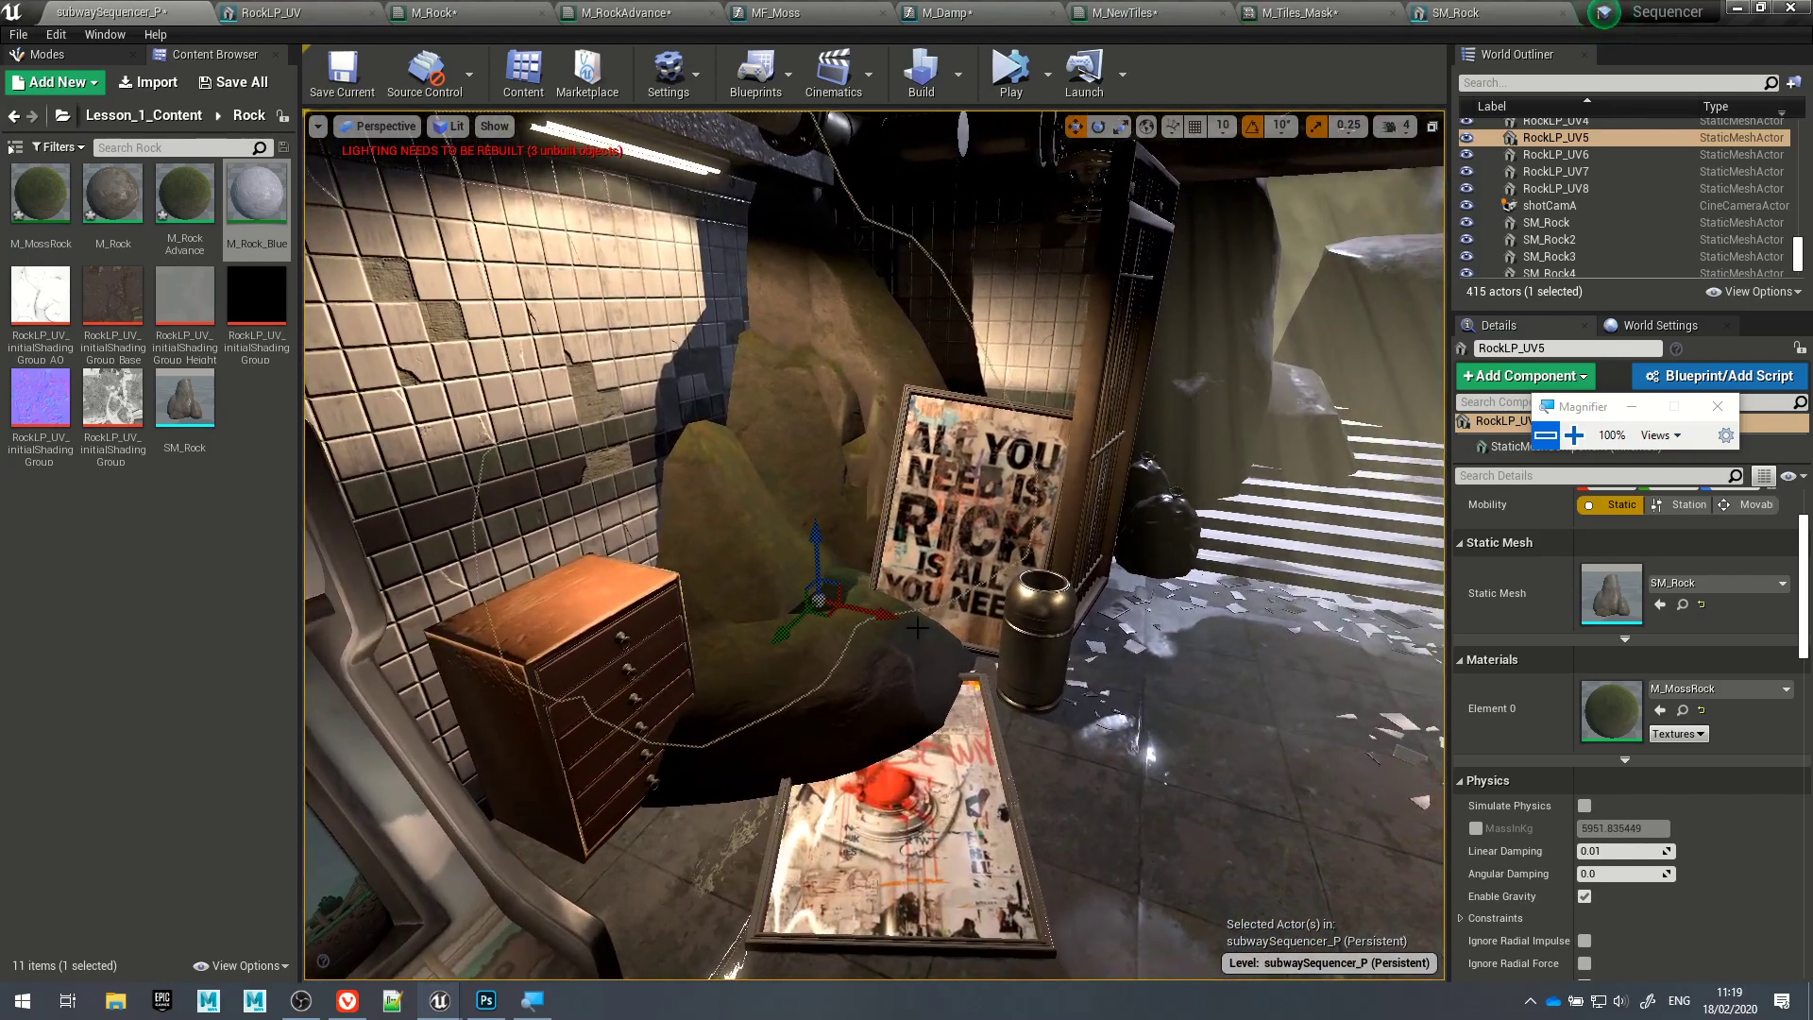
drag(916, 627, 1181, 800)
click(1180, 800)
Step: Examine the moss blending on the lit rocks up close and from farther down the hallway
right_drag(1180, 800, 1173, 809)
key(g)
key(g)
scroll(1147, 762, up, 10)
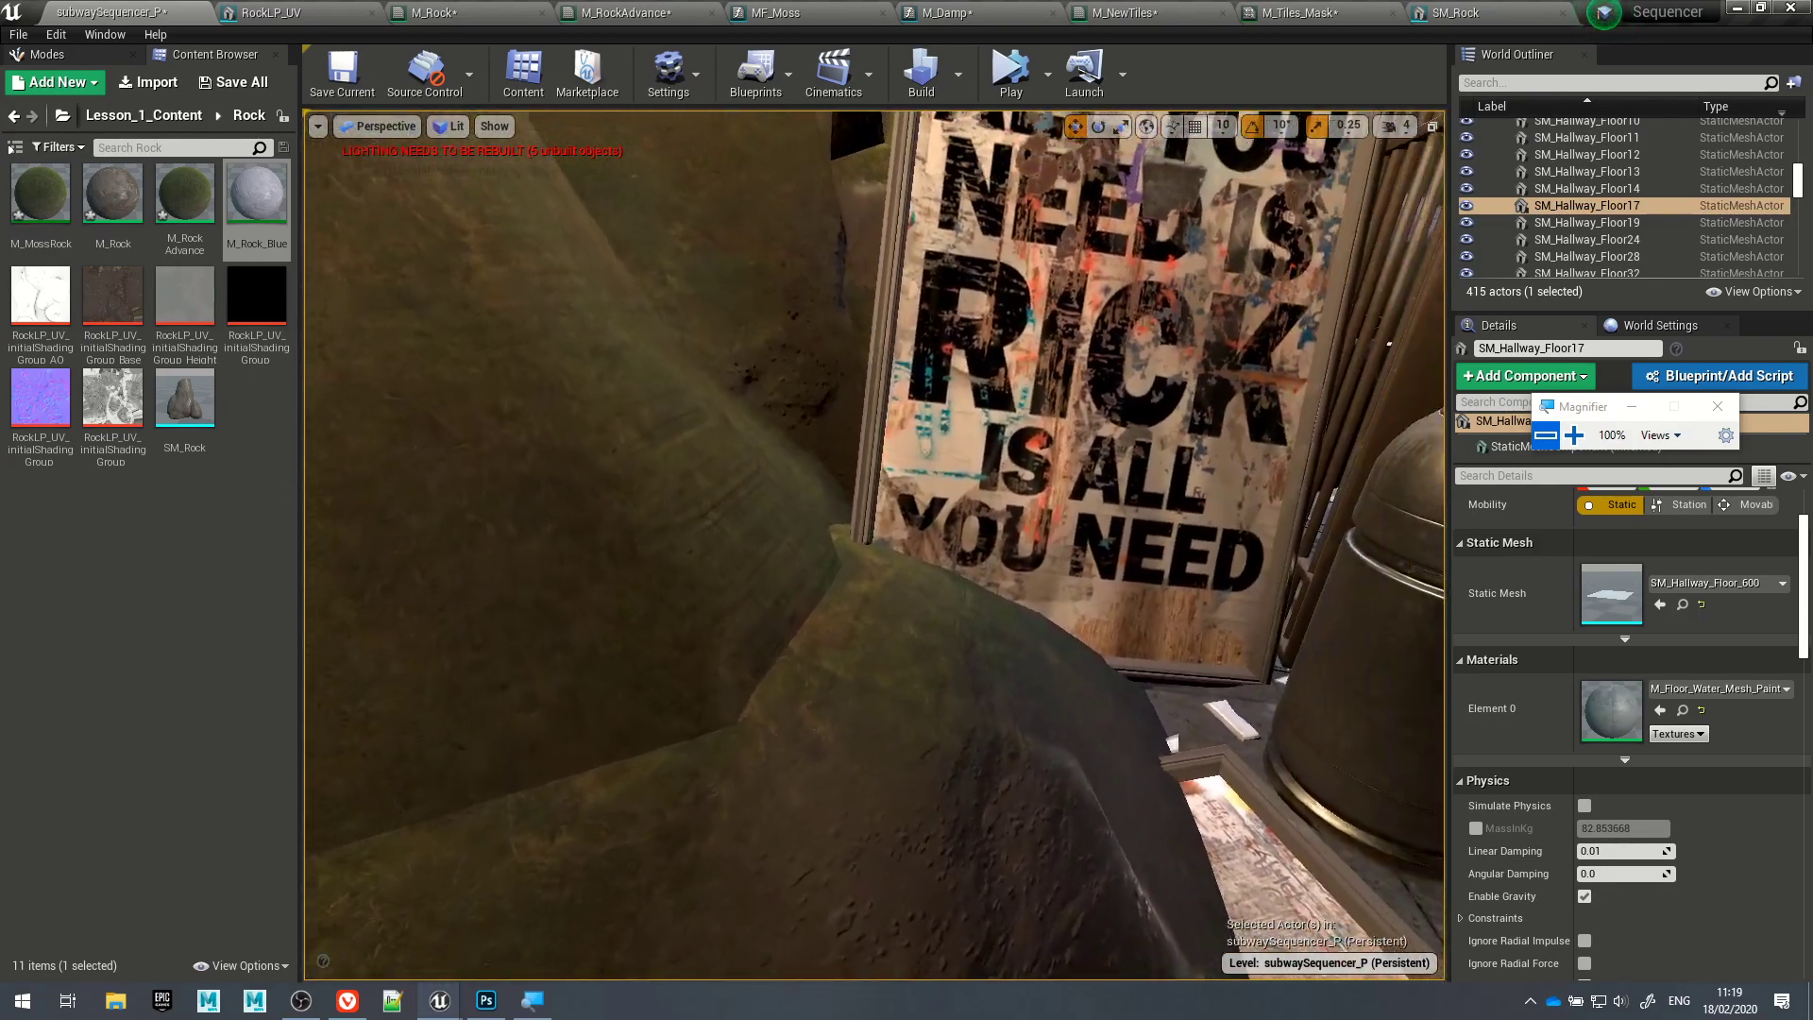
scroll(1114, 749, down, 3)
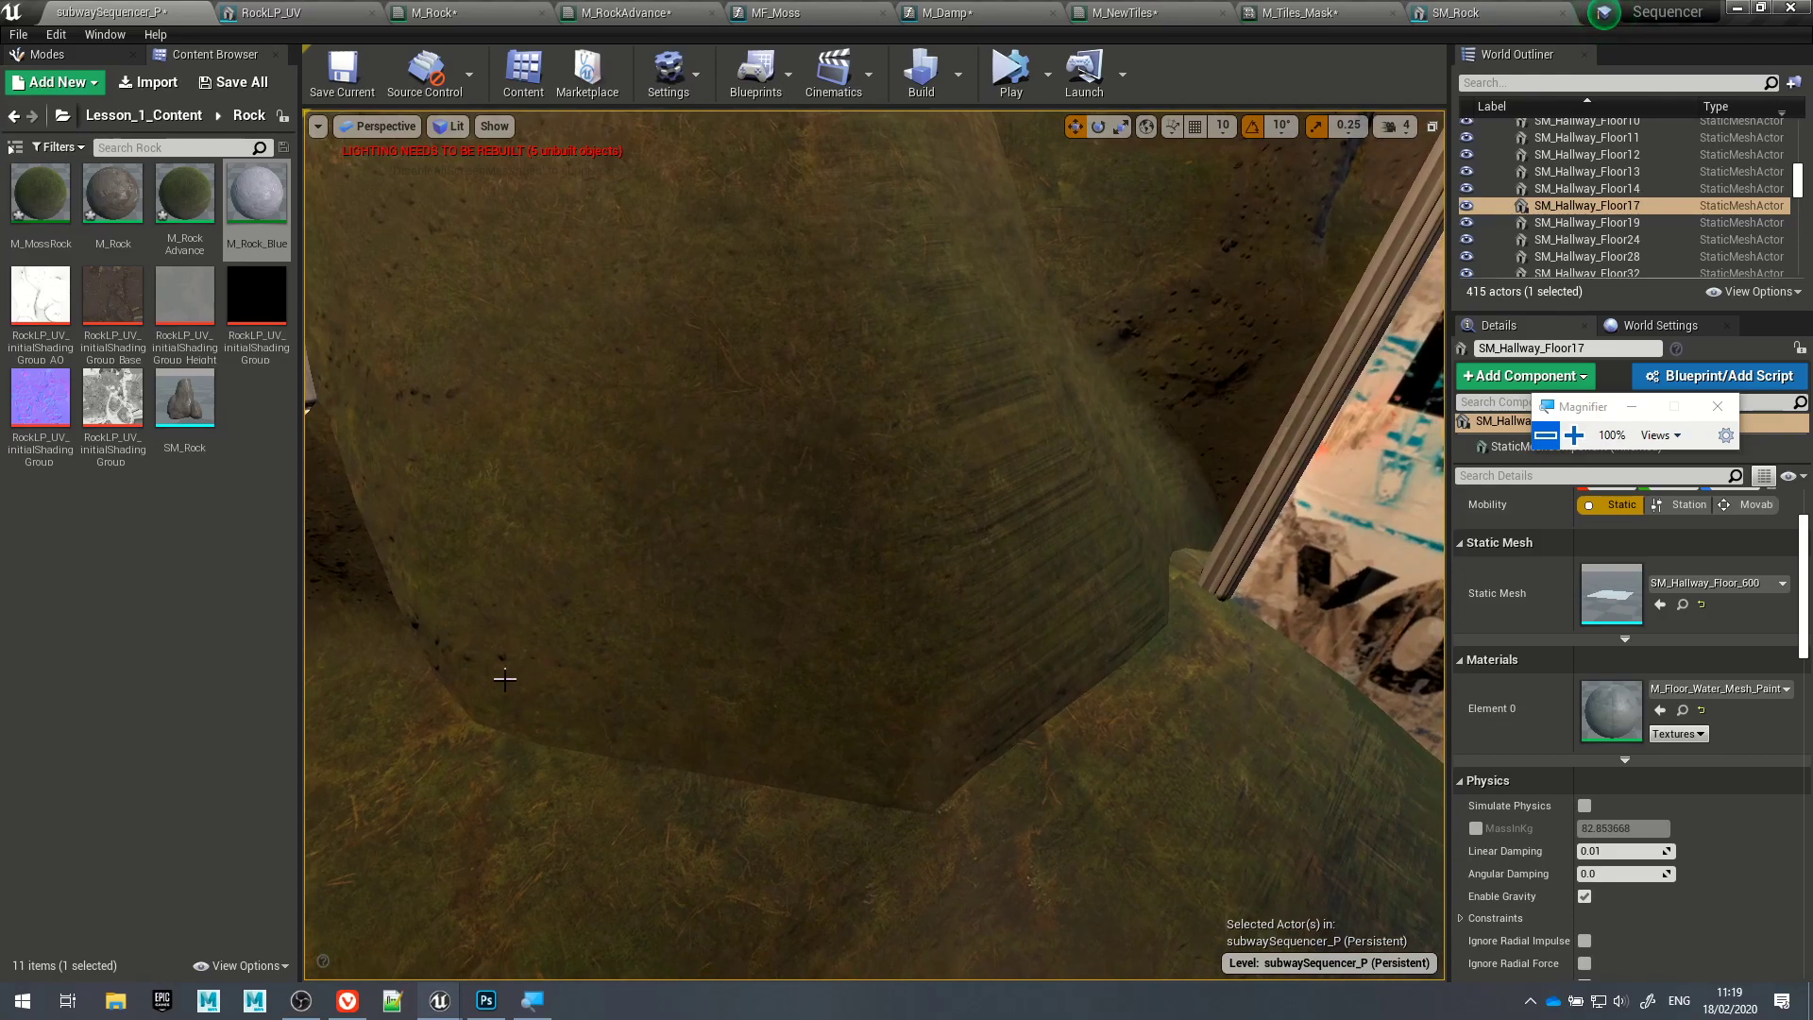
scroll(1114, 749, down, 8)
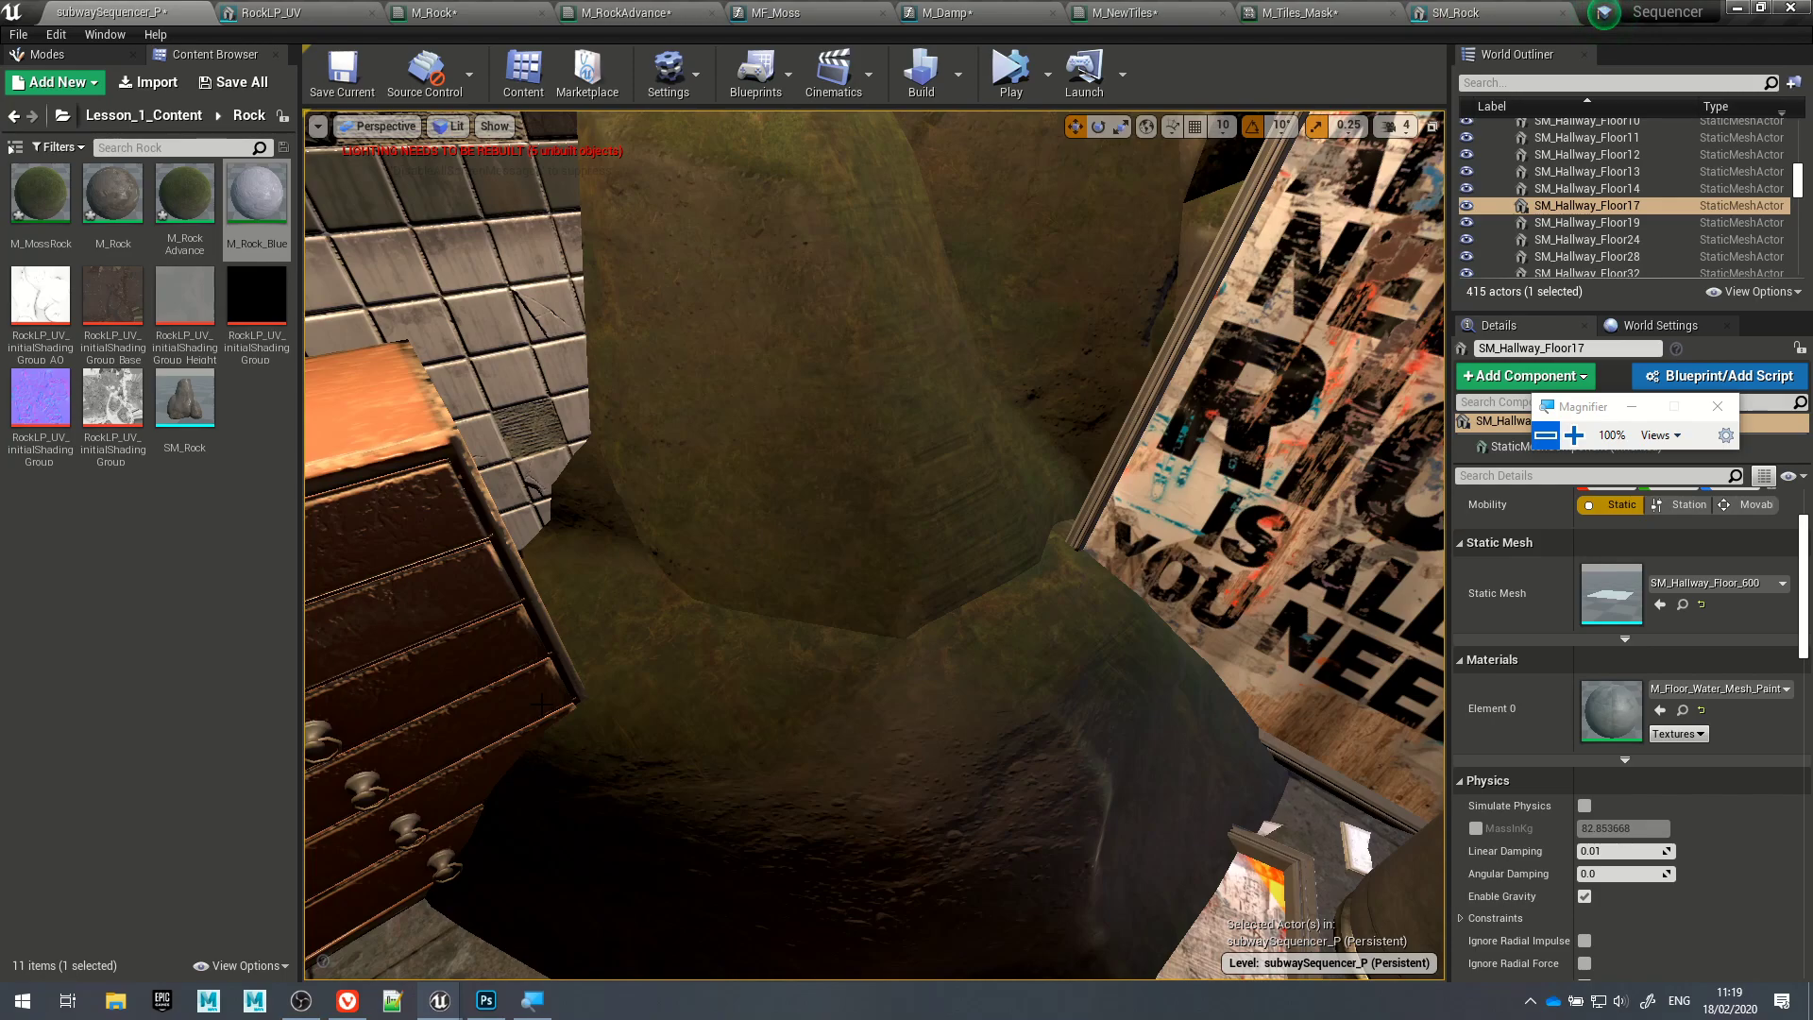
key(s)
mouse_move(746, 718)
right_down()
mouse_move(651, 694)
mouse_move(737, 689)
mouse_move(756, 600)
mouse_move(760, 623)
mouse_move(878, 670)
mouse_move(756, 652)
mouse_move(774, 633)
mouse_move(746, 701)
right_up()
key(w)
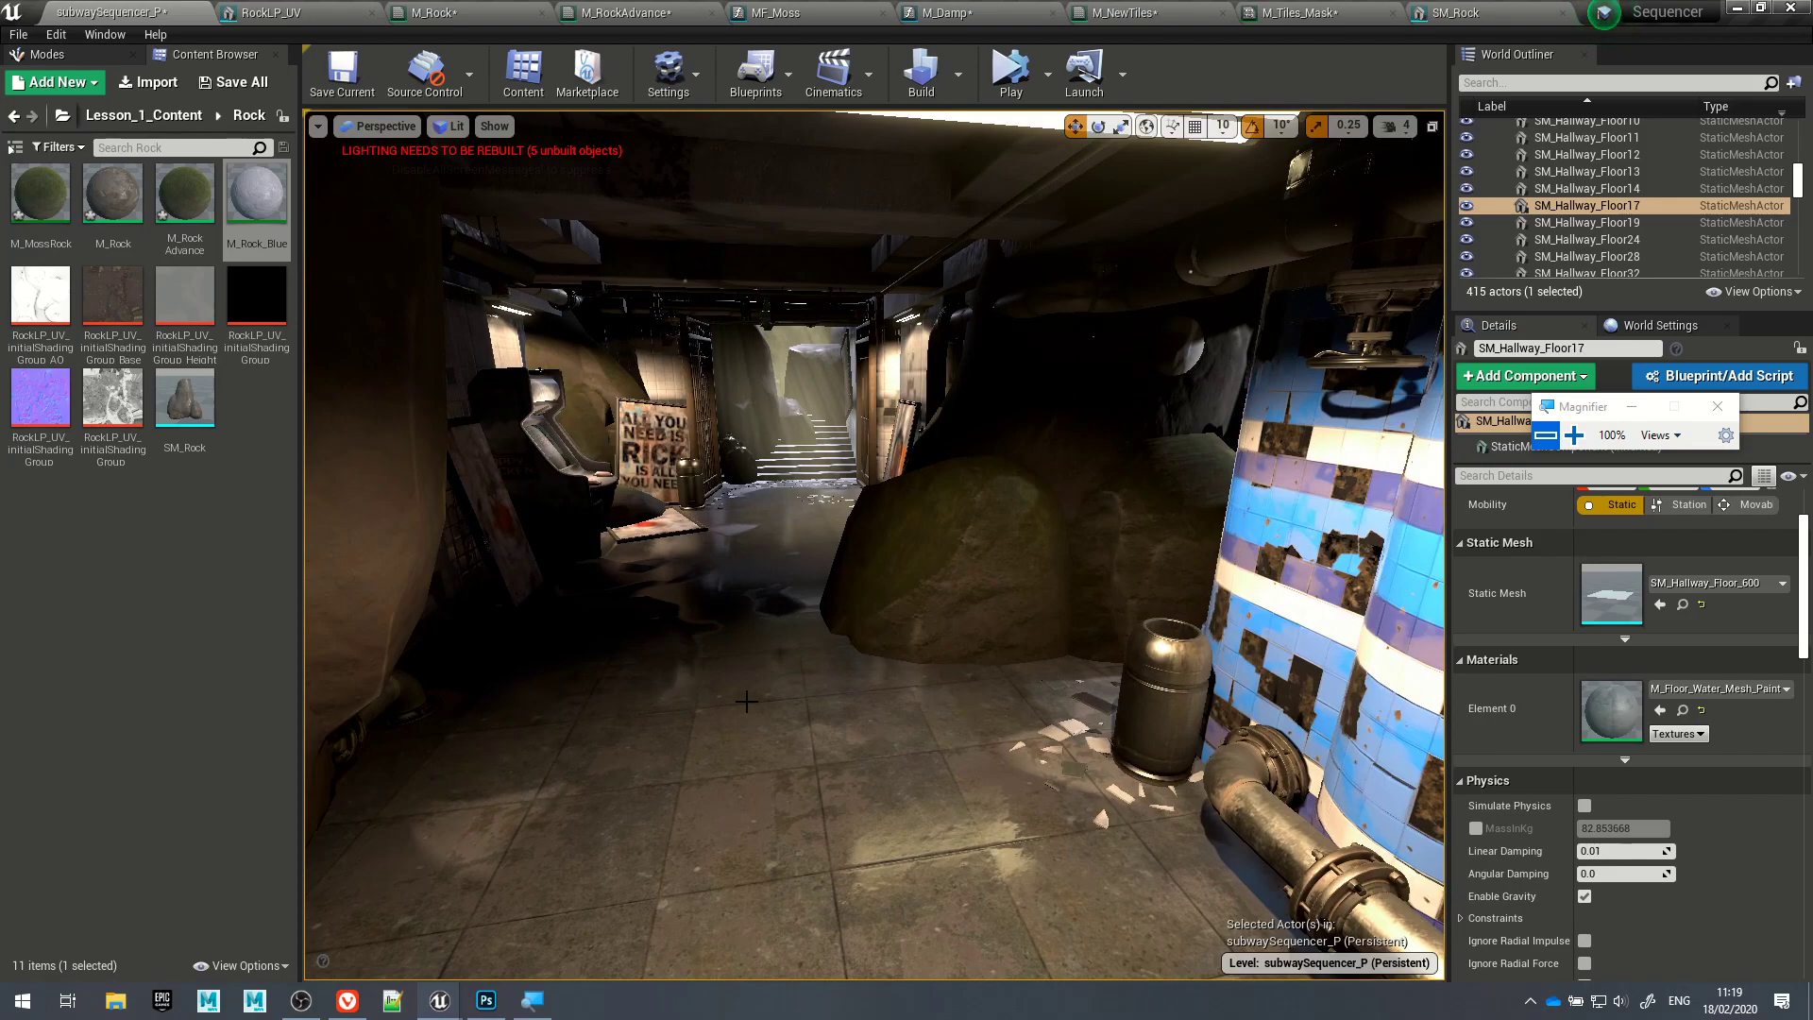
Step: Open the M_RockAdvance graph and examine how the rock attributes and MF_Moss feed the MatLayerBlend_Standard node
click(666, 13)
scroll(818, 409, down, 6)
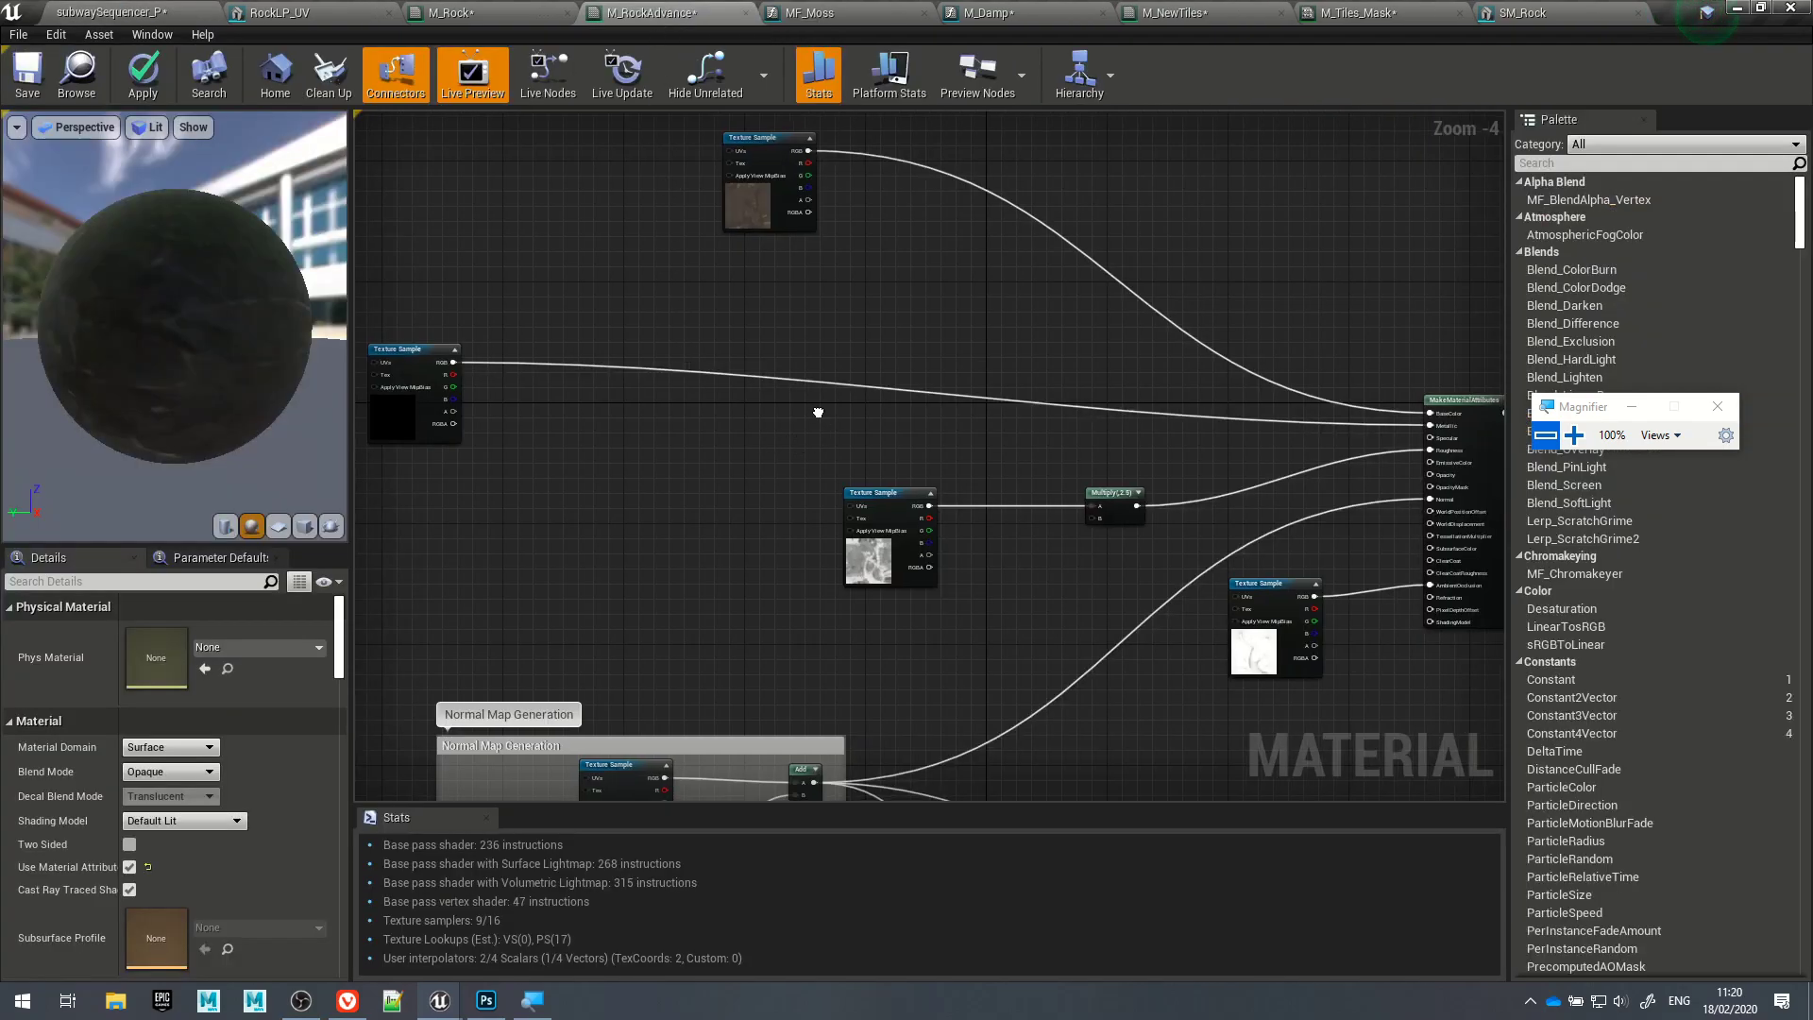
scroll(869, 316, up, 4)
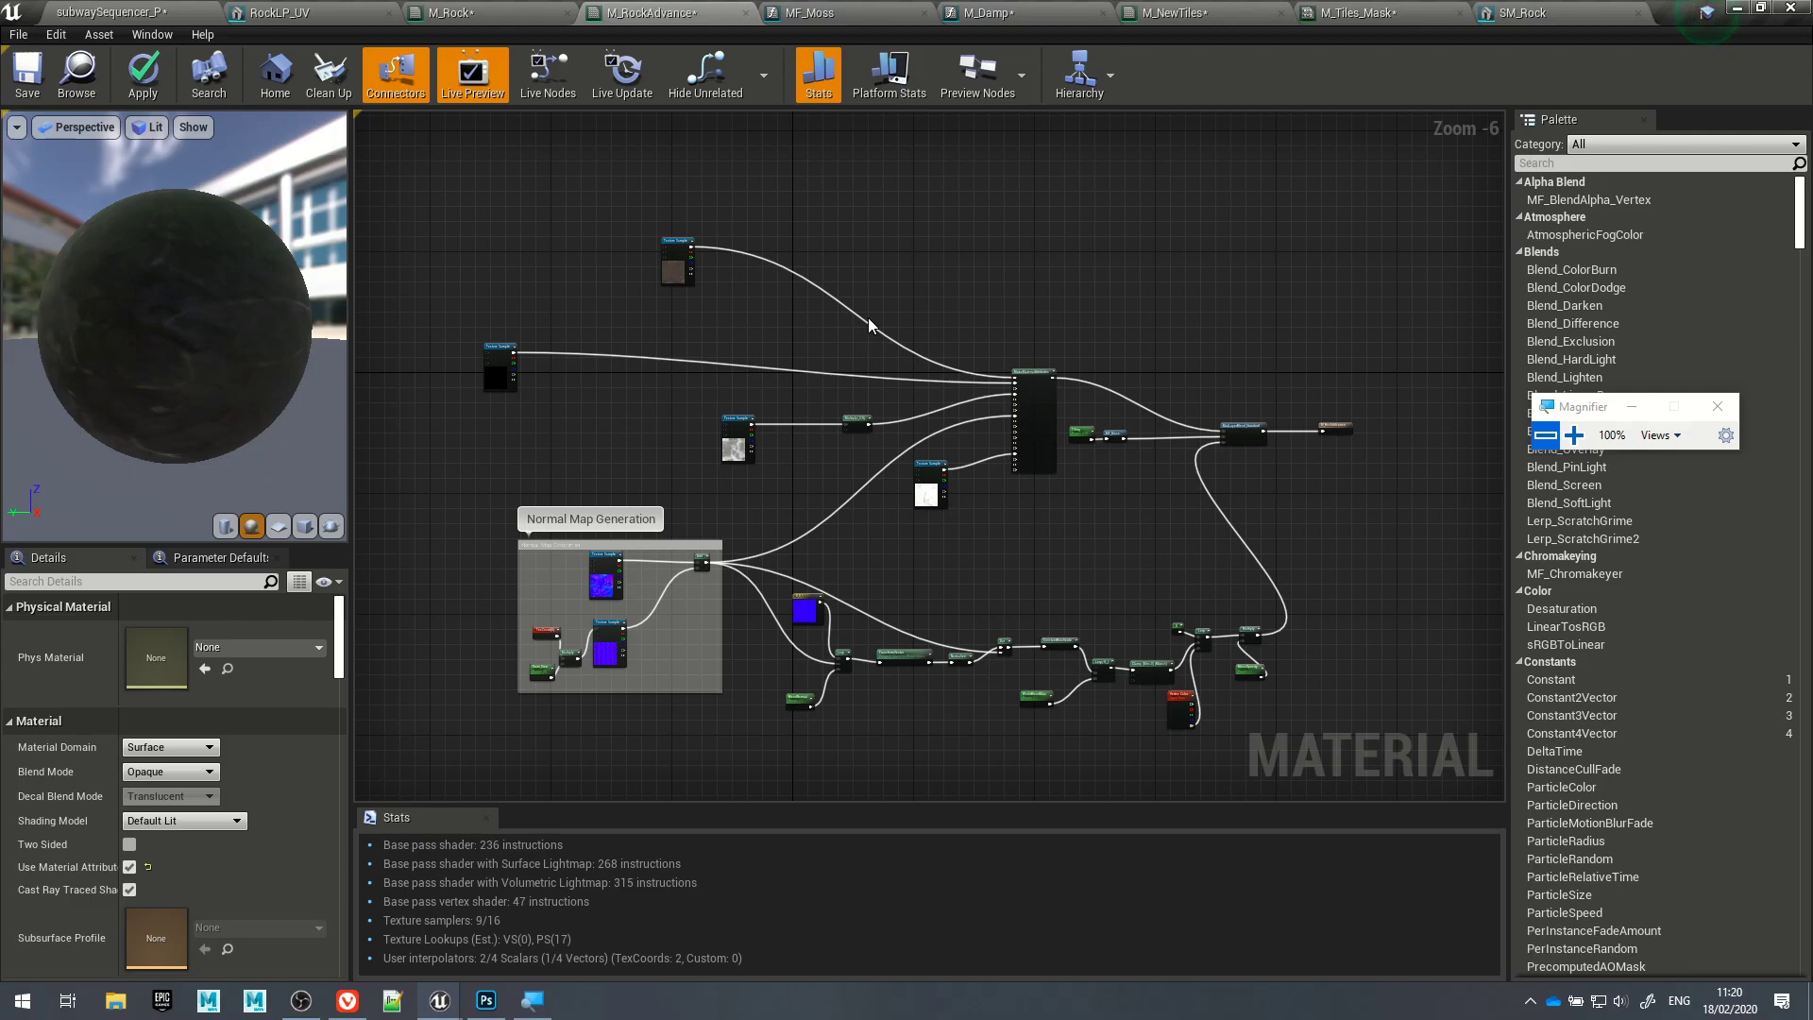
scroll(927, 455, up, 4)
right_drag(939, 438, 803, 463)
scroll(913, 396, up, 2)
right_drag(1091, 386, 932, 412)
right_drag(1013, 457, 408, 383)
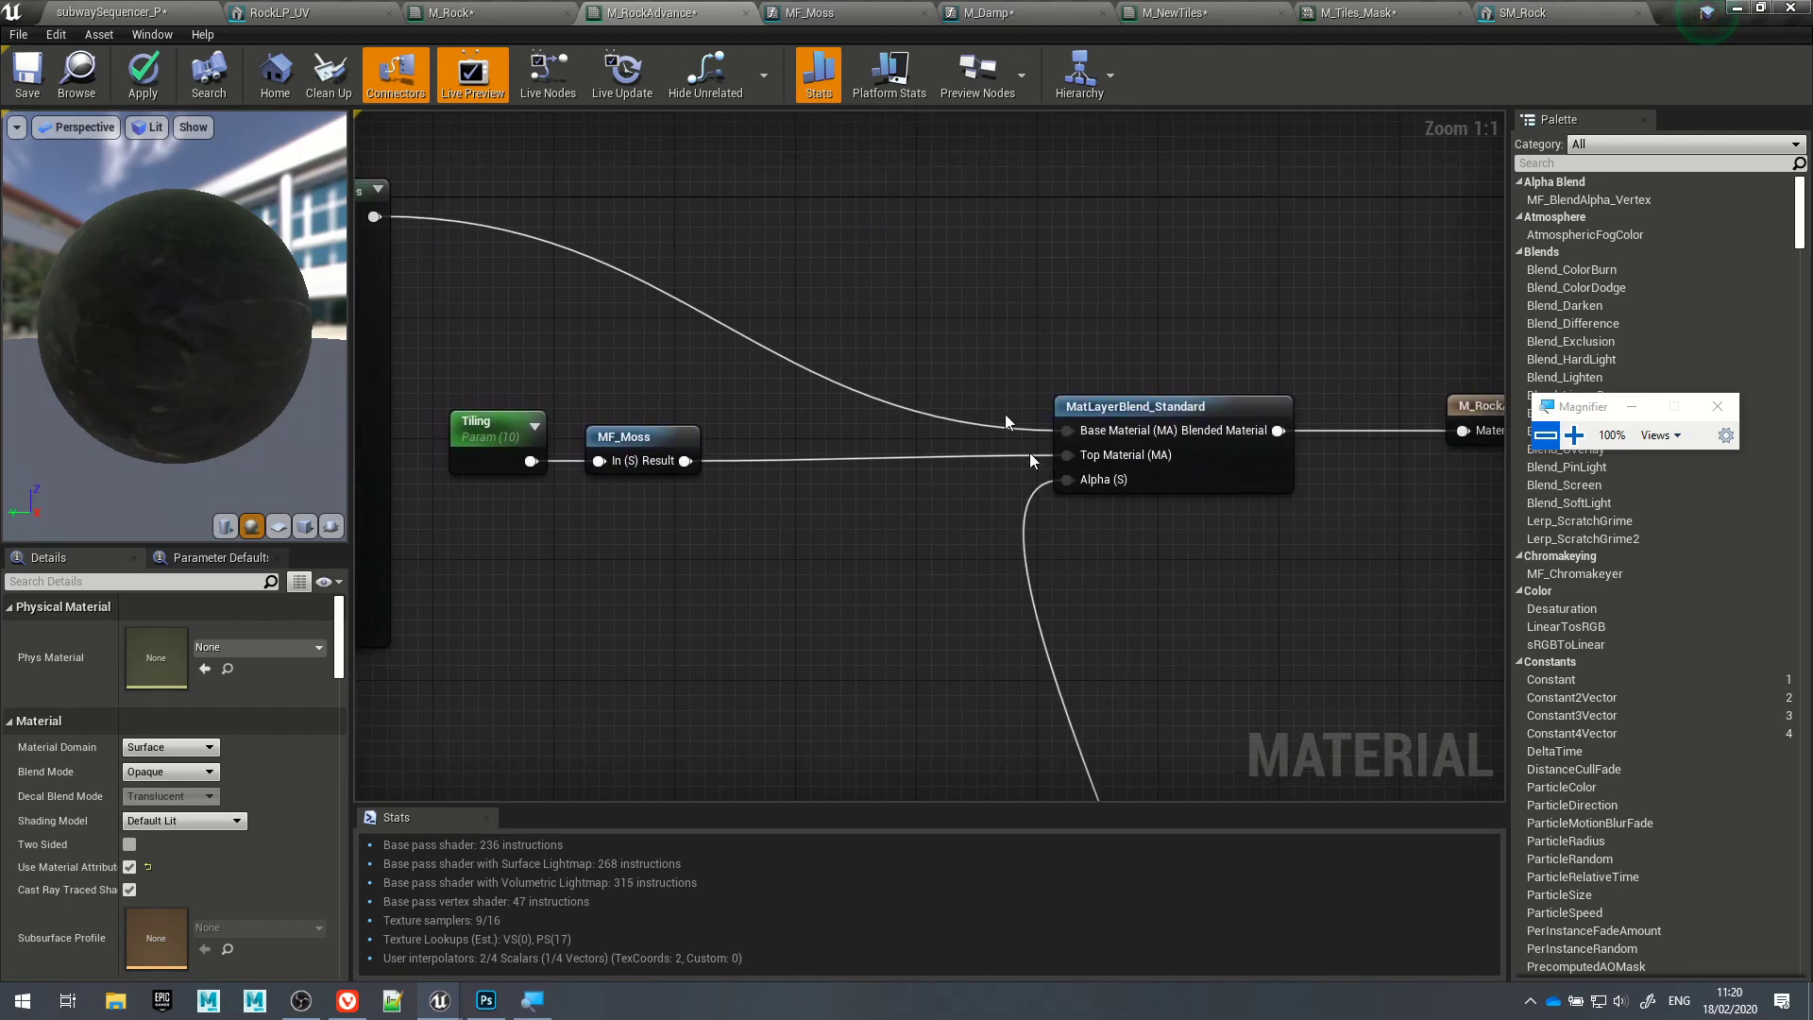
click(1120, 408)
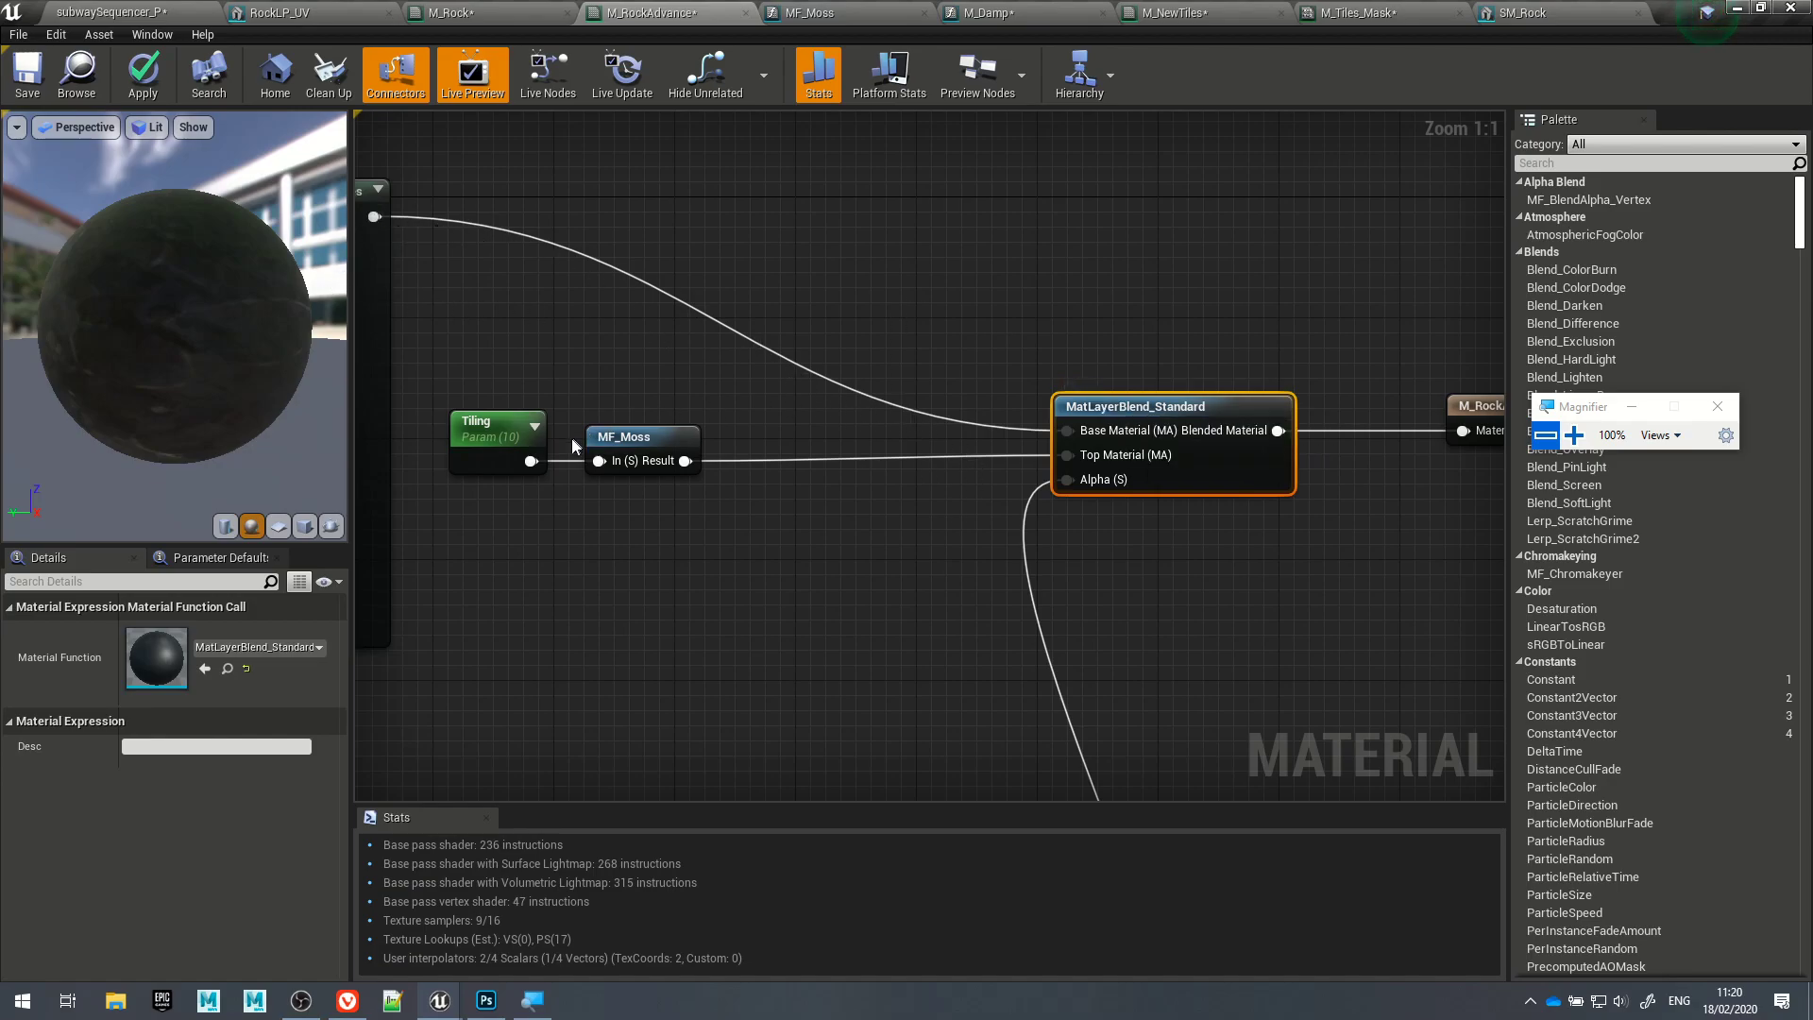
Step: Locate the MF_Moss function asset in the Content folder and look up the Material Function option for new assets
click(648, 463)
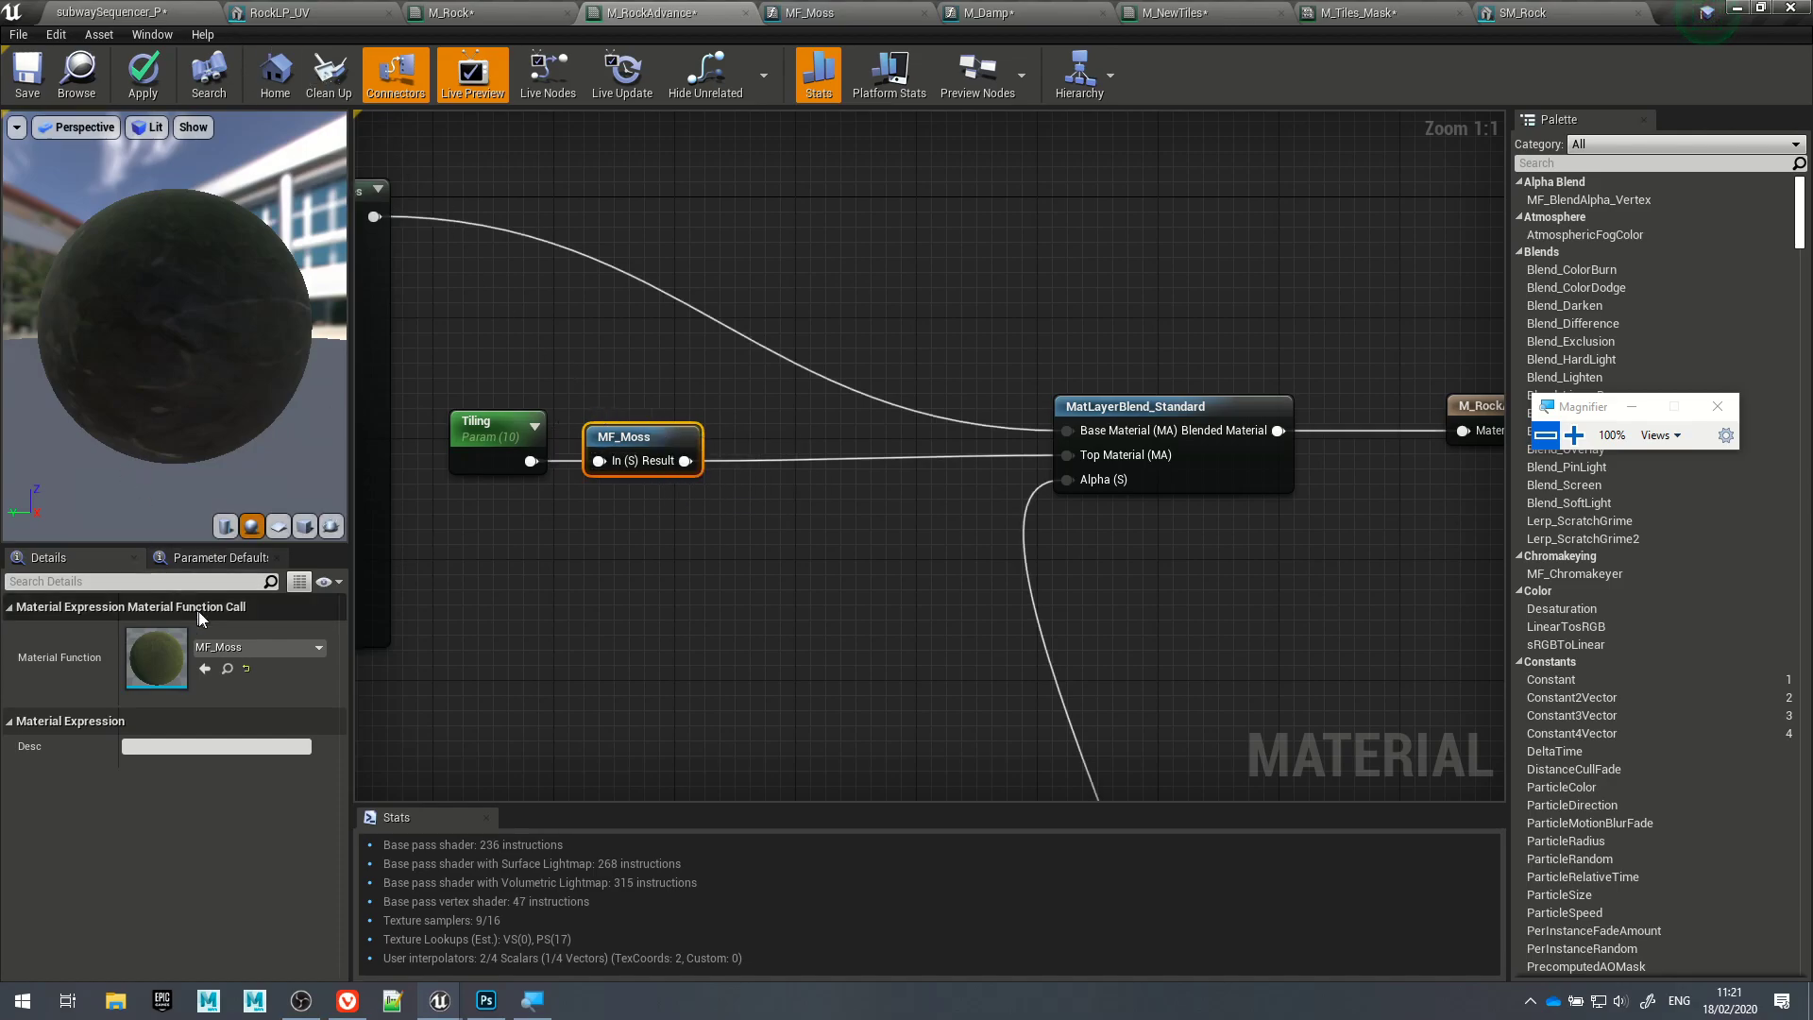
click(227, 668)
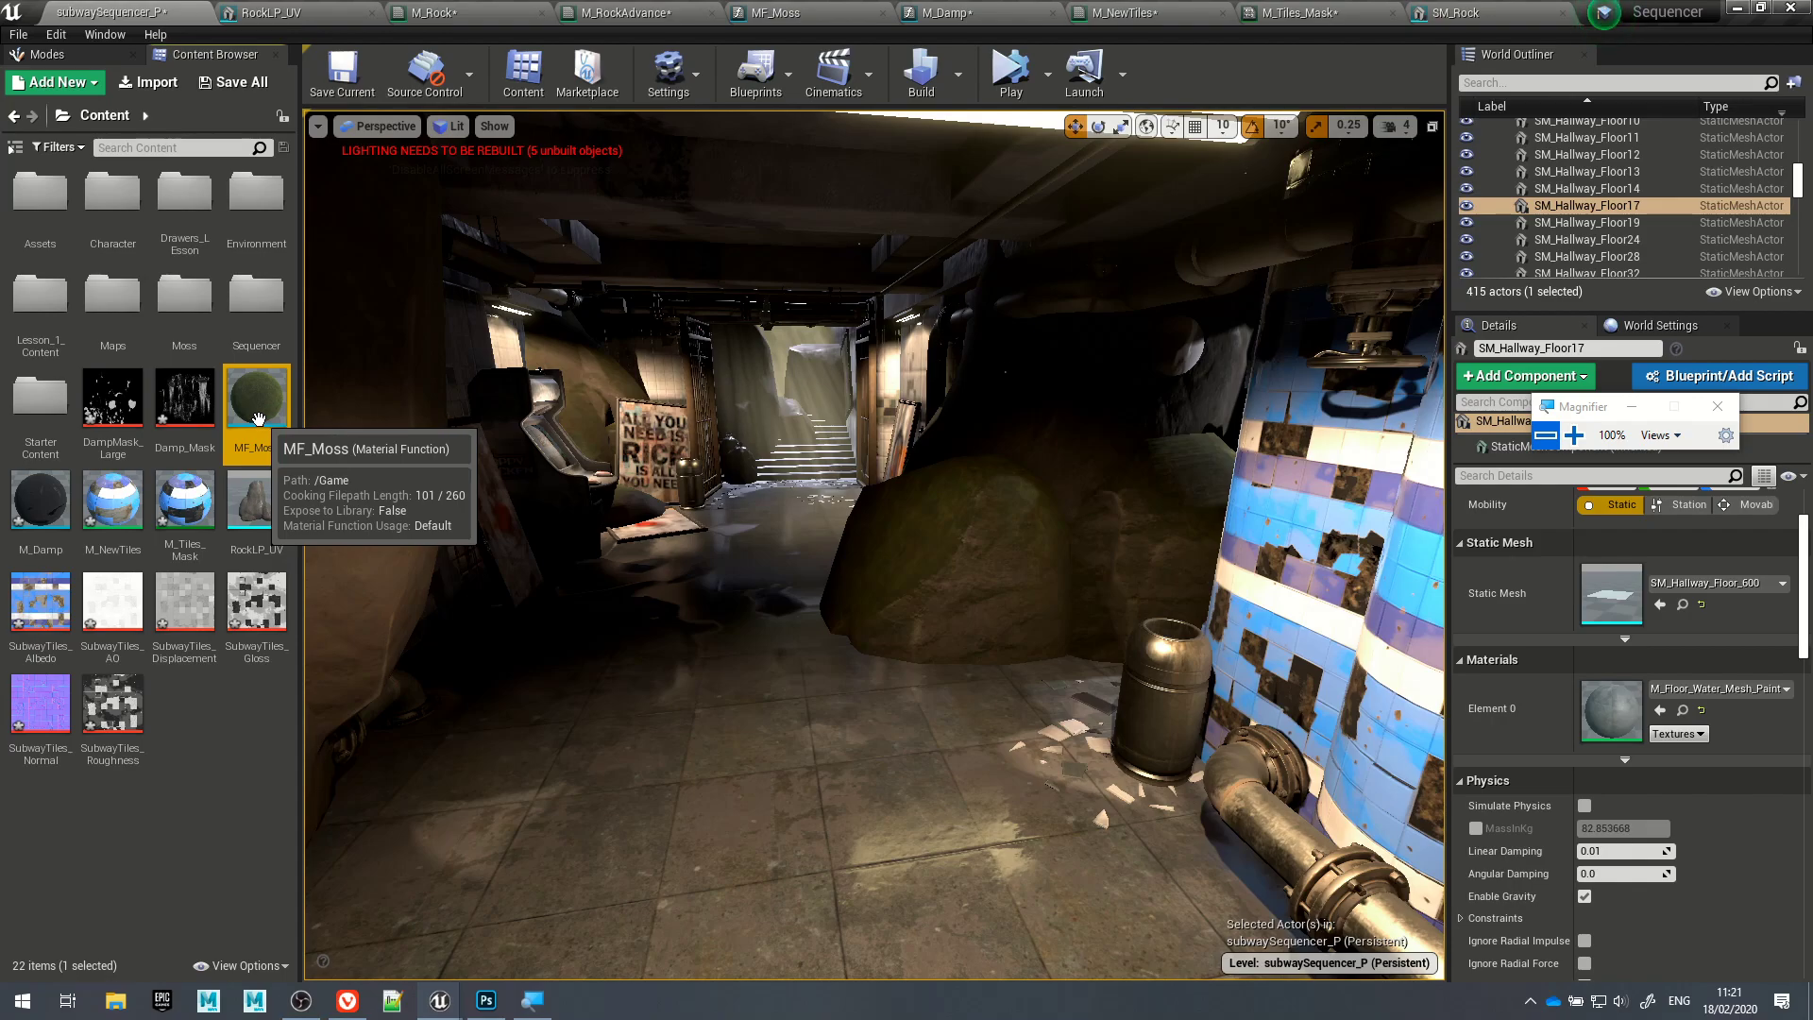
right_click(235, 729)
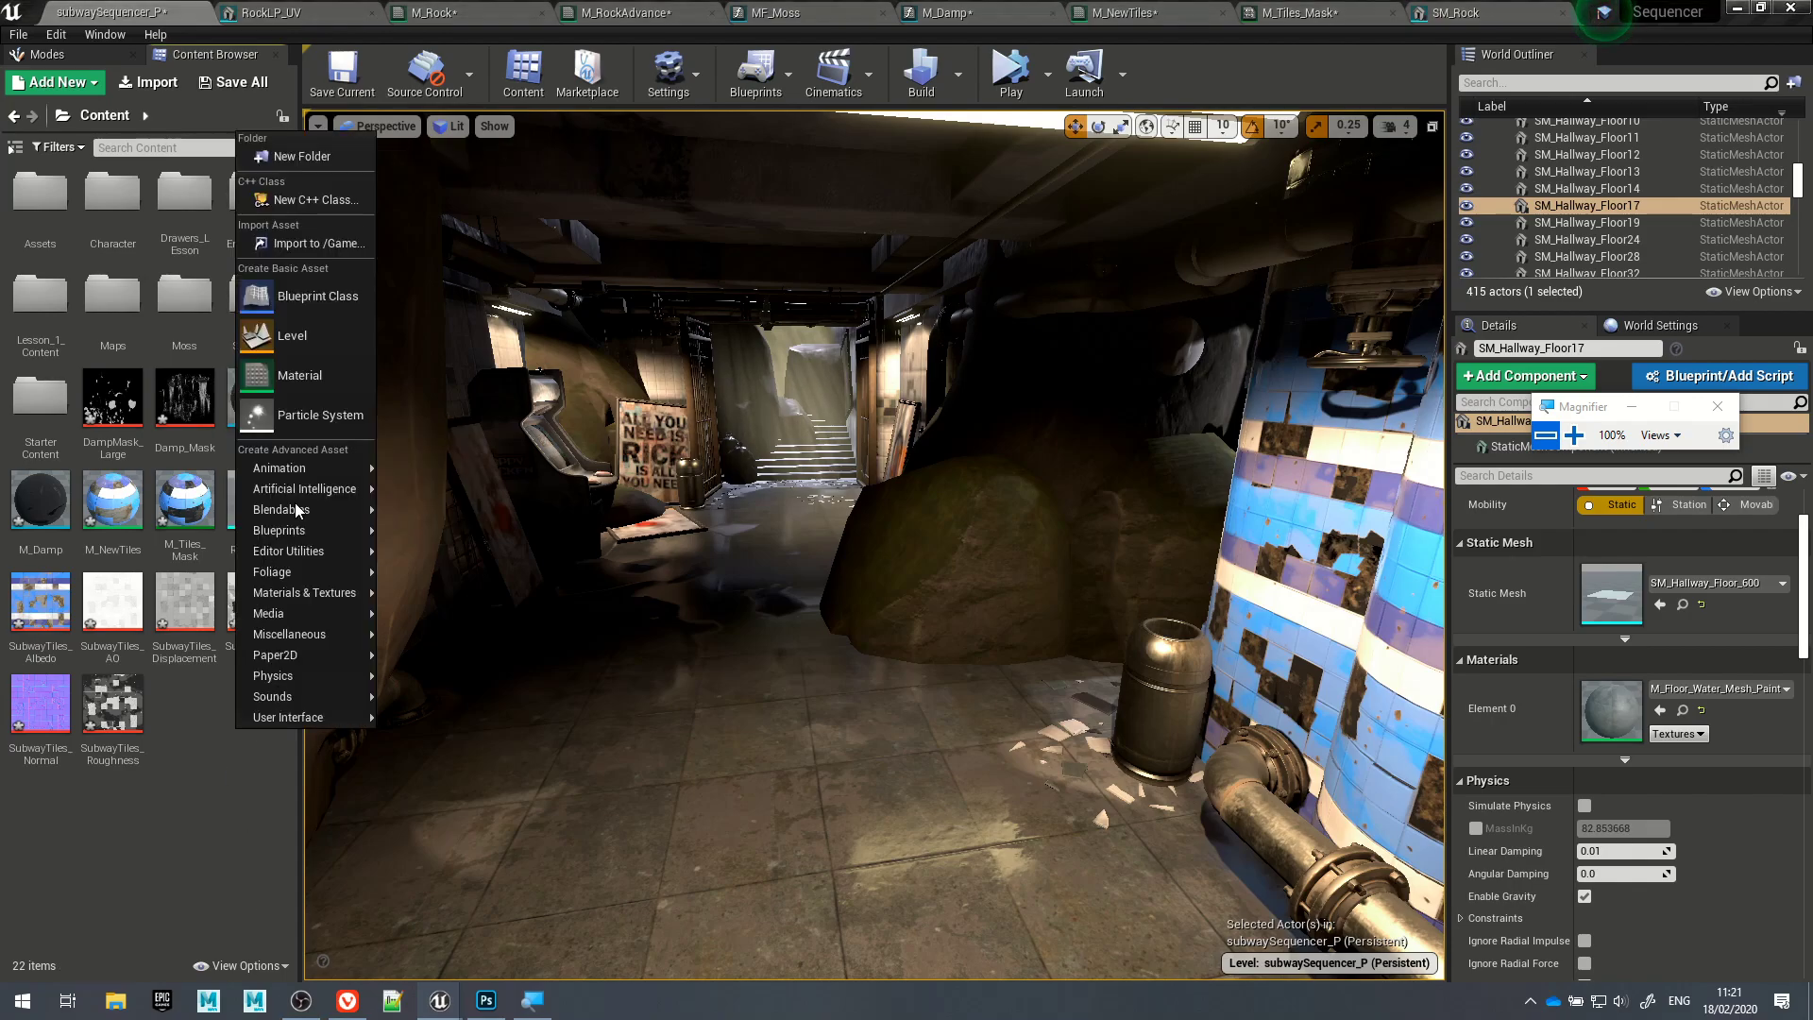
mouse_move(309, 591)
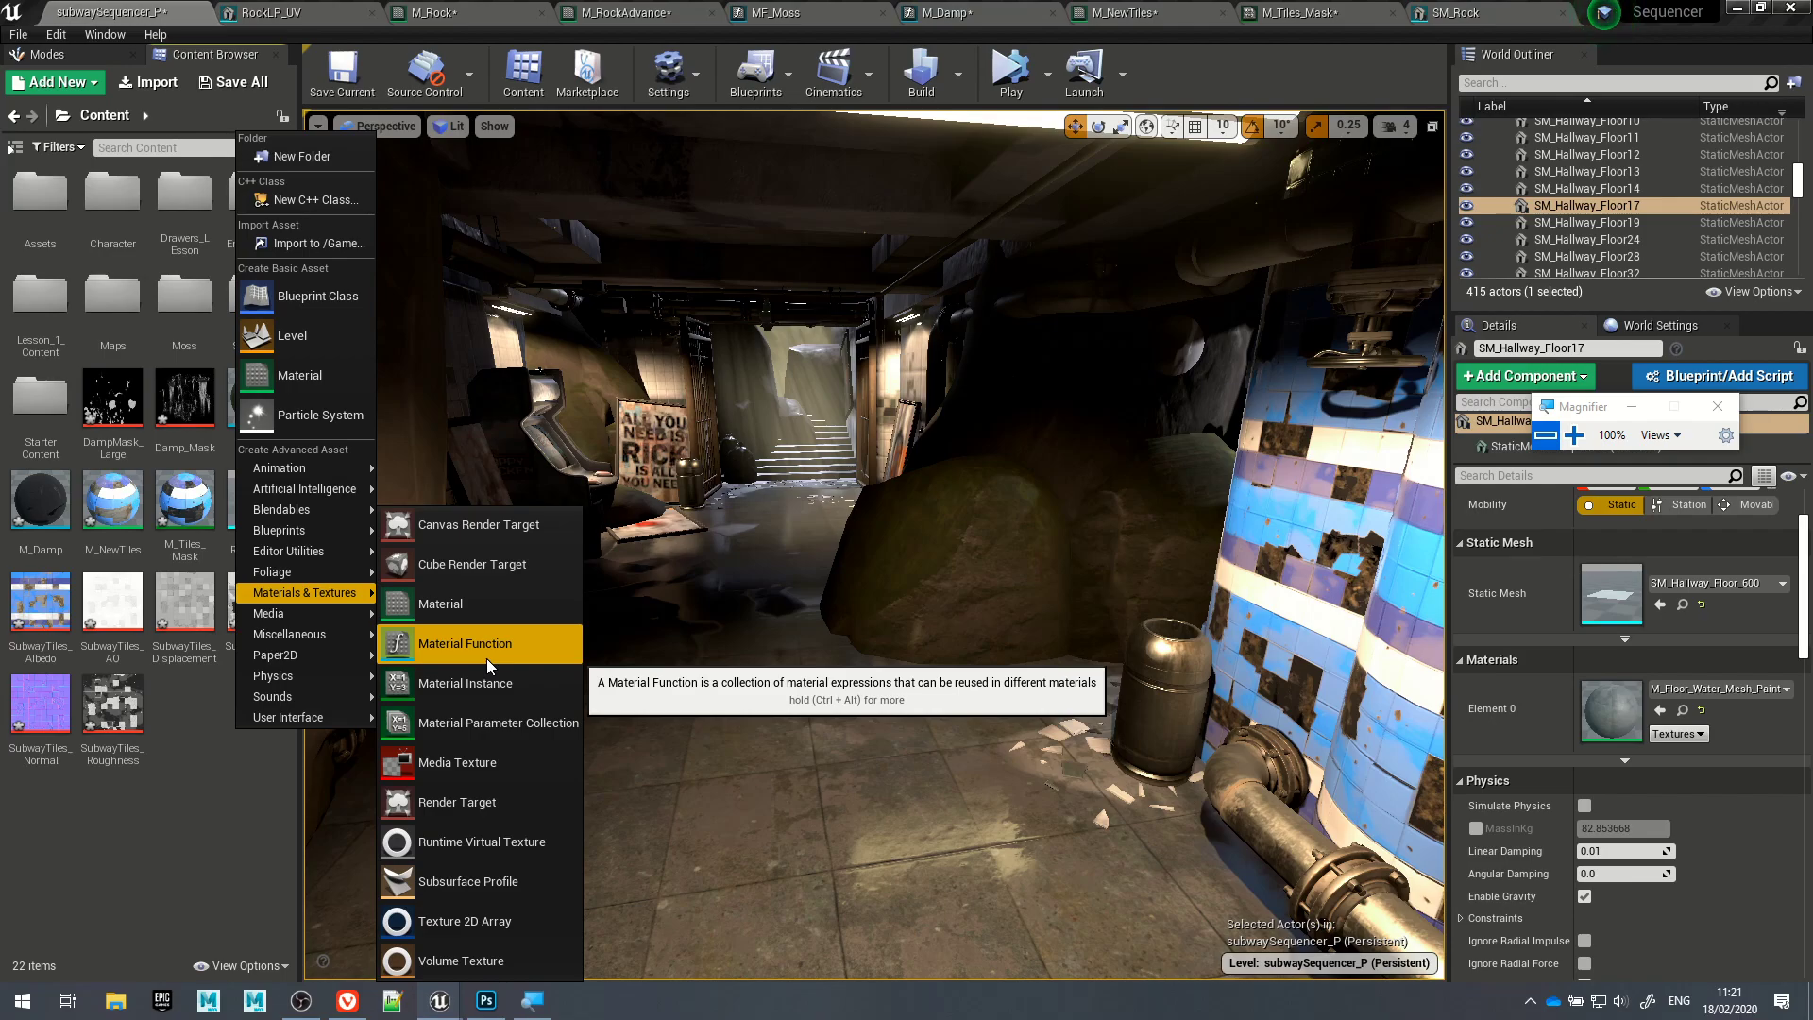
click(139, 819)
Step: Open the MF_Moss material function and examine its node network through to the output
click(256, 405)
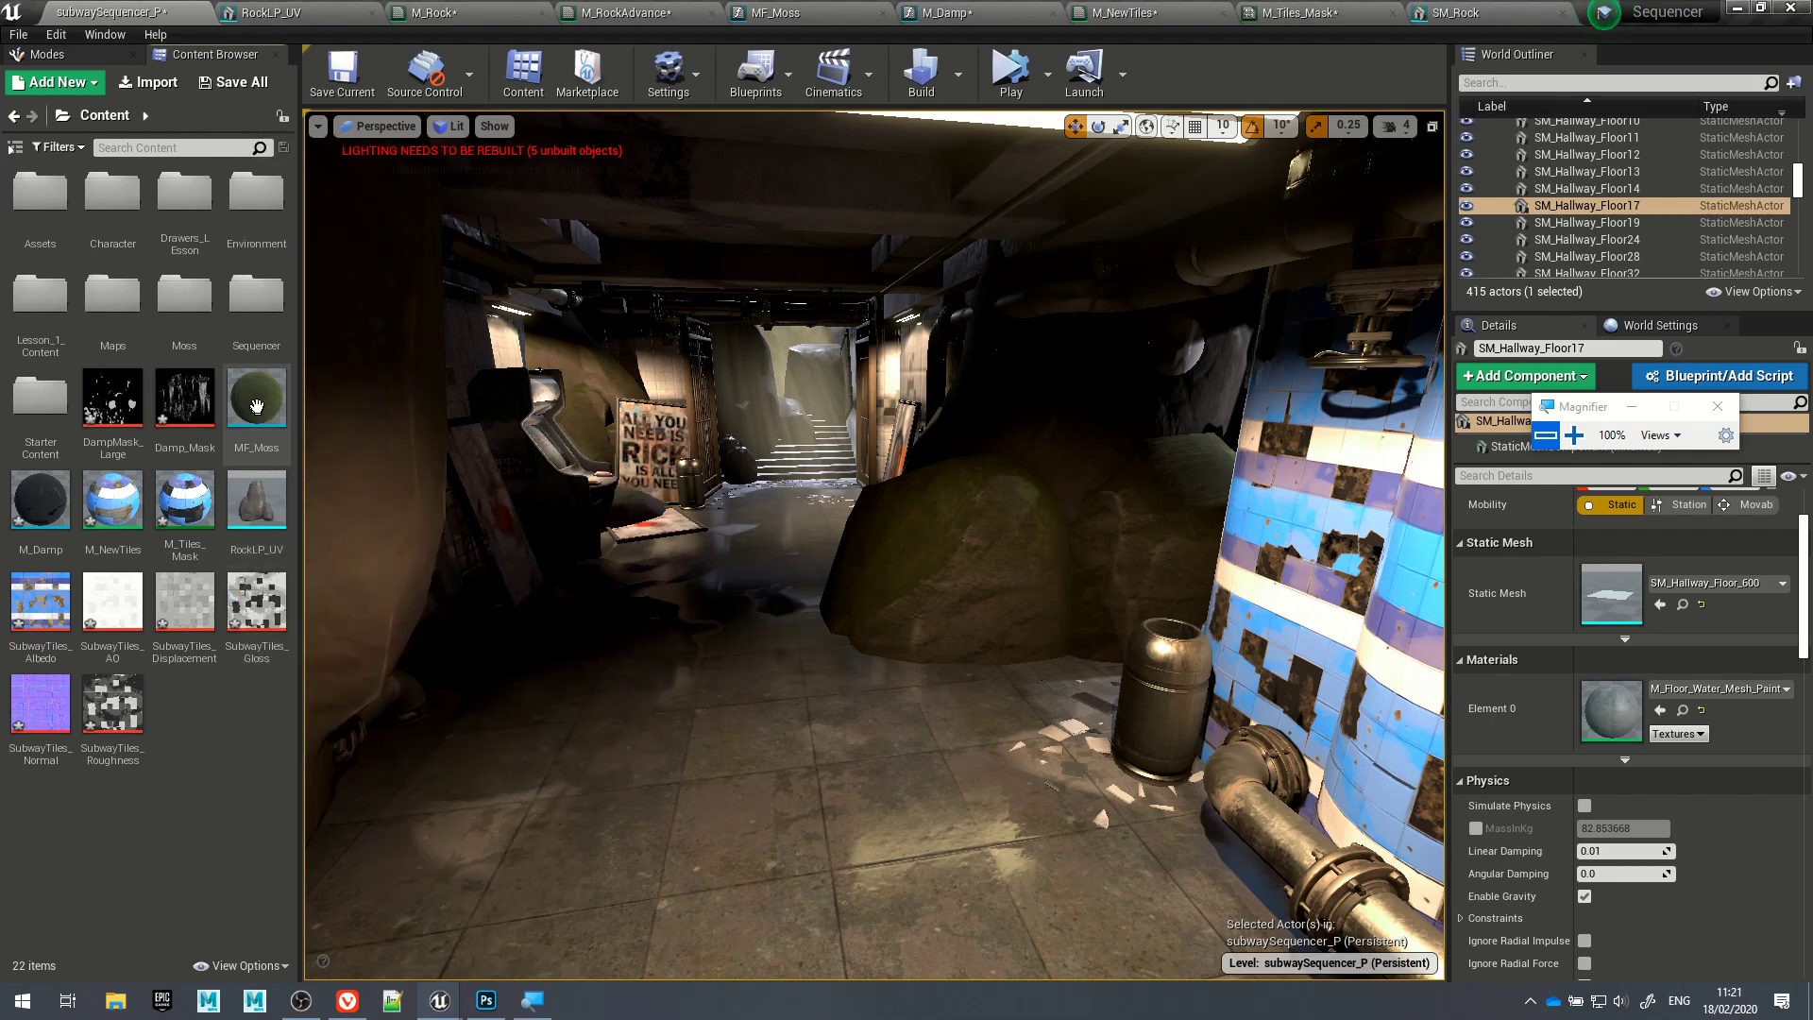
double_click(255, 406)
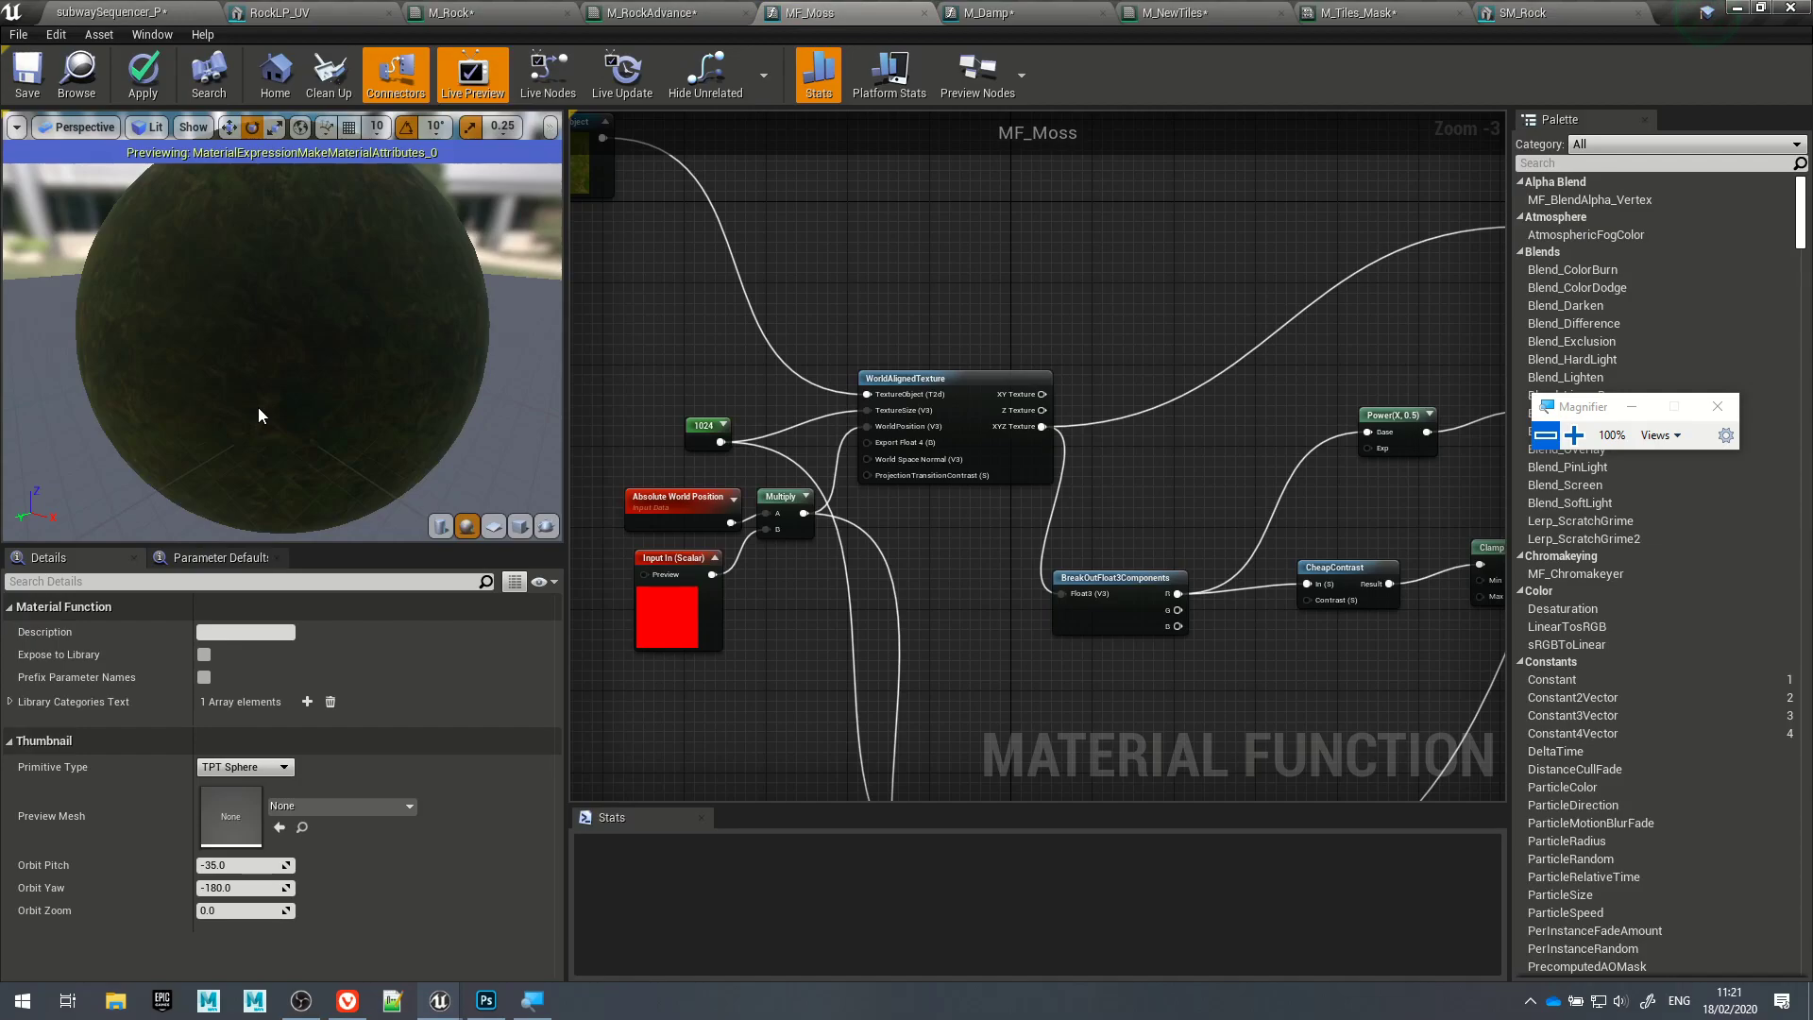
scroll(841, 340, down, 6)
scroll(888, 315, up, 5)
right_drag(916, 313, 814, 291)
scroll(818, 298, down, 1)
right_drag(993, 320, 938, 303)
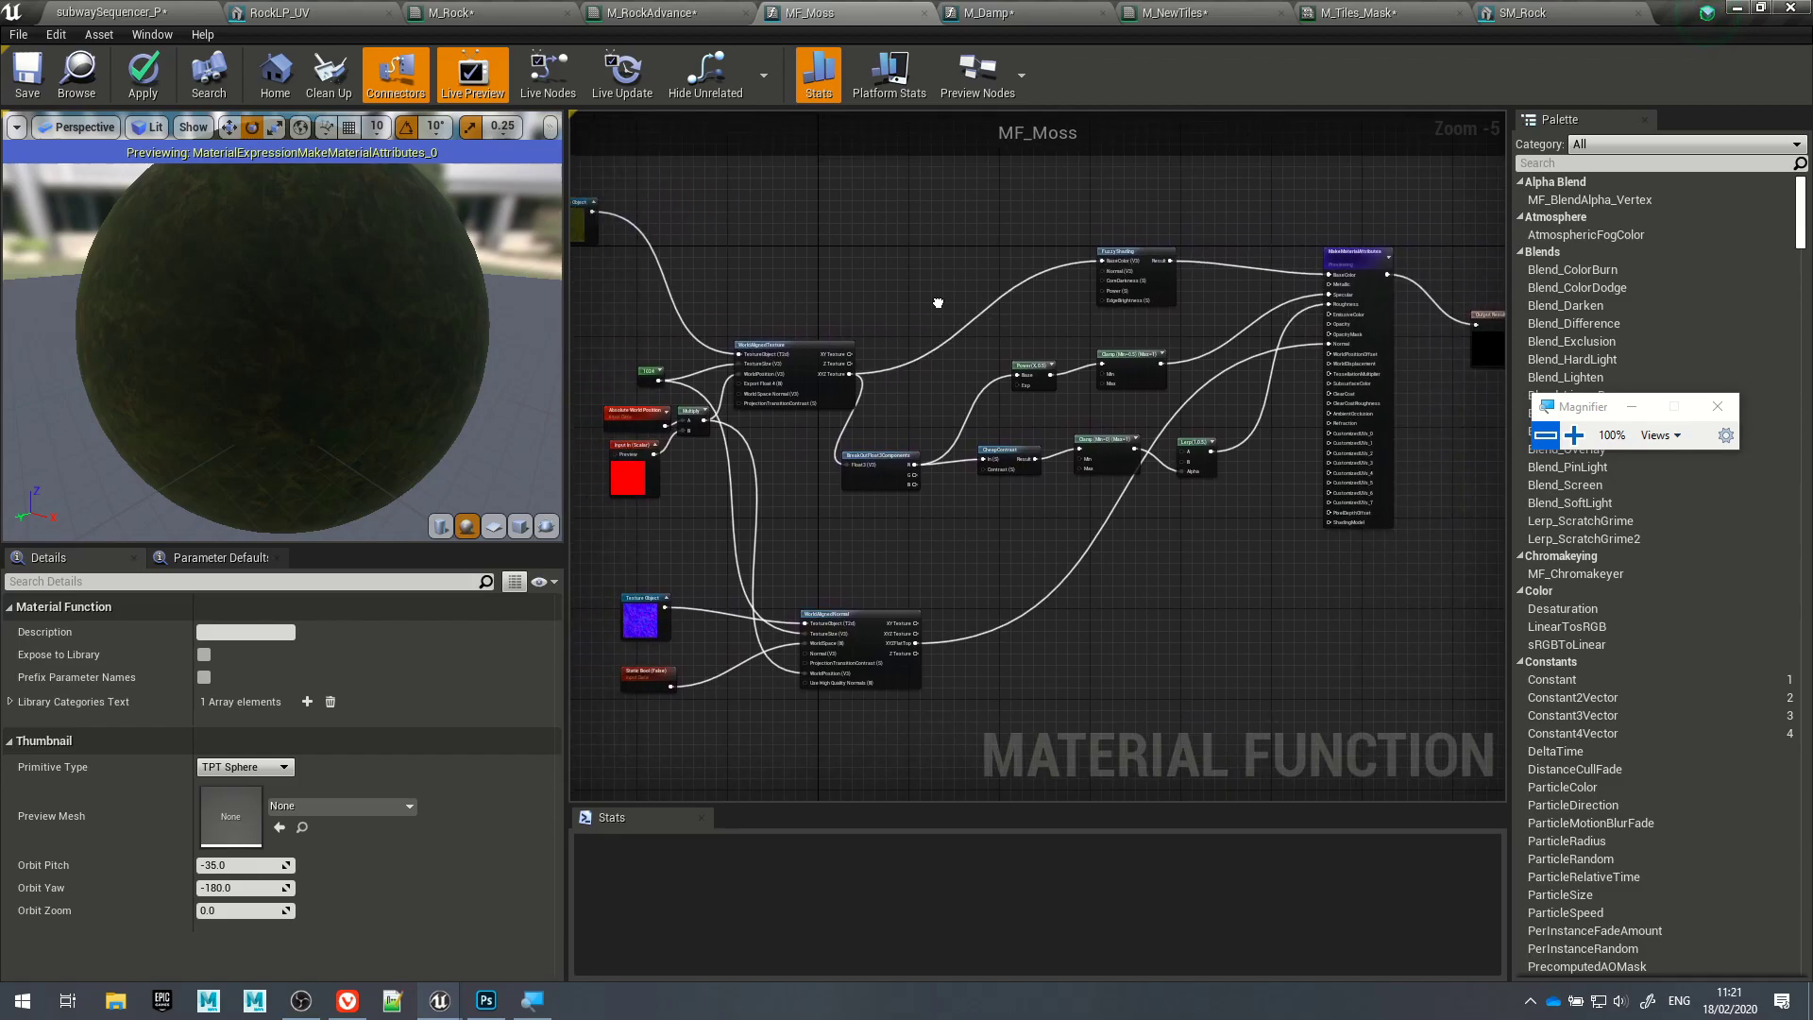
Step: Move the MF_Moss node in the M_RockAdvance graph farther away from the Tiling parameter
click(699, 13)
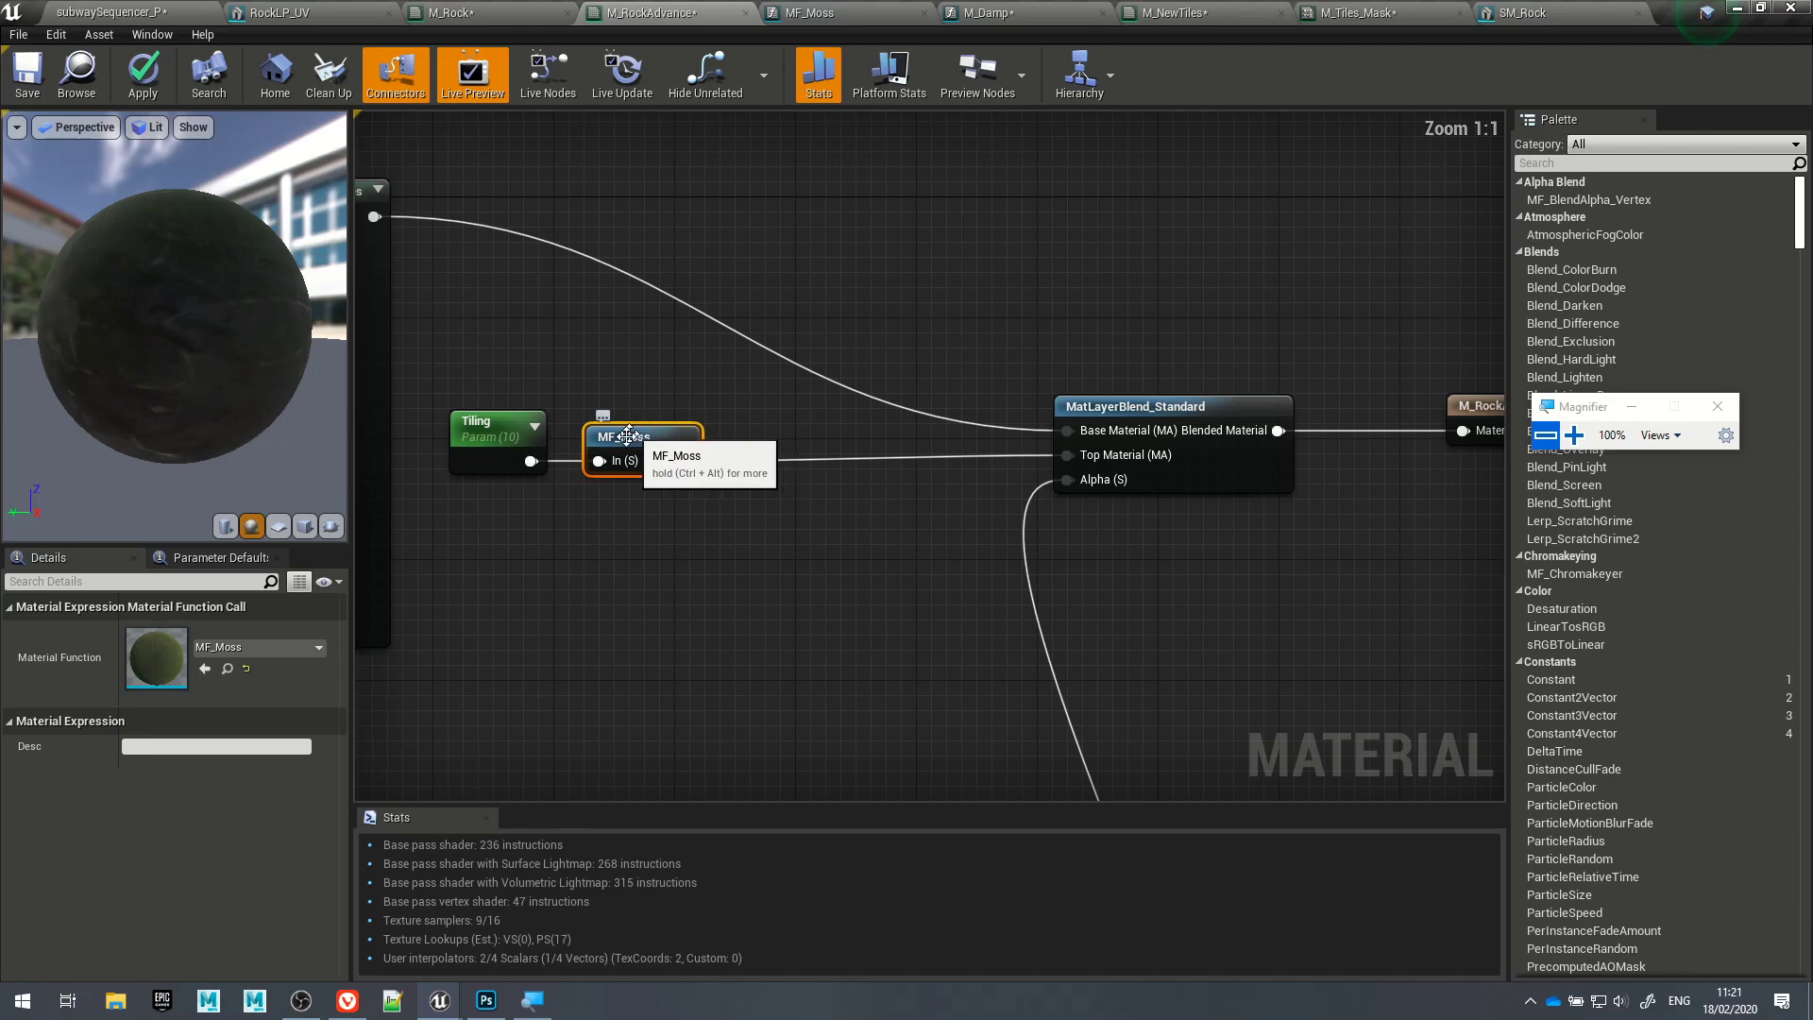
drag(647, 448, 728, 447)
click(641, 547)
right_drag(640, 547, 795, 593)
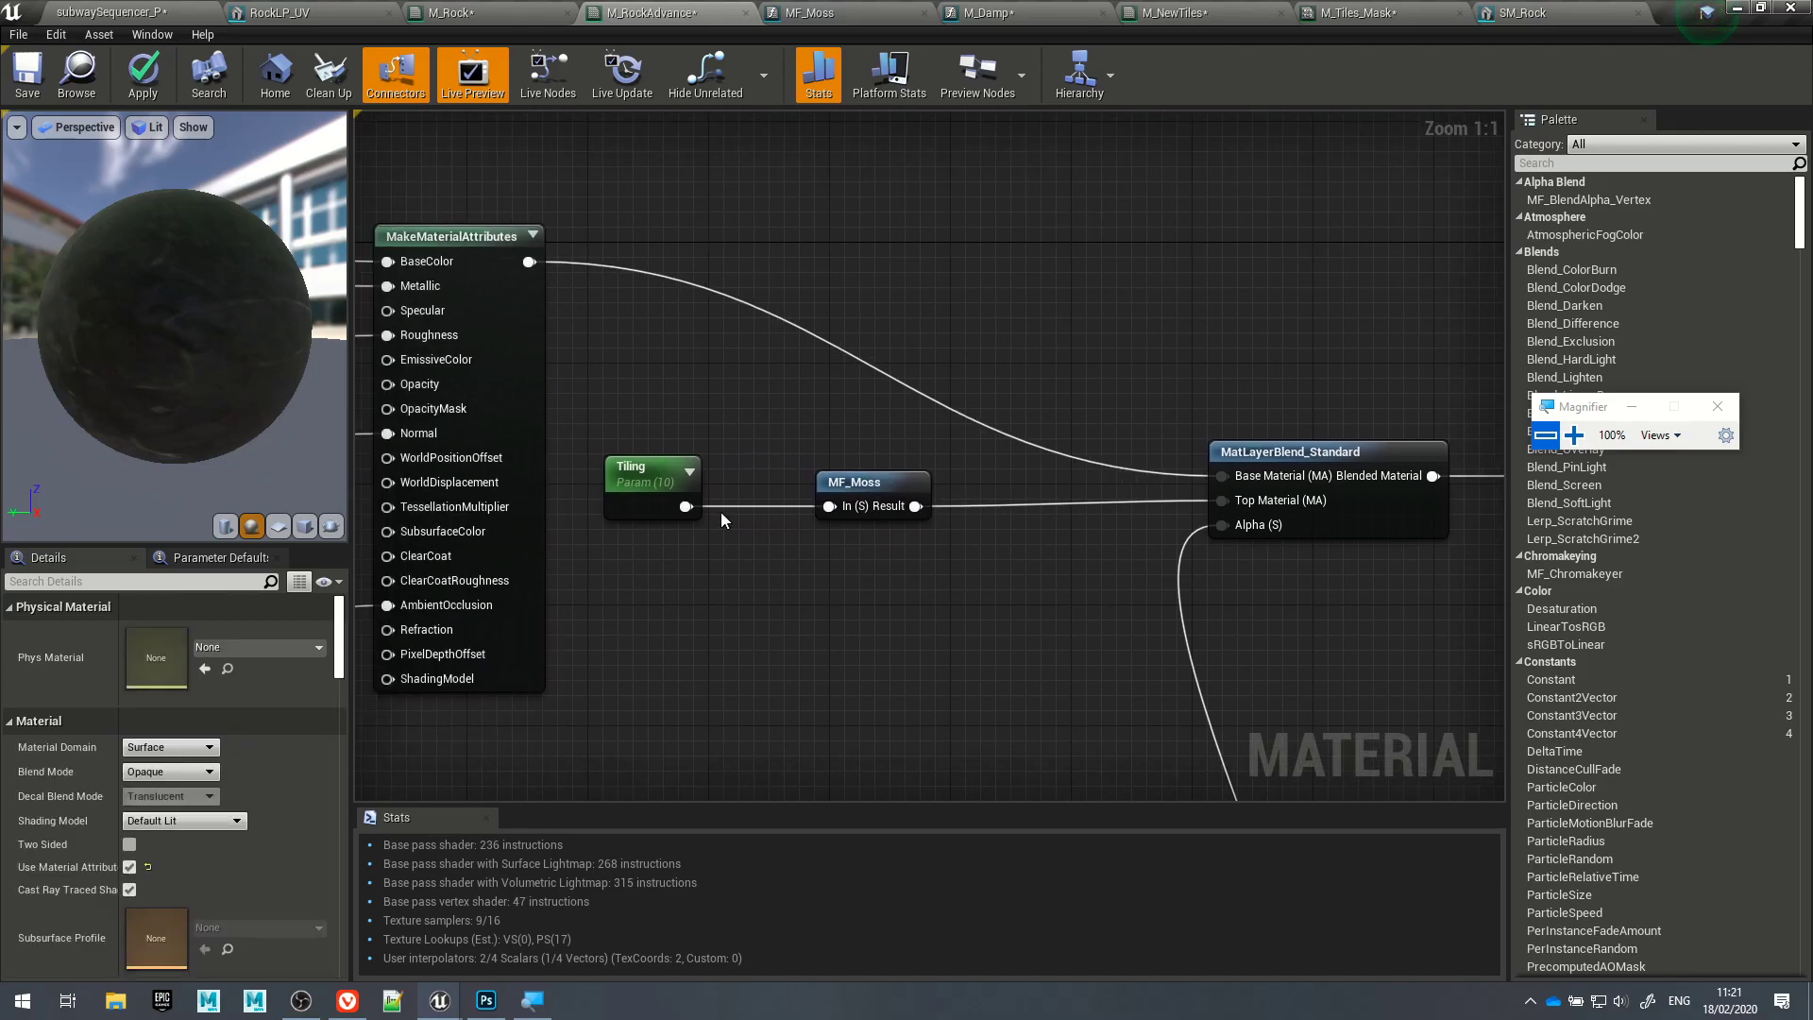
Step: Examine the Tiling parameter, the MF_Moss node, the layer blend and the M_RockAdvance result node in turn
click(693, 490)
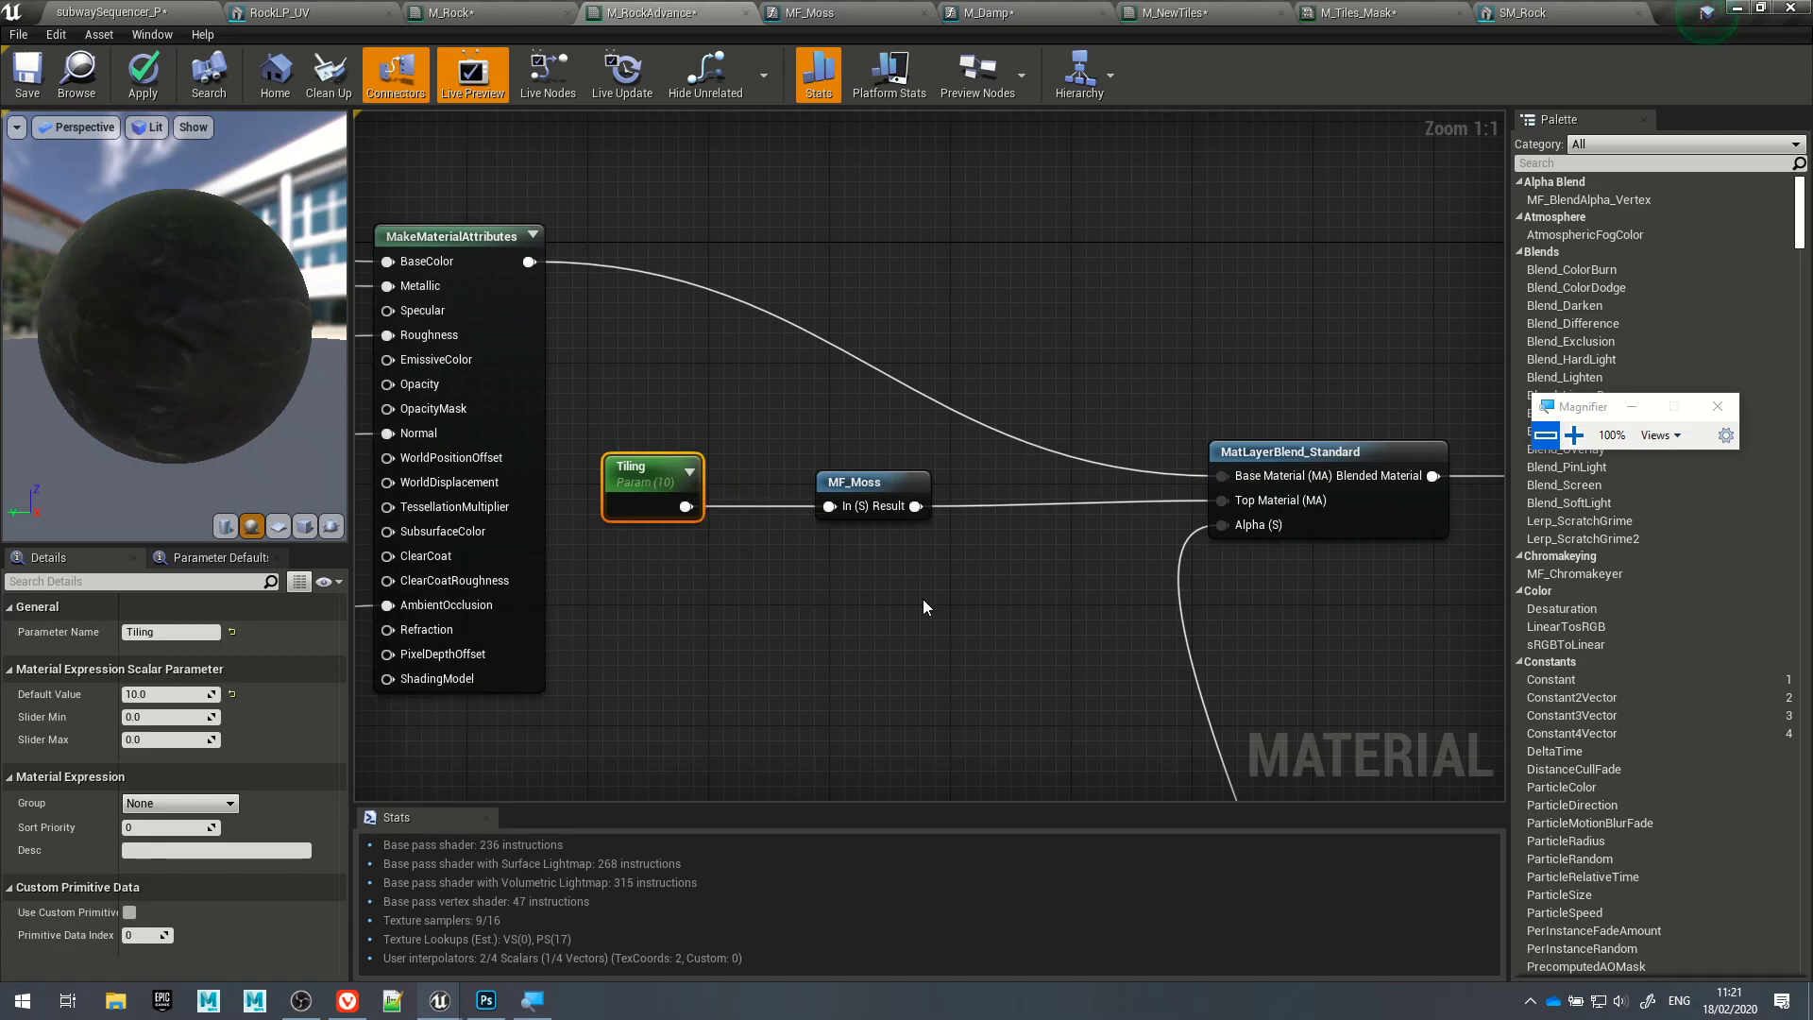
right_drag(921, 598, 914, 597)
click(847, 479)
click(631, 477)
click(840, 480)
right_drag(925, 613, 832, 620)
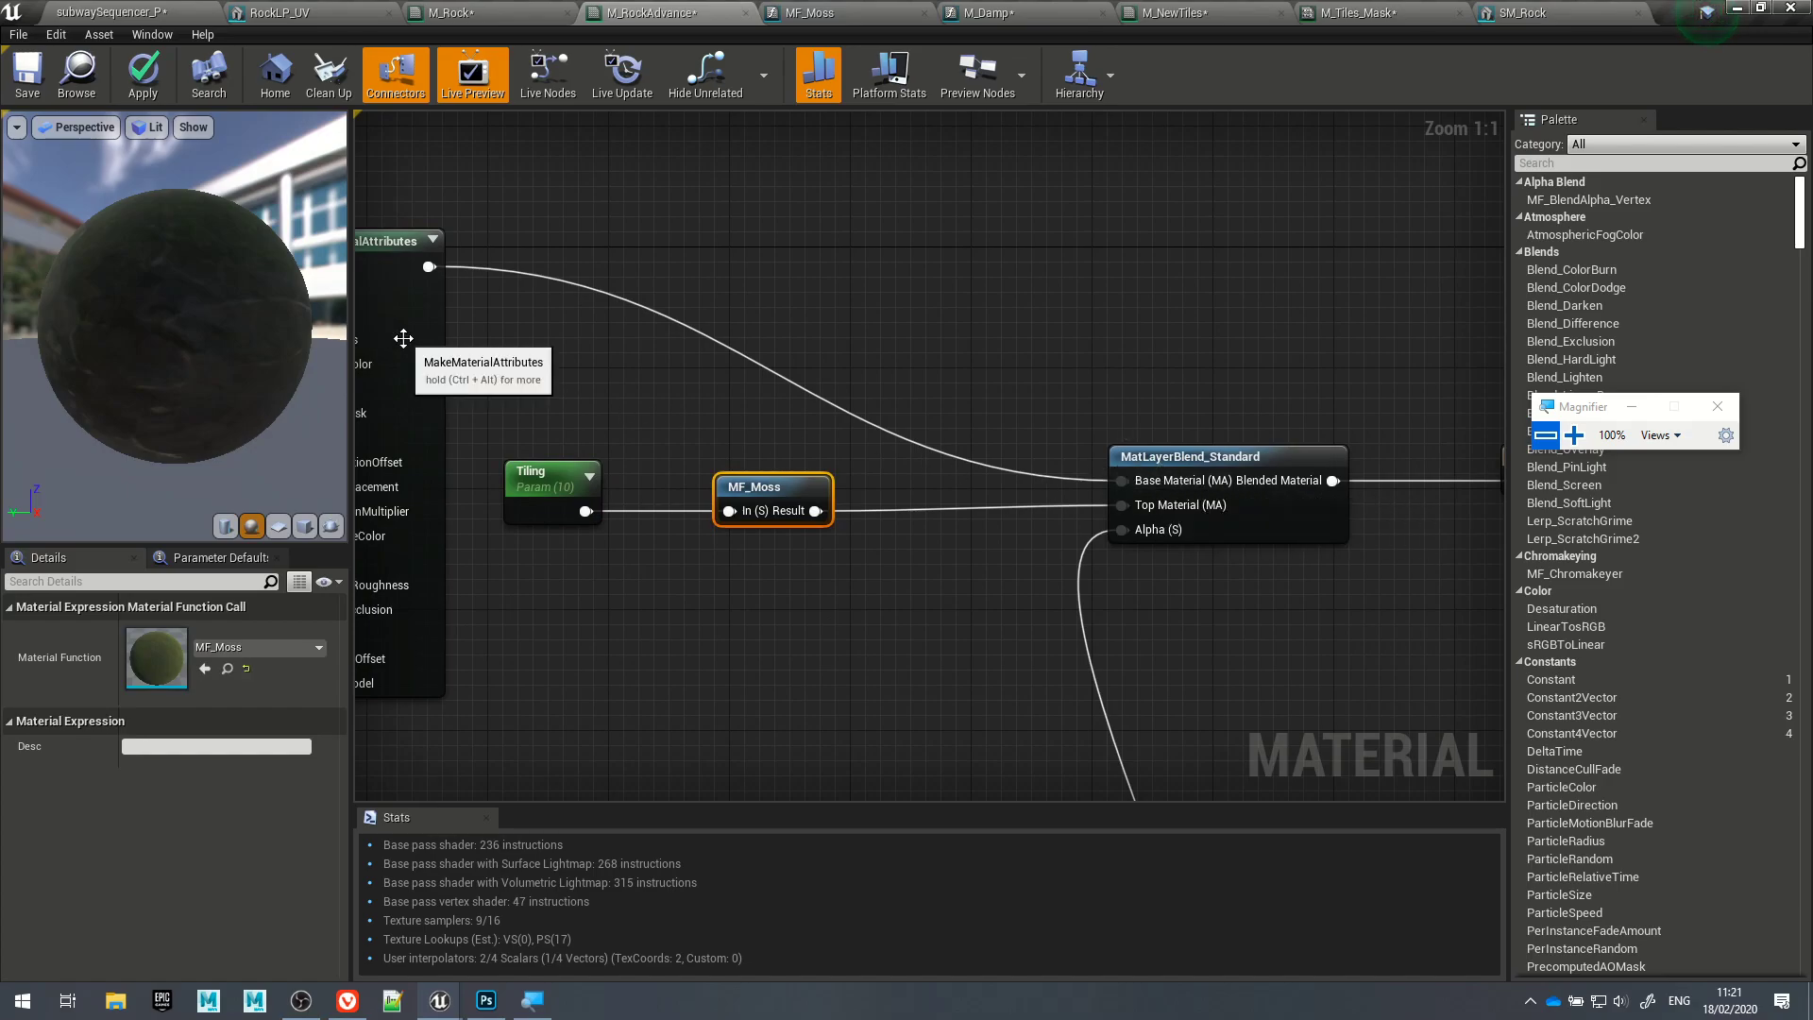
right_drag(1270, 687, 886, 729)
click(1136, 549)
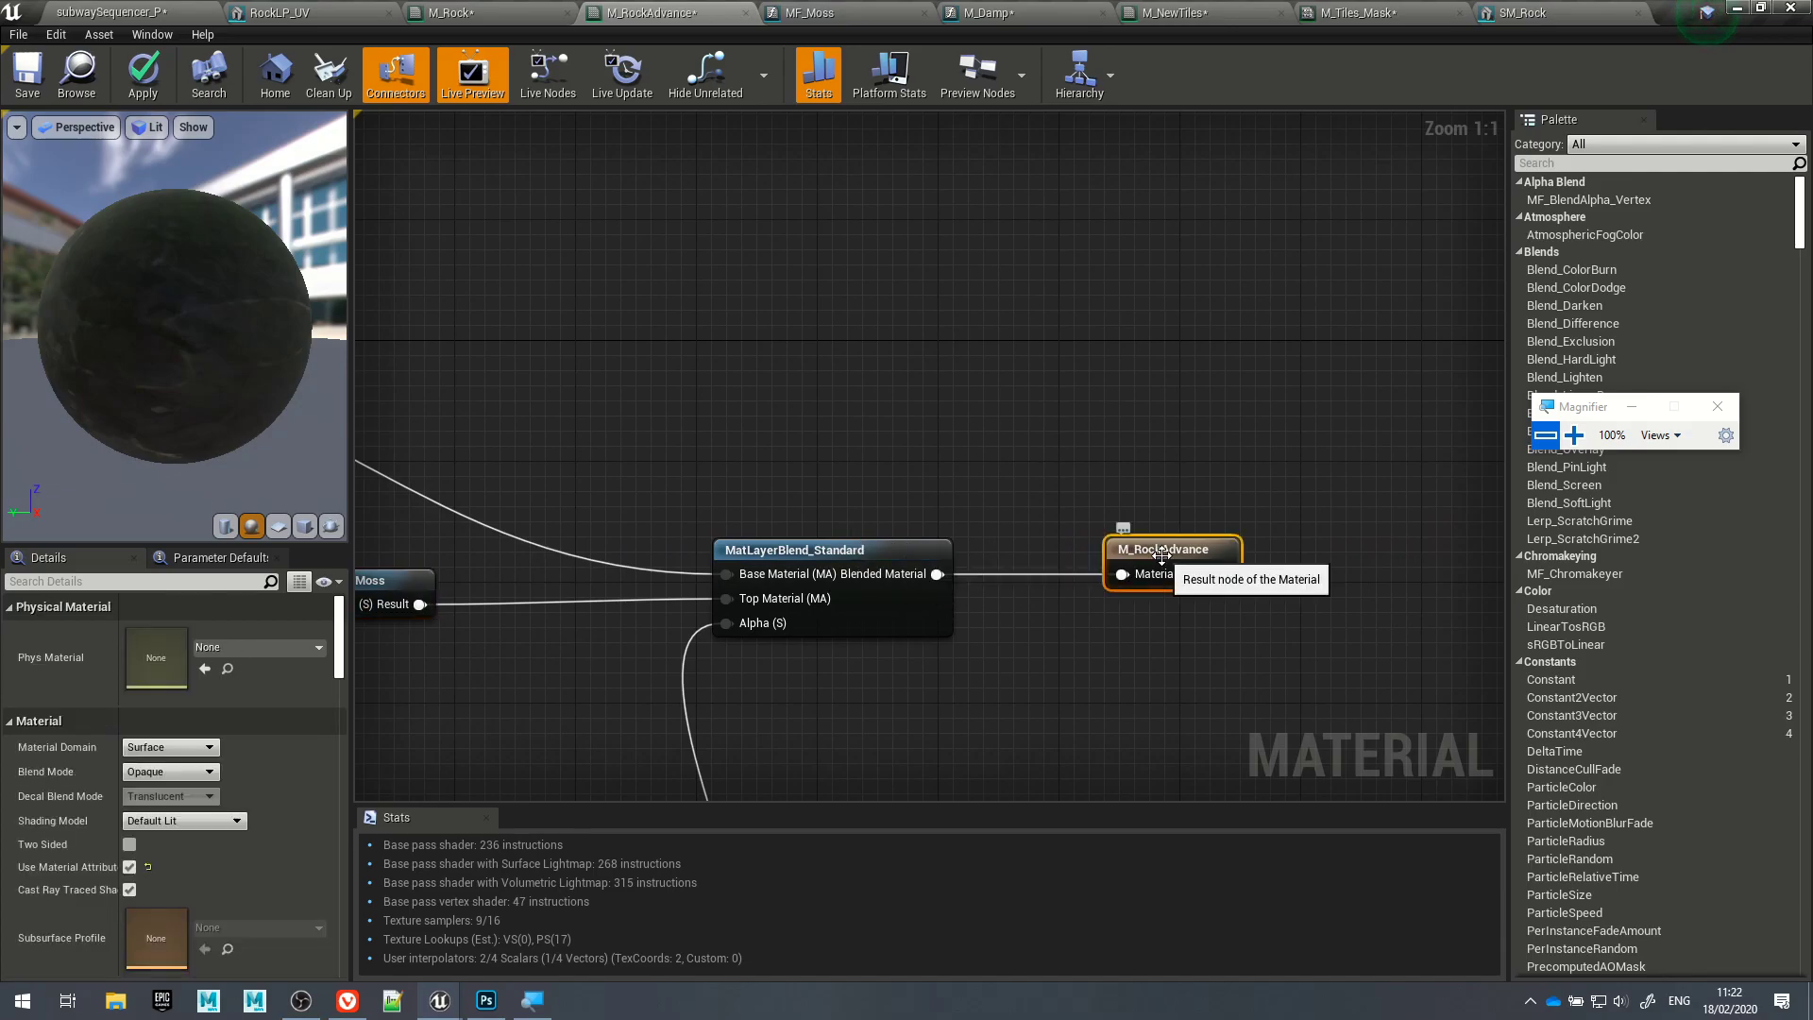
Step: Return to the level, select the large moss rock RockLP_UV4, and reframe the hallway around it
click(129, 12)
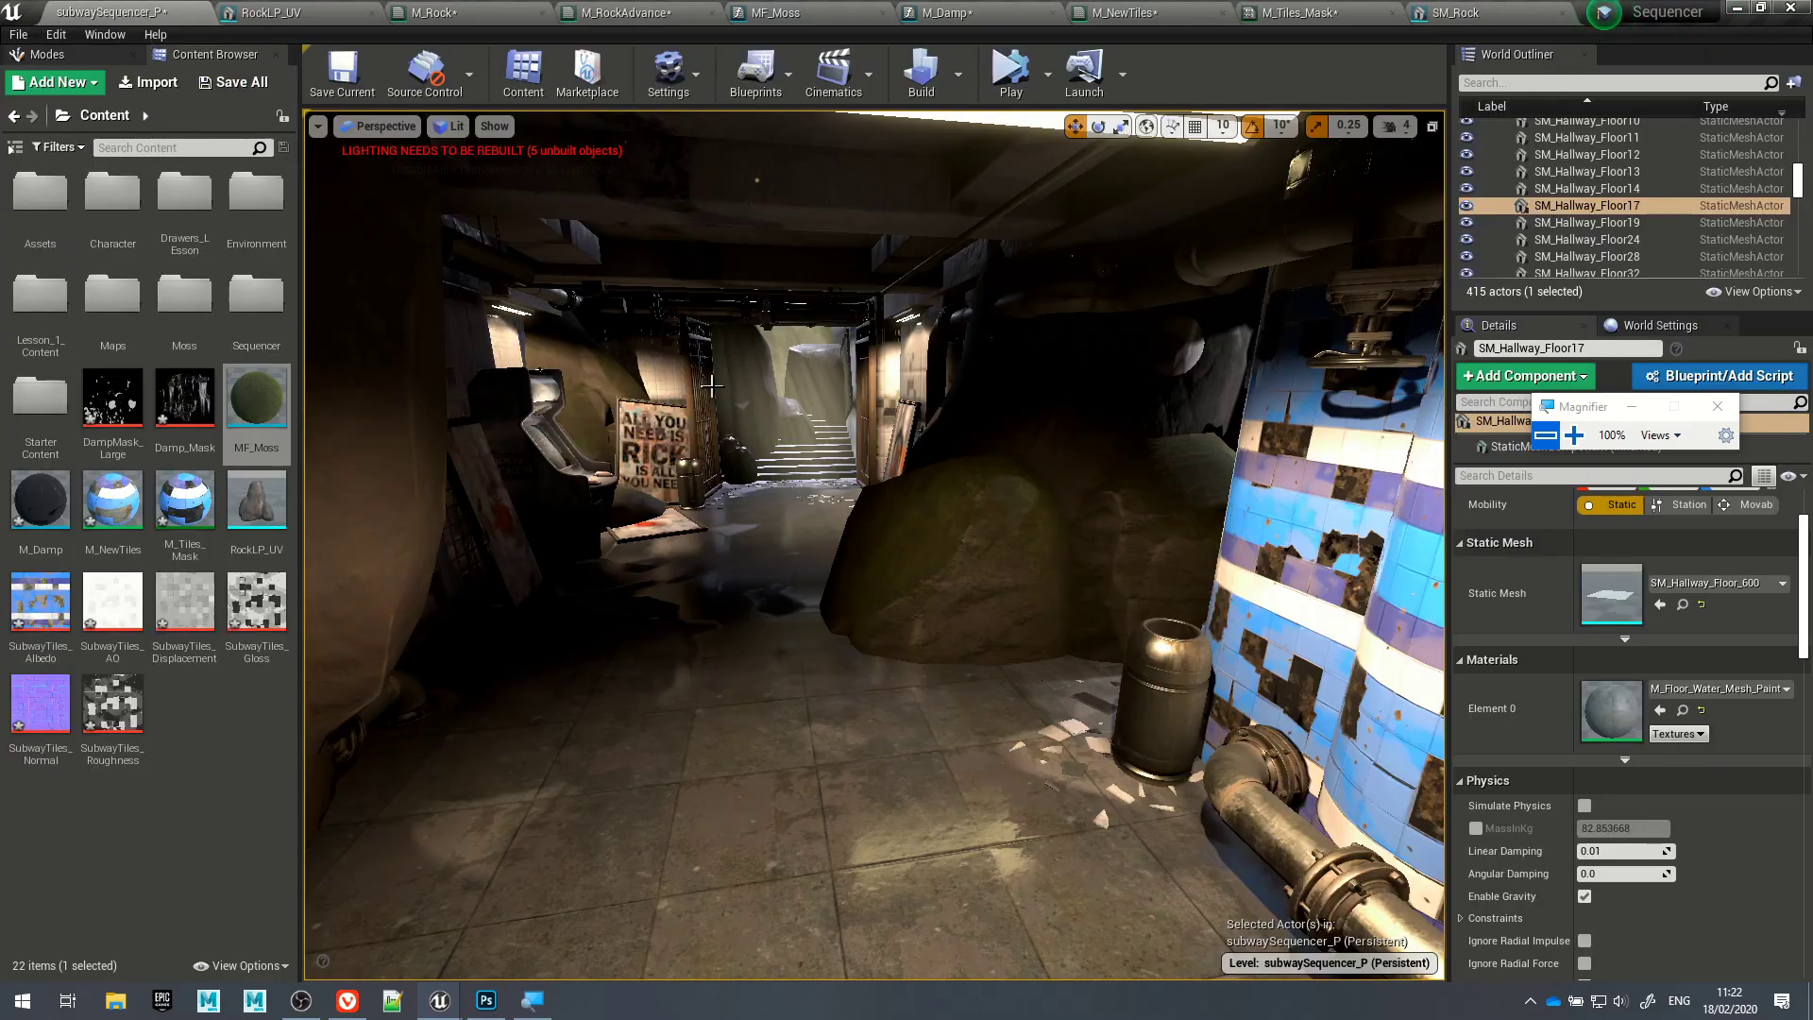
click(974, 574)
right_drag(975, 573, 1072, 501)
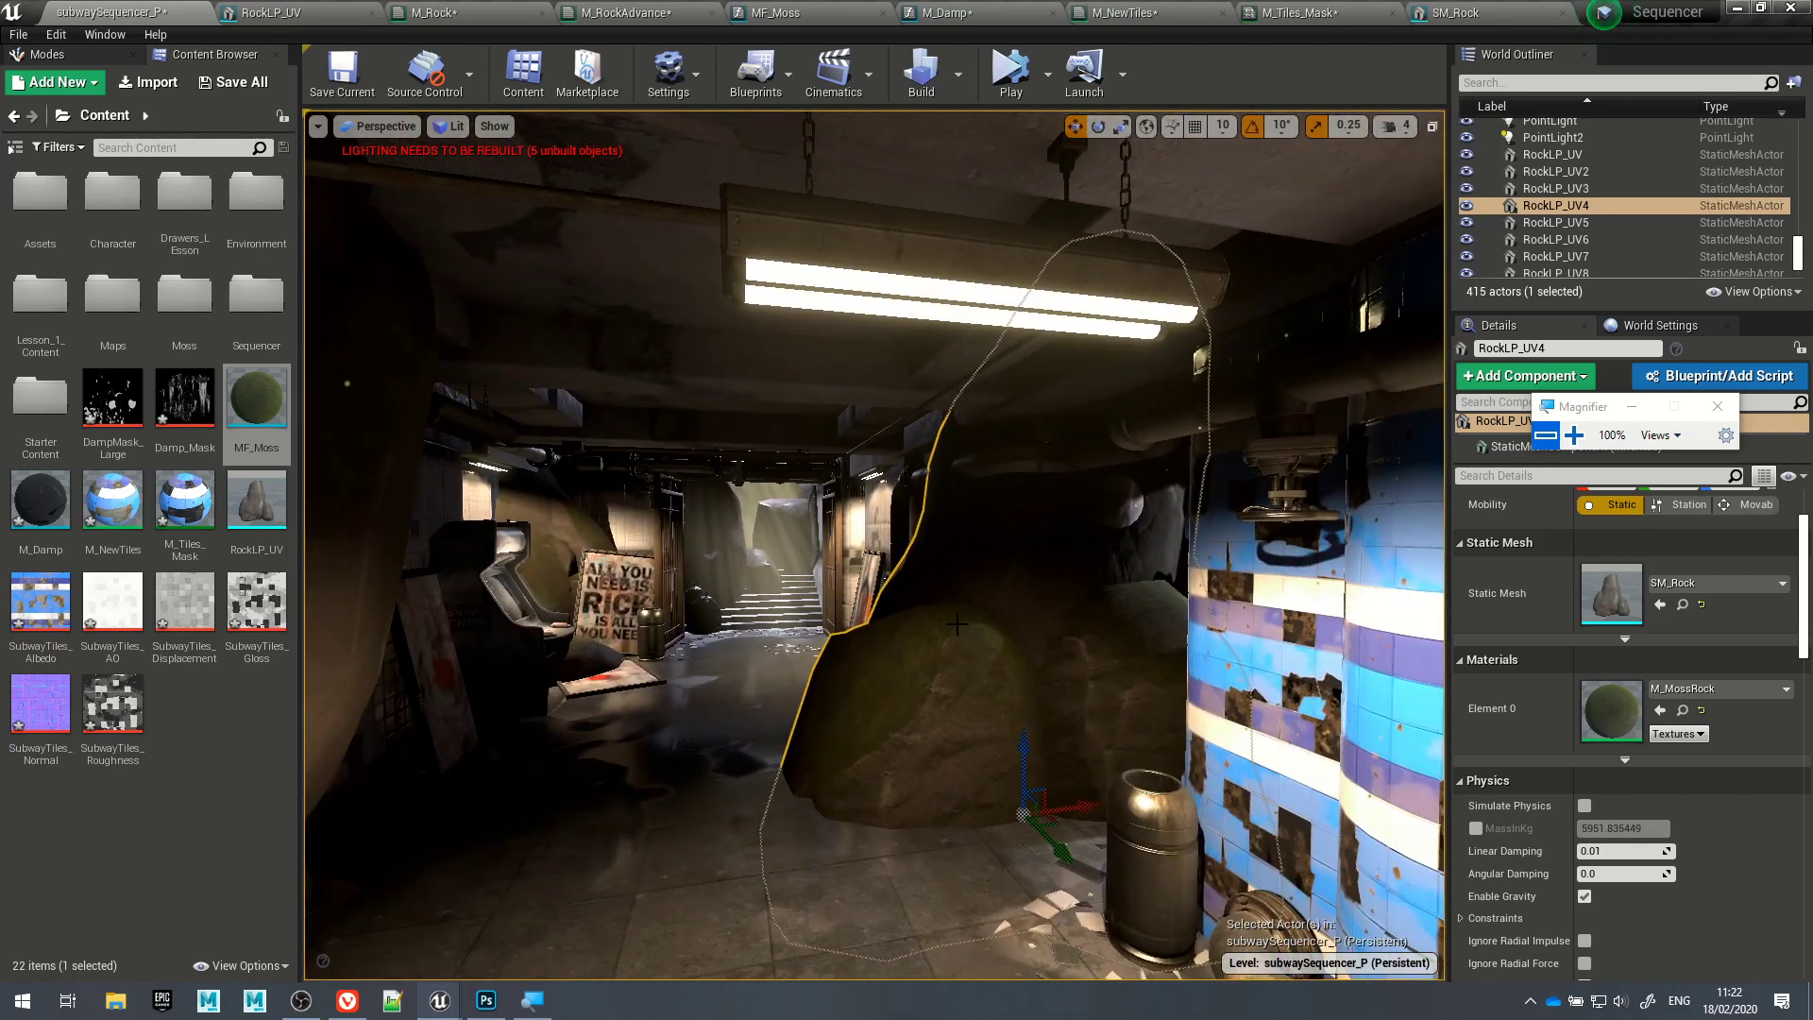
Step: Reopen the MF_Moss graph and examine its texture, world-aligned and material attribute nodes
click(782, 13)
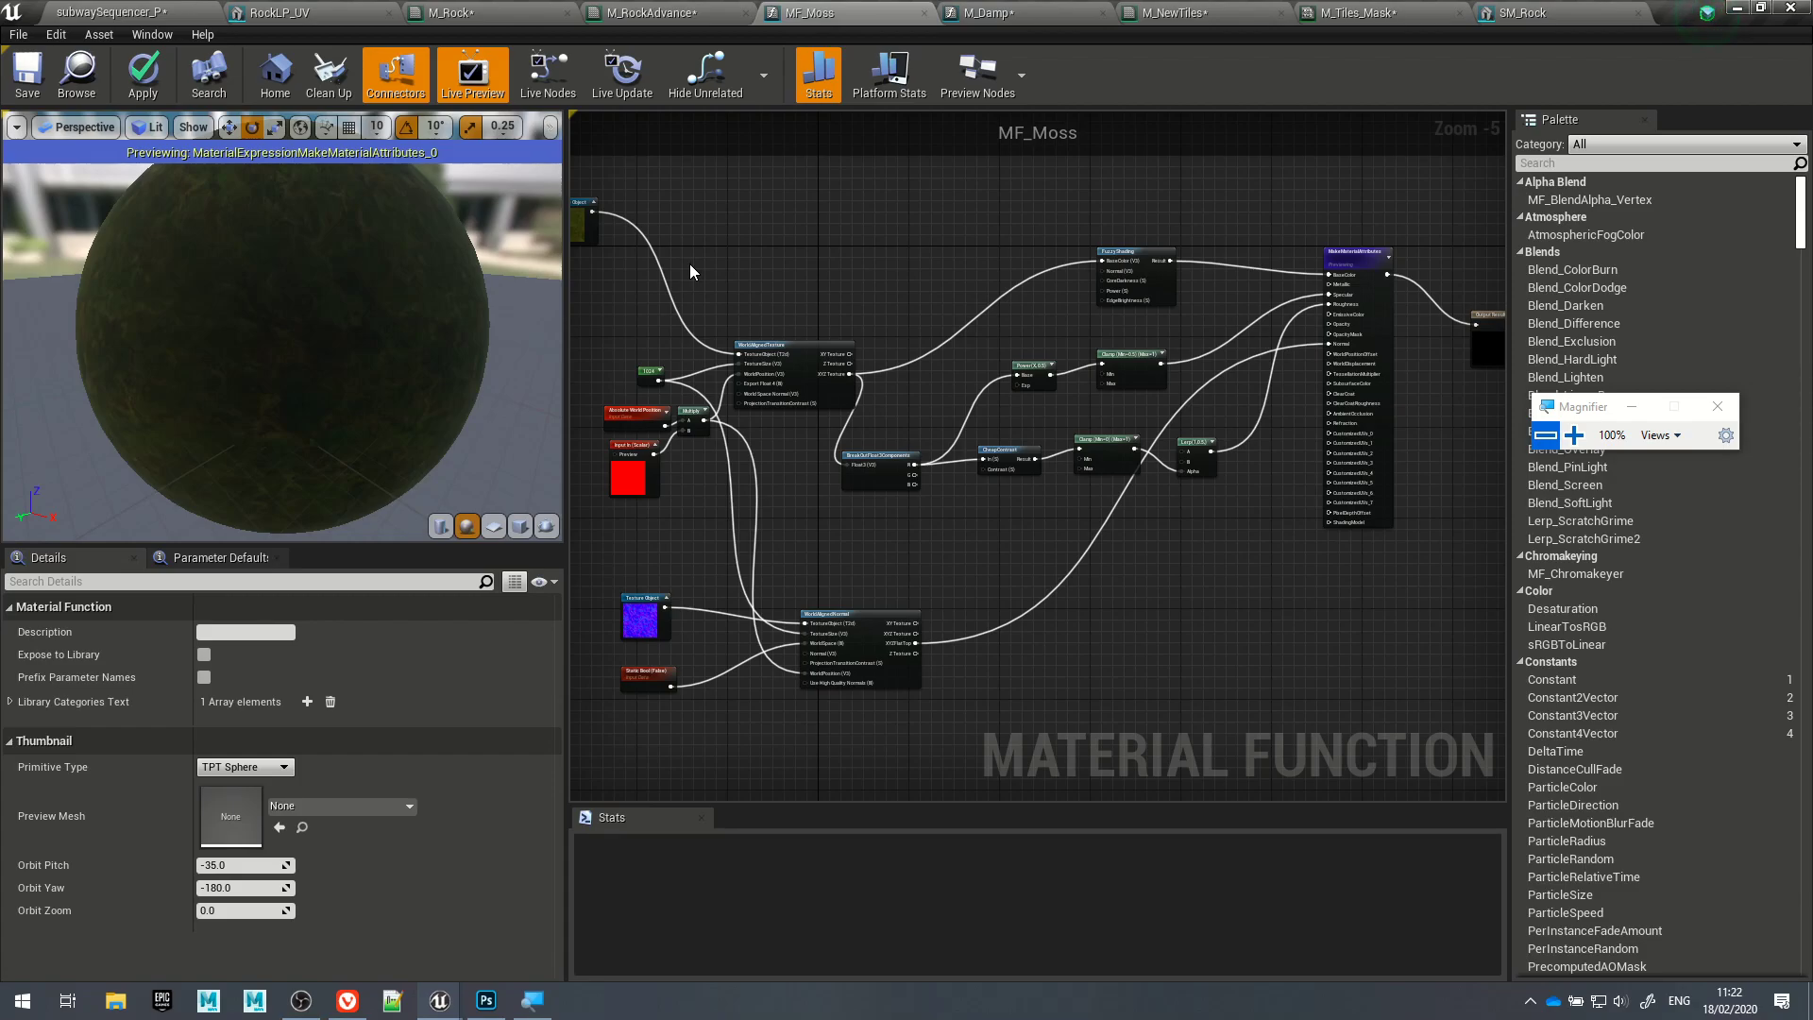
right_drag(753, 245, 1114, 334)
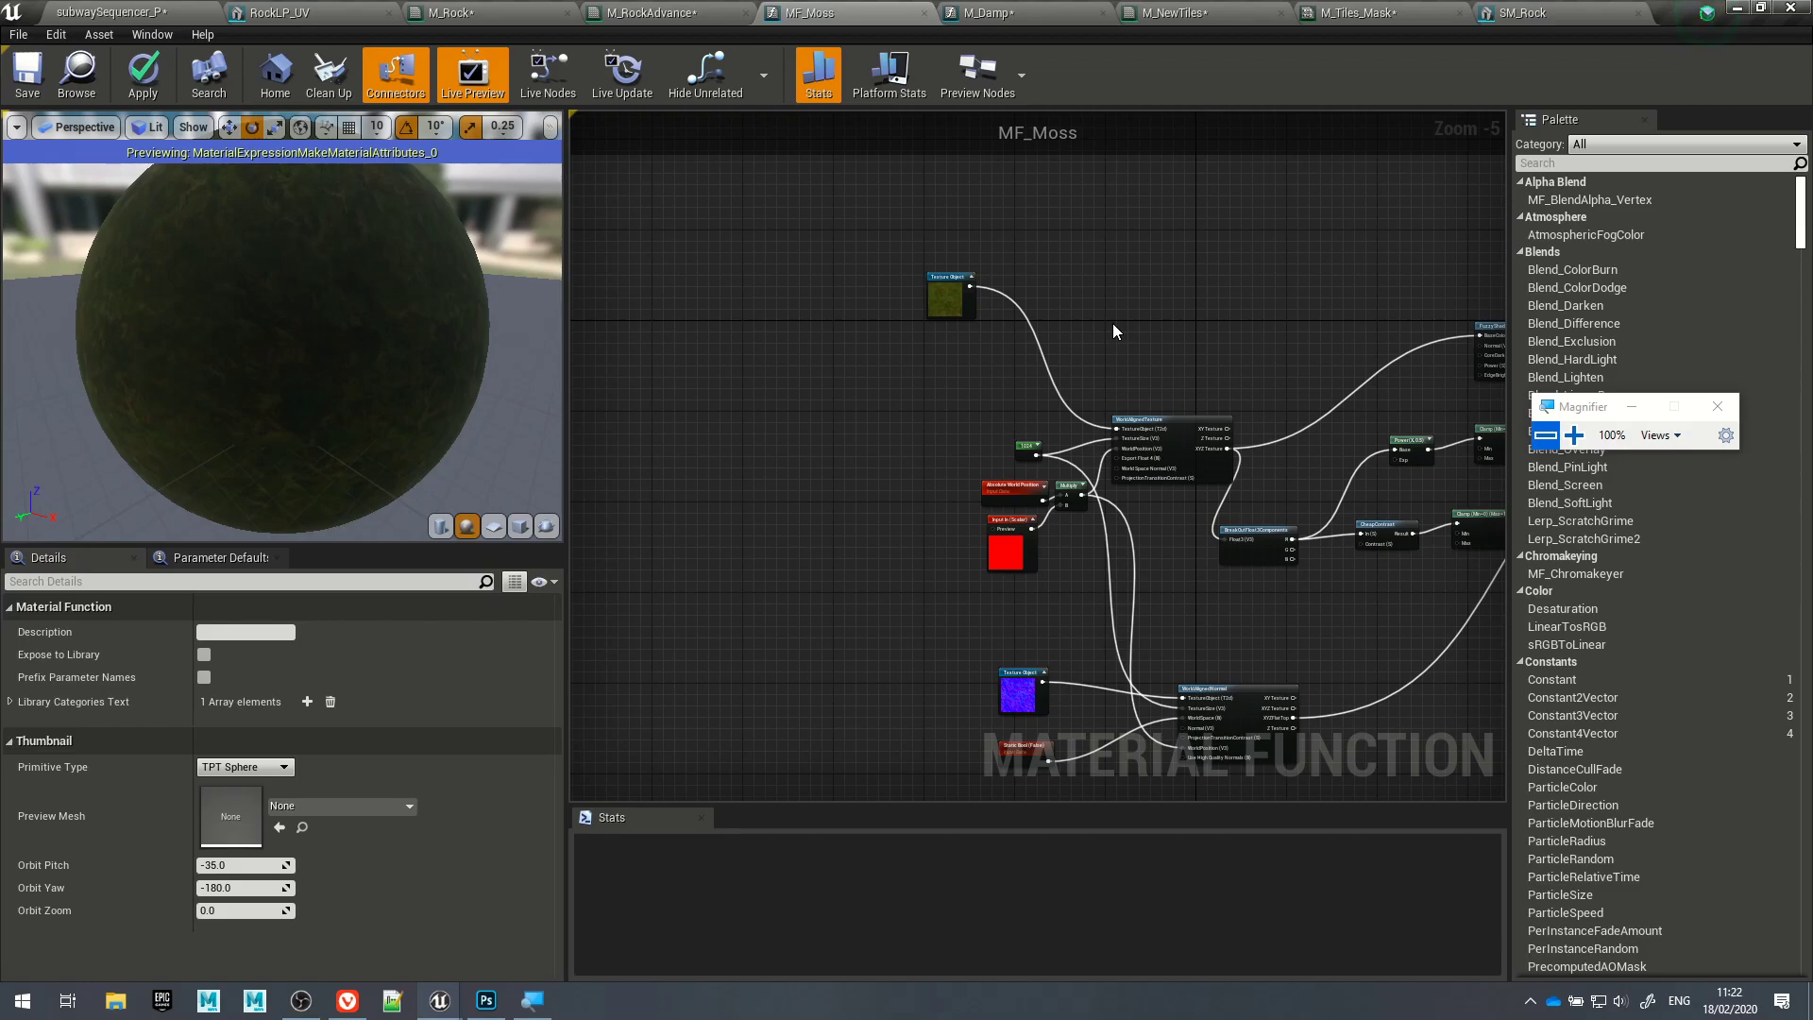
scroll(982, 332, up, 5)
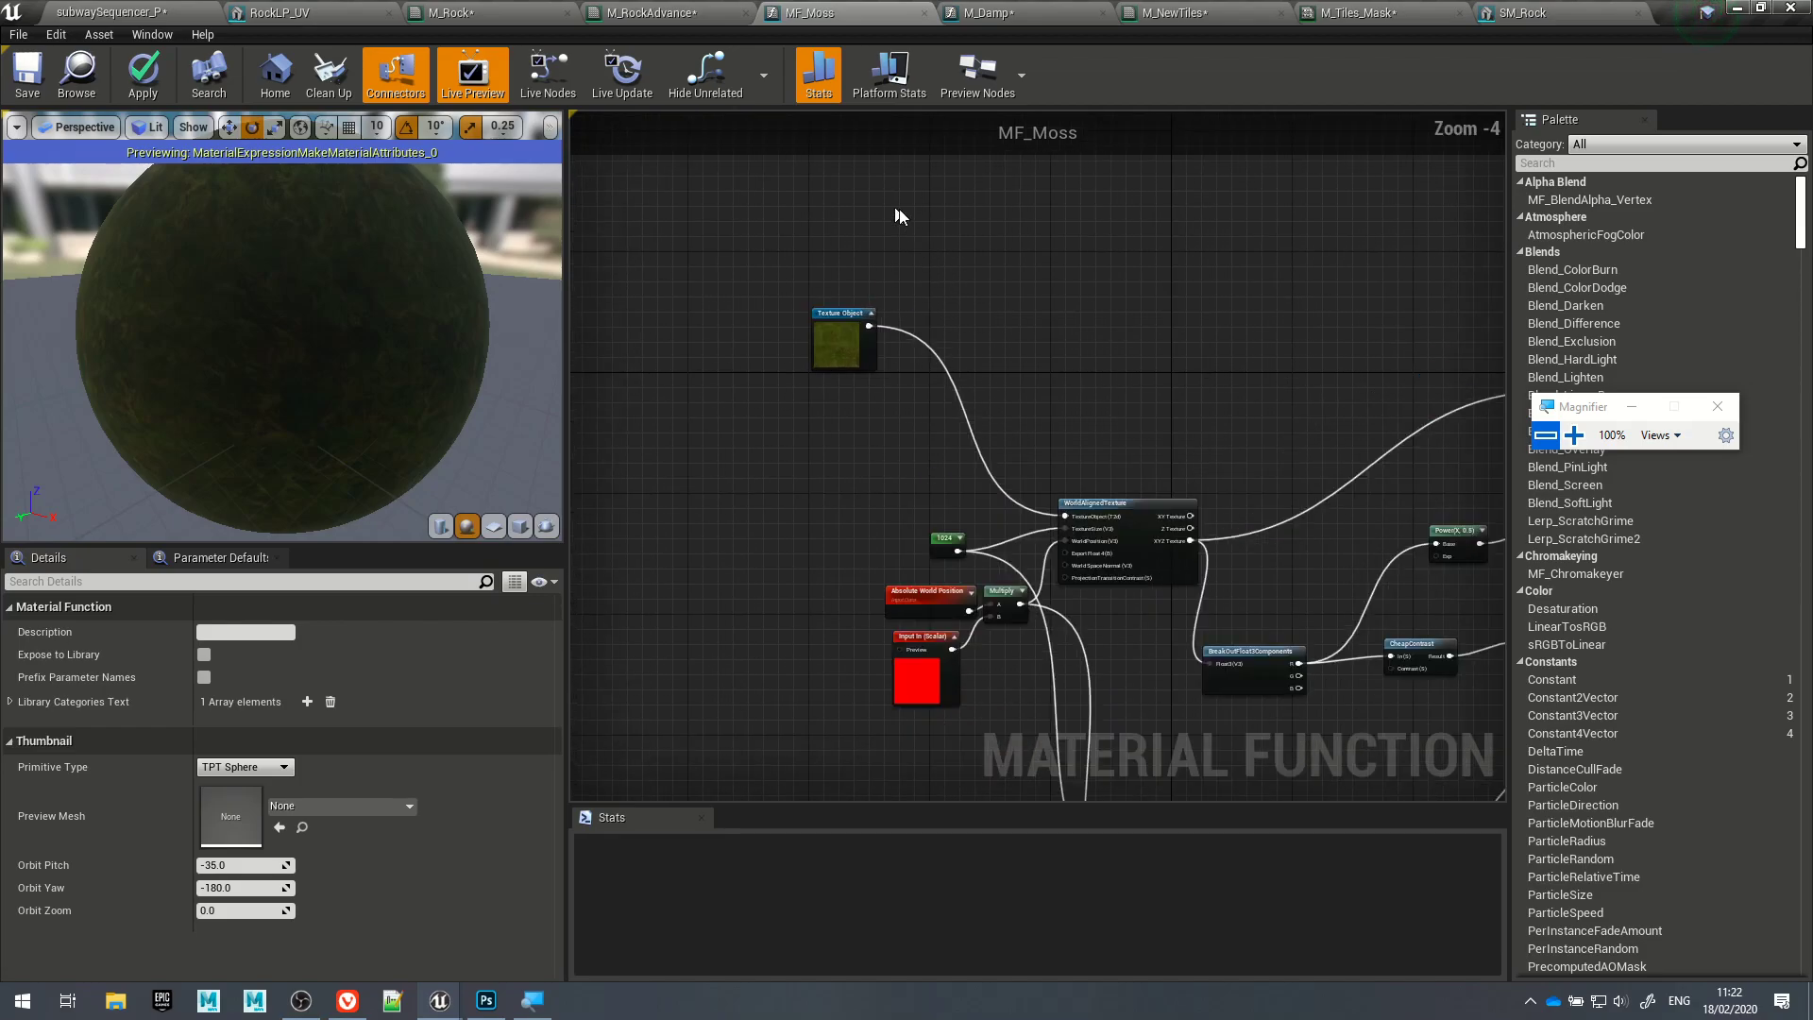
scroll(945, 461, down, 5)
right_drag(1014, 366, 937, 216)
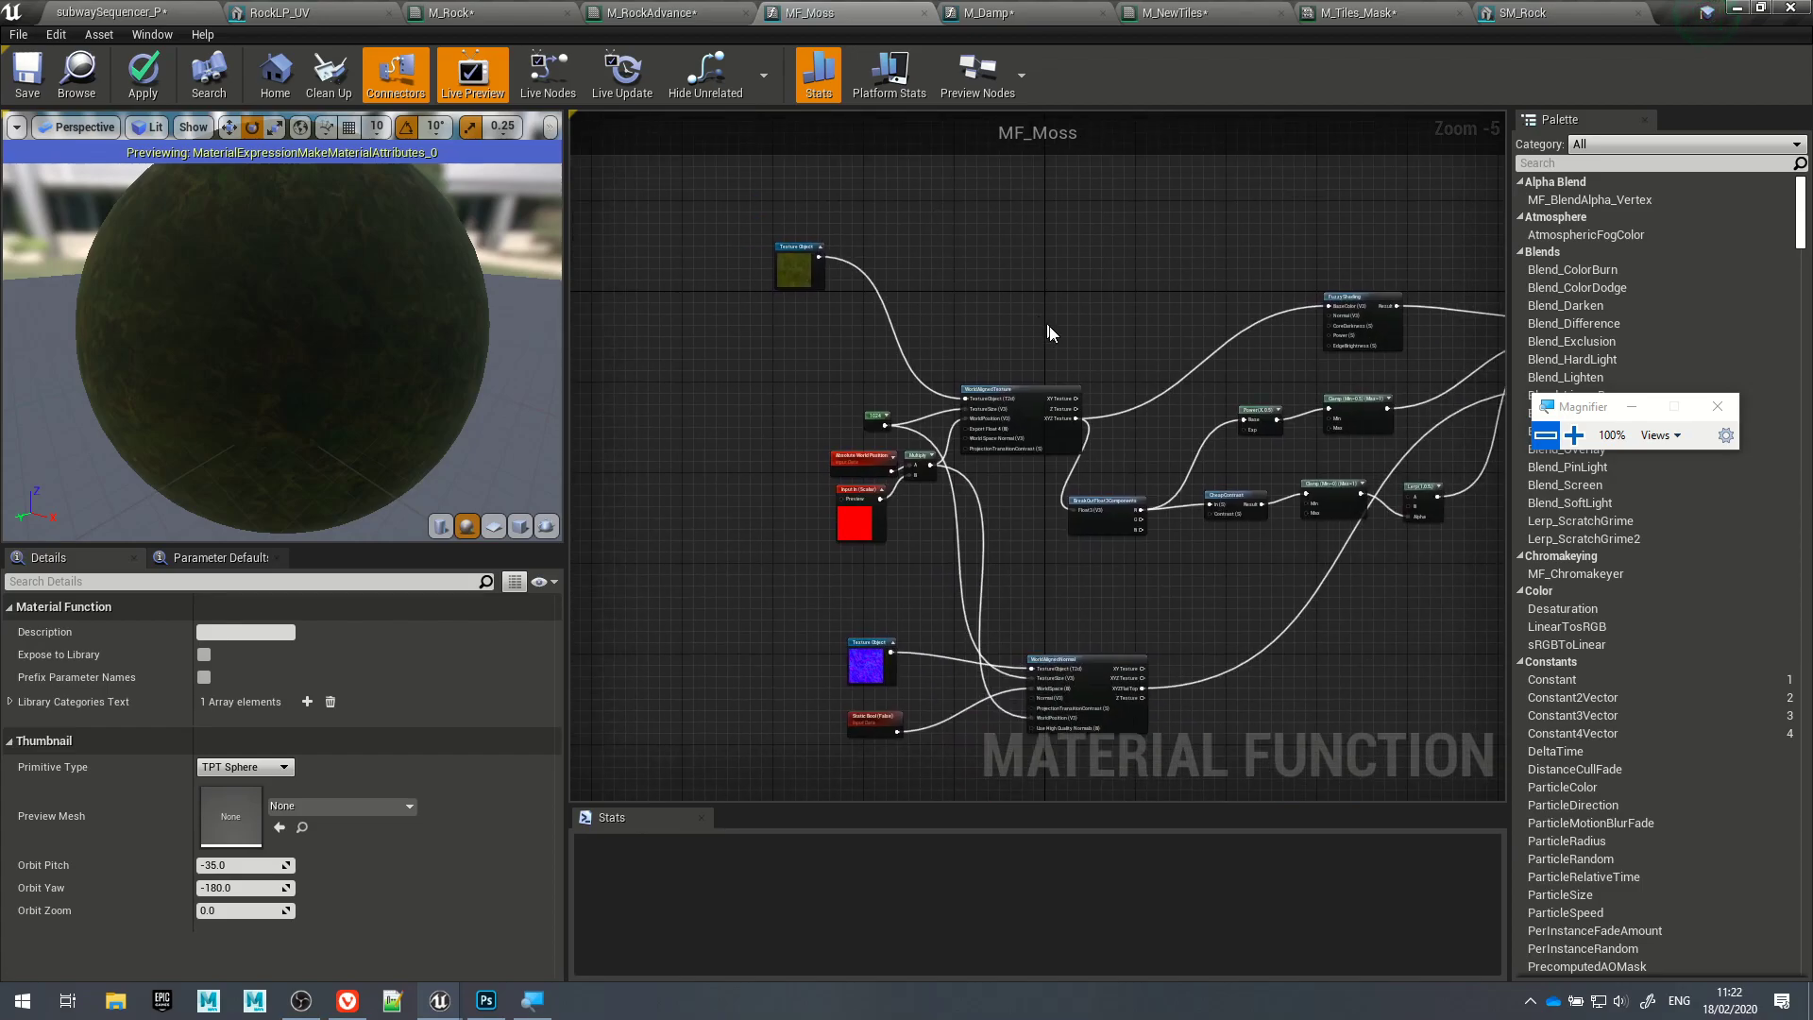
right_drag(1046, 330, 857, 266)
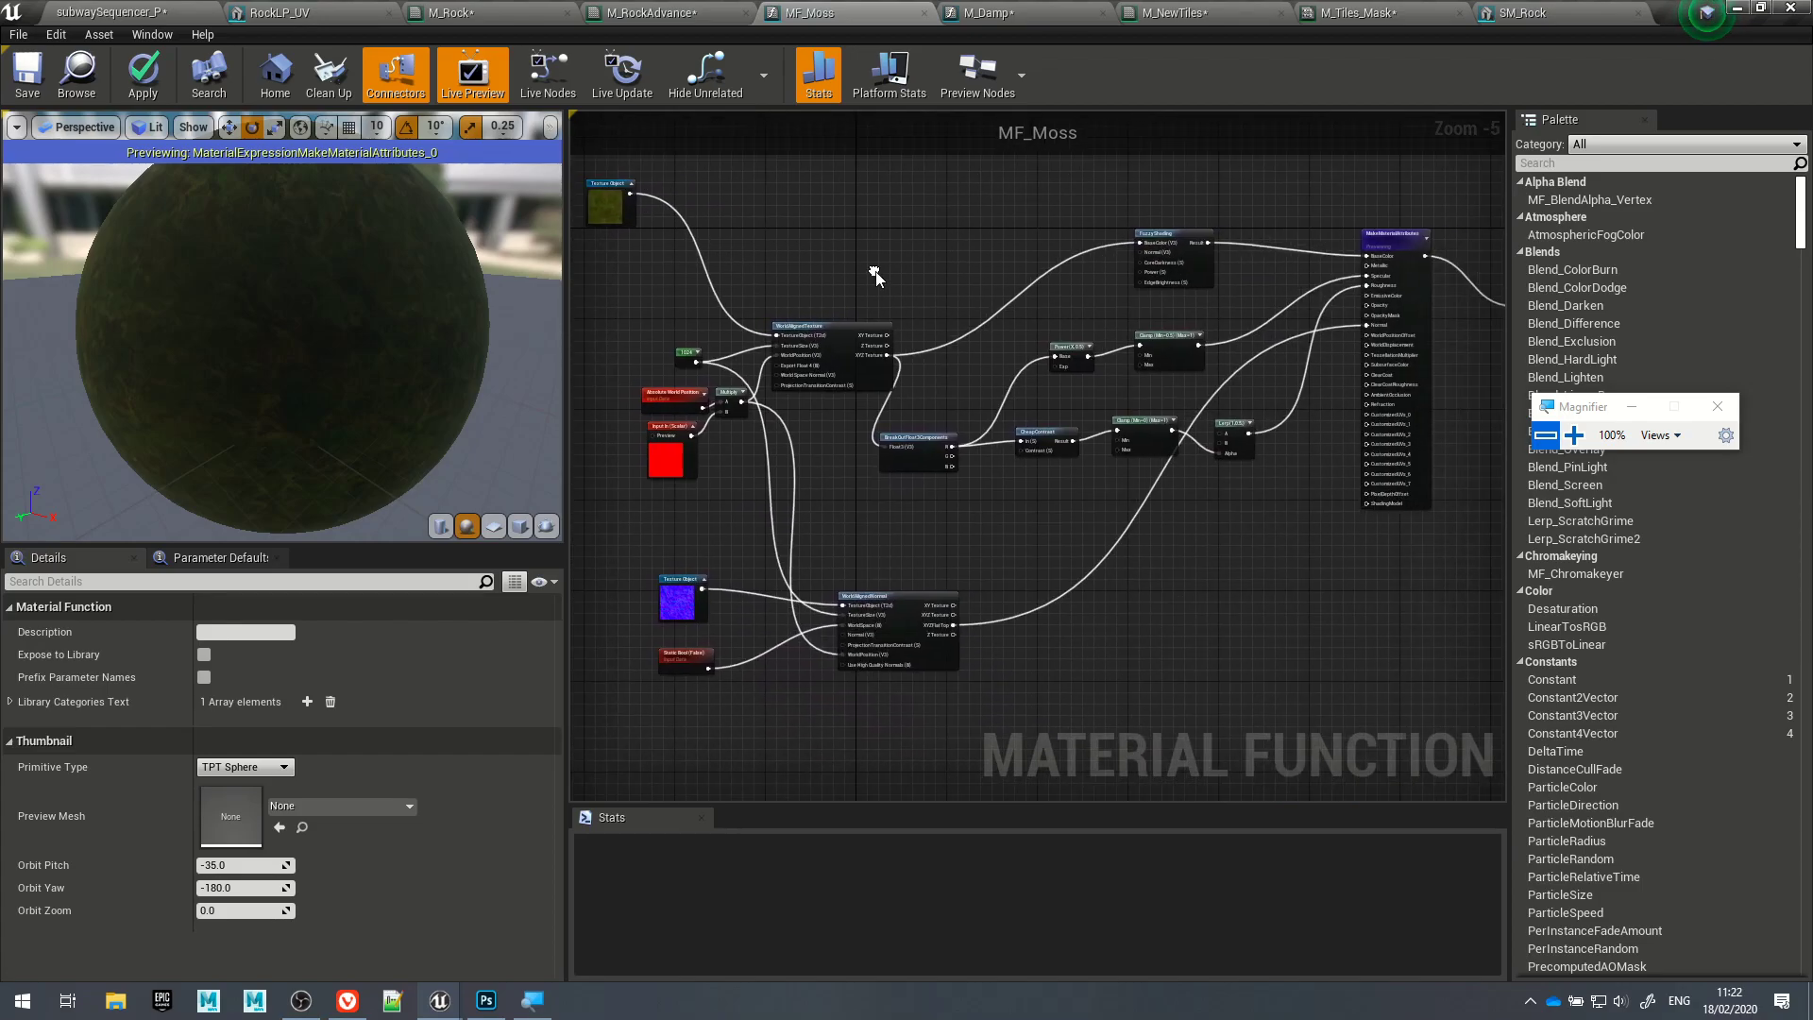
Step: Return to the level, create a material function named MF_MossLesson in the Content folder, and open it
click(472, 19)
click(176, 12)
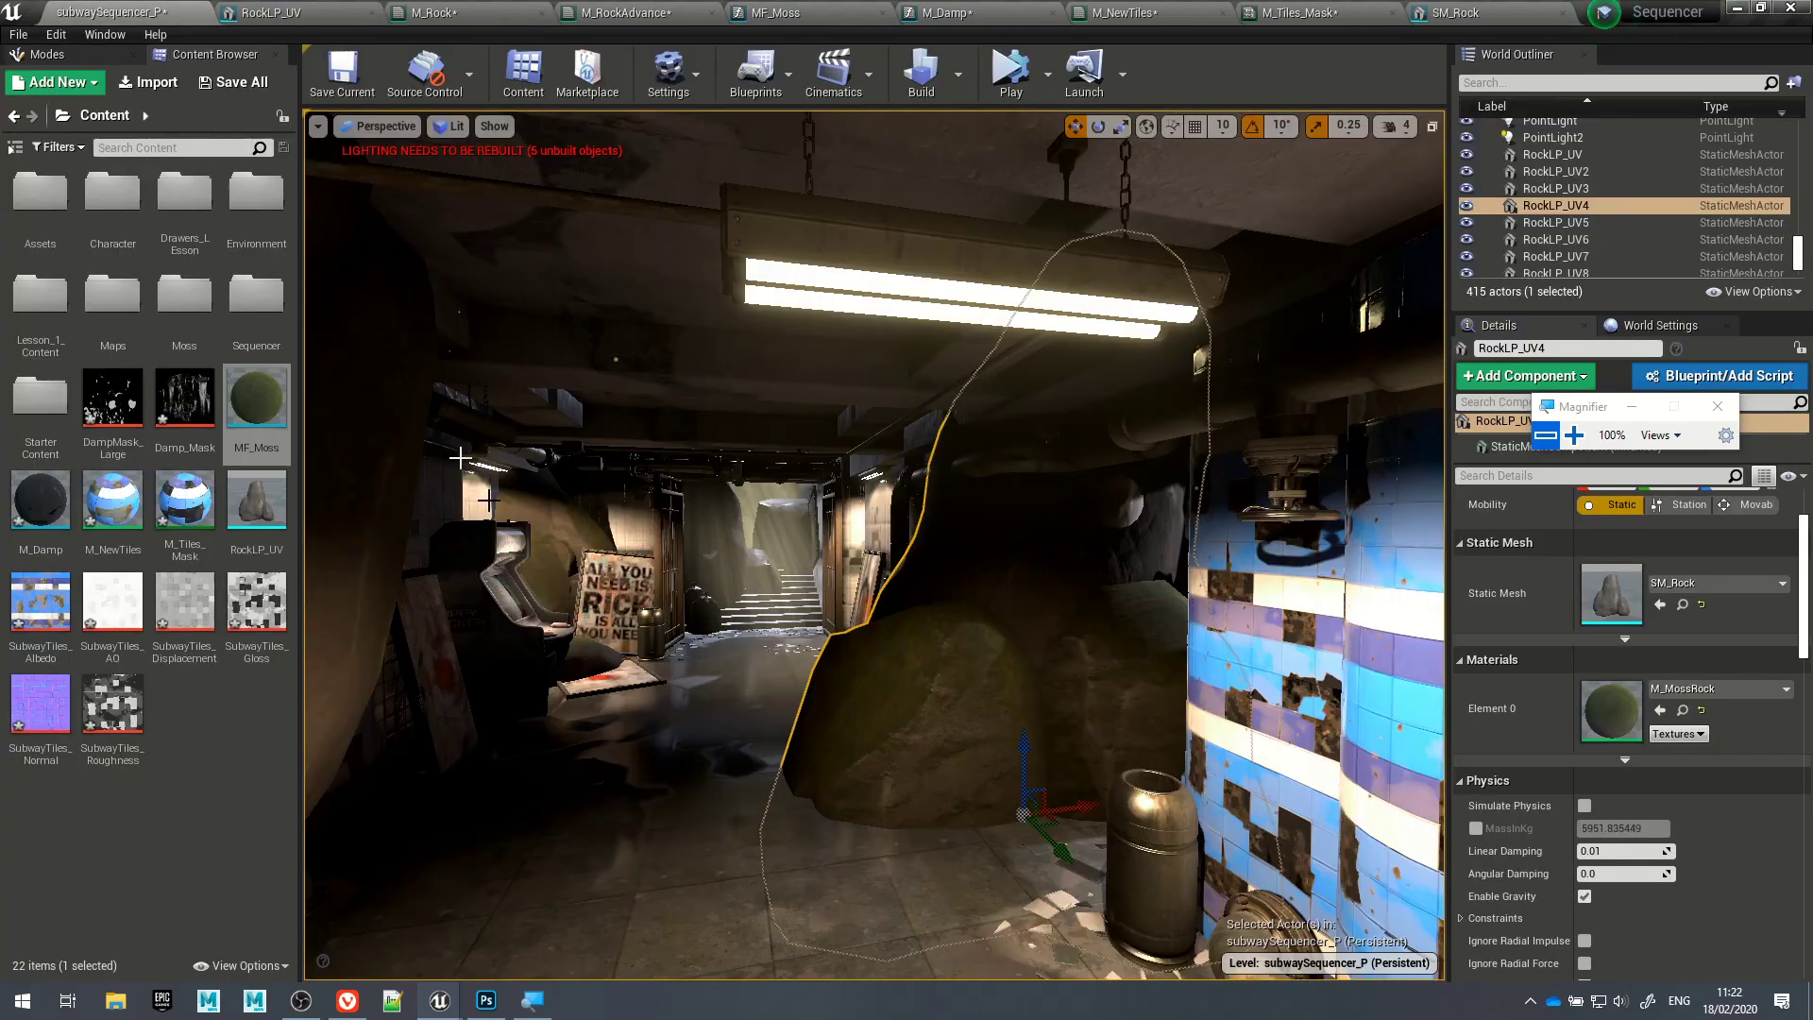
right_click(167, 752)
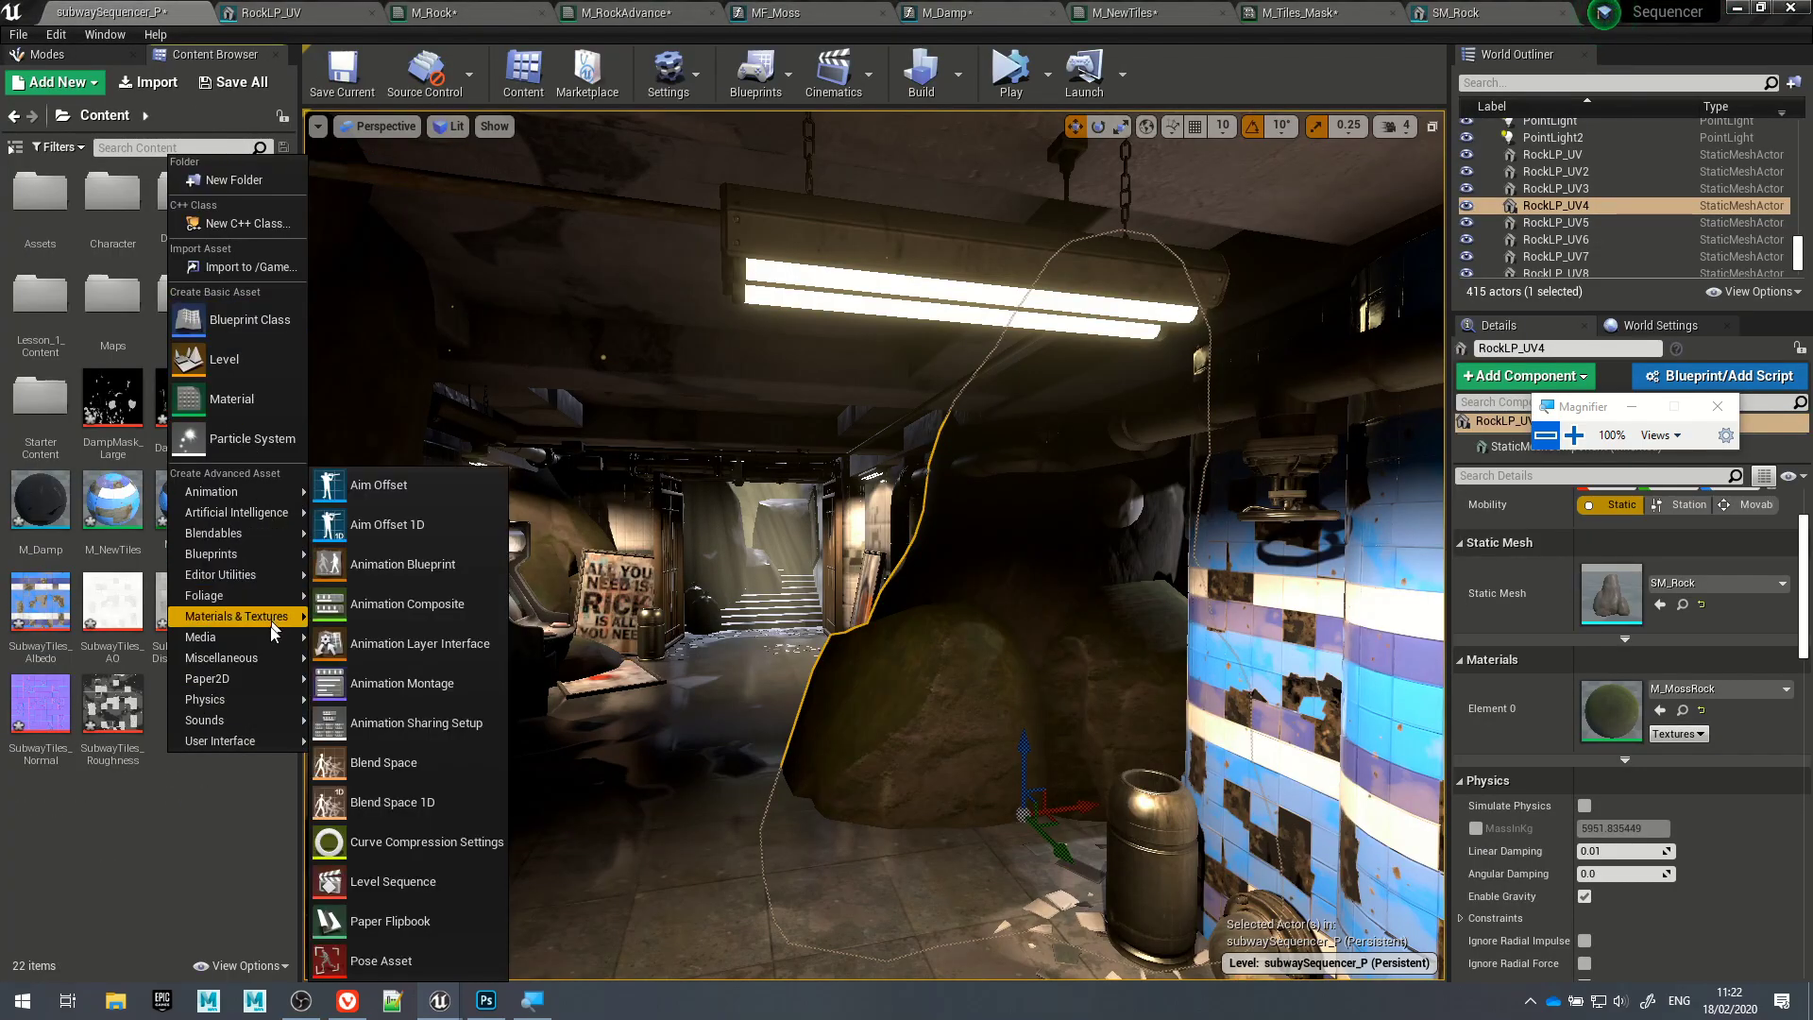
mouse_move(274, 616)
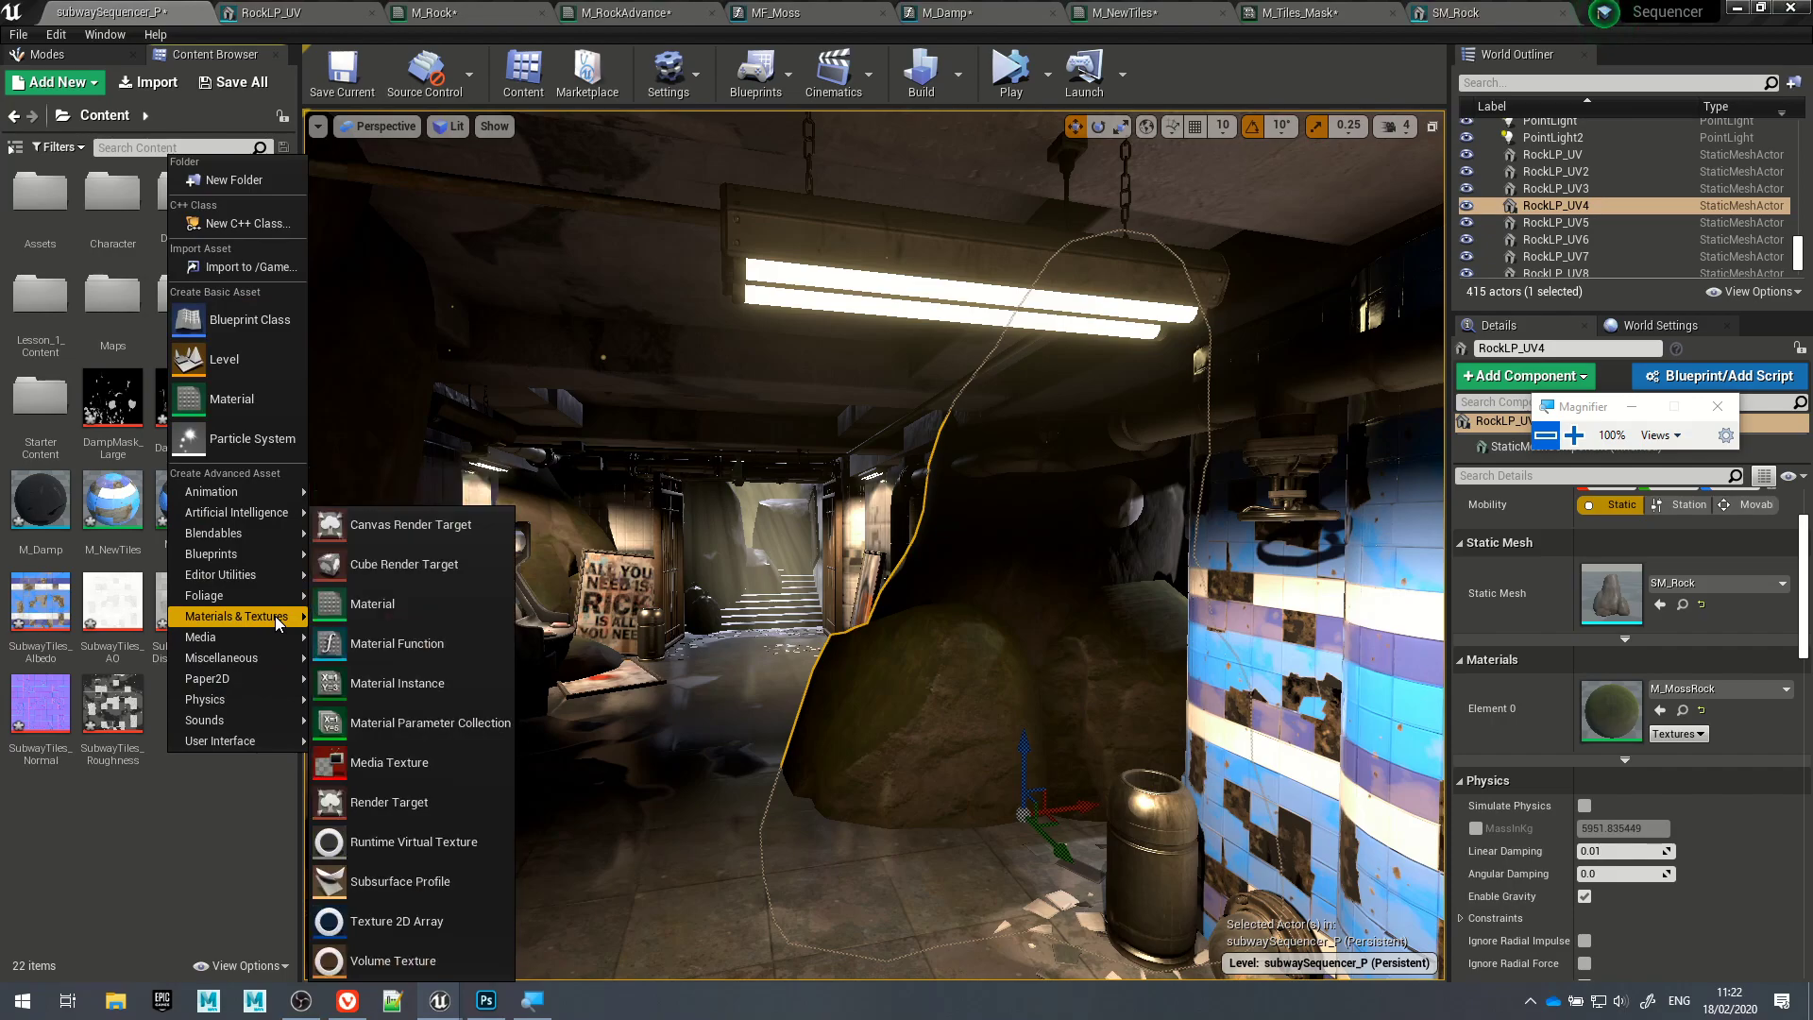
click(377, 649)
text(MF_MossLesson)
key(Return)
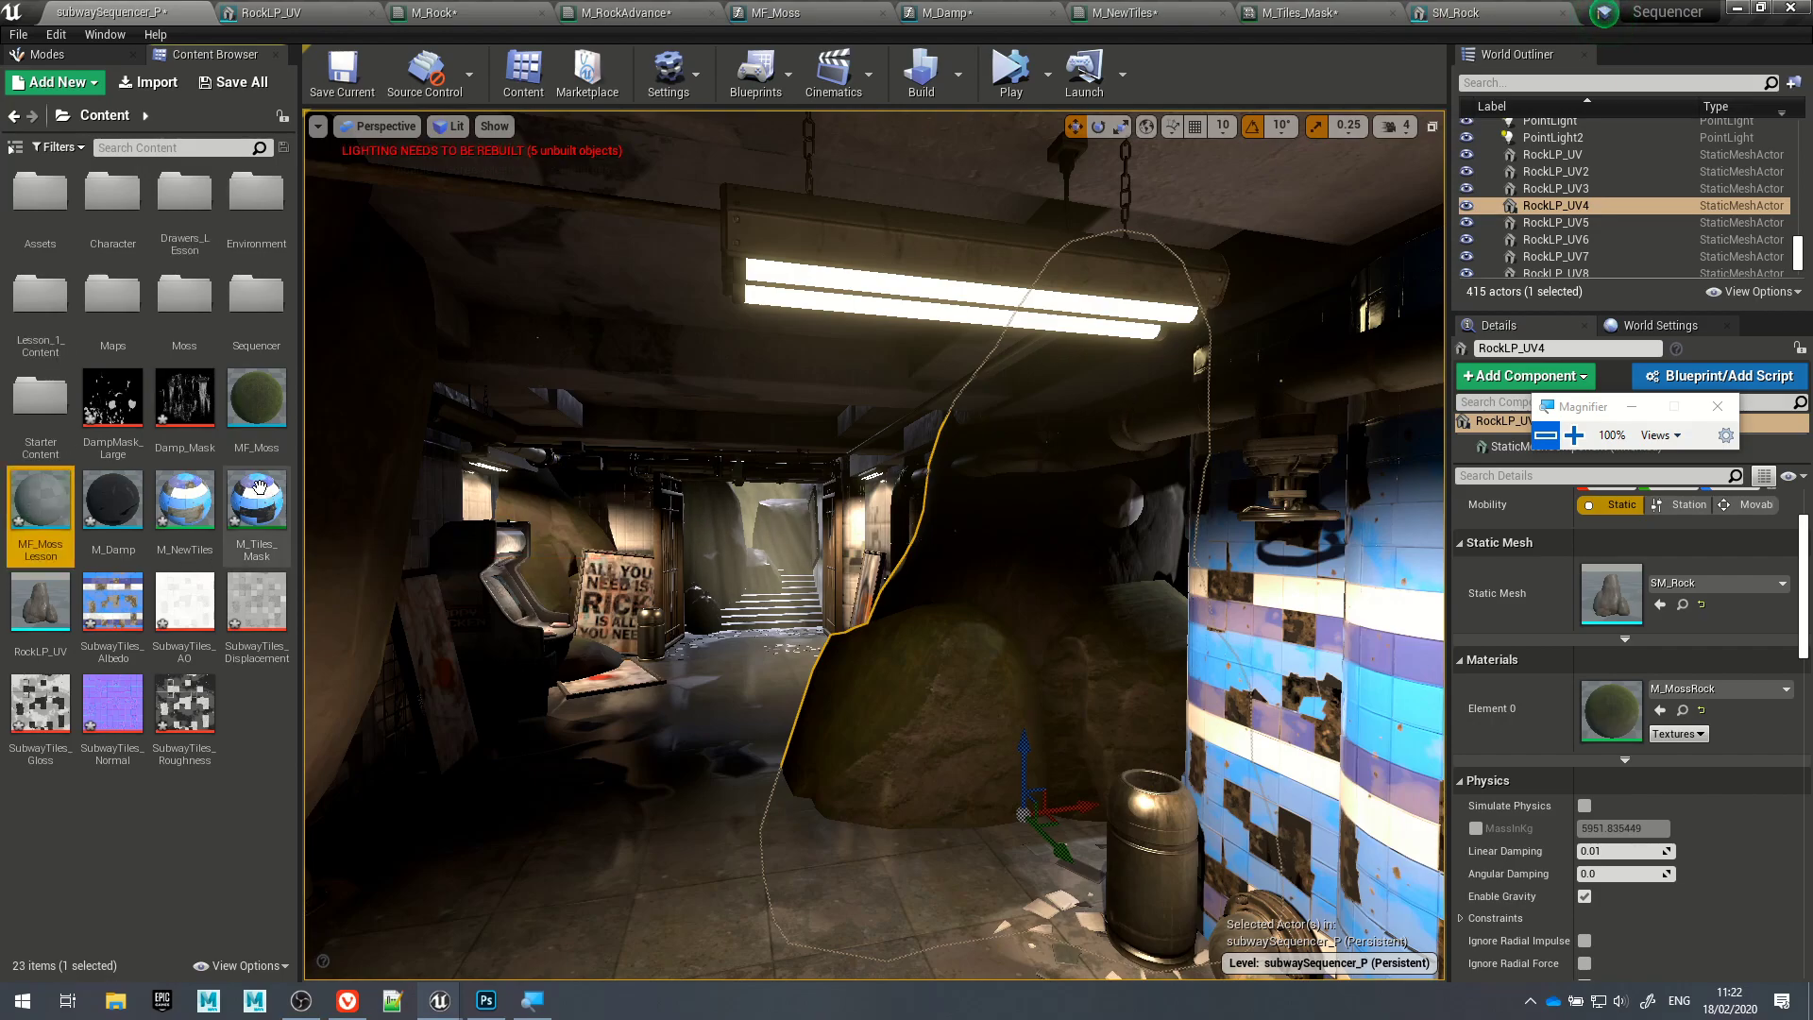
double_click(41, 498)
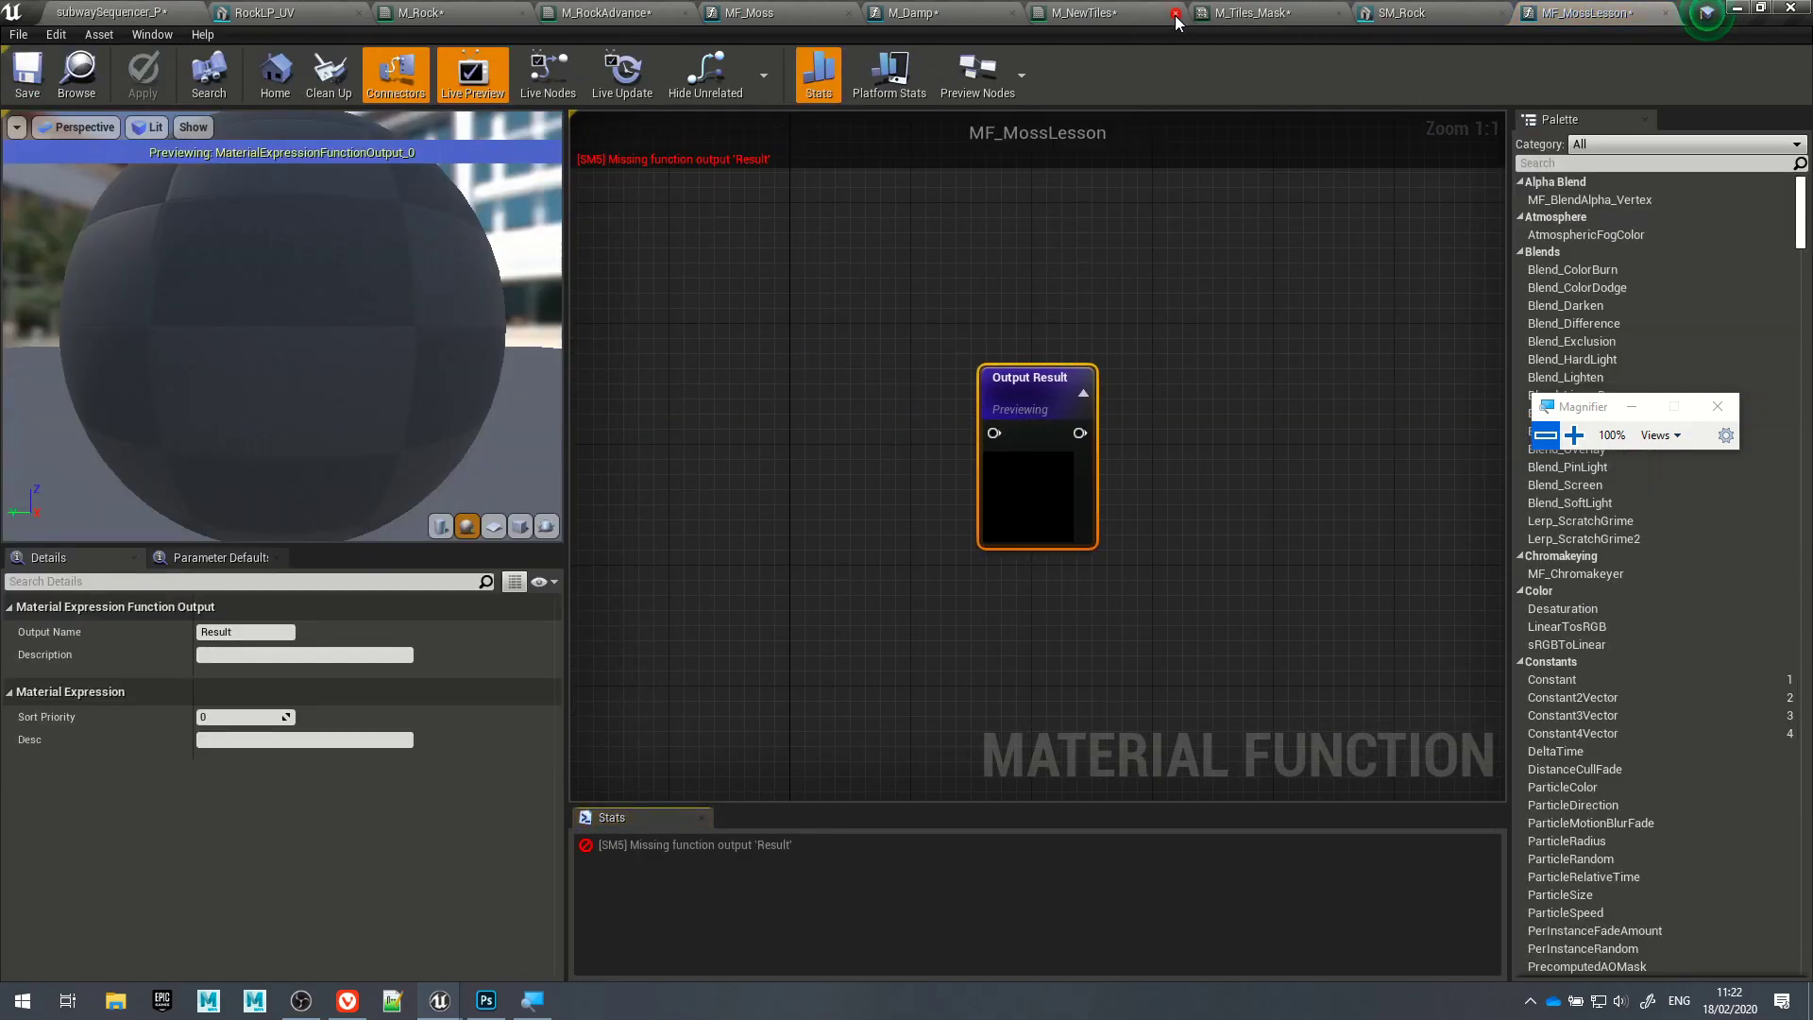
Step: Close the M_NewTiles editor with its changes applied, and close the M_Tiles_Mask and SM_Rock editors
click(1176, 14)
click(950, 578)
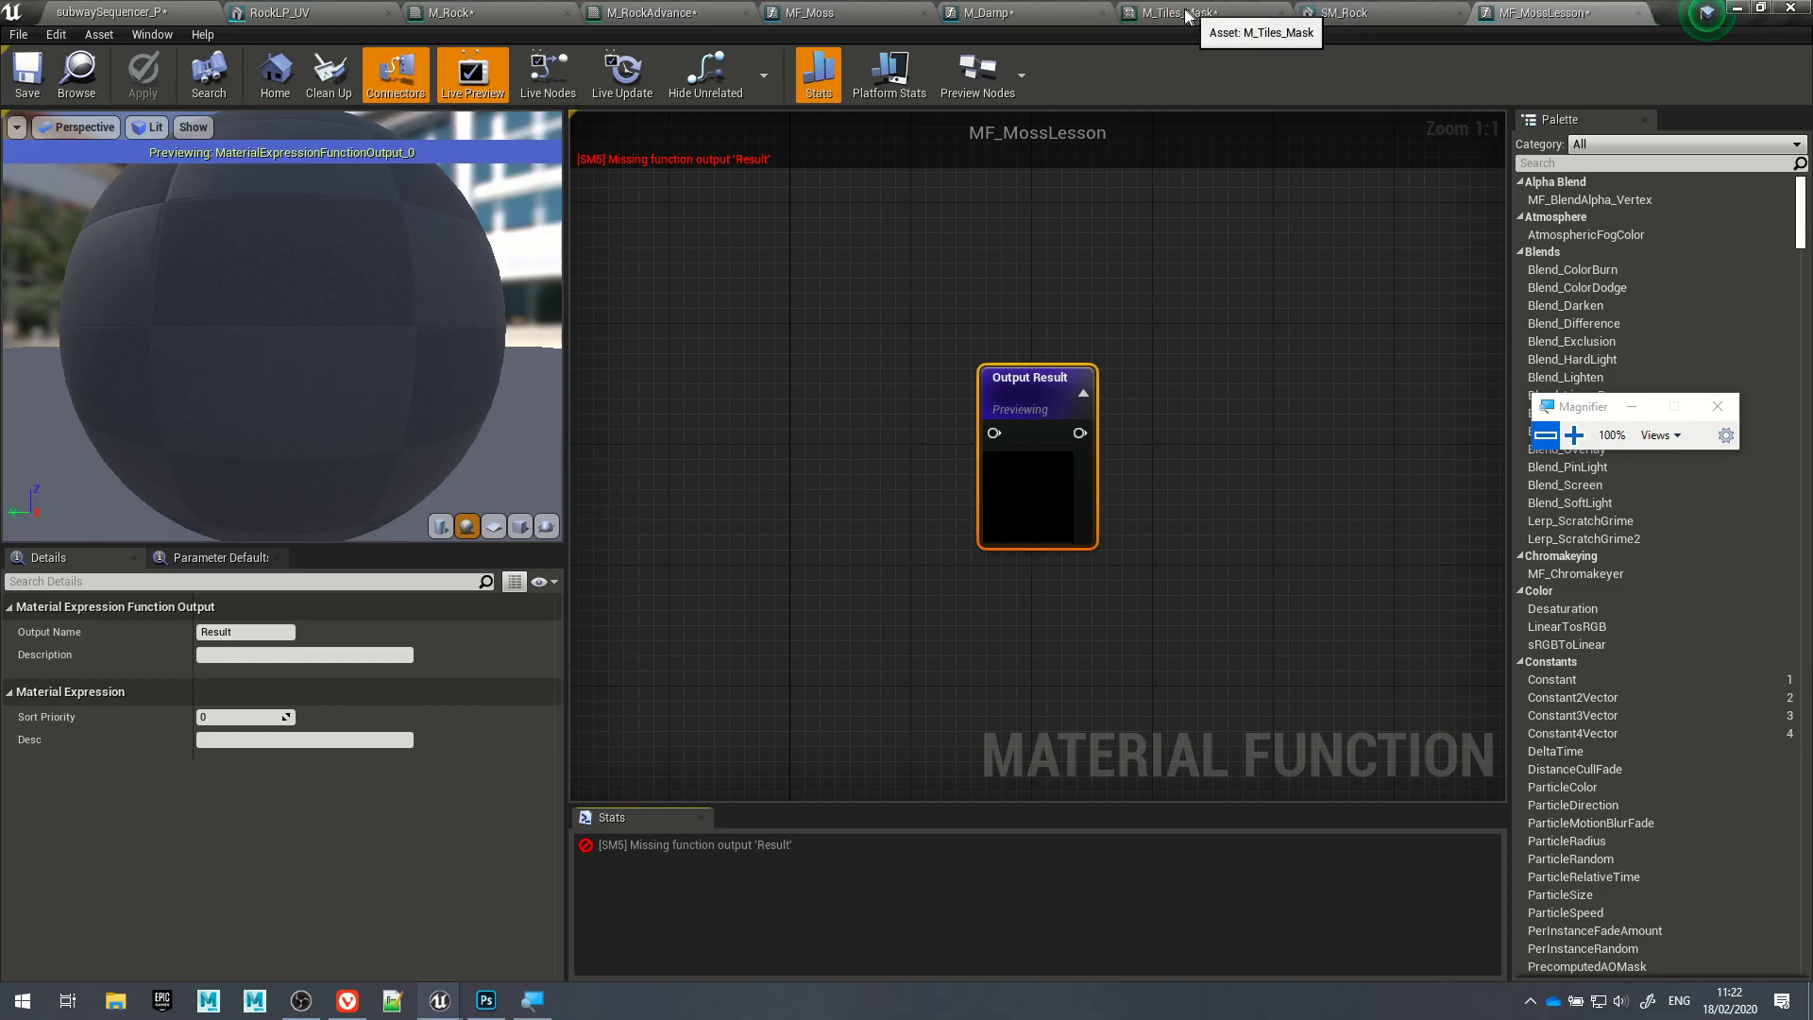
click(1281, 13)
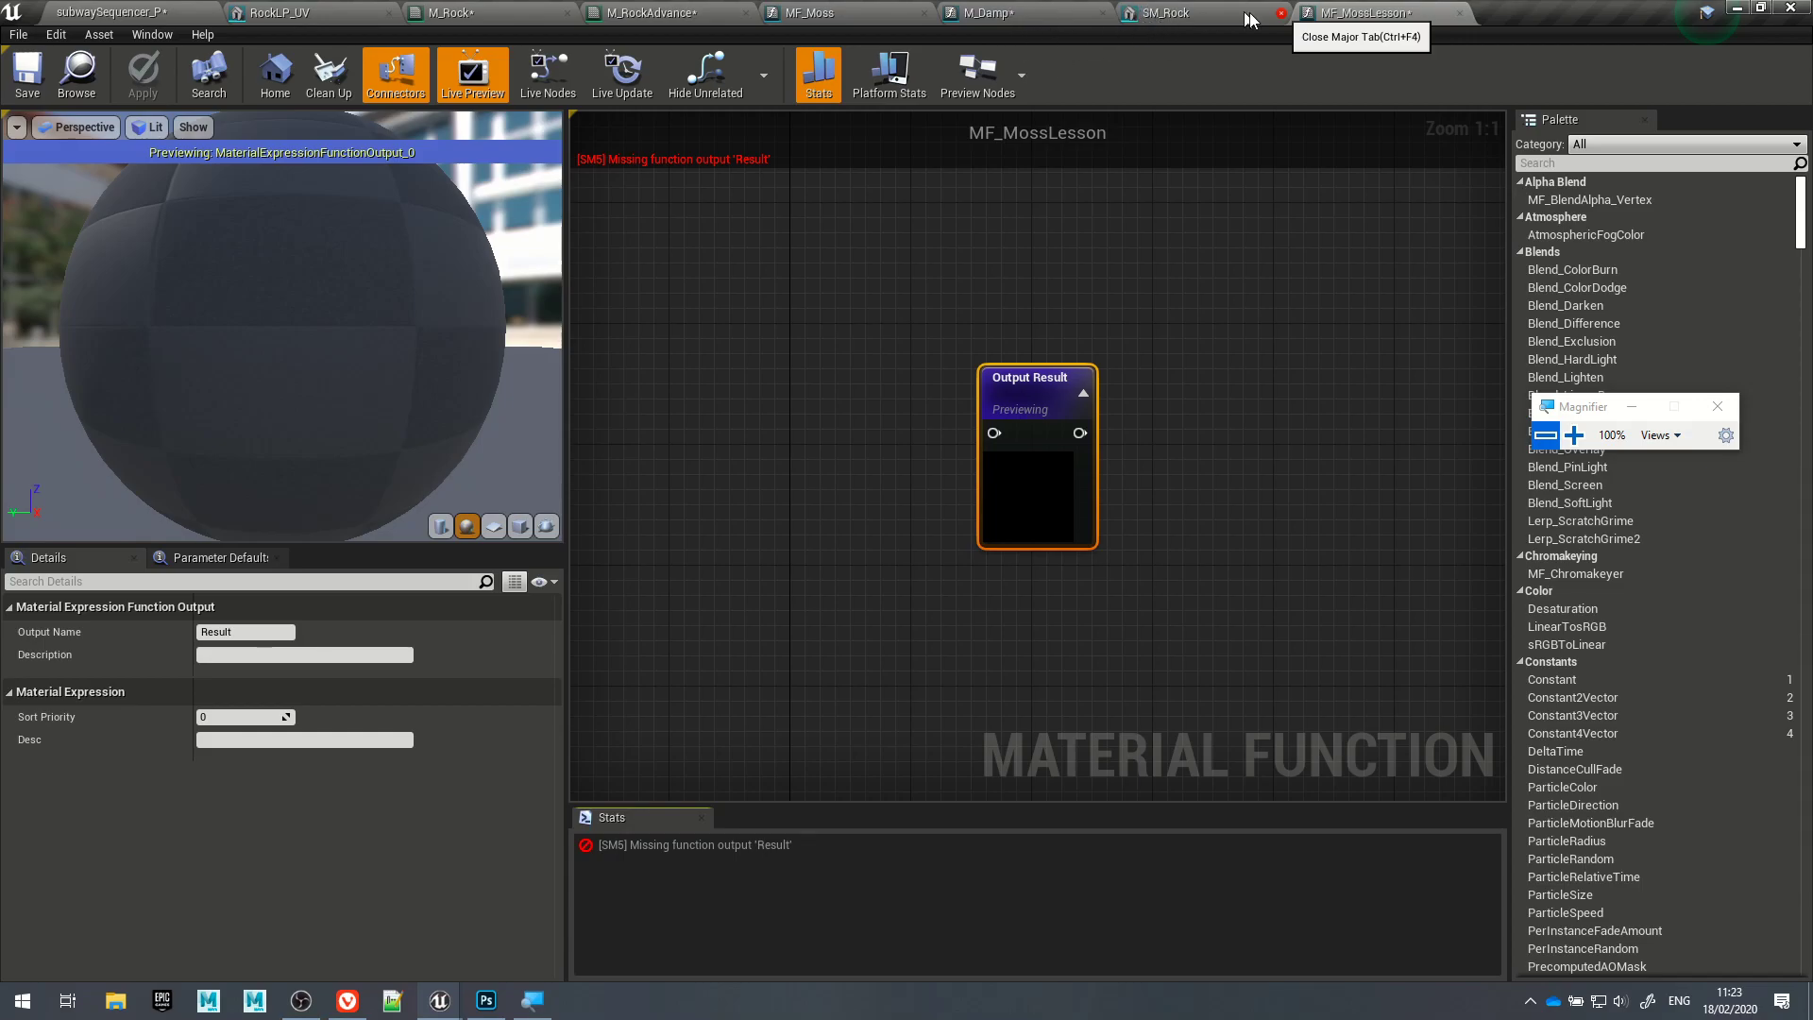
click(1281, 13)
Step: Close the M_Damp and M_Rock editors, applying the pending changes to both original materials
click(1103, 13)
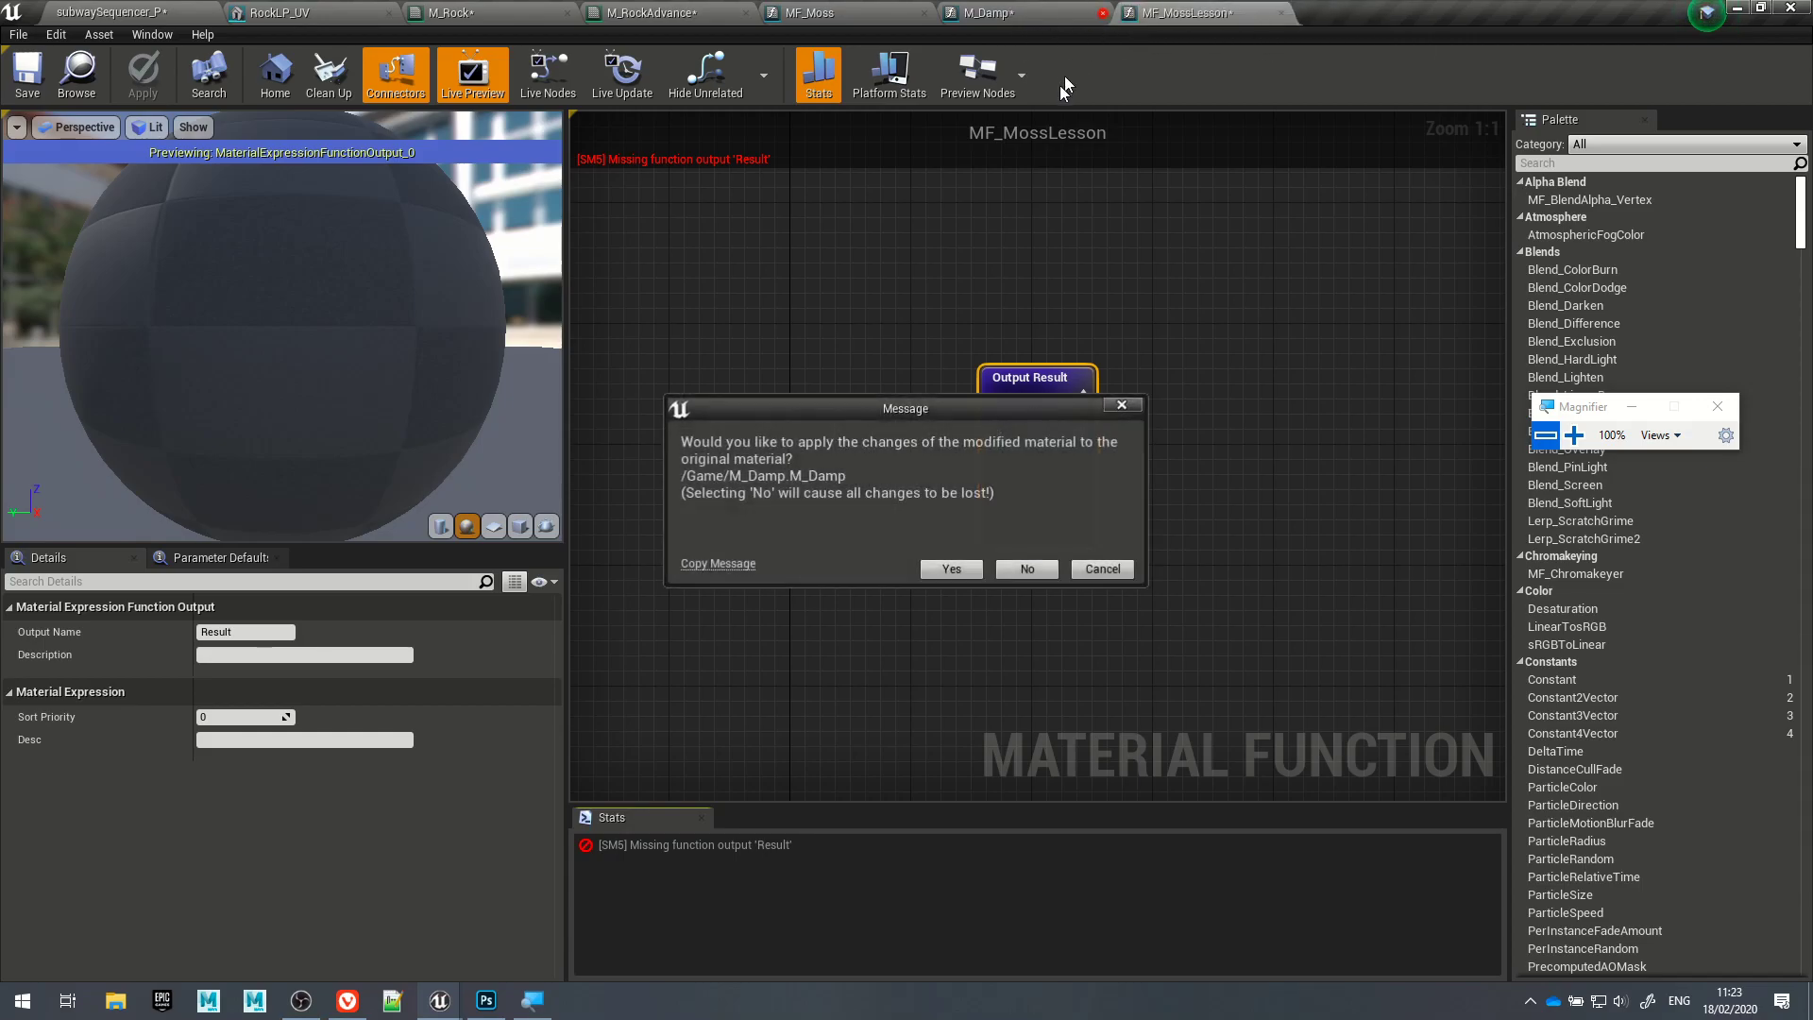
click(952, 569)
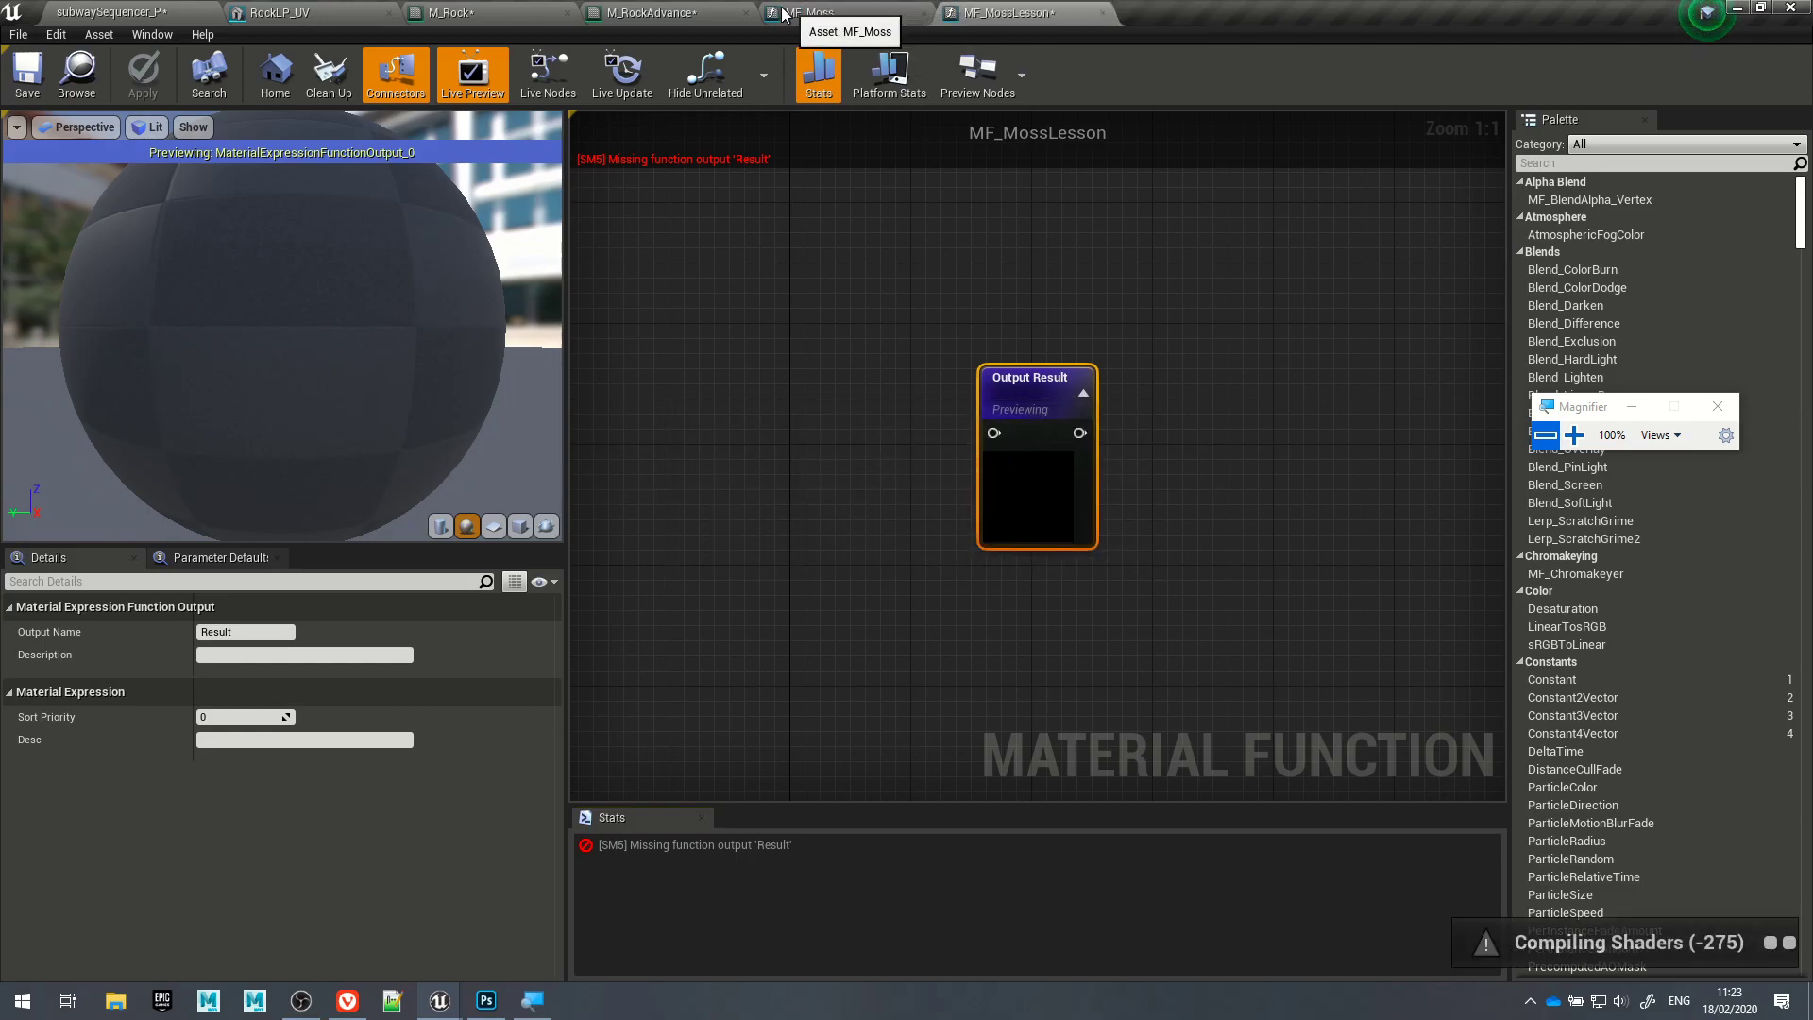
click(567, 12)
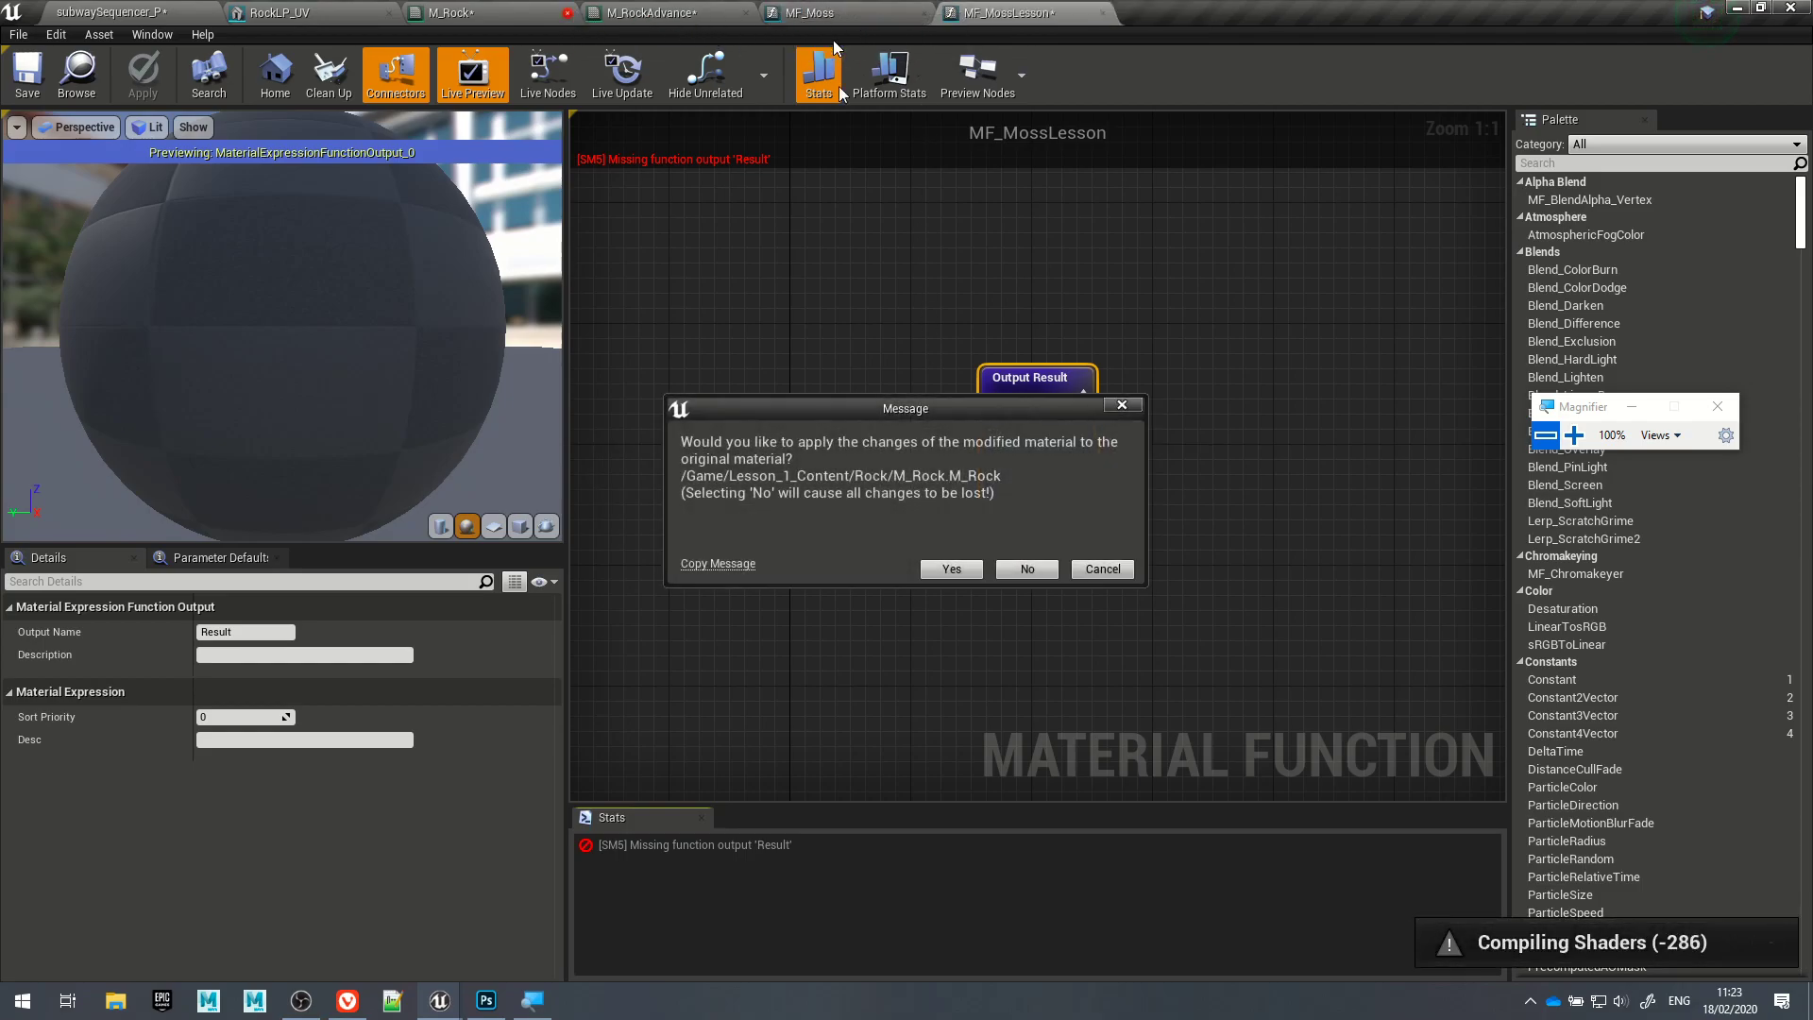
click(954, 568)
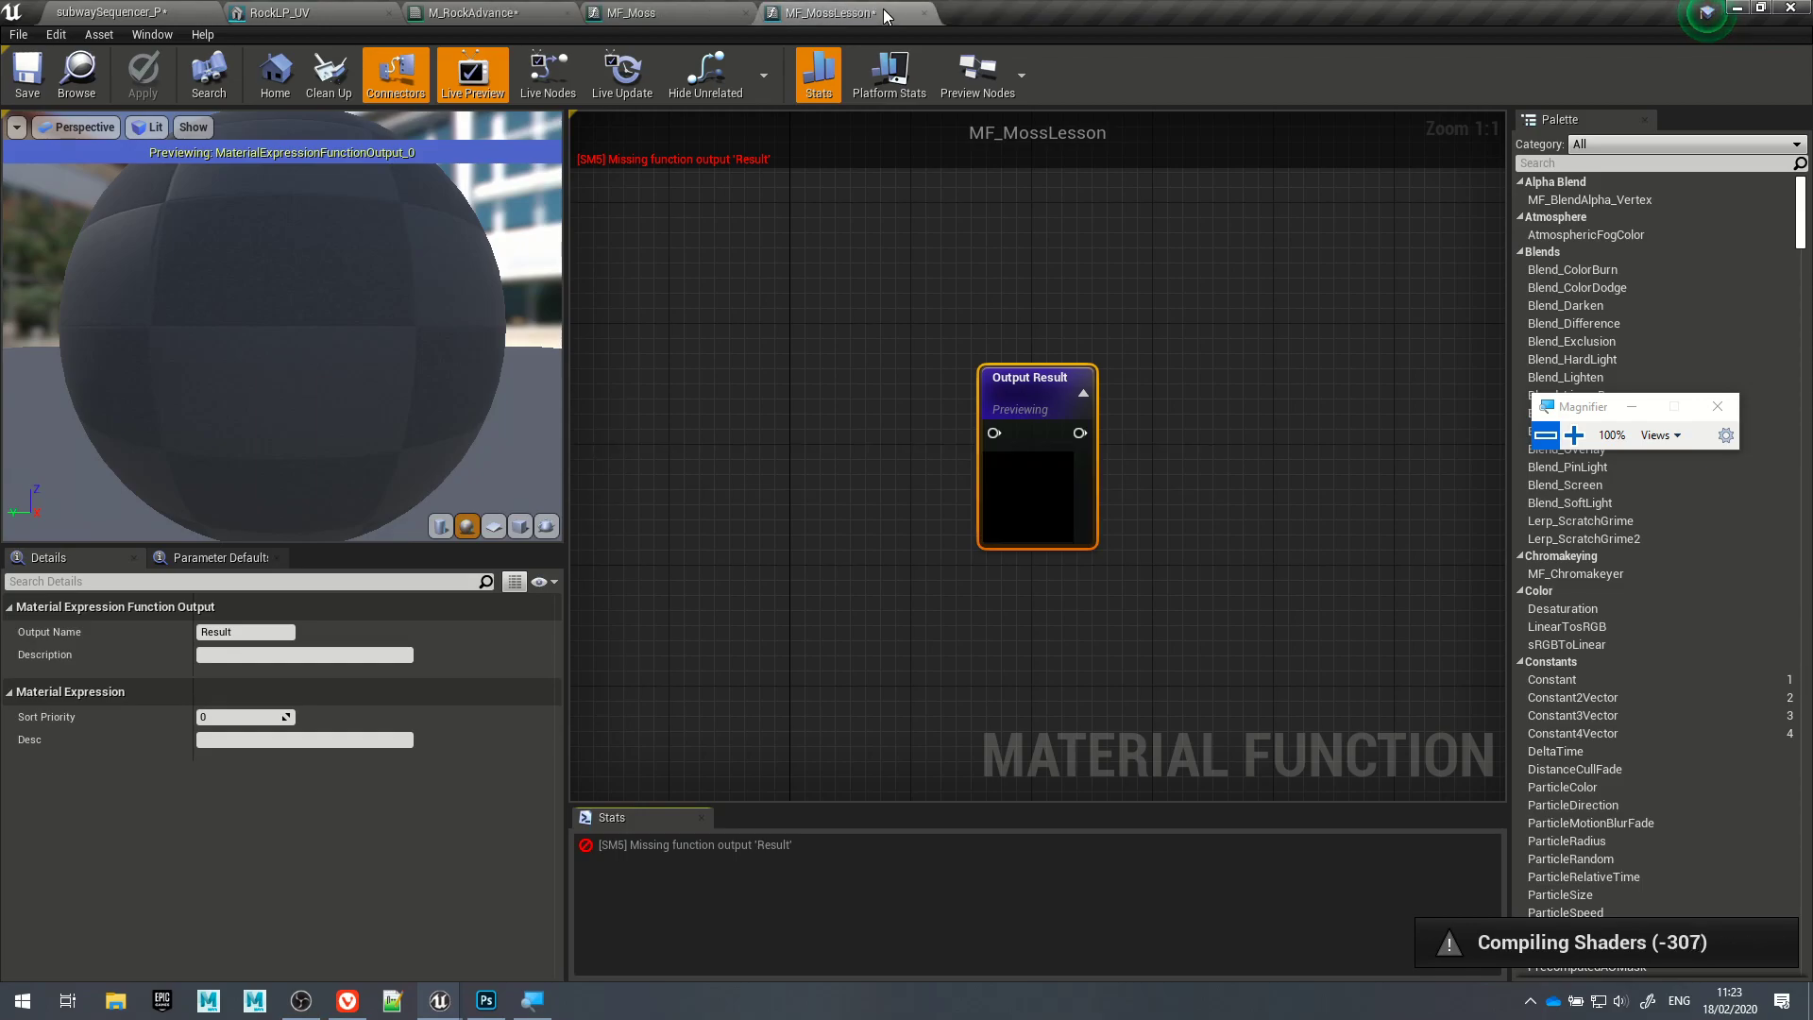
Step: Examine which textures the two Texture Object nodes in the MF_Moss graph use
click(639, 13)
right_drag(579, 243, 824, 283)
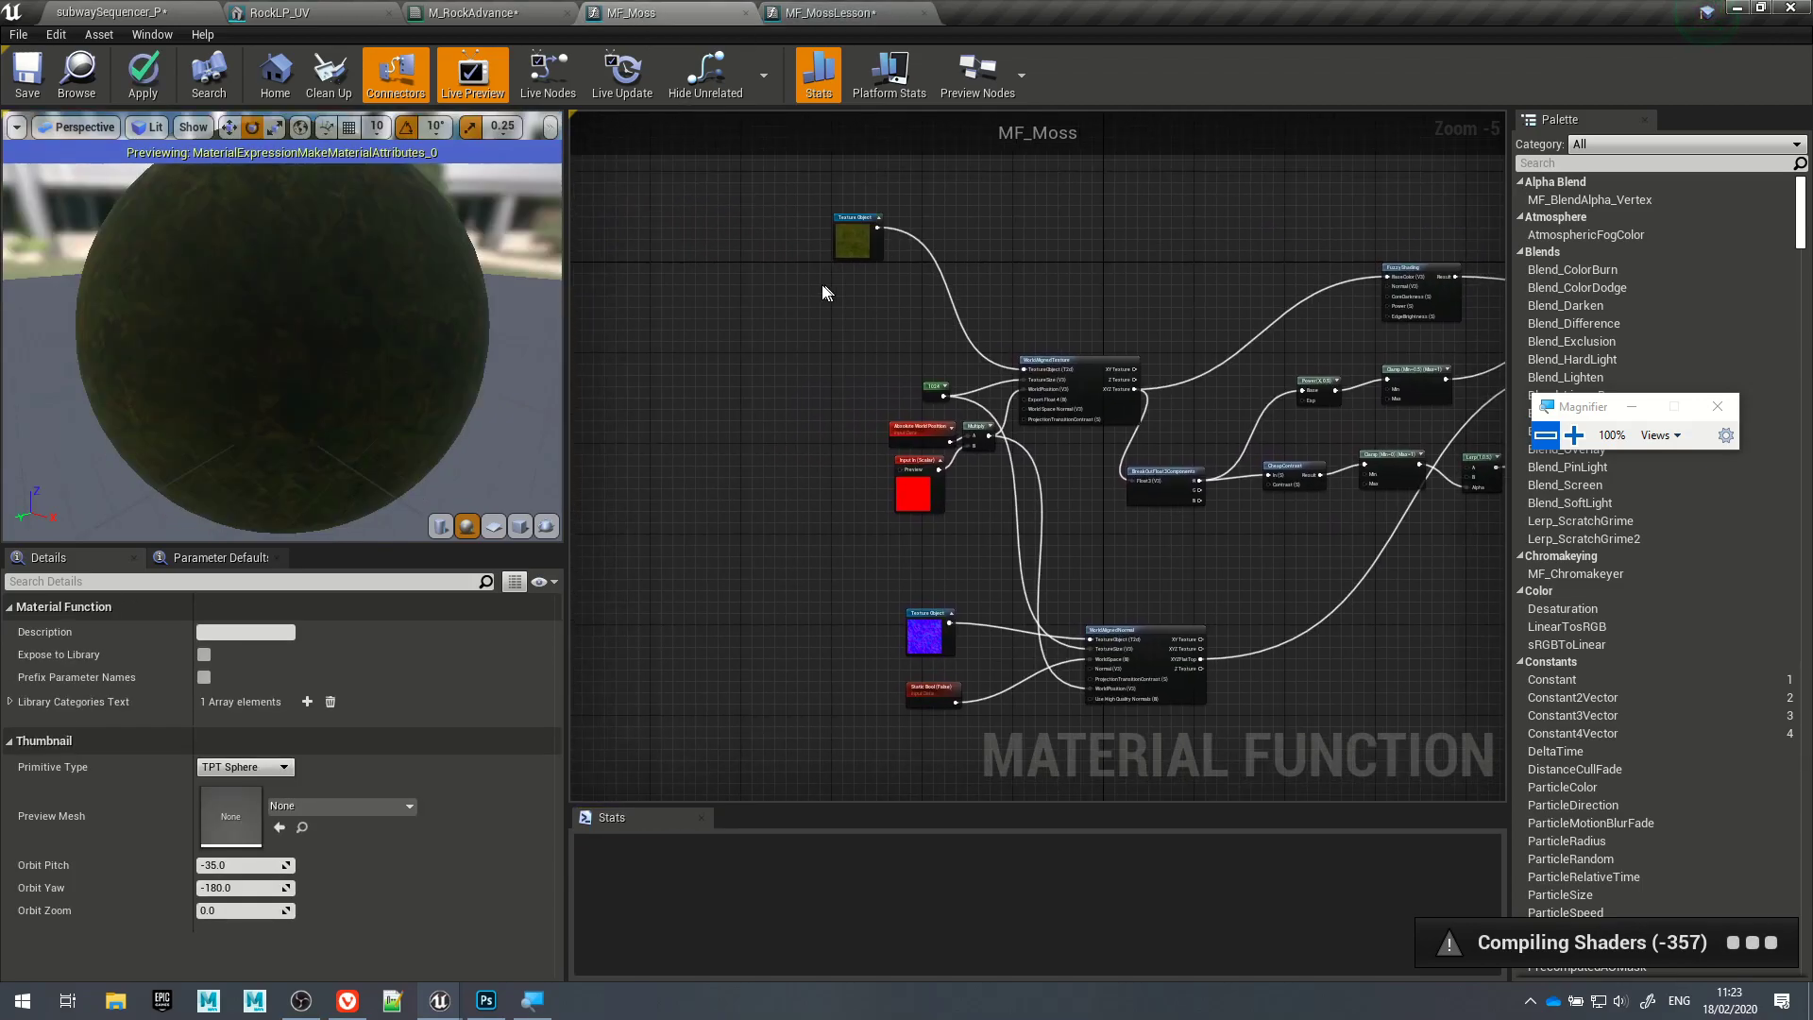
click(853, 244)
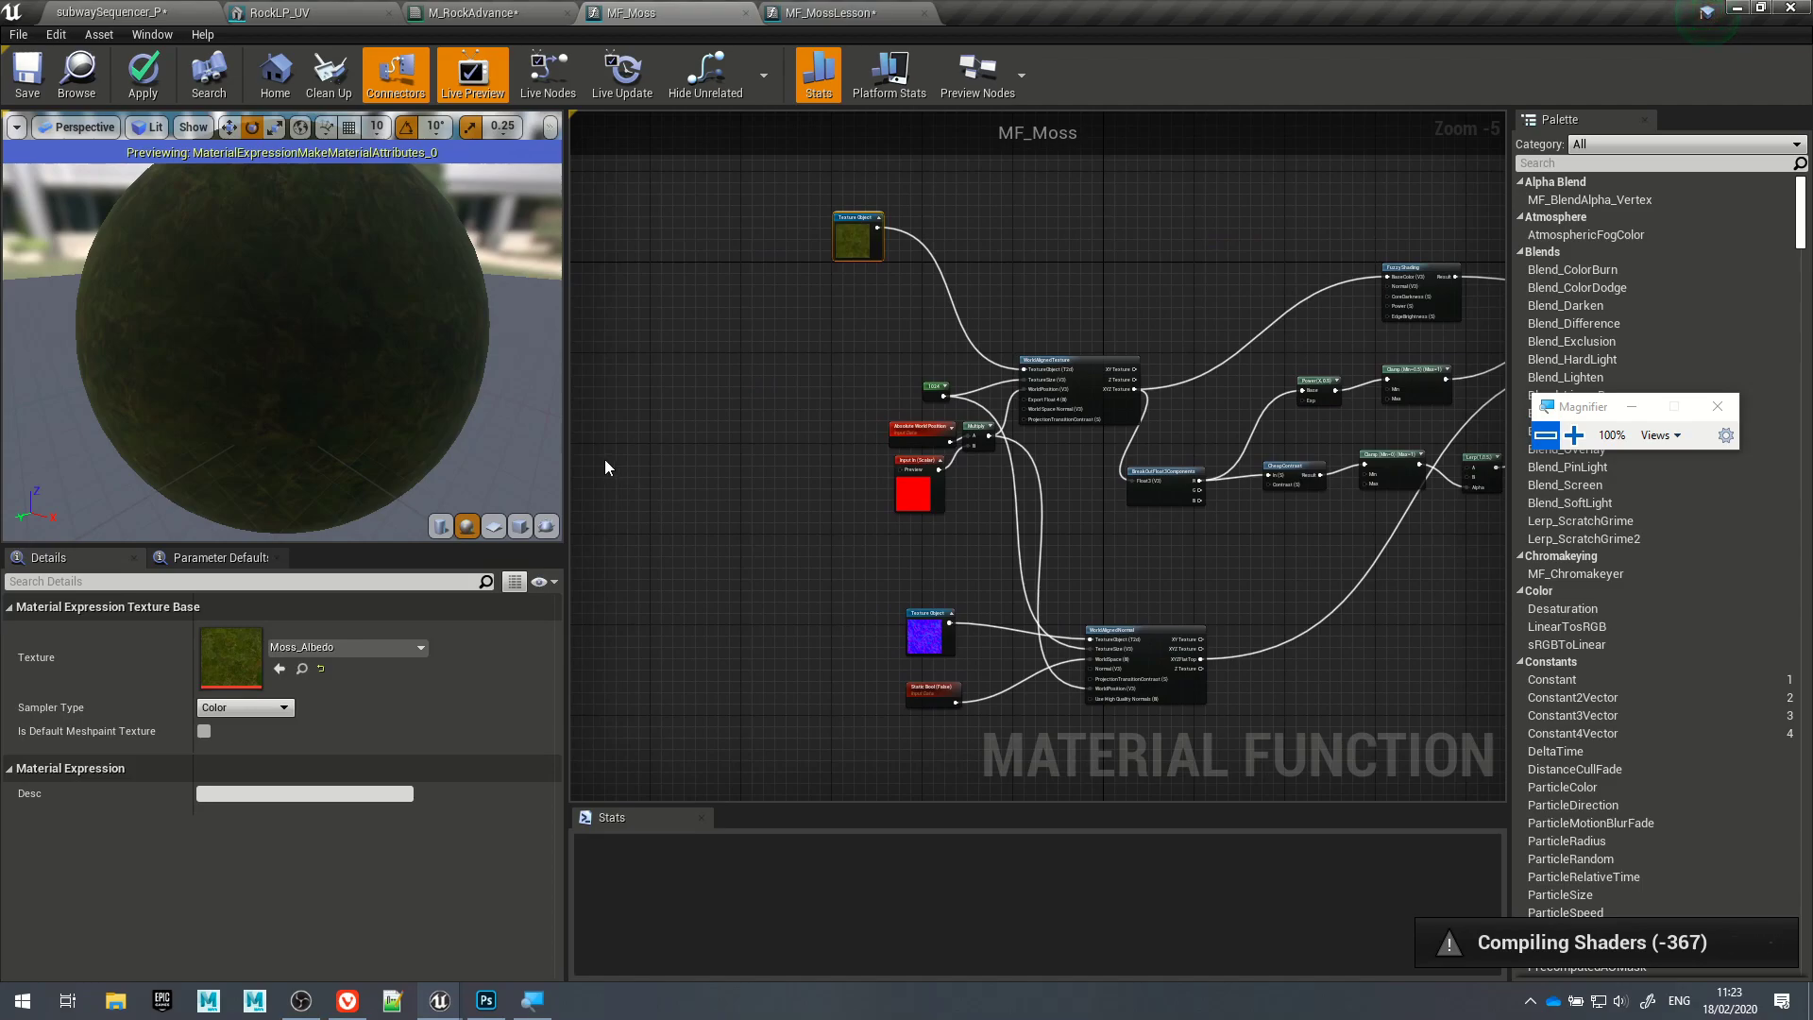
click(925, 637)
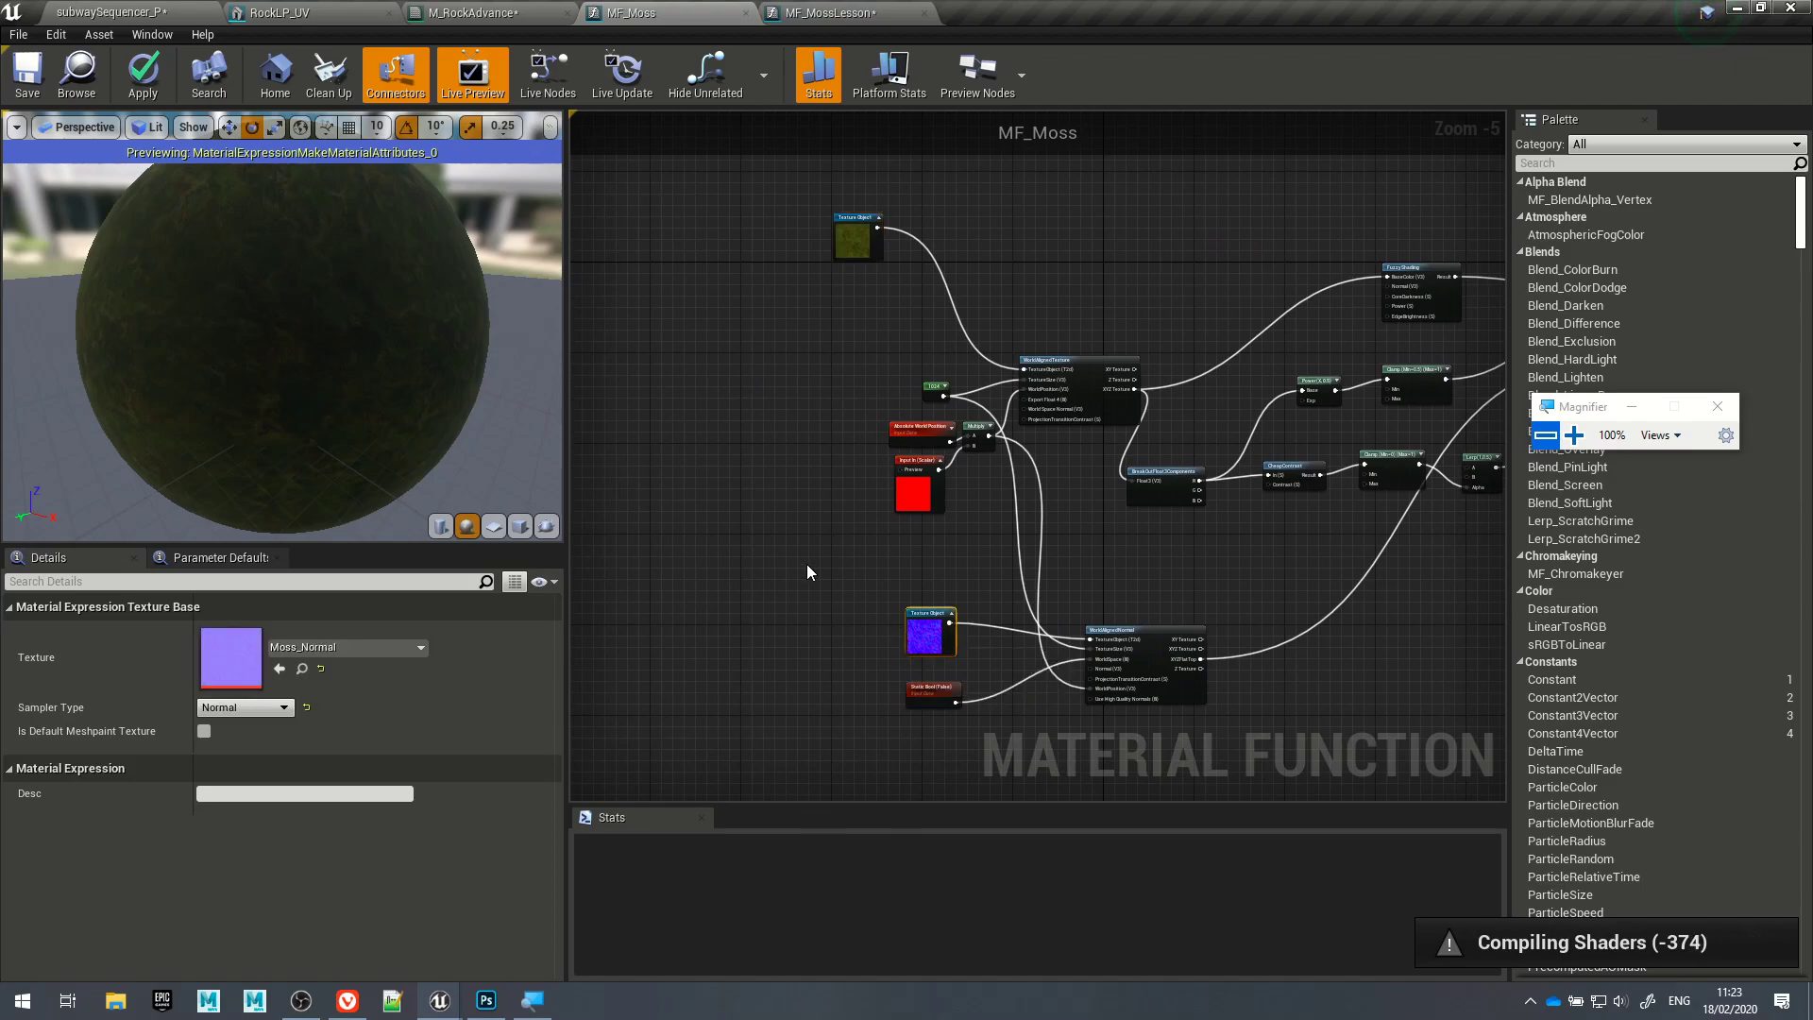
click(780, 558)
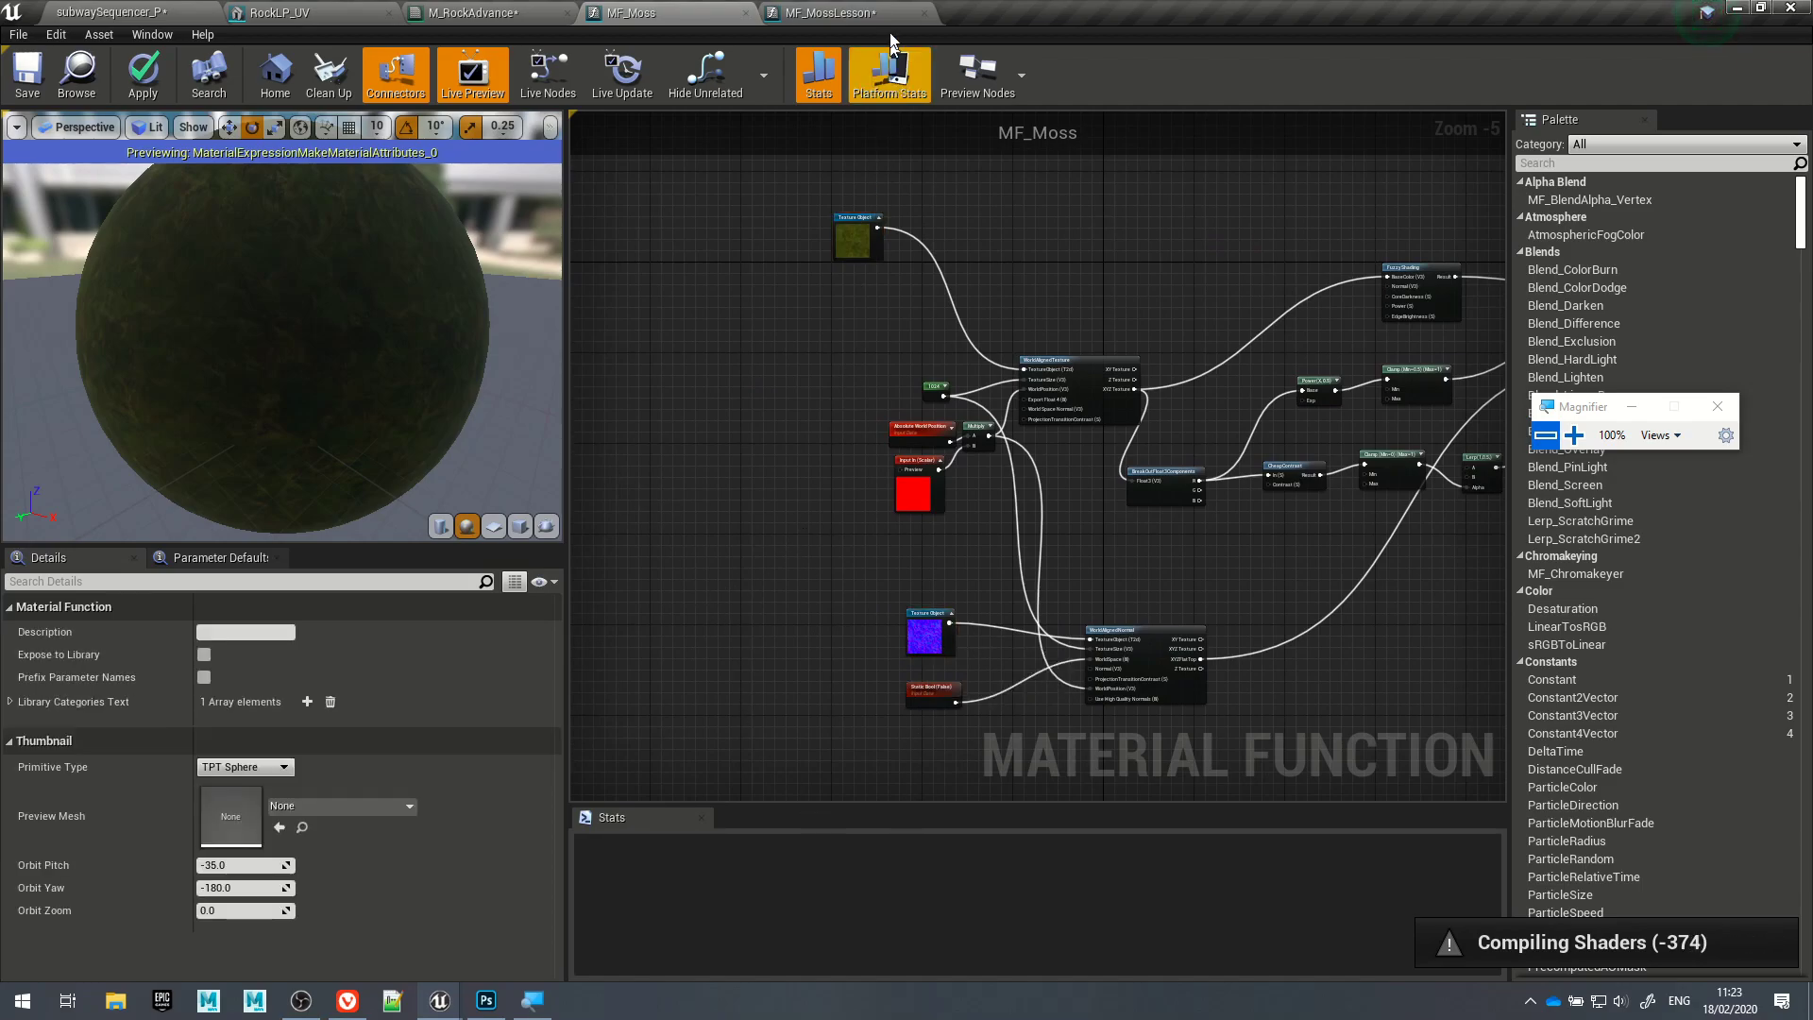
Step: Add the Moss_Albedo and Moss_Normal textures from the Moss content folder to the MF_MossLesson graph as texture samples
click(831, 12)
click(809, 510)
right_drag(809, 501, 982, 453)
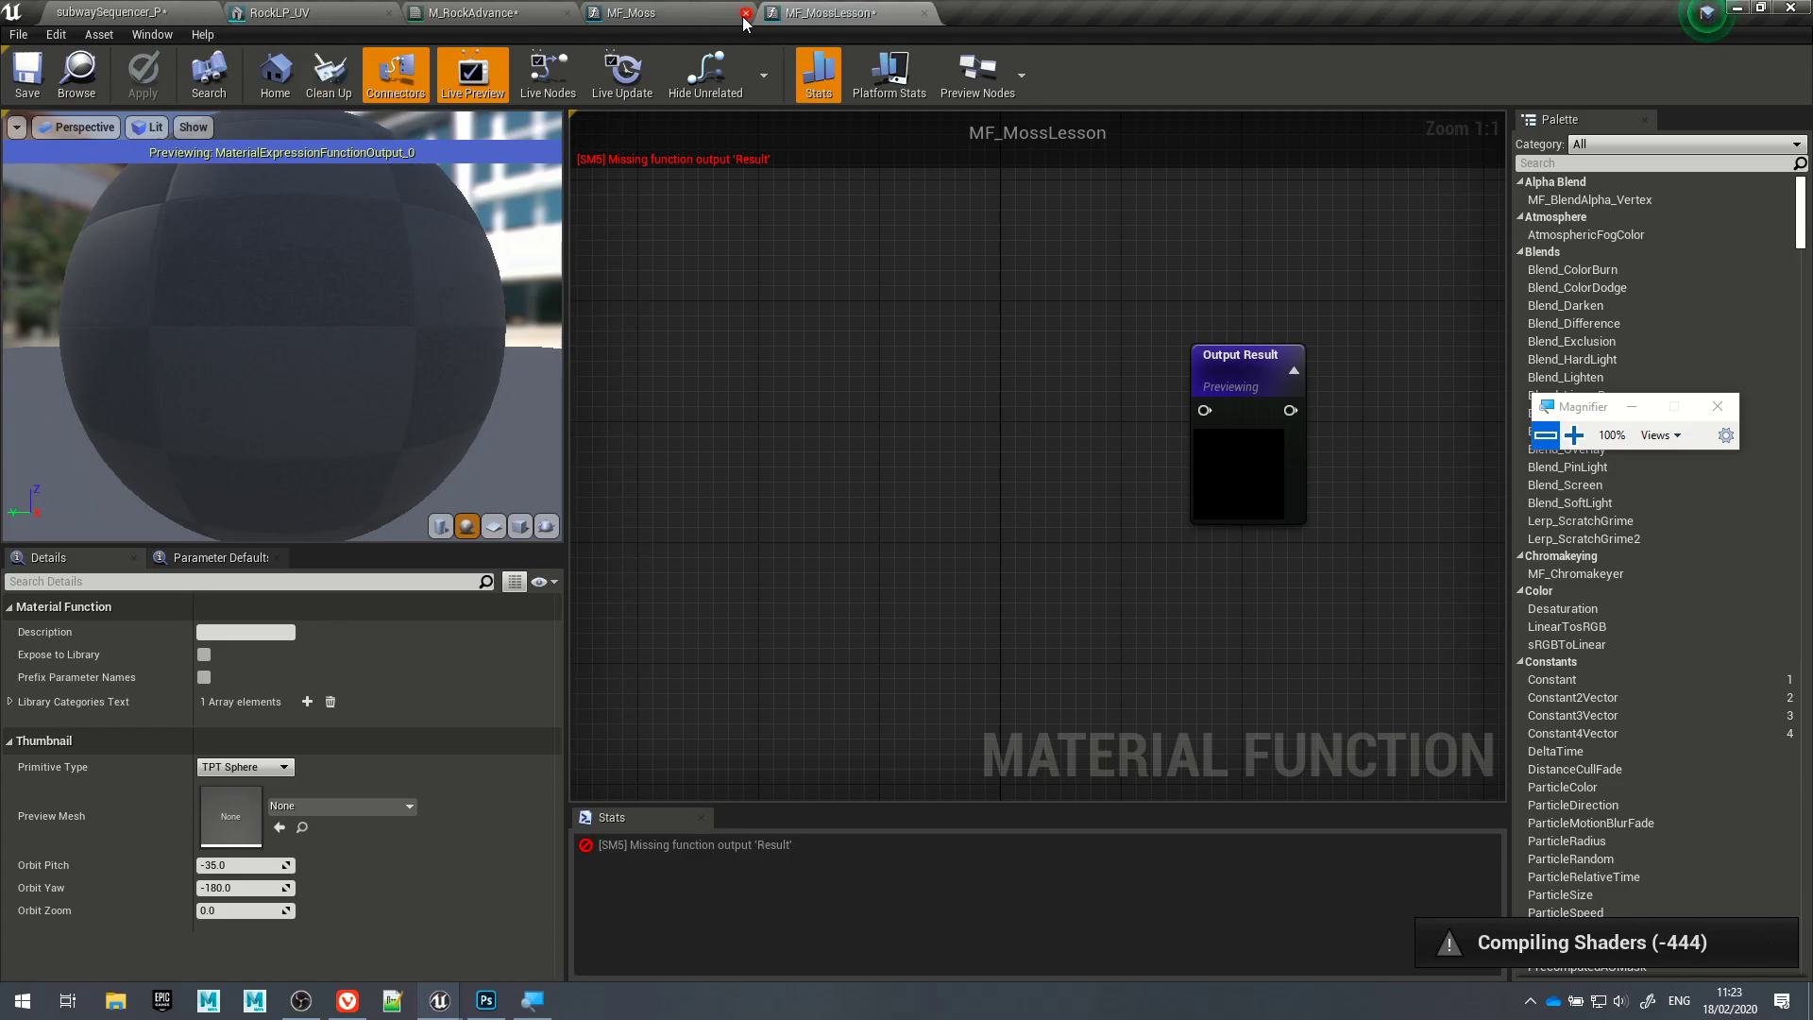
click(142, 11)
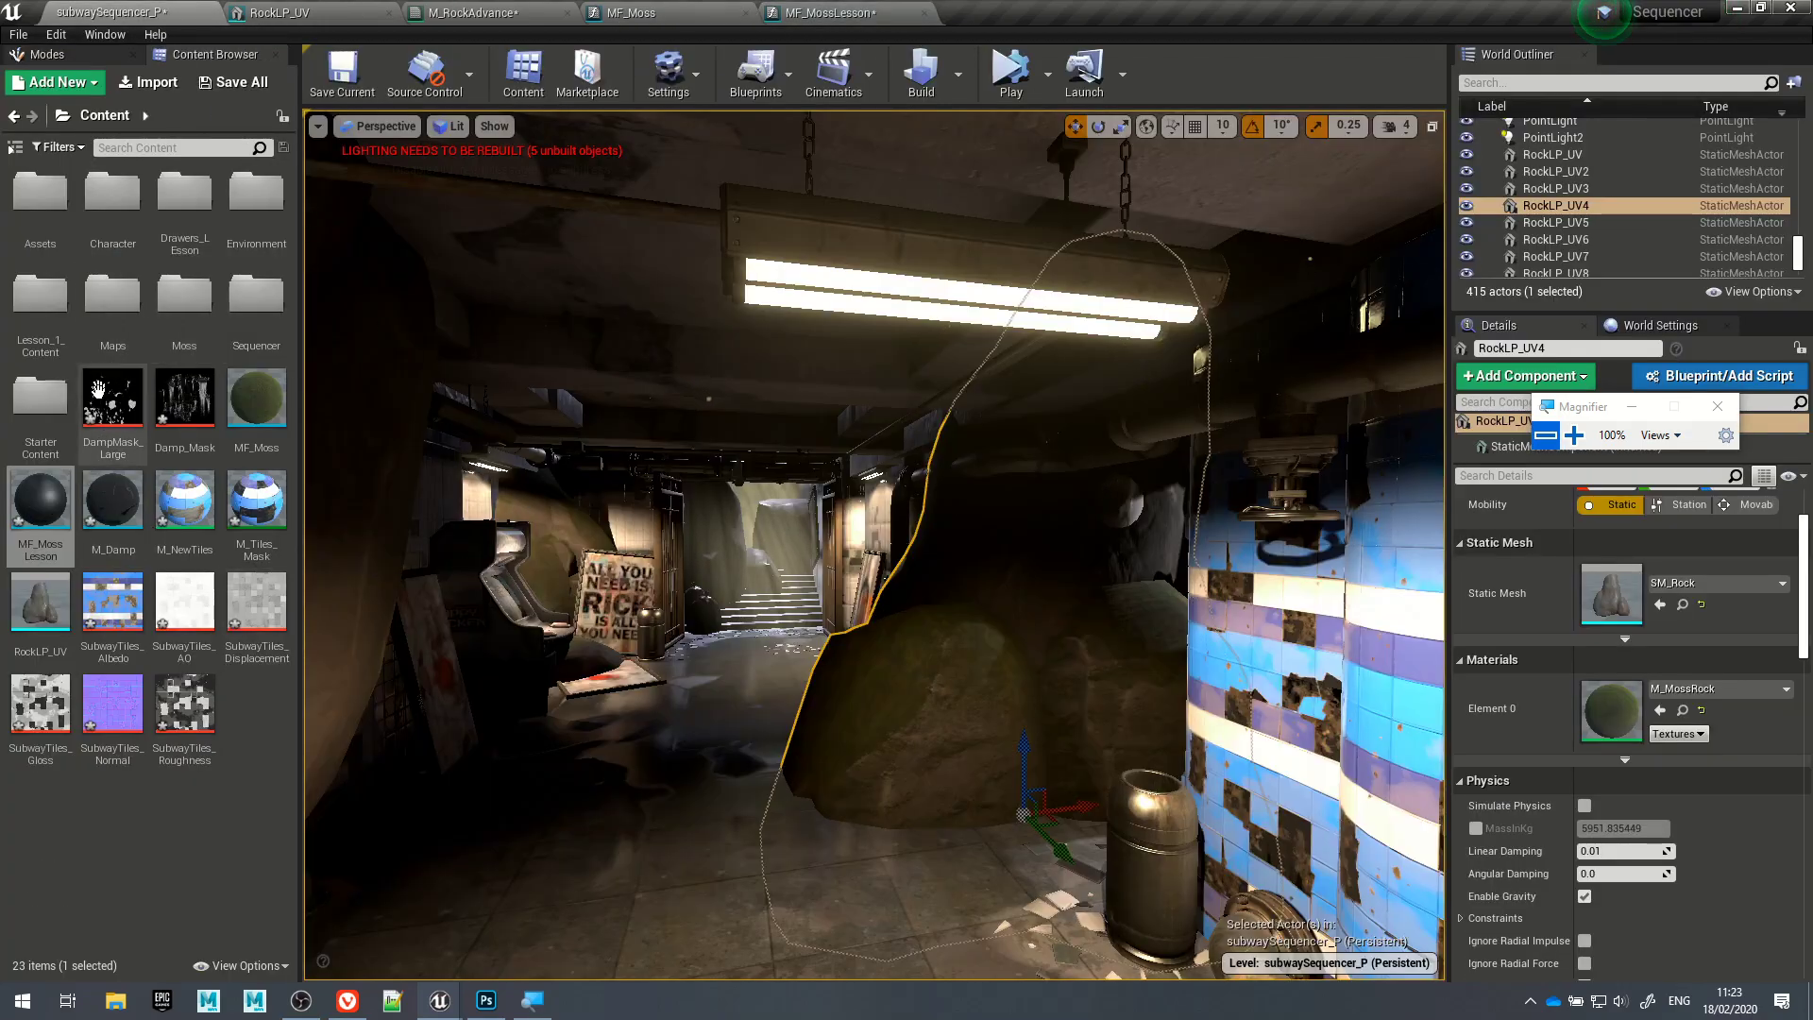
double_click(184, 295)
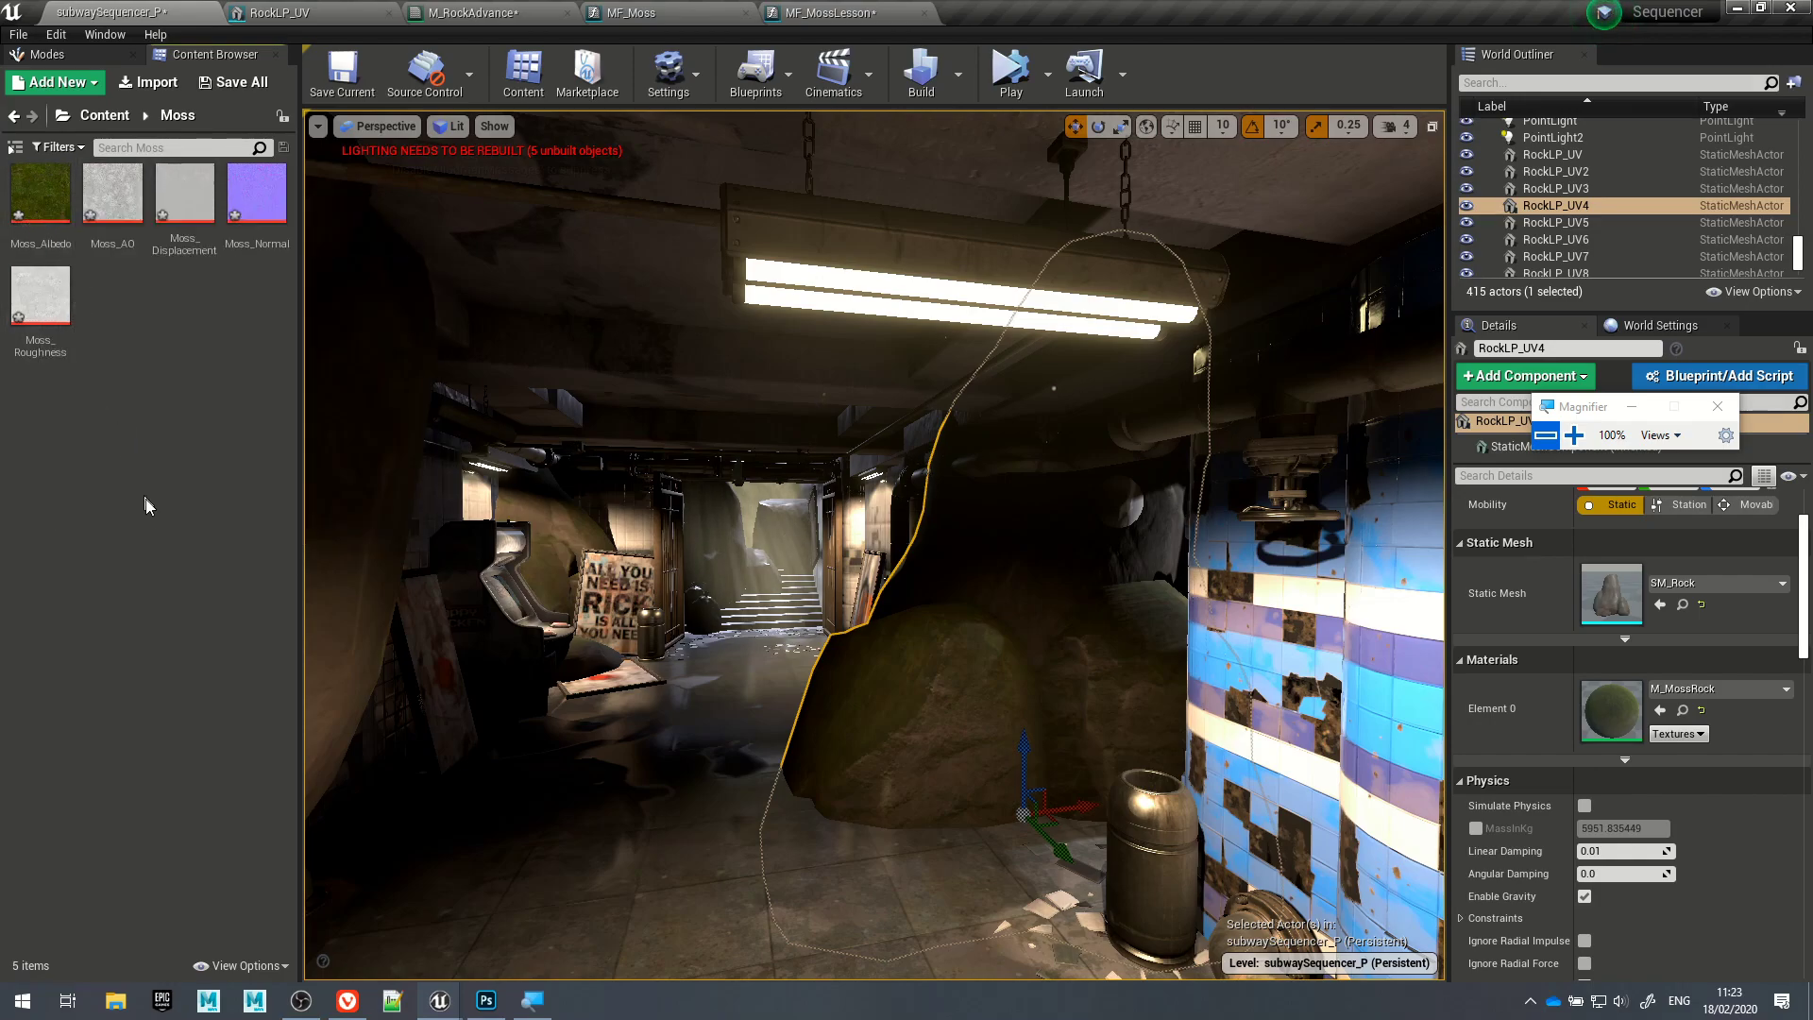
click(36, 198)
ctrl+click(257, 193)
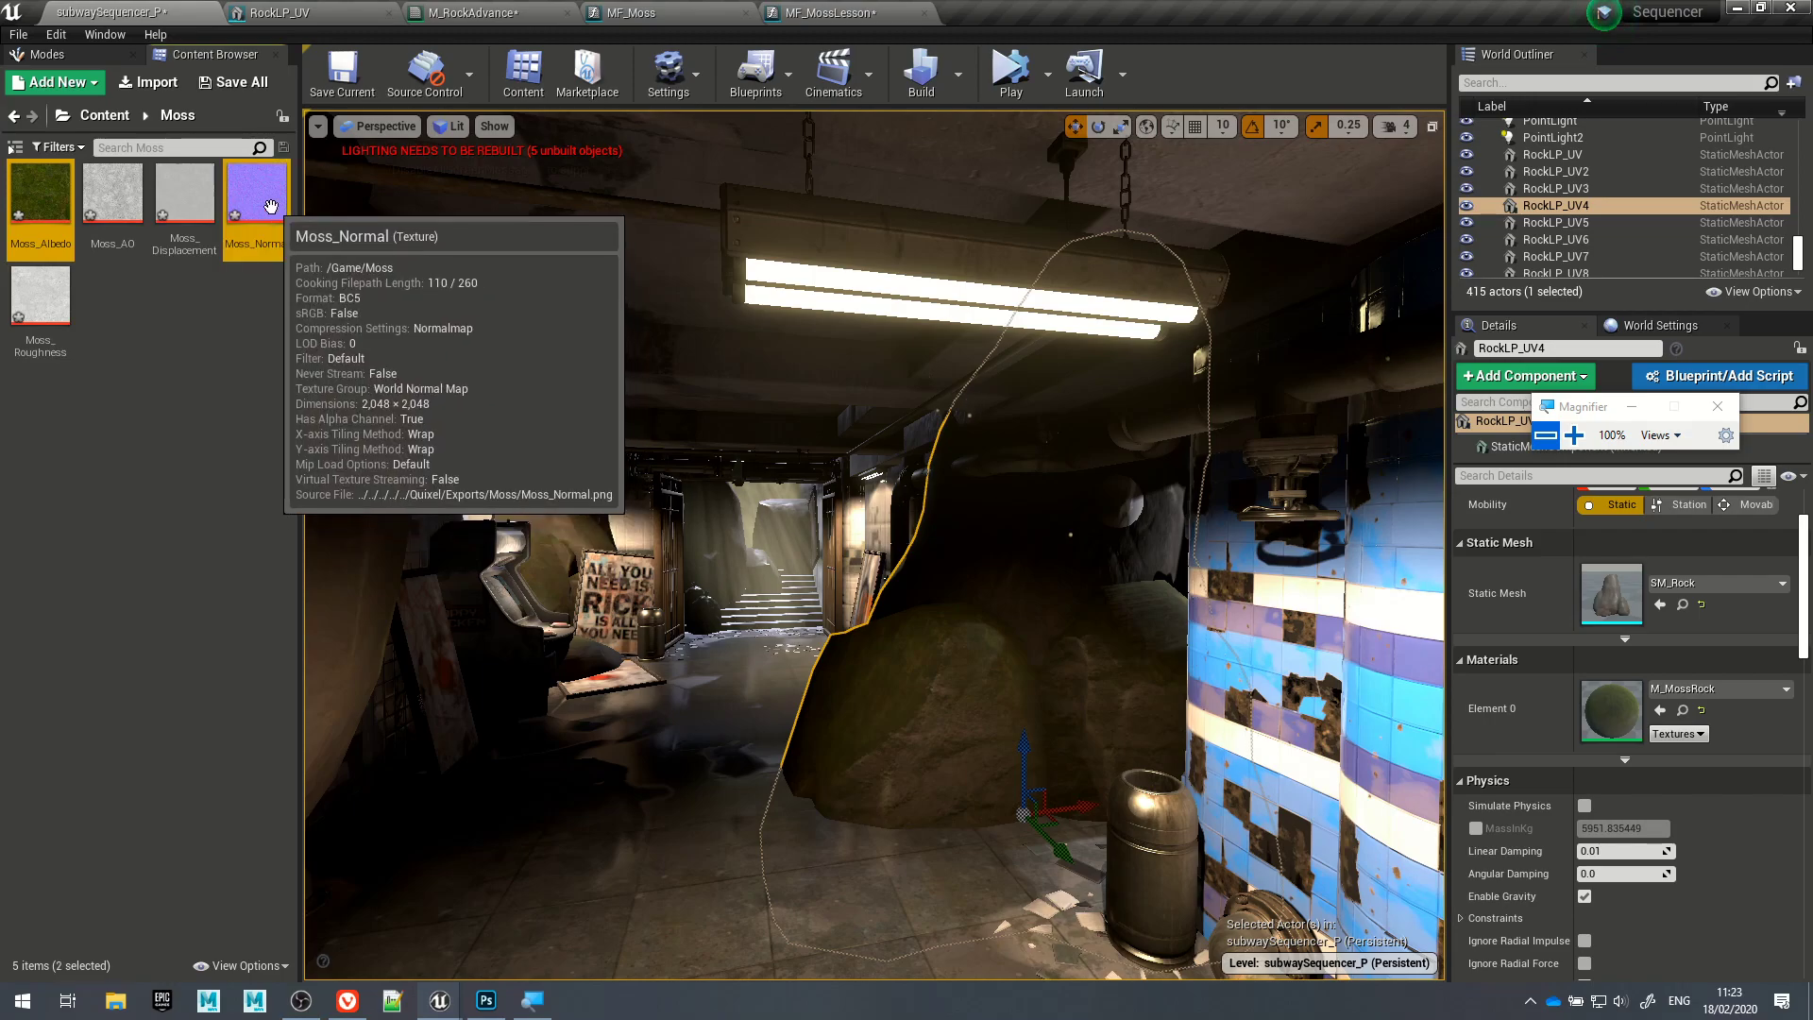
drag(257, 198, 699, 335)
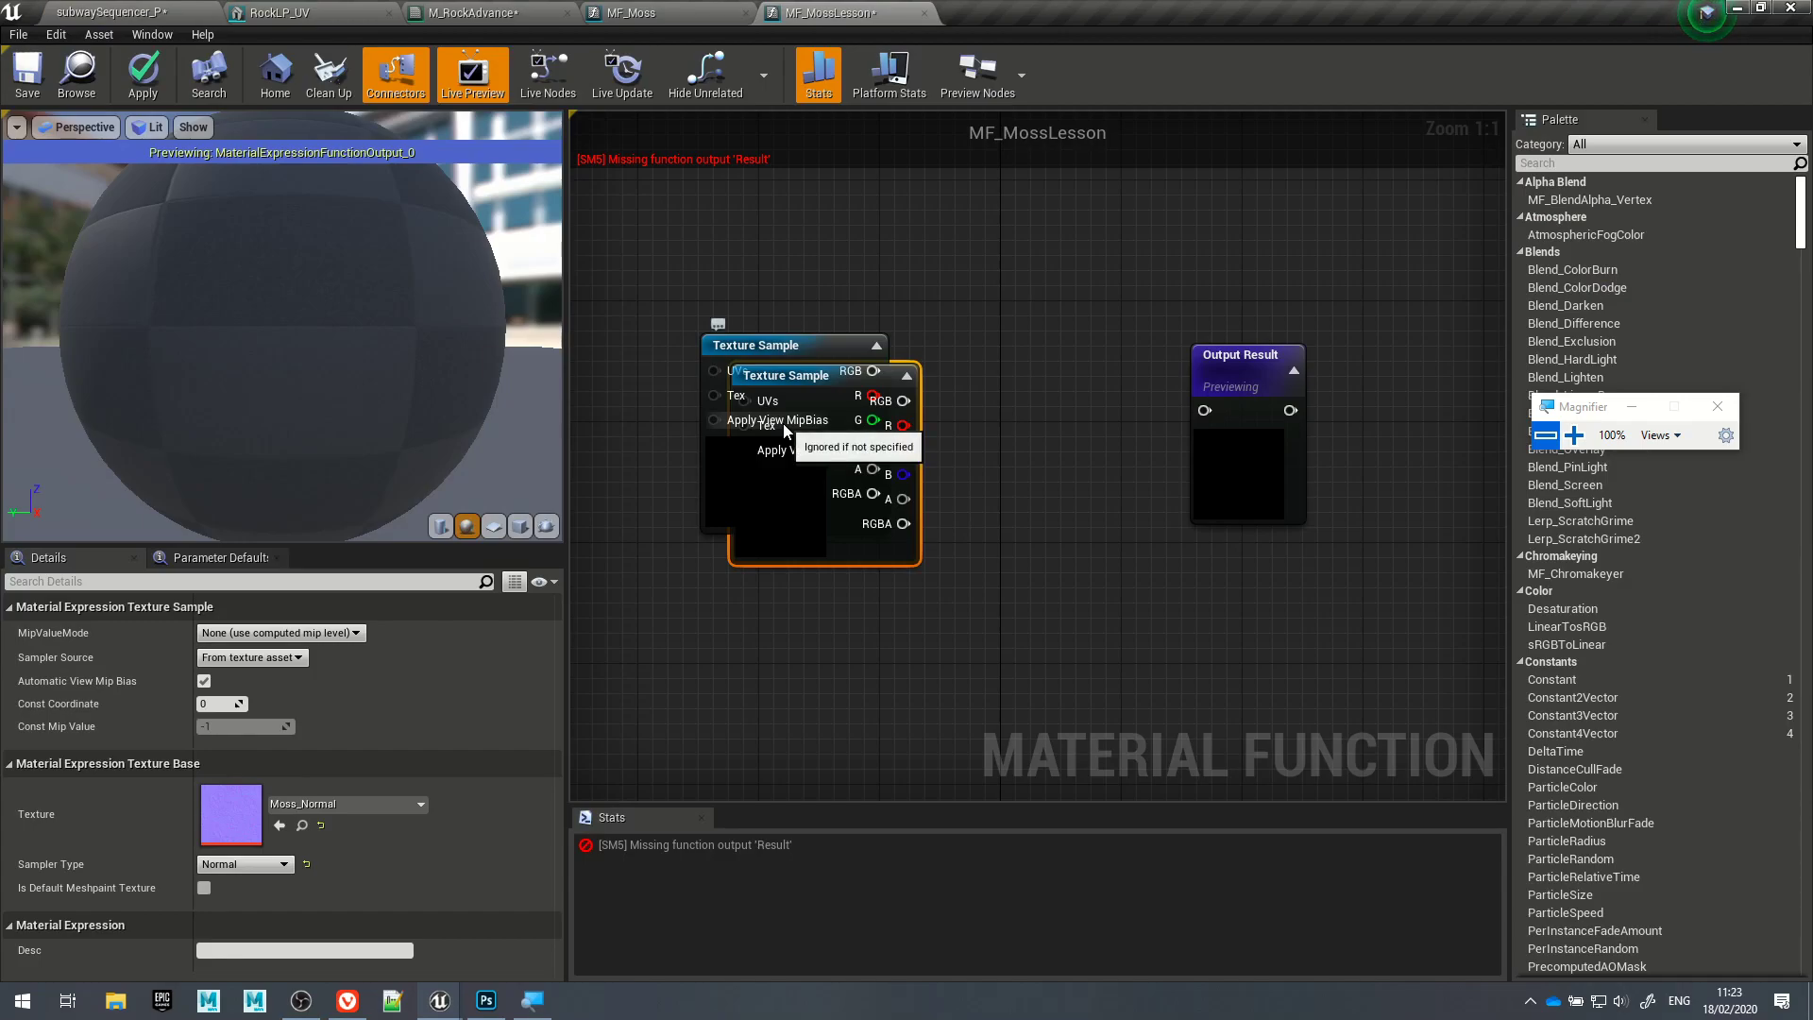
Step: Separate the overlapping texture samples, placing the albedo above the normal map, and widen the graph area
drag(795, 505, 765, 658)
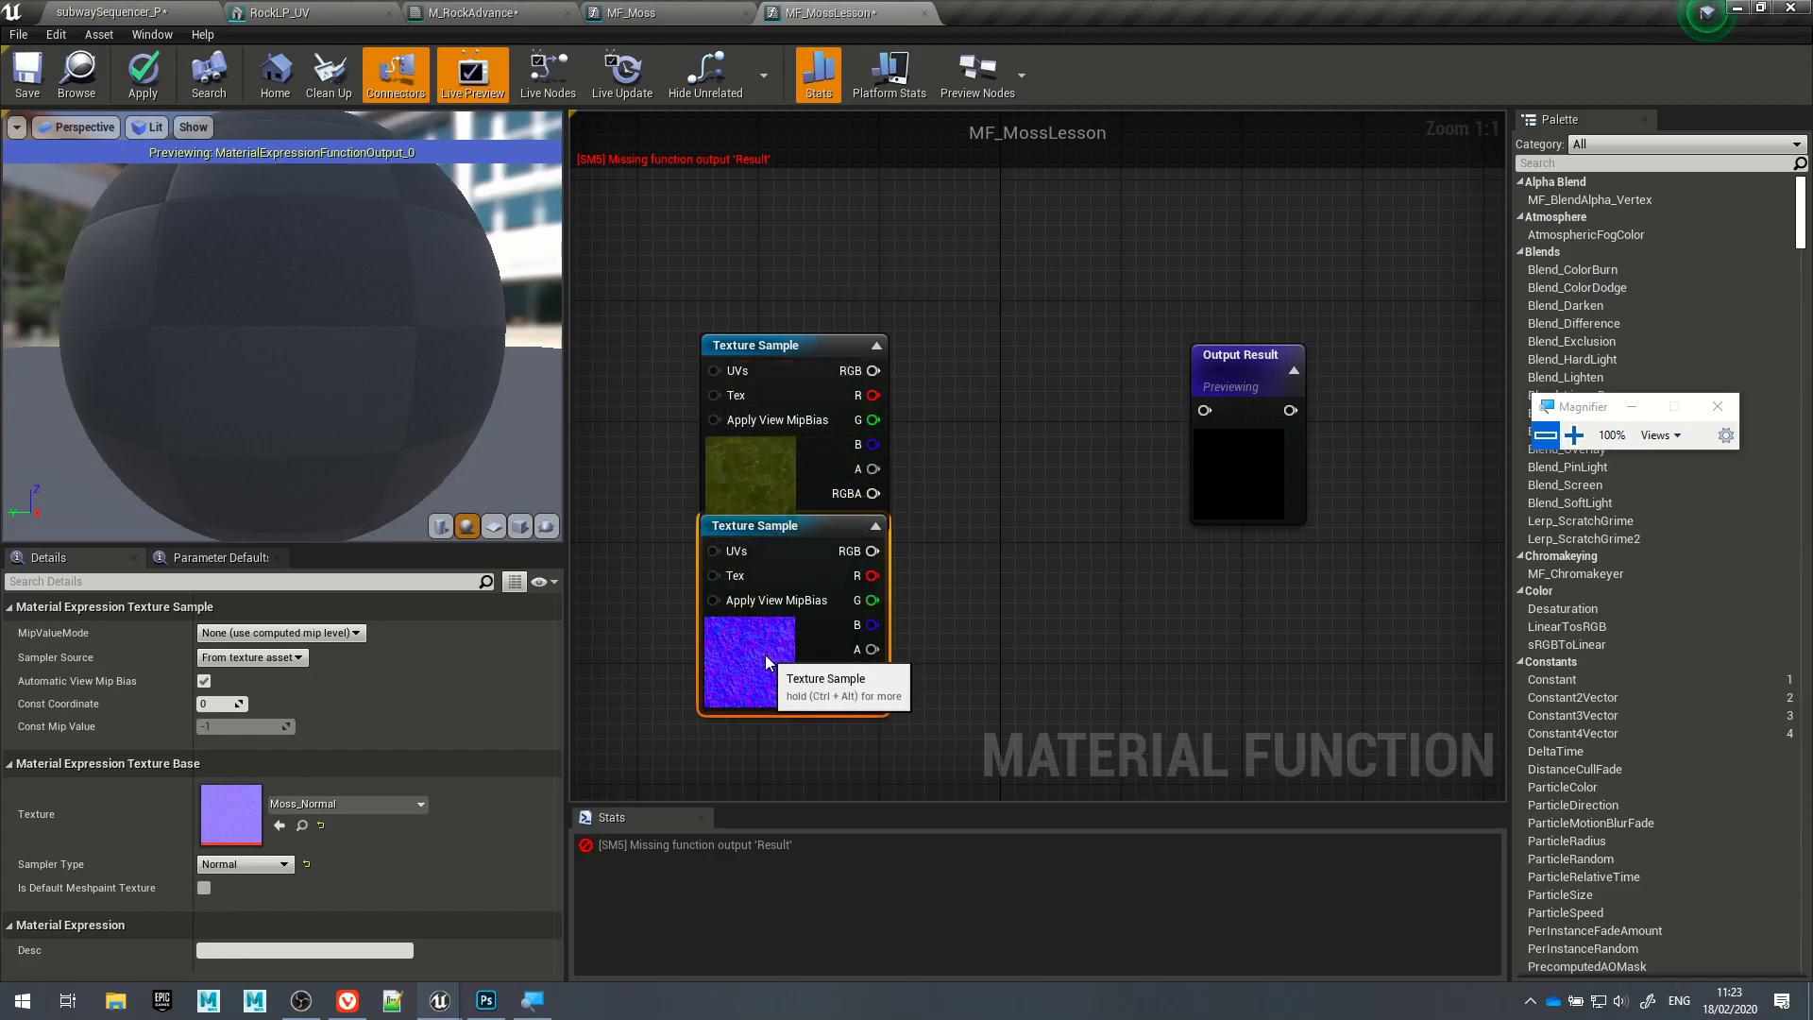
drag(782, 438, 751, 286)
click(760, 413)
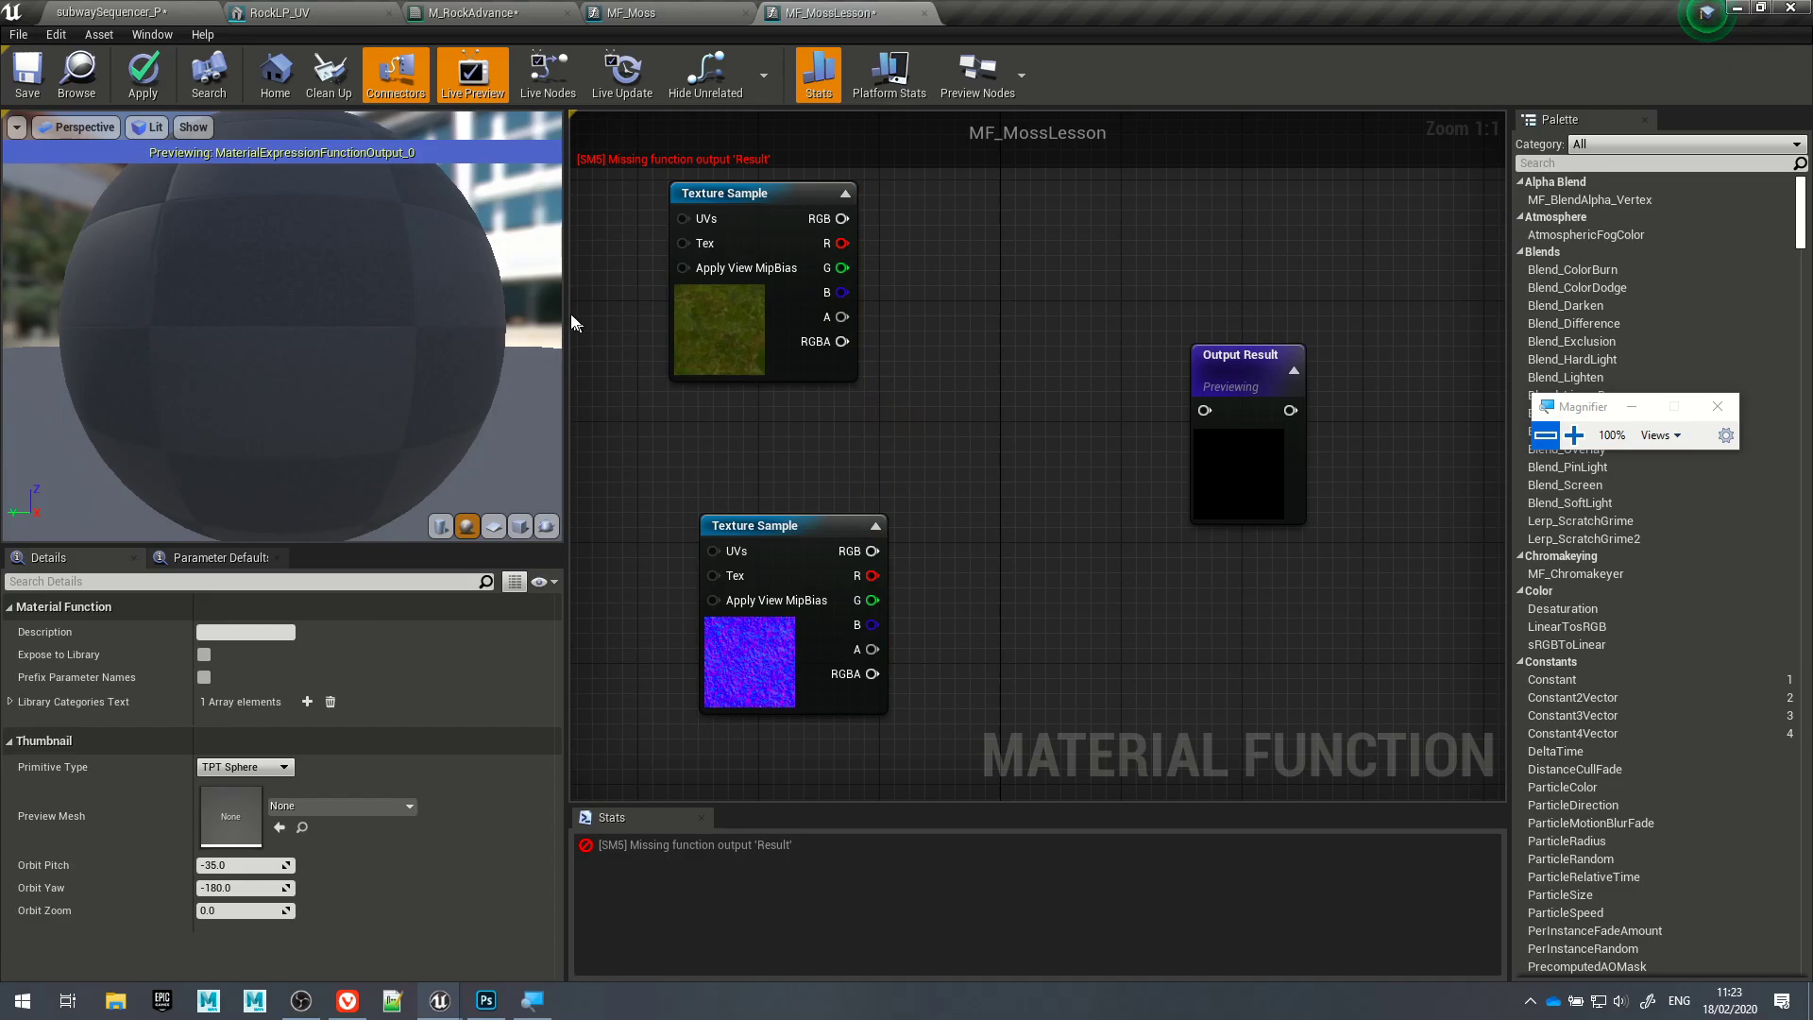
drag(570, 310, 289, 368)
right_drag(483, 455, 711, 517)
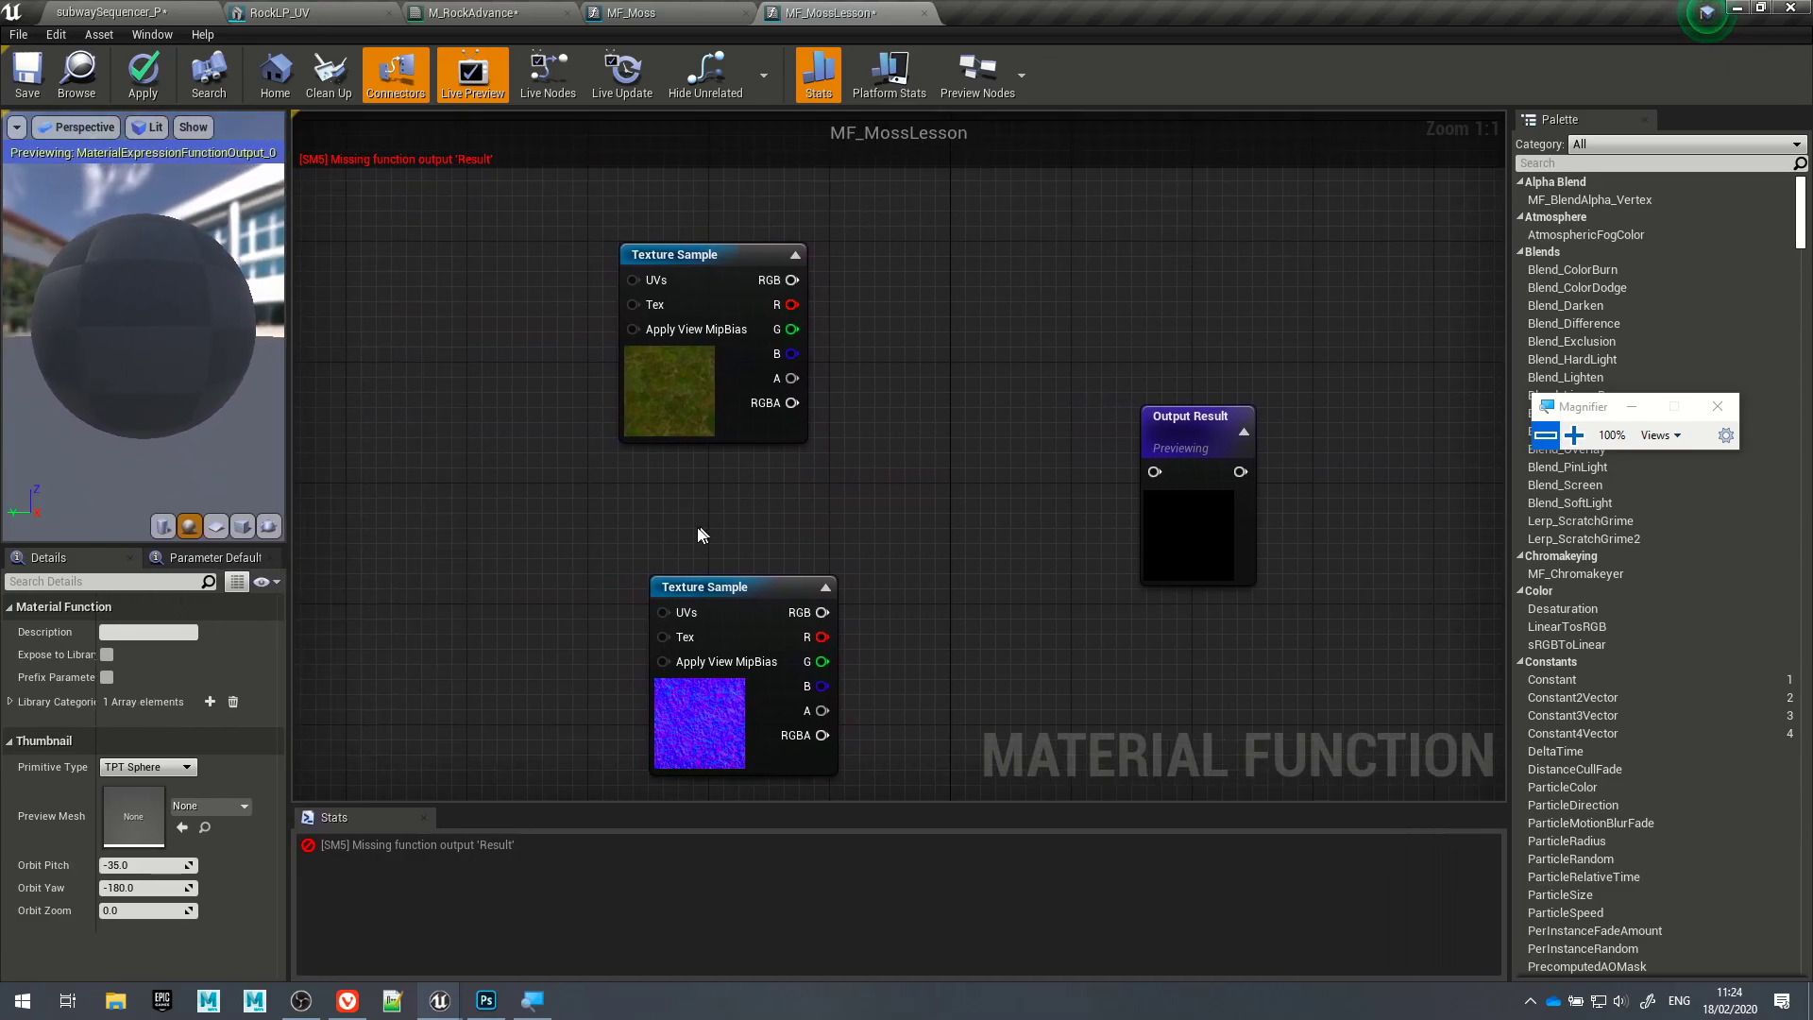
Step: Move the Moss_Albedo and Moss_Normal samples farther from the Output Result node, keeping a wide vertical gap between them
drag(736, 624, 615, 729)
click(708, 526)
click(672, 351)
click(622, 512)
scroll(685, 470, down, 4)
scroll(688, 477, up, 2)
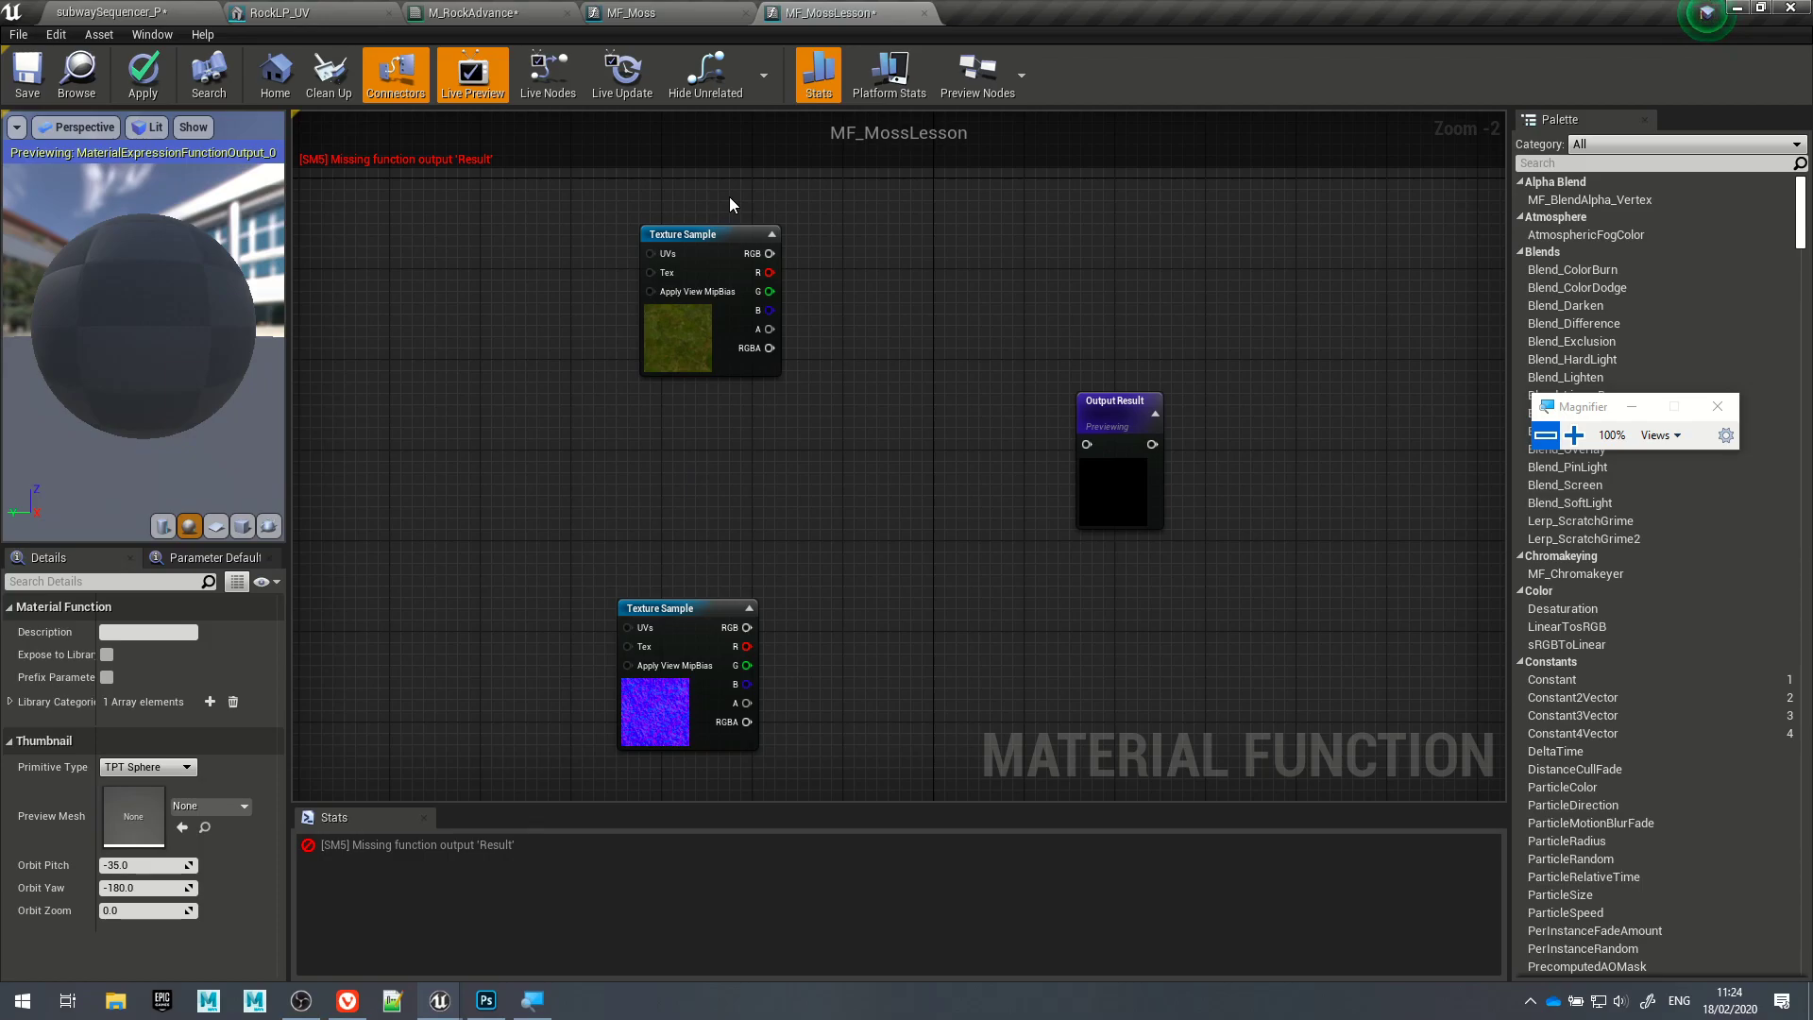
click(715, 341)
drag(716, 342, 617, 311)
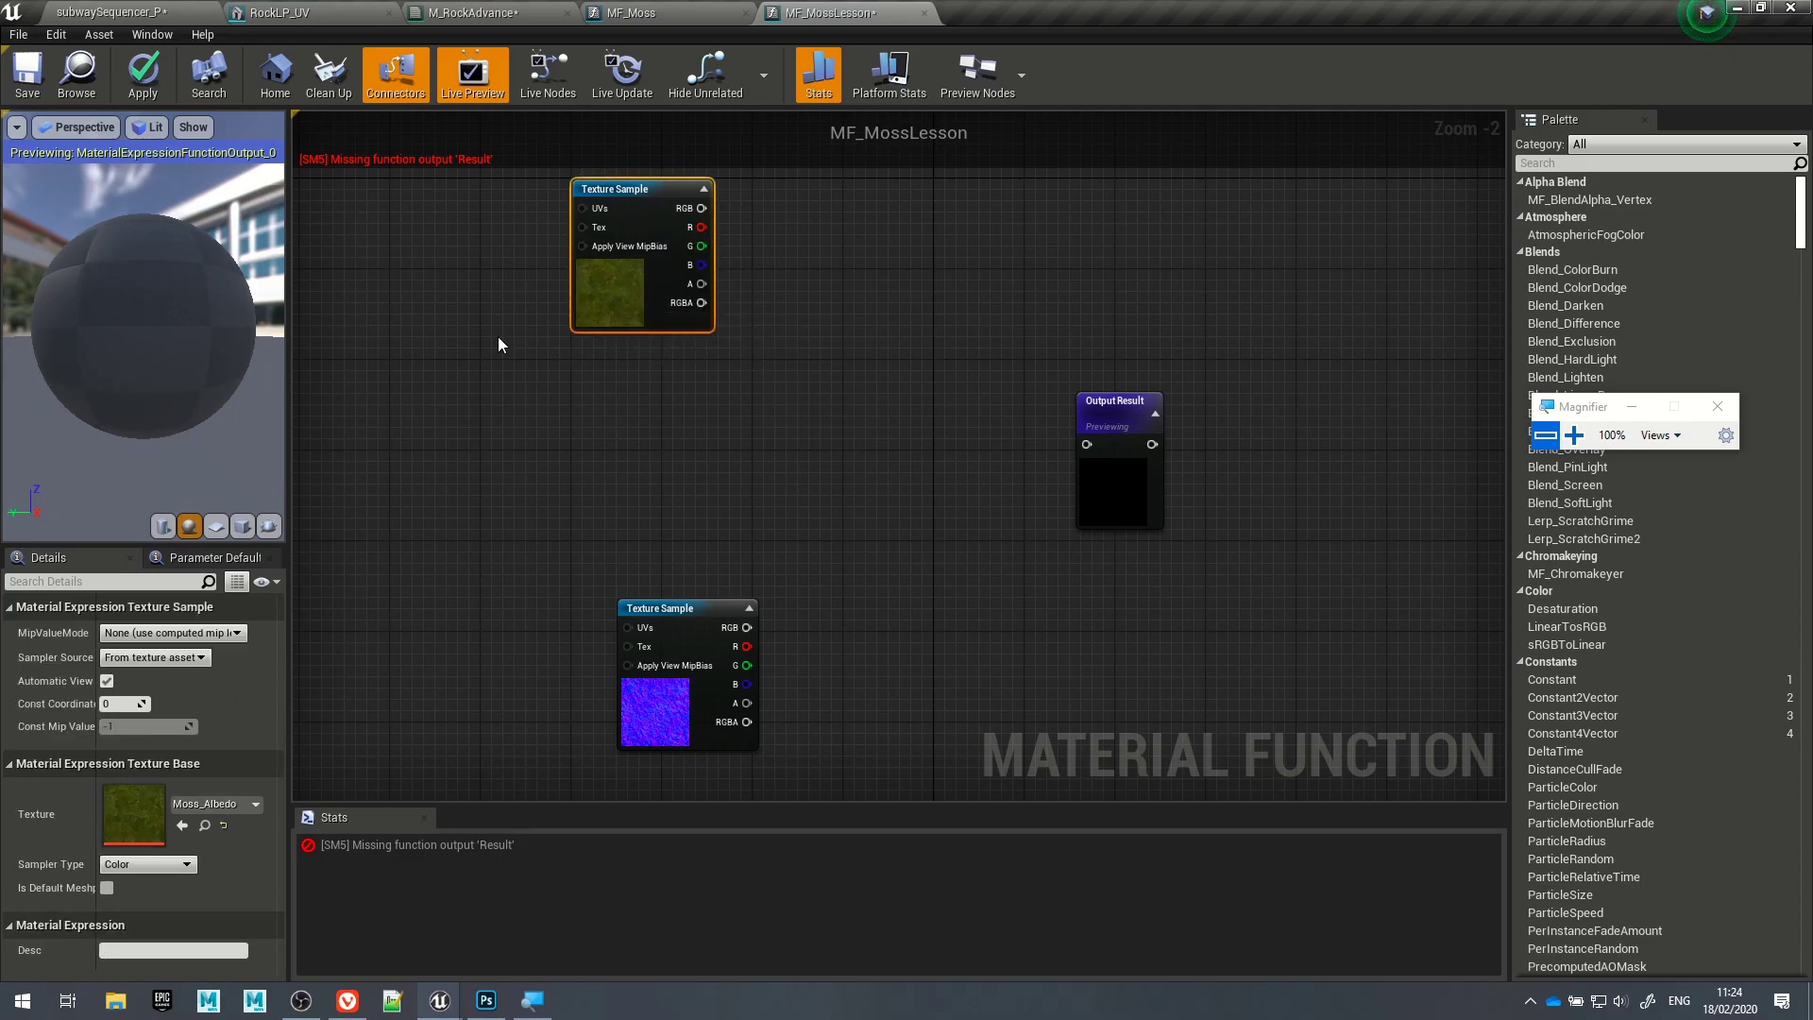
right_drag(574, 321, 631, 344)
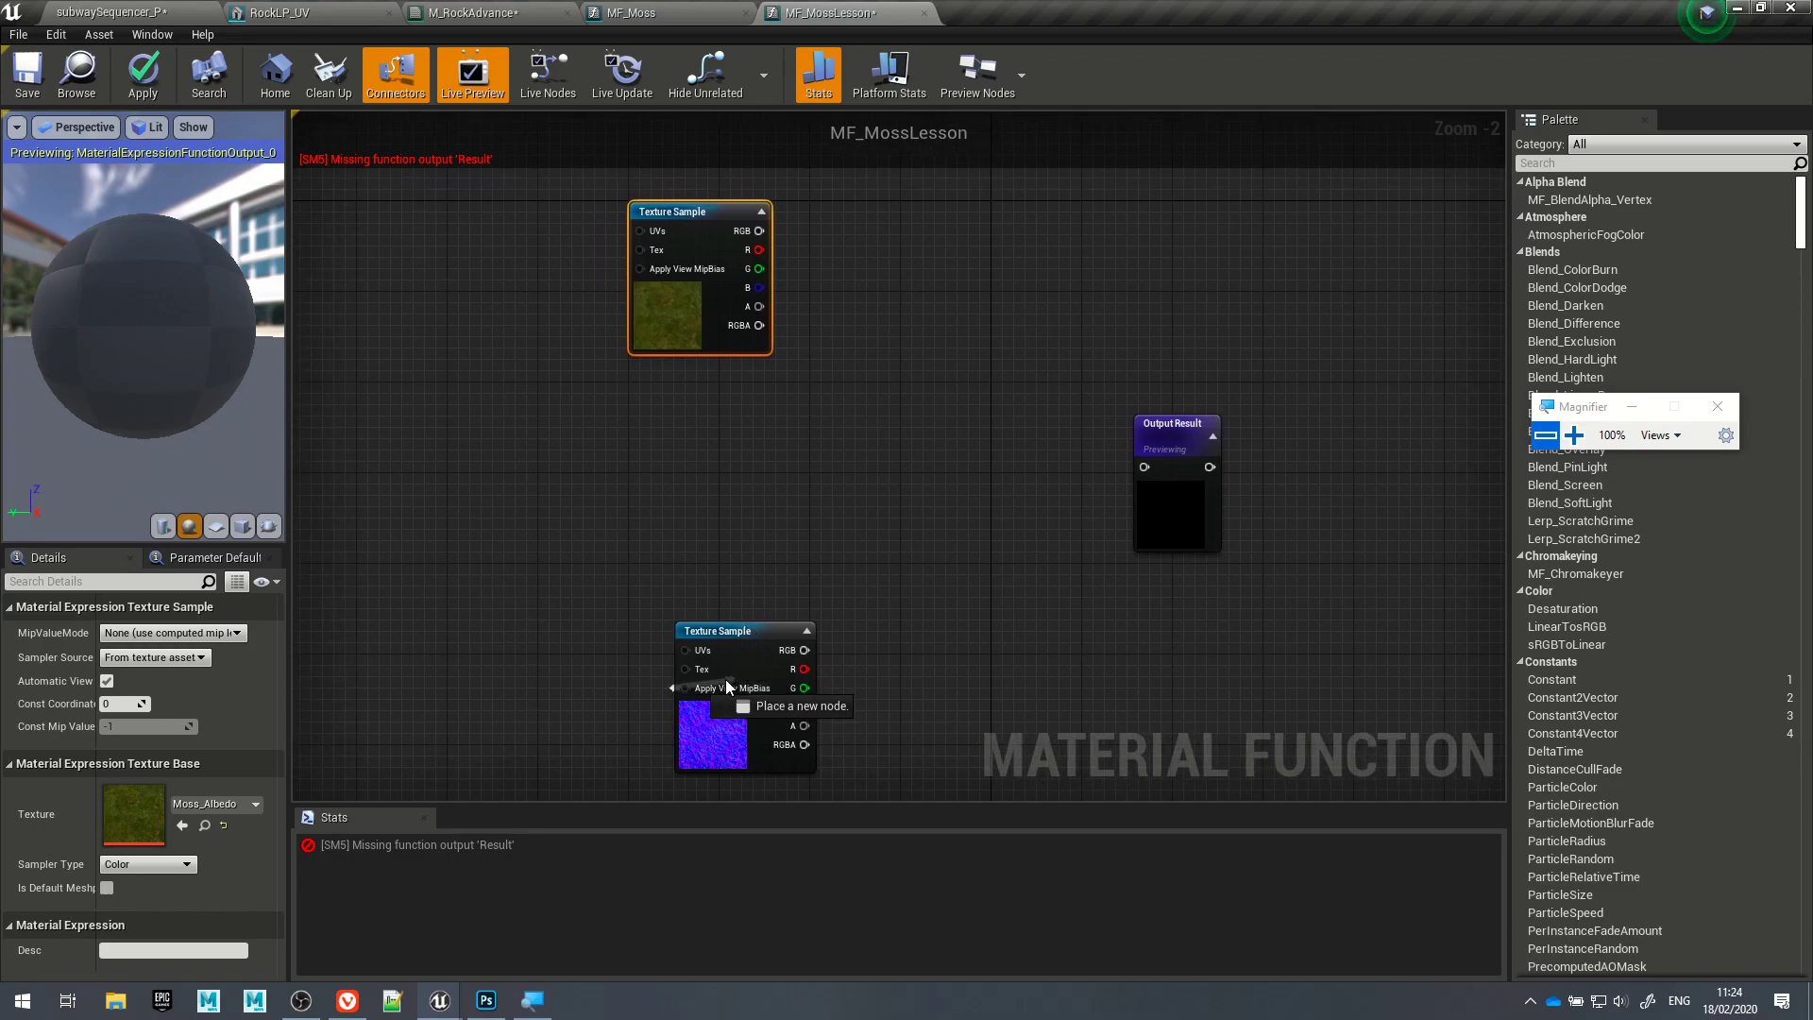
click(855, 713)
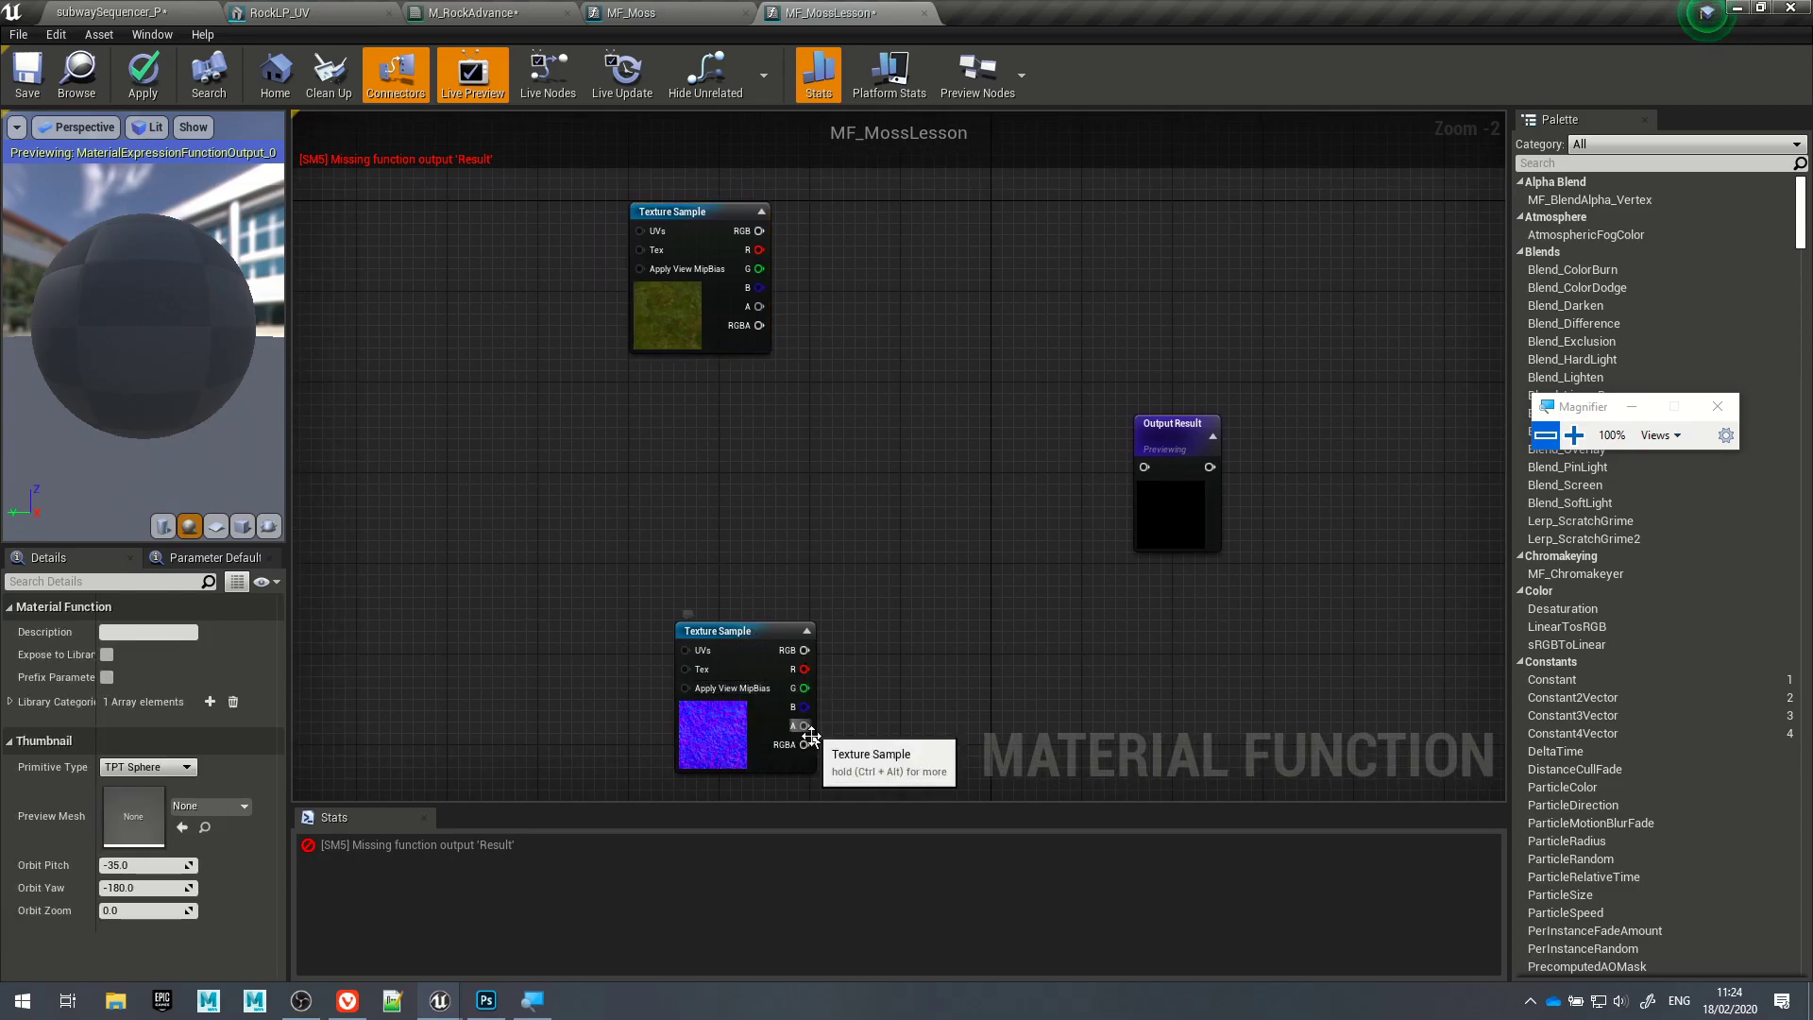
drag(715, 755, 656, 731)
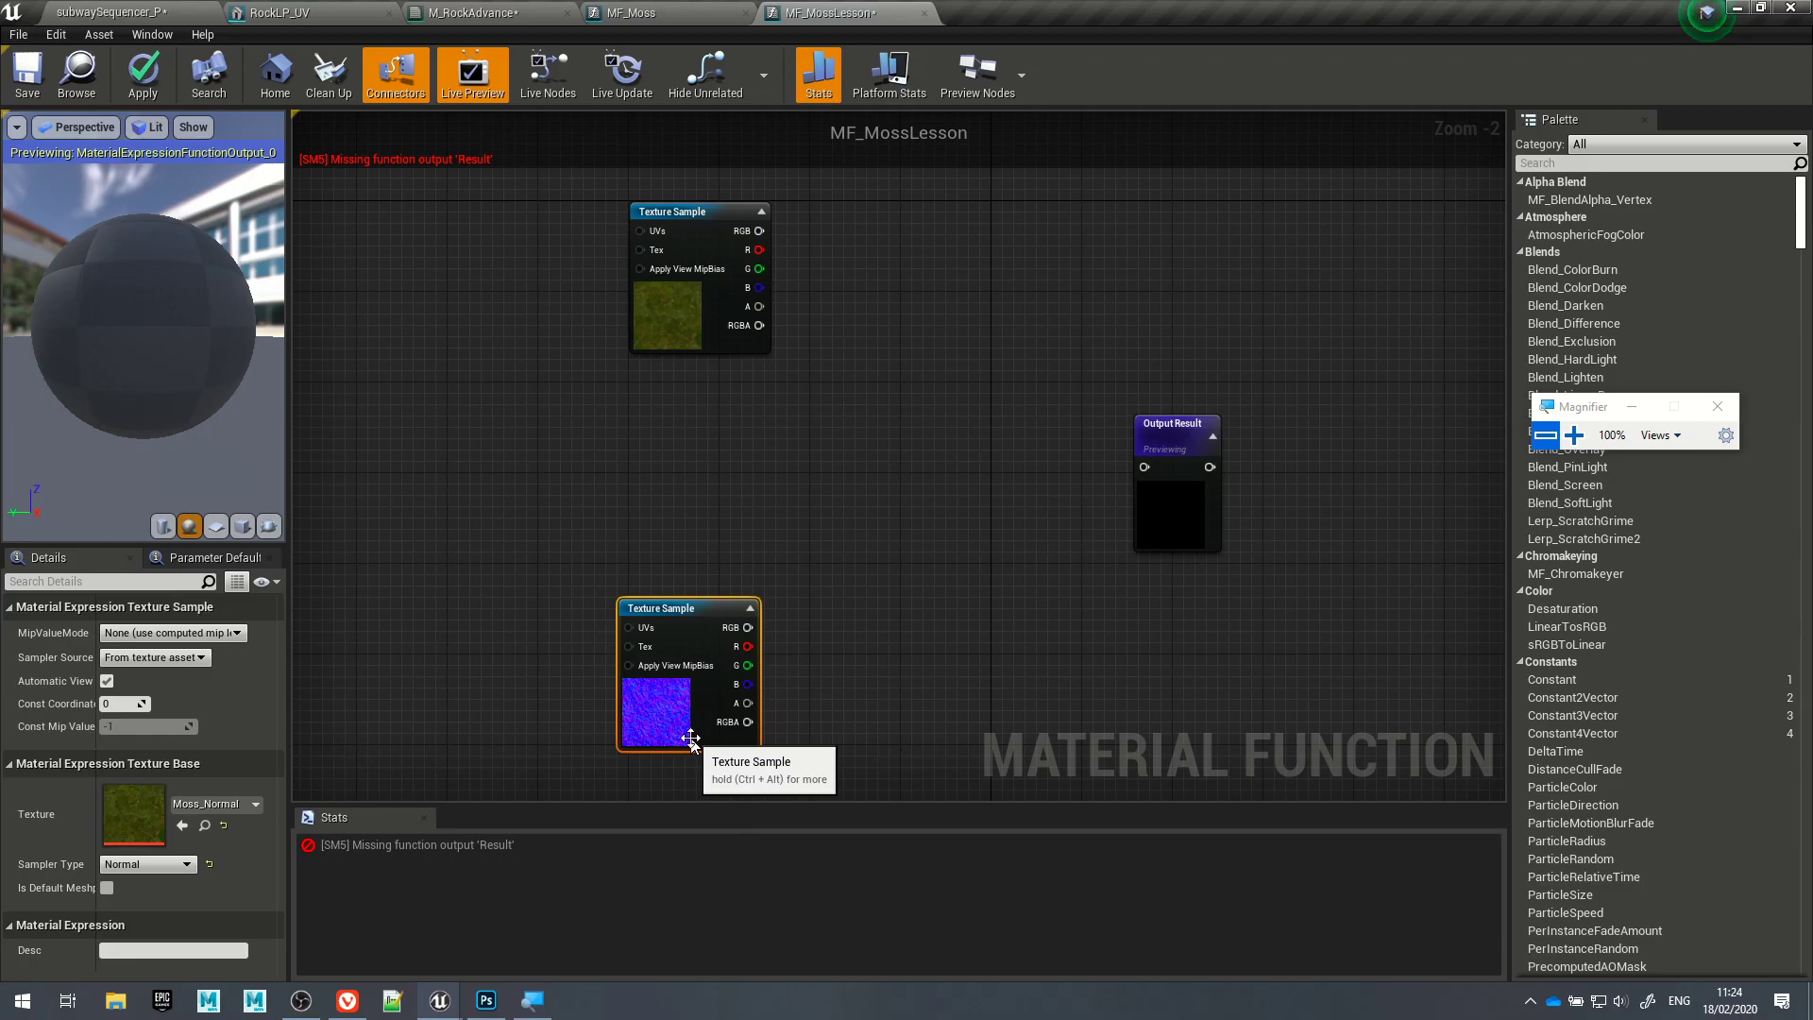
Step: Convert the Moss_Albedo and Moss_Normal texture samples to texture objects
right_click(687, 302)
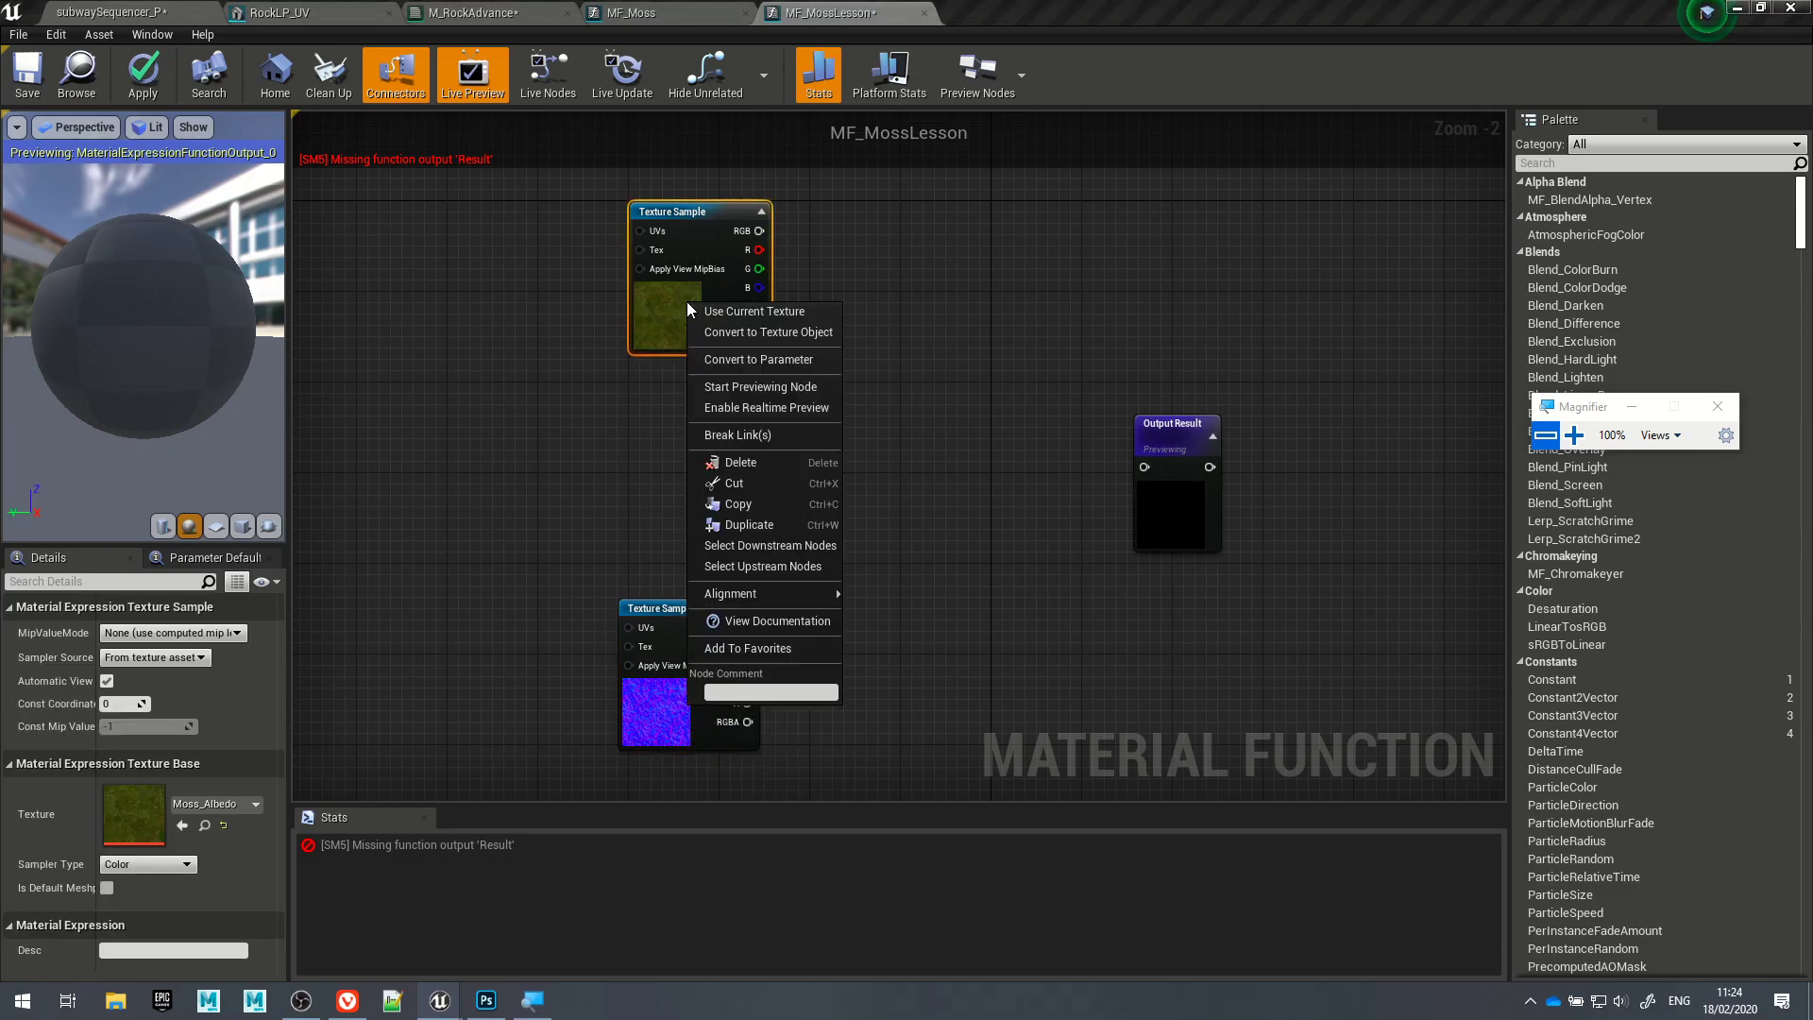
click(763, 333)
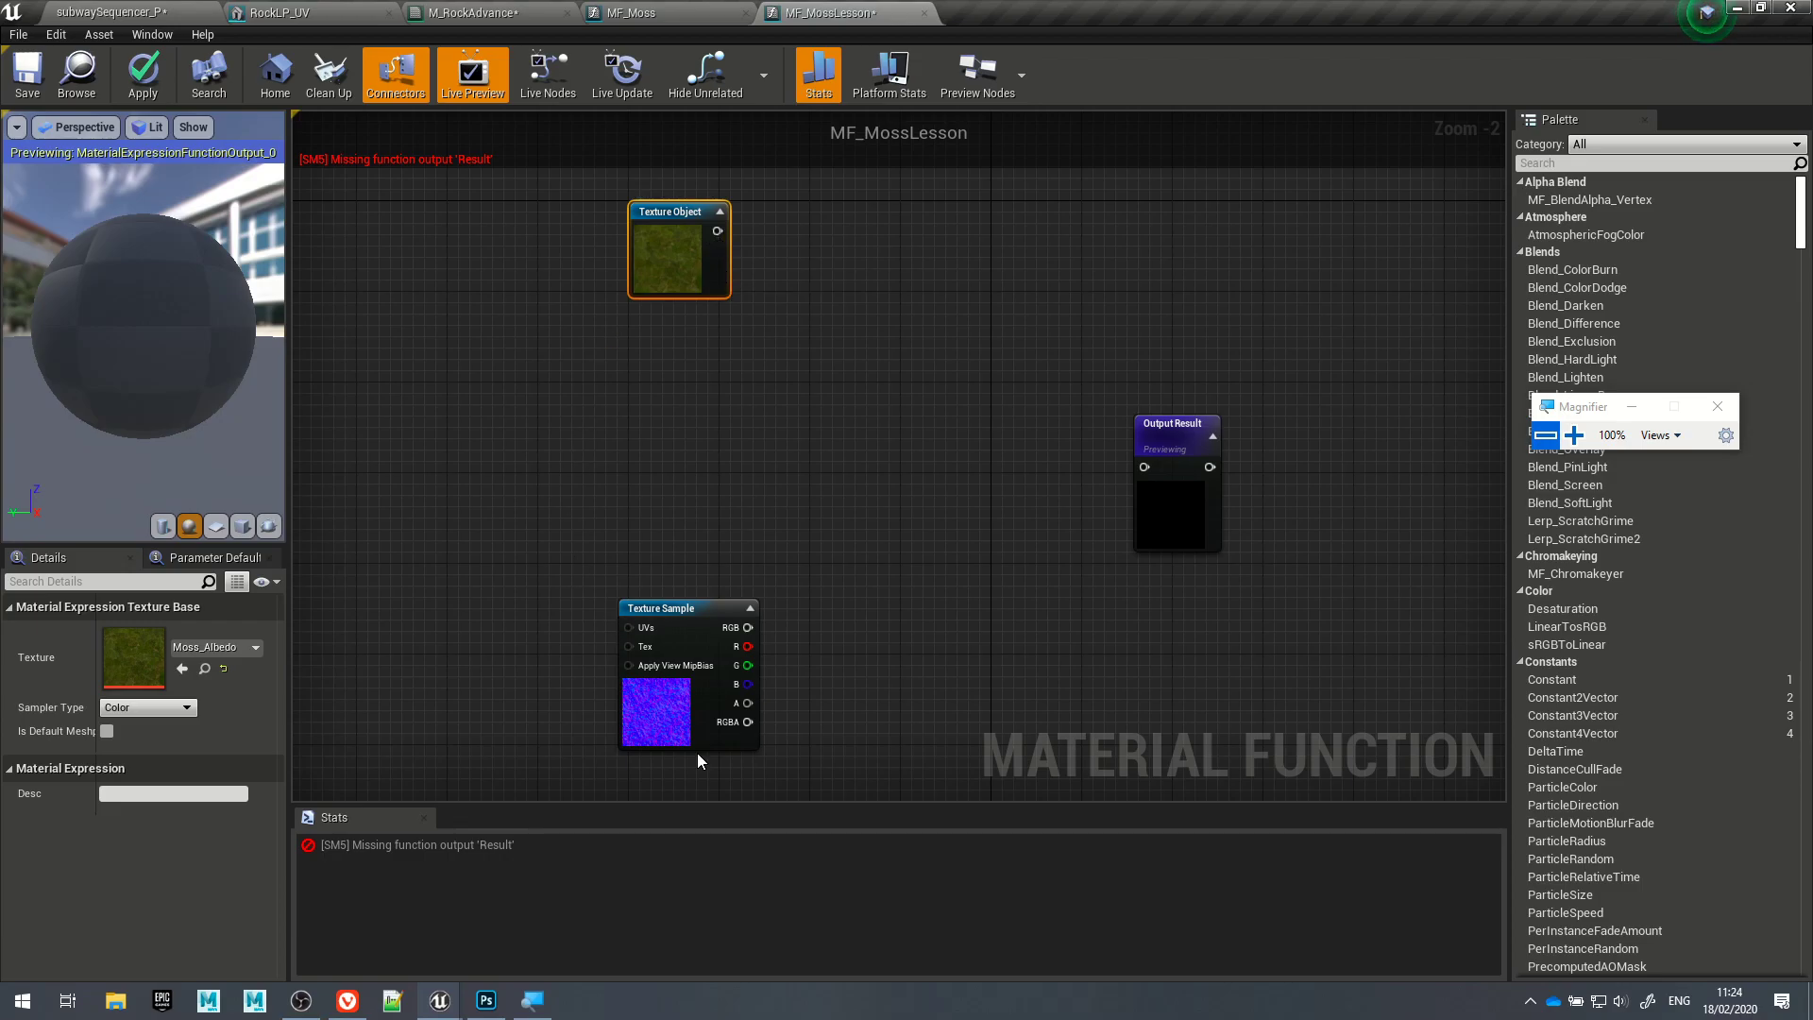
click(688, 720)
right_click(689, 720)
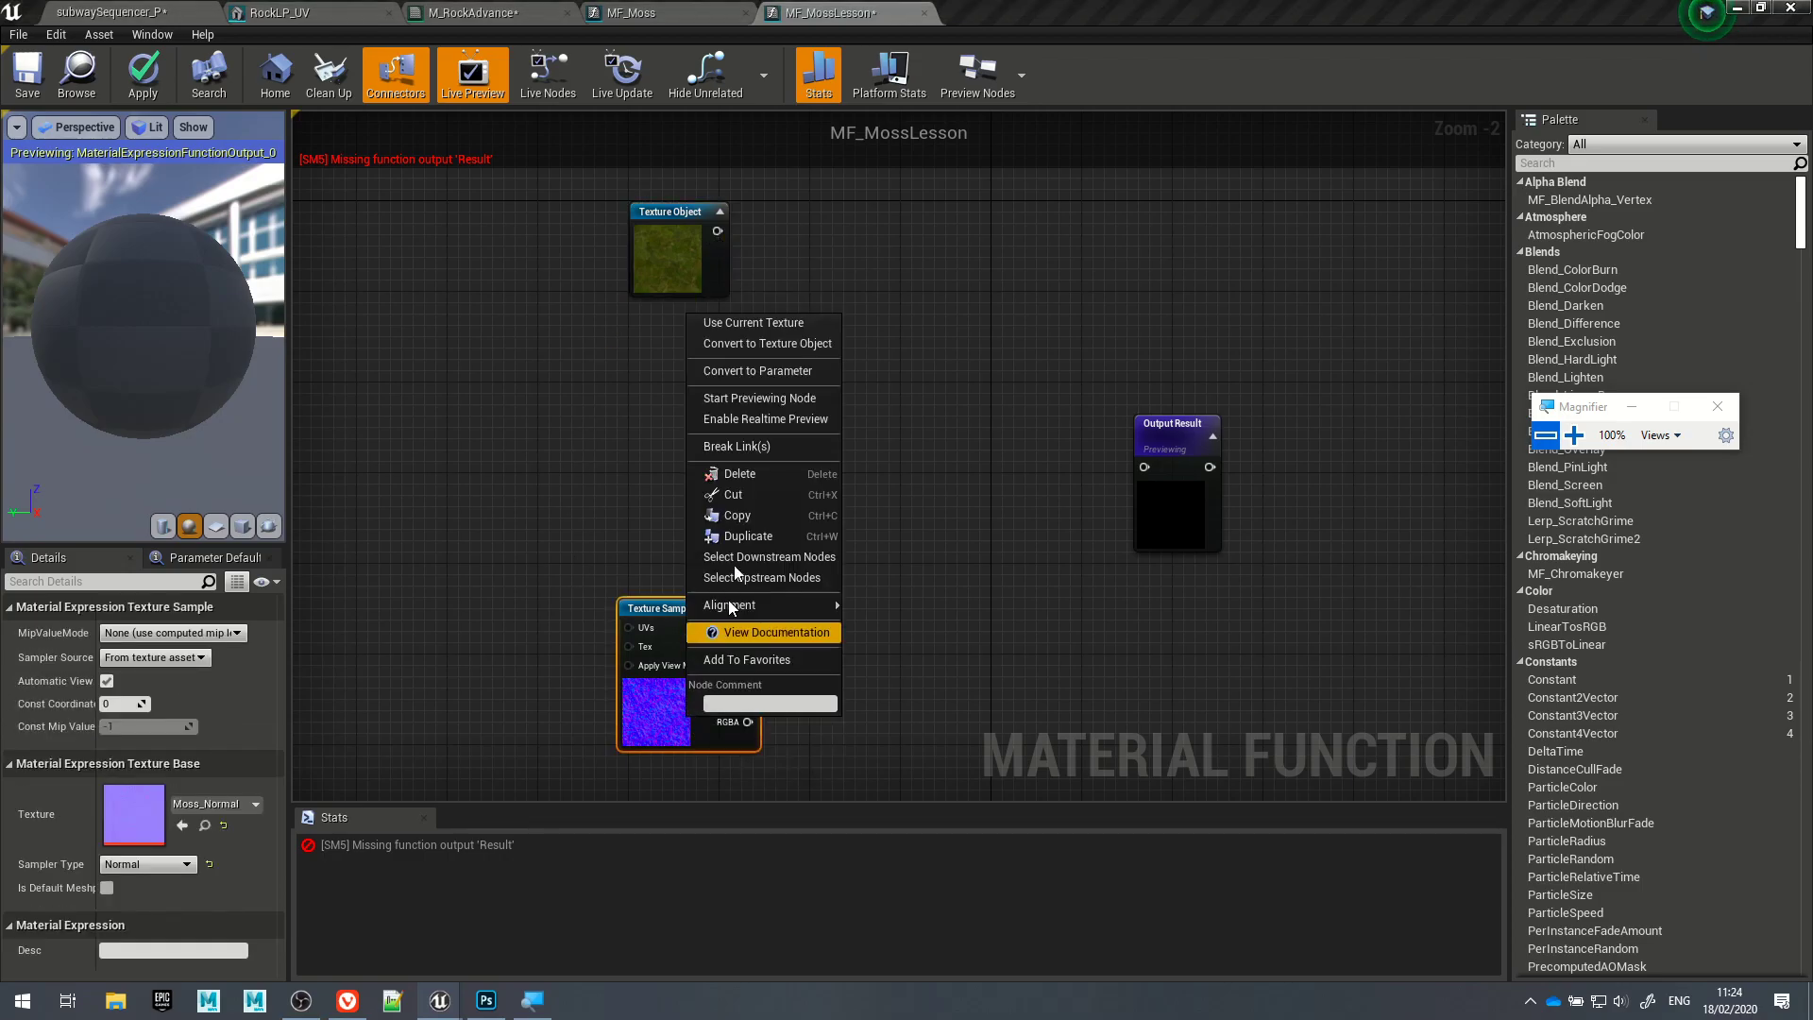
click(747, 346)
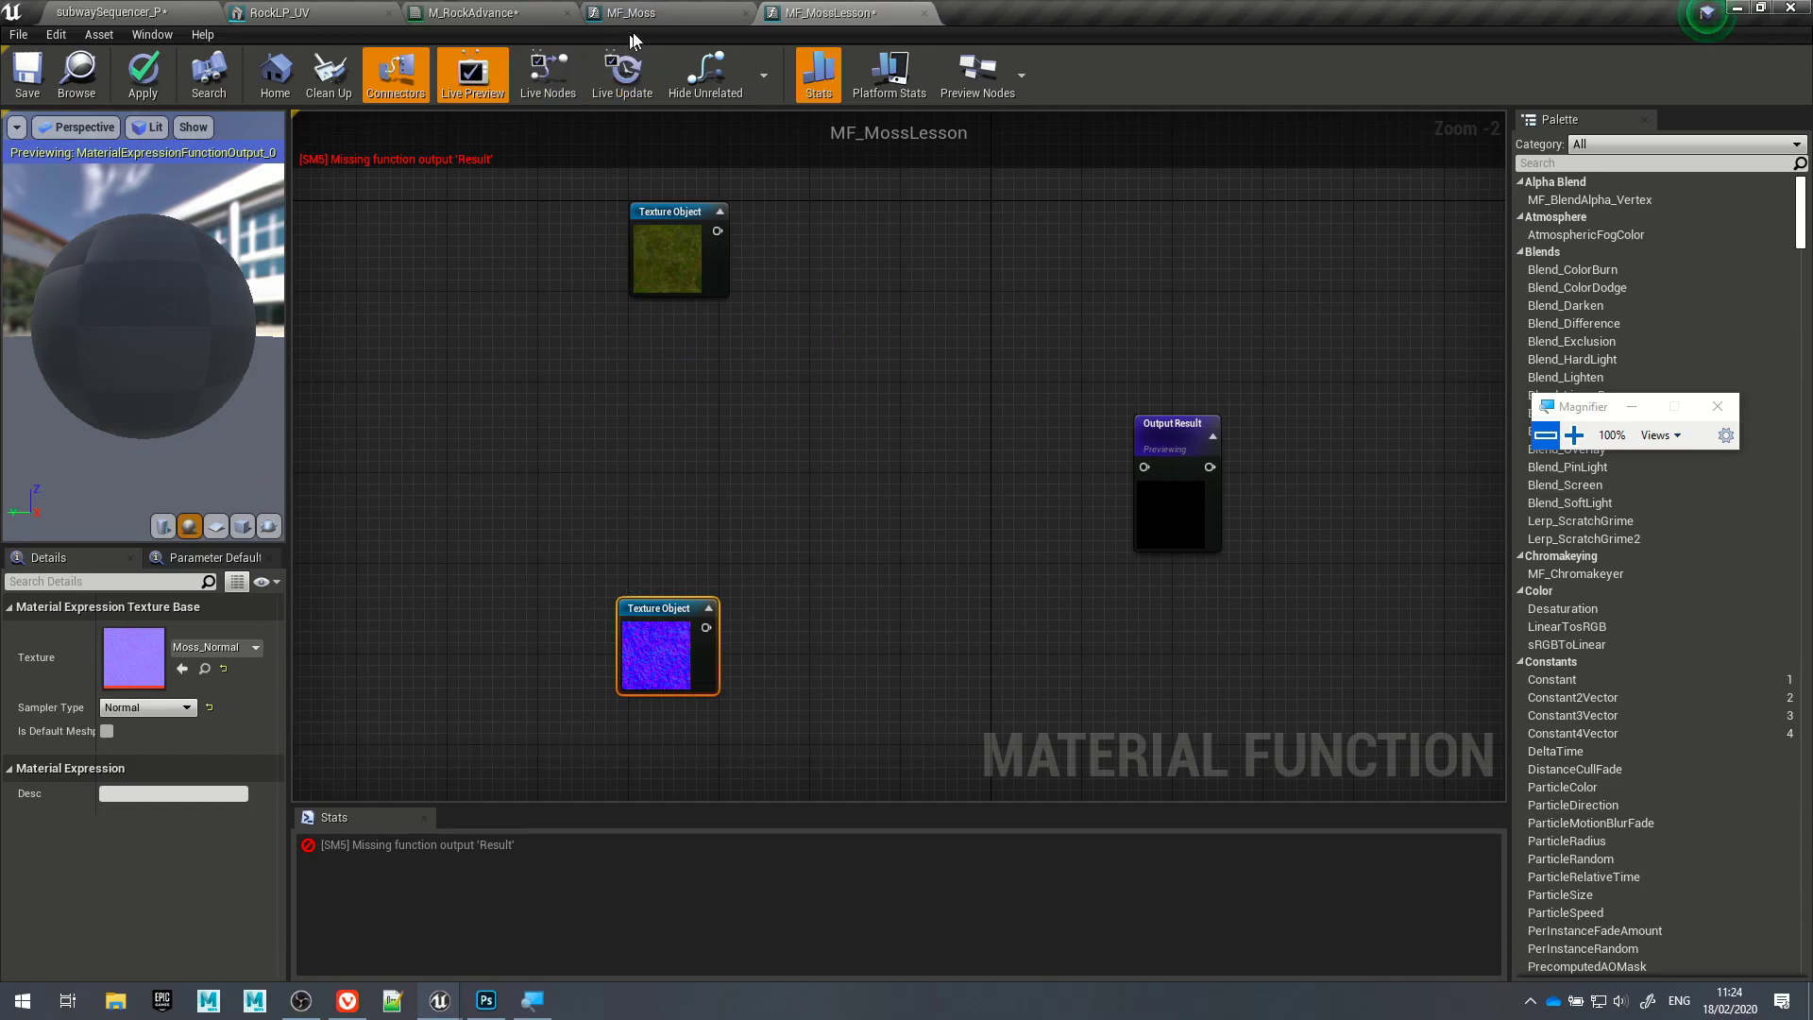
Step: Lower the Moss_Normal texture object slightly and move the Output Result node much farther from both texture objects
drag(658, 660, 737, 705)
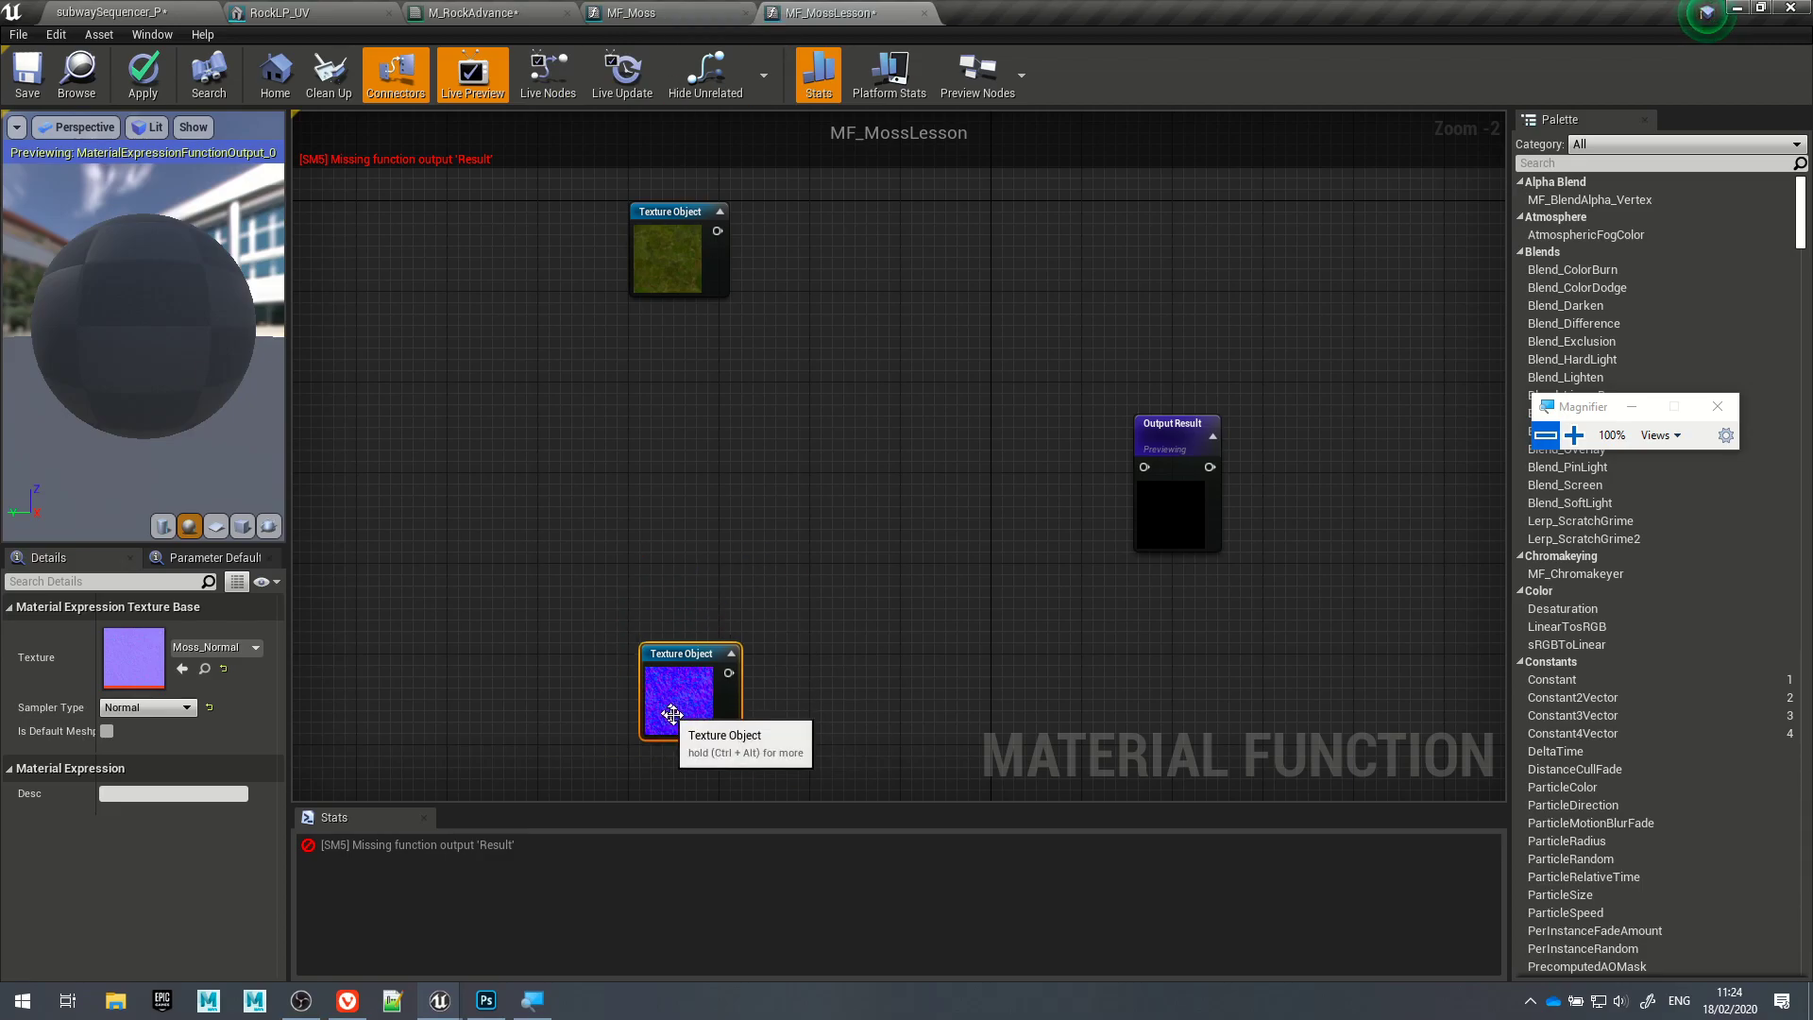
scroll(982, 543, down, 2)
click(1233, 533)
drag(1233, 529, 1505, 483)
click(1302, 501)
right_drag(1309, 536, 1040, 536)
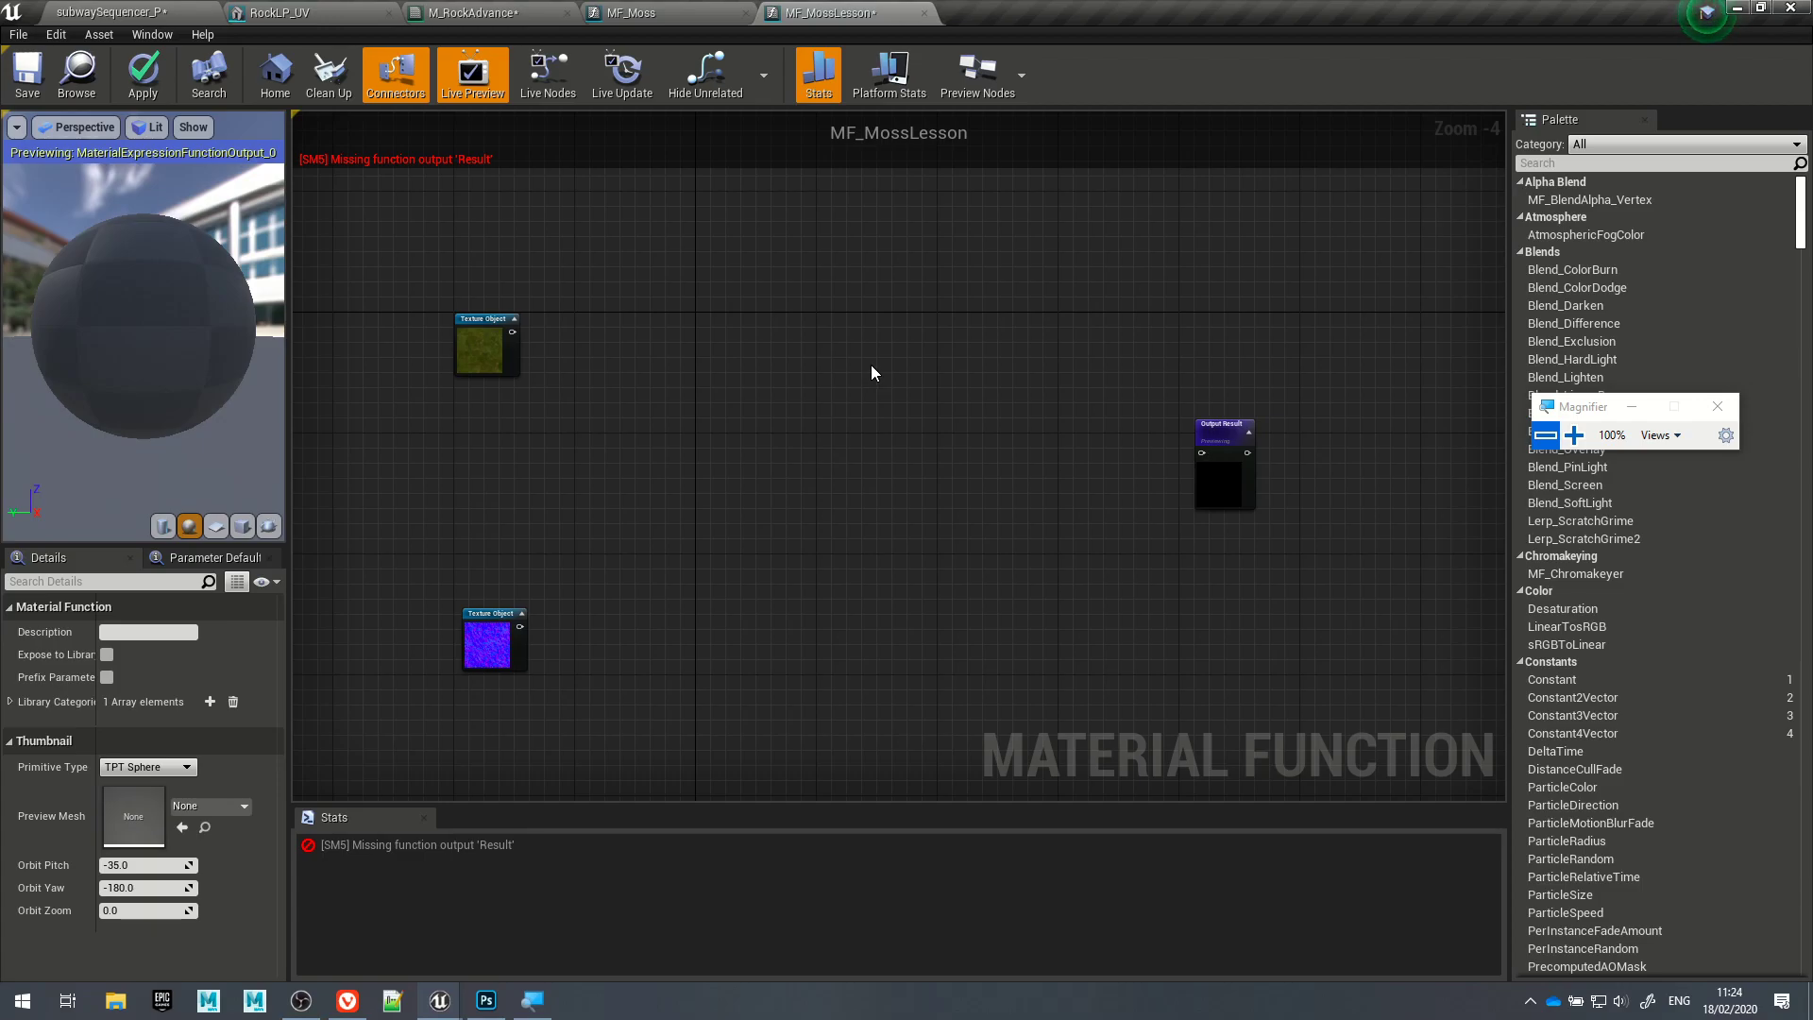
click(1217, 470)
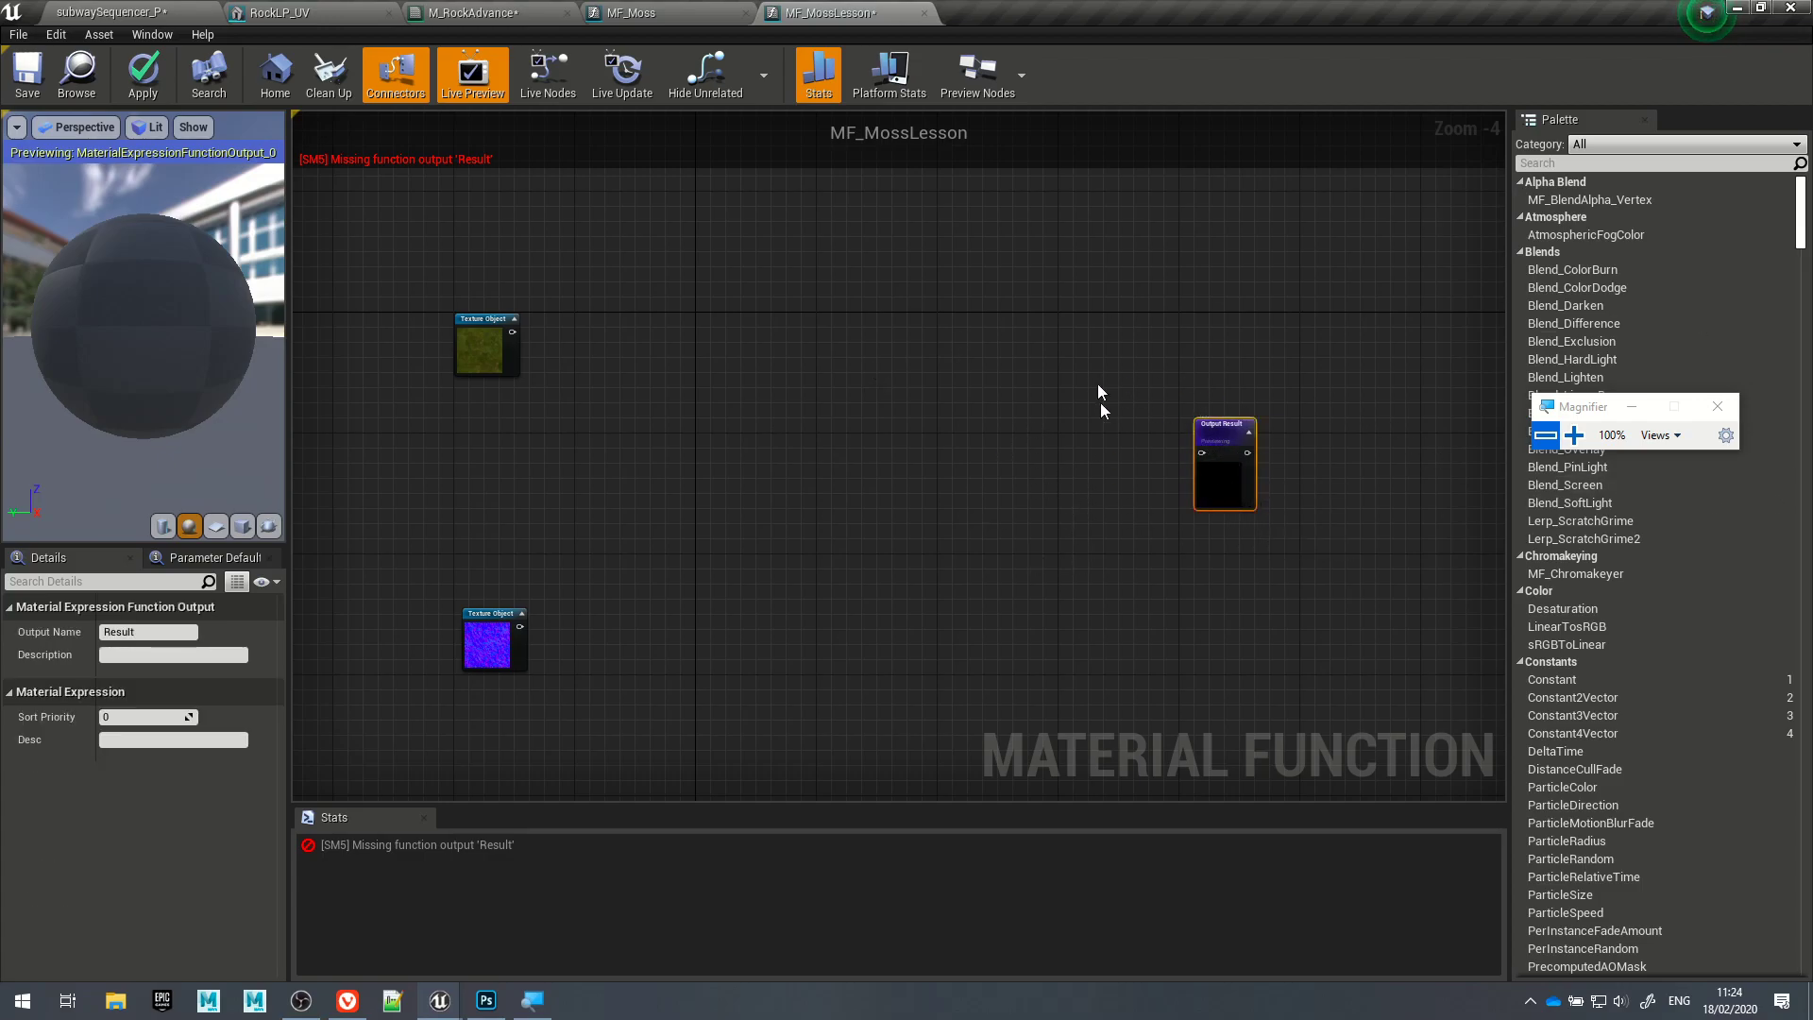
Step: Add a MakeMaterialAttributes node just before the Output Result node in the MF_MossLesson graph
click(1089, 429)
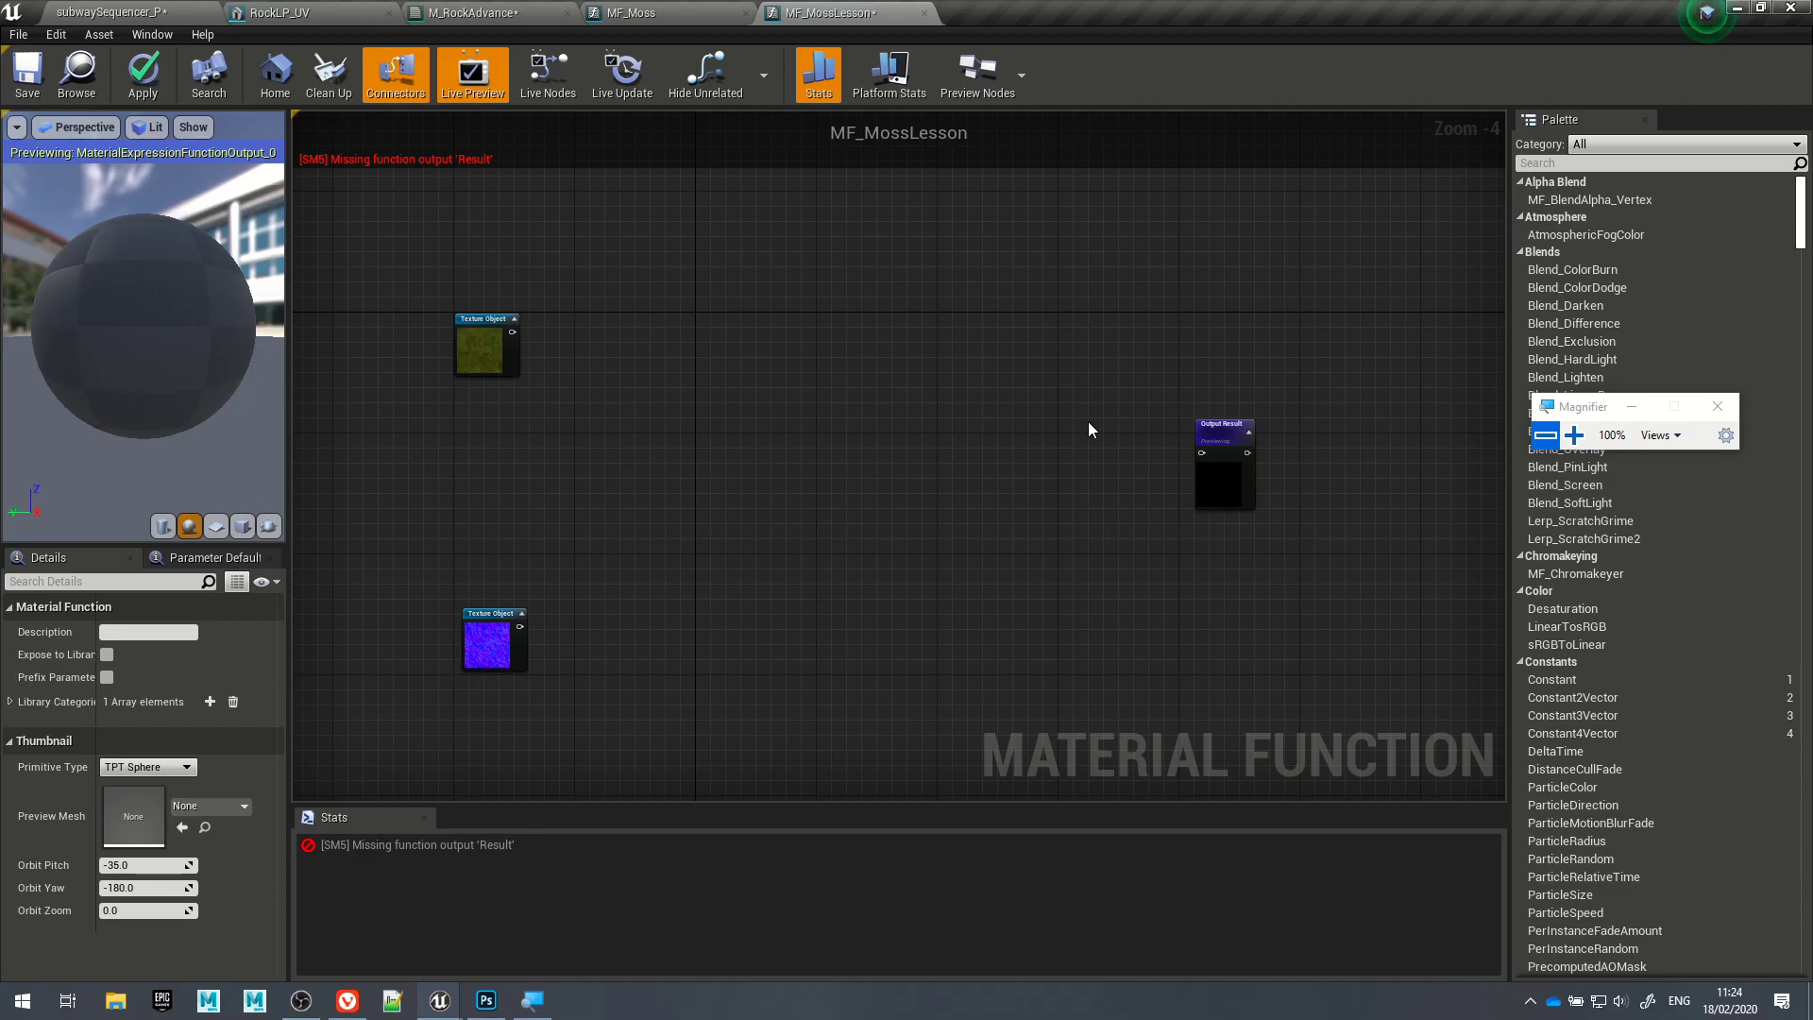
right_click(1039, 320)
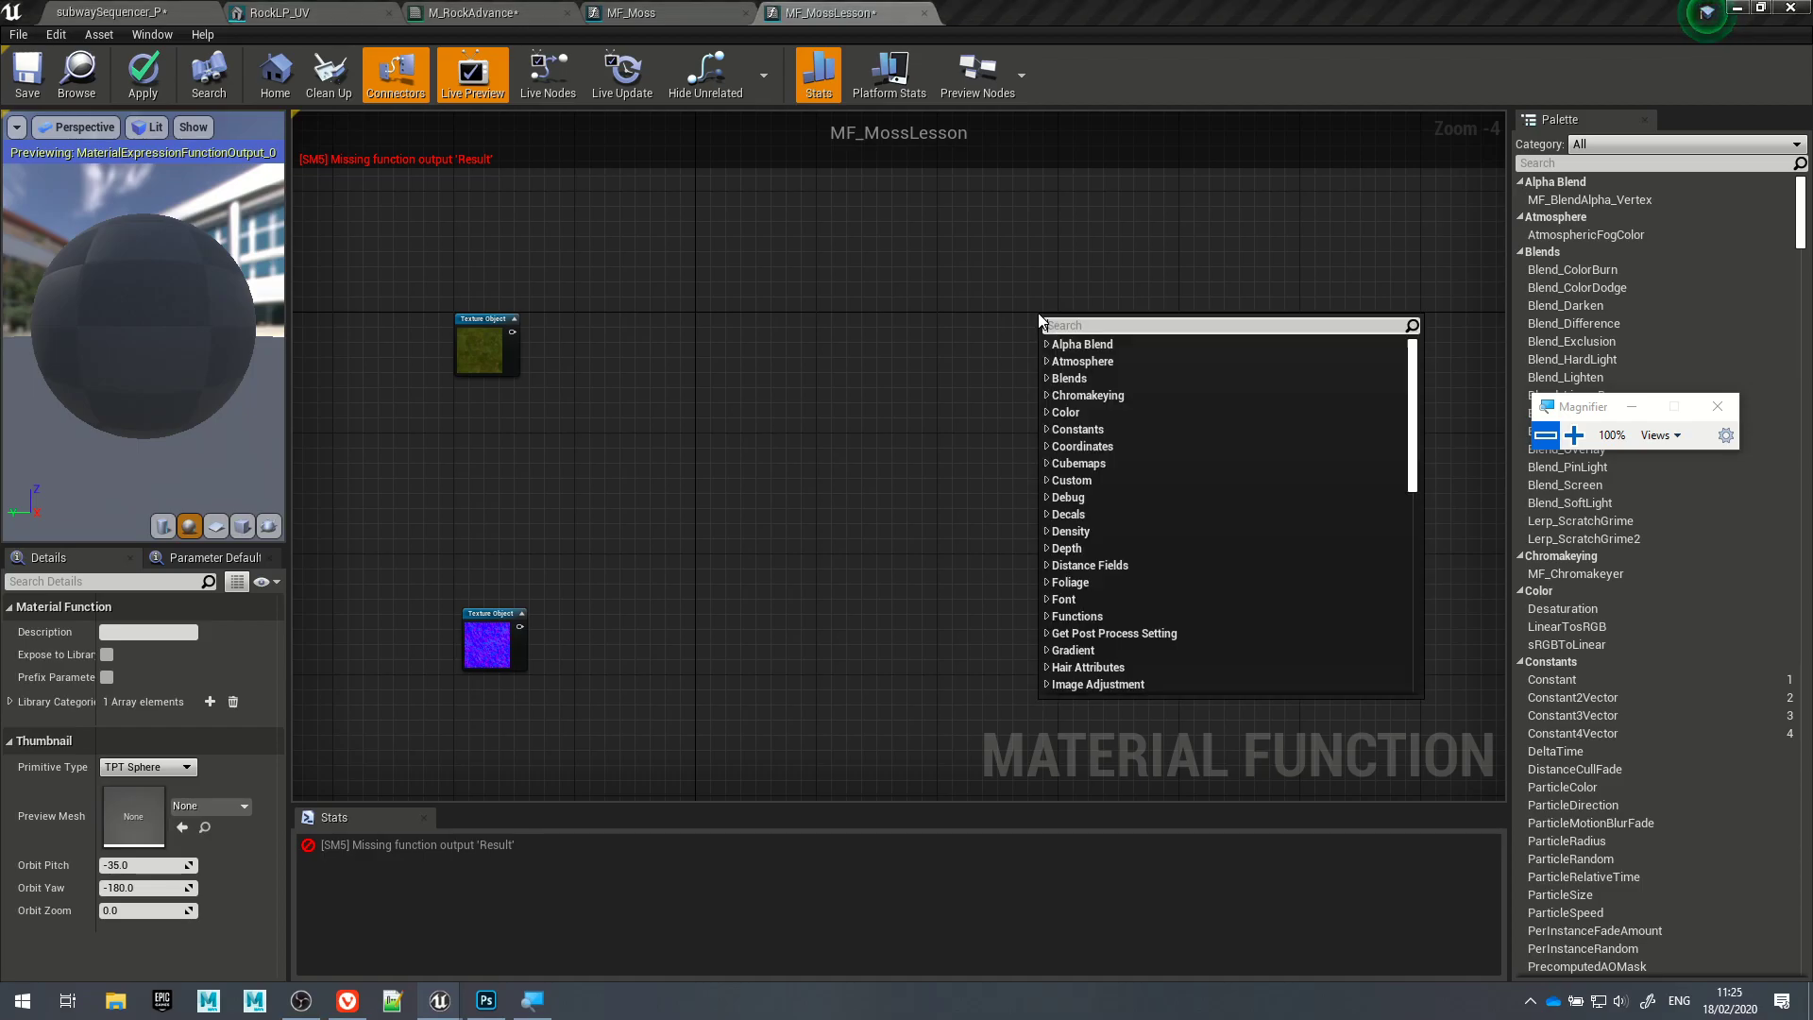
text(ma)
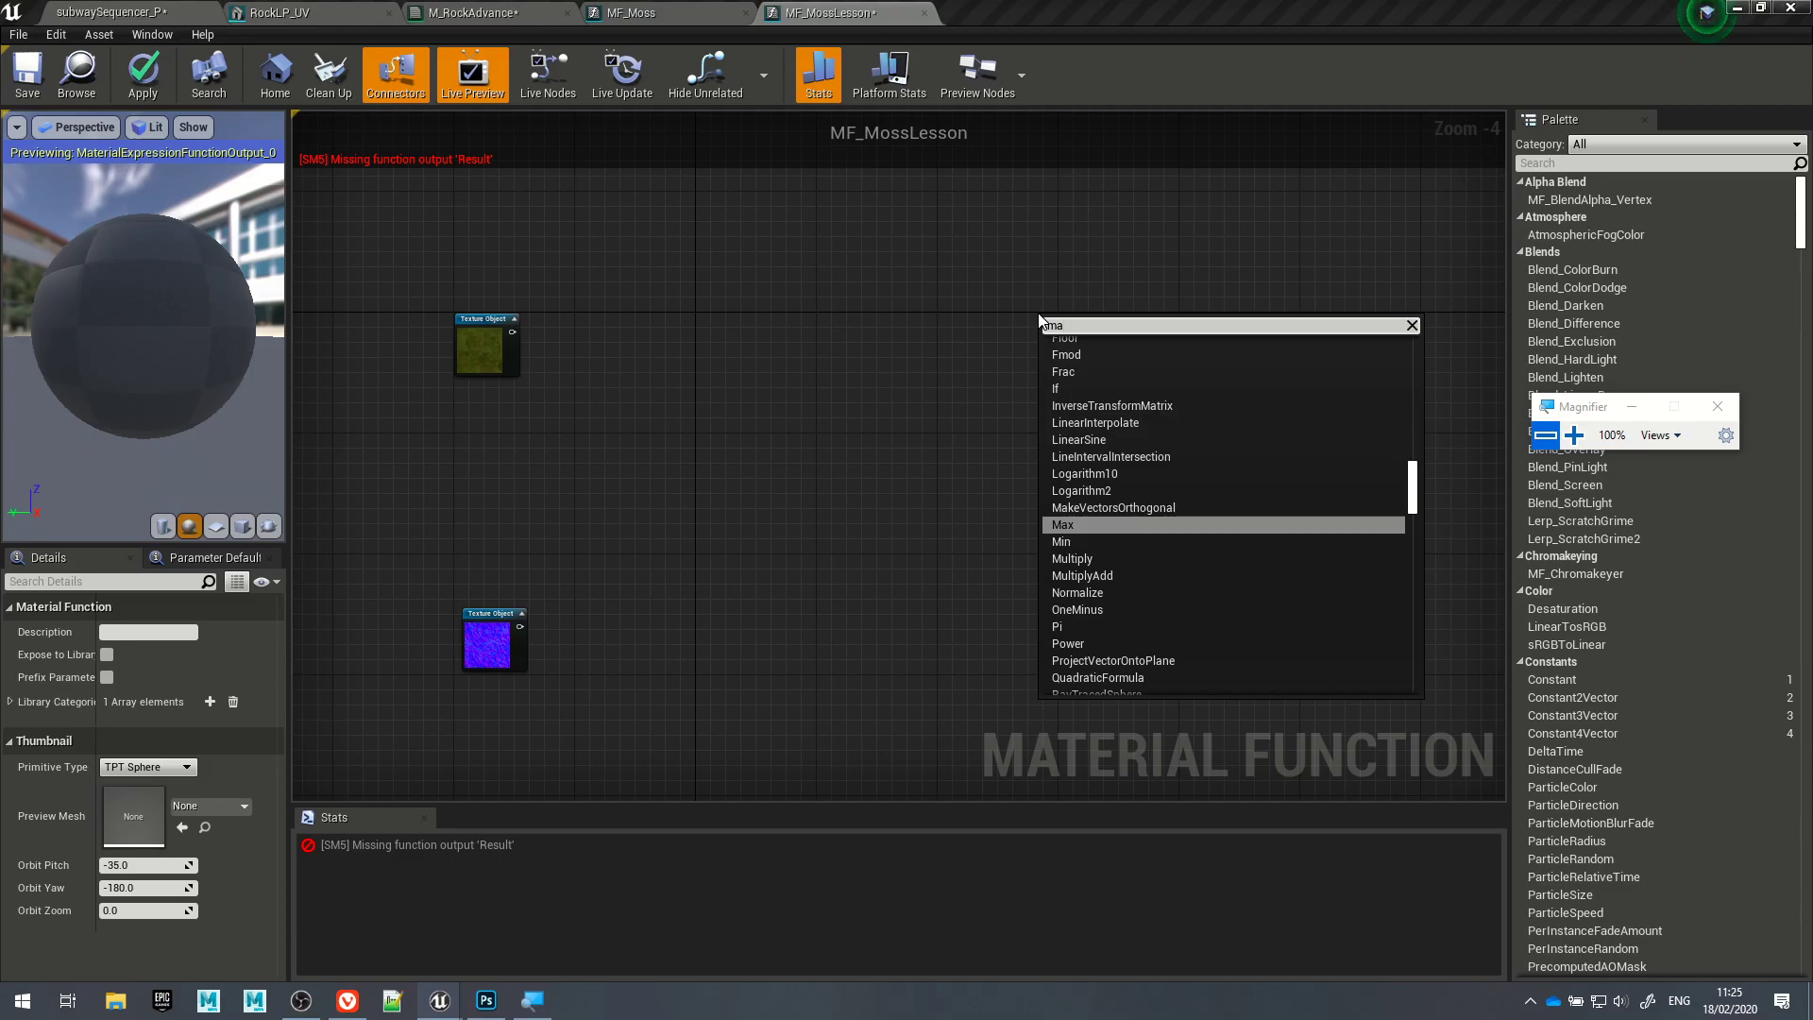
text(te)
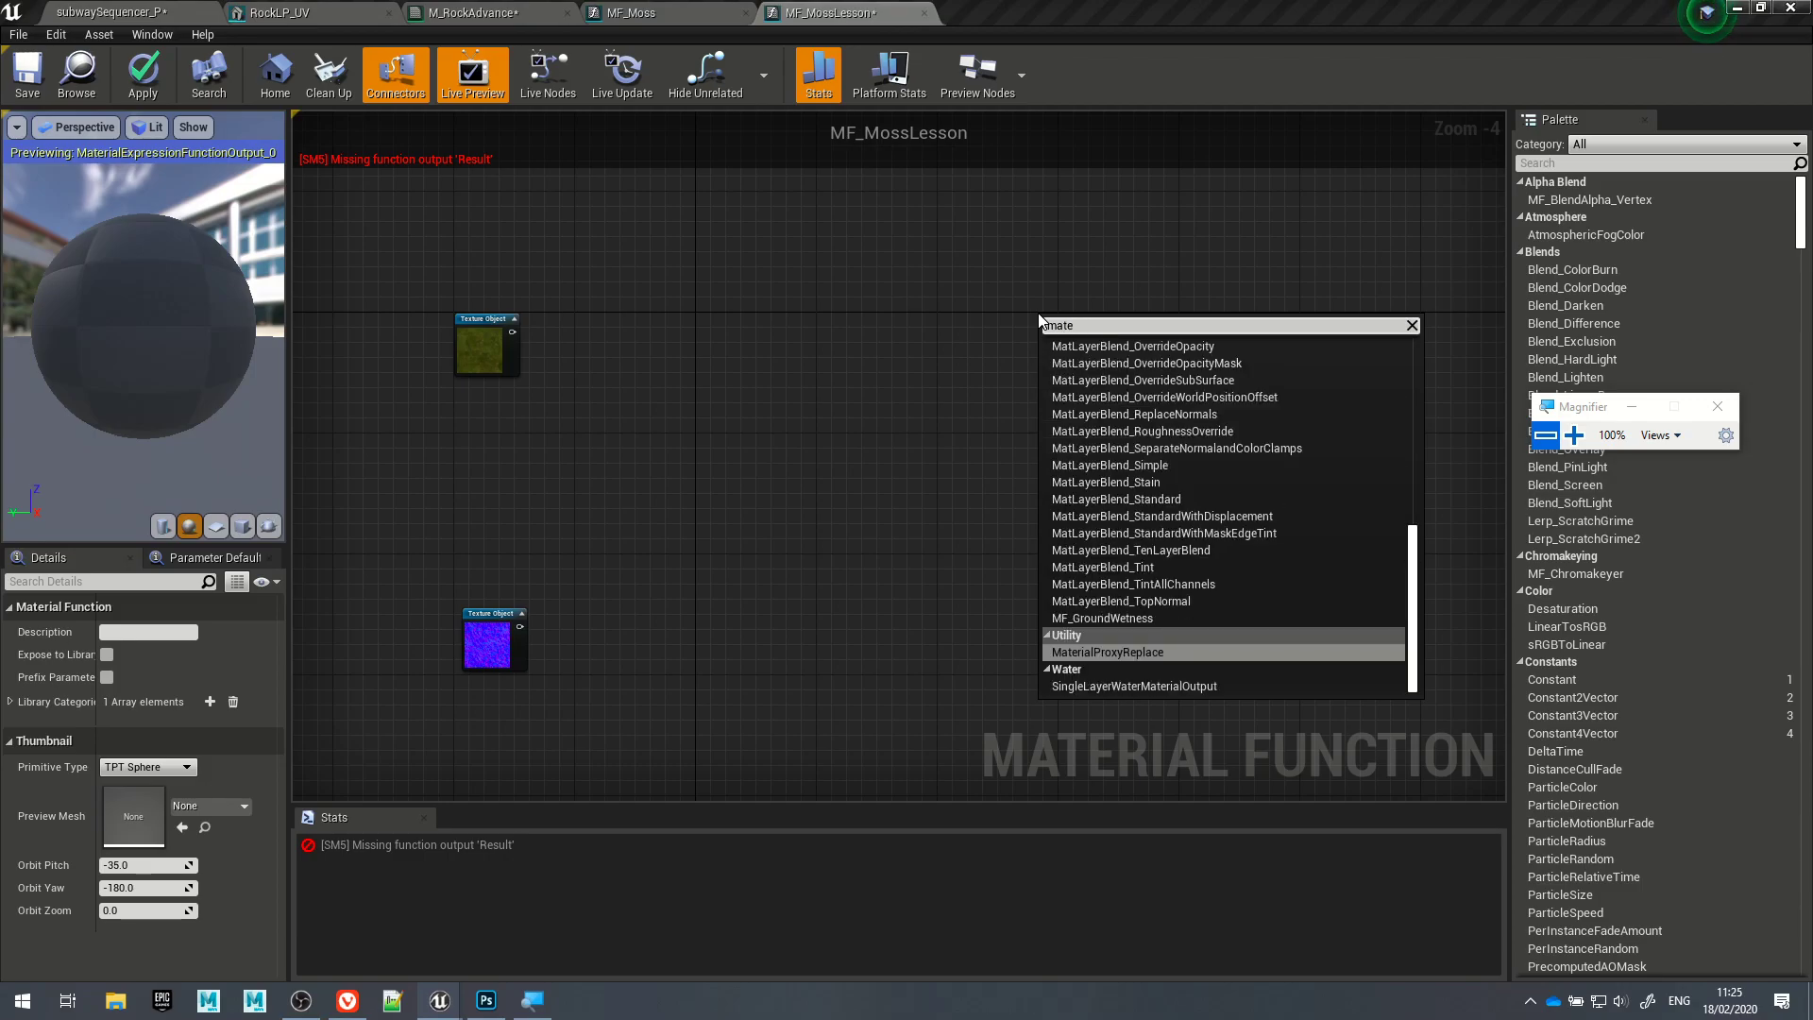
text(riale)
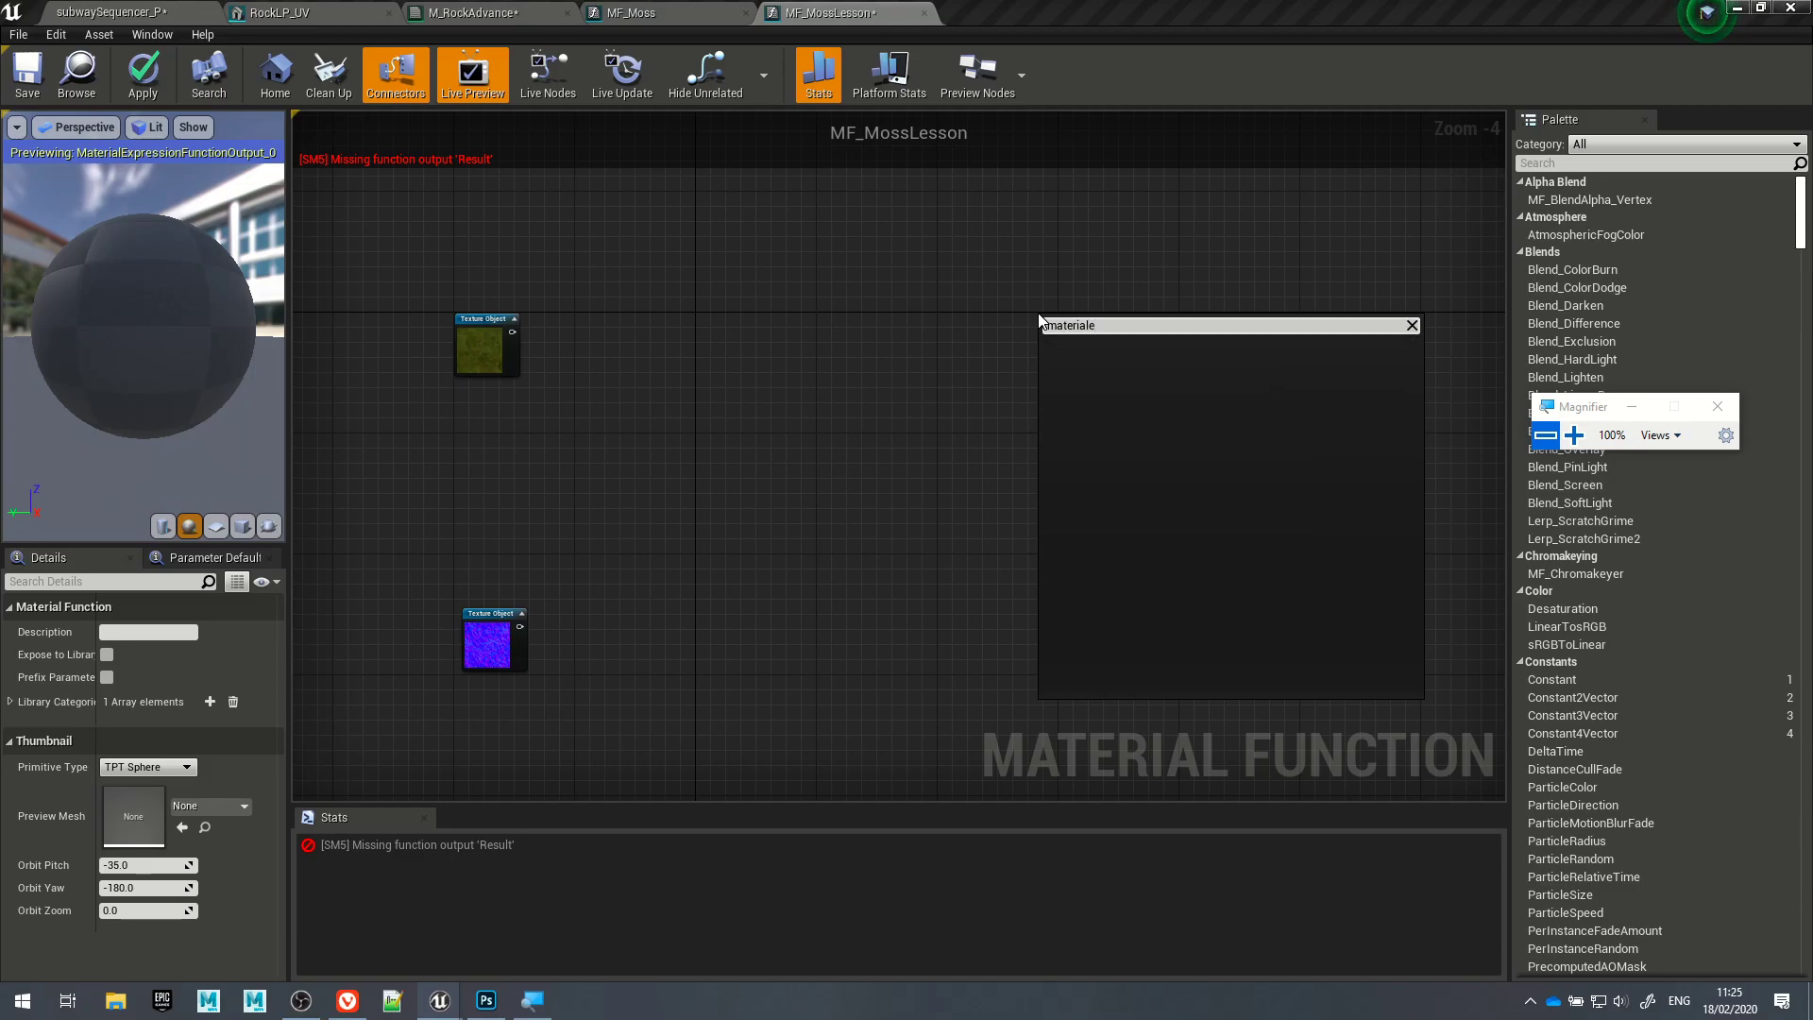
key(BackSpace)
scroll(1211, 363, up, 5)
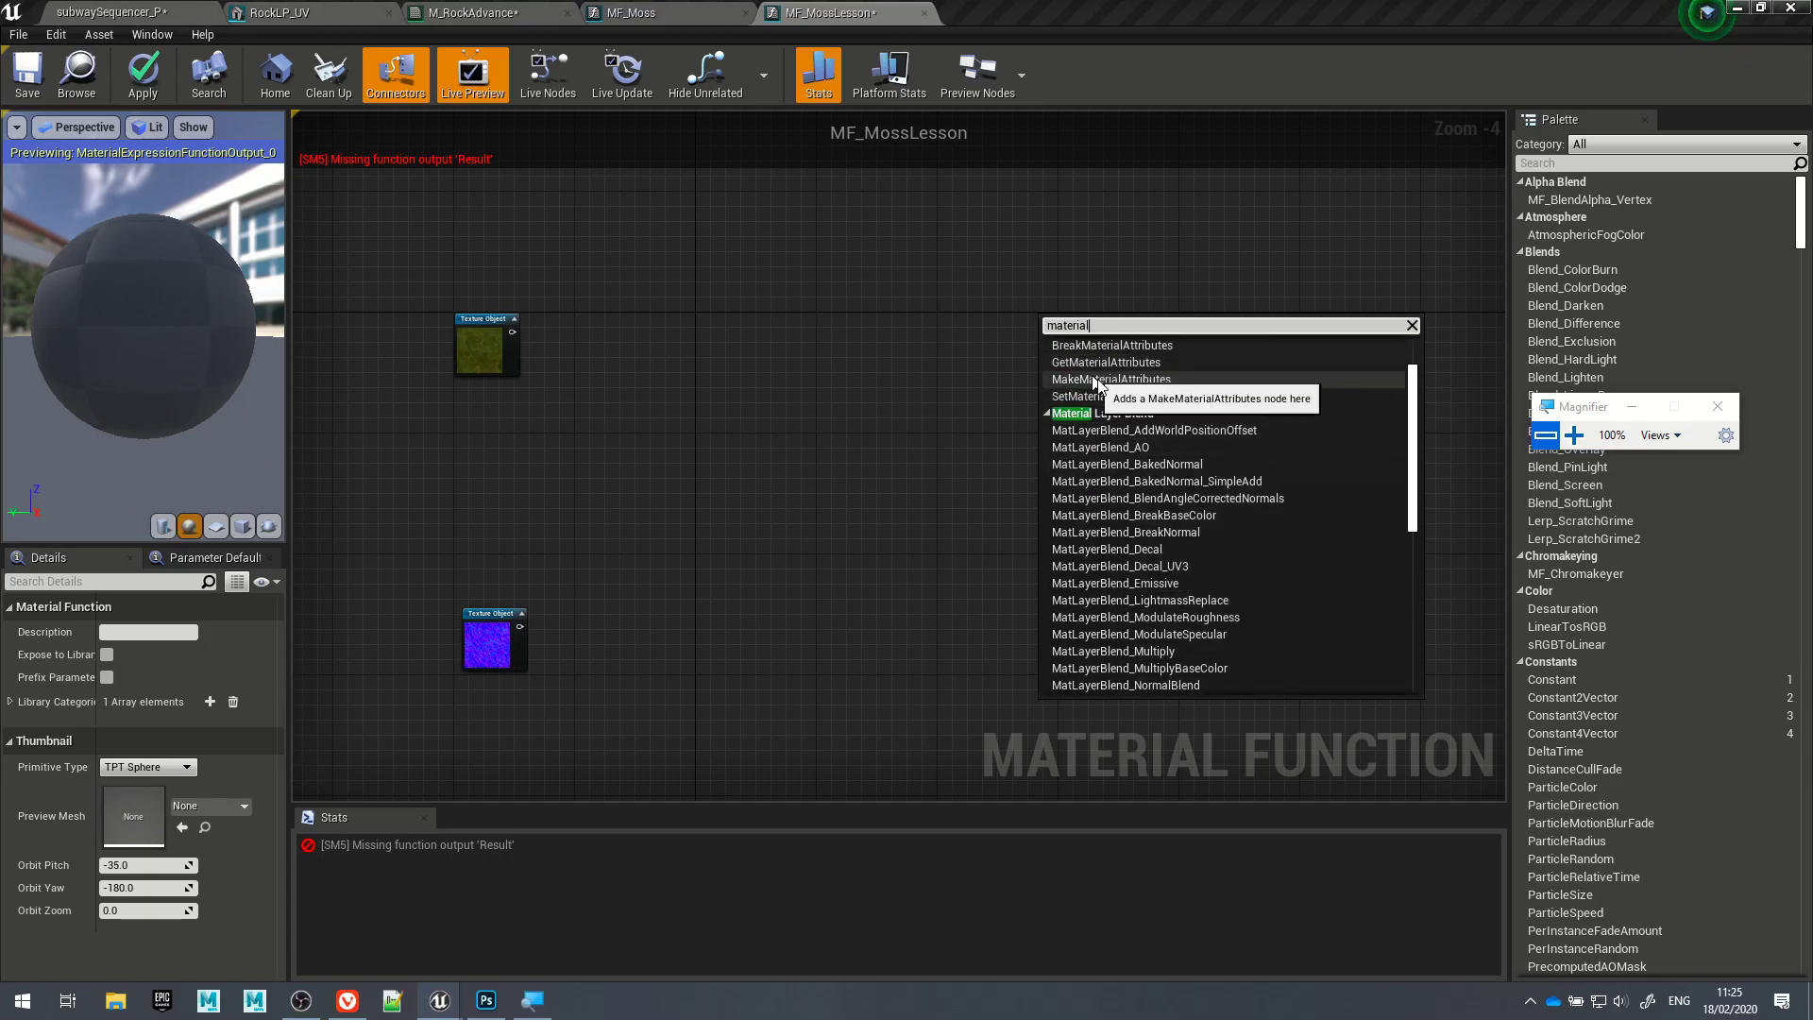
click(1095, 380)
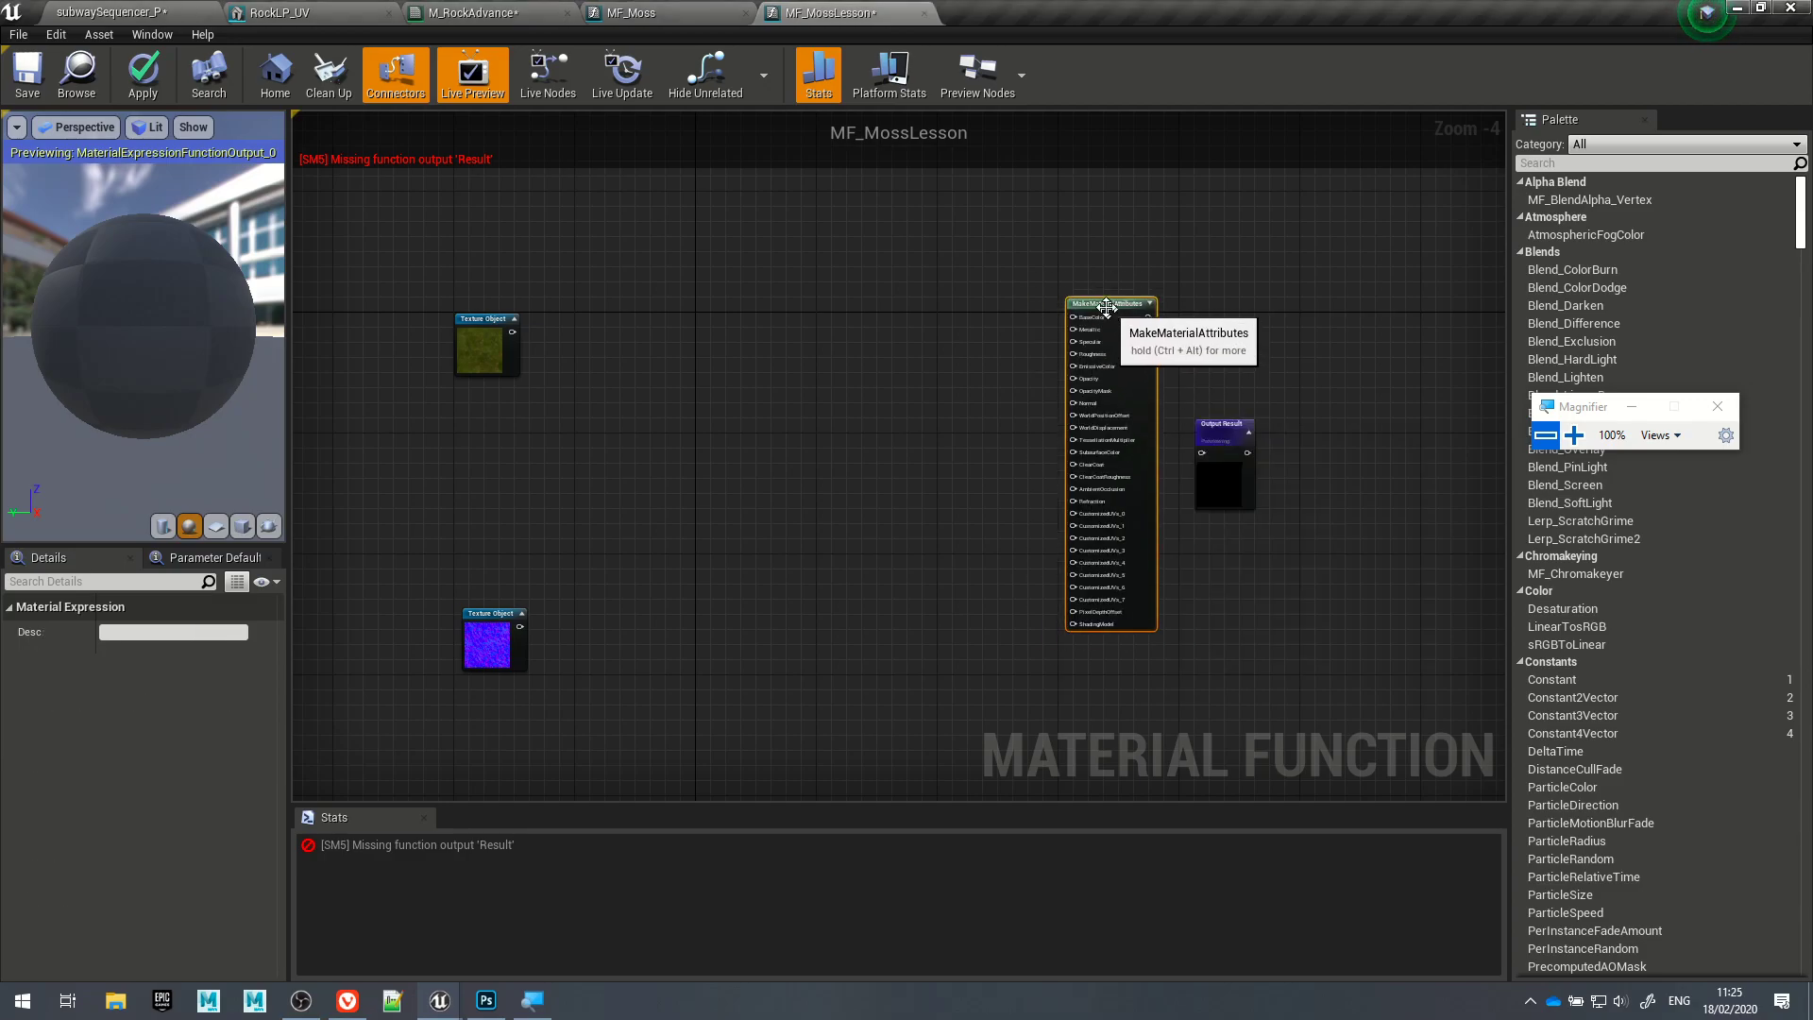
click(1027, 267)
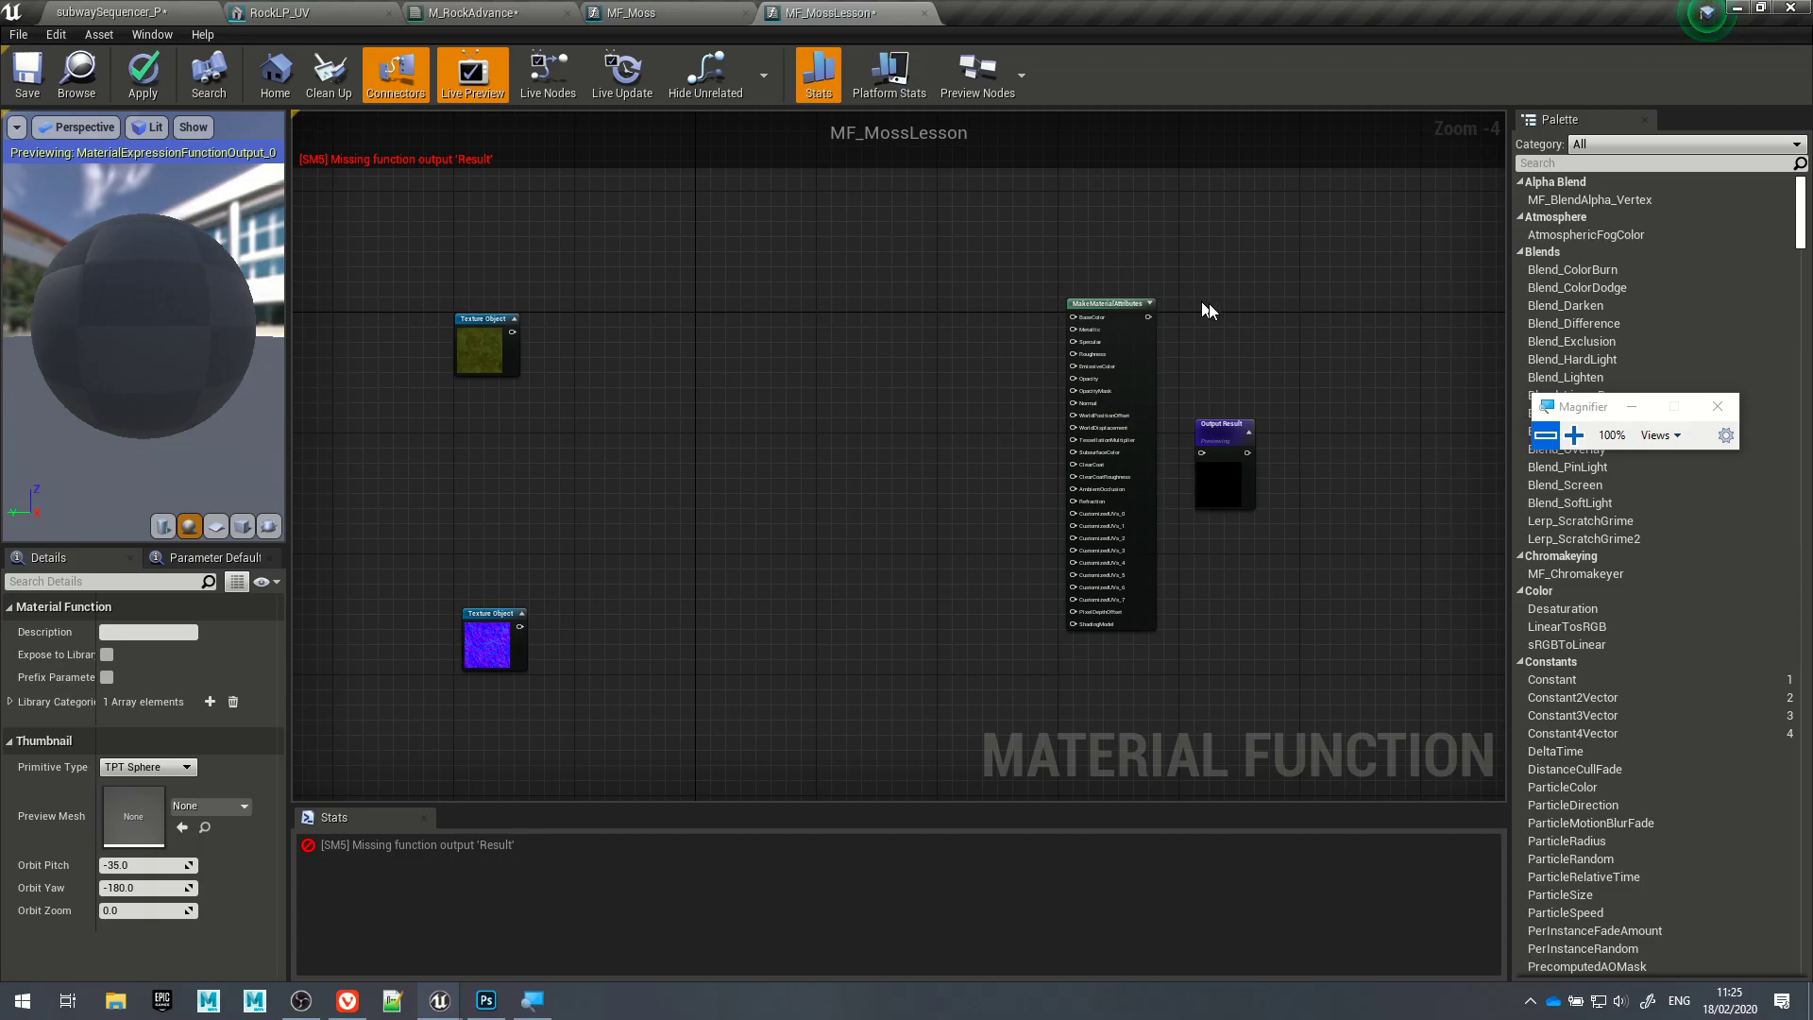
Step: Connect the MakeMaterialAttributes output to the input of the Output Result node
drag(1149, 319, 1203, 453)
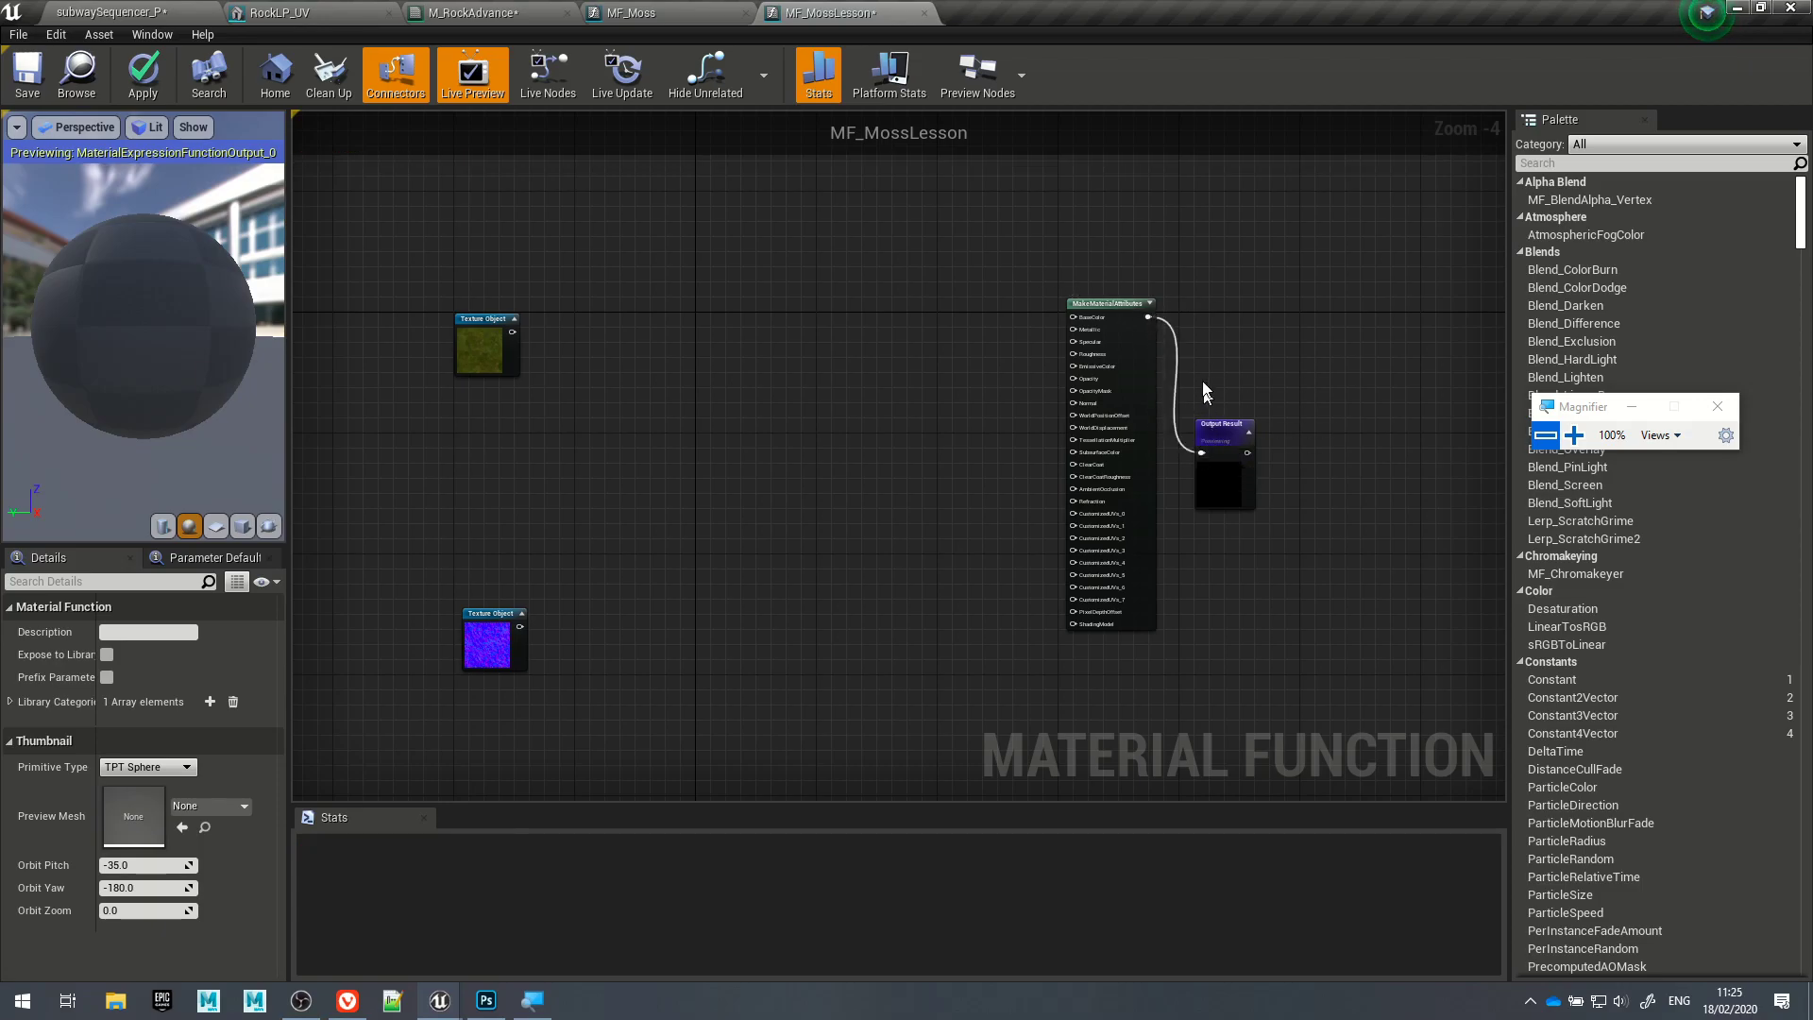
click(1152, 383)
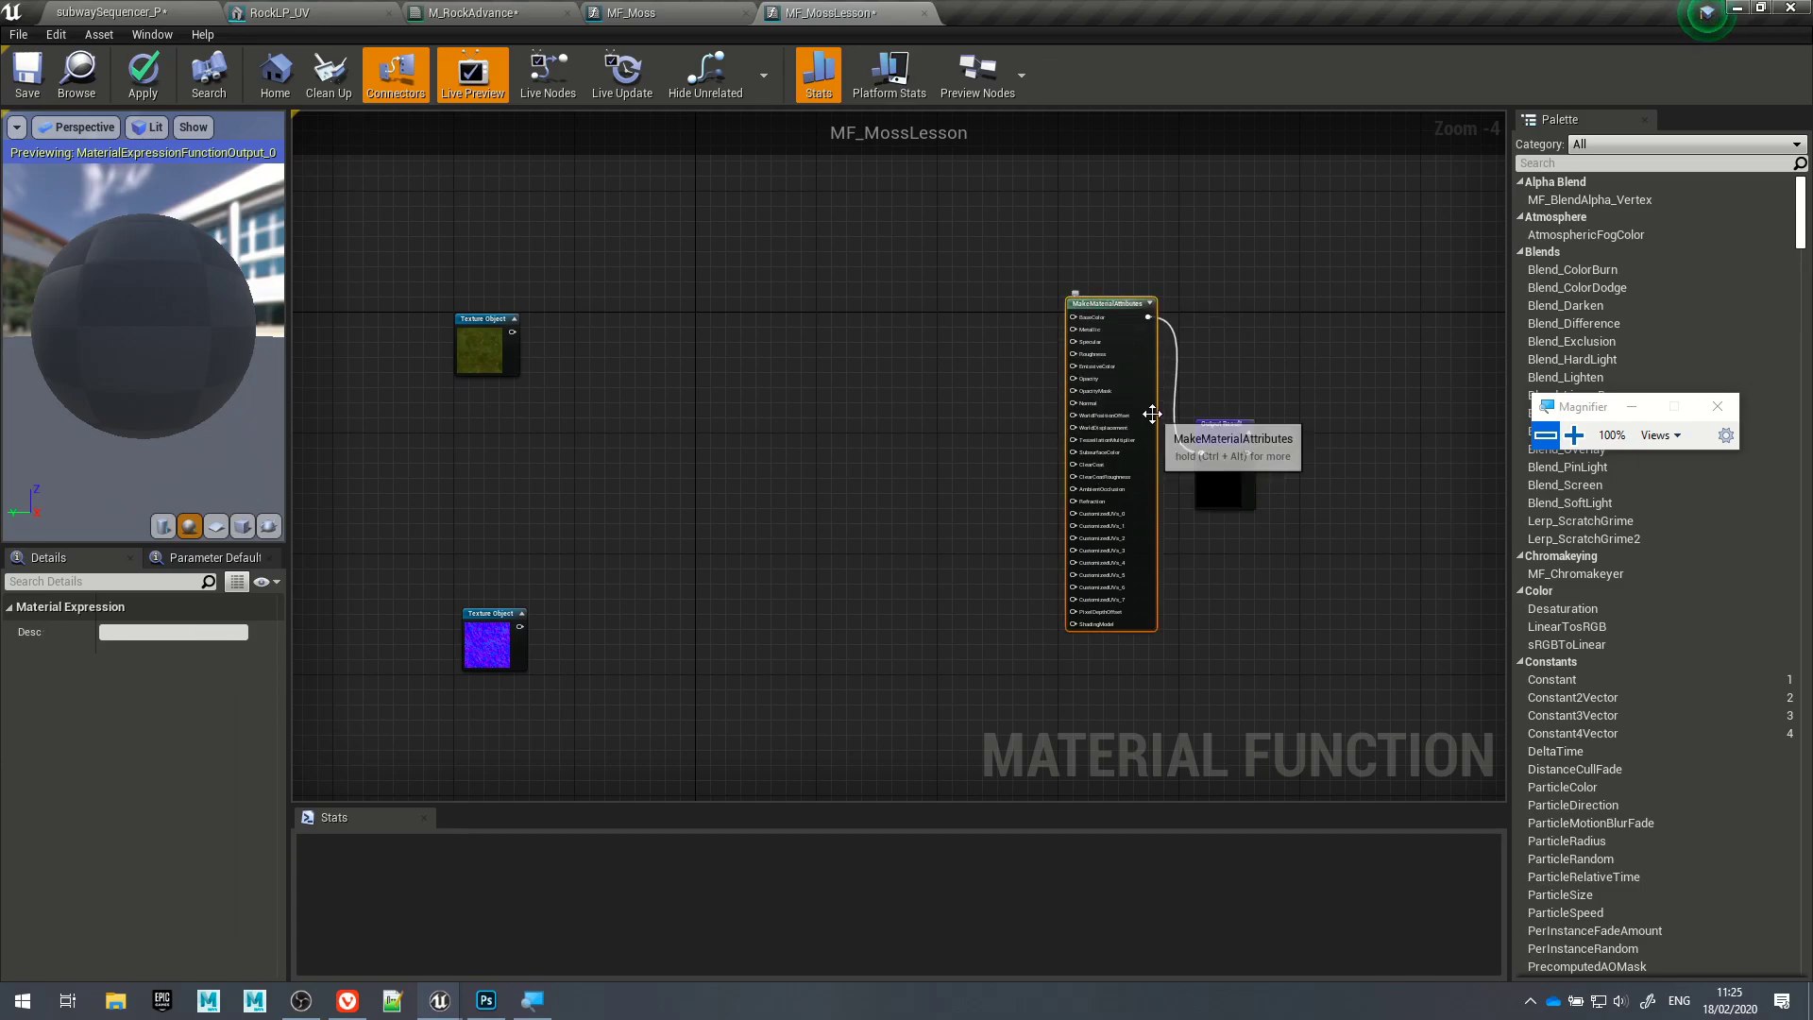
click(1224, 477)
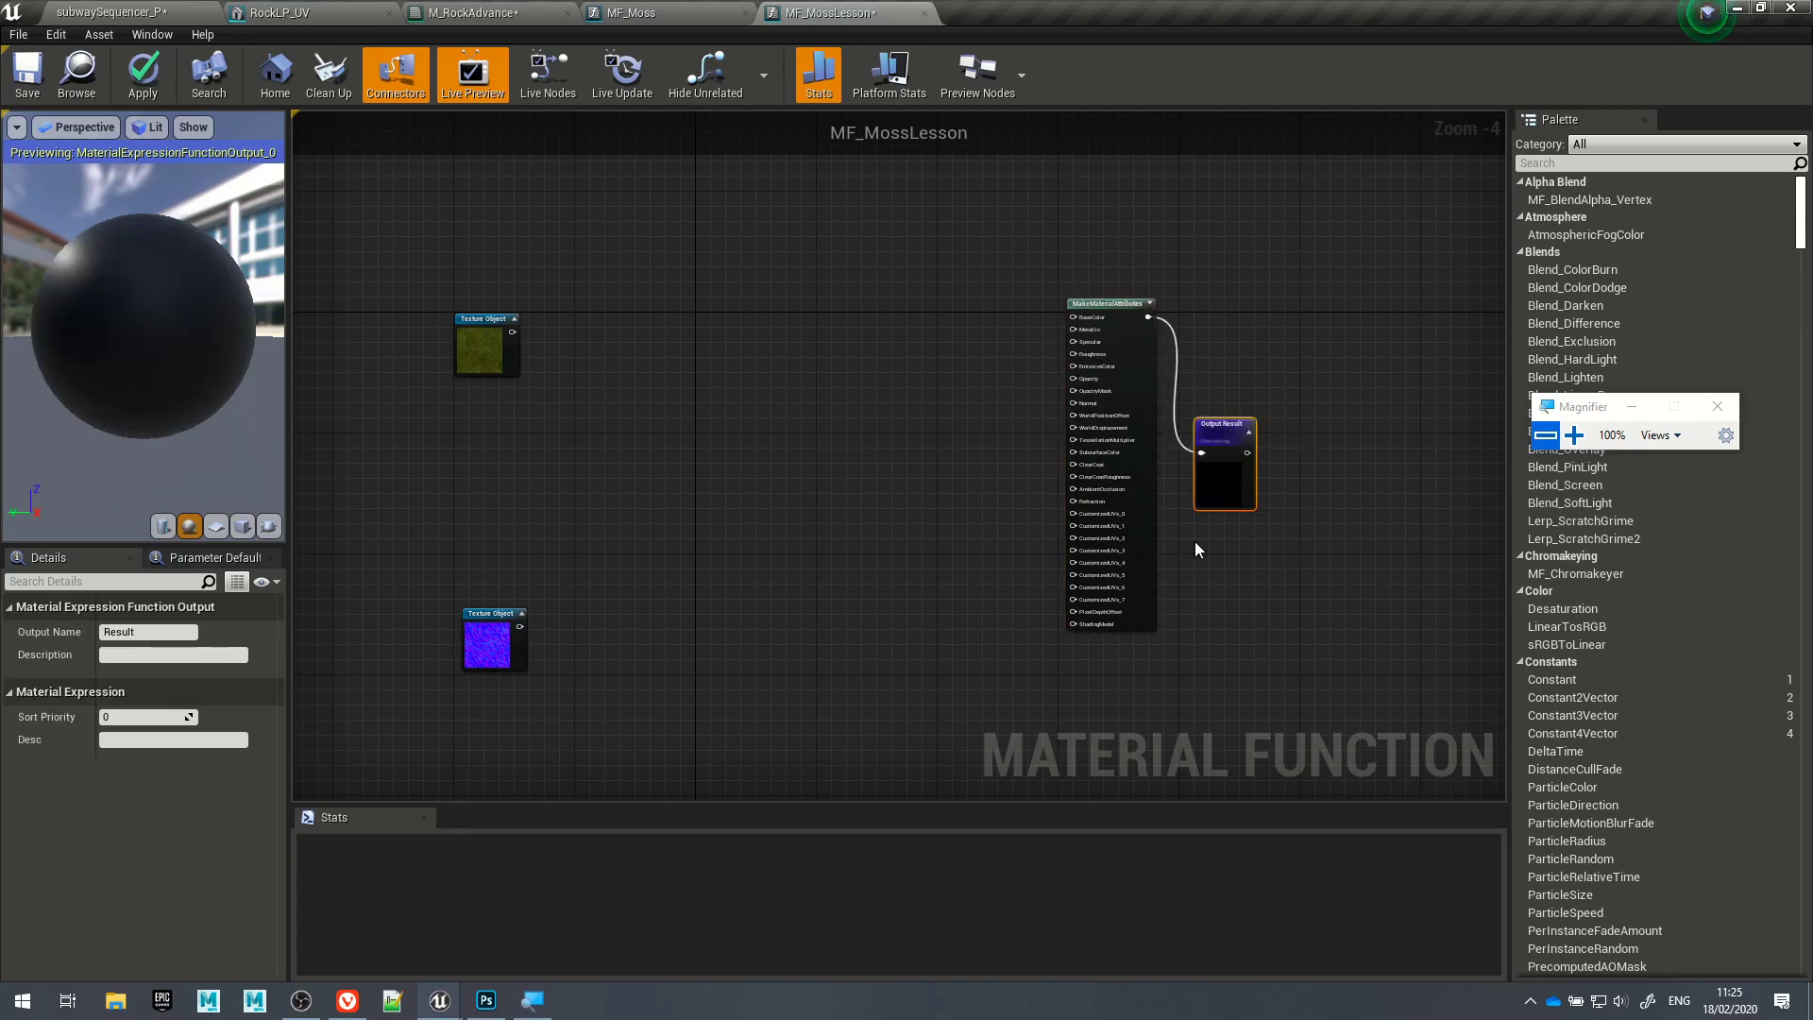
click(864, 474)
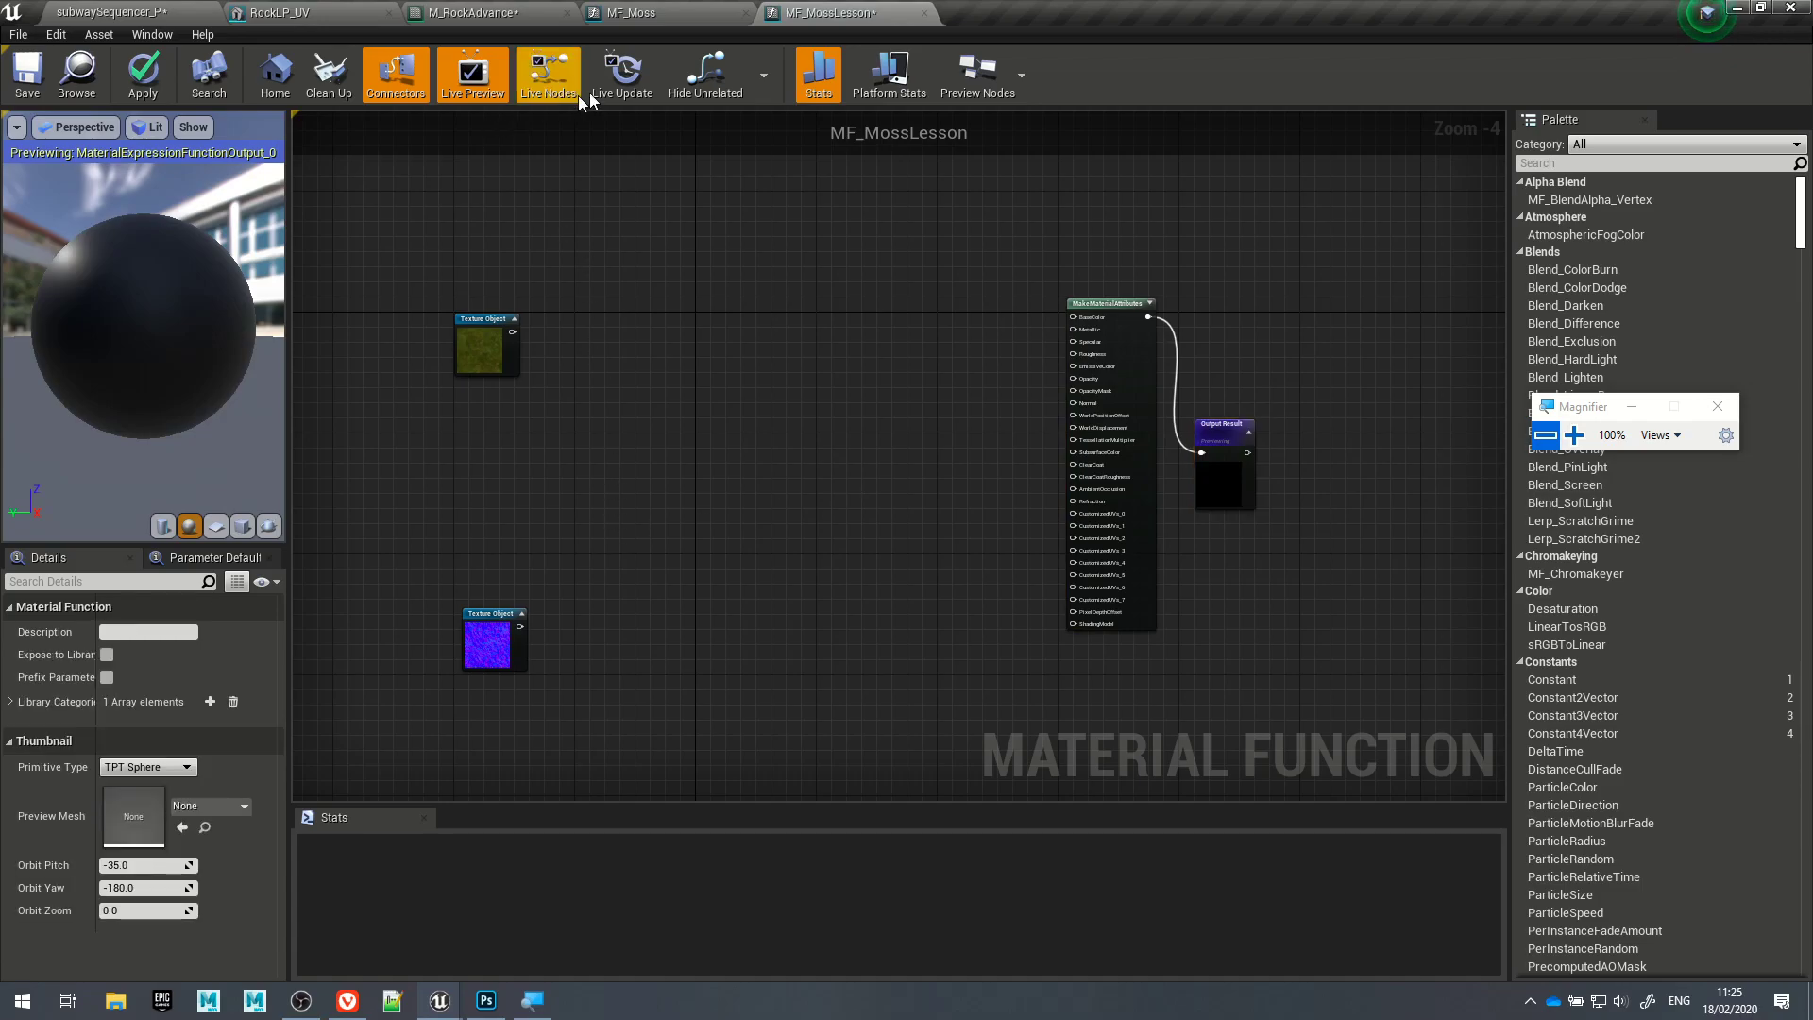
Step: In MF_Moss, bring the moss albedo texture object closer to the WorldAlignedTexture node it feeds
click(642, 13)
right_drag(670, 519, 731, 524)
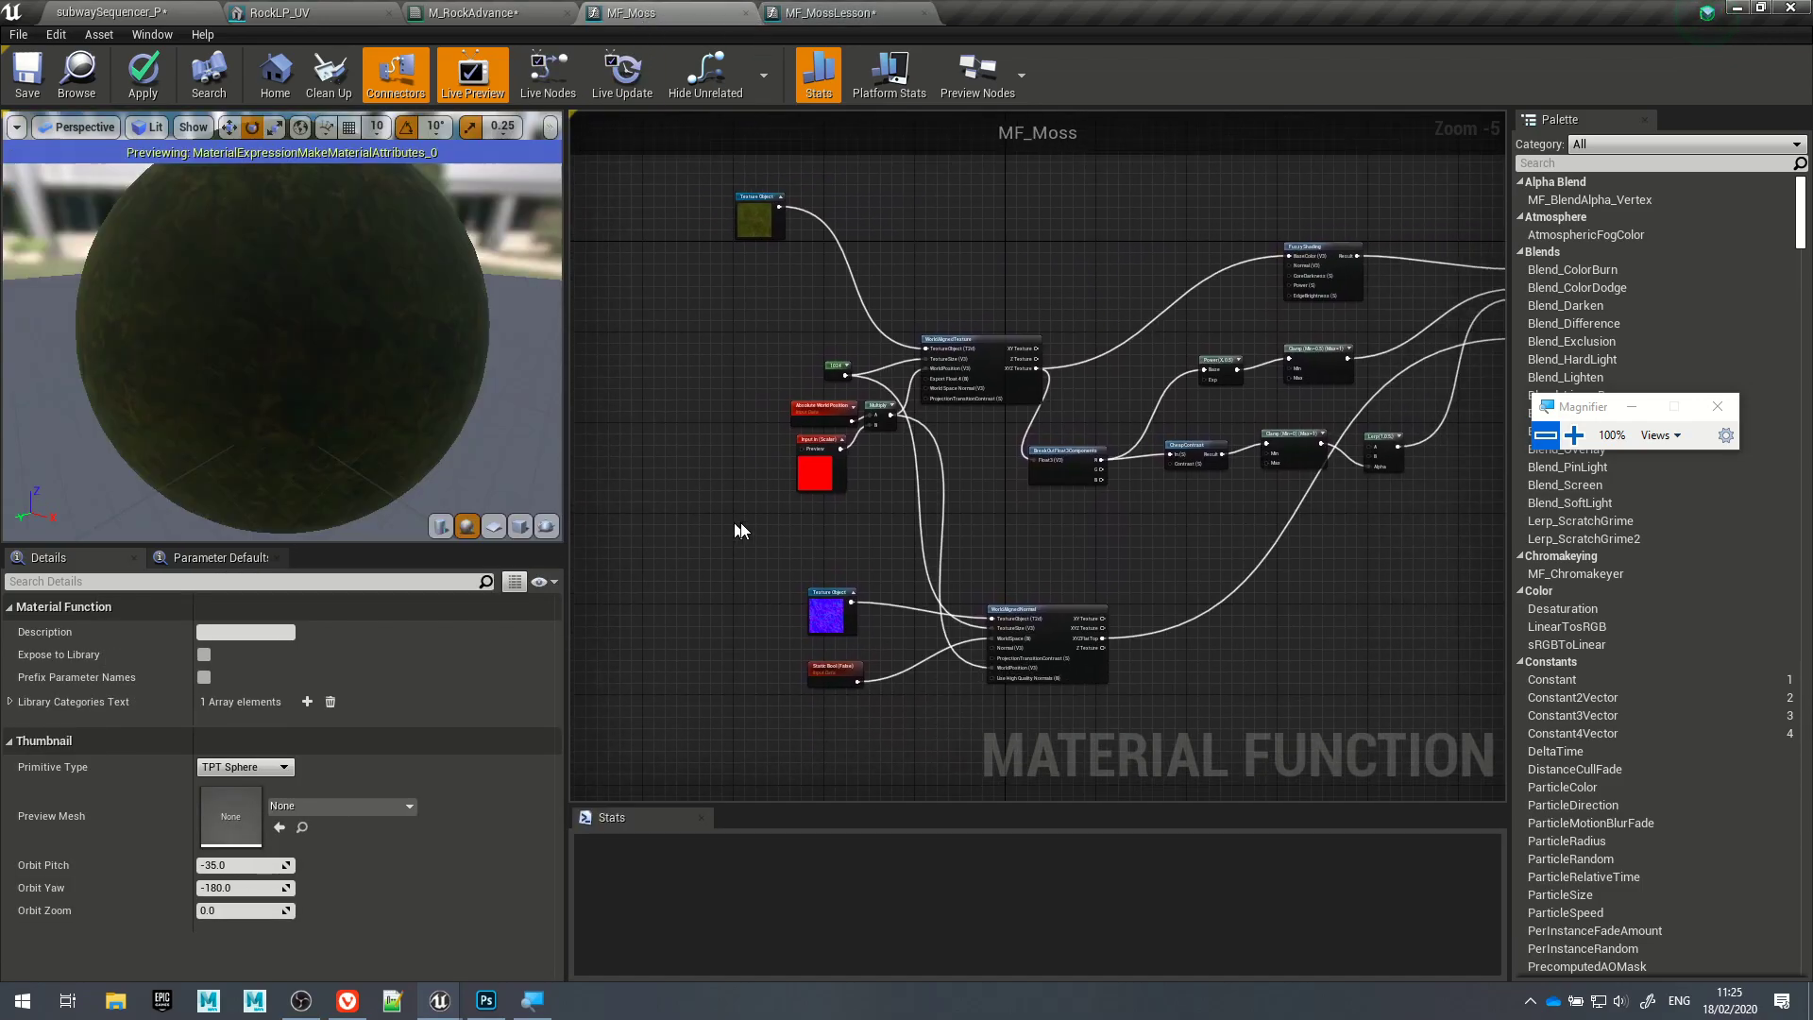
scroll(804, 520, up, 3)
right_drag(973, 525, 984, 799)
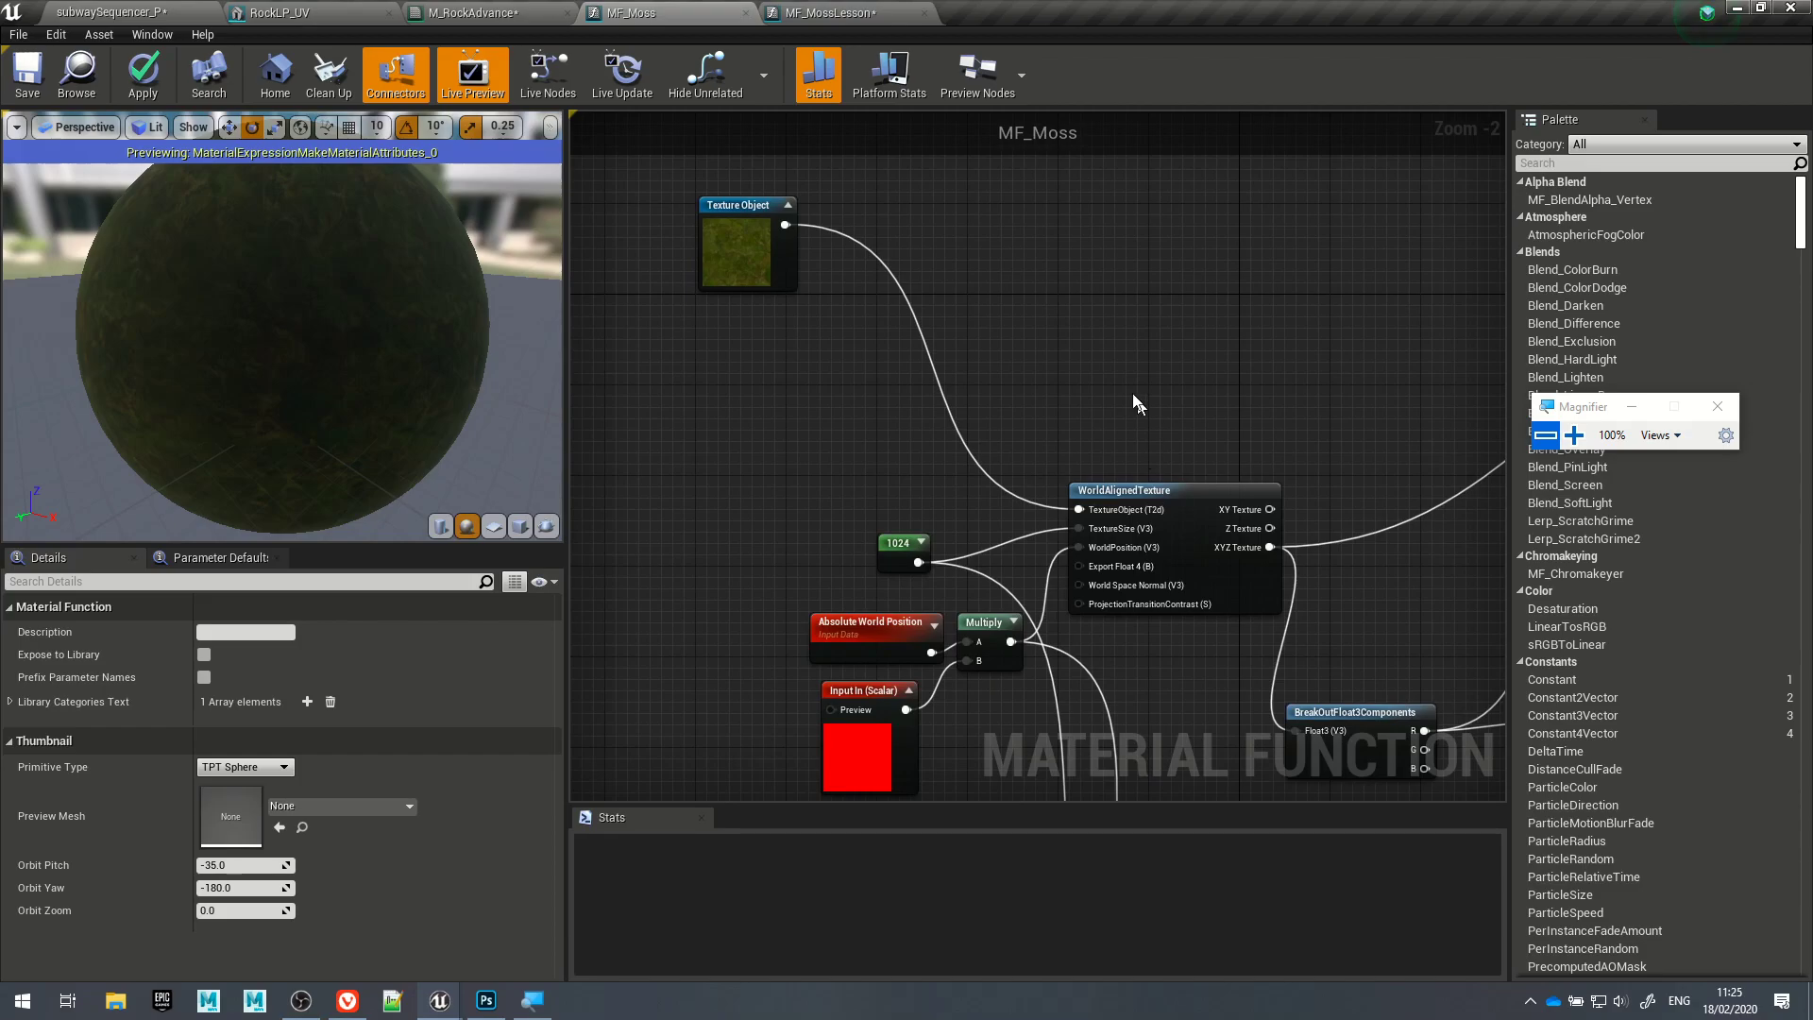
drag(732, 271, 878, 415)
click(986, 328)
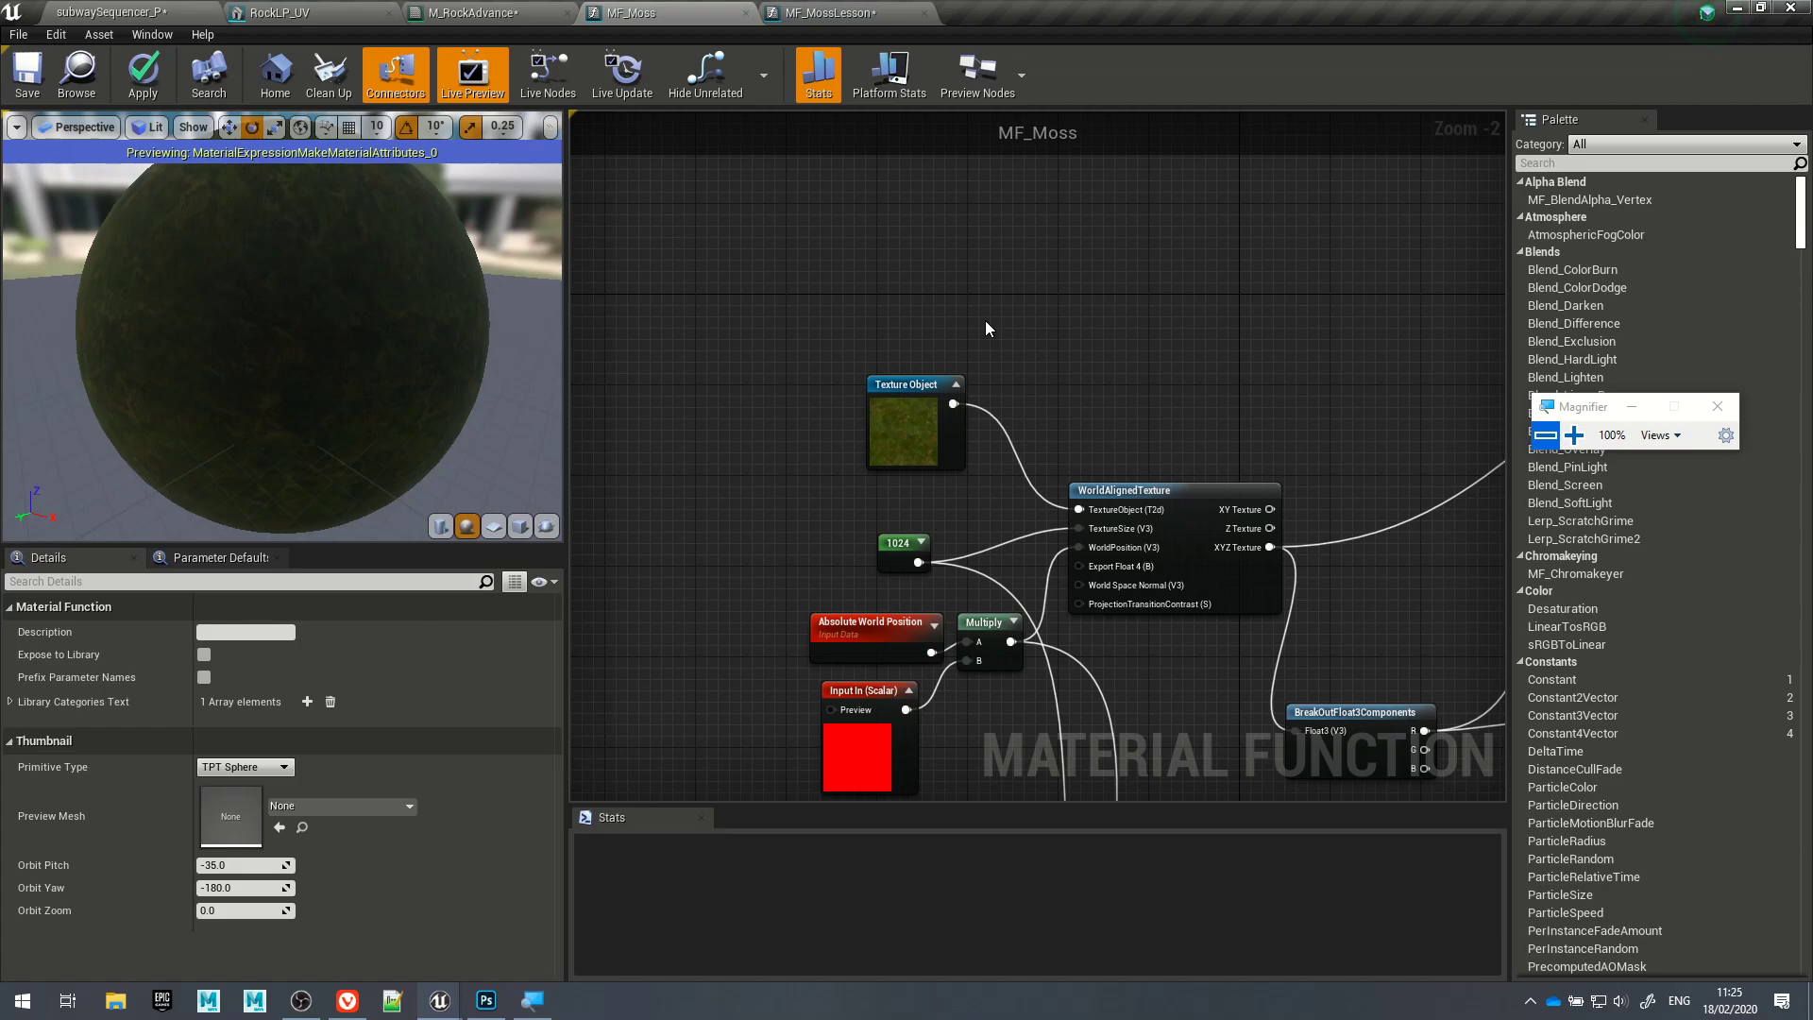
Step: In the subwaySequencer_P level, duplicate the selected mossy rock, then scale down, reposition and tilt the copy across the hallway floor
click(340, 12)
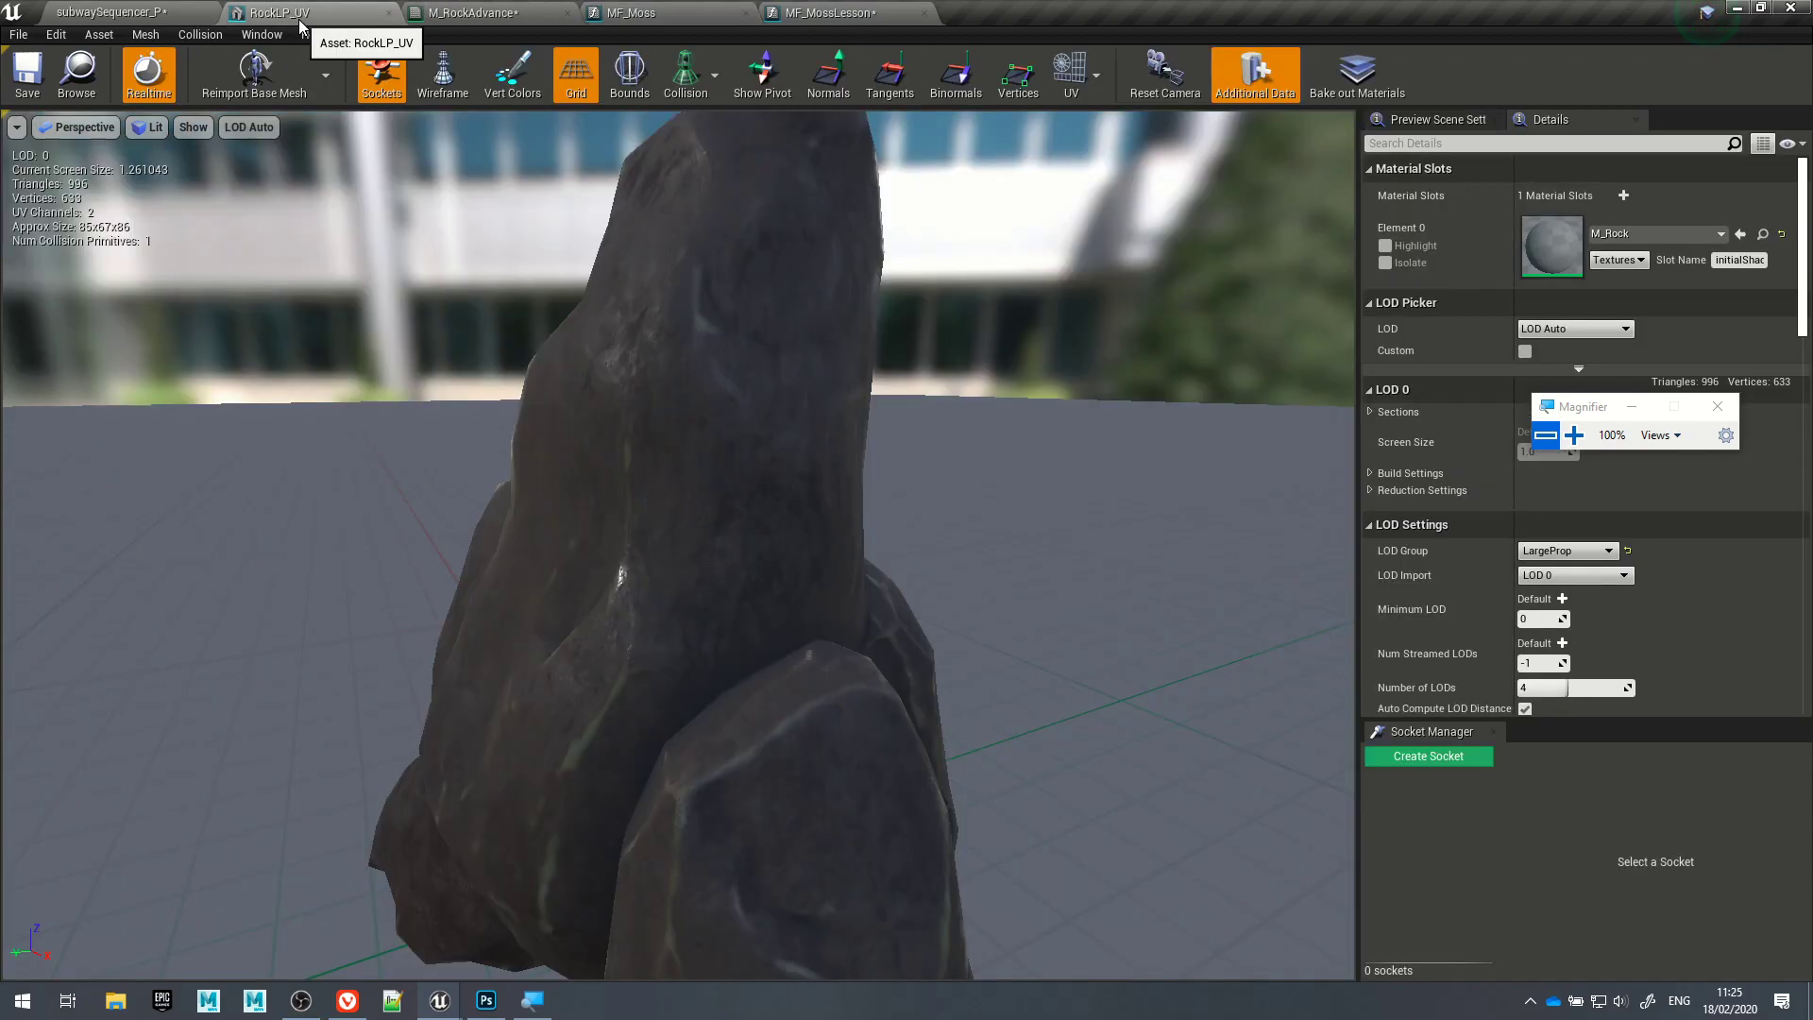
click(179, 12)
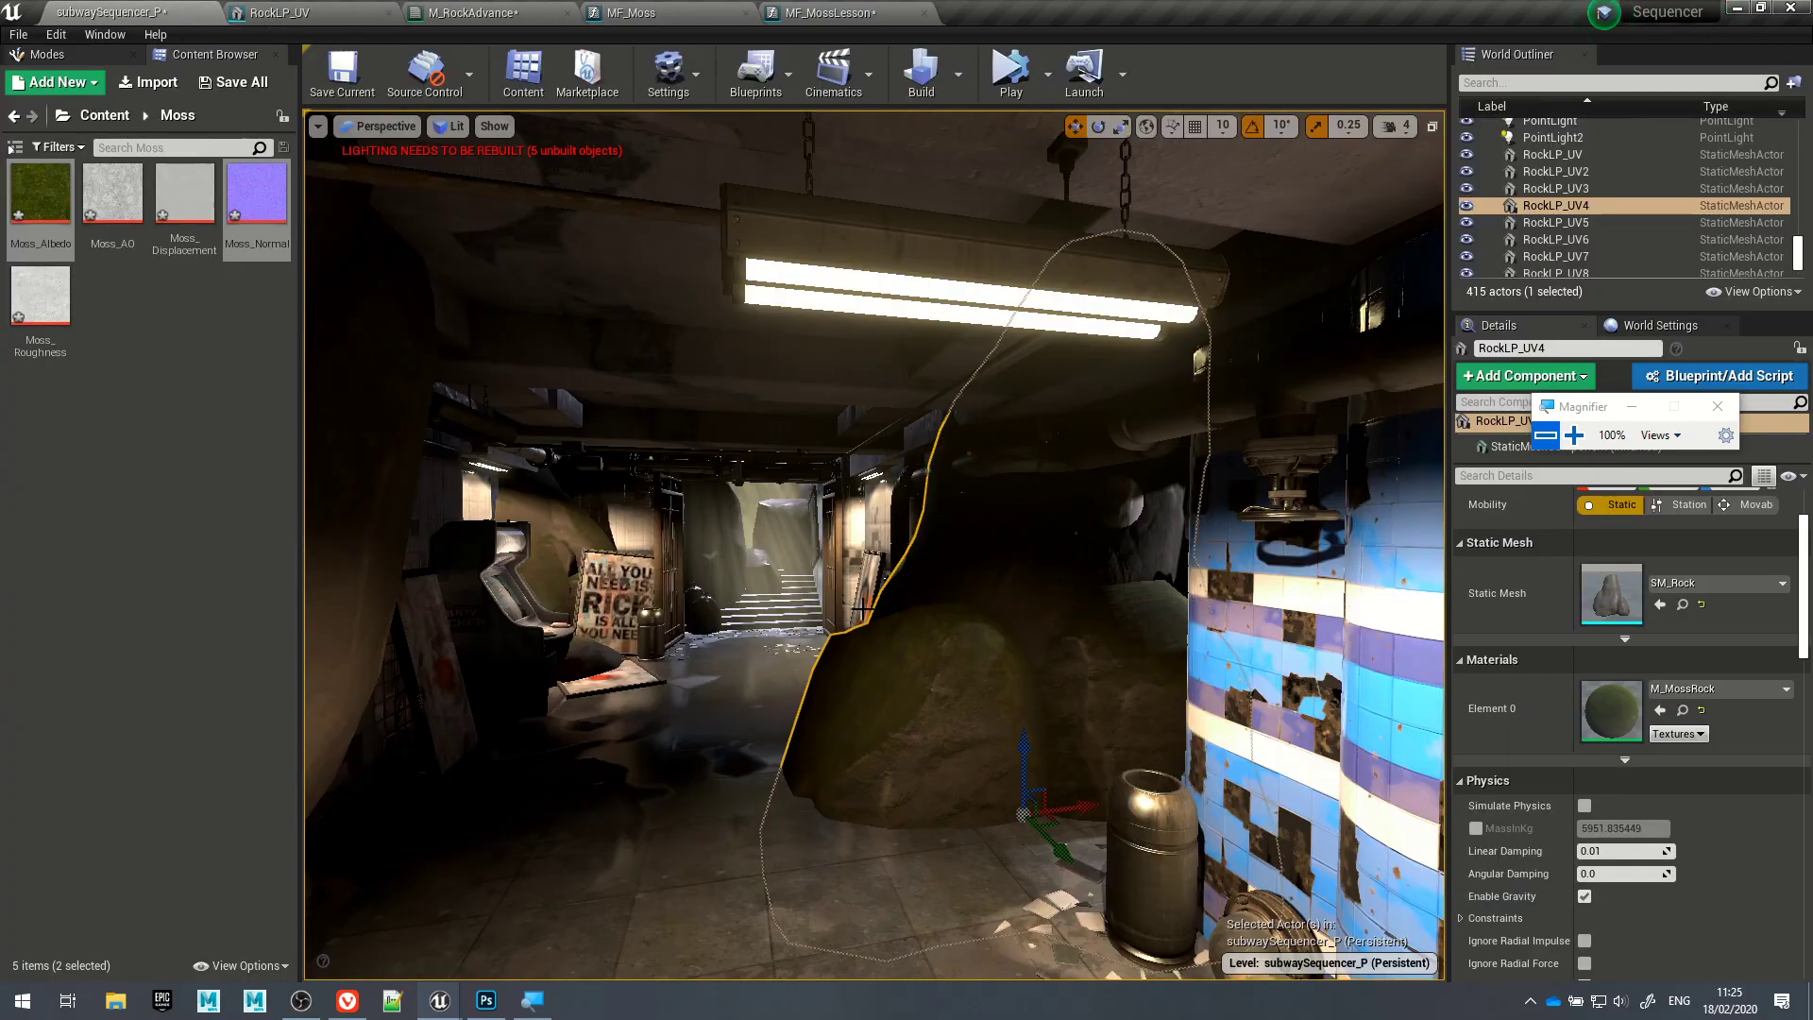
alt+drag(1048, 816, 812, 992)
scroll(868, 827, down, 5)
key(r)
drag(822, 859, 804, 897)
key(w)
drag(826, 831, 911, 808)
key(e)
drag(822, 746, 882, 660)
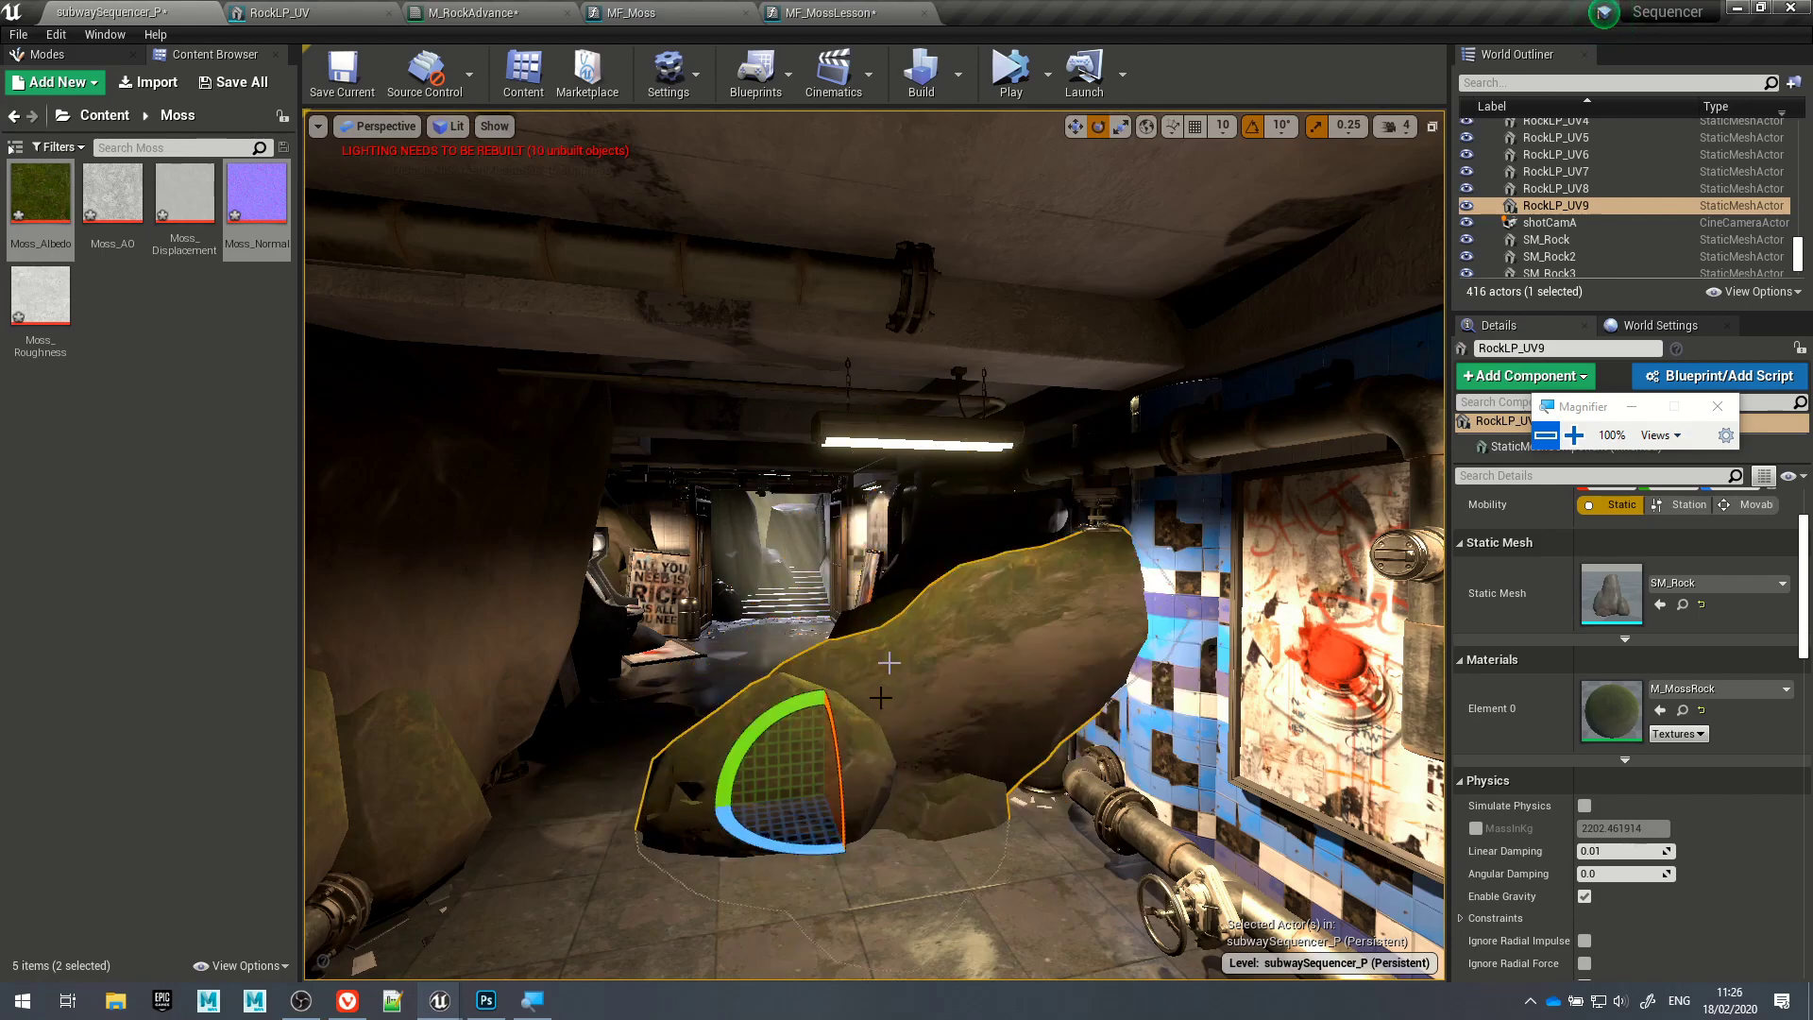
Step: Duplicate the tilted rock once more so the two mossy copies overlap, and inspect the moss where they meet
key(w)
alt+drag(838, 822, 1016, 900)
key(e)
click(1016, 900)
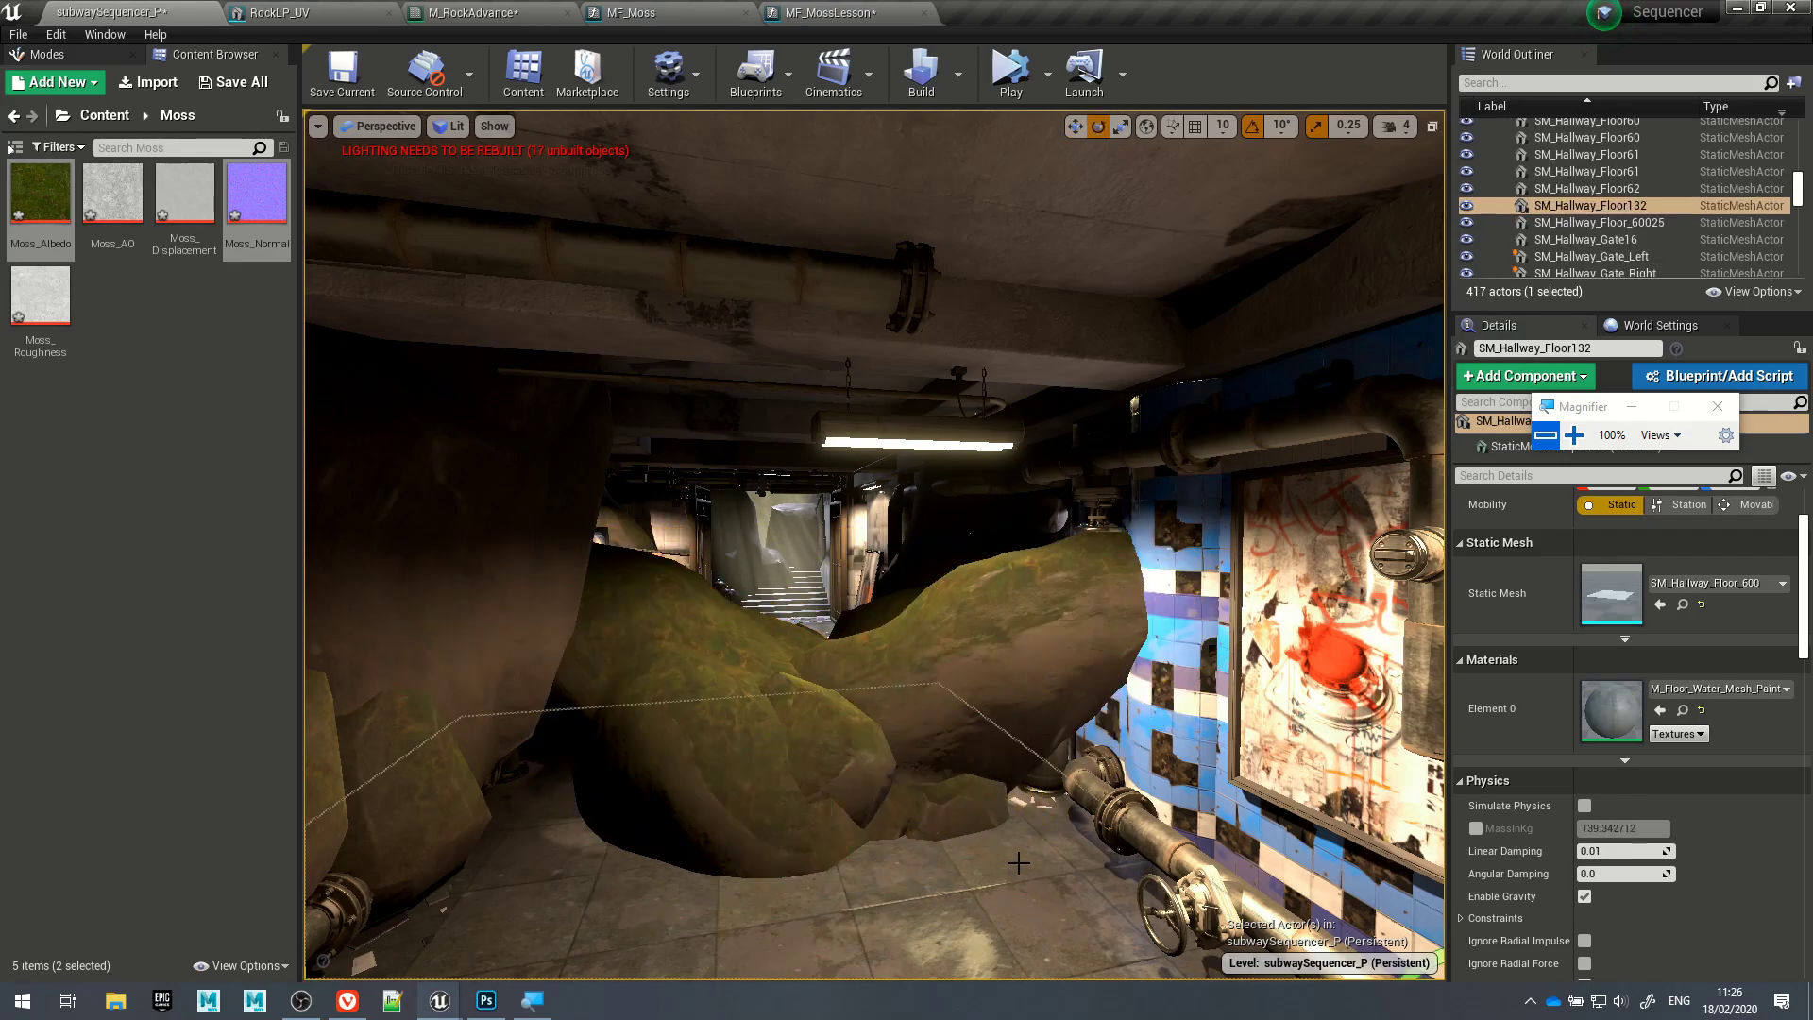
scroll(1017, 863, up, 4)
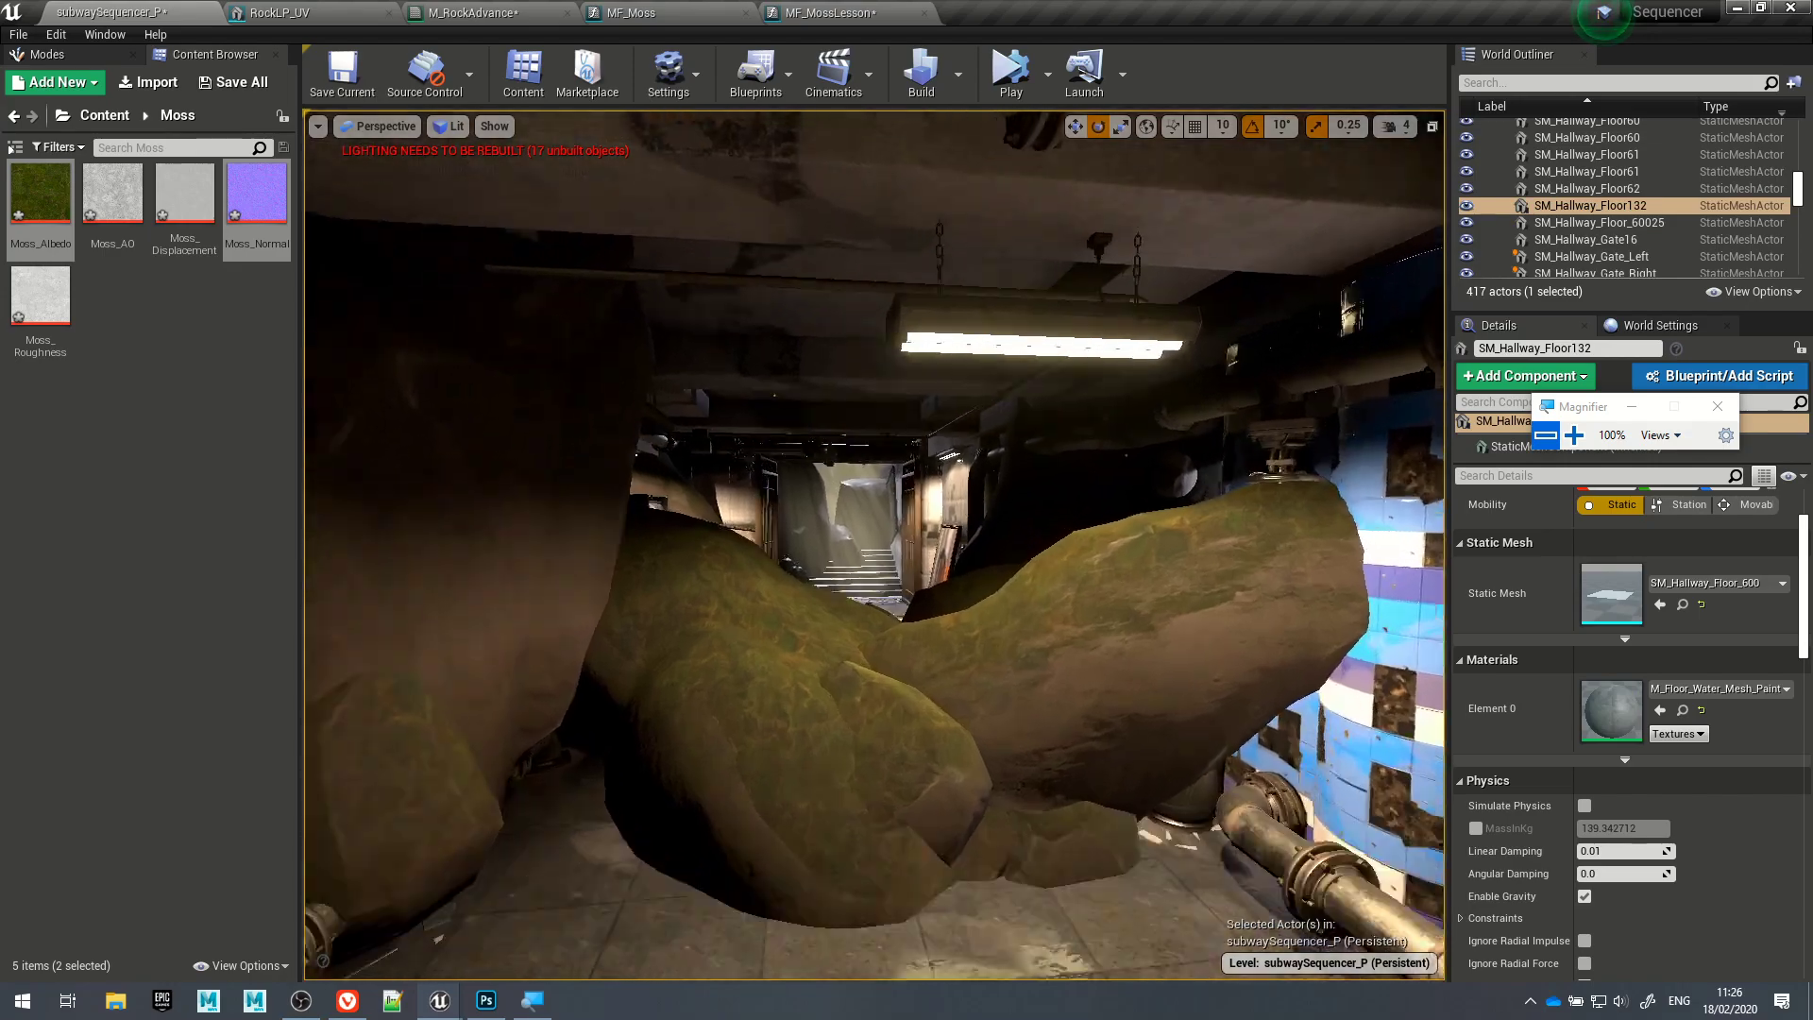
mouse_move(761, 608)
mouse_down()
mouse_move(762, 548)
mouse_move(761, 608)
mouse_up()
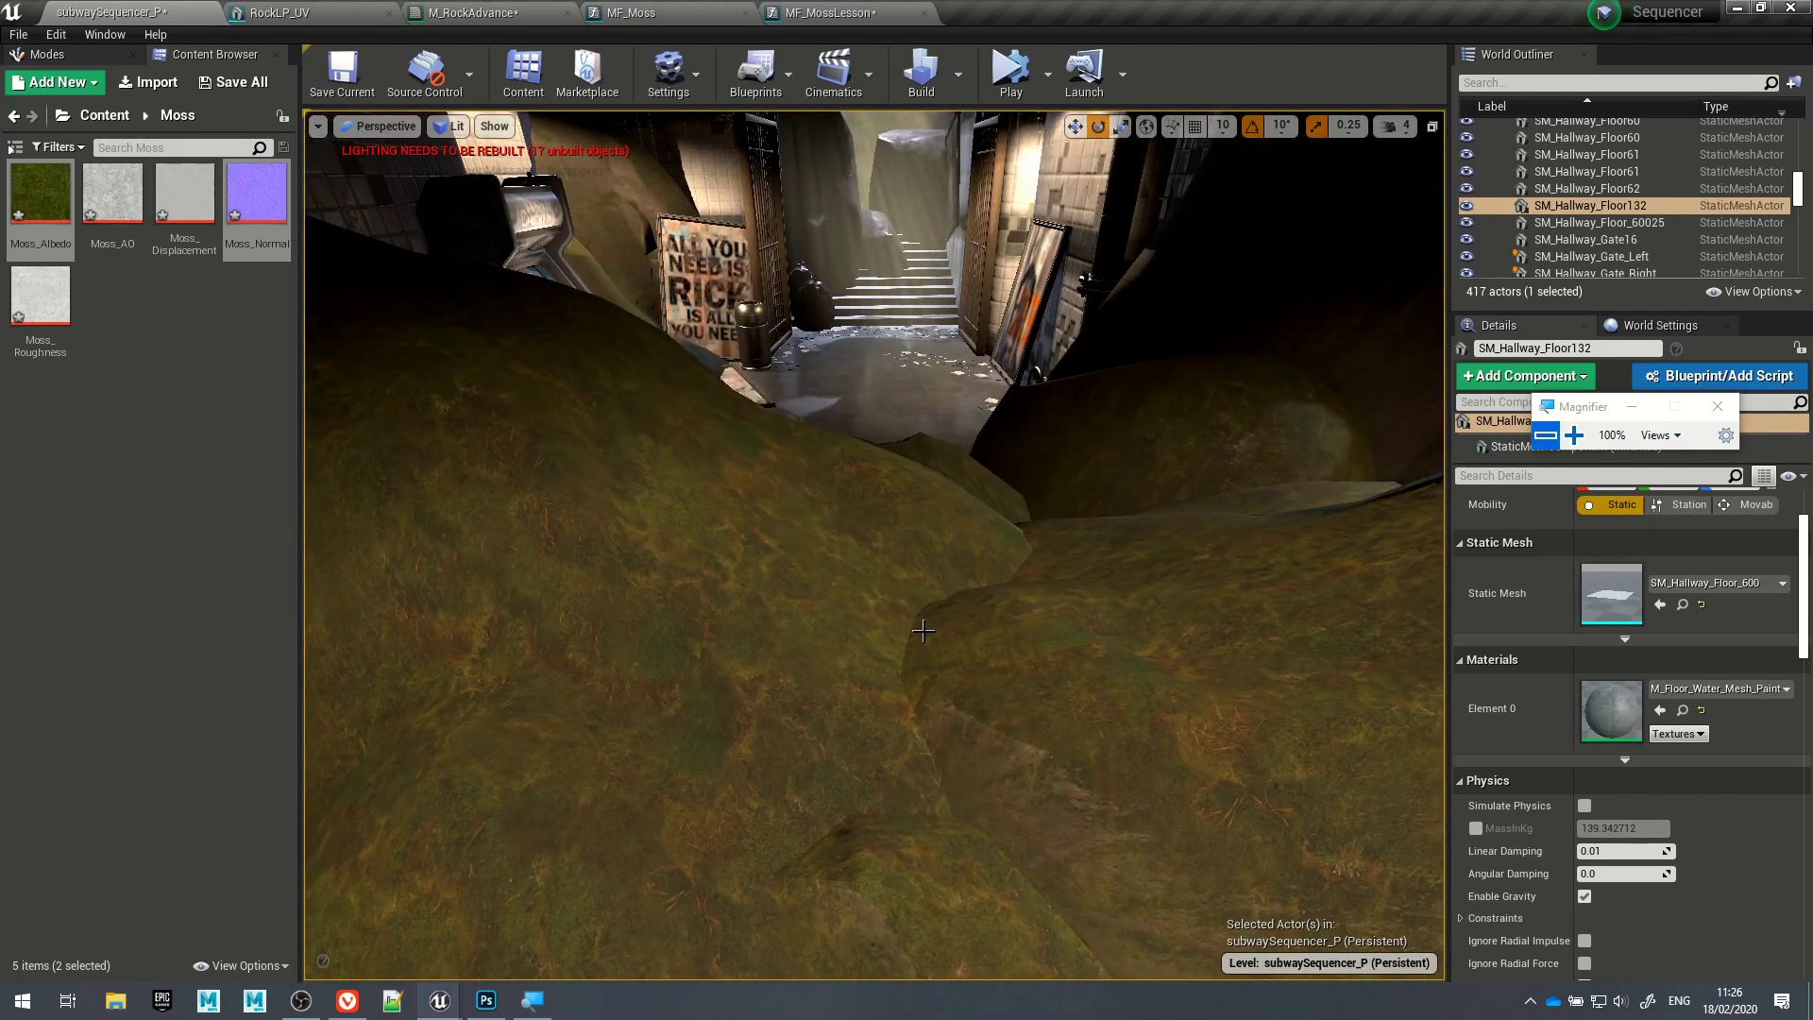
Step: Shift the newest rock copy, RockLP_UV10, slightly to check how its moss texture lines up with the neighbouring rock
click(869, 654)
key(w)
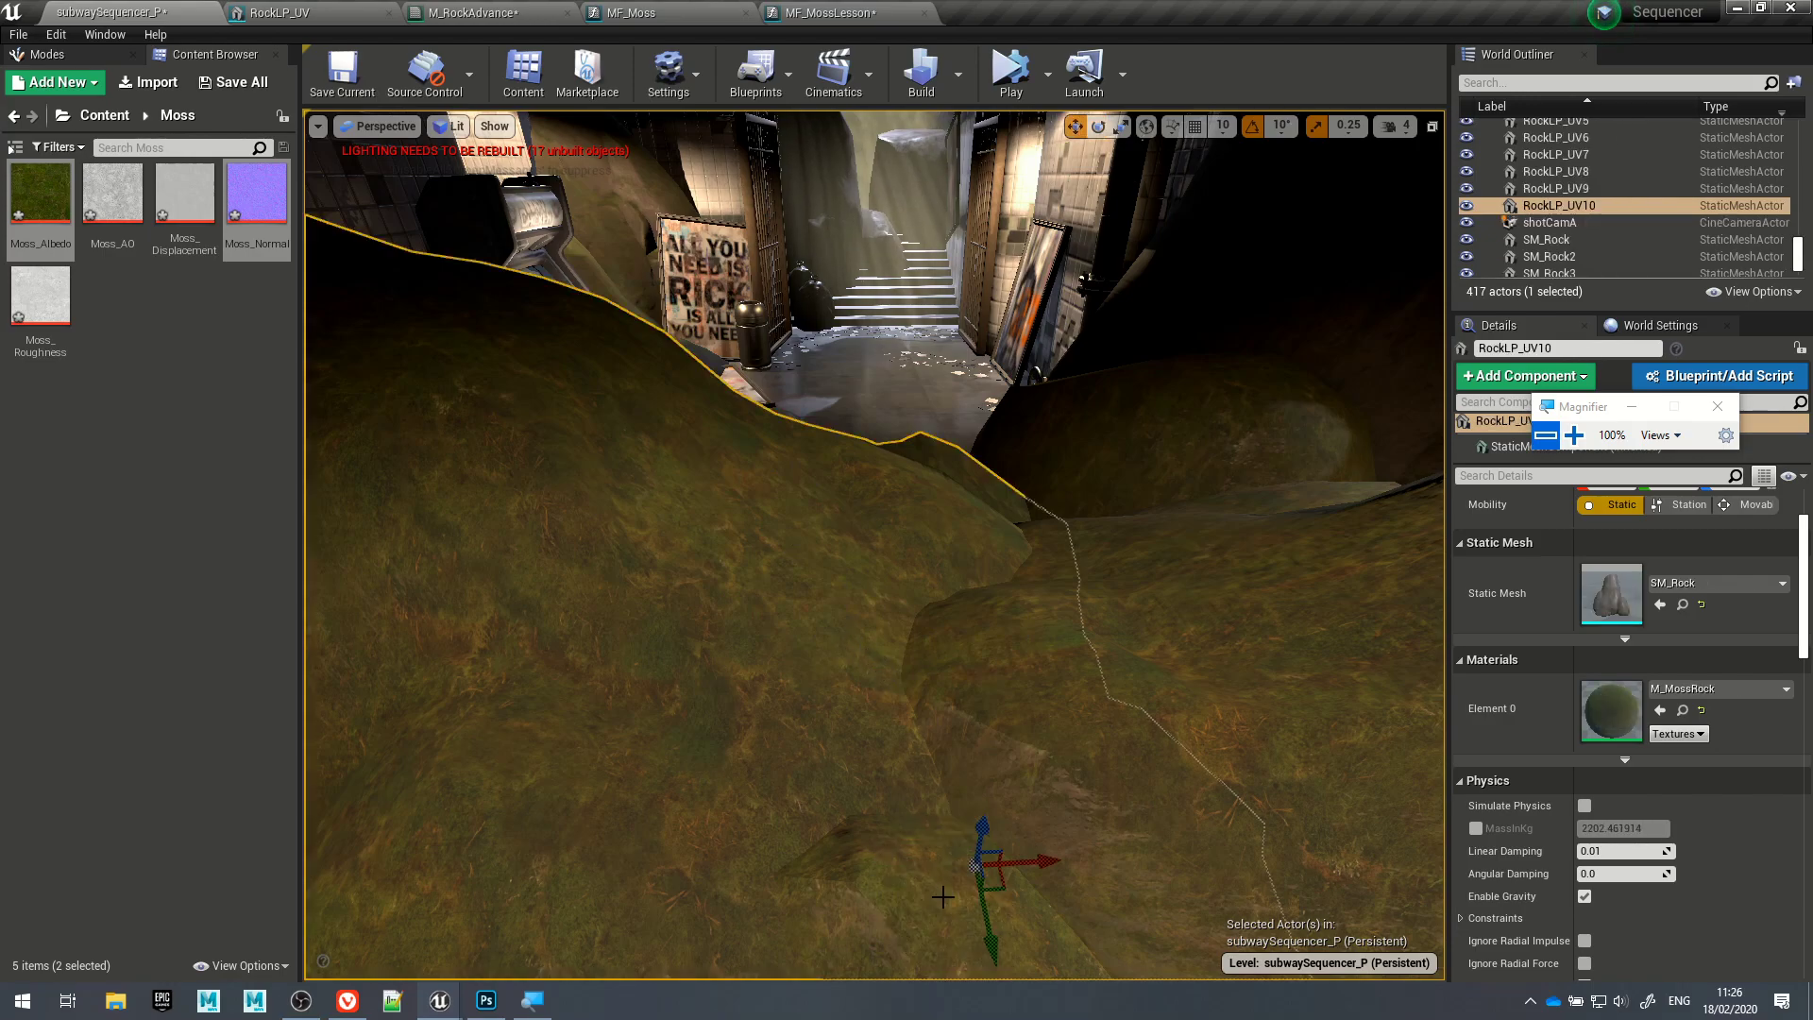
mouse_move(988, 879)
mouse_down()
mouse_move(1191, 882)
mouse_move(1341, 854)
mouse_move(1227, 944)
mouse_move(1110, 977)
mouse_move(1019, 878)
mouse_move(1096, 785)
mouse_move(1199, 818)
mouse_move(1218, 893)
mouse_move(1148, 897)
mouse_move(1186, 893)
mouse_move(1169, 929)
mouse_move(1016, 876)
mouse_up()
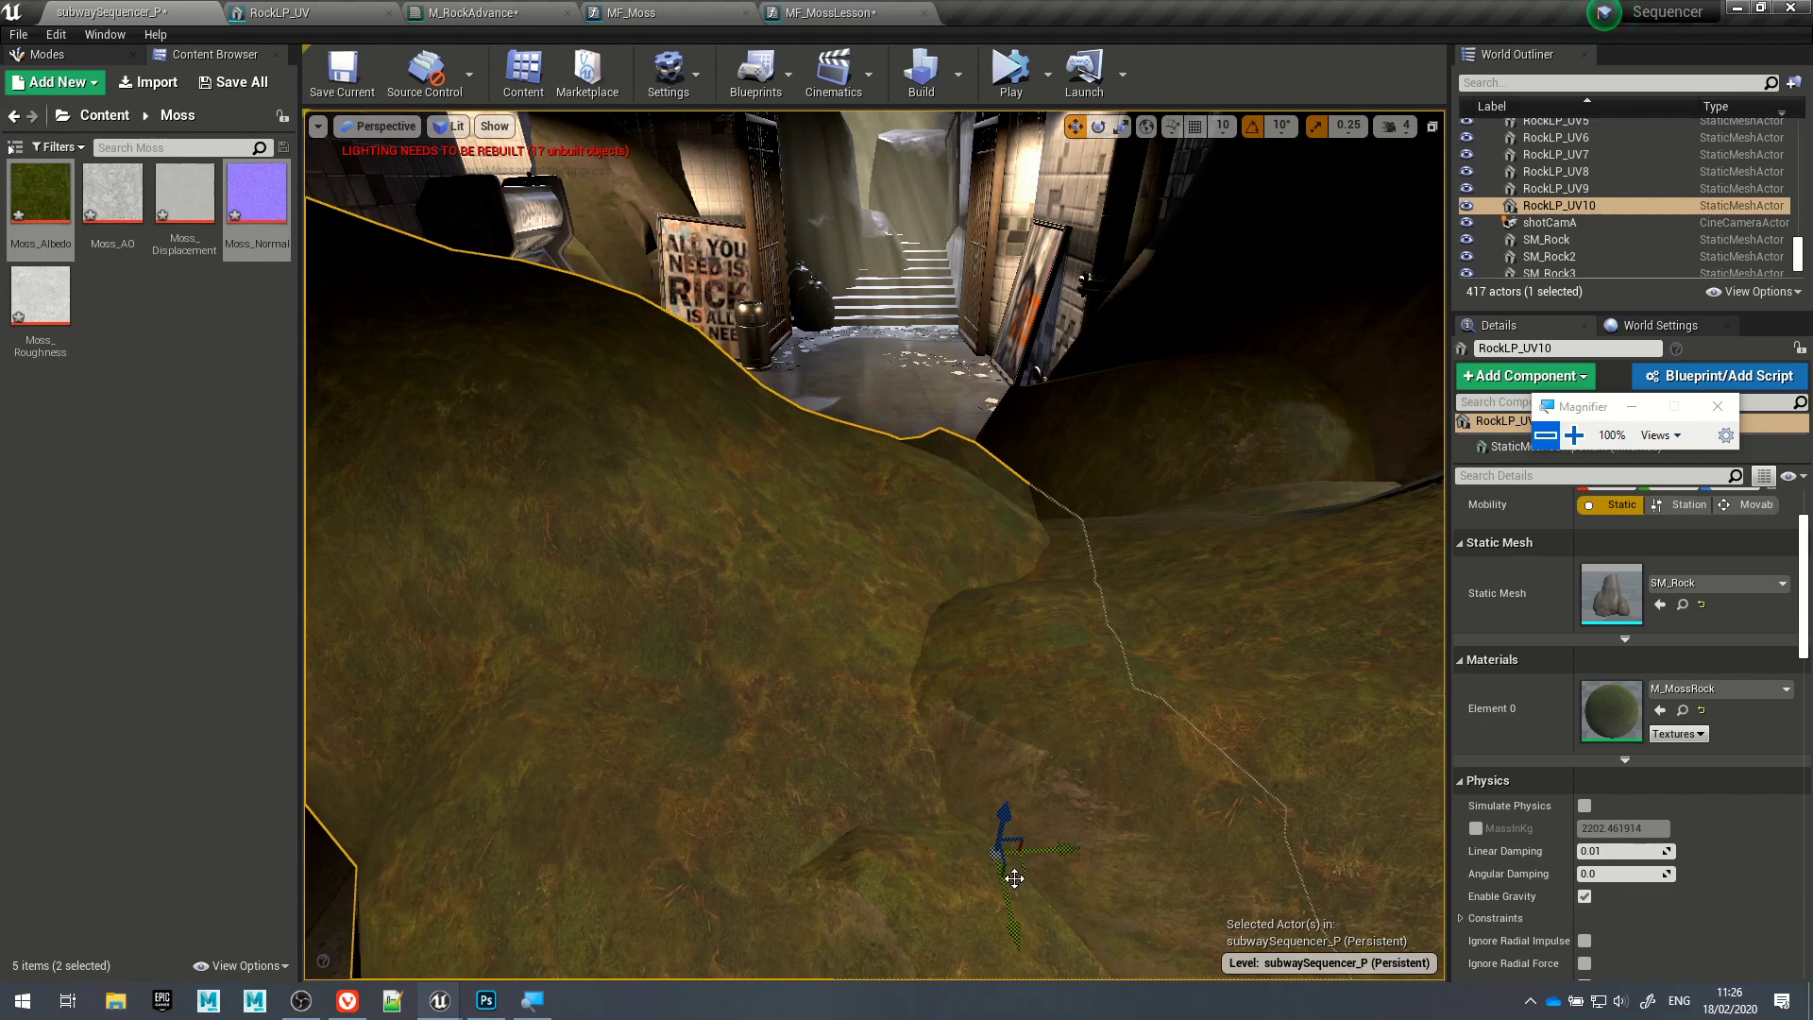
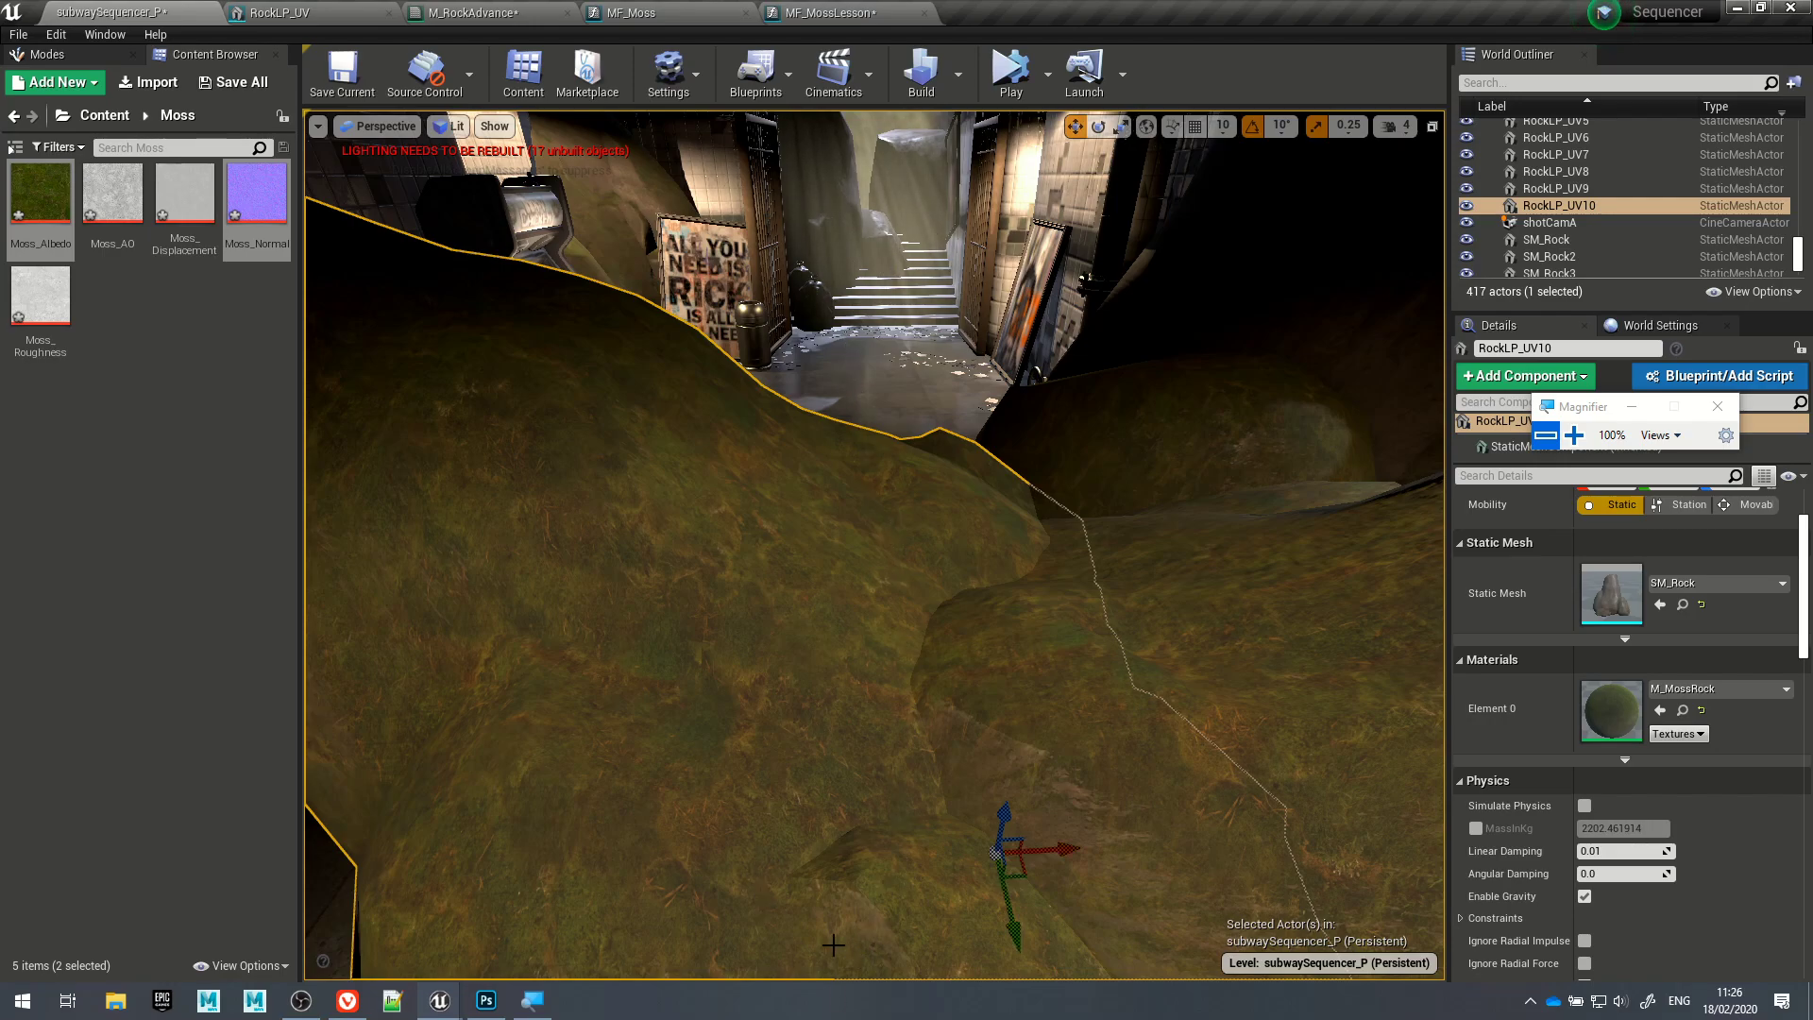
Step: Return to MF_MossLesson and add a WorldAlignedTexture node beside the moss albedo texture object
click(850, 12)
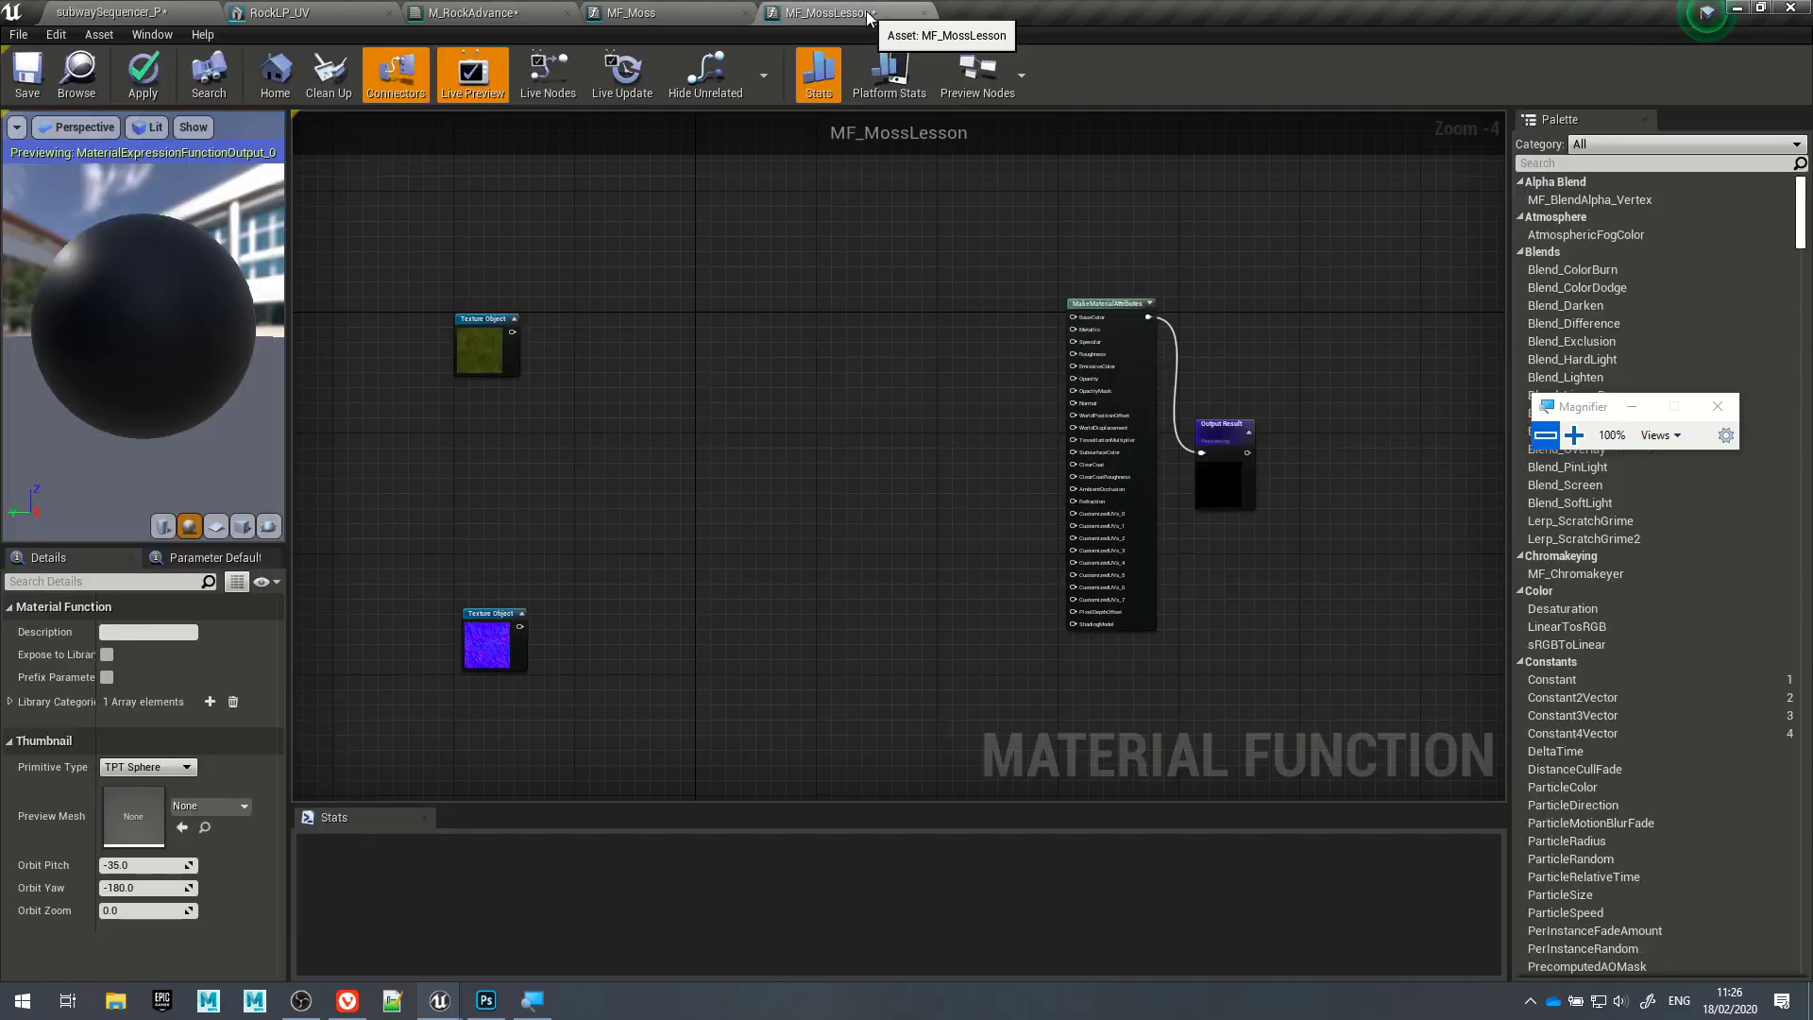
right_click(622, 368)
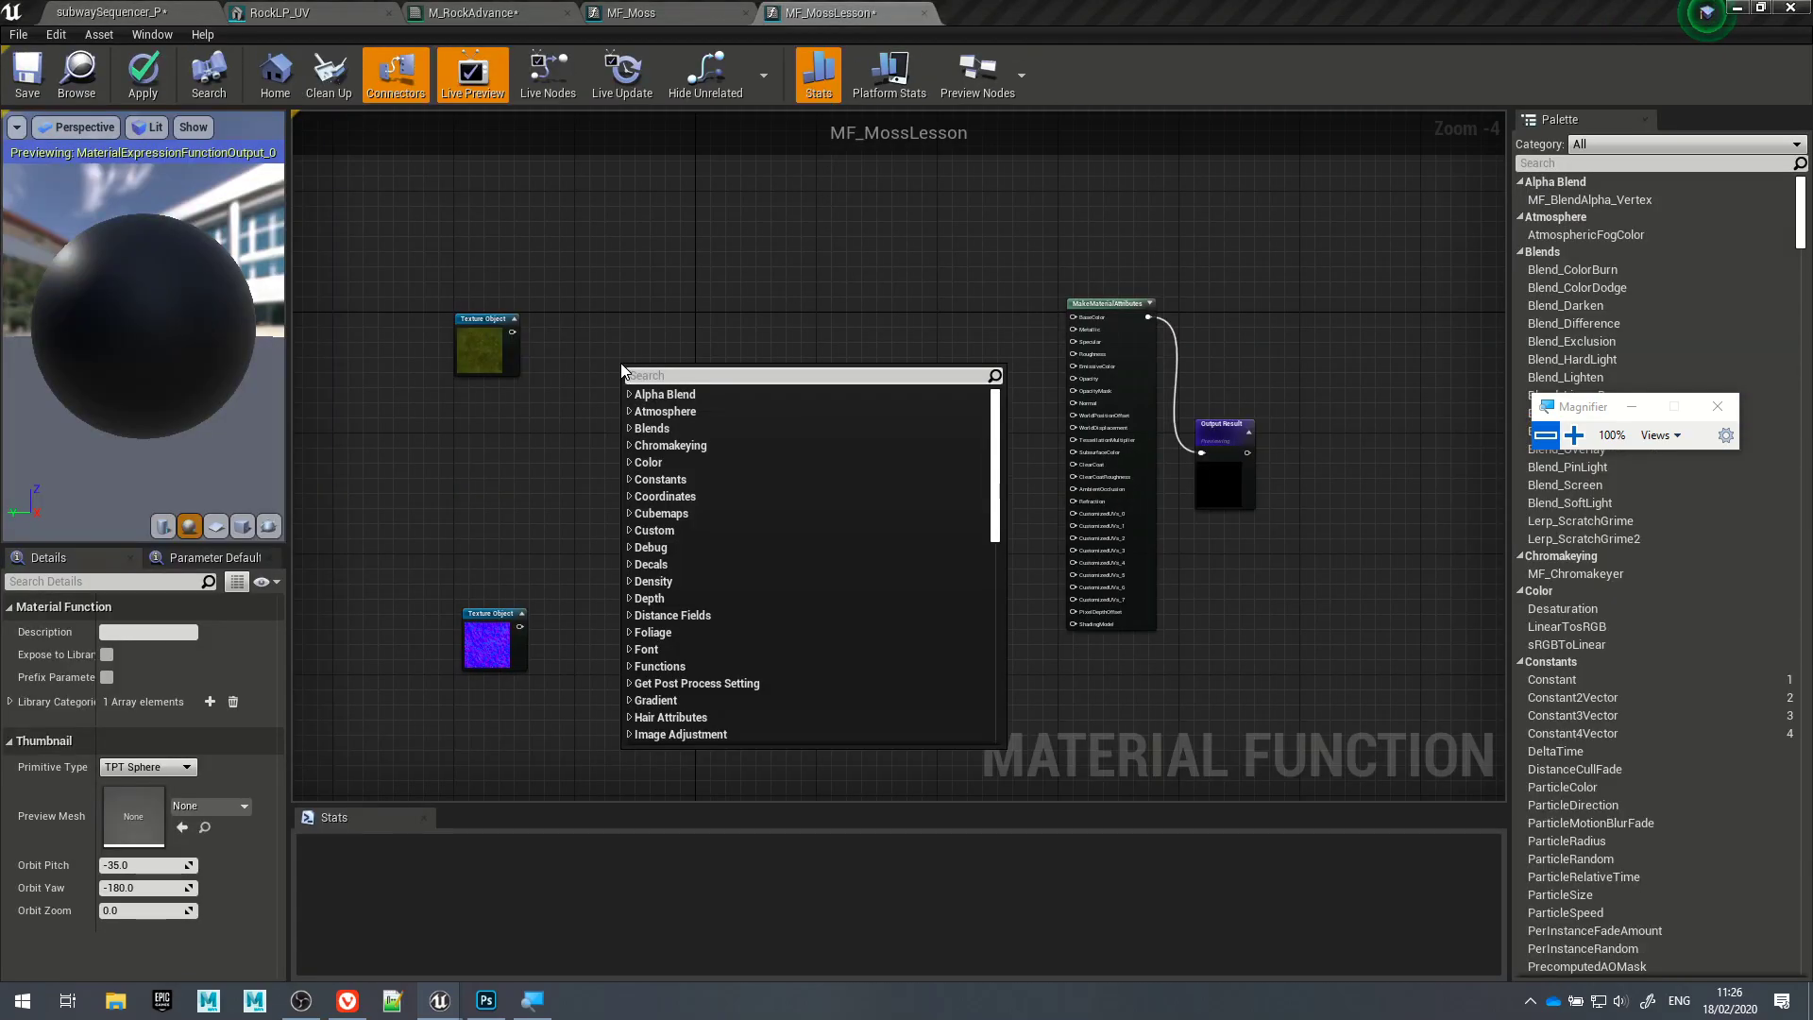
text(wor)
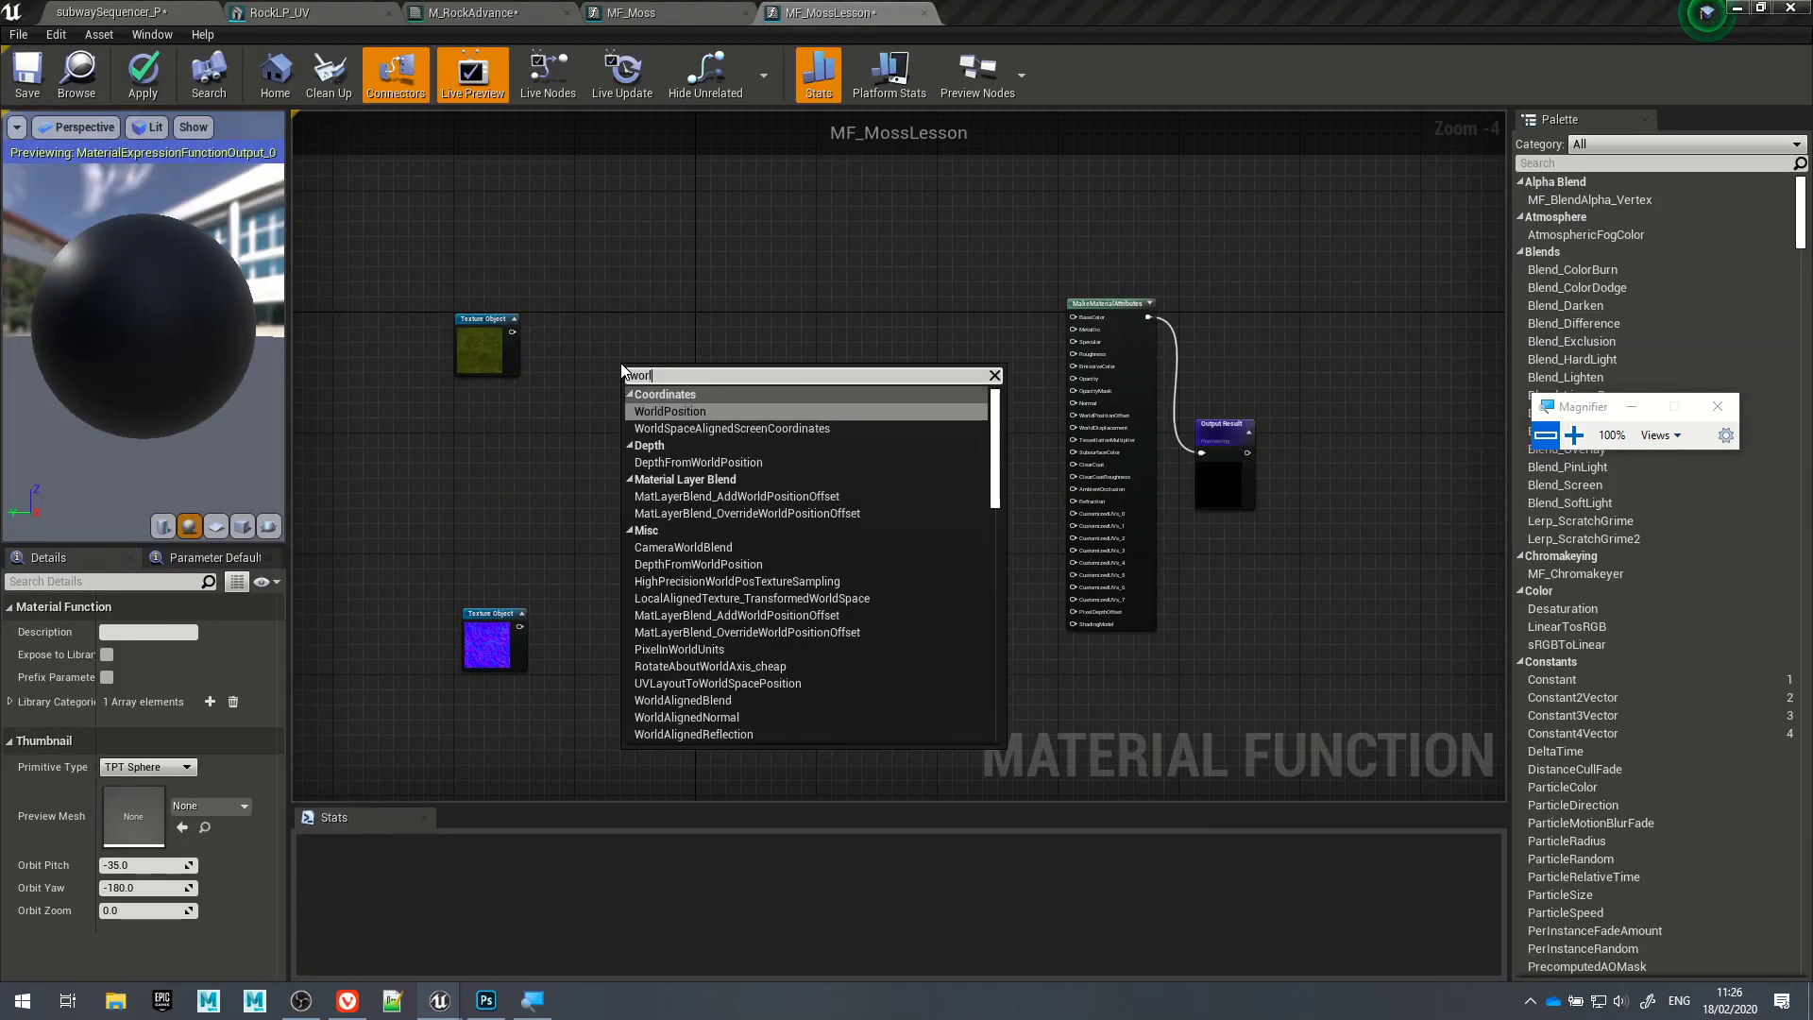
text(l)
scroll(824, 606, down, 6)
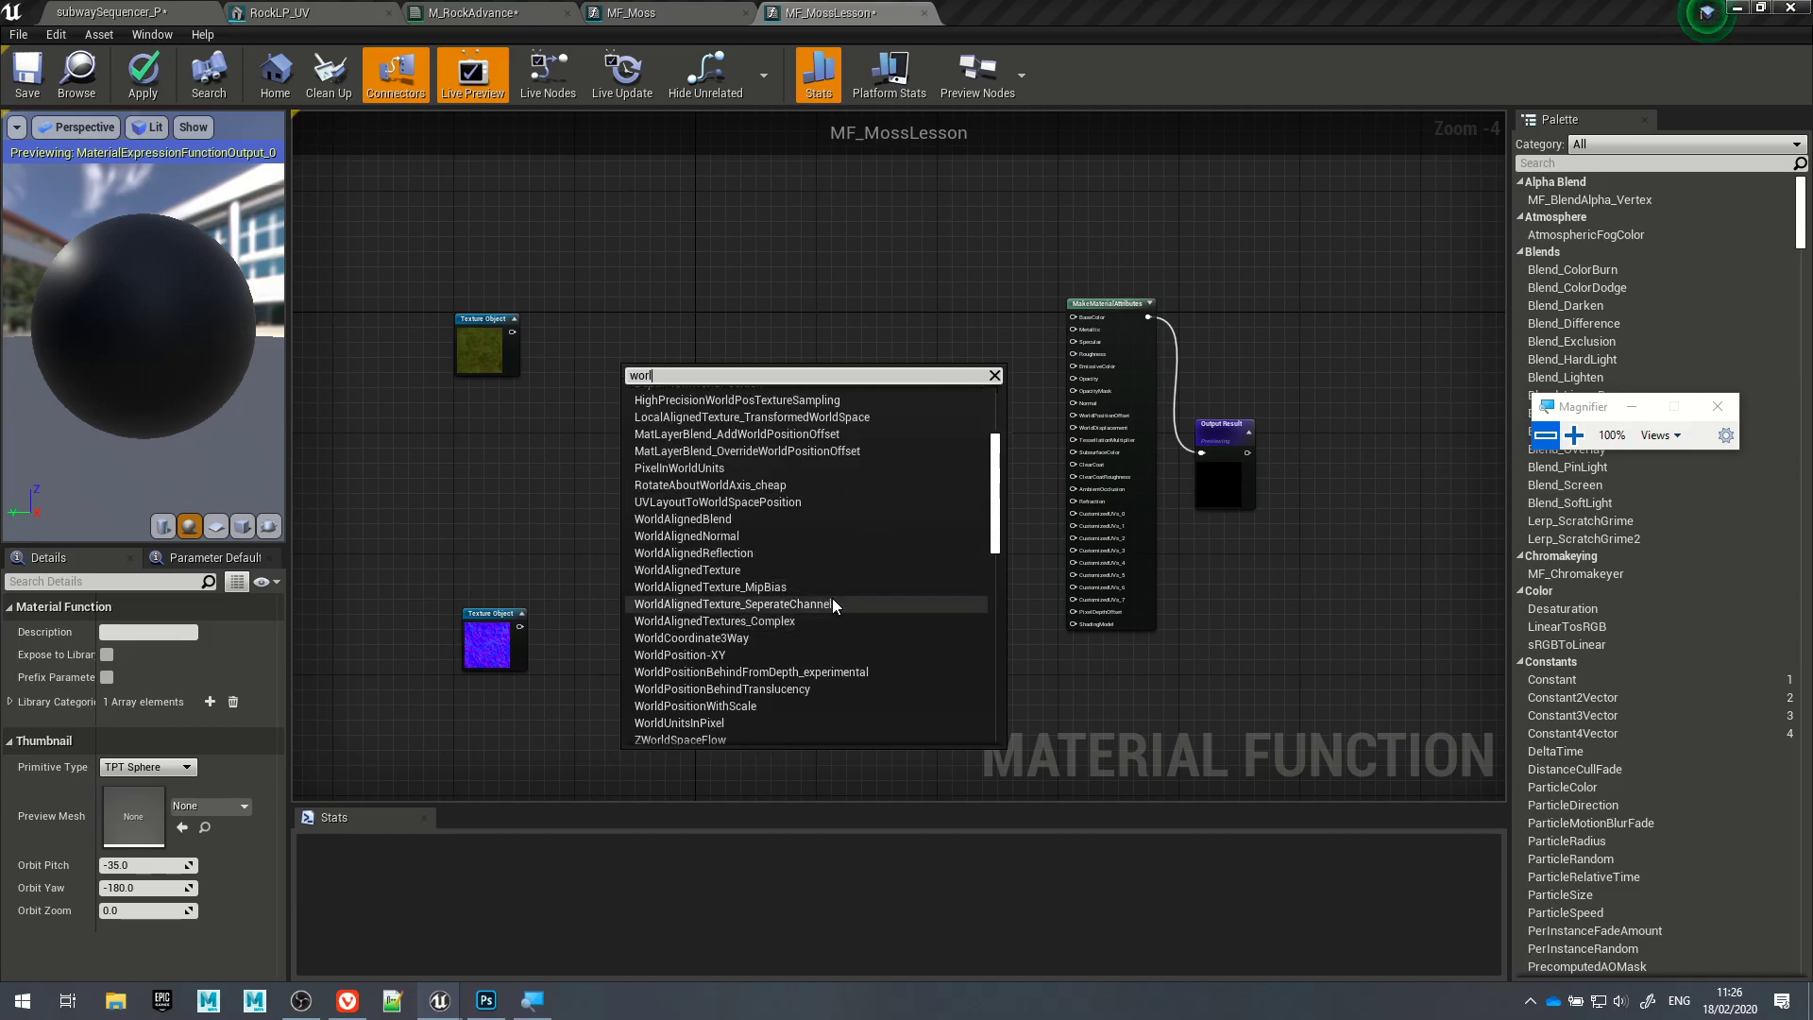
scroll(825, 606, up, 3)
click(736, 480)
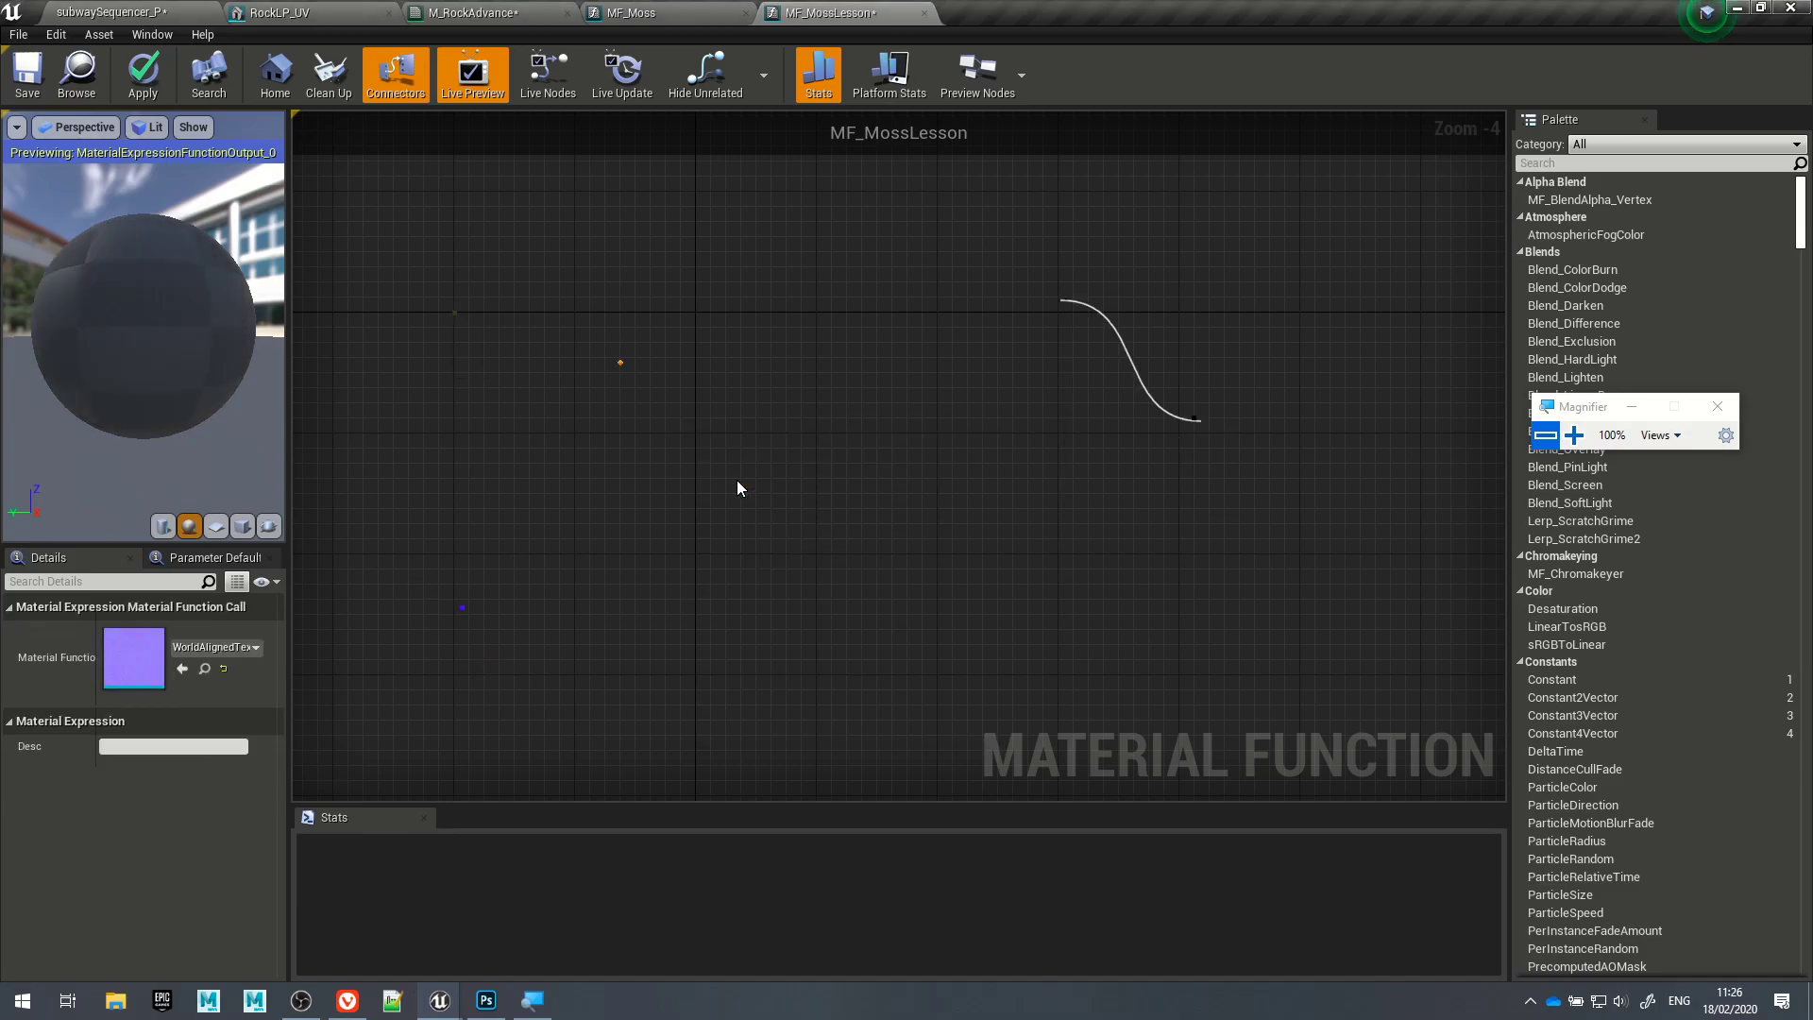
Step: Connect the albedo texture object to the TextureObject input of WorldAlignedTexture and move the texture object slightly farther away
right_click(538, 430)
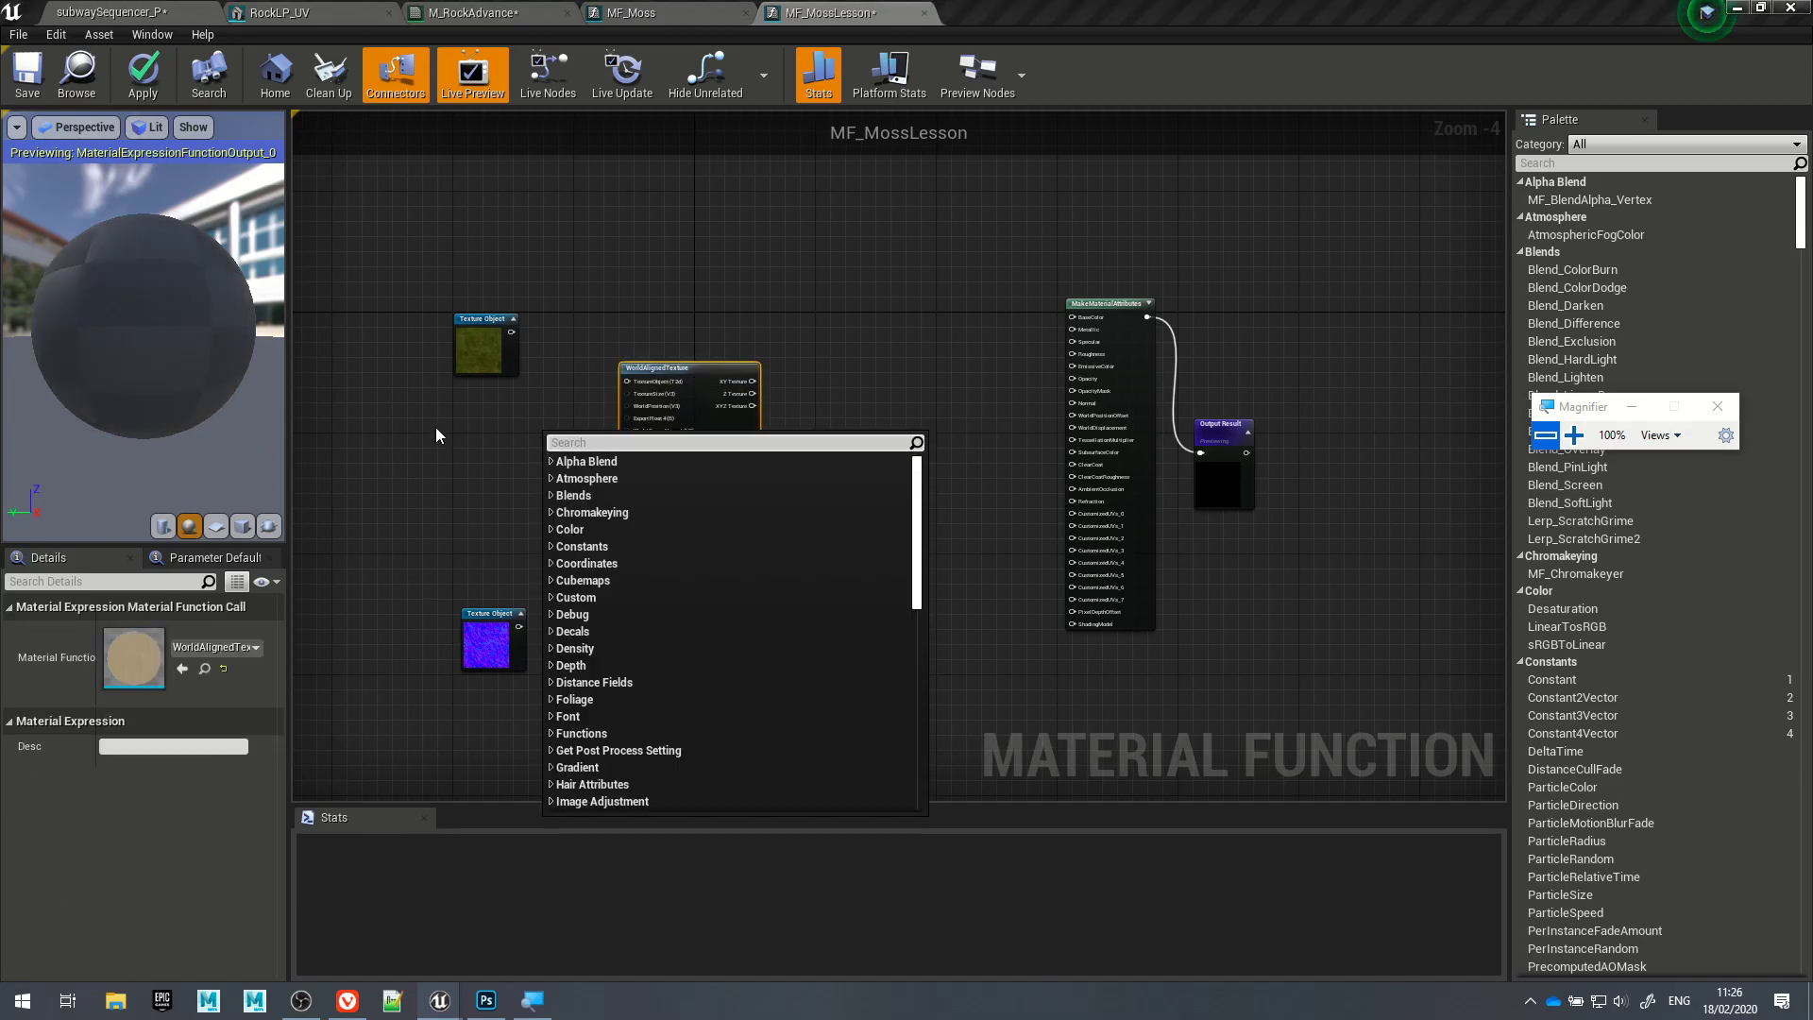
right_drag(462, 442, 488, 455)
scroll(602, 477, up, 2)
scroll(757, 597, up, 2)
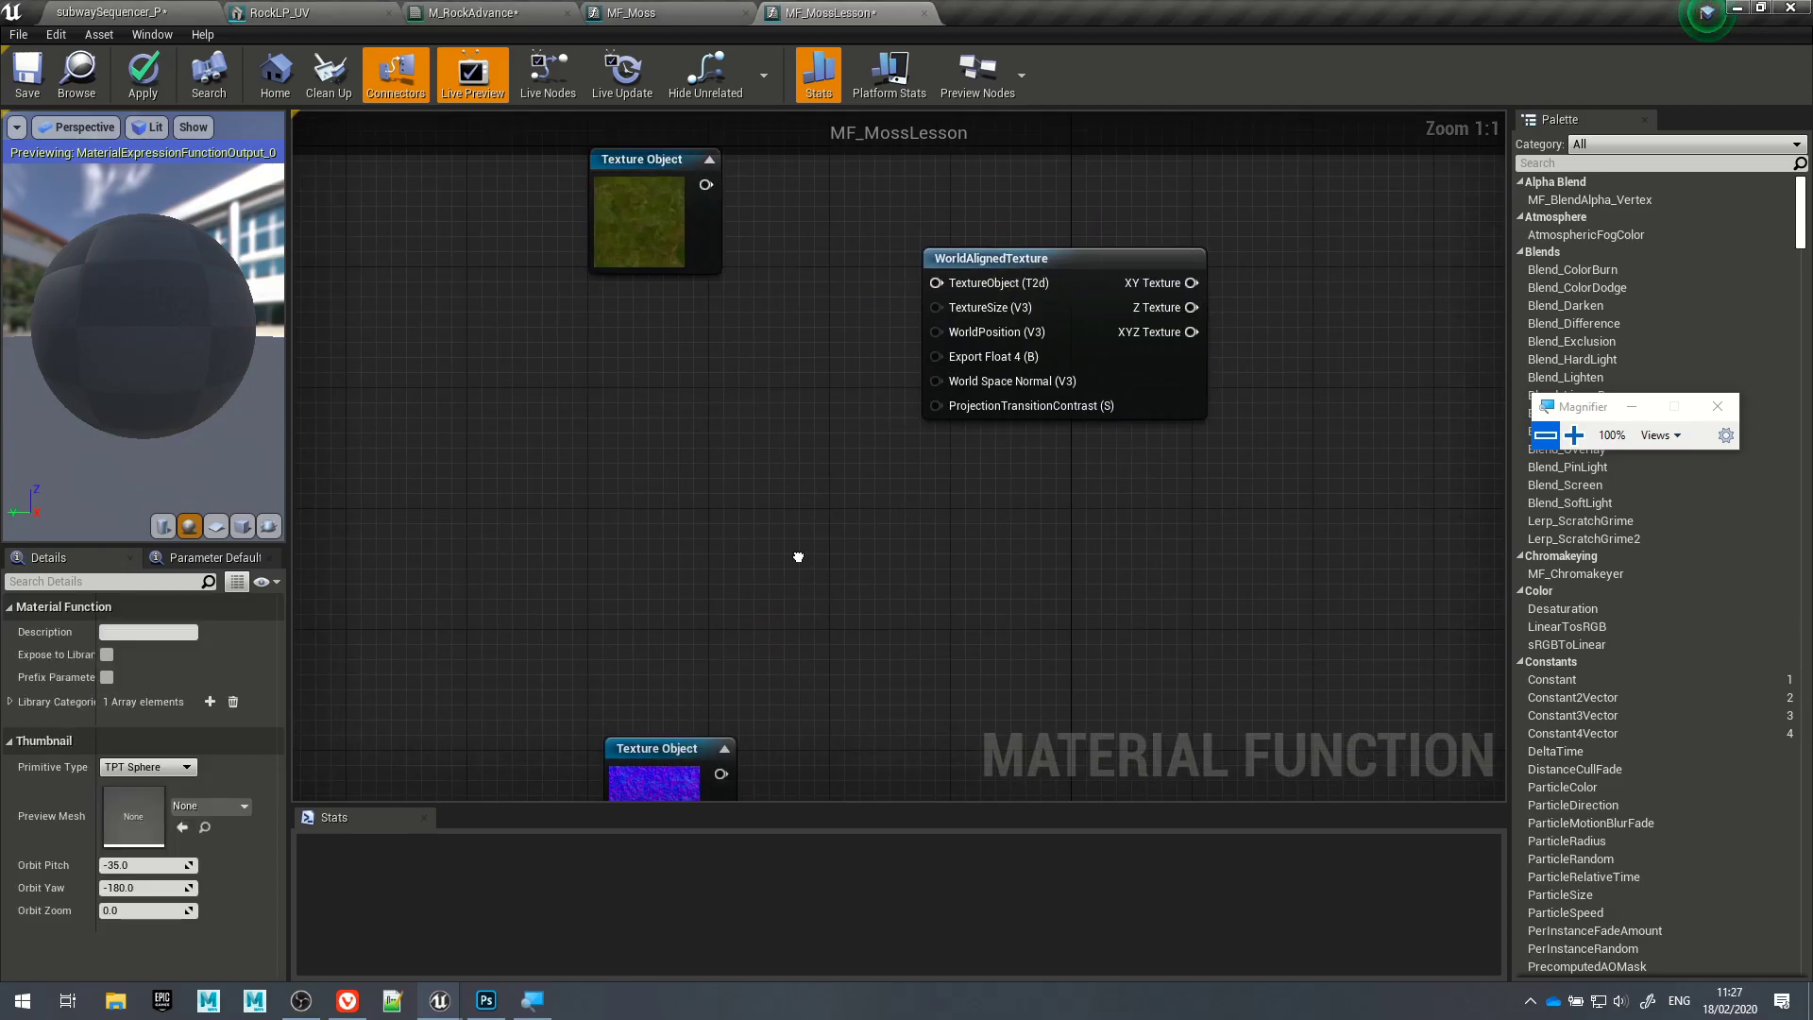
drag(712, 183, 942, 282)
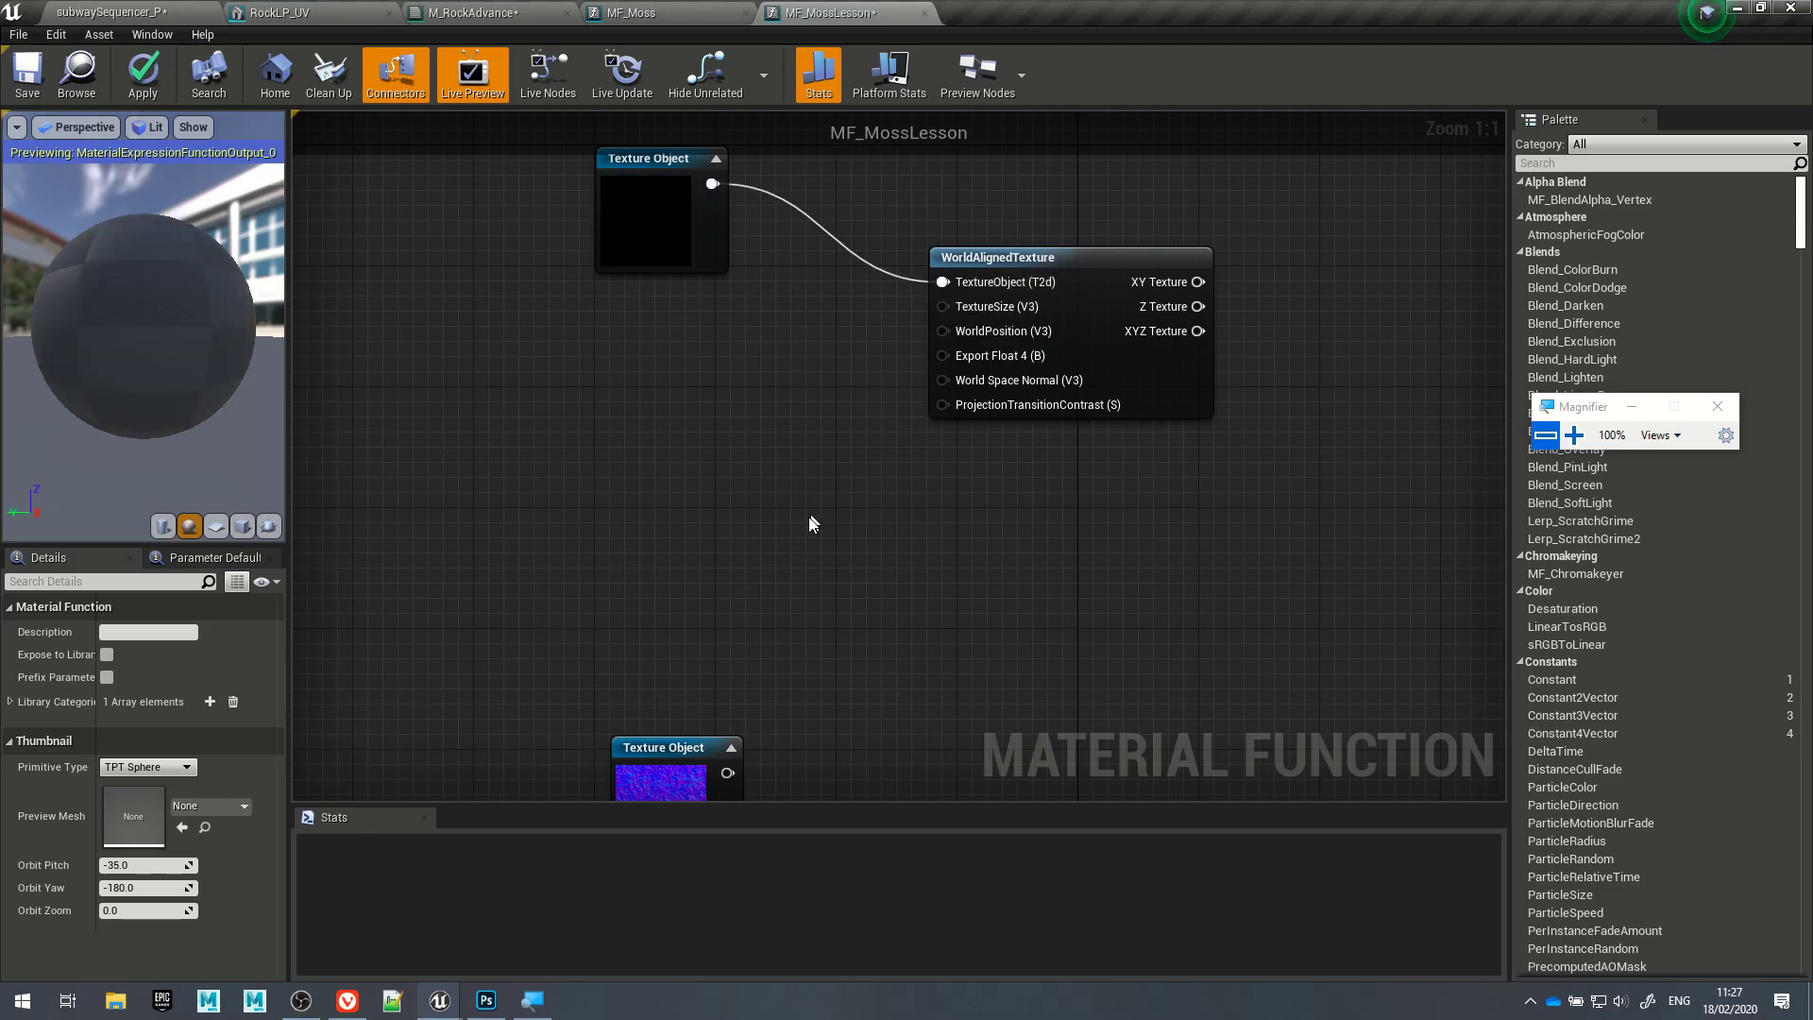
drag(640, 274, 565, 213)
Step: Add a Constant node below the albedo texture object and connect it to the TextureSize input of WorldAlignedTexture
click(702, 277)
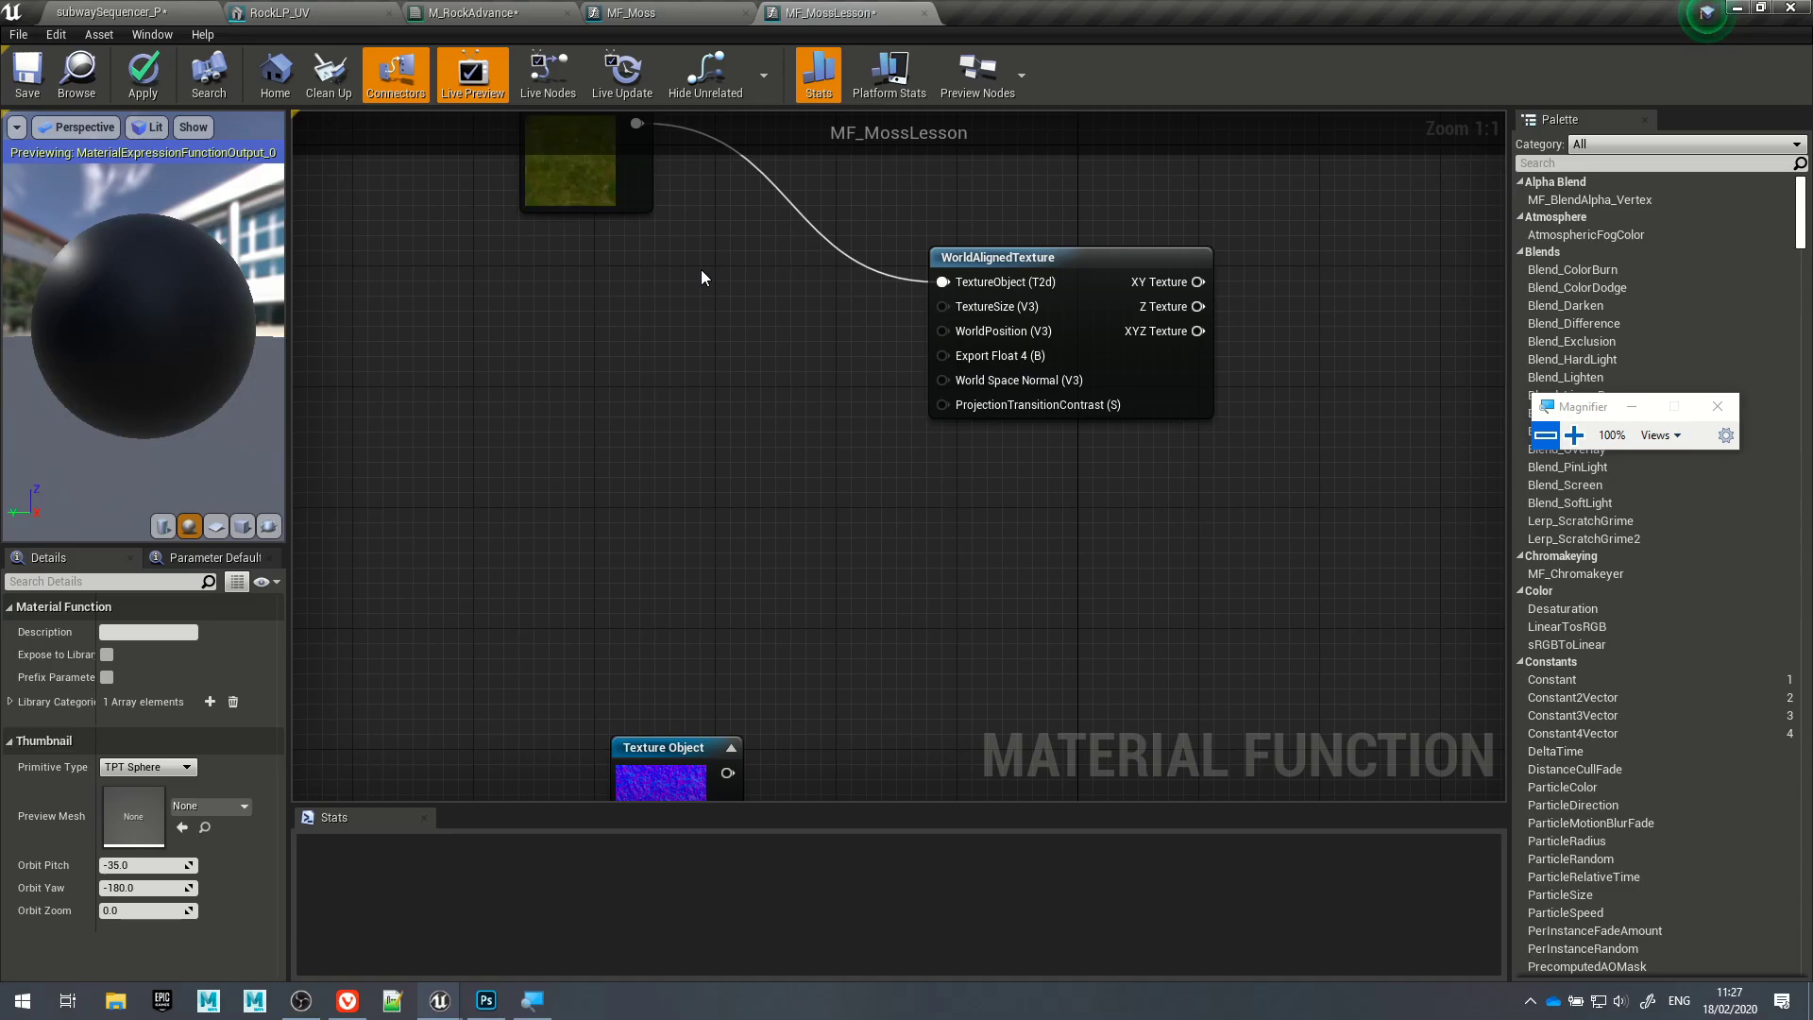
click(702, 251)
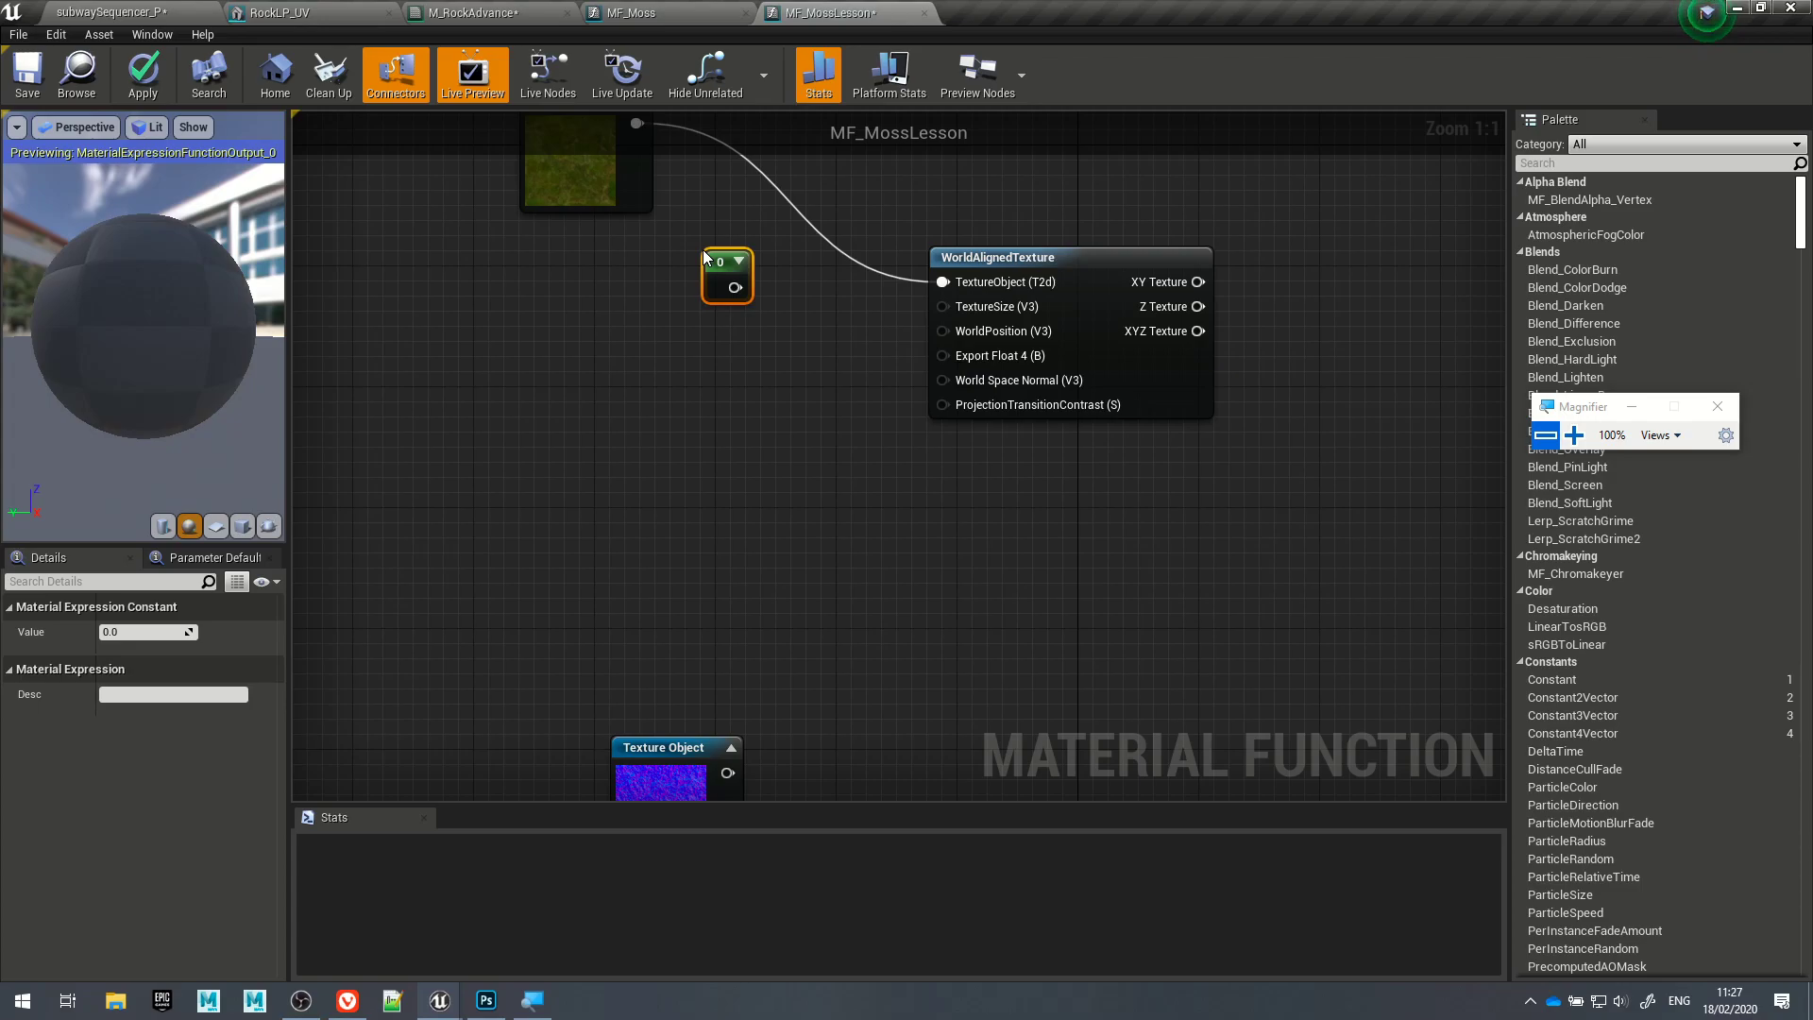
drag(735, 287, 944, 309)
click(866, 382)
click(711, 274)
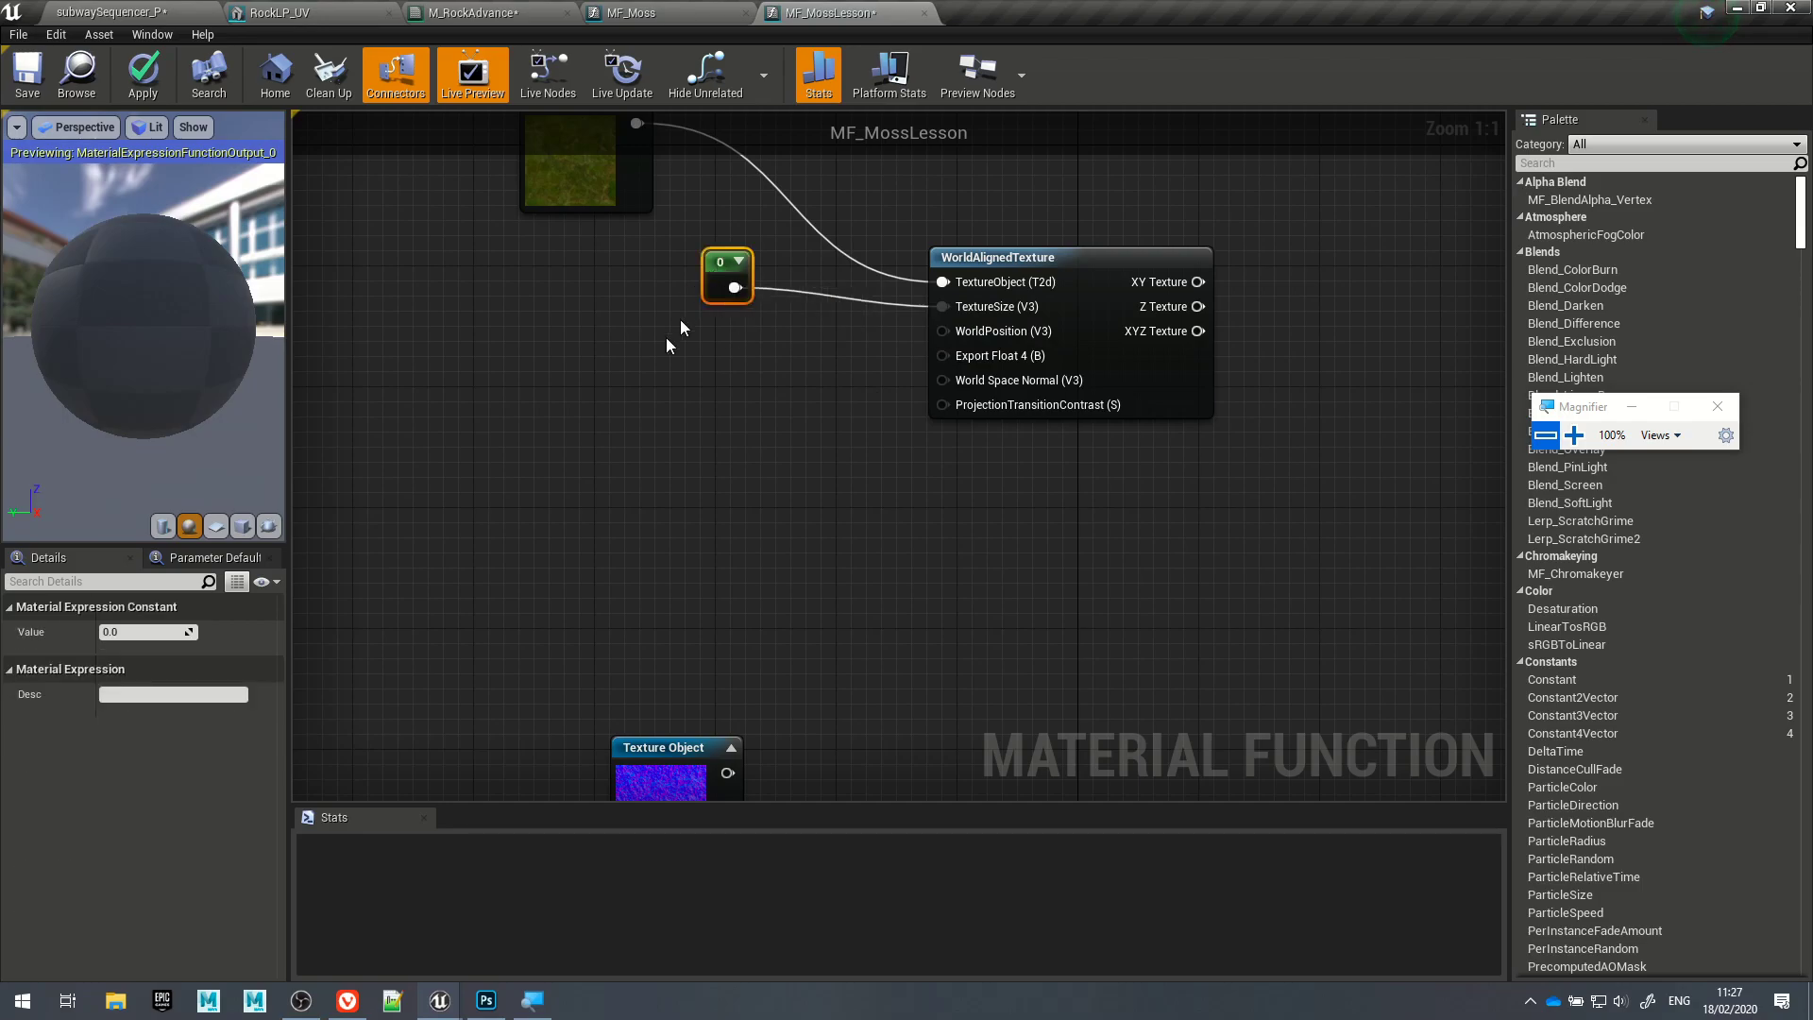
Step: Set the Constant feeding the TextureSize input of WorldAlignedTexture to 1024
click(139, 632)
text(1024)
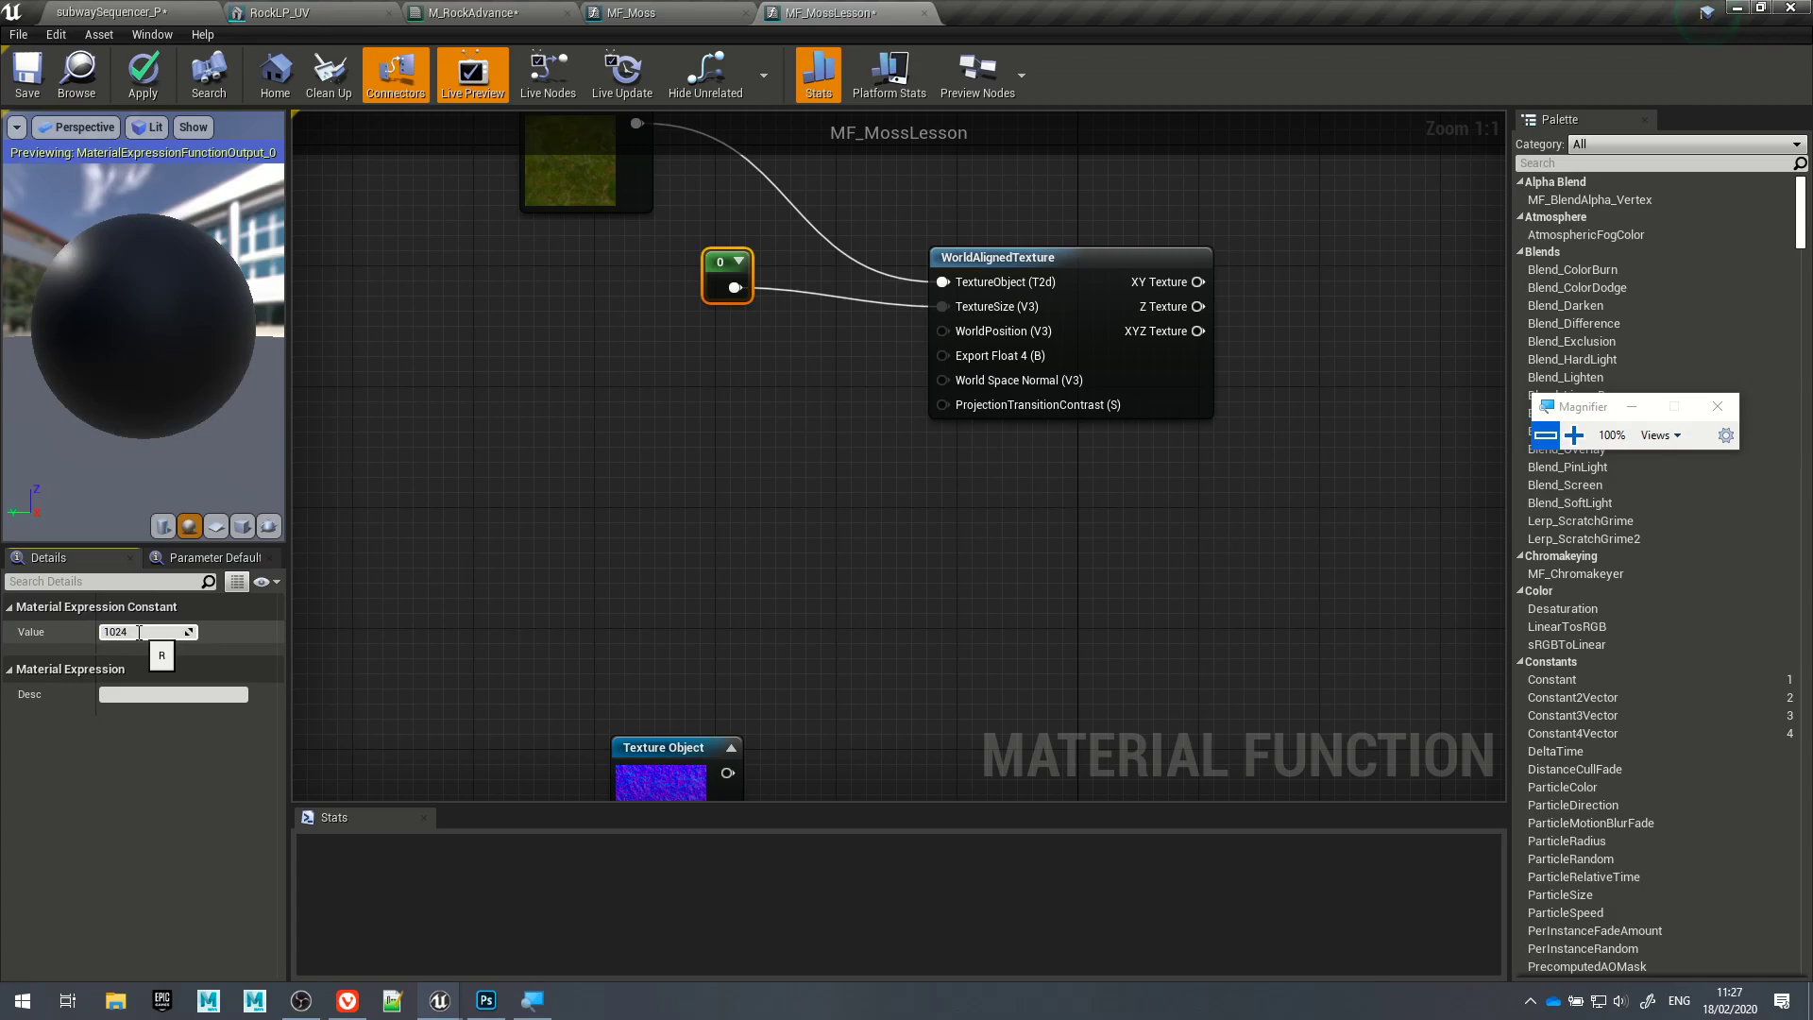
key(Return)
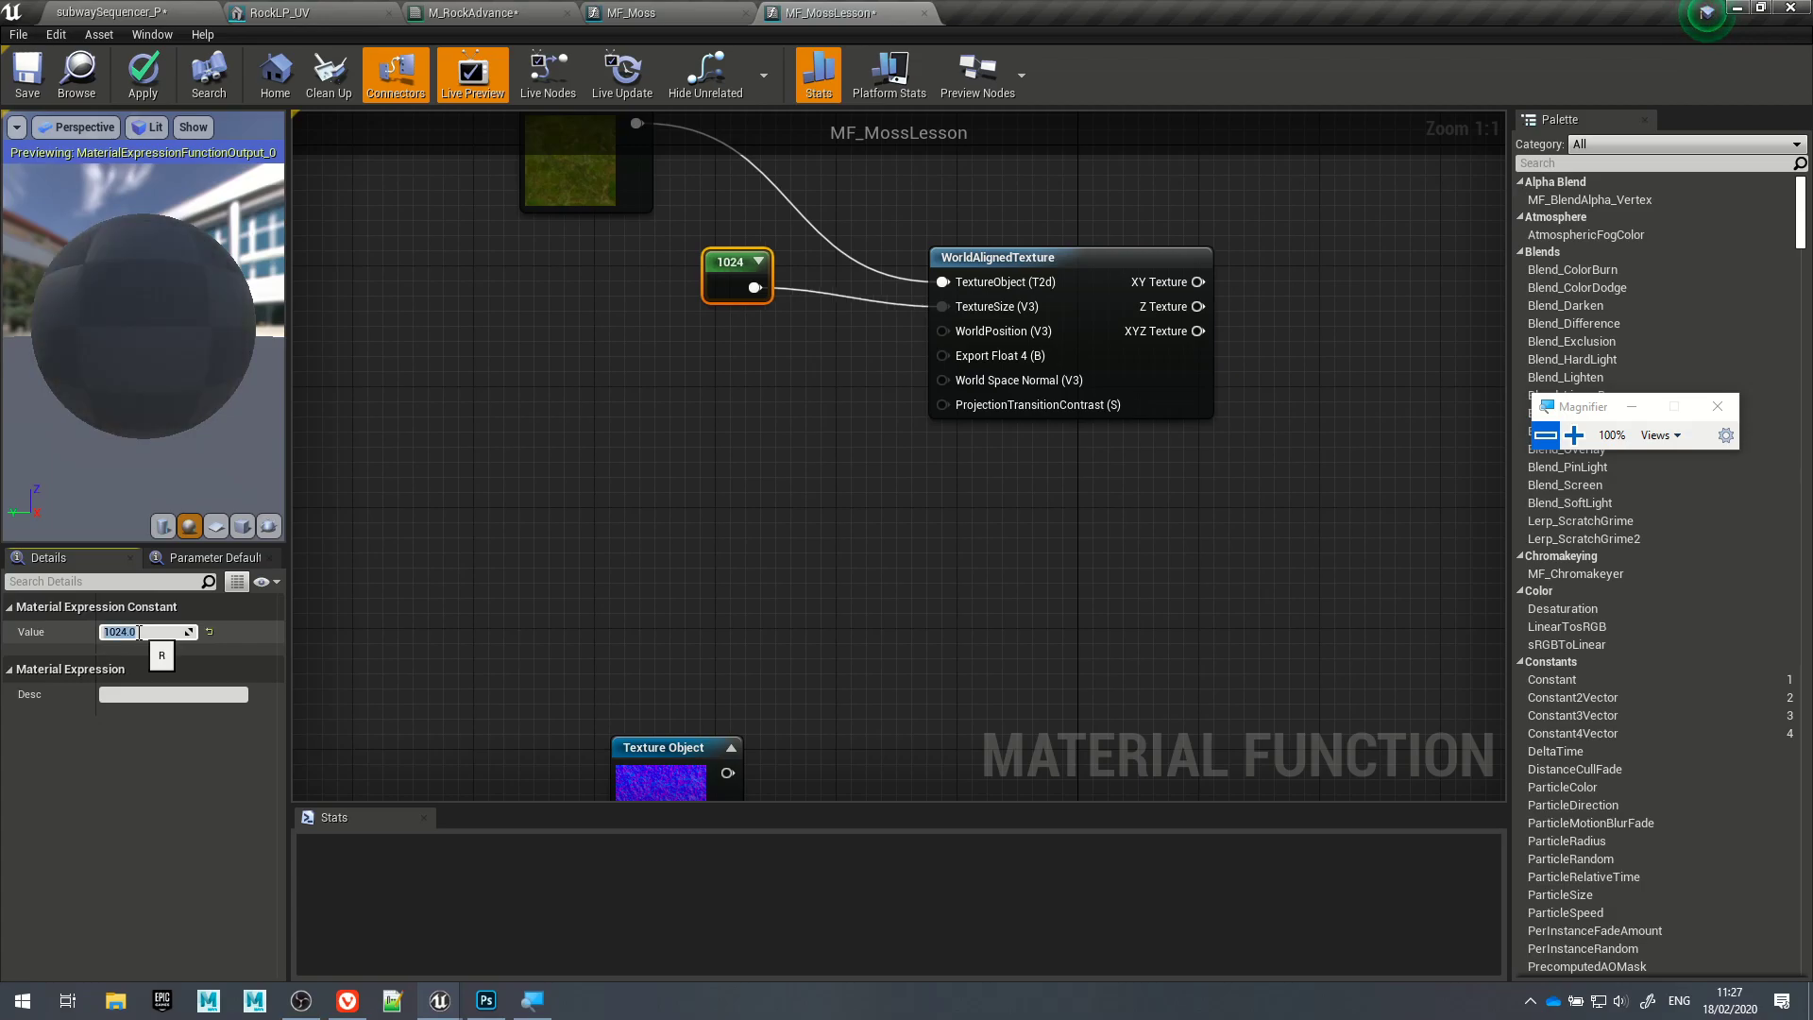
click(857, 496)
Step: Connect WorldAlignedTexture's XYZ Texture output to the BaseColor input of MakeMaterialAttributes and inspect the moss on the preview sphere
right_drag(861, 494, 828, 572)
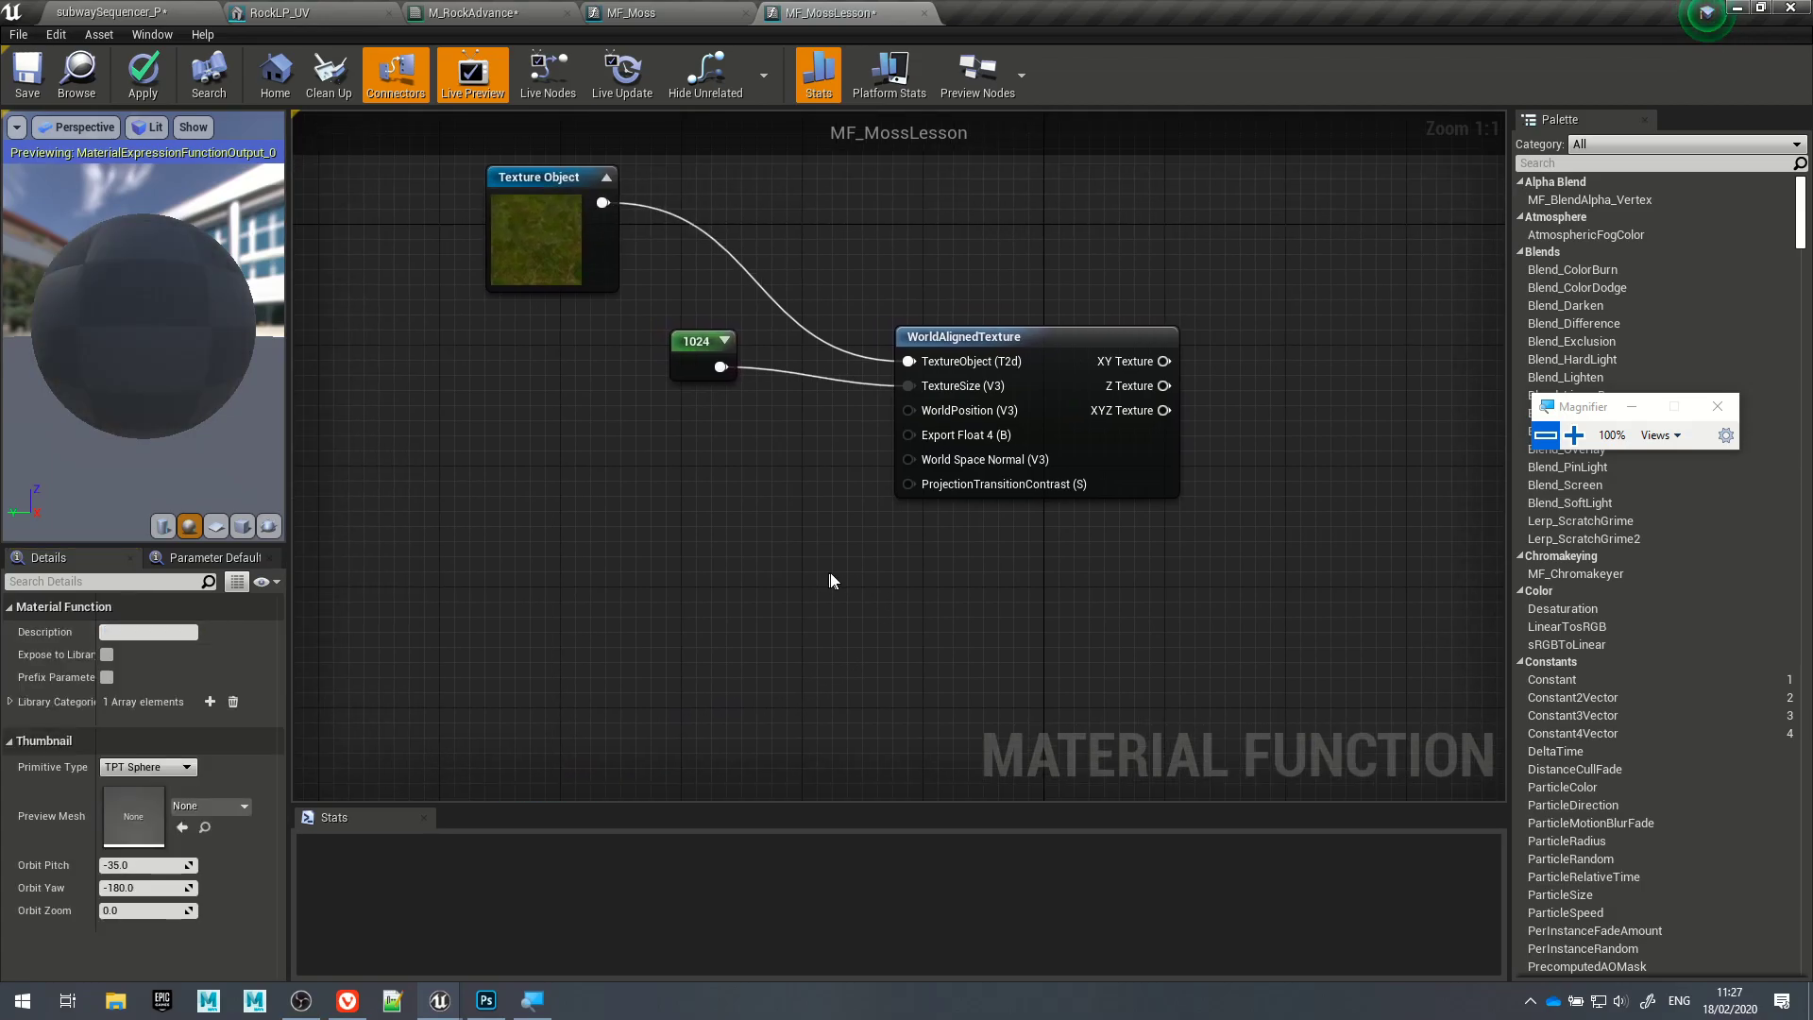
right_drag(1103, 552, 593, 533)
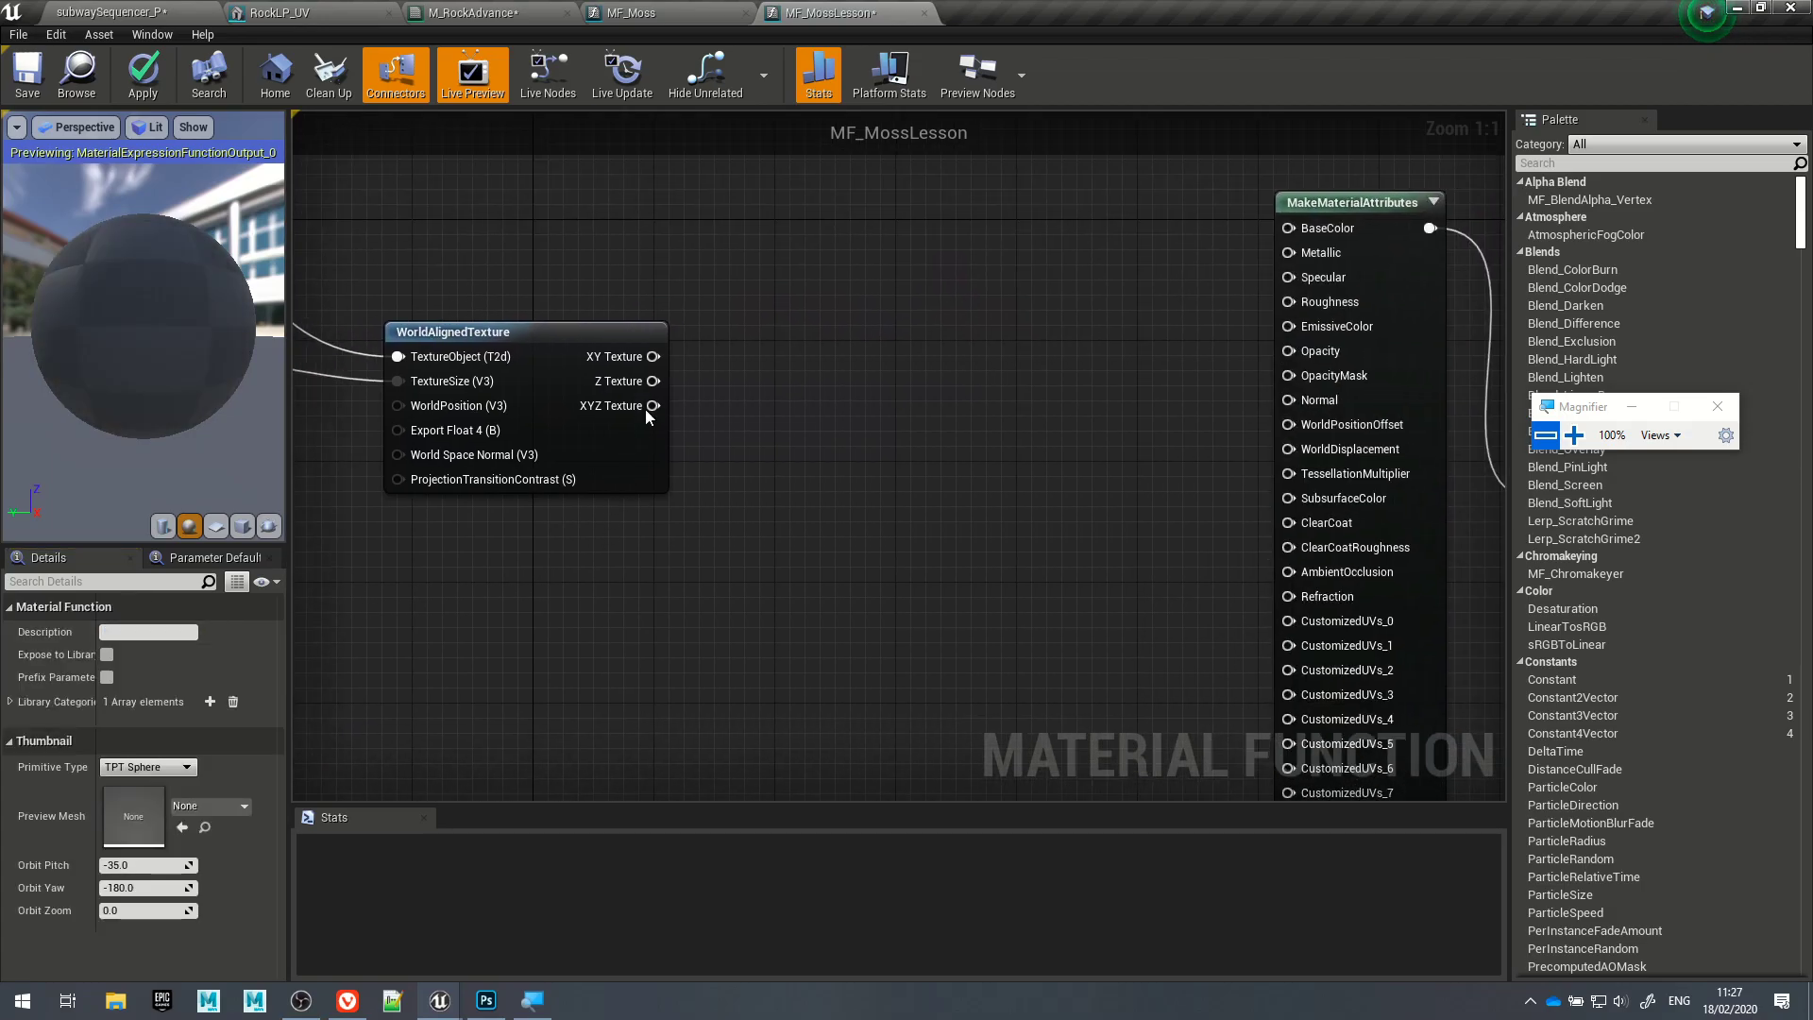
right_drag(656, 408, 775, 476)
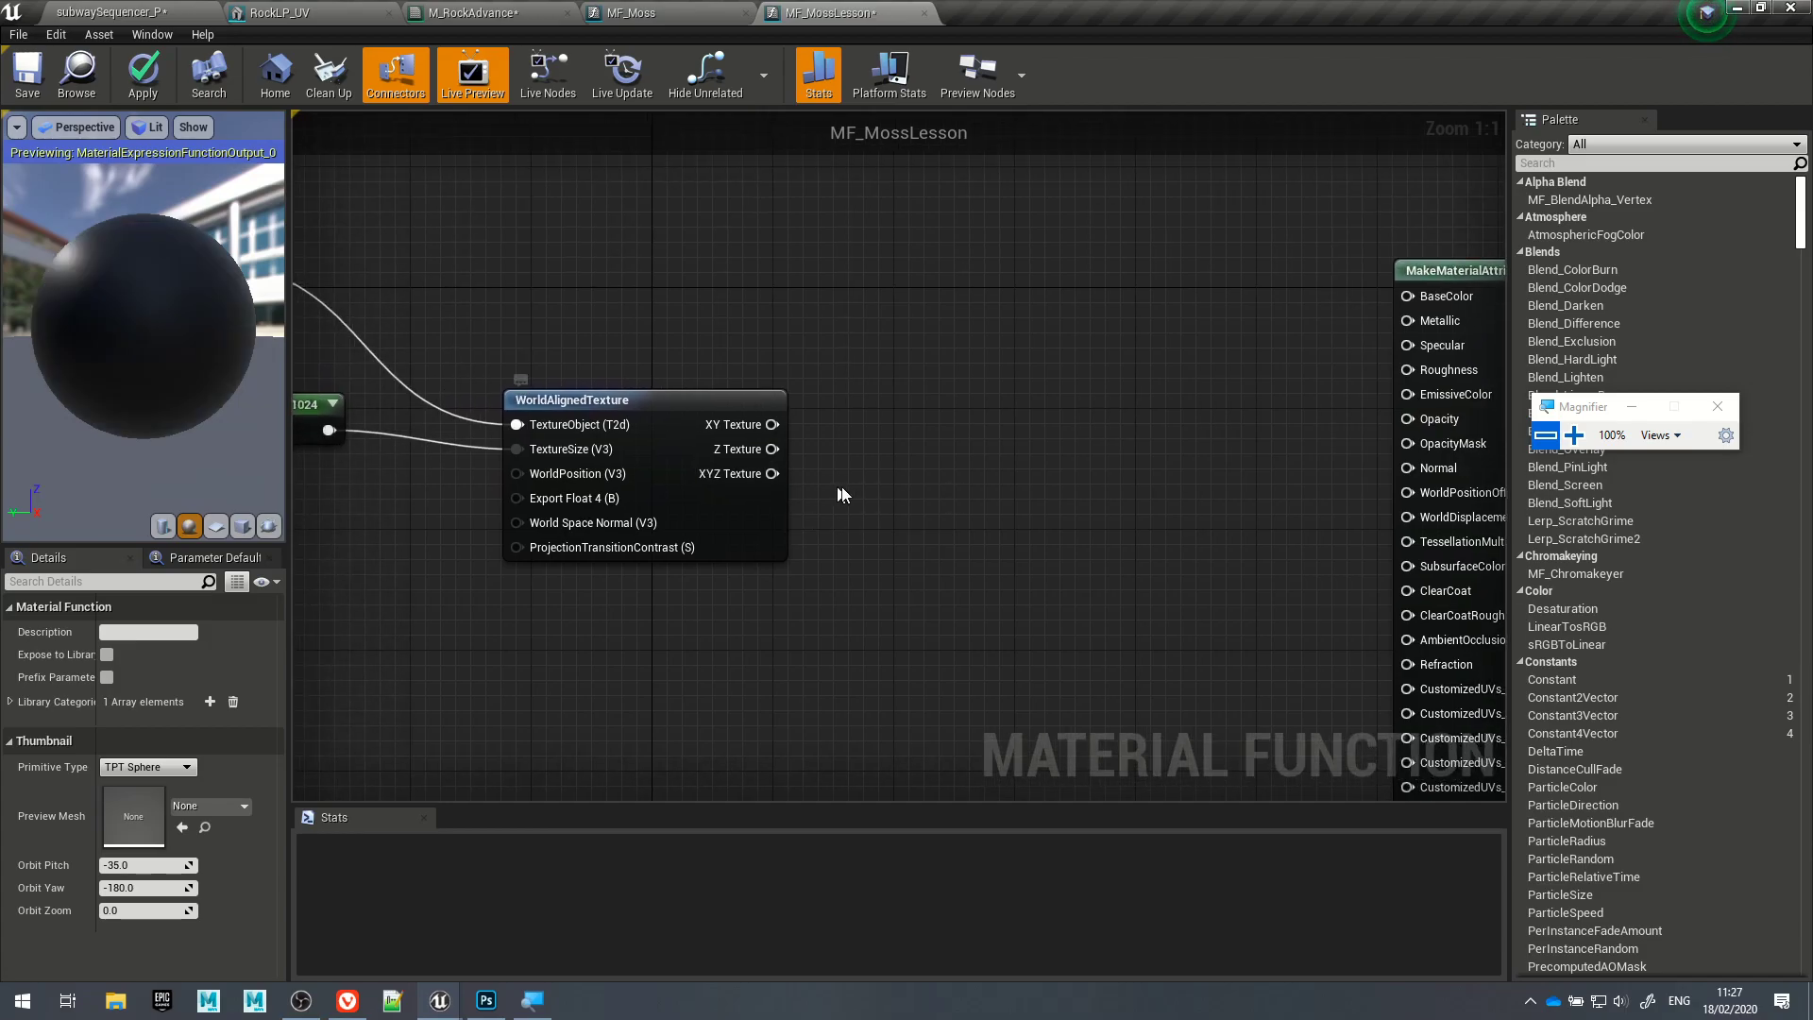
drag(745, 472, 1402, 298)
right_drag(1035, 463, 1081, 554)
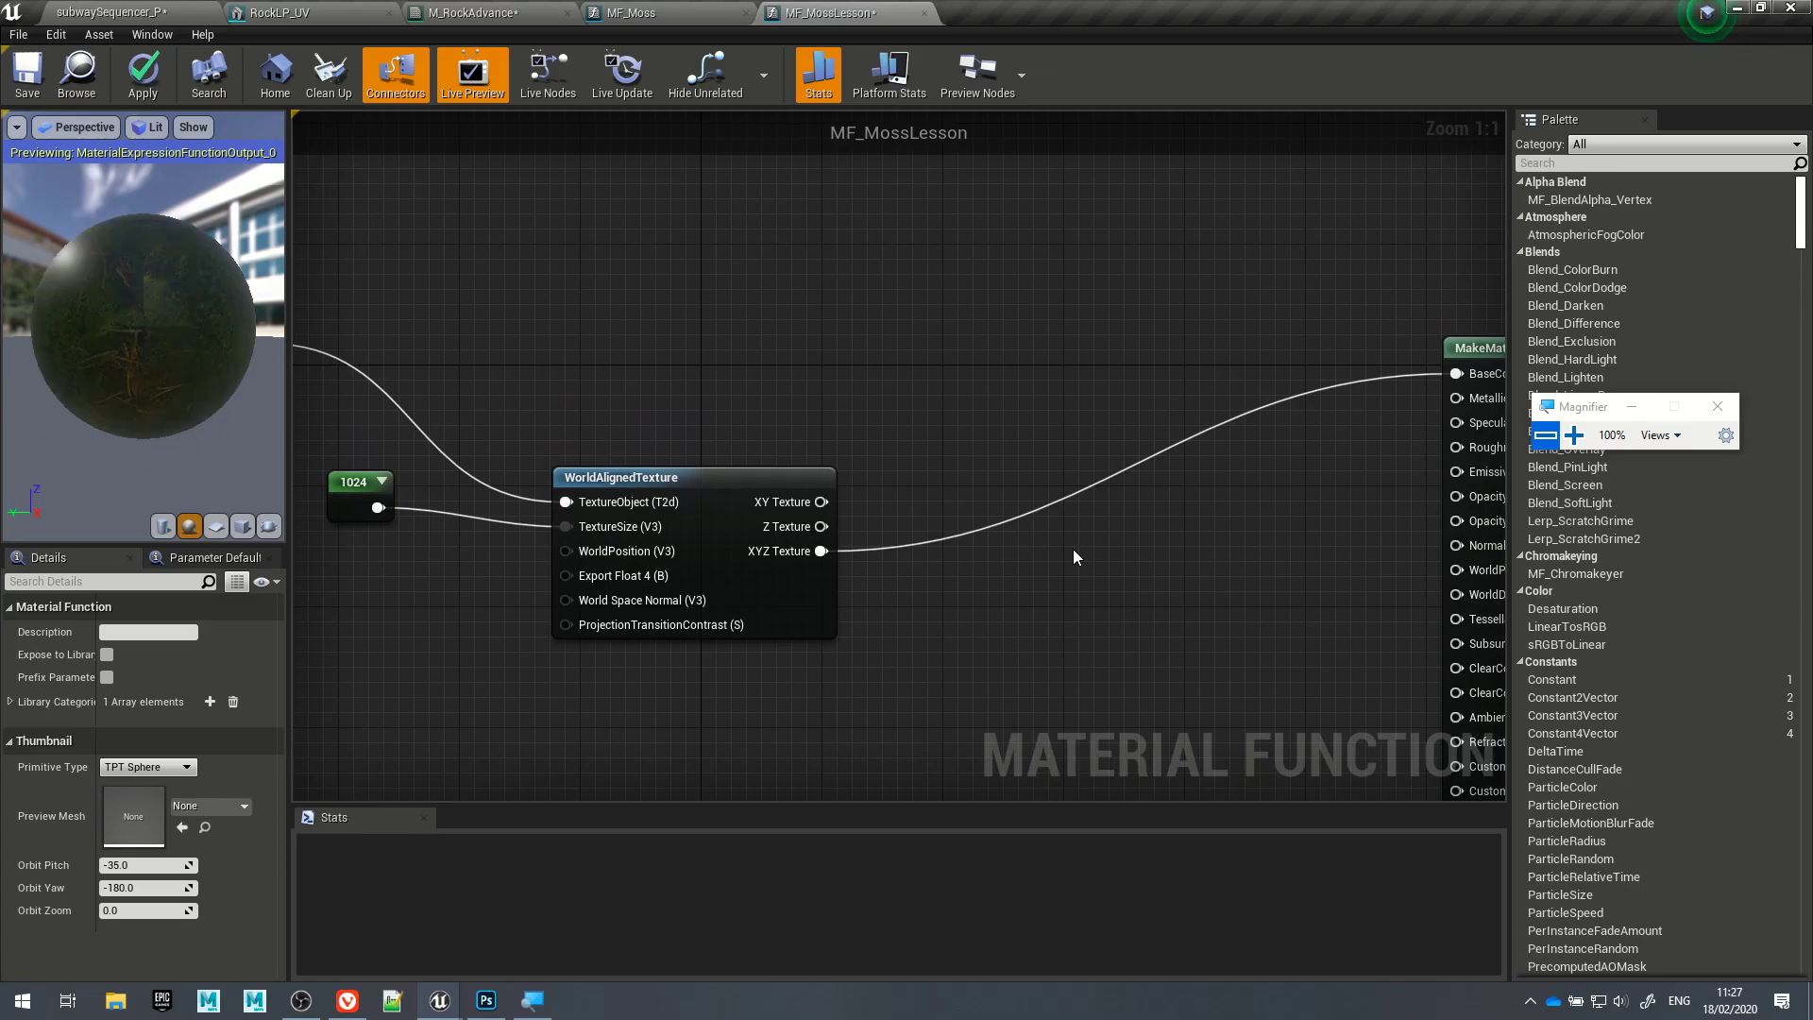
drag(139, 337, 89, 343)
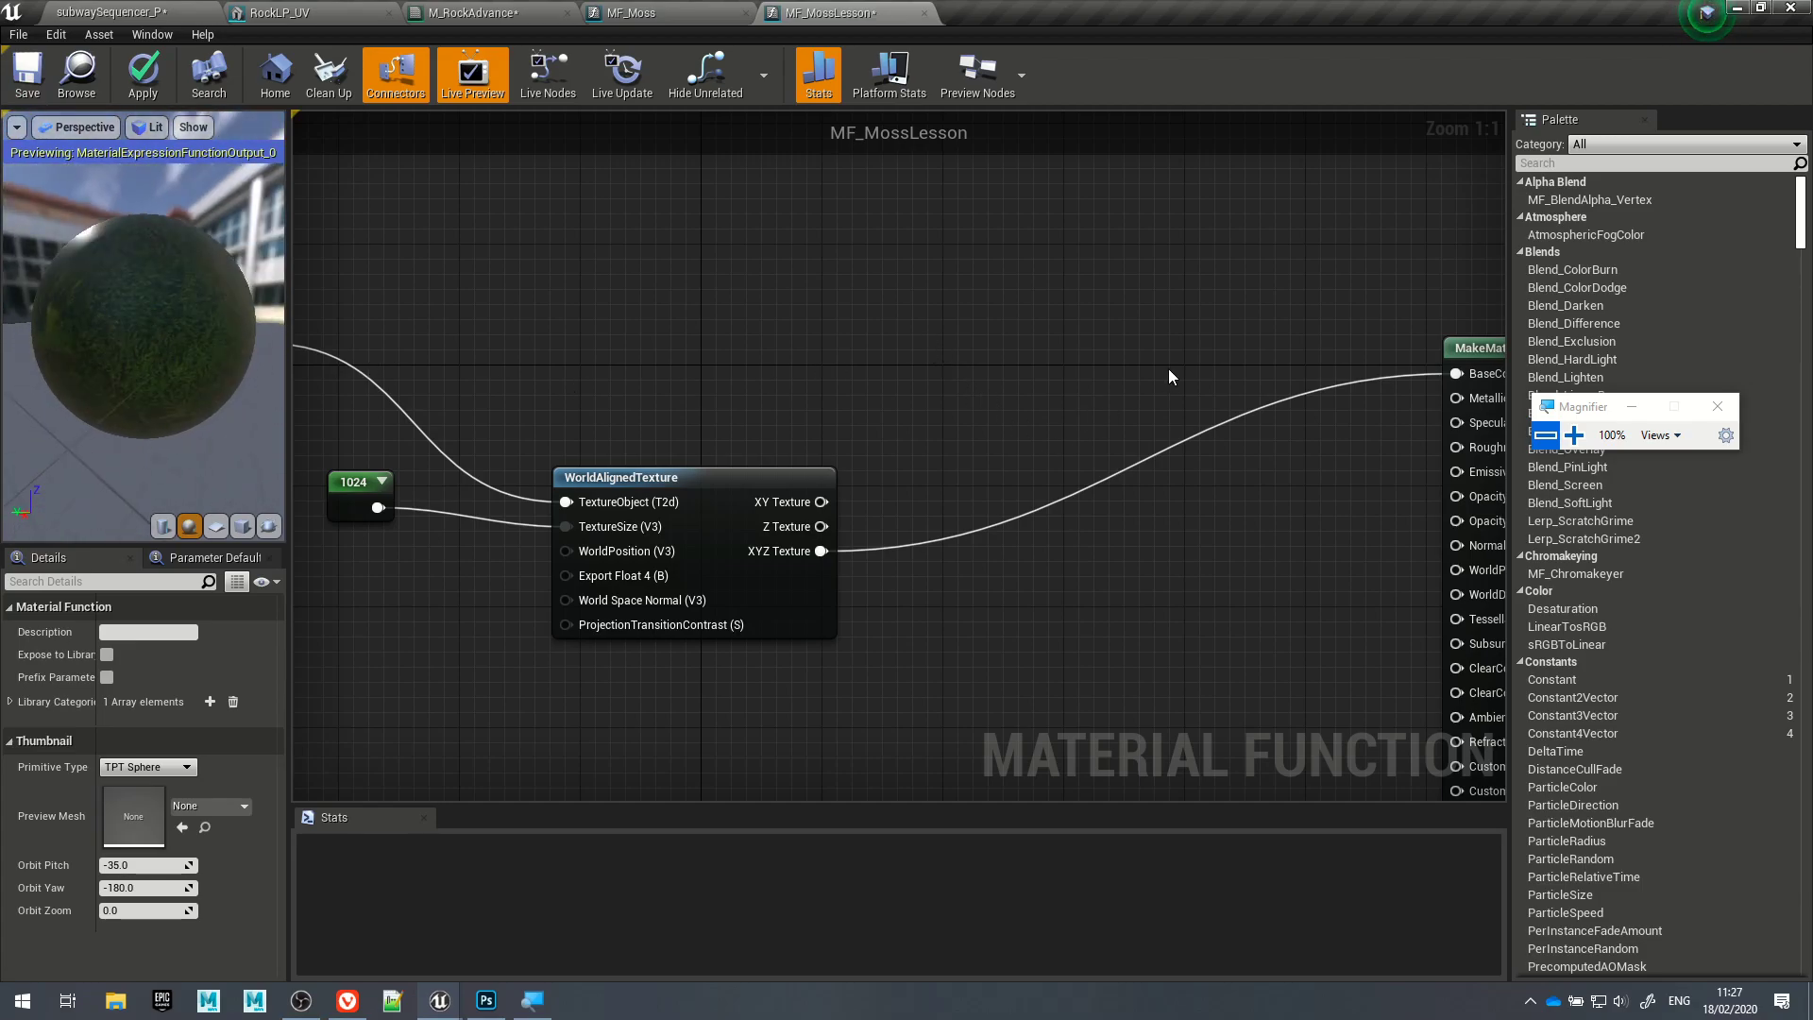
Step: Add a FuzzyShading node between WorldAlignedTexture and MakeMaterialAttributes
right_click(1118, 337)
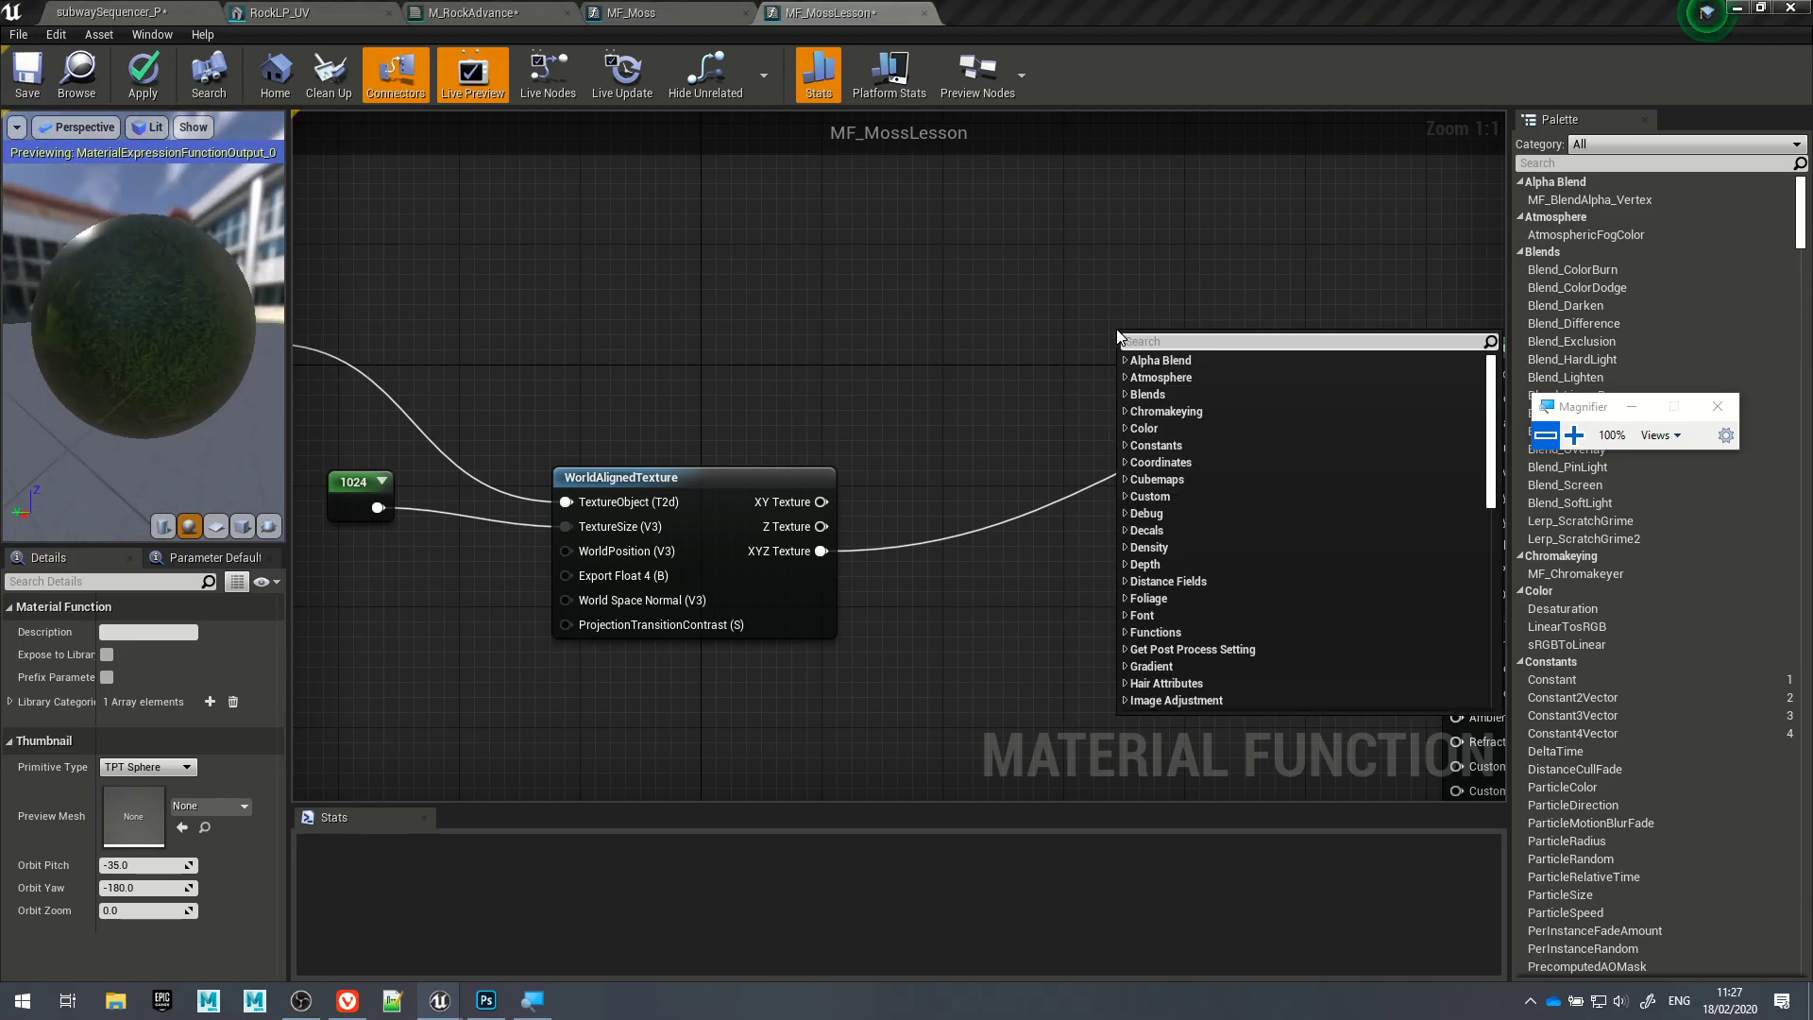
text(fuzzy)
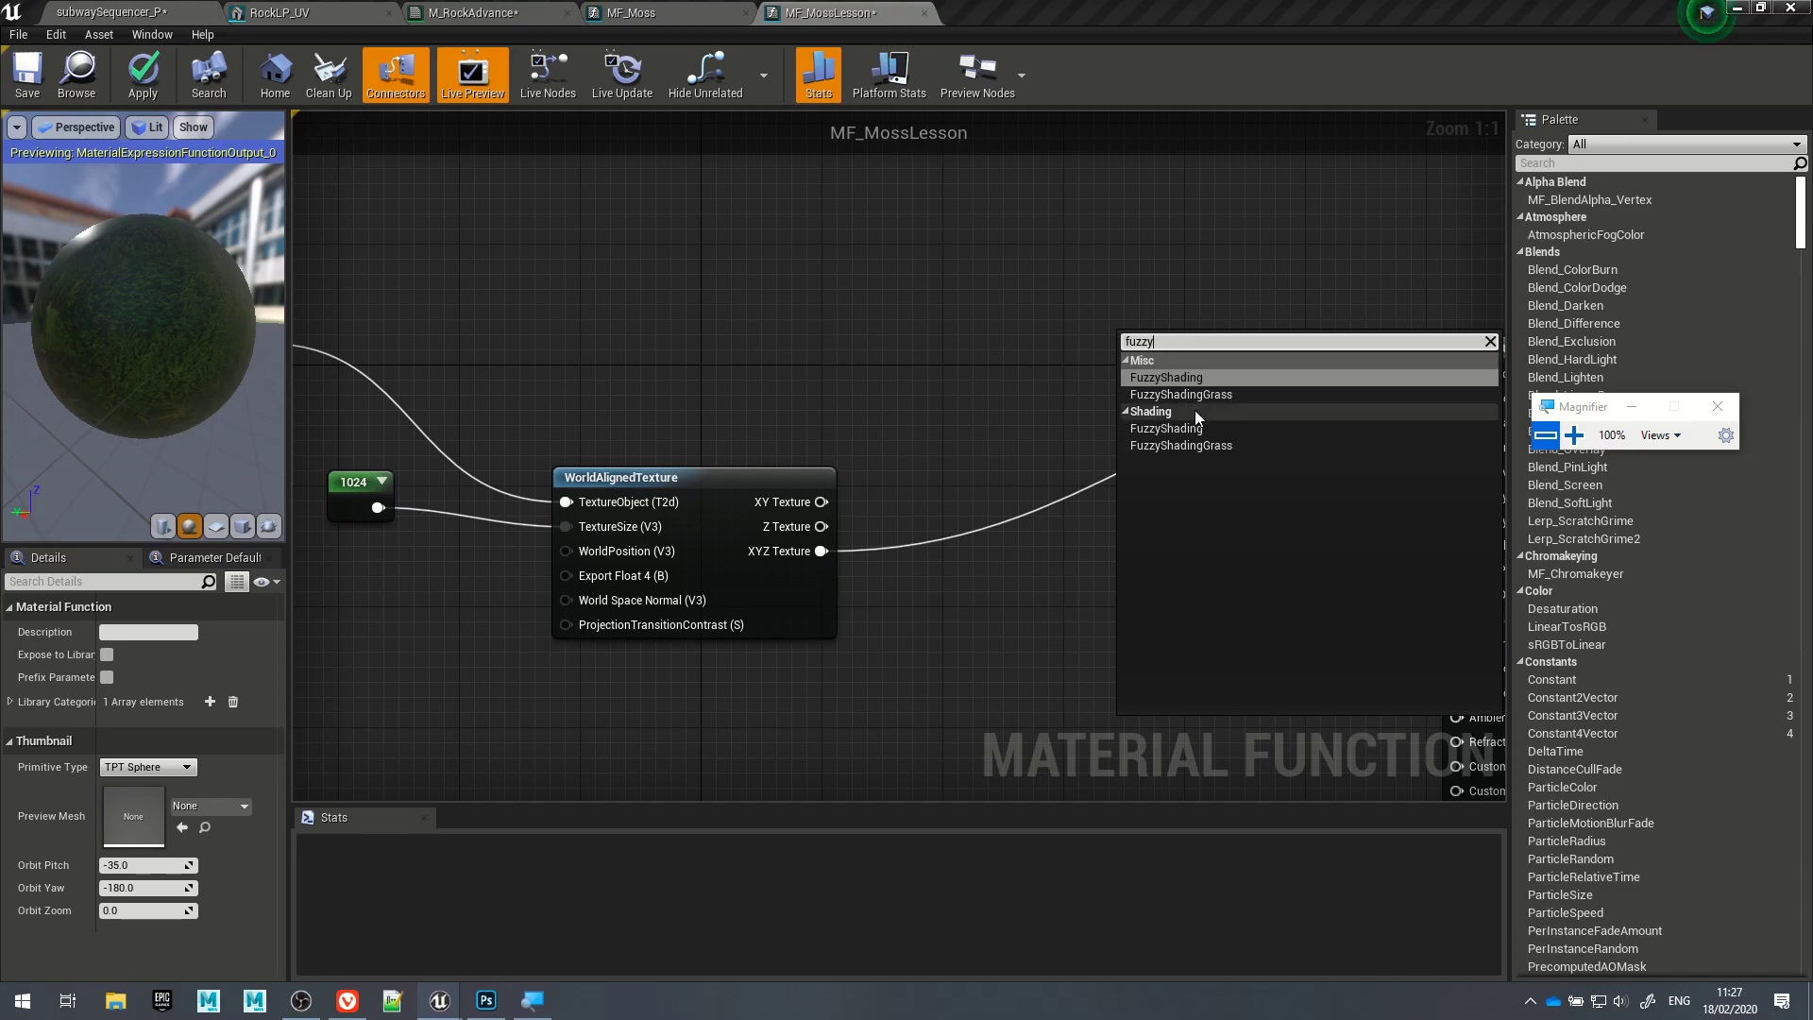
click(1188, 378)
Step: Open the FuzzyShading function to examine its internal node network, and close it again
double_click(1189, 342)
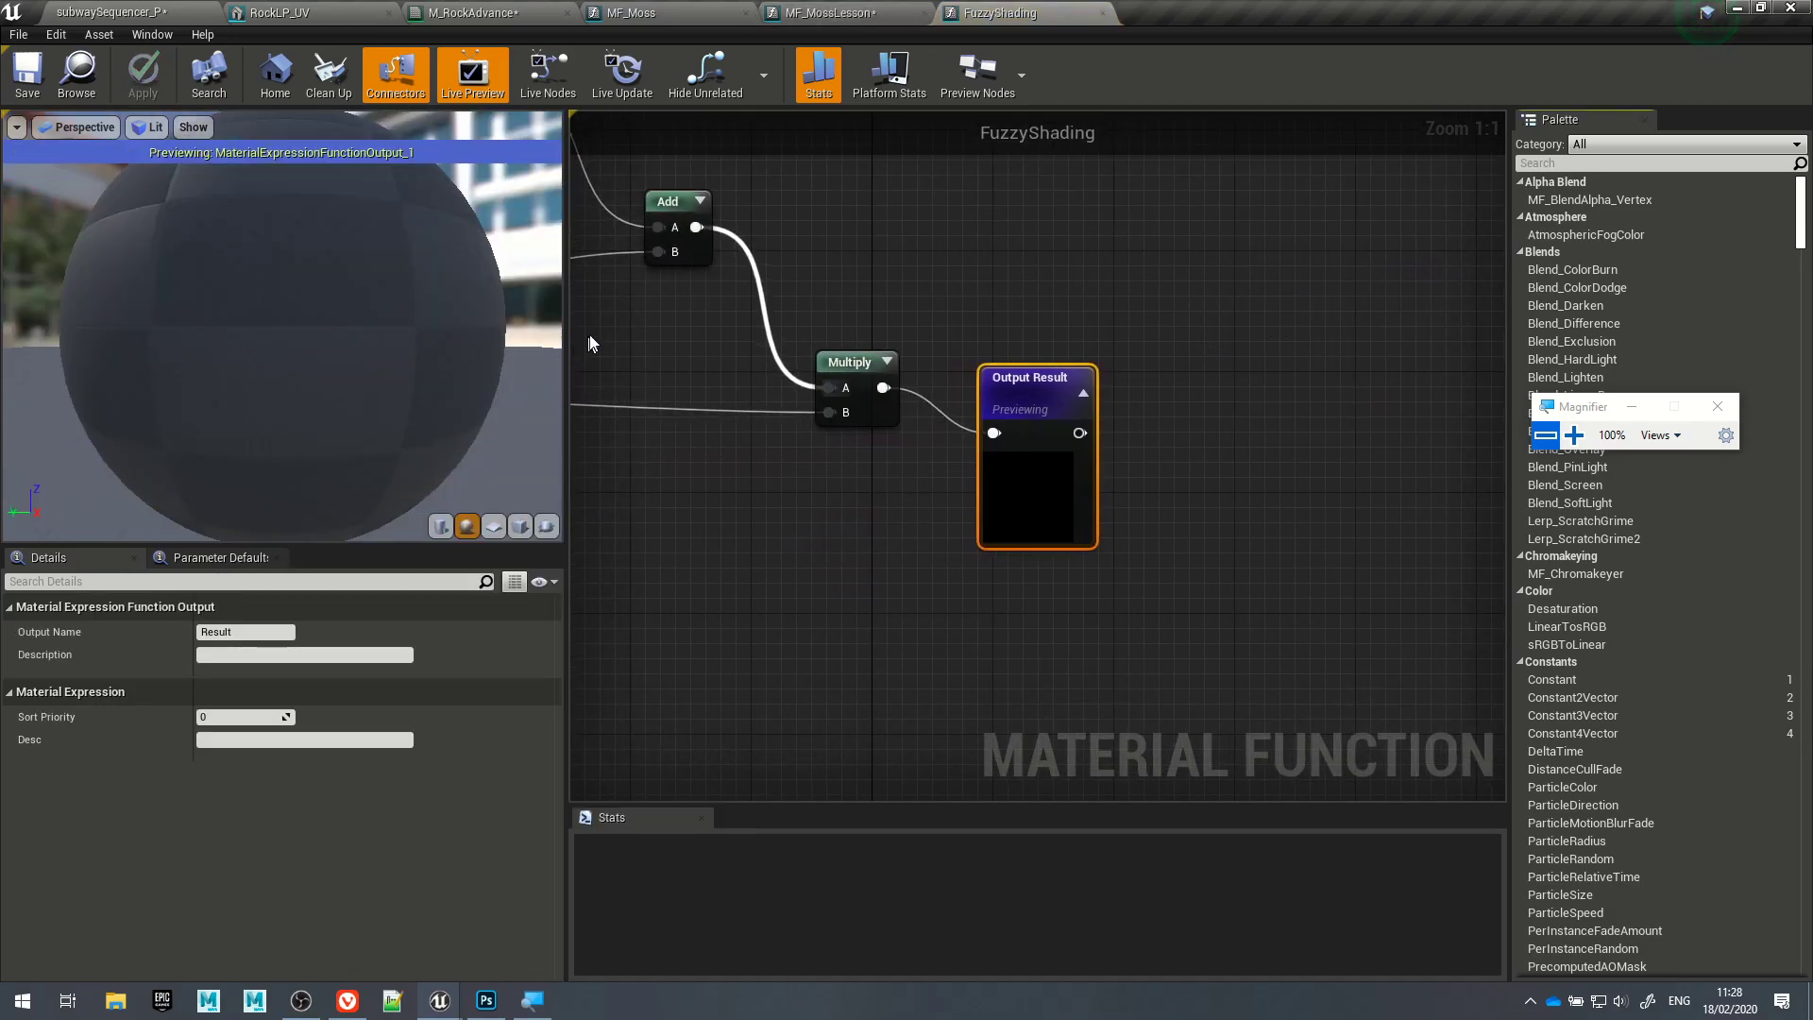
scroll(1061, 530, down, 8)
right_drag(1139, 626, 1095, 432)
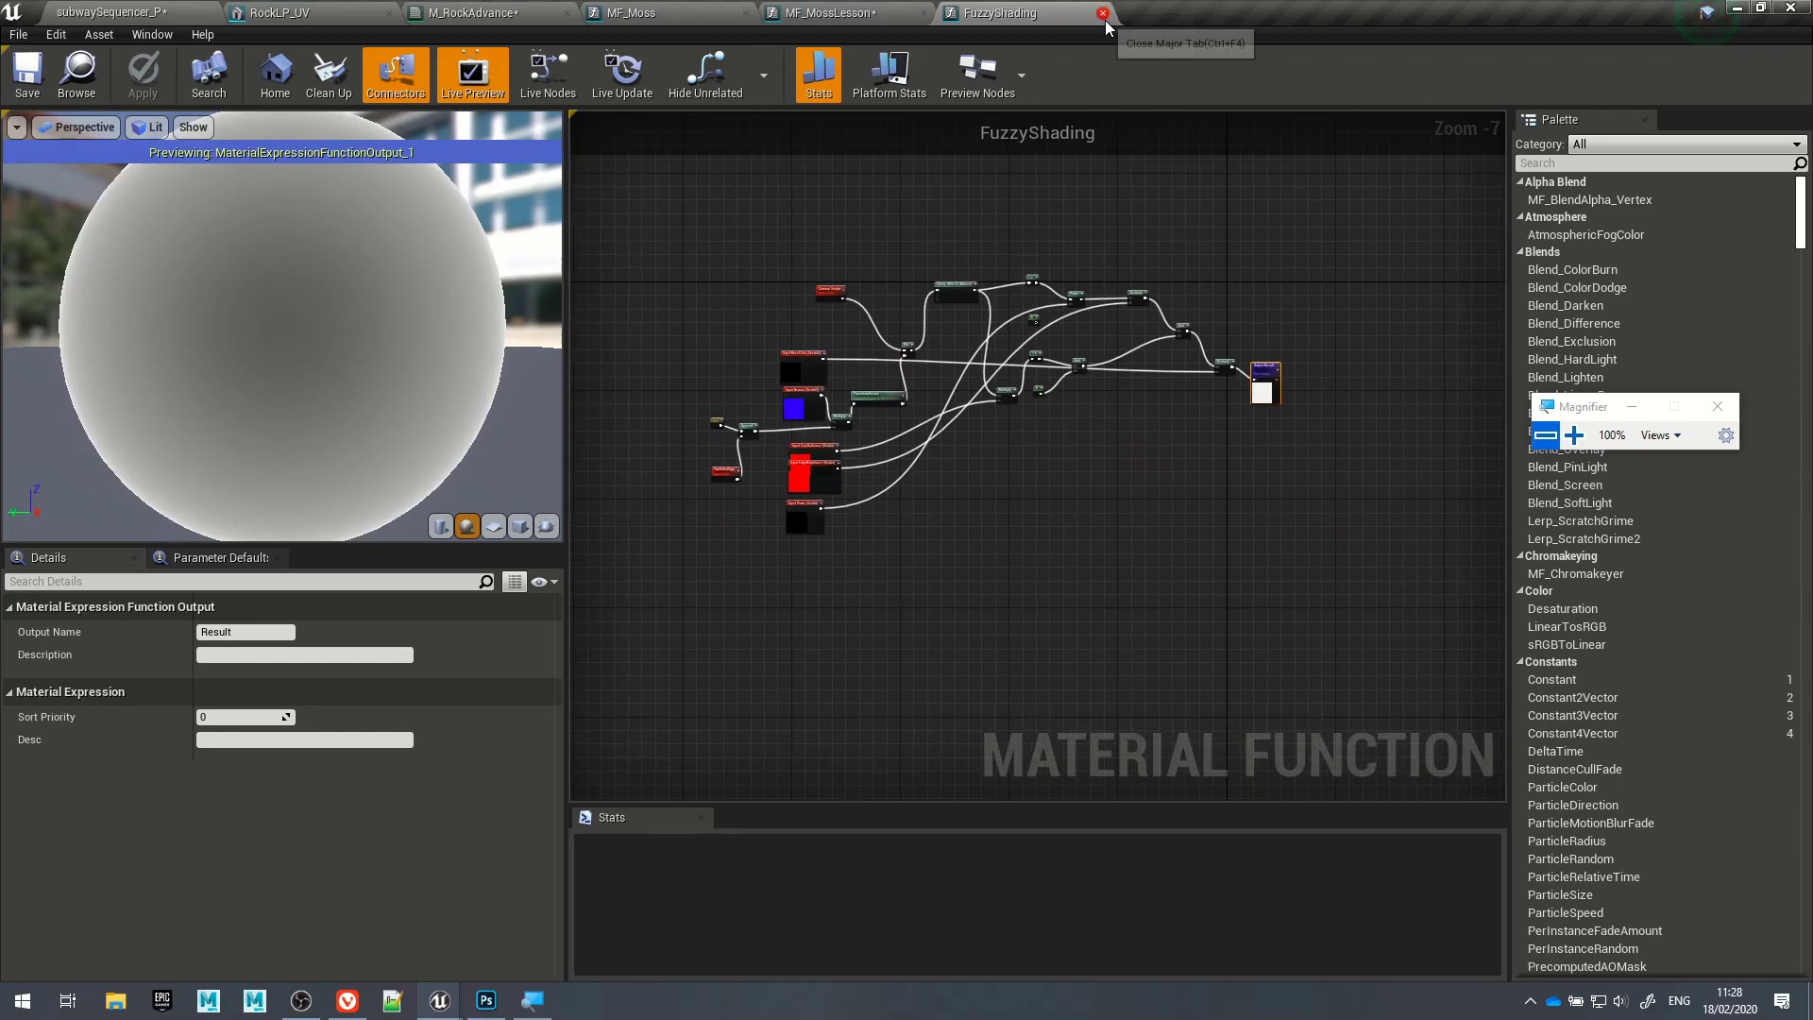
click(1103, 13)
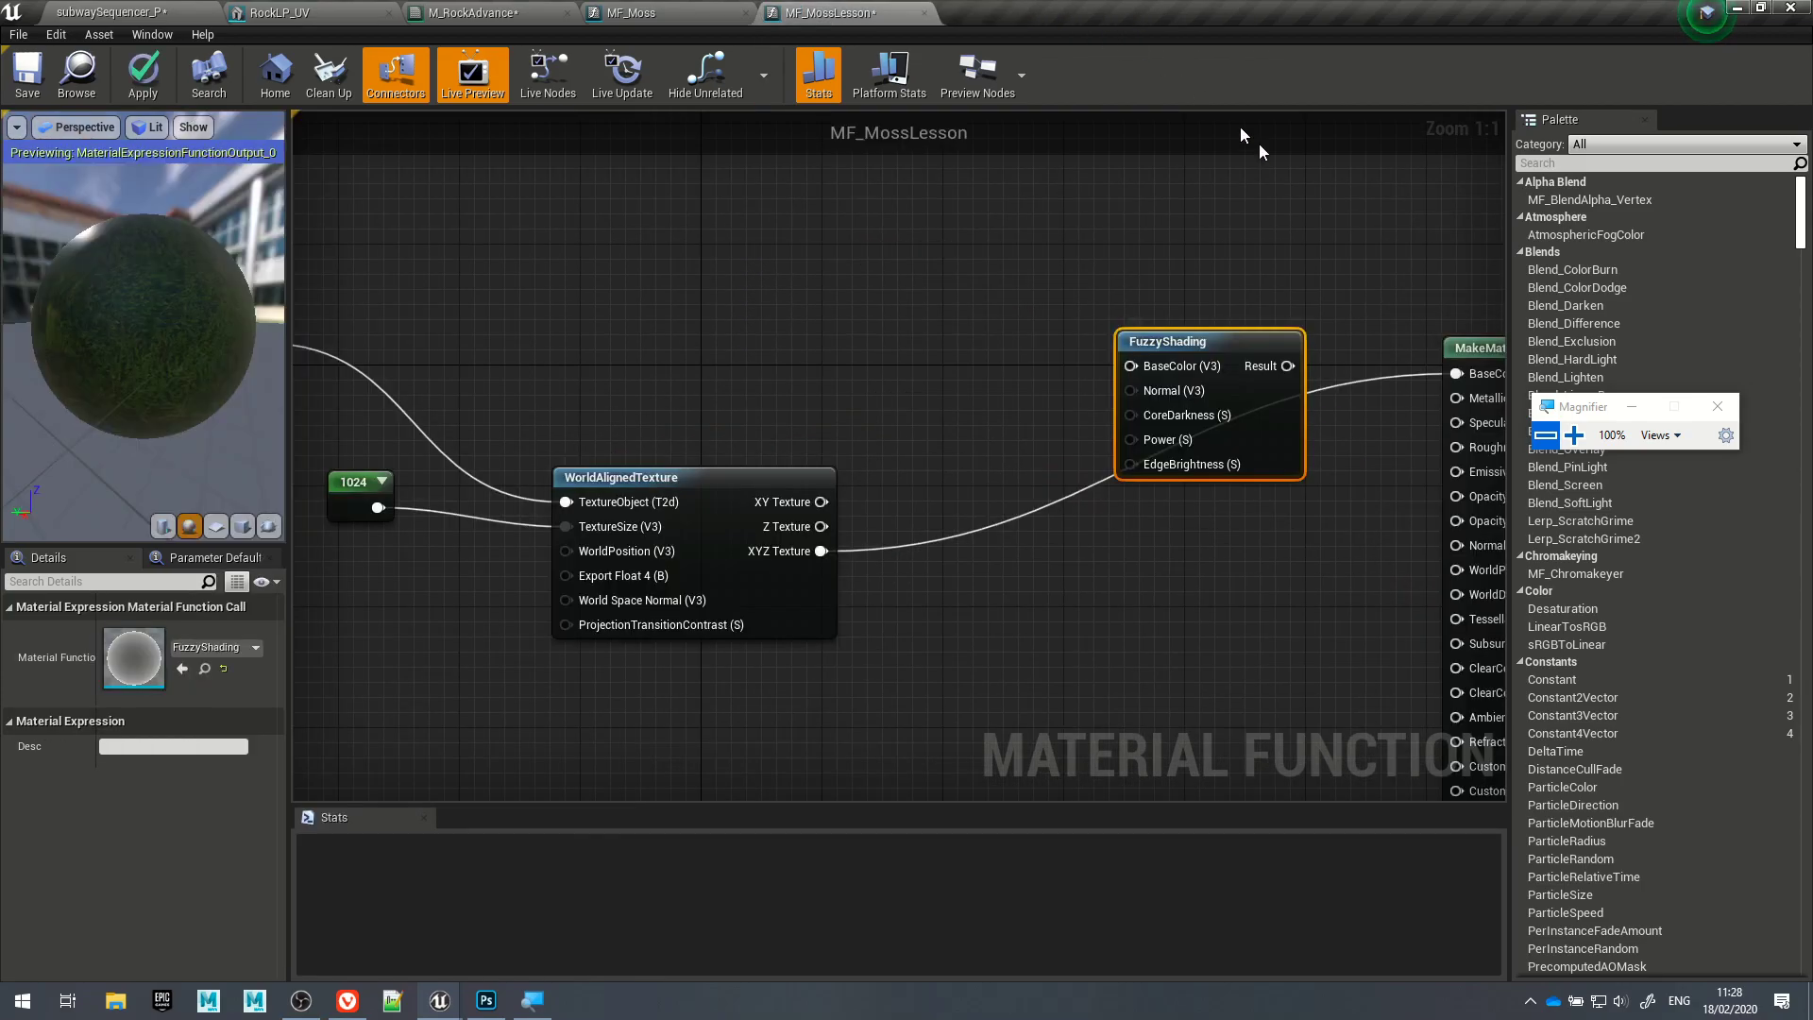
Step: Route the XYZ Texture output into FuzzyShading's BaseColor and its Result into MakeMaterialAttributes' BaseColor, and check the preview sphere
right_drag(1193, 425, 1171, 465)
drag(1104, 408, 797, 597)
drag(1261, 408, 1442, 425)
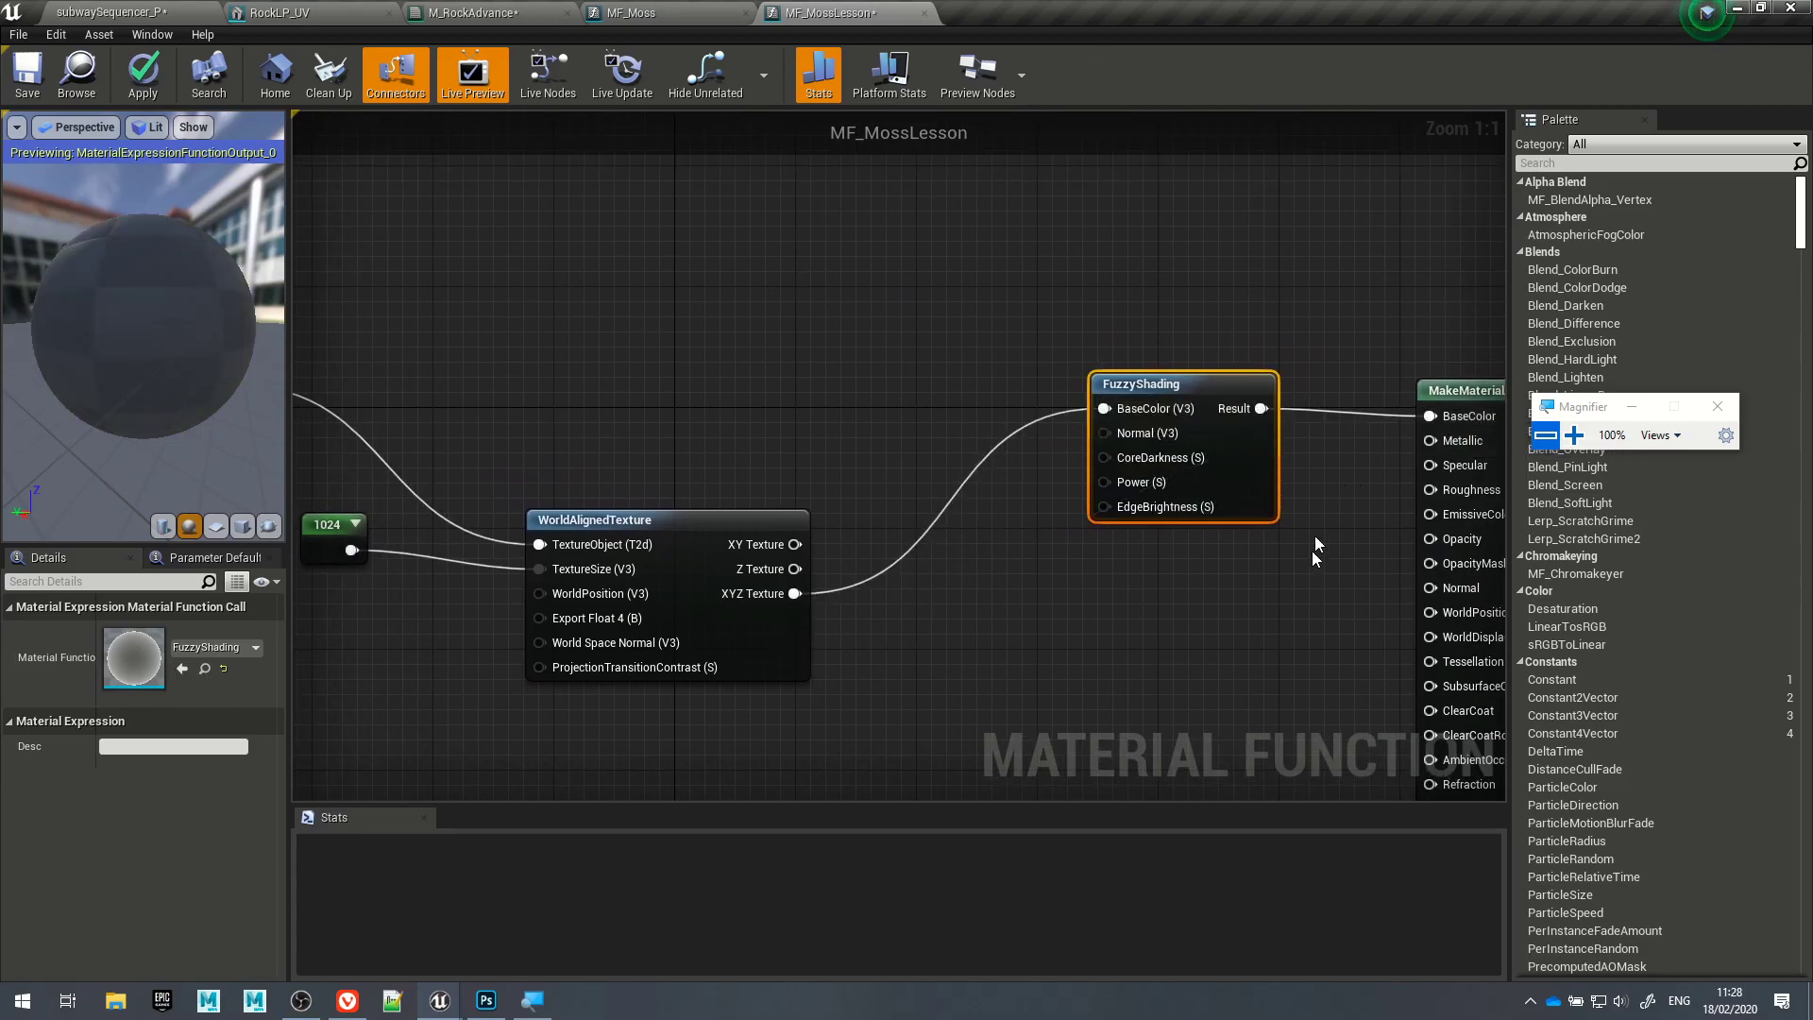
click(1313, 542)
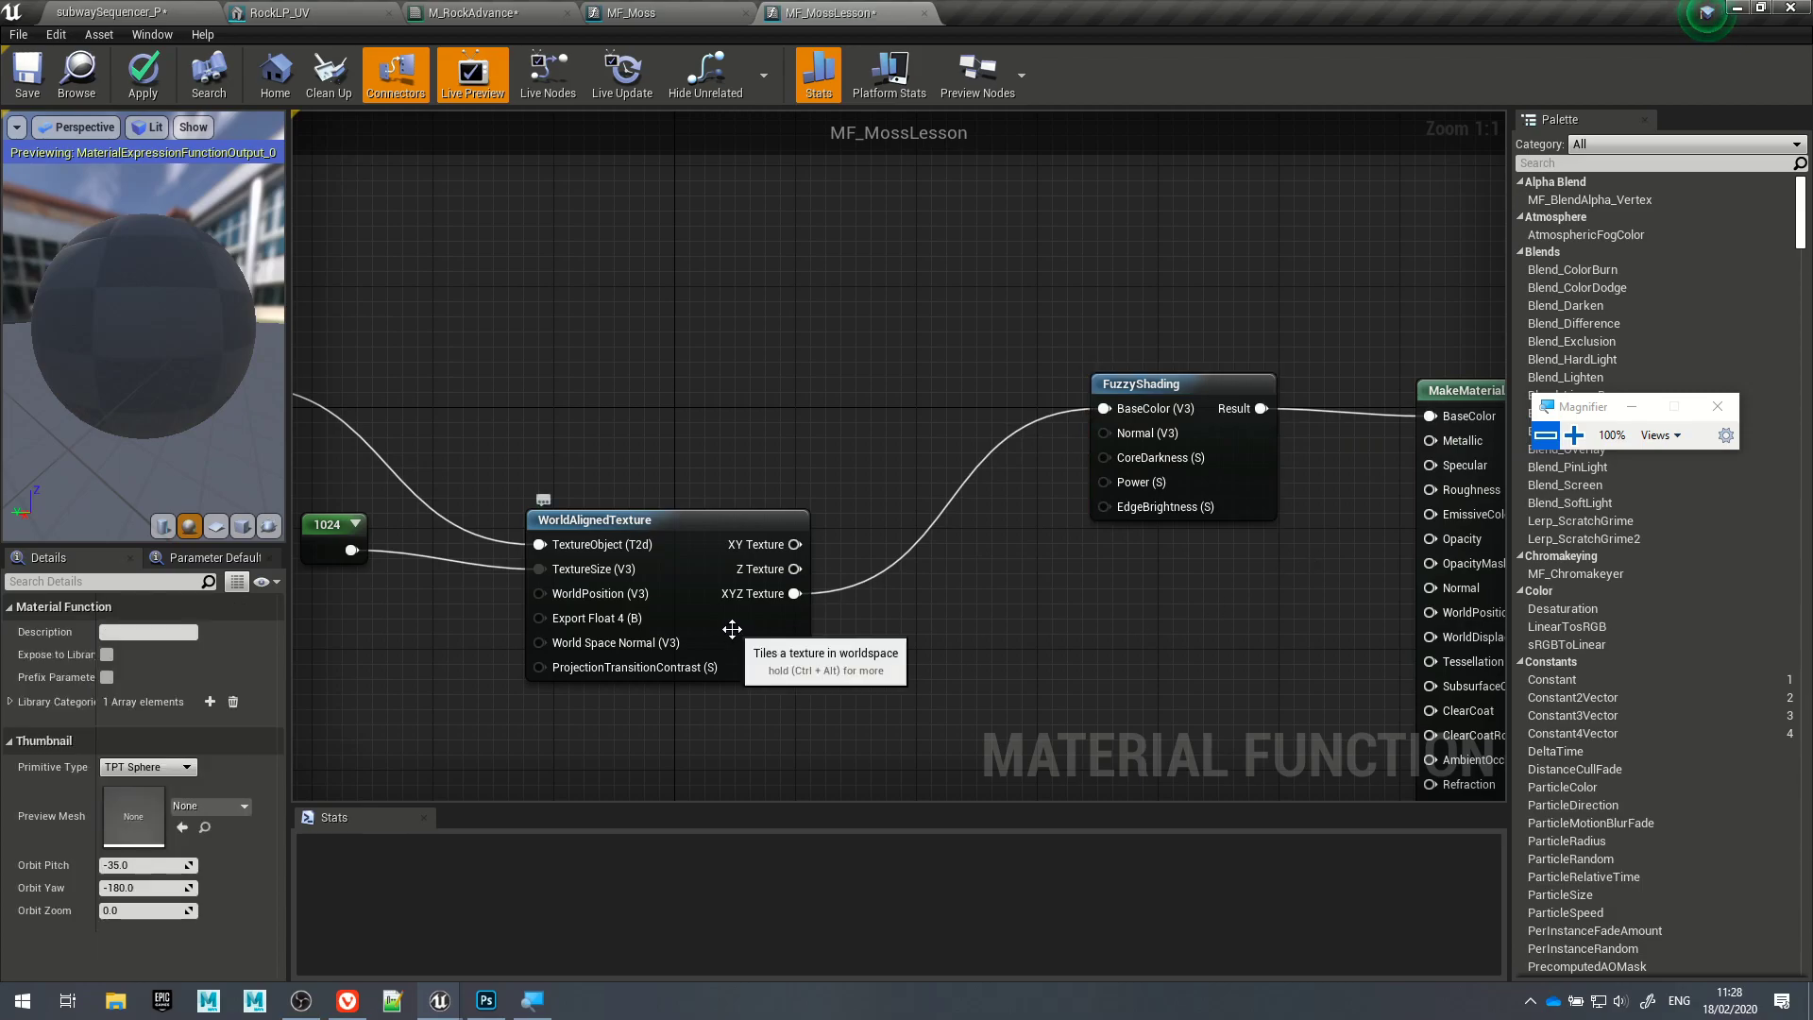
drag(189, 319, 149, 317)
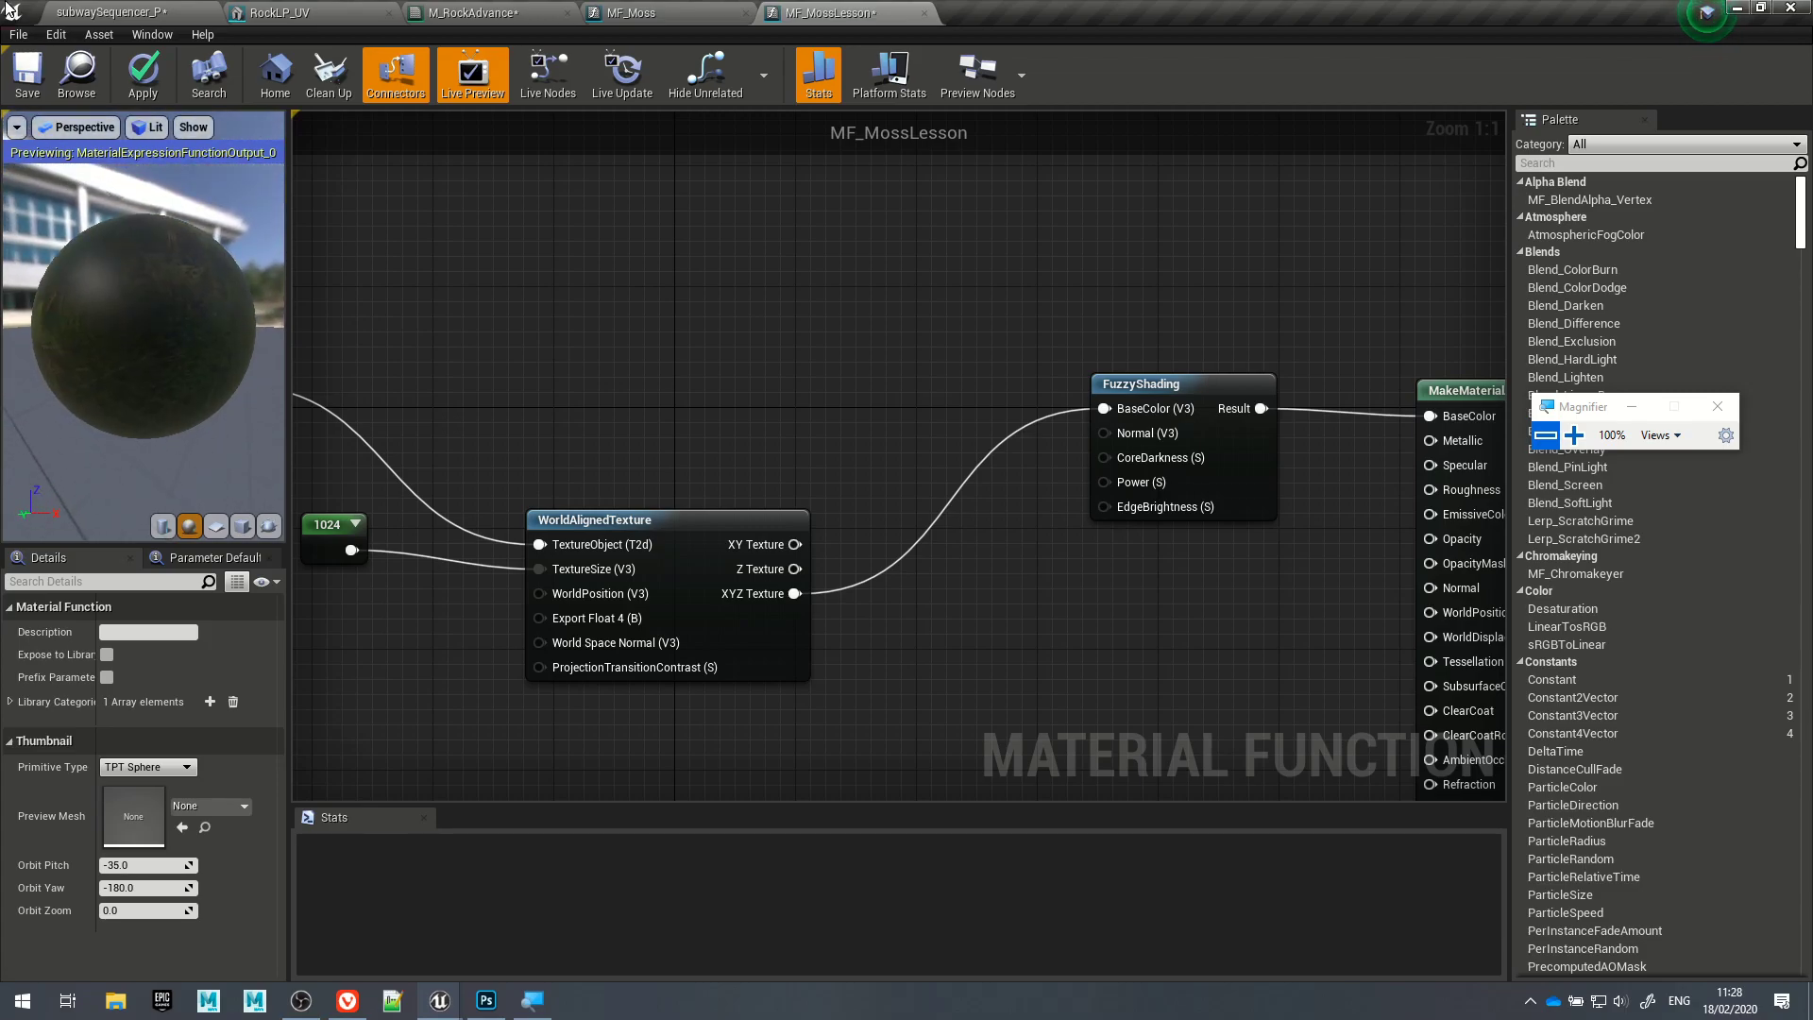
Step: Examine in MF_Moss how Absolute World Position and the scalar function input feed the WorldPosition input of WorldAlignedTexture
click(657, 14)
right_drag(704, 575, 631, 413)
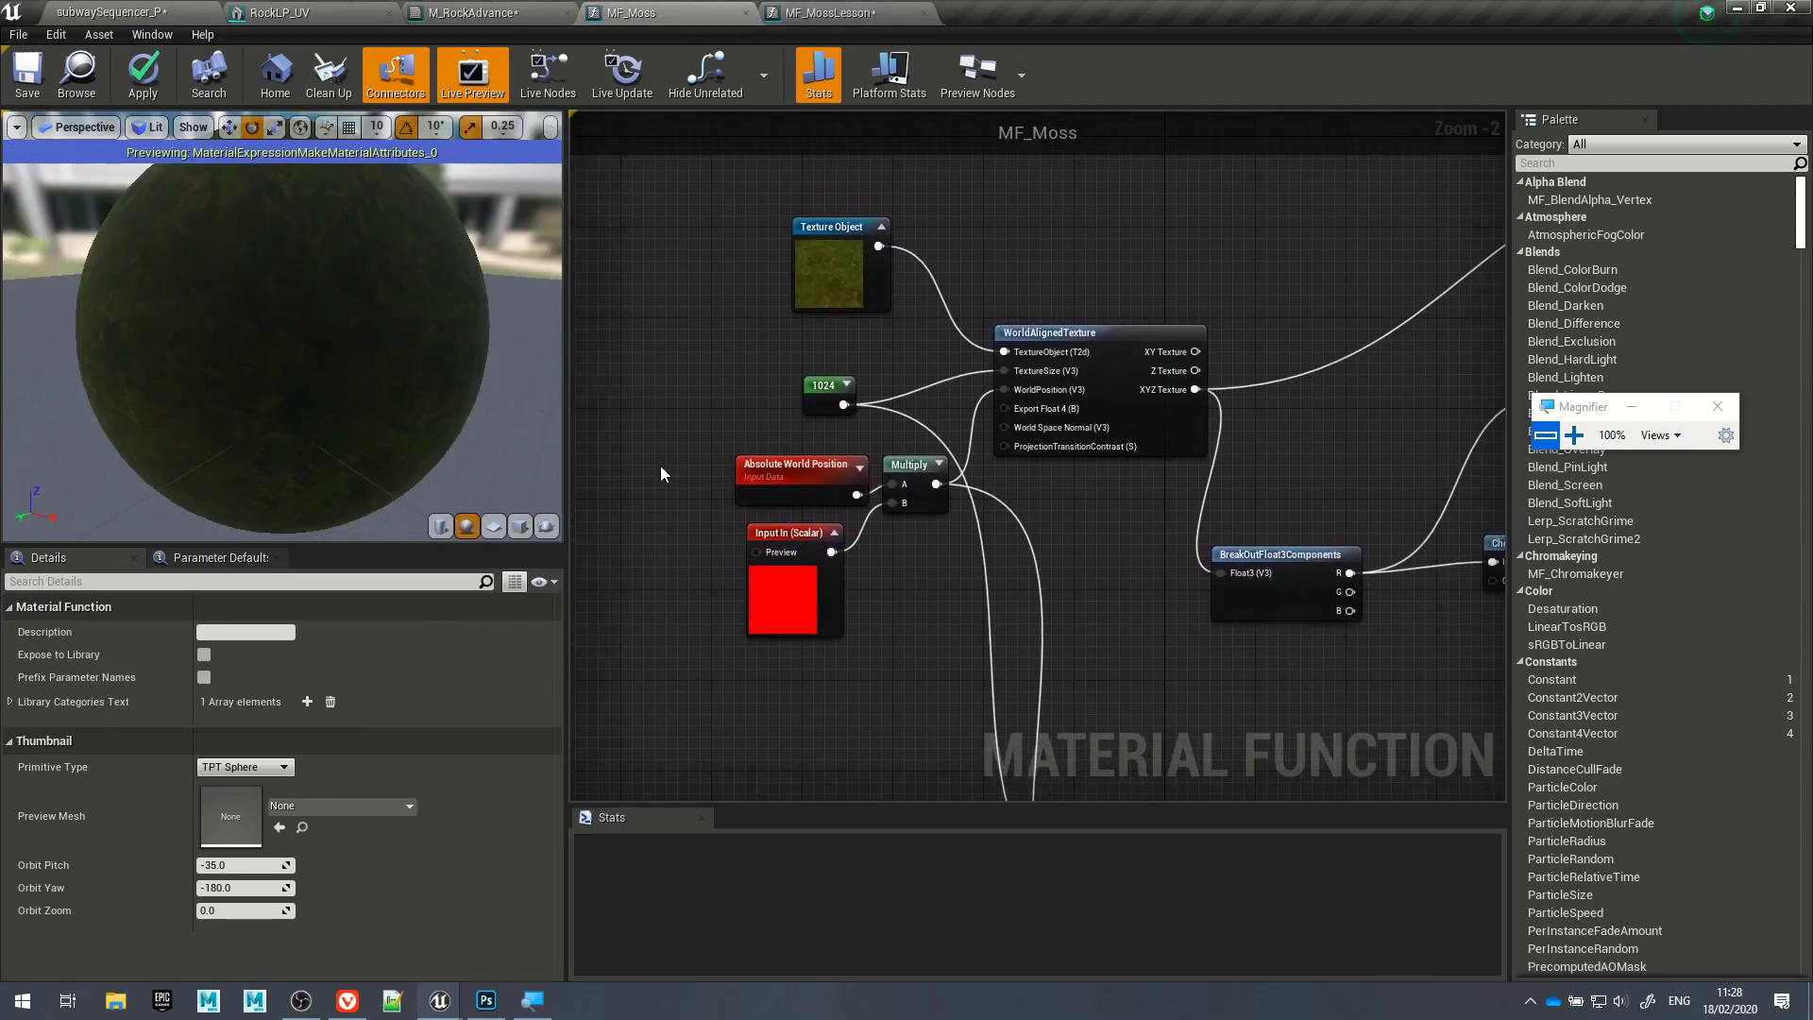
scroll(982, 527, up, 2)
right_drag(1056, 525, 1058, 564)
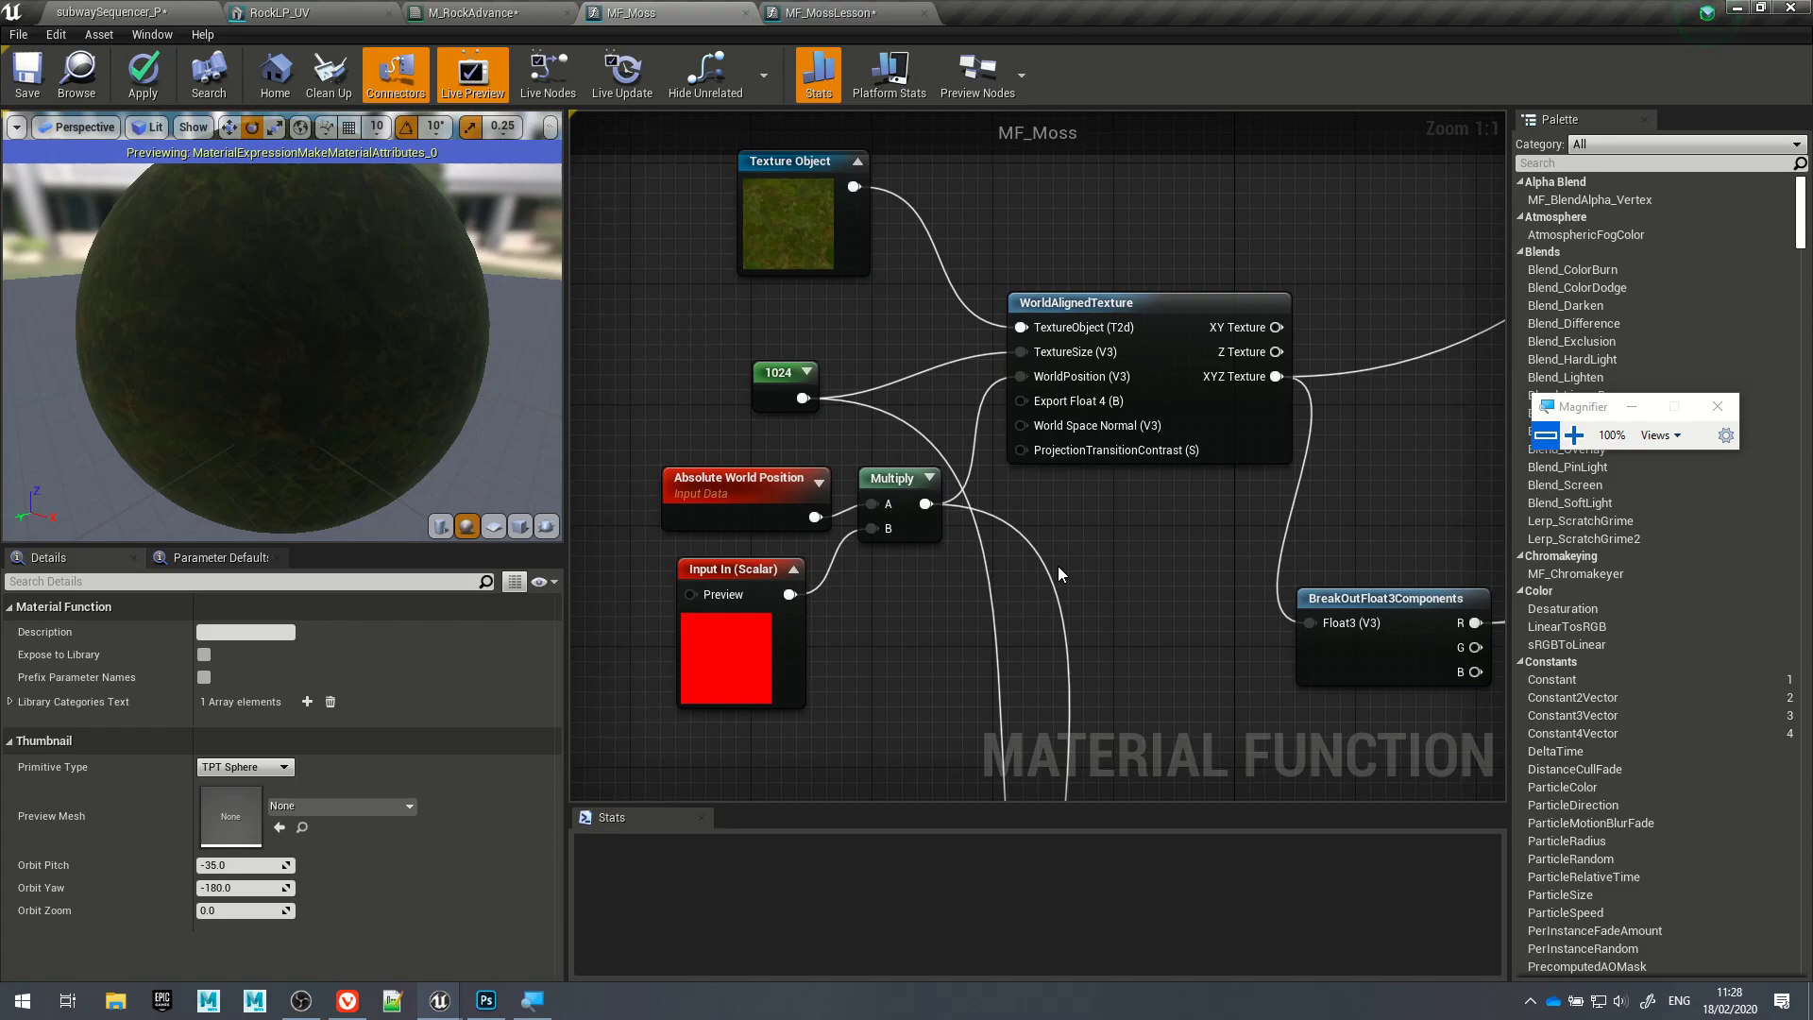
click(727, 506)
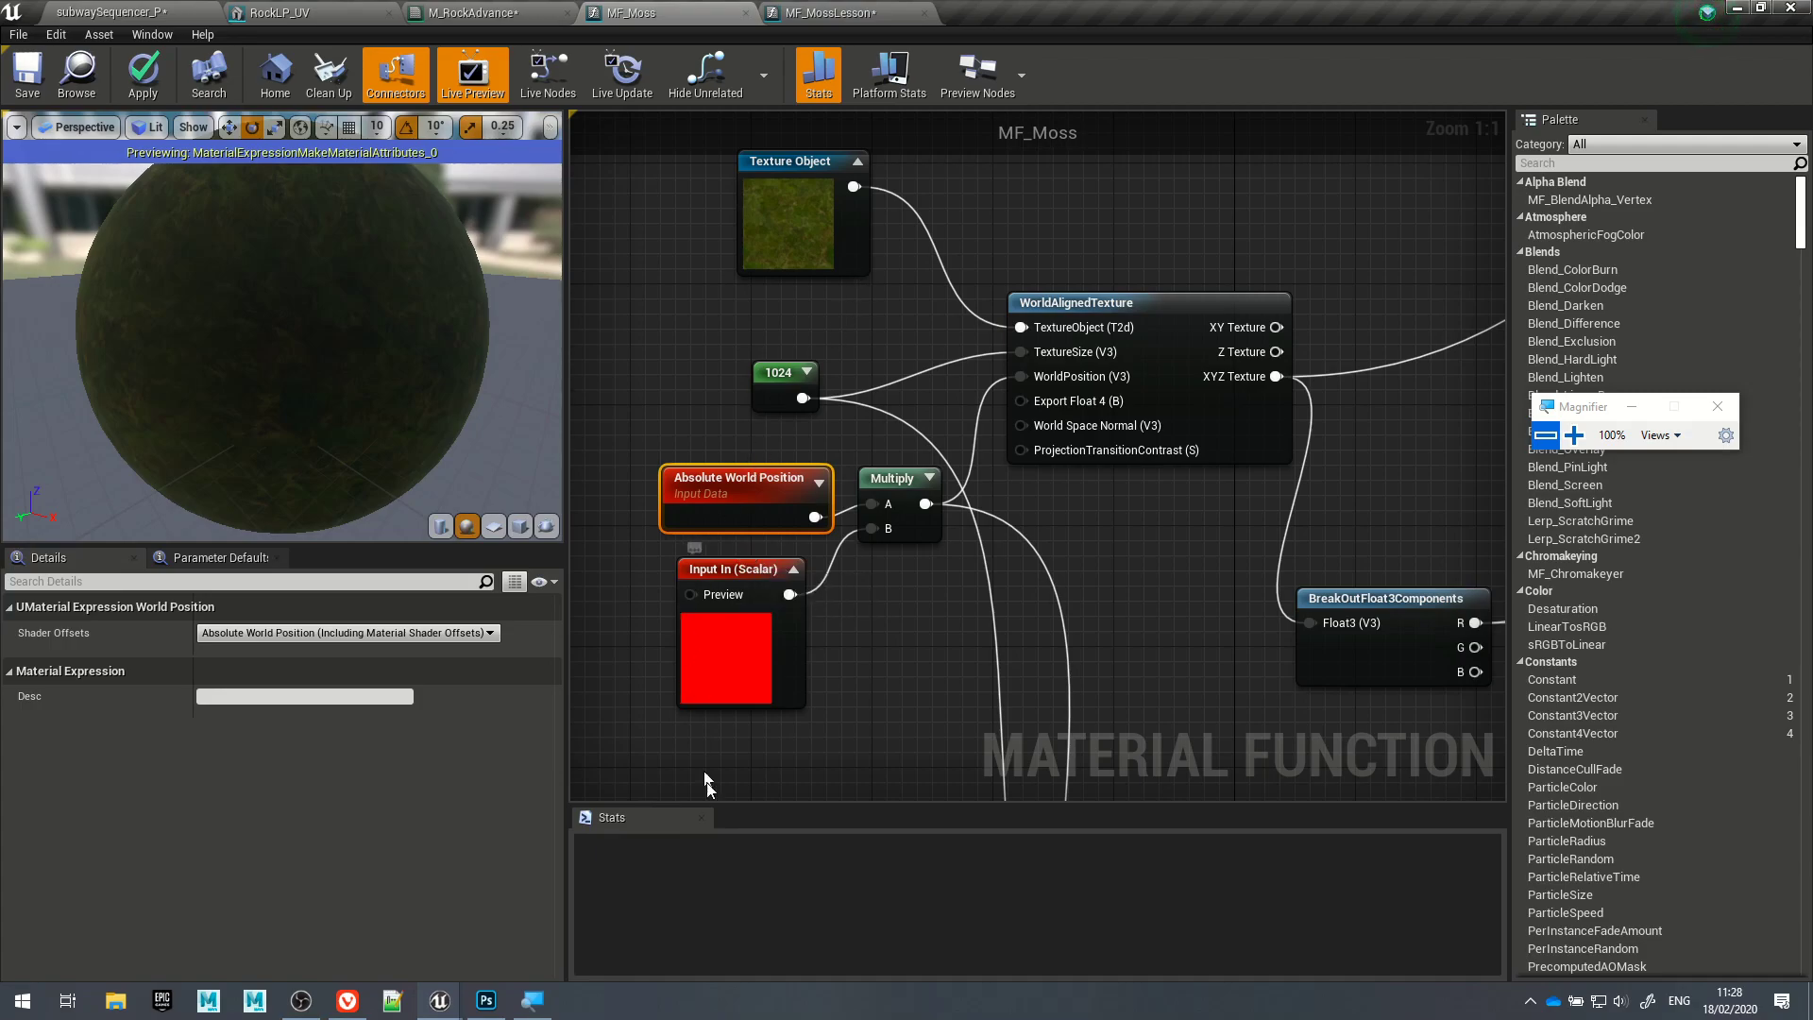
click(717, 662)
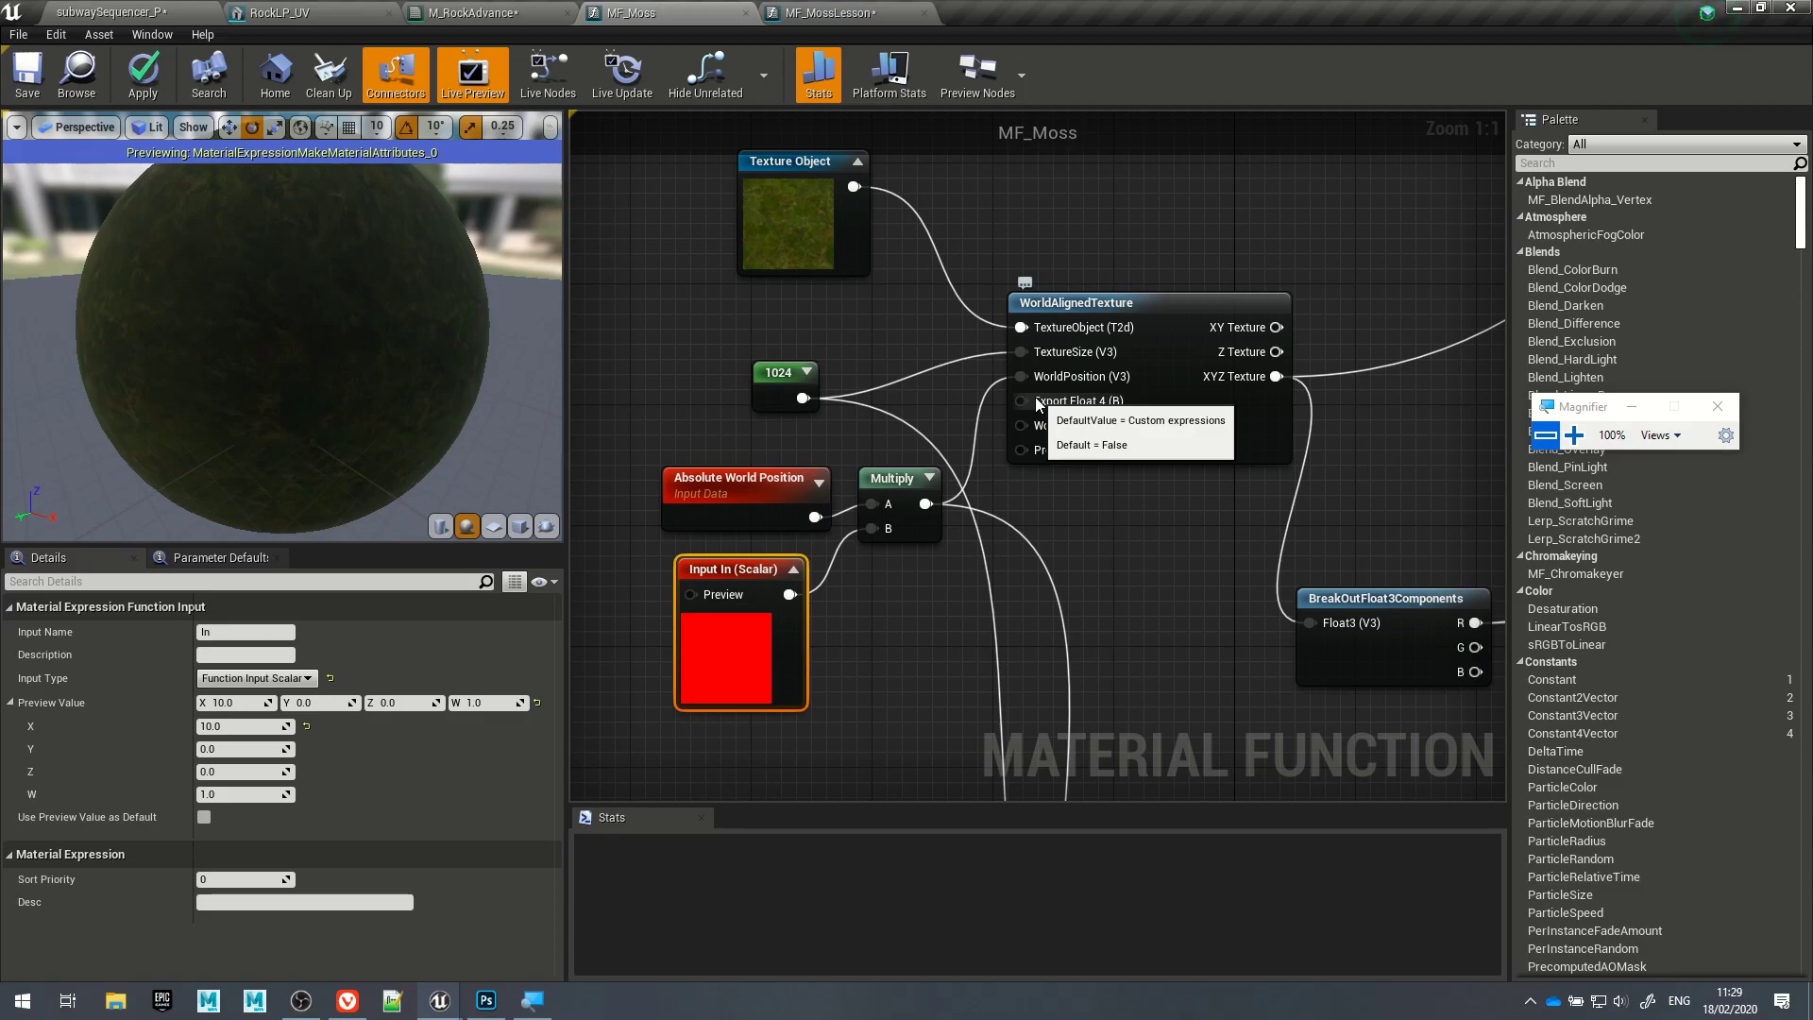
Step: Return to MF_MossLesson and add a WorldPosition node below the 1024 constant, placed to the left of WorldAlignedTexture
click(831, 12)
right_click(903, 603)
click(880, 695)
right_drag(885, 715, 1205, 561)
right_click(445, 489)
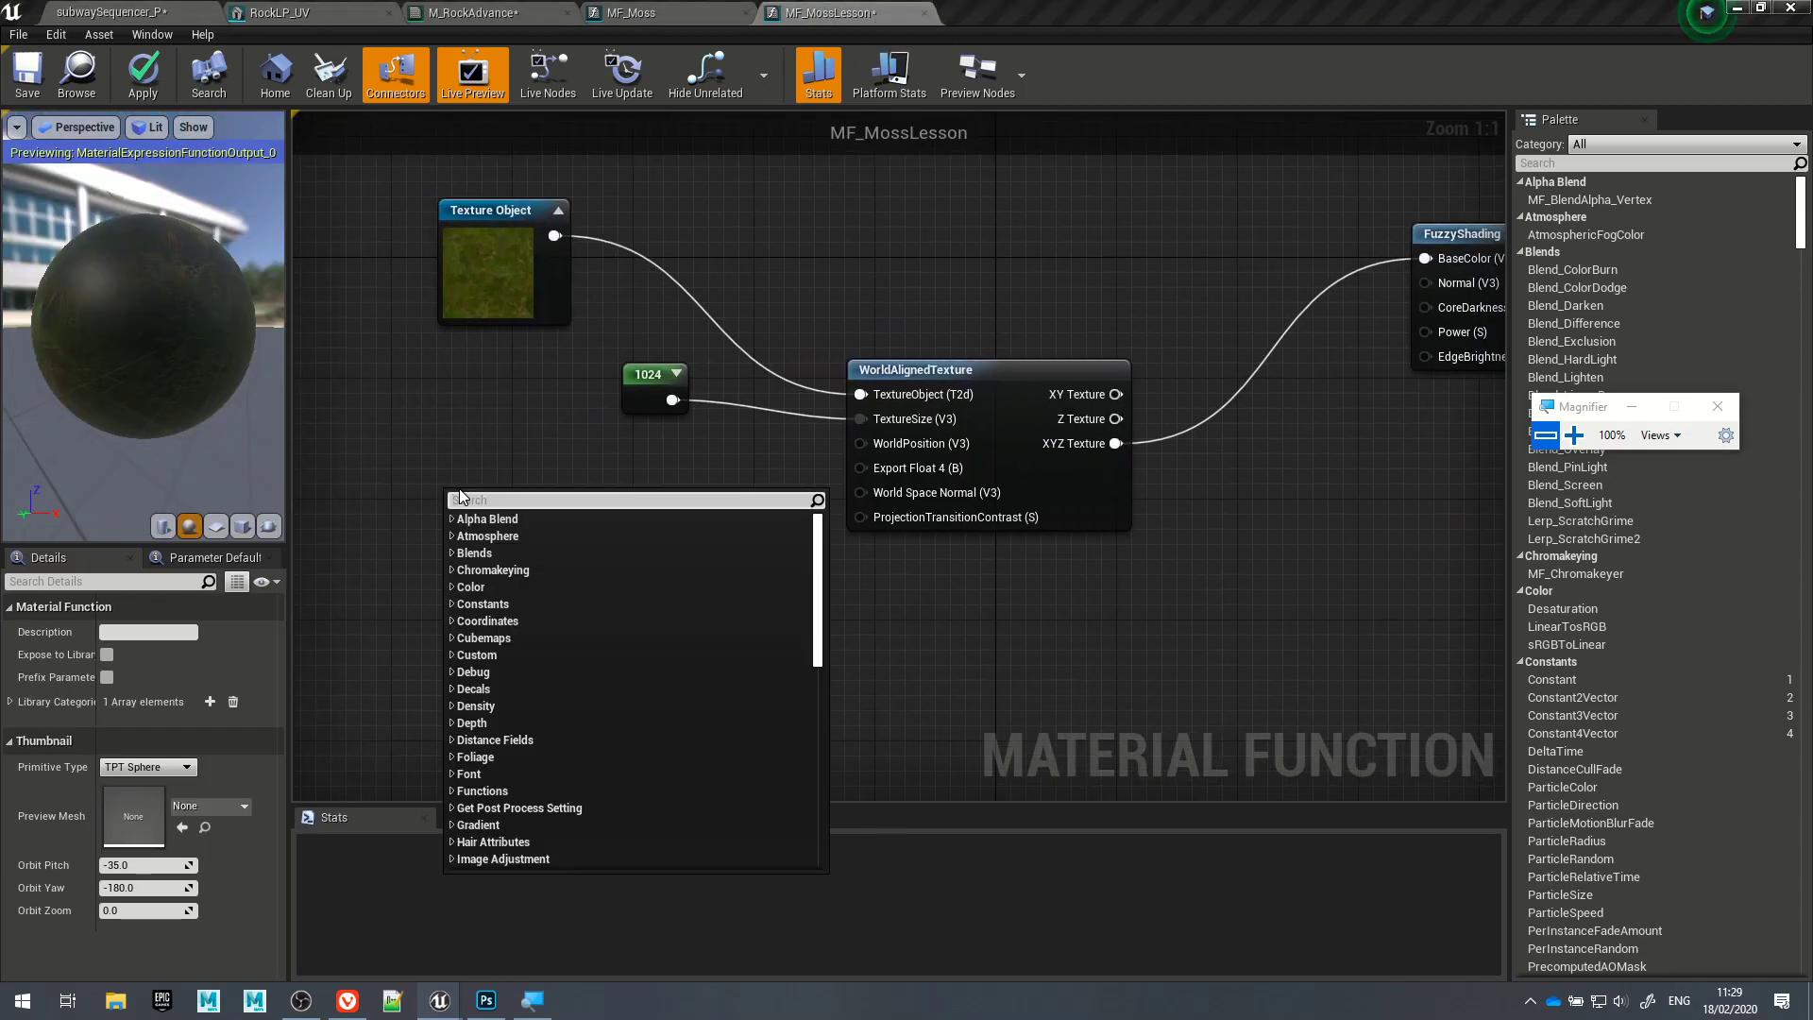
text(world)
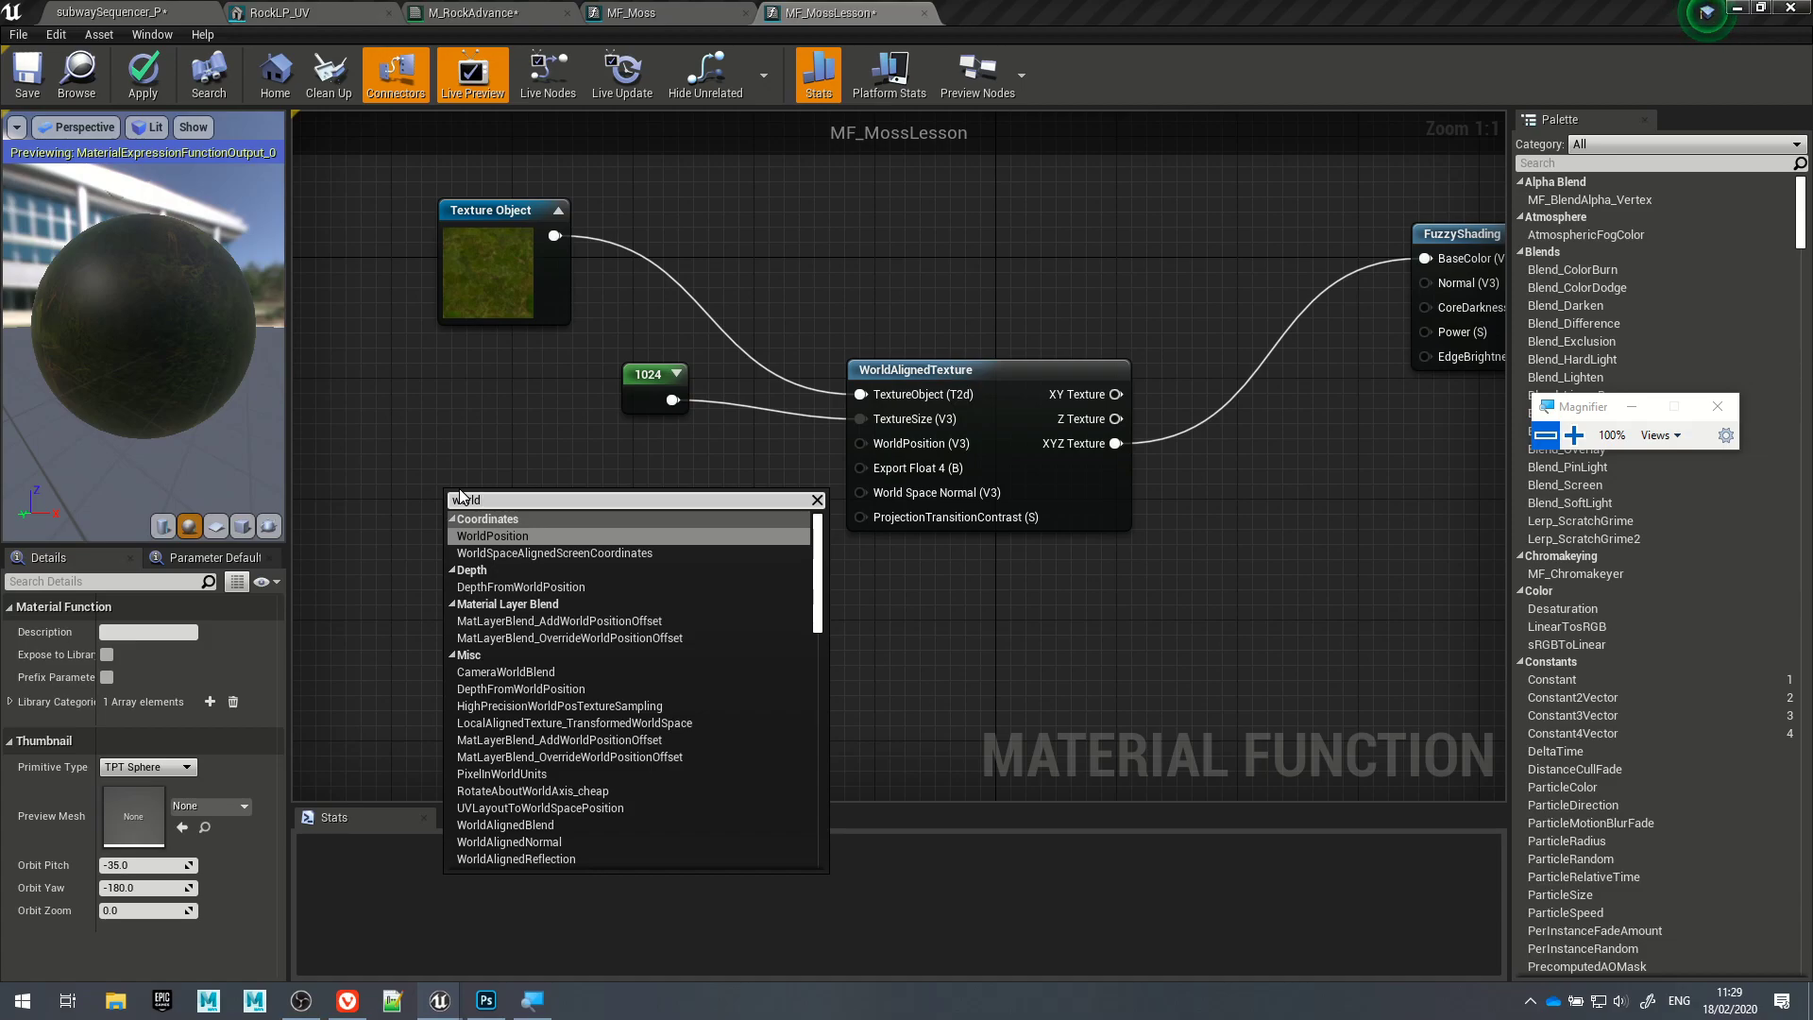
key(Return)
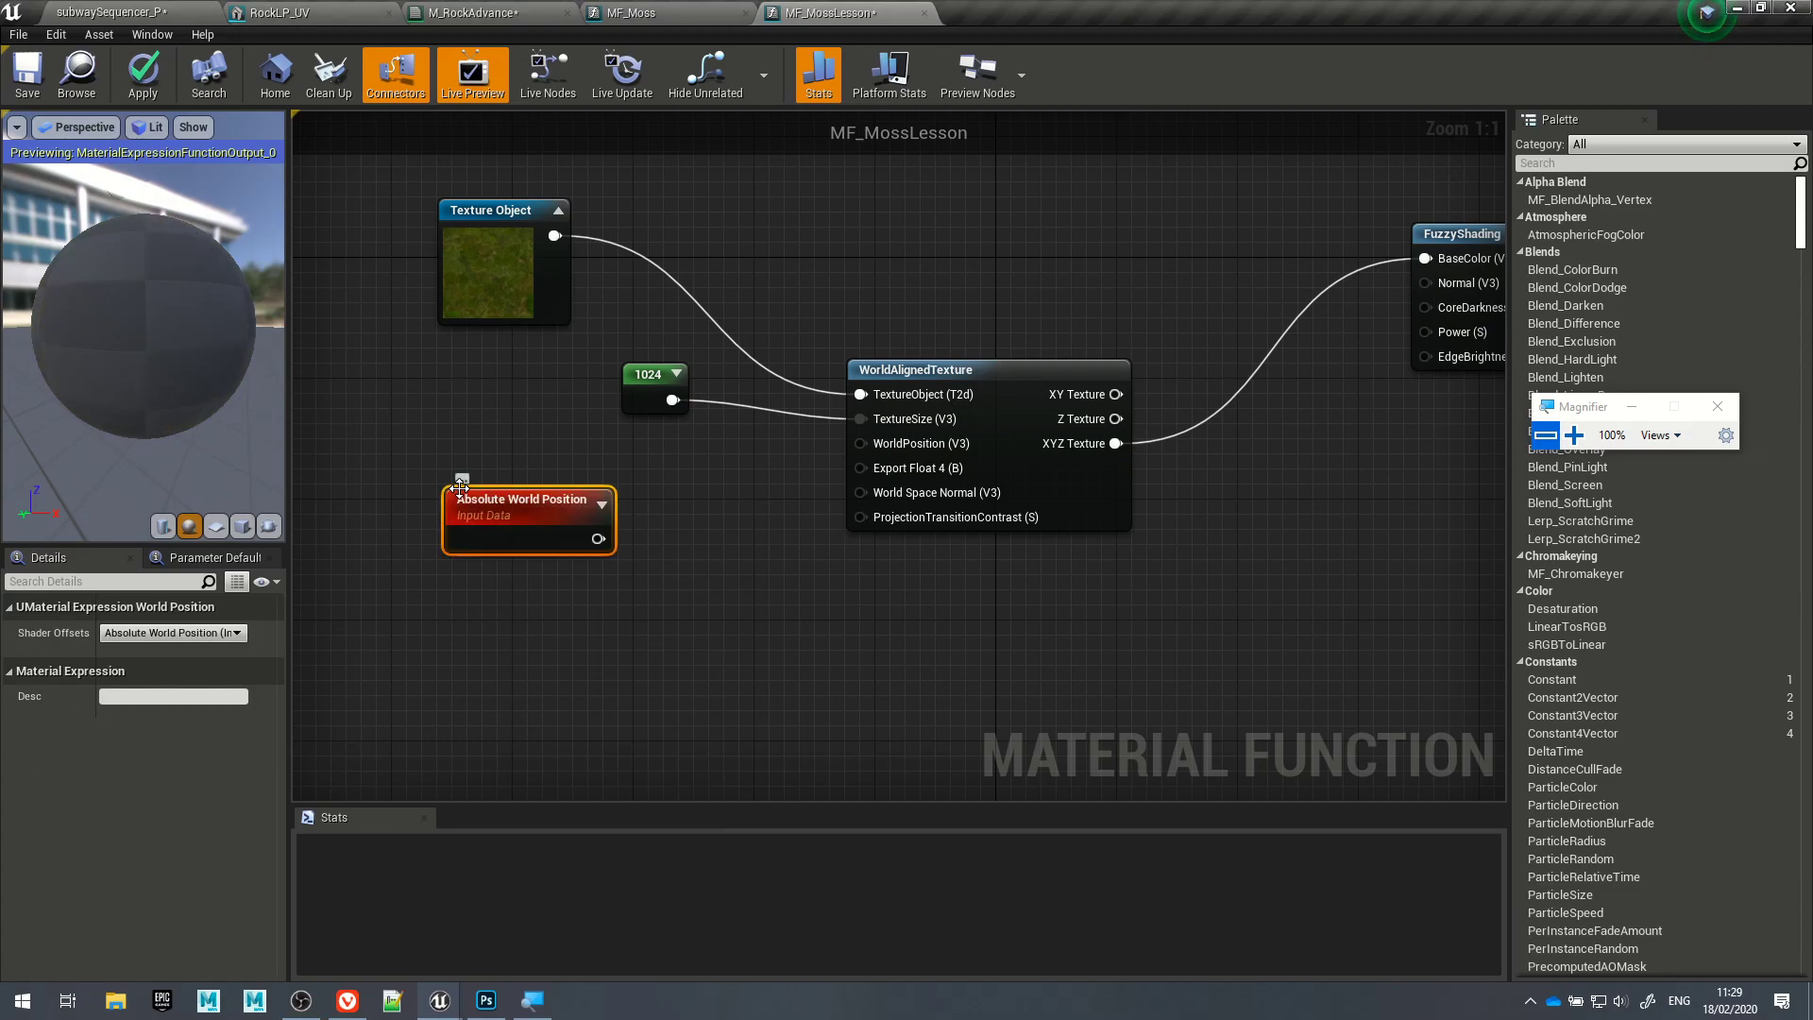
drag(477, 533, 411, 546)
click(566, 585)
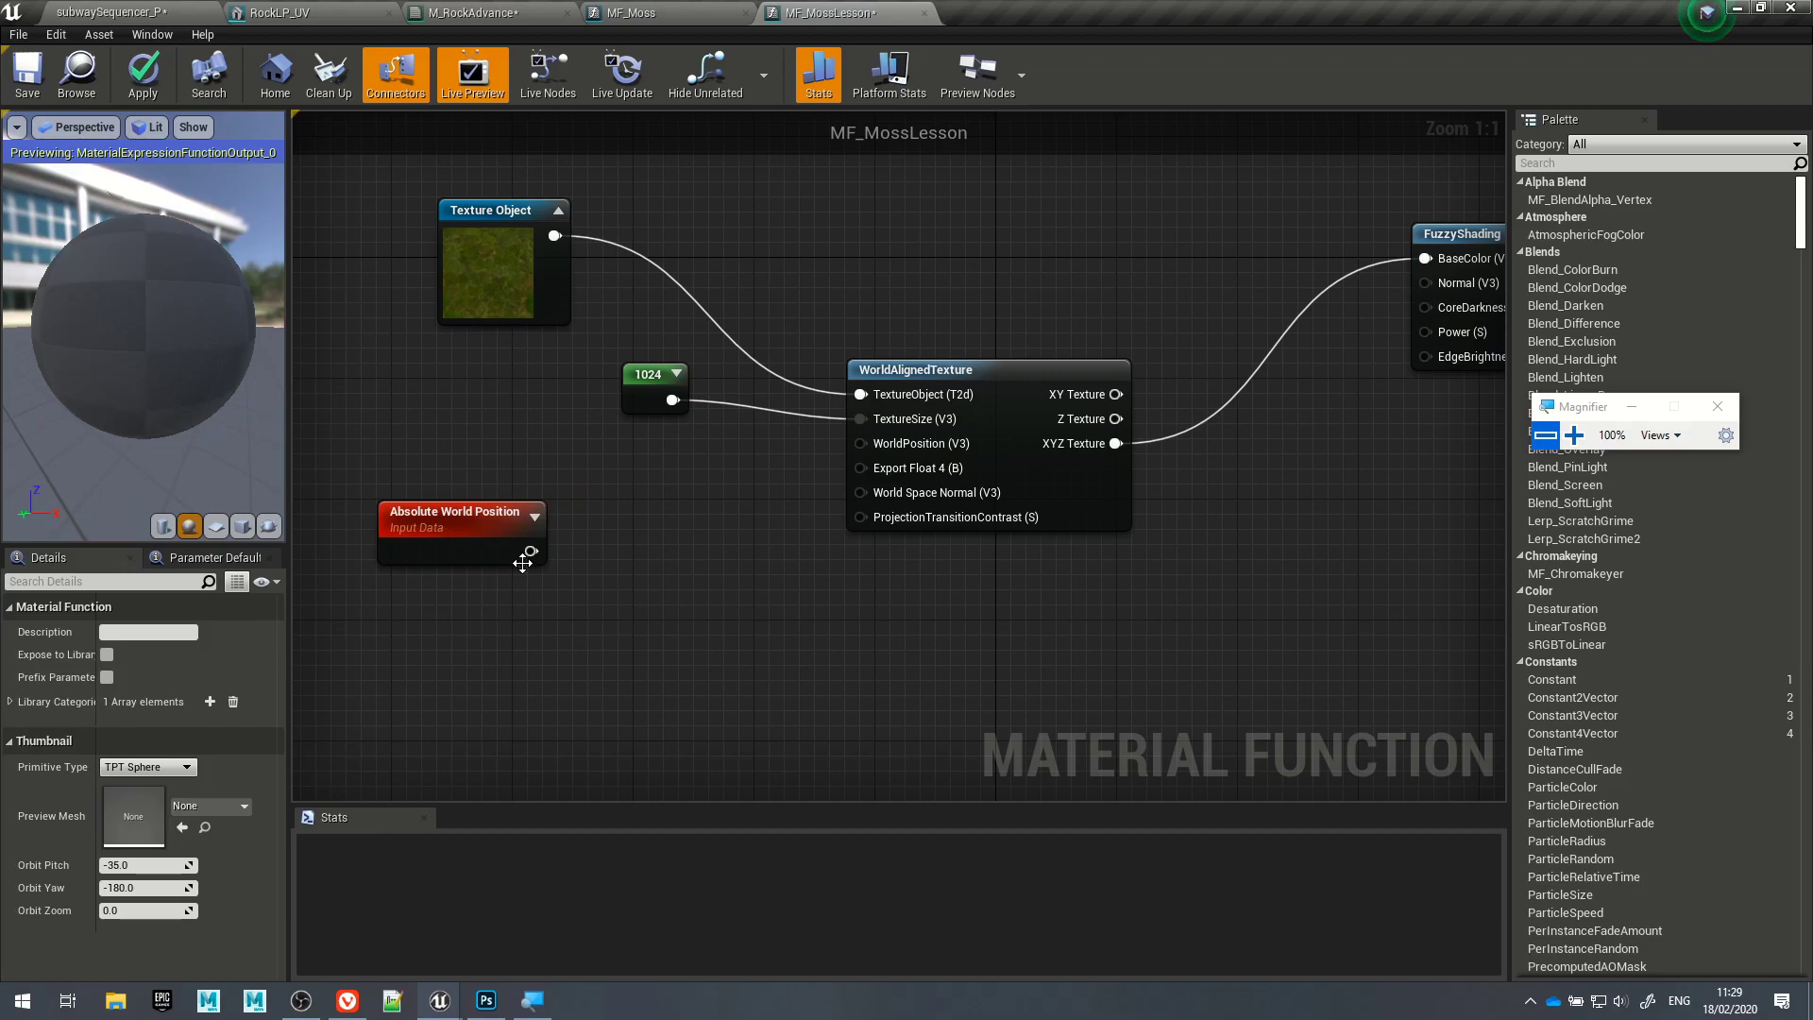
Step: Examine in M_RockAdvance how the Tiling parameter drives the input of the MF_Moss function
right_click(412, 651)
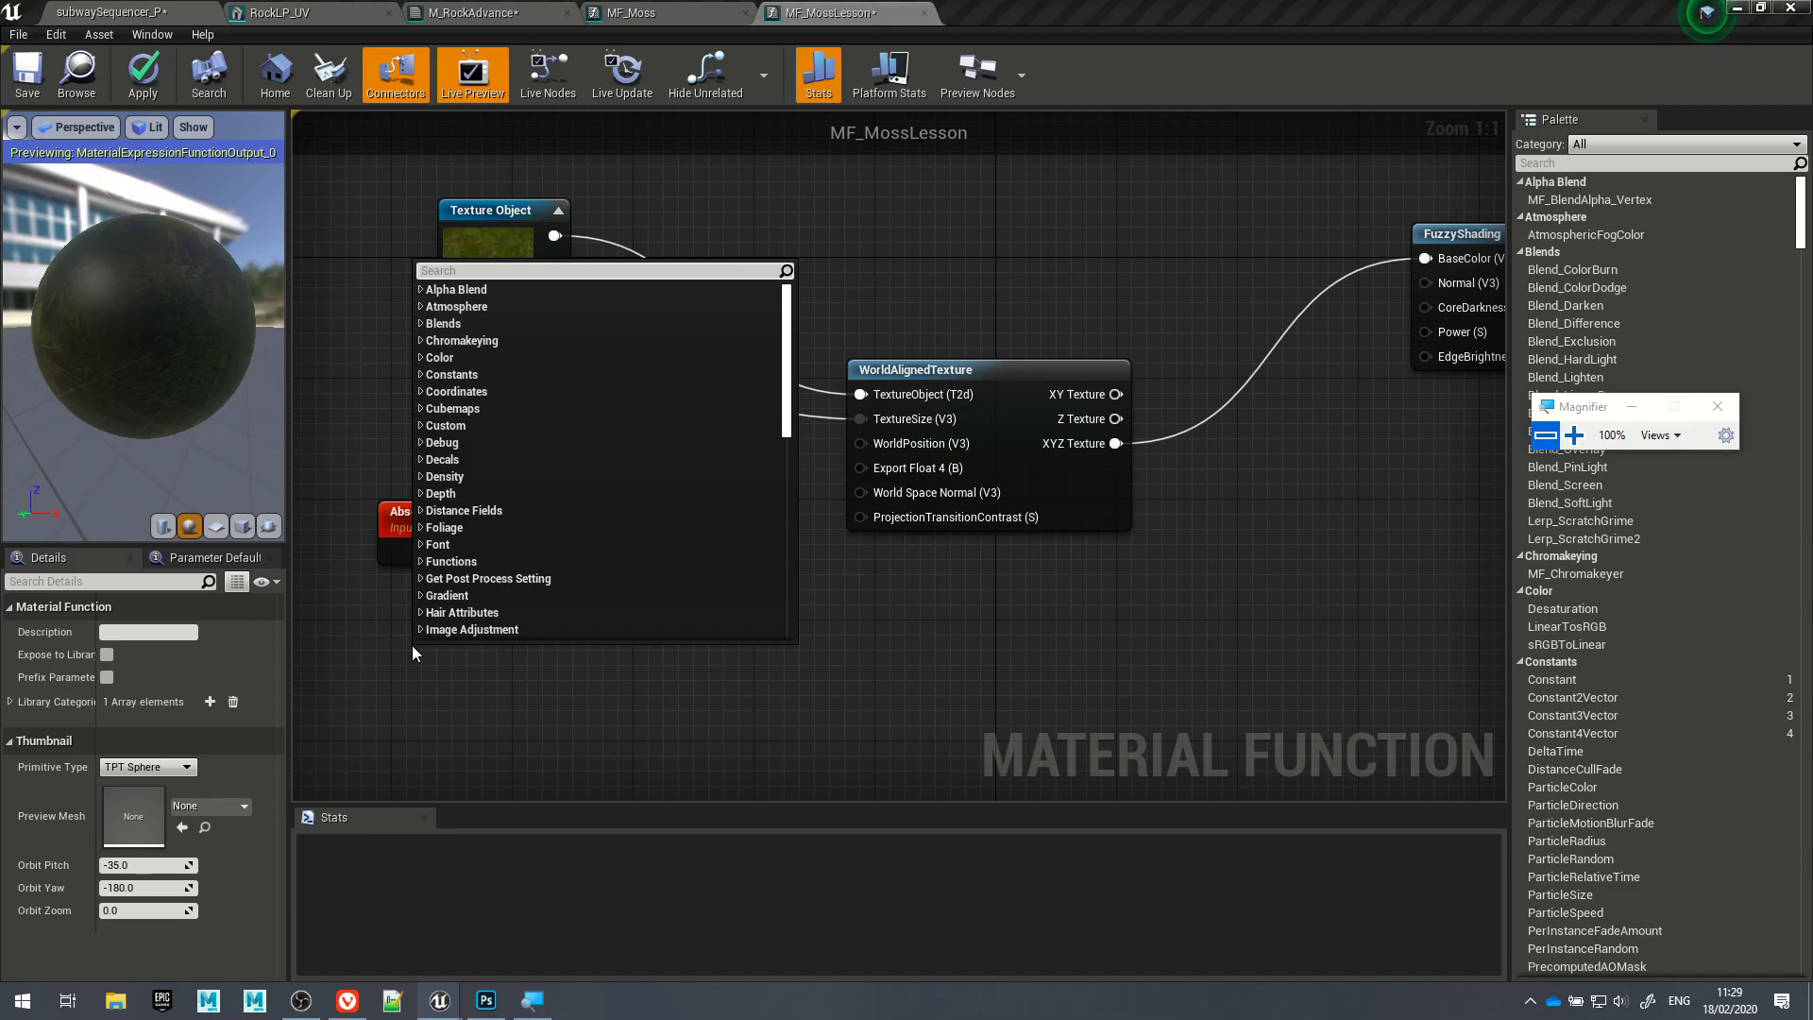
click(720, 17)
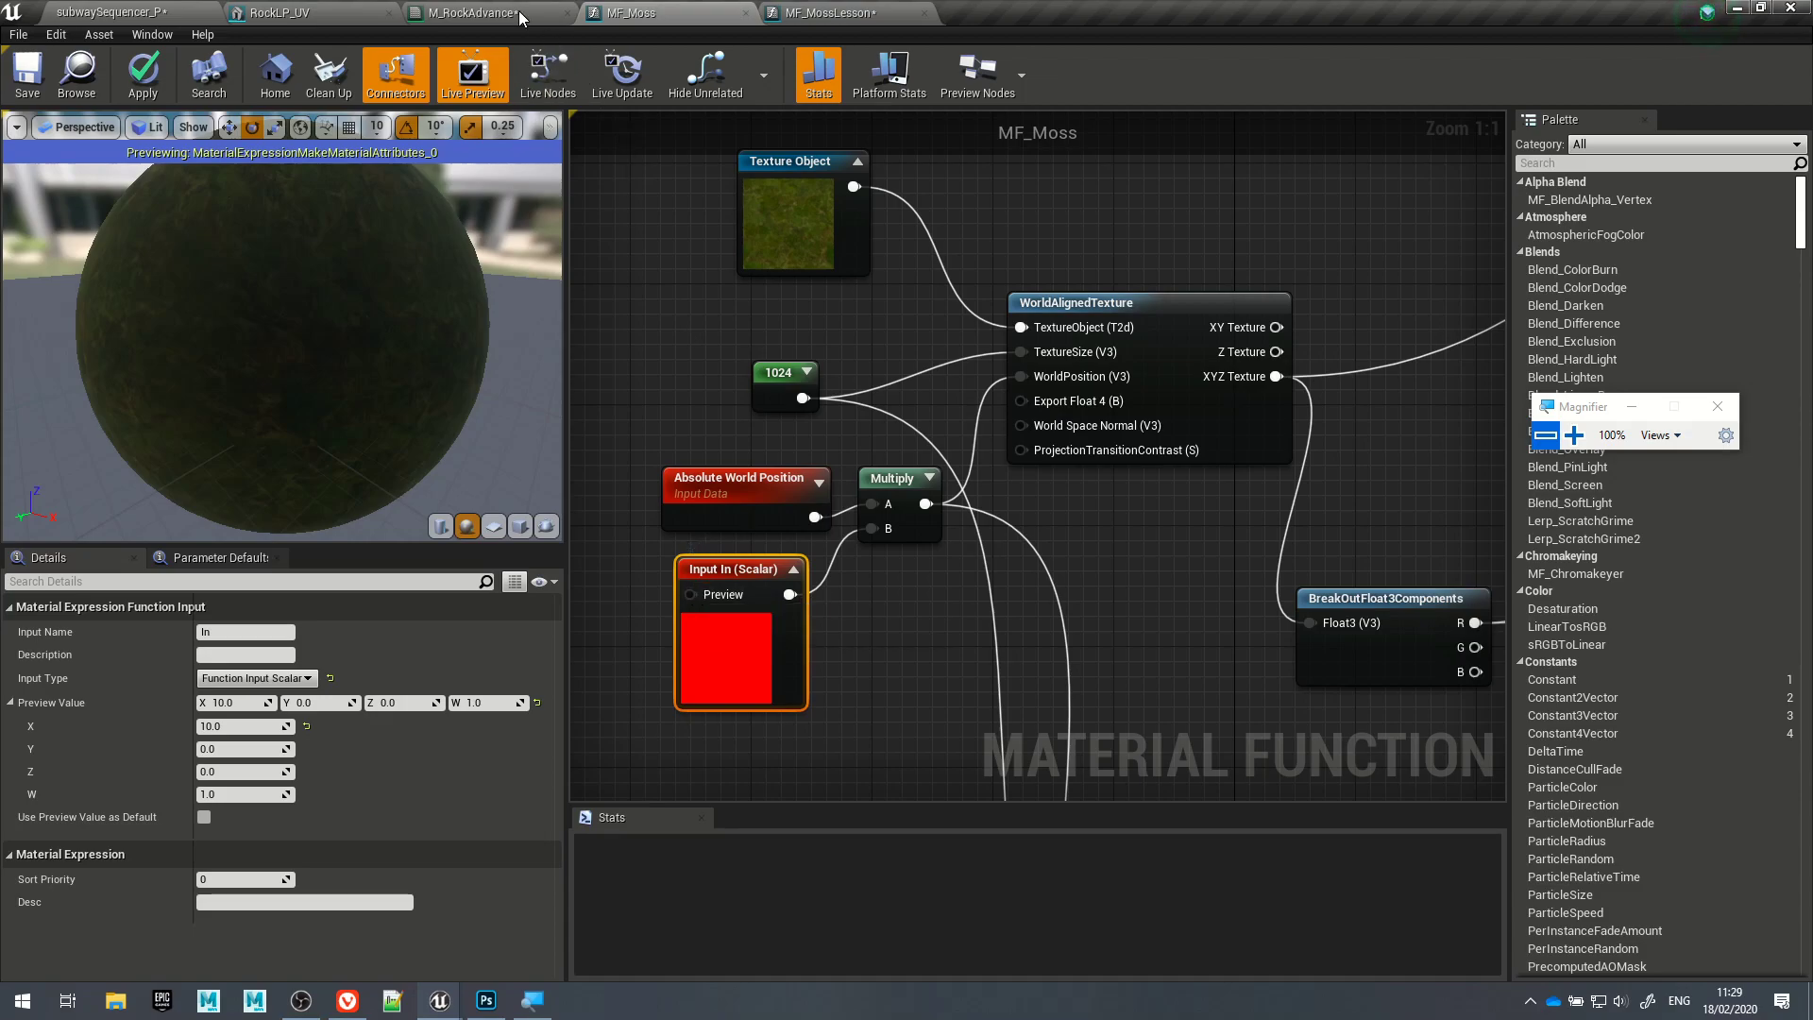
click(477, 13)
right_drag(503, 697, 1047, 602)
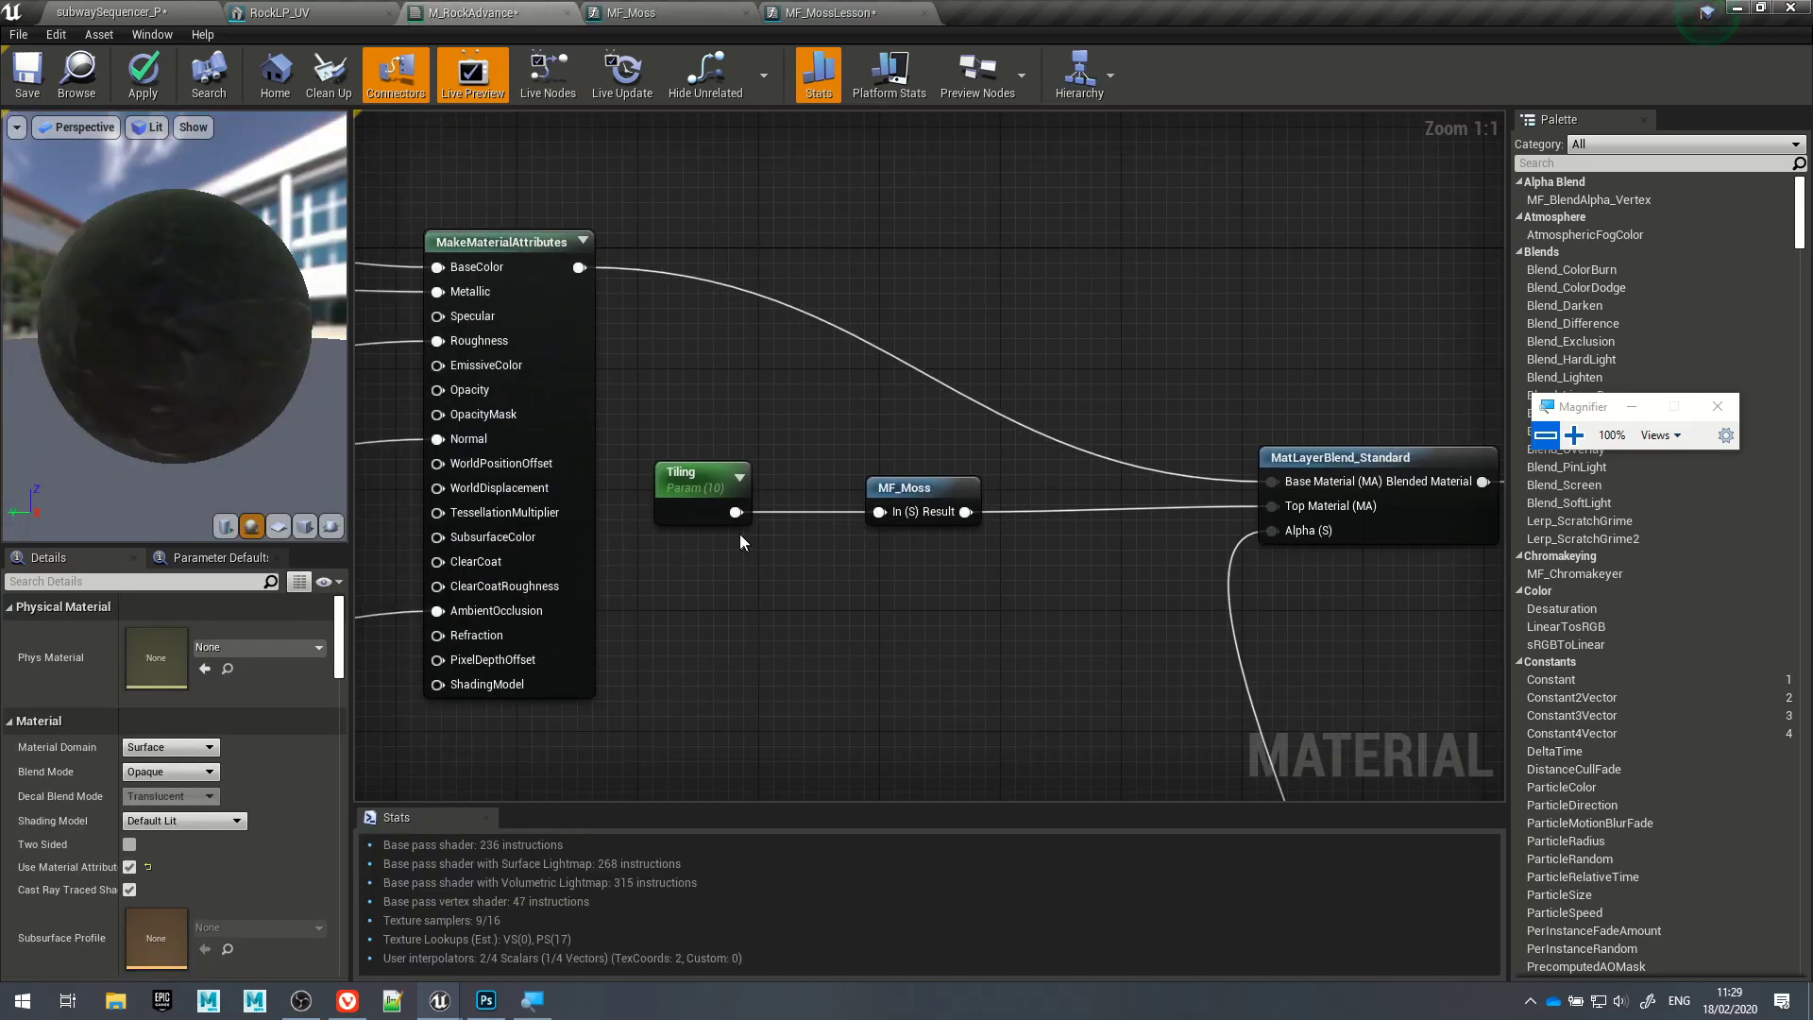
click(729, 499)
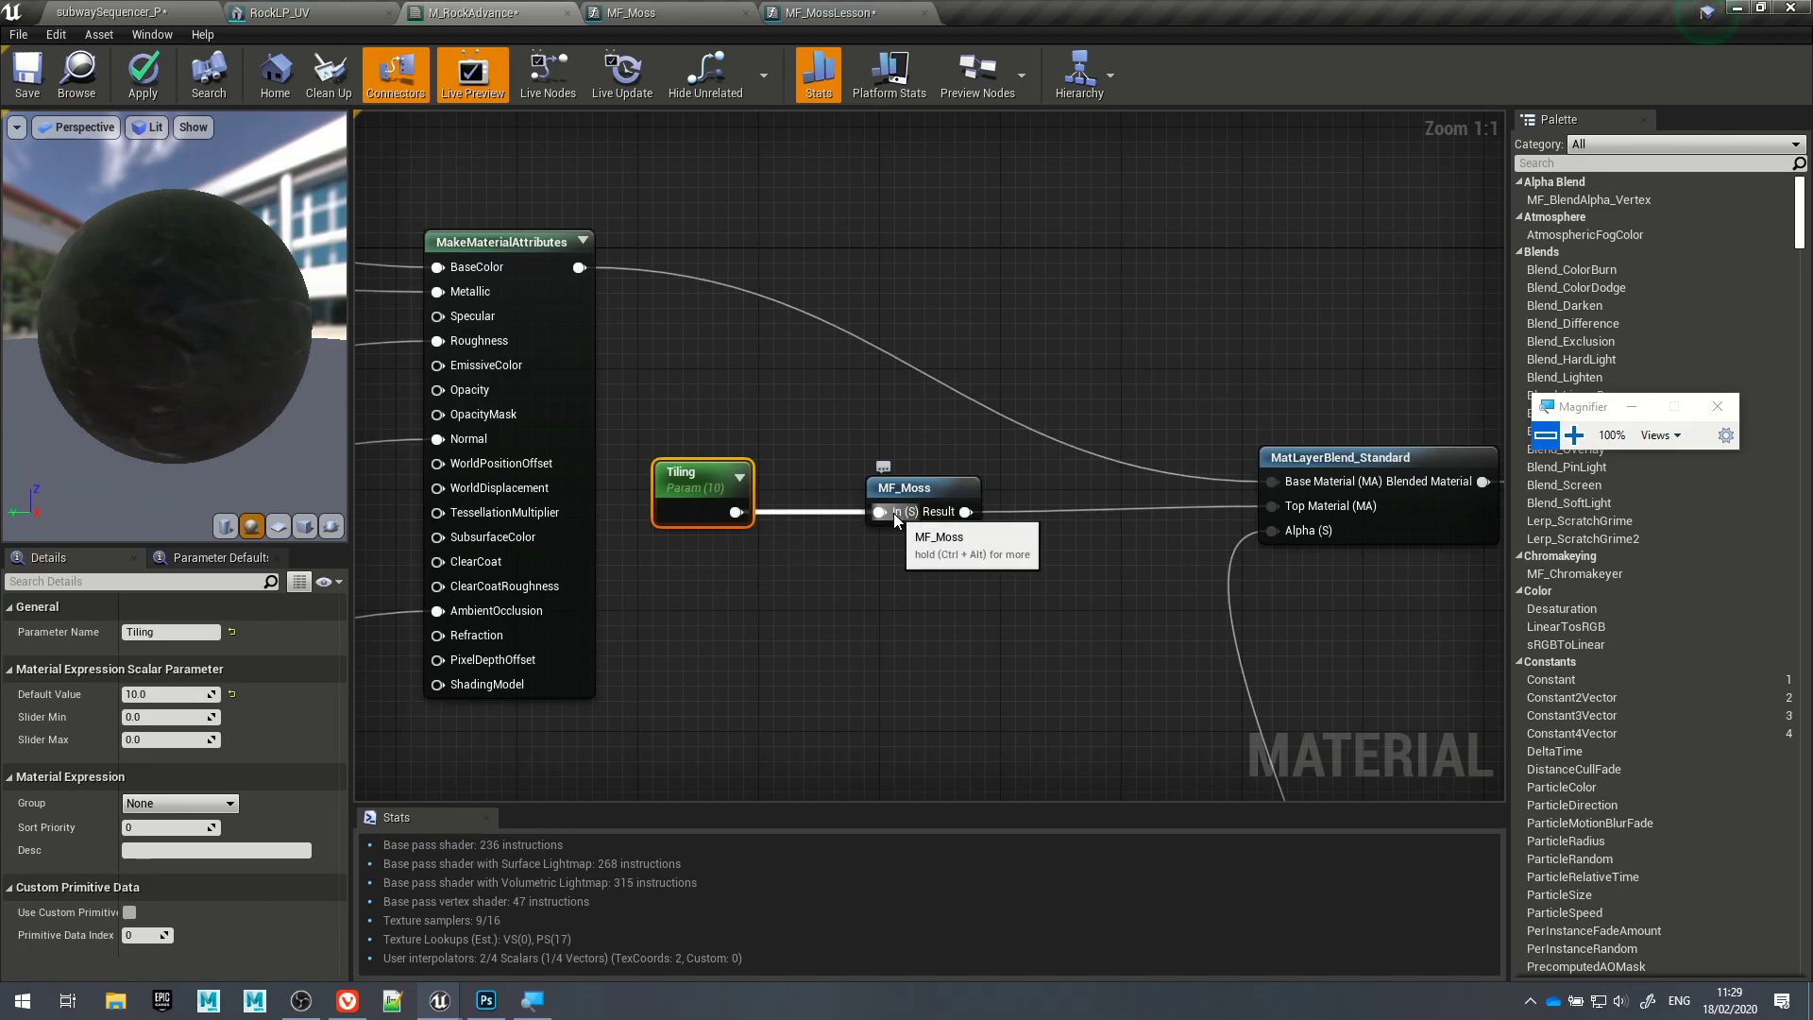
Step: Add a FunctionInput node directly below Absolute World Position in MF_MossLesson and magnify its details to 300%
click(831, 12)
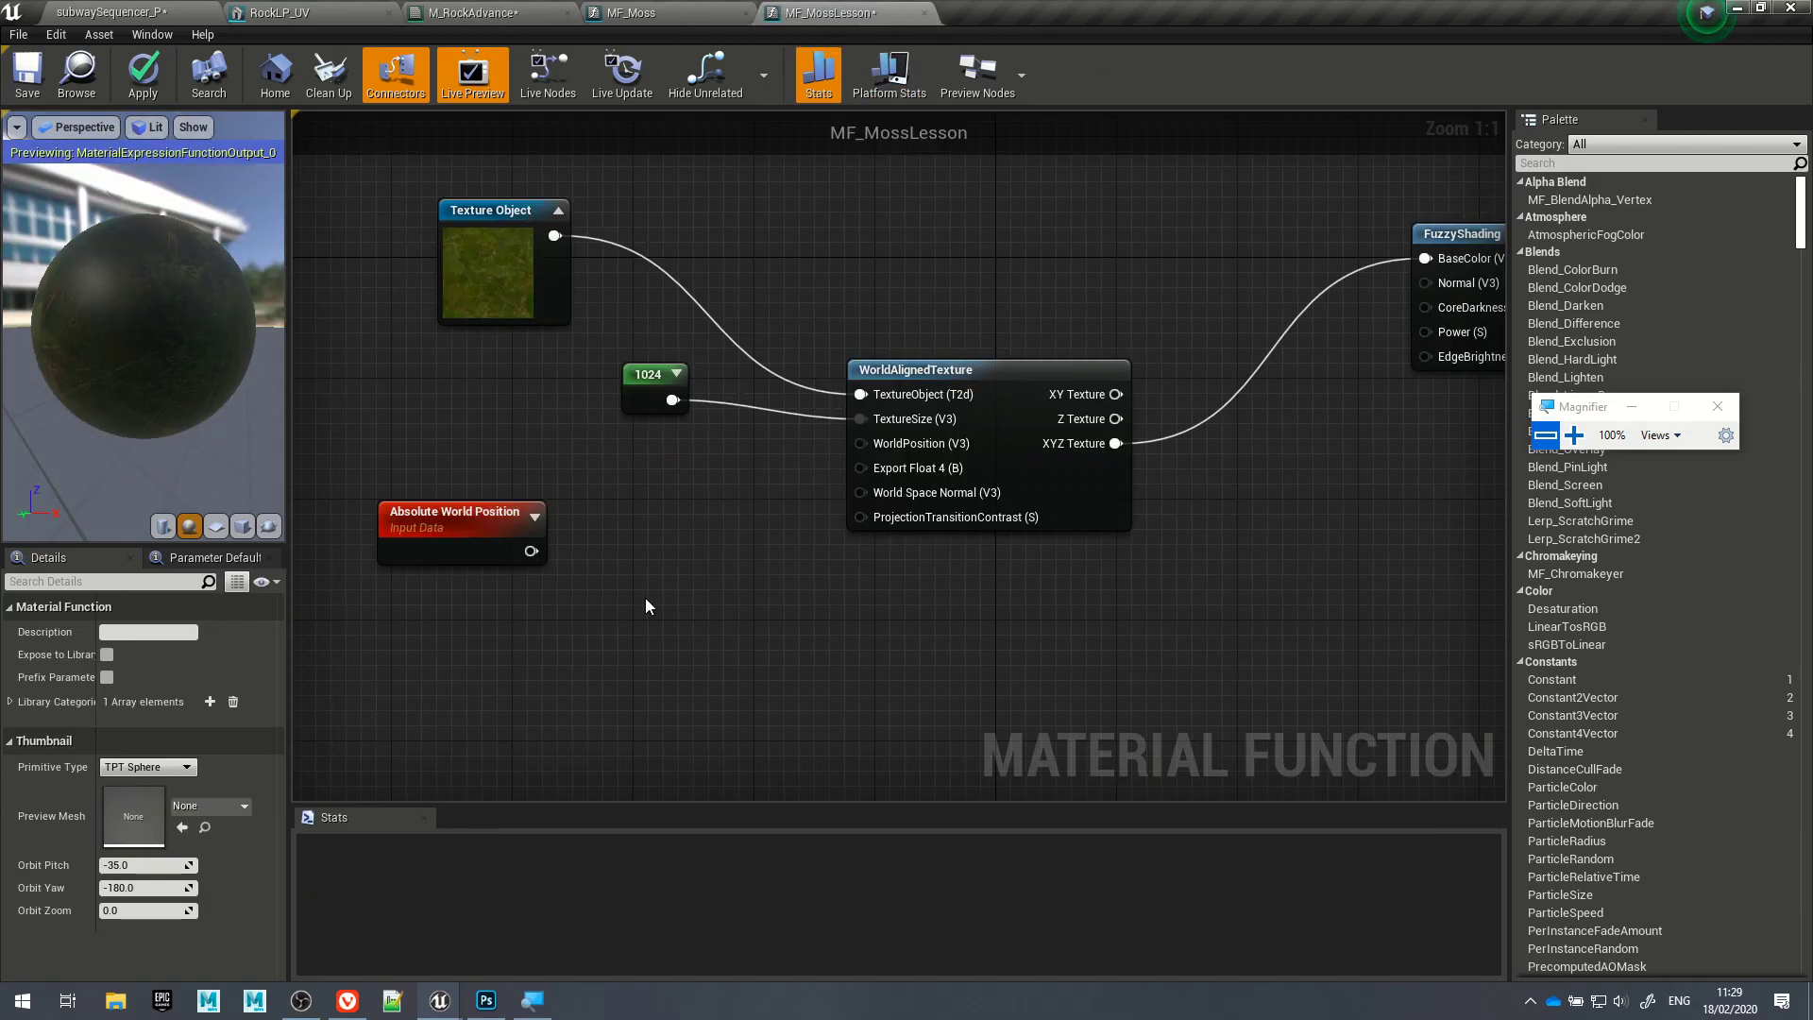
right_drag(574, 666, 772, 555)
right_click(580, 551)
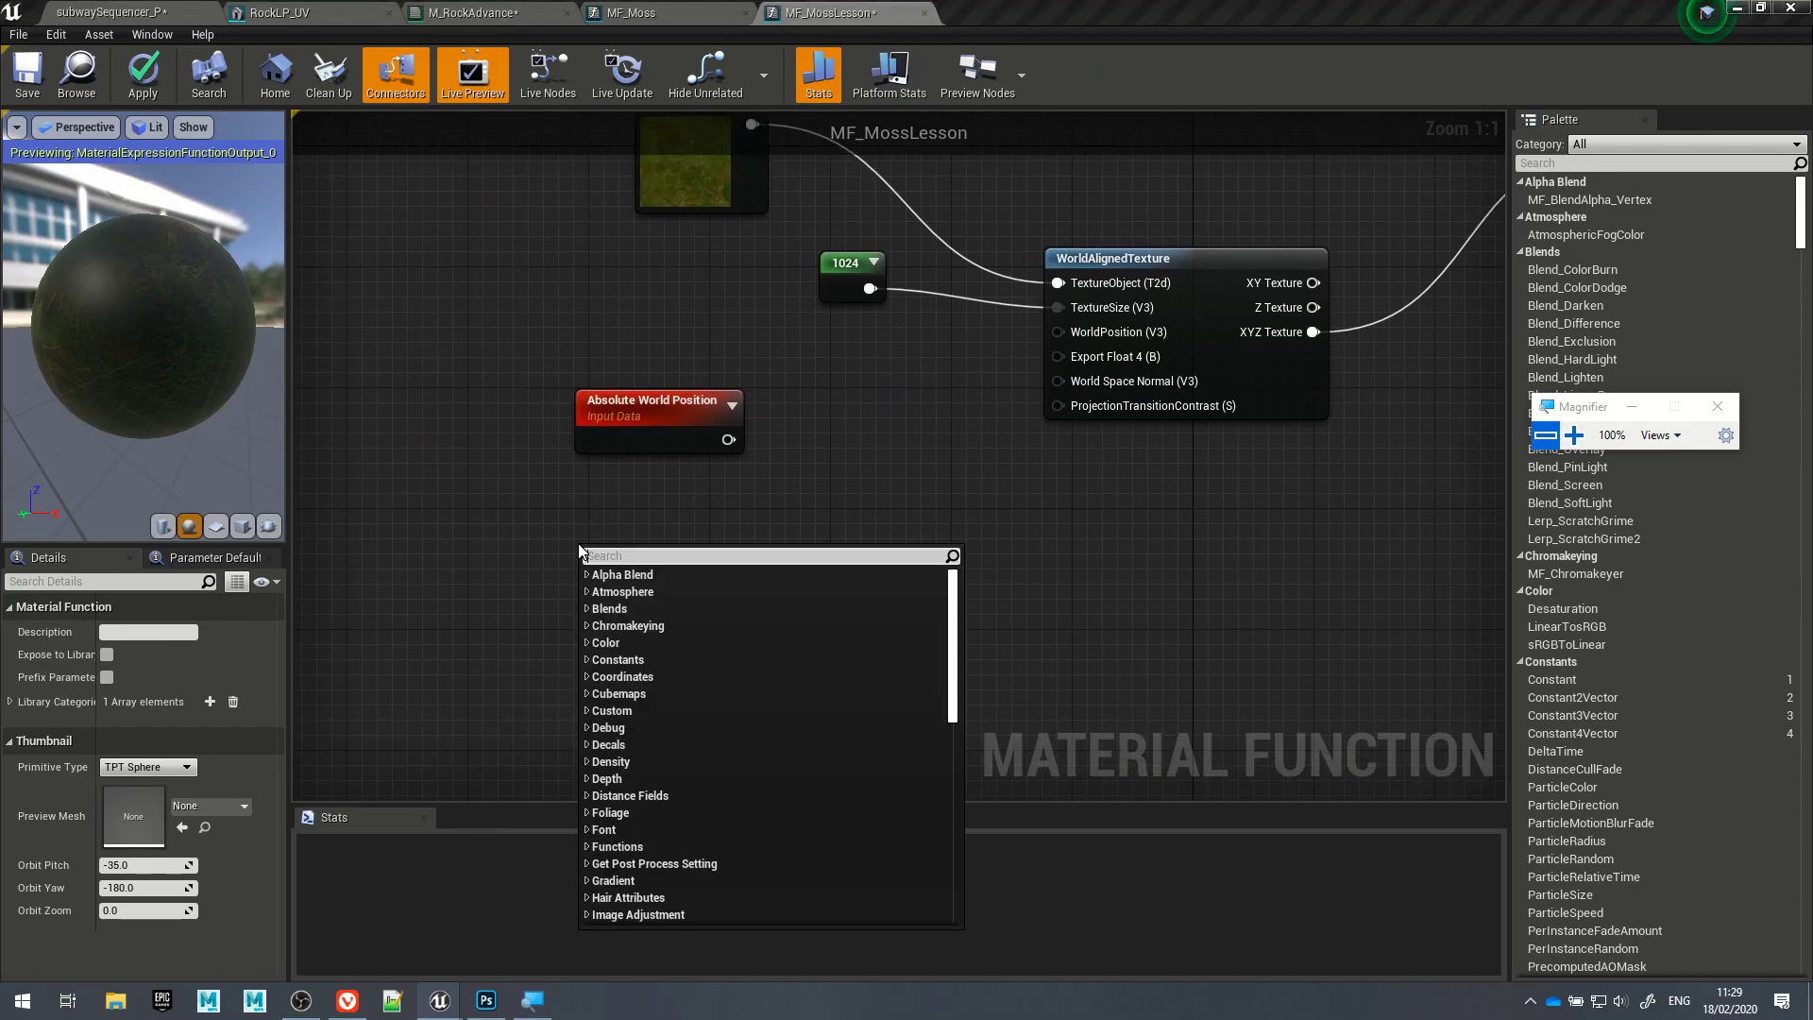
text(input)
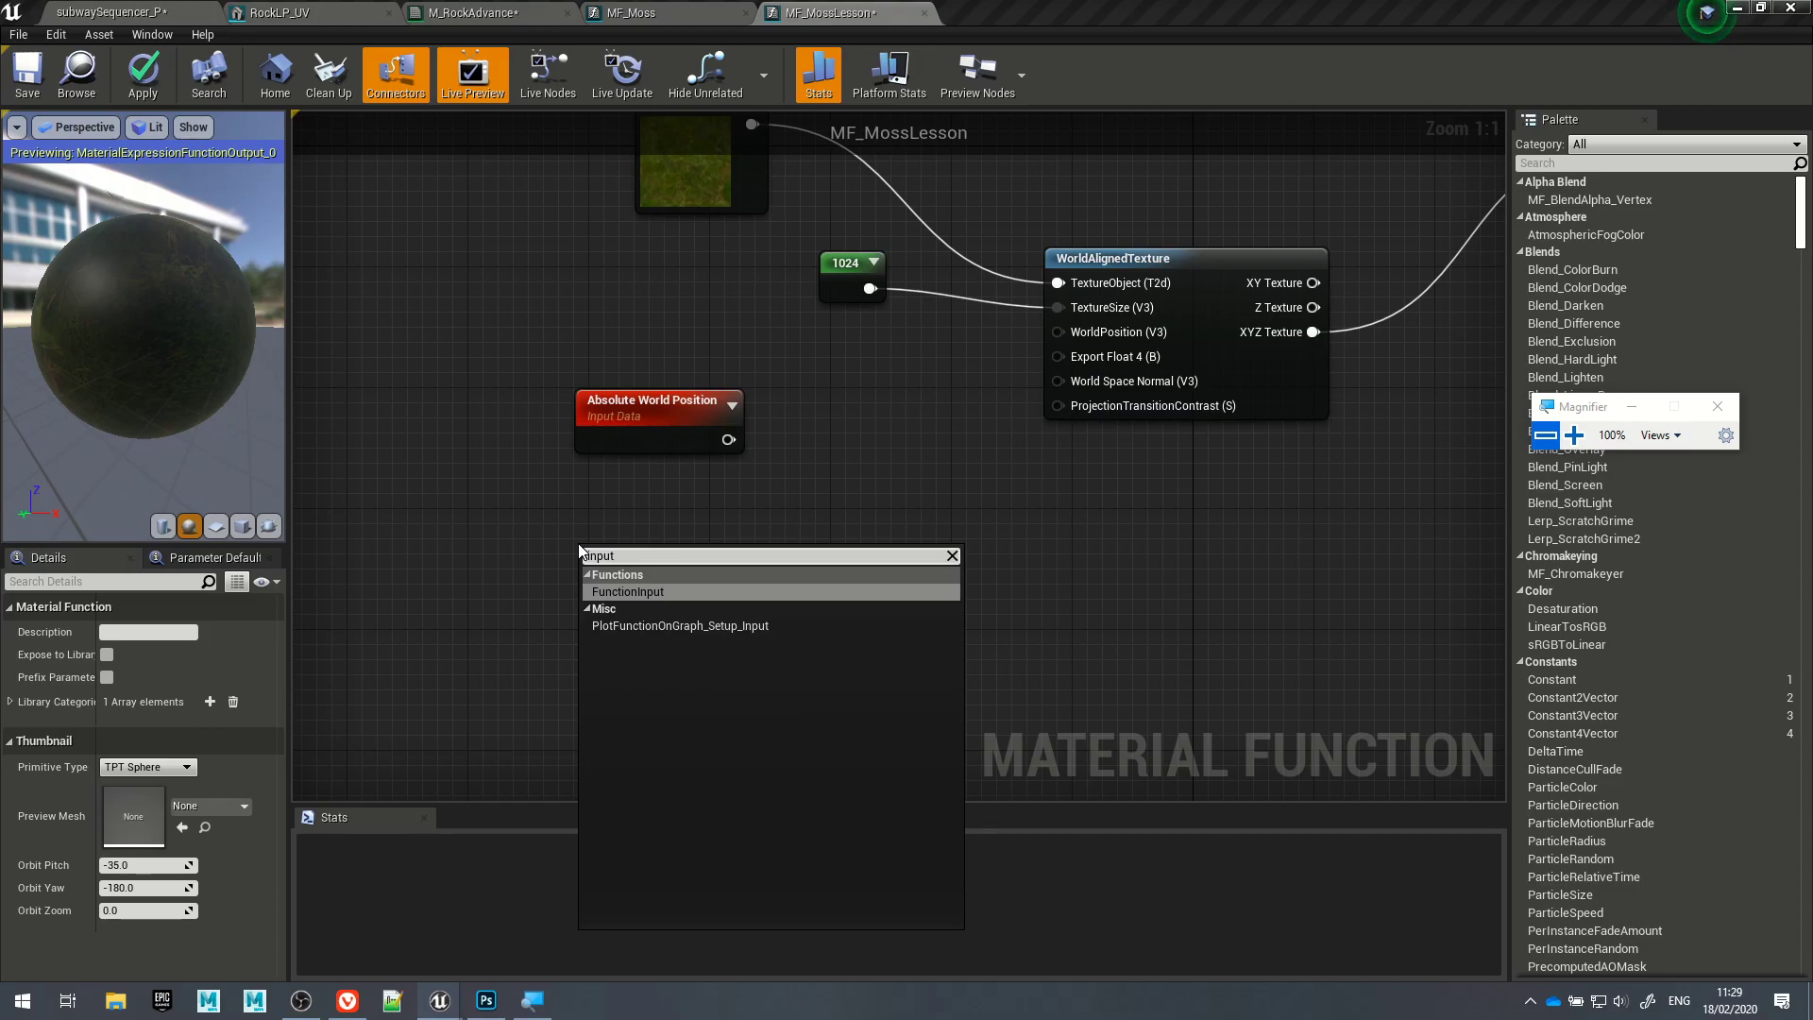
click(623, 591)
drag(646, 568, 656, 518)
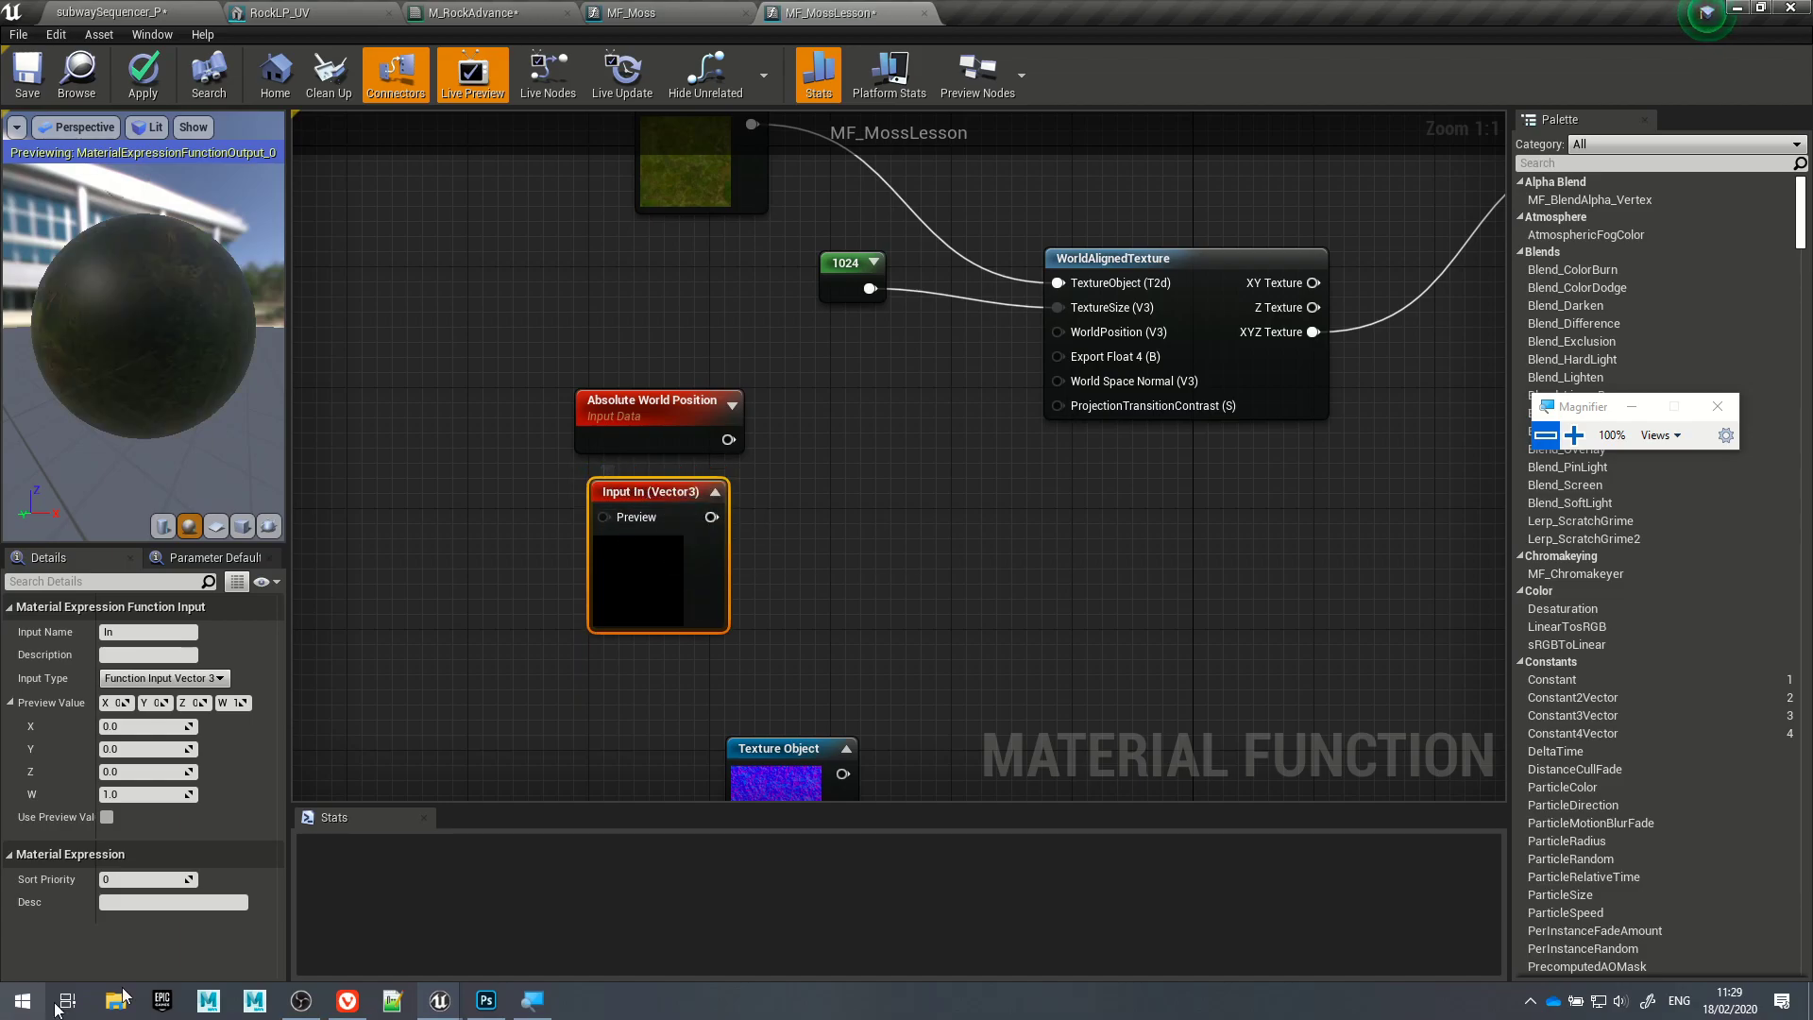
click(1573, 435)
click(1544, 460)
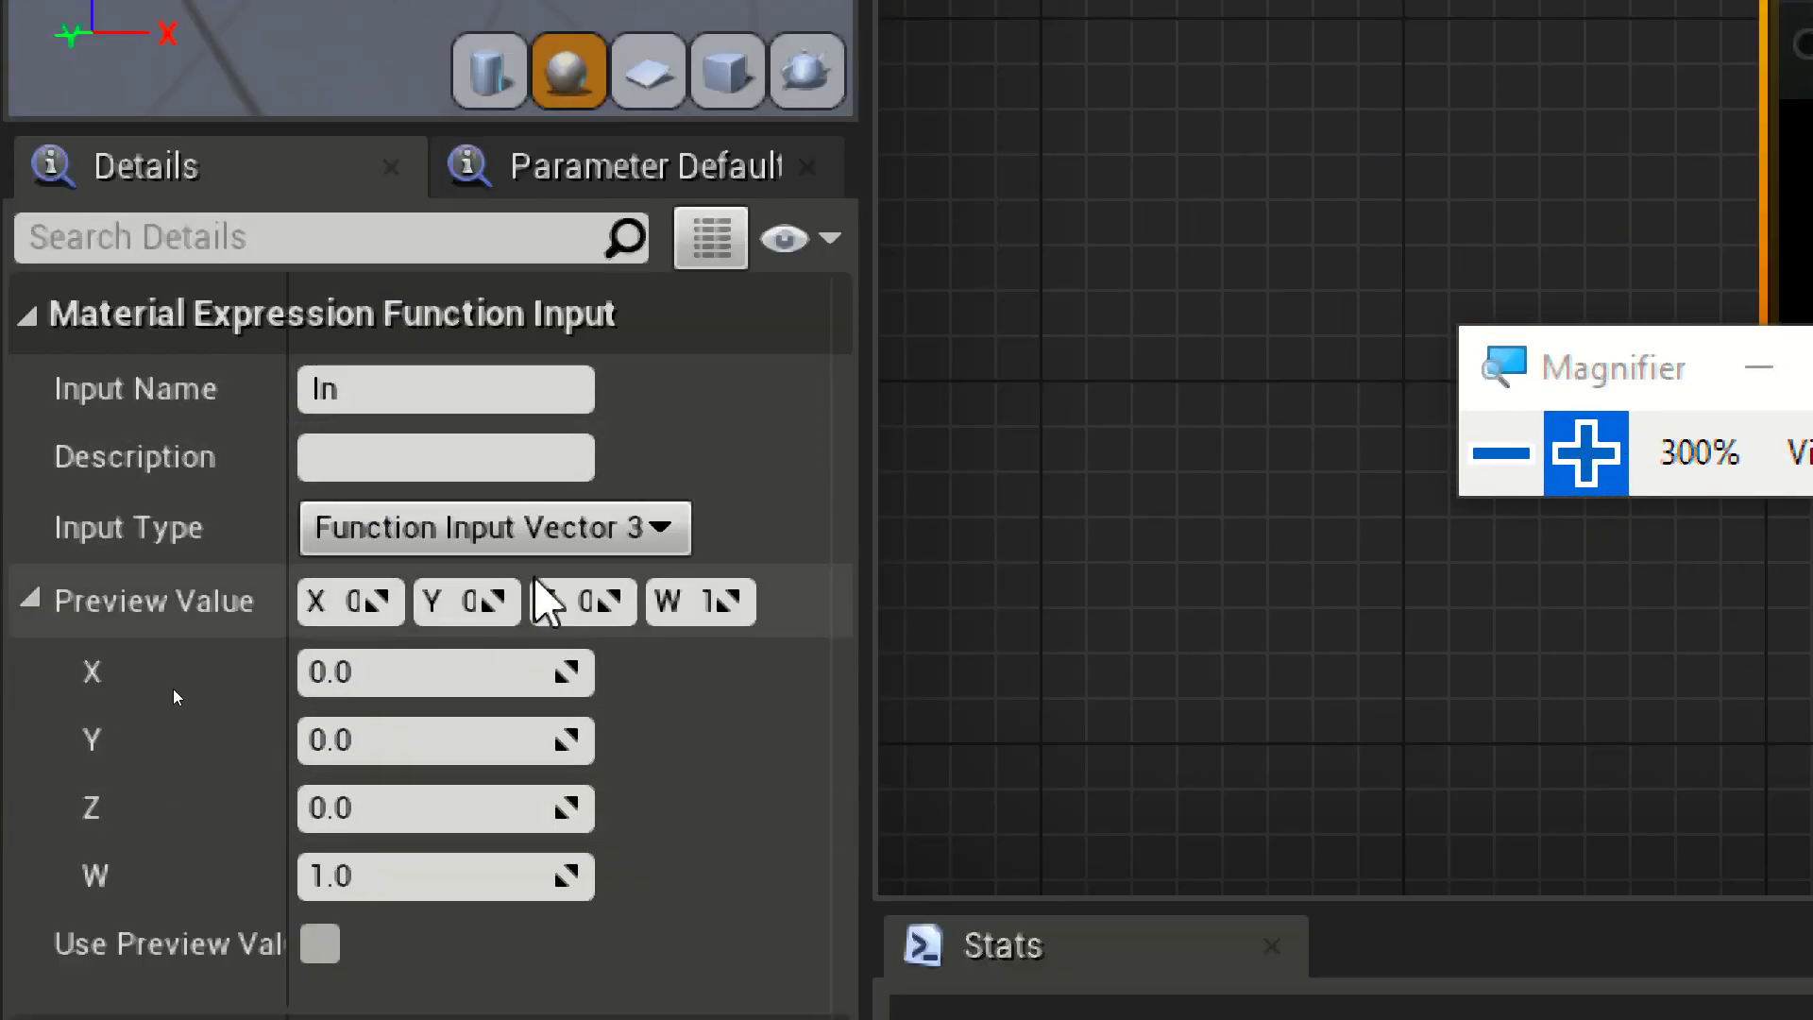
Step: Change the In function input's type to Function Input Scalar and set its preview X value to 1
click(522, 536)
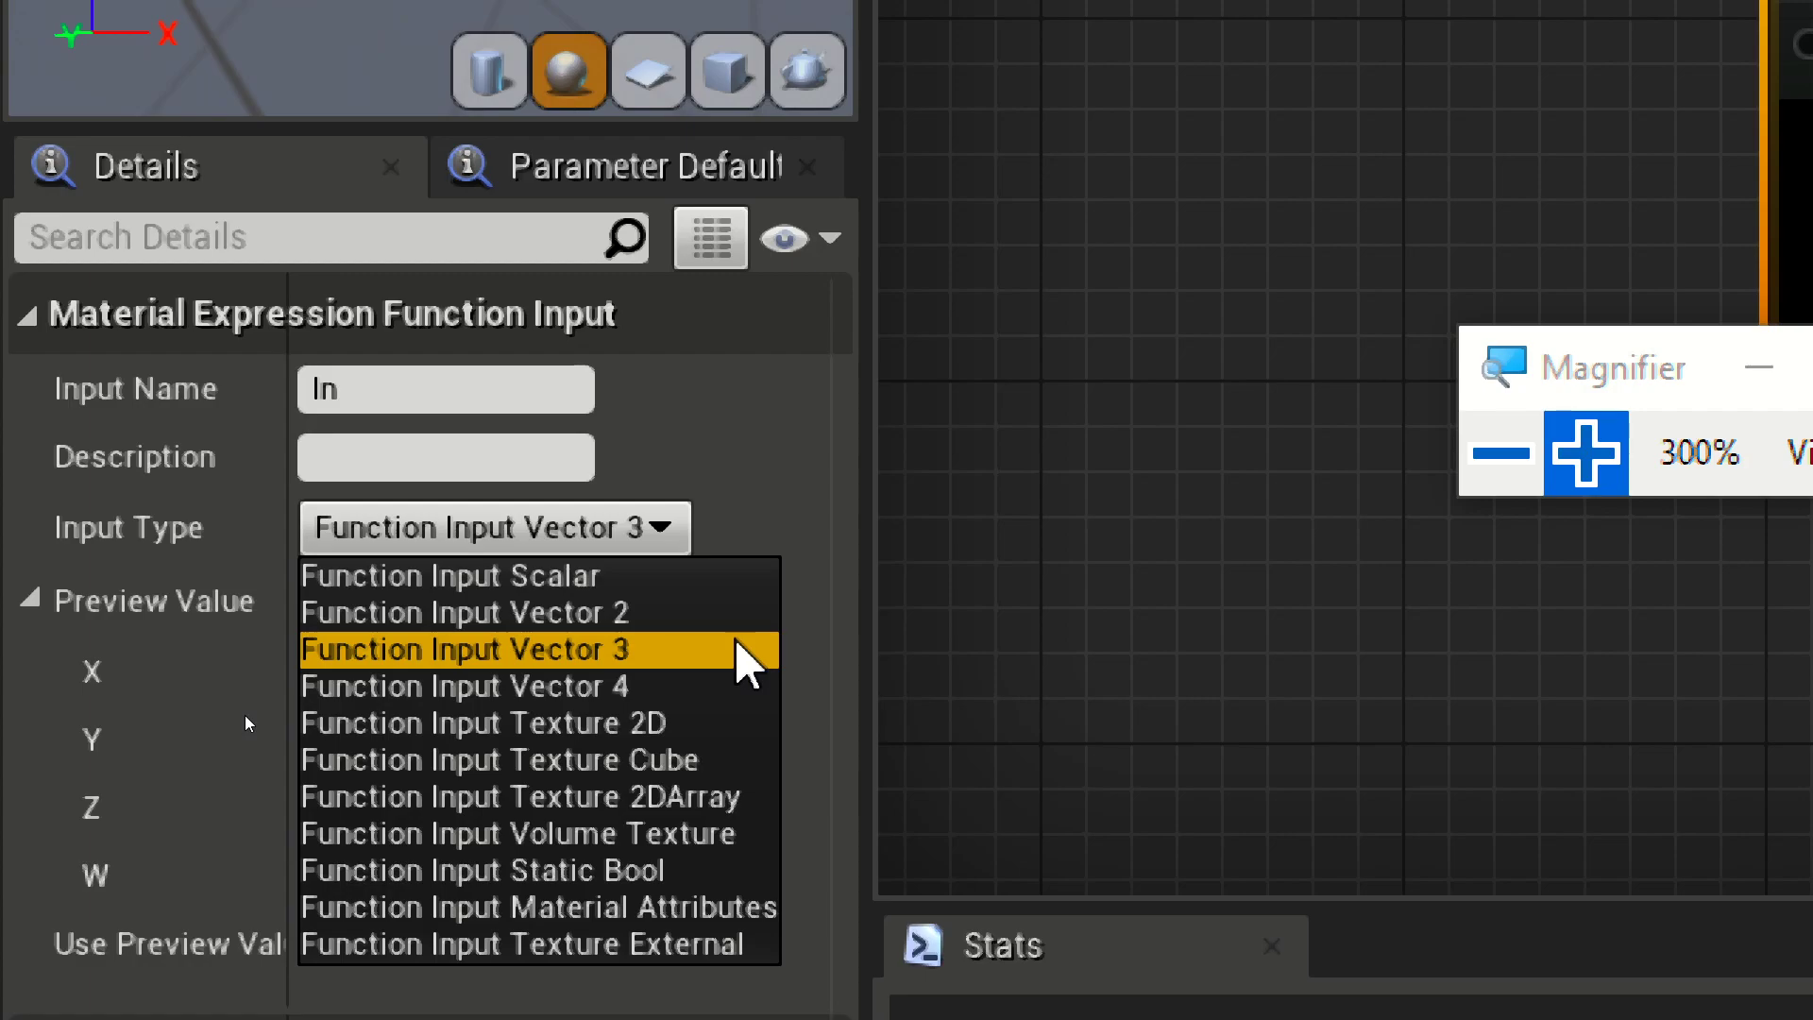
click(718, 576)
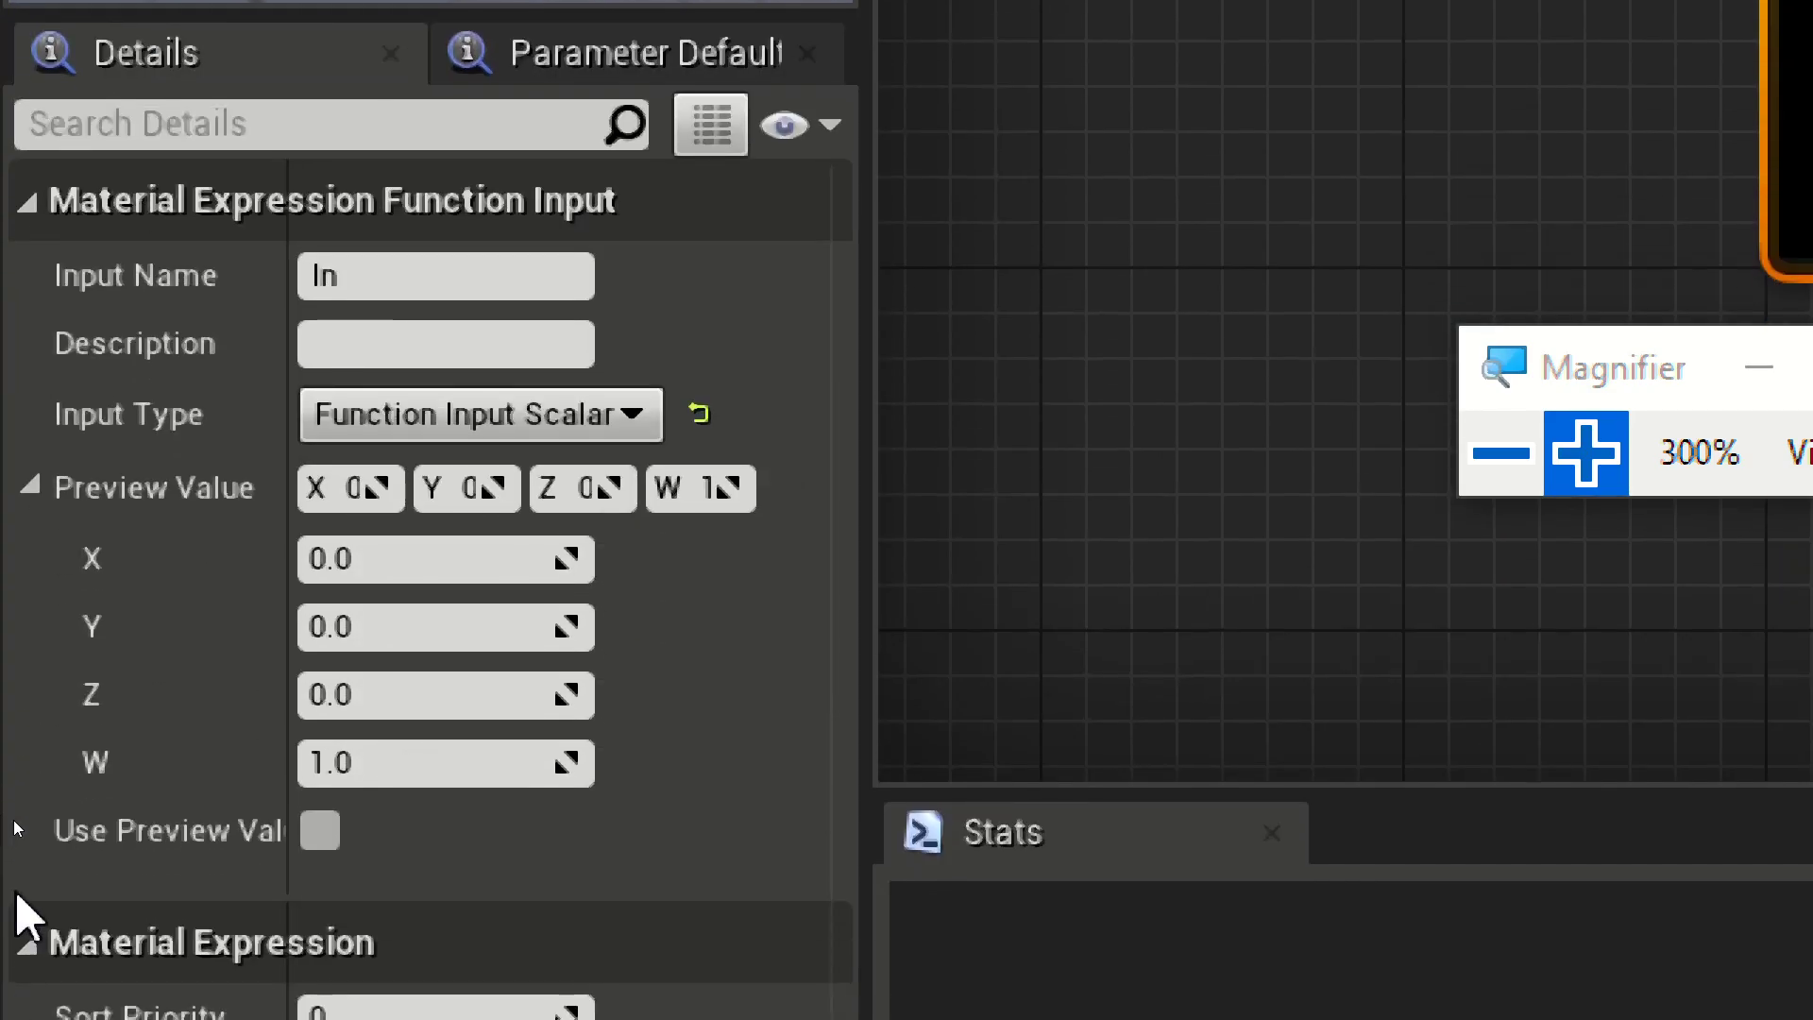
click(345, 488)
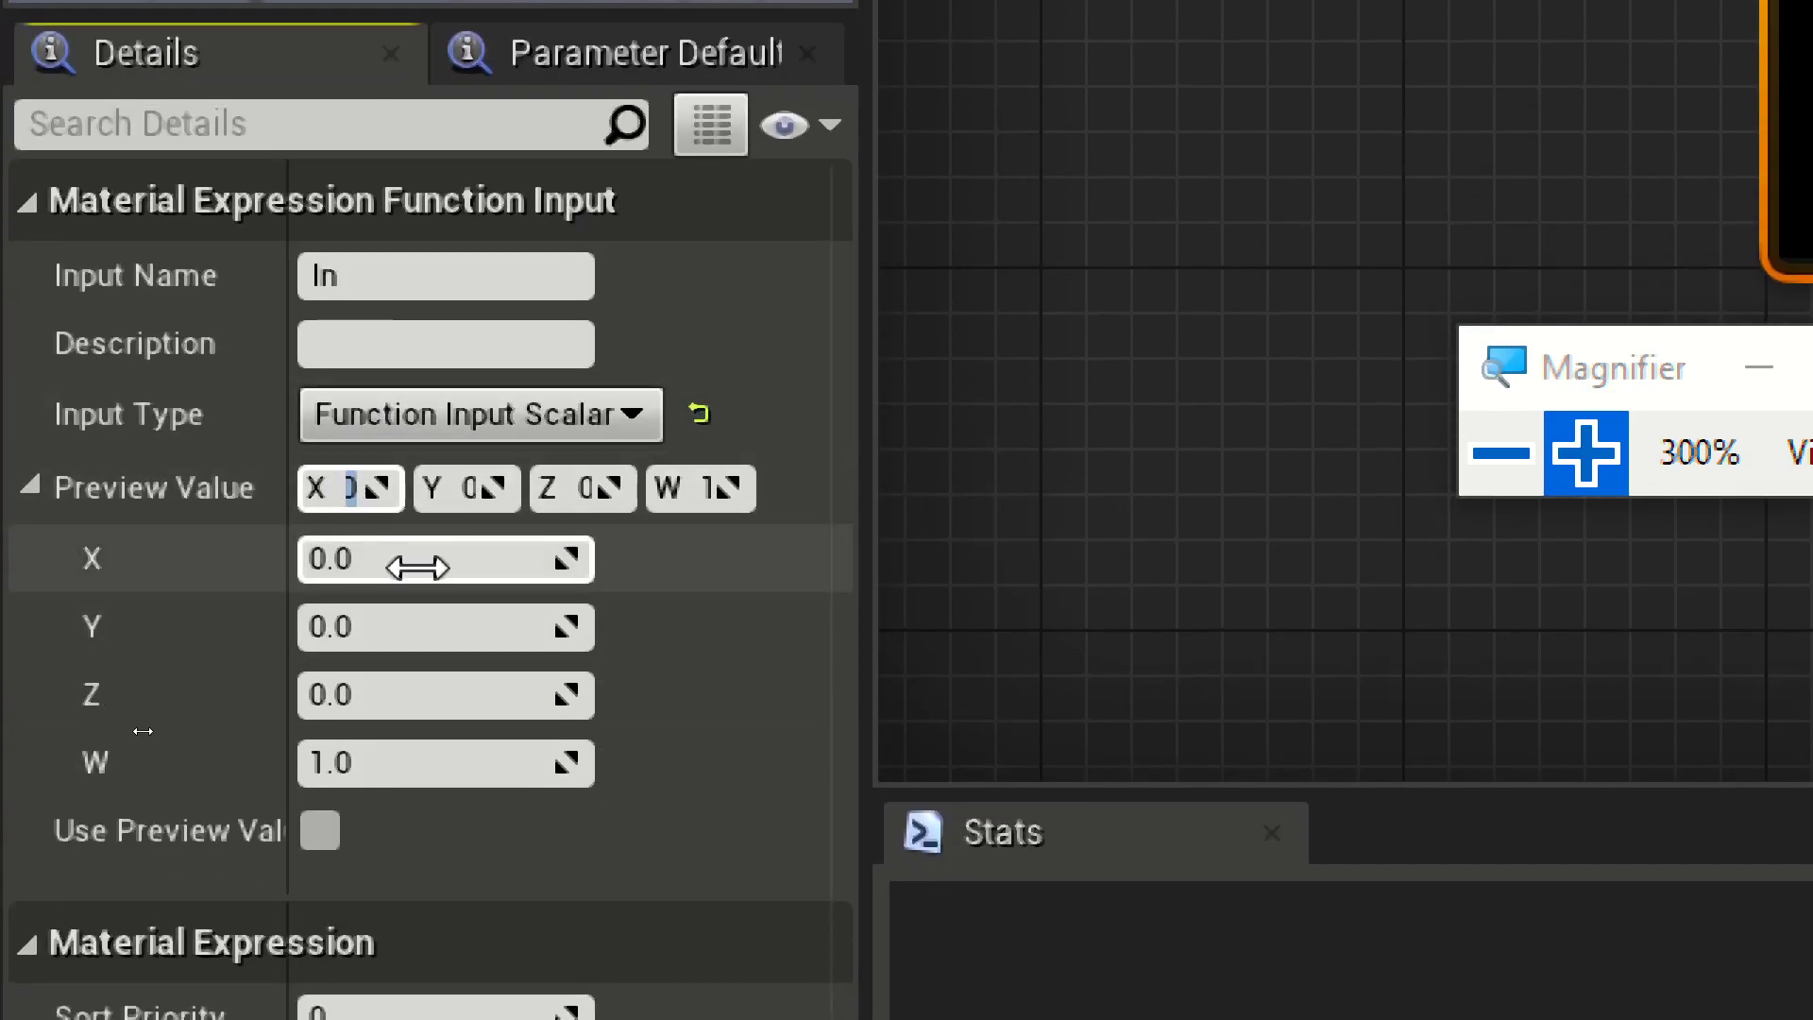
text(1)
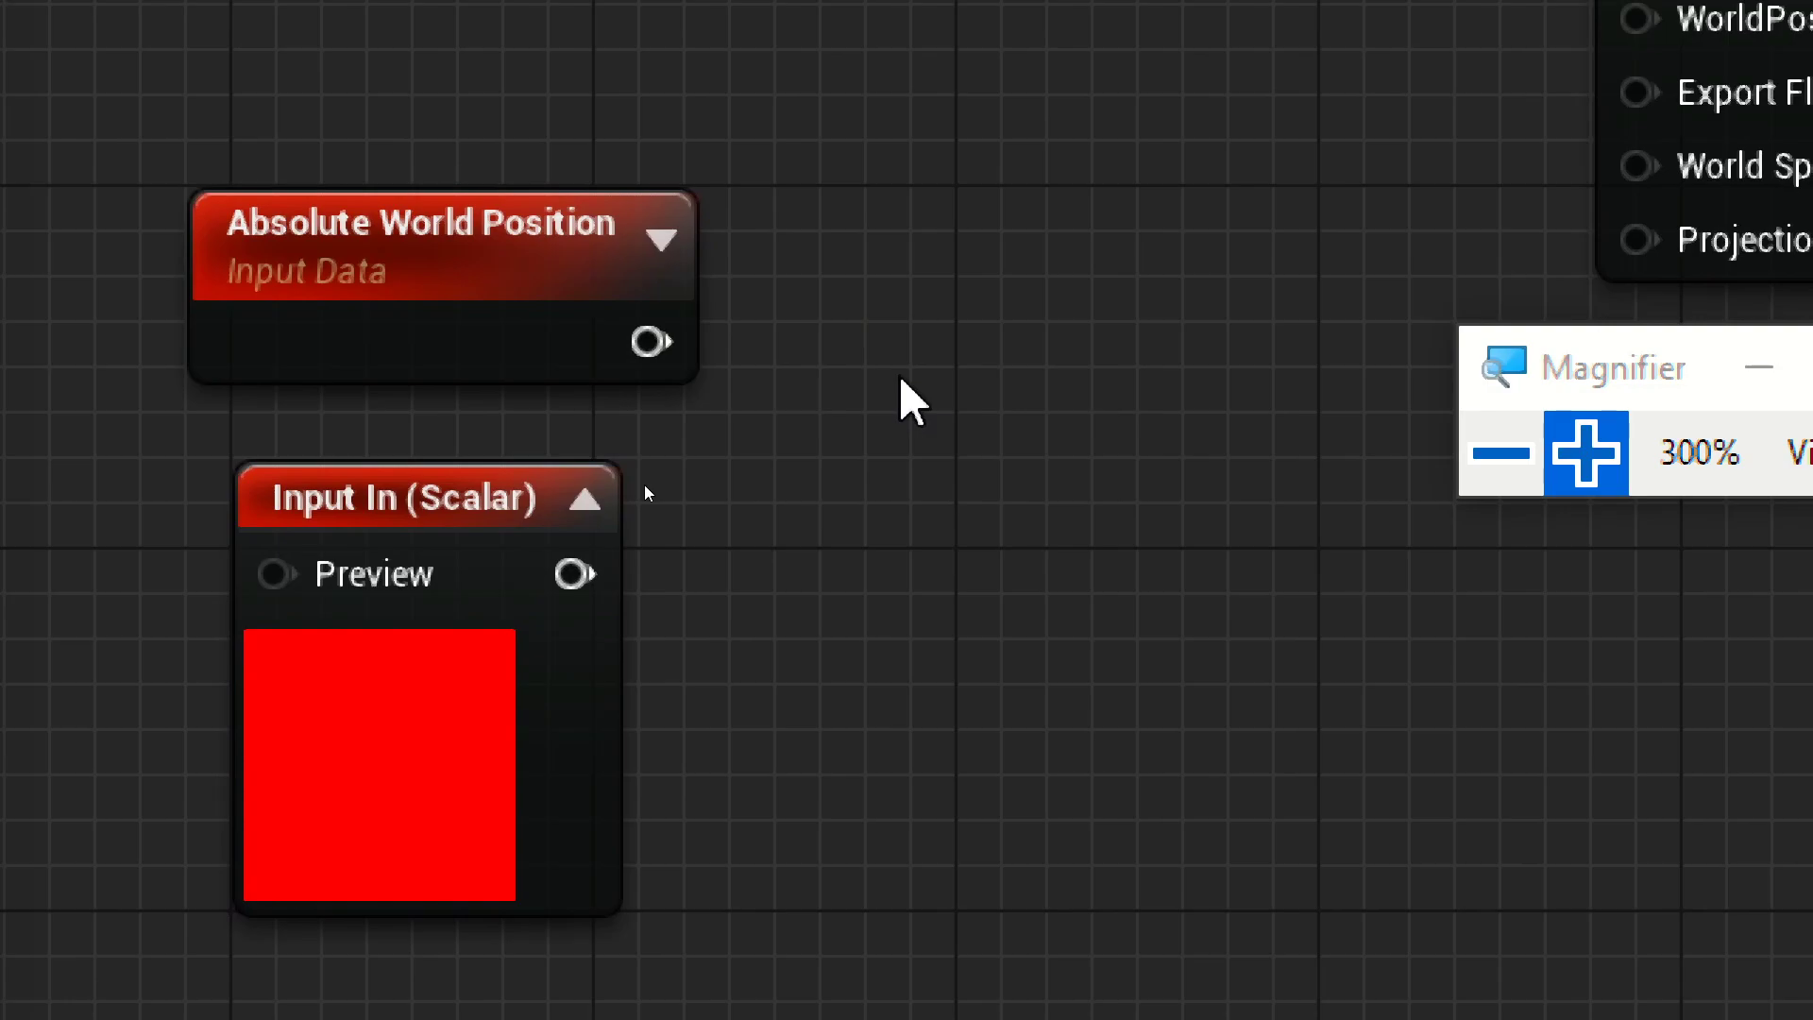
Step: Multiply Absolute World Position by the In scalar input and feed the result into WorldAlignedTexture's WorldPosition
click(869, 378)
drag(942, 489, 650, 342)
drag(571, 574, 944, 563)
click(510, 689)
click(548, 223)
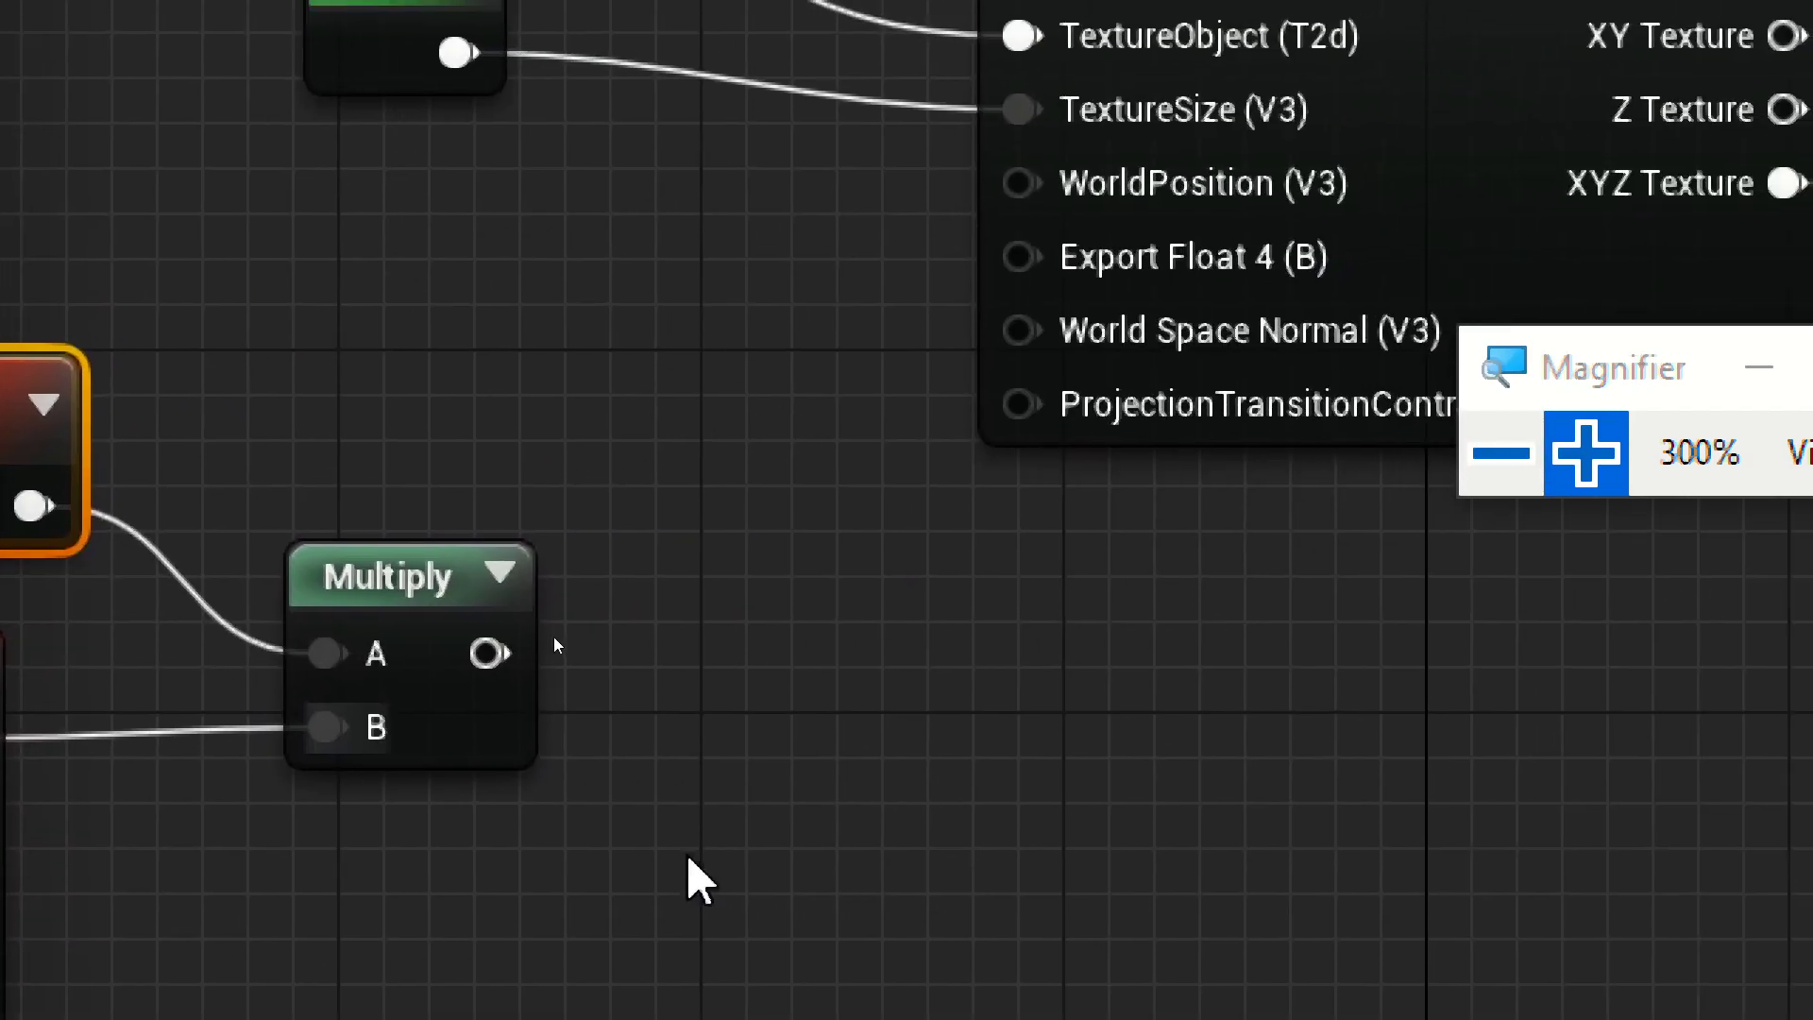
drag(491, 653, 1029, 188)
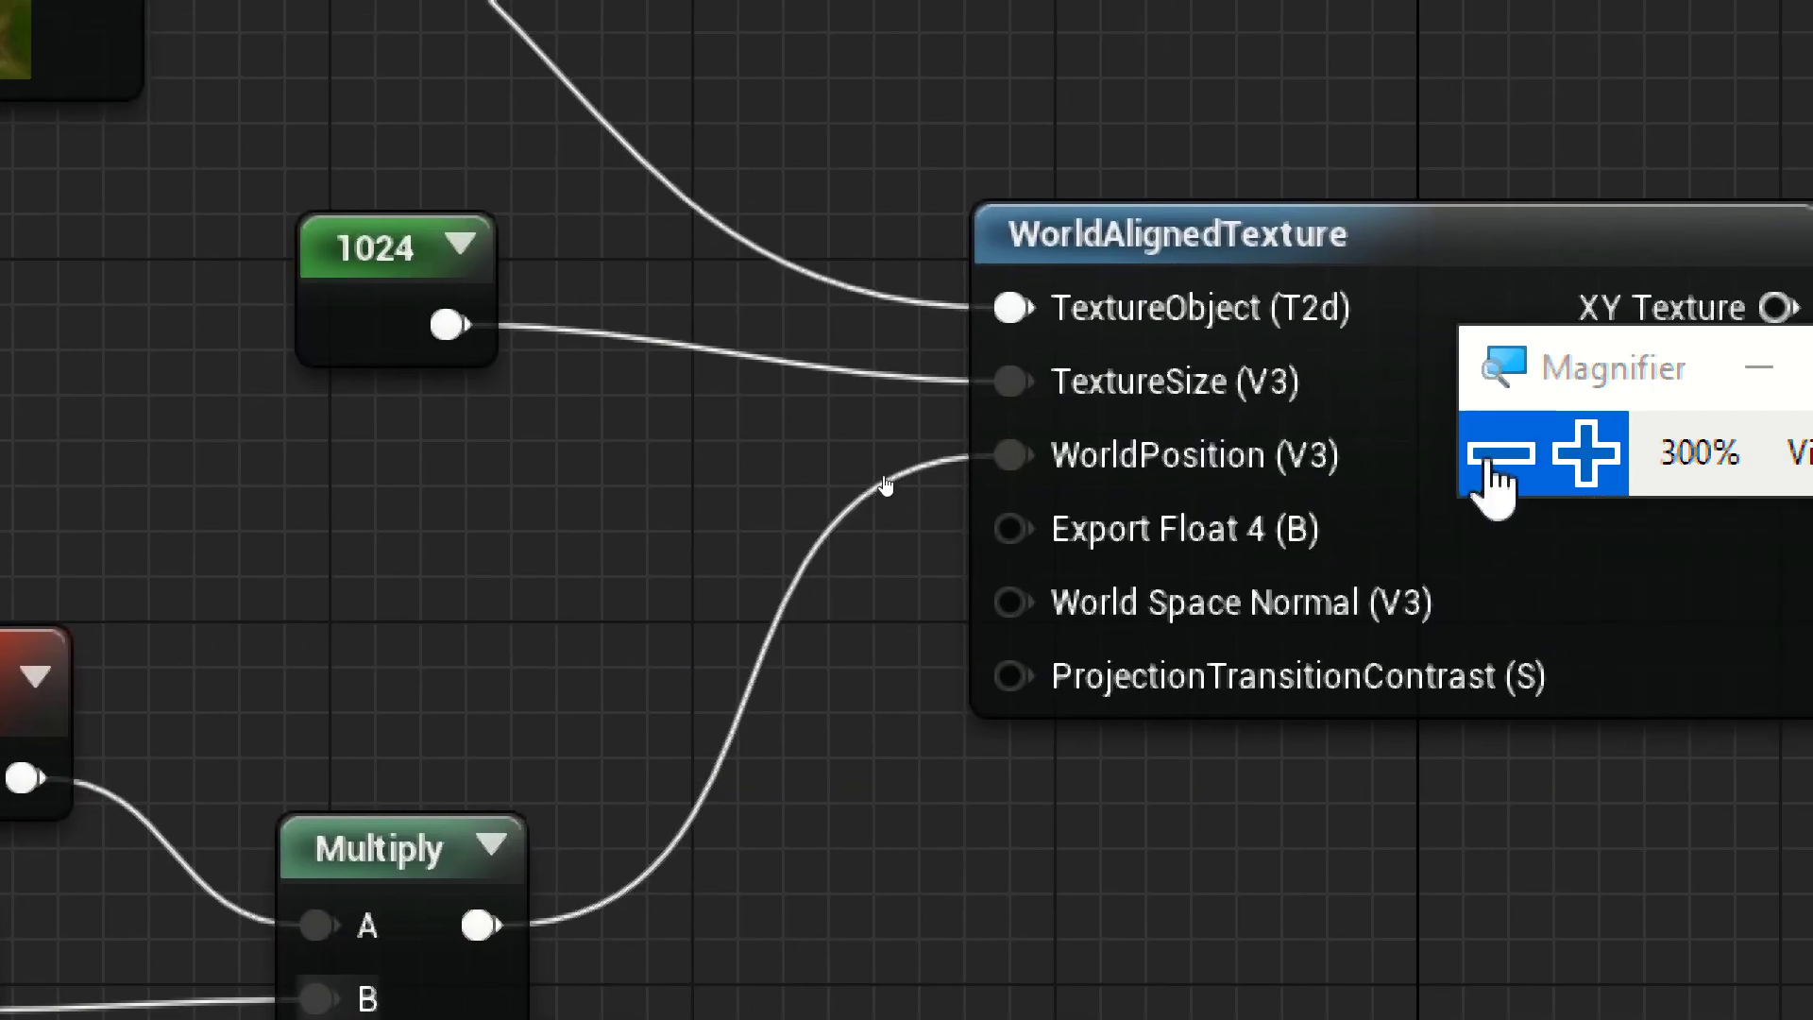
Step: Reset the screen magnification to 100% and inspect the moss on the preview sphere
click(1502, 453)
click(1501, 454)
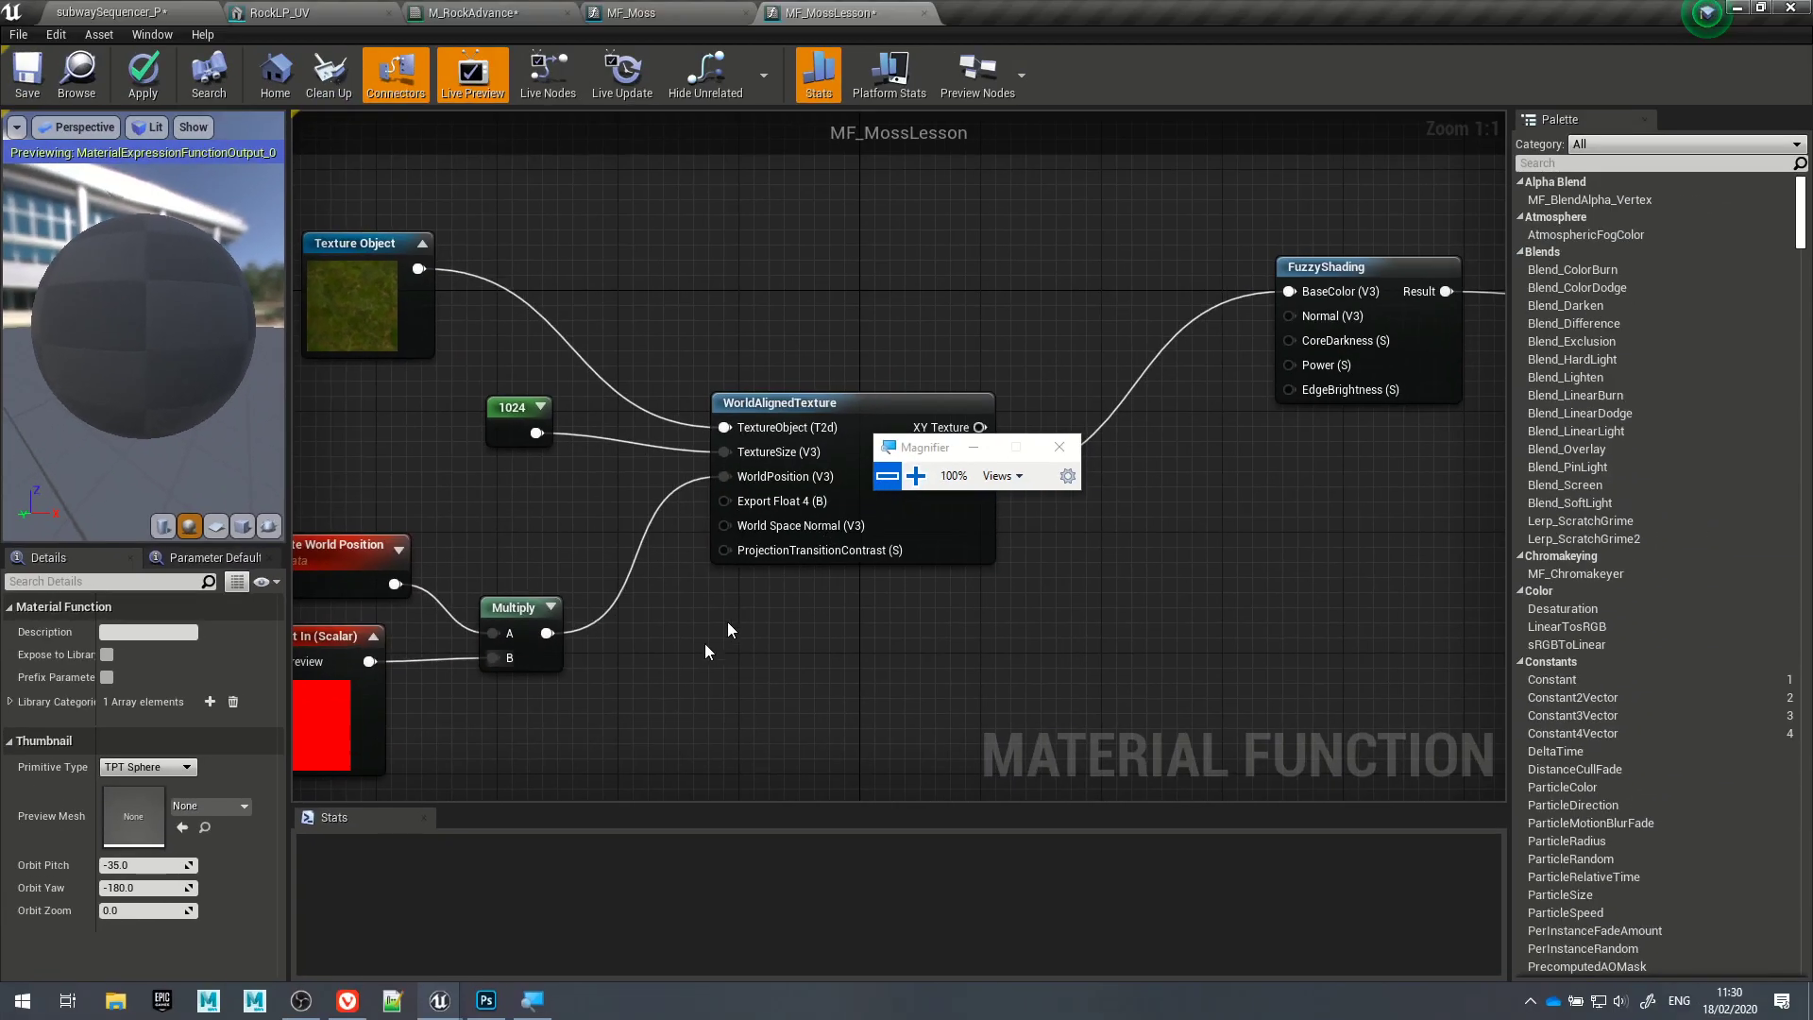
right_drag(683, 690, 632, 654)
drag(177, 366, 250, 369)
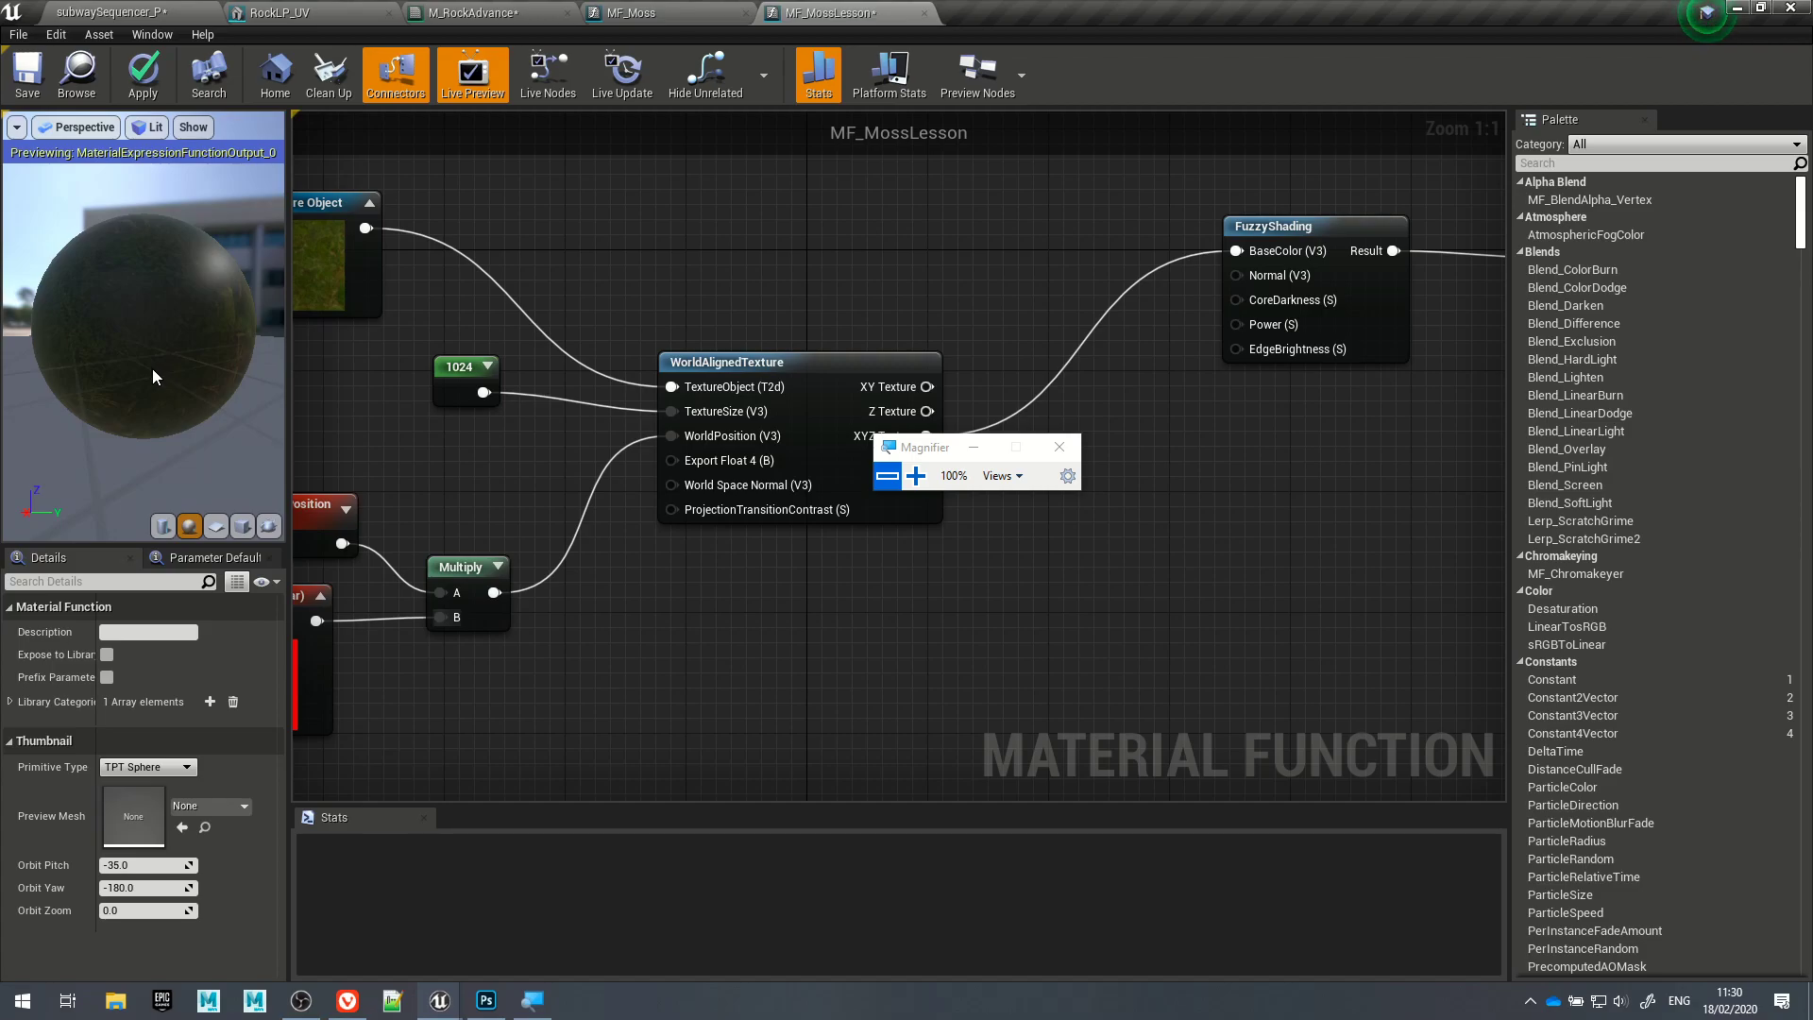
Step: Examine the WorldAlignedNormal setup in the MF_Moss function, including its normal Texture Object and Static Bool inputs
click(695, 13)
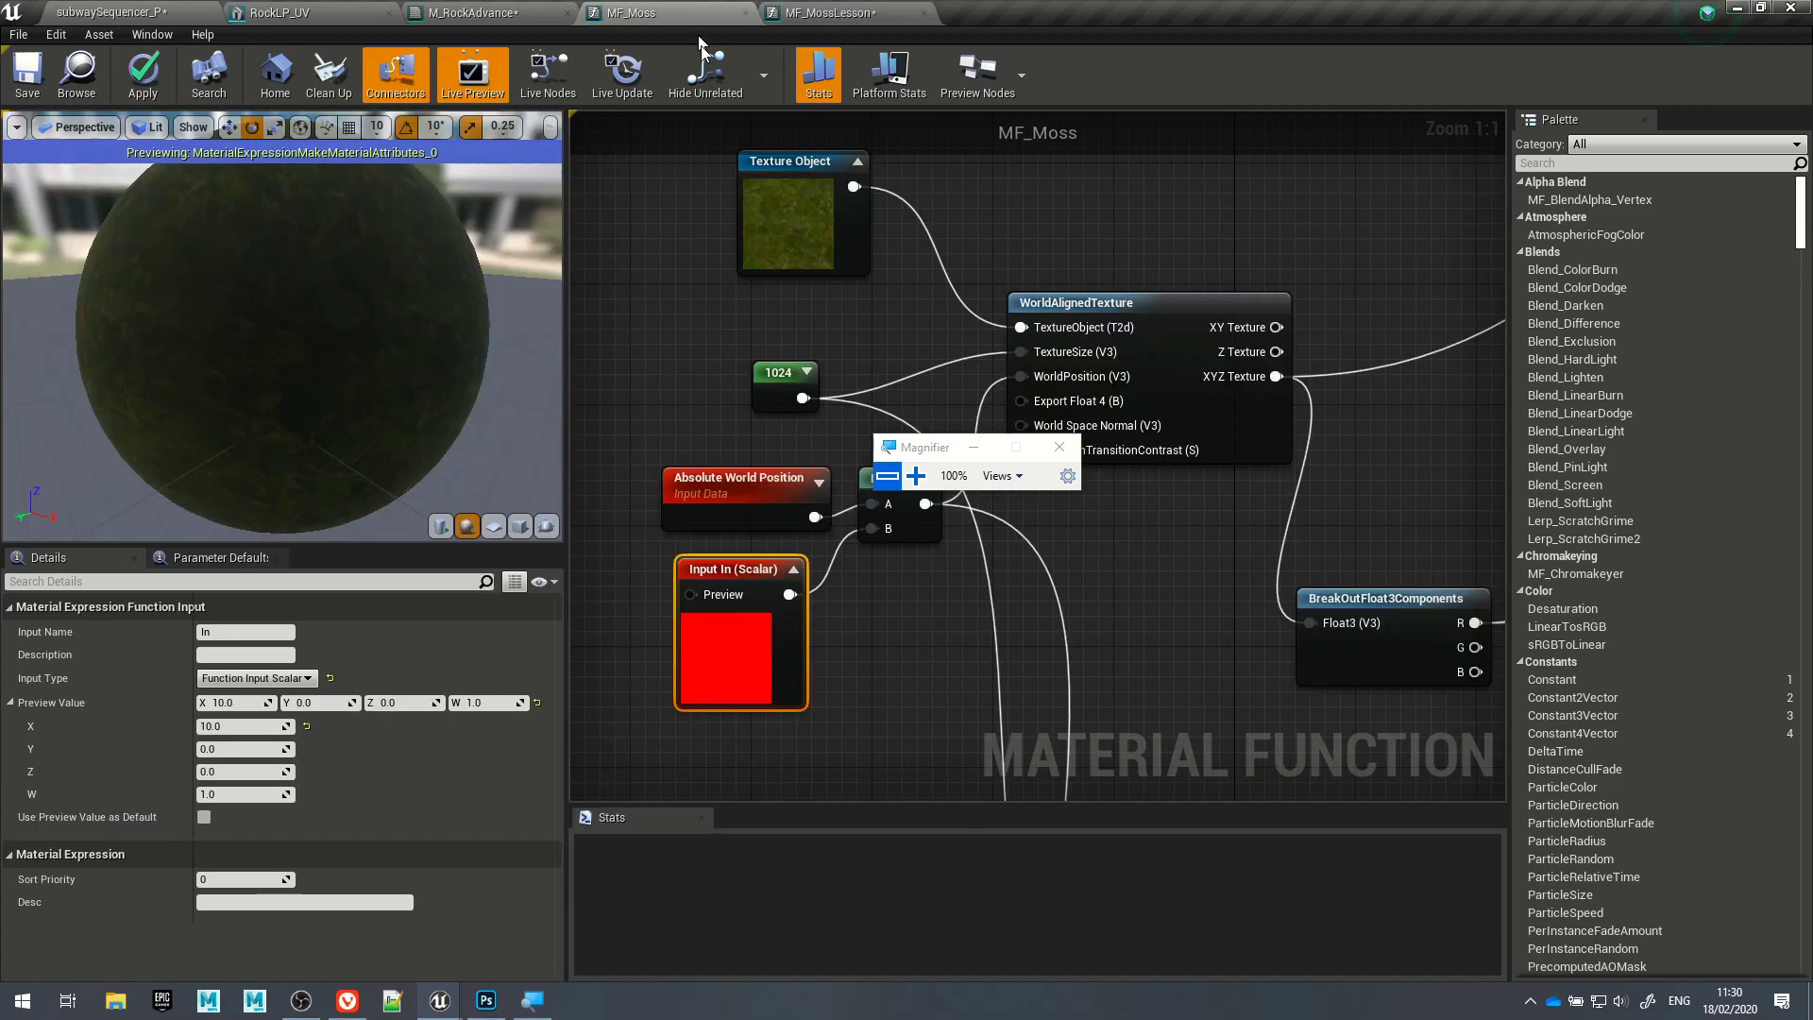
right_drag(696, 561, 572, 327)
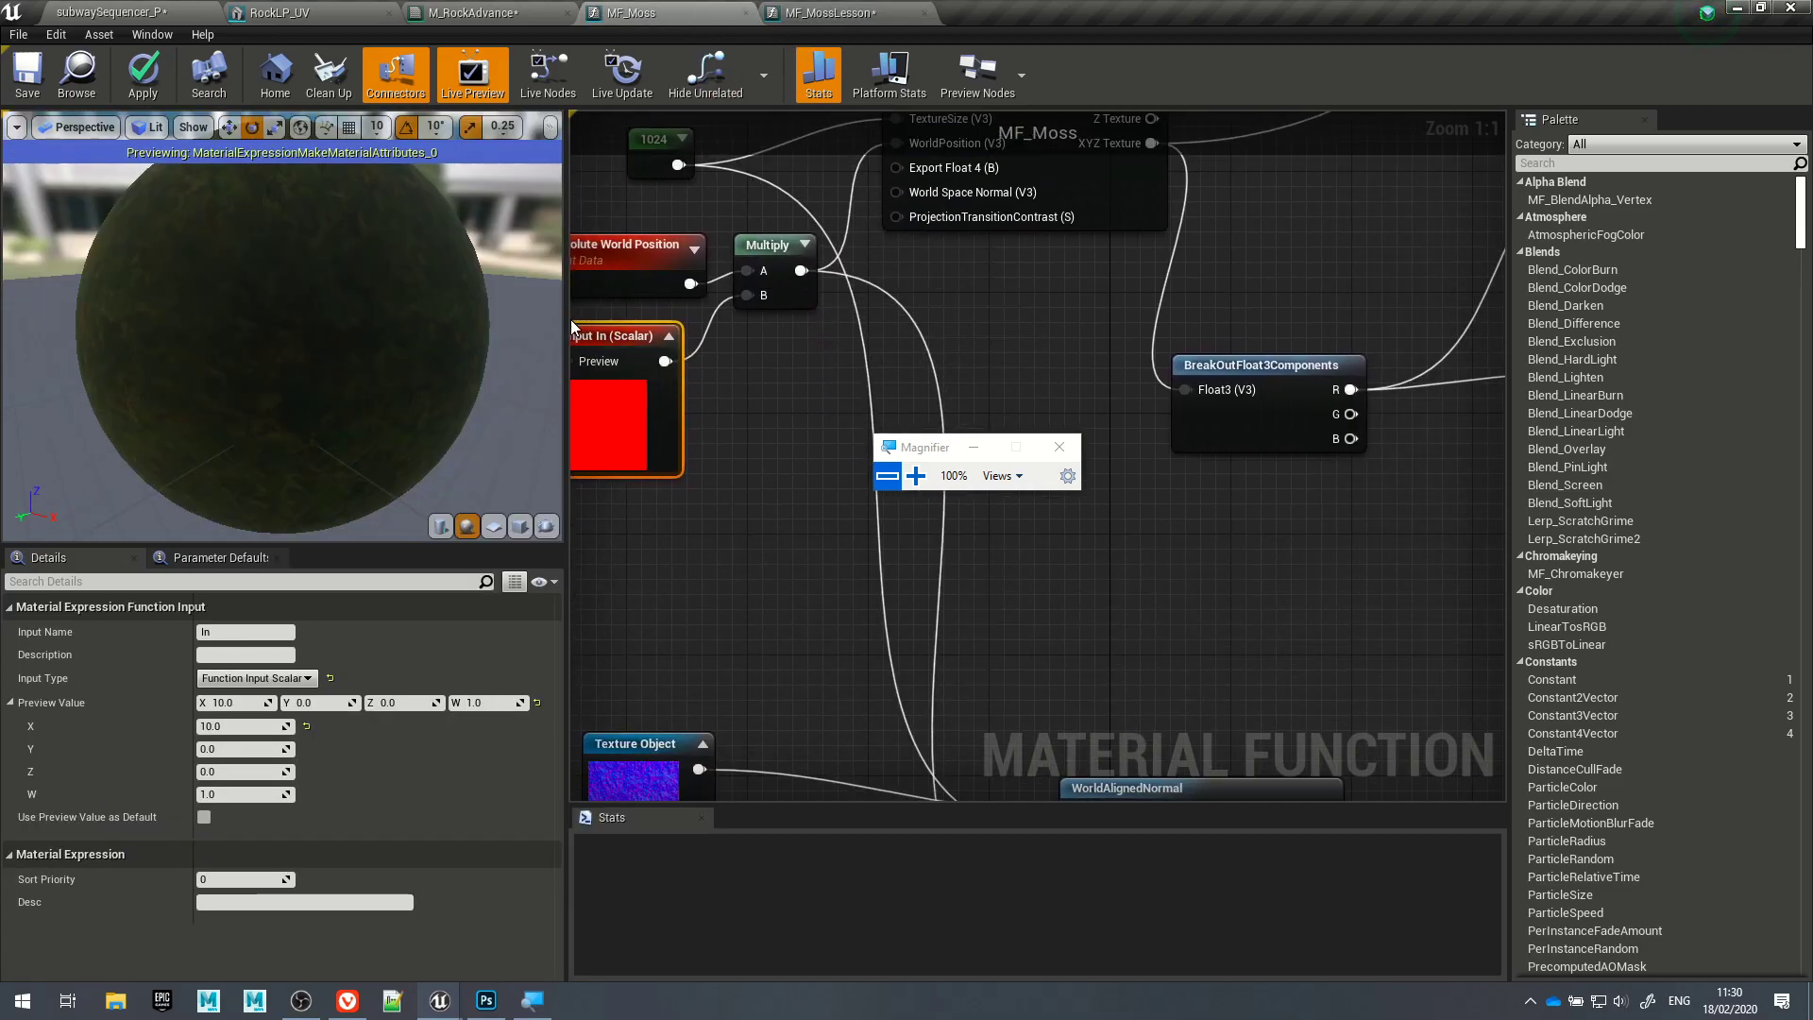
drag(571, 328, 305, 340)
right_drag(467, 498, 580, 422)
scroll(676, 417, down, 2)
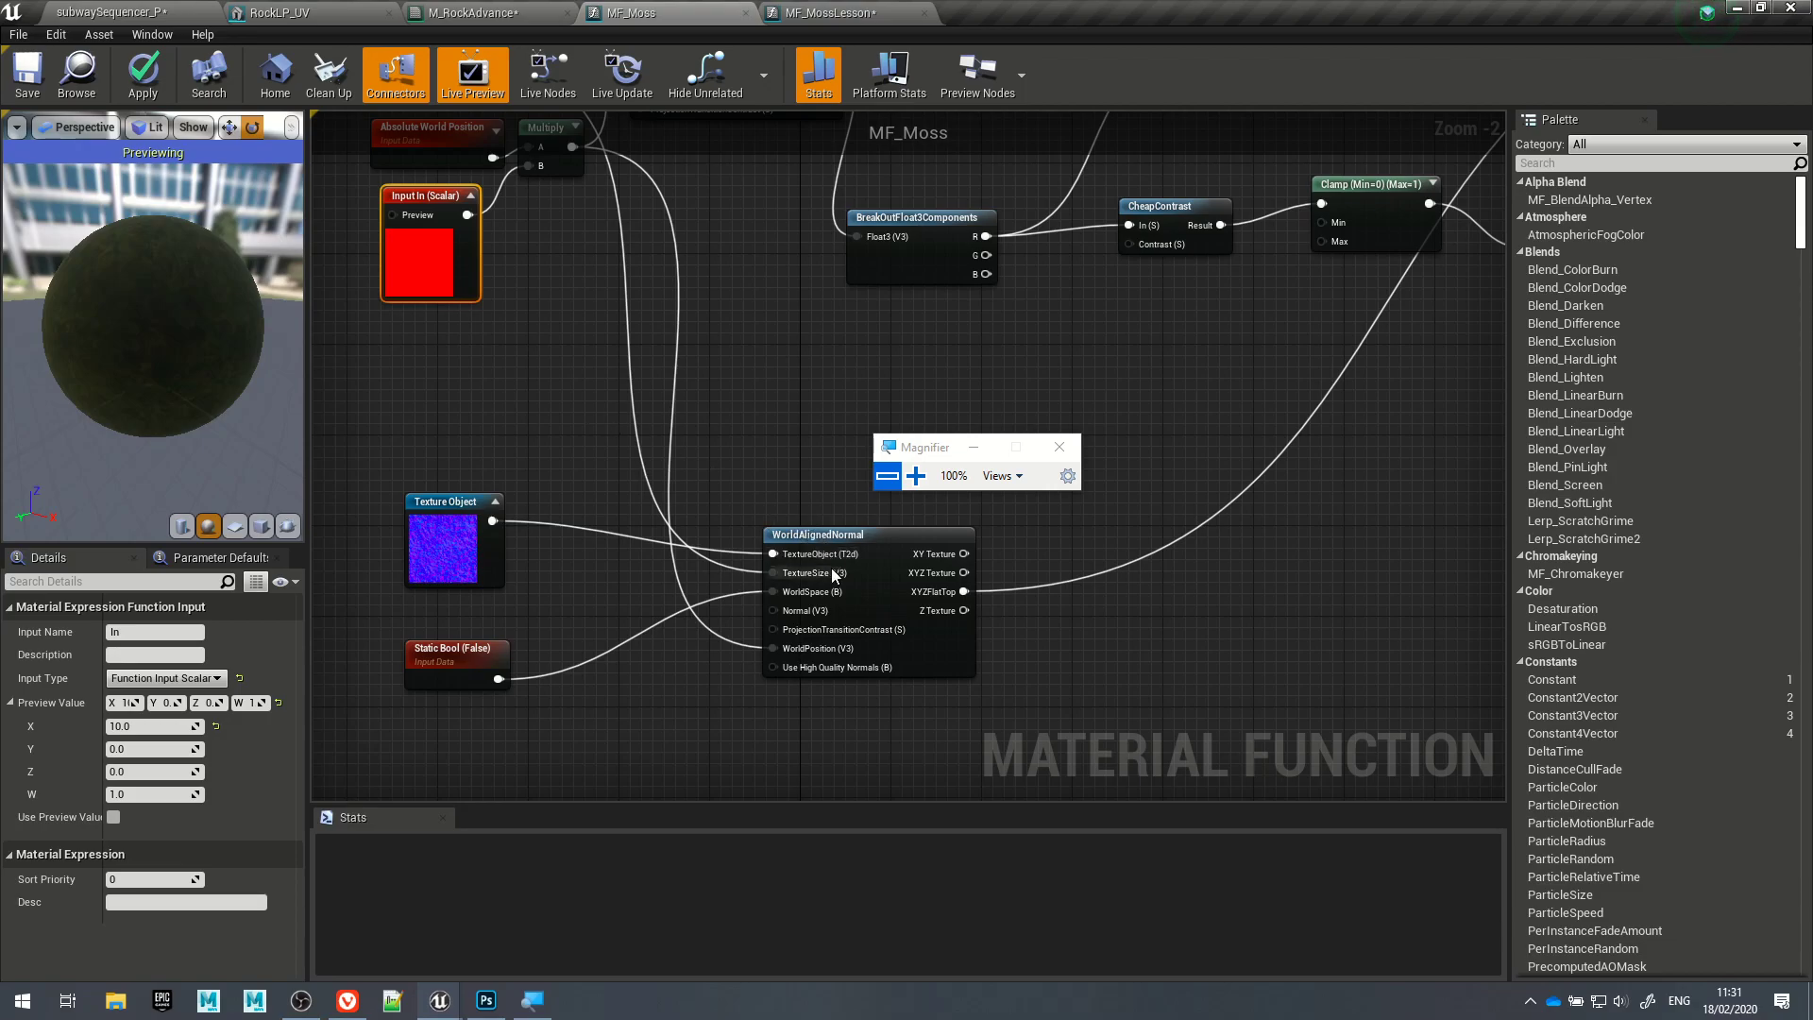
click(873, 557)
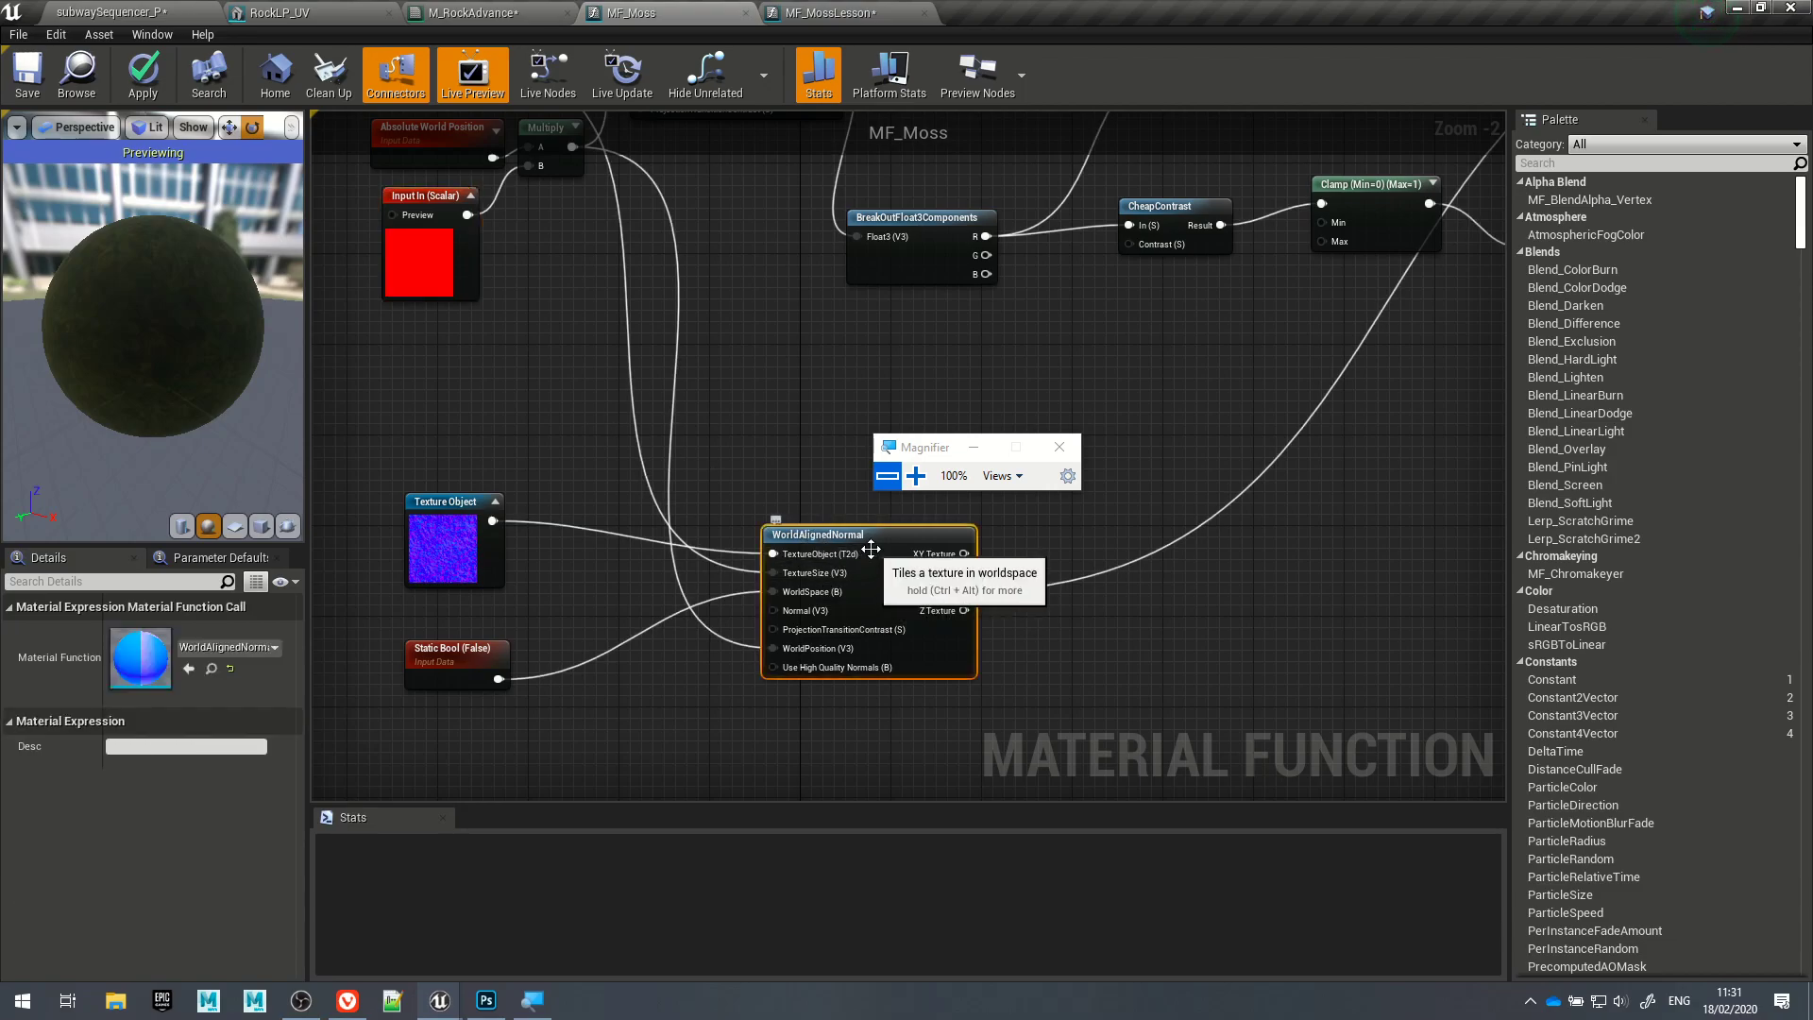
click(470, 546)
click(466, 656)
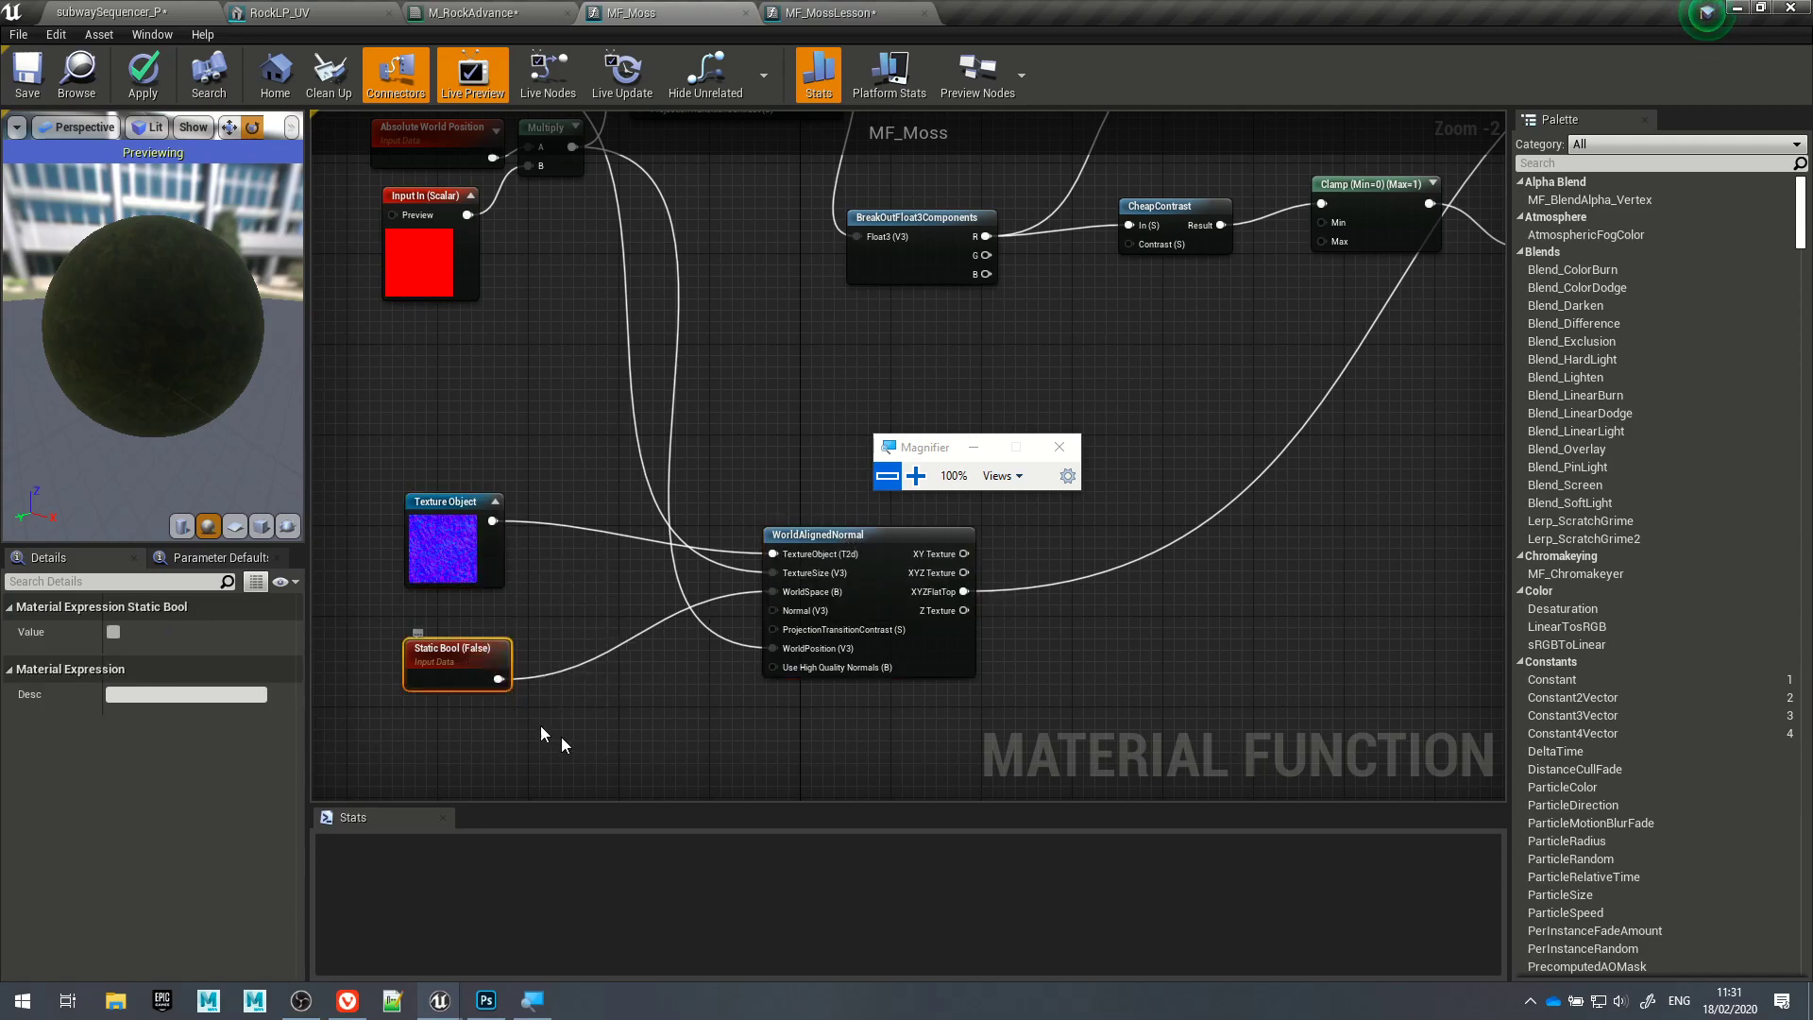
click(587, 603)
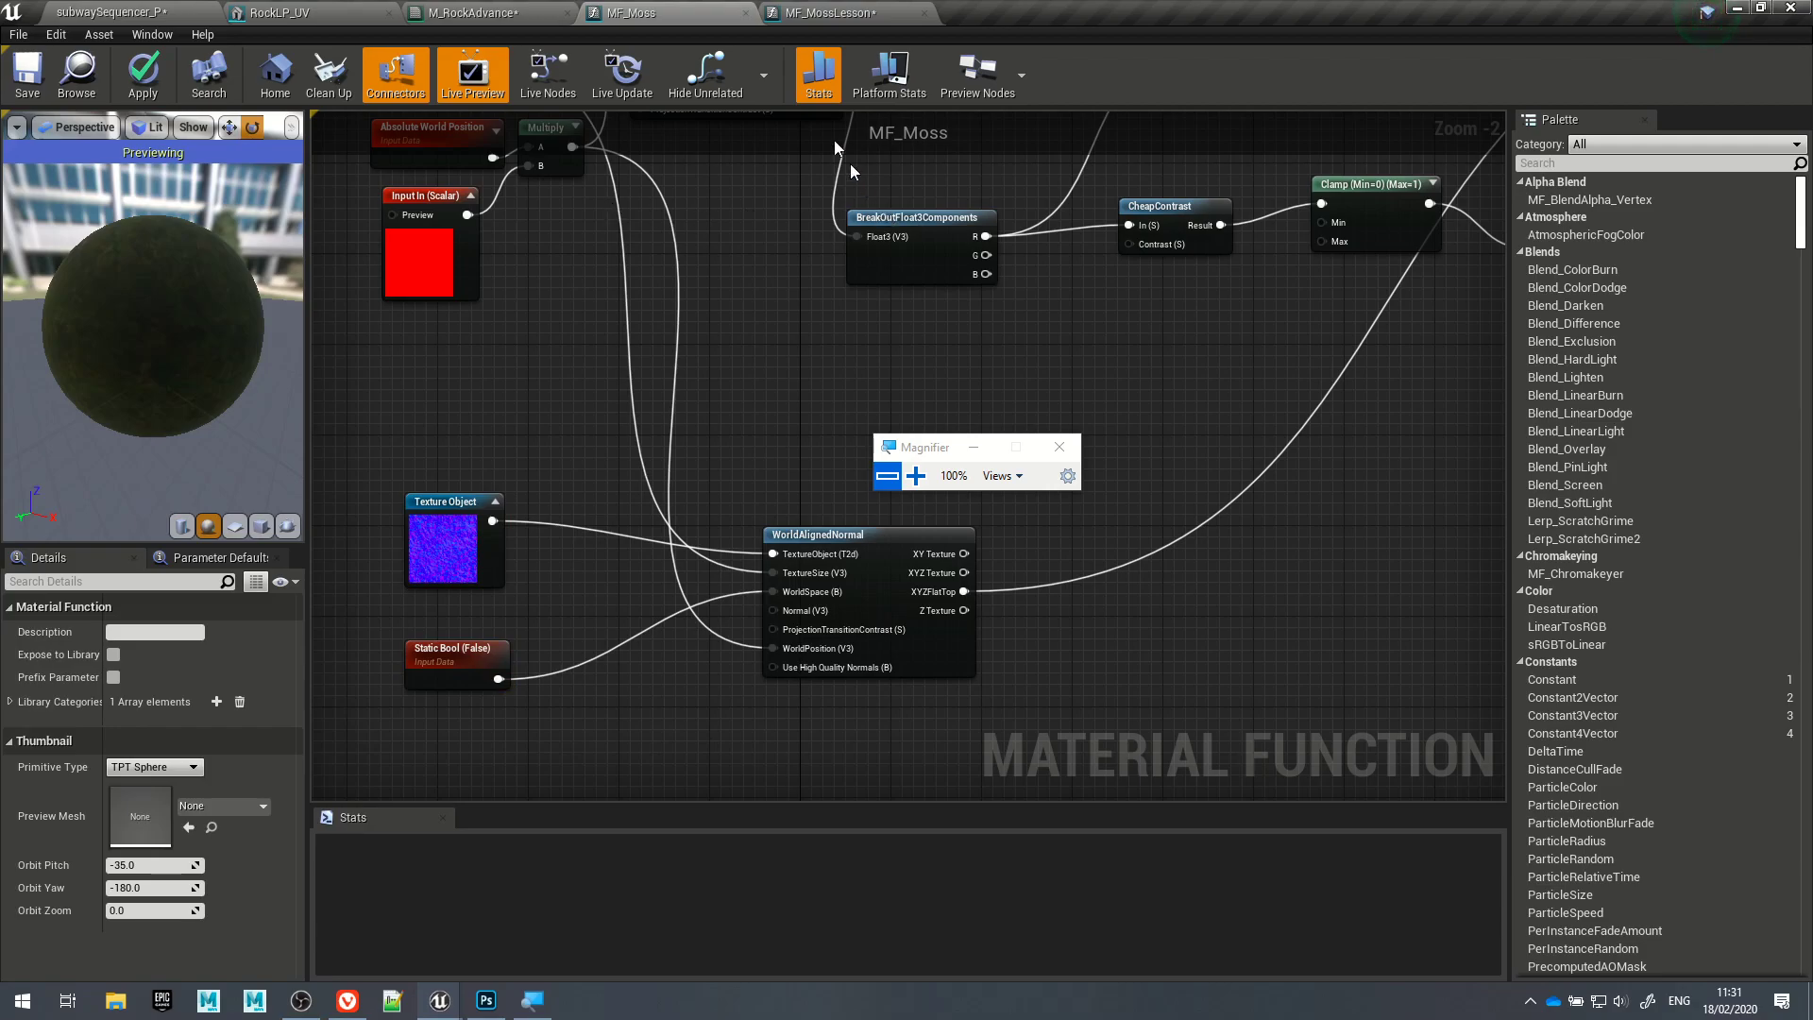
Step: Return to MF_MossLesson and move the Moss_Normal Texture Object further down below the Multiply node
click(824, 15)
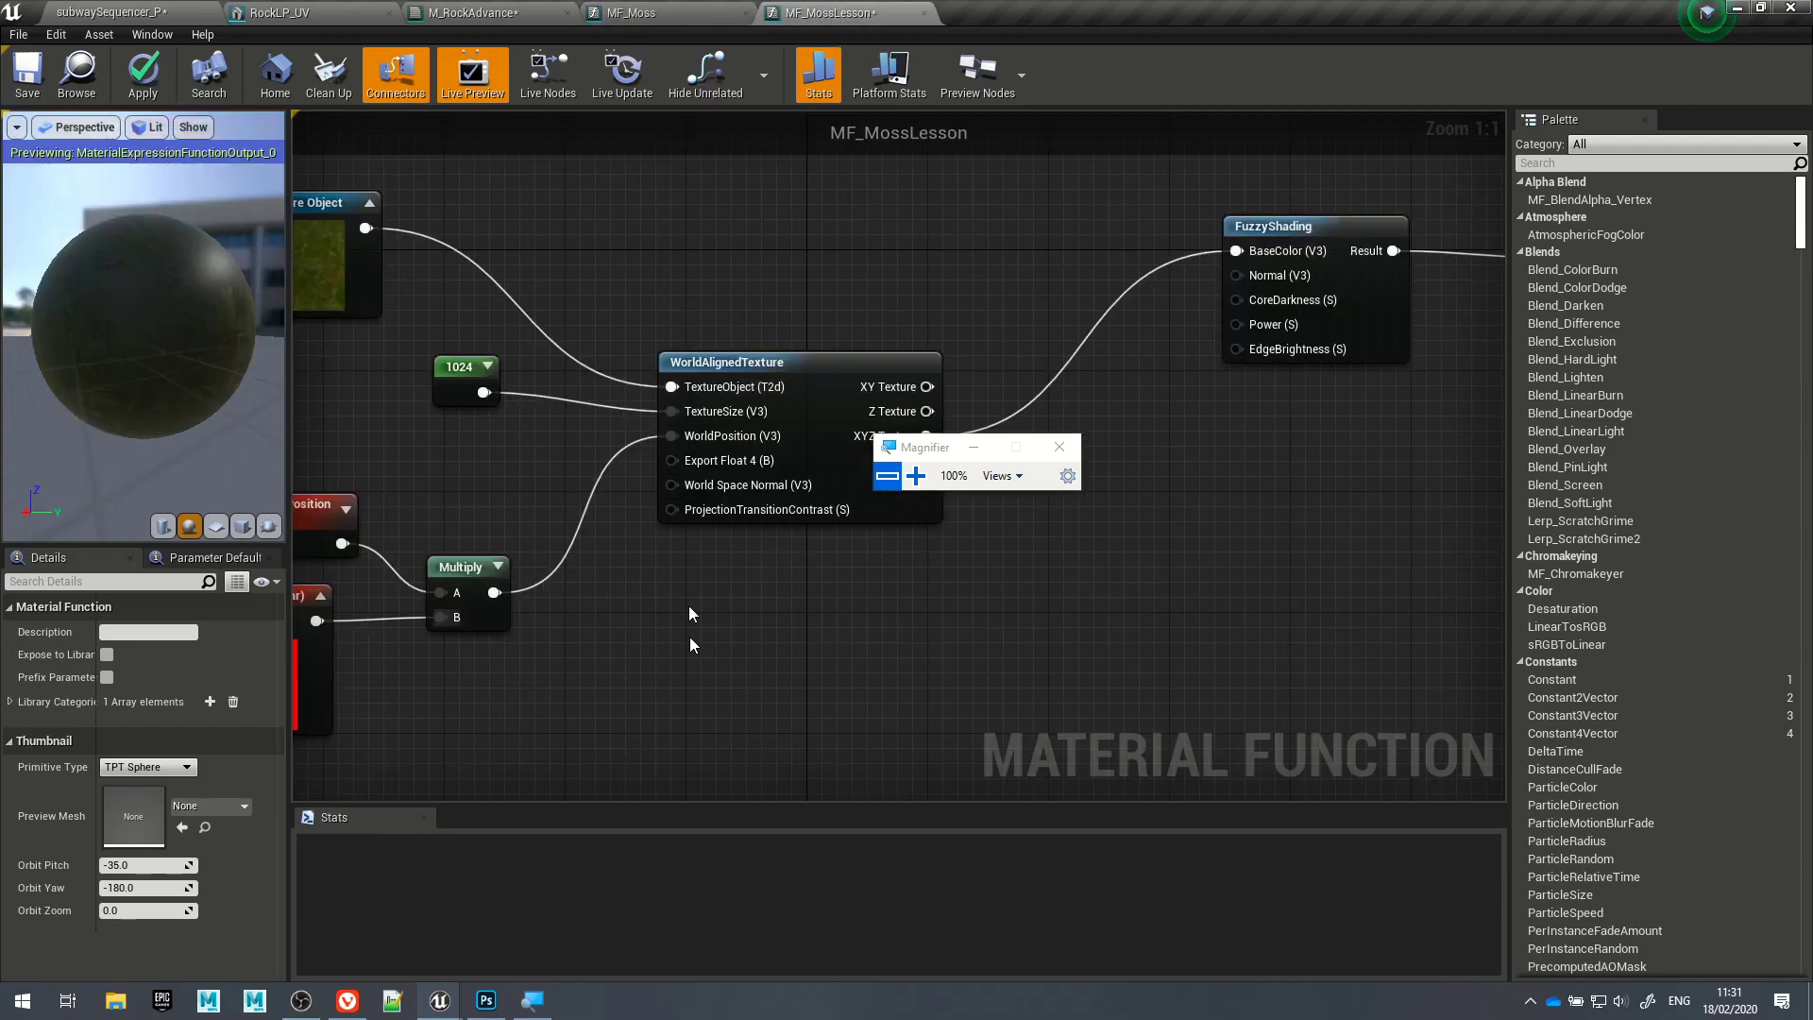
scroll(688, 605, up, 3)
right_drag(763, 669, 662, 598)
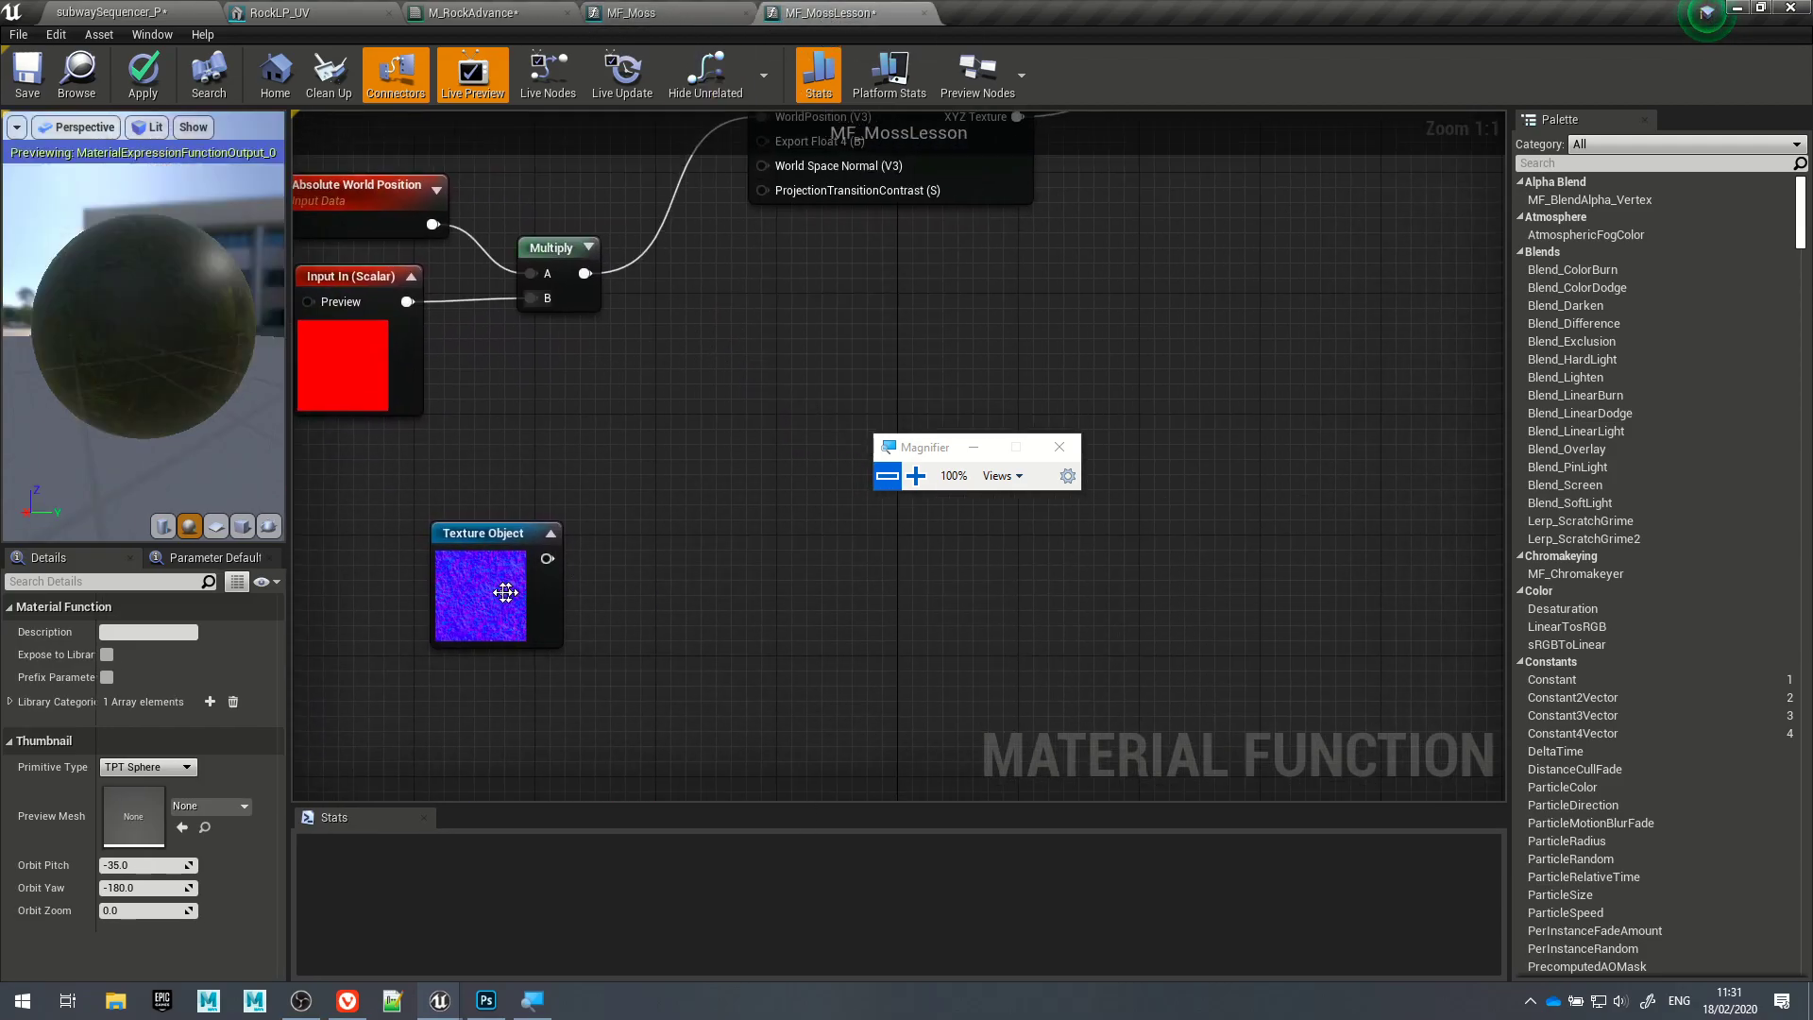
drag(508, 592, 493, 713)
Step: Add a WorldAlignedNormal node and place it to the right of the Moss_Normal Texture Object
right_click(642, 534)
text(world)
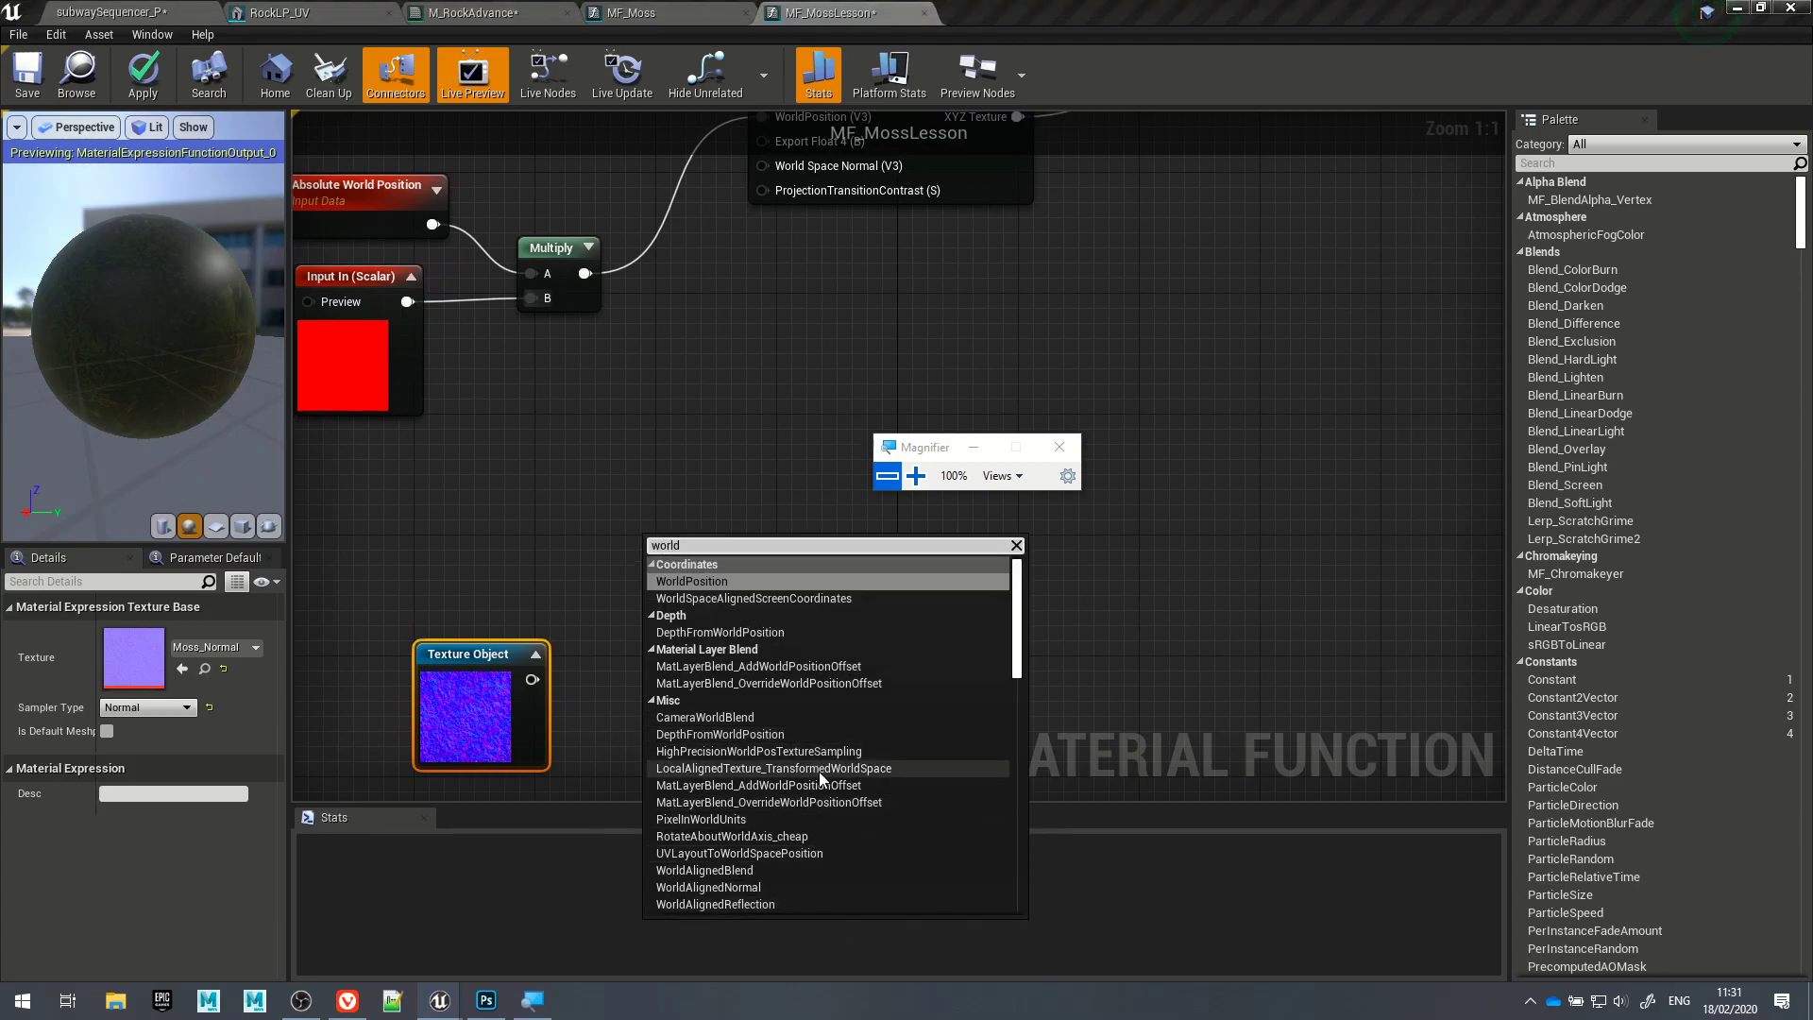
scroll(807, 788, down, 3)
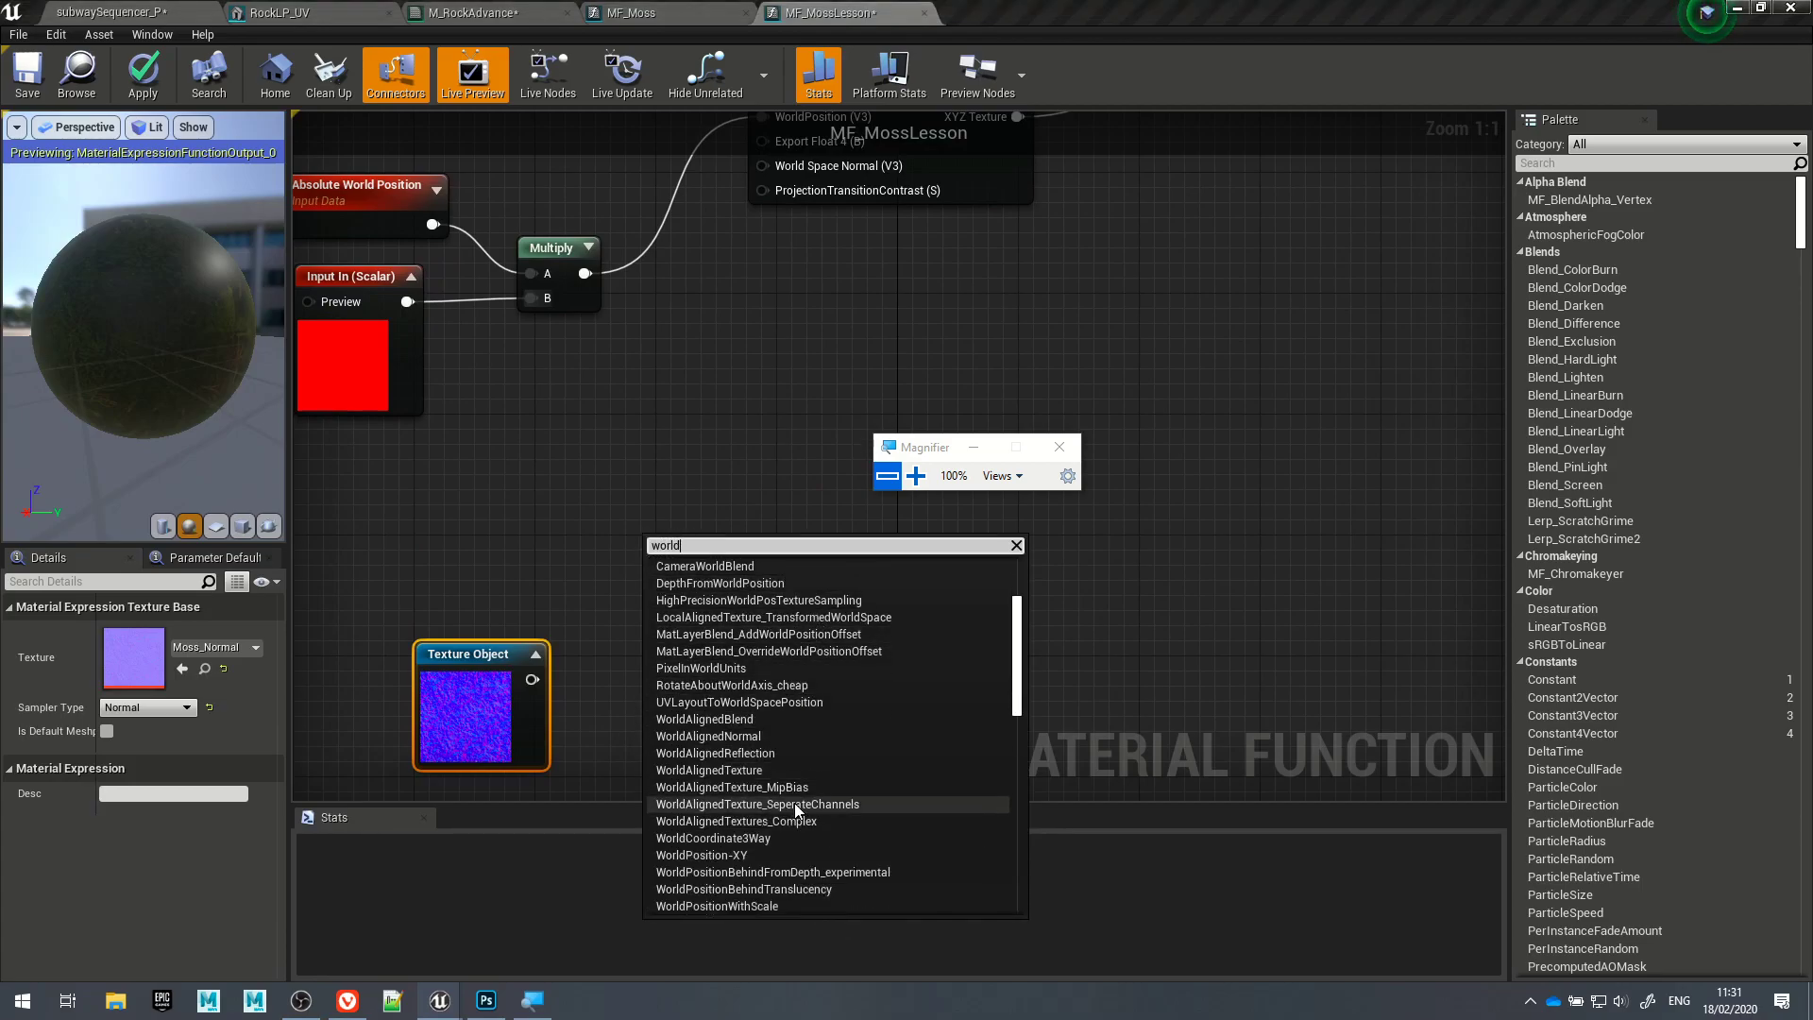
scroll(782, 765, down, 1)
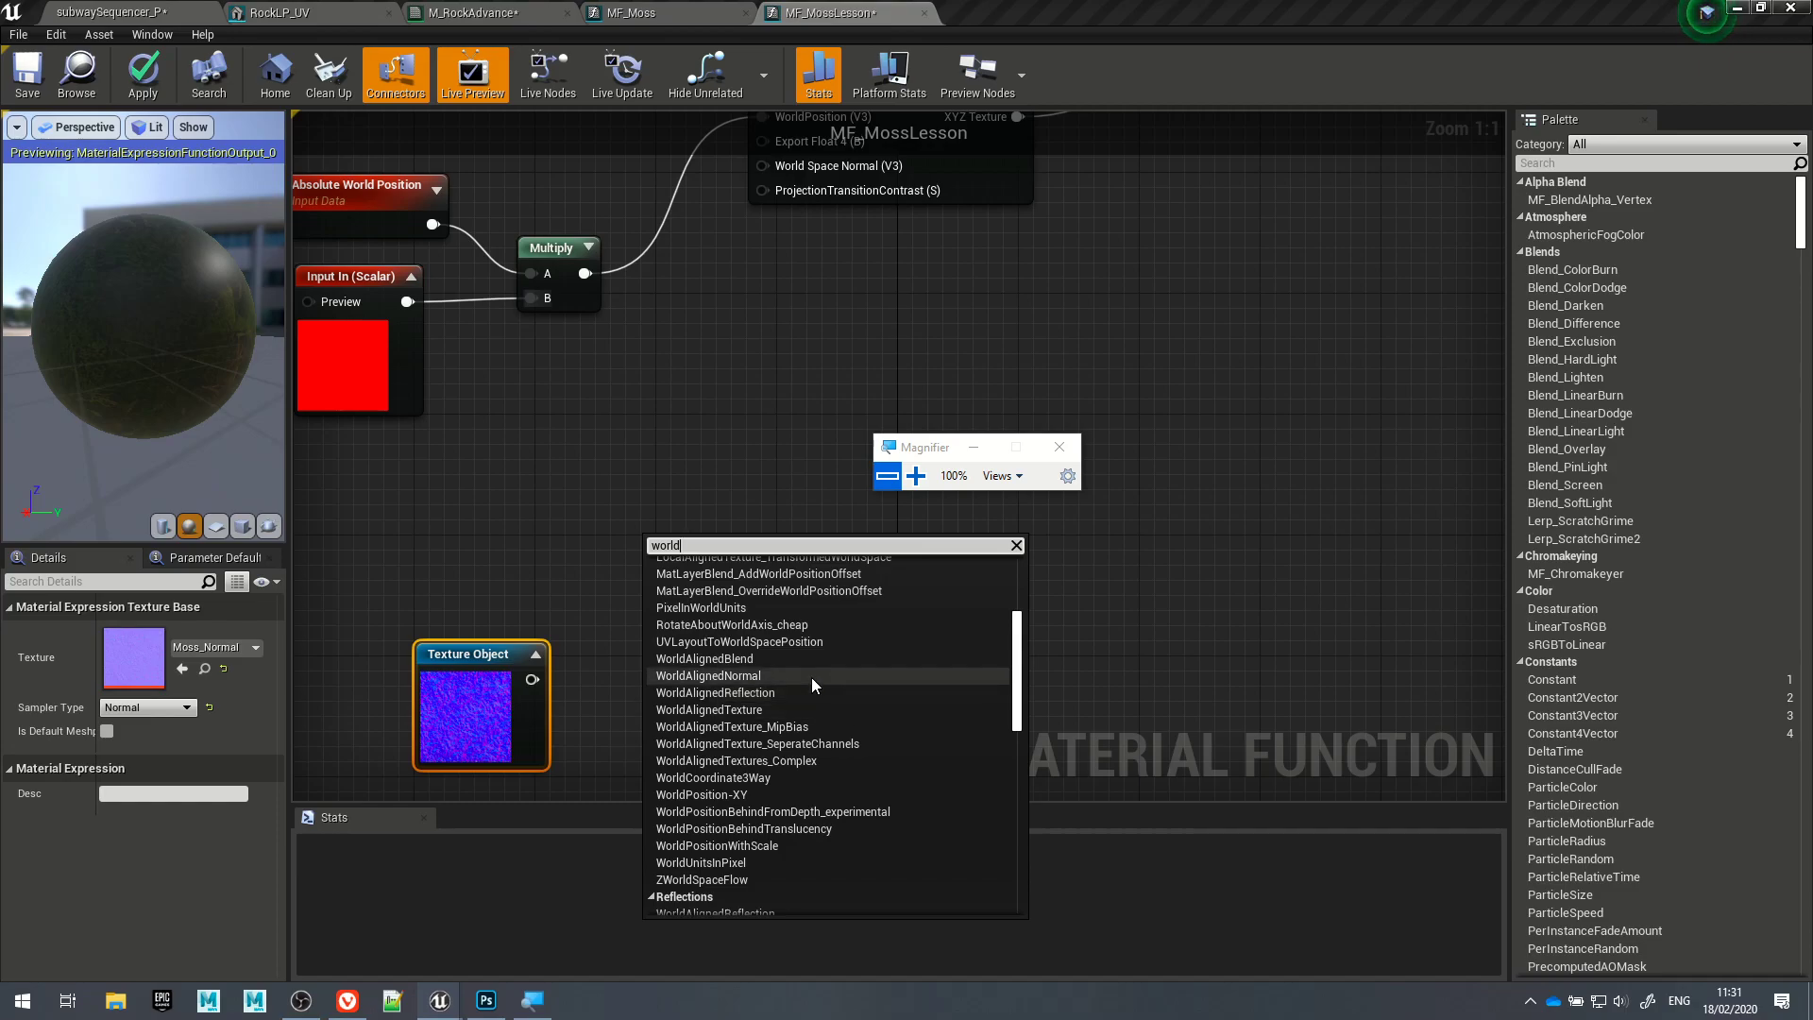
click(812, 677)
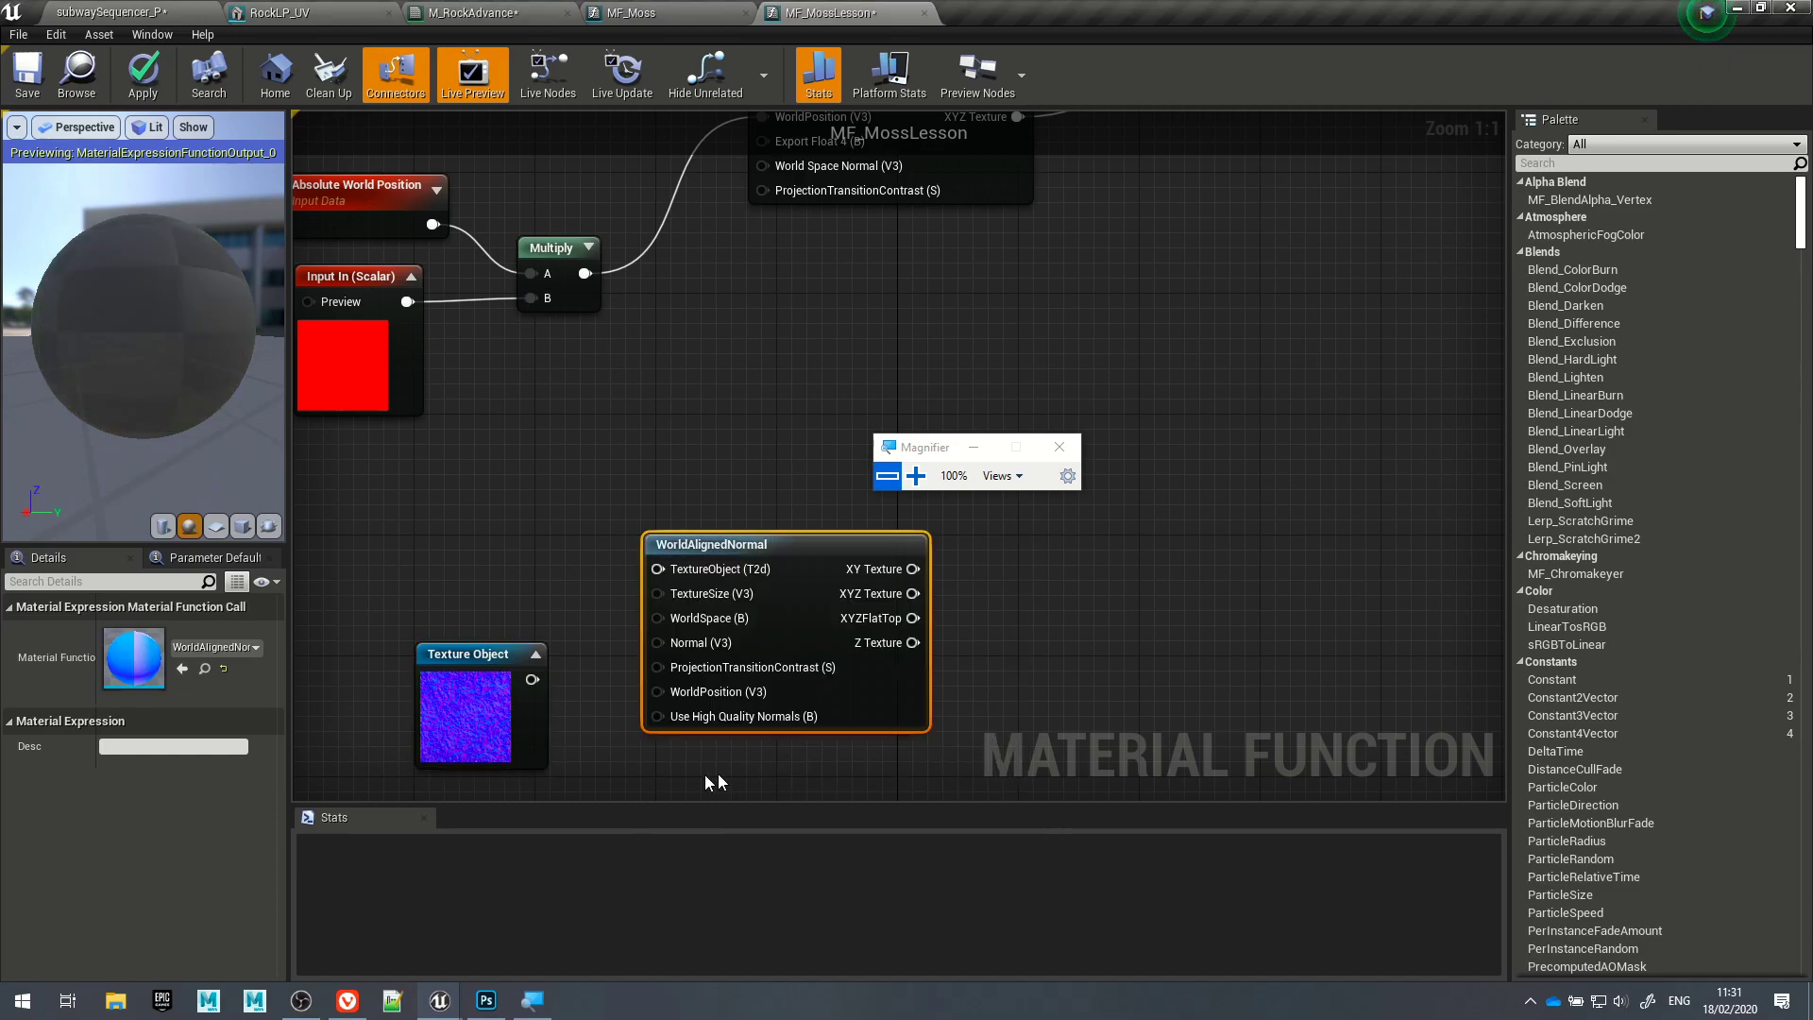
drag(795, 554, 912, 570)
click(699, 553)
Step: Move the 1024 constant, Absolute World Position, In and Multiply nodes together further left to make room for wiring
right_drag(694, 560, 746, 616)
scroll(746, 606, down, 2)
right_drag(752, 555, 704, 482)
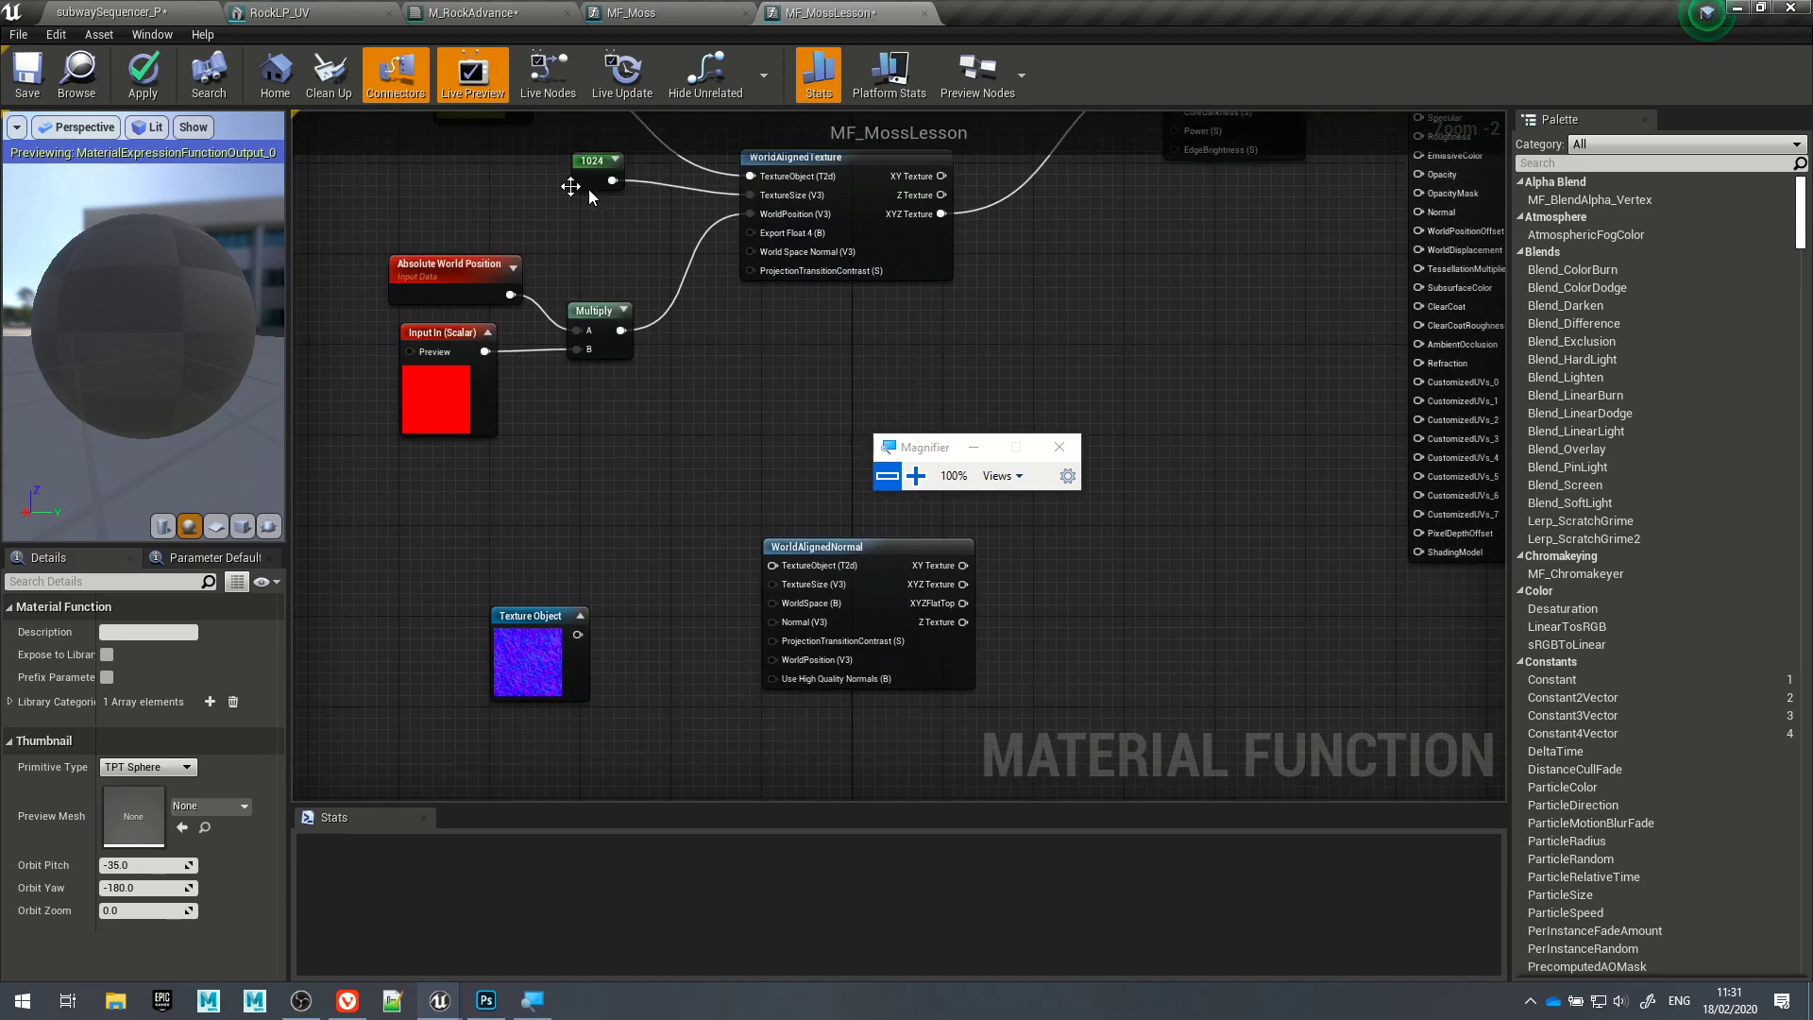
drag(661, 170, 446, 374)
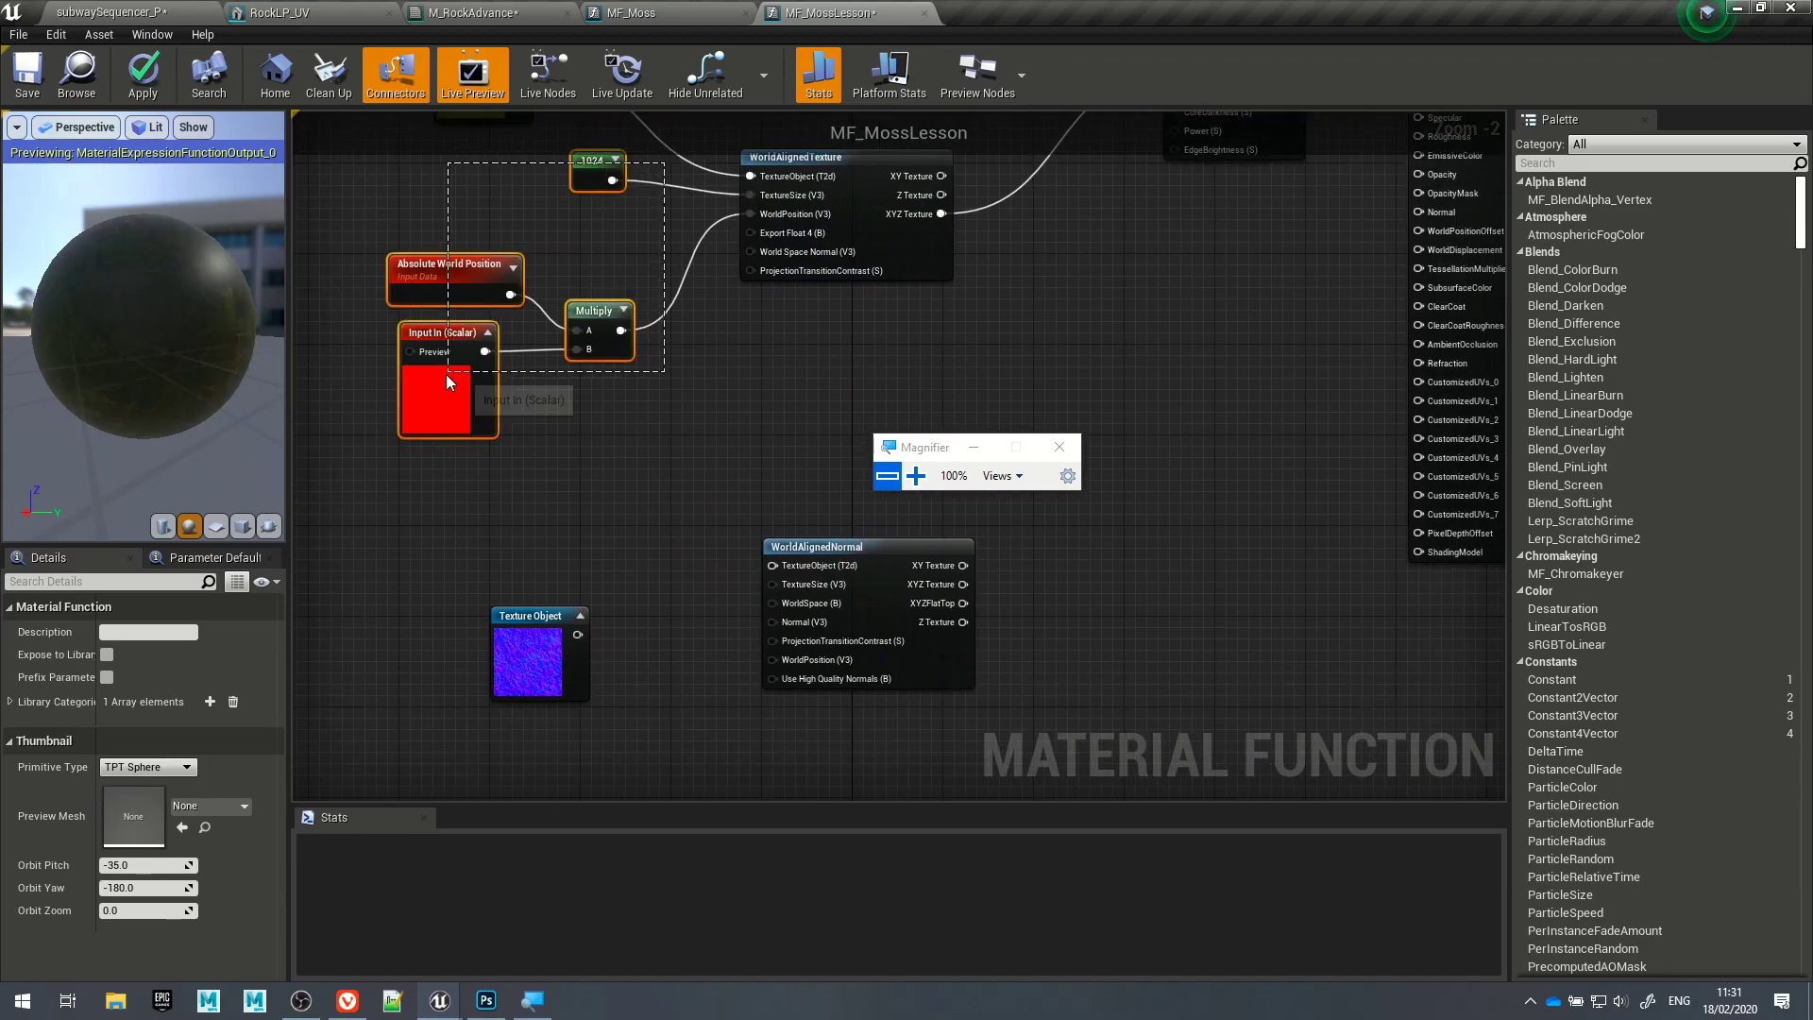
drag(464, 262, 328, 342)
click(623, 304)
Step: Connect the normal Texture Object, 1024 constant and Multiply output to WorldAlignedNormal's TextureObject, TextureSize and WorldPosition inputs
right_drag(716, 444, 794, 411)
drag(555, 227, 678, 502)
click(632, 456)
drag(564, 376, 855, 627)
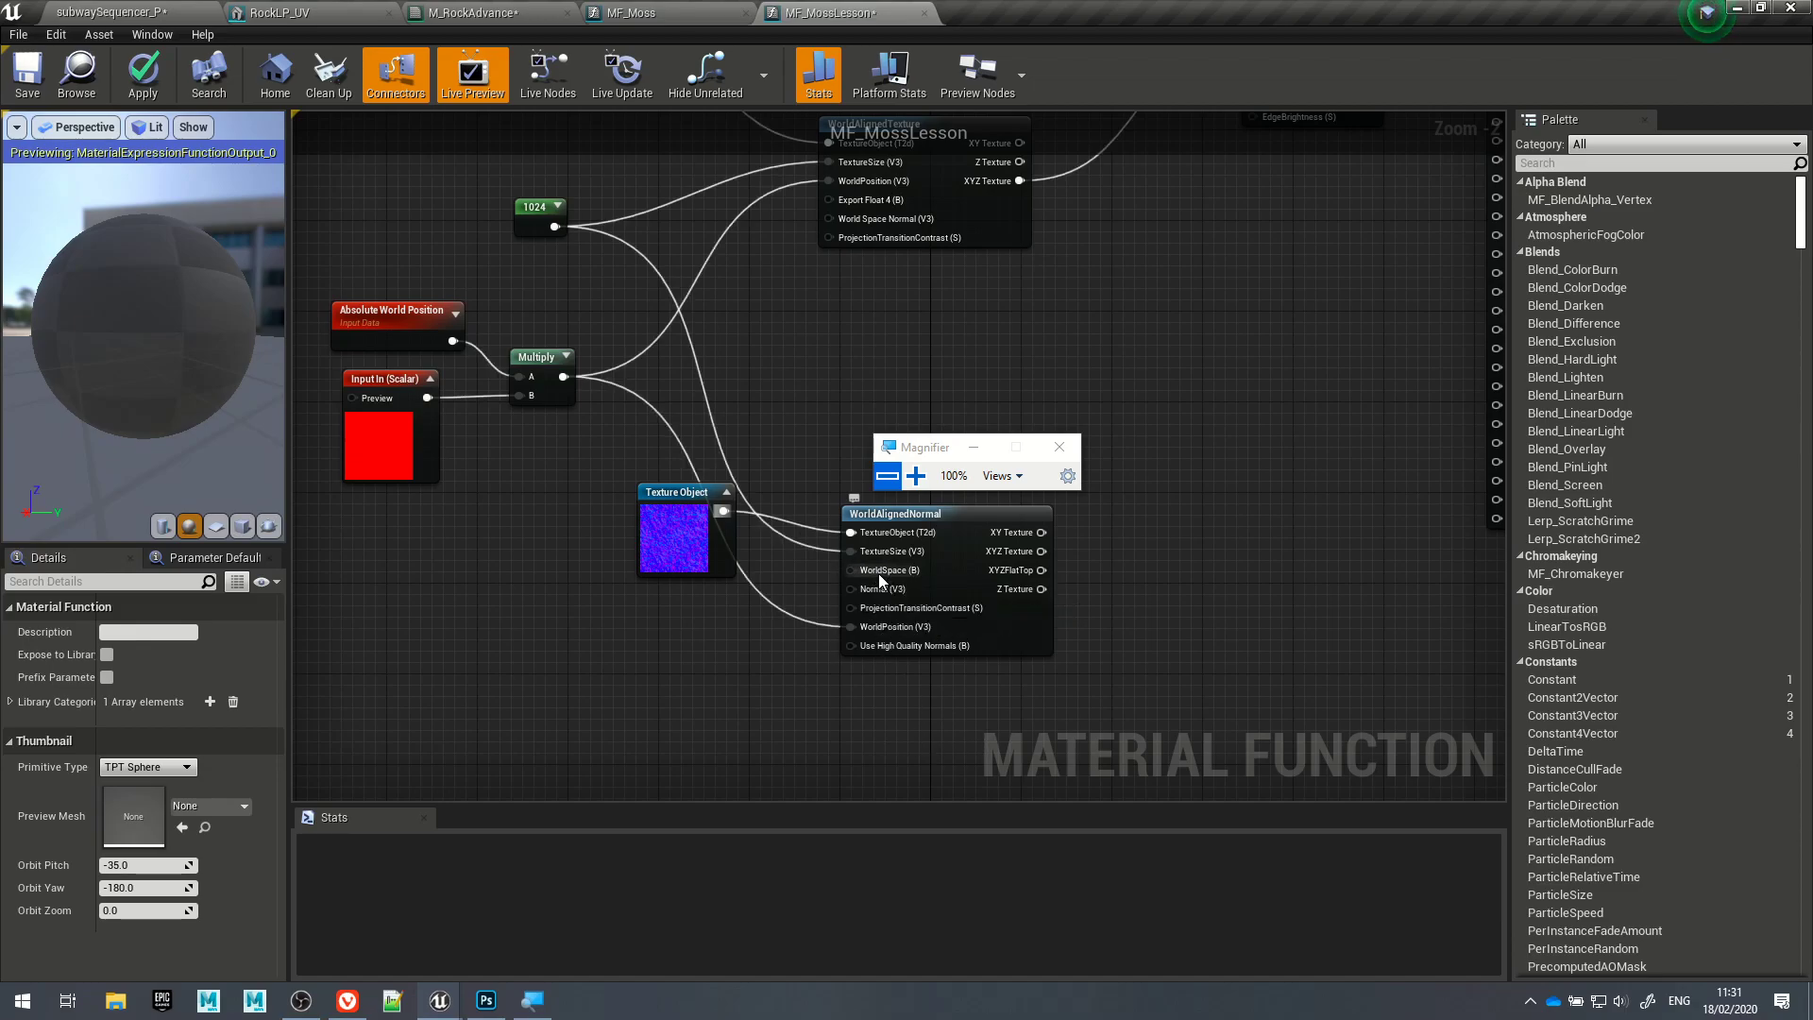
Step: Open the WorldAlignedNormal function, examine its node graph, and close both the Magnifier and the function
double_click(1044, 621)
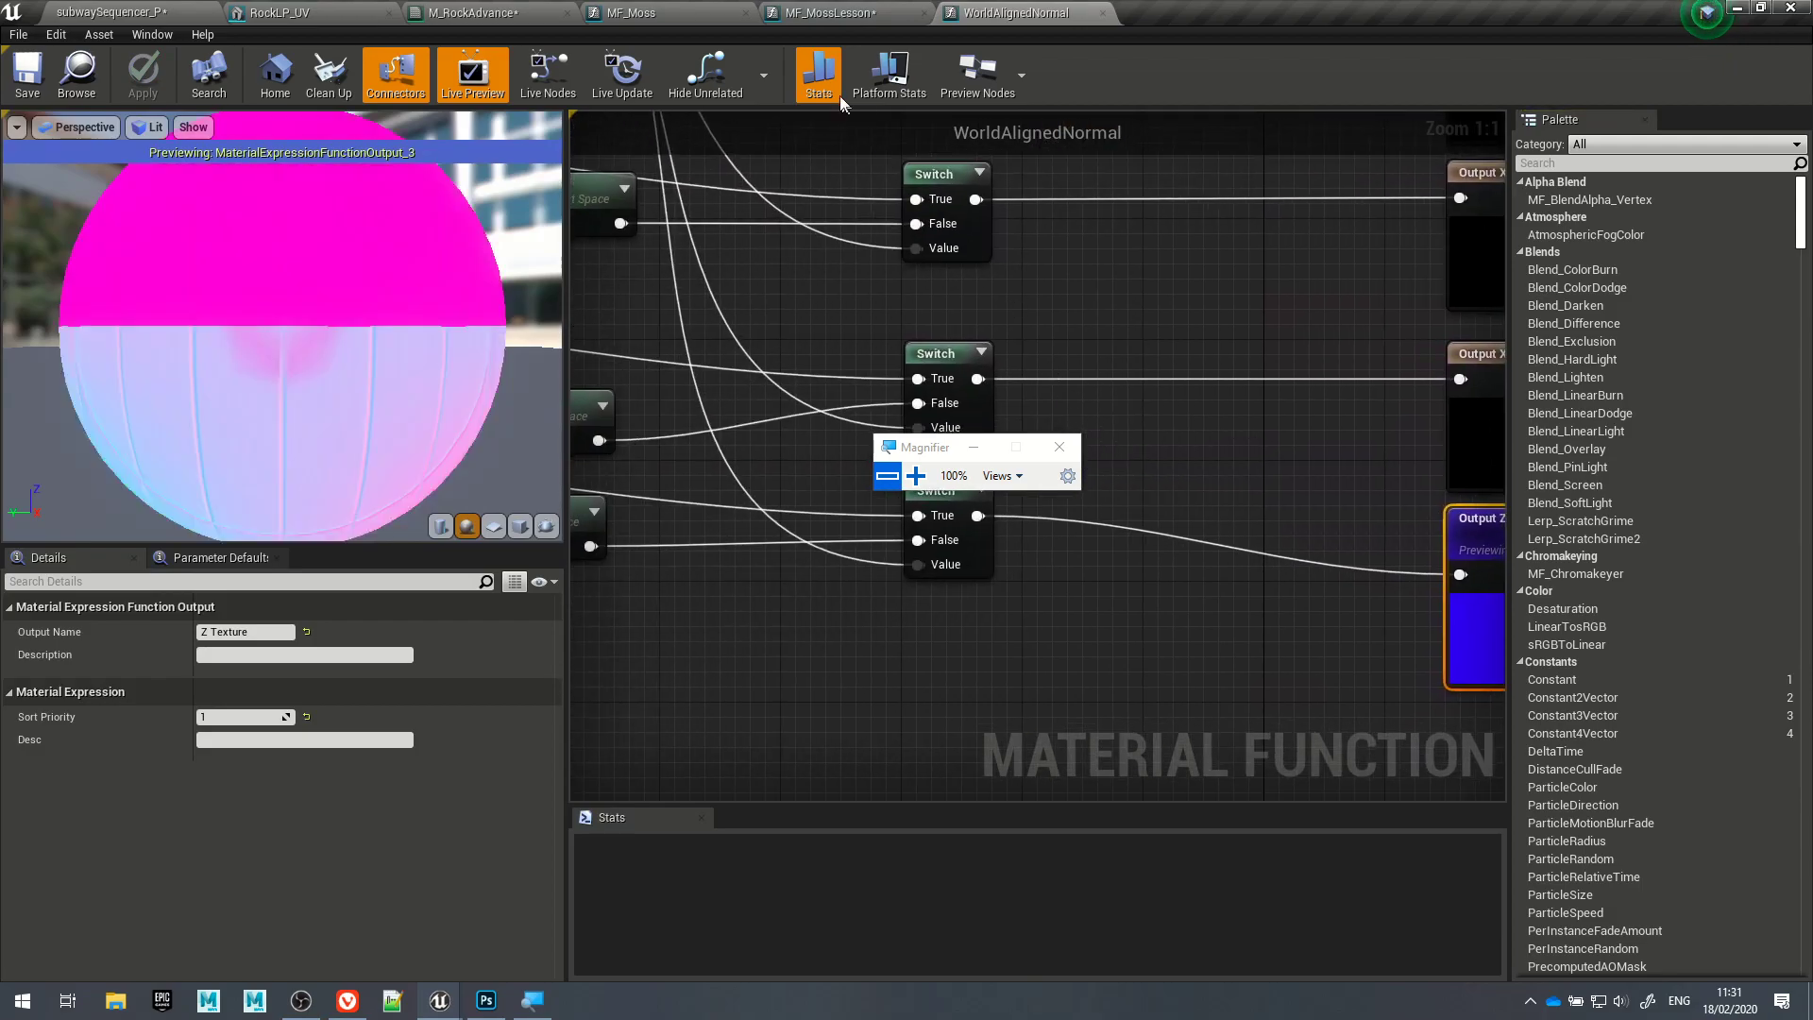
scroll(1246, 377, down, 4)
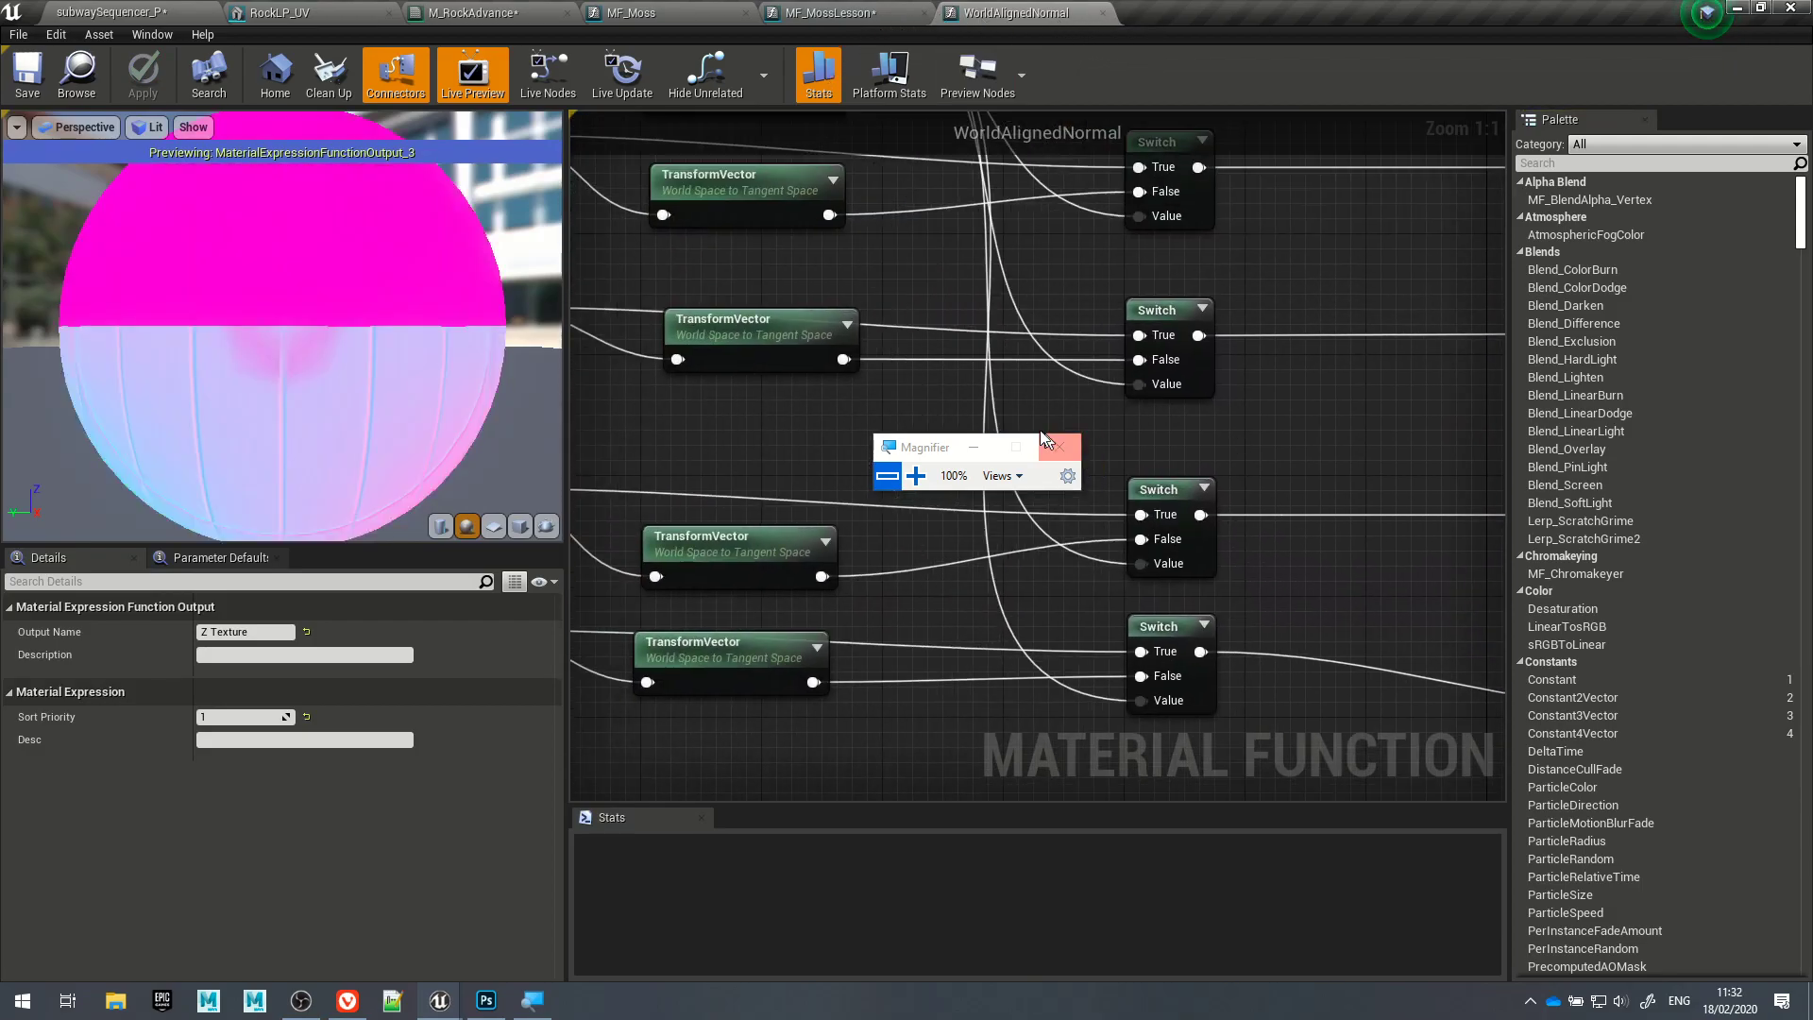
scroll(982, 376, down, 7)
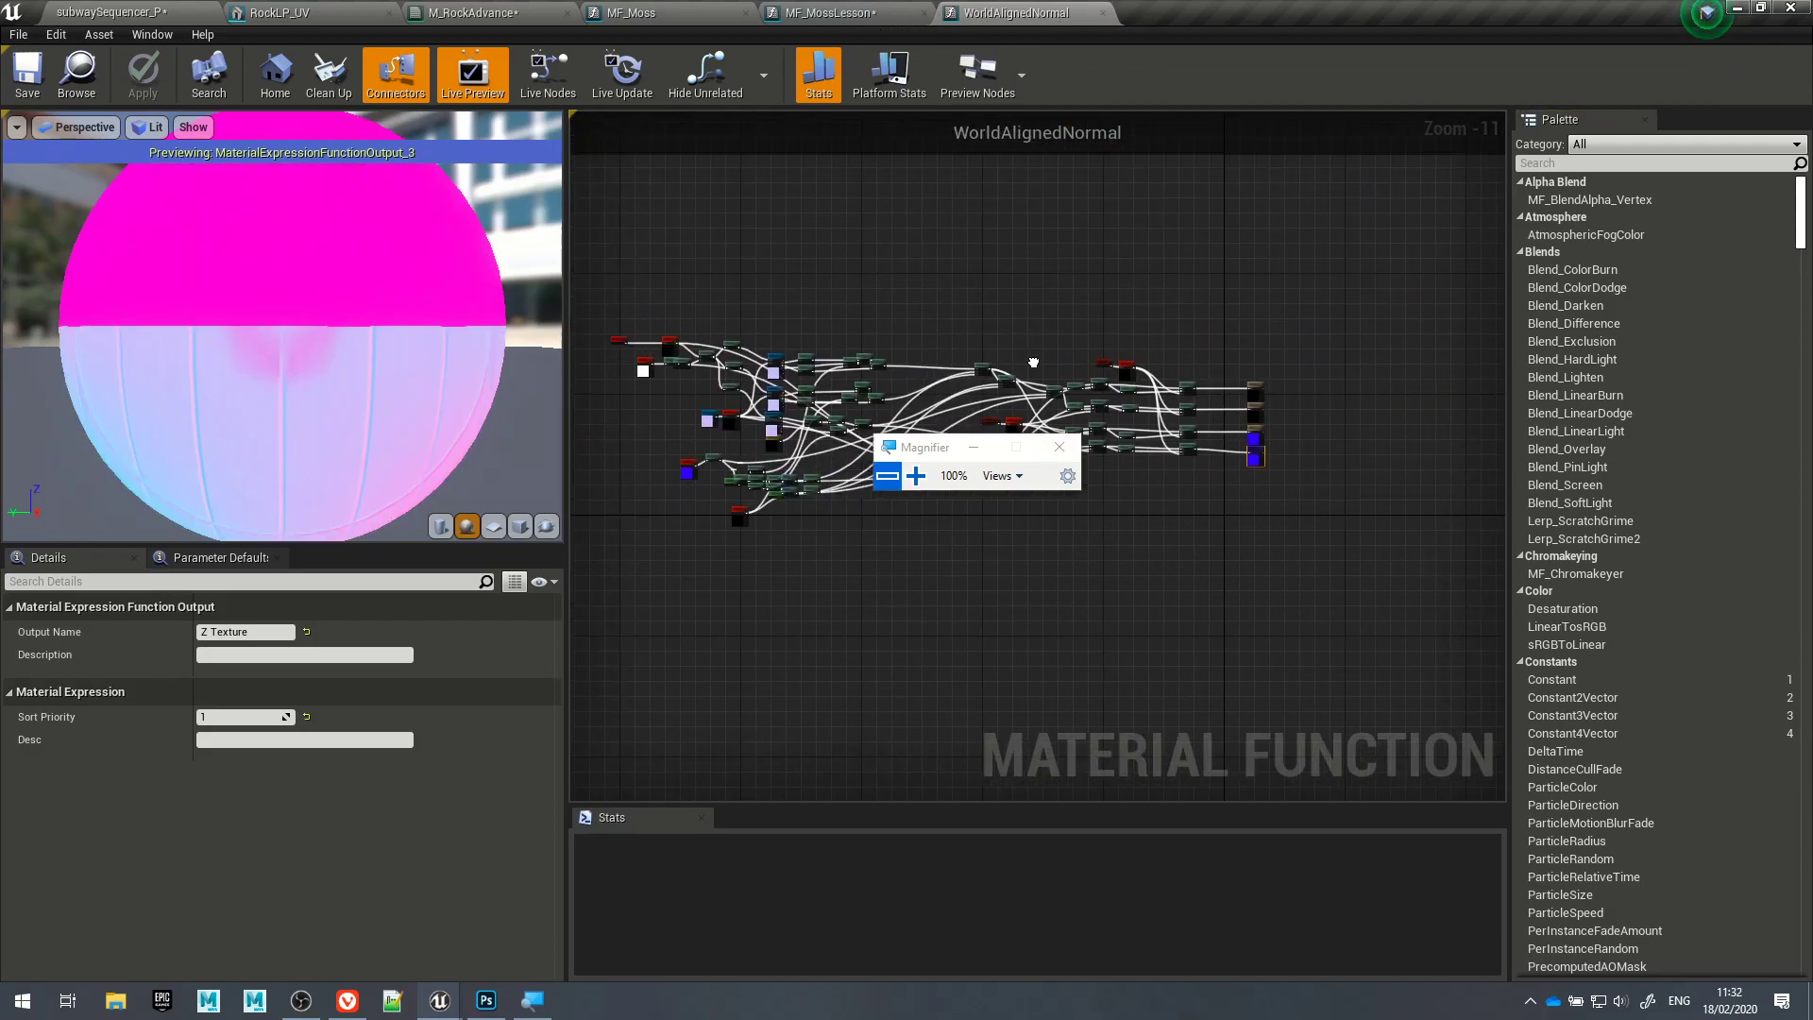
click(1060, 446)
click(1101, 13)
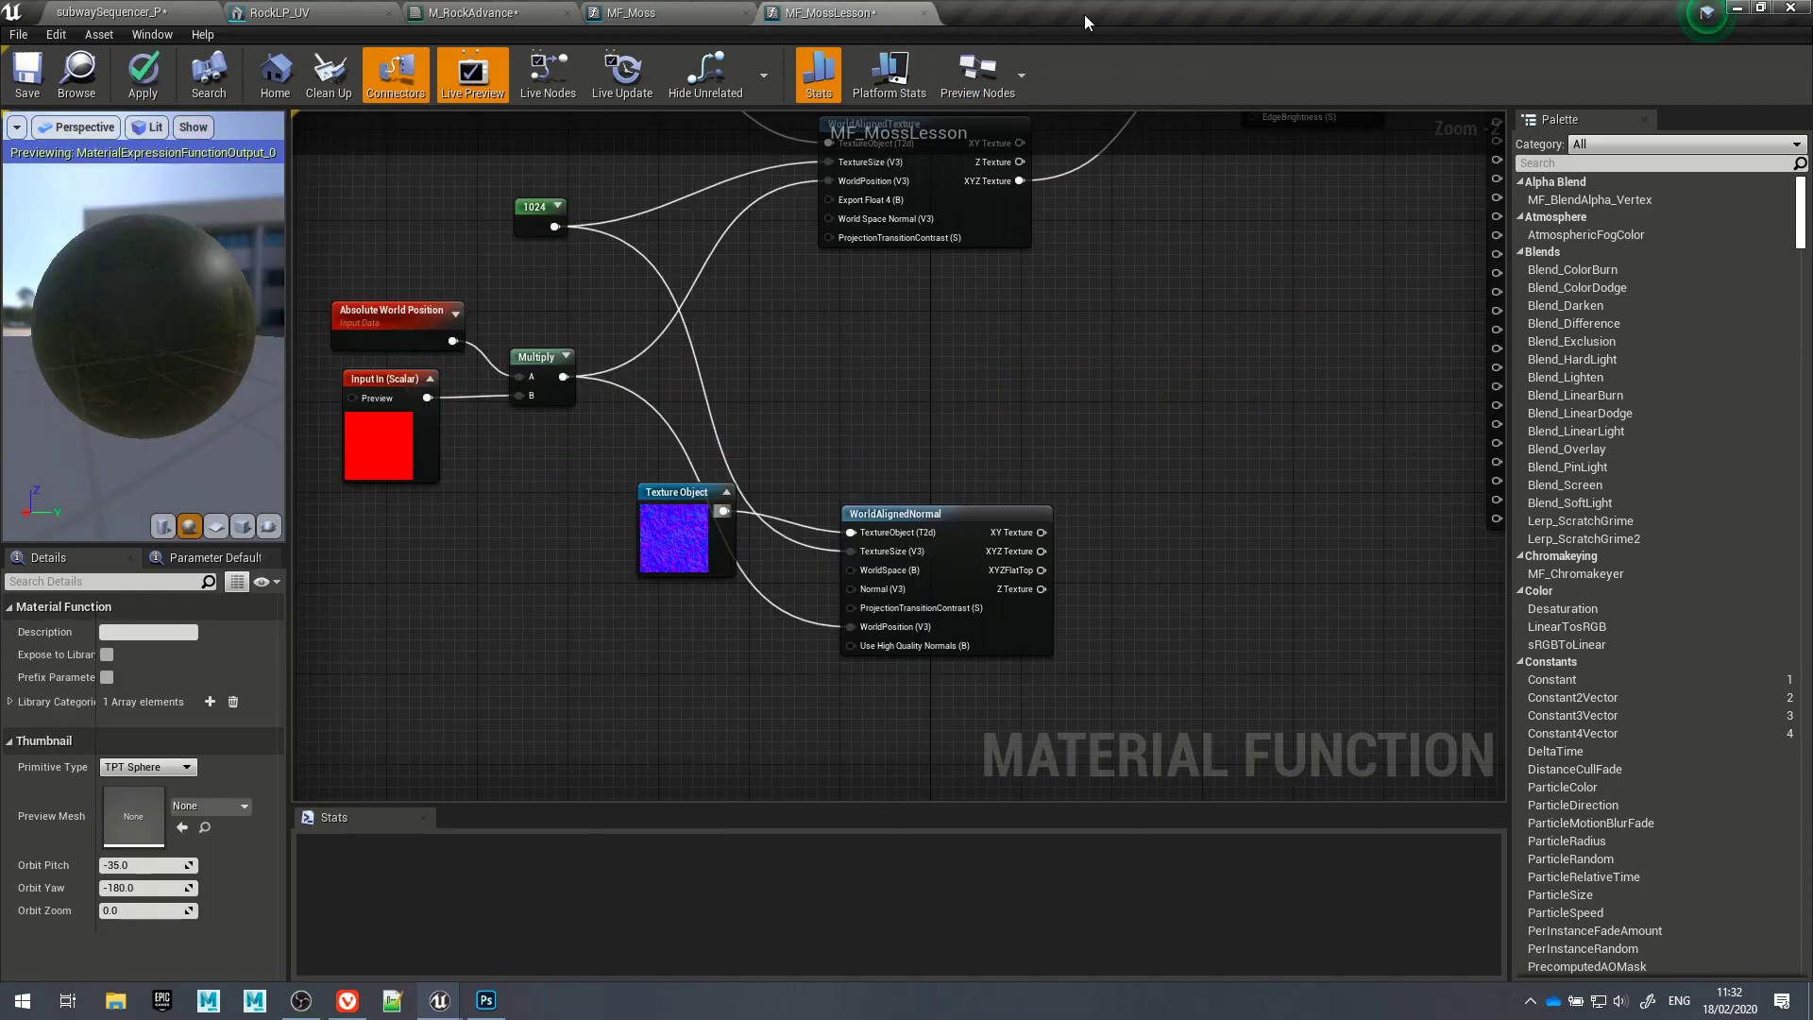
Step: Add a StaticBool node set to False on WorldAlignedNormal's WorldSpace input and place it below the Texture Object
right_drag(819, 392, 1003, 309)
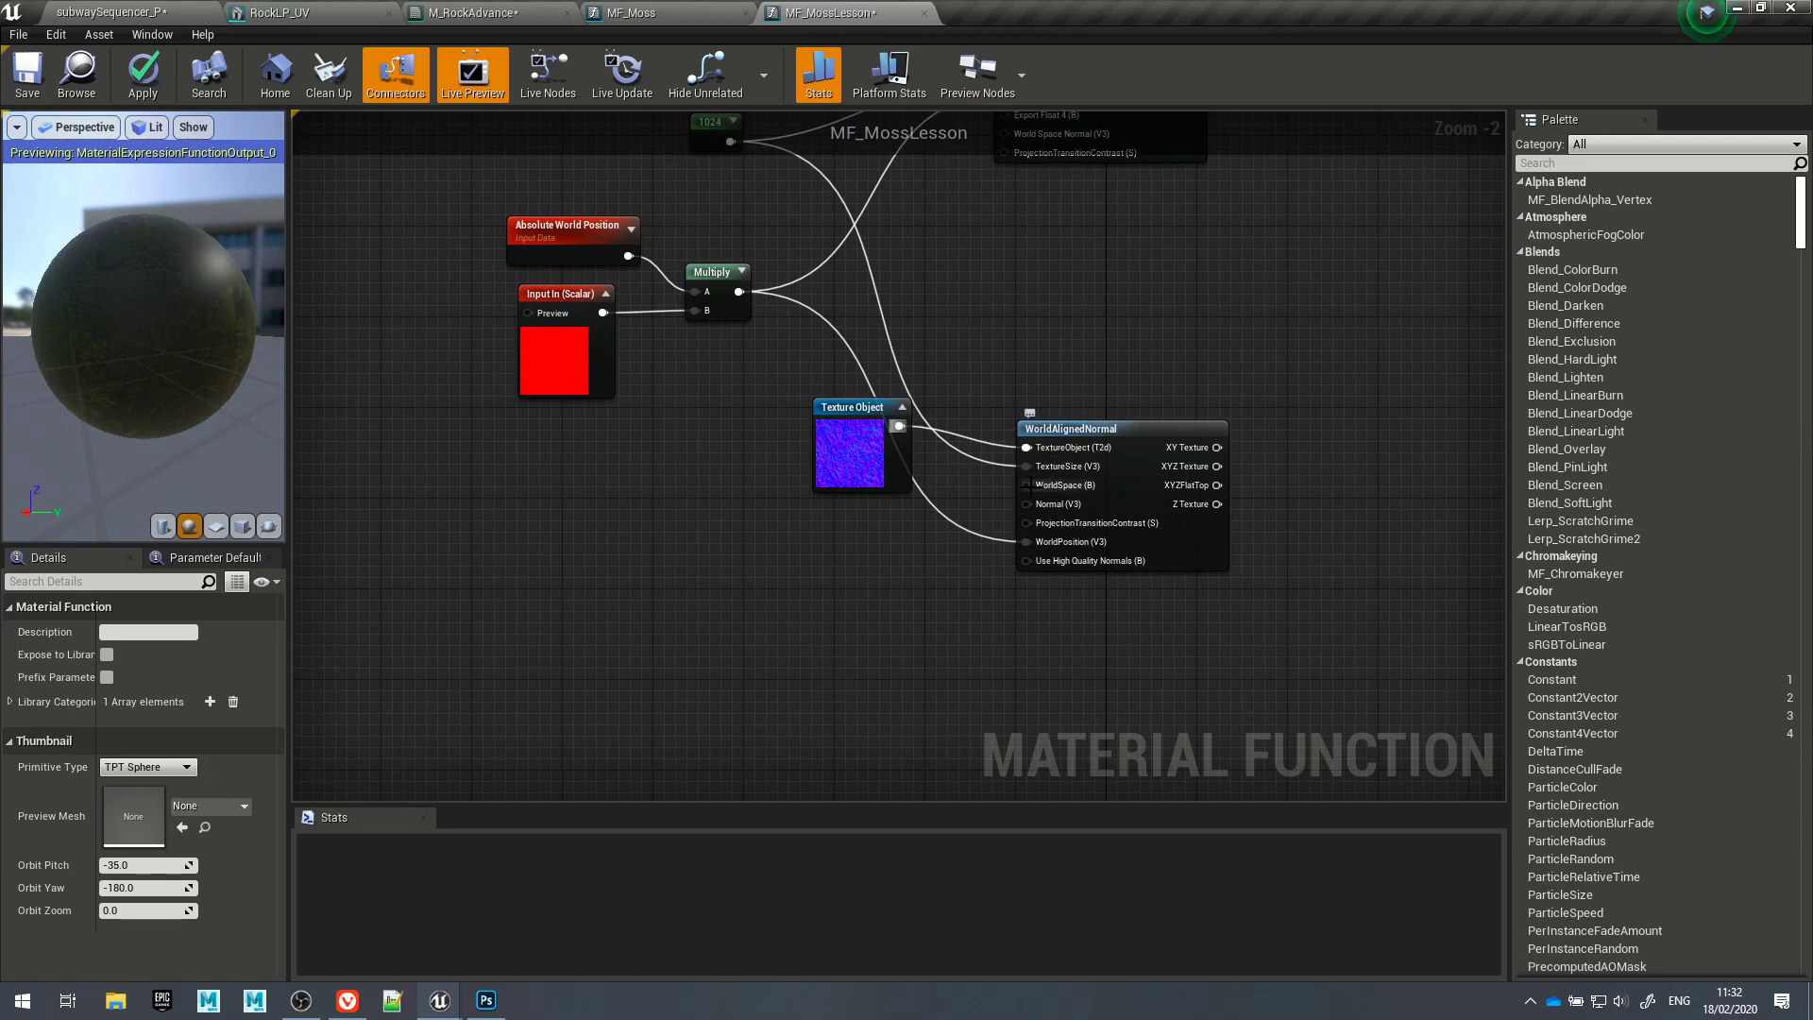
drag(1026, 485, 843, 587)
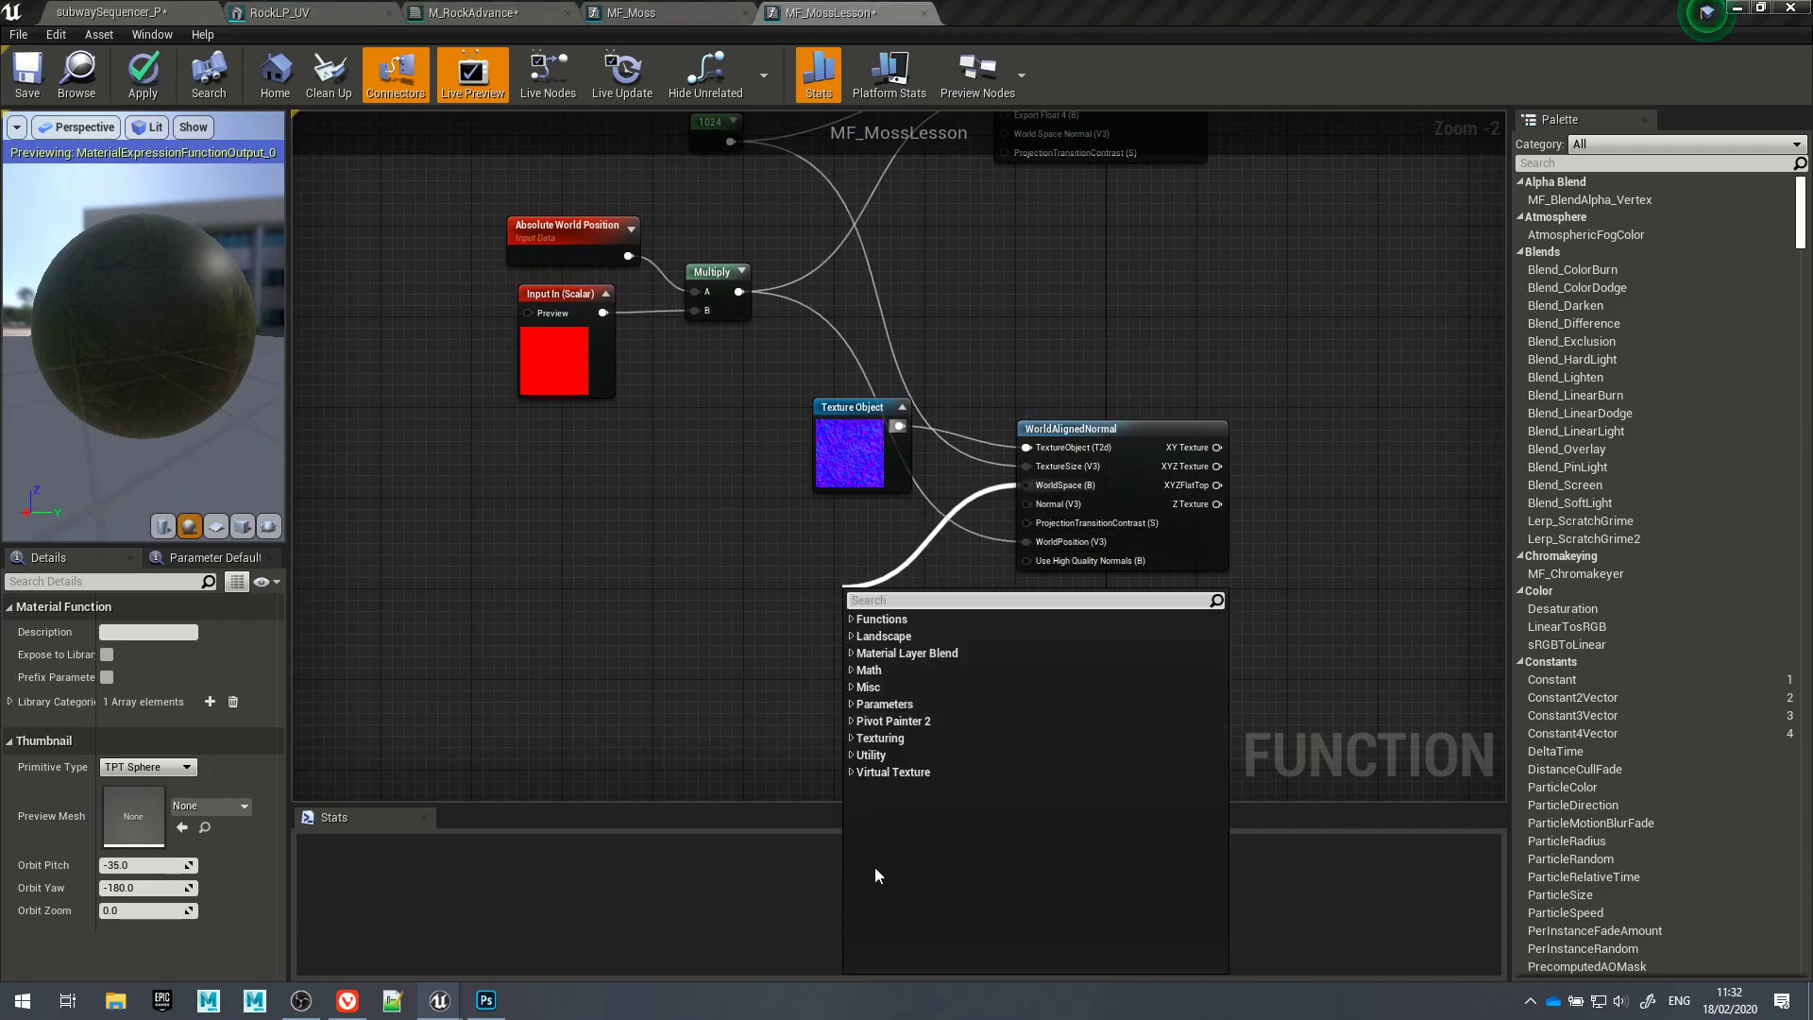
text(stat)
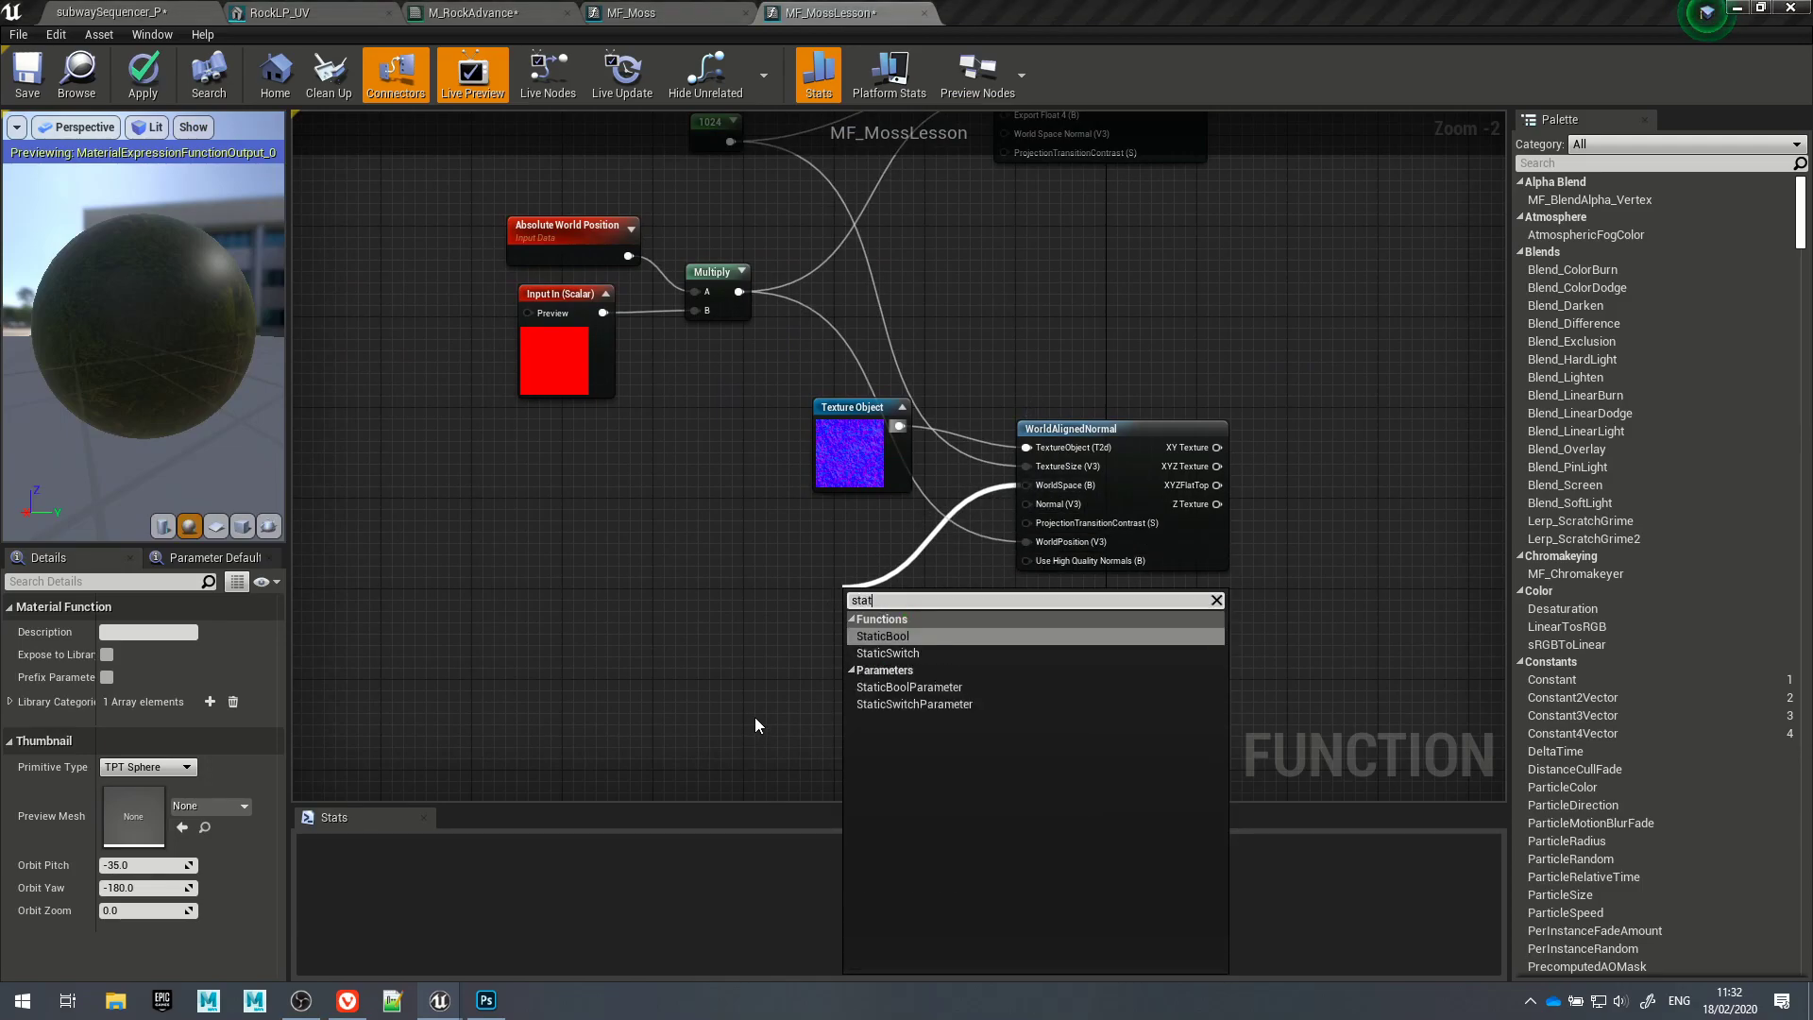
key(Return)
drag(875, 590, 810, 557)
click(727, 507)
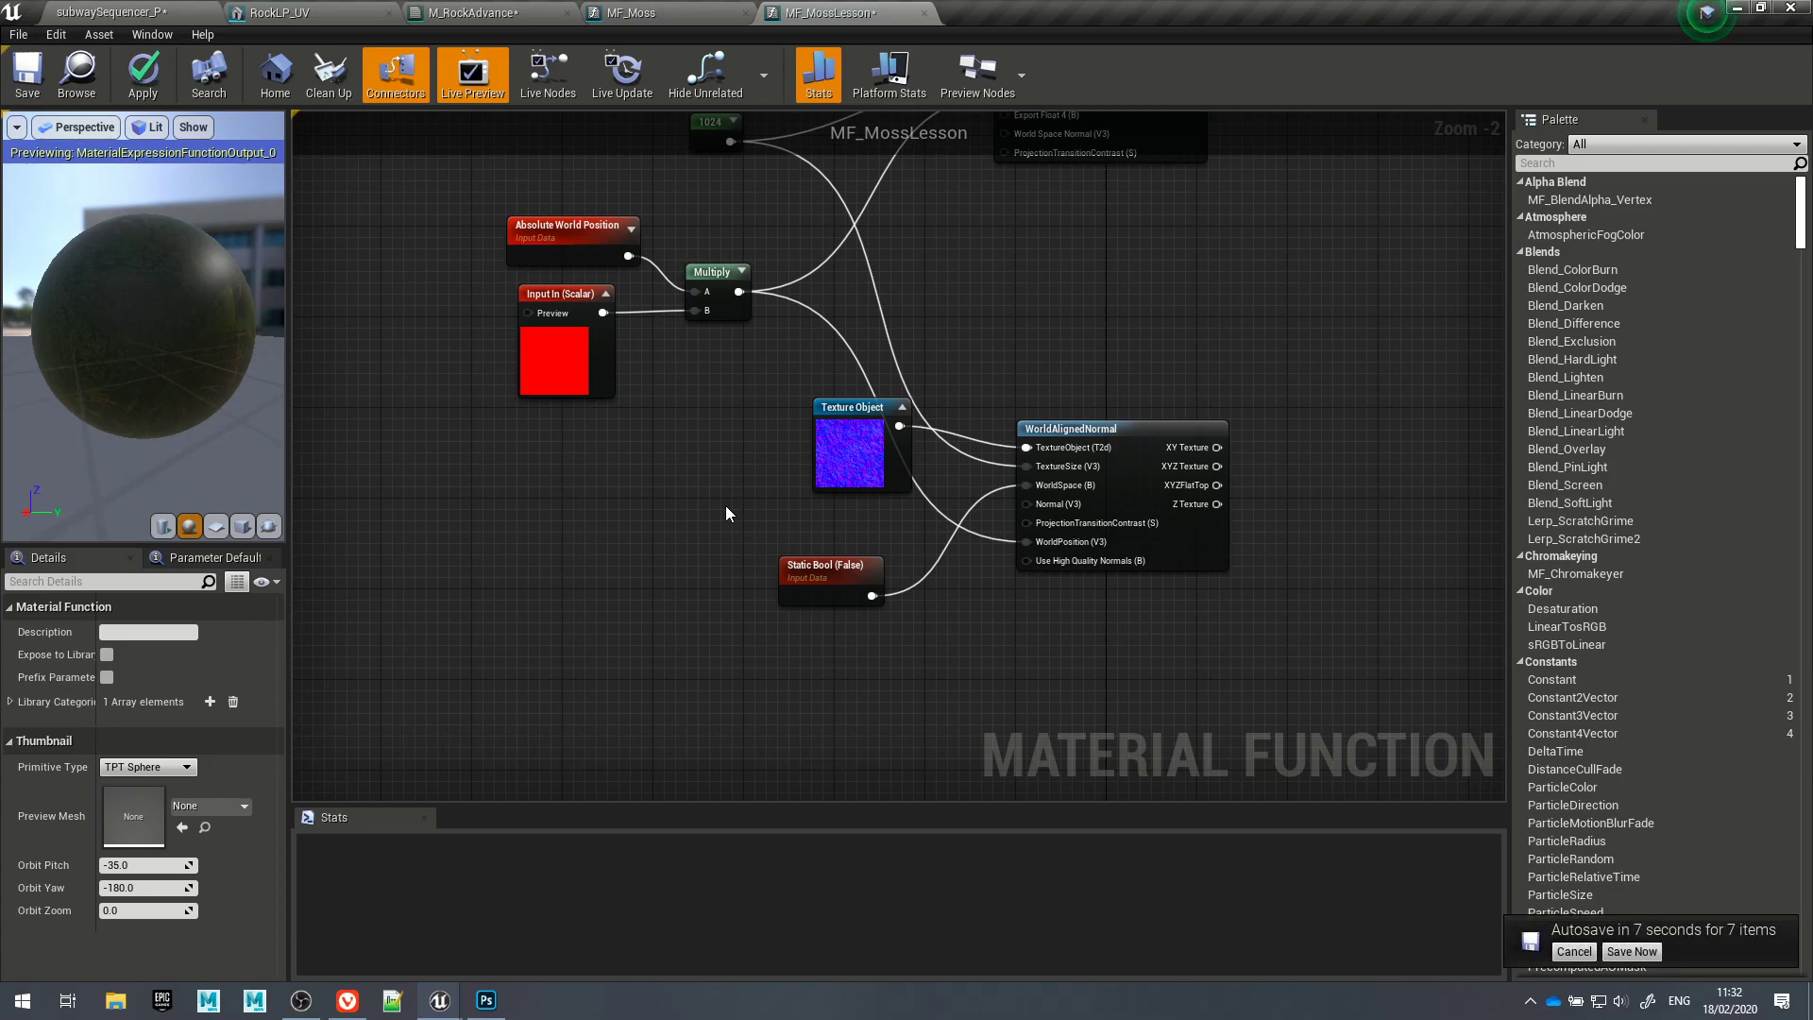
Step: Cancel the pending autosave and move the Moss_Normal Texture Object left, clear of the connecting wires
click(1573, 951)
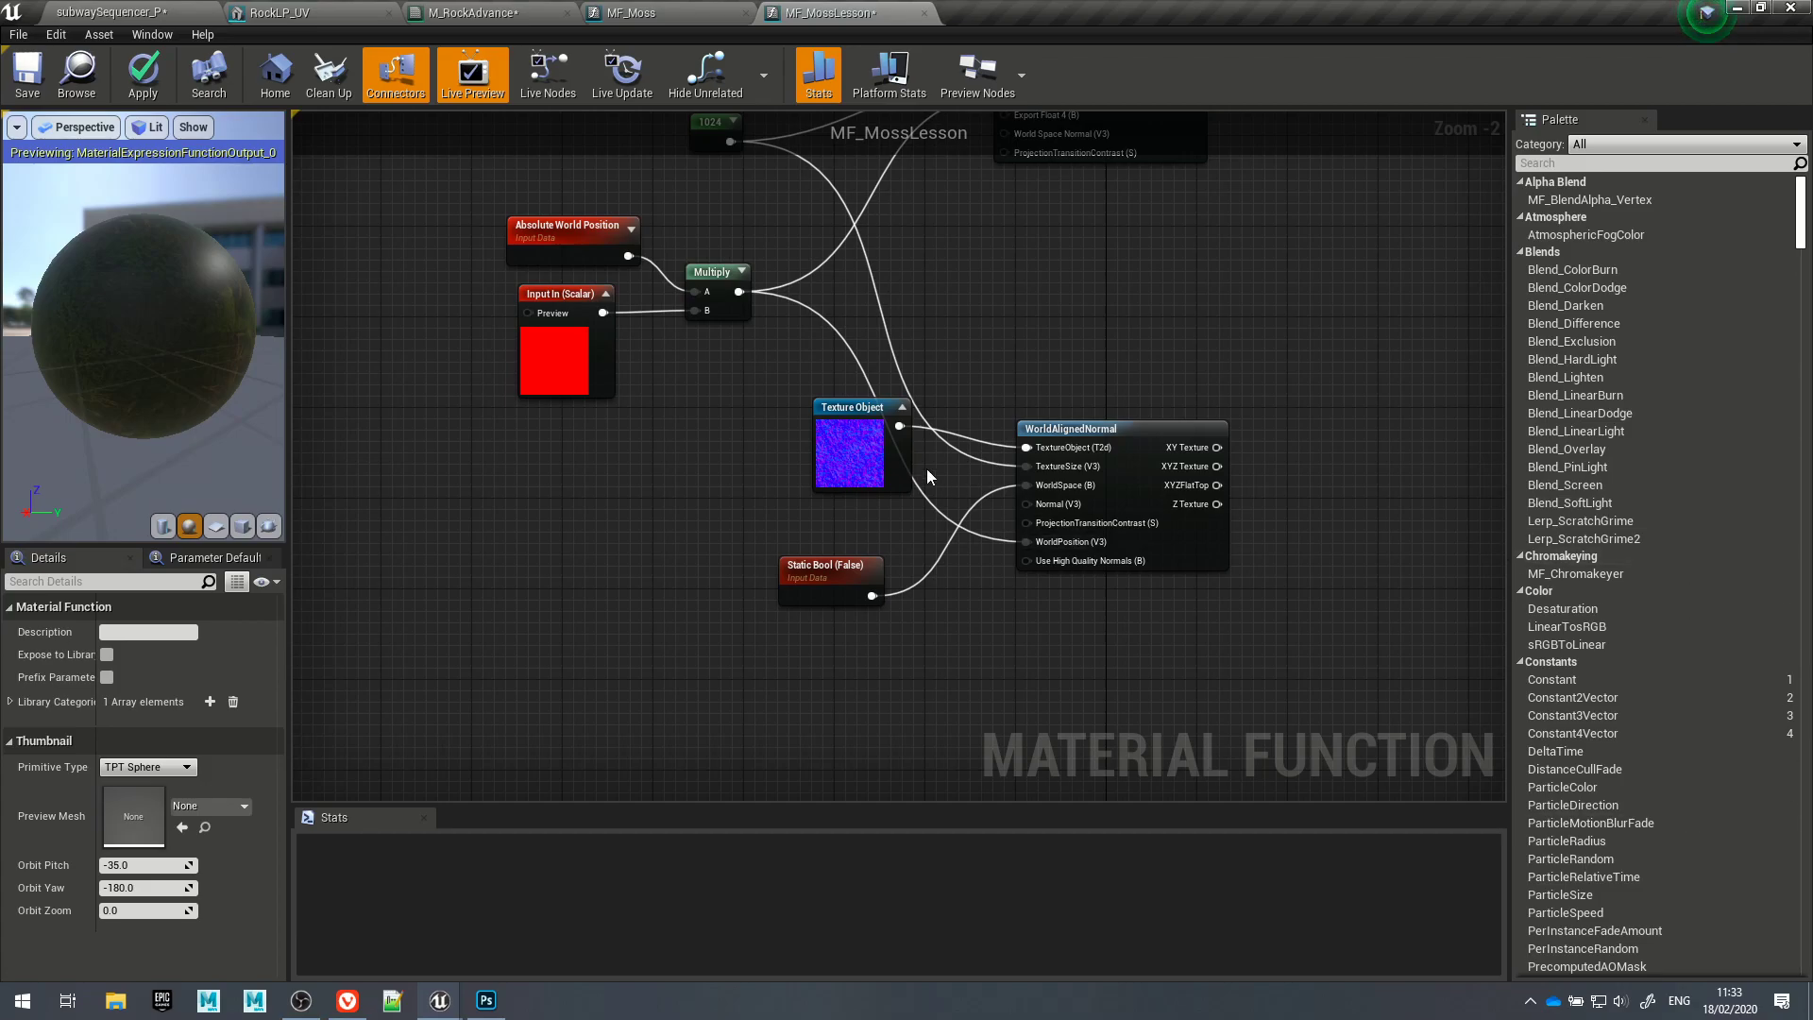
drag(875, 474, 761, 510)
click(1277, 318)
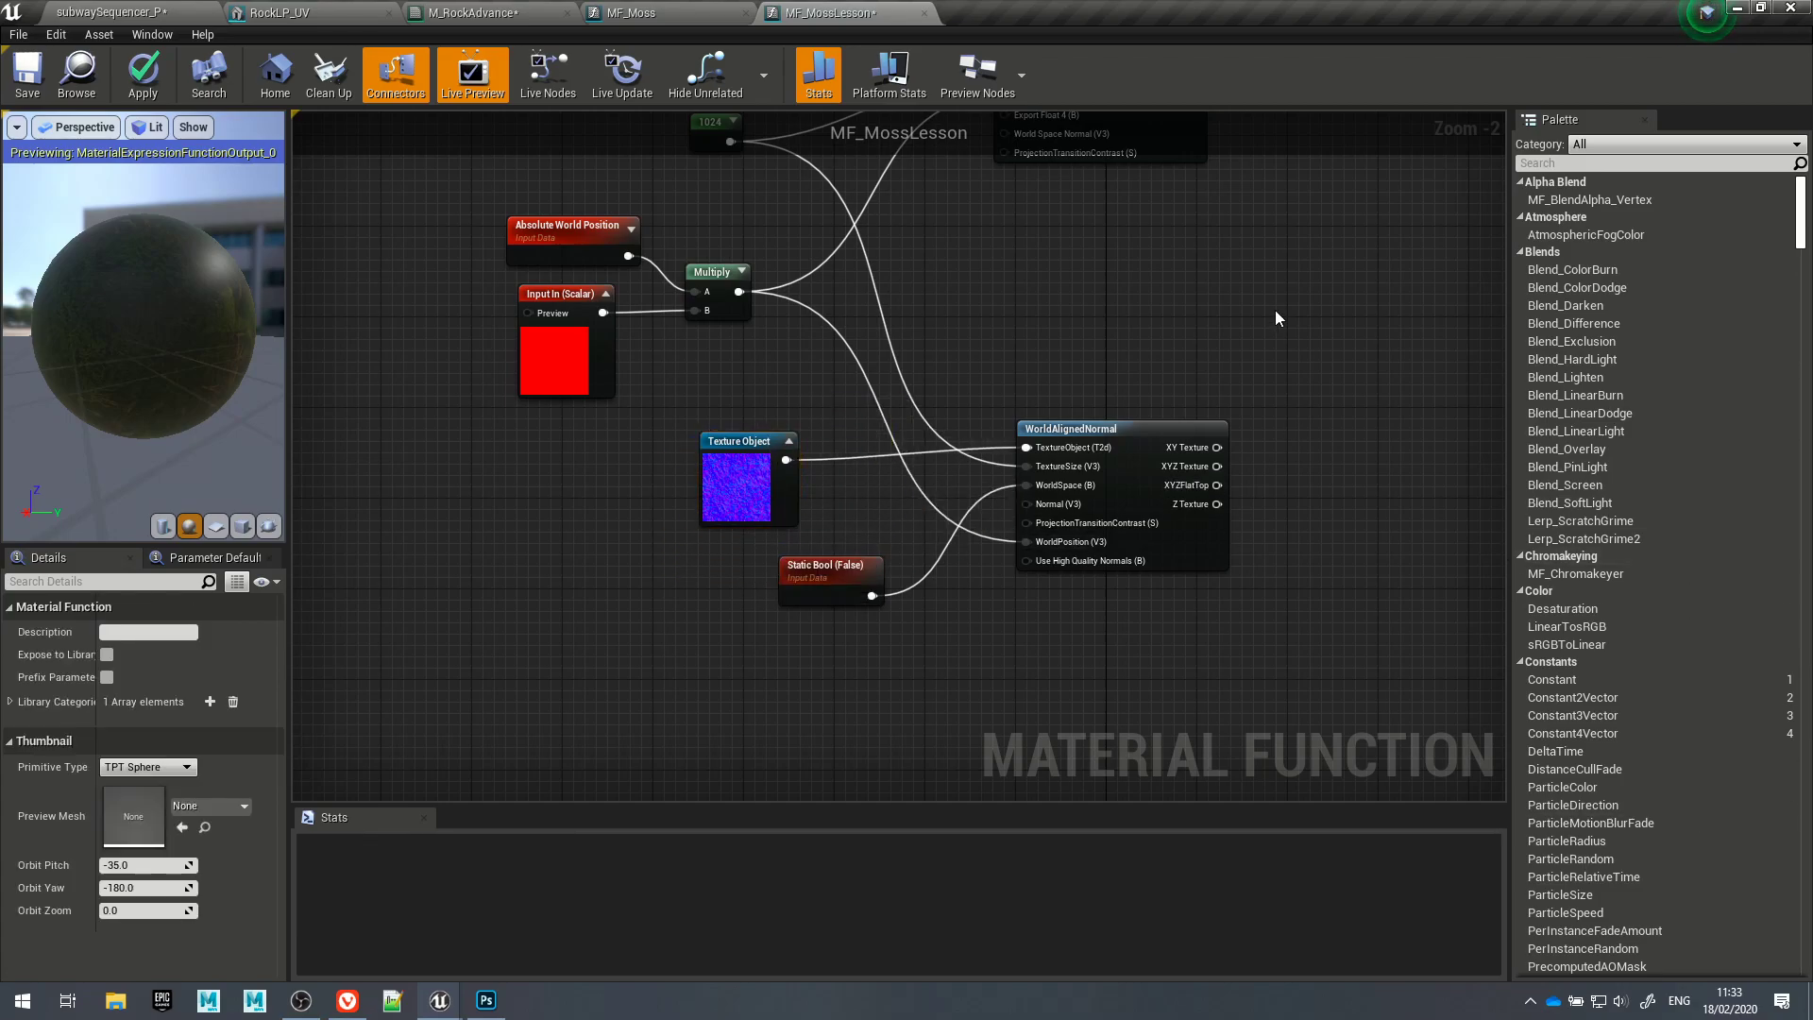
Step: Check in MF_Moss which WorldAlignedNormal output is used and where it leads
right_drag(1317, 512, 727, 646)
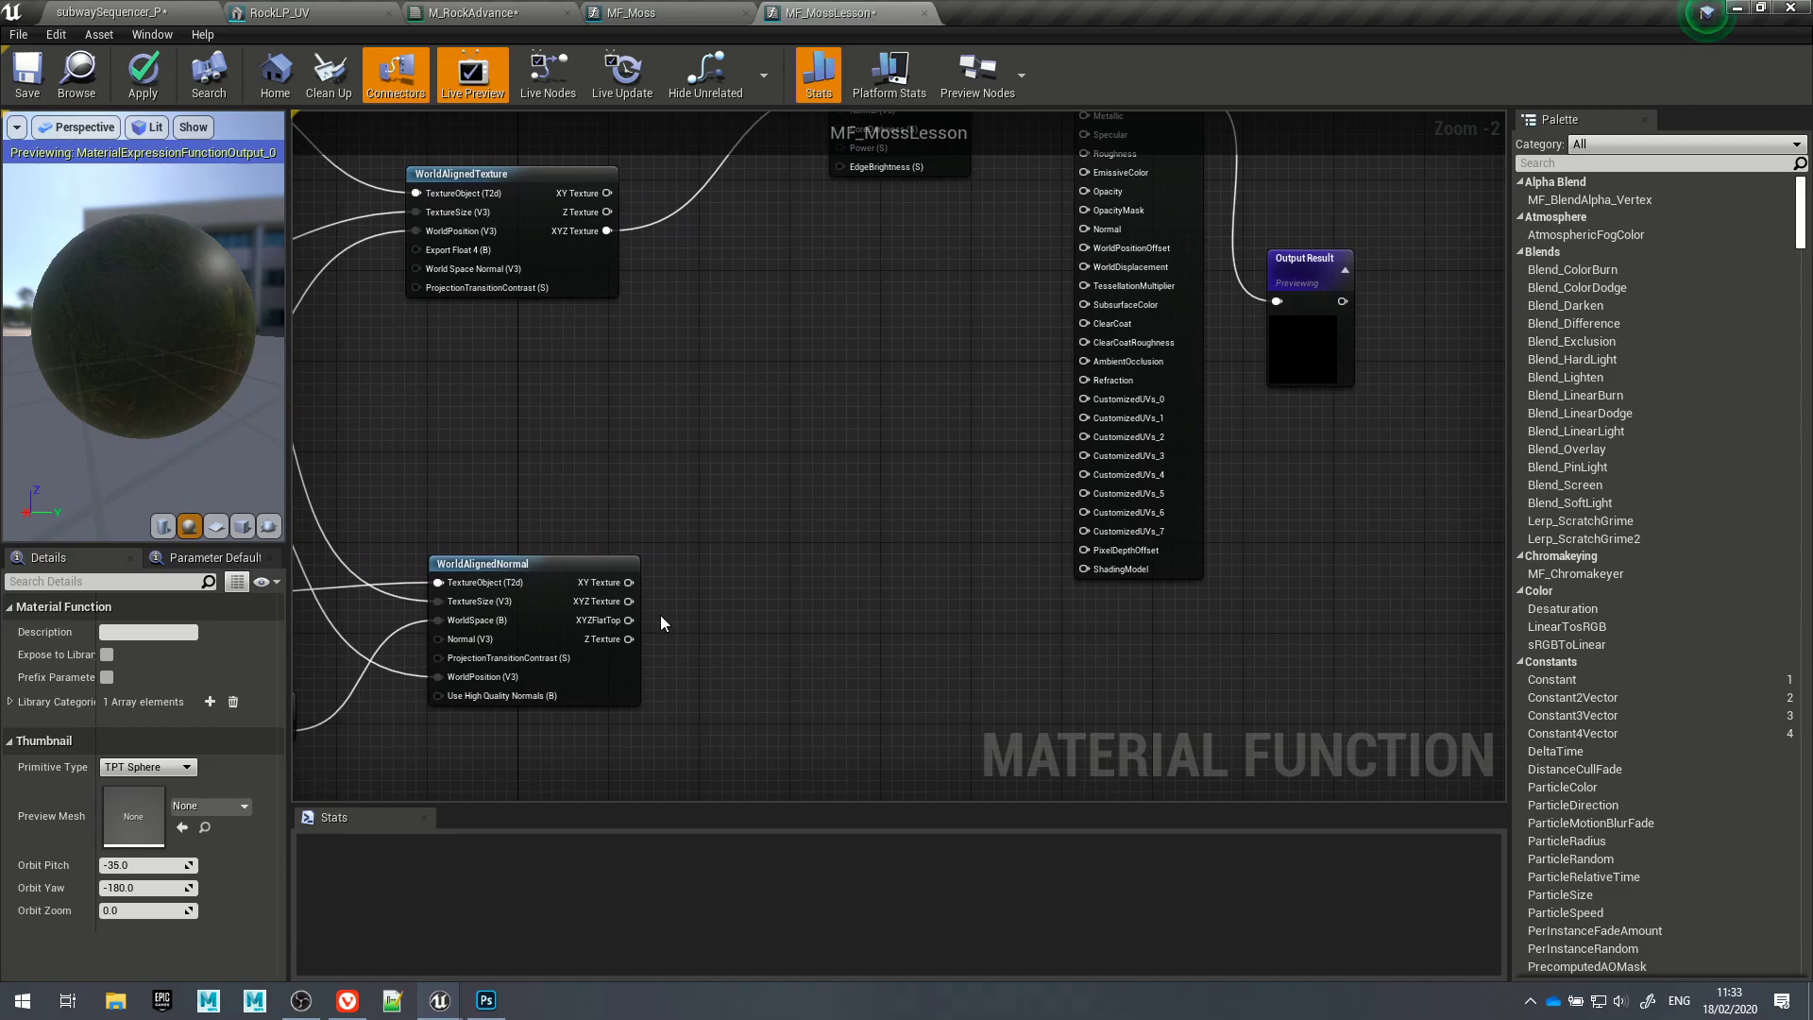
click(700, 13)
right_drag(1044, 495, 772, 517)
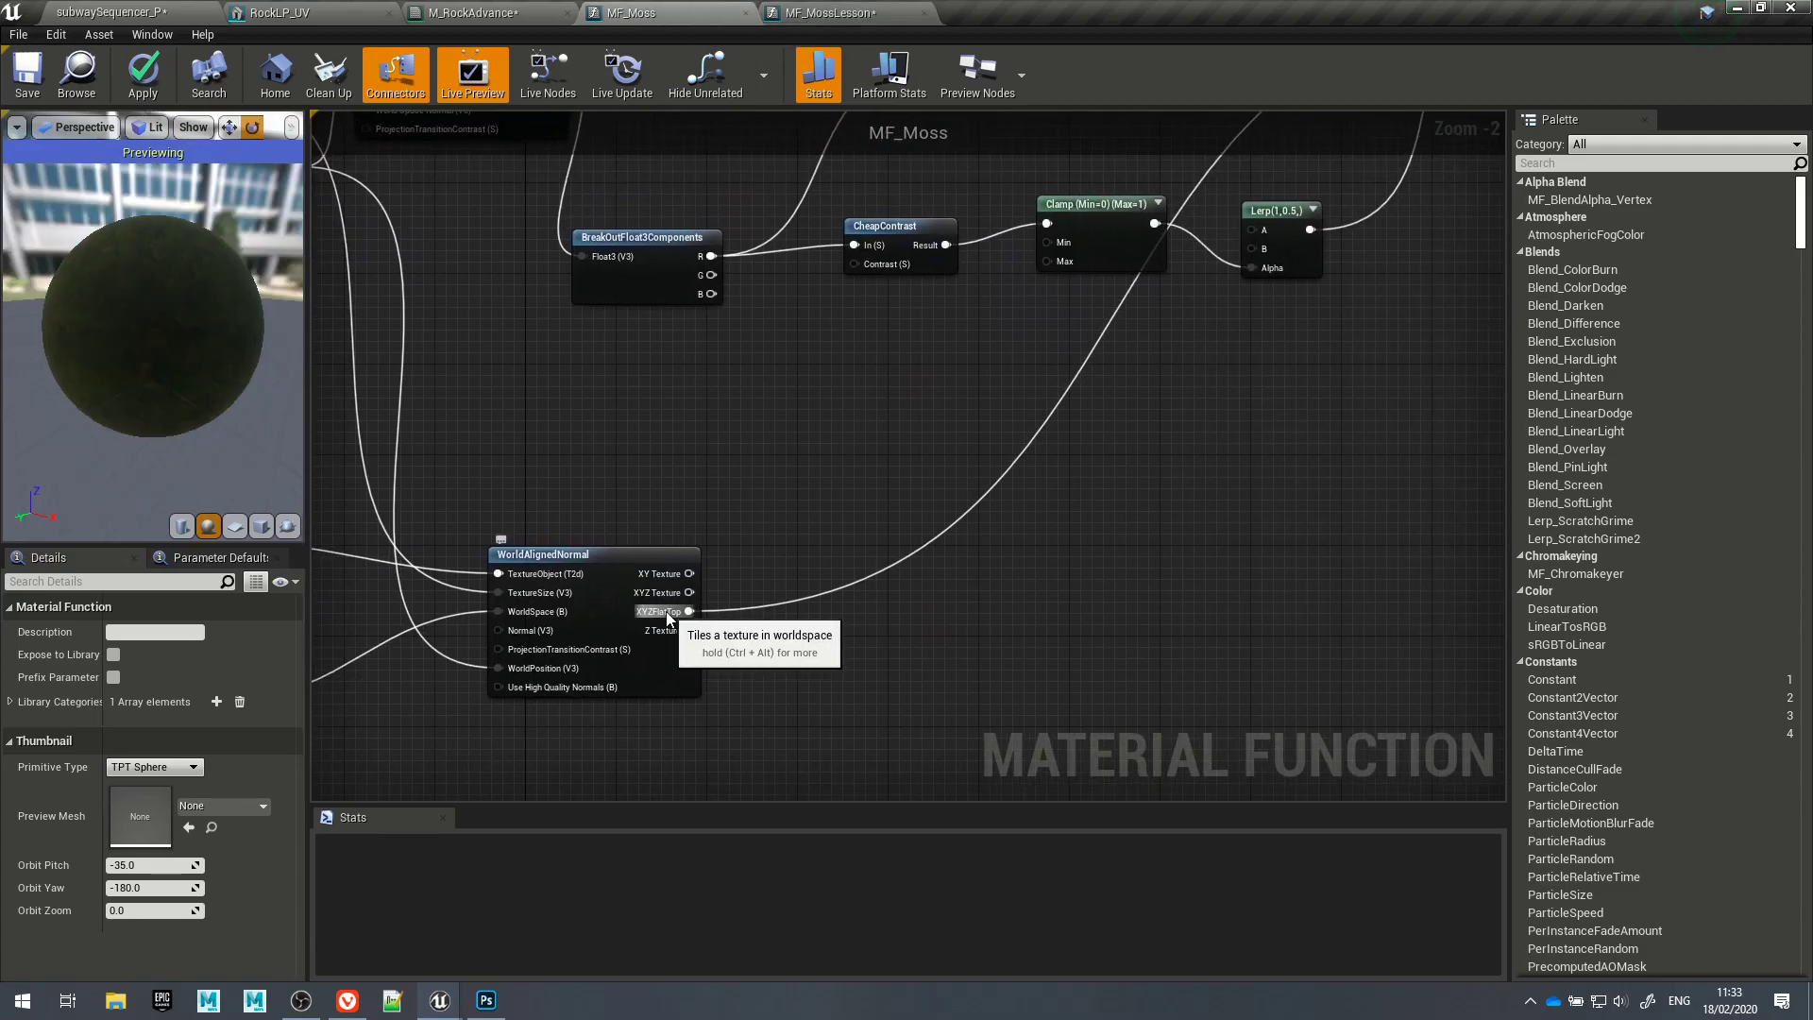
Step: Trace the XYZFlatTop wire of WorldAlignedNormal in MF_Moss to the input it feeds
right_drag(1040, 417, 595, 731)
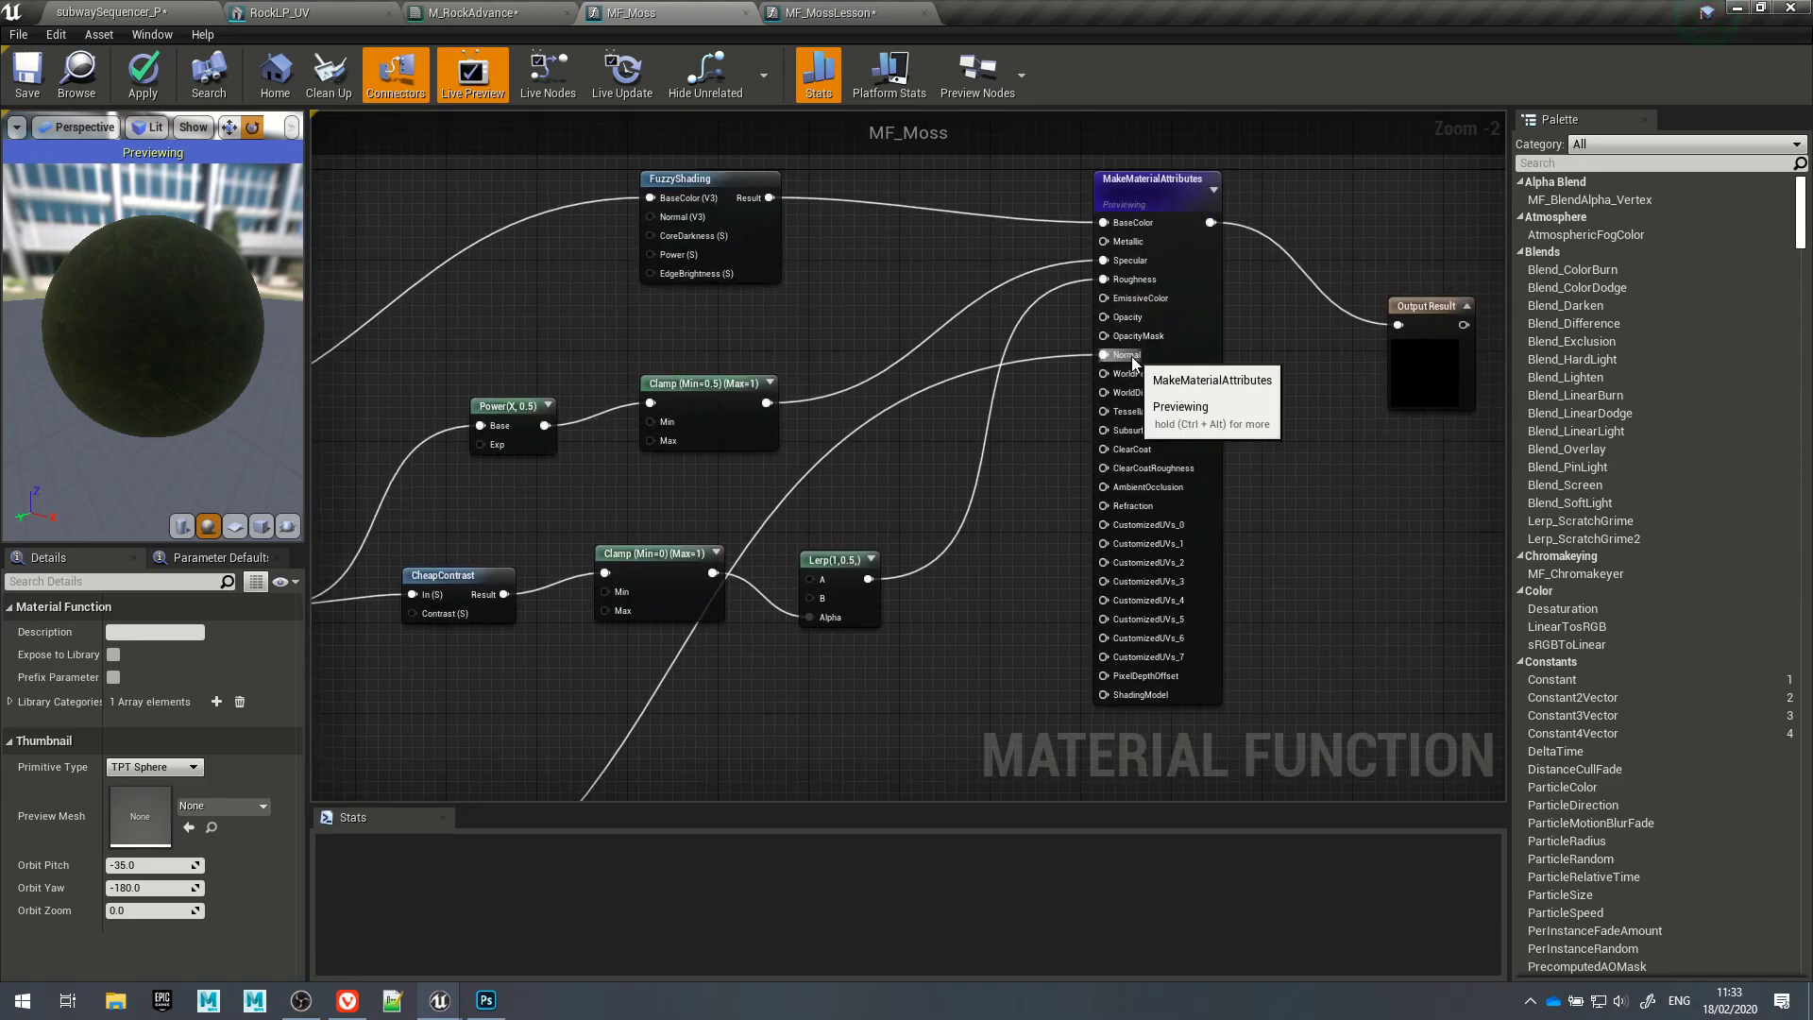
right_drag(775, 661, 810, 609)
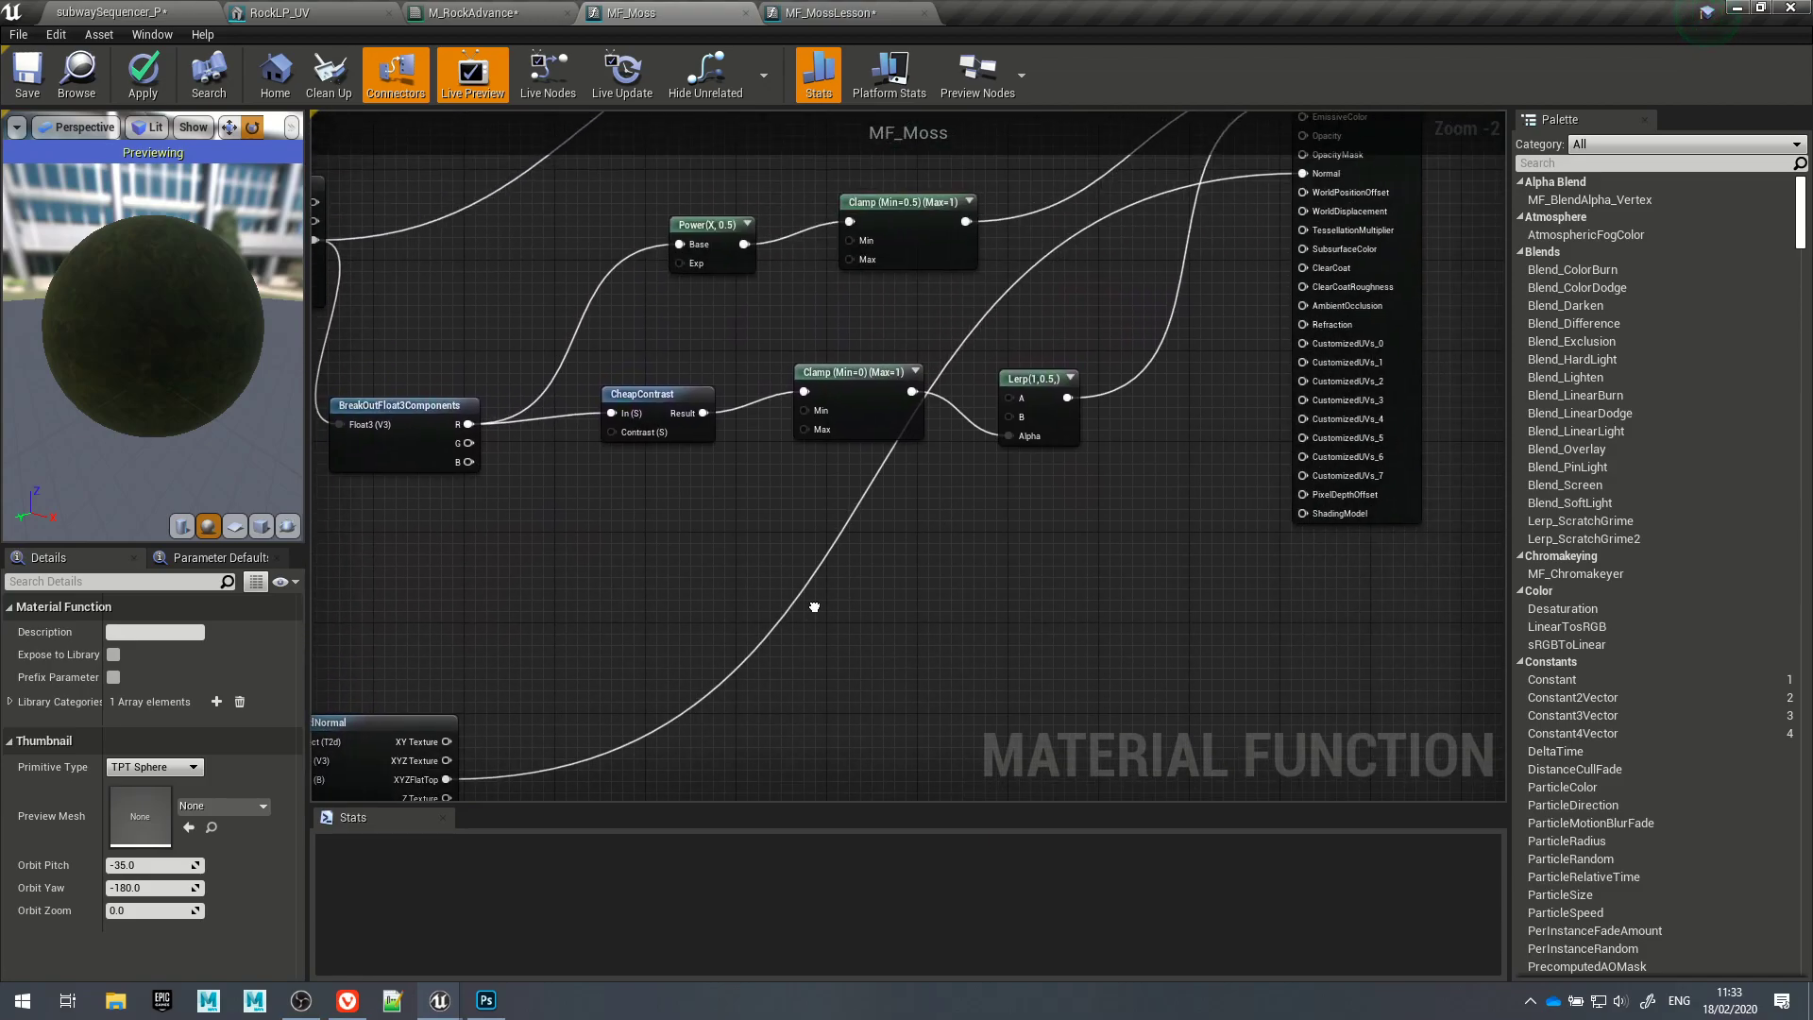
scroll(802, 593, down, 2)
right_drag(525, 661, 593, 570)
Step: In MF_MossLesson, connect WorldAlignedNormal's XYZFlatTop output to MakeMaterialAttributes' Normal input and move FuzzyShading, MakeMaterialAttributes and Output Result away from the world-aligned nodes
click(831, 13)
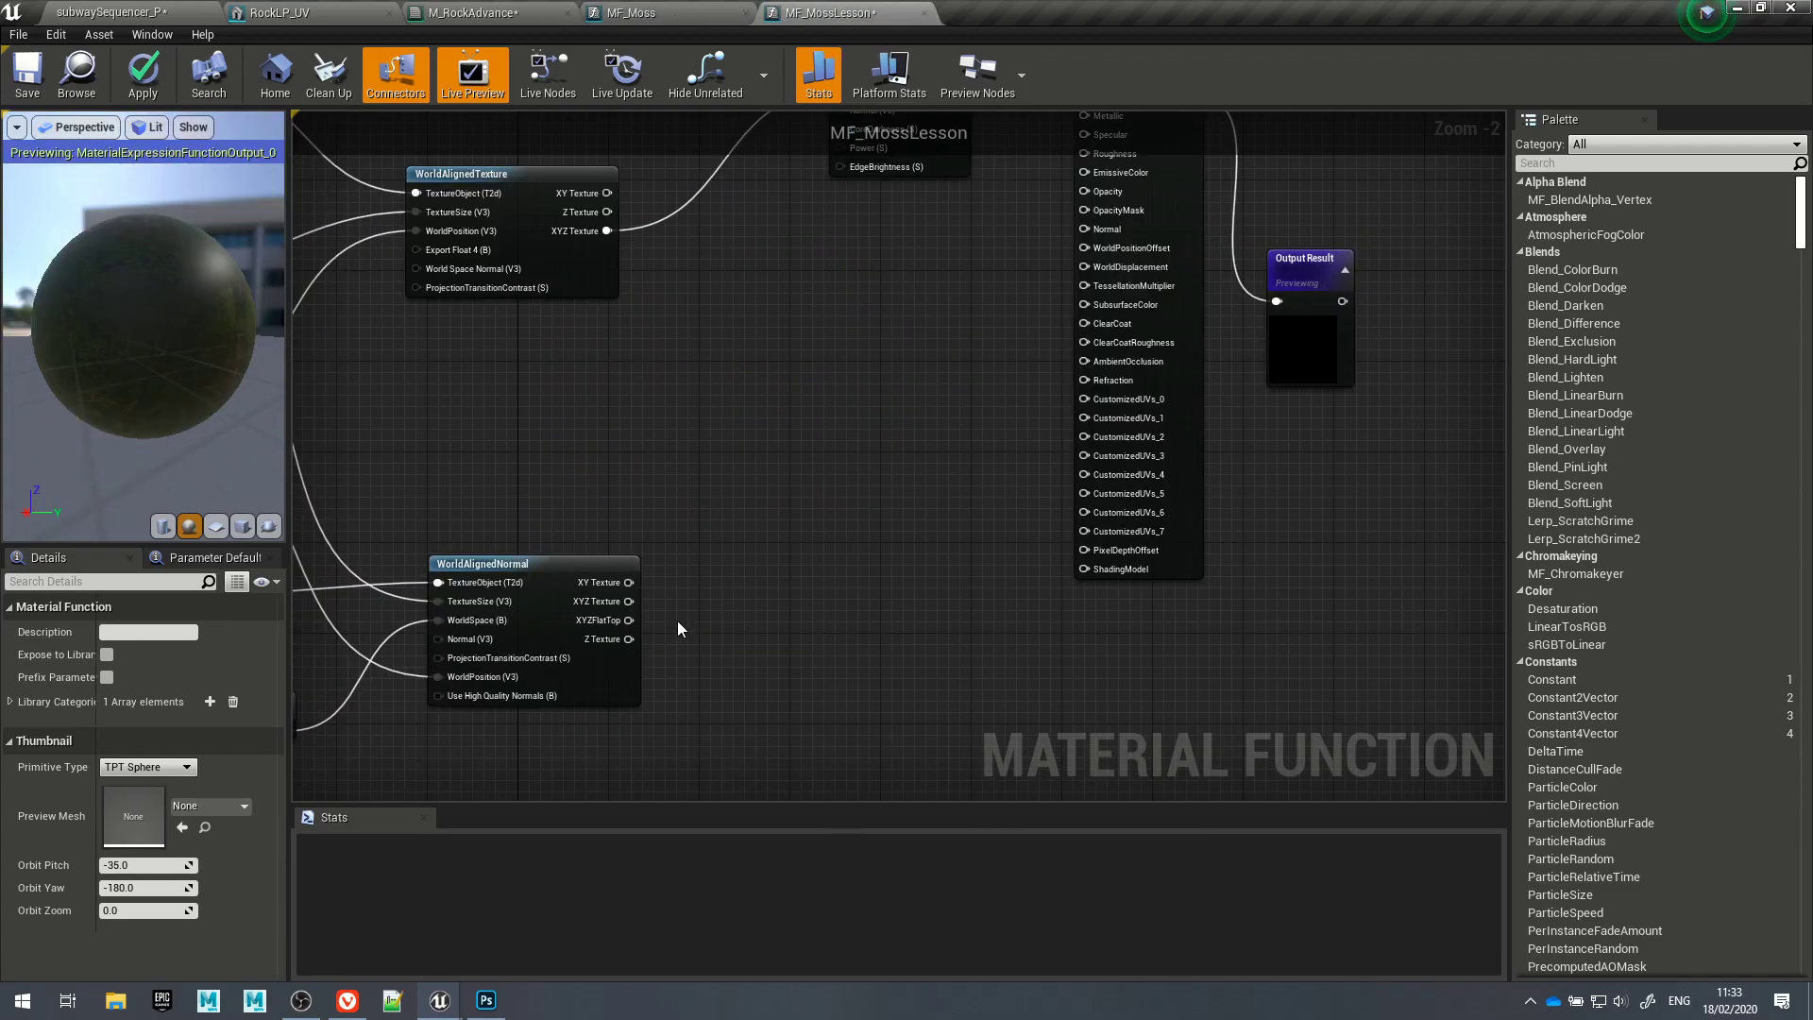
drag(630, 621, 1084, 229)
scroll(1304, 508, down, 2)
right_drag(1339, 502, 1089, 510)
drag(1171, 201, 758, 642)
drag(809, 303, 987, 269)
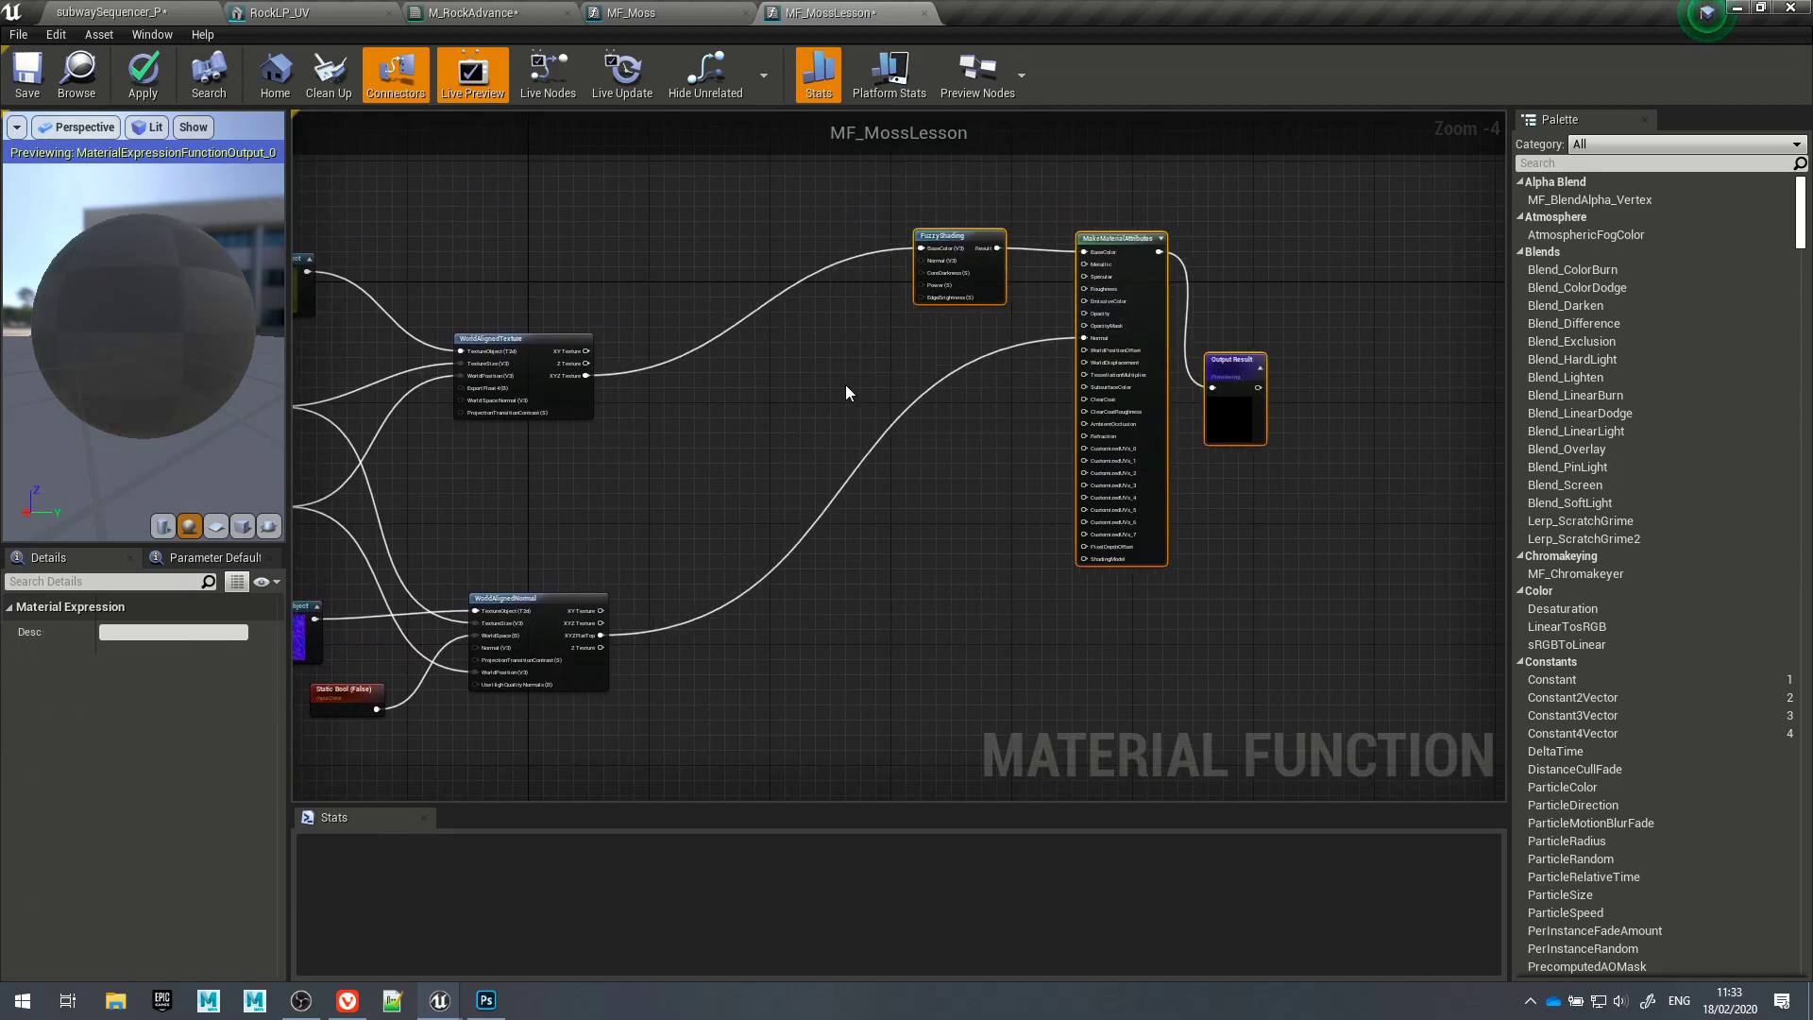
click(853, 376)
Step: Shift the WorldAlignedTexture node slightly up and toward its input nodes
right_drag(791, 444, 1145, 387)
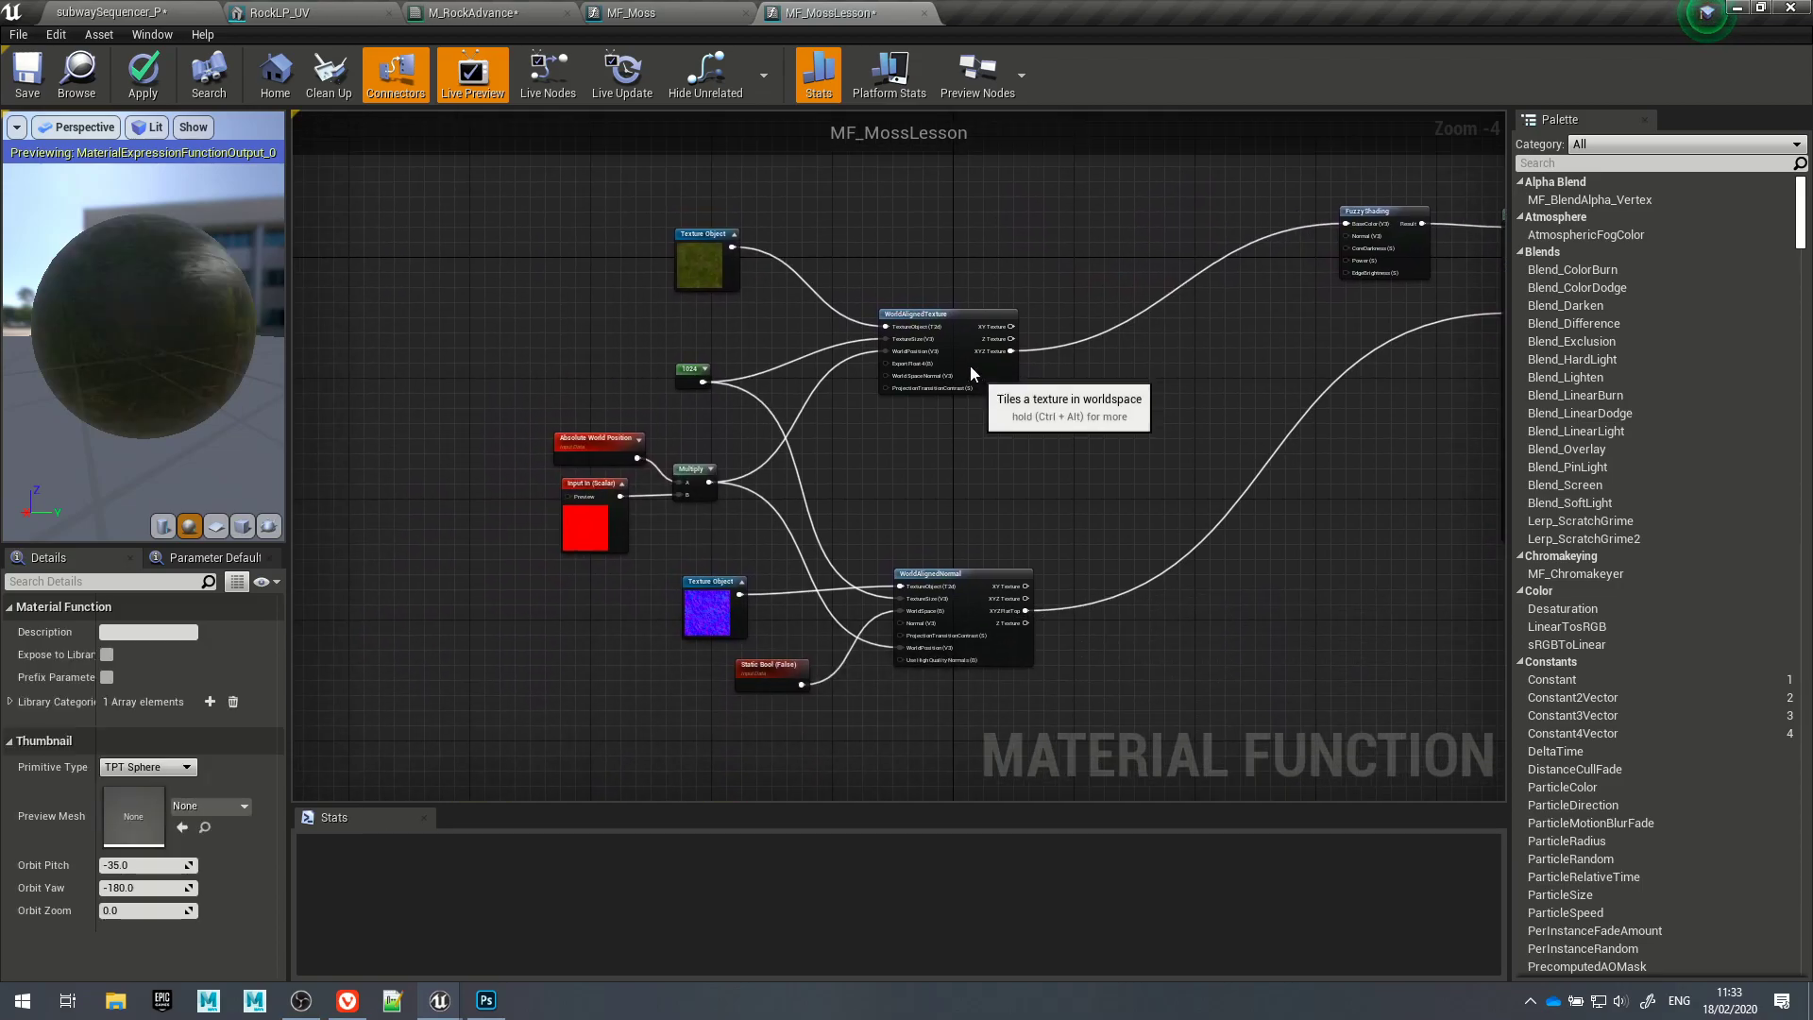
click(890, 357)
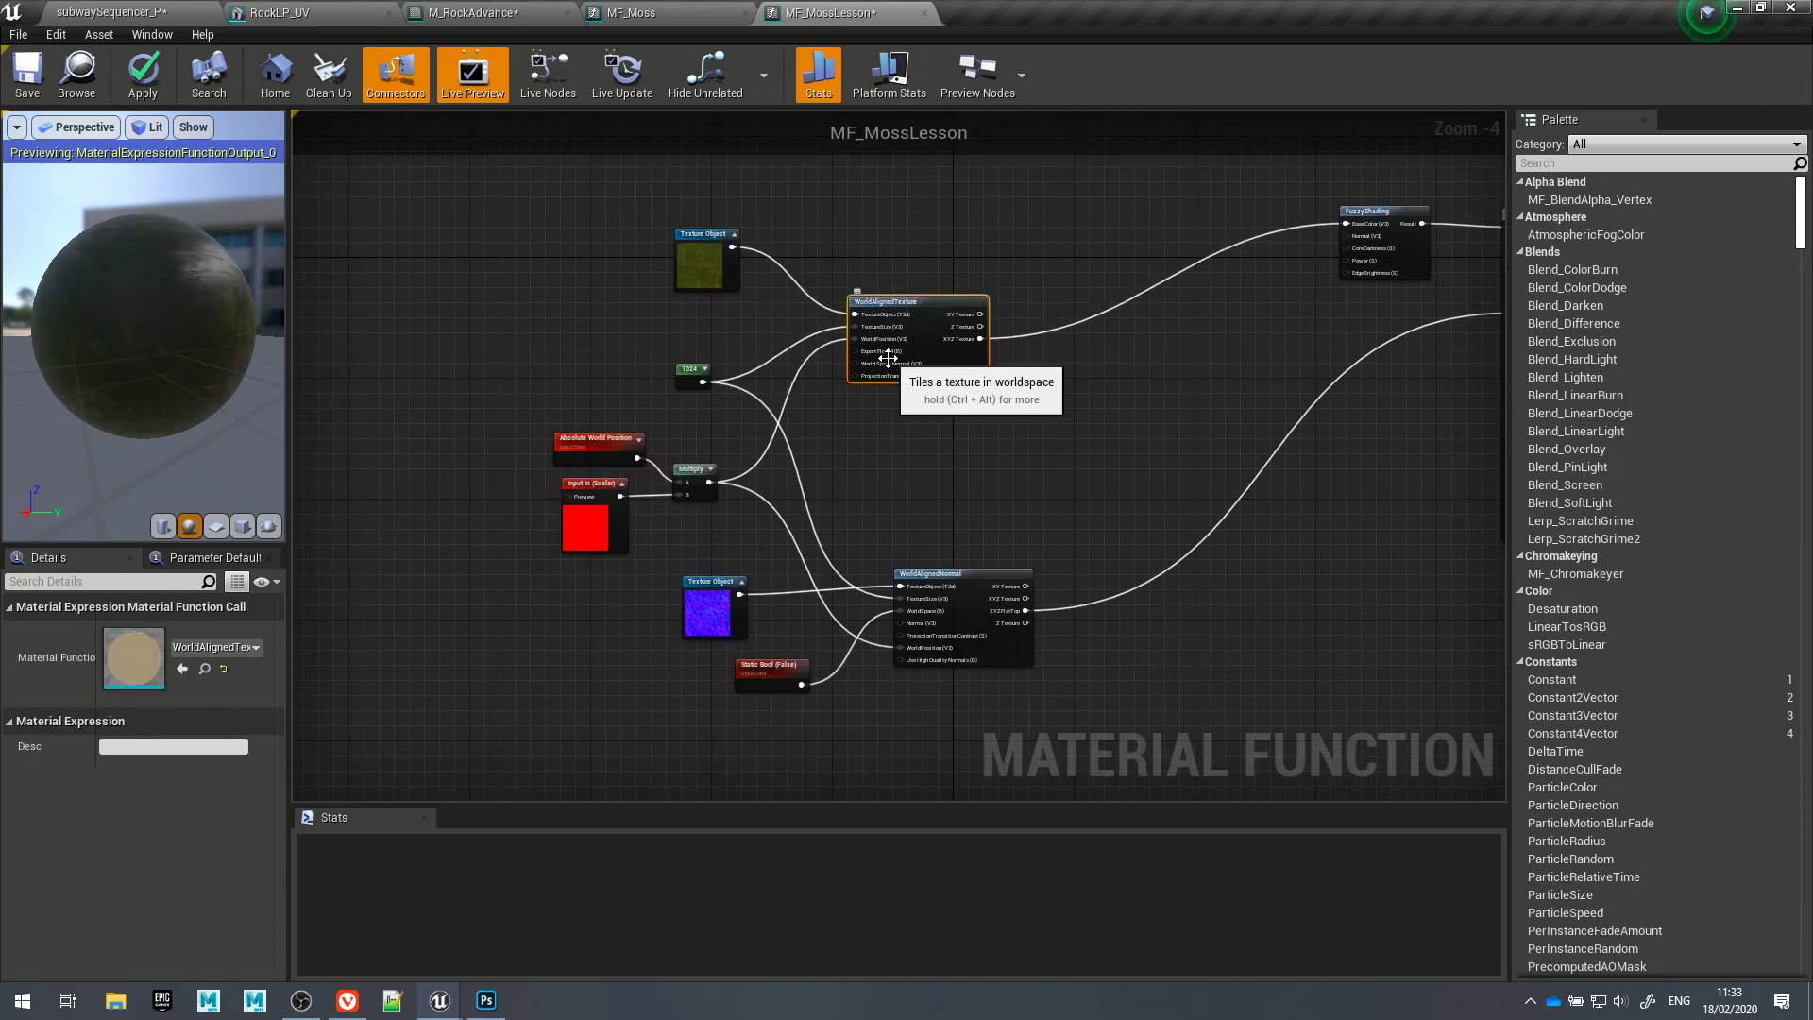
right_drag(1007, 376, 932, 437)
click(931, 436)
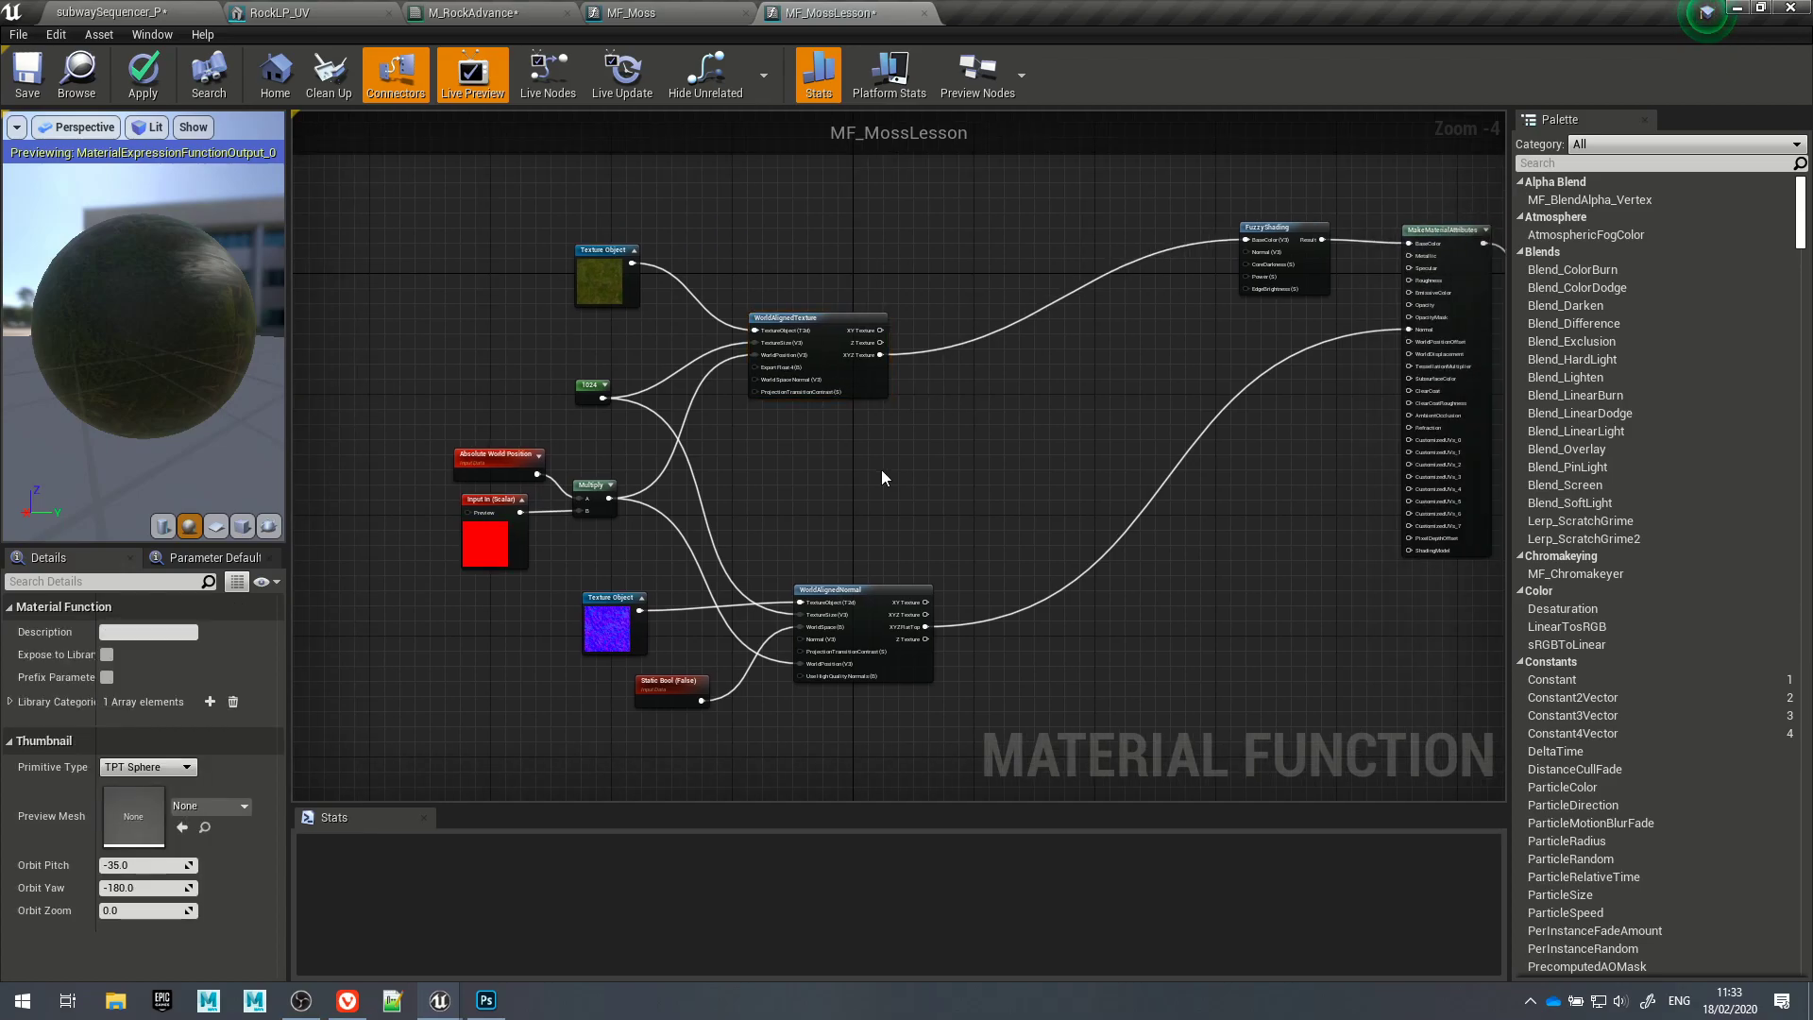
Step: Add a BreakOutFloat3Components node fed by WorldAlignedTexture's XYZ Texture output
scroll(1007, 311, up, 2)
right_drag(903, 432, 1114, 413)
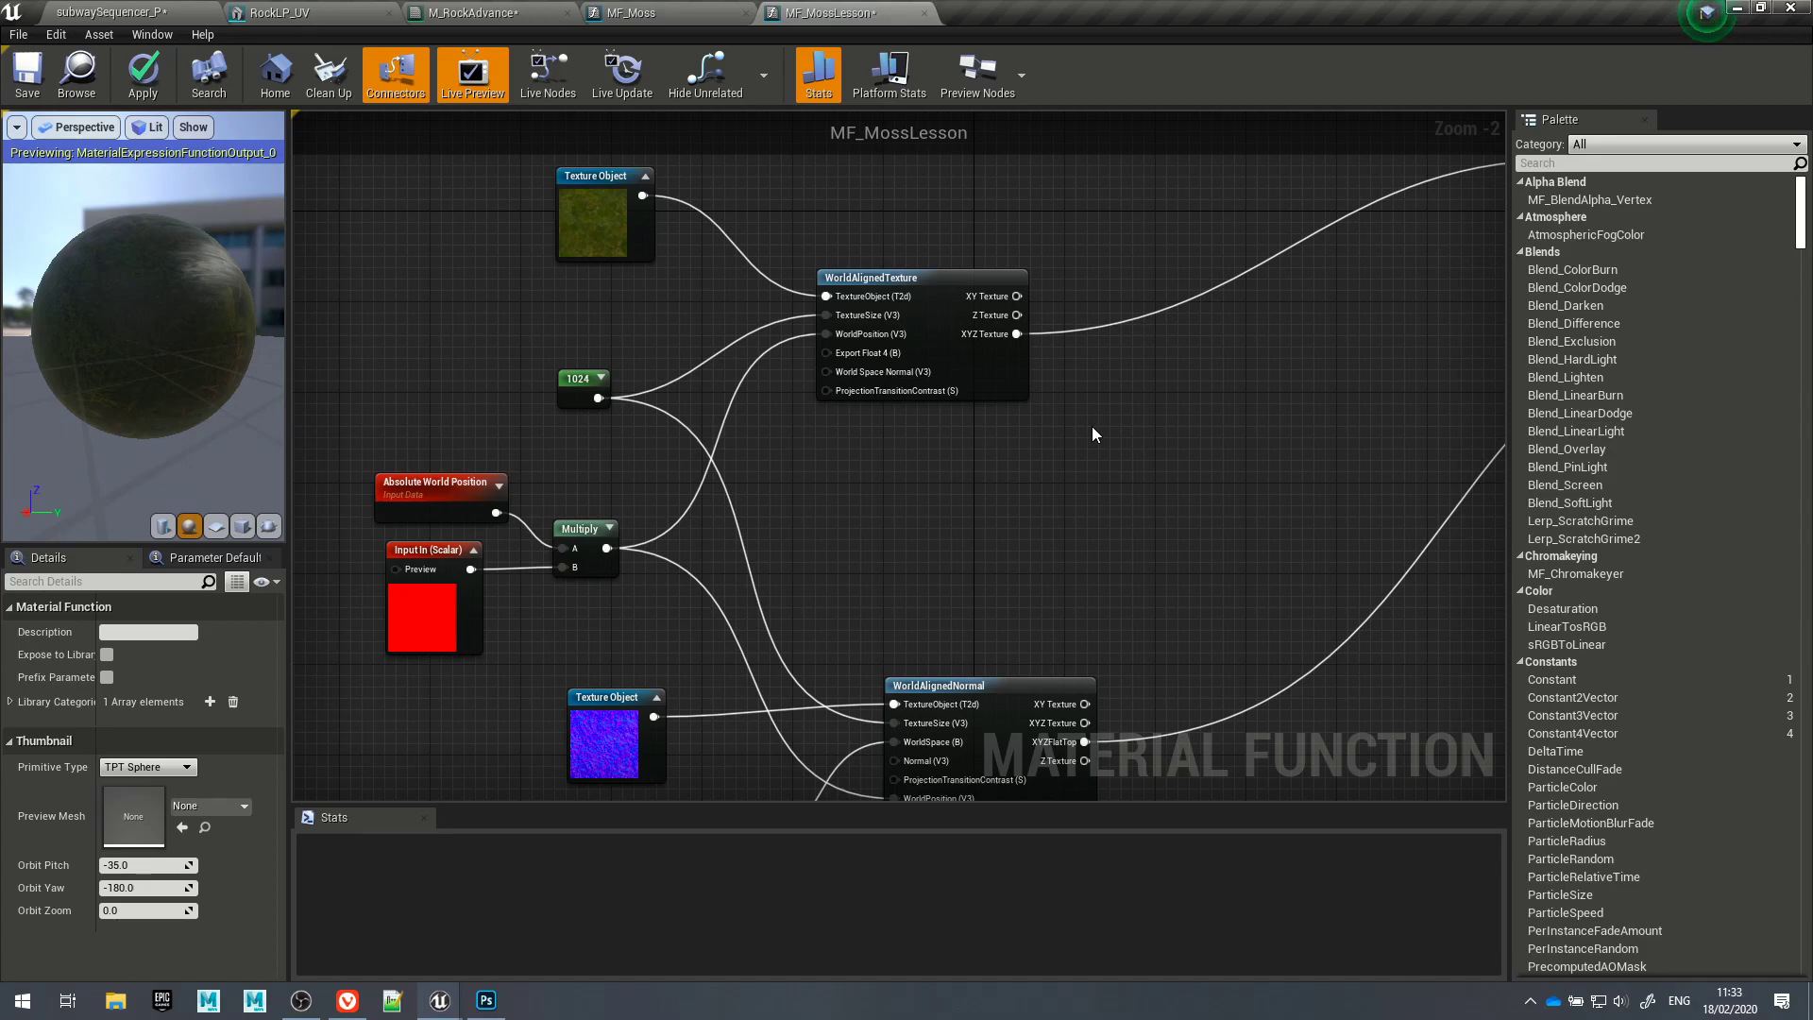
right_drag(1025, 359, 862, 286)
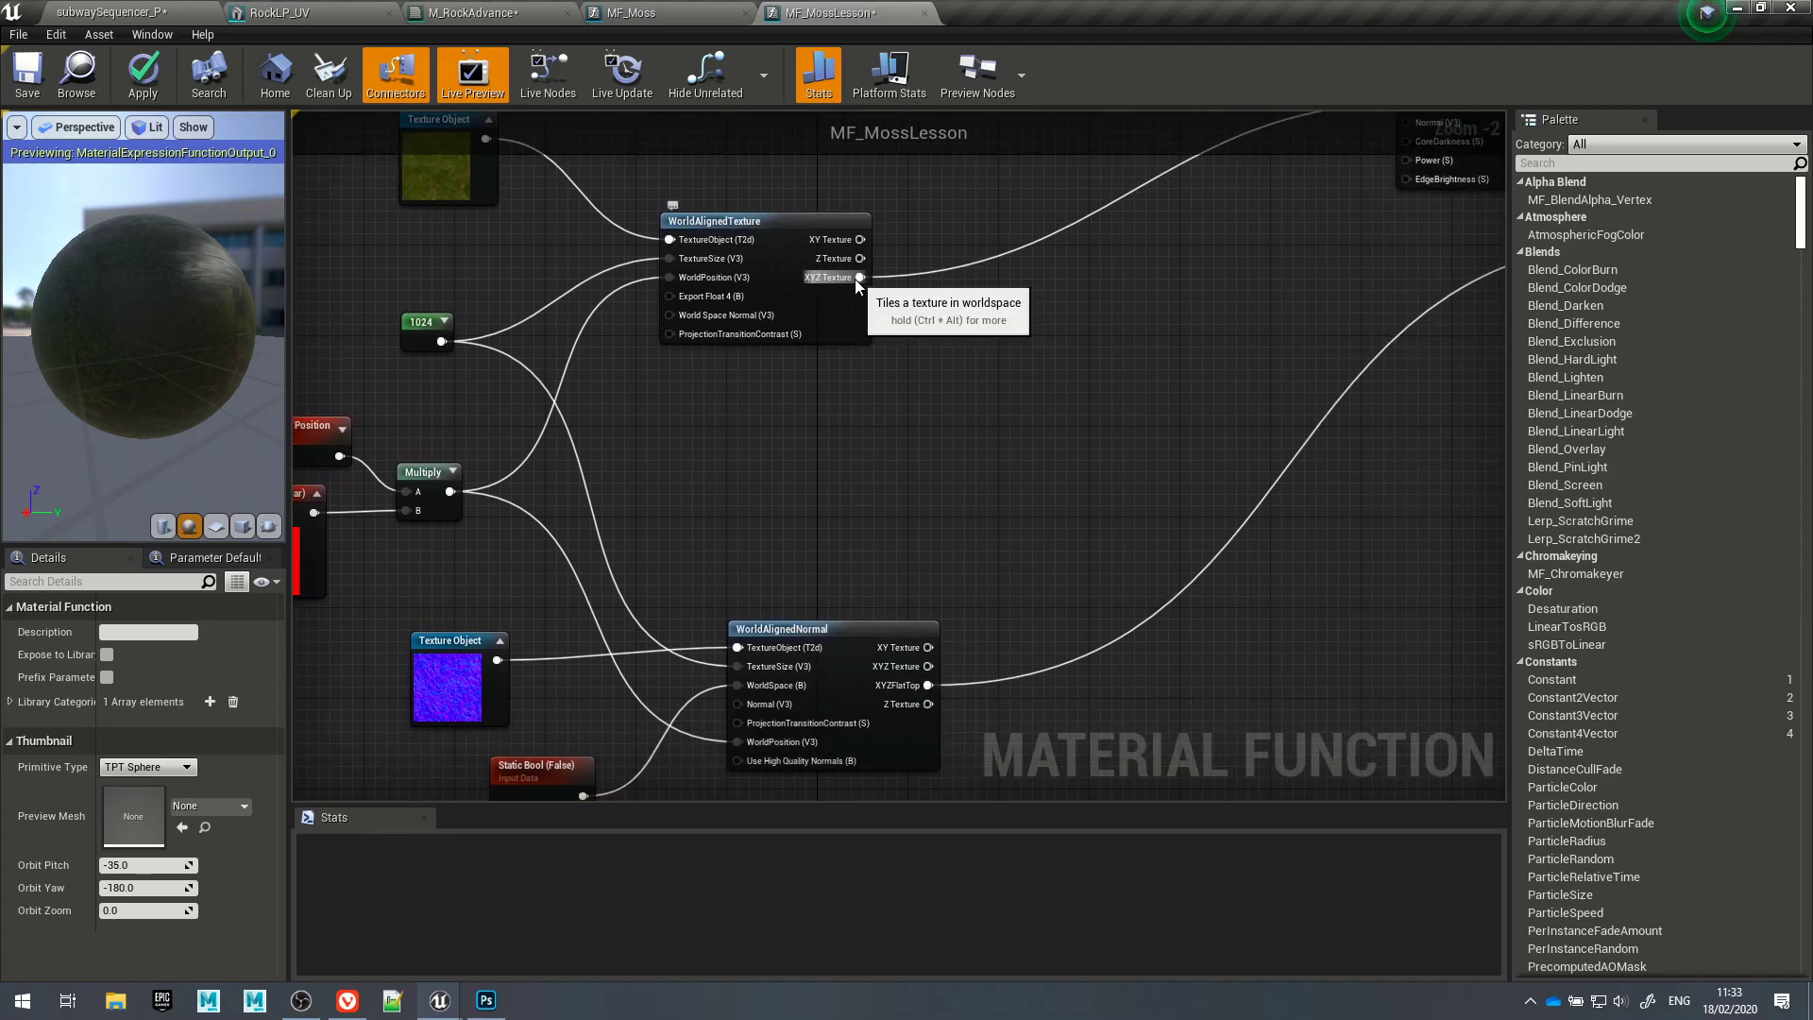
drag(861, 278, 948, 370)
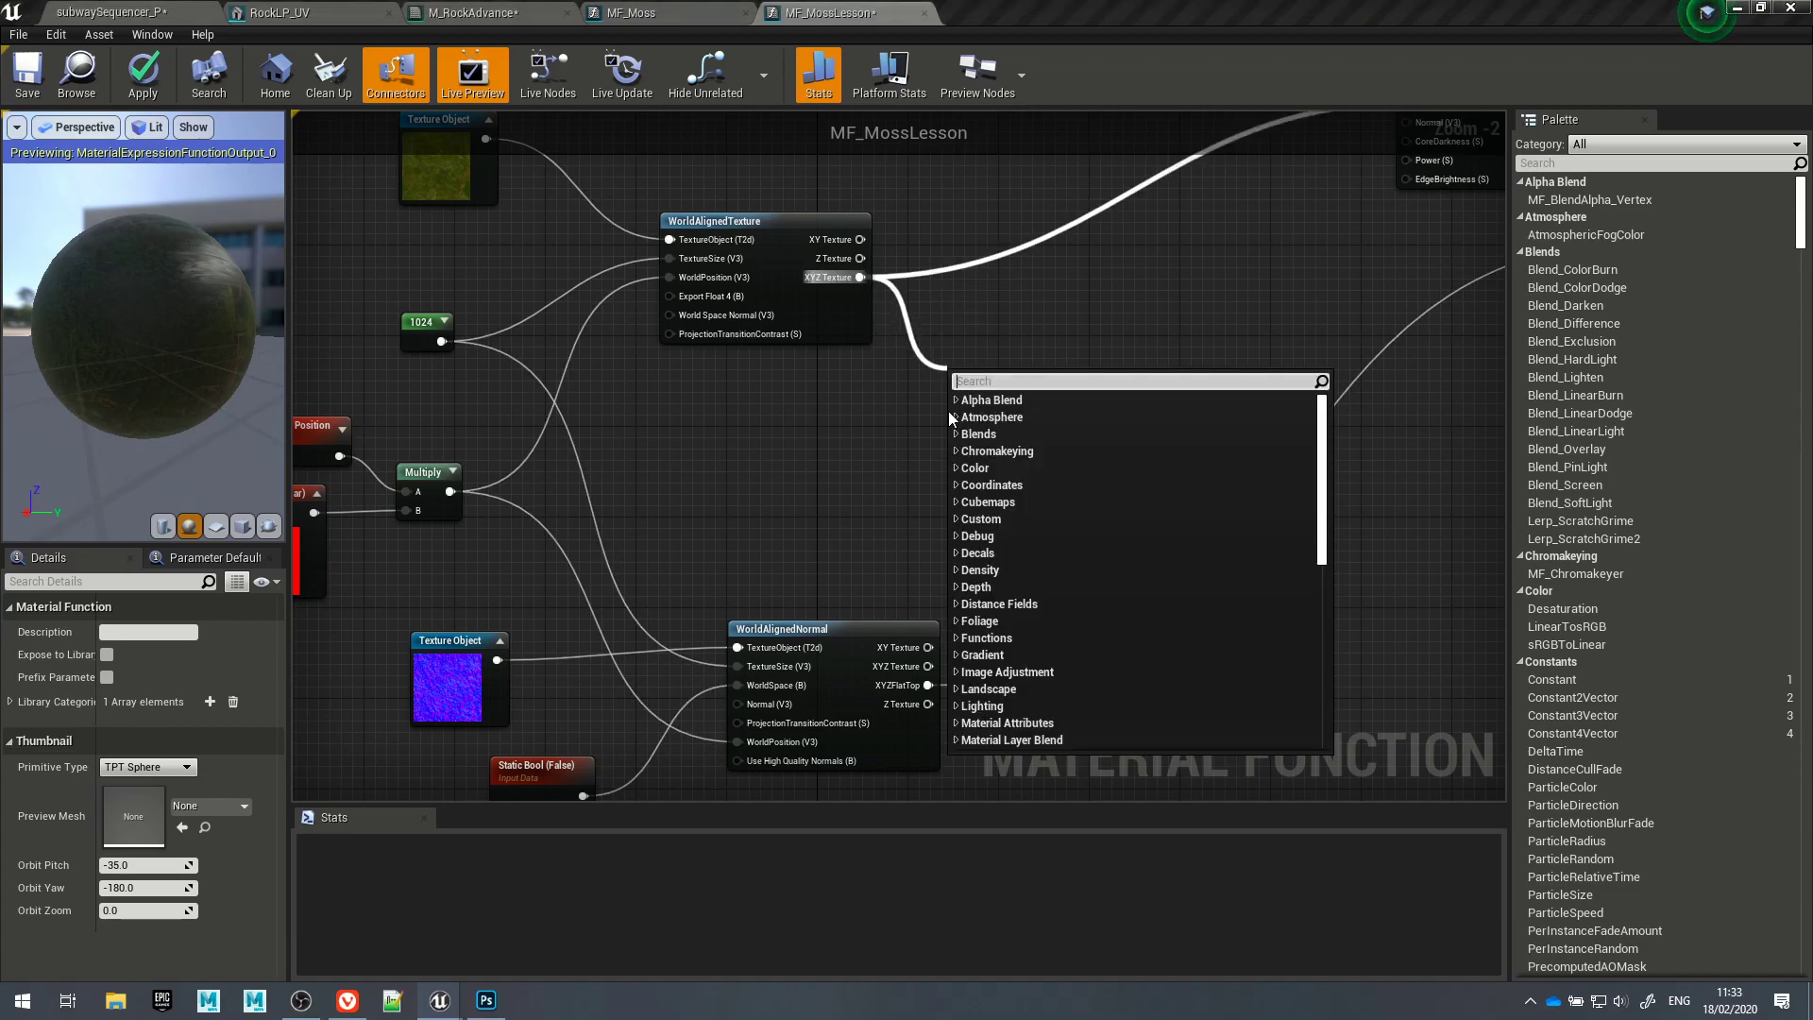
text(bre)
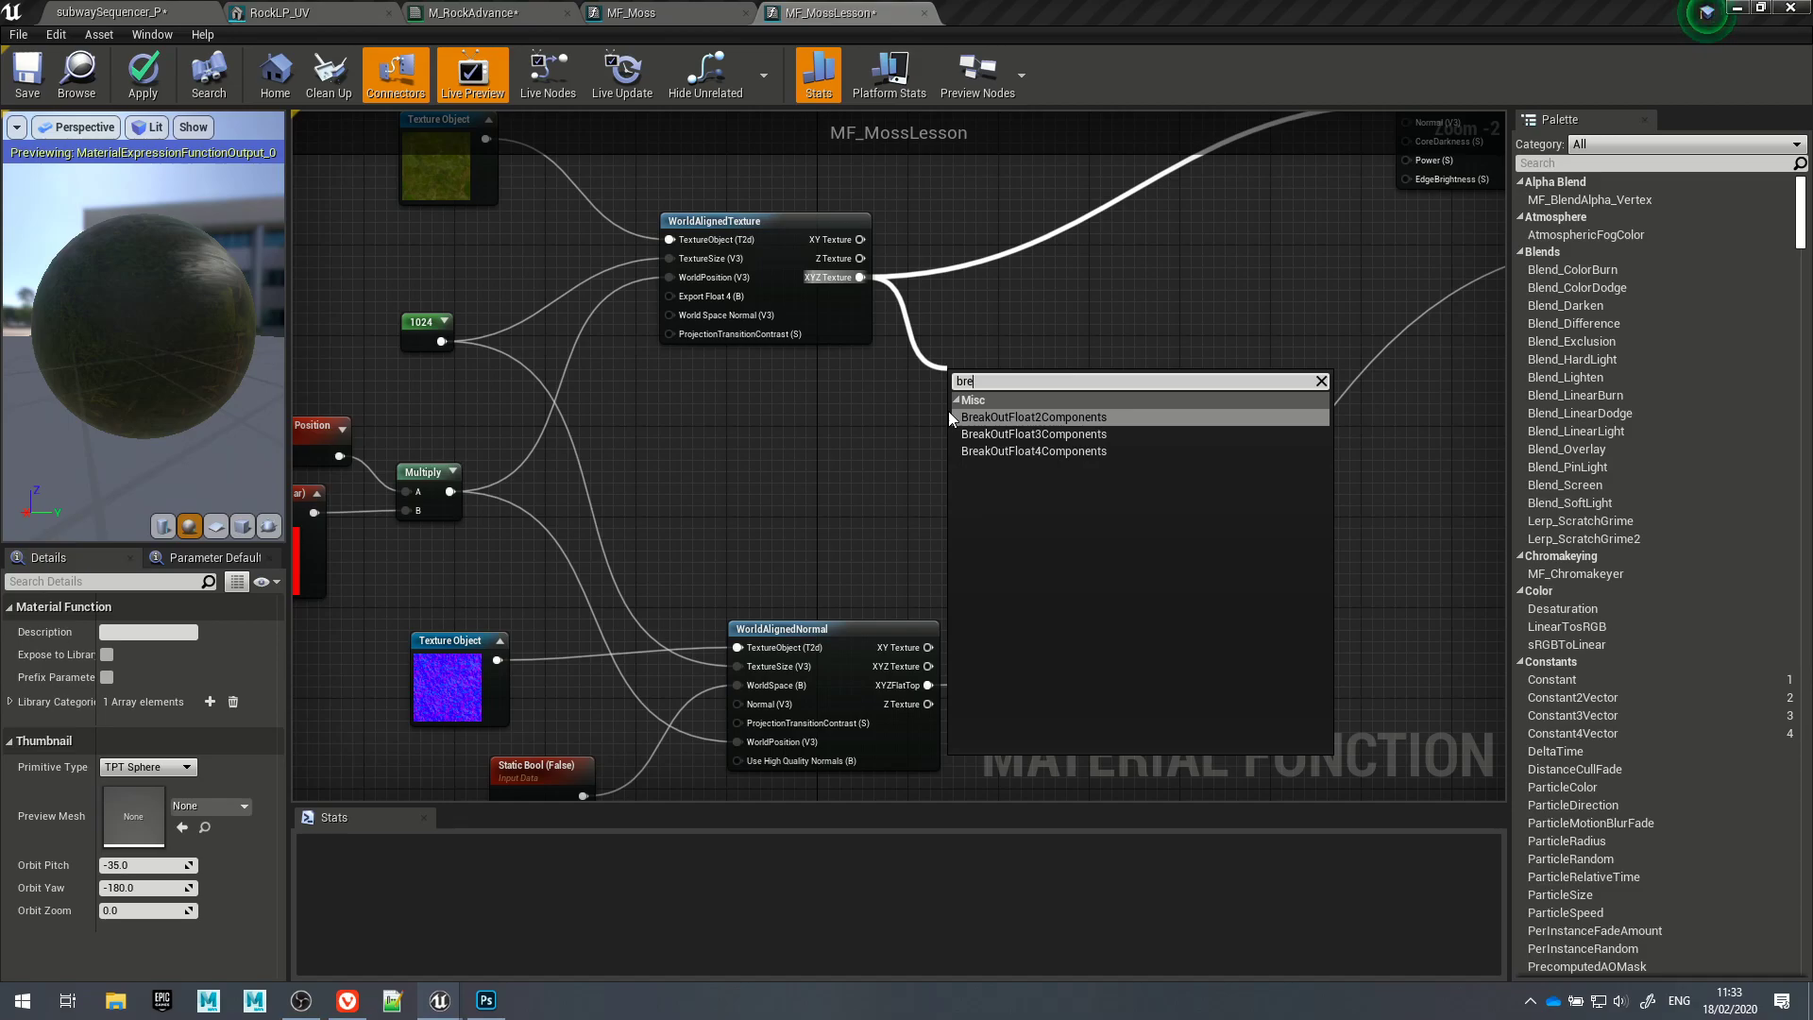
click(990, 434)
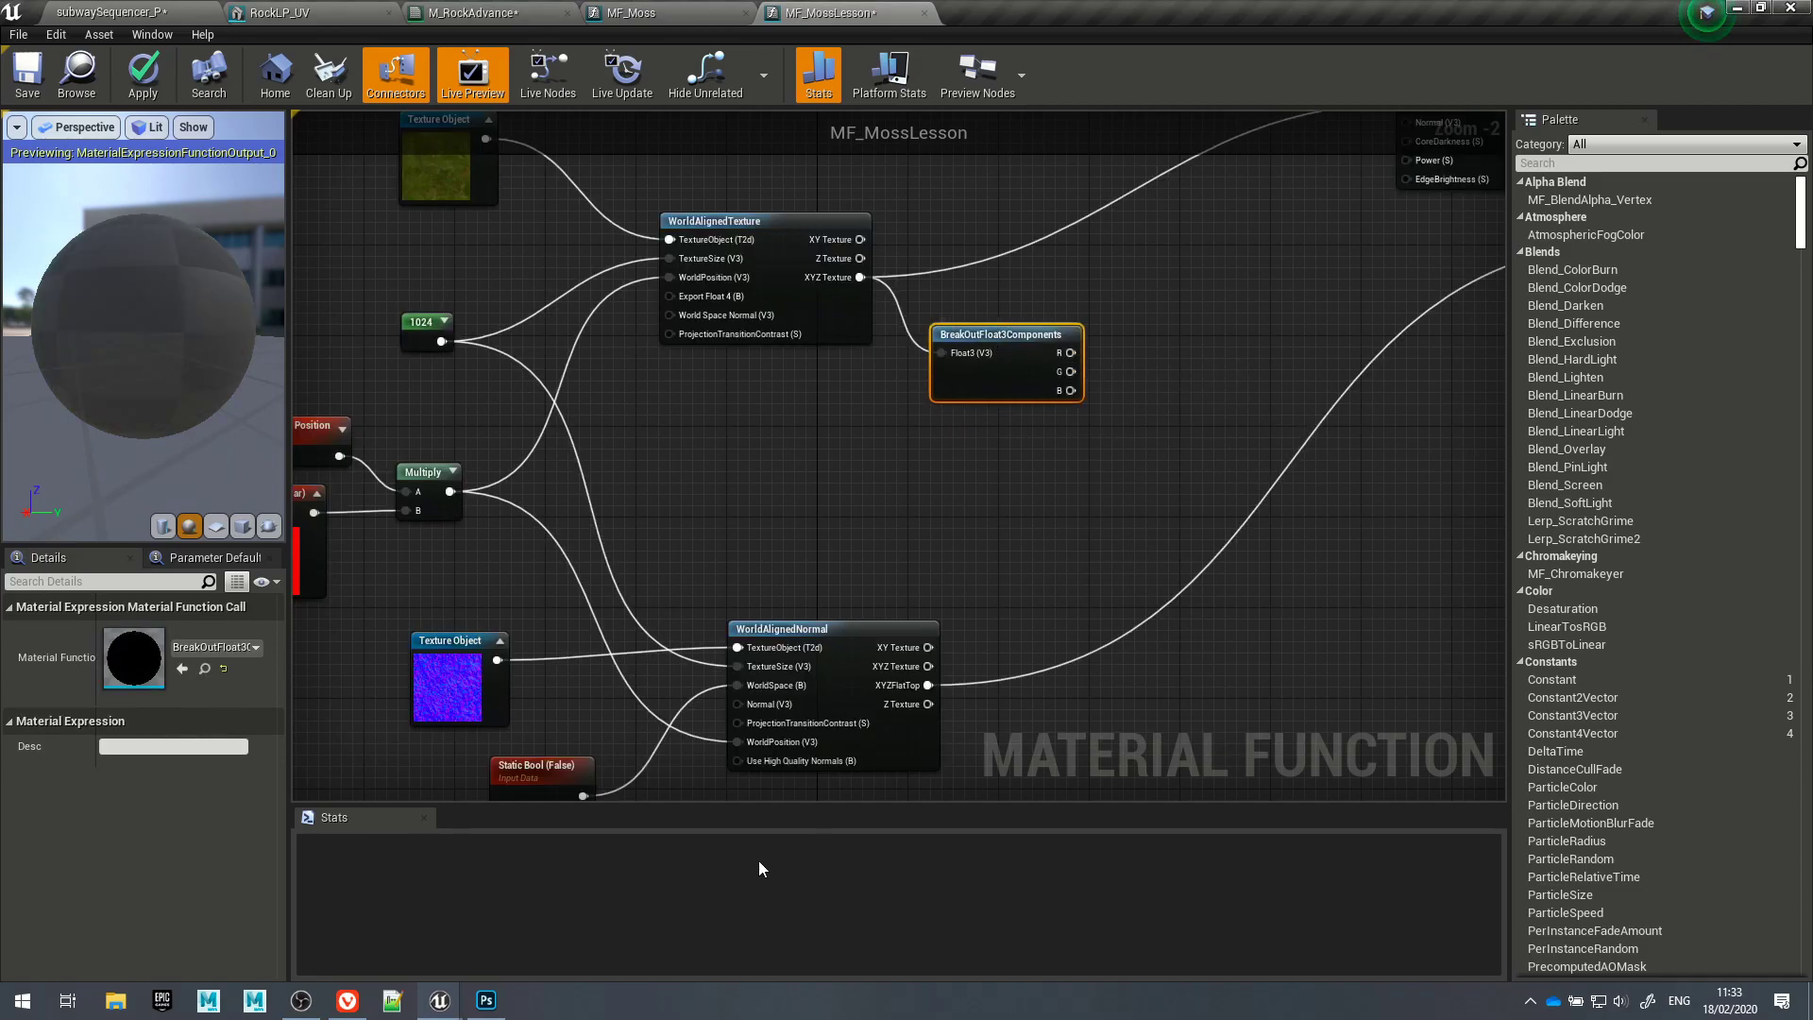
Step: Open Magnifier, inspect the BreakOutFloat3Components outputs at 300%, restore the zoom to 100% and minimise Magnifier
key(super)
text(mag)
key(Return)
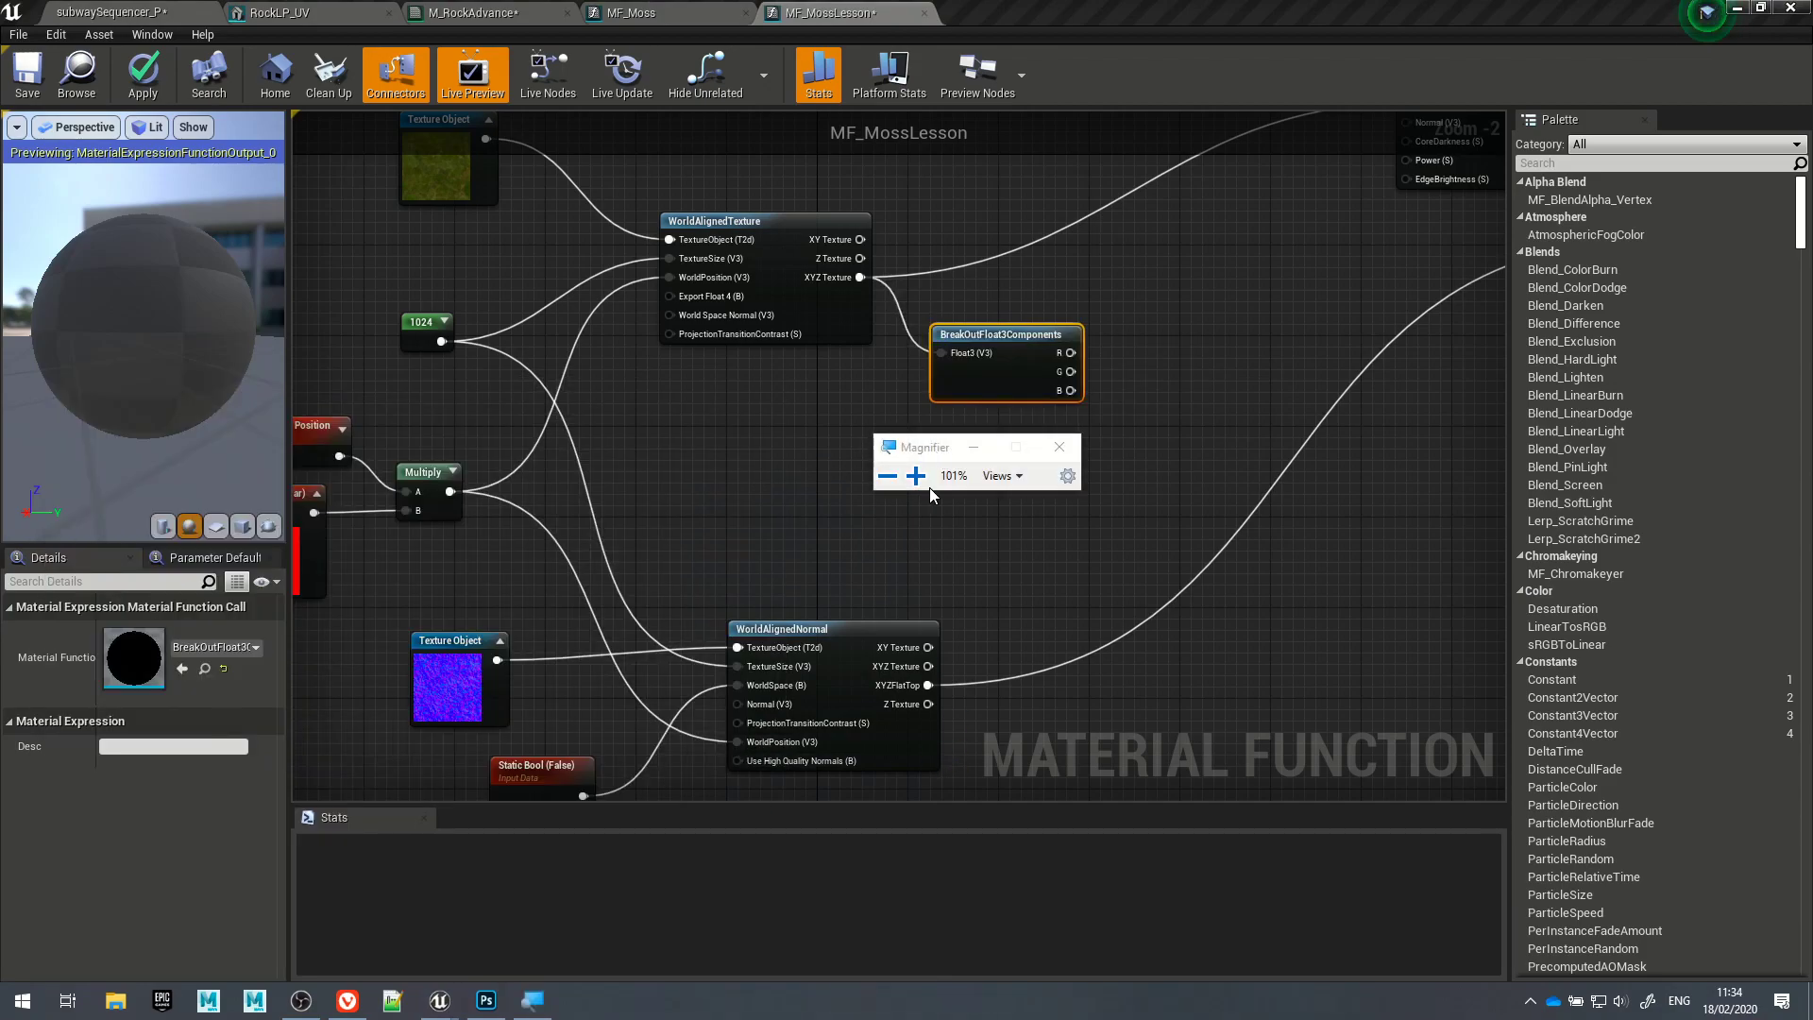
click(915, 476)
click(915, 476)
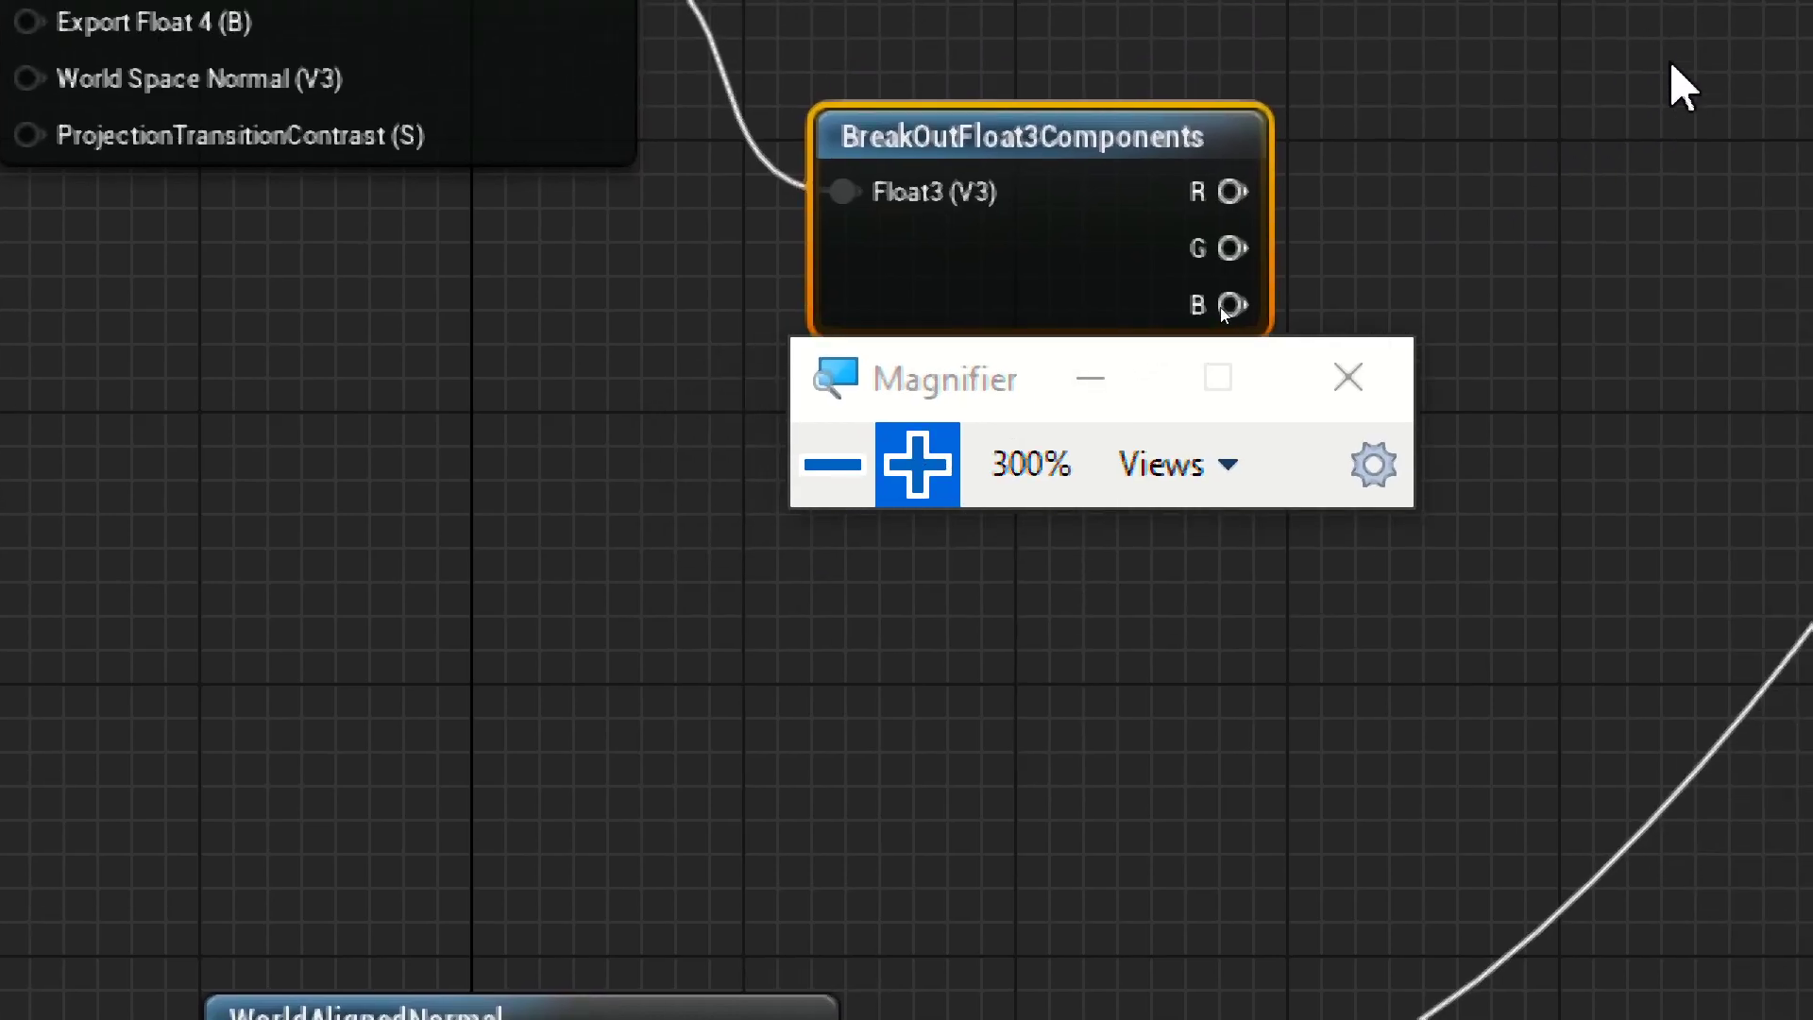
drag(1012, 392, 905, 623)
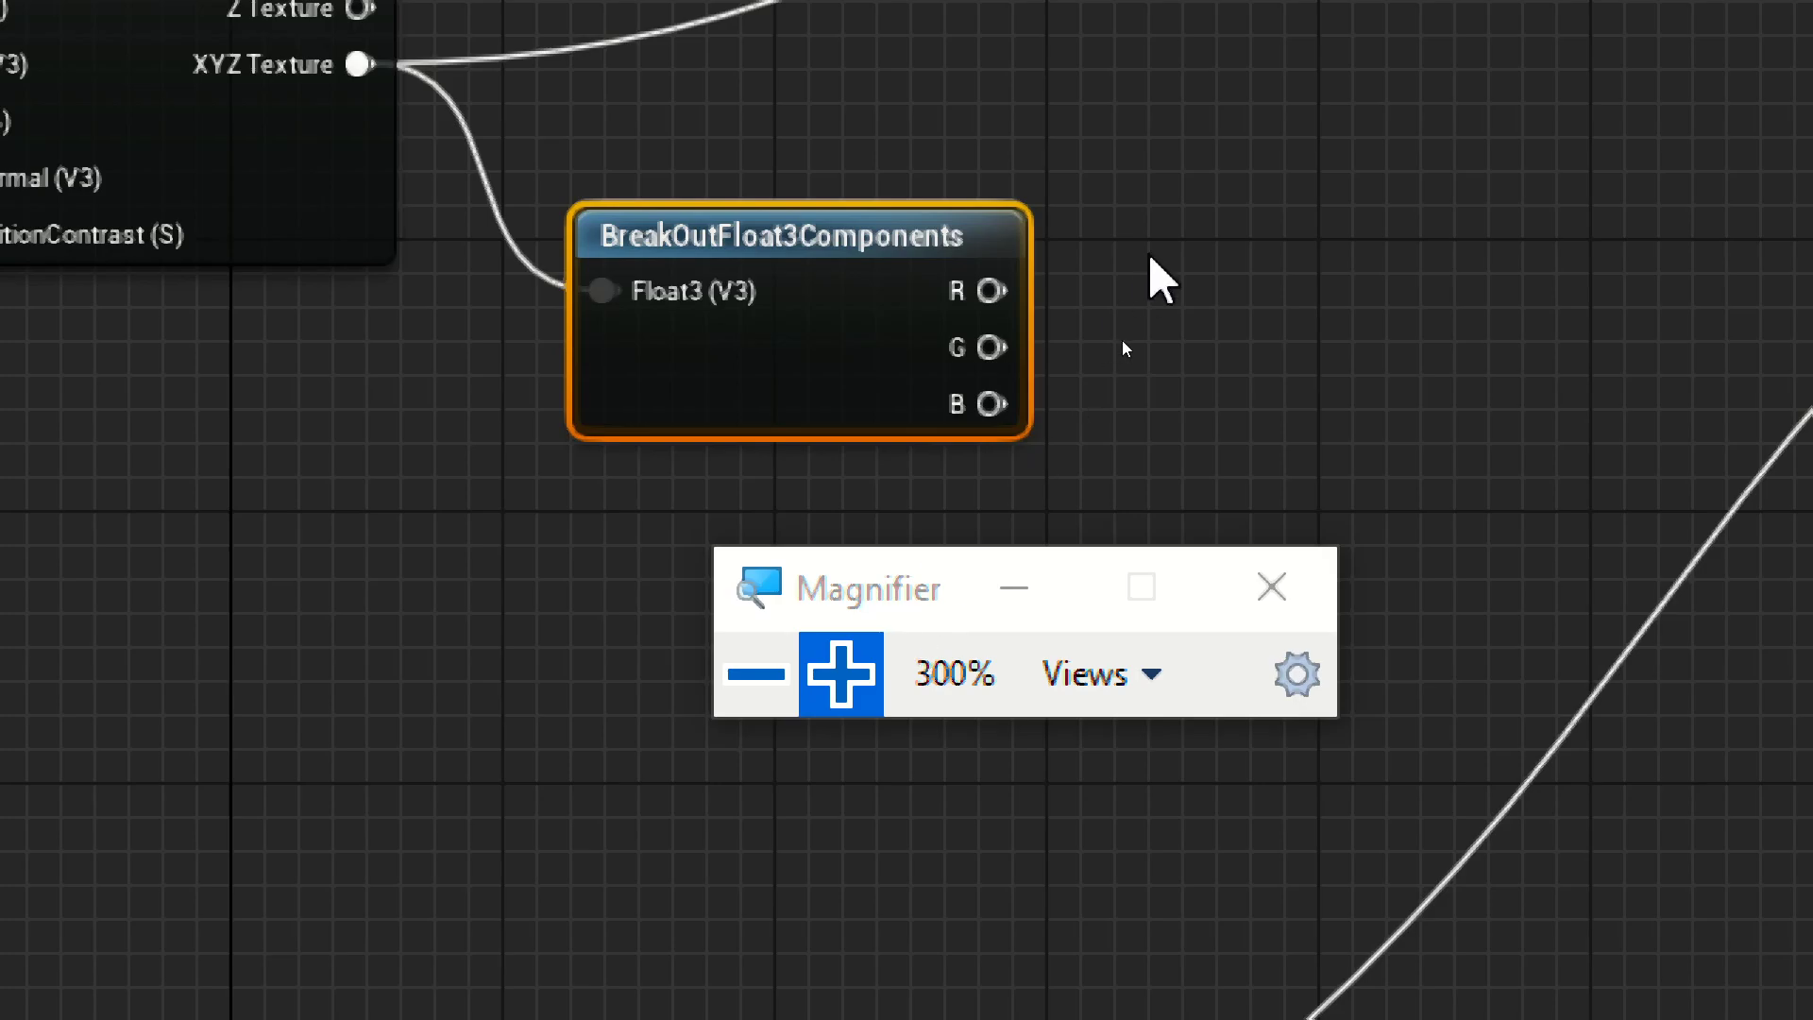
click(759, 676)
click(759, 676)
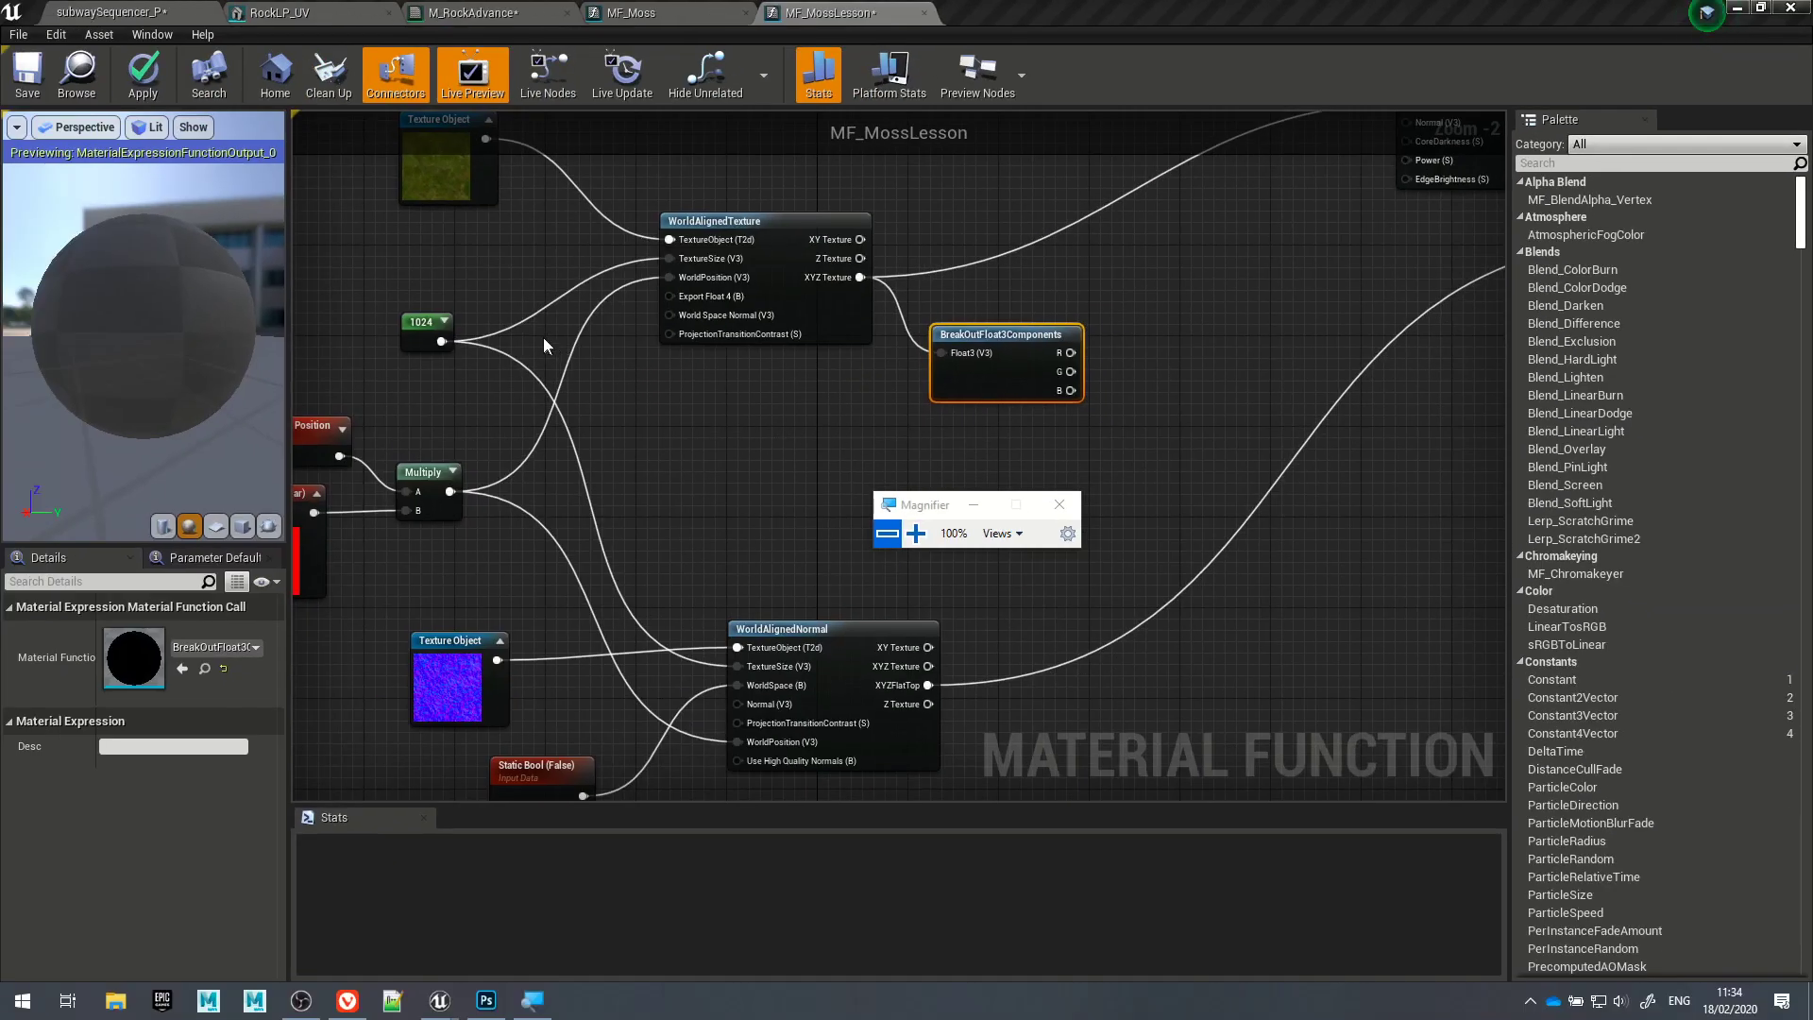
right_drag(524, 296, 637, 453)
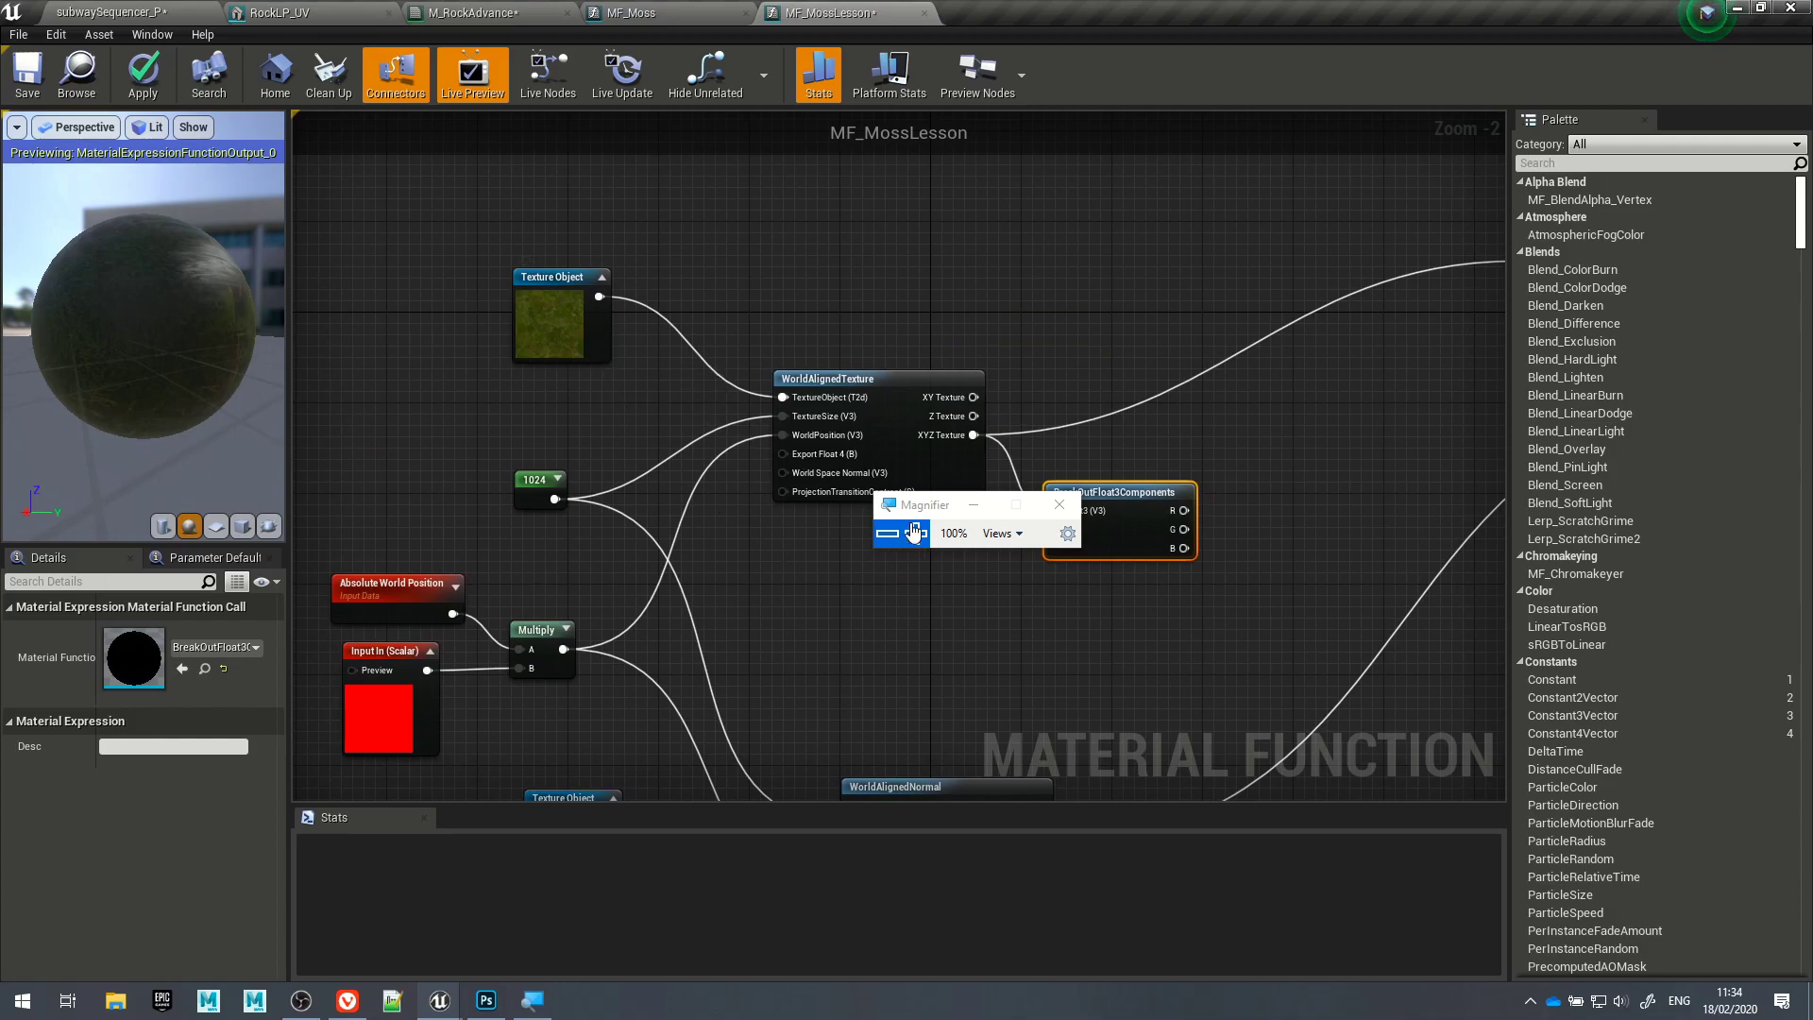
drag(921, 508, 857, 594)
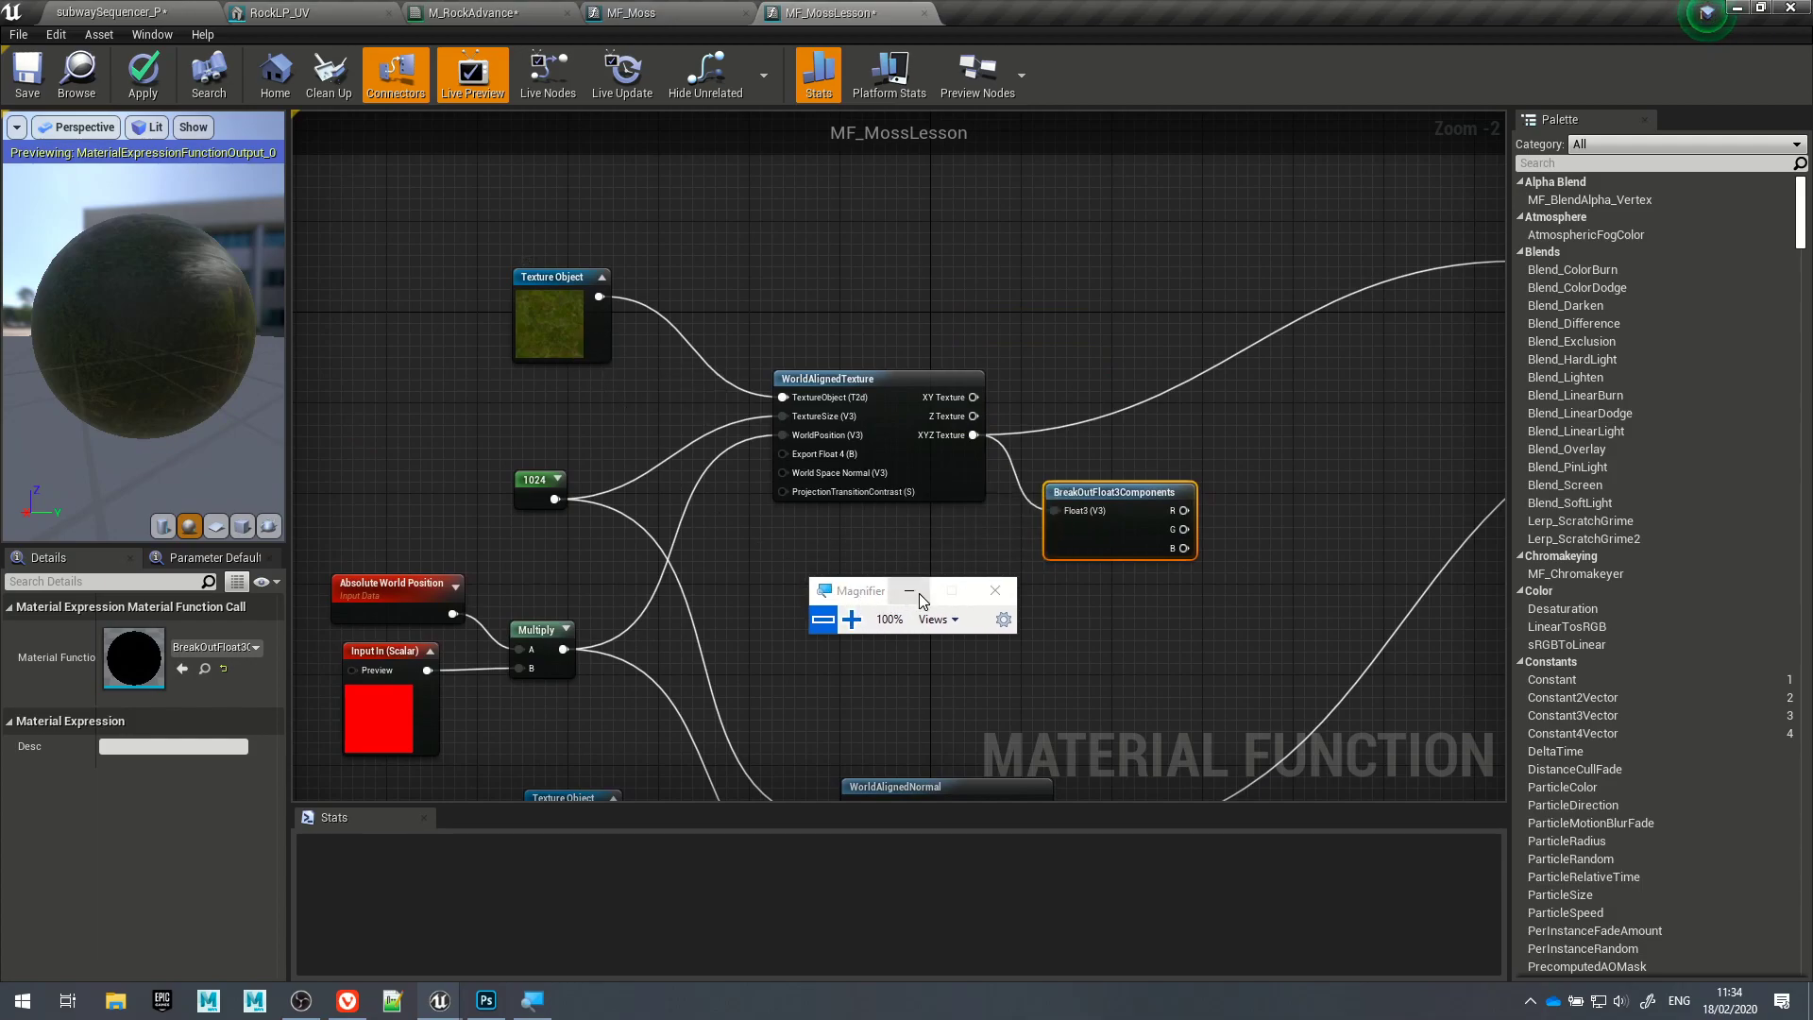
click(905, 592)
Step: Shift BreakOutFloat3Components closer to WorldAlignedTexture and add a Power node fed by its R output
right_drag(1007, 610, 744, 606)
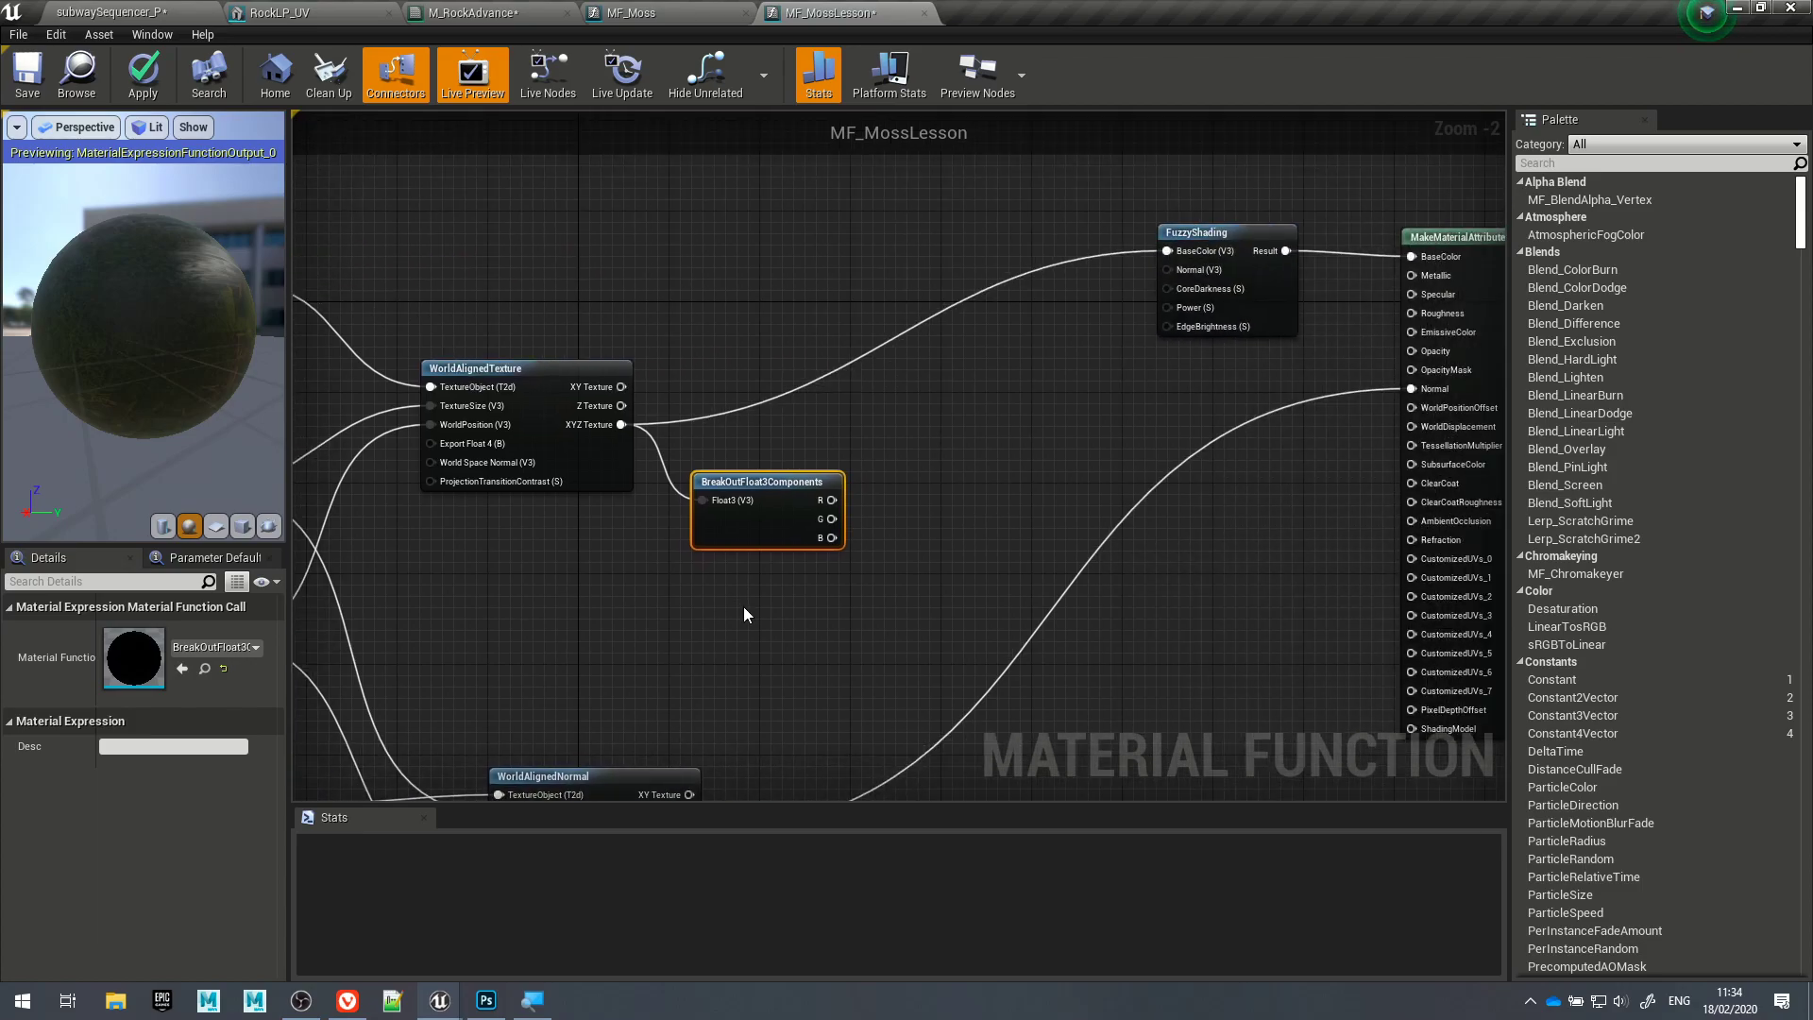
drag(787, 541, 922, 464)
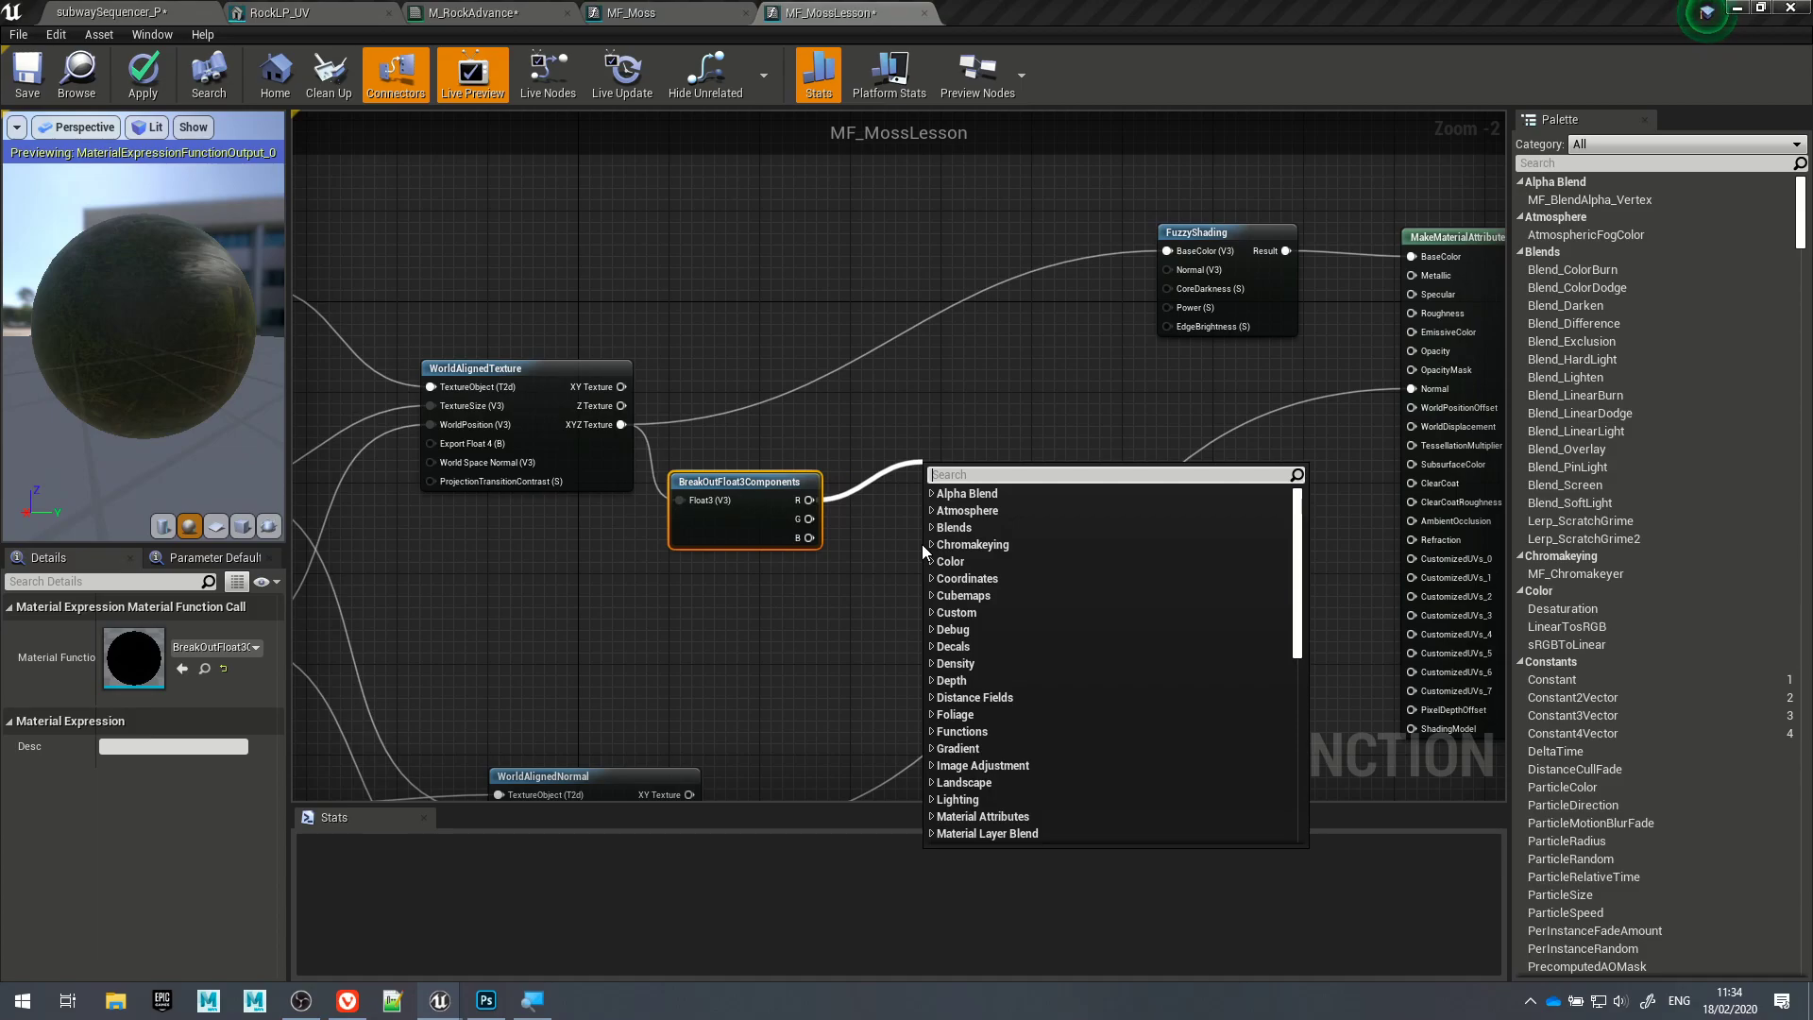
text(power)
key(Return)
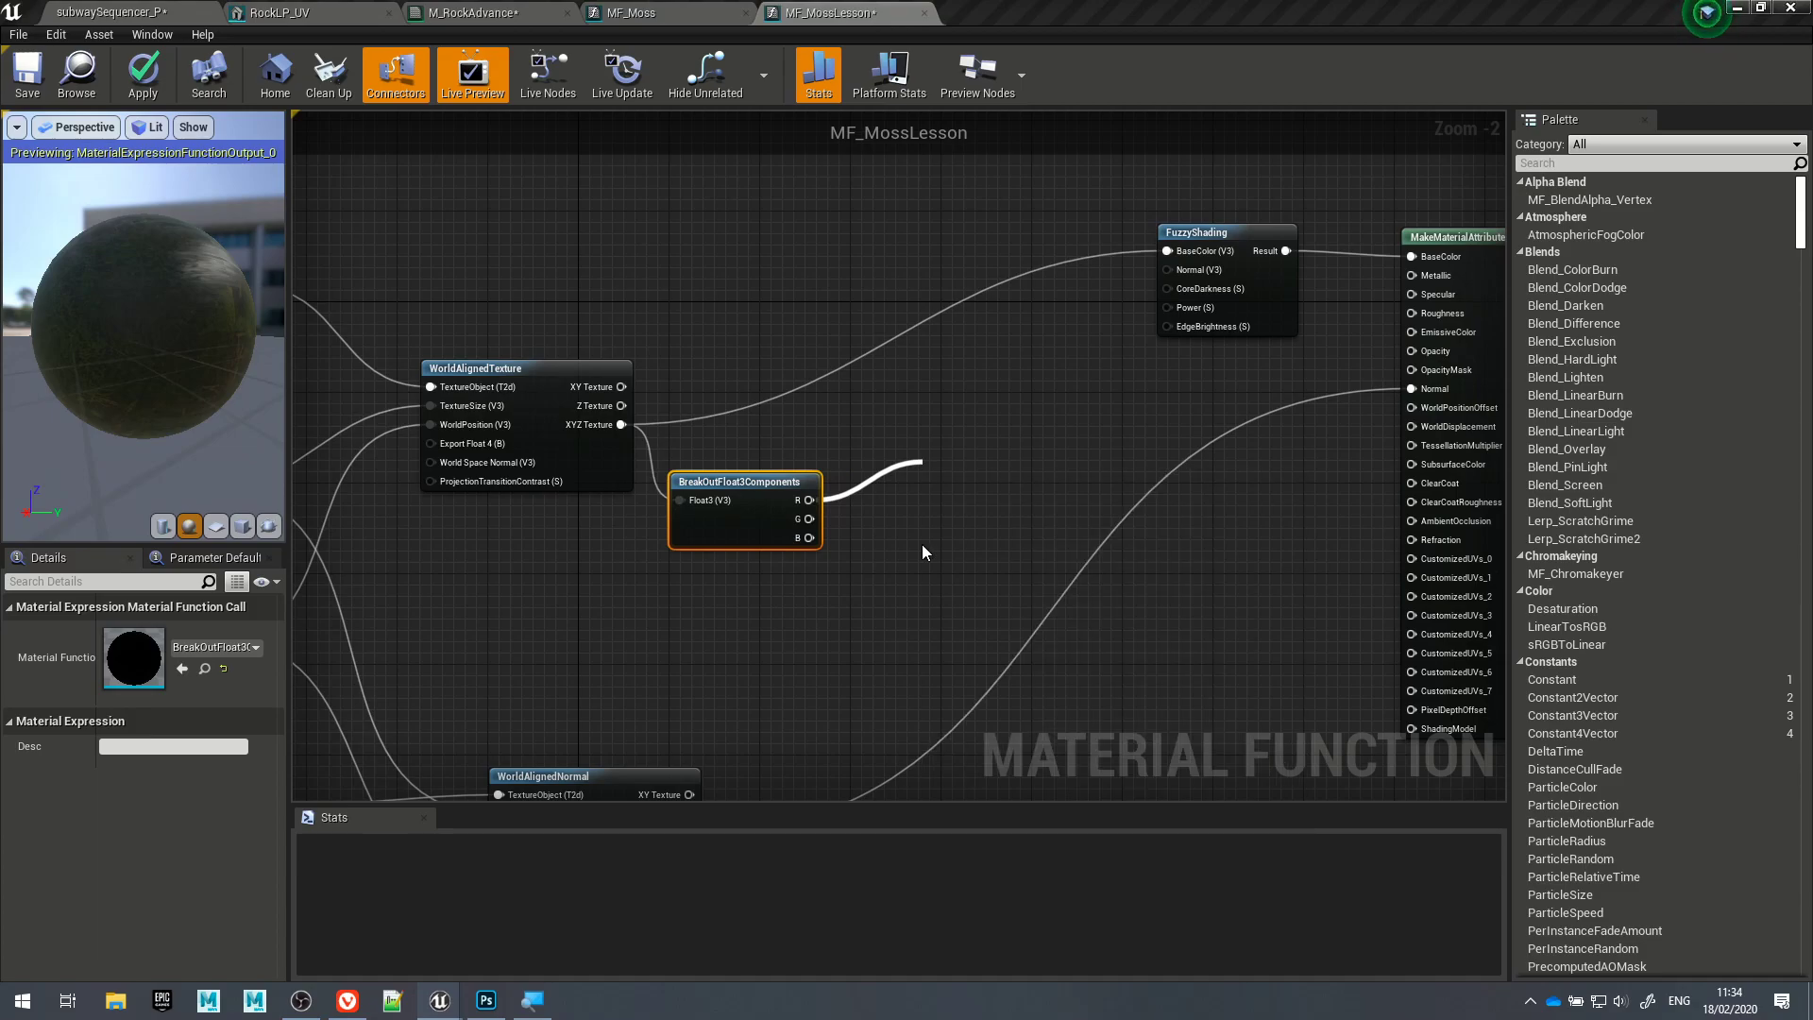
click(992, 471)
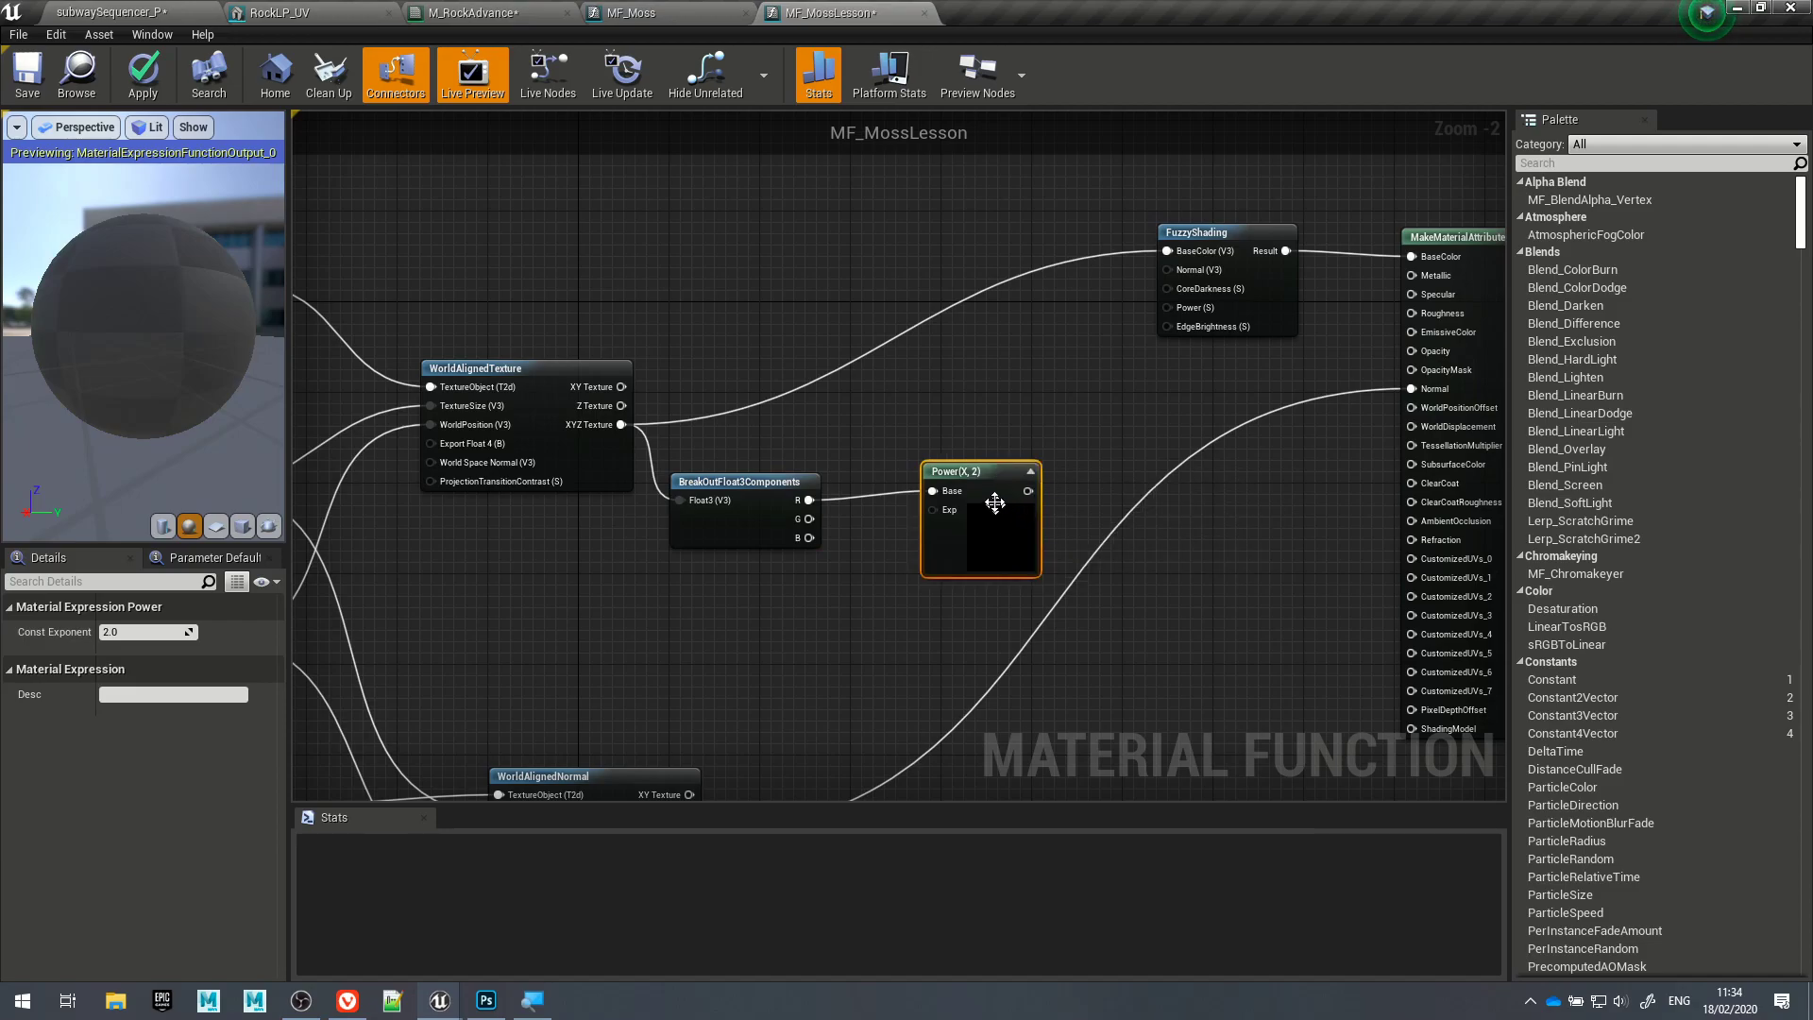
scroll(939, 476, up, 2)
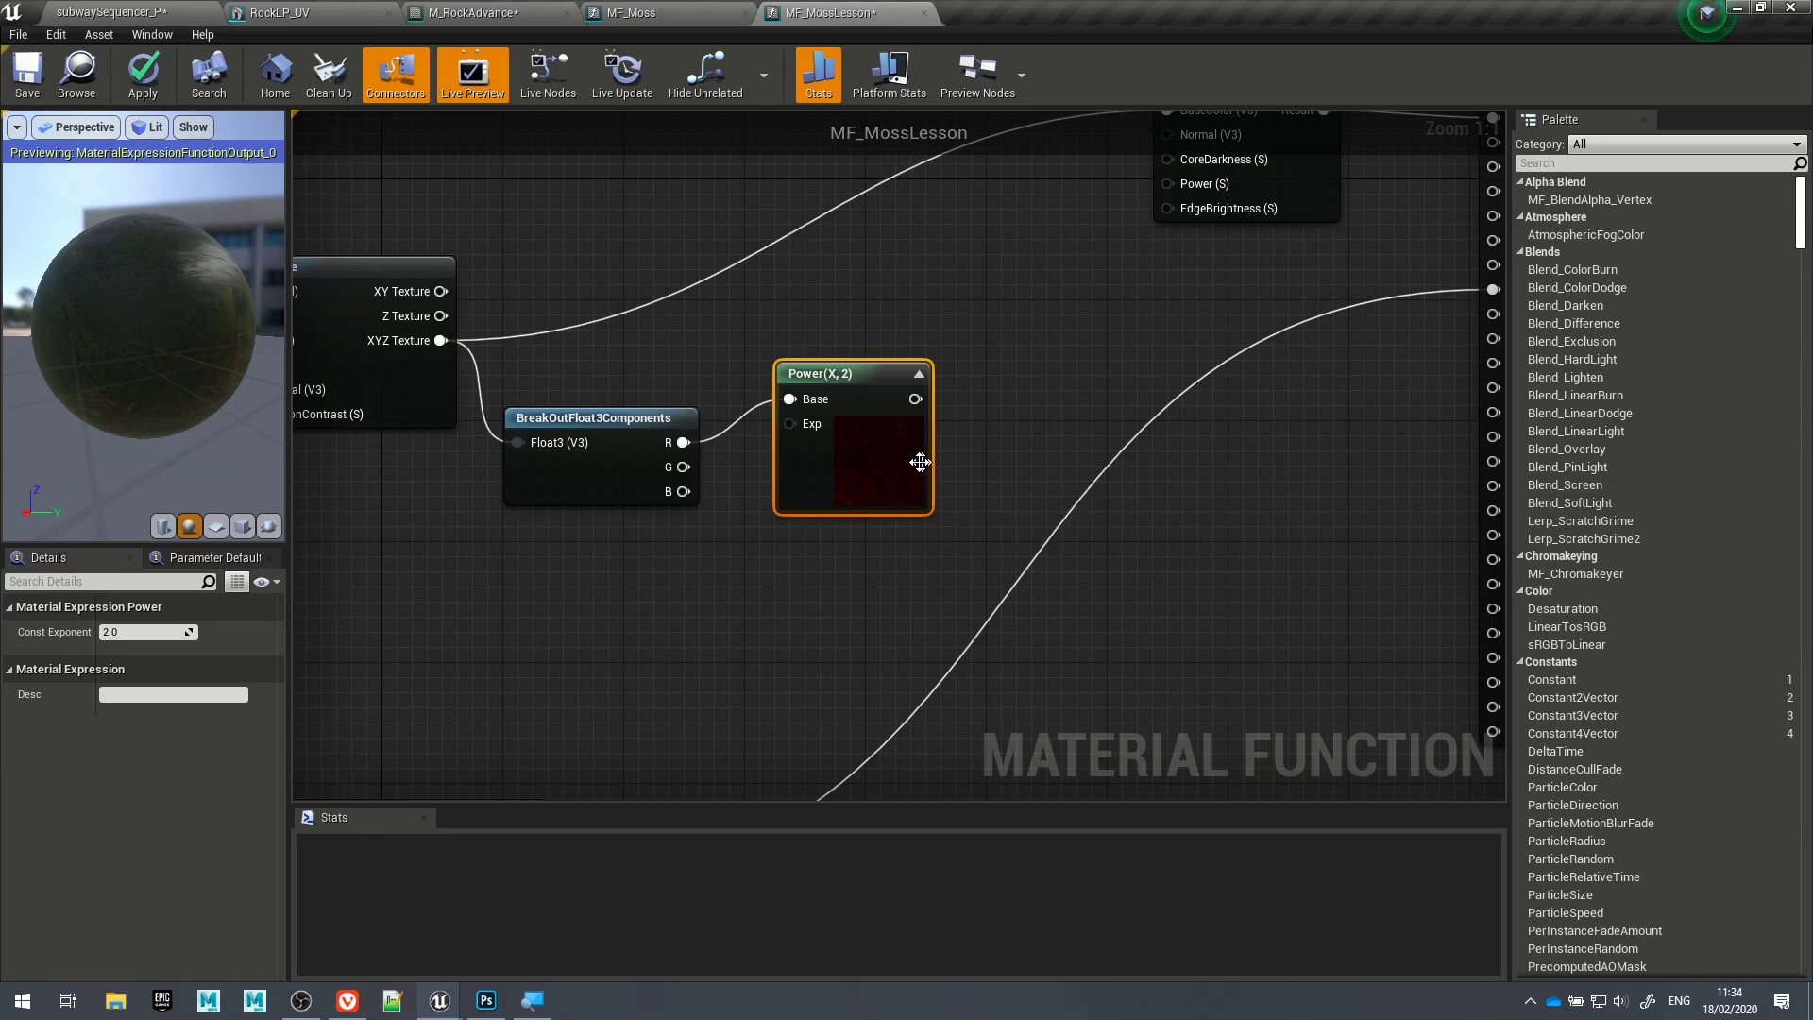
mouse_move(896, 497)
mouse_down()
mouse_move(1033, 482)
mouse_move(1087, 446)
mouse_move(1039, 397)
mouse_move(965, 385)
mouse_move(1049, 407)
mouse_move(980, 413)
mouse_move(910, 479)
mouse_up()
right_drag(1024, 364, 904, 409)
right_drag(880, 470, 1096, 470)
right_drag(1173, 426, 979, 441)
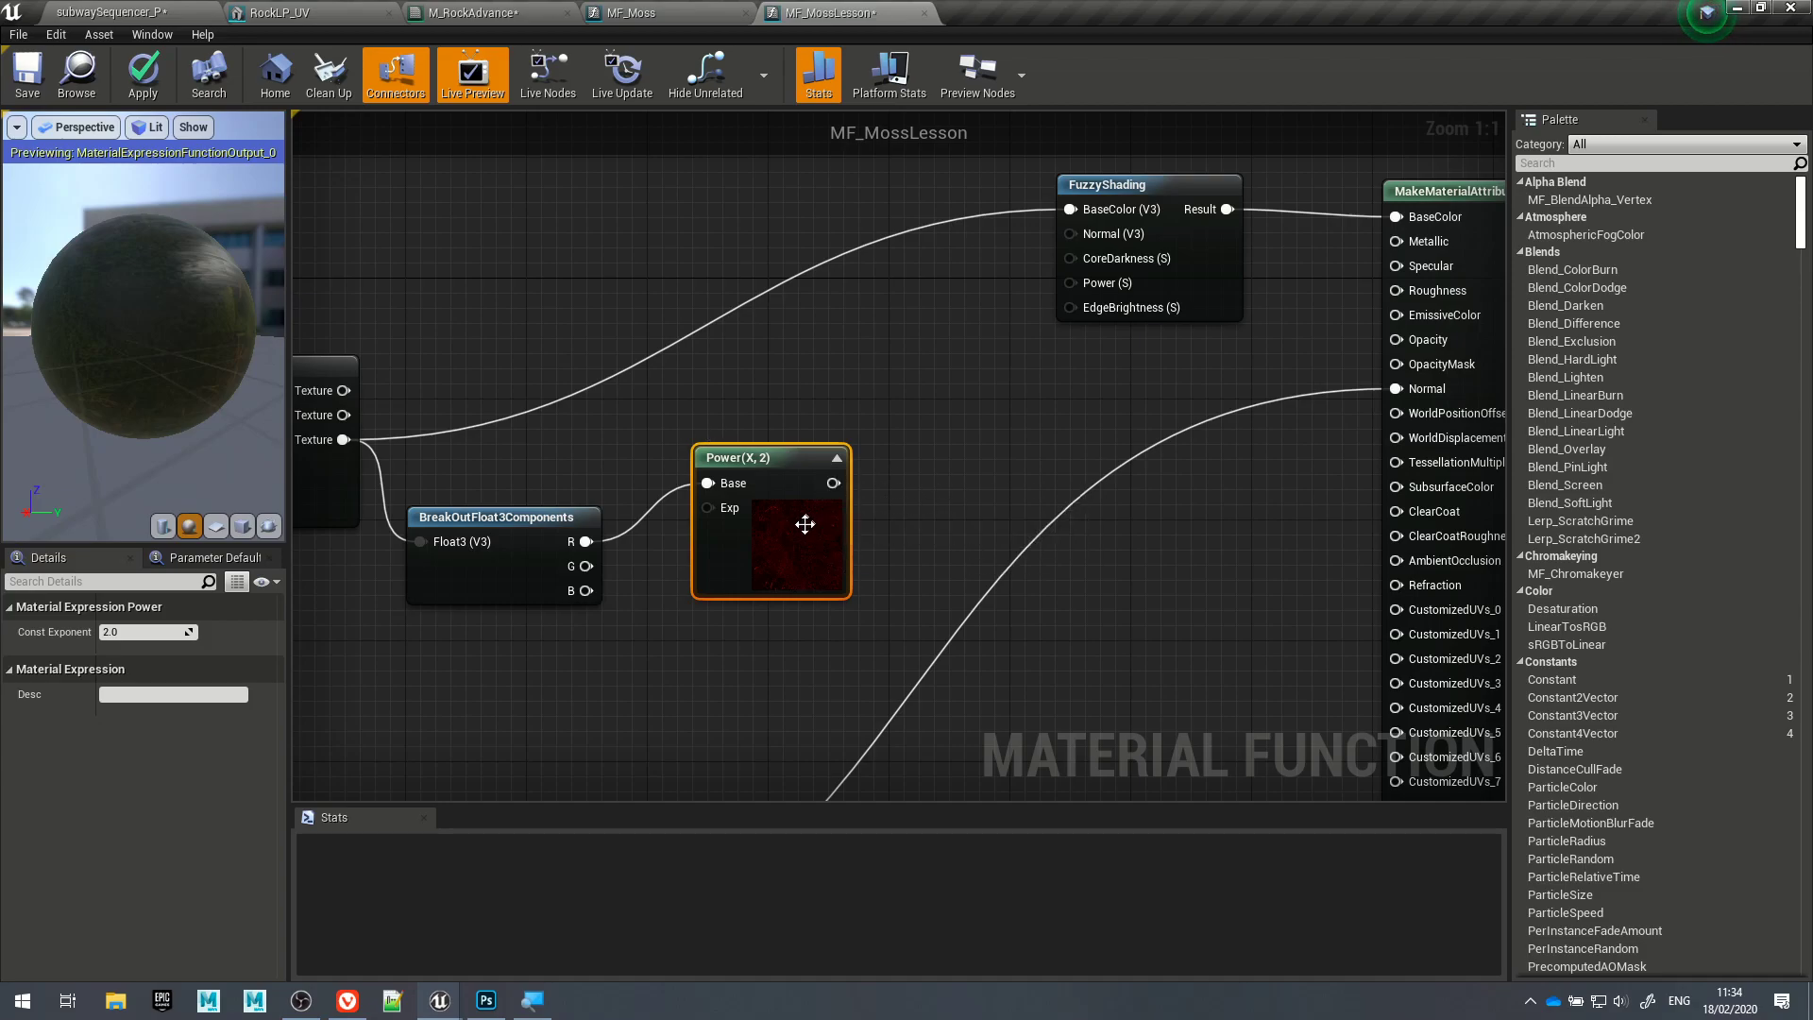
Step: Delete the Power node and the BreakOutFloat3Components node
key(Delete)
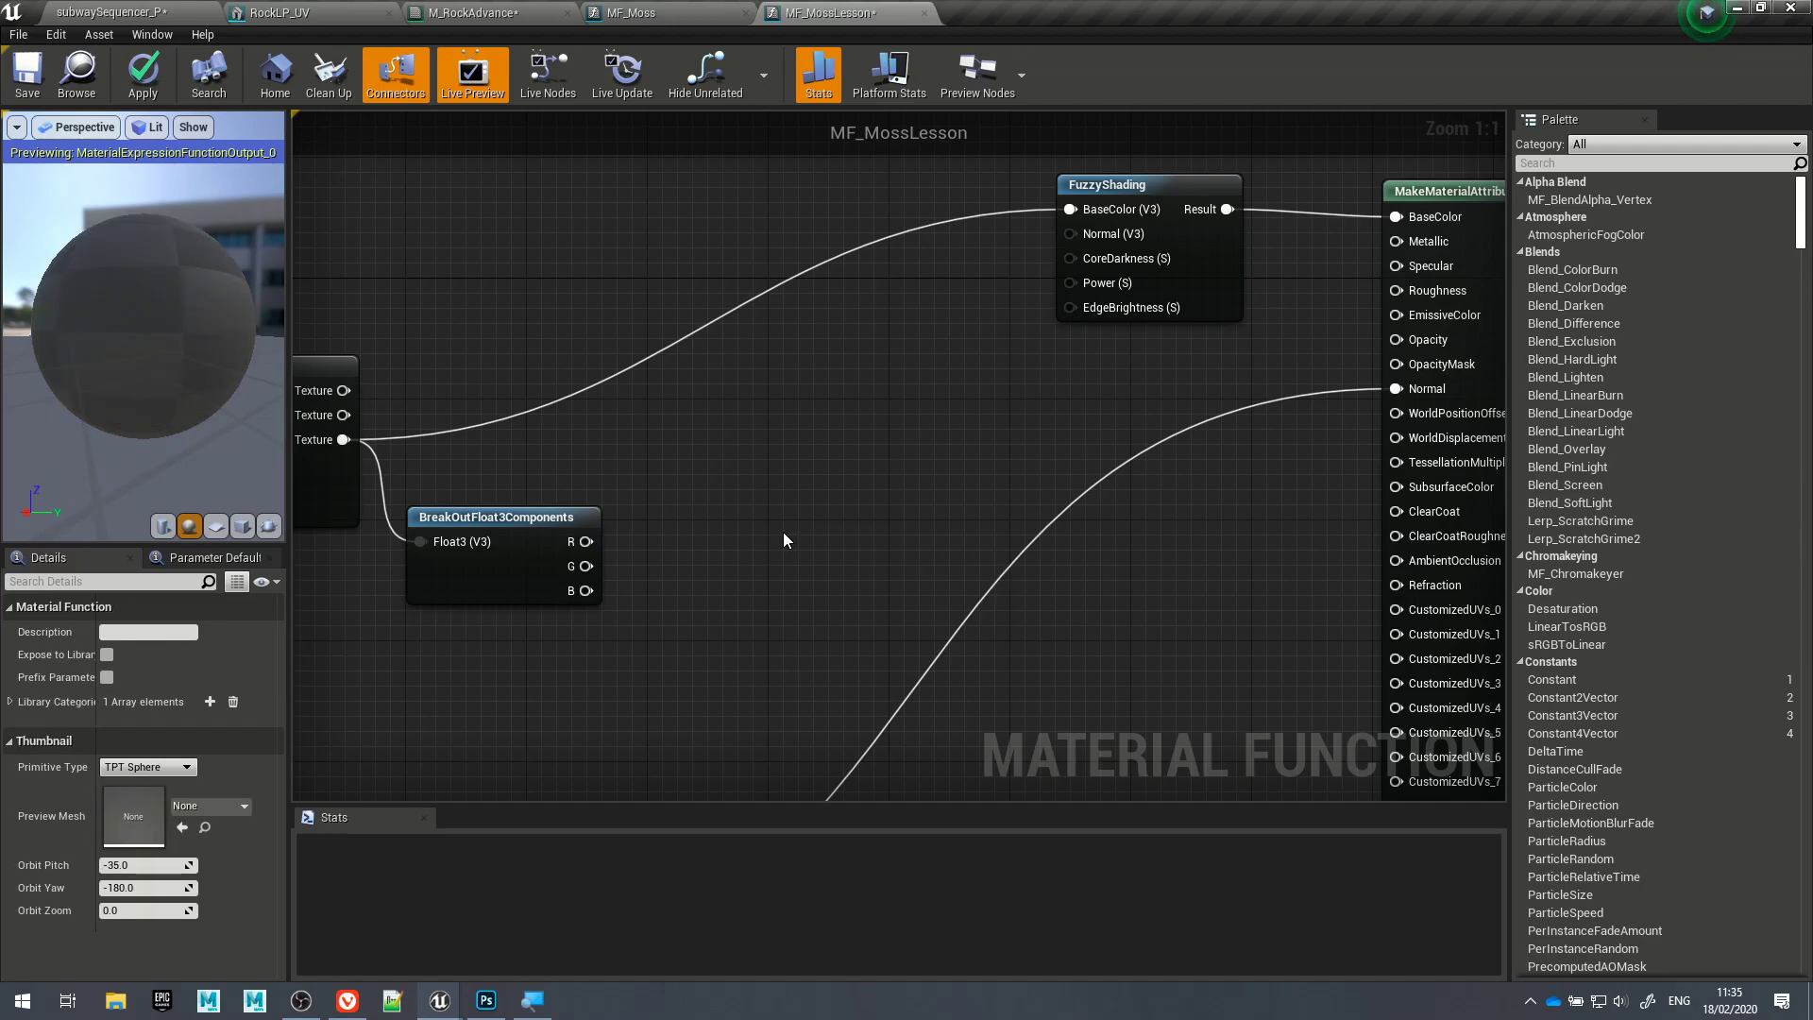
click(500, 570)
key(Delete)
Step: Bring the Moss_Roughness texture into the MF_MossLesson graph as a Texture Sample below WorldAlignedTexture
right_drag(467, 655, 586, 563)
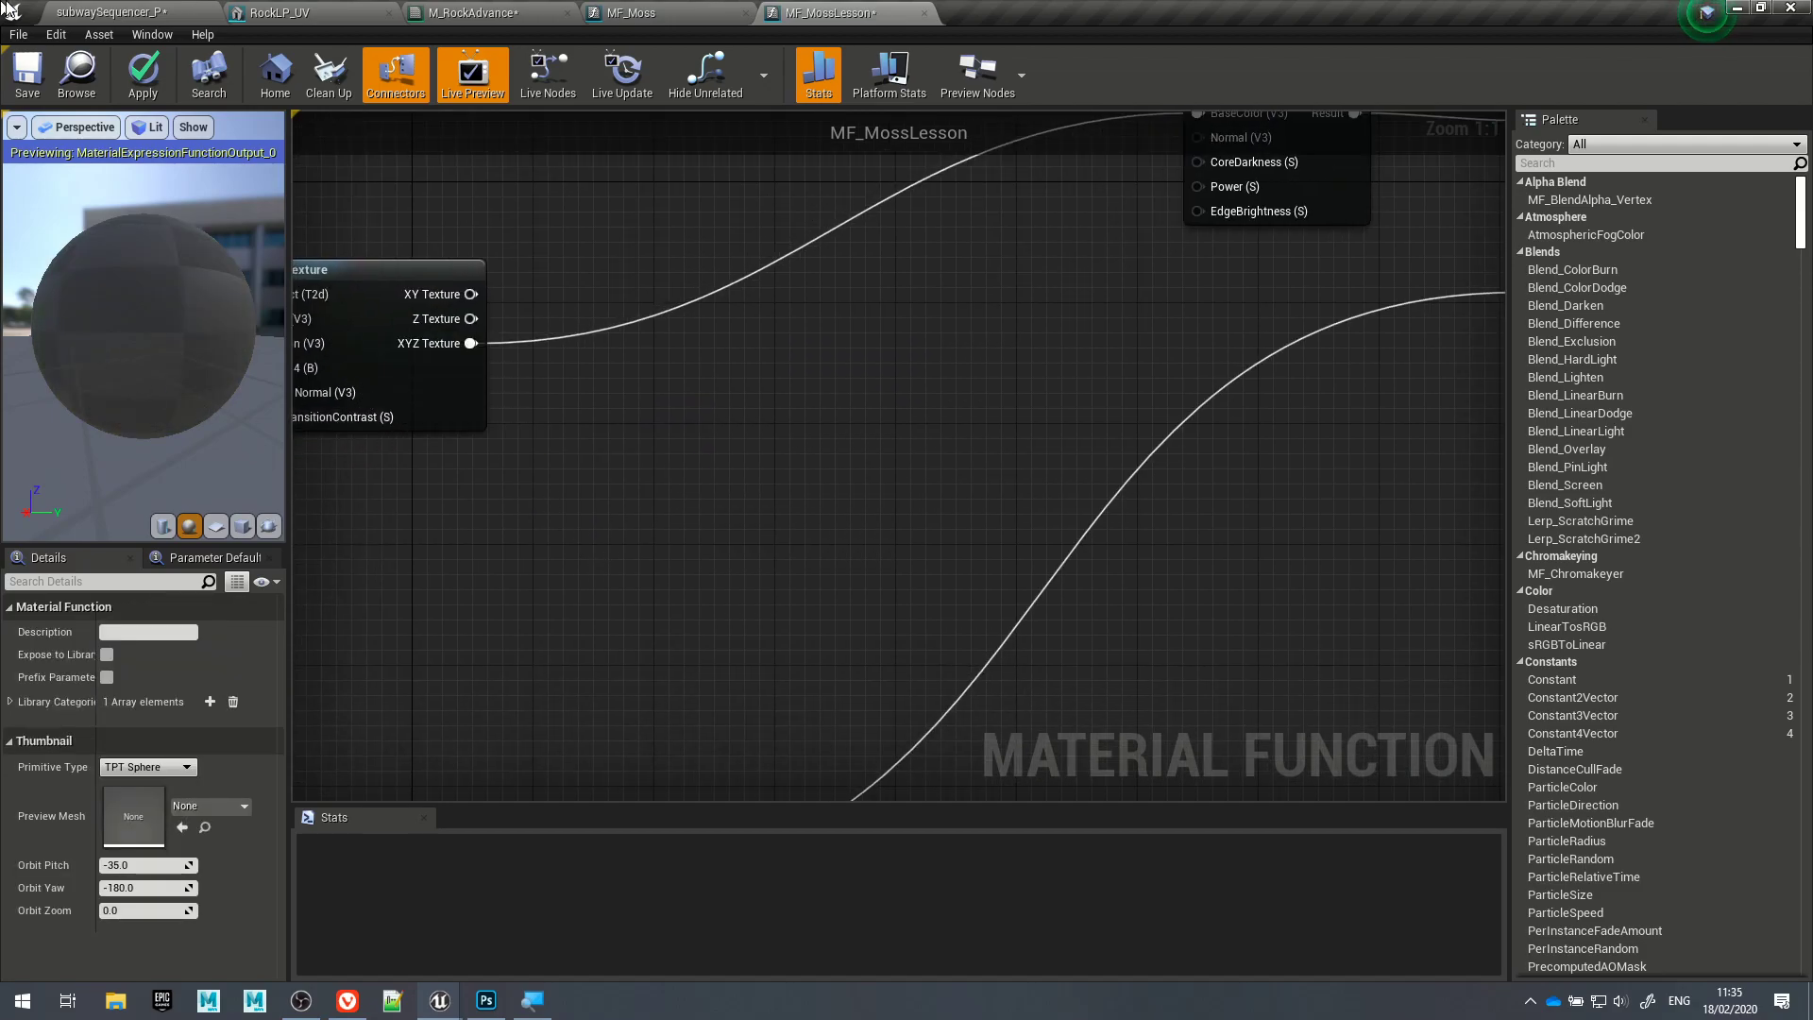
click(147, 12)
drag(40, 301, 437, 579)
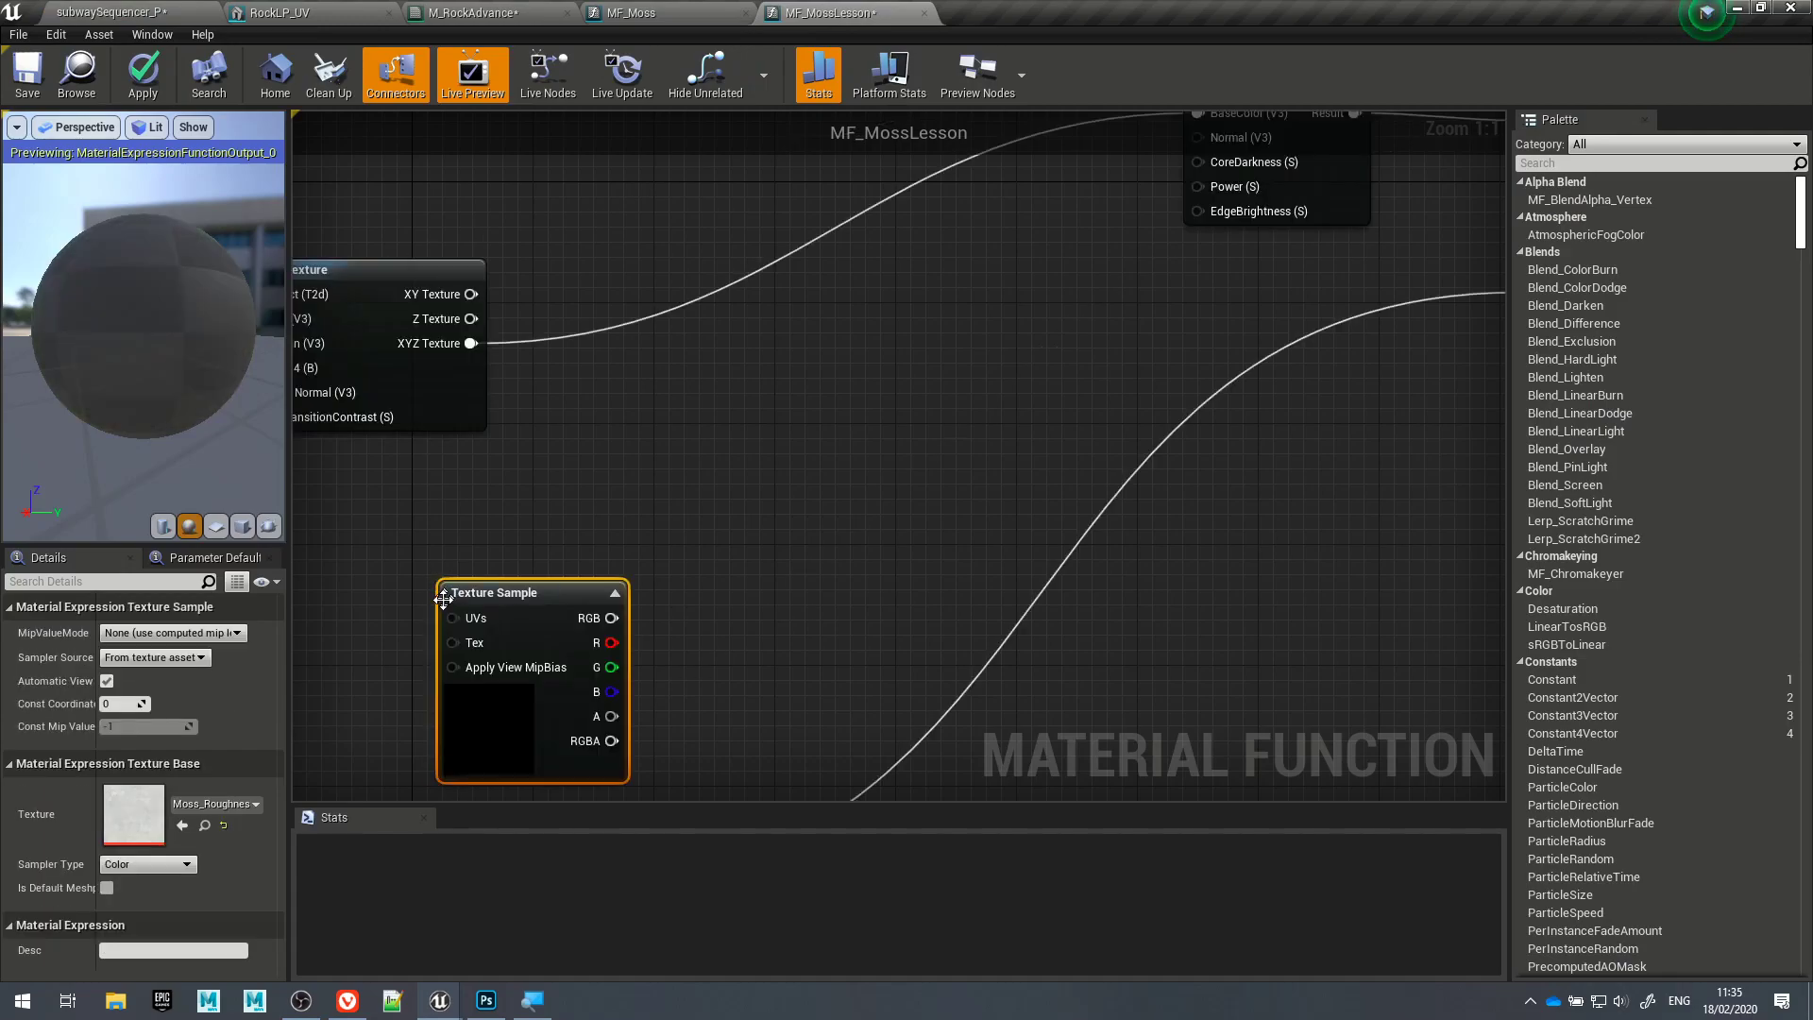
Step: Connect the Multiply output to the Texture Sample's UVs and its R output to MakeMaterialAttributes' Roughness input
right_drag(381, 572, 730, 344)
scroll(867, 293, down, 2)
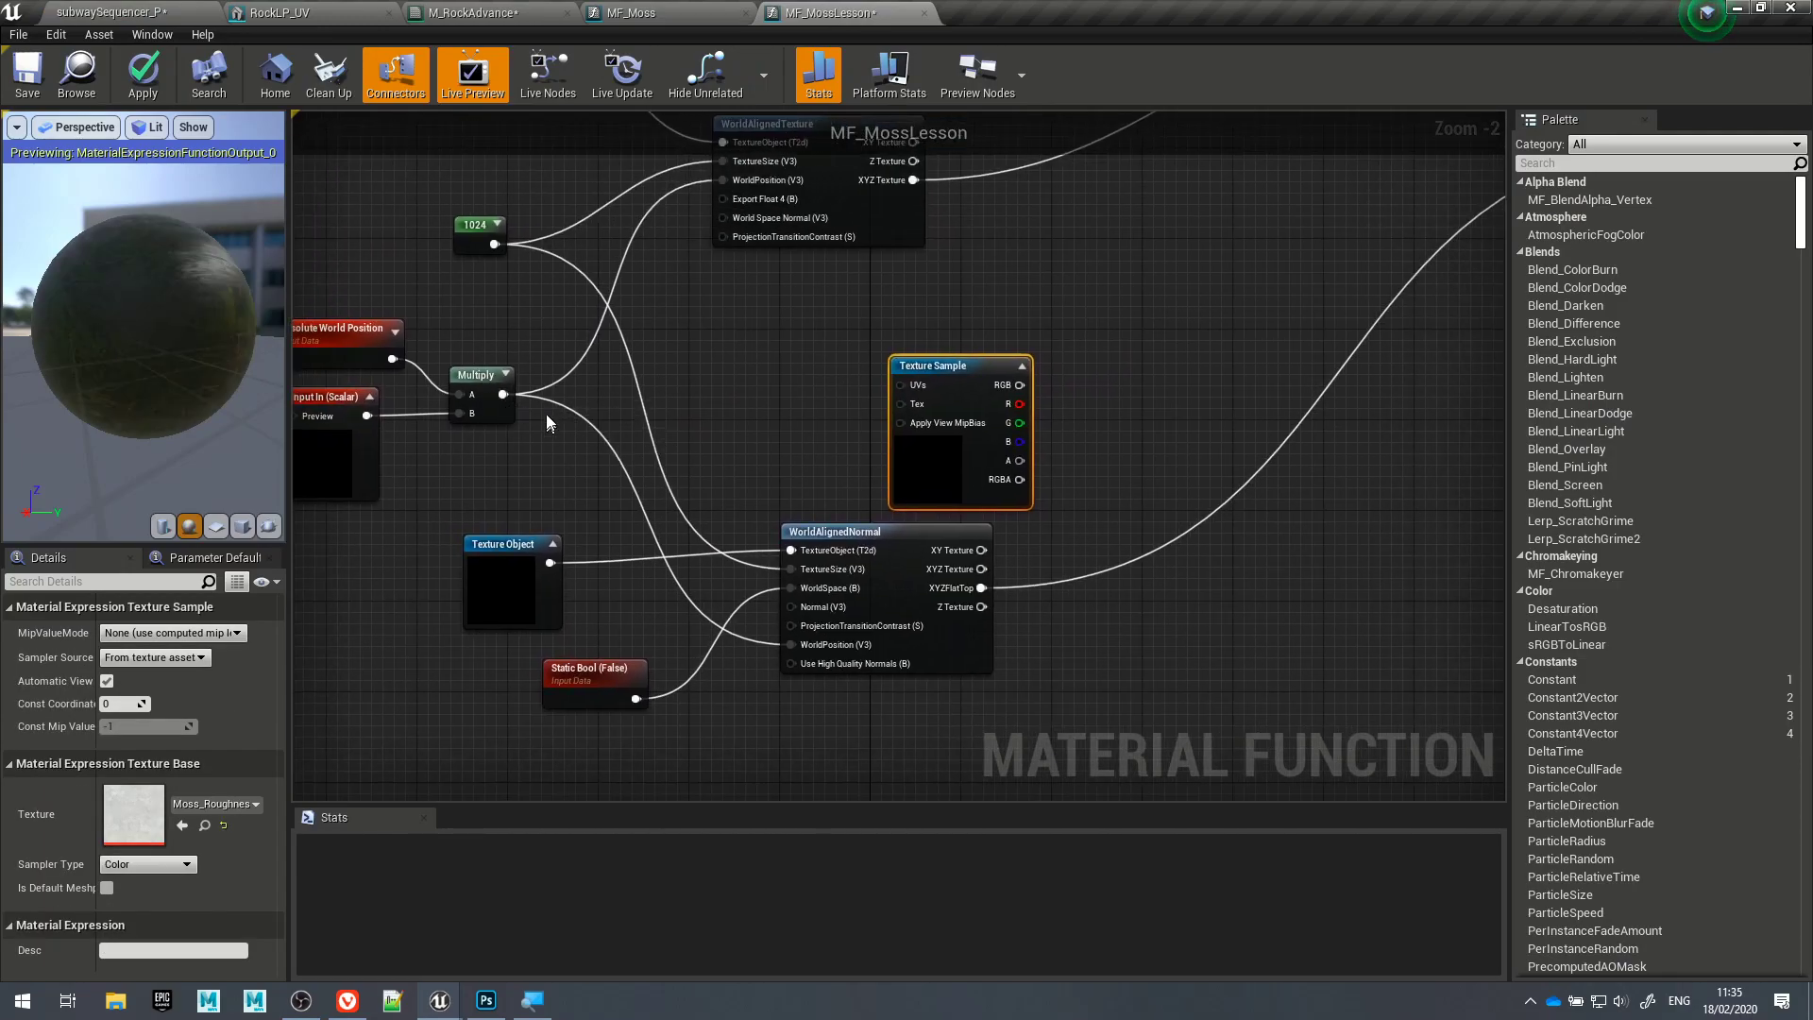
drag(504, 395, 900, 385)
right_drag(957, 383, 621, 463)
drag(551, 483, 1192, 244)
click(916, 393)
right_drag(942, 305, 983, 397)
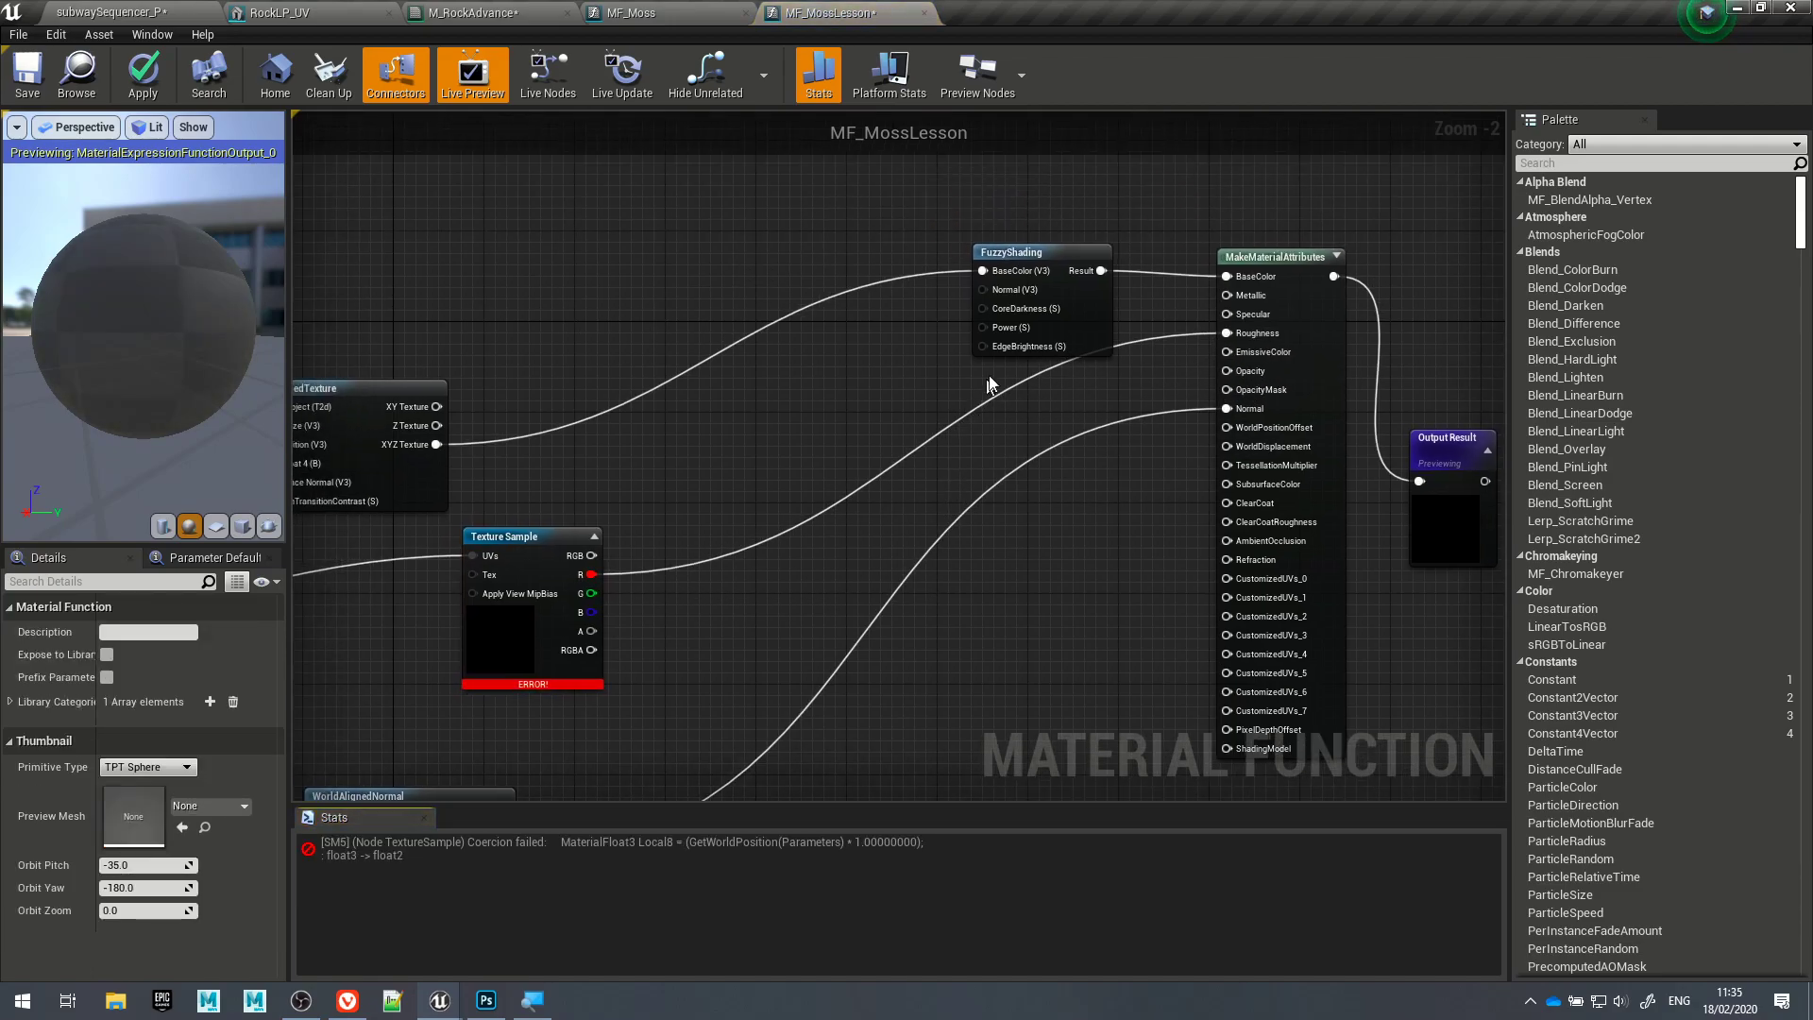
Step: Move the FuzzyShading node slightly up and farther from MakeMaterialAttributes, and select Output Result
drag(1046, 262, 988, 250)
click(837, 366)
right_drag(913, 440, 822, 415)
click(1360, 423)
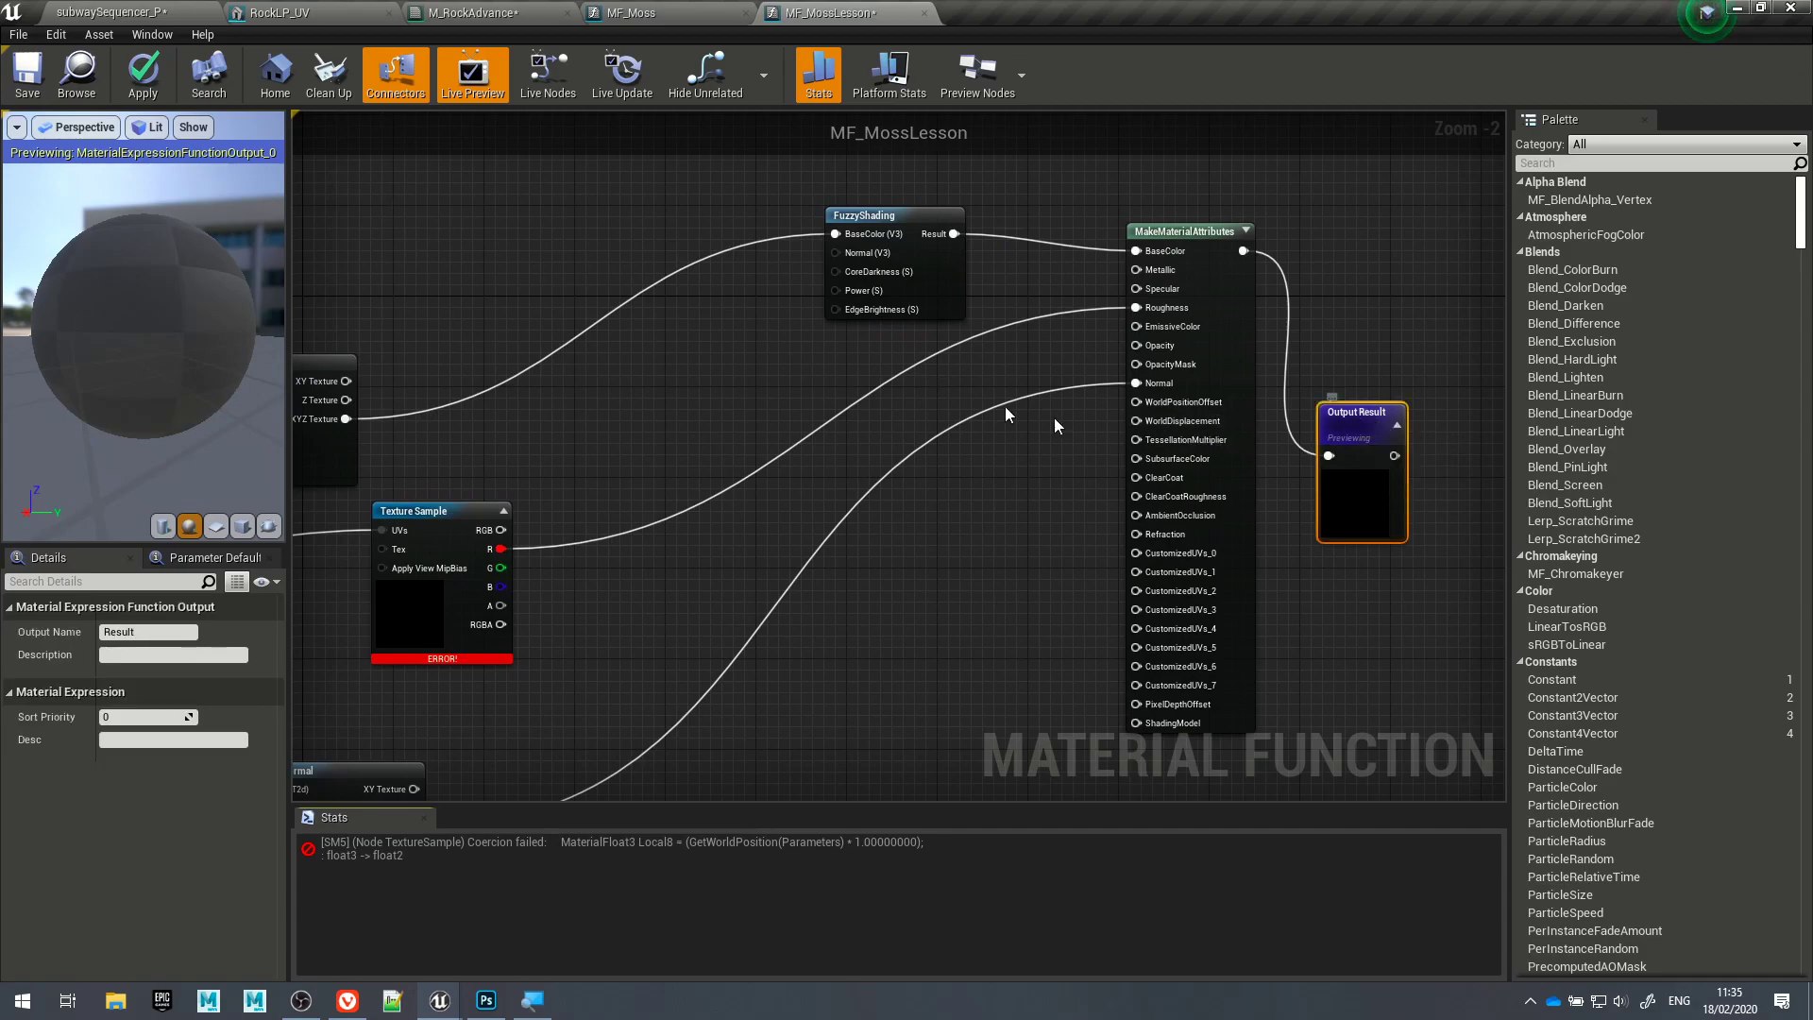
Step: Move the roughness Texture Sample farther from the Multiply node to free space along its UVs wire
click(581, 564)
right_drag(582, 564, 925, 507)
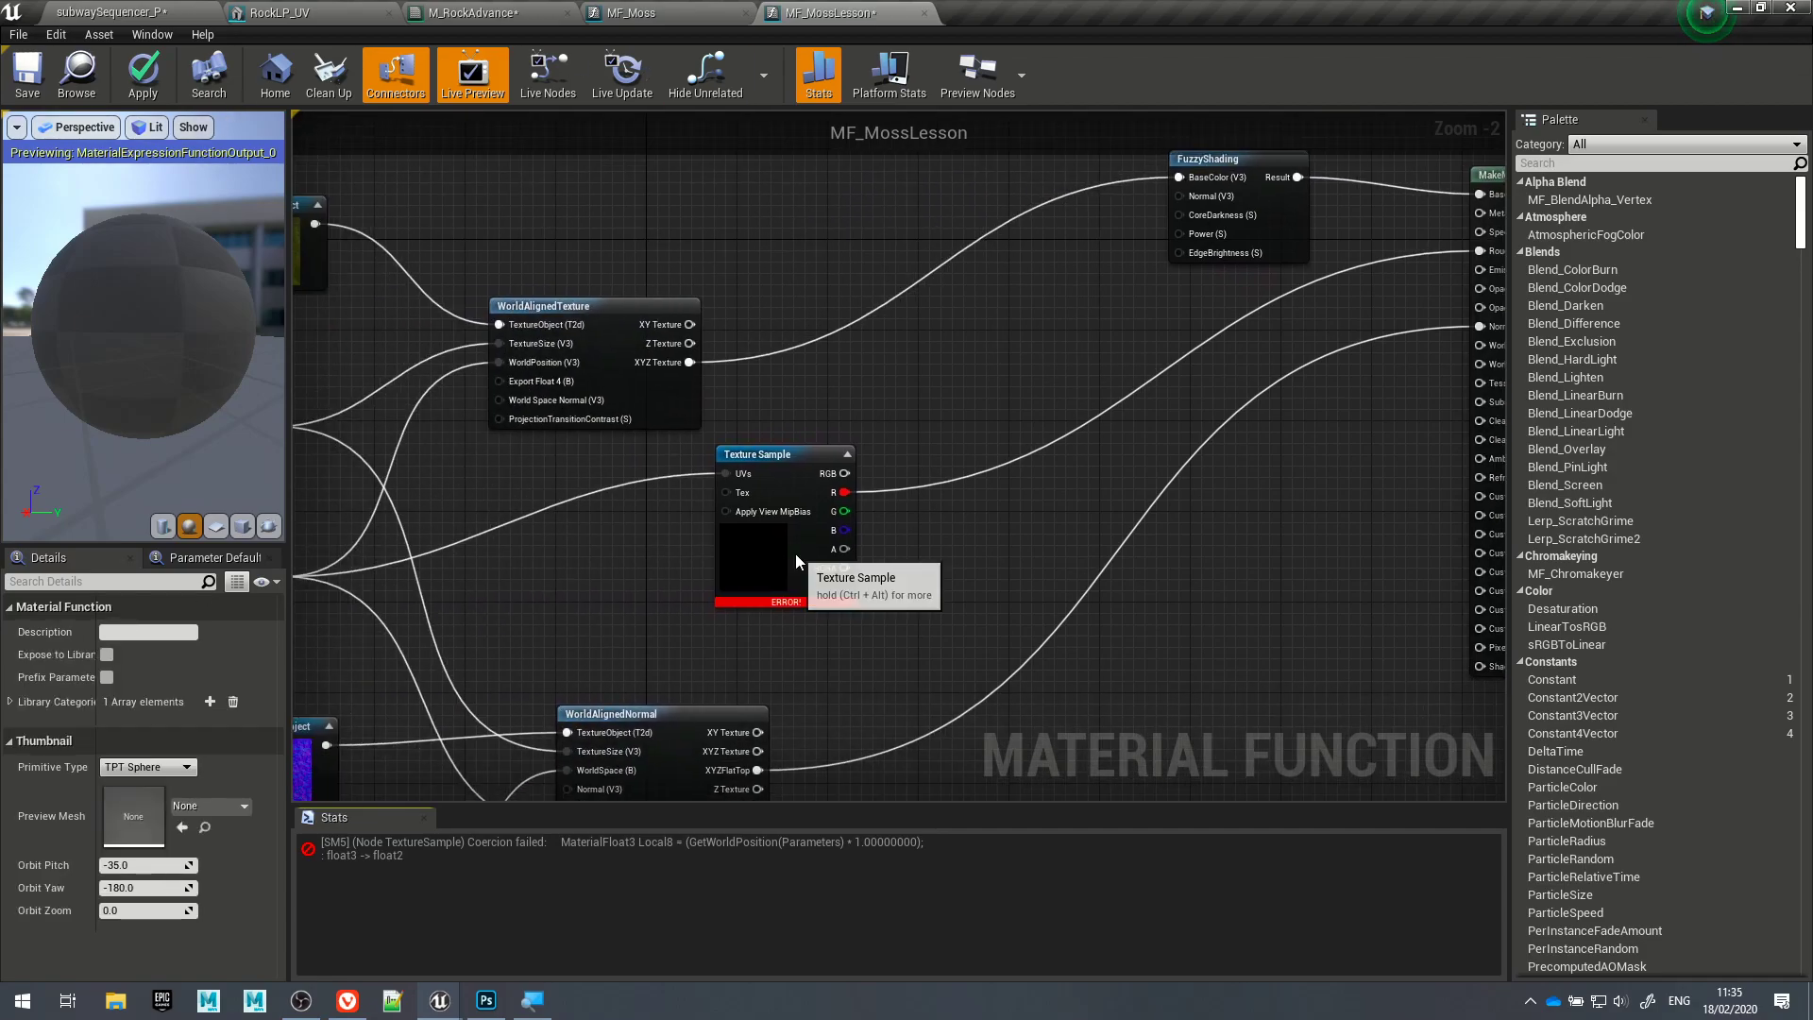
click(763, 586)
right_drag(627, 619, 872, 469)
click(903, 486)
drag(1046, 364, 1126, 319)
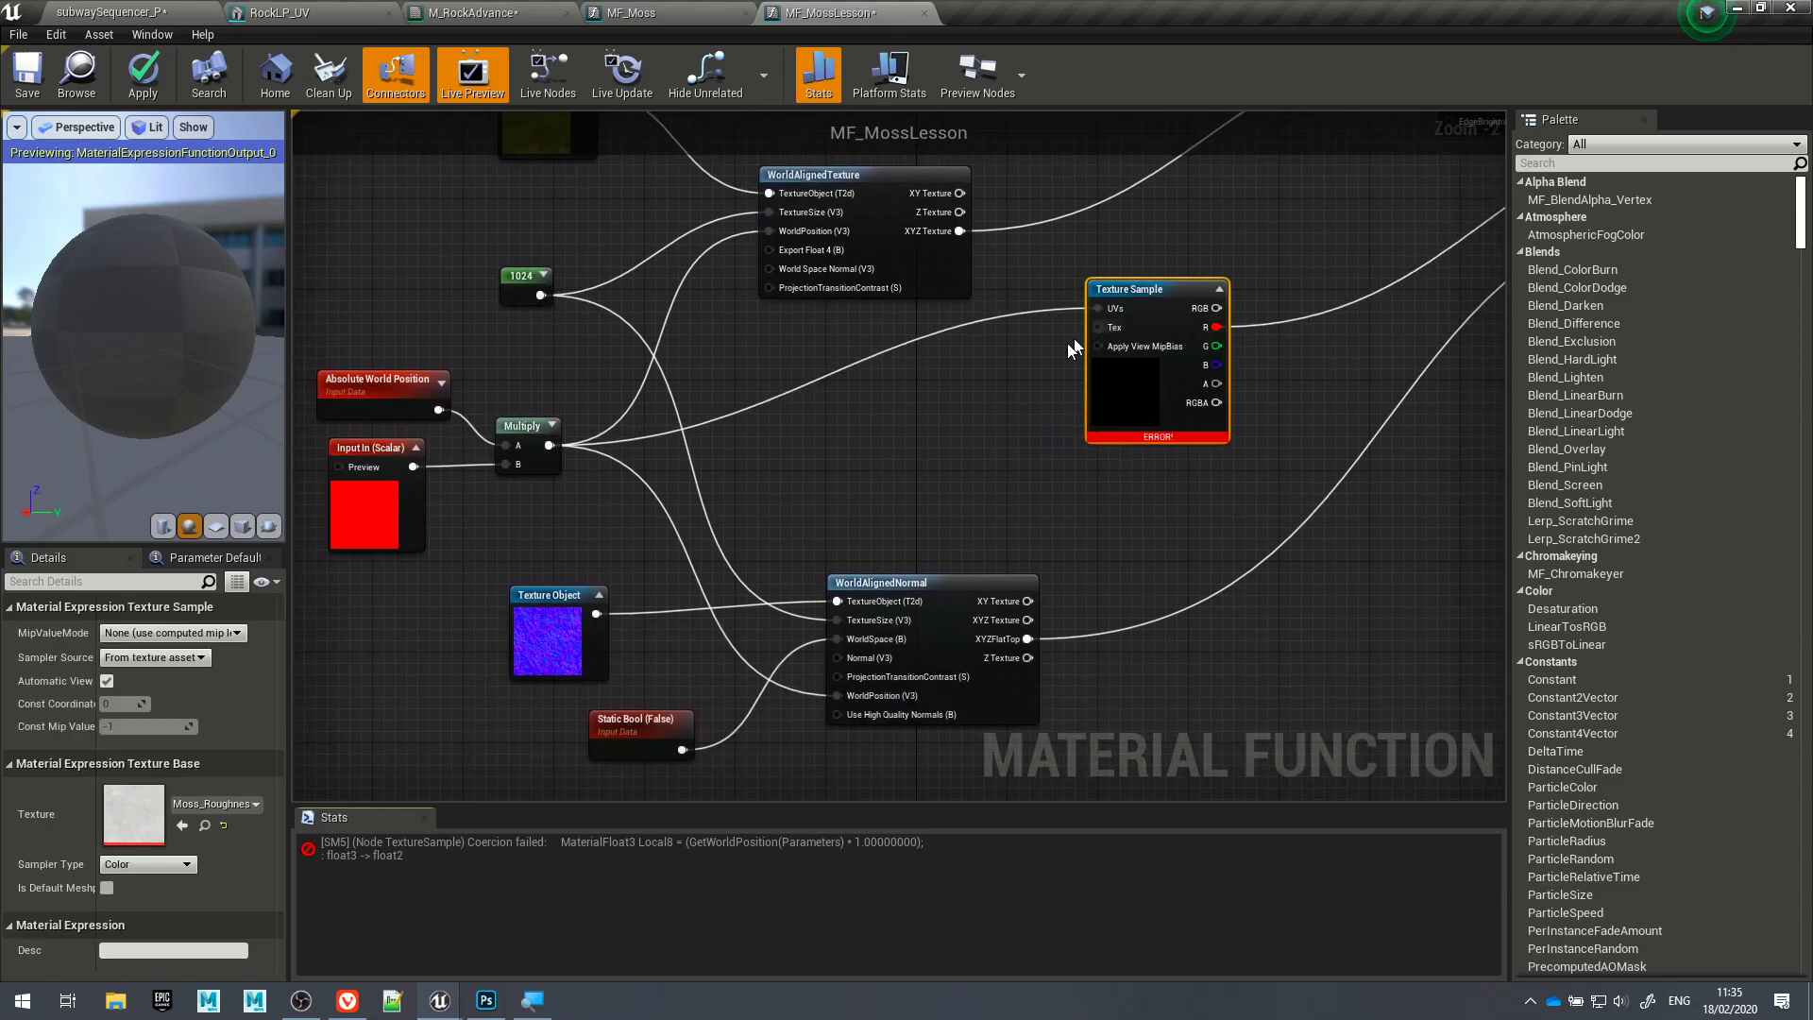
click(808, 552)
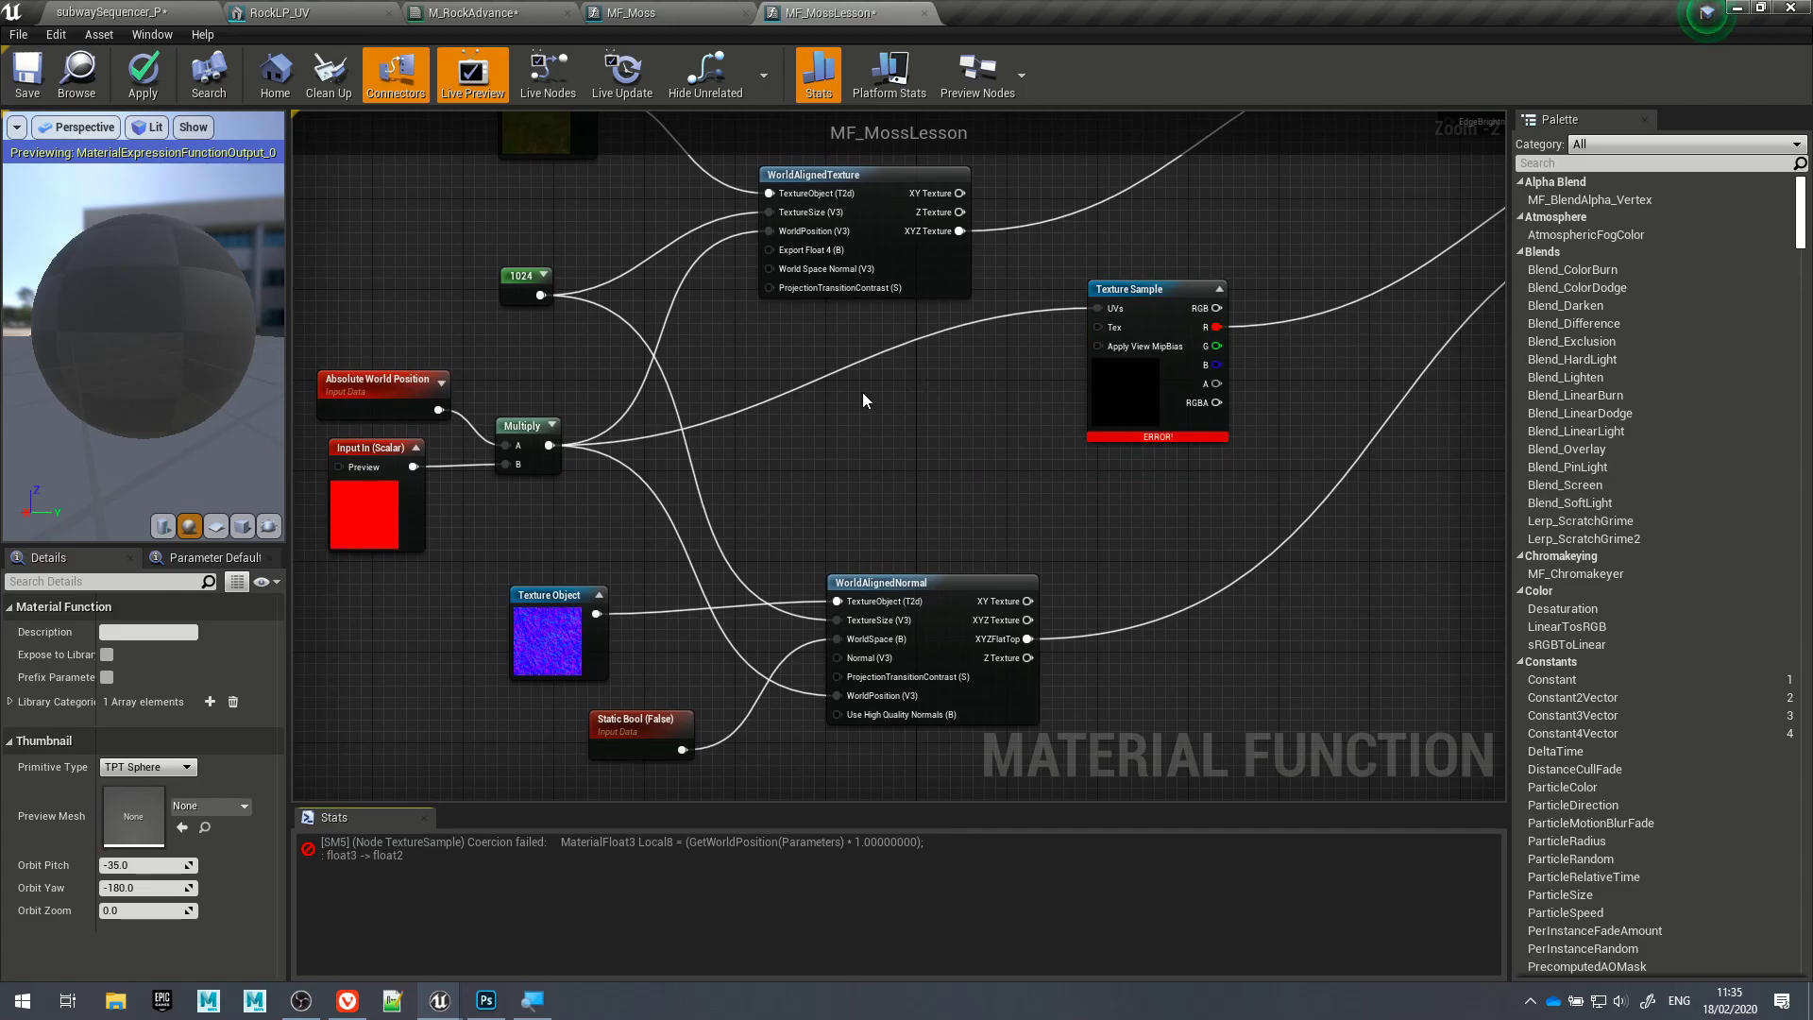
drag(550, 444, 820, 379)
text(conv)
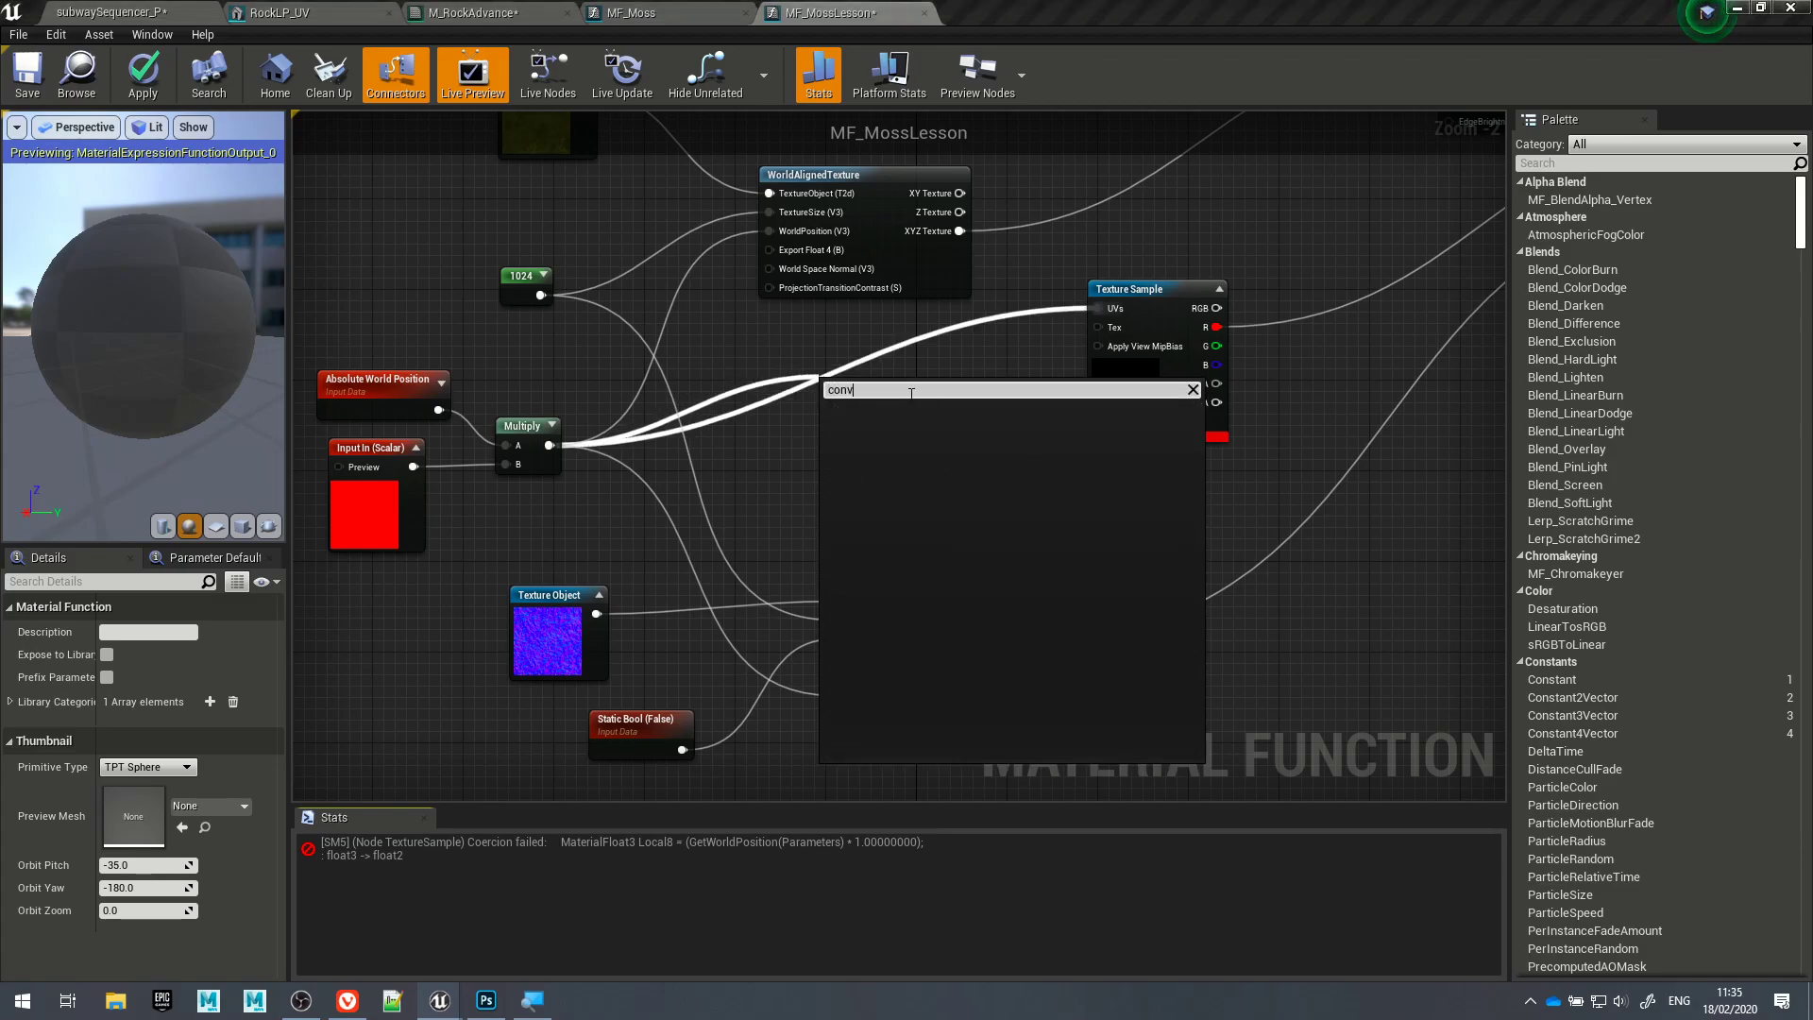
key(BackSpace)
key(BackSpace)
key(BackSpace)
key(BackSpace)
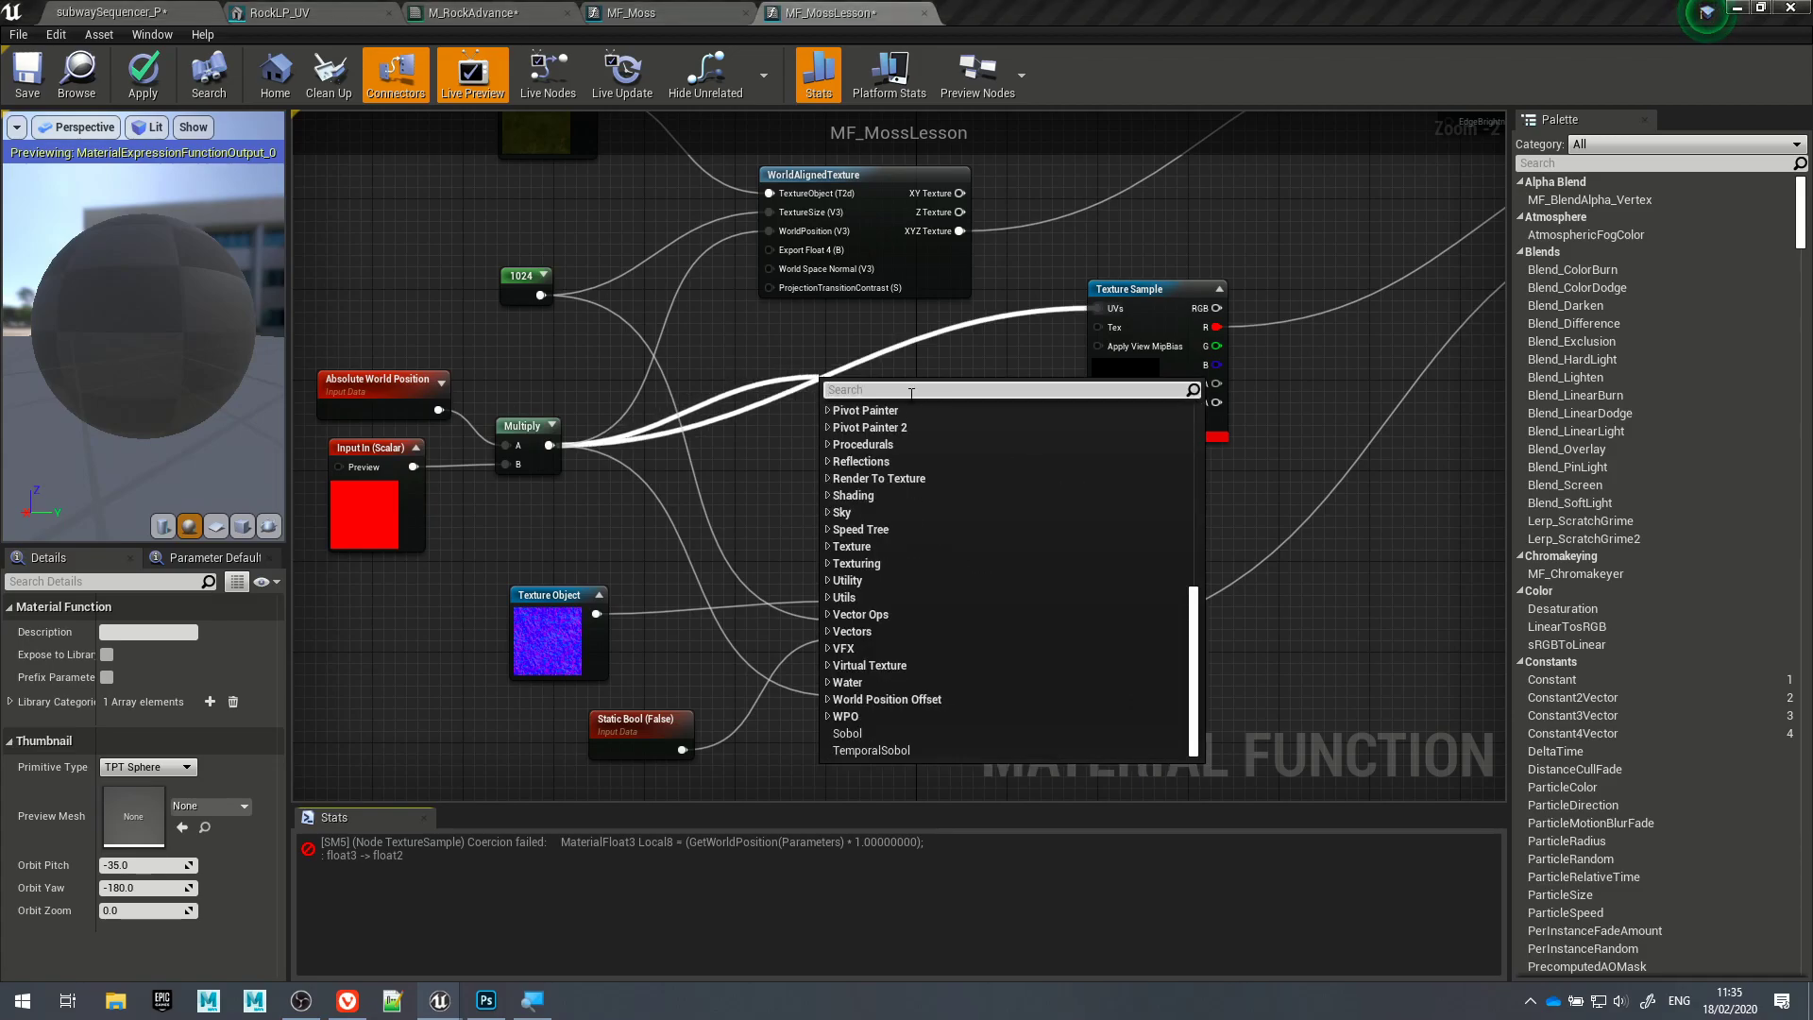
key(Escape)
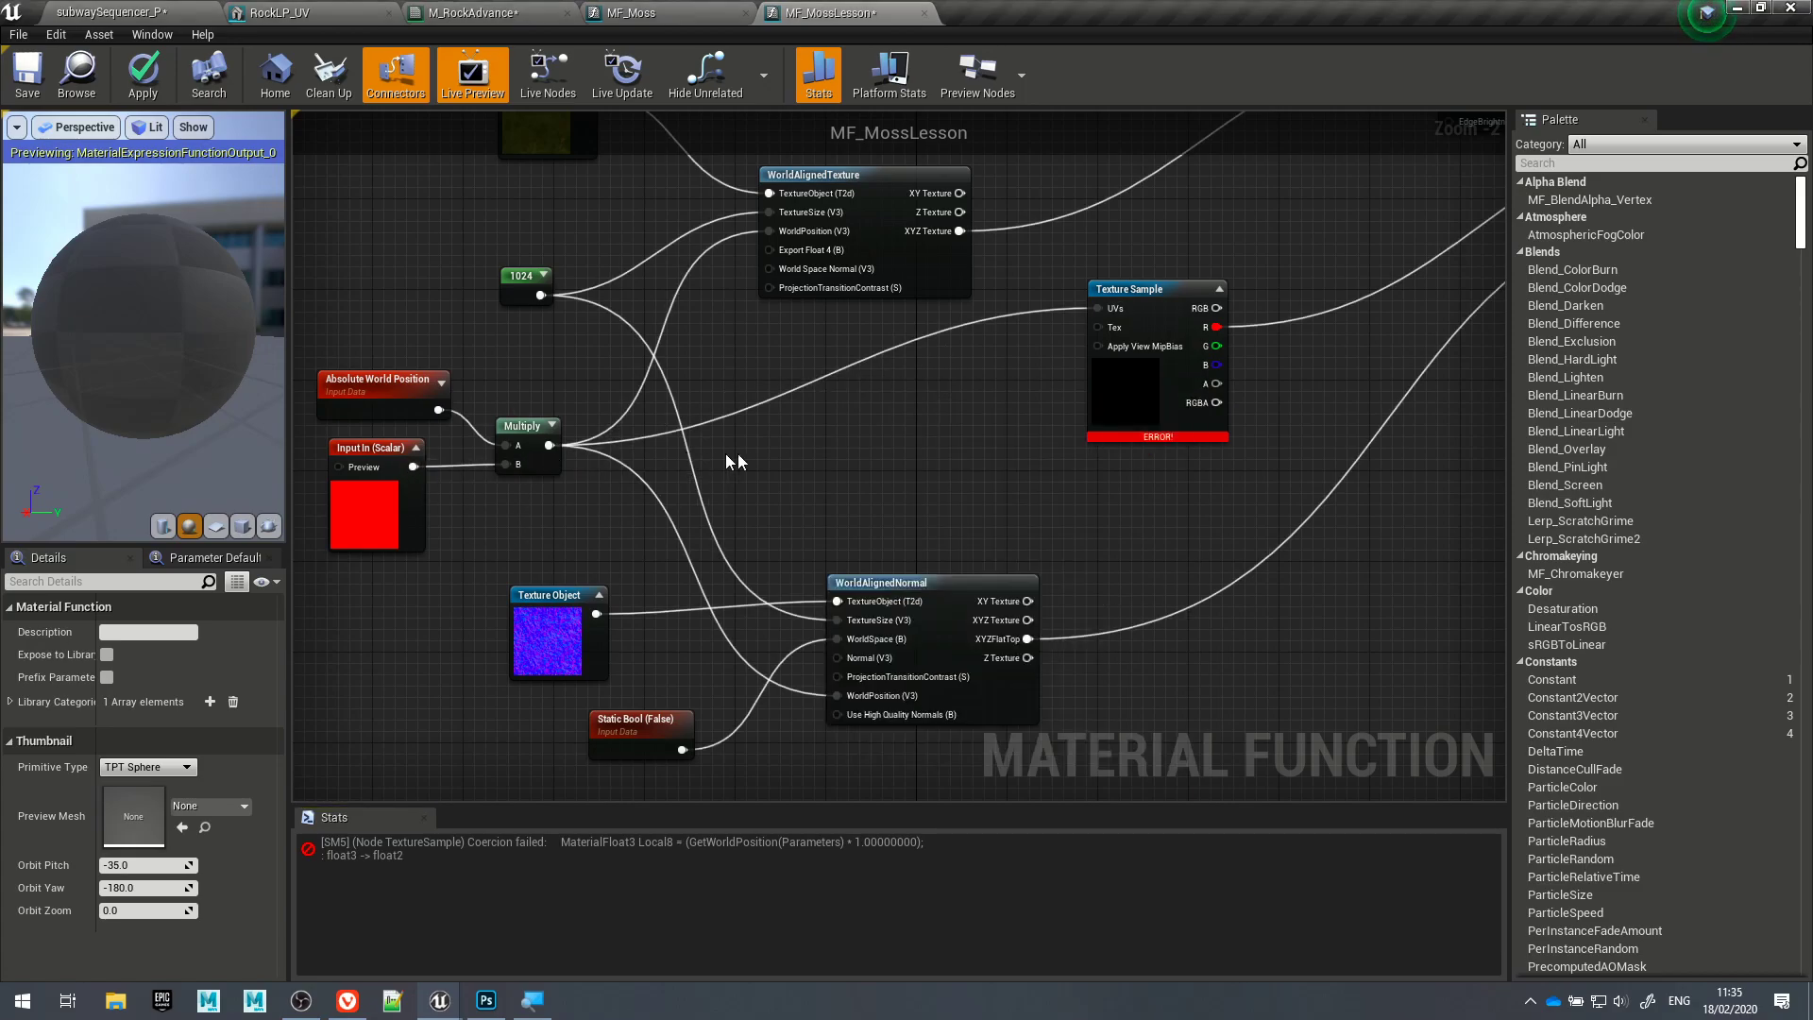
Step: Try inserting a TransformToZVector node between the Multiply output and the Texture Sample's UVs input
drag(1097, 308, 909, 413)
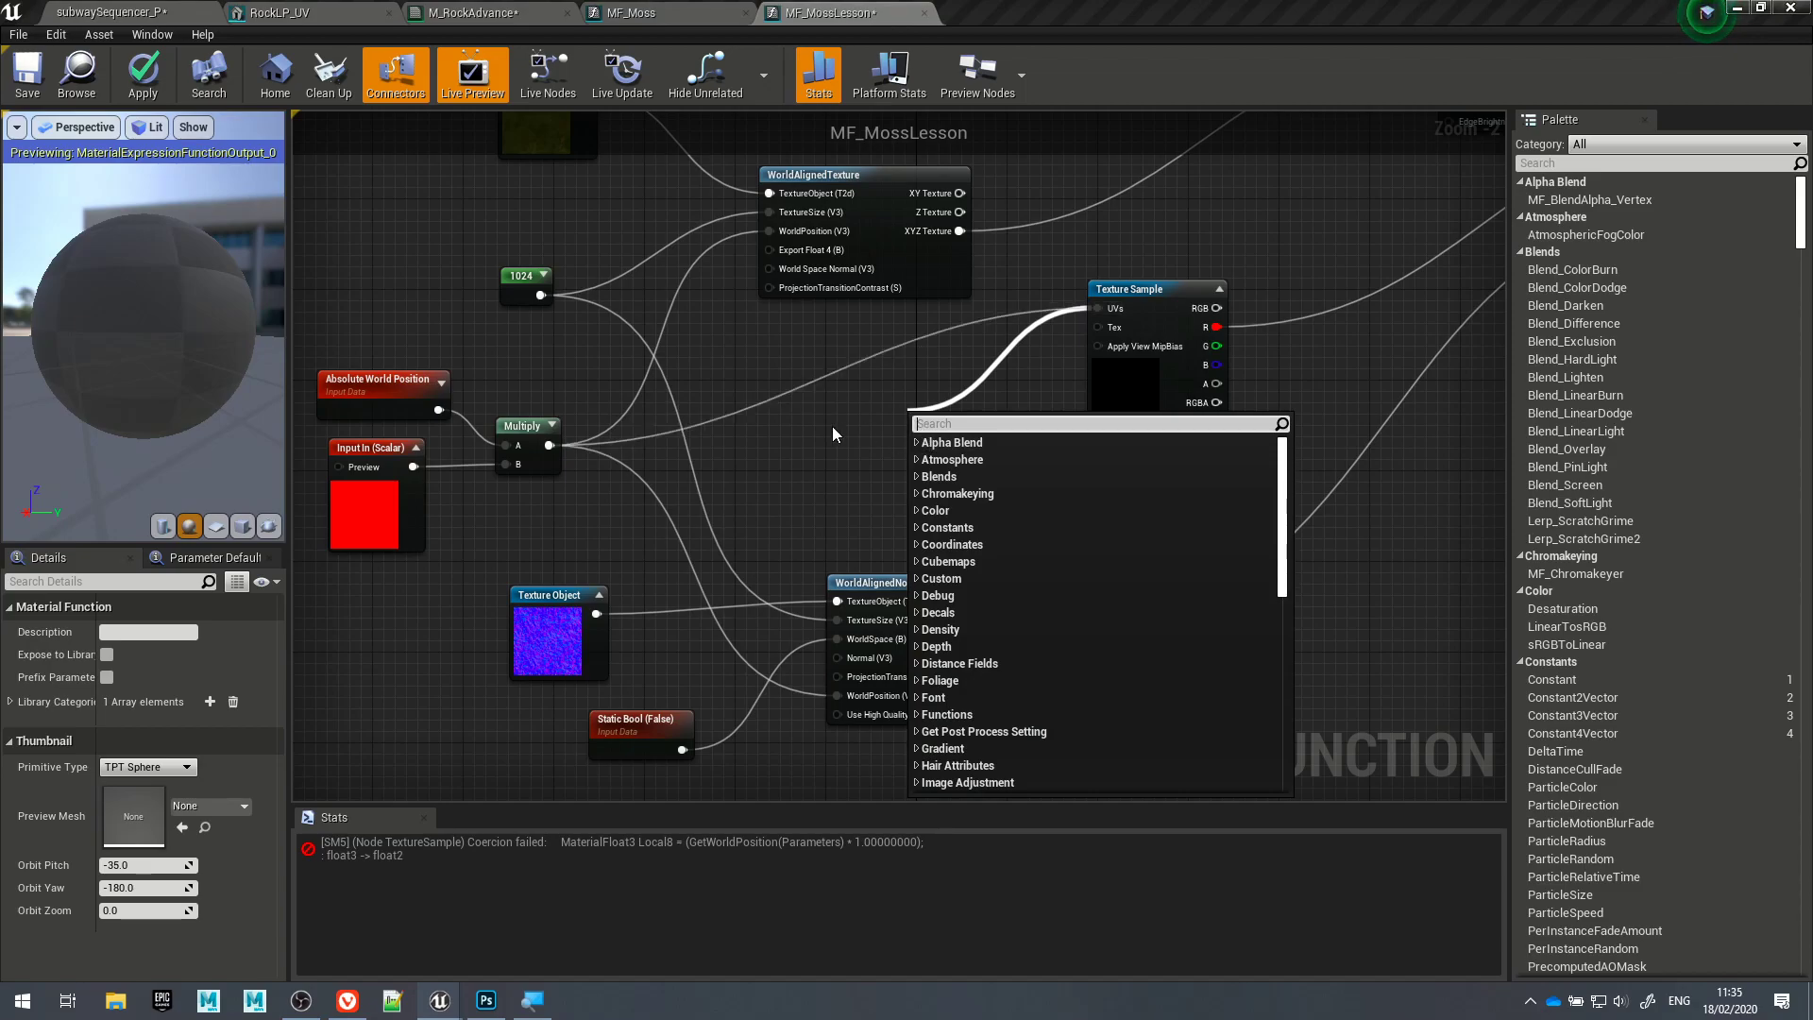
text(vector)
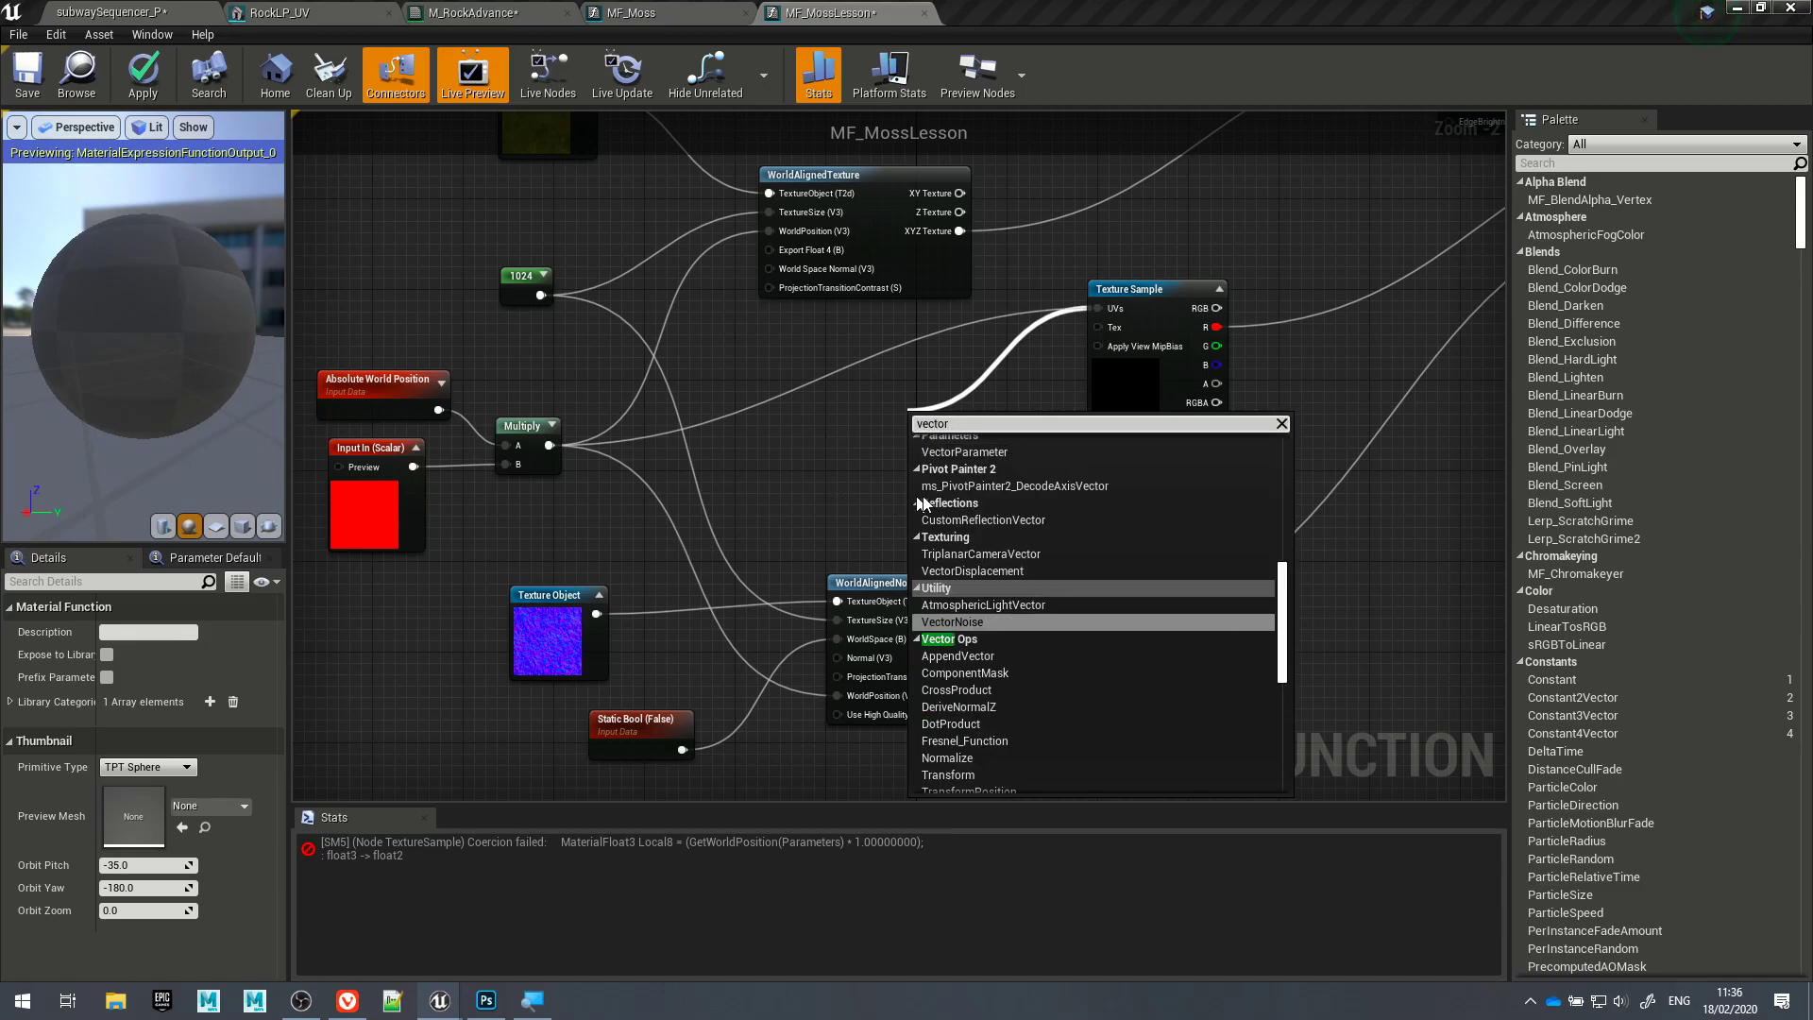
scroll(1043, 572, down, 5)
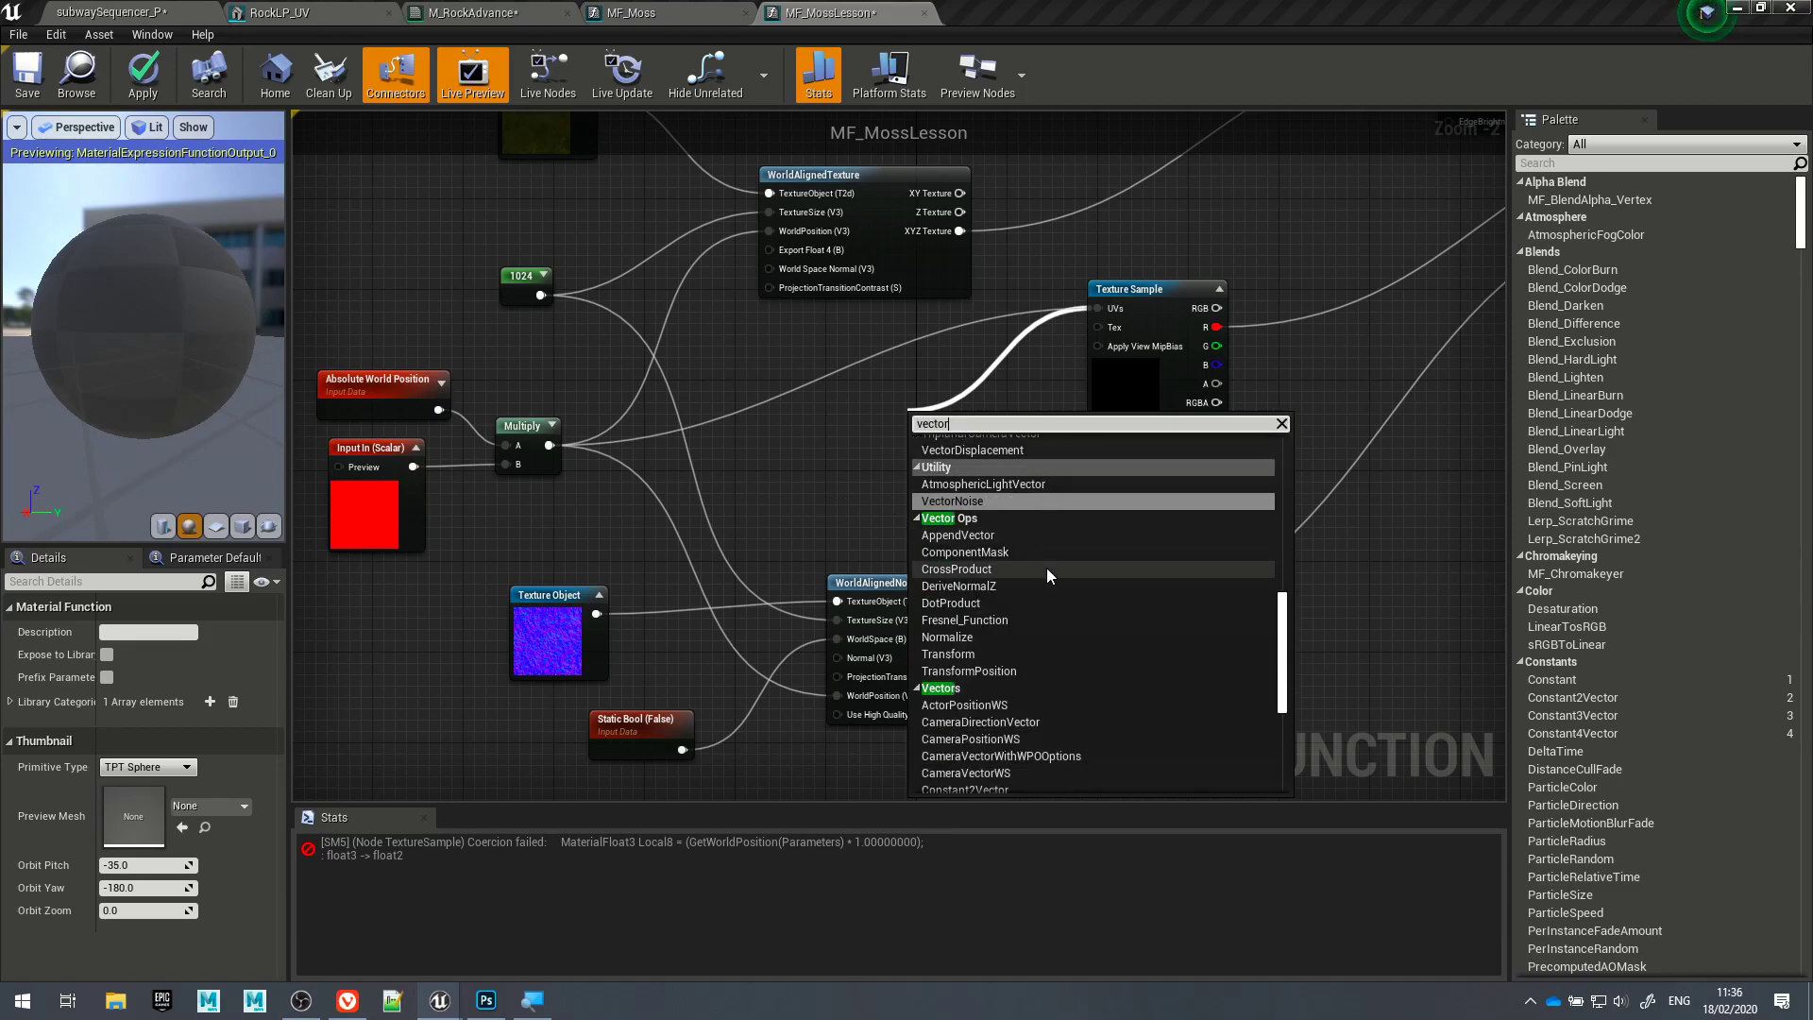
scroll(1028, 593, down, 3)
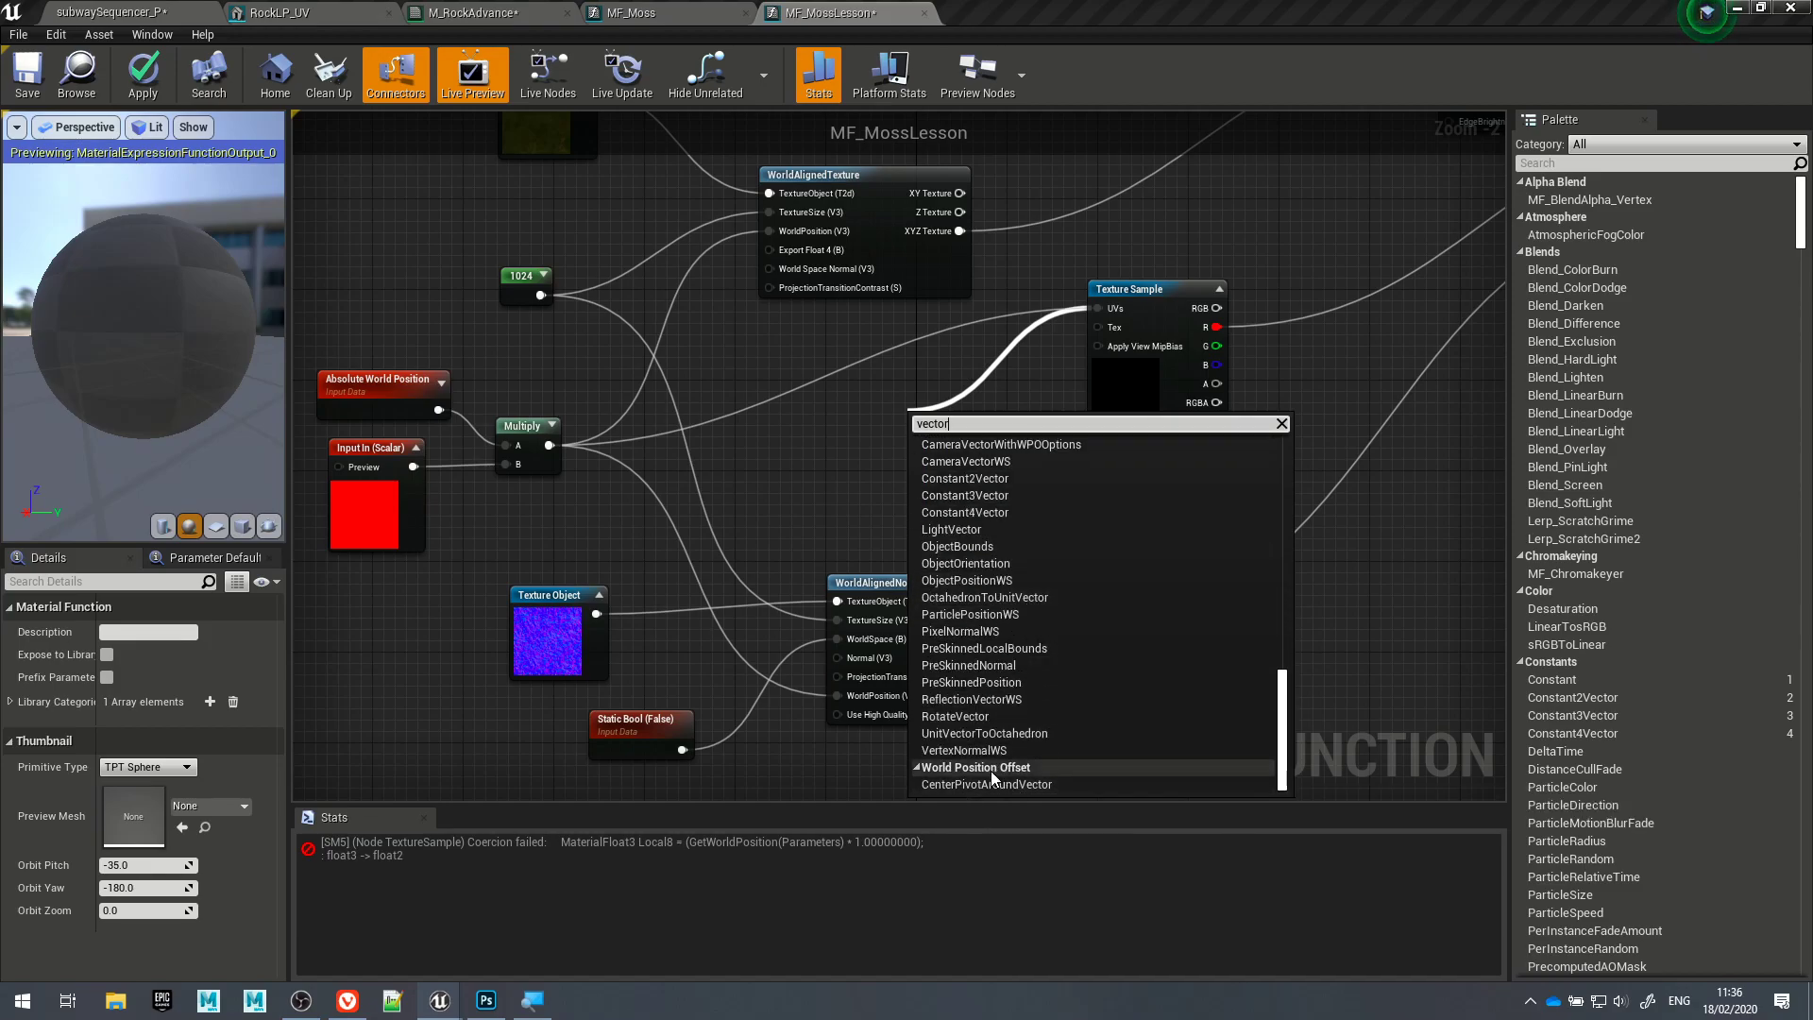
scroll(1029, 722, up, 10)
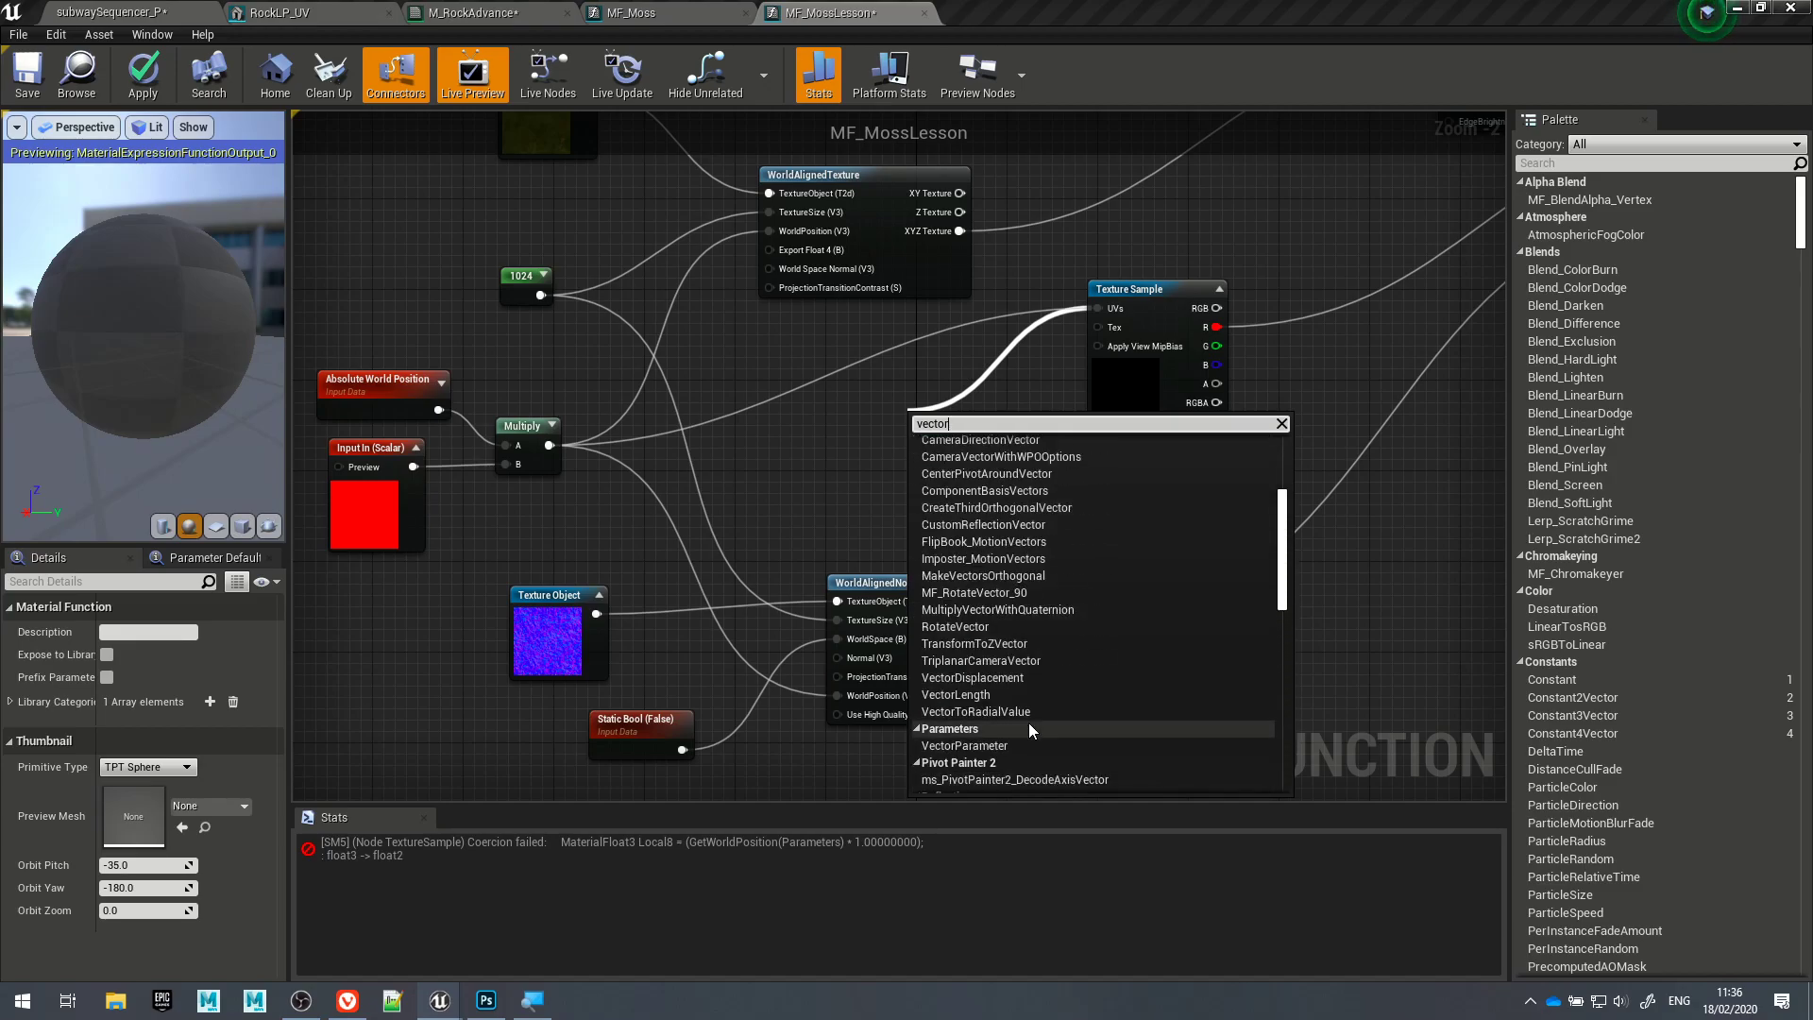
click(1040, 646)
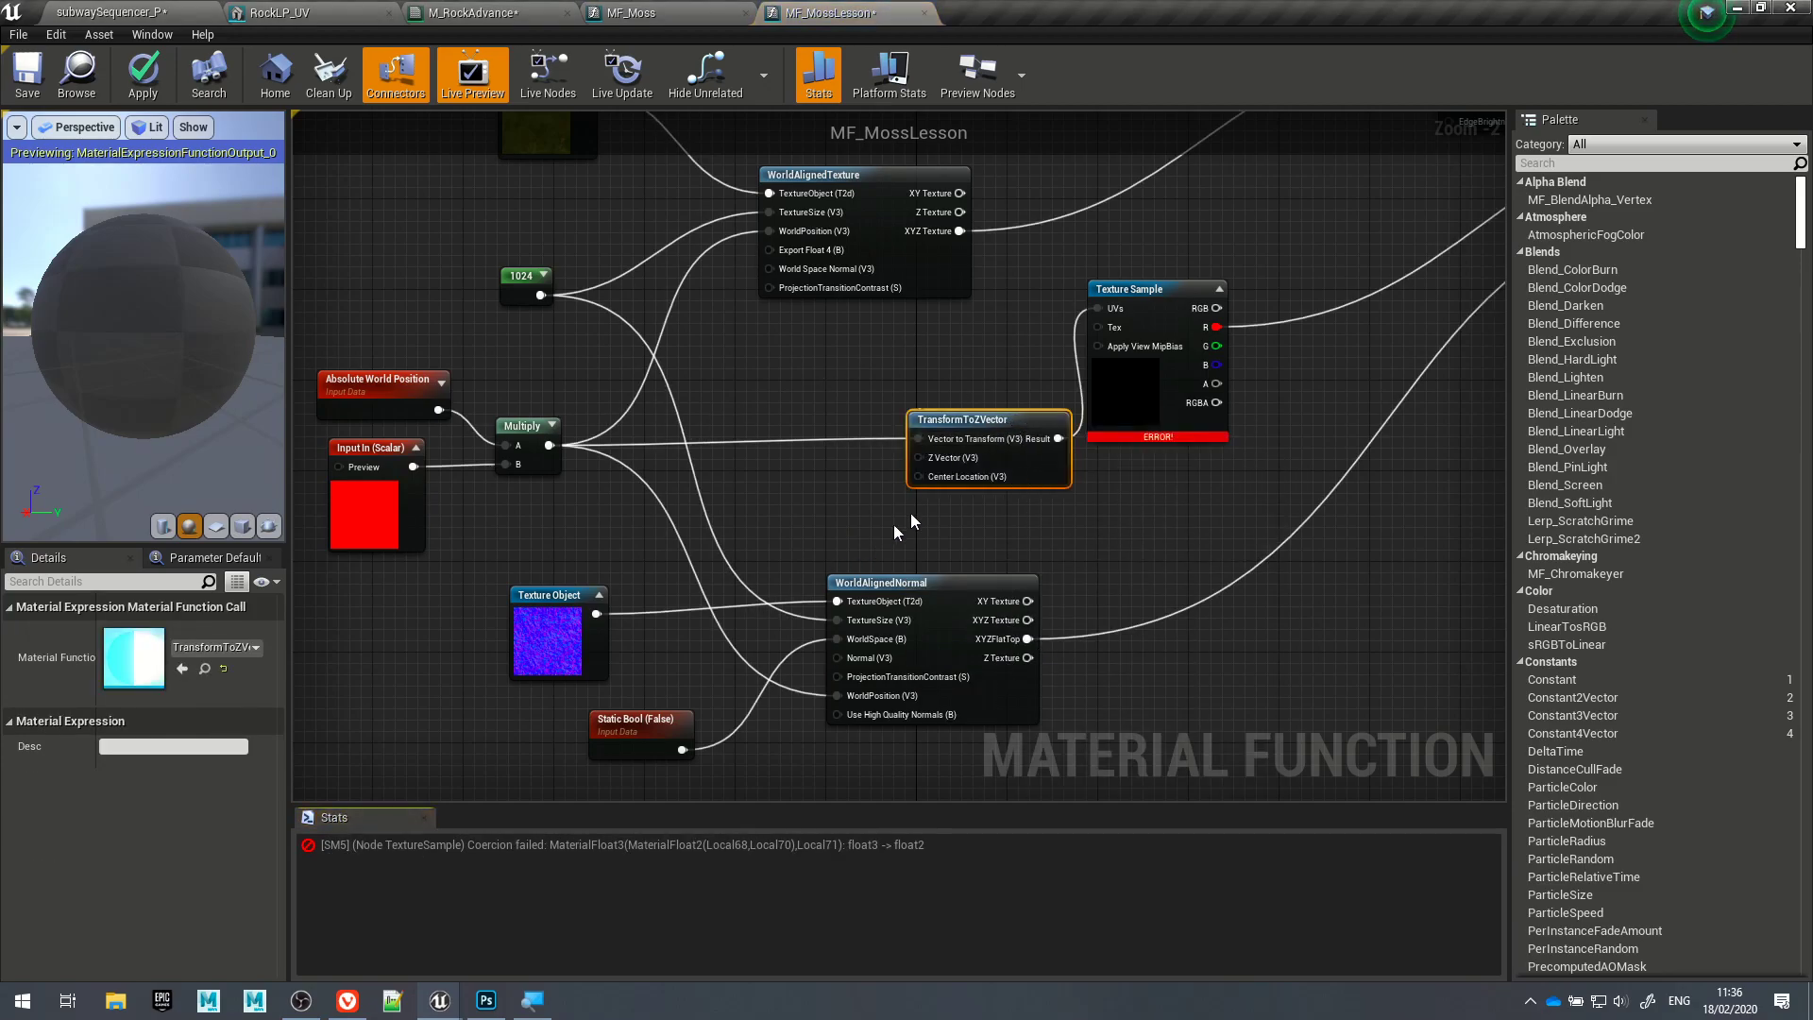
drag(1010, 419, 919, 379)
click(982, 529)
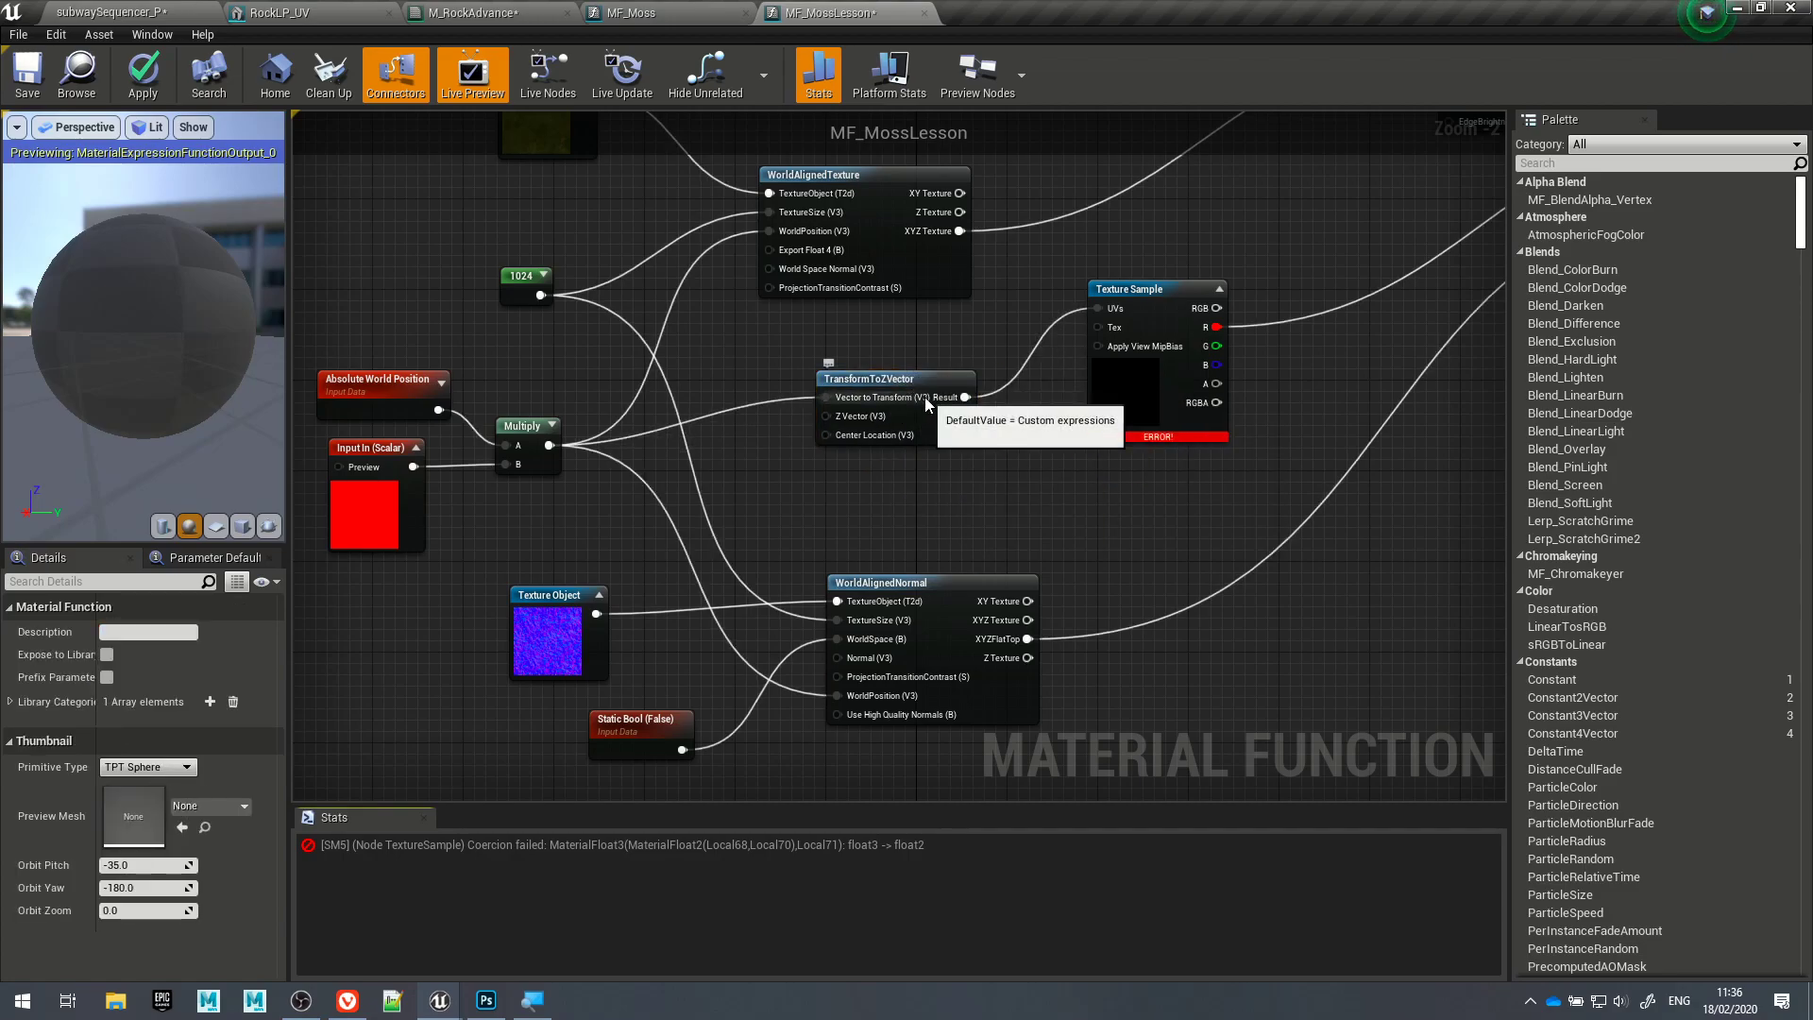
Step: Delete the TransformToZVector node and the roughness Texture Sample from the graph
click(920, 372)
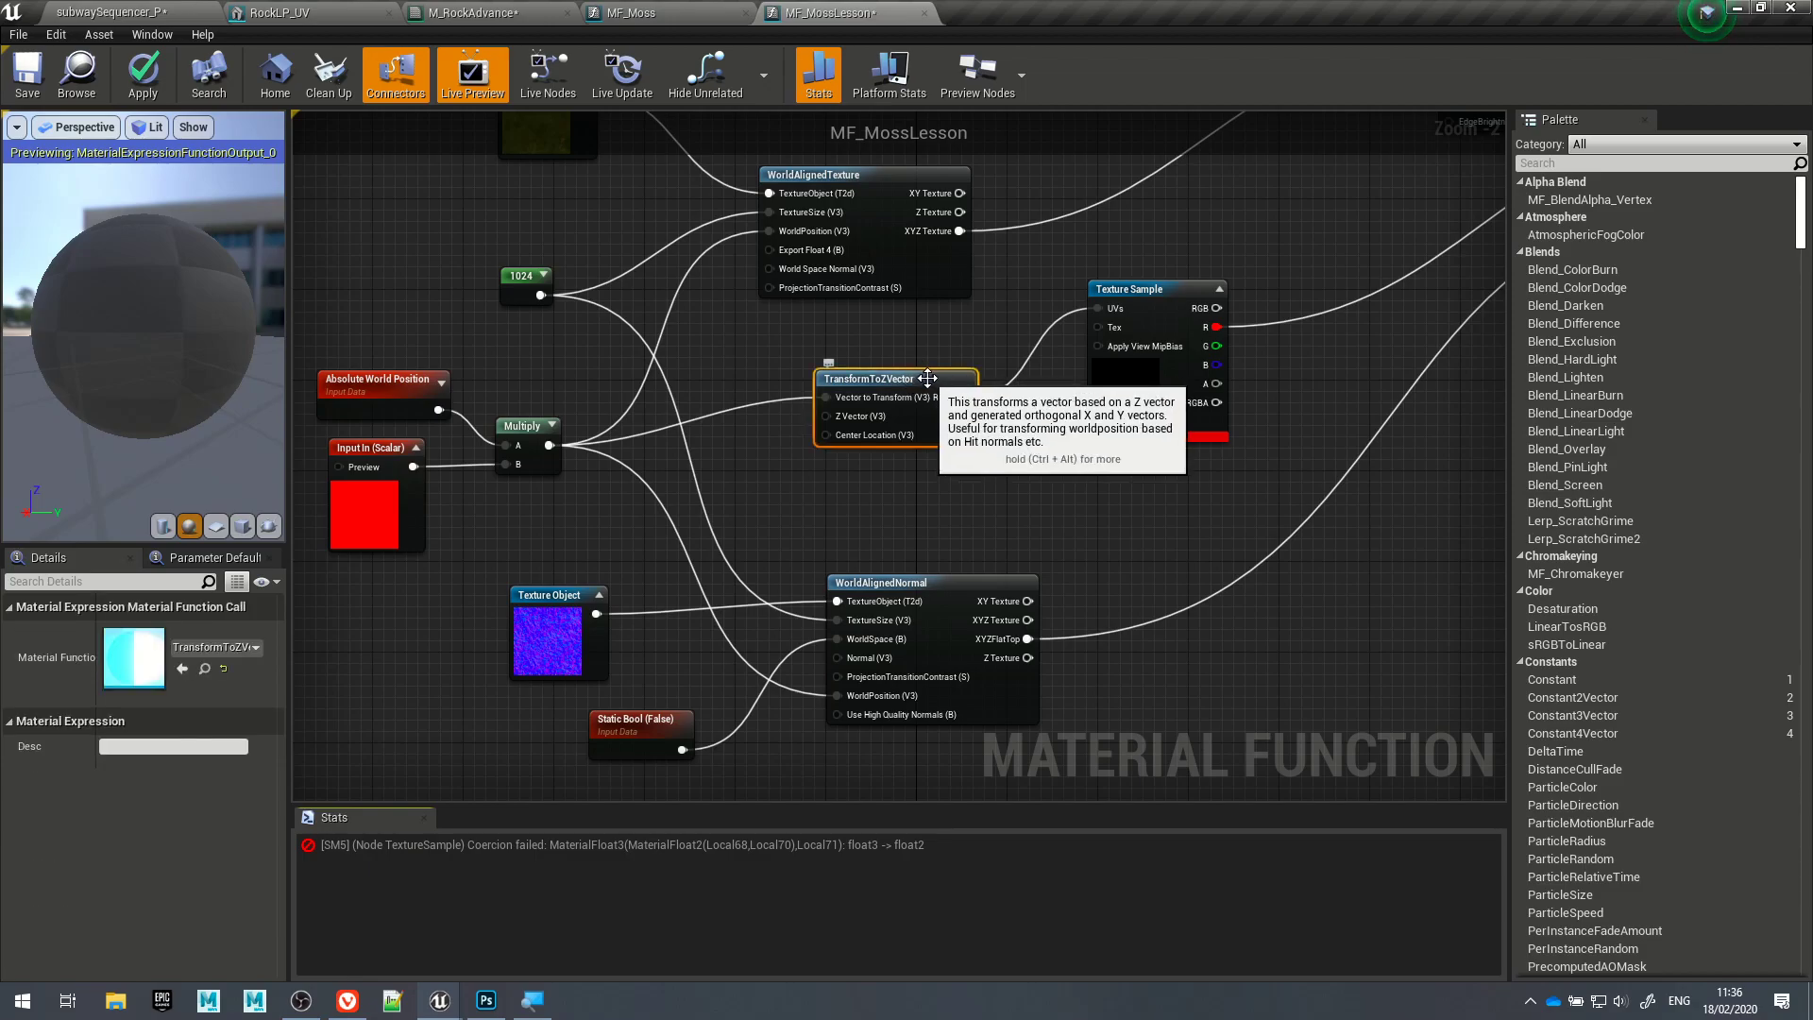
key(Delete)
click(1147, 295)
key(Delete)
Step: Add a BreakOutFloat3Components node fed by WorldAlignedTexture's XYZ Texture output
right_drag(995, 440, 769, 470)
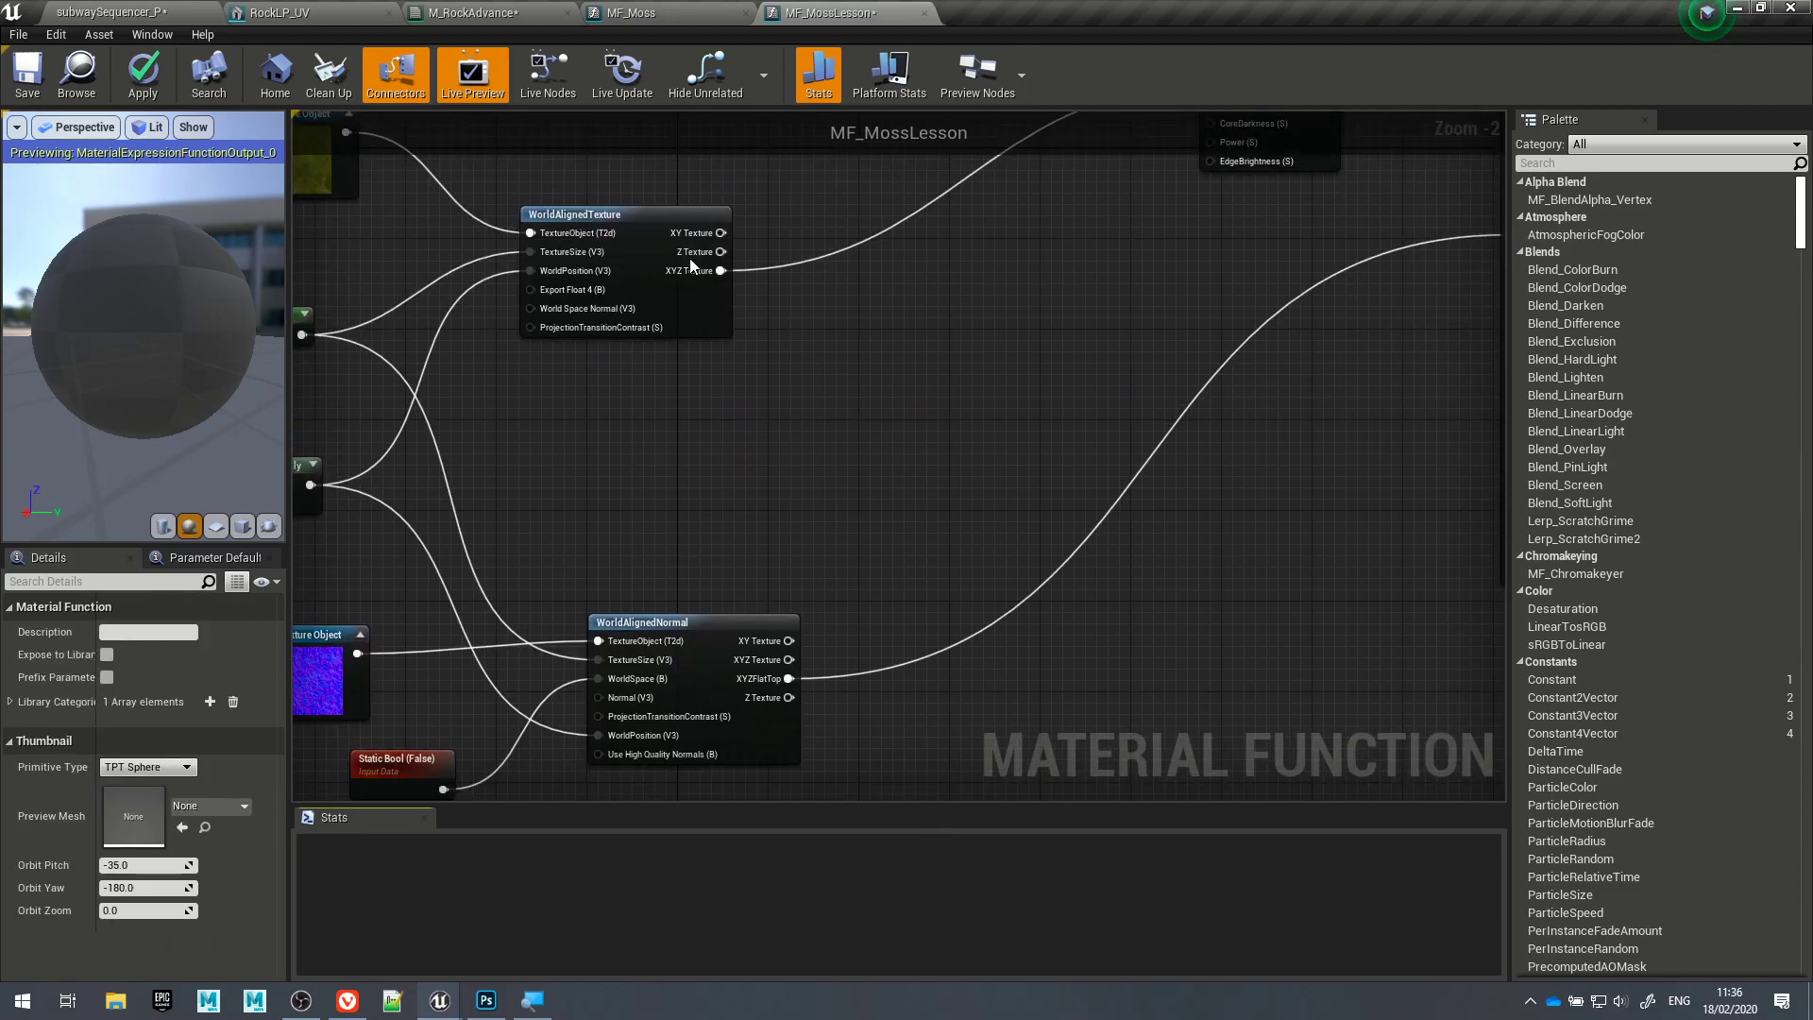
drag(720, 271, 795, 417)
text(break)
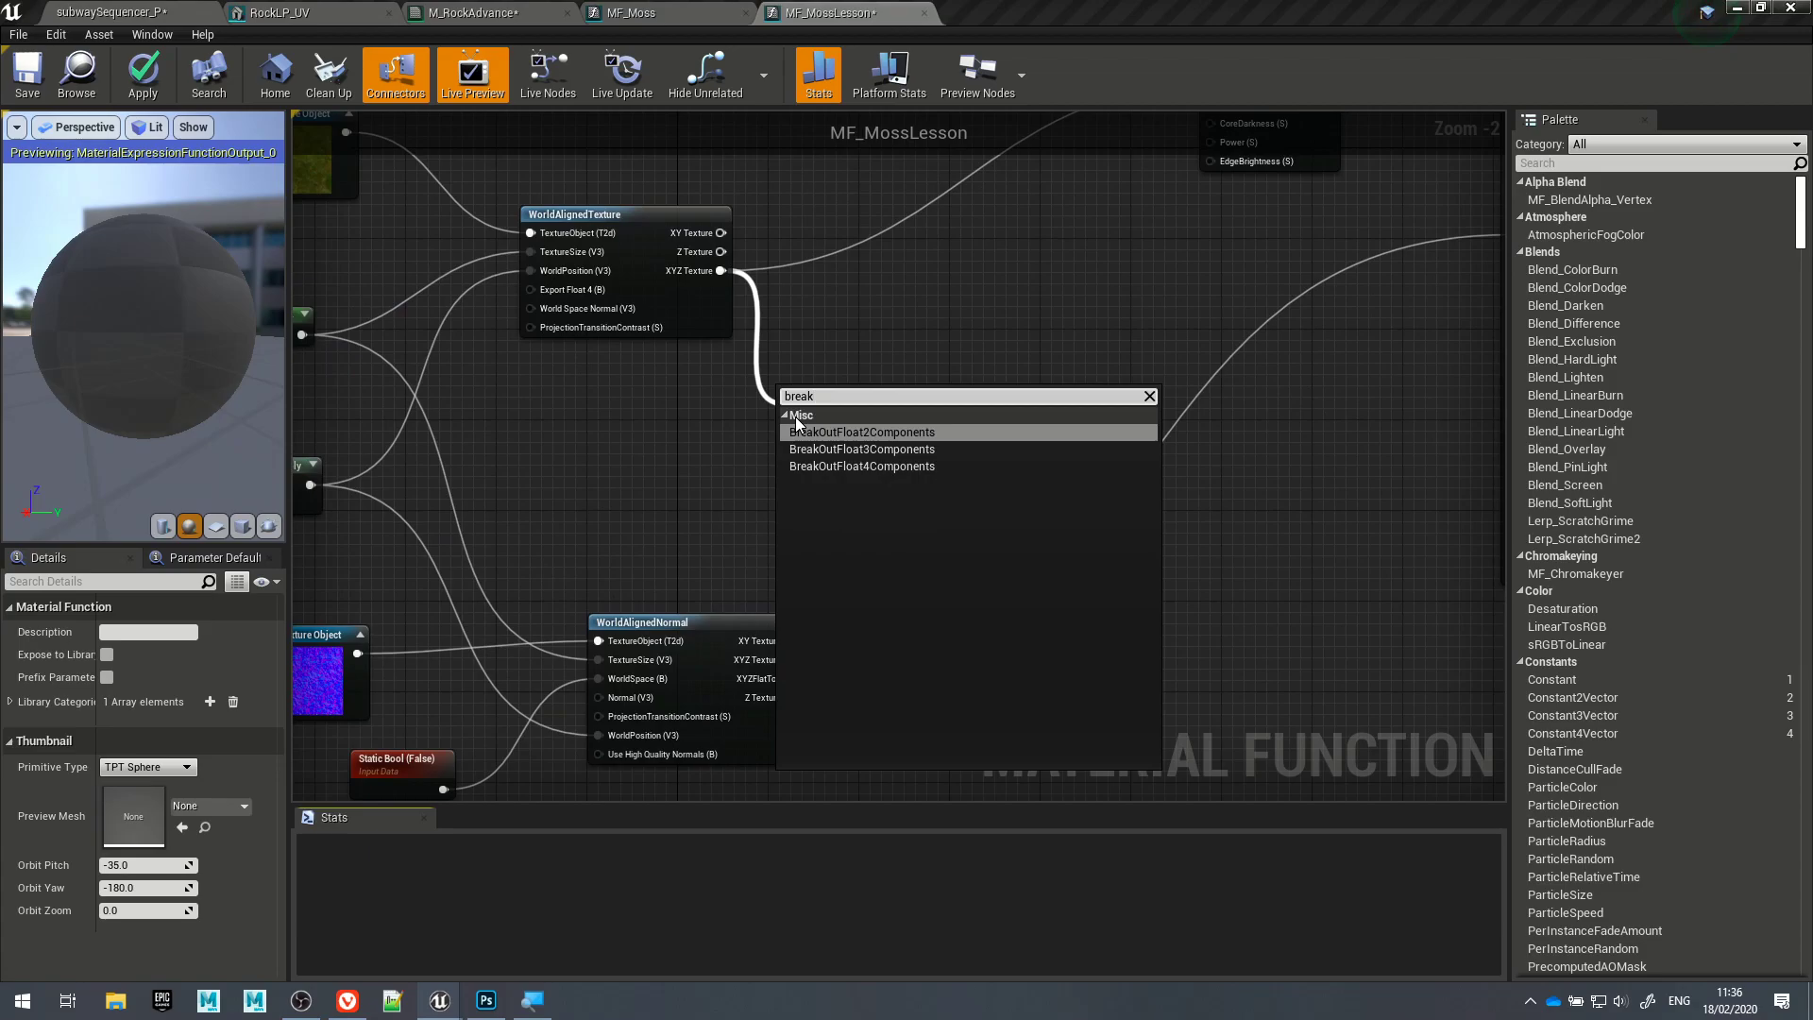
key(Down)
key(Return)
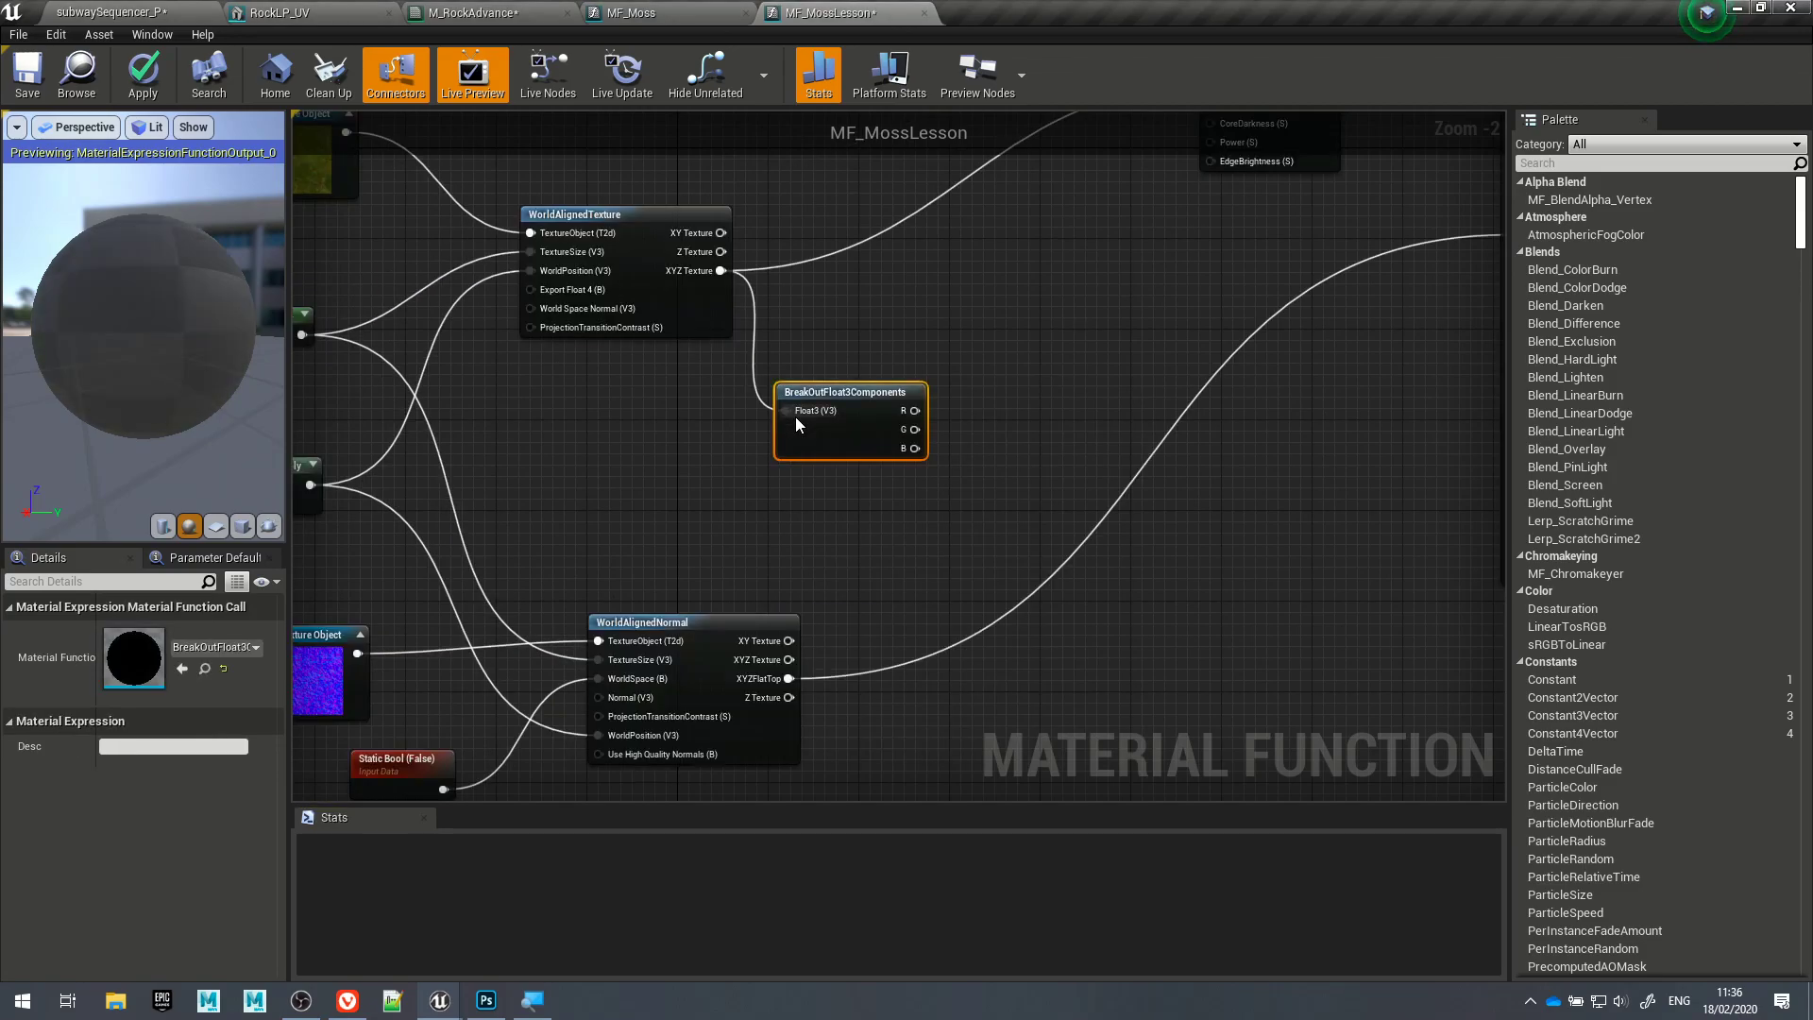
Step: Add a Power node with its Base fed by BreakOutFloat3Components' R output
drag(957, 368, 960, 332)
text(power)
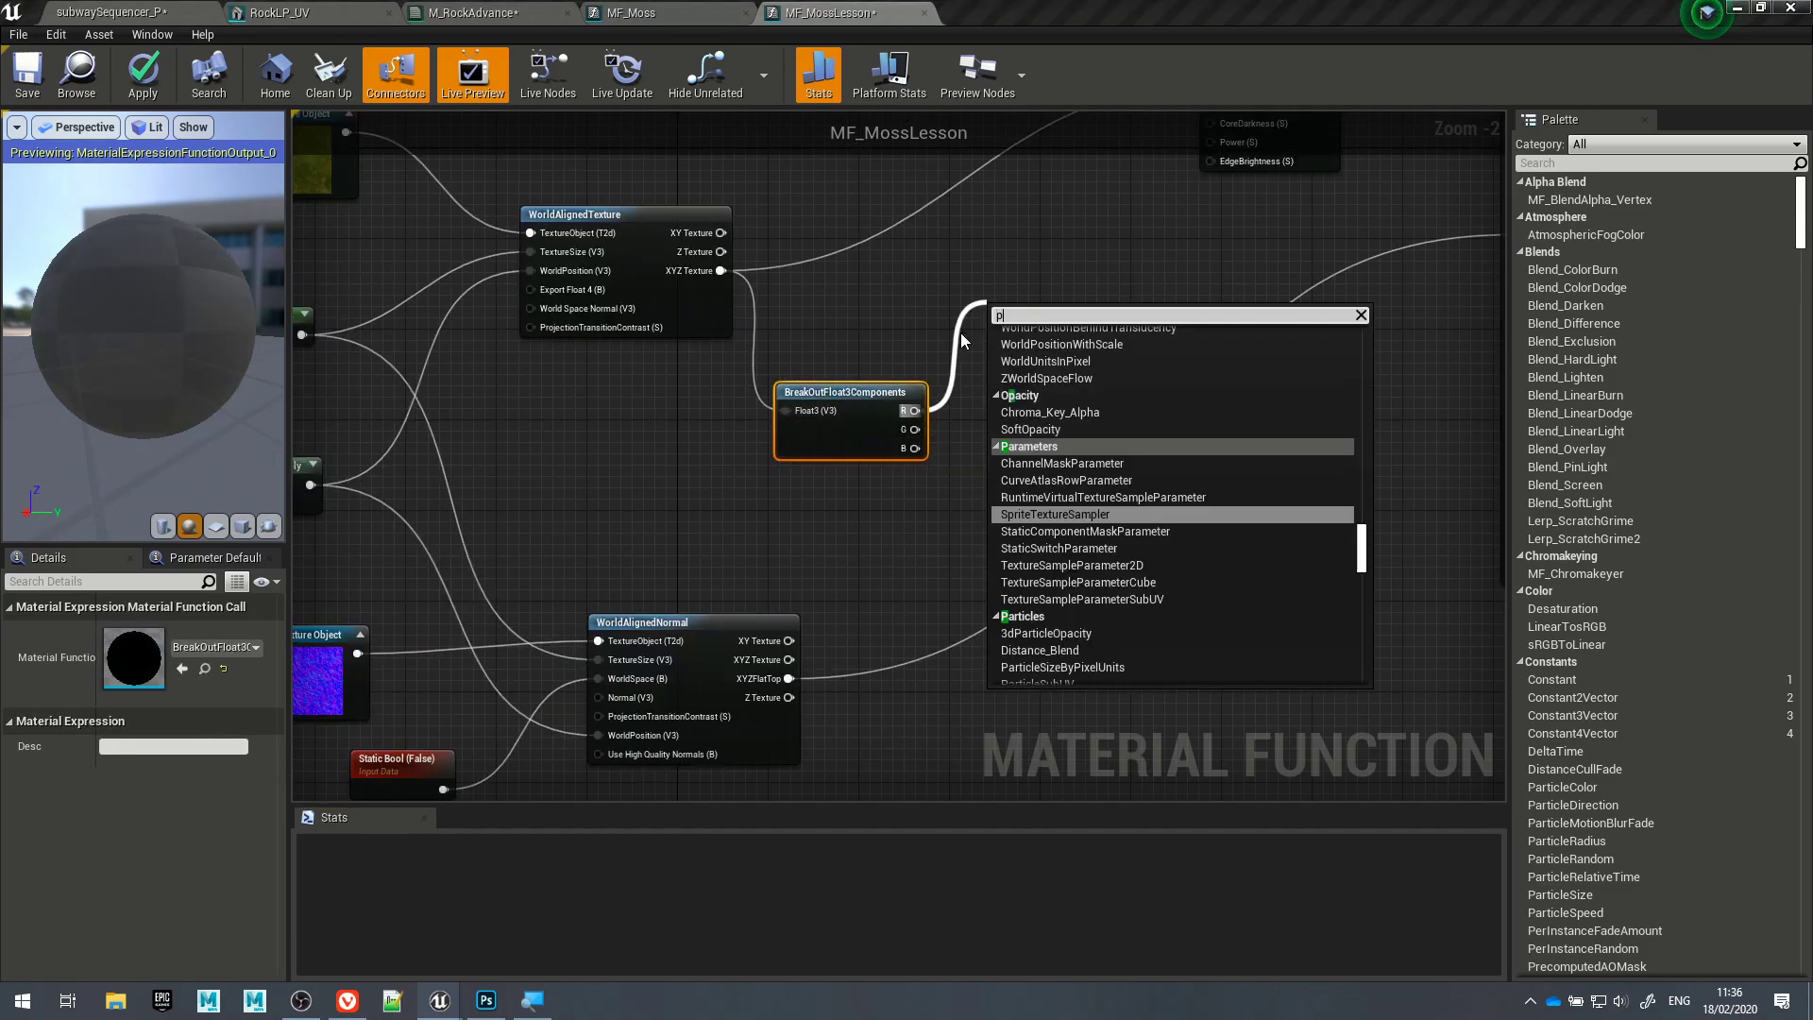
key(Return)
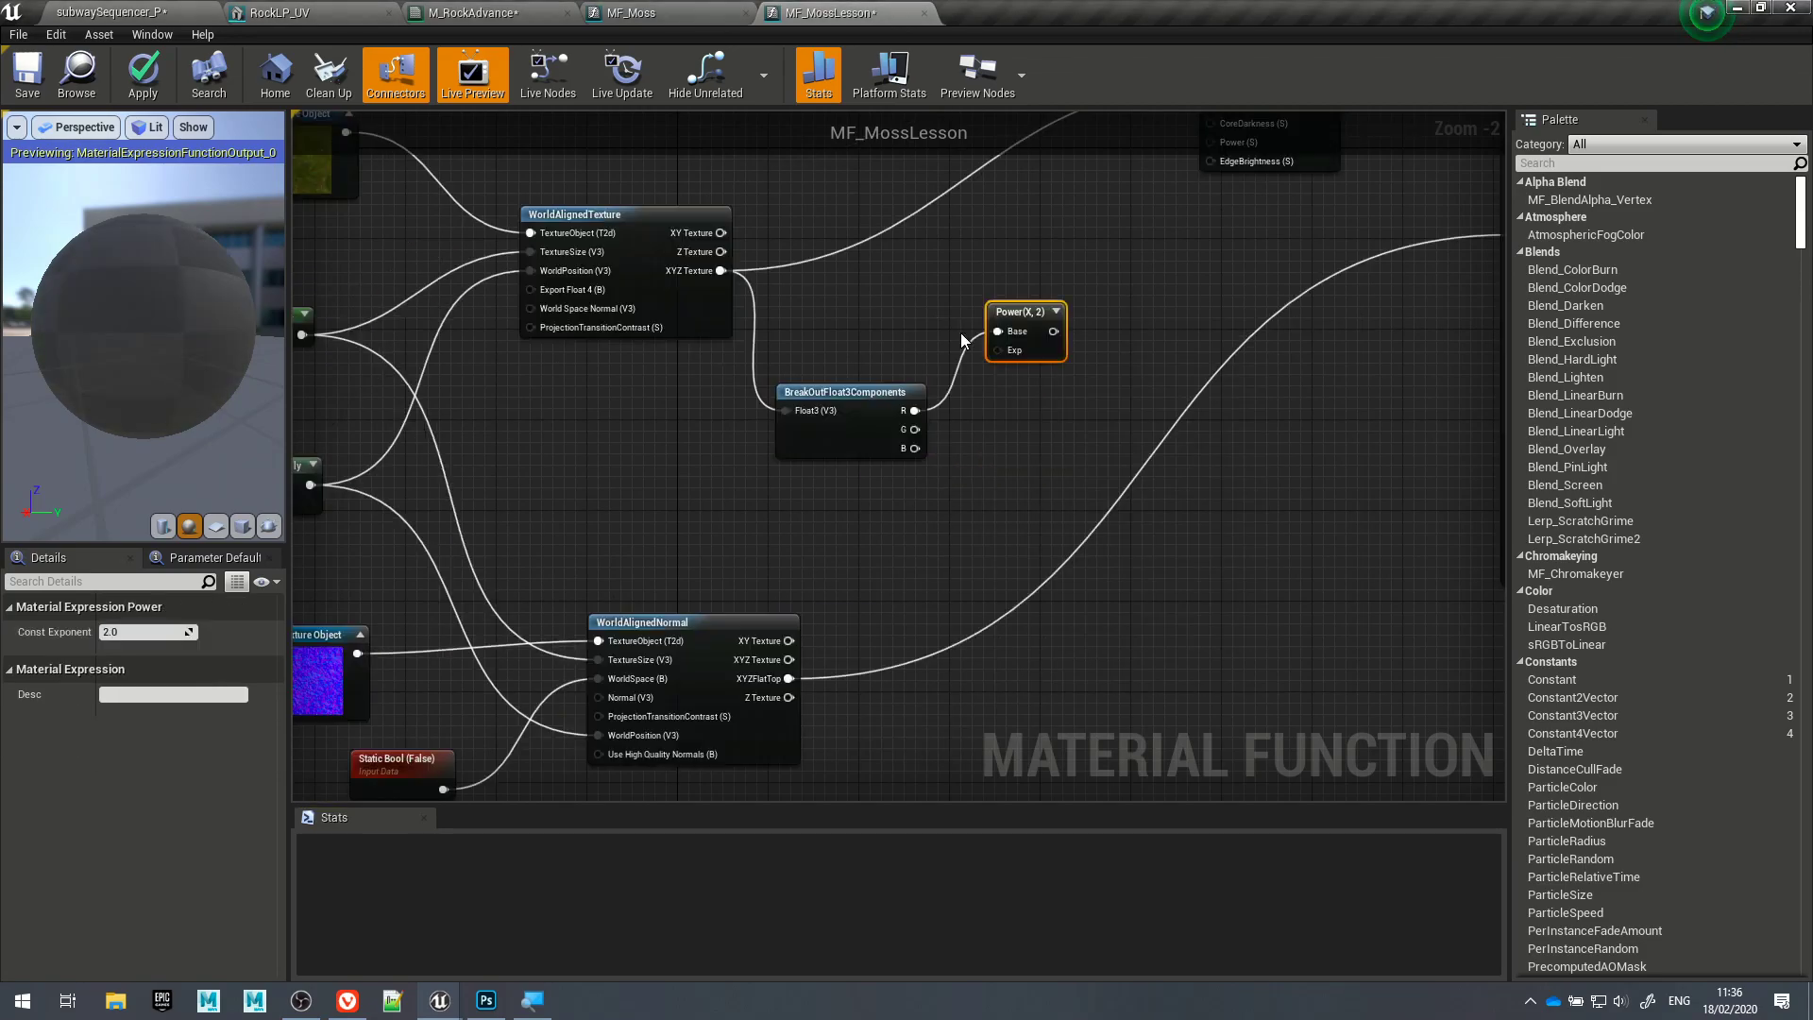
click(886, 315)
Step: Examine the Power node's exponent and the CheapContrast, Clamp and Lerp chain after BreakOutFloat3Components in MF_Moss
click(631, 13)
right_drag(749, 361, 695, 507)
scroll(923, 416, up, 4)
mouse_move(650, 601)
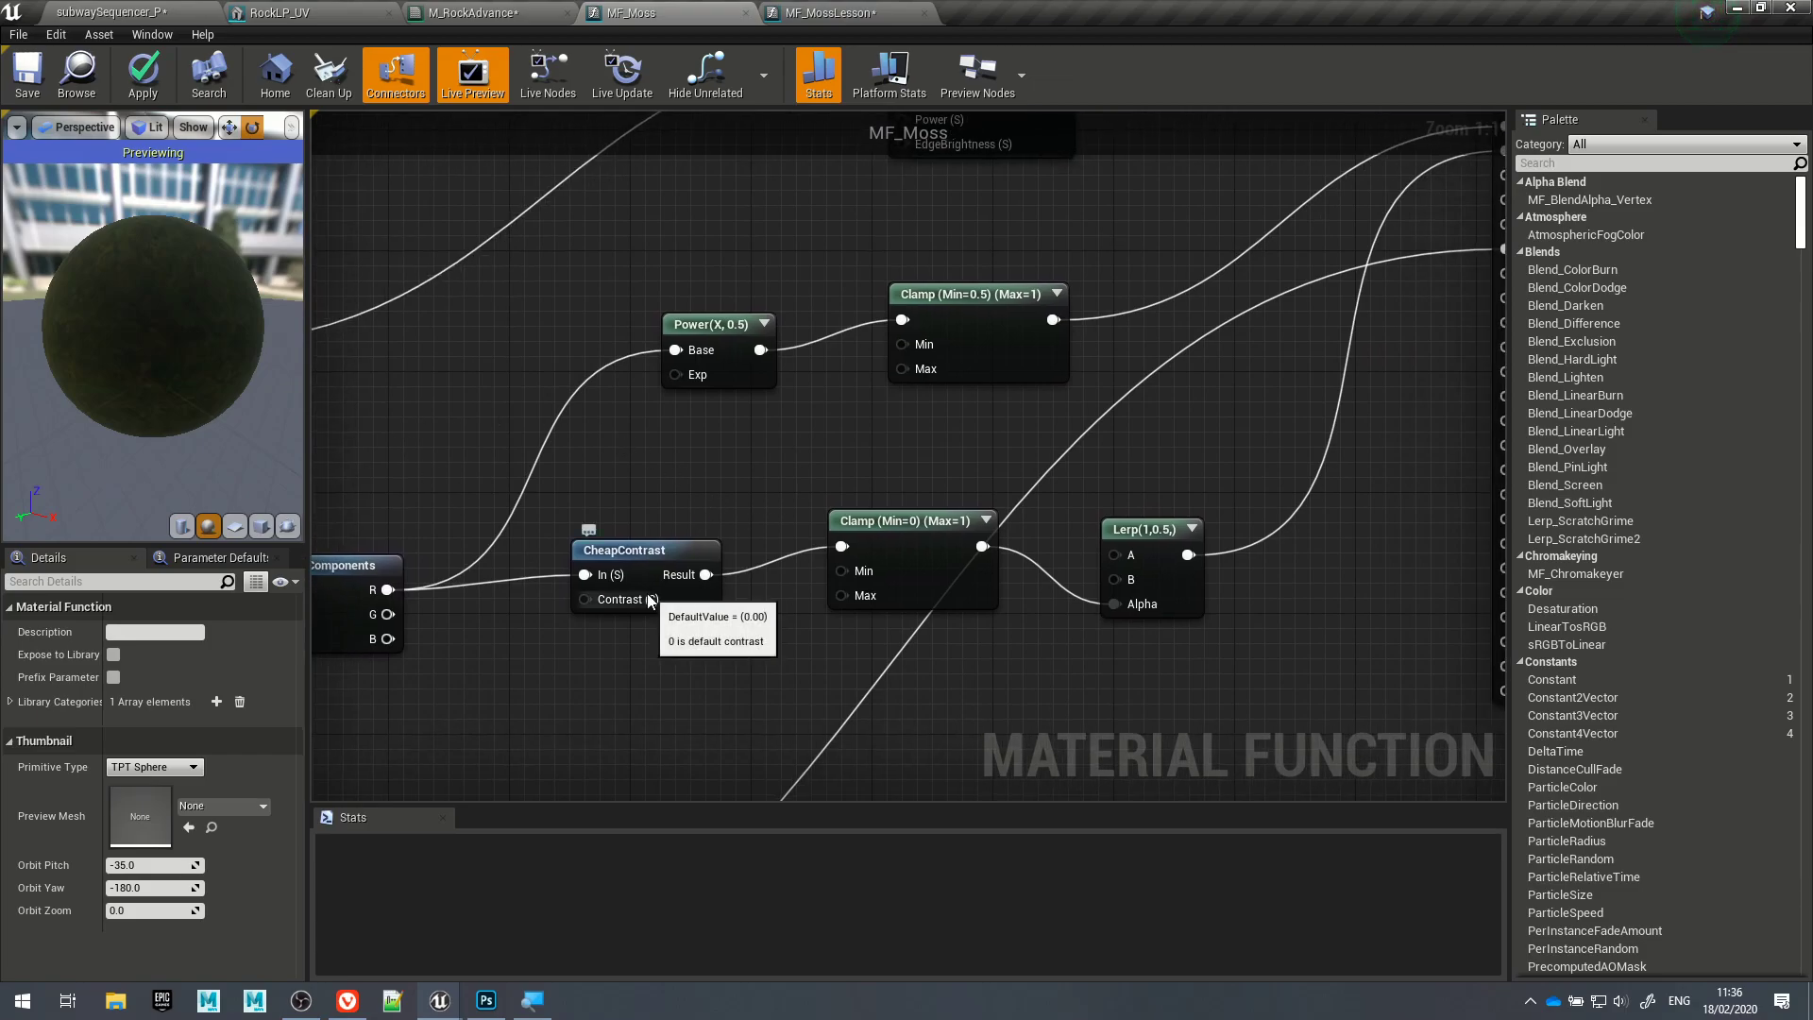
click(743, 330)
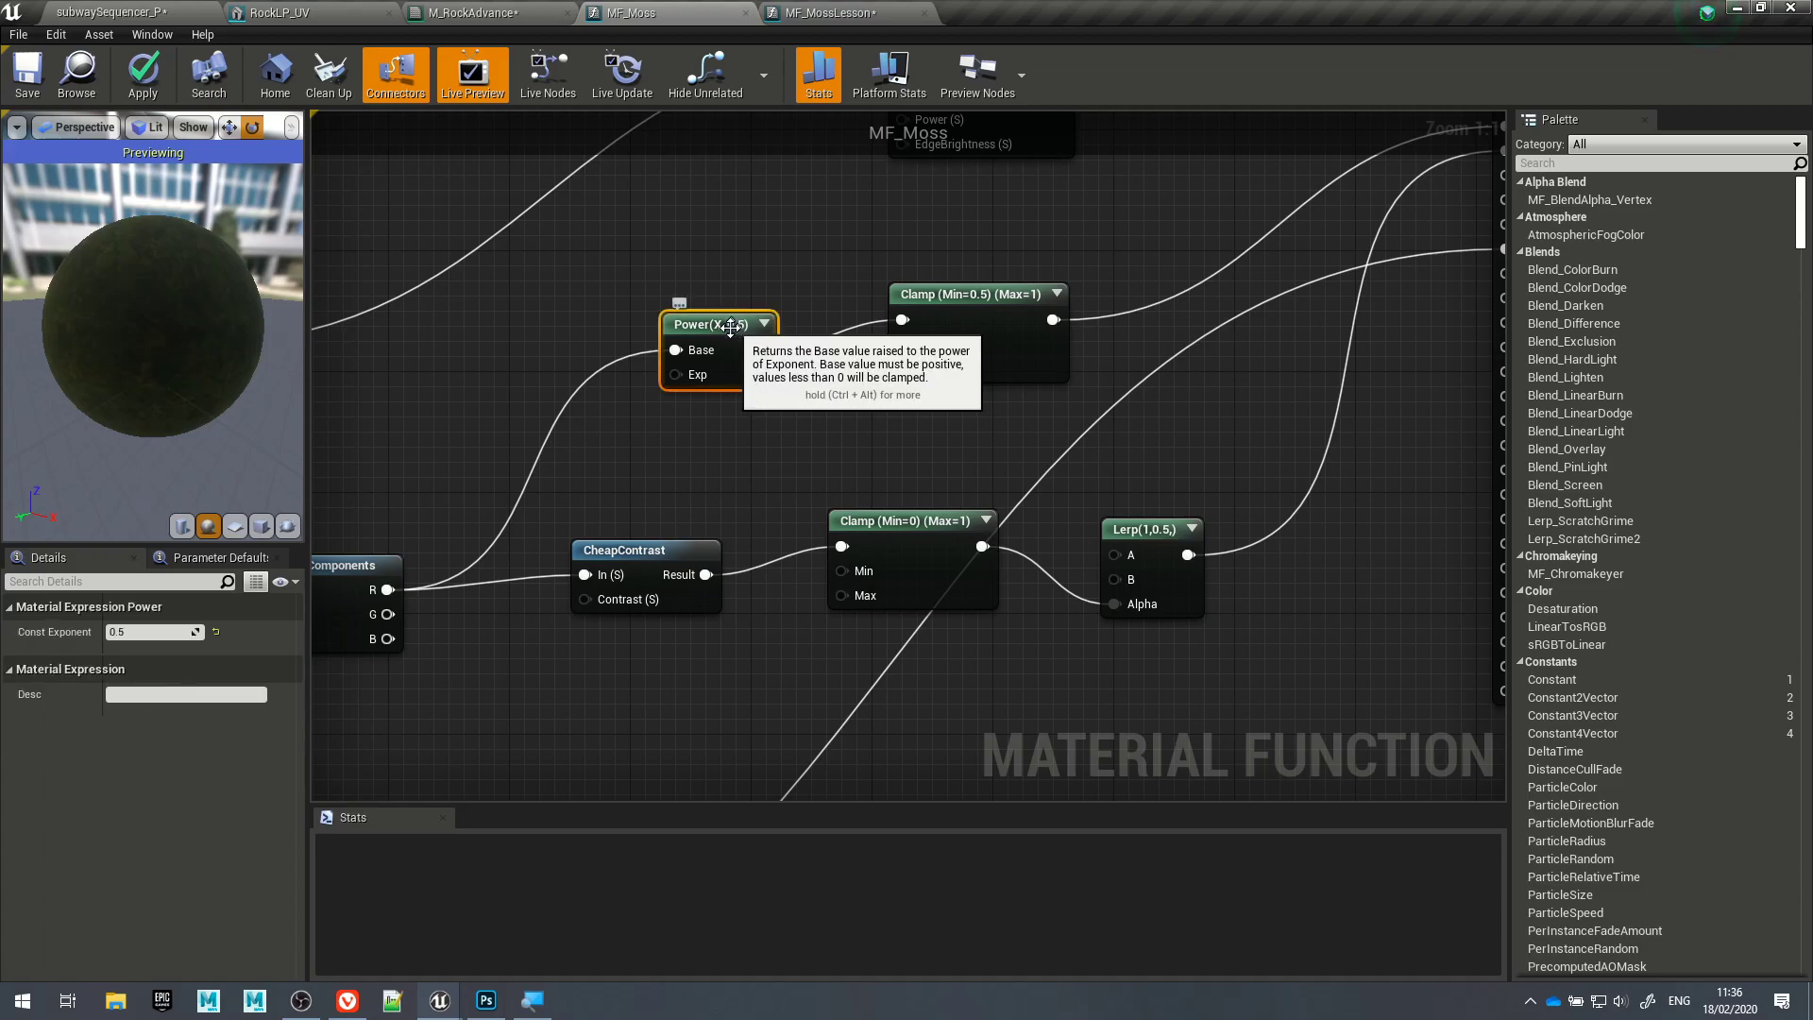
right_drag(566, 465, 706, 439)
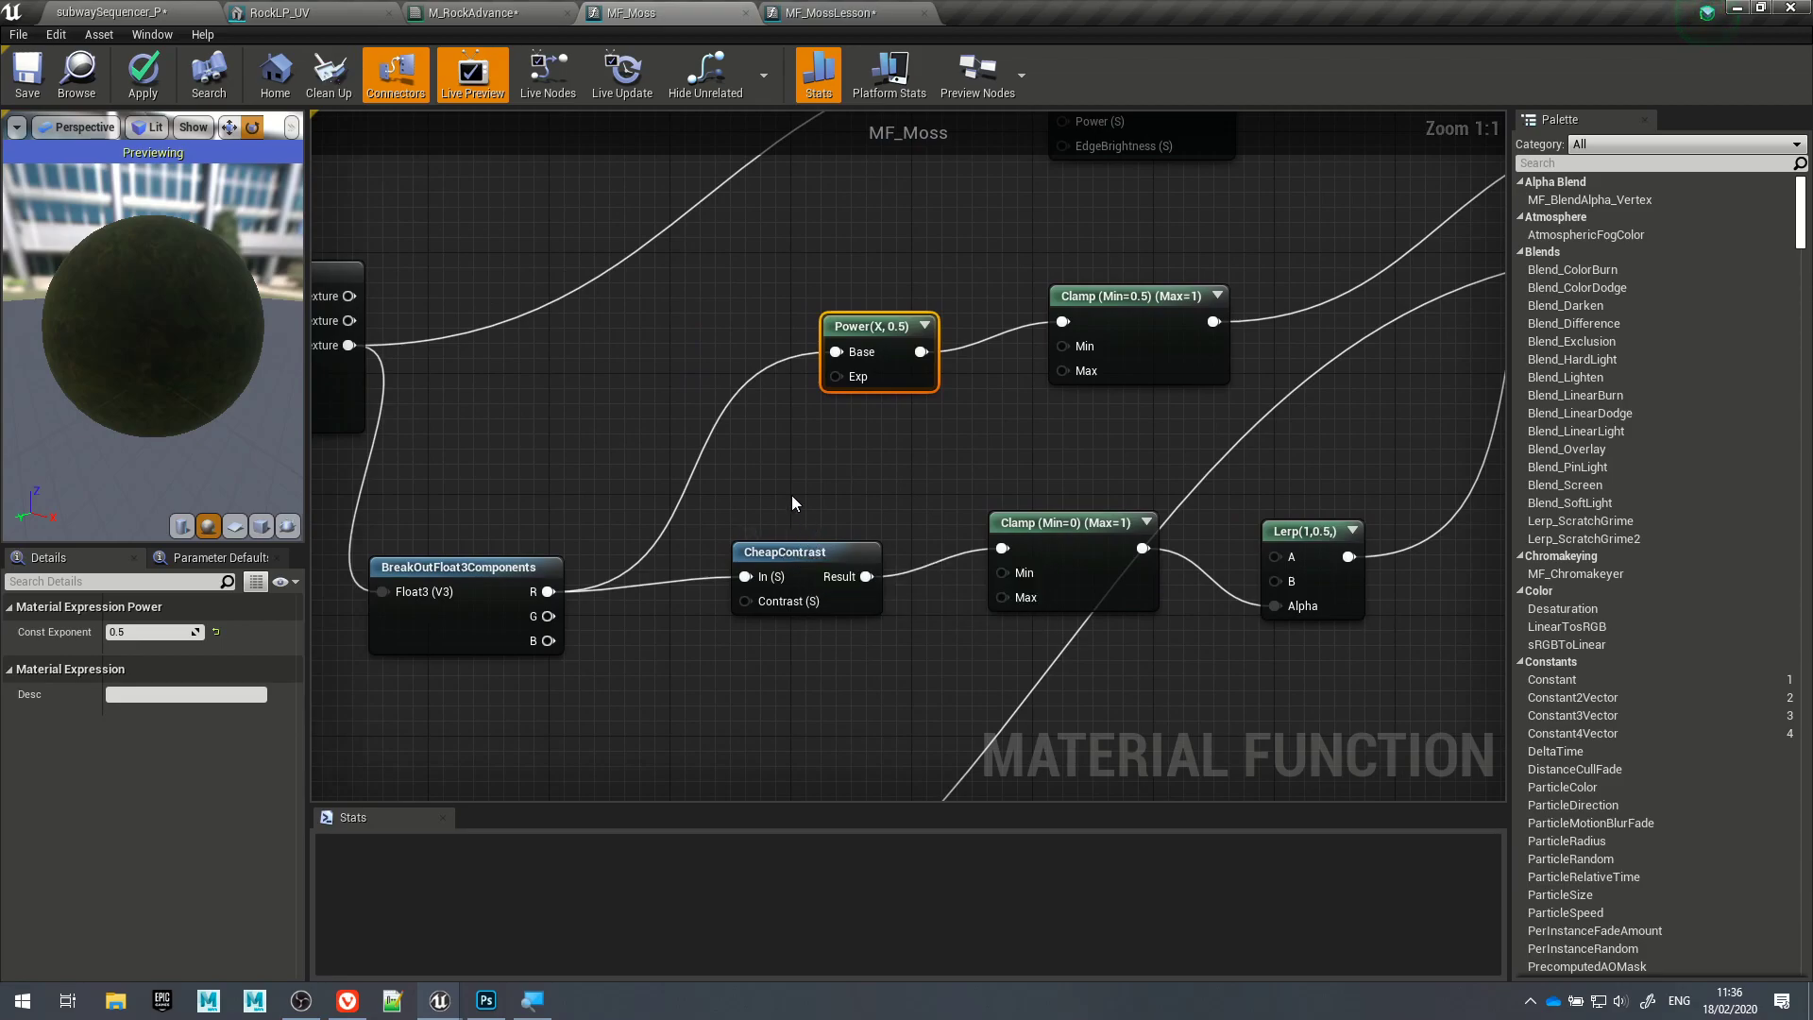
right_drag(752, 472, 744, 357)
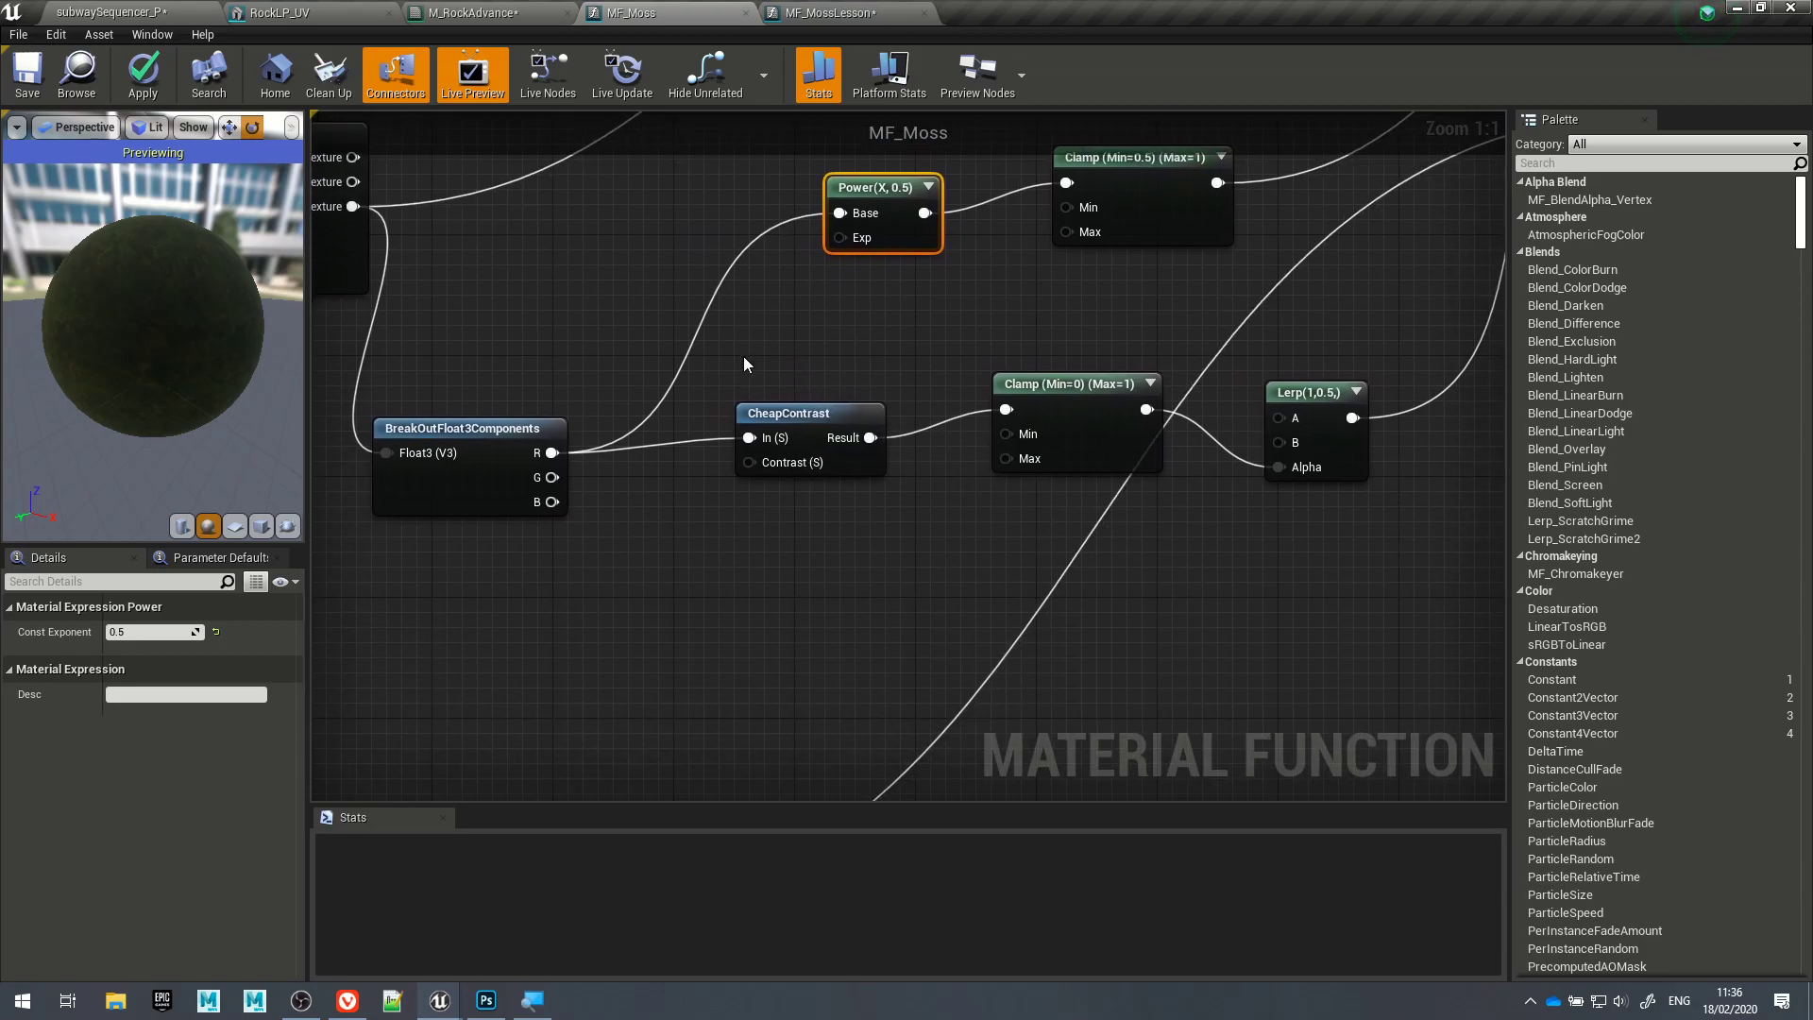
Step: Open the CheapContrast function from MF_Moss to examine its node graph
click(784, 415)
drag(822, 438, 835, 422)
double_click(822, 421)
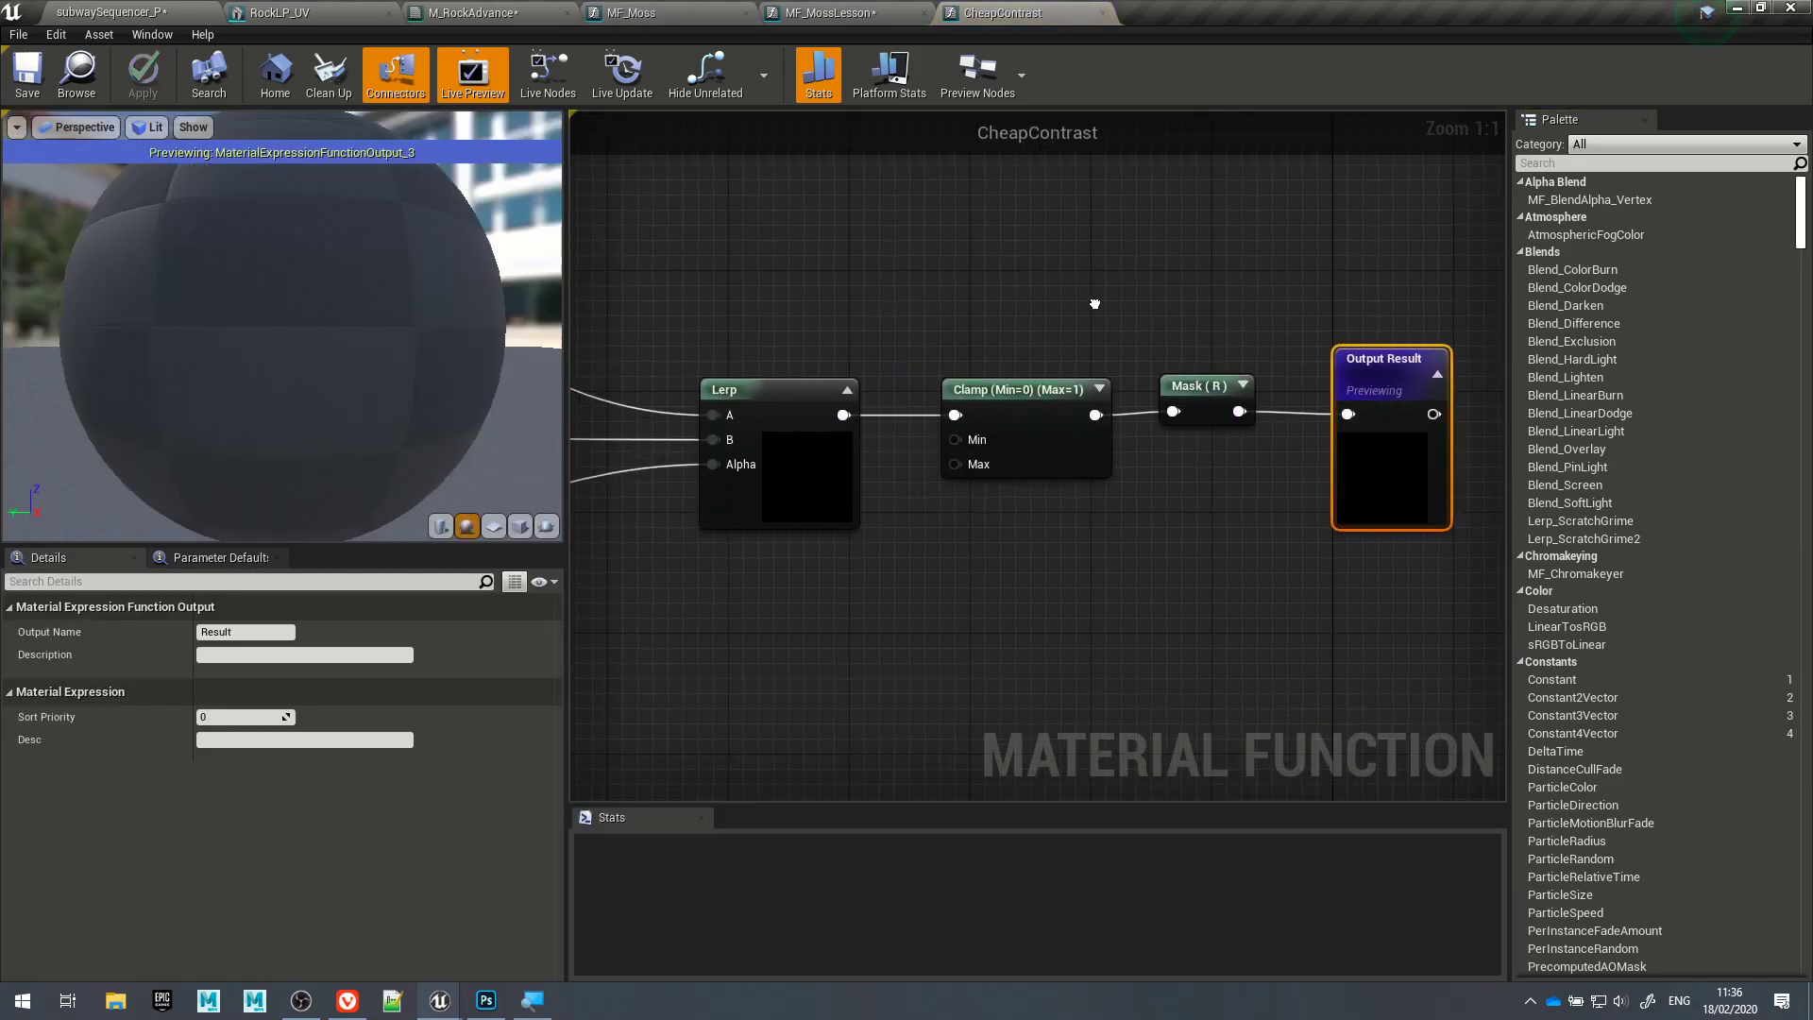
Step: Switch to Photoshop and try a Levels adjustment on Layer 1 with input levels 135, 0.85 and 184
click(487, 1001)
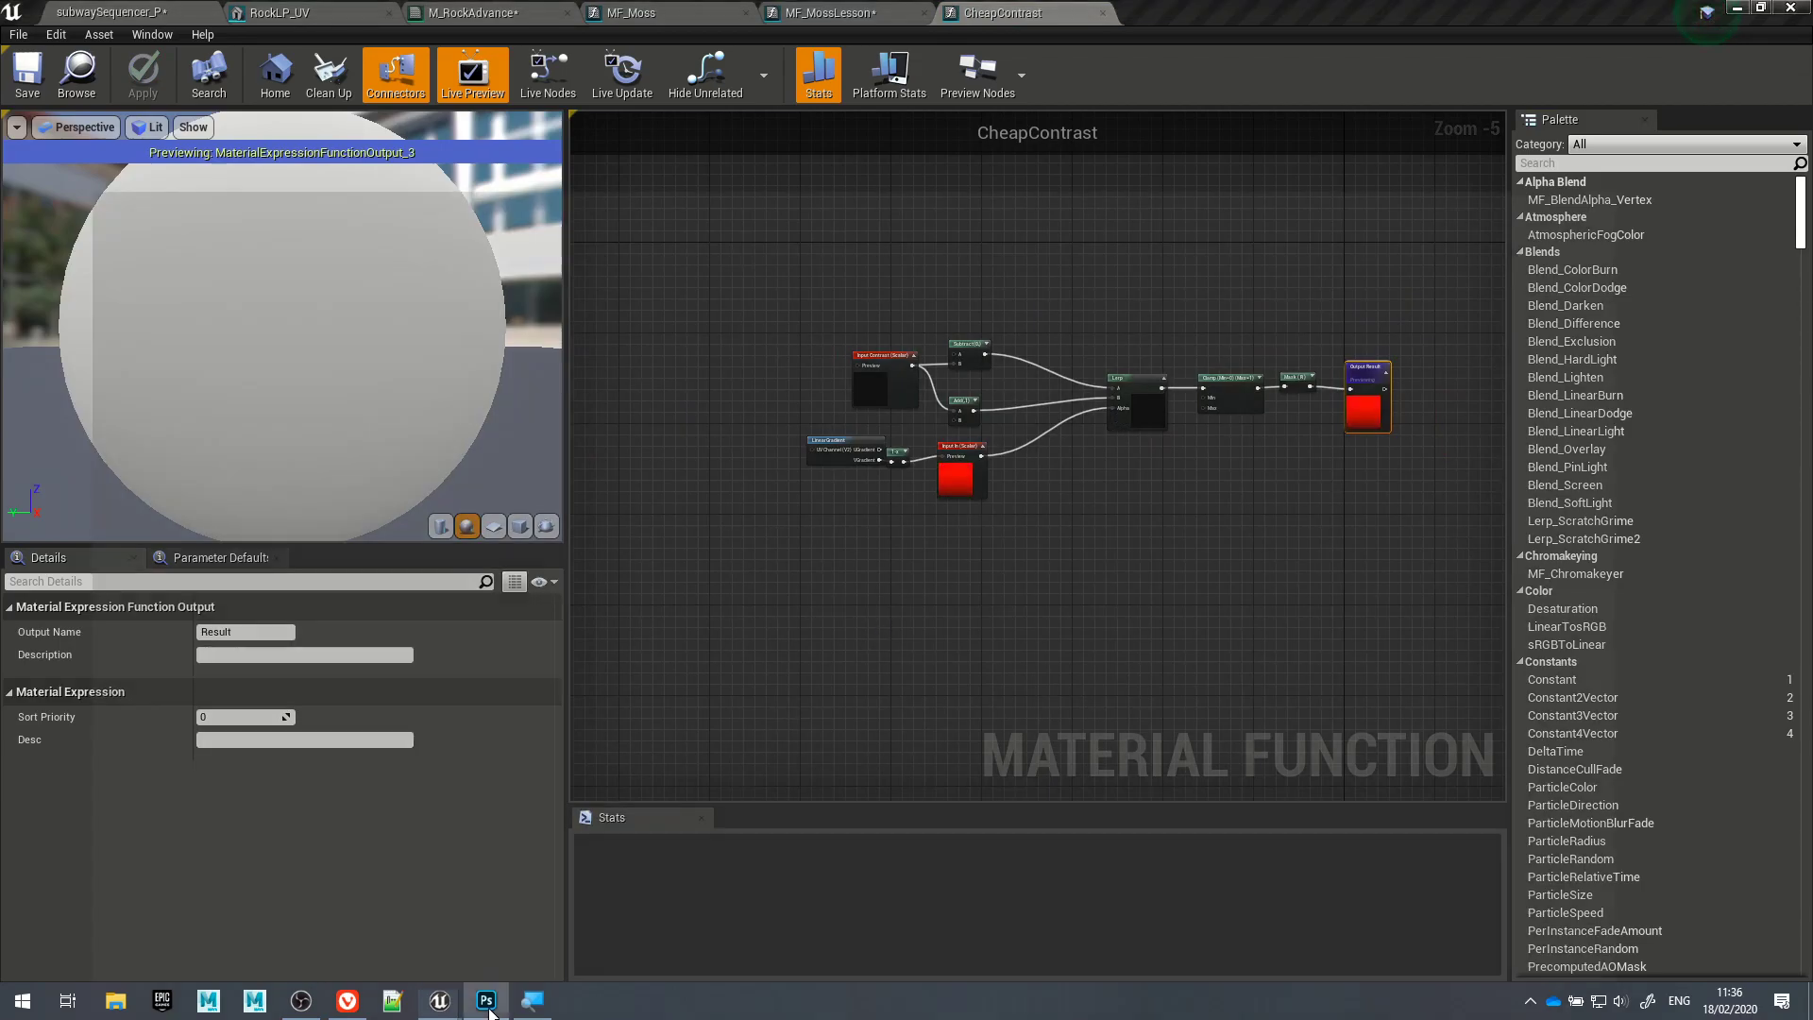
click(146, 10)
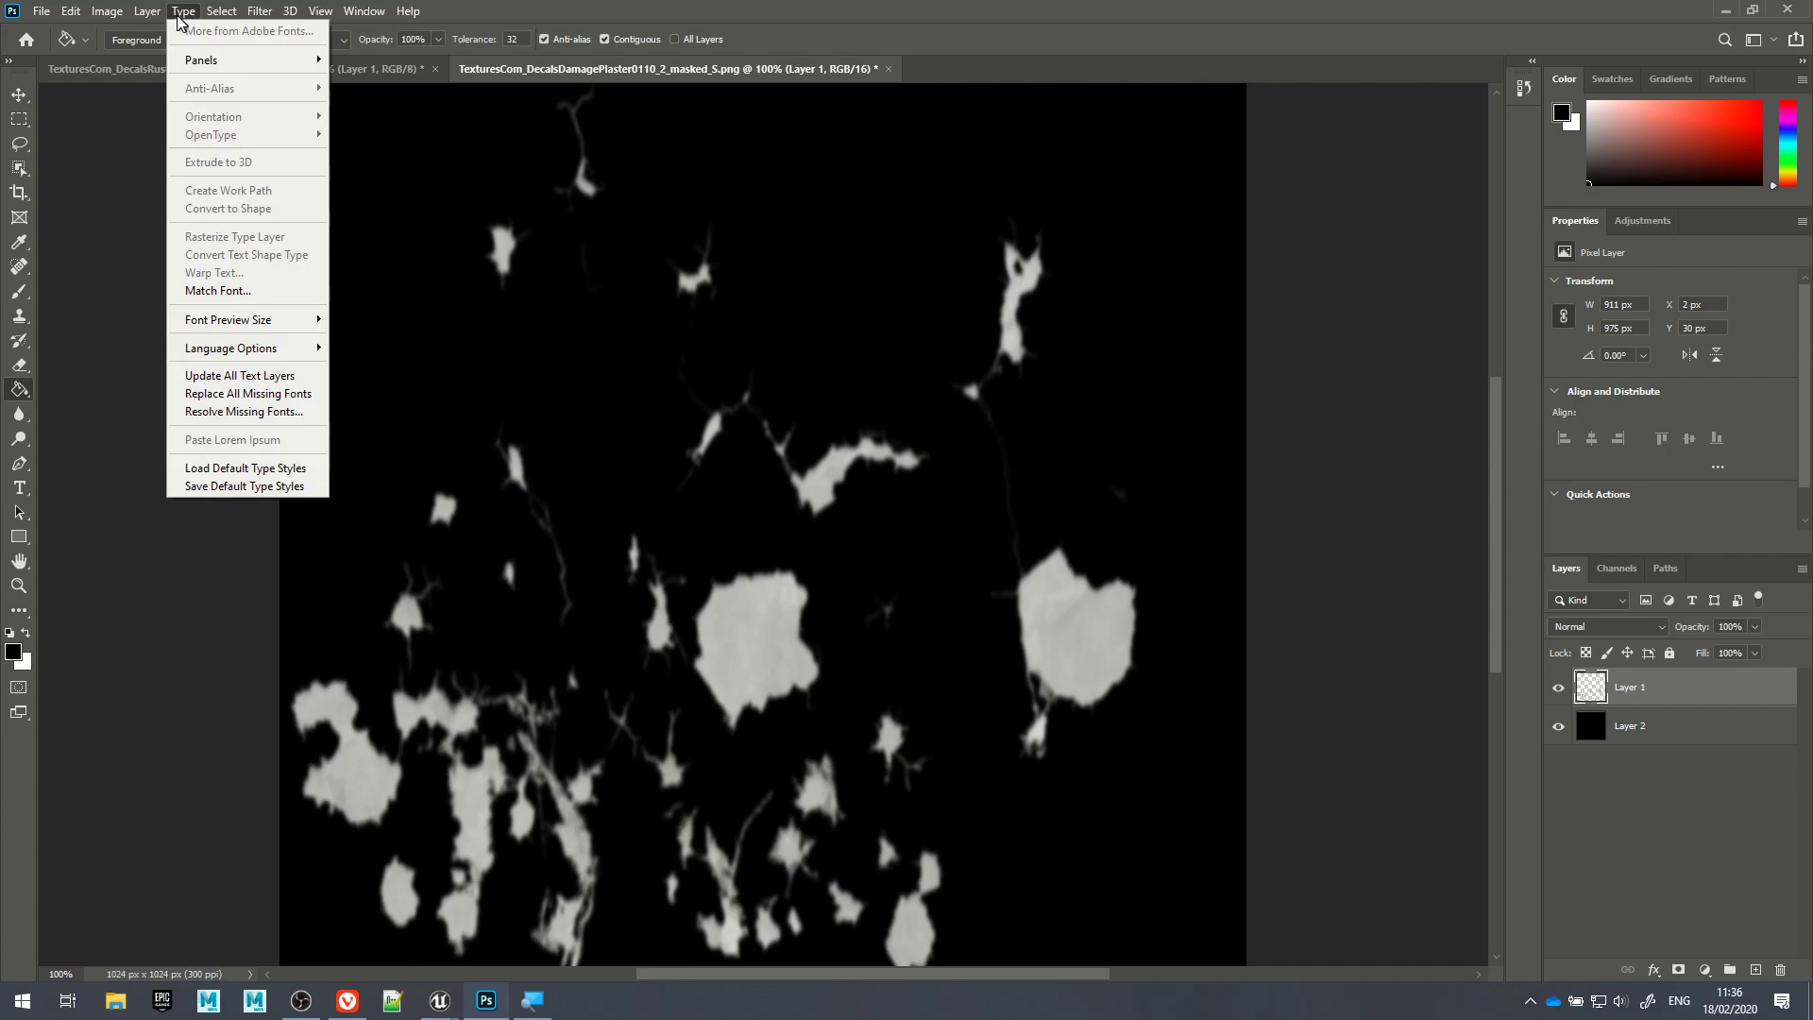
mouse_move(107, 10)
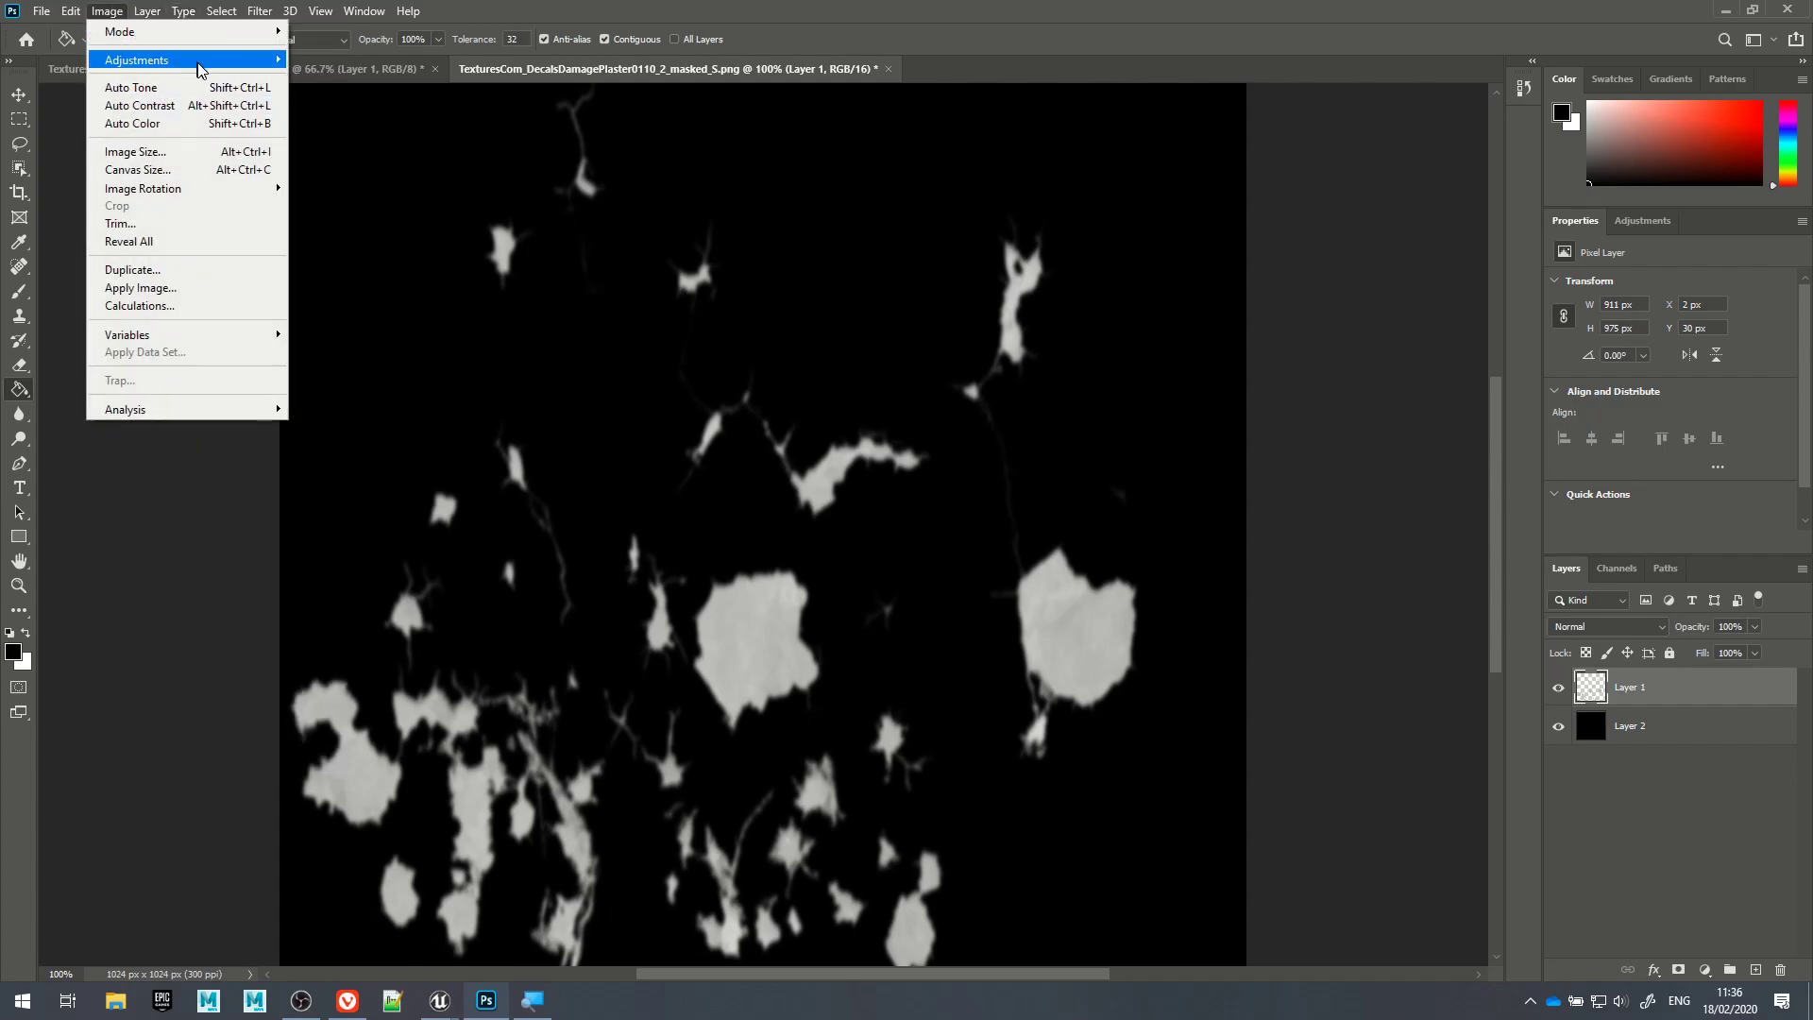
mouse_move(132, 60)
click(359, 78)
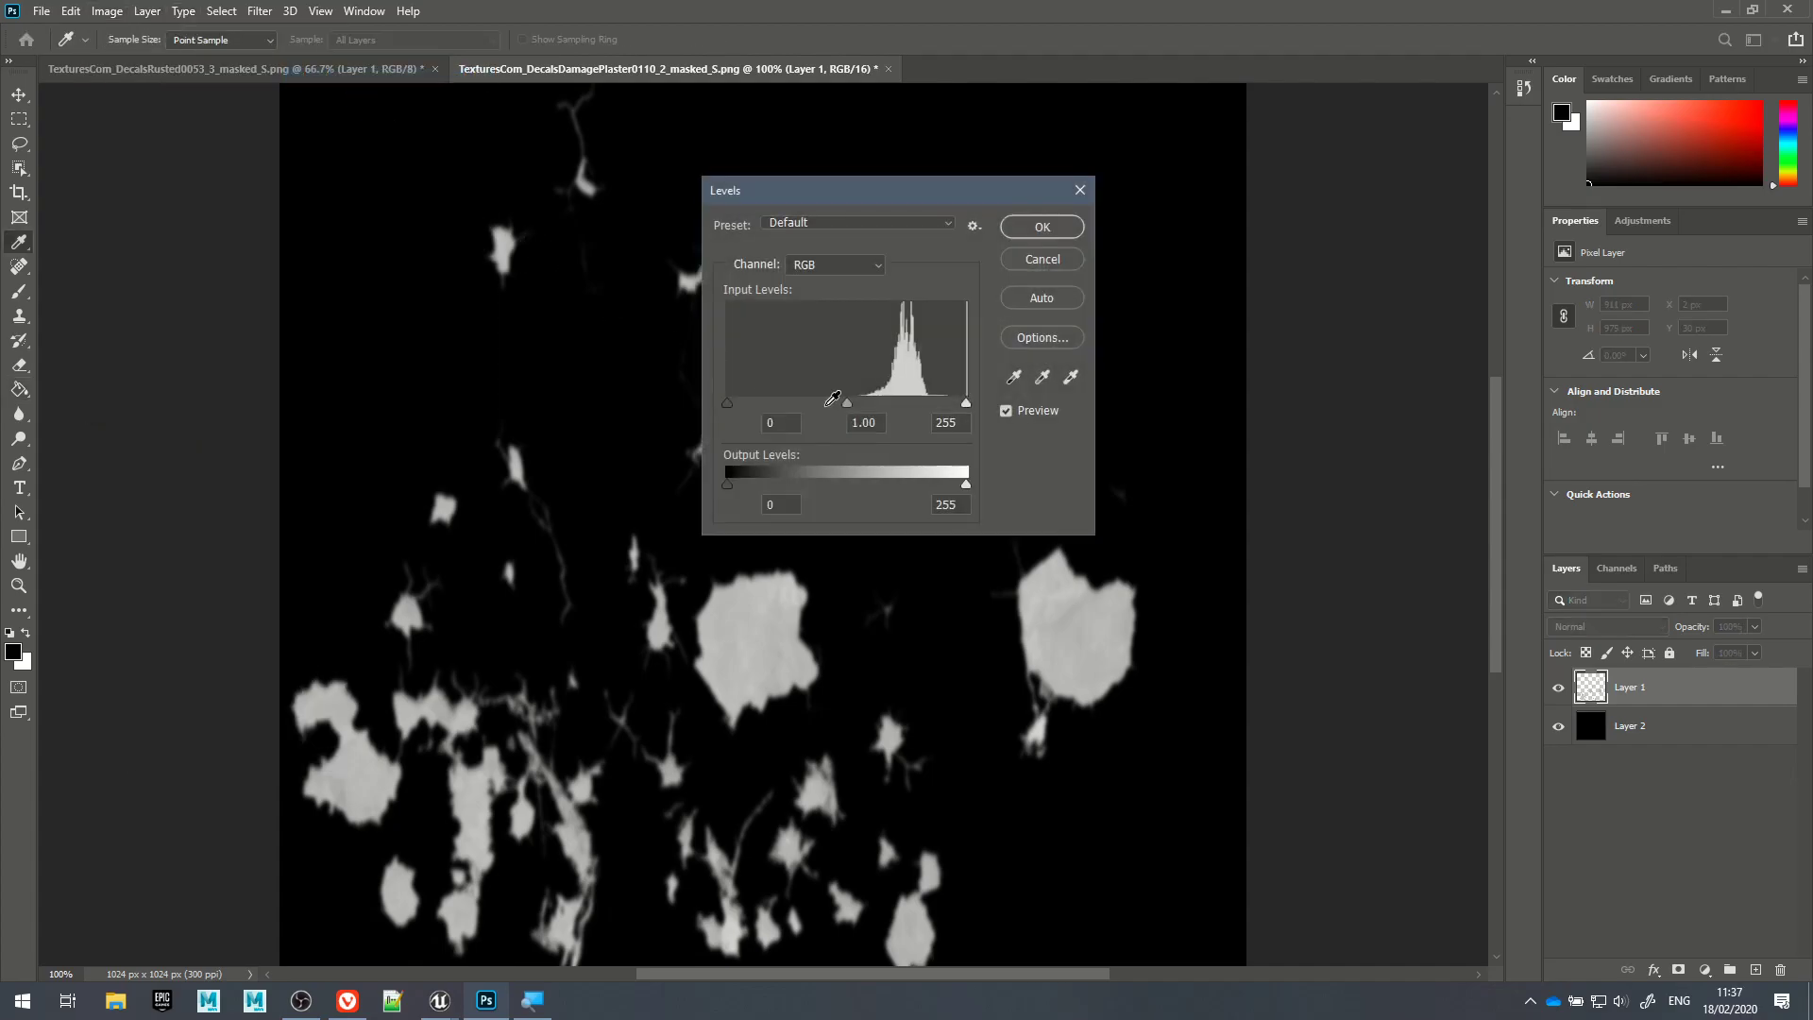
drag(727, 403, 878, 404)
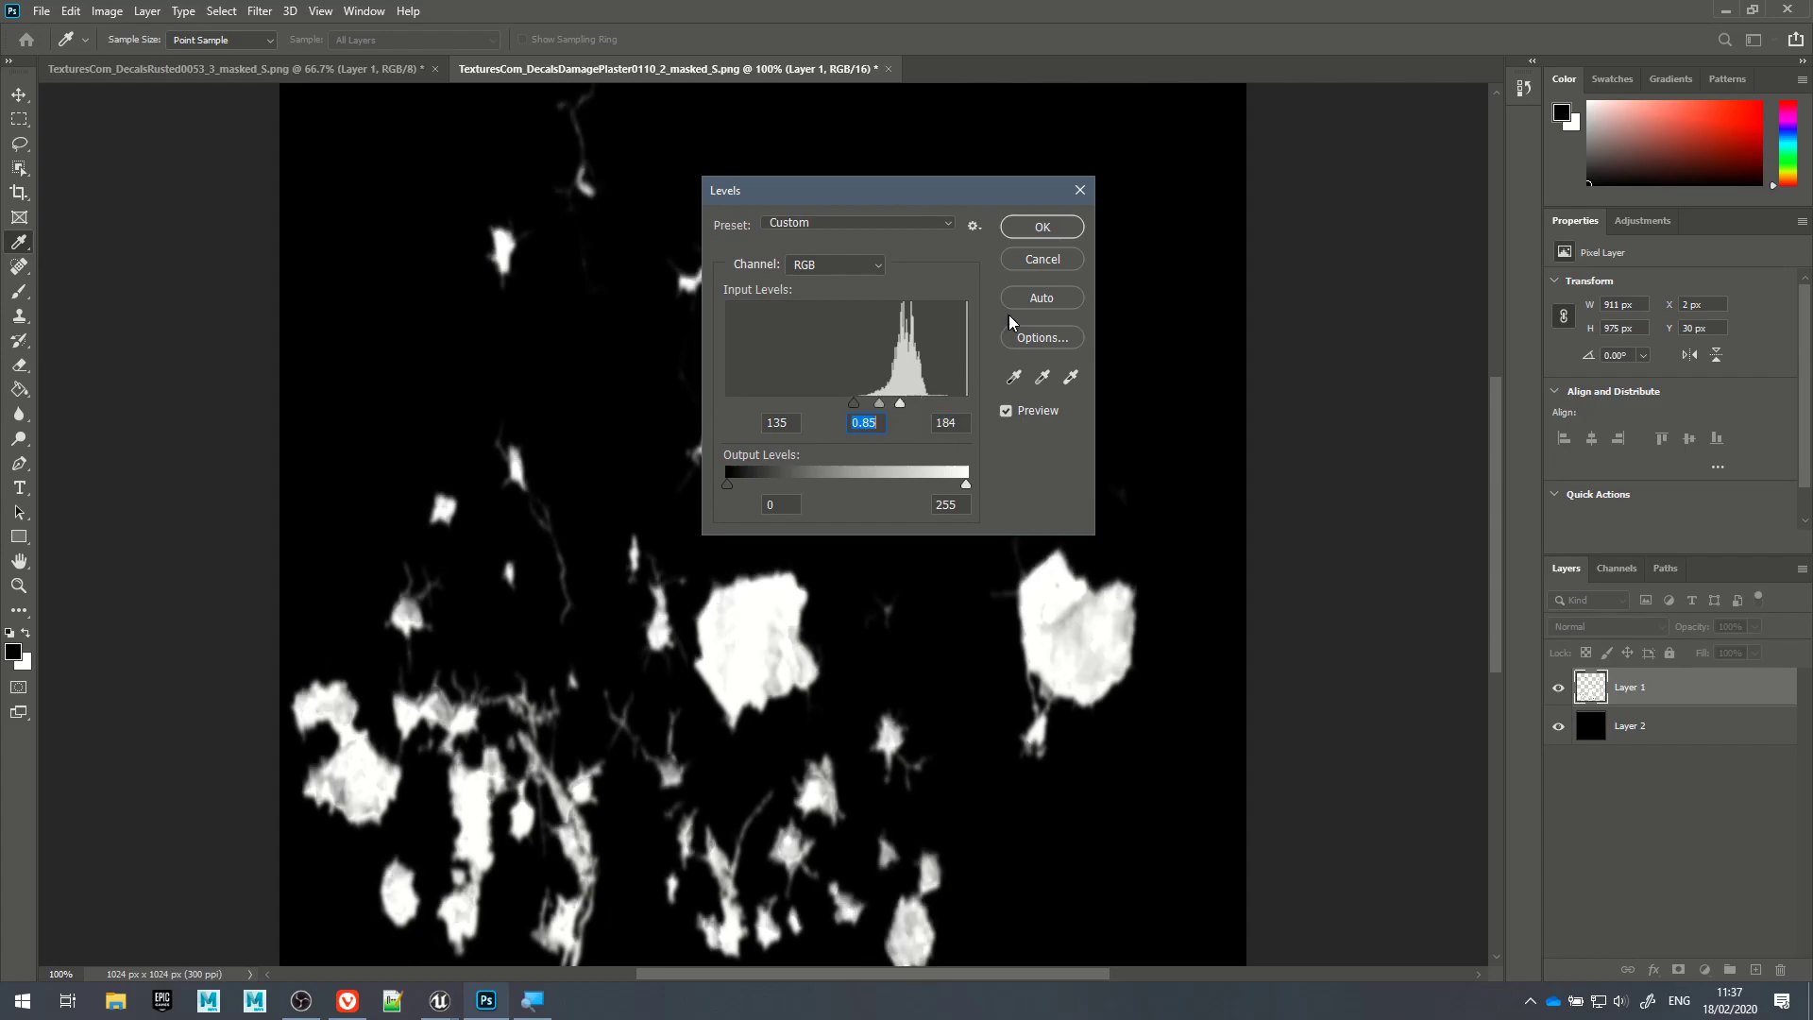
click(1042, 261)
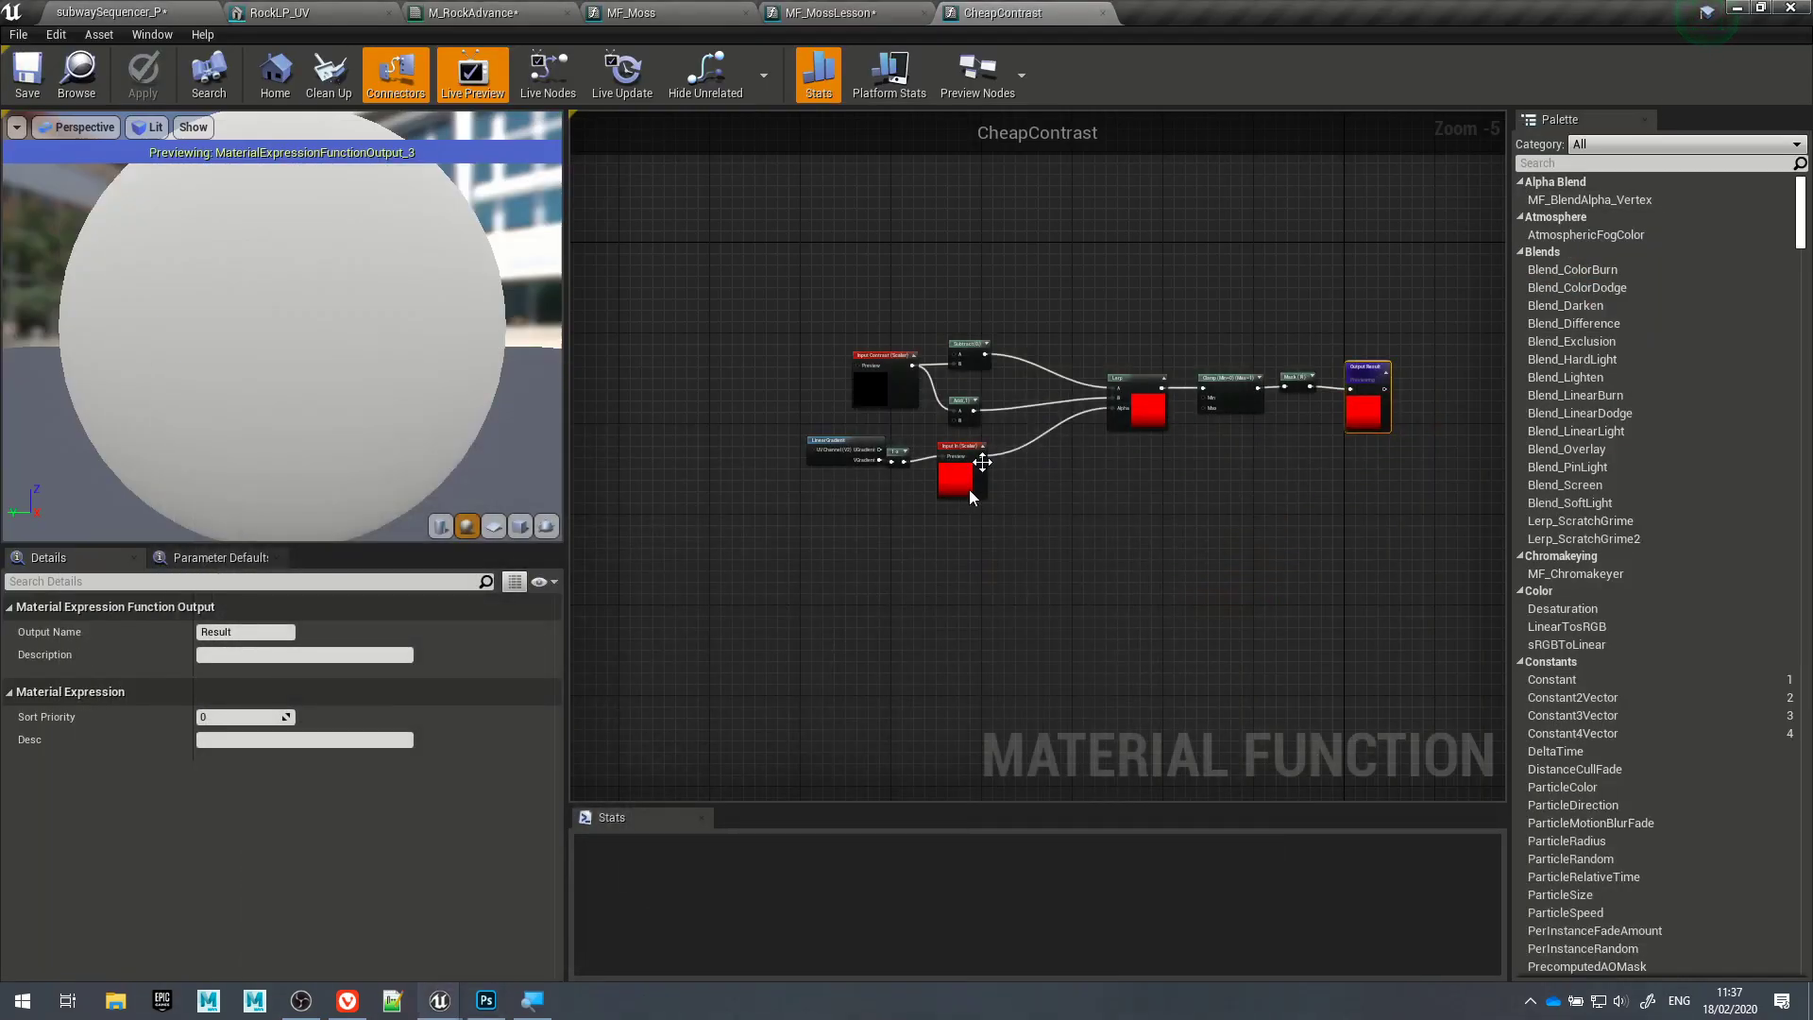
Step: Return to MF_MossLesson and move the Power node up and farther from BreakOutFloat3Components
click(859, 9)
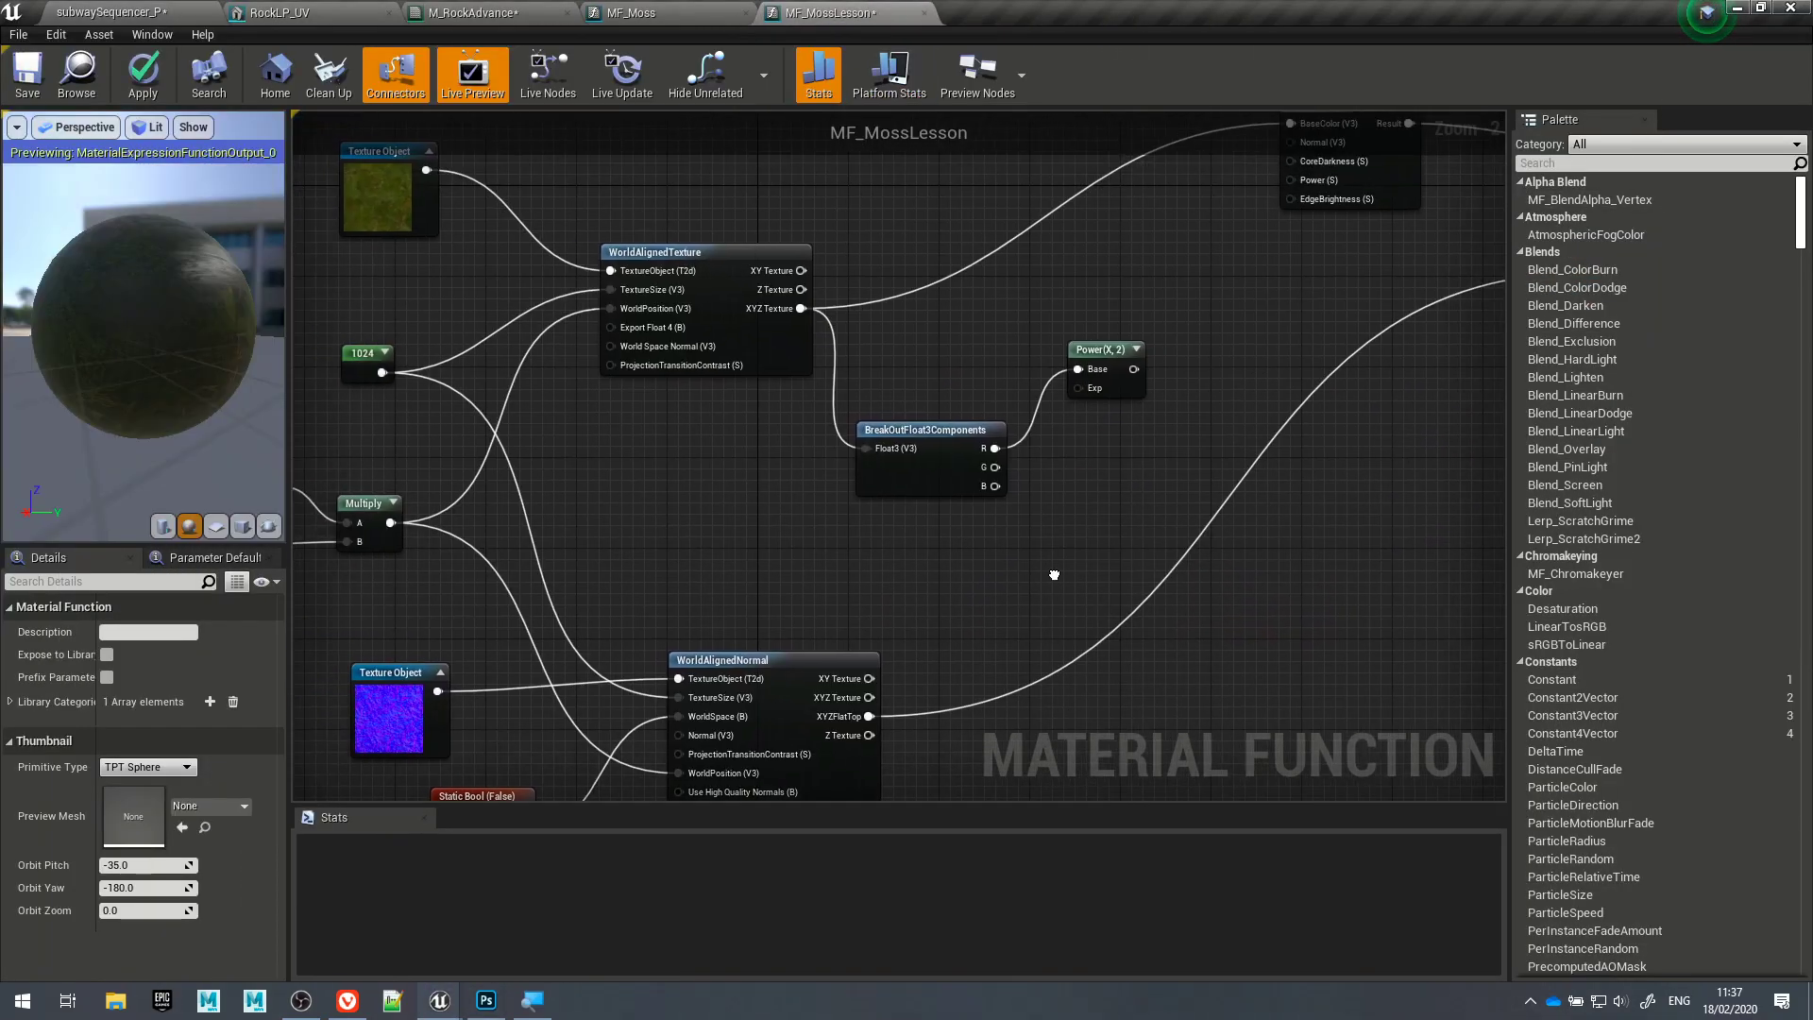
right_drag(1260, 477, 947, 544)
drag(949, 415, 1012, 355)
Step: Add a CheapContrast node fed by BreakOutFloat3Components' R output and place it below the Power node
drag(814, 510, 860, 507)
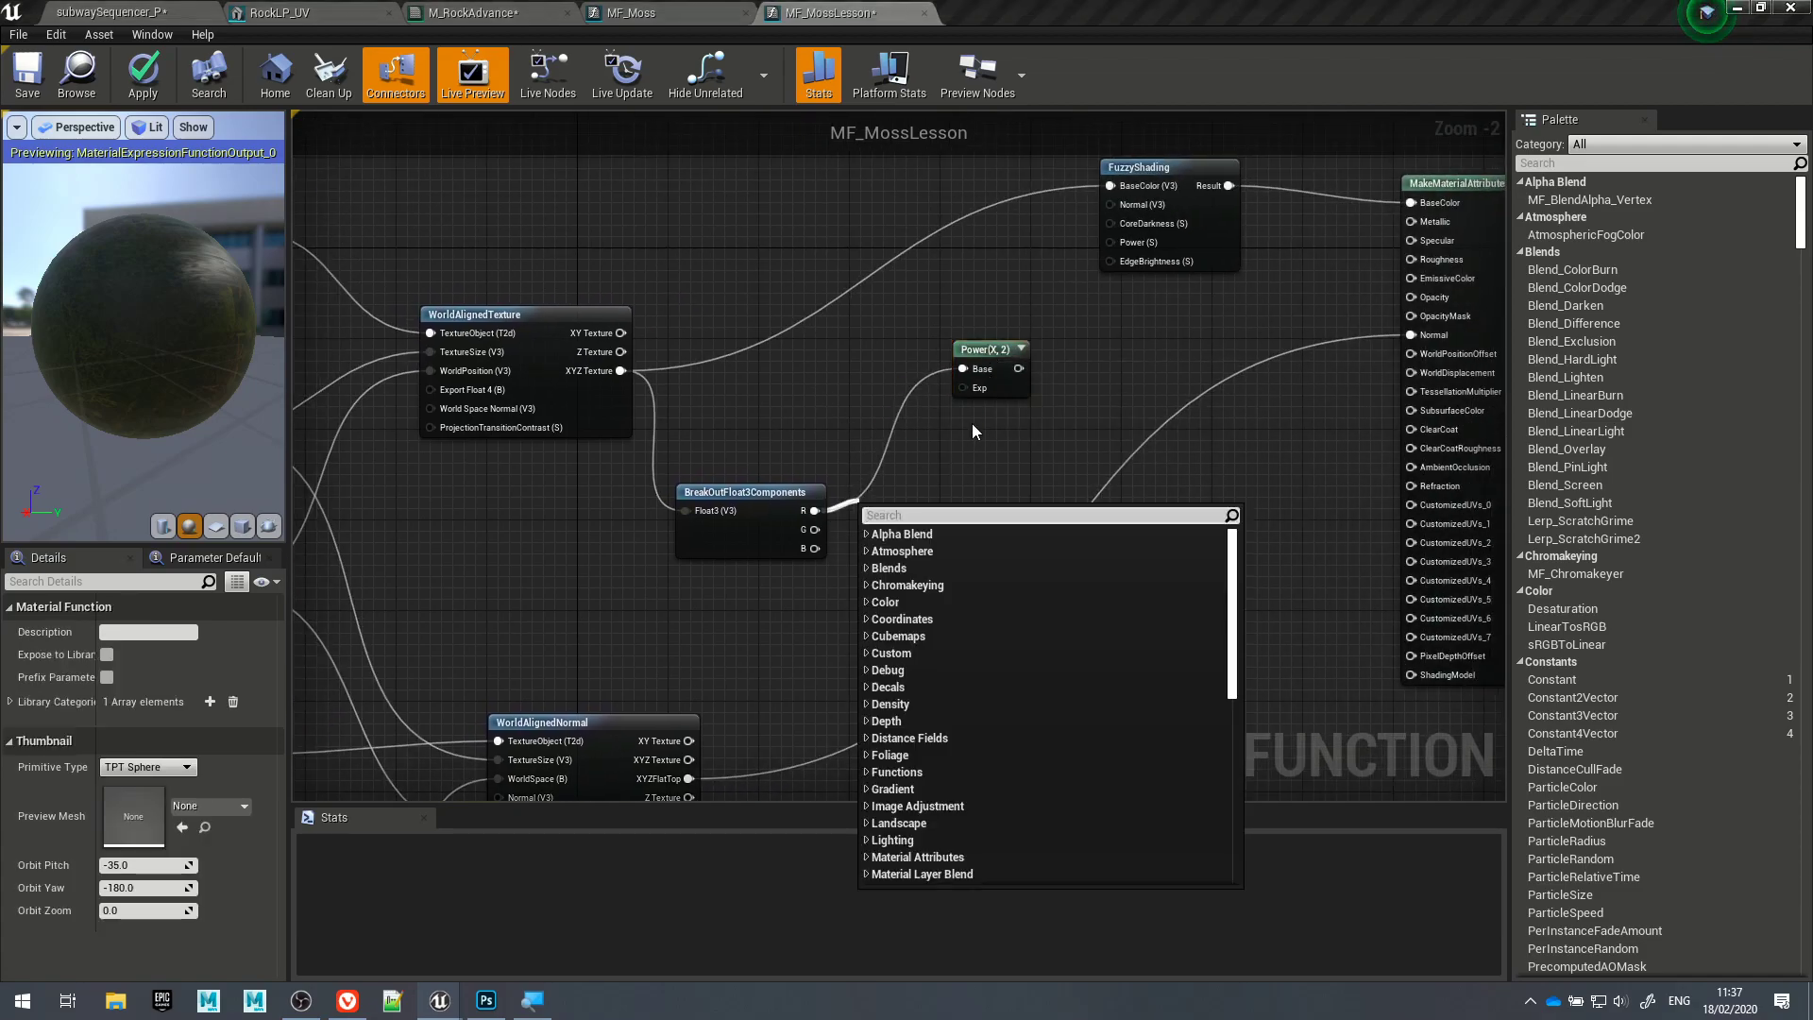
text(cheap)
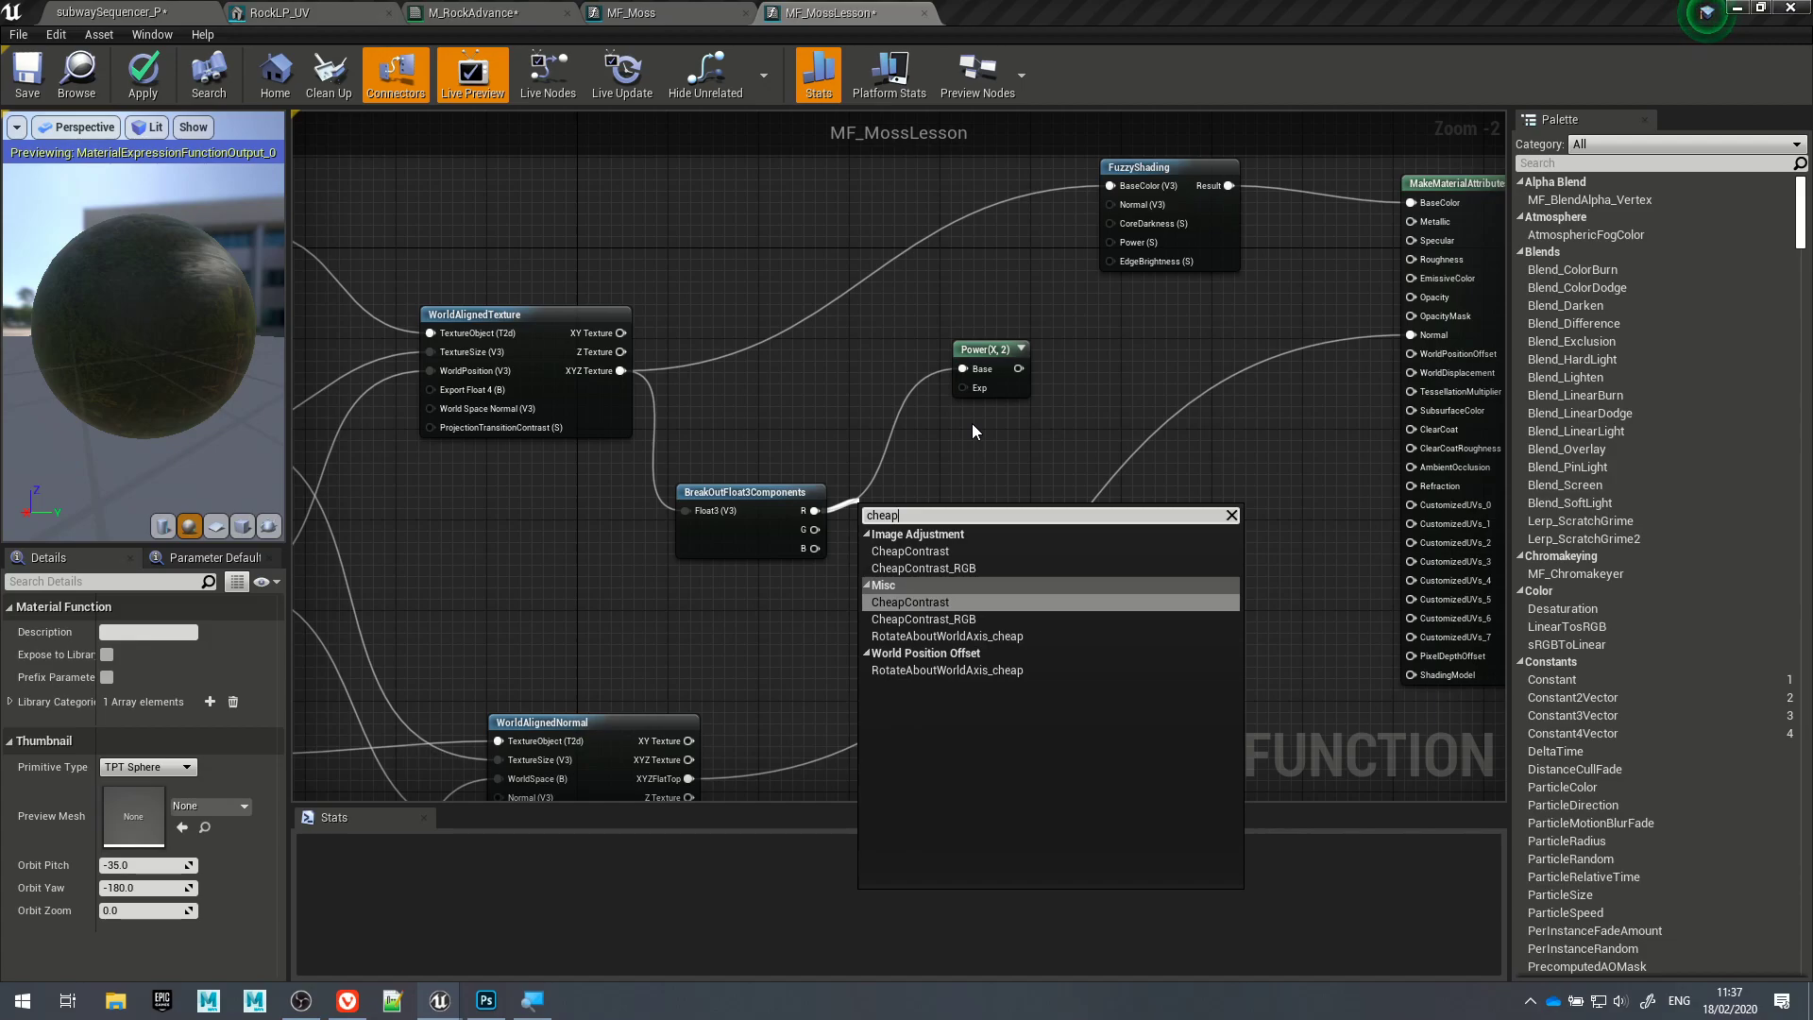
key(Return)
drag(921, 523, 1001, 467)
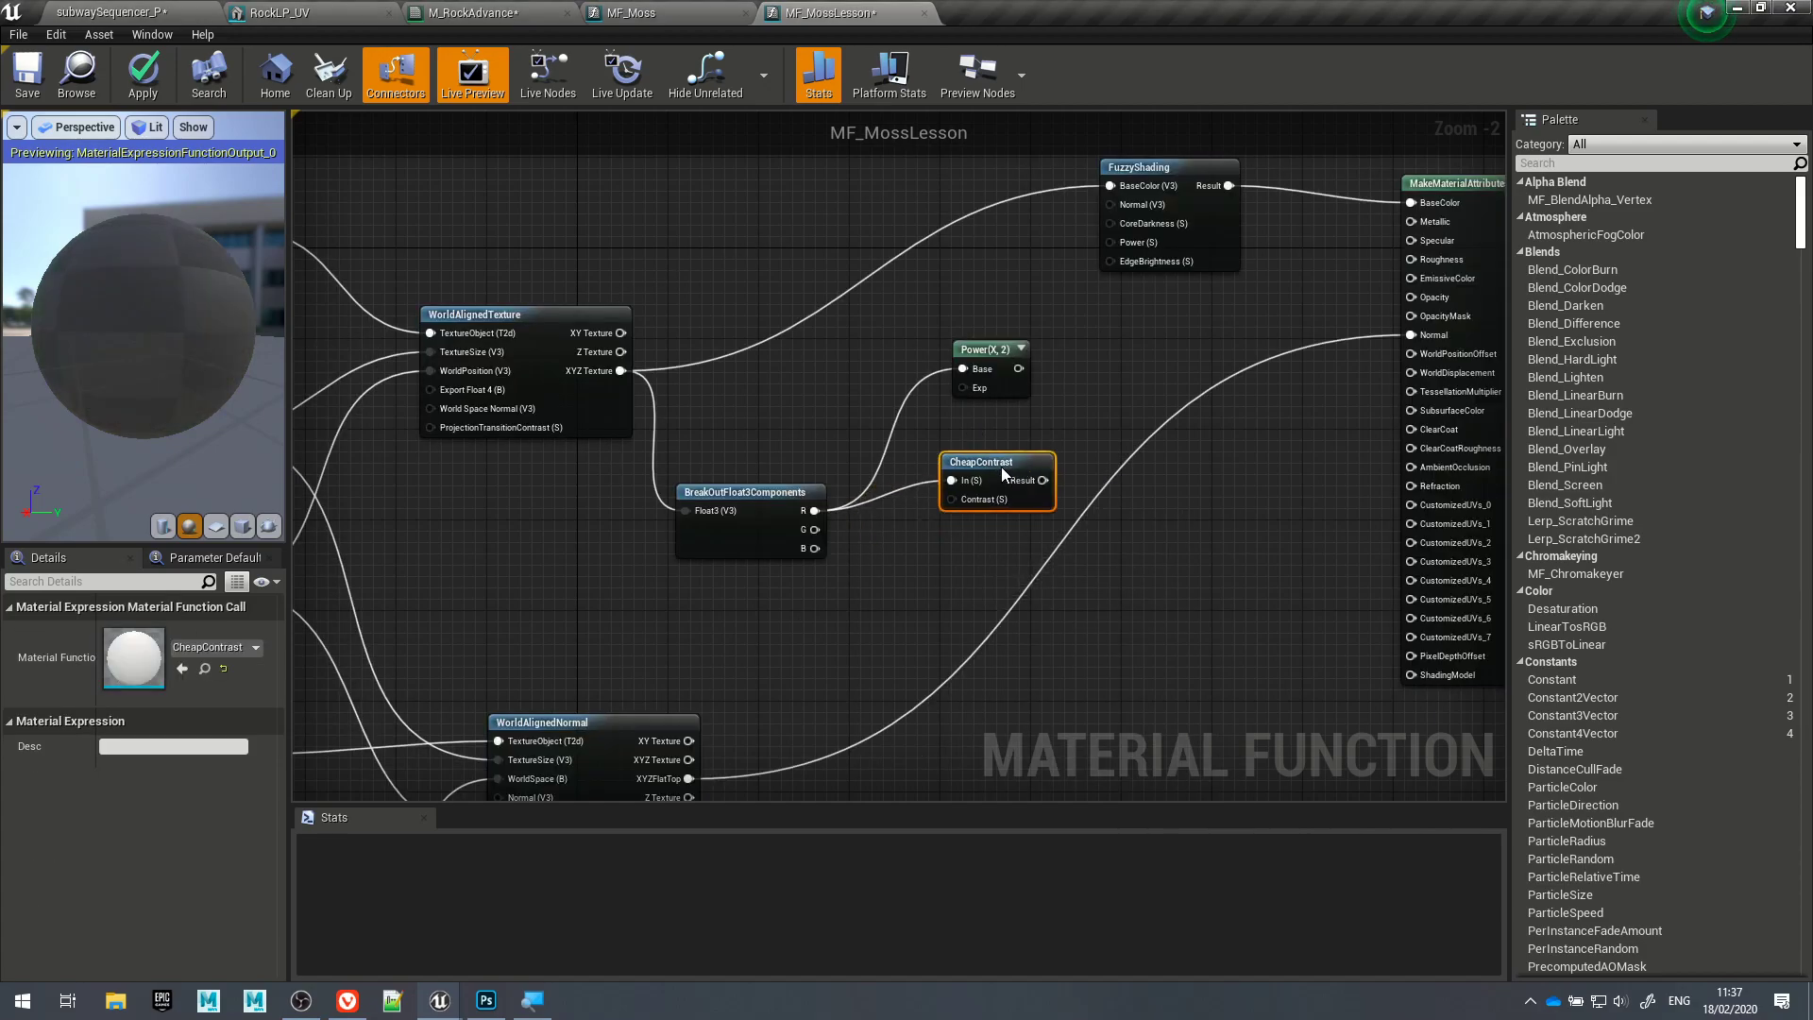
click(1041, 405)
Step: Examine the two Clamp nodes following Power and CheapContrast in MF_Moss, and return to MF_MossLesson
click(686, 11)
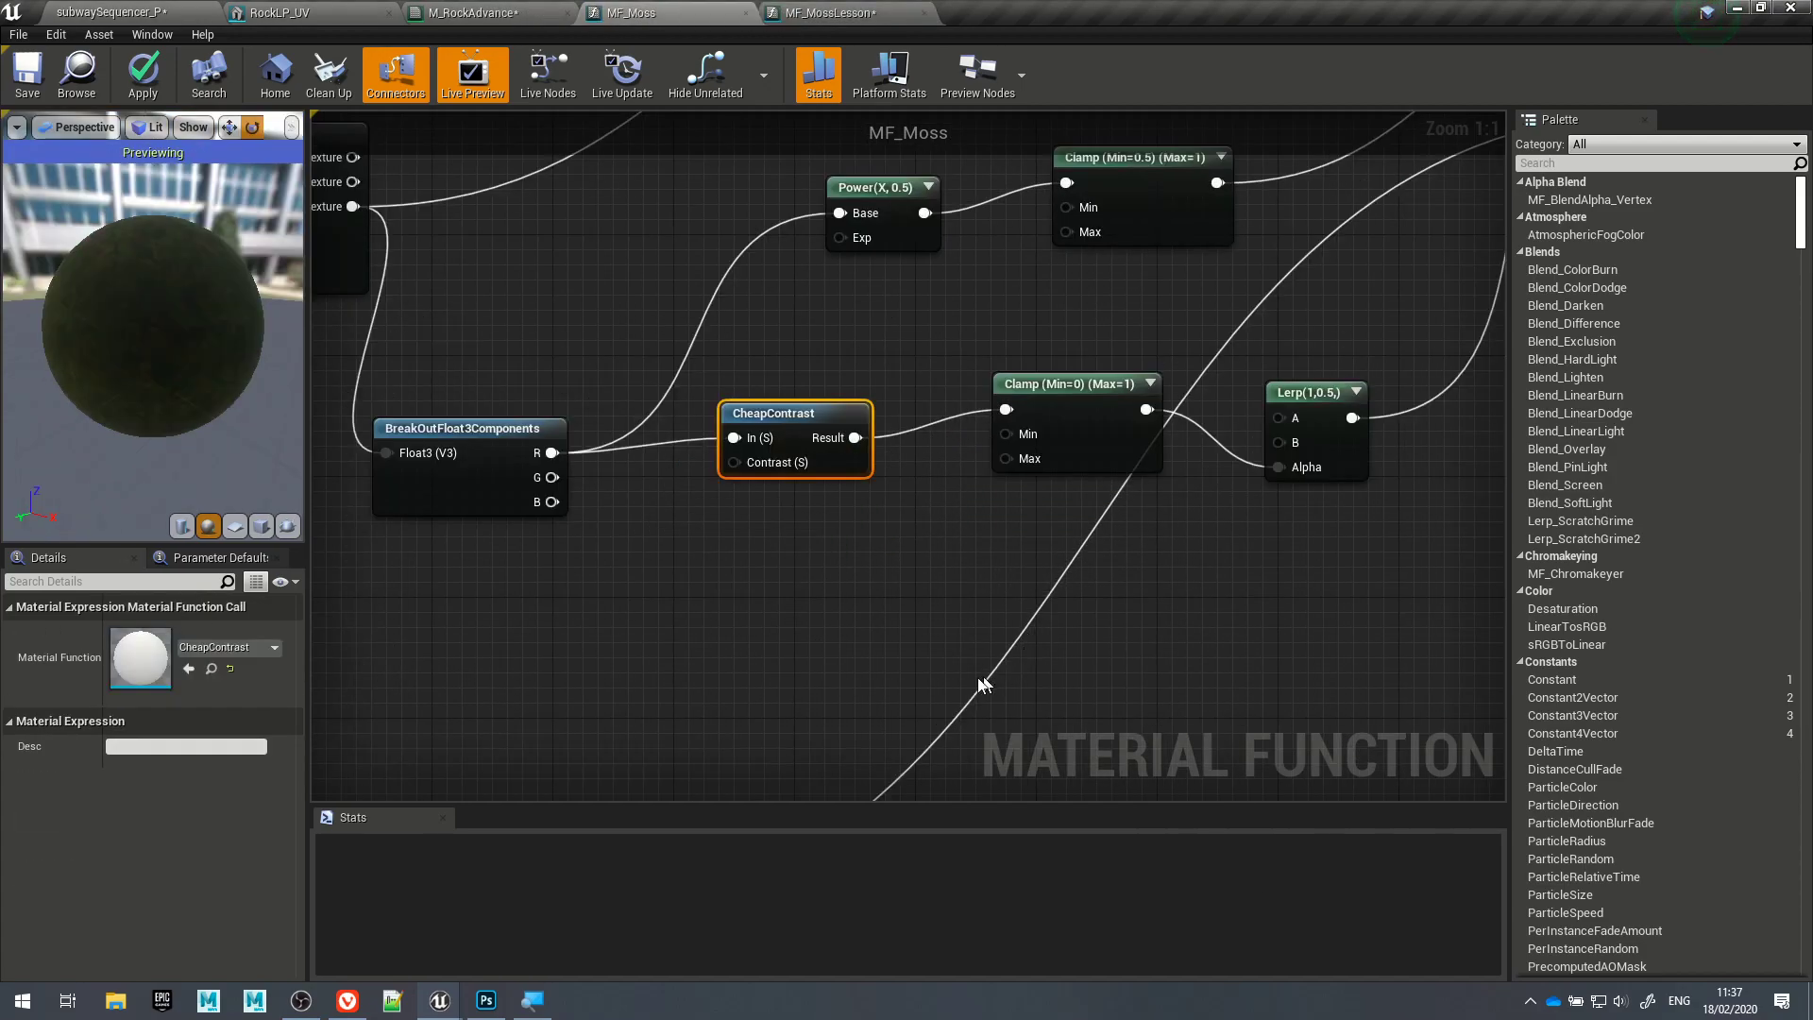
right_drag(991, 682, 688, 699)
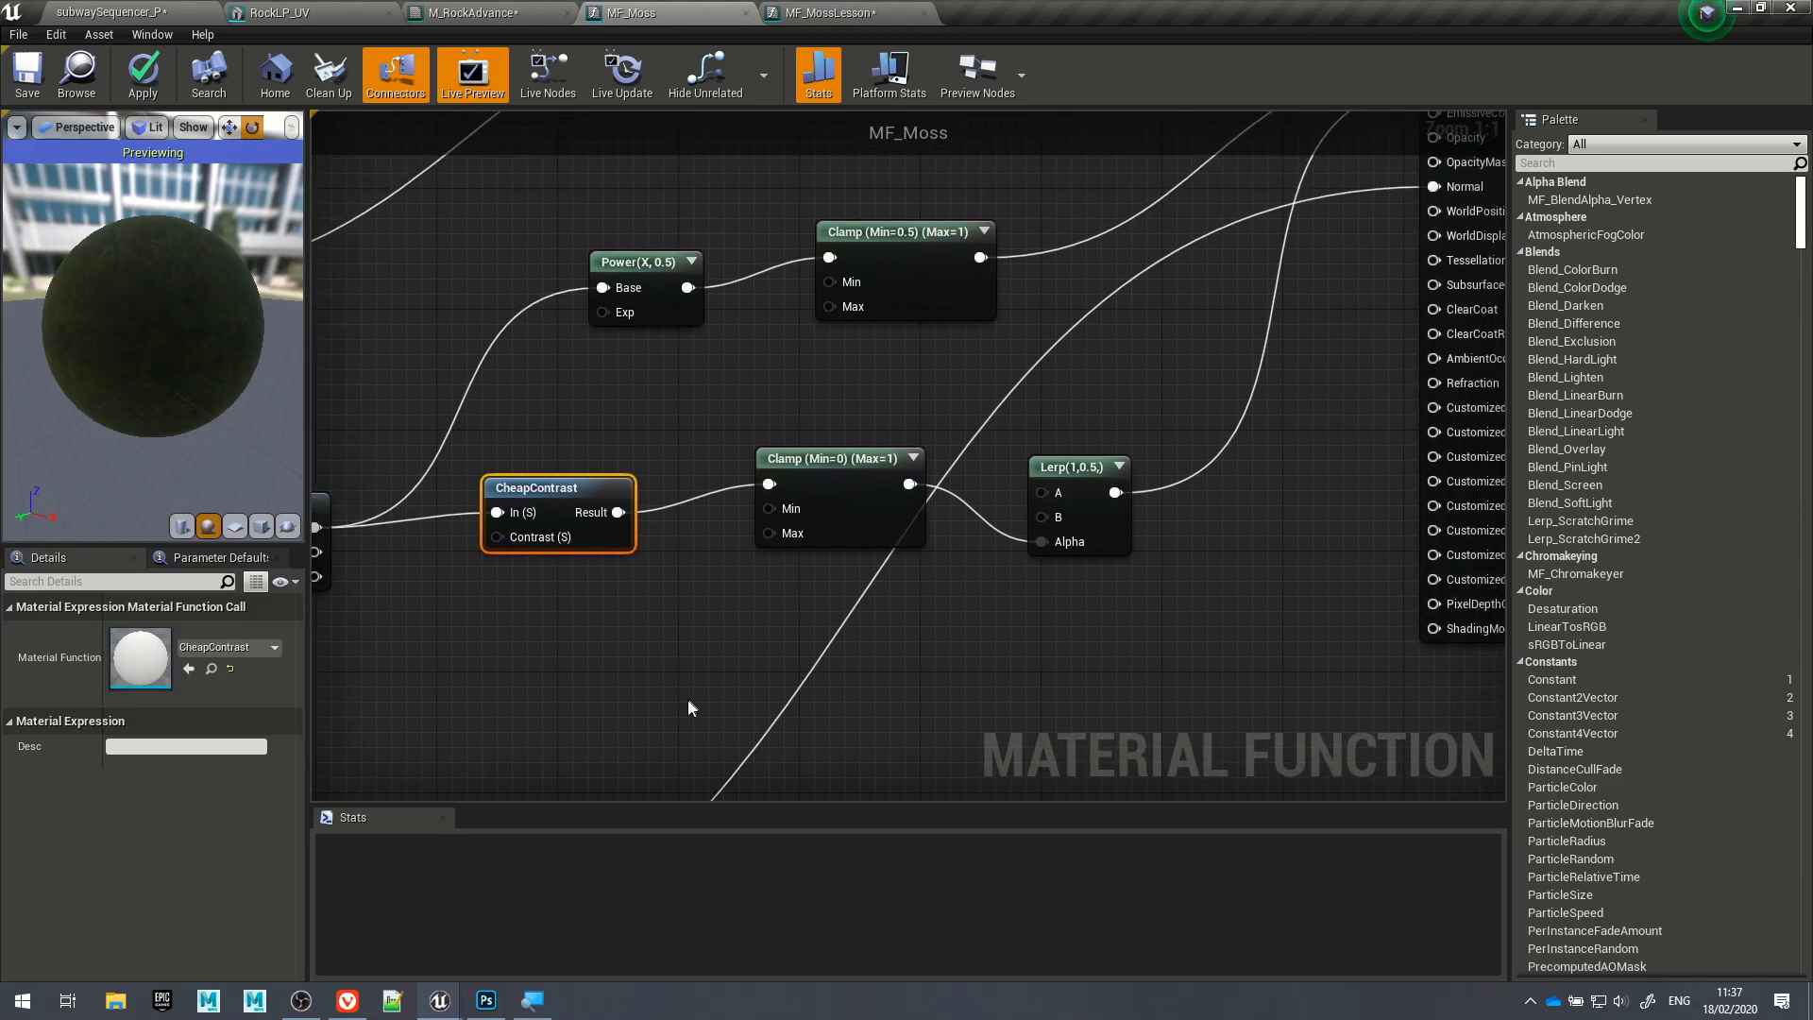
click(897, 259)
click(832, 459)
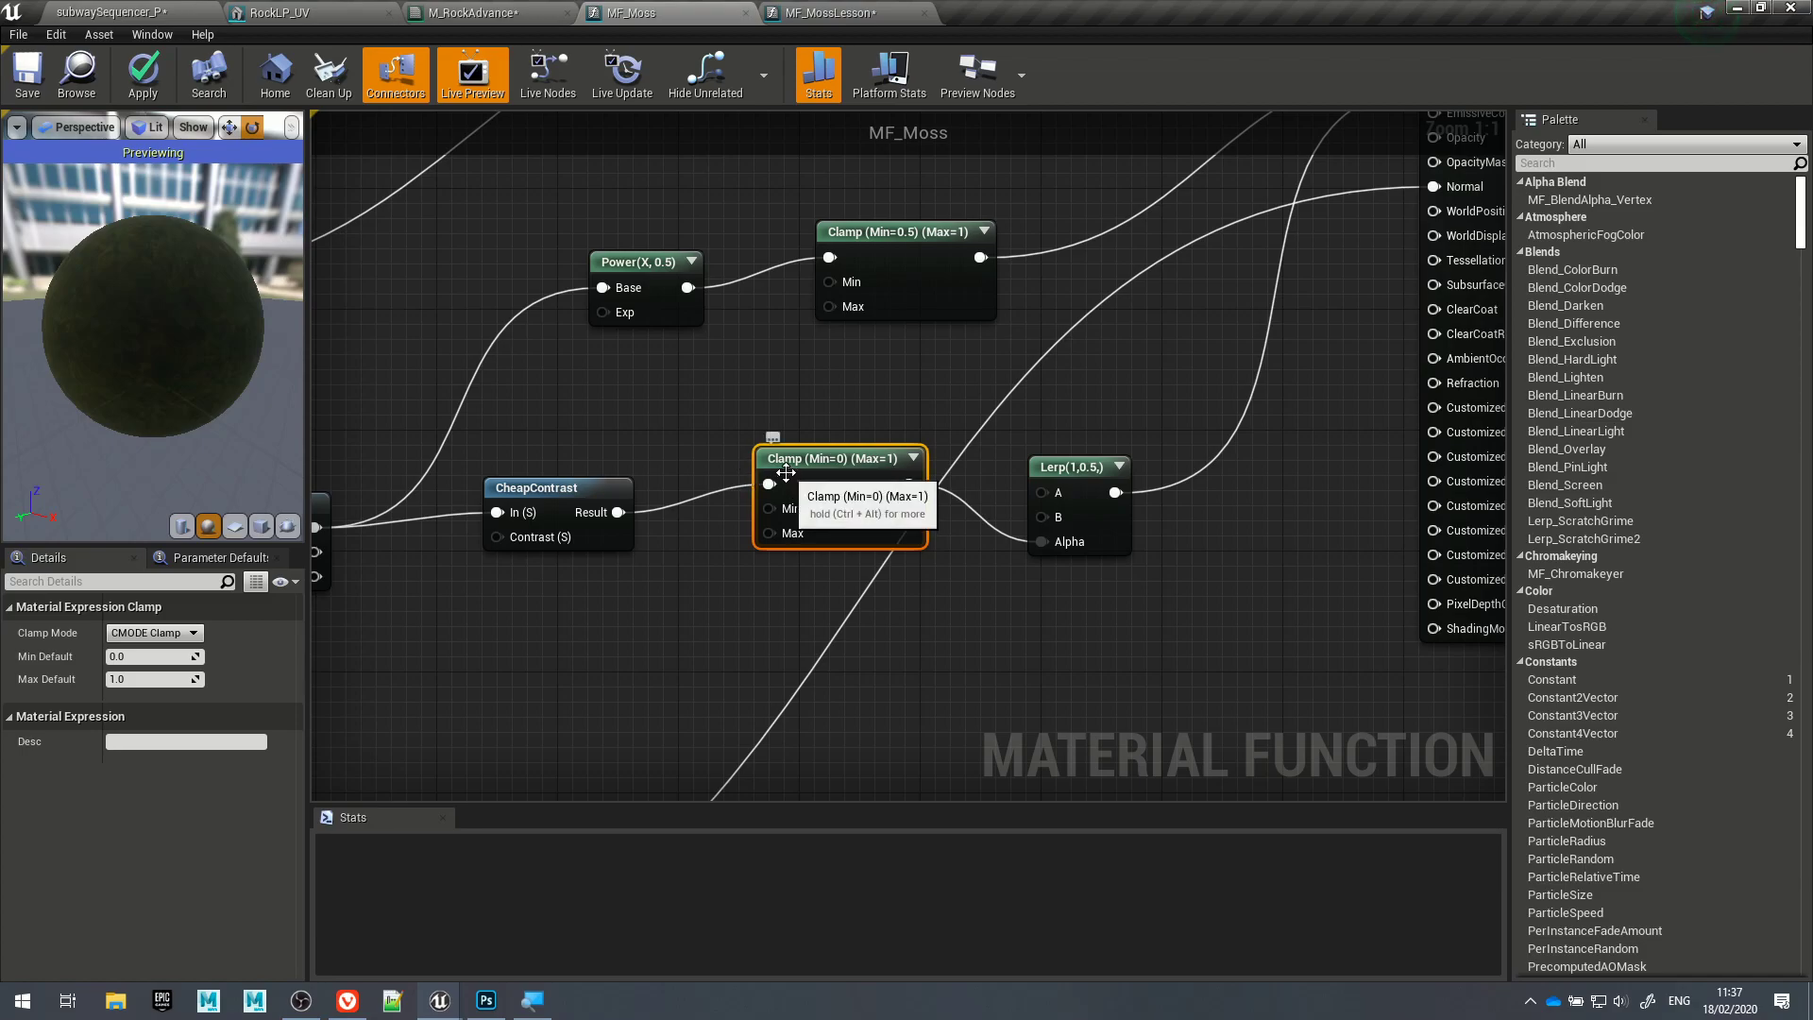
click(802, 14)
right_drag(818, 413, 657, 382)
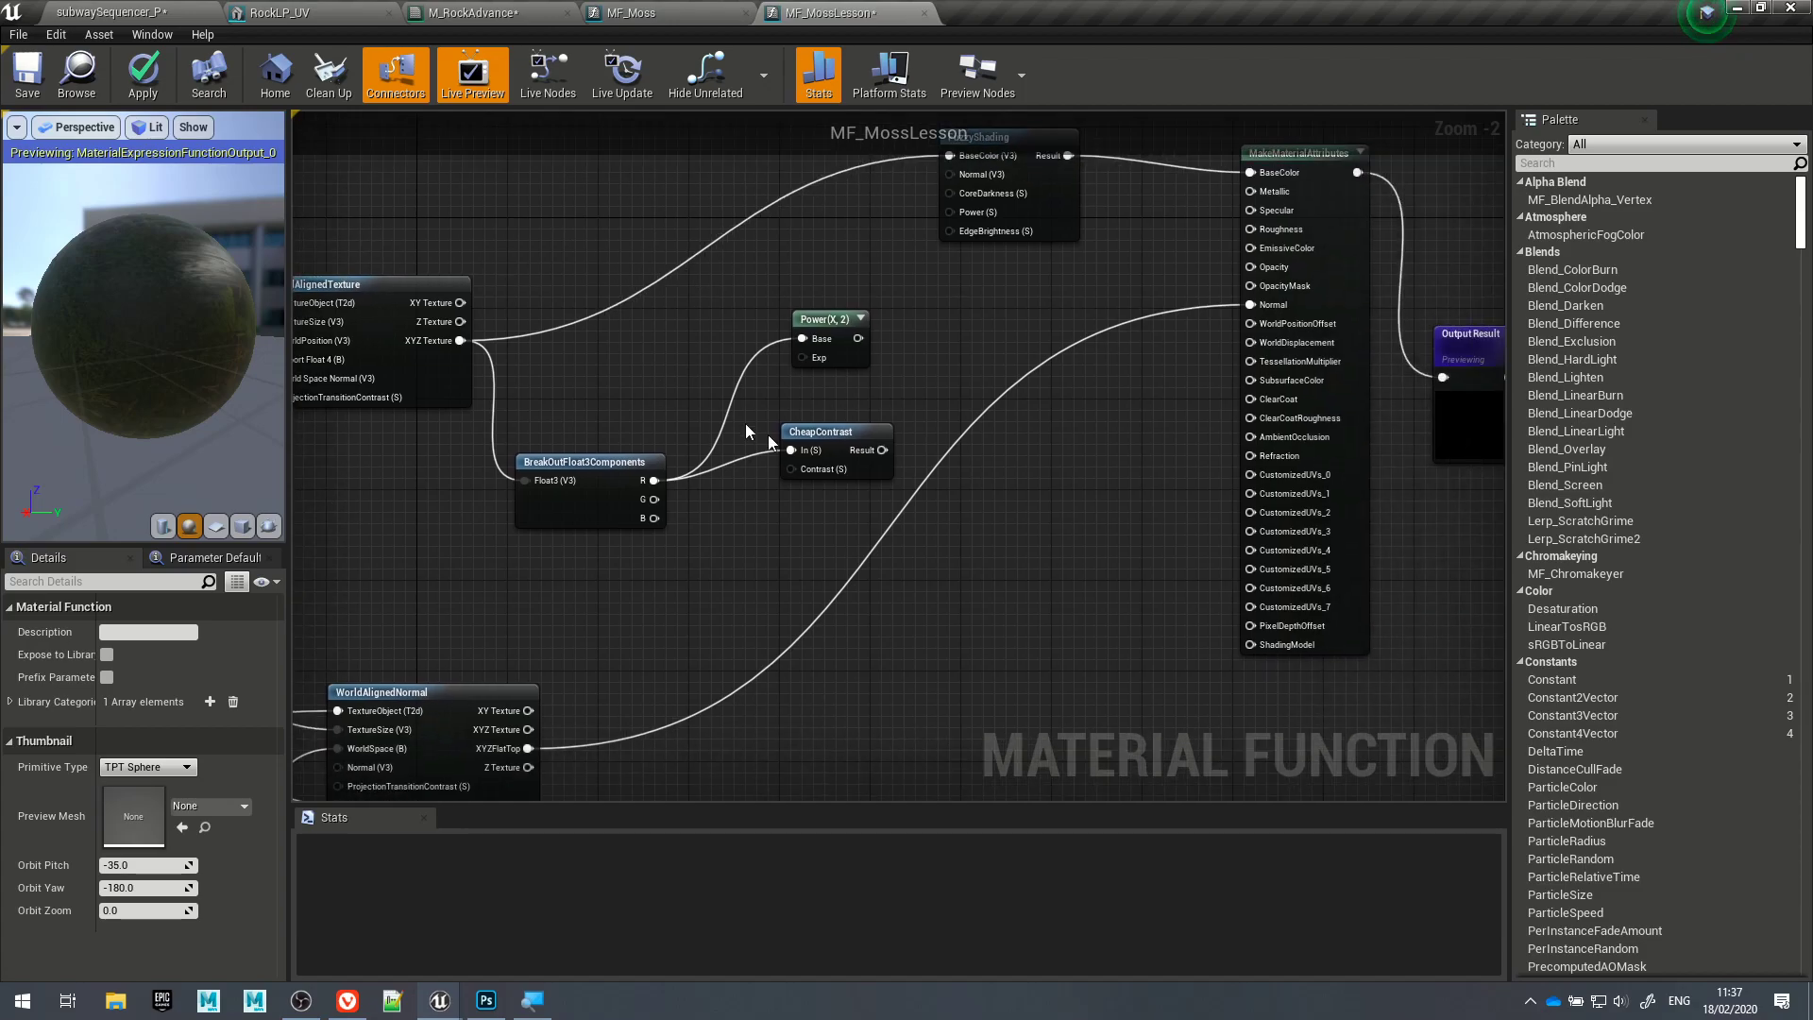
Step: Add a Clamp node fed by CheapContrast's Result, align it beside CheapContrast and show its preview
click(873, 450)
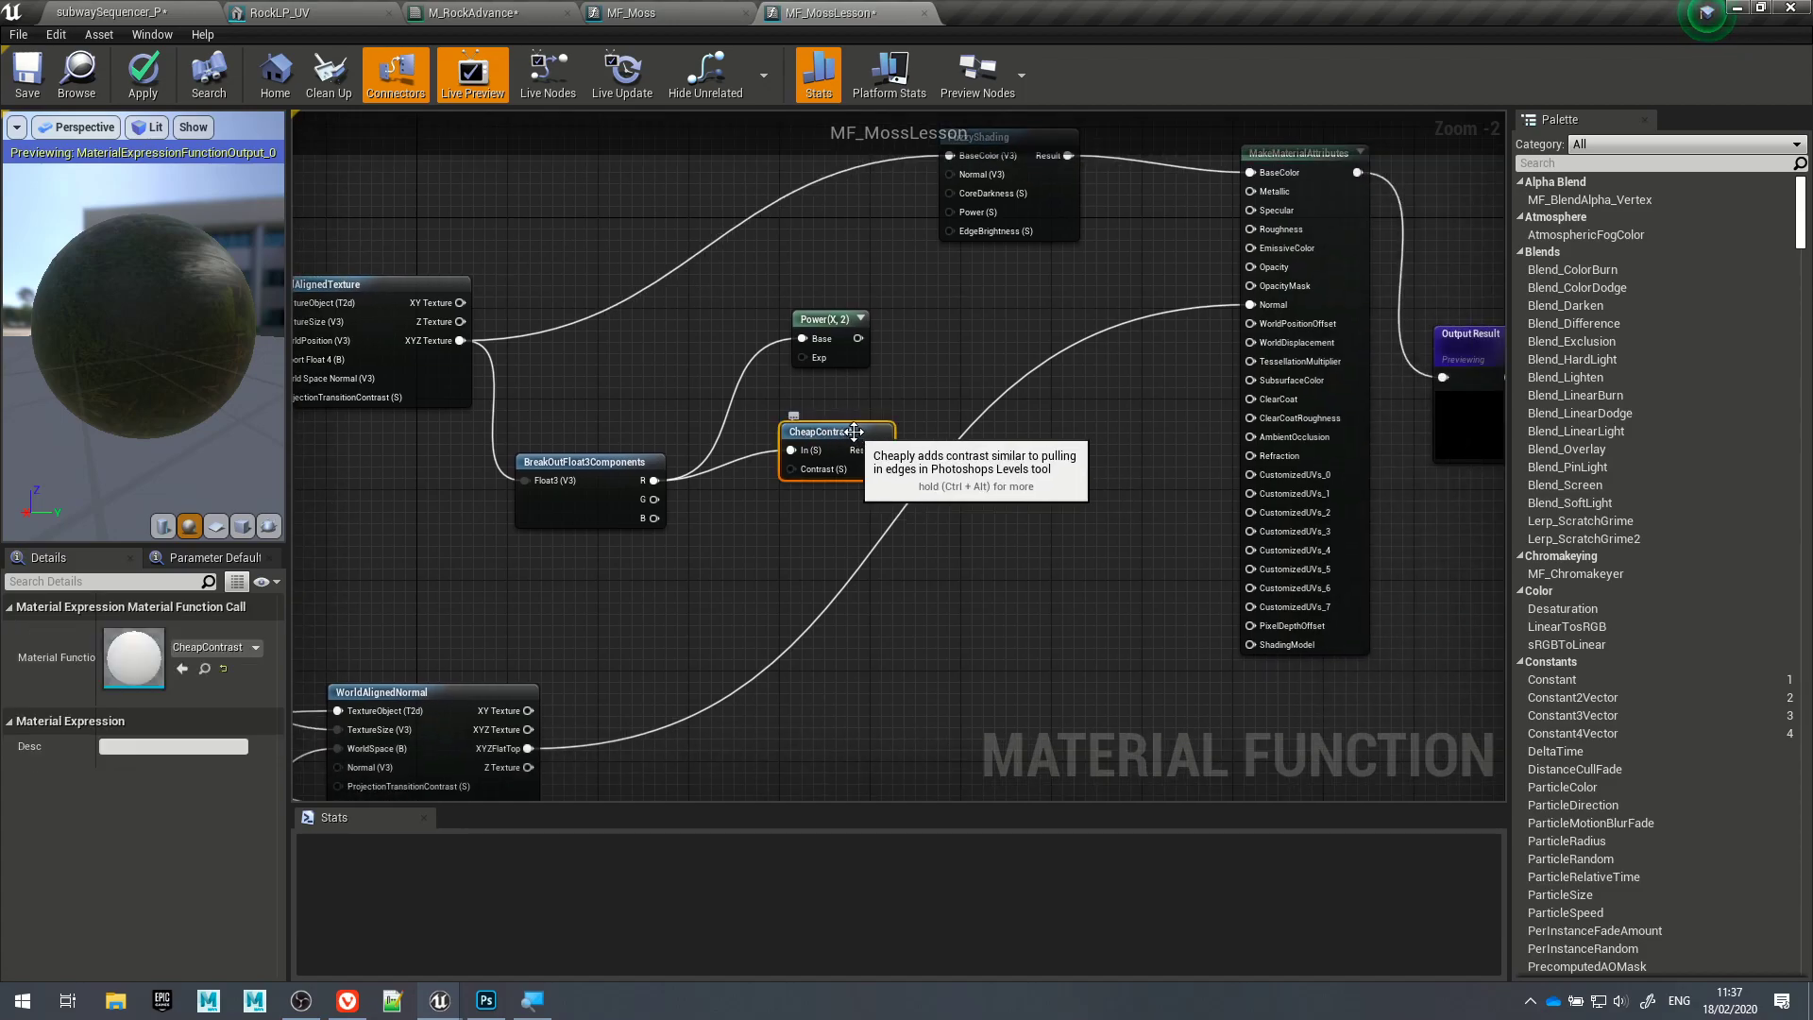
drag(881, 450, 945, 387)
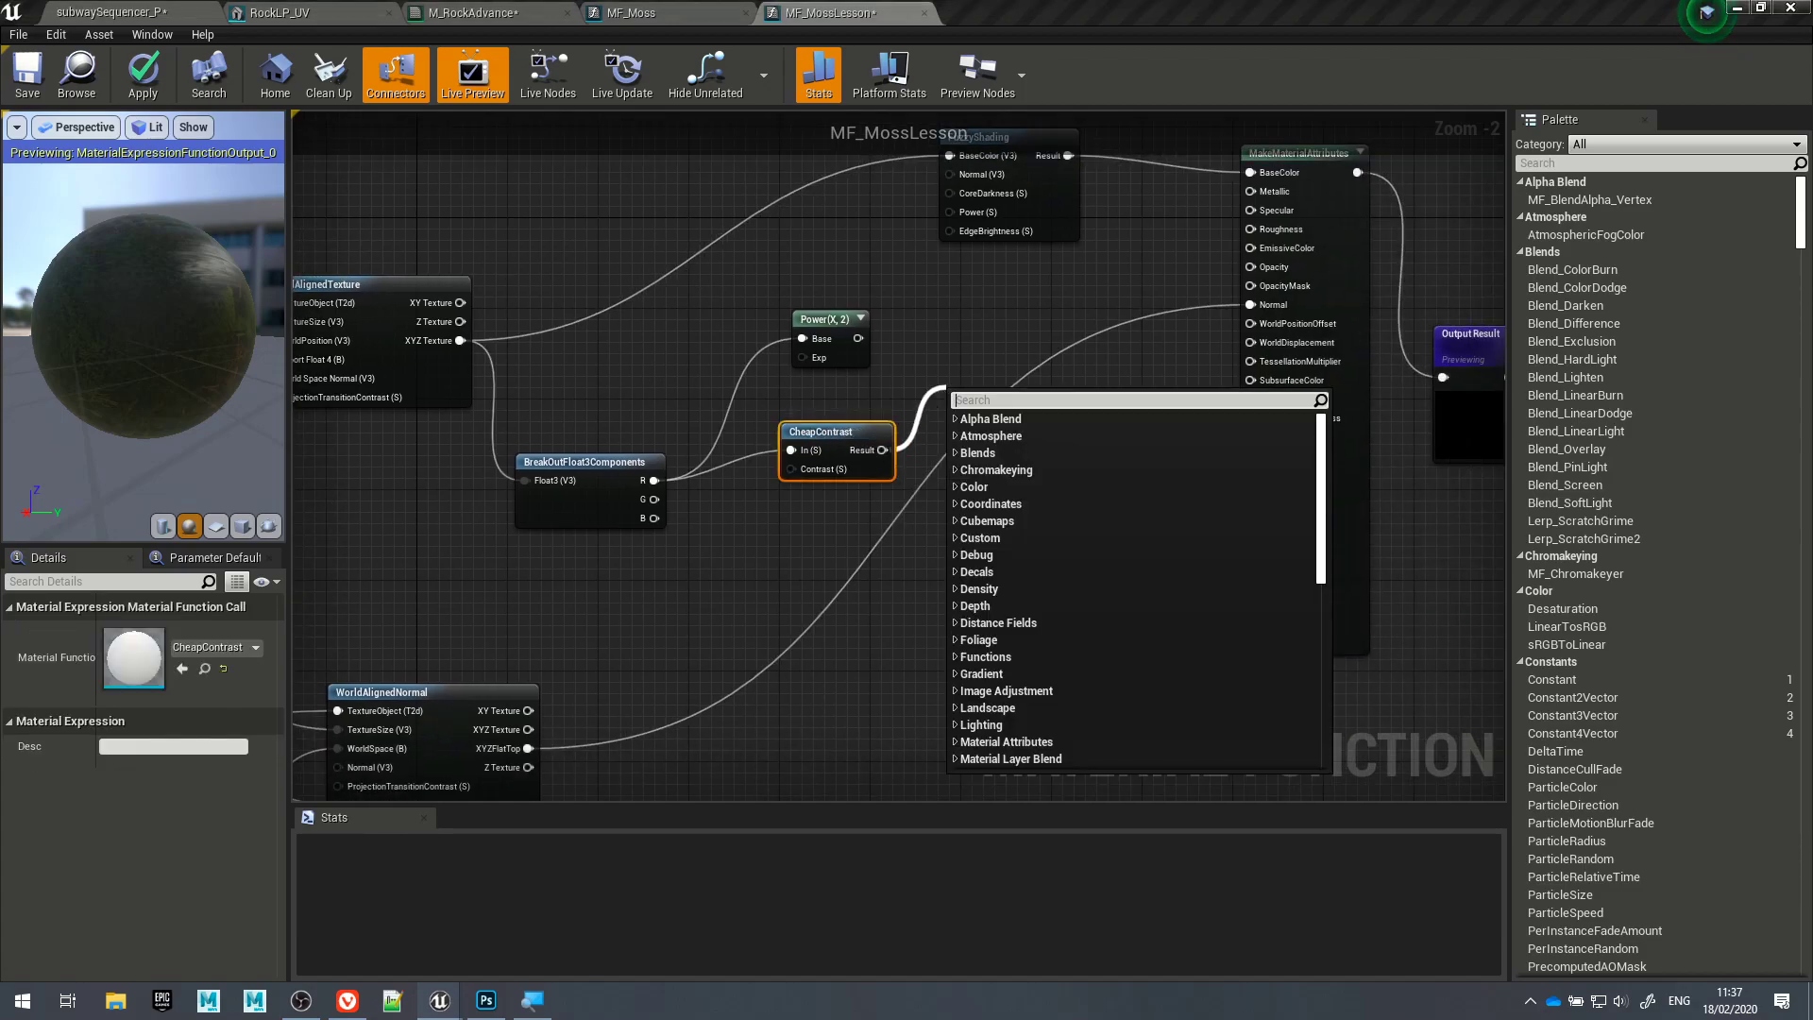
text(clamp)
key(Return)
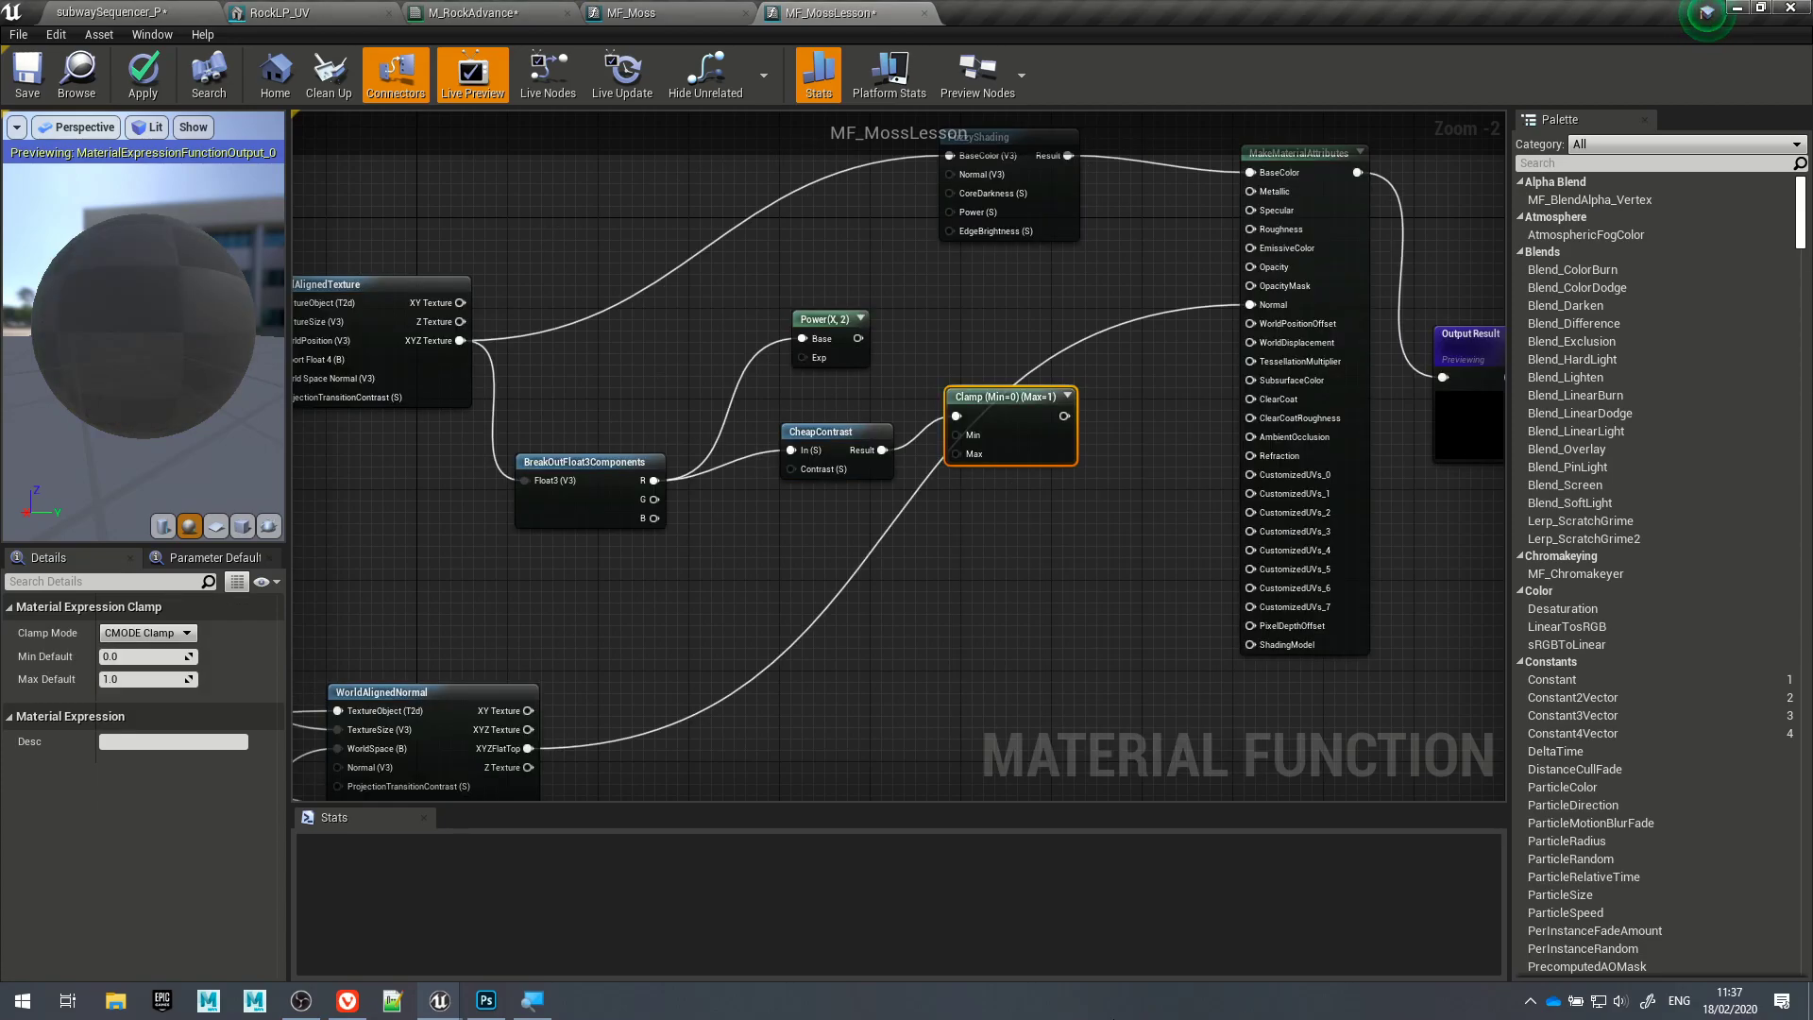
drag(1034, 412, 1025, 447)
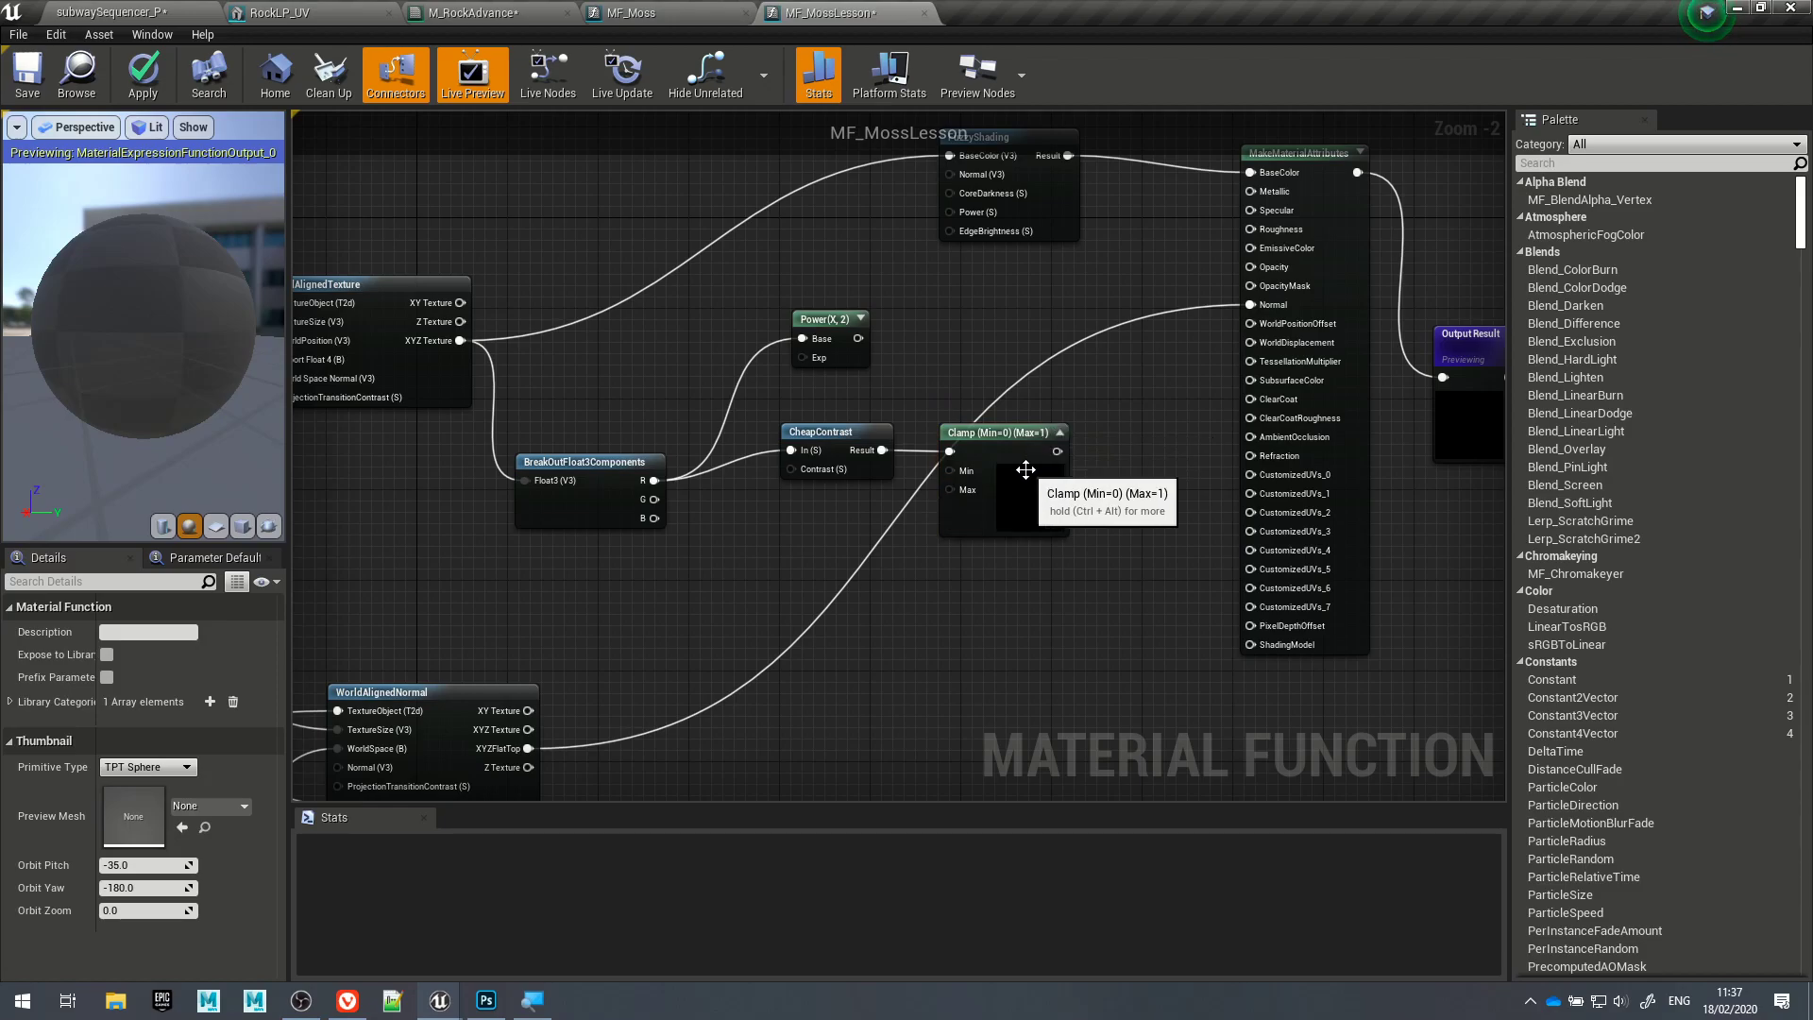
scroll(1024, 448, up, 2)
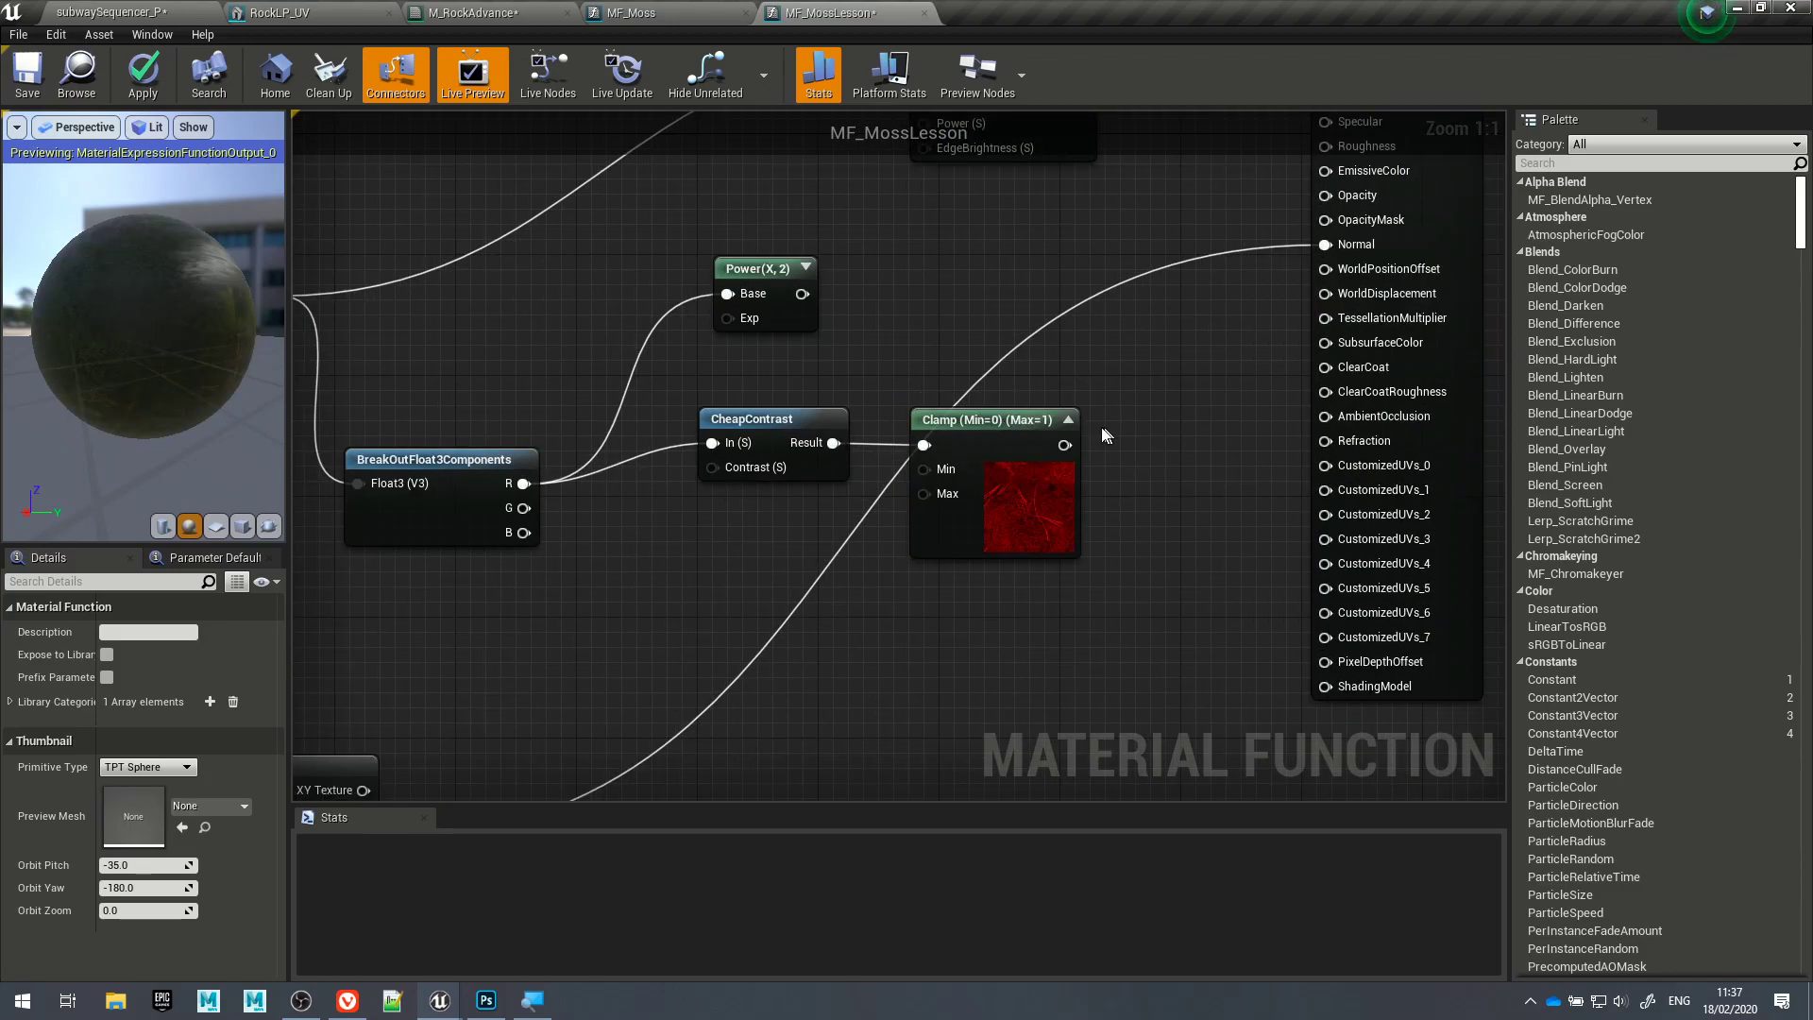
Step: Connect the output of CheapContrast's Clamp to MakeMaterialAttributes' Roughness input and check the Clamp's Max Default
right_drag(1149, 460, 1018, 510)
drag(934, 494, 1197, 195)
click(850, 530)
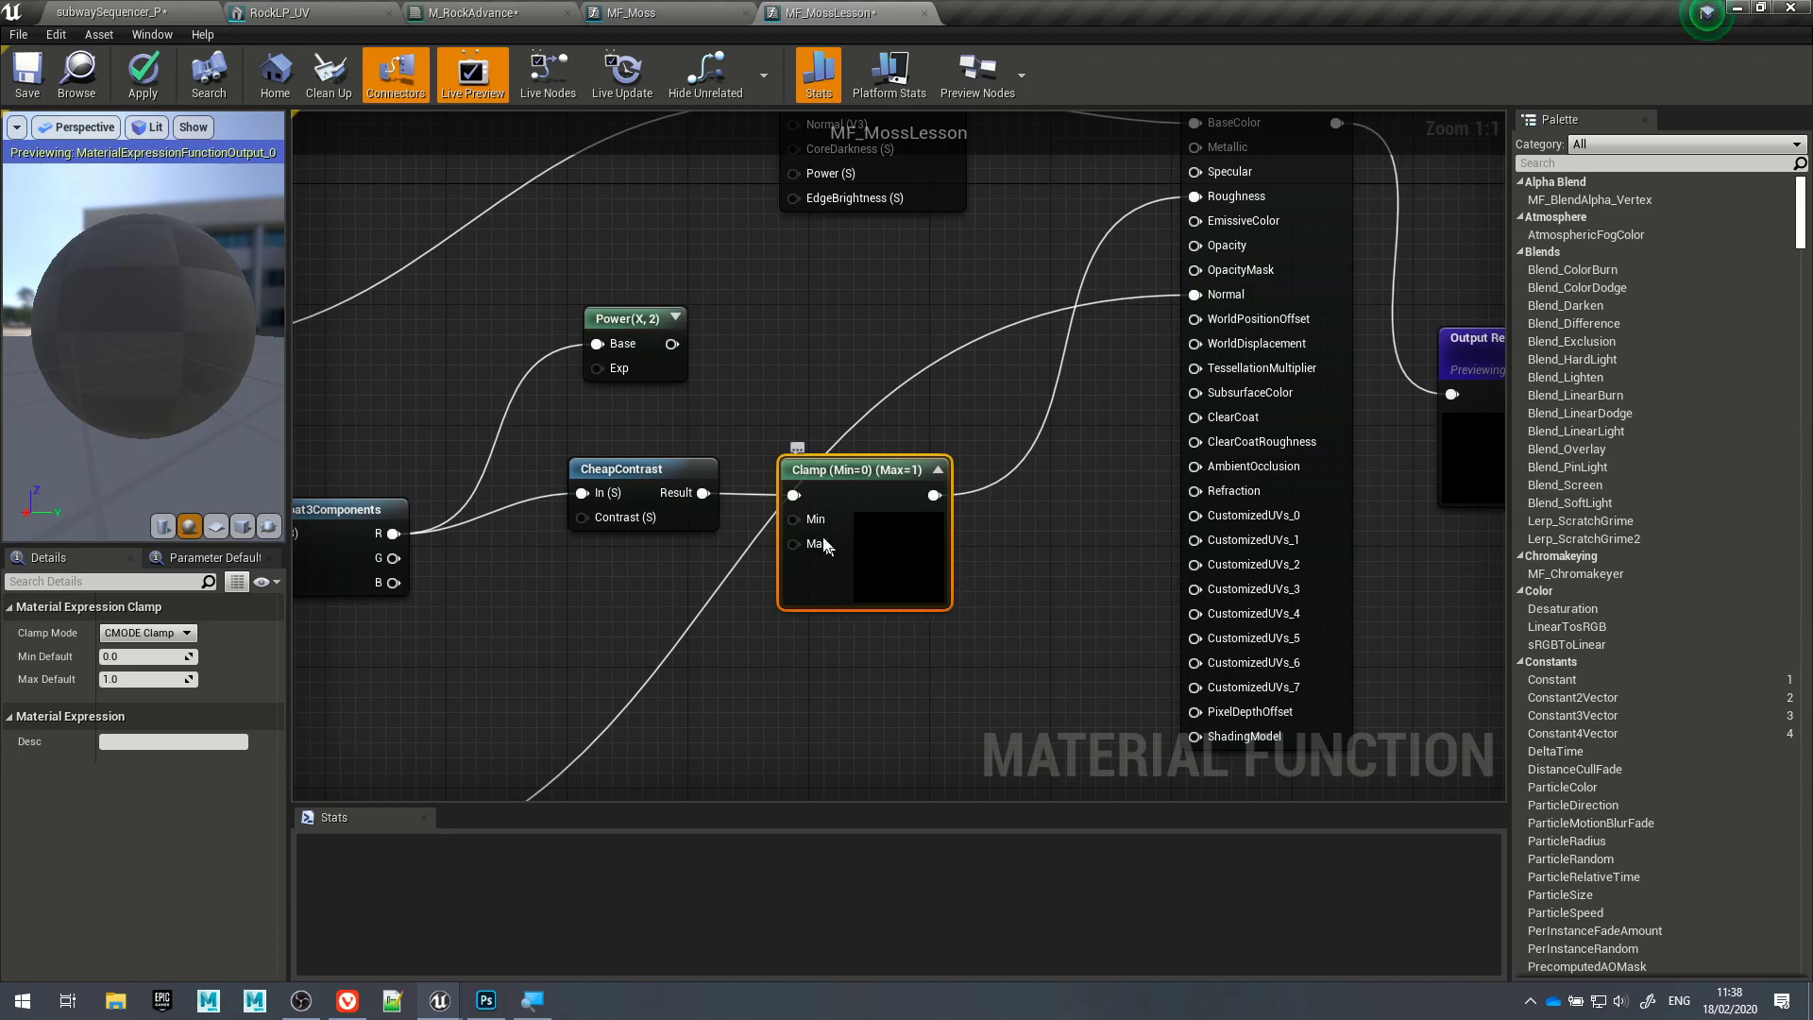
click(127, 680)
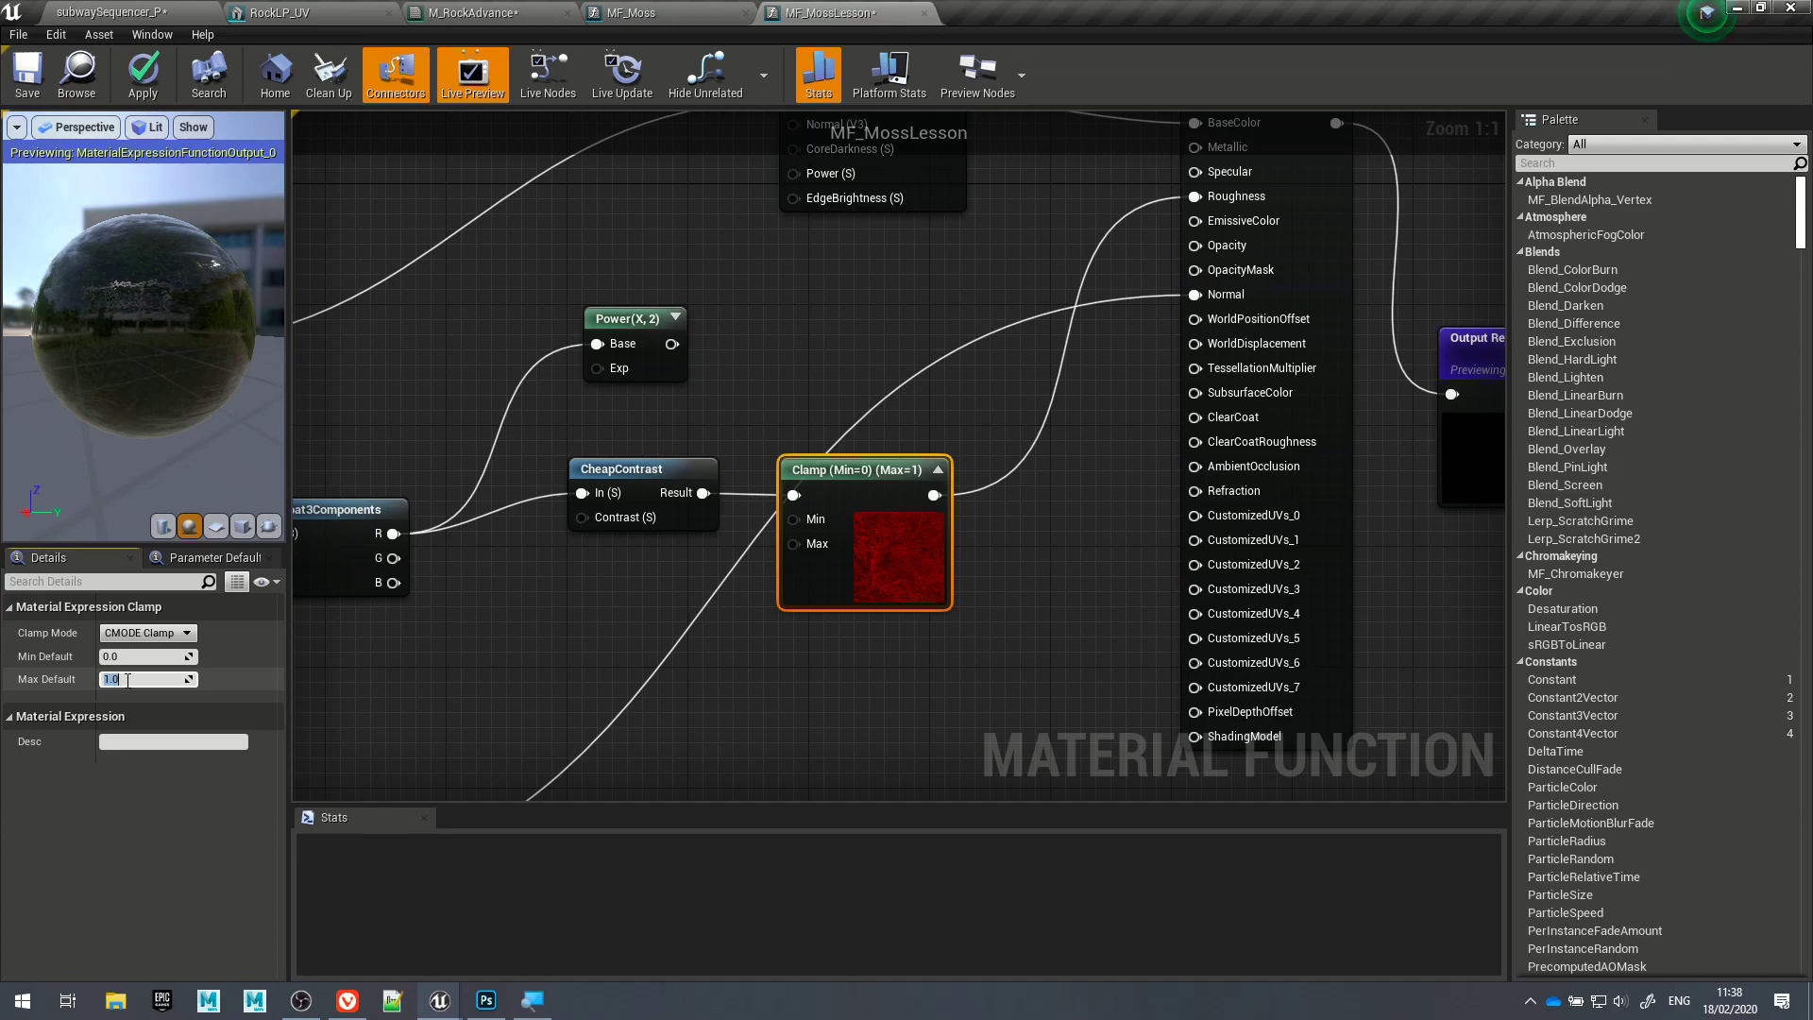
click(746, 331)
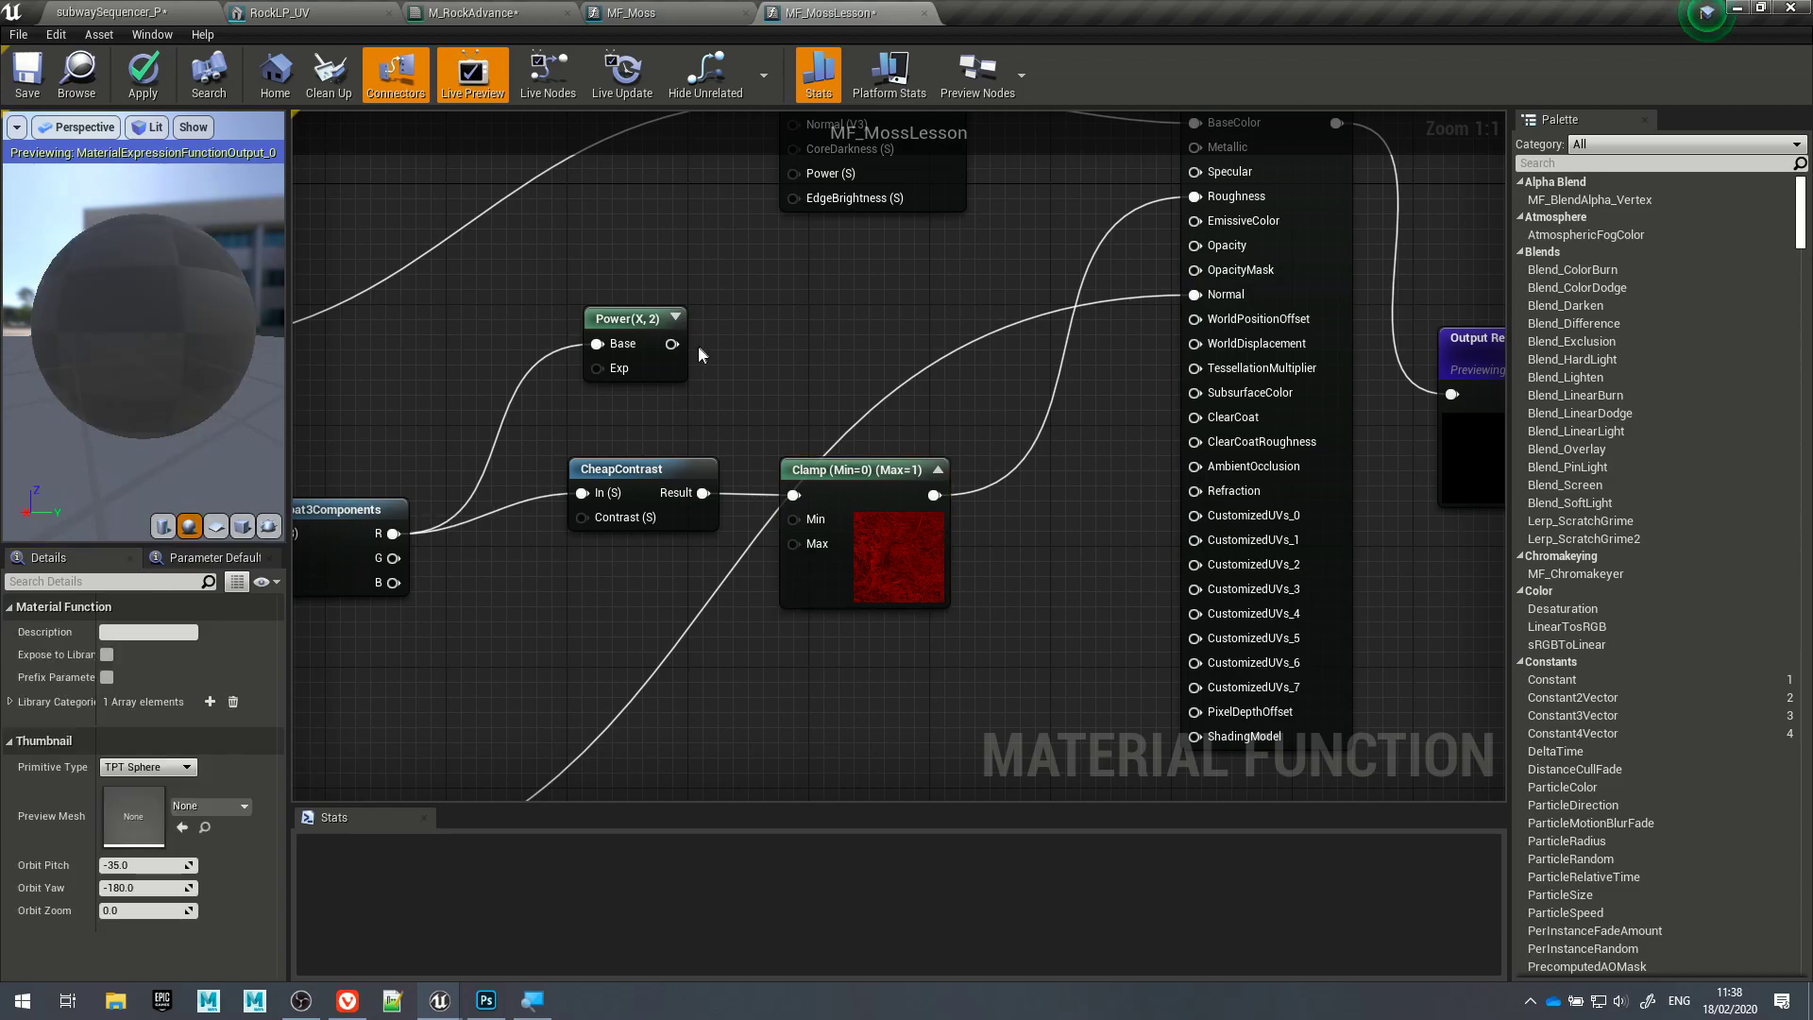
Step: Add a Clamp node fed by the Power node's output and set its Min Default to 0.5
drag(671, 344, 776, 302)
text(clamp)
key(Return)
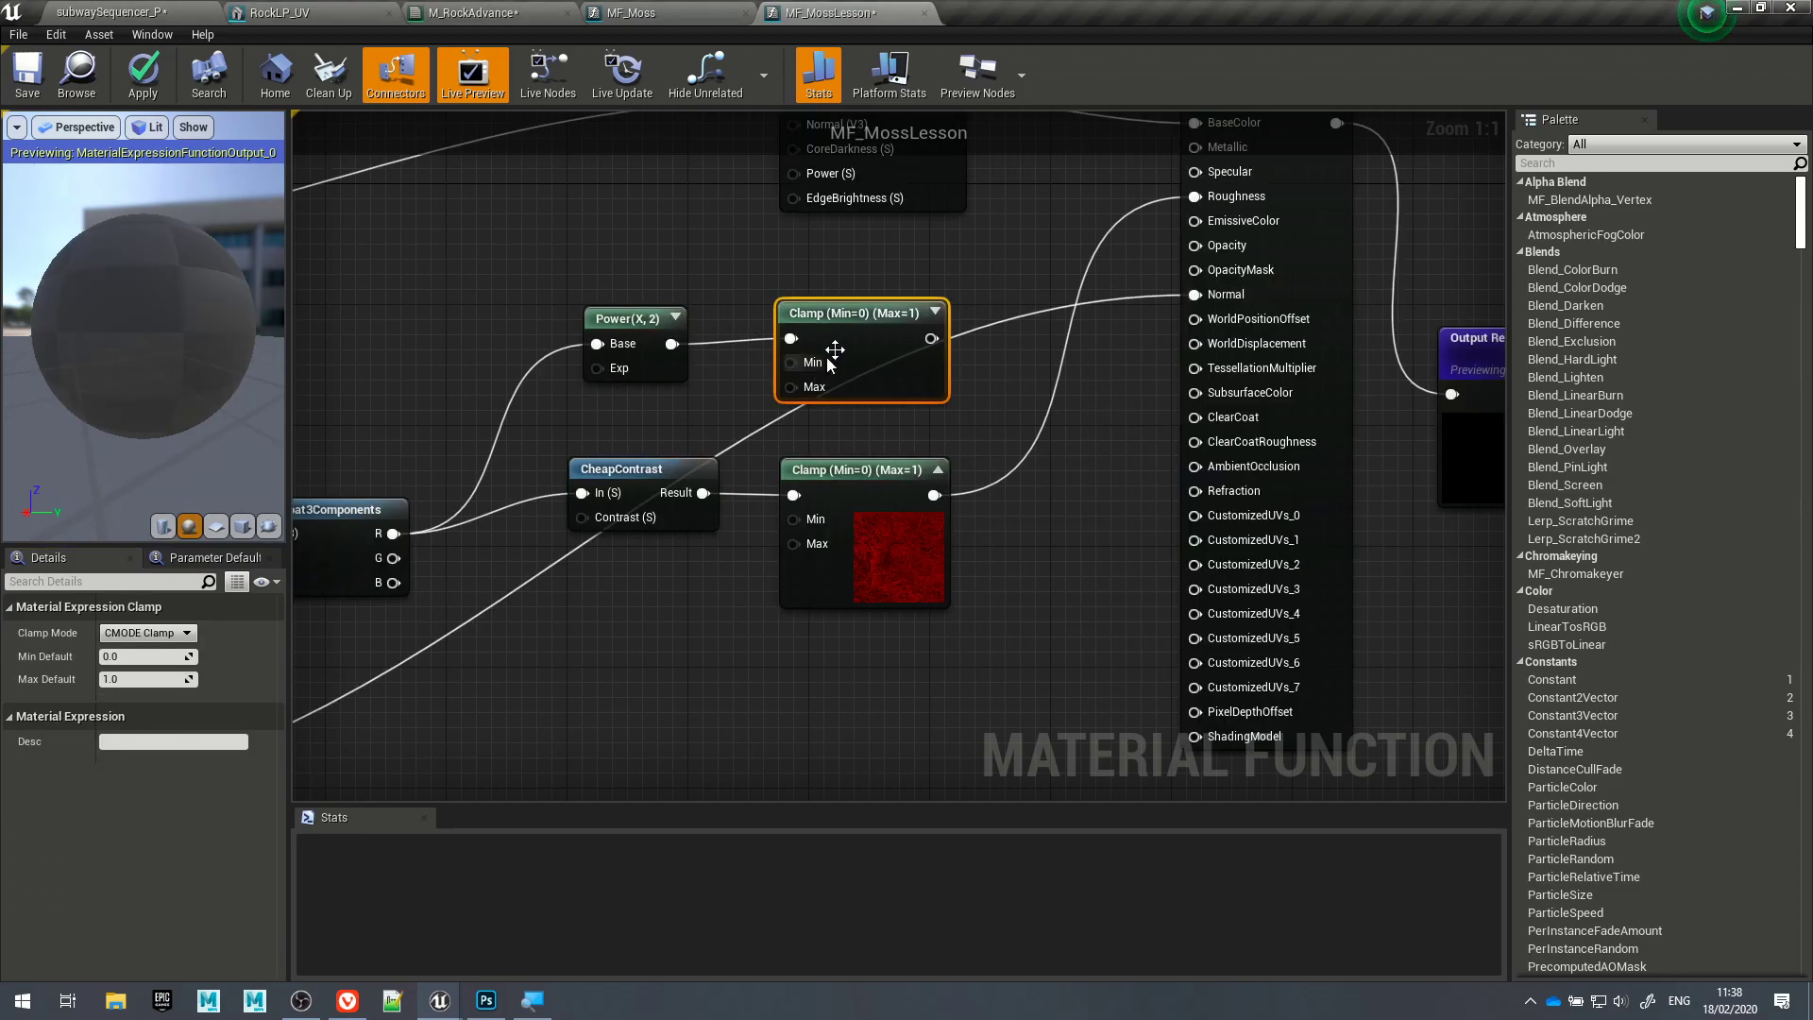
click(141, 657)
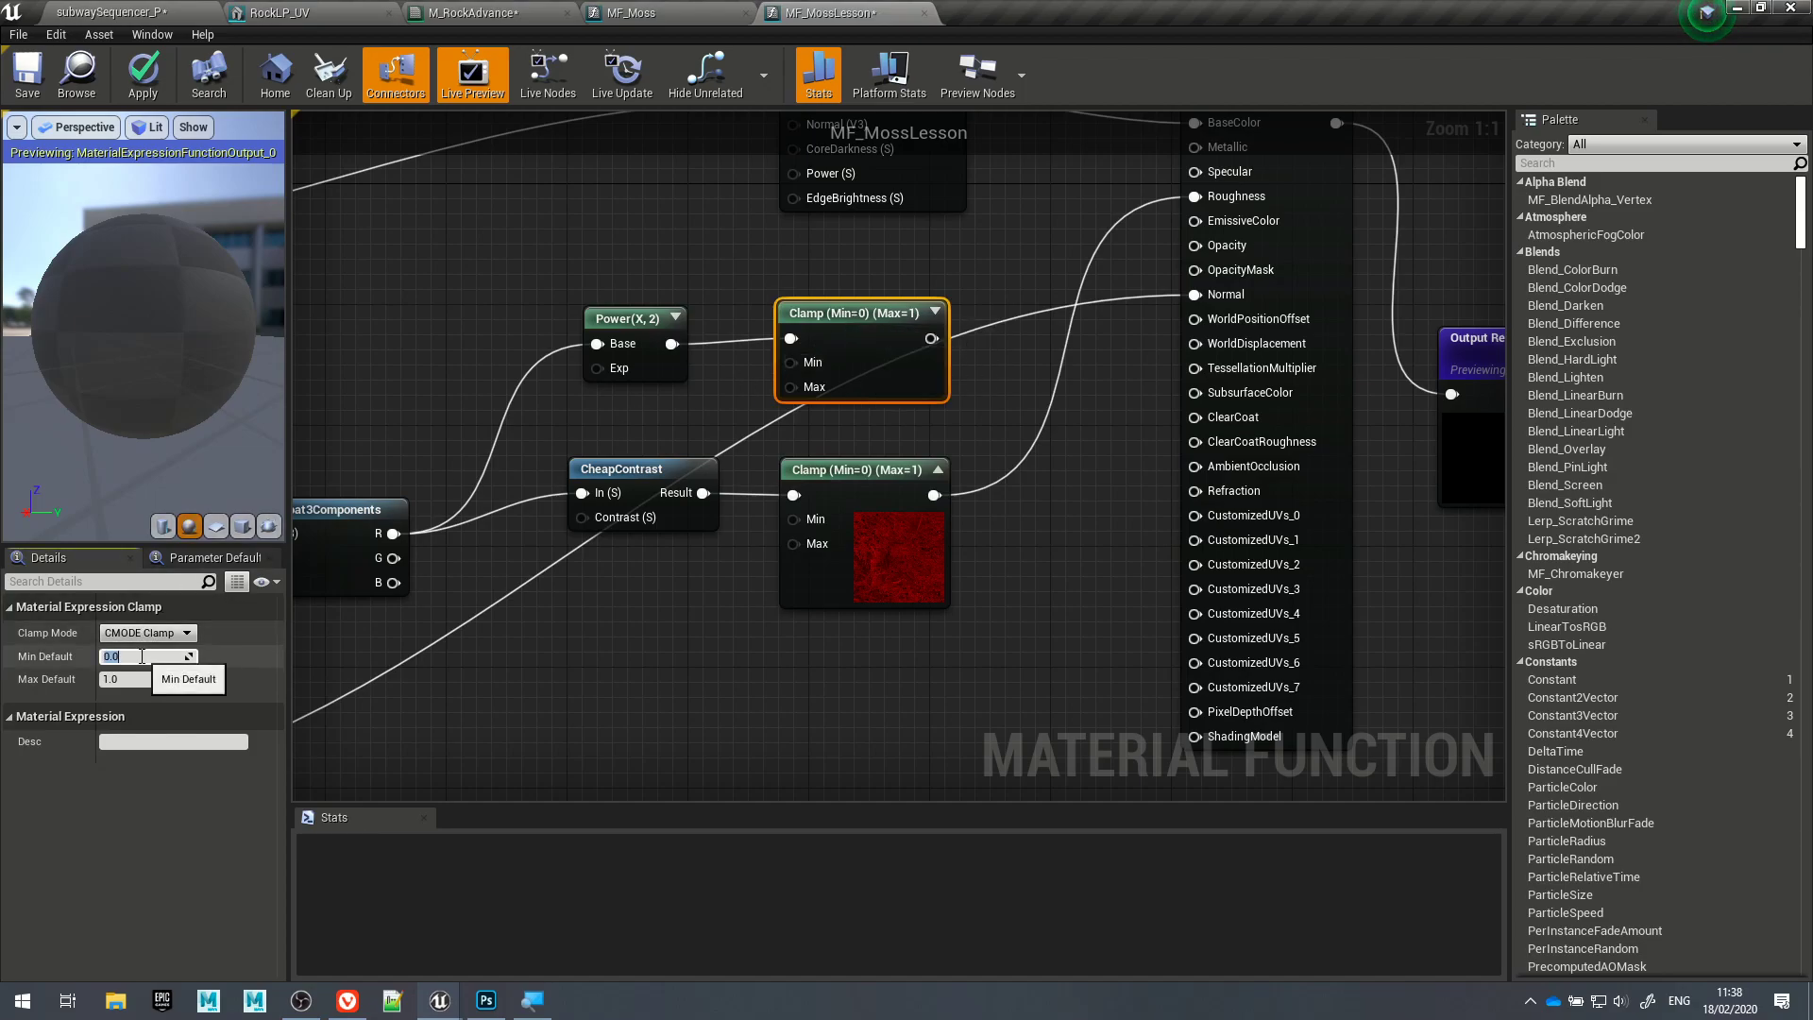
text(.5)
key(Return)
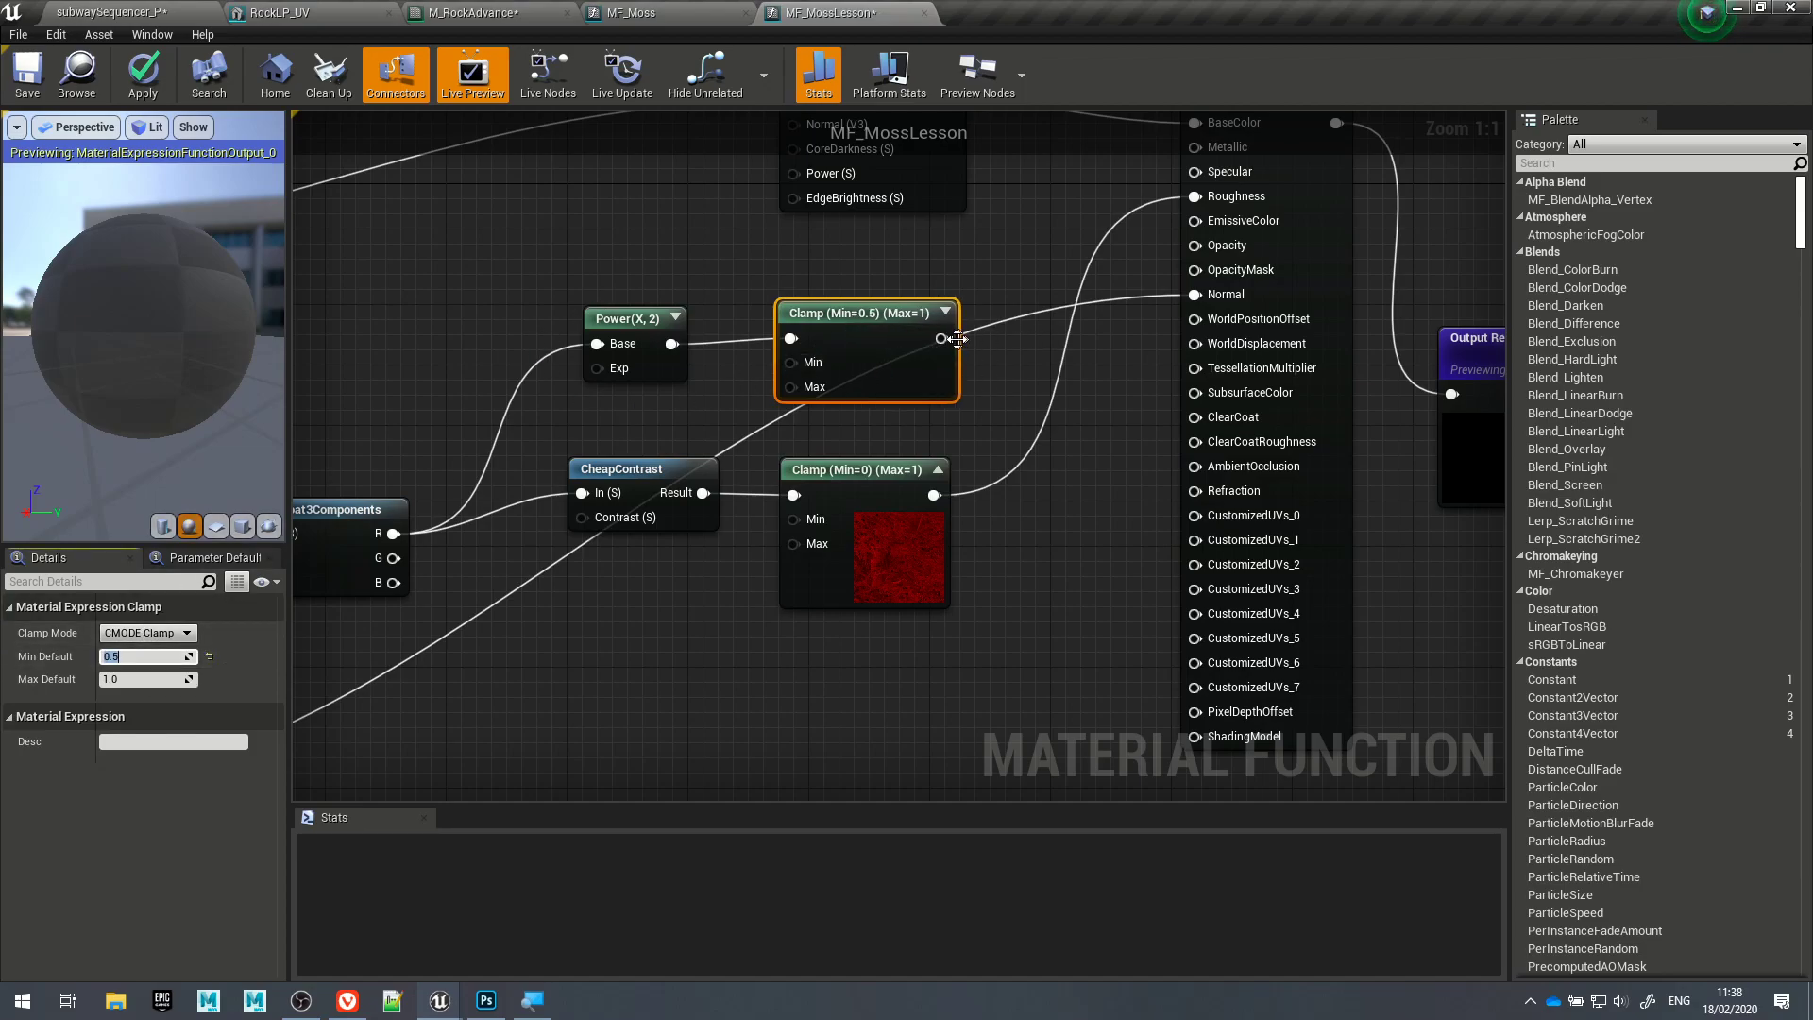
Step: Connect the output of the Power node's Clamp to MakeMaterialAttributes' Specular input
drag(942, 338, 1191, 173)
click(1063, 249)
right_drag(1029, 337, 1038, 407)
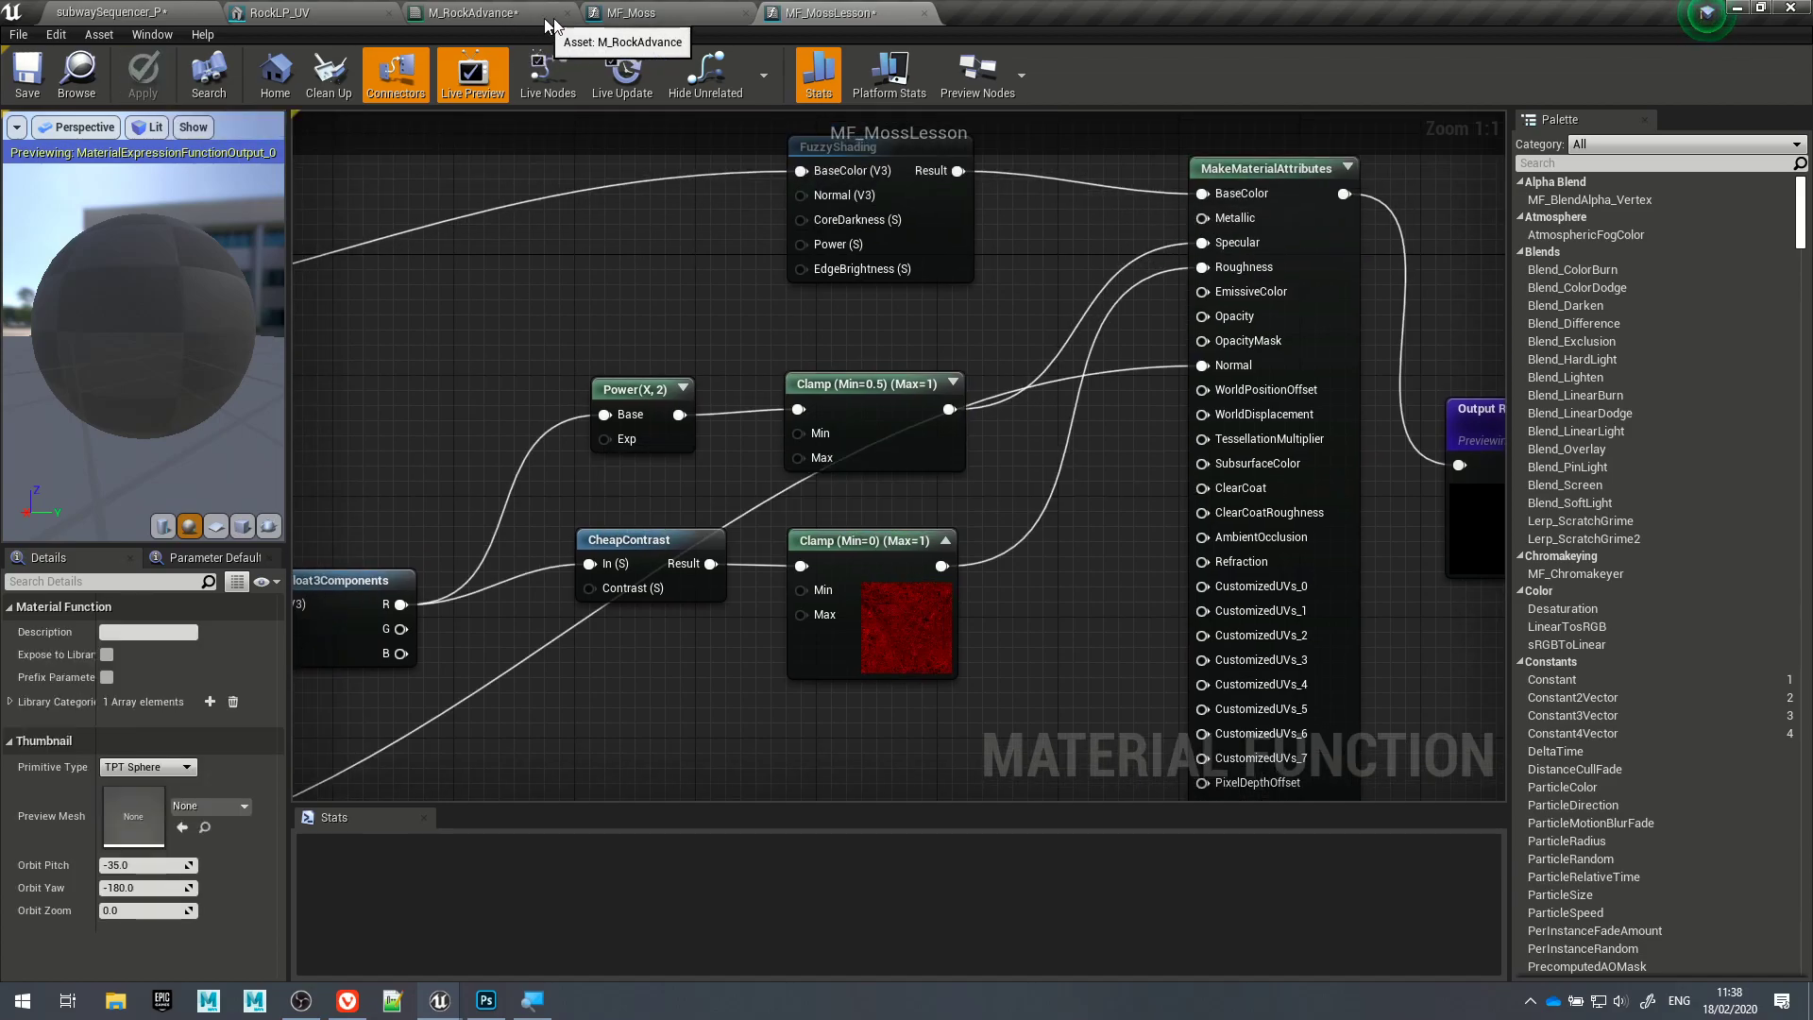
Step: Review the MF_Moss graph and open M_RockAdvance to inspect the connections of MF_Moss and MatLayerBlend_Standard
click(631, 12)
scroll(1111, 388, down, 5)
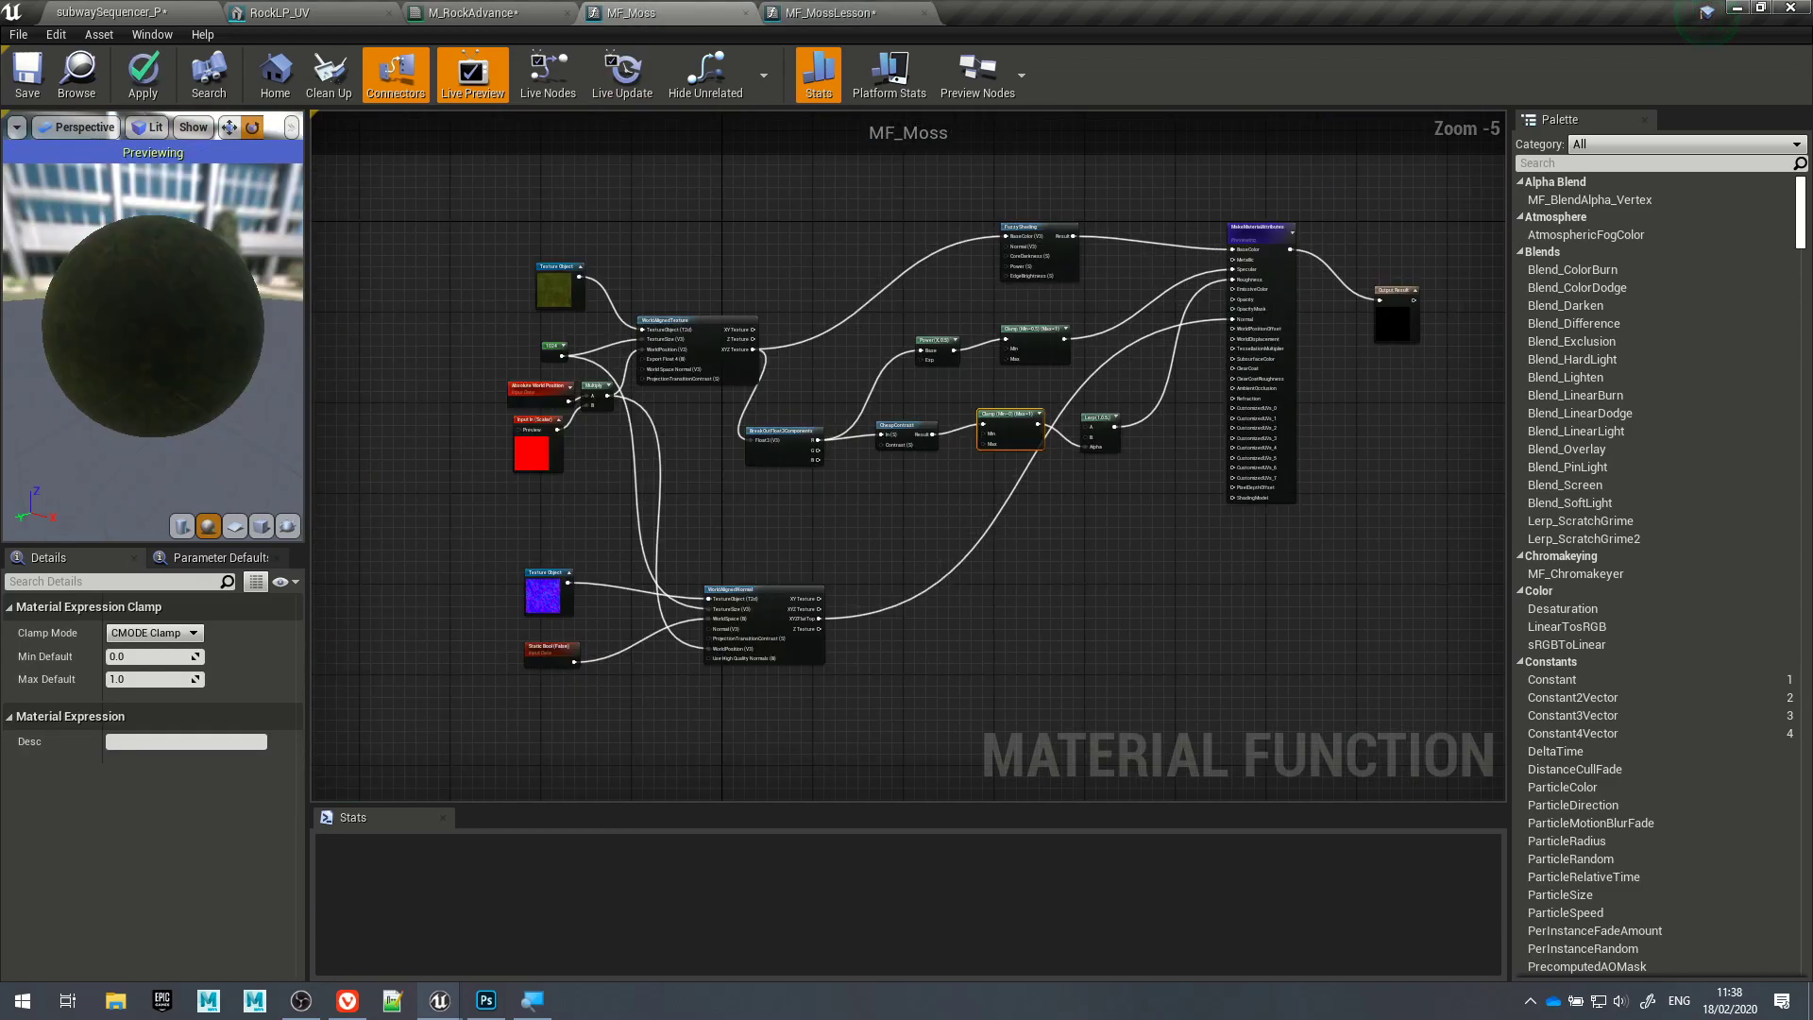
right_drag(1125, 364, 936, 522)
click(425, 15)
right_drag(937, 385, 965, 118)
scroll(912, 623, down, 3)
right_drag(990, 401, 870, 581)
click(812, 568)
scroll(724, 540, up, 3)
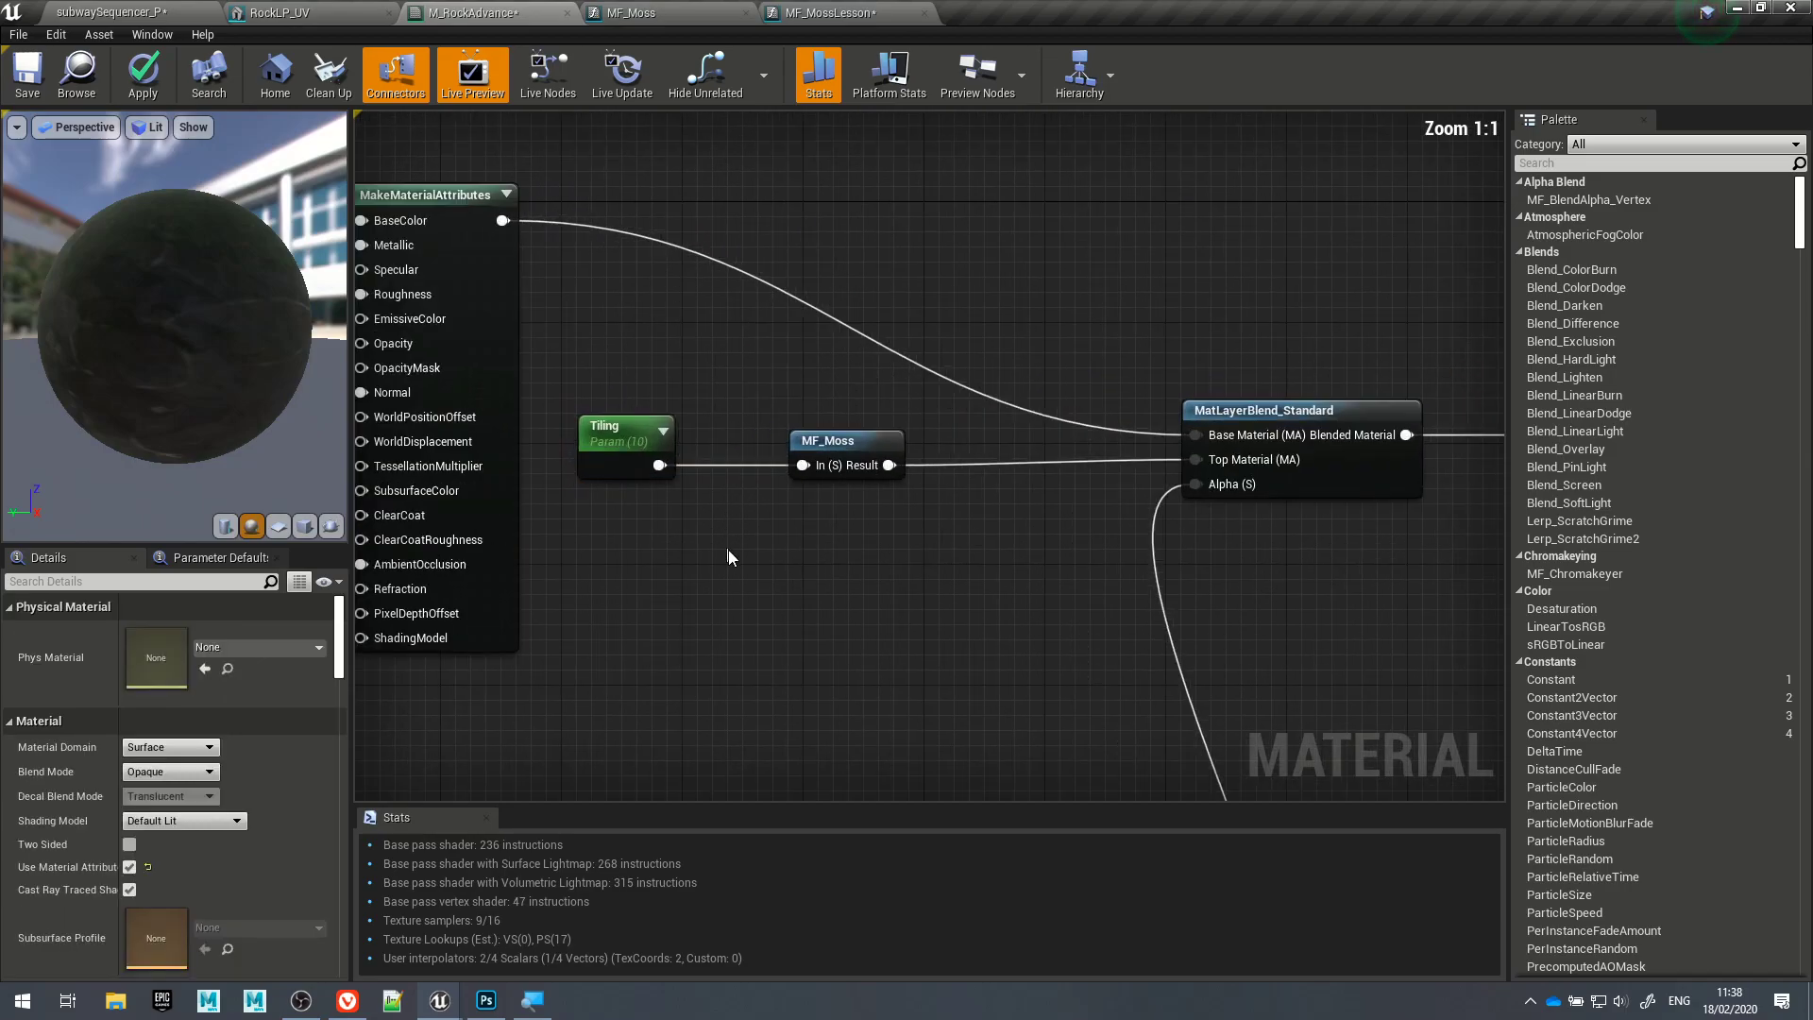
right_drag(1078, 518, 960, 538)
right_drag(511, 331, 50, 264)
Step: Disable Use Material Attributes on the M_RockAdvance material and move its result node up
click(1088, 389)
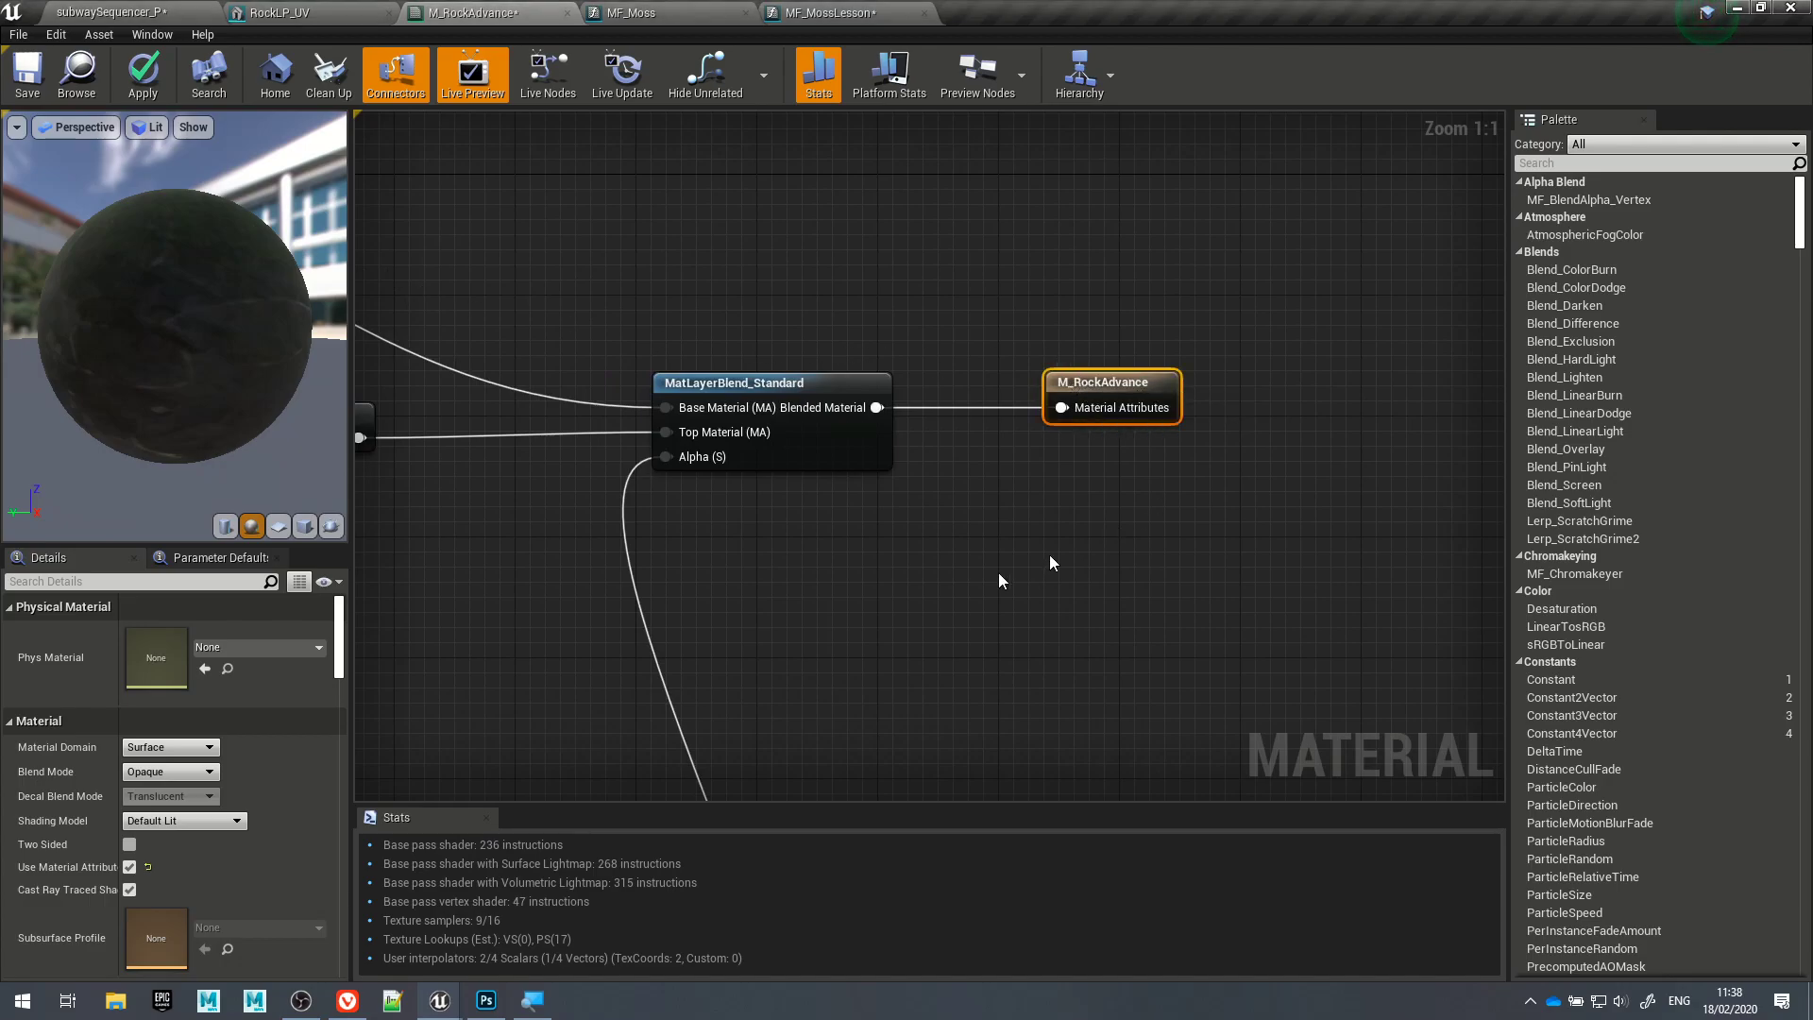
click(130, 867)
drag(1121, 383, 1077, 86)
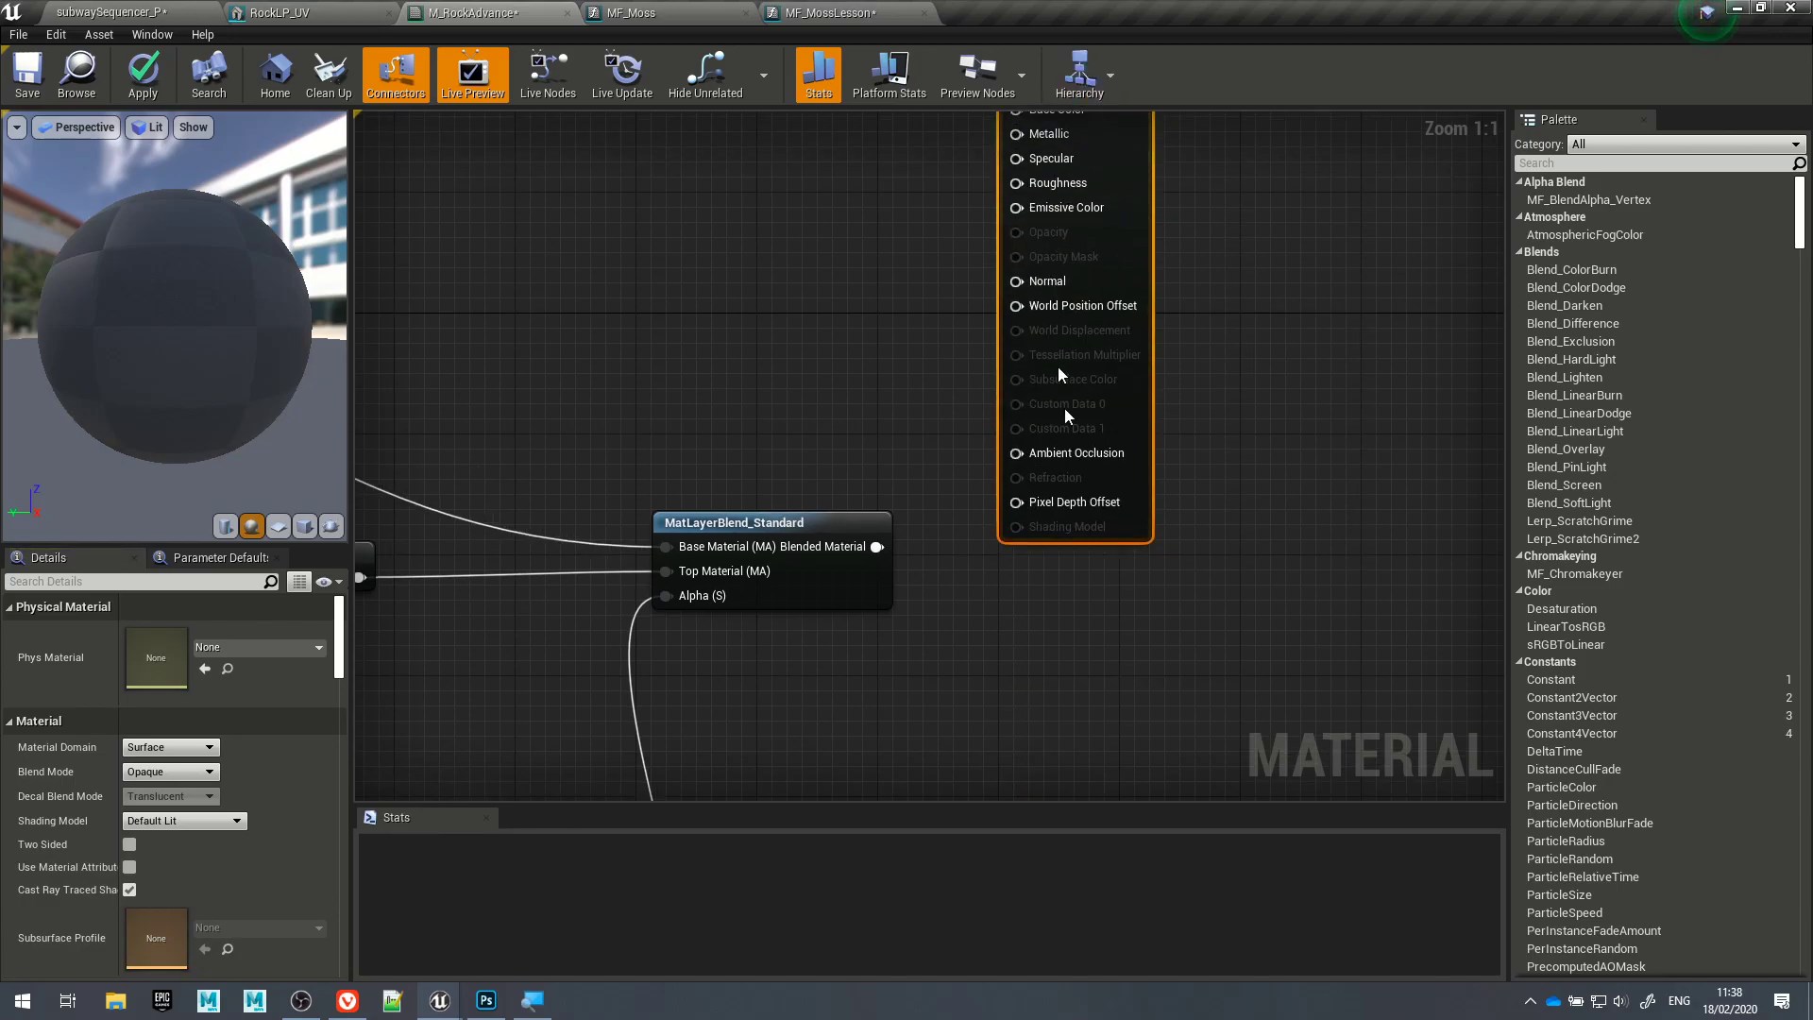
scroll(1174, 453, down, 4)
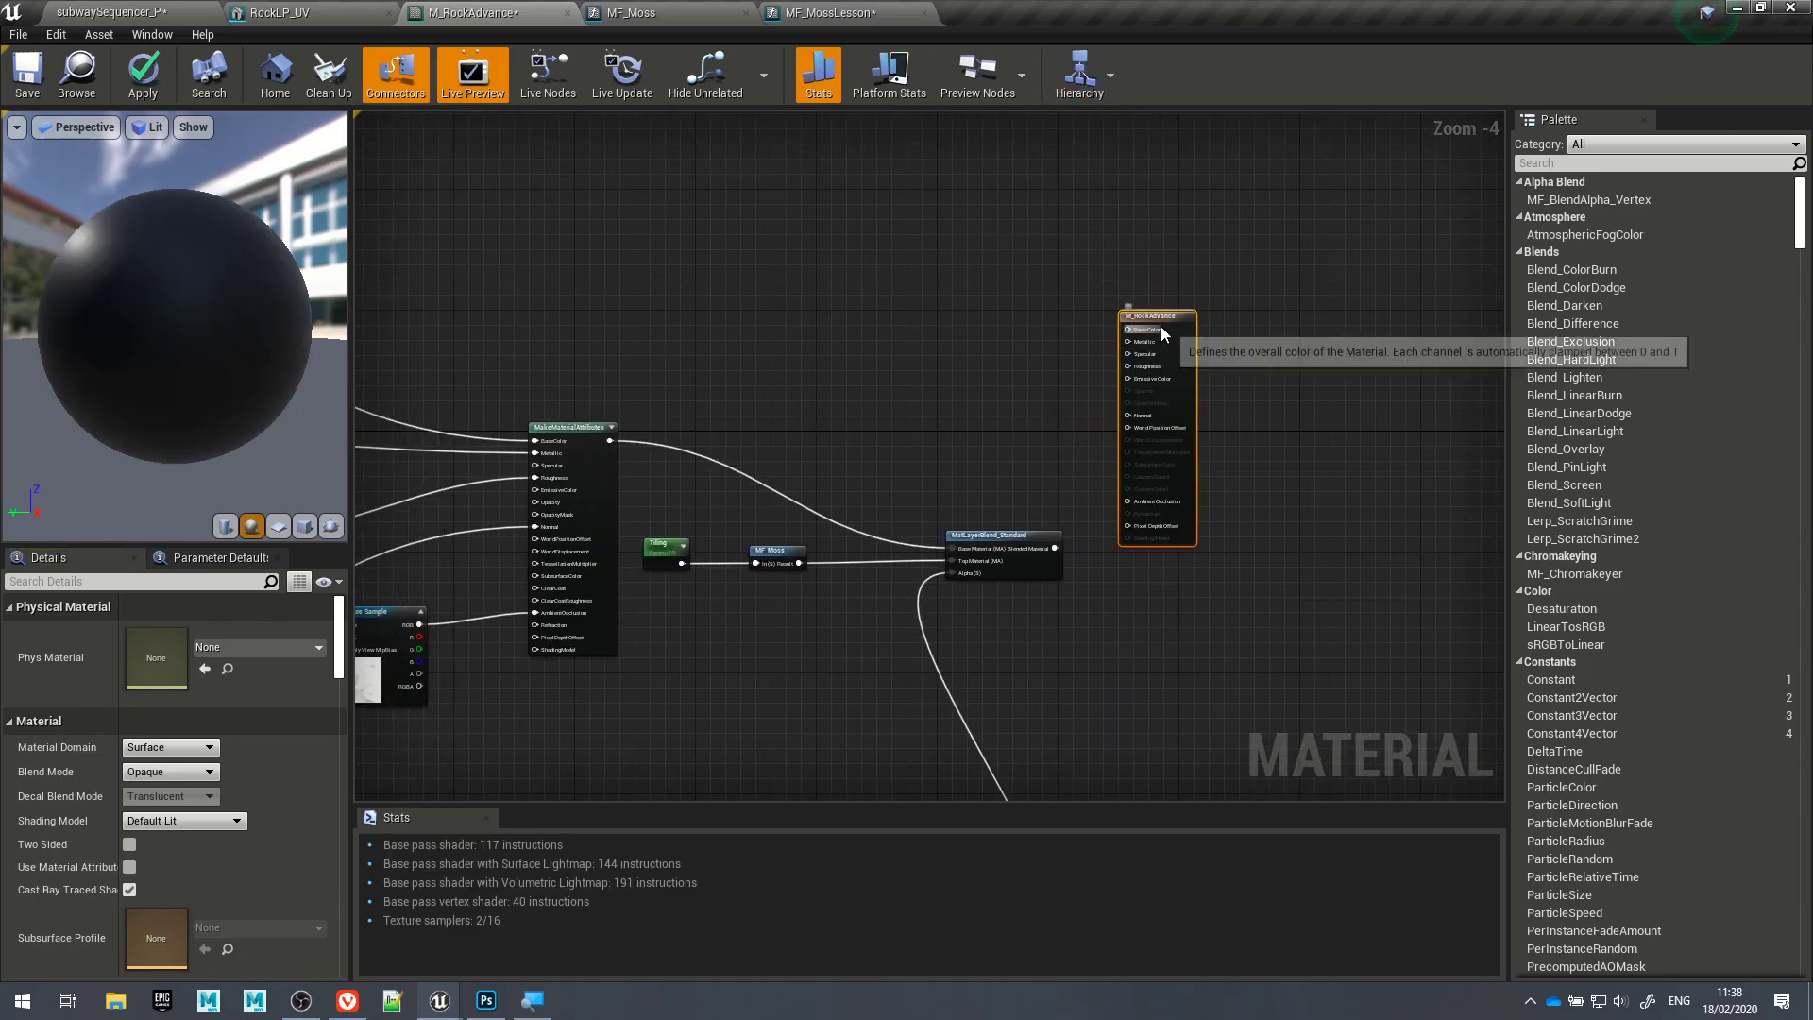
scroll(1224, 479, up, 4)
right_drag(1238, 498, 1361, 400)
right_drag(1103, 347, 1275, 319)
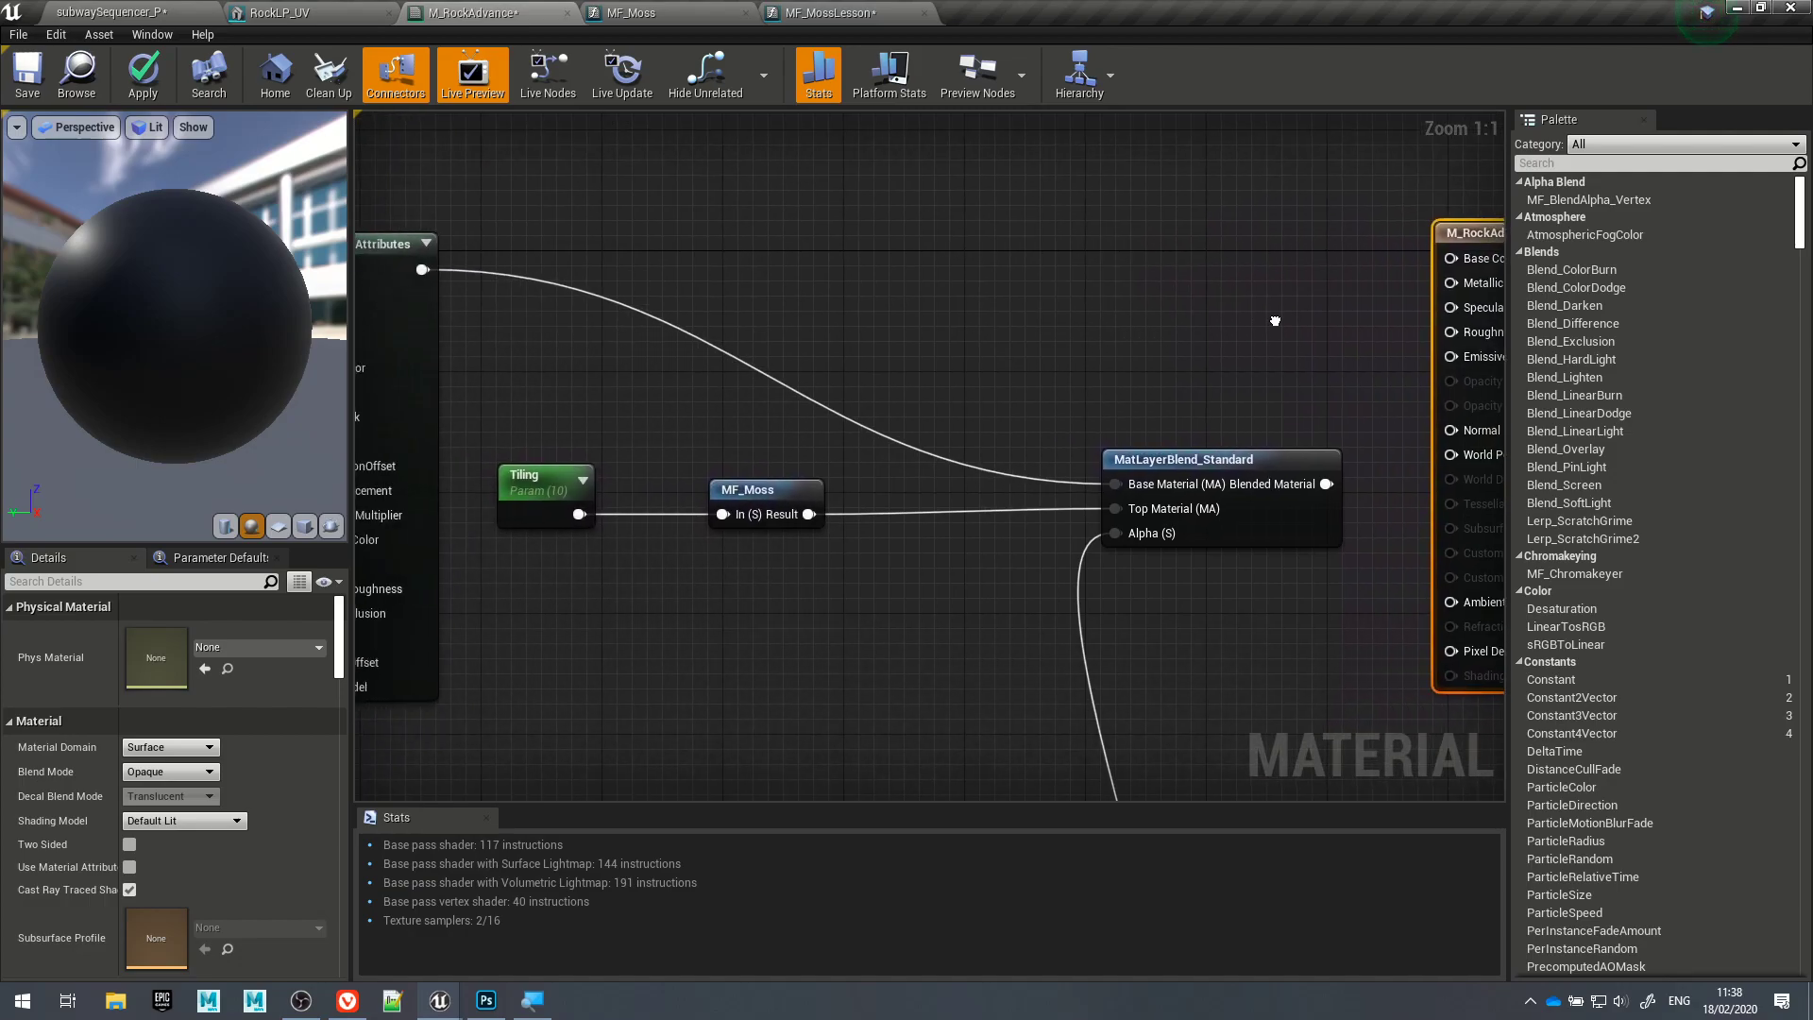
Step: Examine the Tiling, MakeMaterialAttributes and MatLayerBlend_Standard nodes and the inputs of the M_RockAdvance result node
click(526, 490)
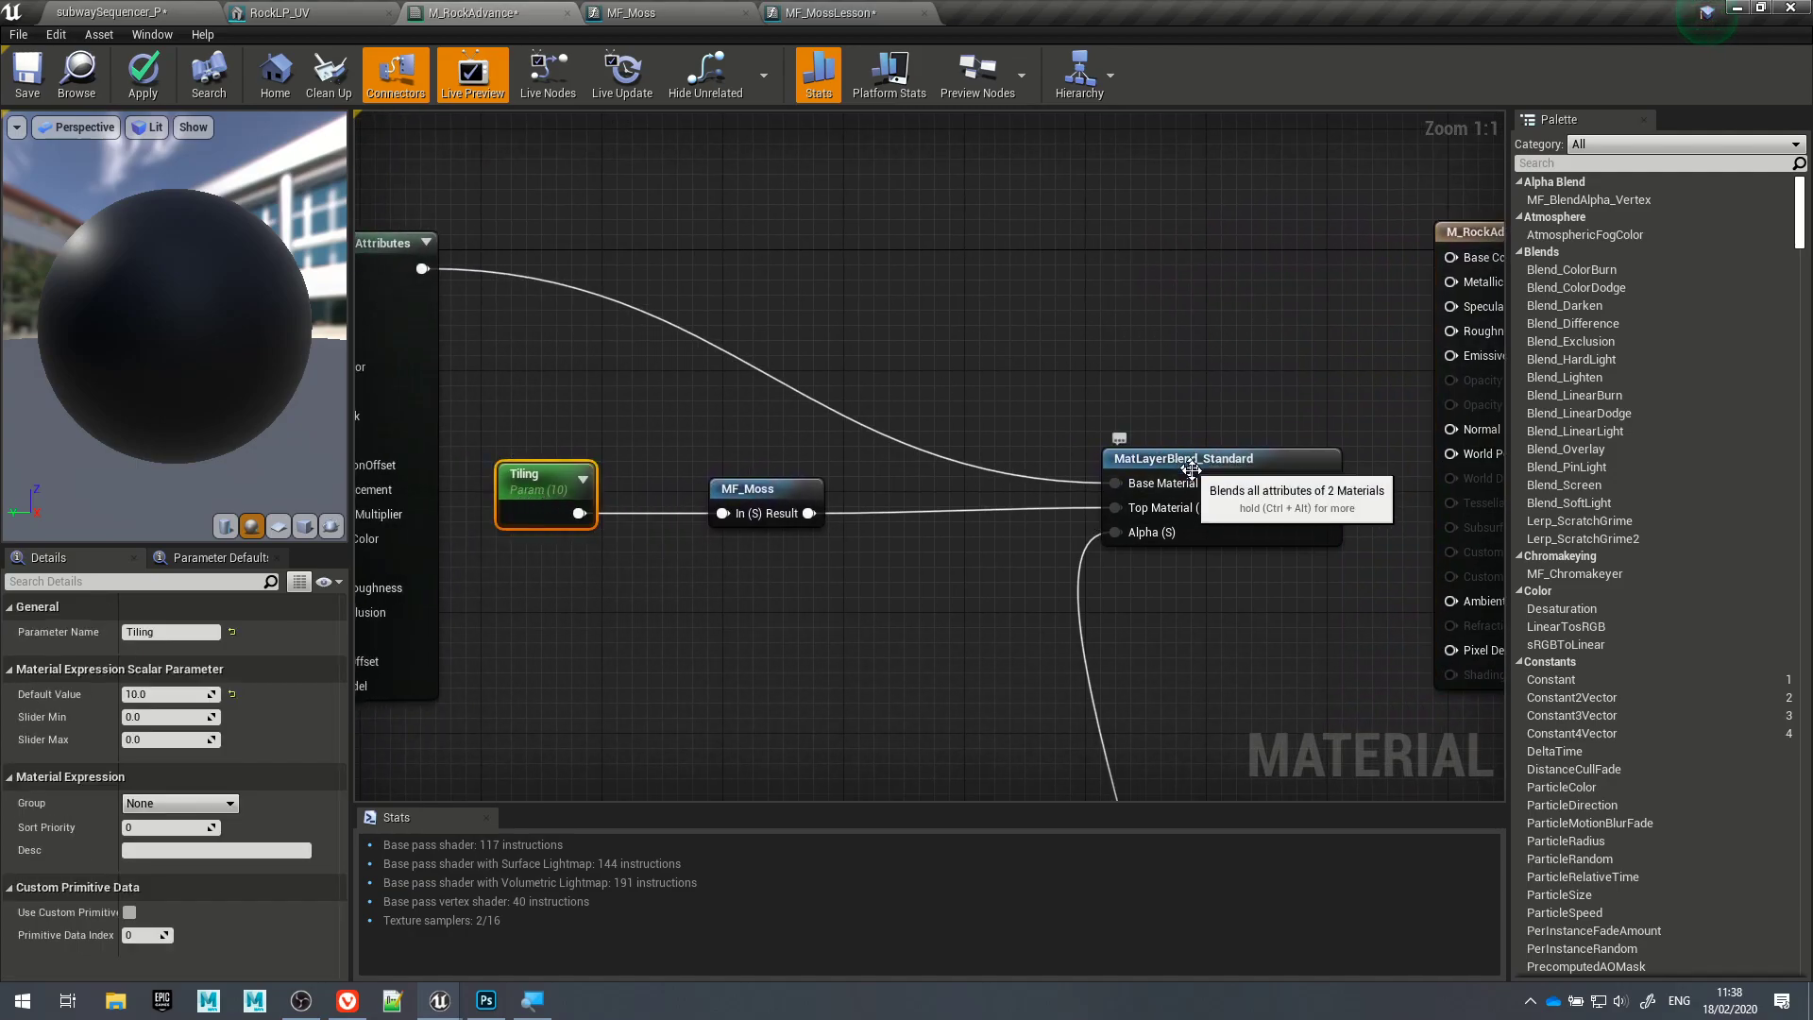
click(1174, 475)
drag(1325, 491, 1275, 272)
click(1275, 270)
right_drag(1228, 294, 894, 260)
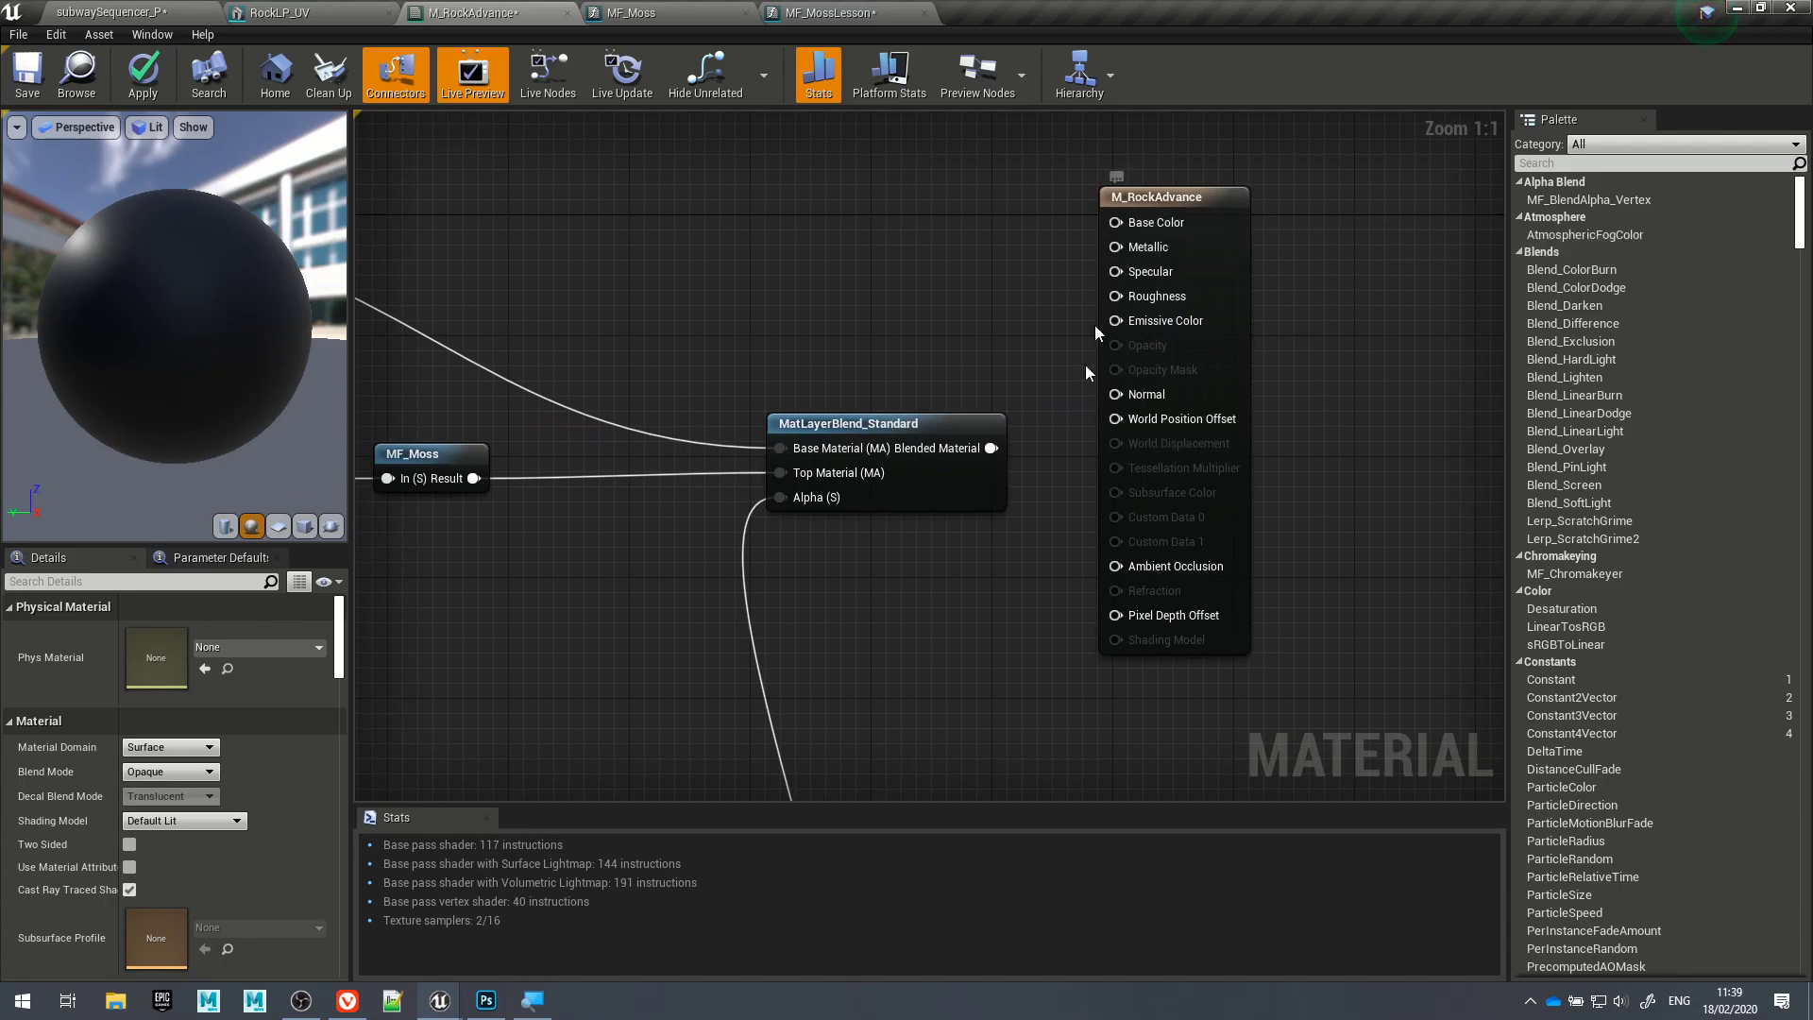
right_drag(878, 637, 1467, 621)
right_drag(969, 708, 1204, 740)
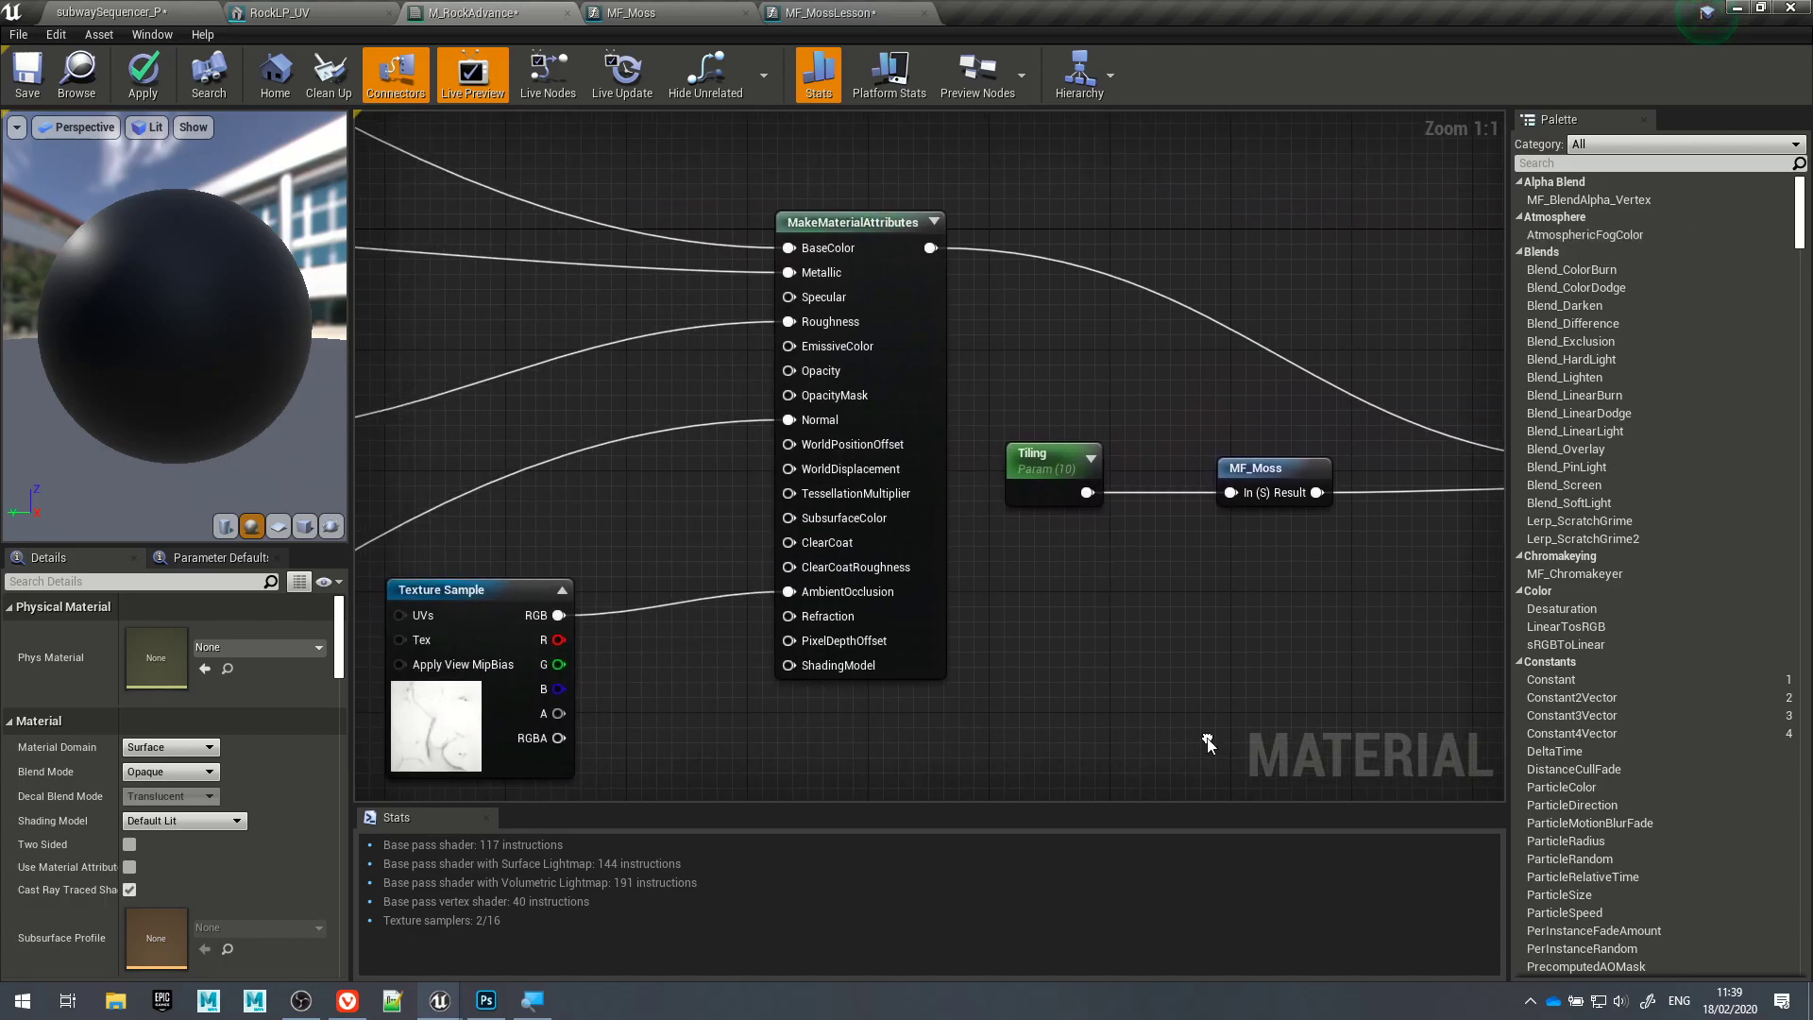
click(860, 232)
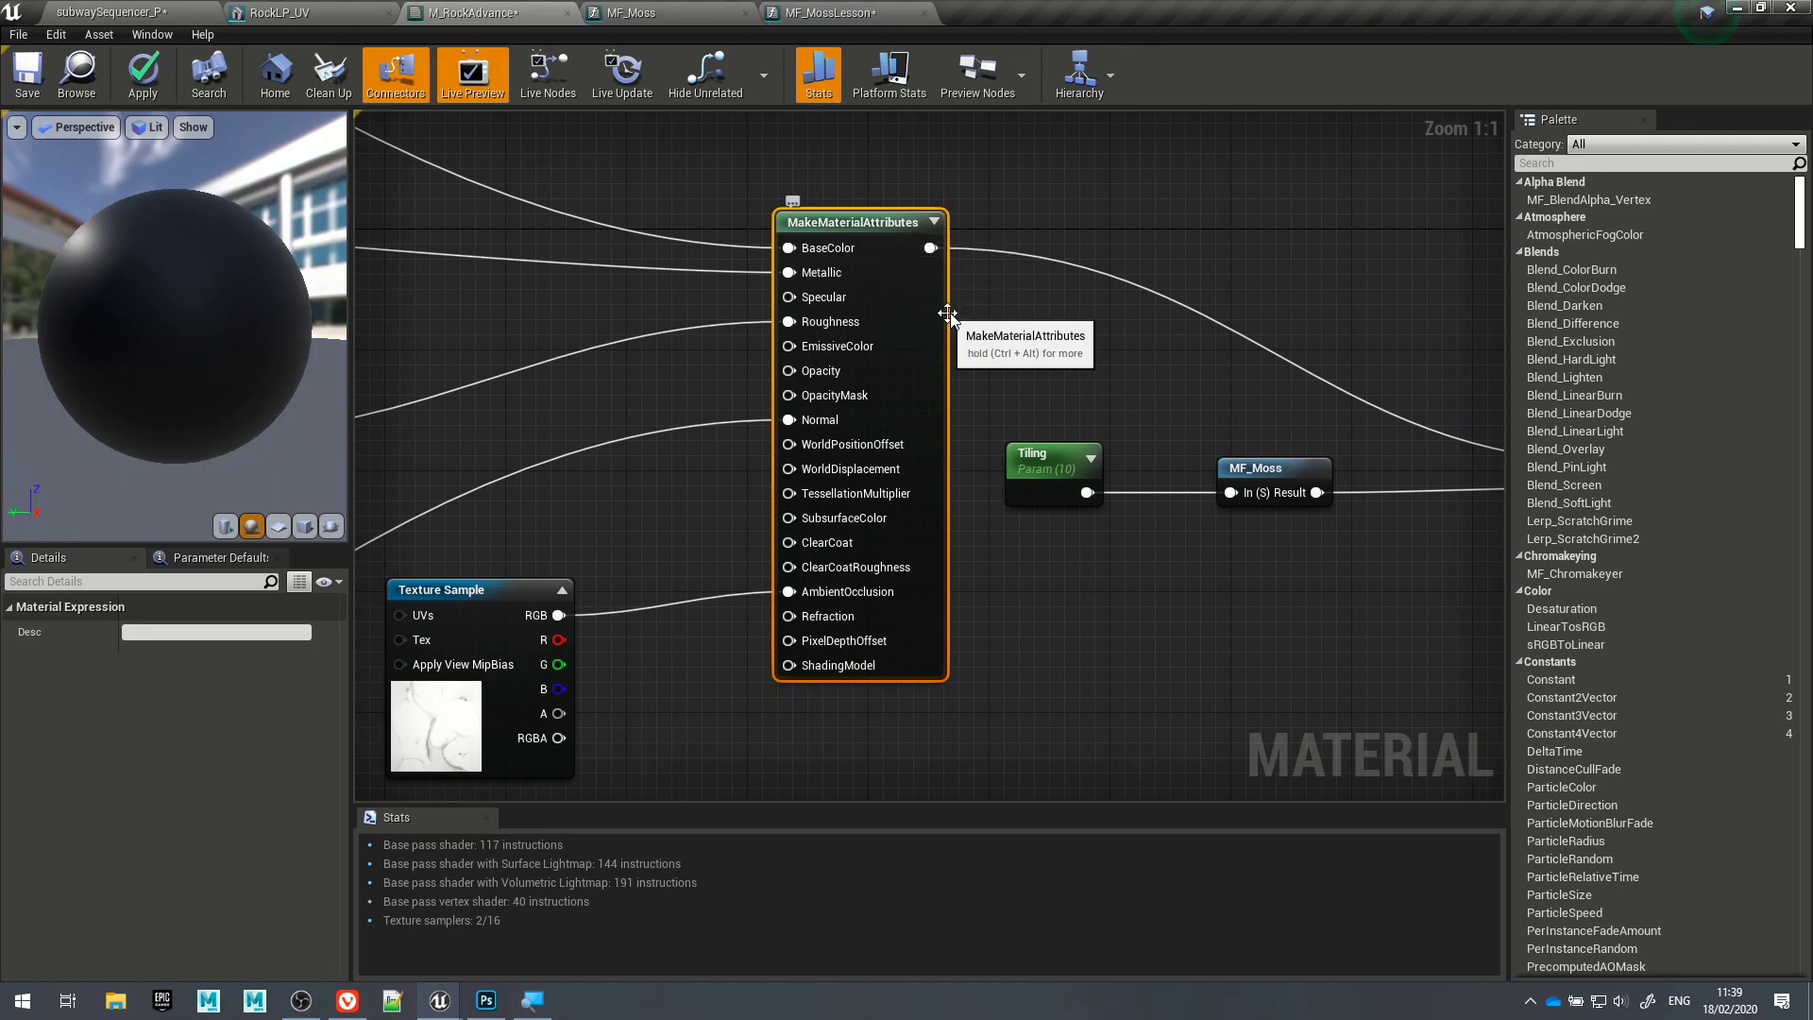
right_drag(1072, 293, 740, 290)
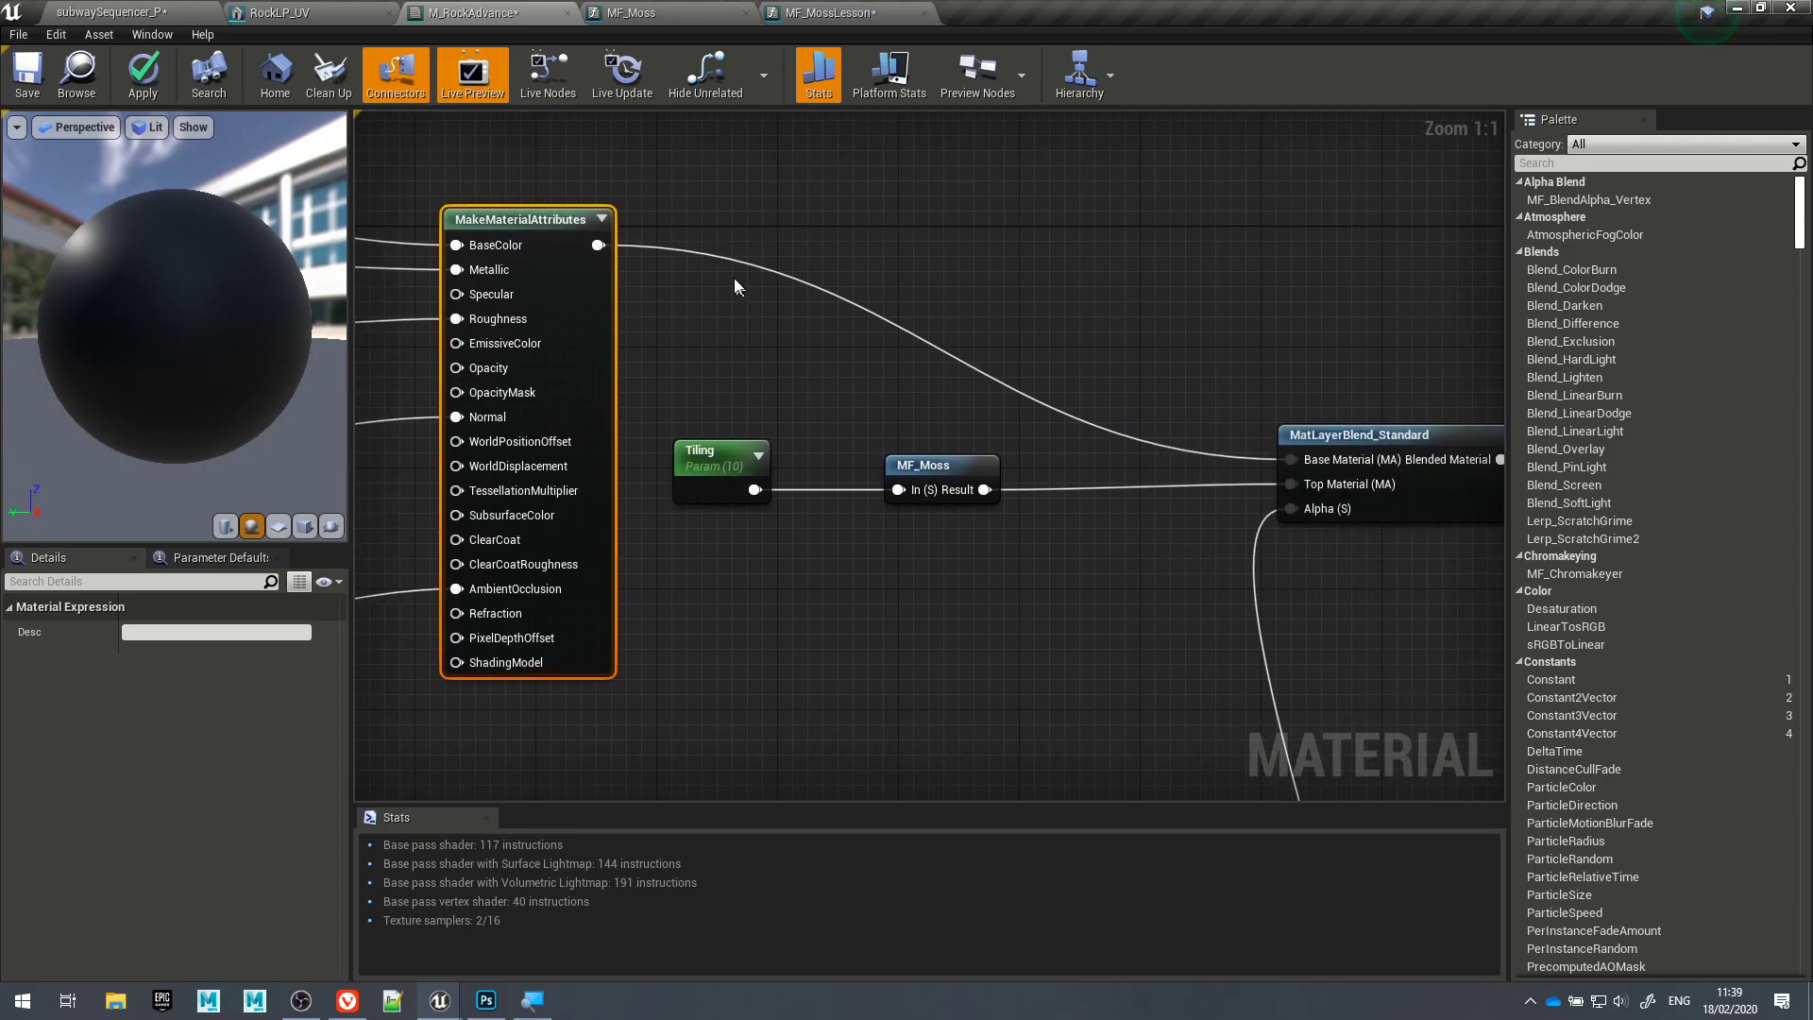
click(1308, 434)
right_drag(1182, 435, 1005, 413)
Step: Add a second MatLayerBlend_Standard node and place it just above the existing one
right_click(993, 243)
text(mater)
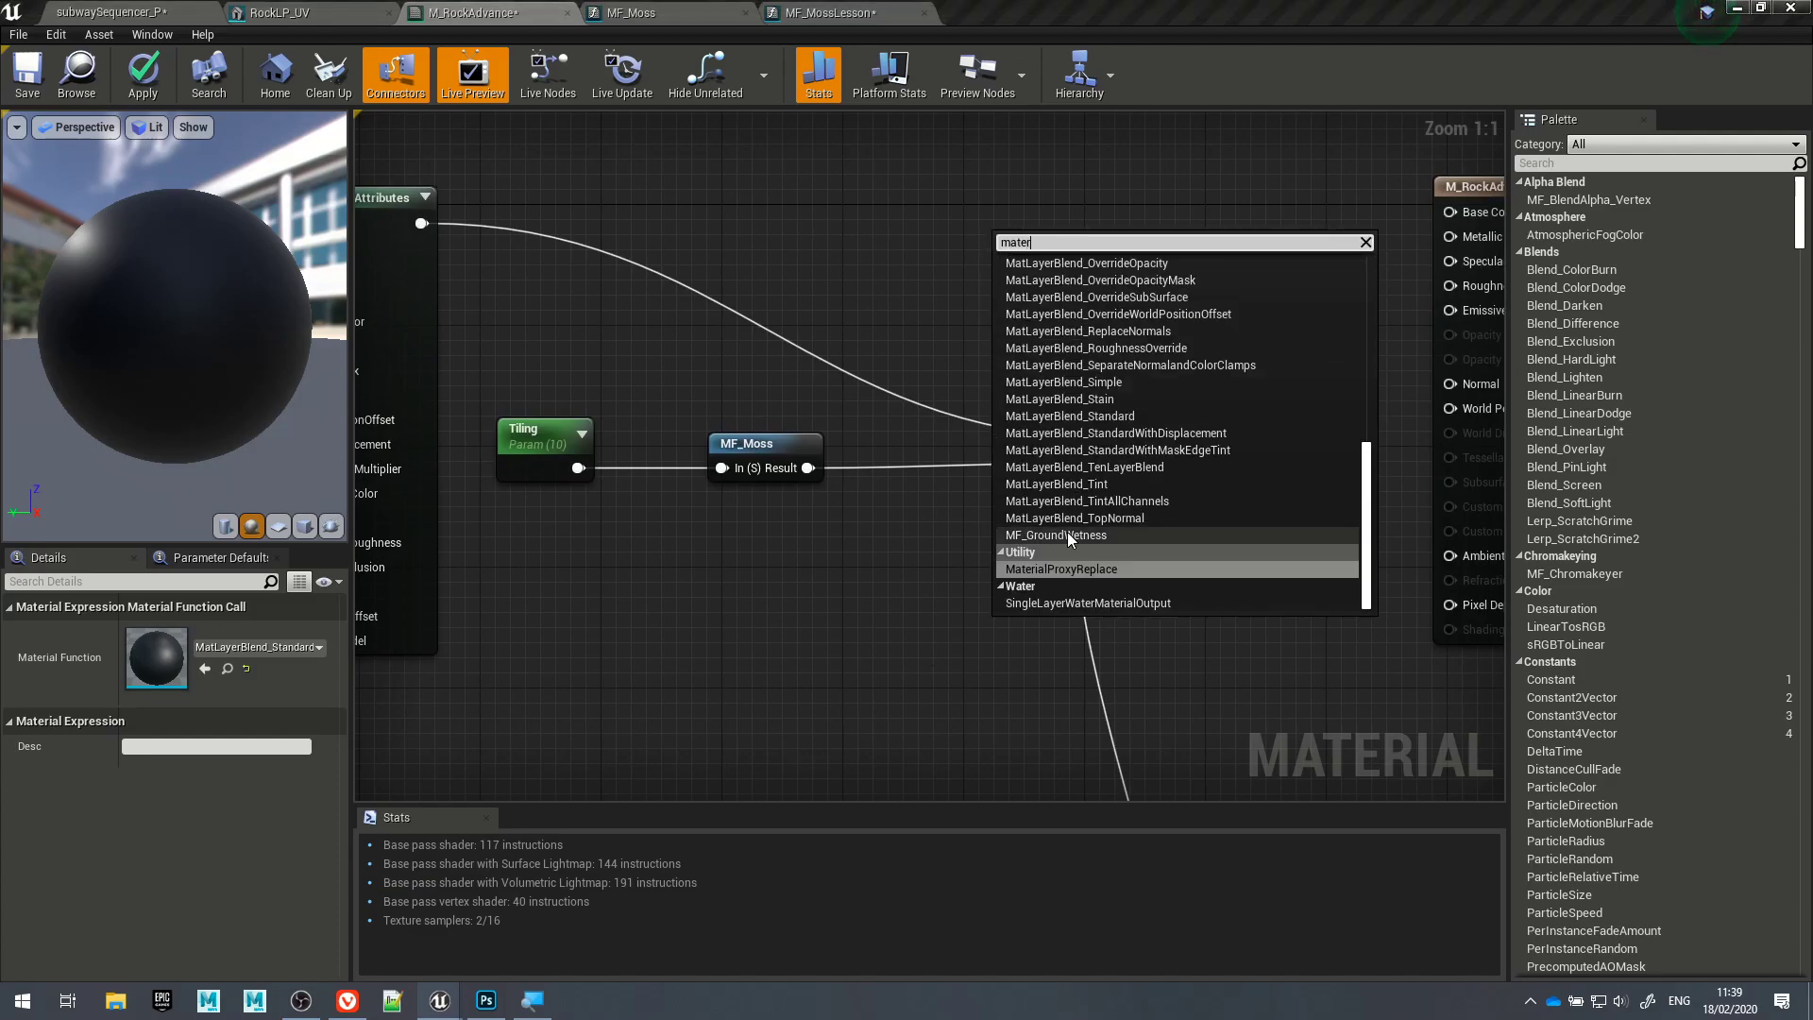
scroll(1070, 538, up, 3)
click(1071, 478)
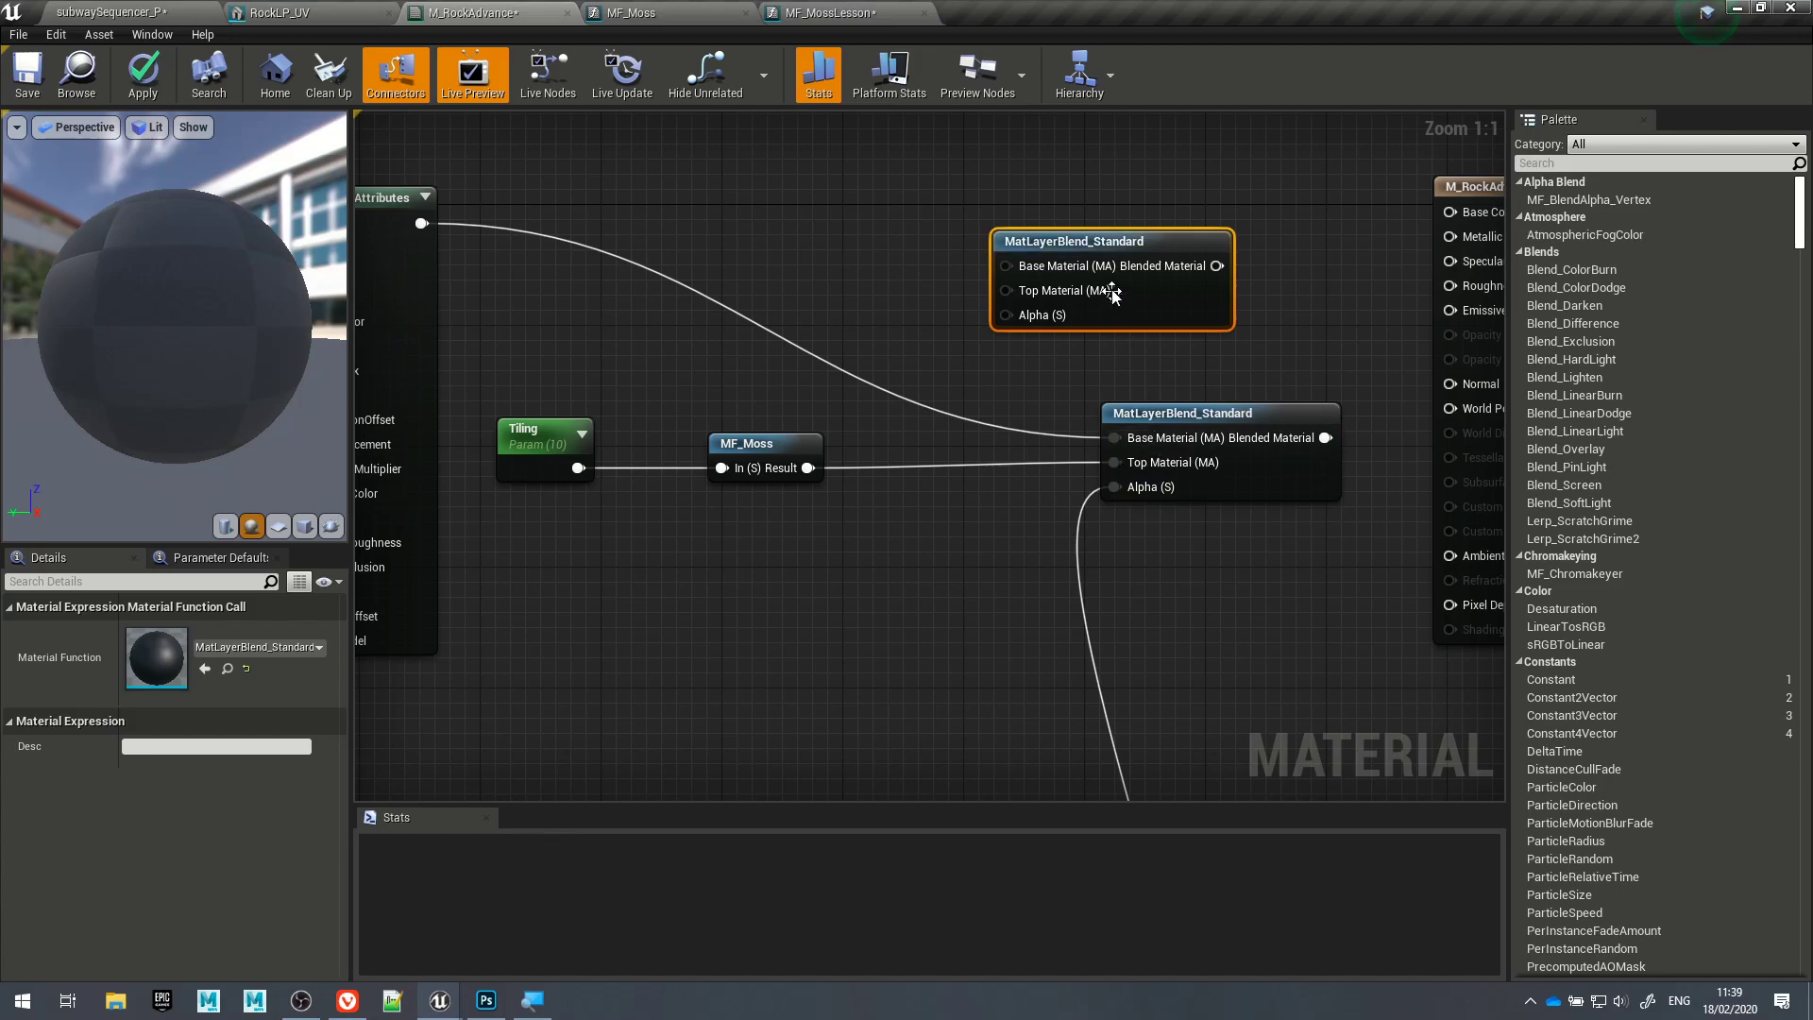
drag(1111, 293, 1130, 329)
click(1155, 401)
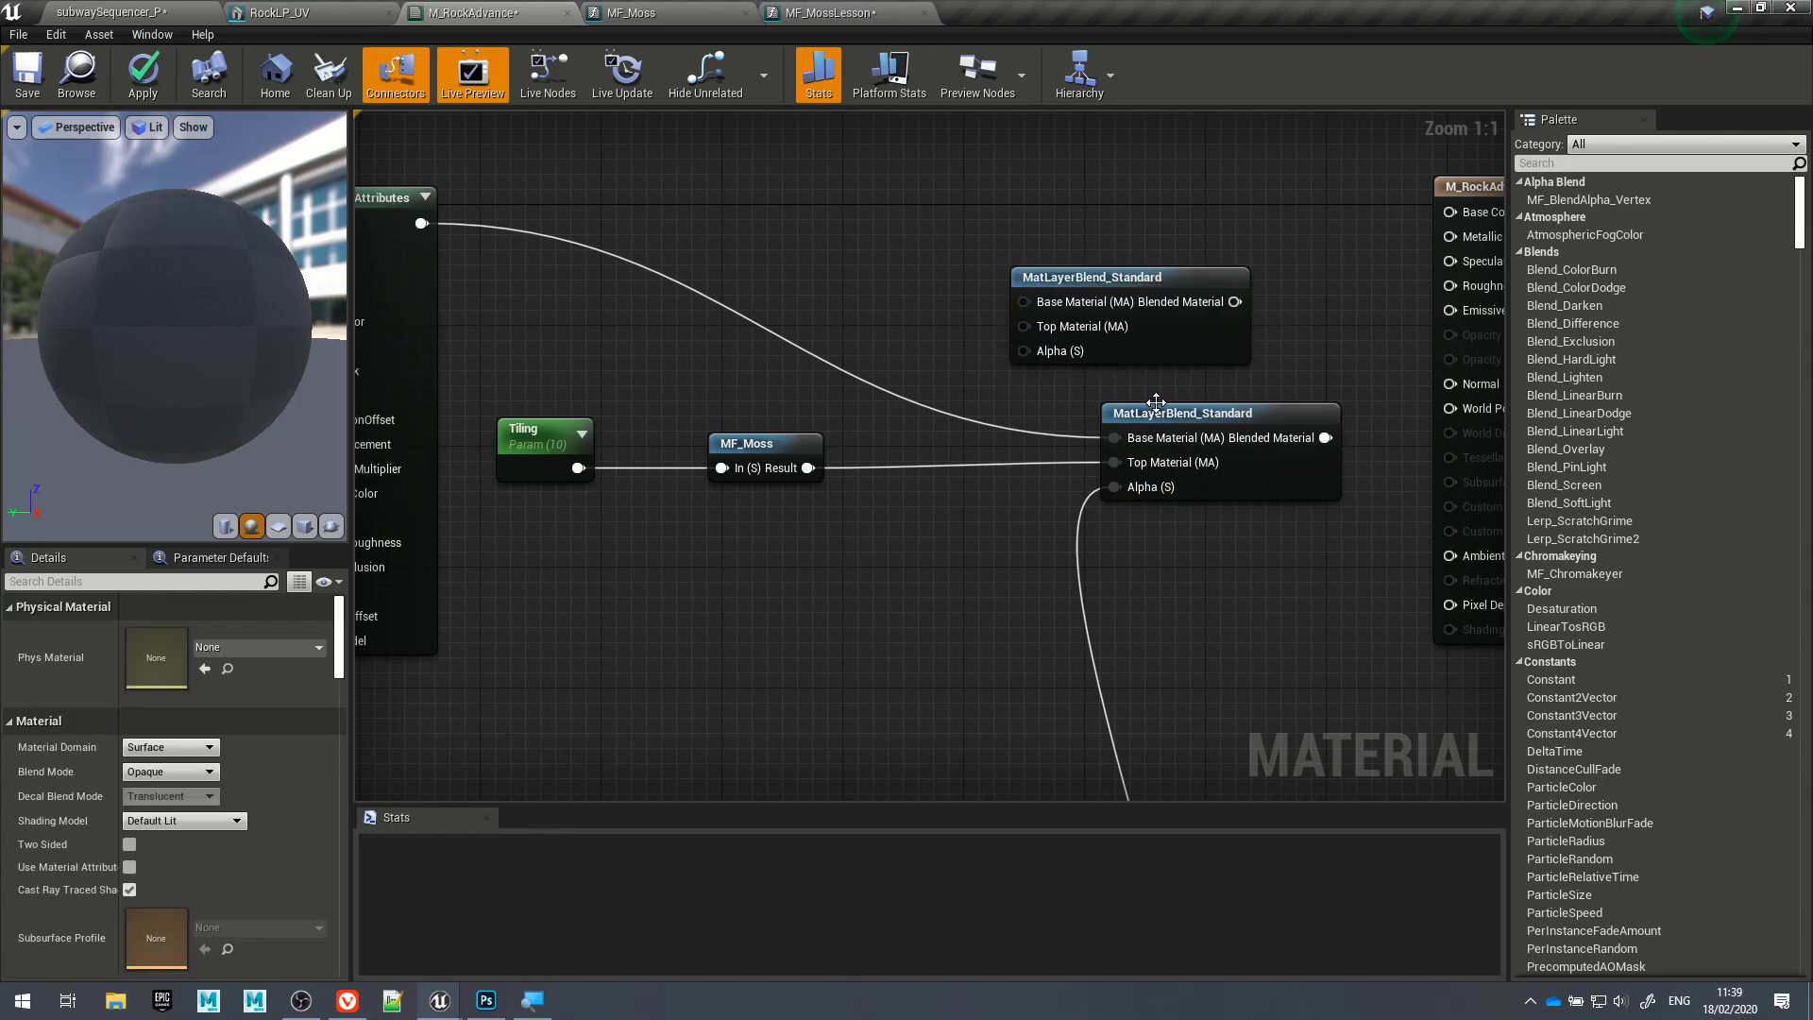
click(1230, 347)
click(1306, 361)
Step: Select the M_RockAdvance result node and magnify the screen to 300% with Magnifier
right_drag(1293, 368, 1038, 359)
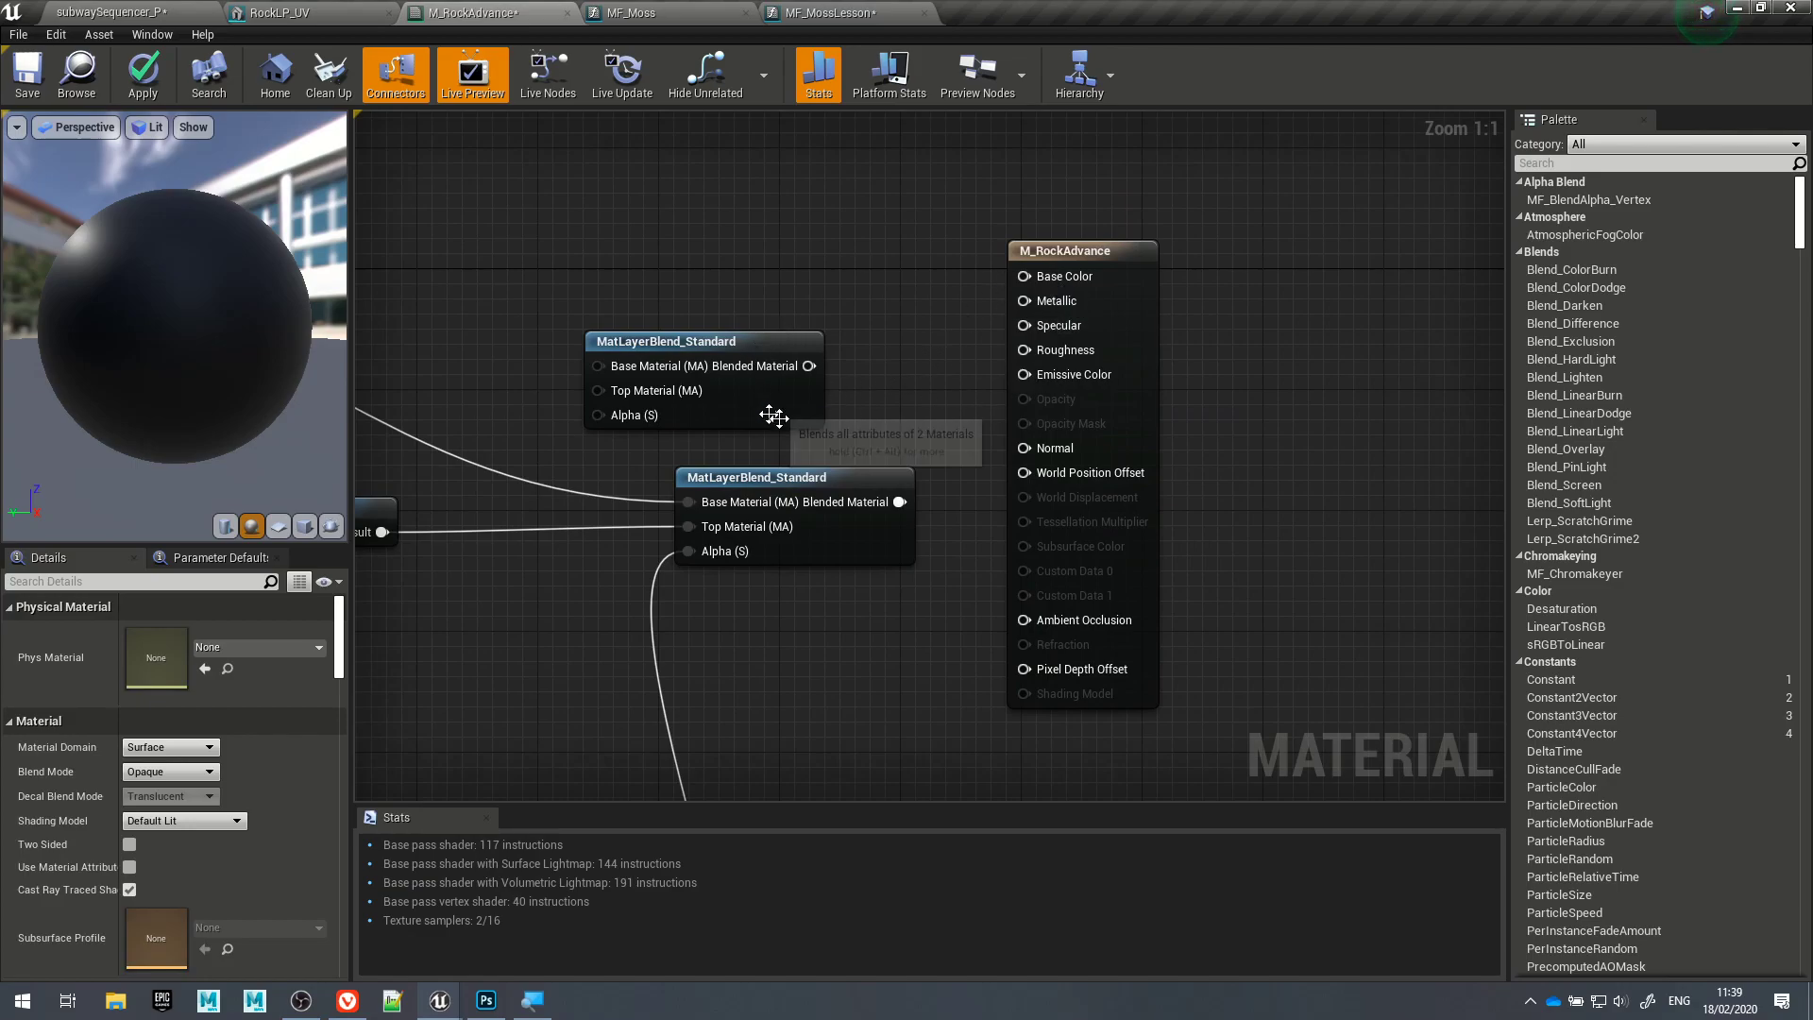
click(1112, 248)
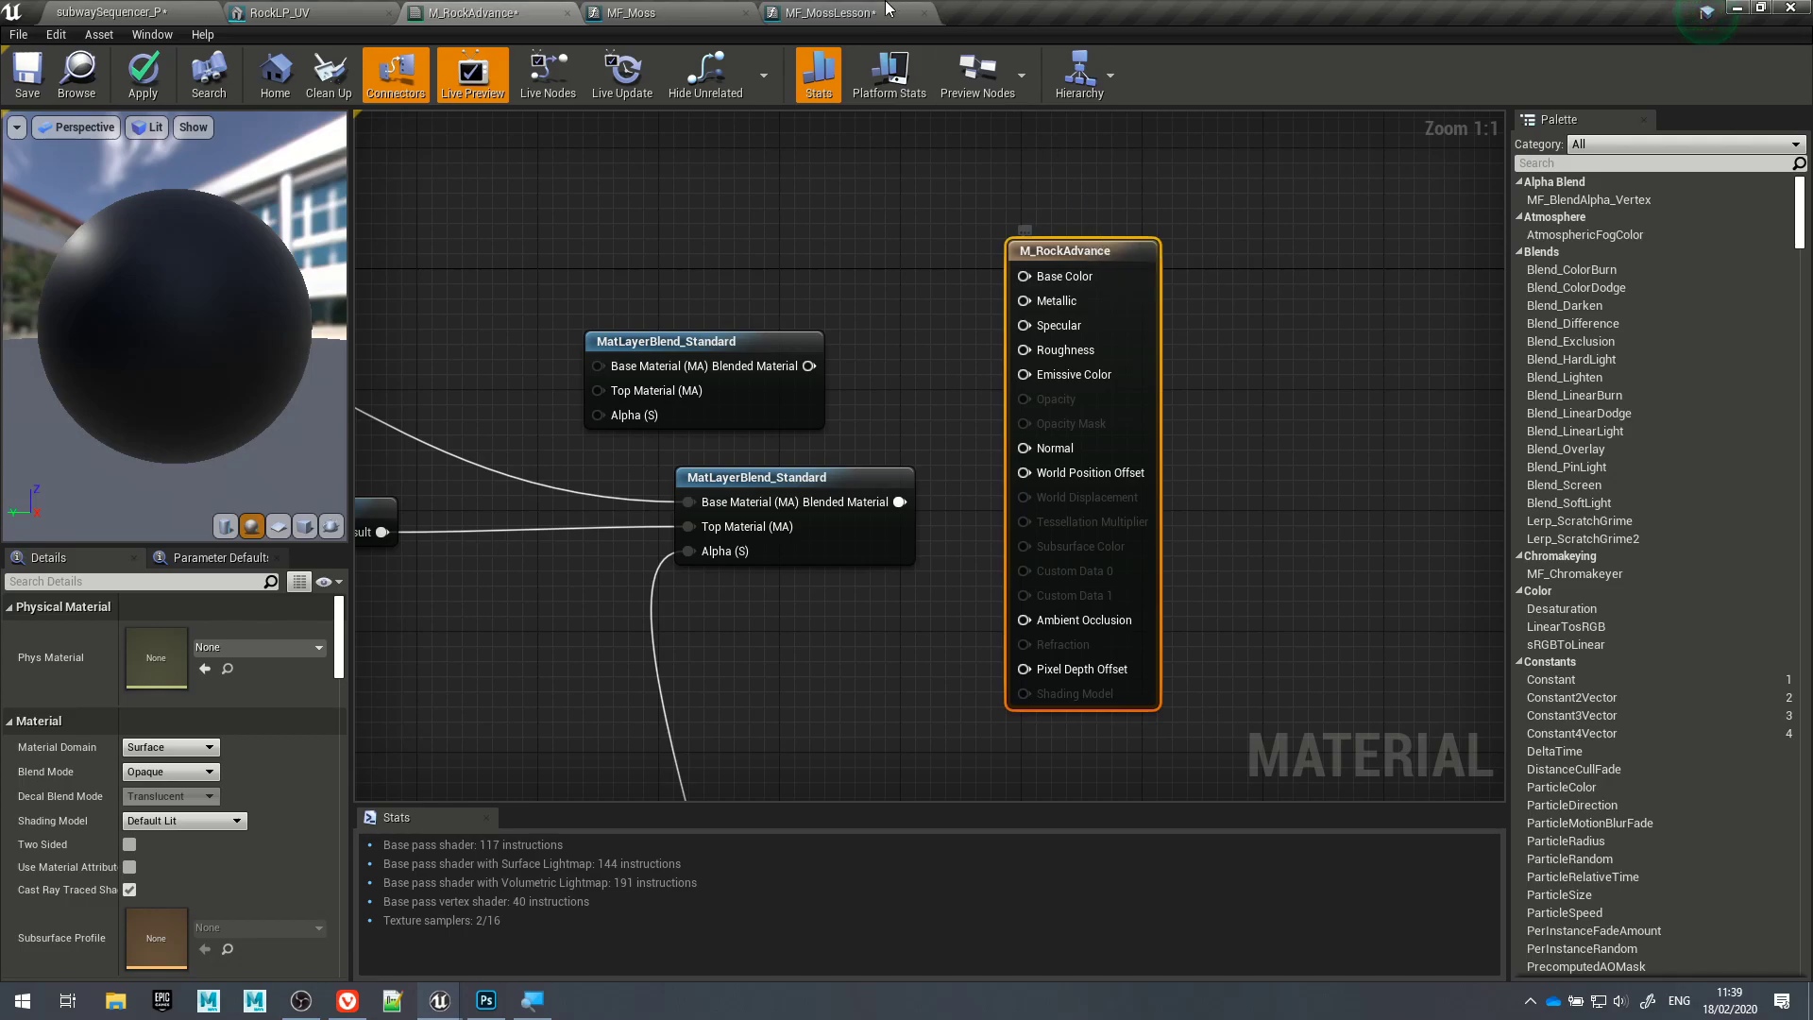
click(546, 1001)
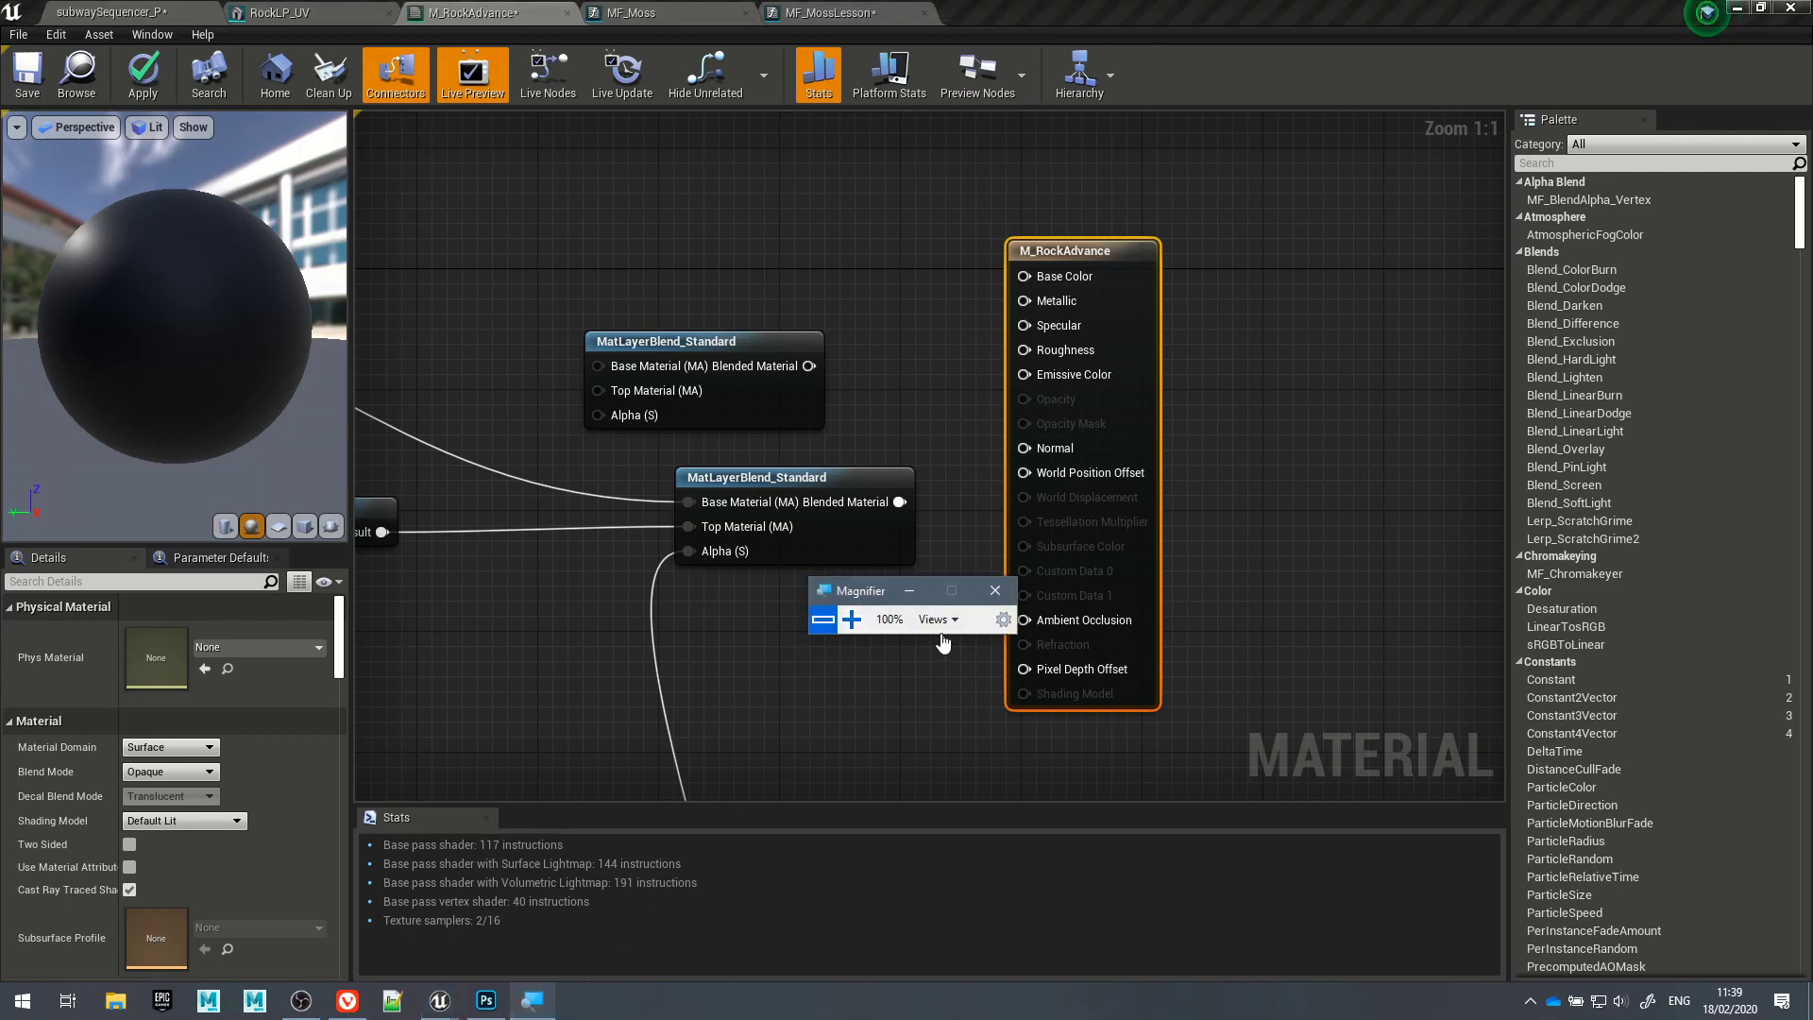
click(853, 618)
click(853, 618)
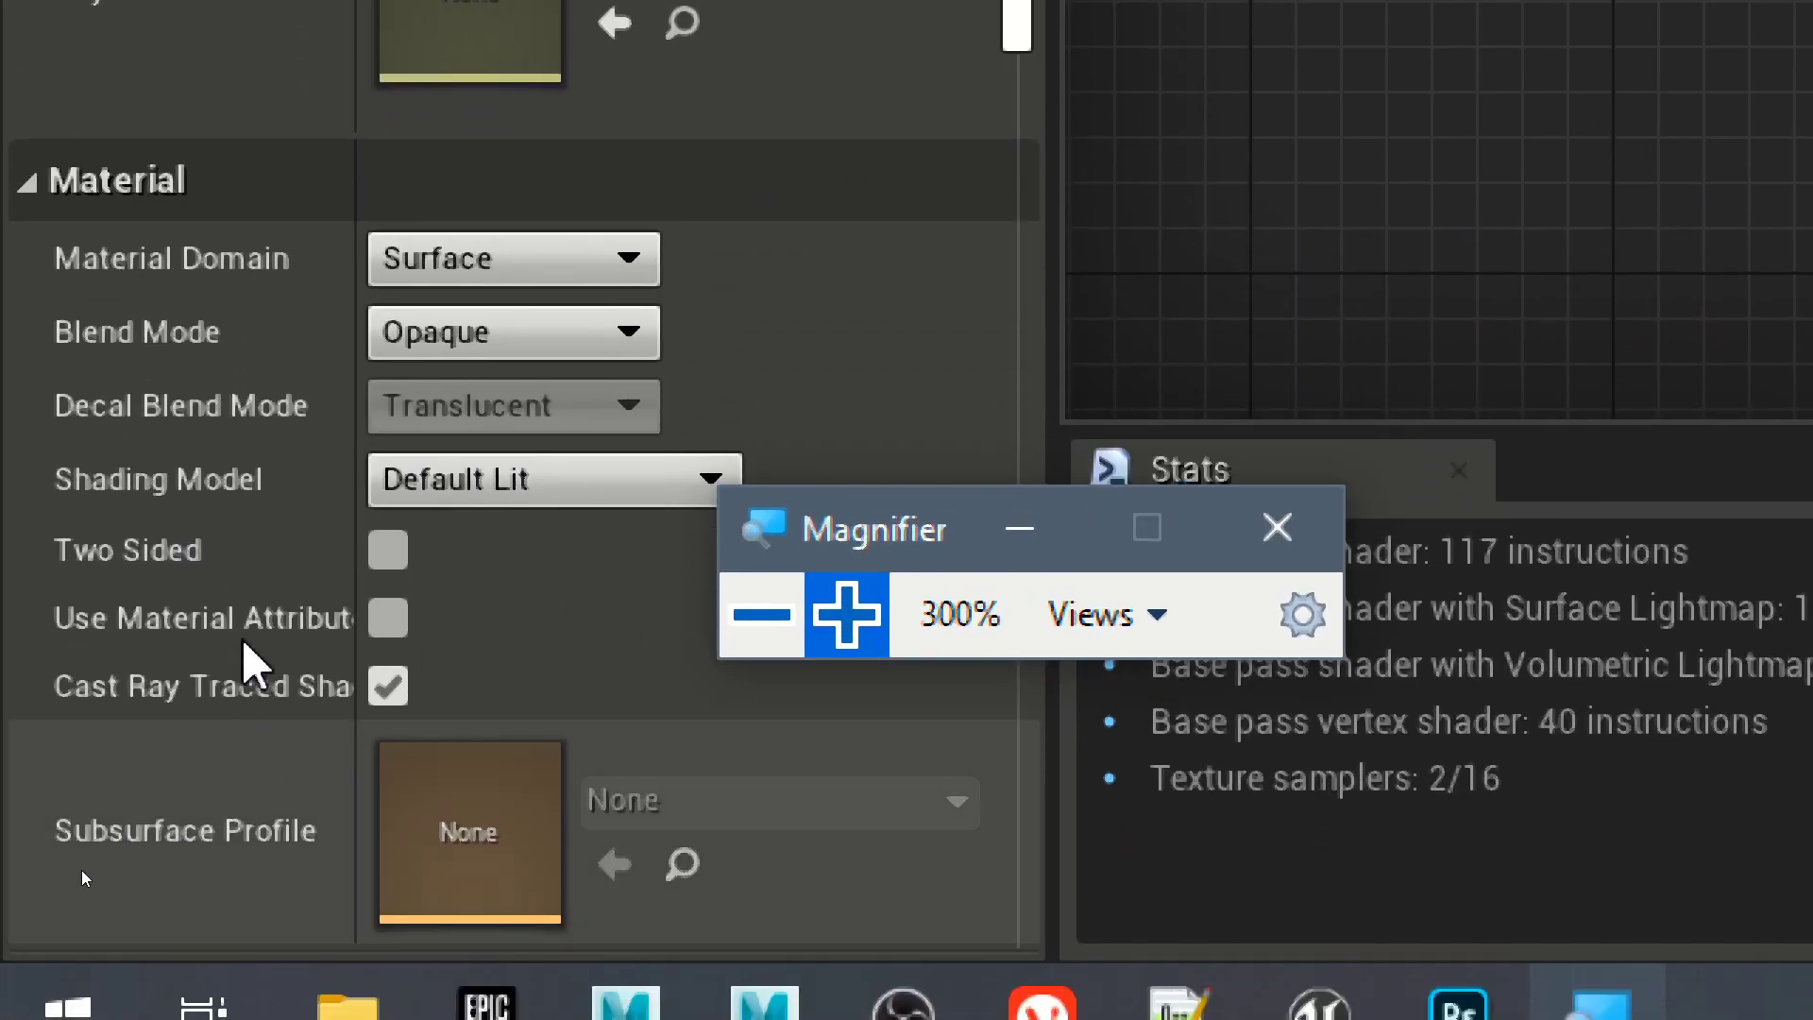
Step: Widen the property name column in the material details and enable Use Material Attributes
drag(356, 547, 493, 573)
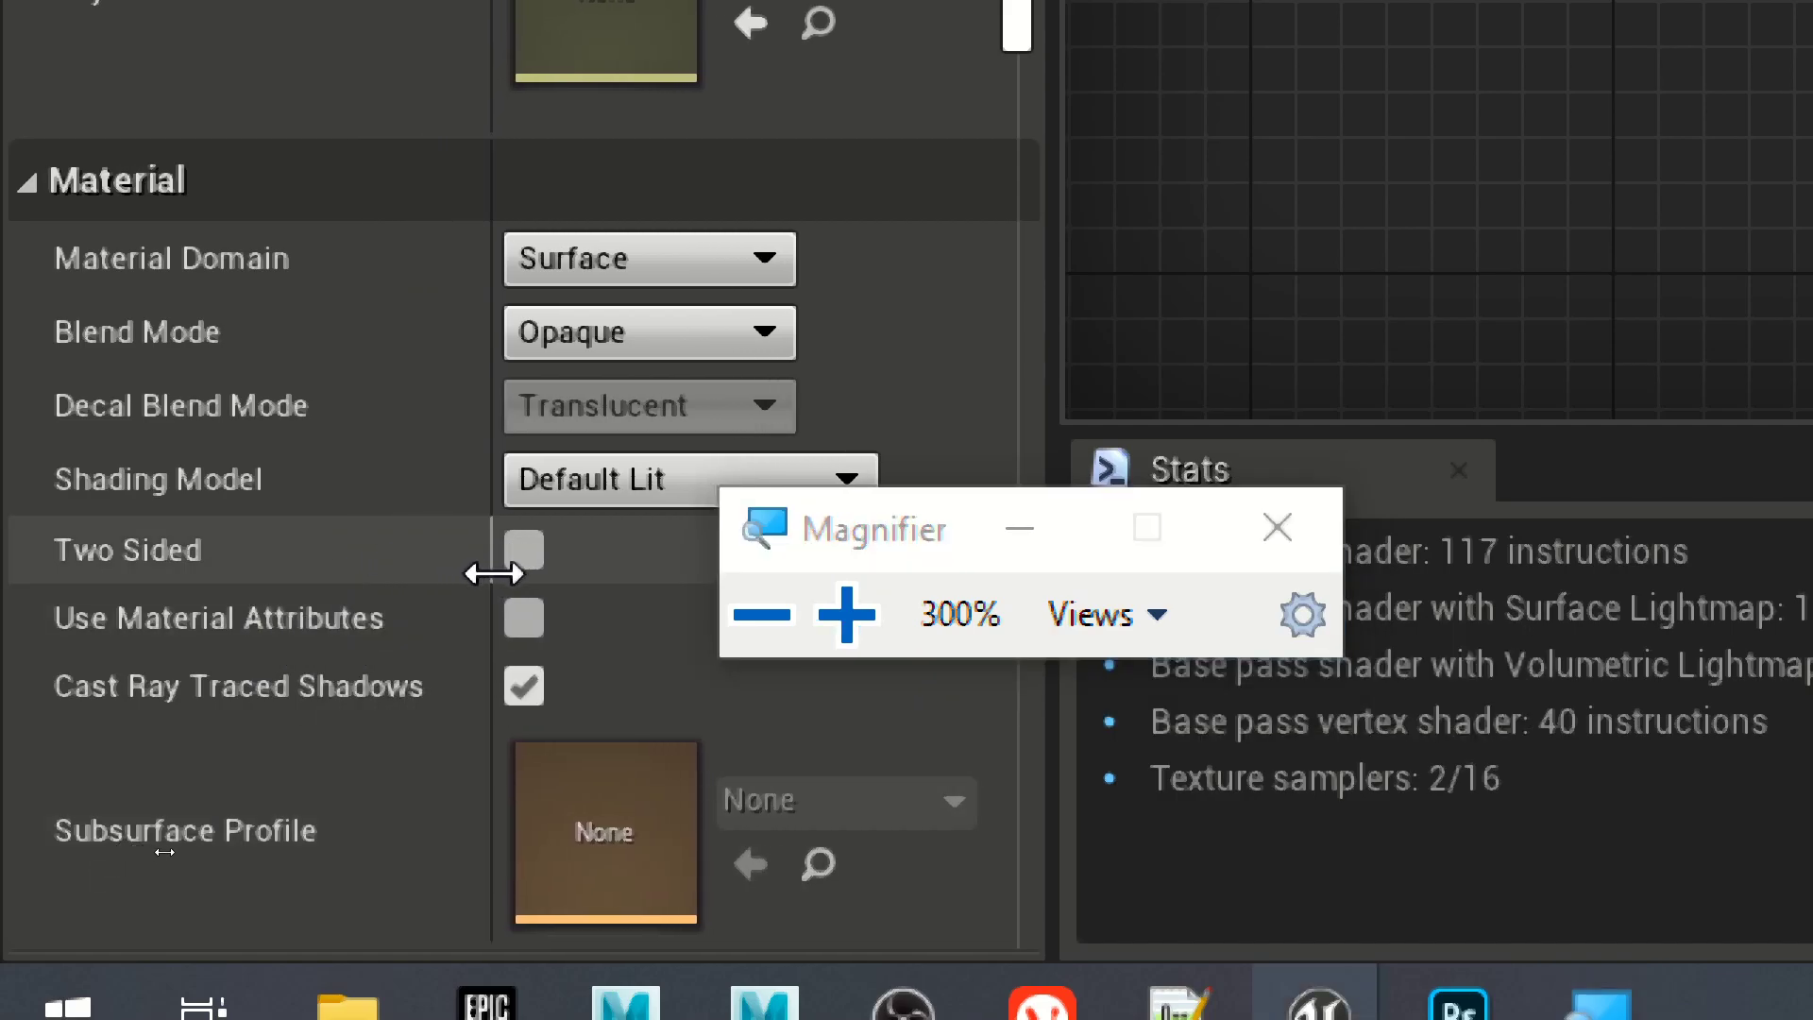
mouse_move(107, 631)
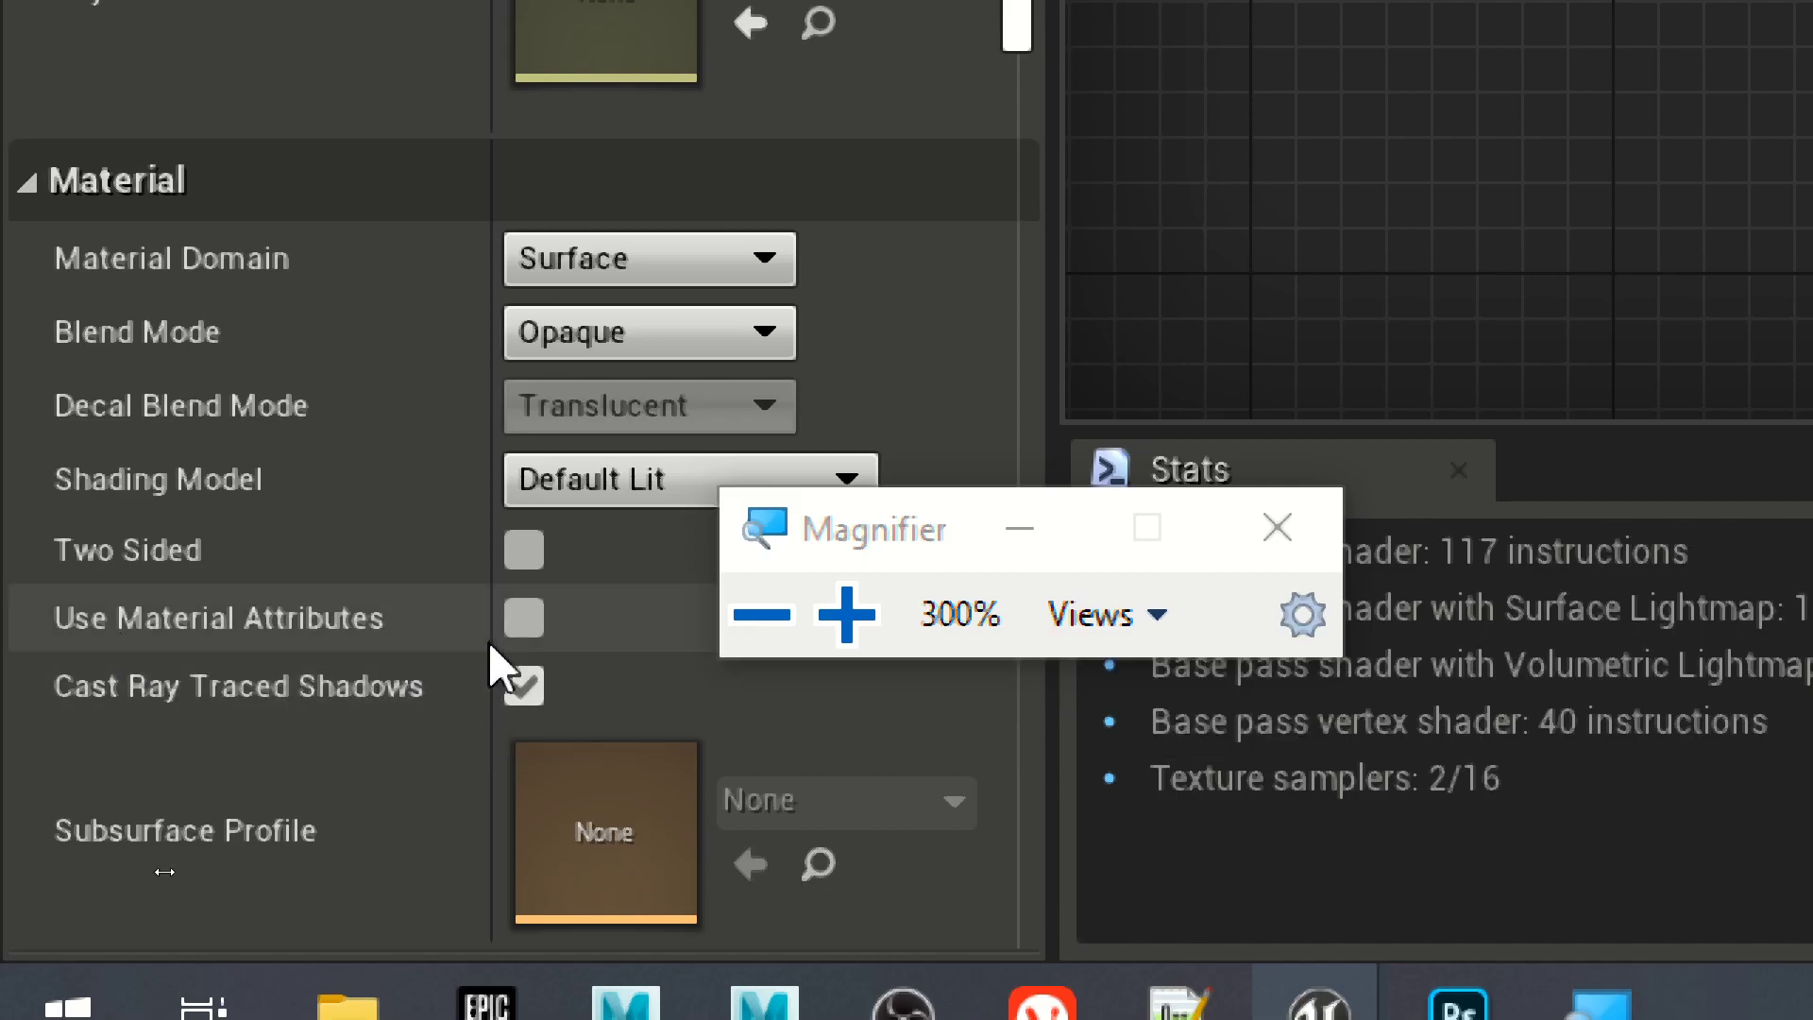
click(525, 617)
click(762, 615)
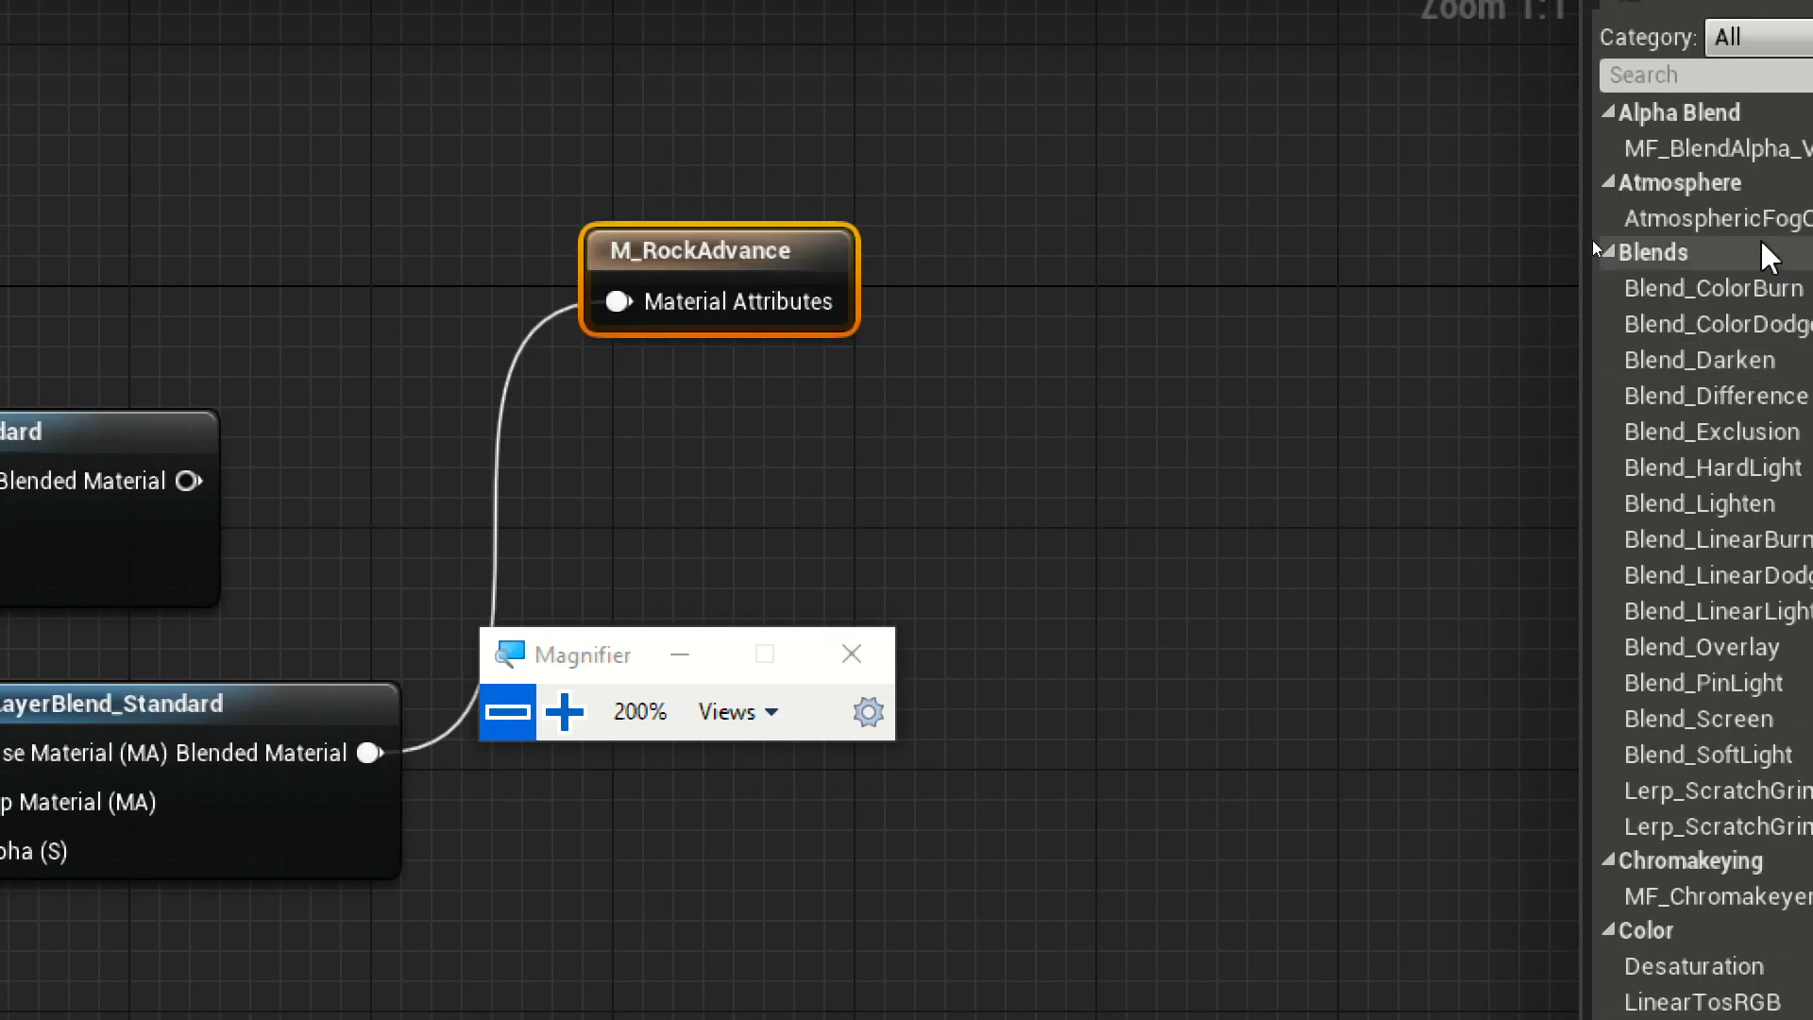
Step: Move the M_RockAdvance result node down beside the connected MatLayerBlend_Standard and reset the screen magnification to 100%
drag(732, 260, 720, 748)
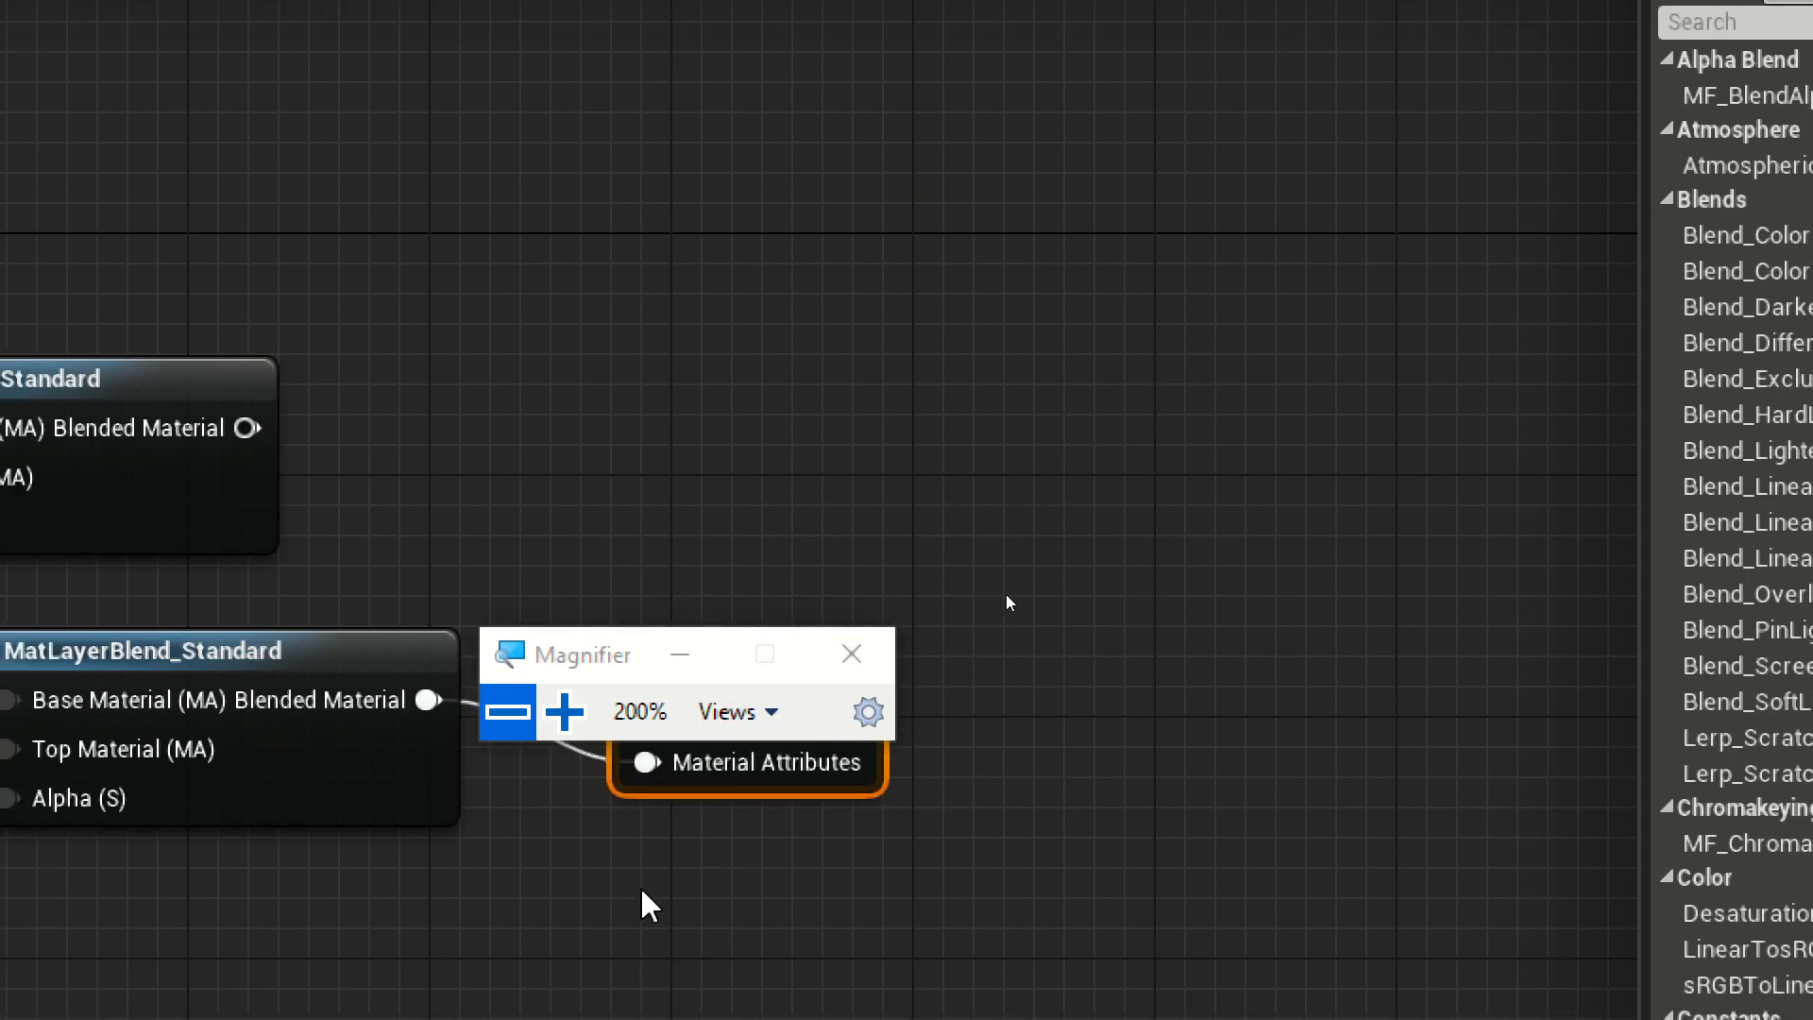
click(508, 712)
drag(995, 484, 1124, 295)
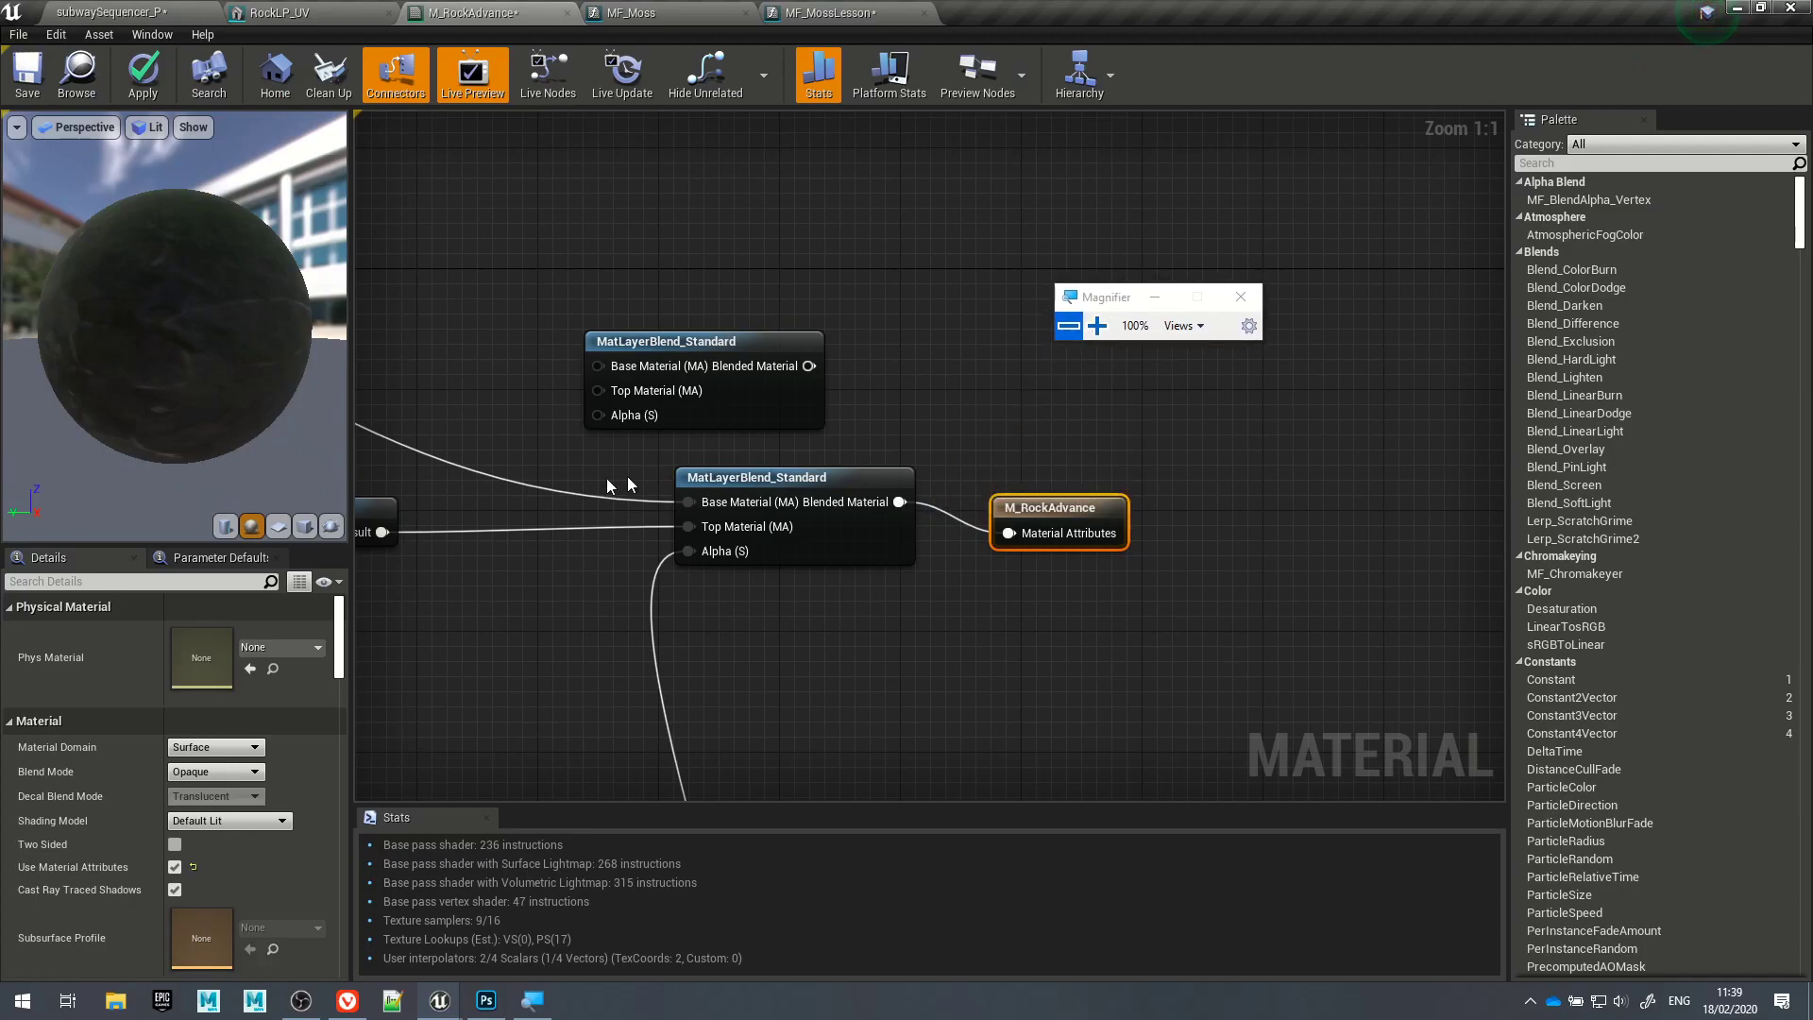
Step: Review the MakeMaterialAttributes and MF_Moss links into the blend node and move the M_RockAdvance result node directly beside the connected MatLayerBlend_Standard
right_drag(616, 418, 1374, 389)
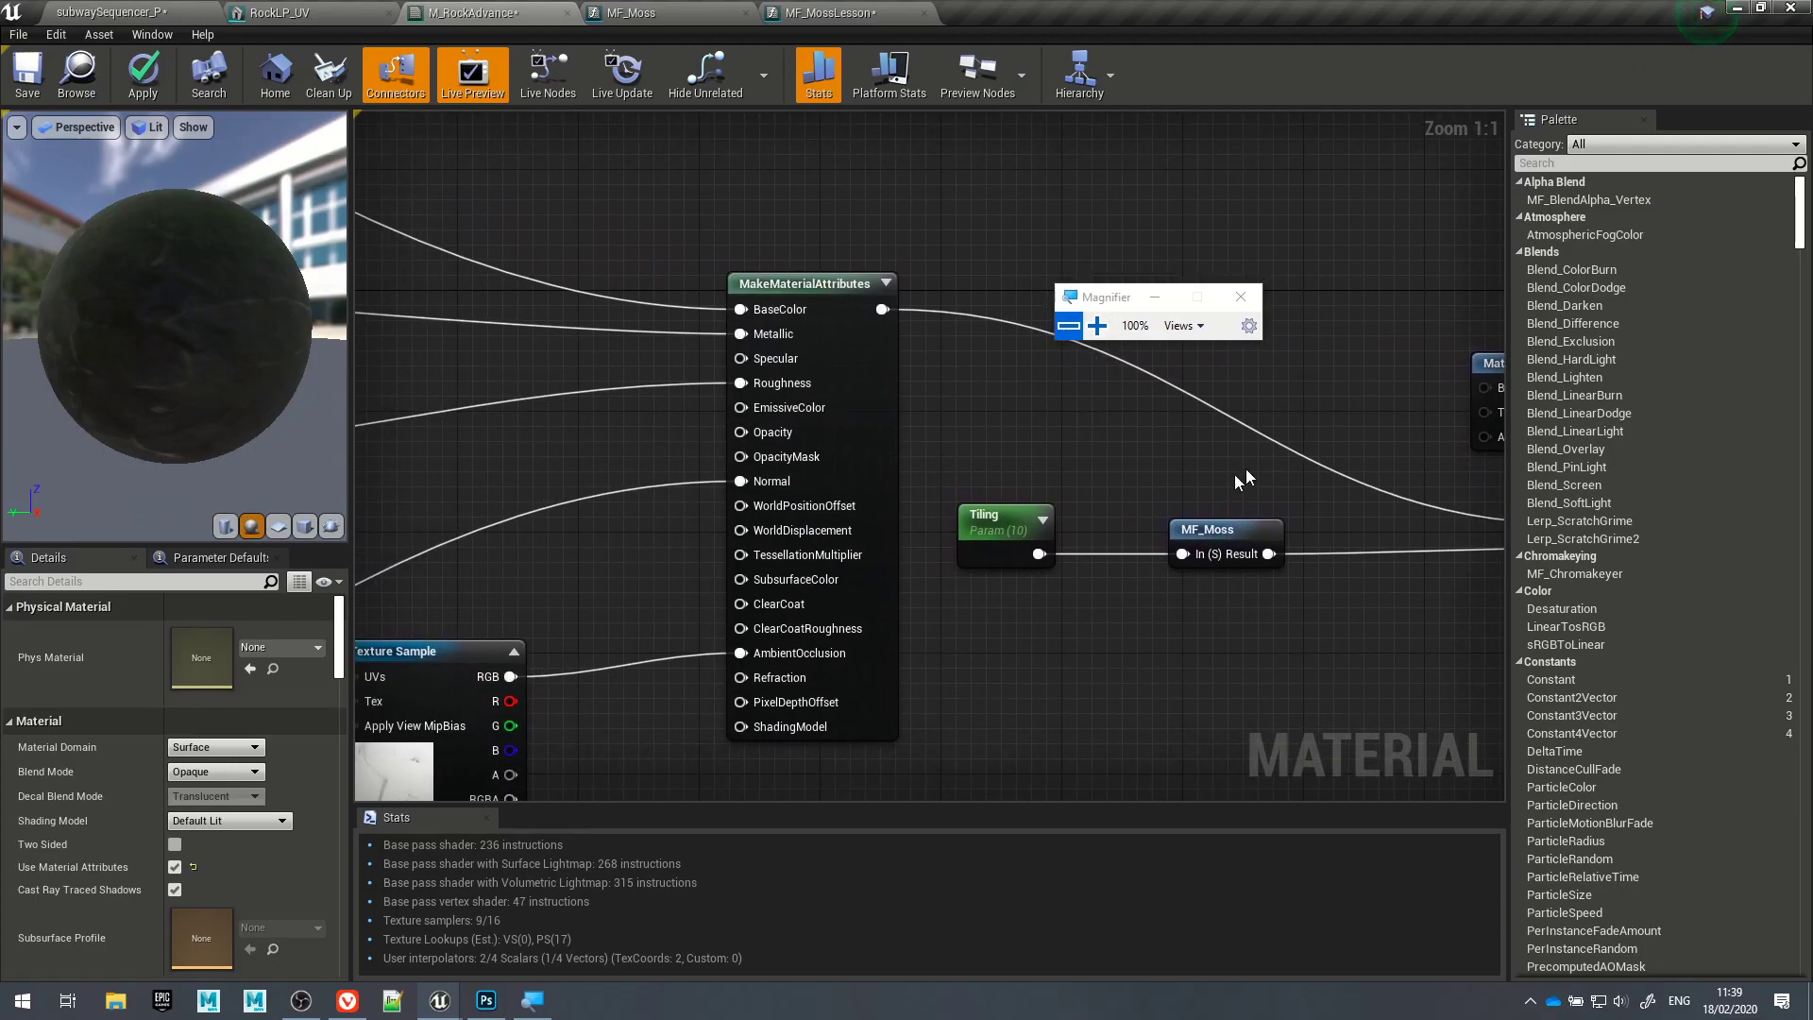
right_drag(1086, 680, 644, 618)
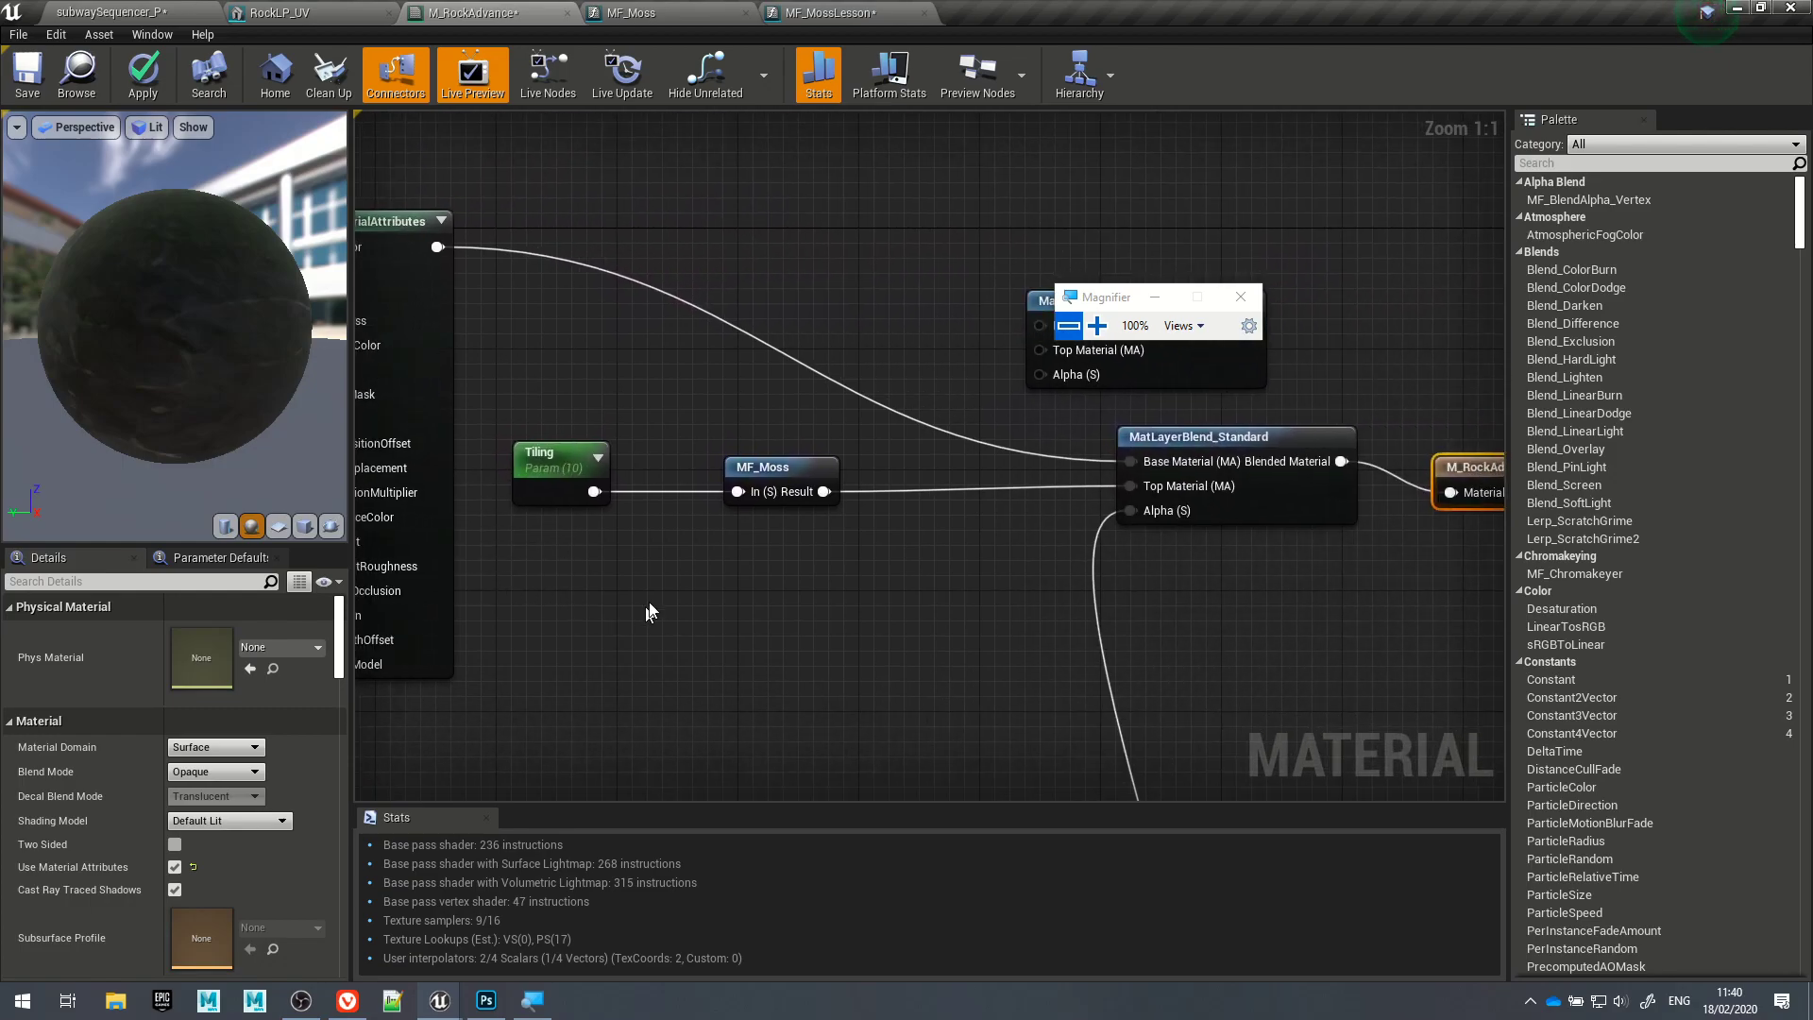
click(760, 480)
right_drag(621, 352, 531, 361)
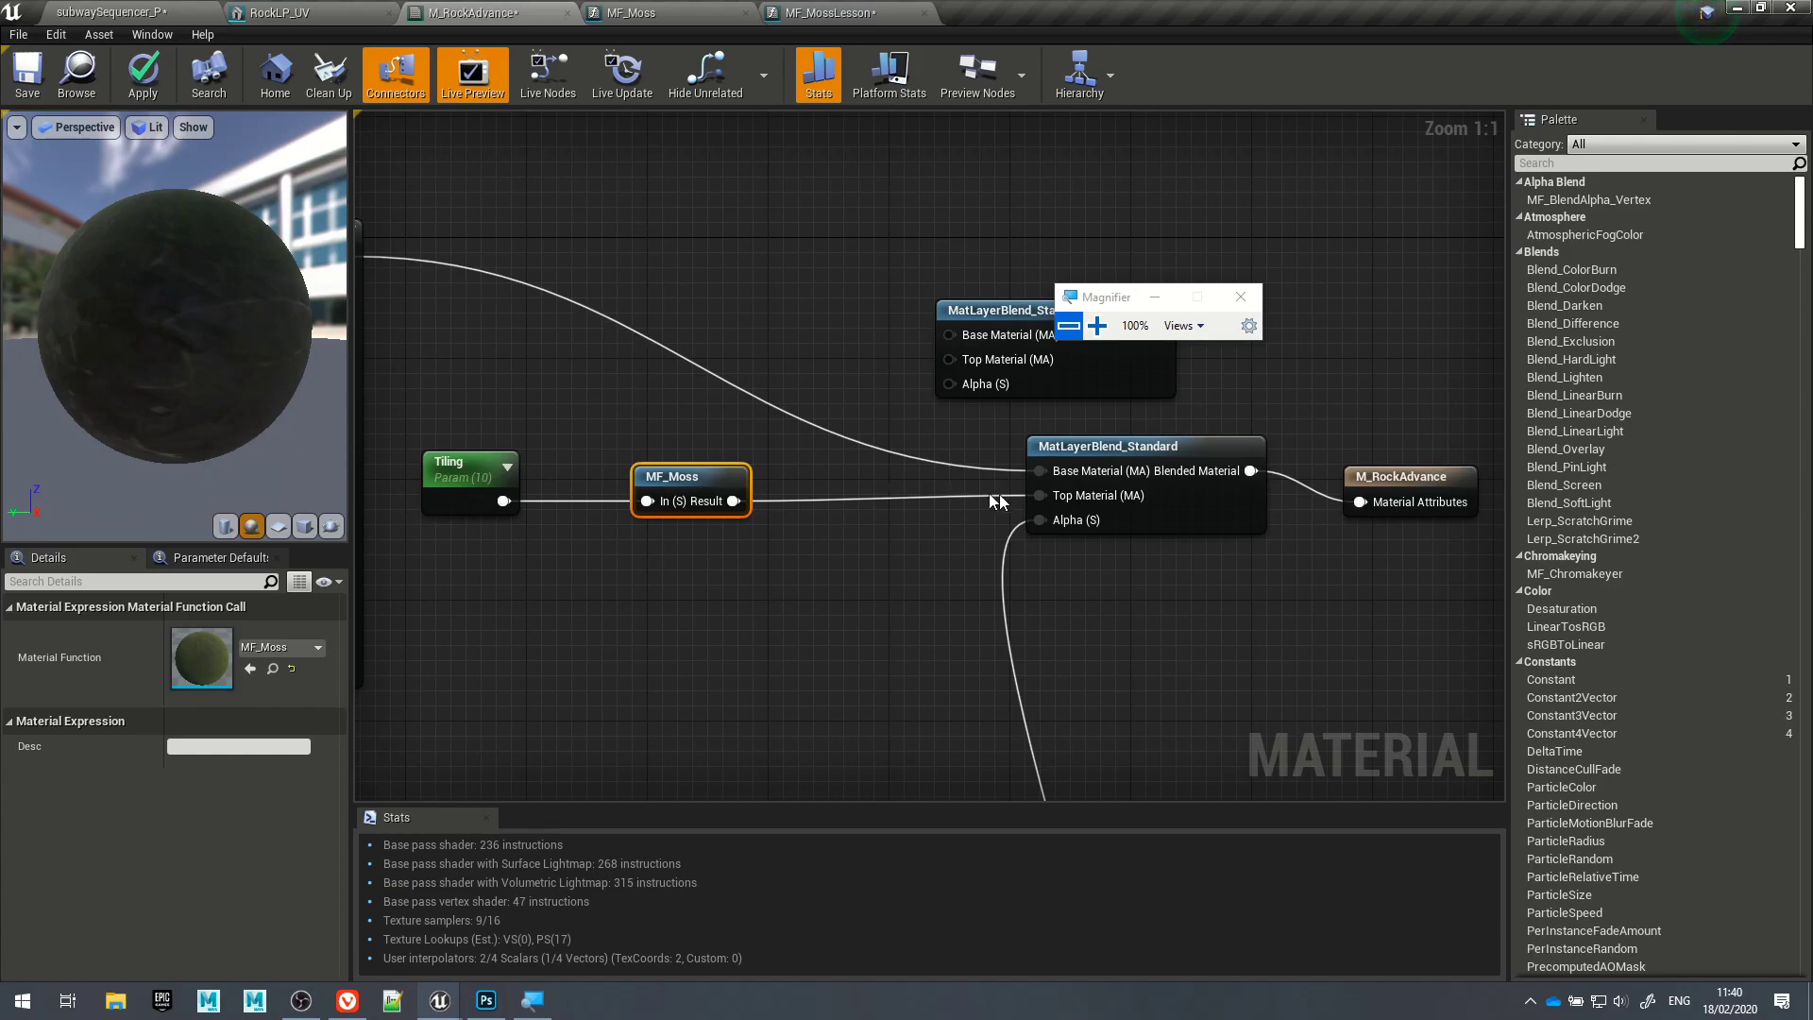
right_drag(1122, 571, 954, 610)
click(1202, 505)
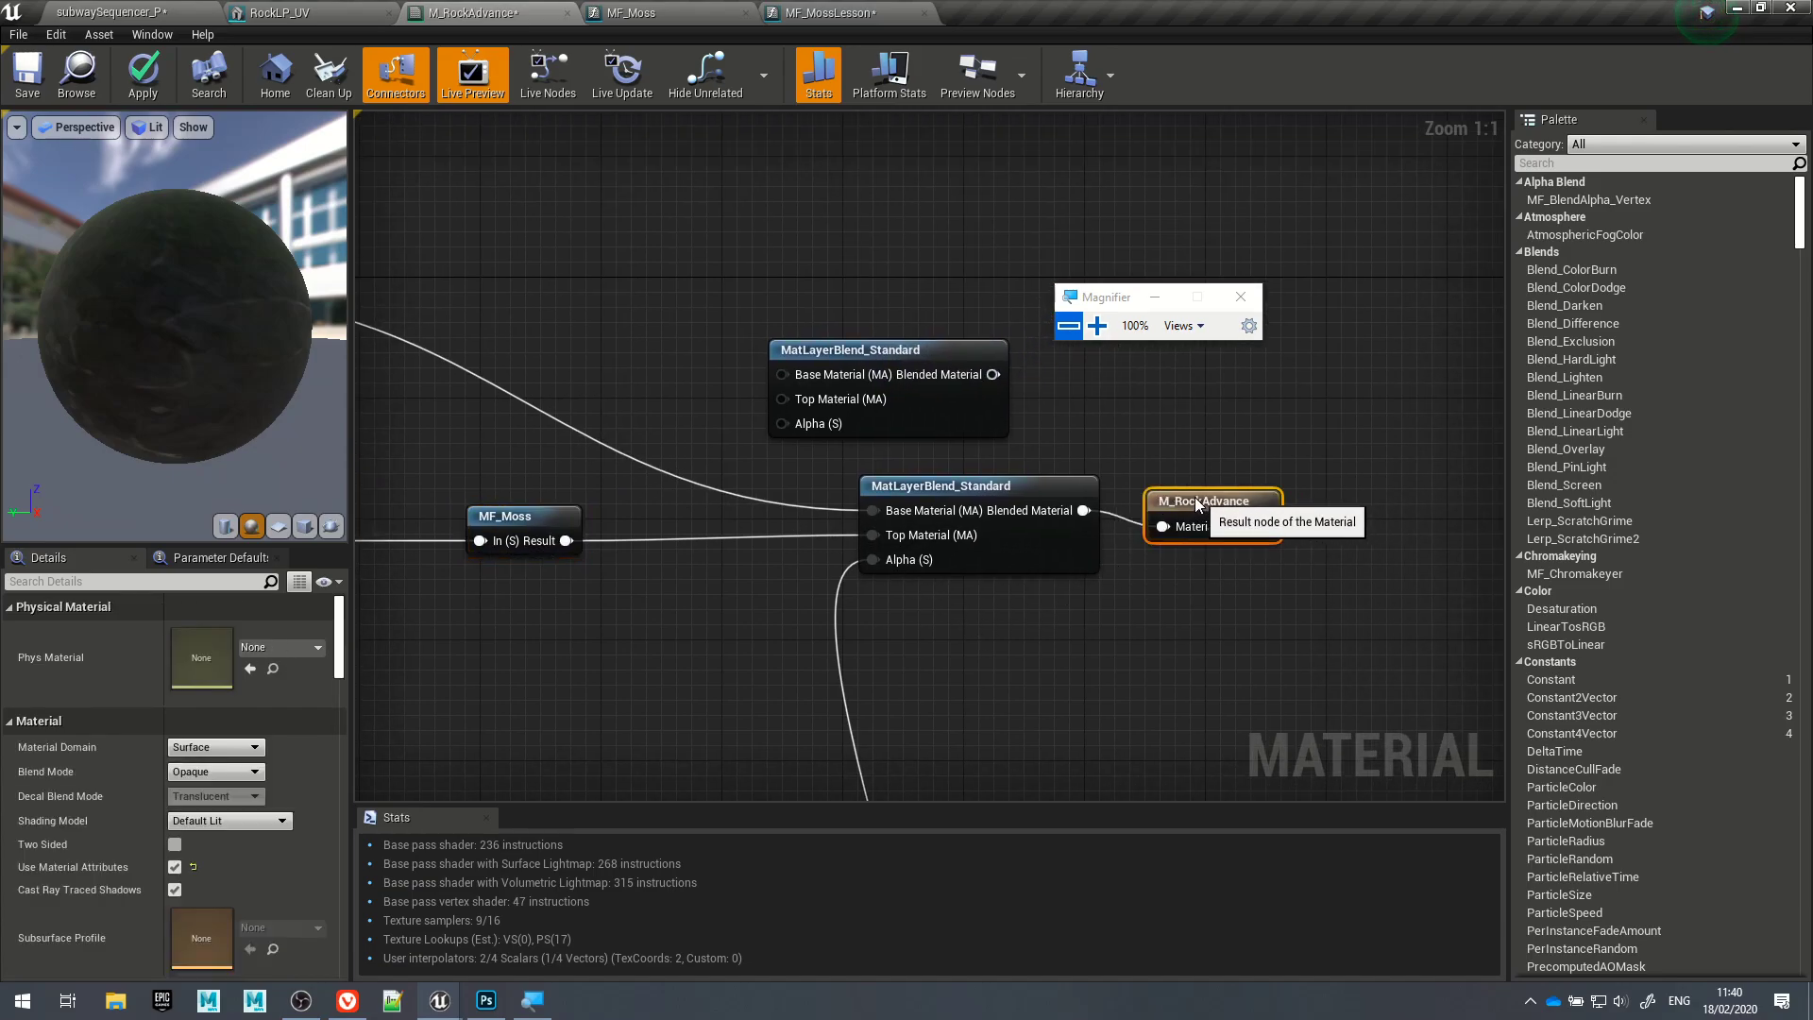
drag(1202, 505, 1175, 488)
click(1144, 598)
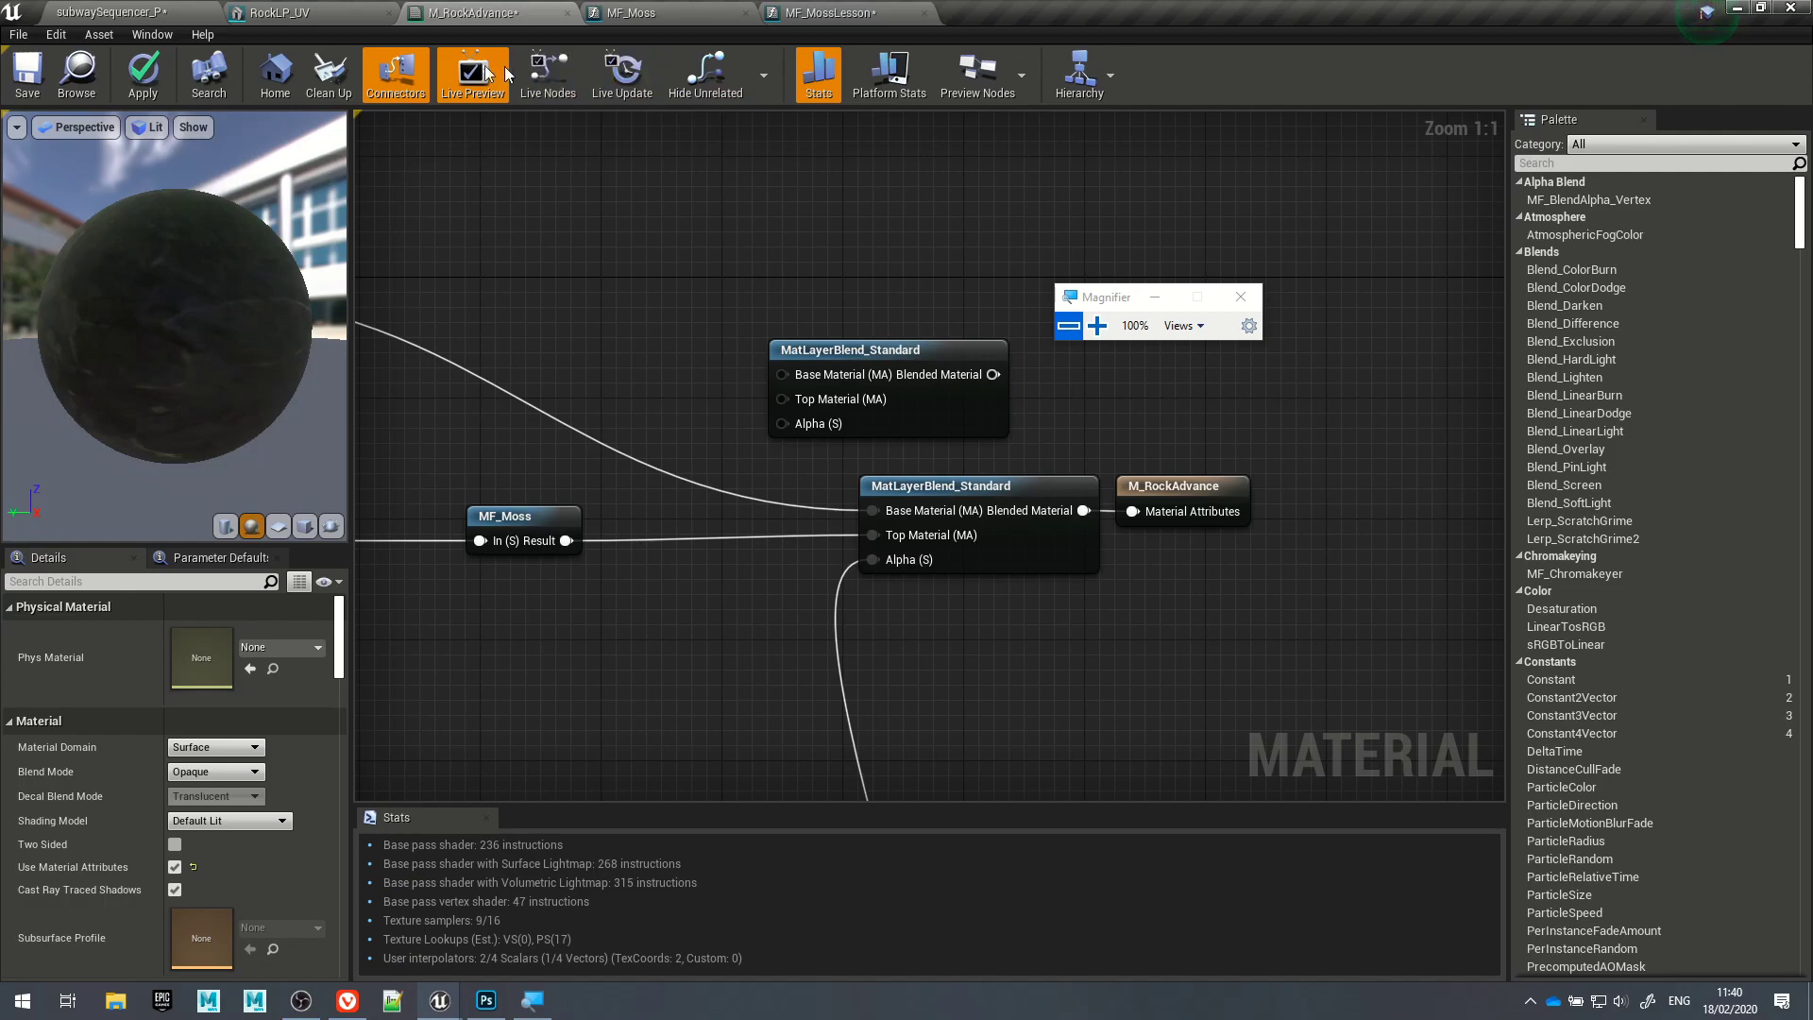
Step: Minimize the Magnifier window, glance at the MF_MossLesson function graph and return to the M_RockAdvance graph
click(123, 12)
mouse_move(956, 514)
alt+mouse_down()
mouse_move(846, 534)
mouse_move(969, 504)
mouse_move(840, 548)
mouse_move(921, 505)
alt+mouse_up()
click(1154, 297)
click(888, 13)
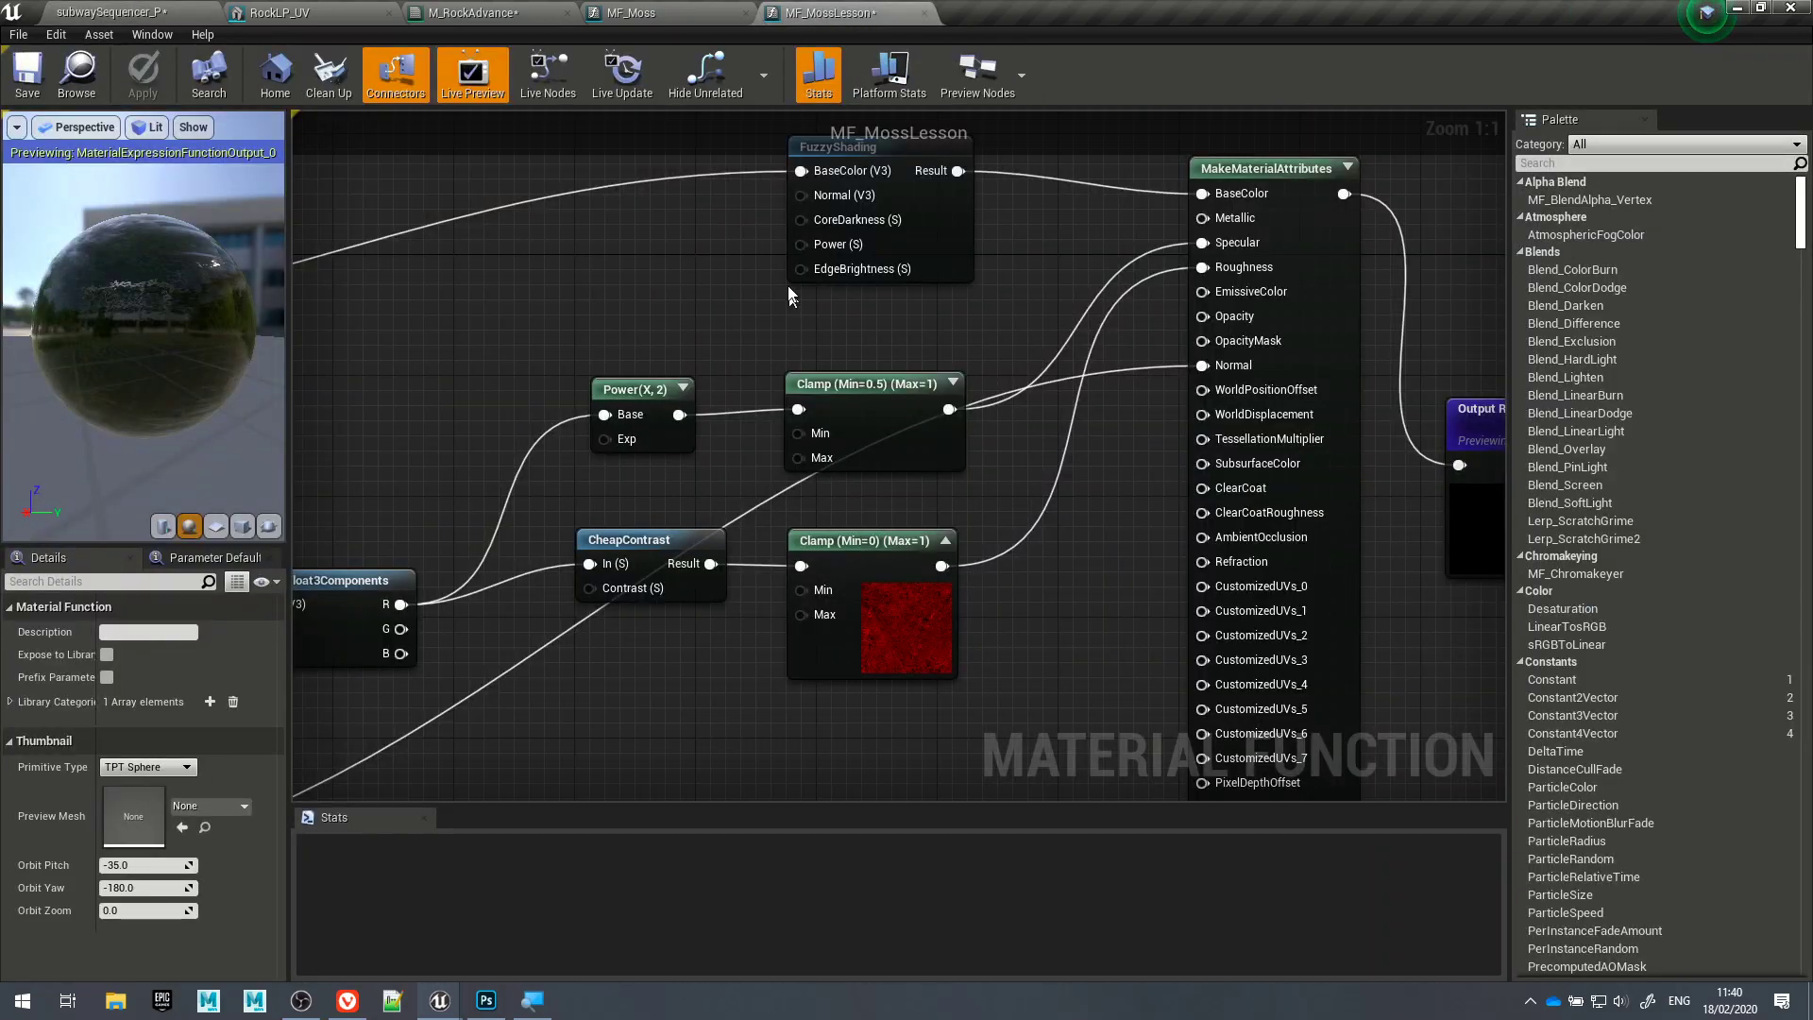
click(685, 22)
click(514, 14)
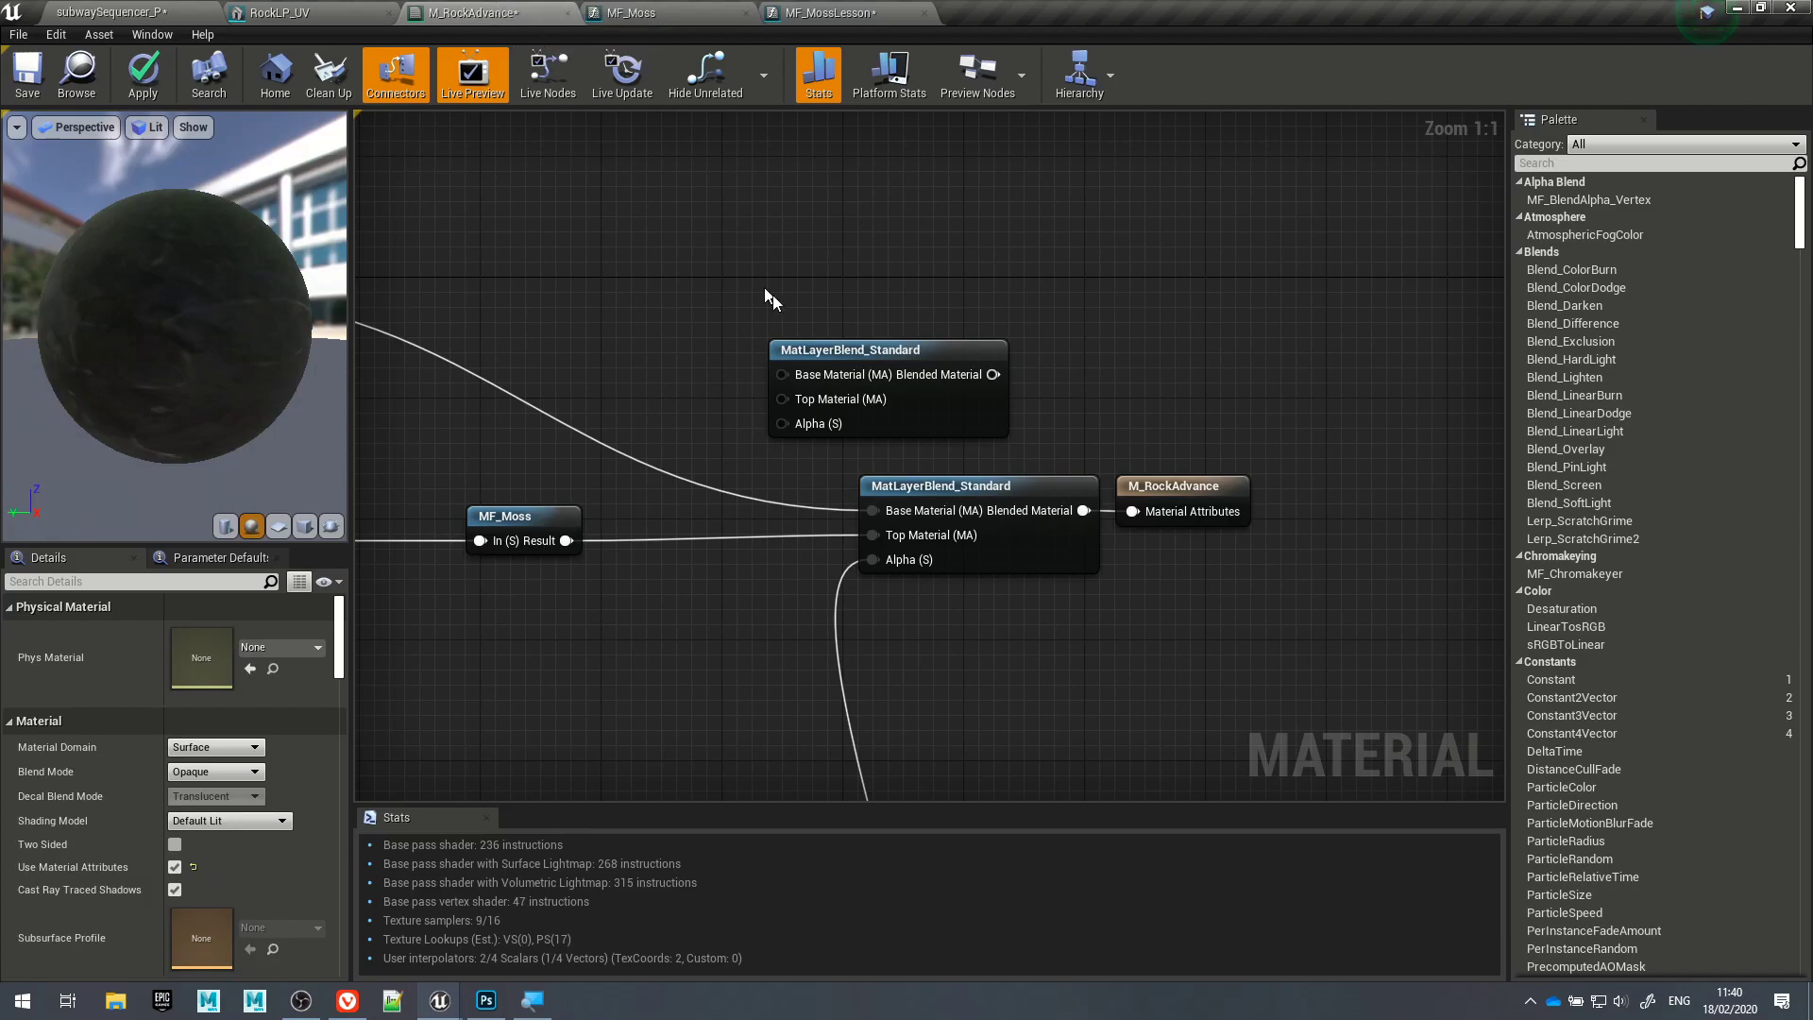
Step: Delete the unconnected MatLayerBlend_Standard node and move the remaining one closer to MF_Moss
right_drag(753, 414, 854, 258)
click(983, 230)
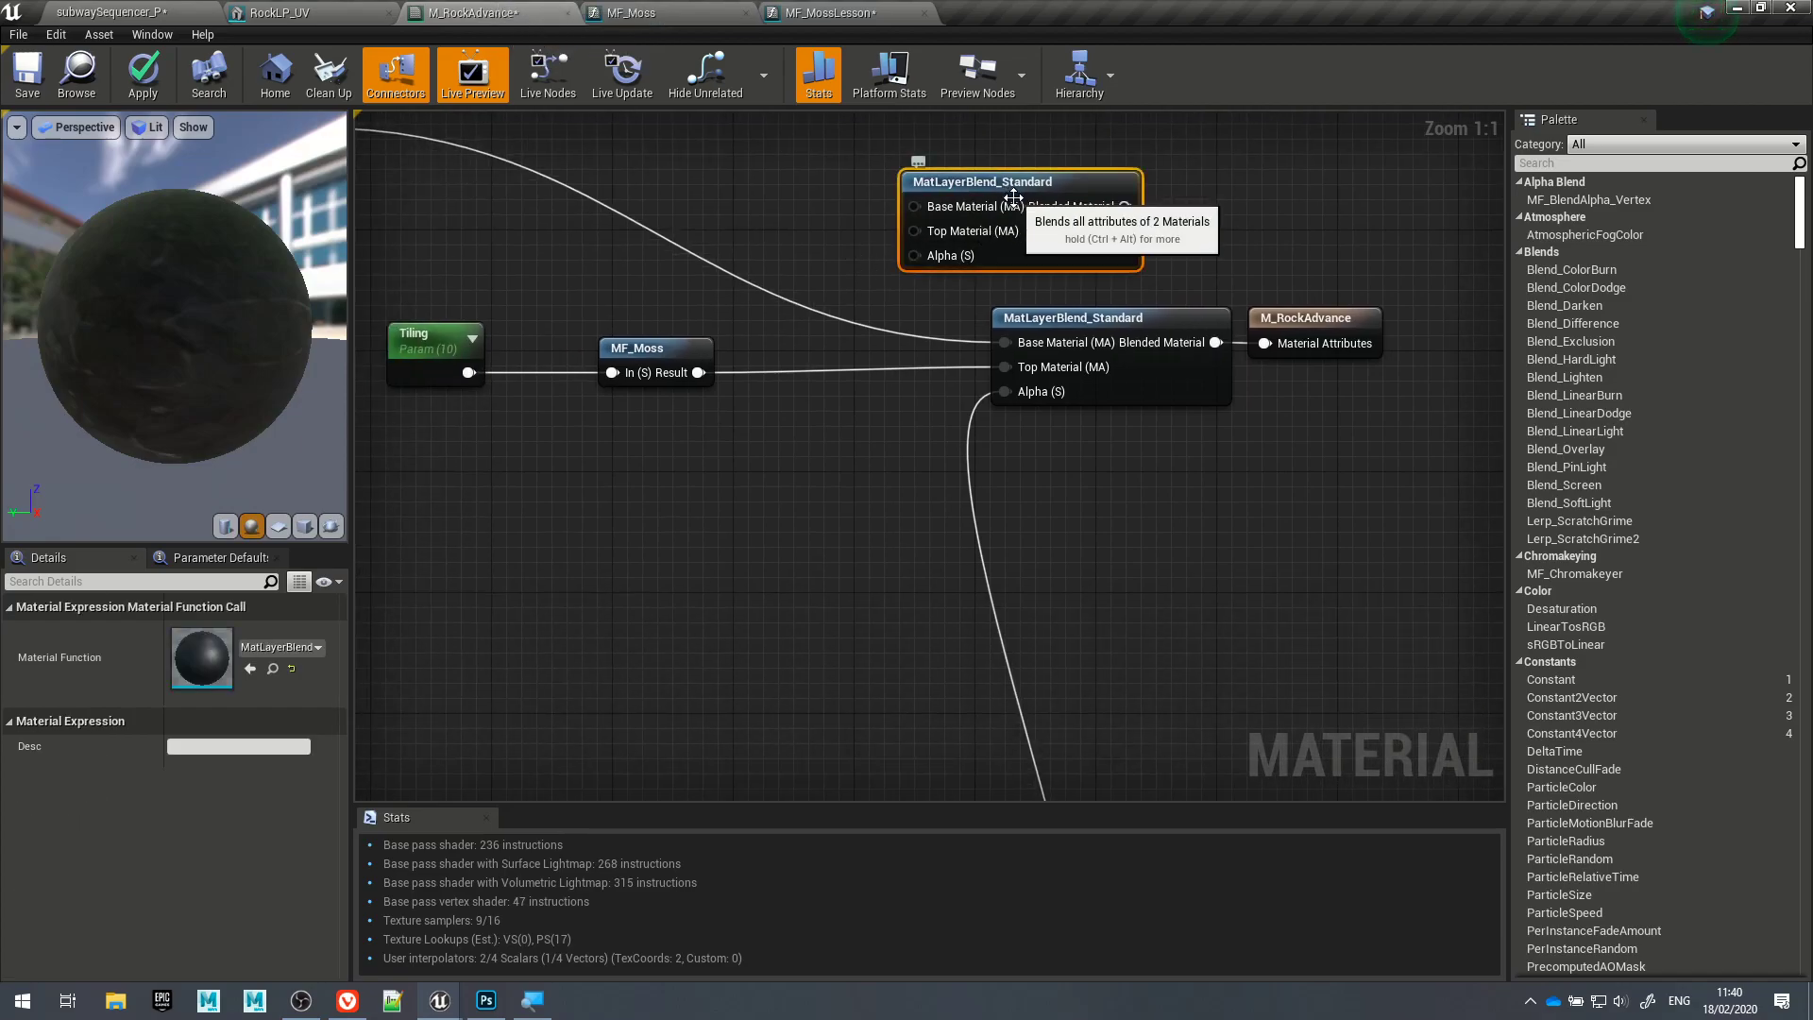
key(Delete)
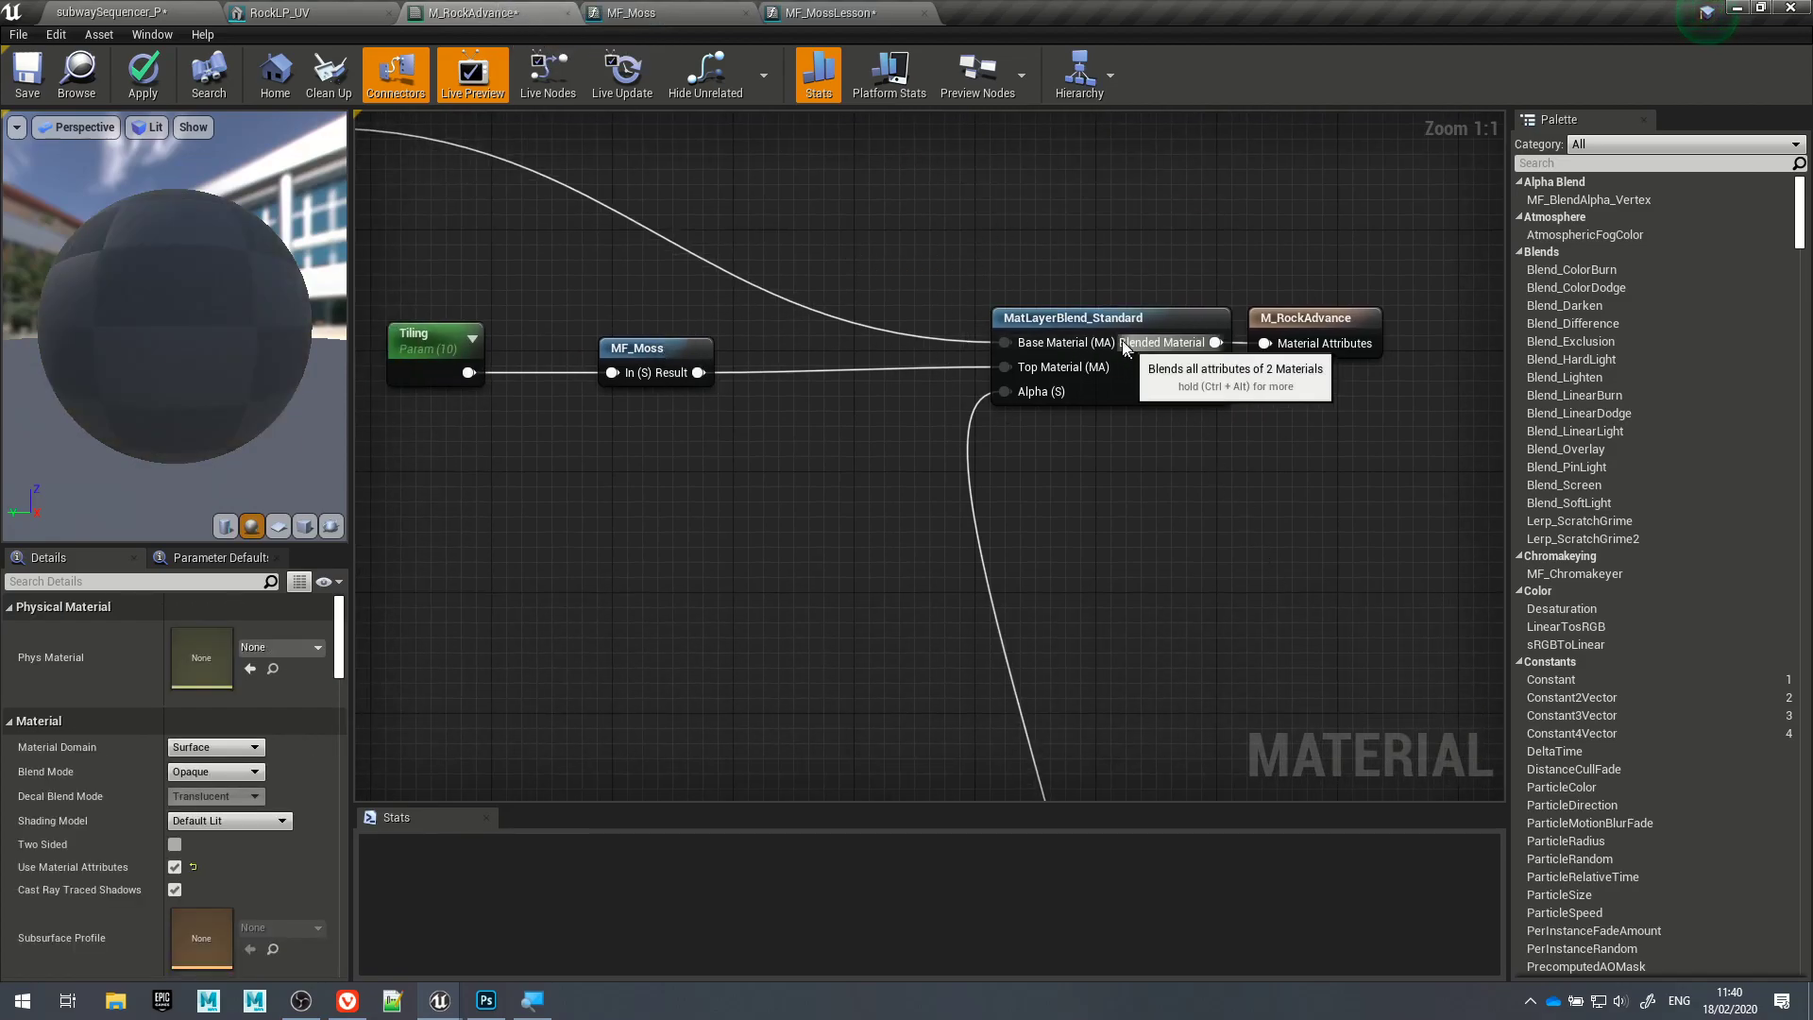
drag(1114, 322, 988, 335)
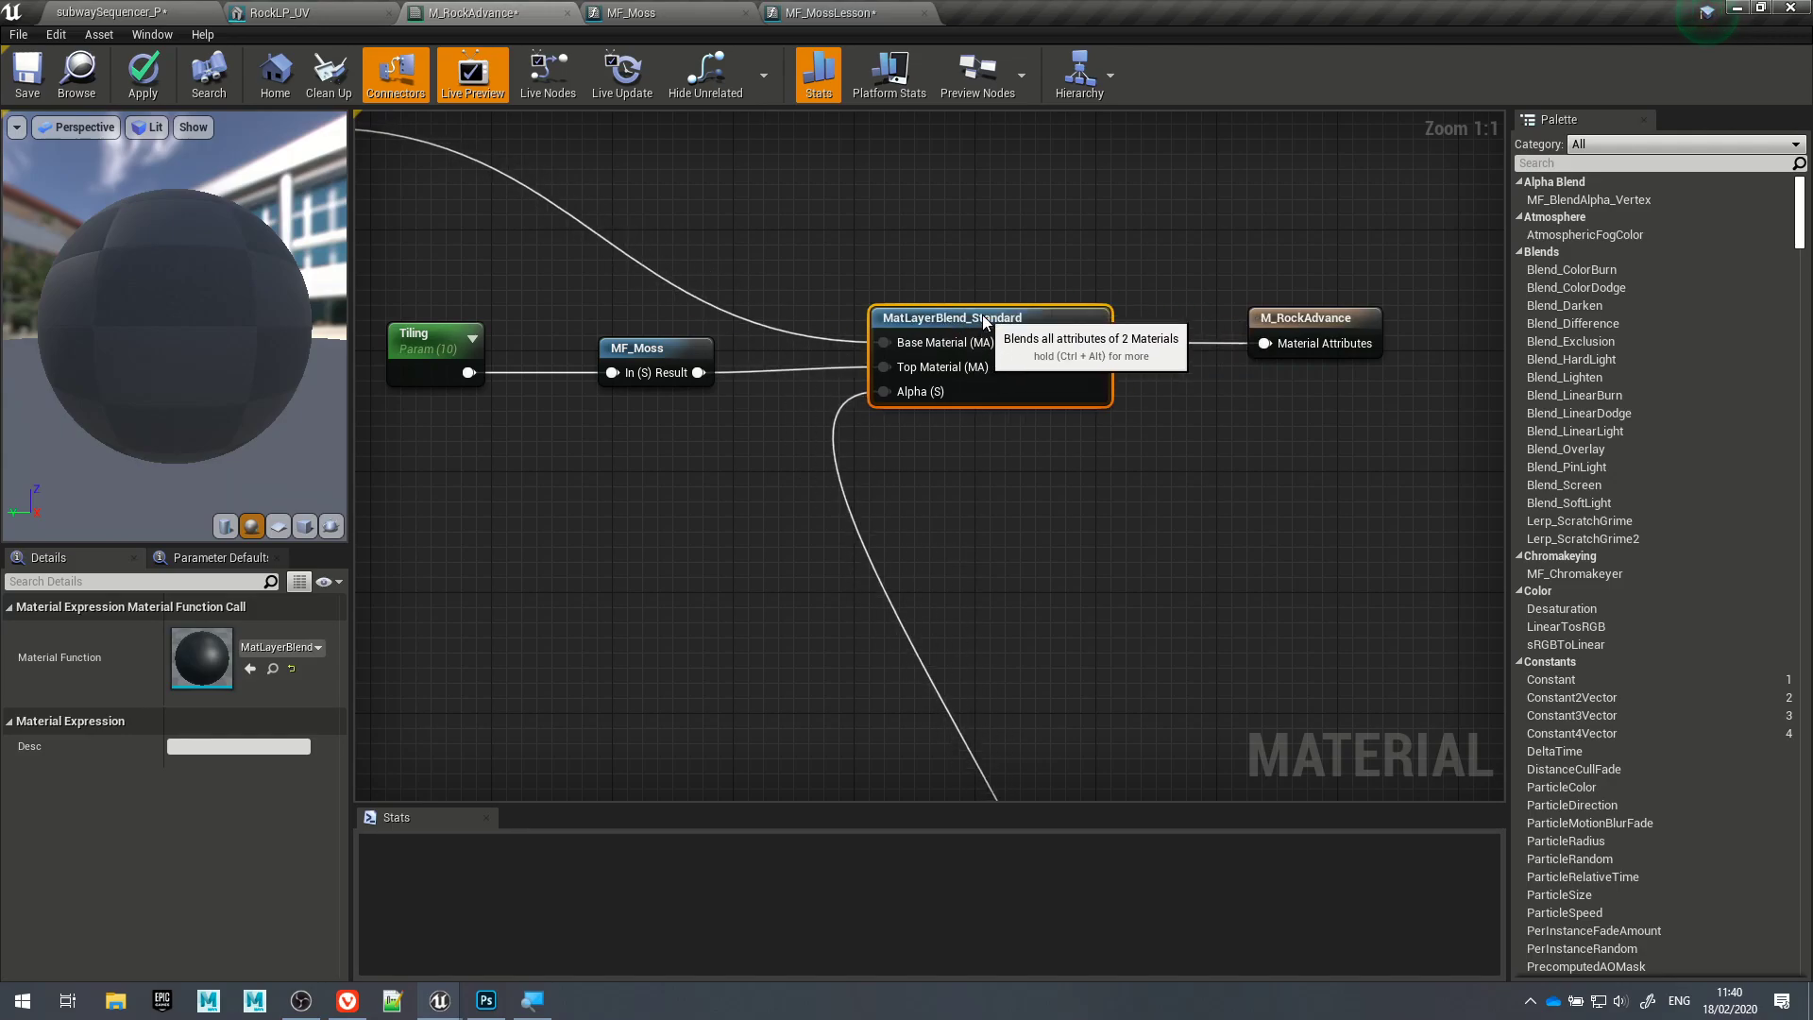
click(980, 445)
Step: Return to the subwaySequencer_P level and show the root Content folder in the Content Browser
click(128, 13)
right_drag(861, 502, 751, 480)
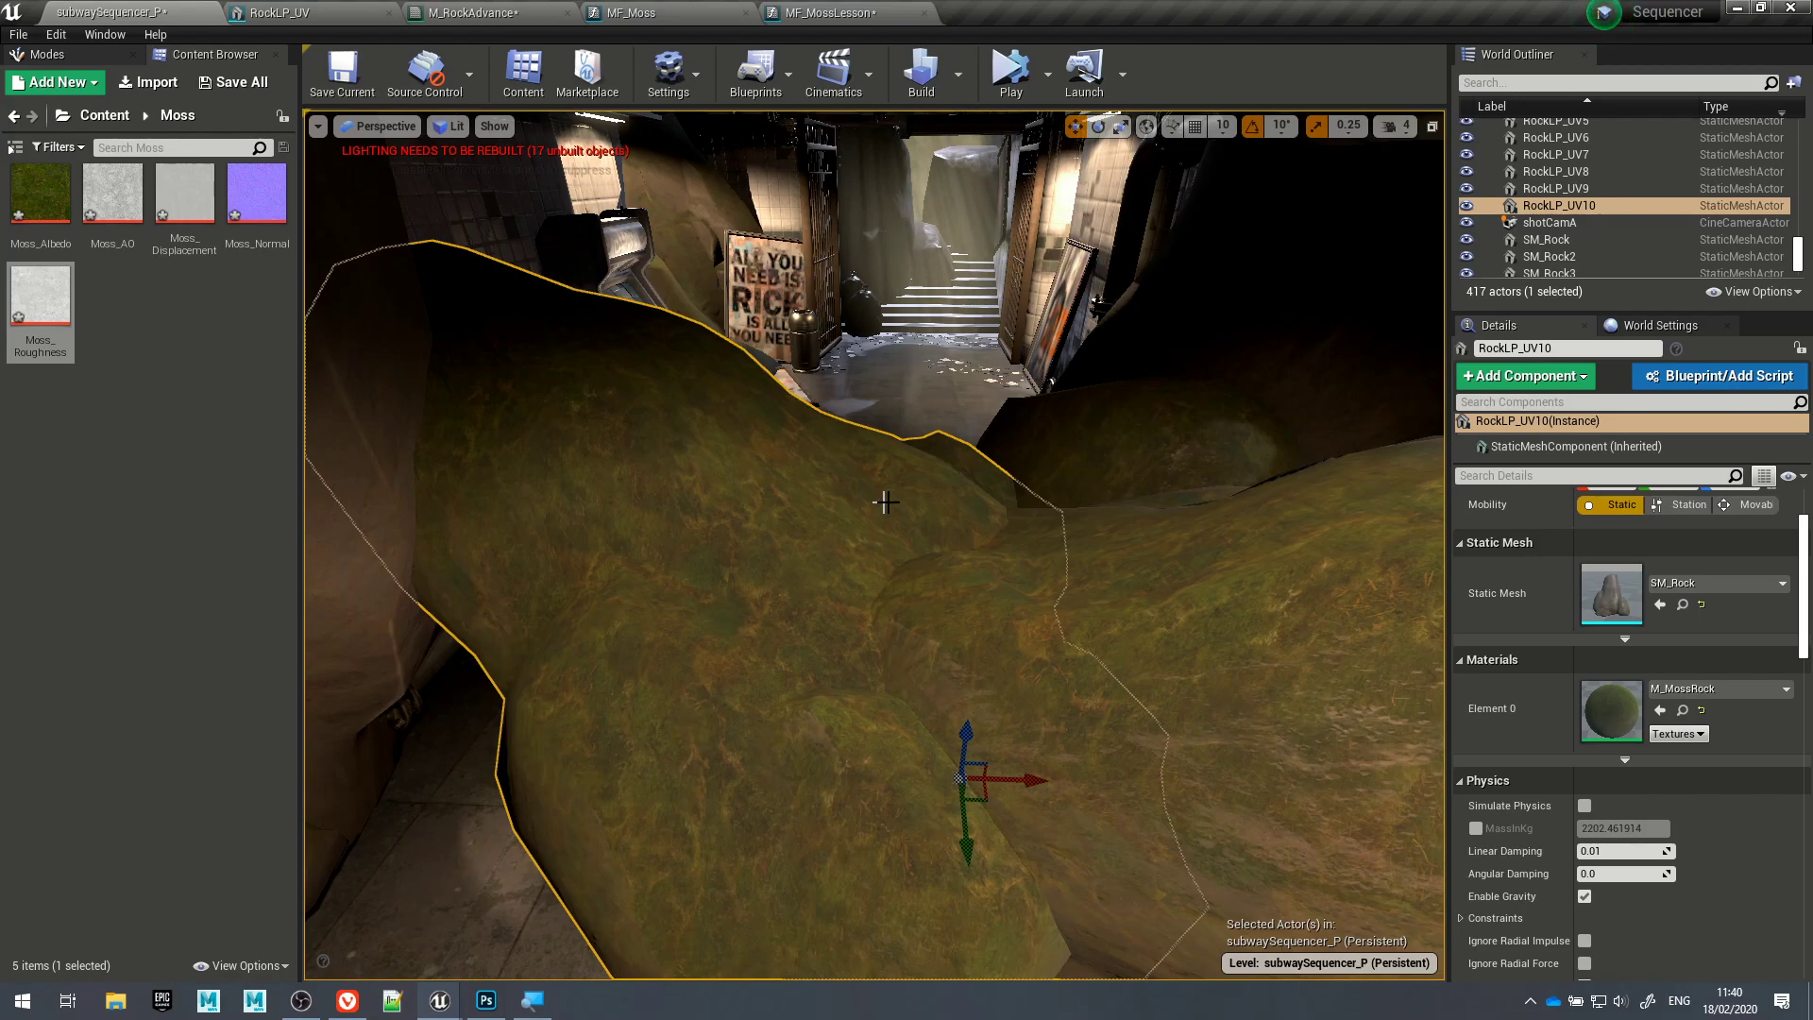
click(104, 115)
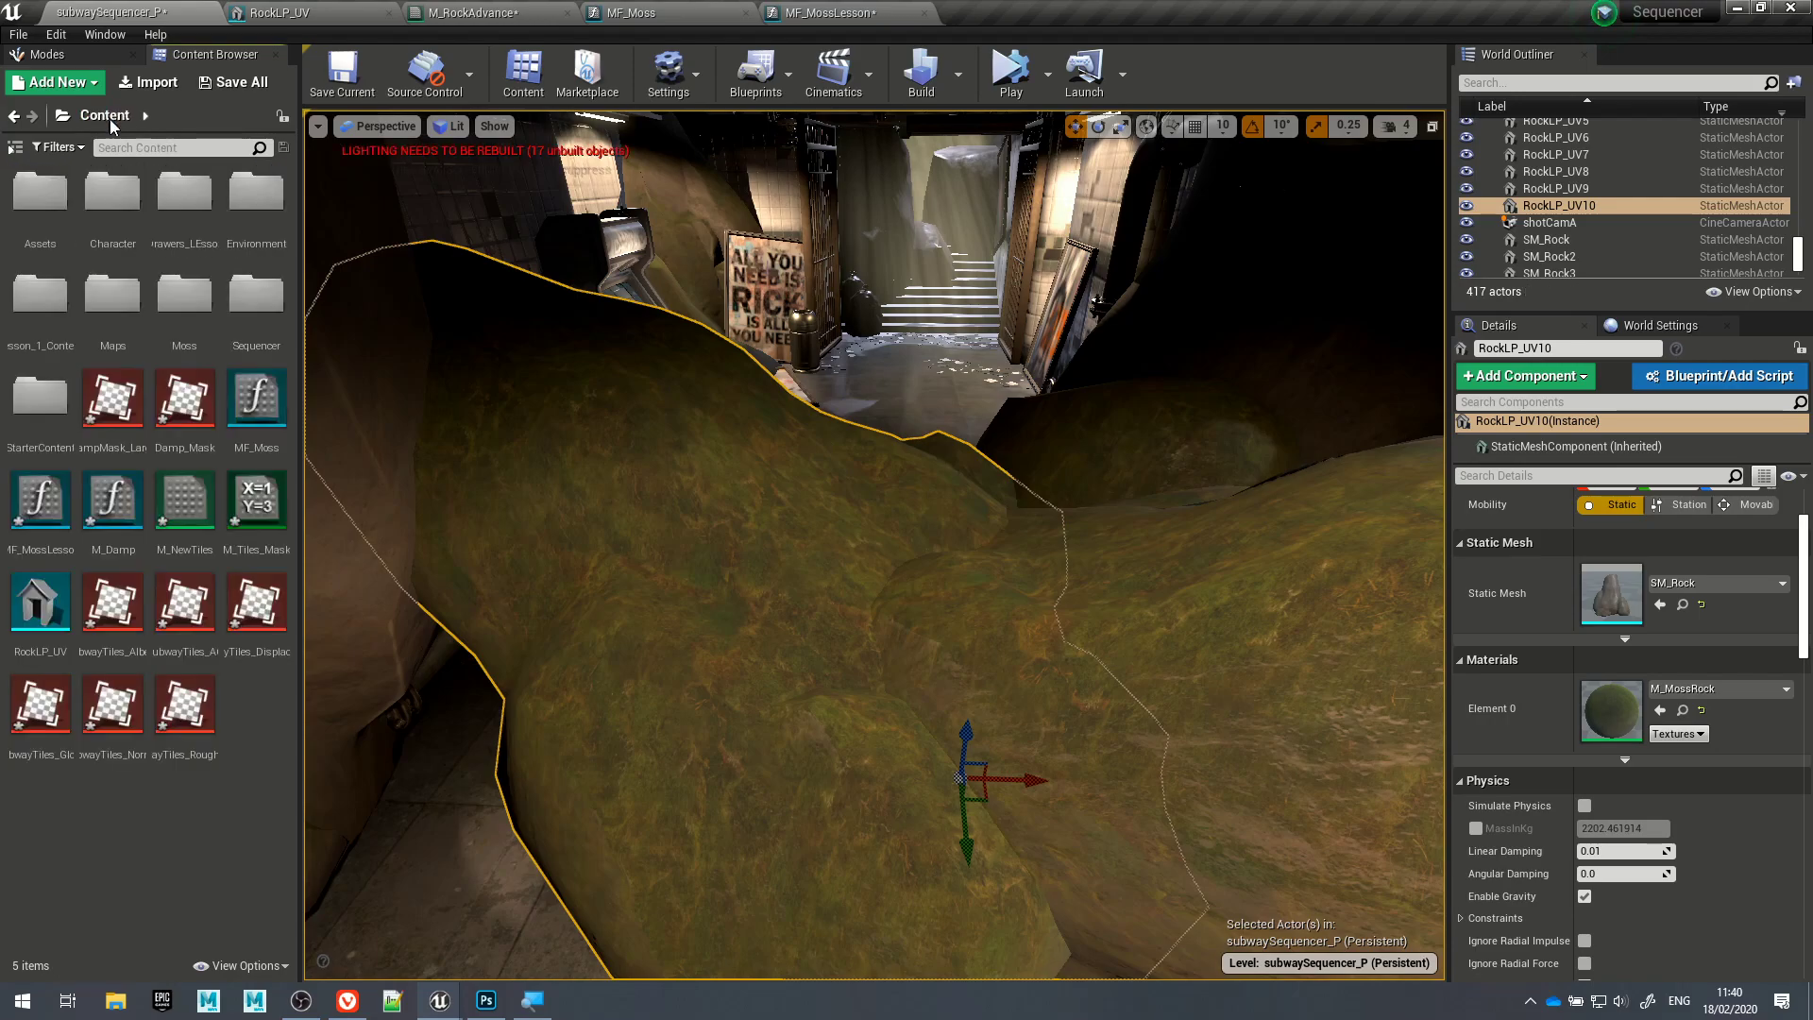
click(473, 12)
click(198, 15)
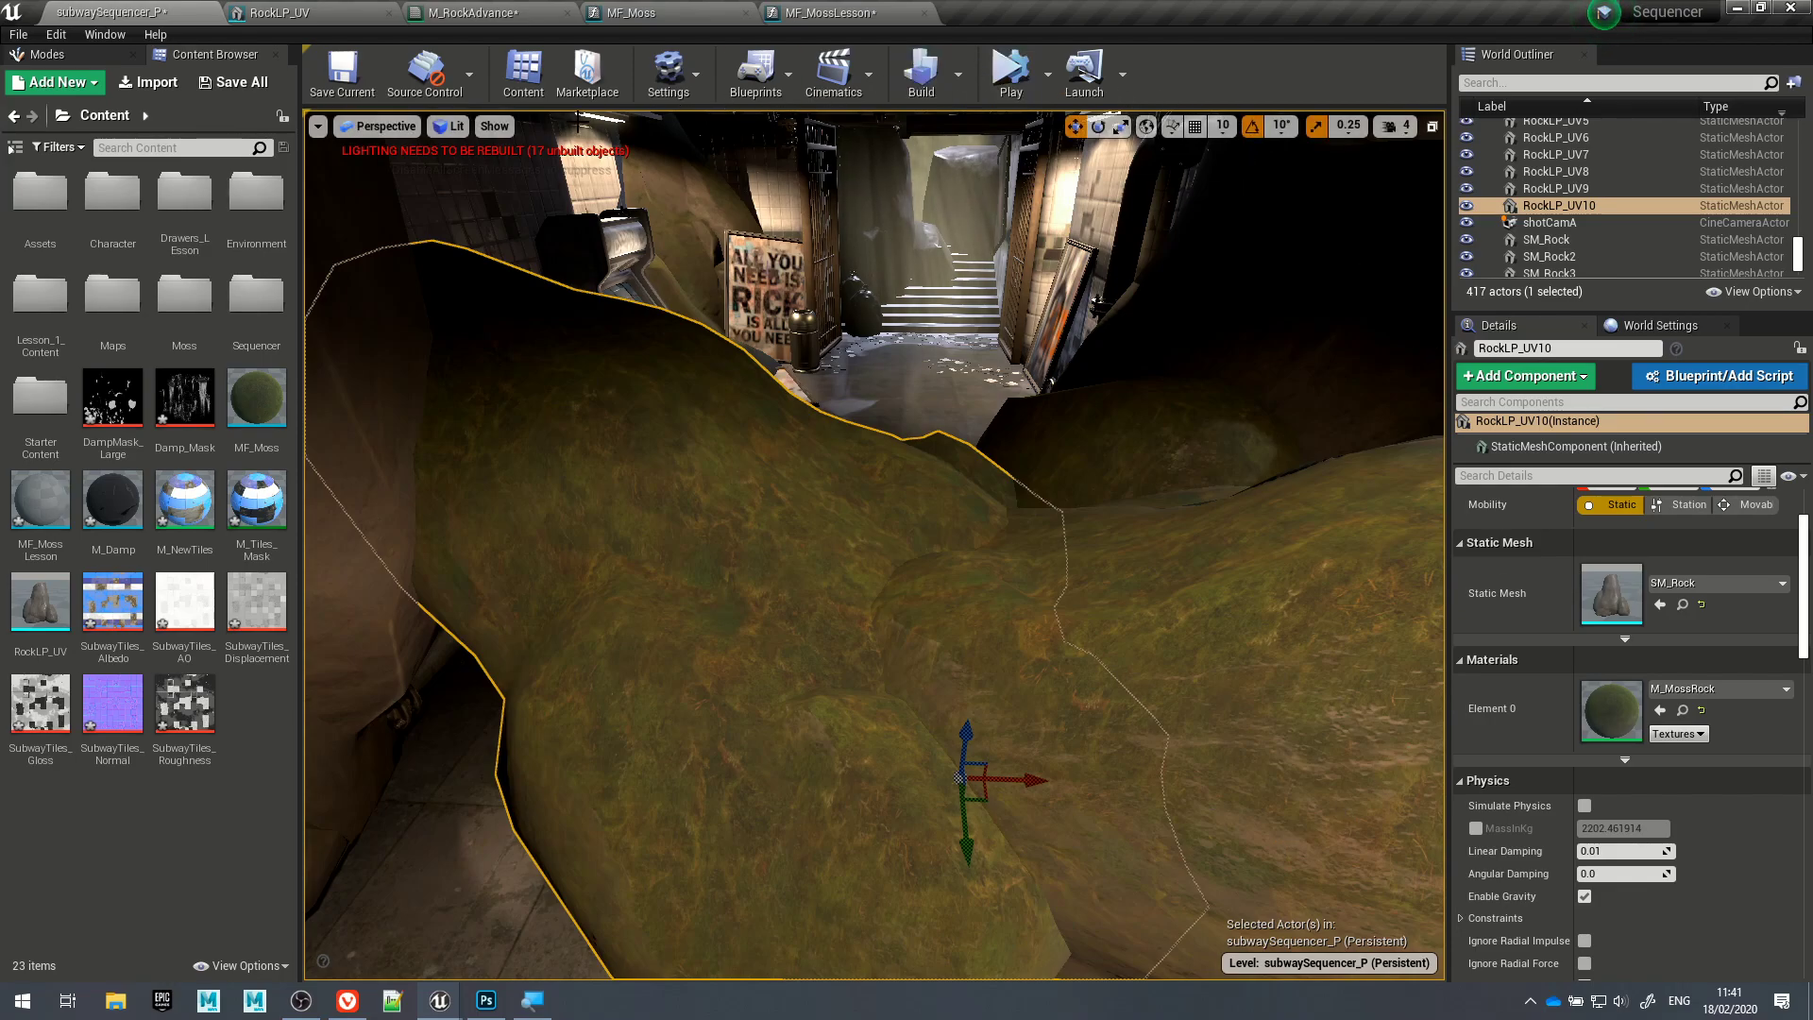
Step: Magnify the screen to 400% with Magnifier and bring the editor's Modes area into view
click(534, 999)
click(1081, 345)
click(1082, 346)
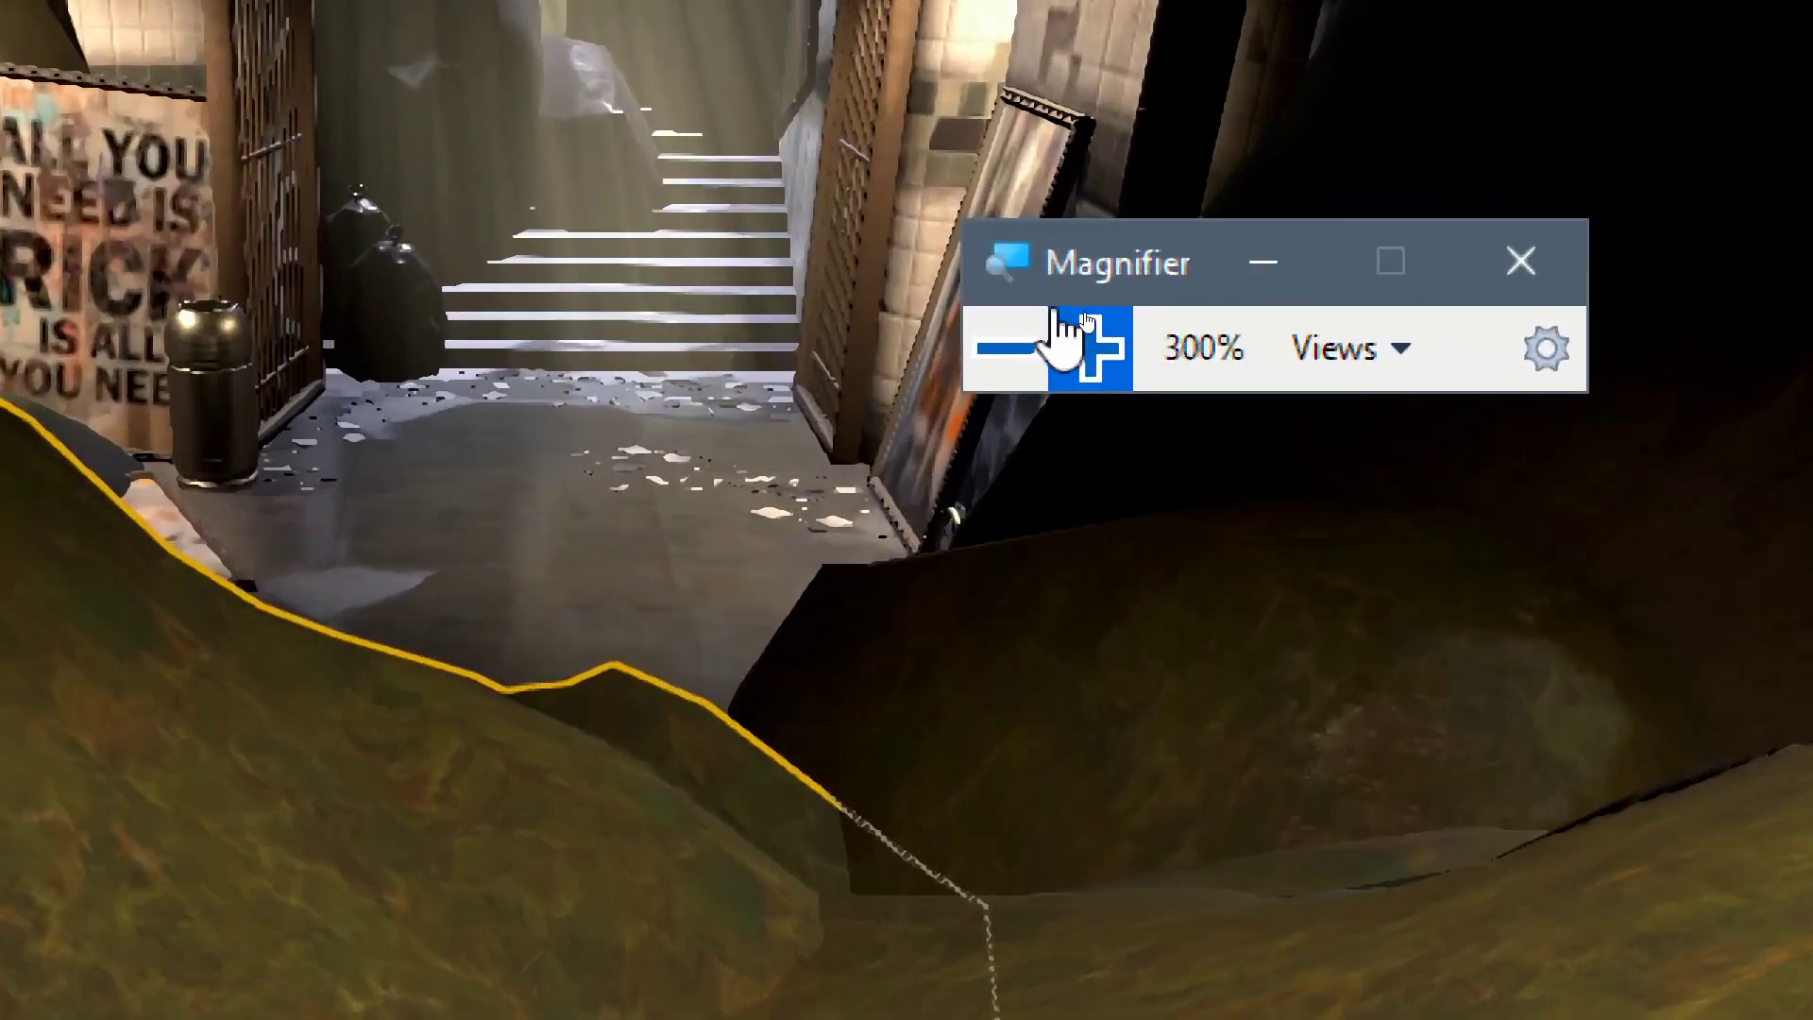
click(1086, 344)
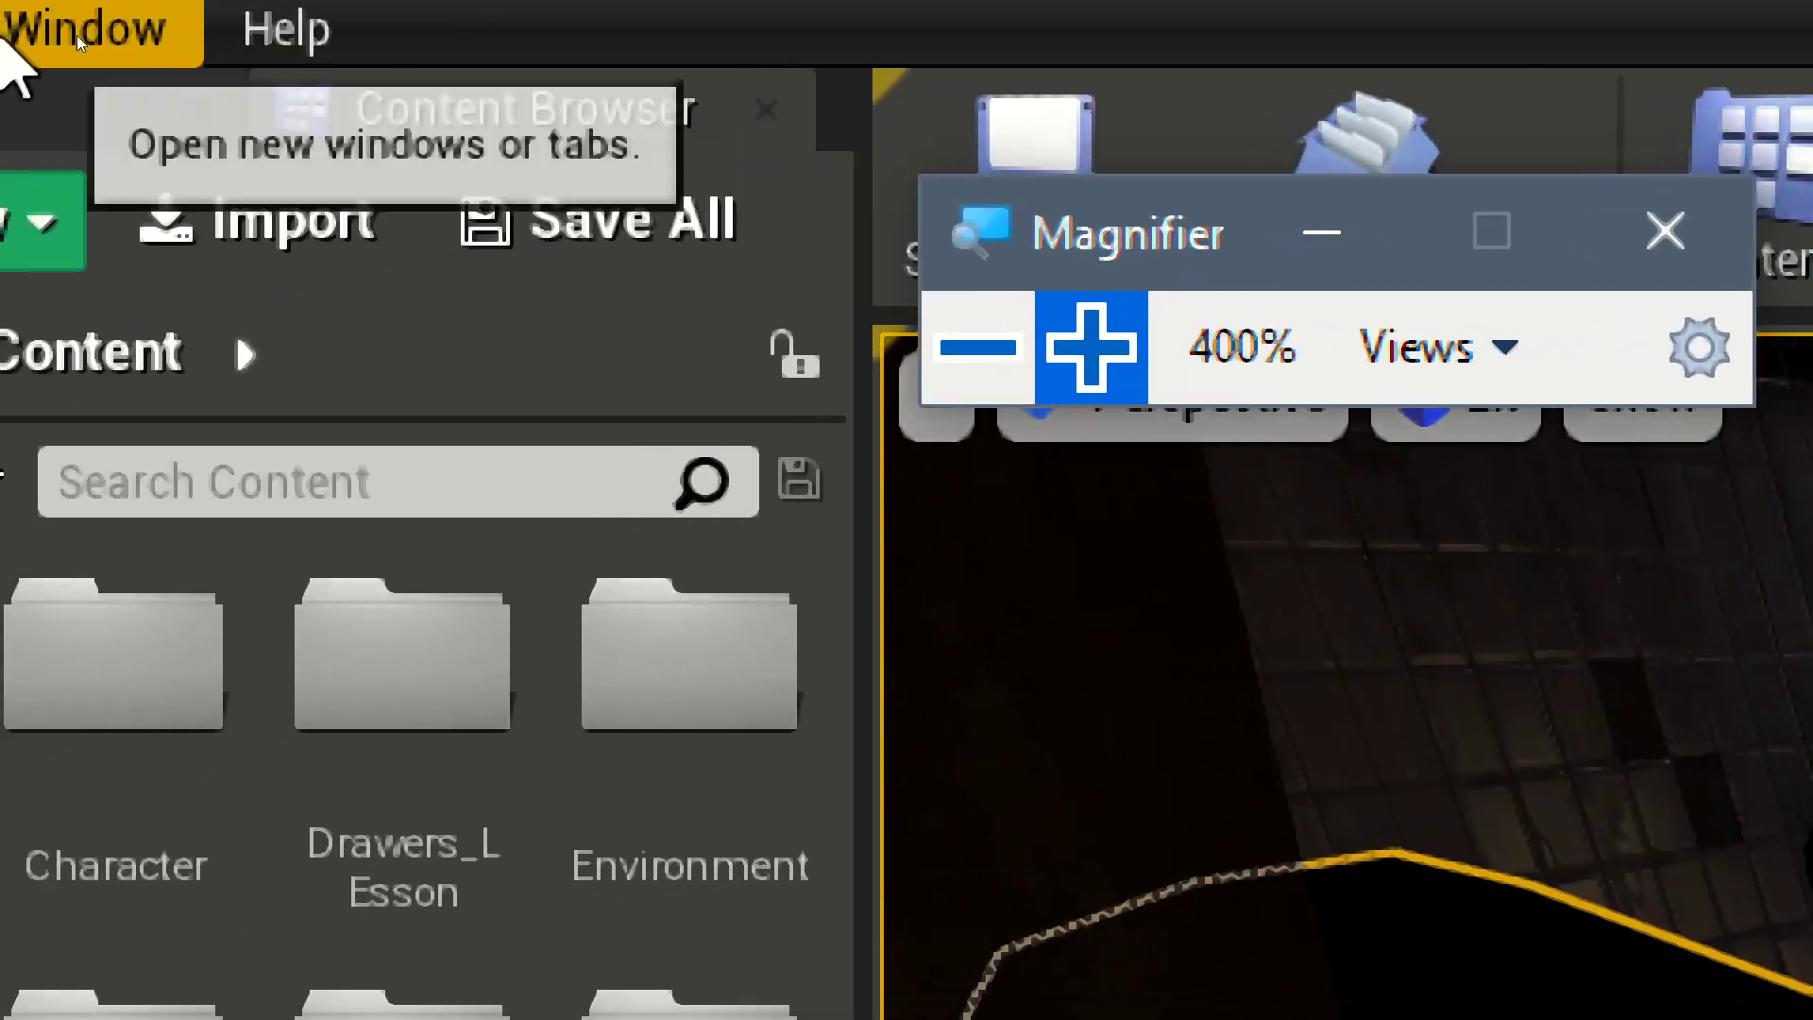
click(965, 766)
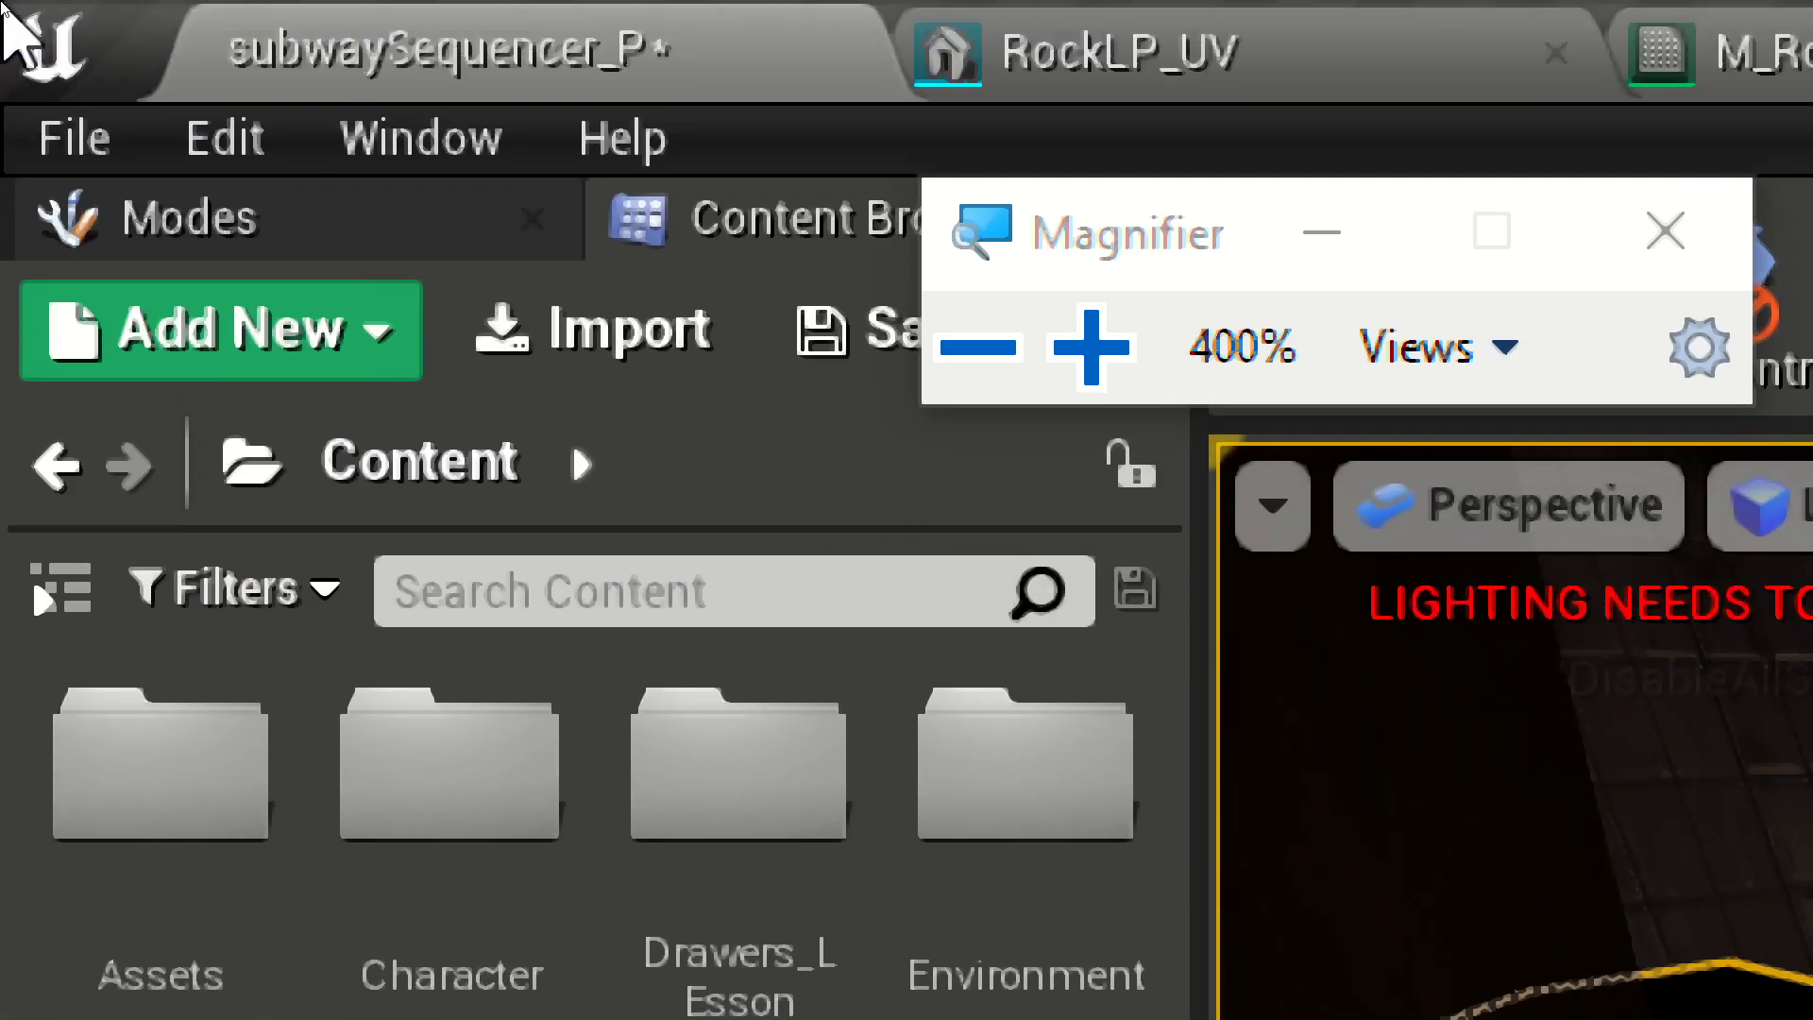
Step: Activate Paint mode with vertex Colors painting and reset the screen magnification to 100%
click(118, 235)
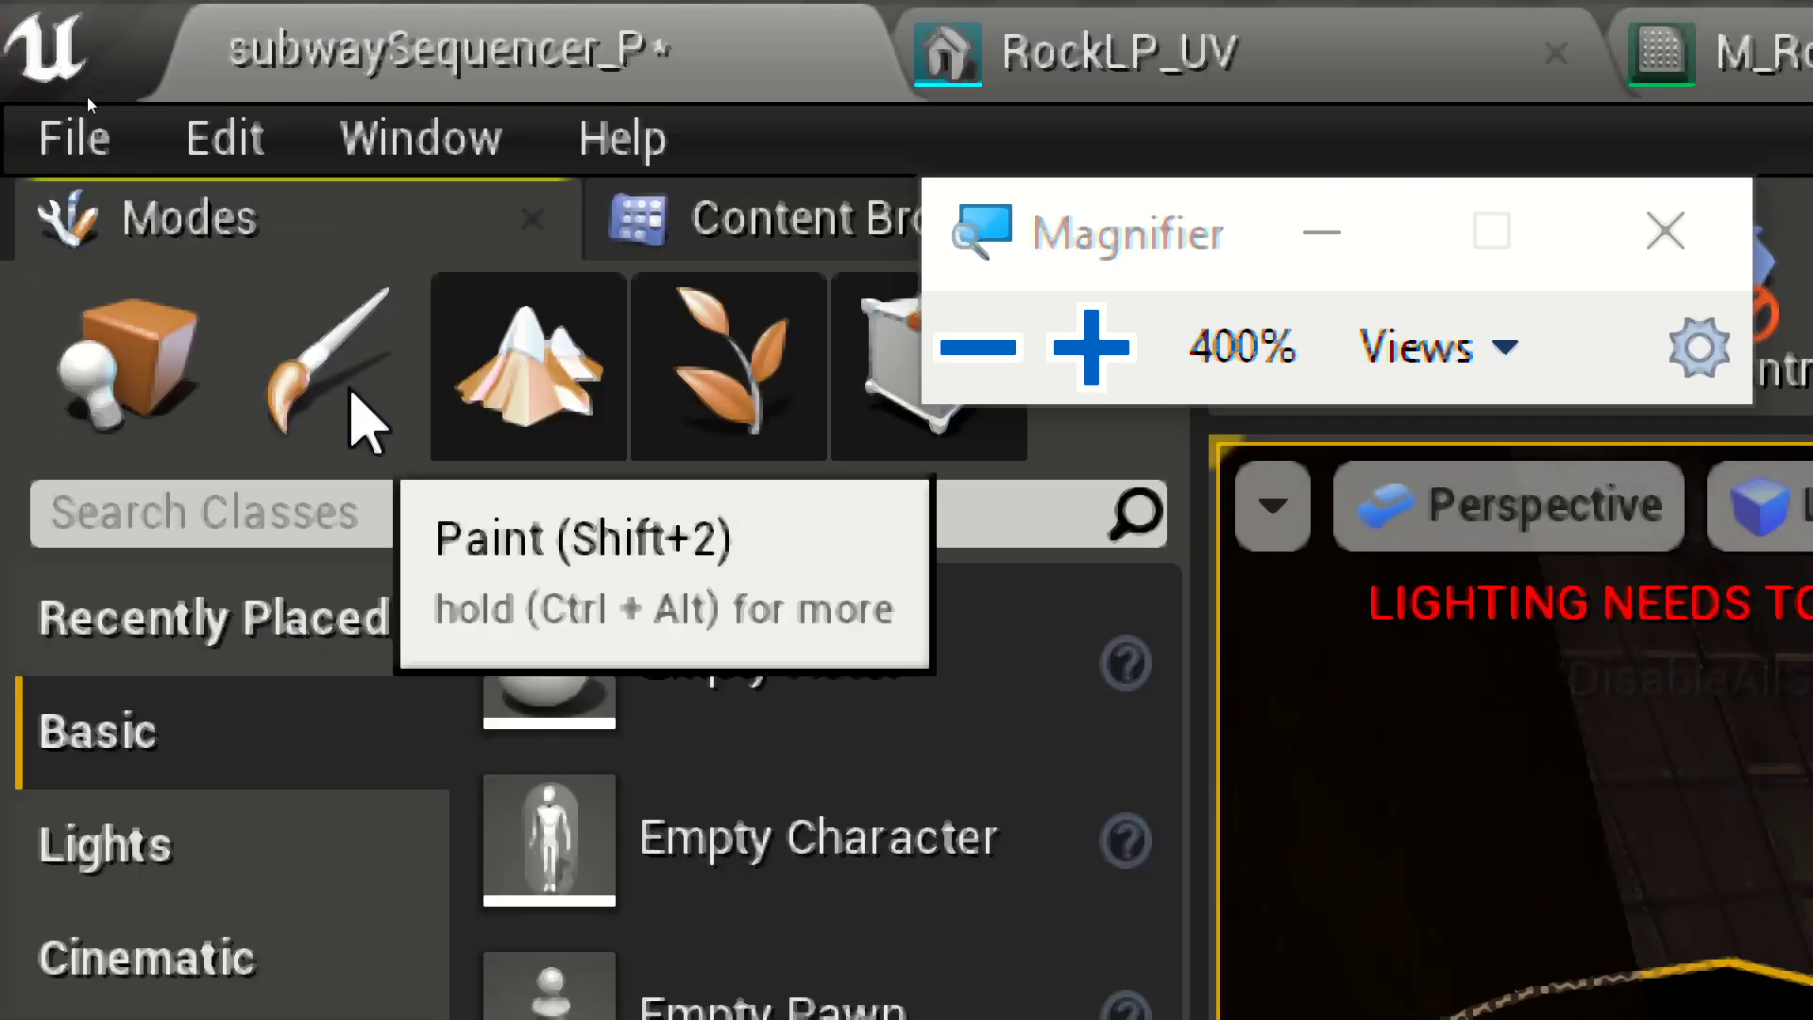
click(352, 394)
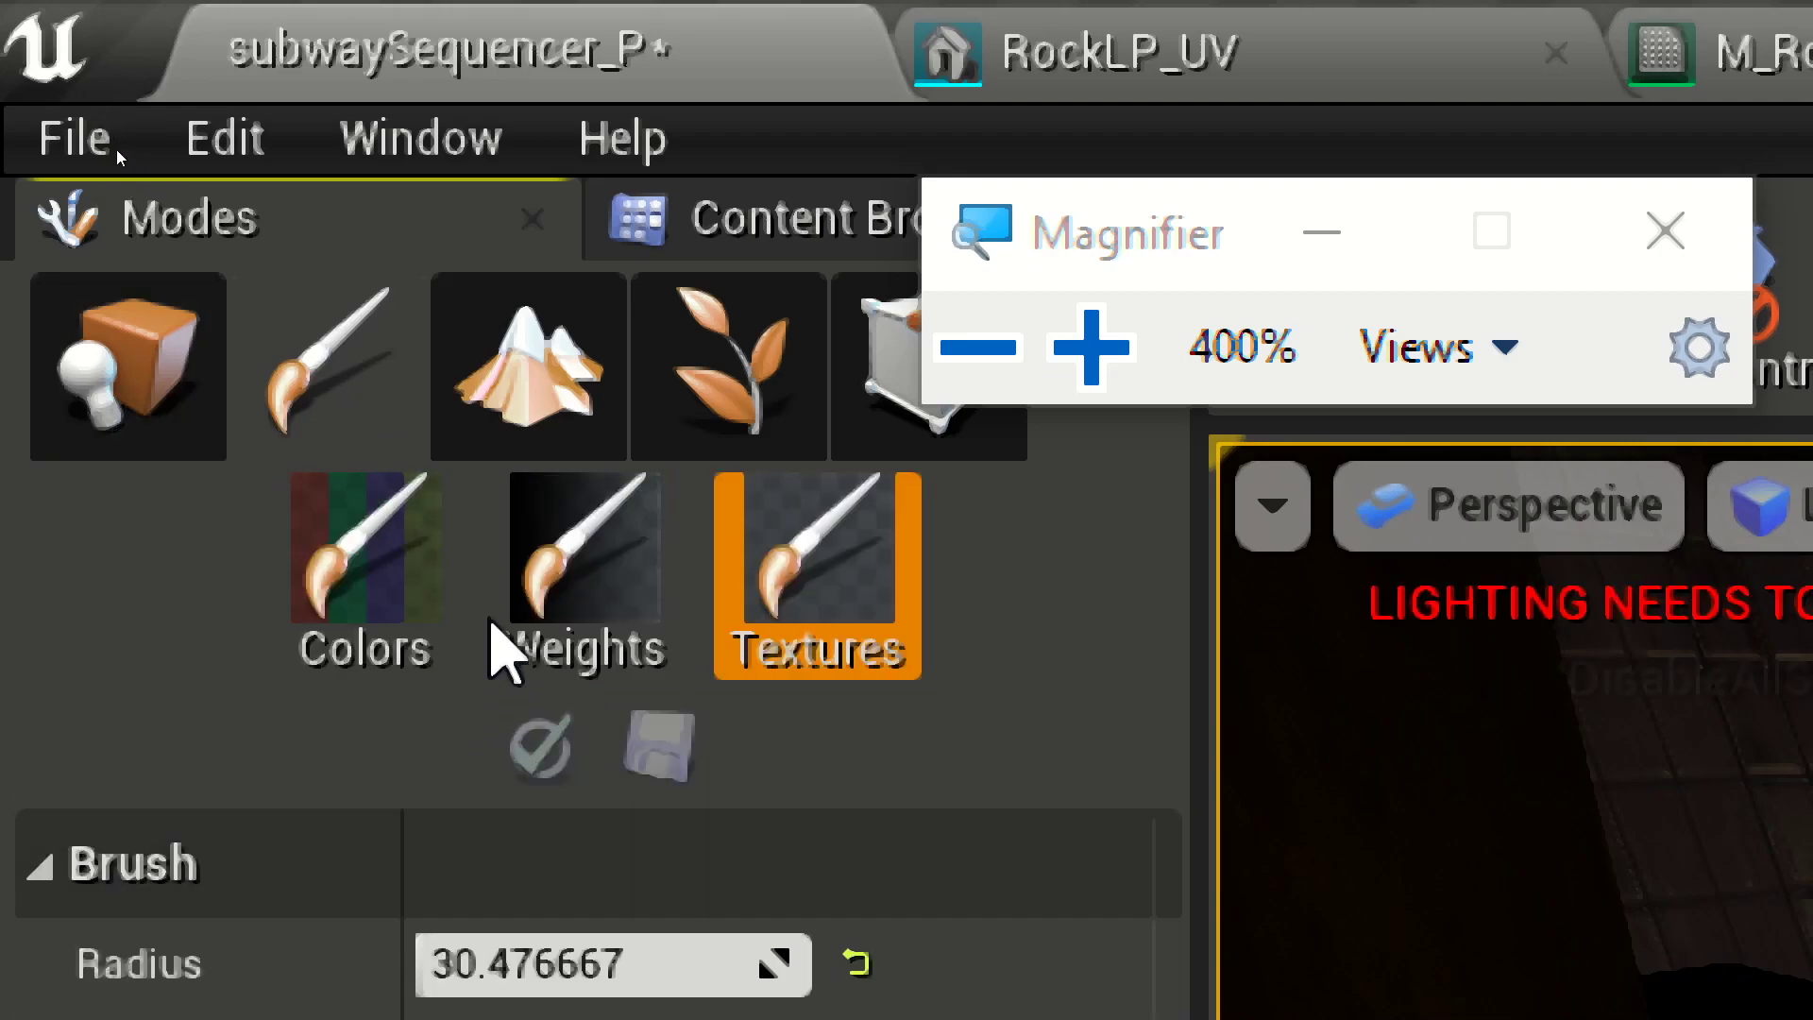
click(374, 591)
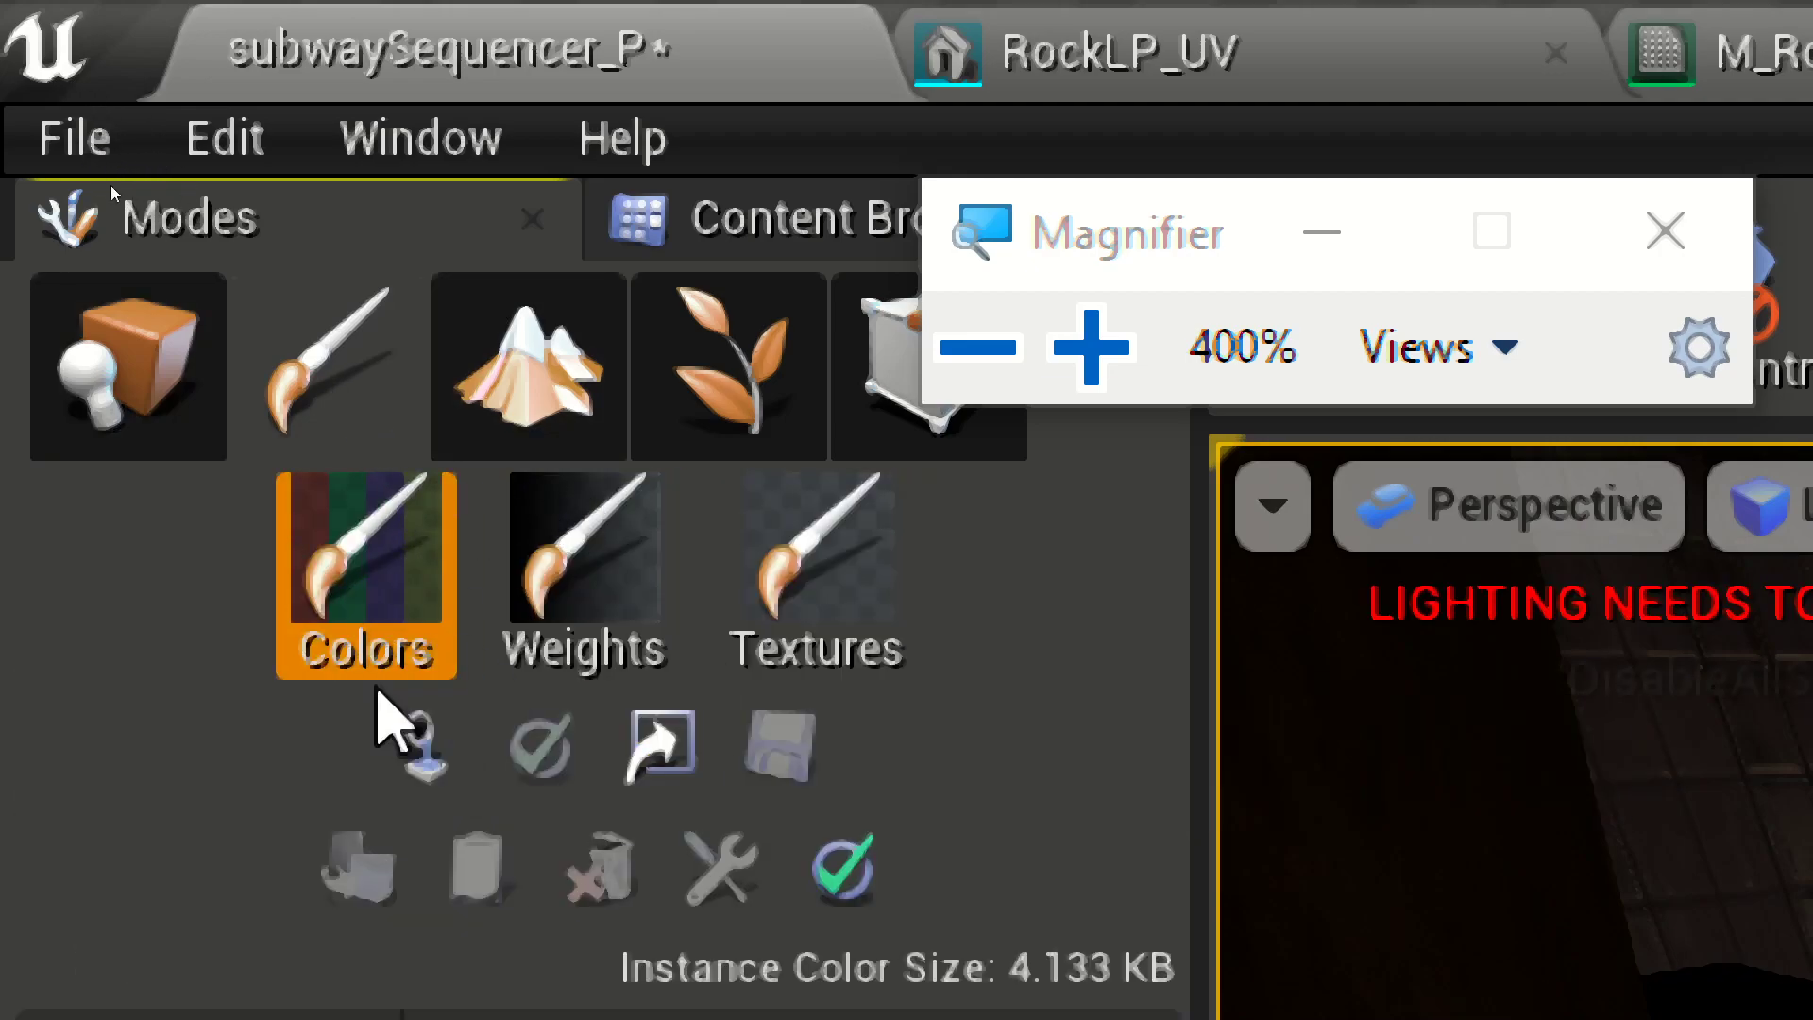
click(978, 347)
click(648, 230)
click(648, 230)
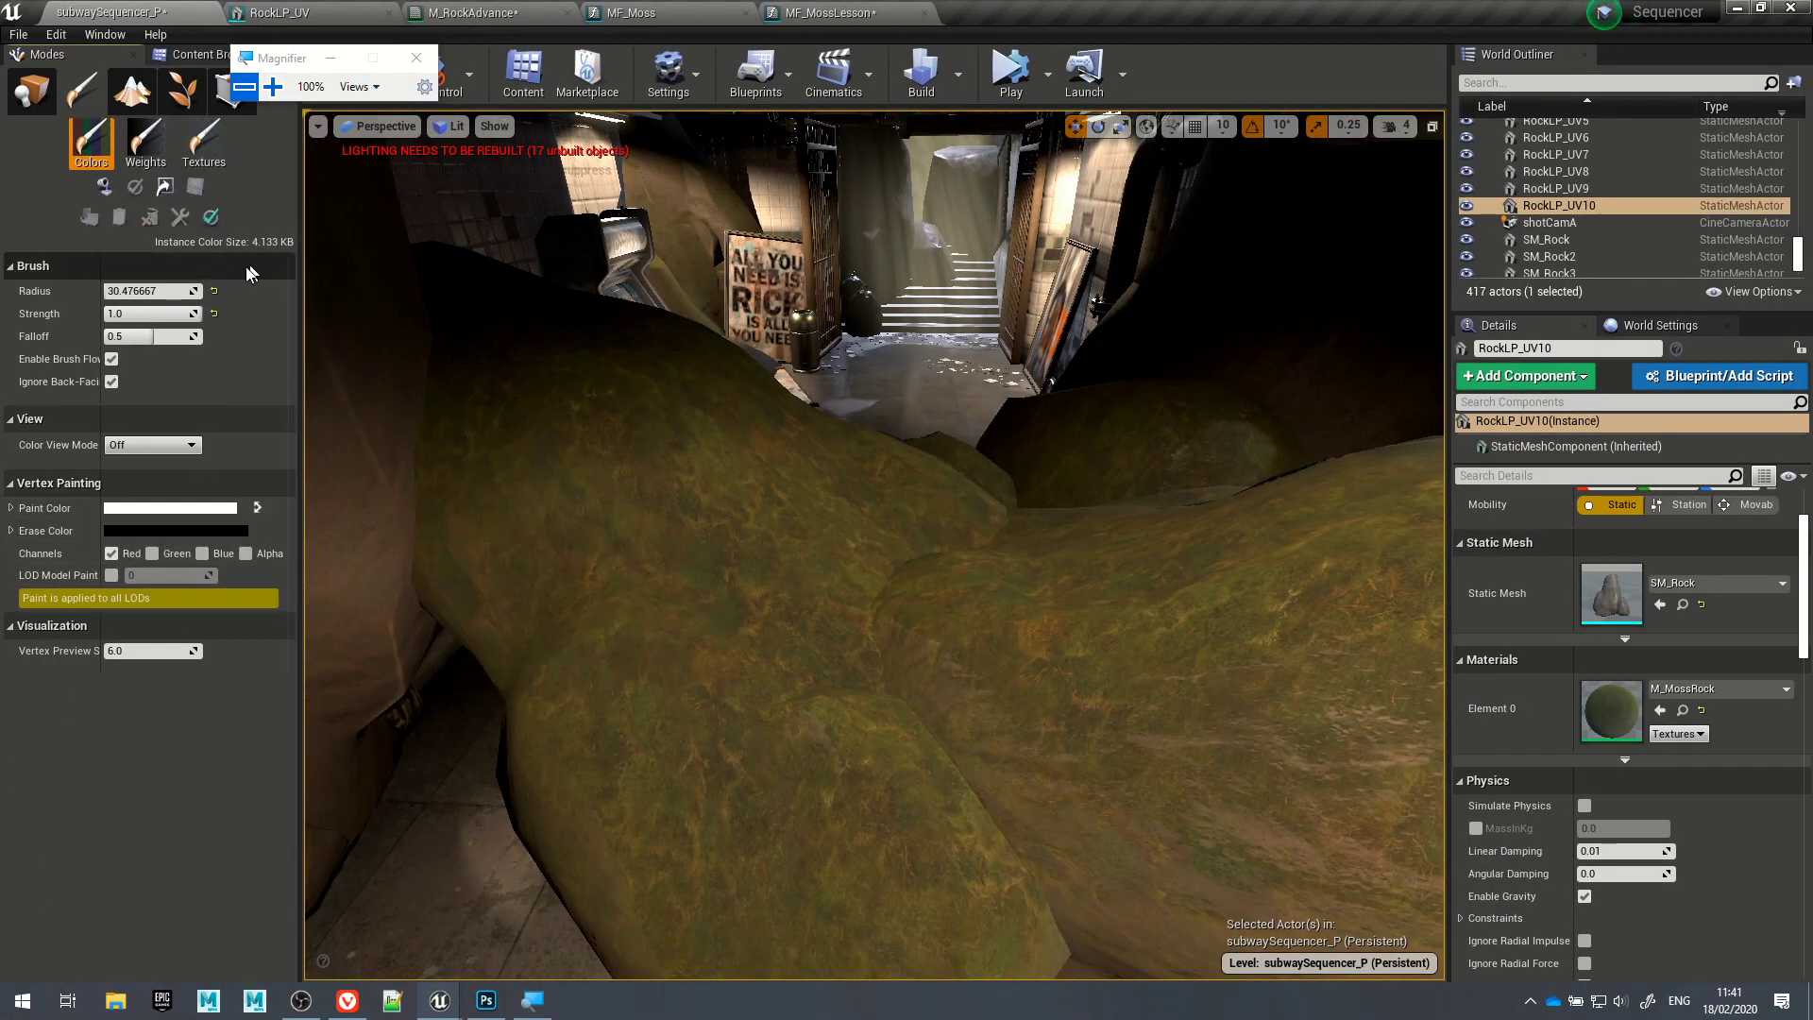
Step: Restrict vertex painting to the Alpha channel and brush white paint over the lower front of the RockLP_UV10 rock
click(245, 553)
click(111, 554)
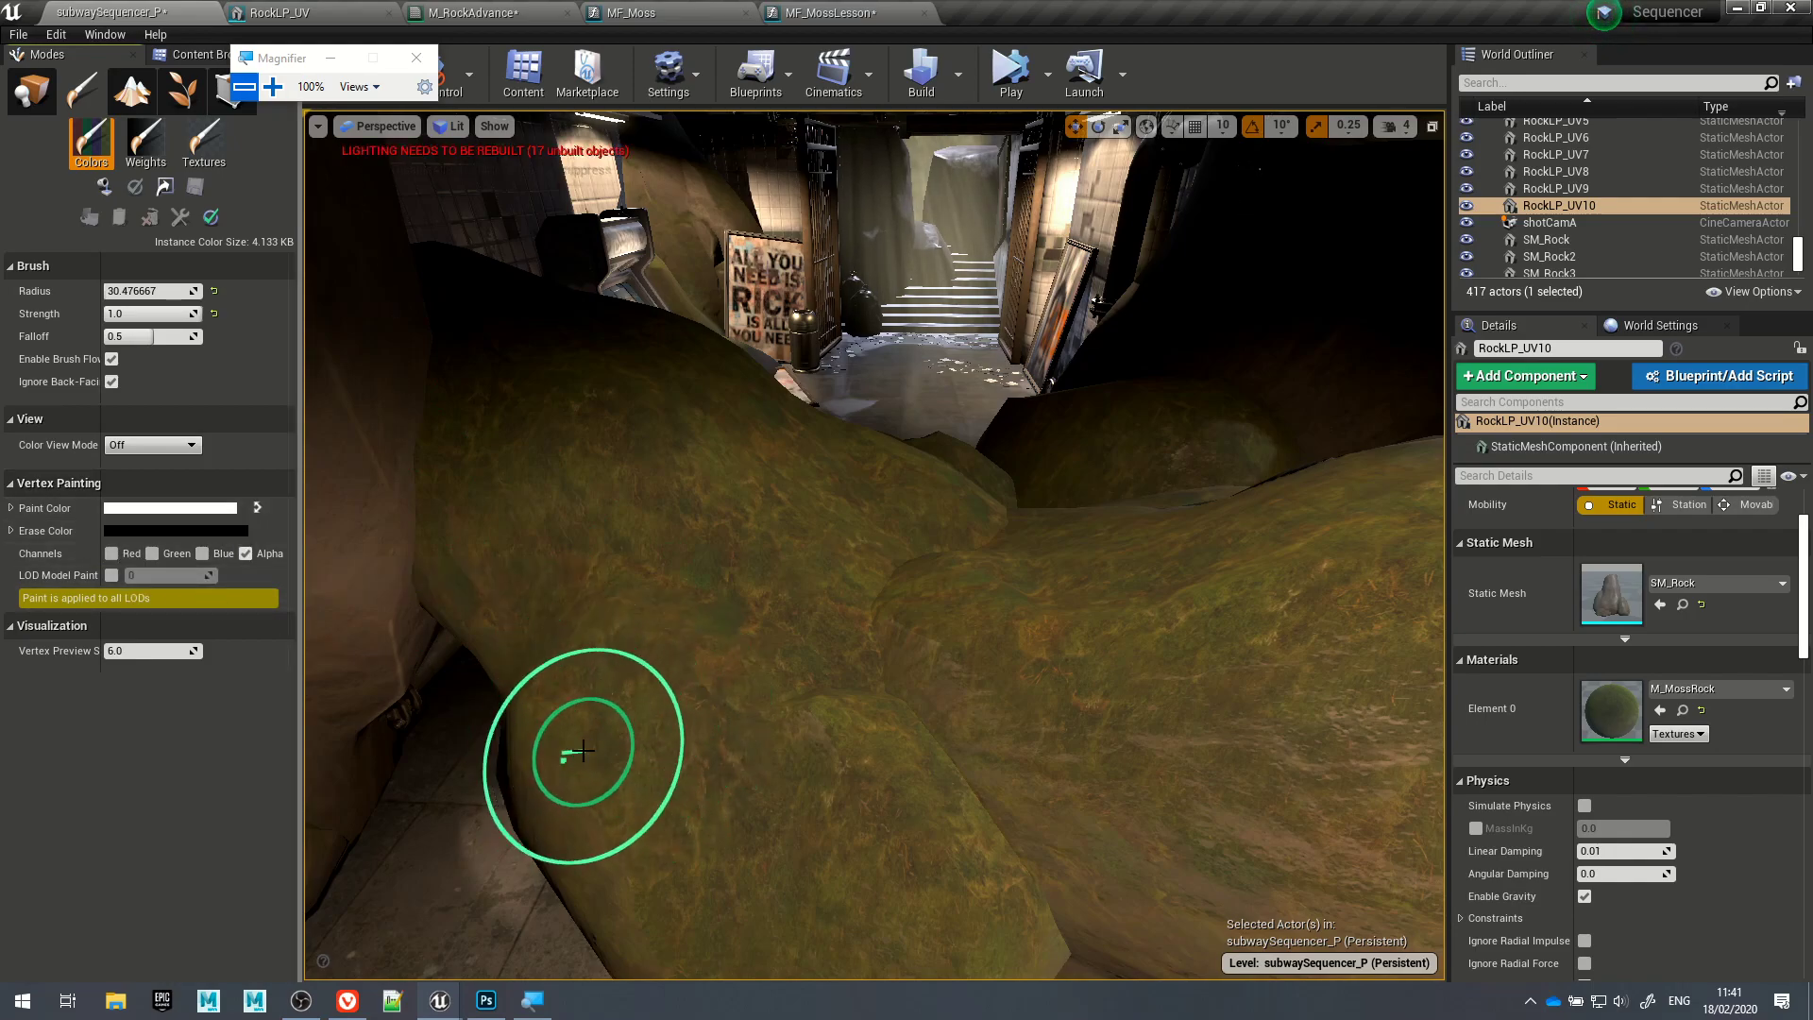
mouse_move(599, 697)
mouse_down()
mouse_move(690, 769)
mouse_move(812, 767)
mouse_move(714, 742)
mouse_move(619, 672)
mouse_move(579, 708)
mouse_move(607, 636)
mouse_move(579, 670)
mouse_move(599, 650)
mouse_move(638, 668)
mouse_move(620, 721)
mouse_up()
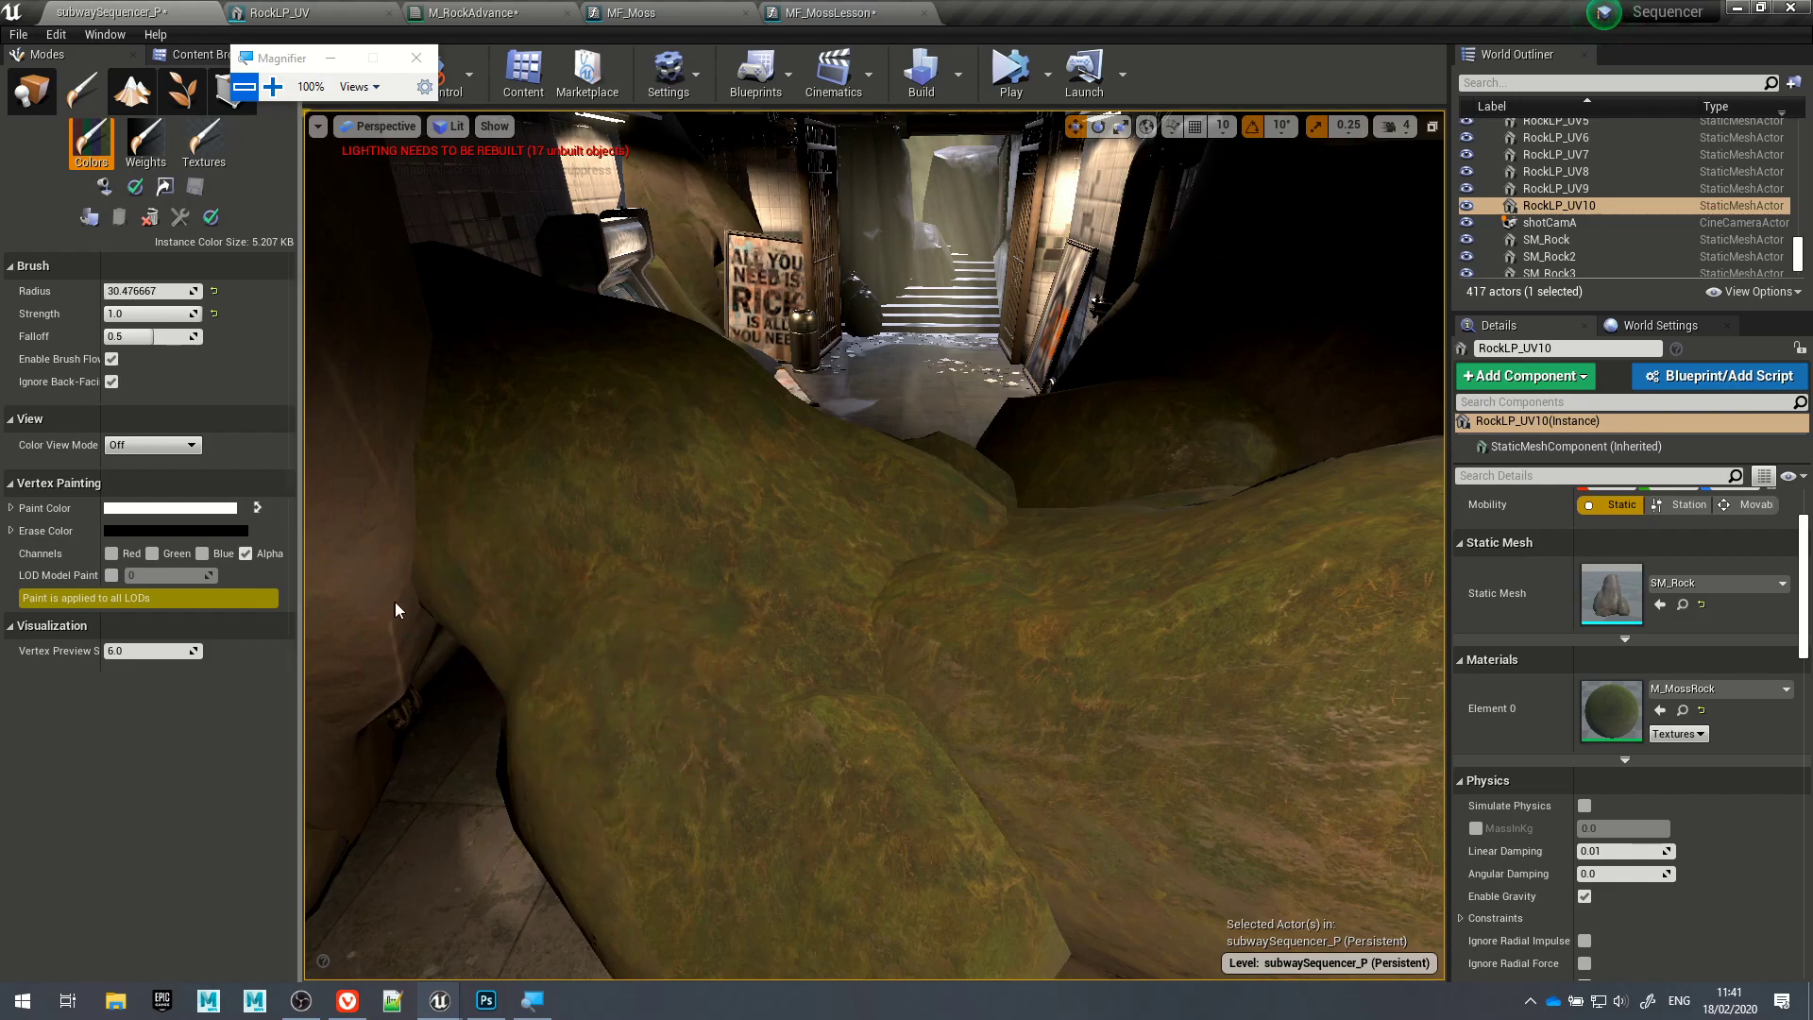
click(149, 217)
mouse_move(725, 748)
mouse_down()
mouse_move(567, 688)
mouse_move(660, 850)
mouse_move(859, 760)
mouse_move(709, 627)
mouse_move(599, 648)
mouse_move(695, 749)
mouse_move(914, 716)
mouse_up()
mouse_move(1171, 655)
right_down()
mouse_move(1057, 661)
mouse_move(1171, 655)
right_up()
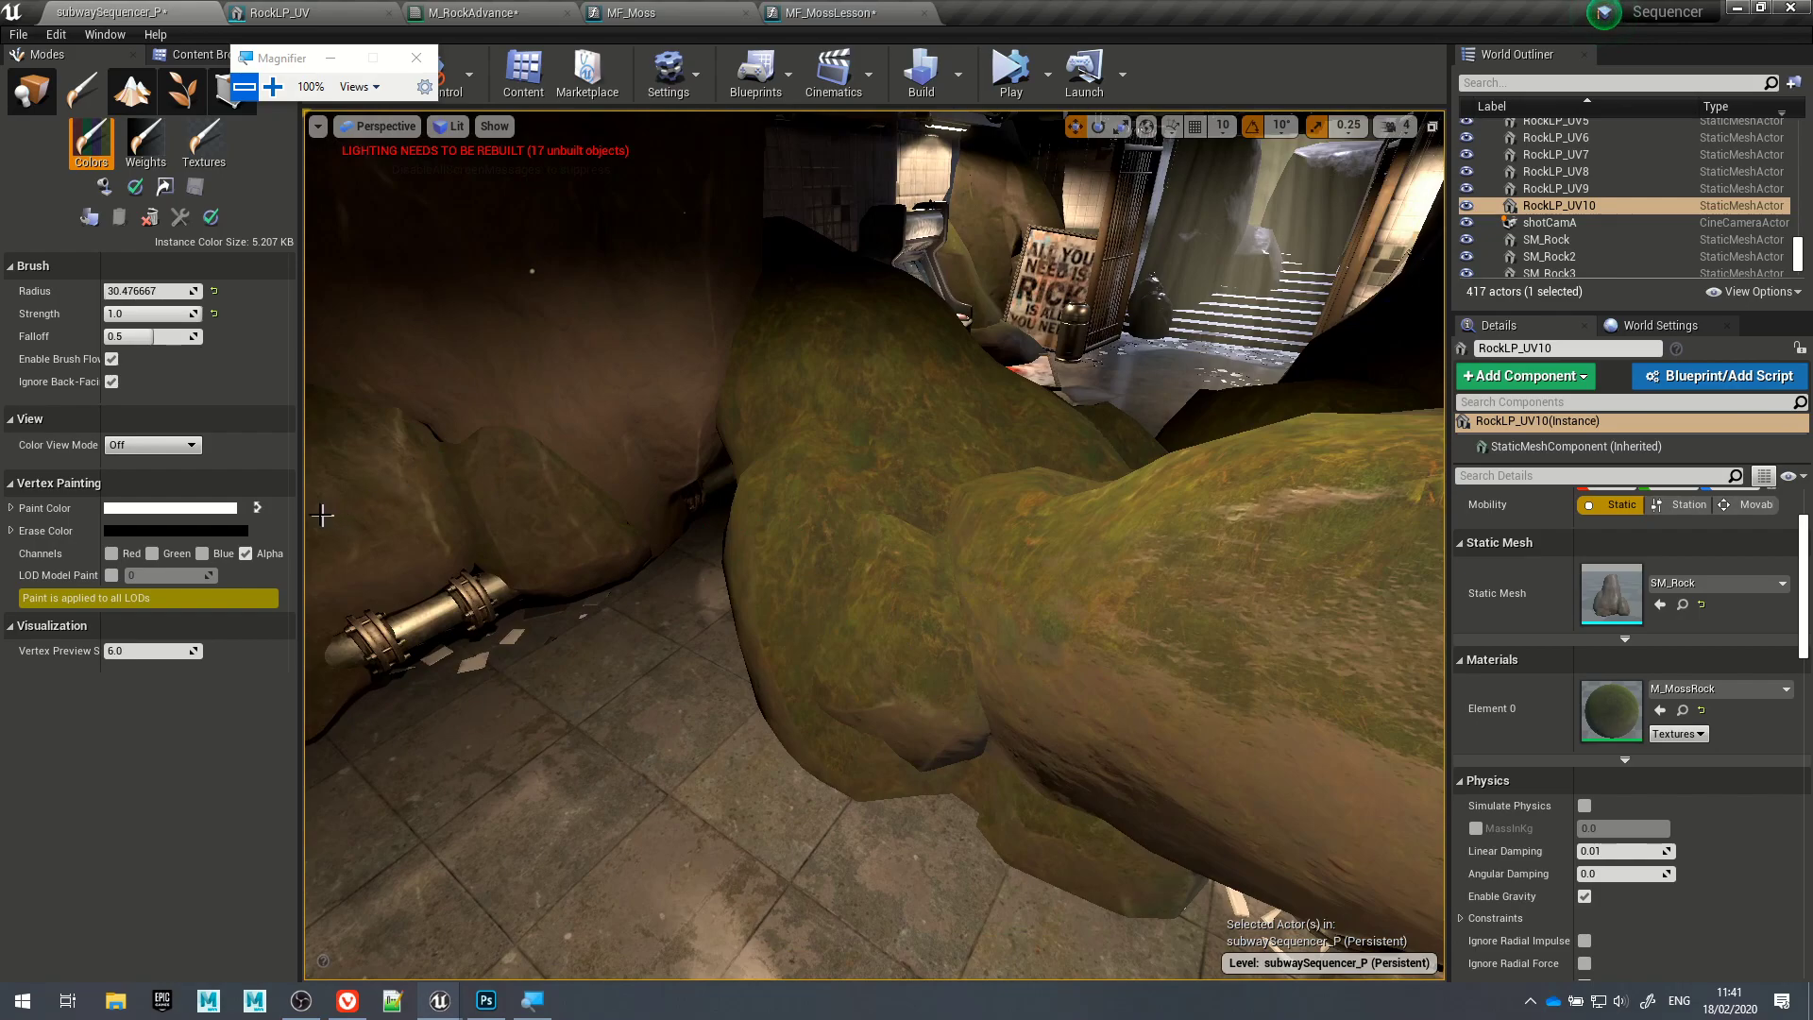
Step: Try painting white on the rock with the Red, Green and Blue channels also enabled, and switch those three channels off again
click(112, 554)
click(152, 554)
click(203, 553)
mouse_move(853, 567)
mouse_down()
mouse_move(803, 492)
mouse_move(843, 518)
mouse_up()
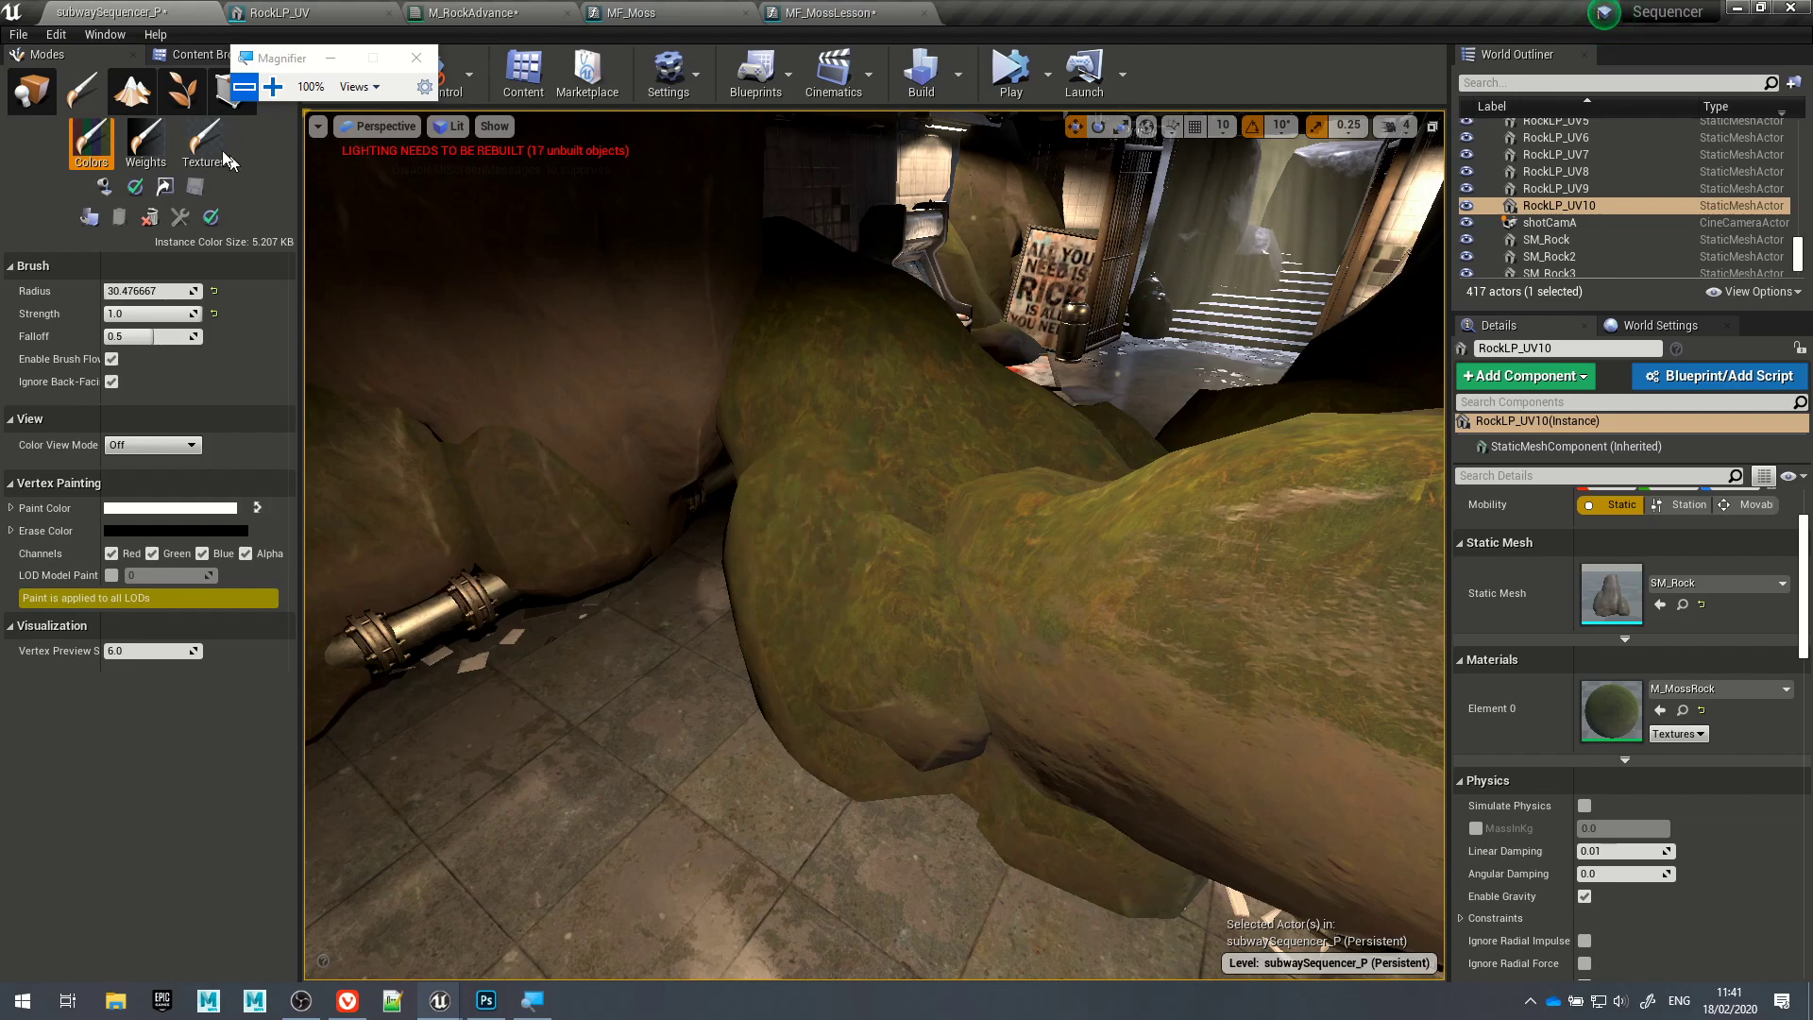
click(146, 142)
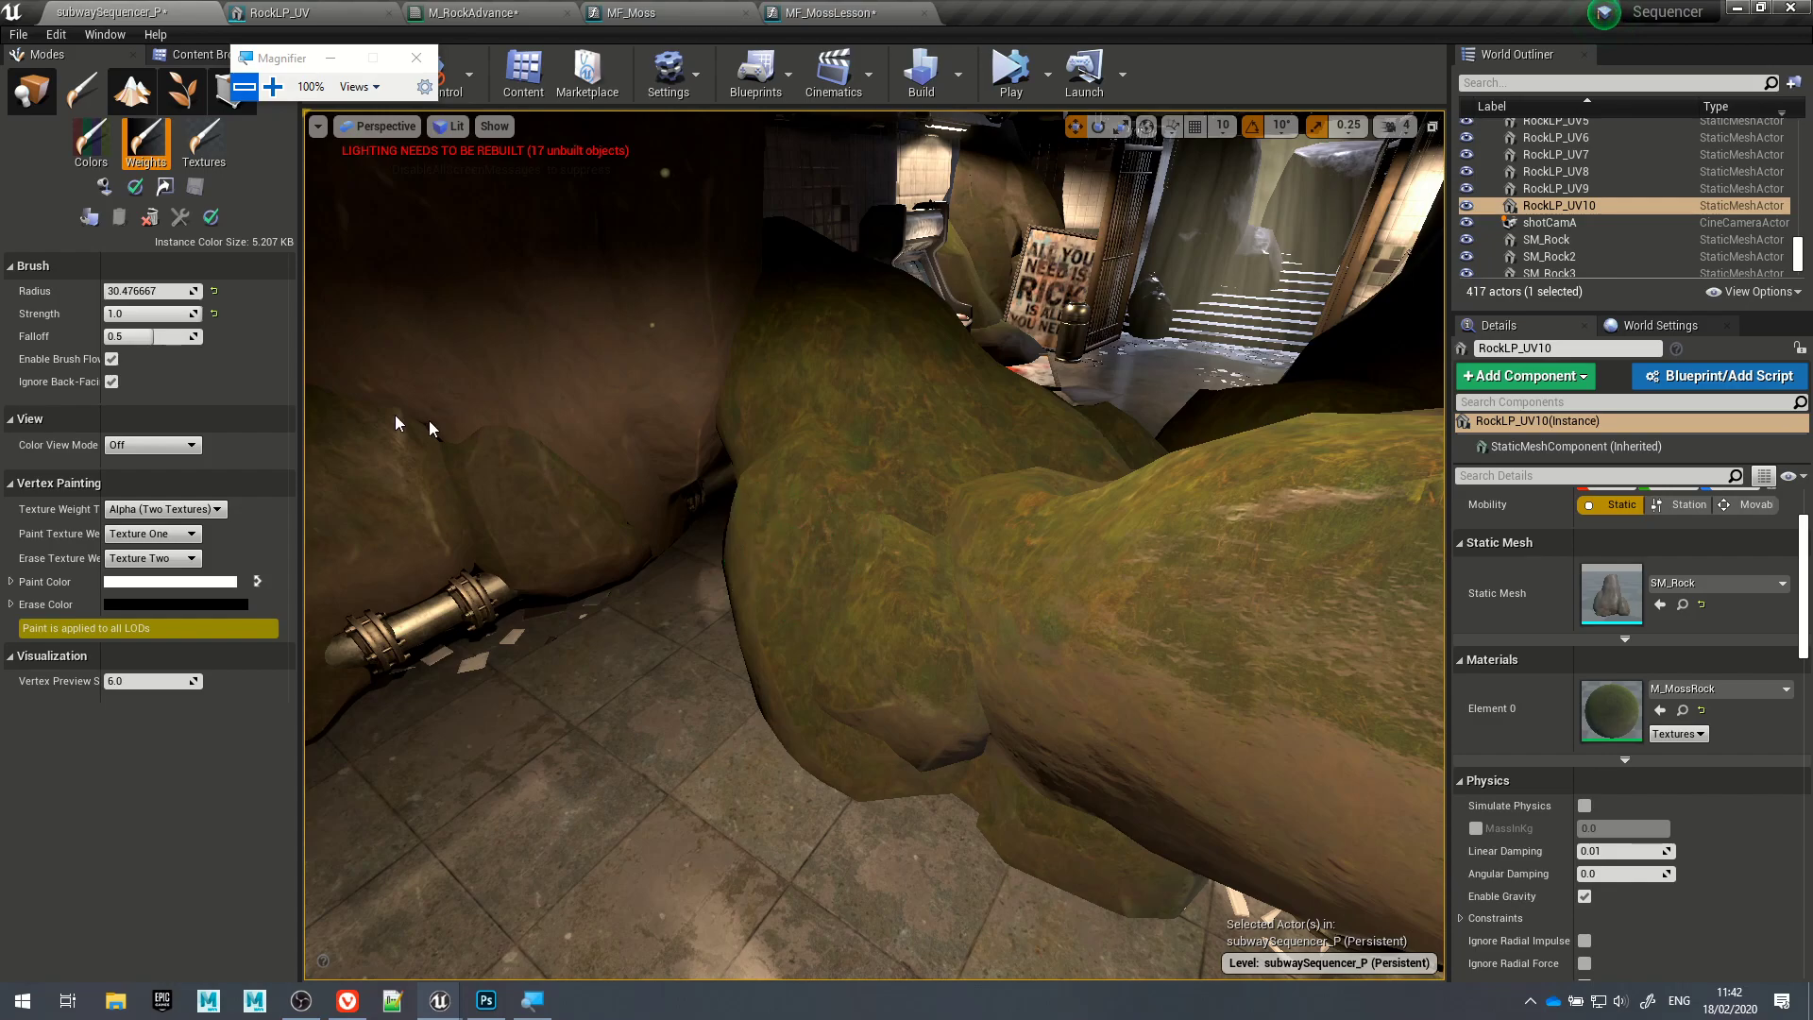
click(91, 142)
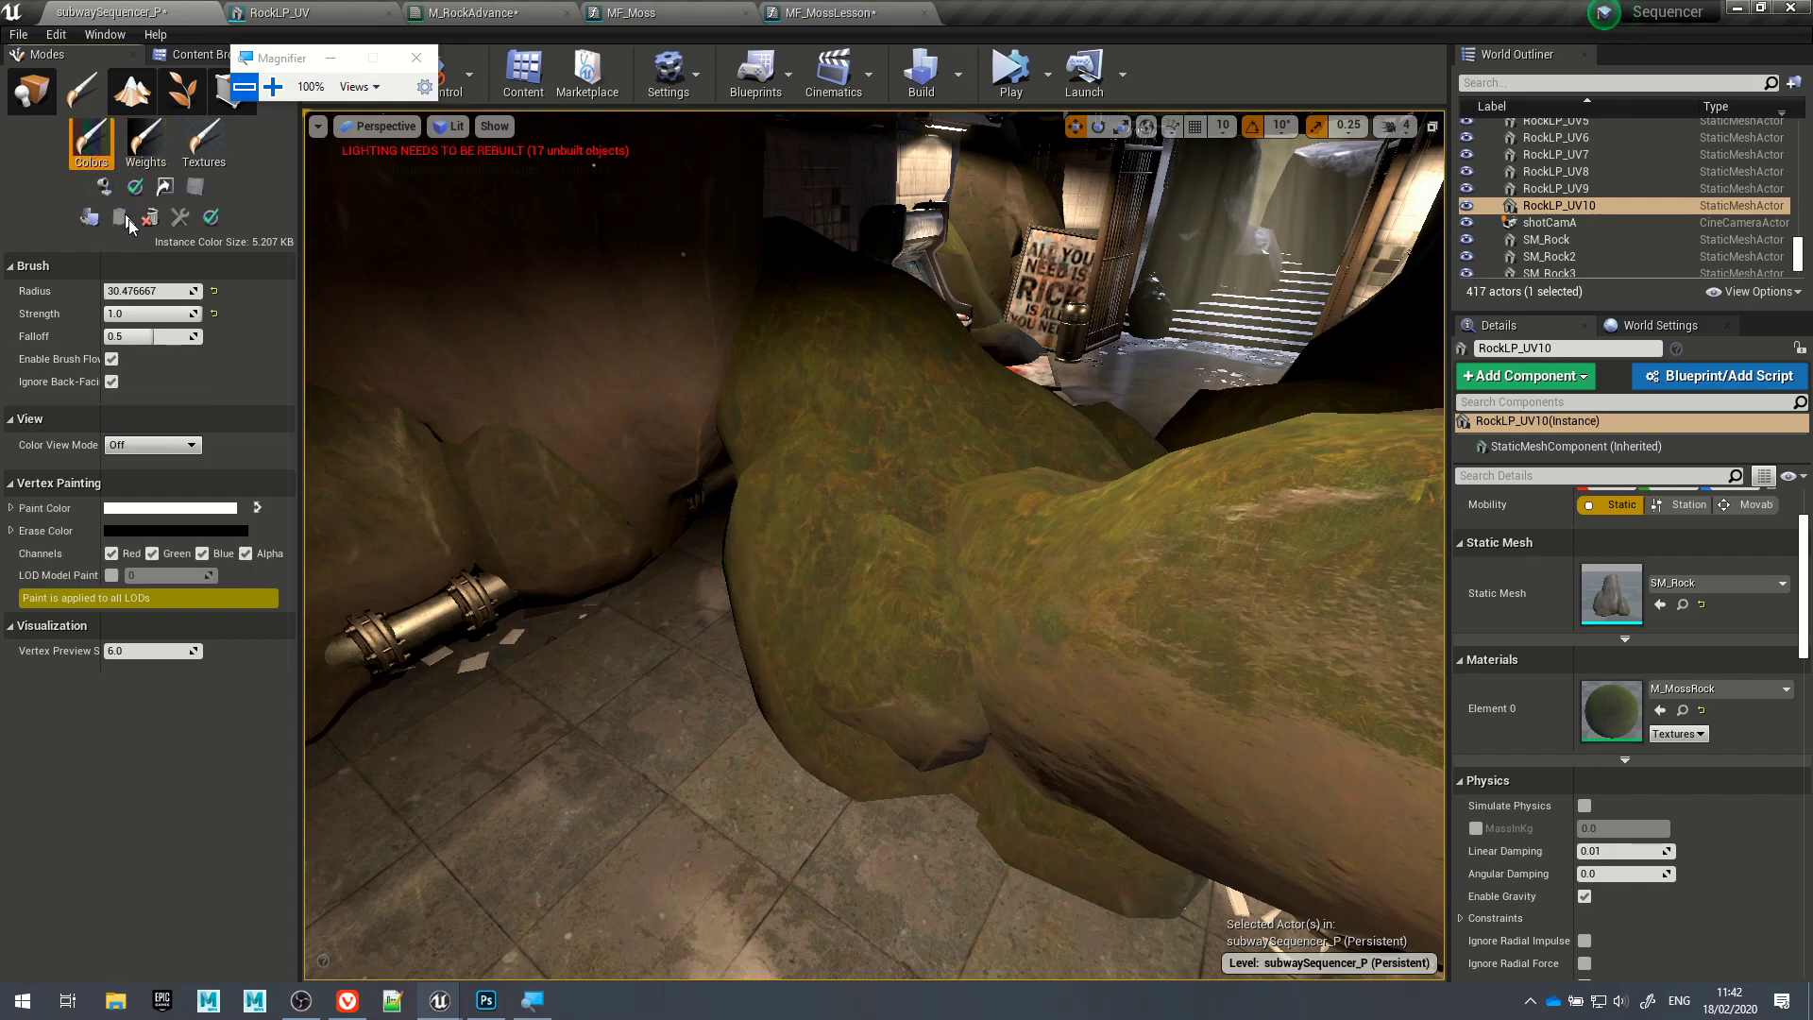
mouse_move(844, 552)
mouse_down()
mouse_move(822, 481)
mouse_move(845, 517)
mouse_up()
click(111, 554)
click(152, 554)
click(203, 553)
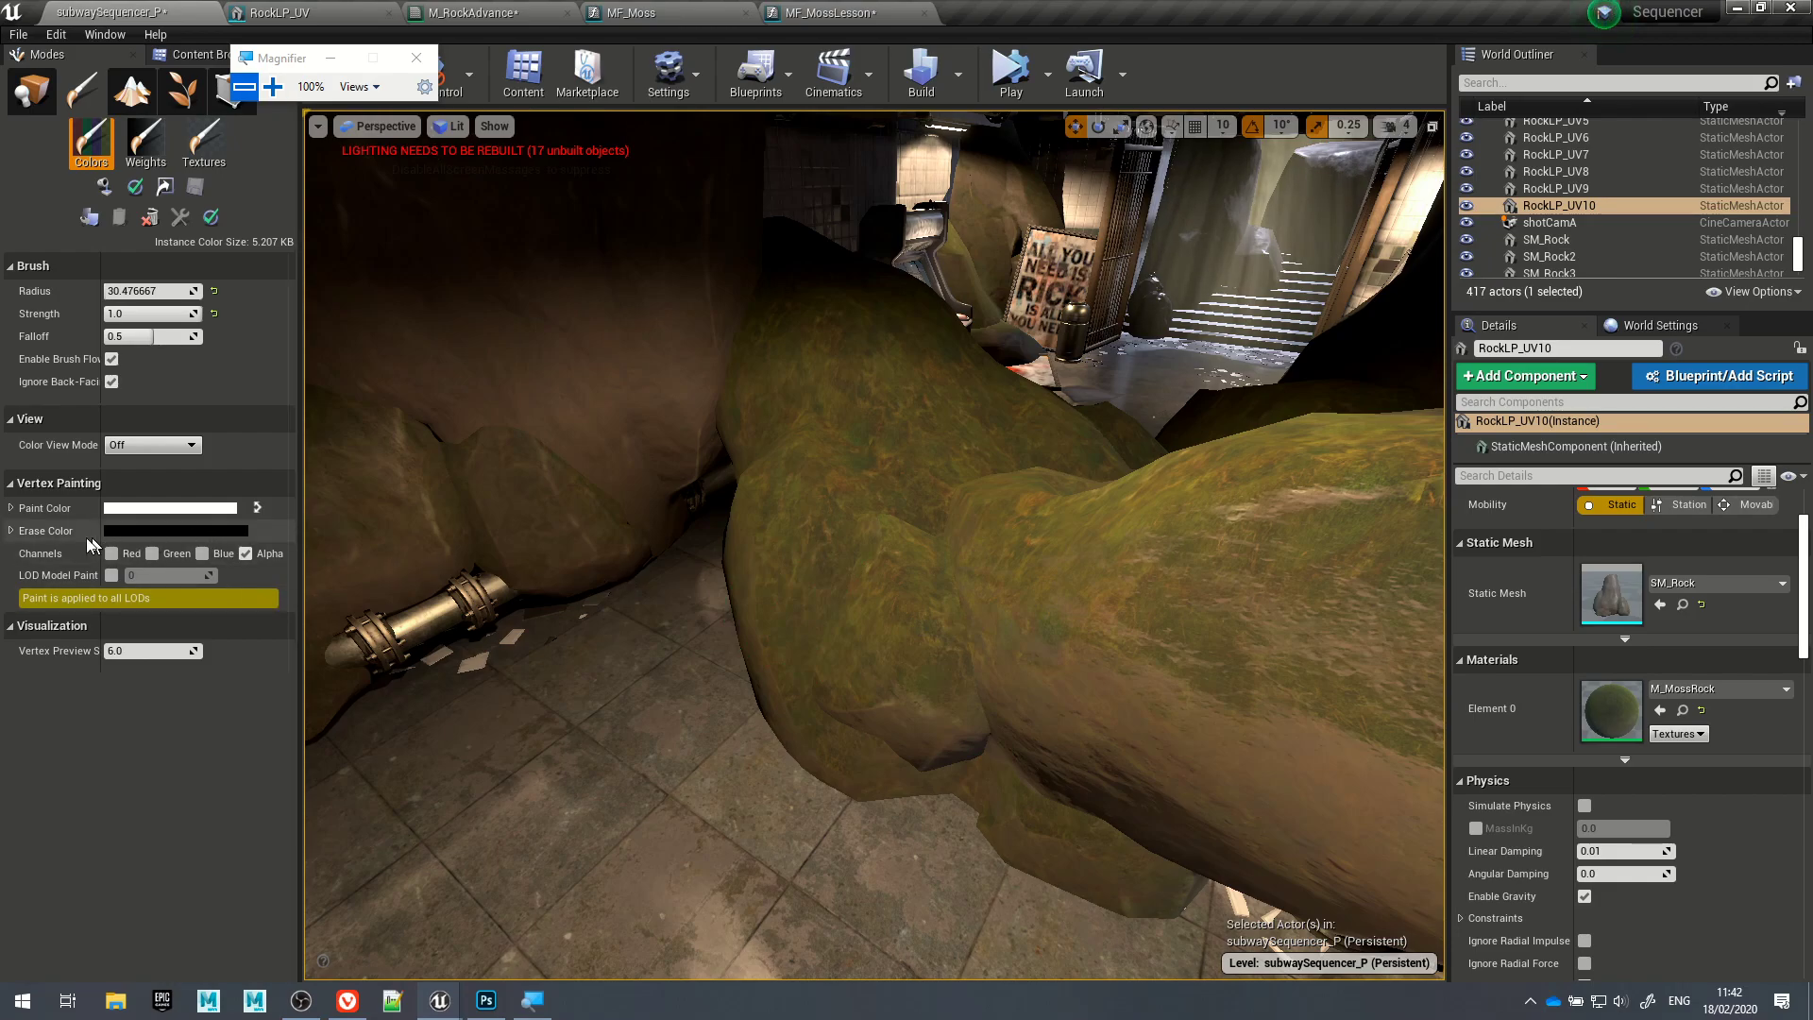
Step: Swap the paint and erase colors so that black is painted, and set the Color View Mode to RGB Channels
click(257, 507)
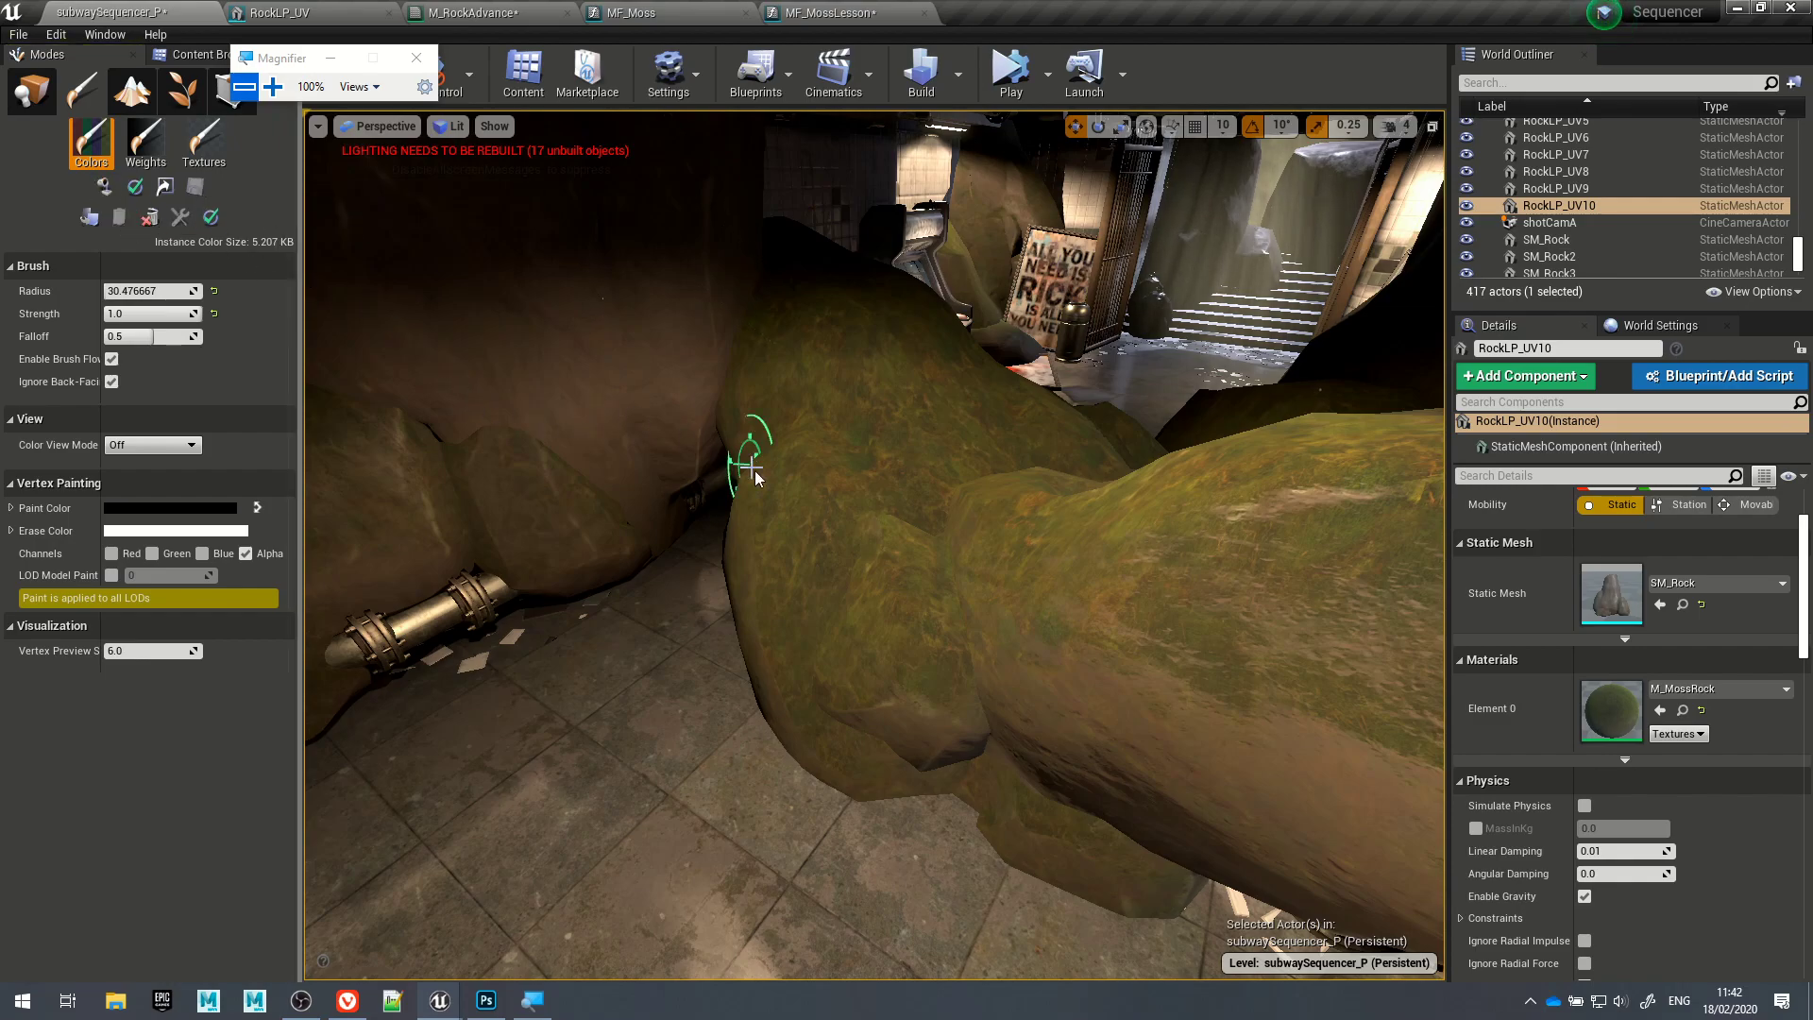
click(145, 149)
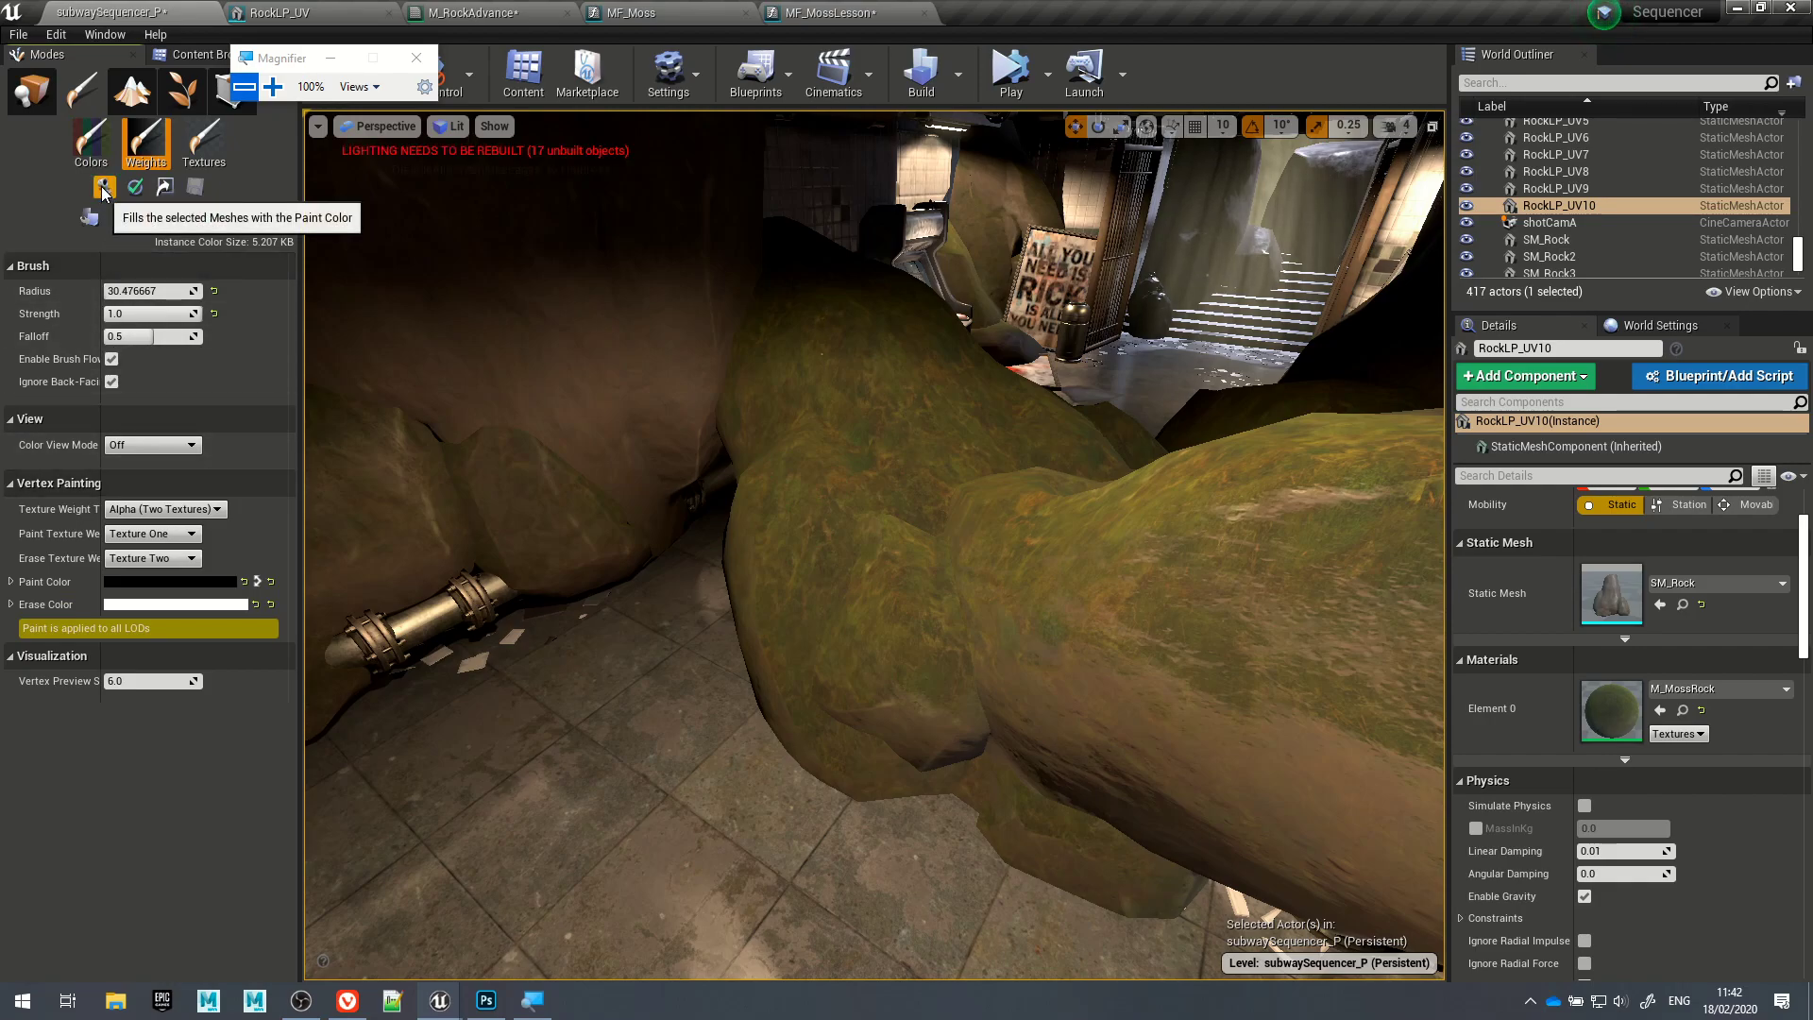
click(91, 143)
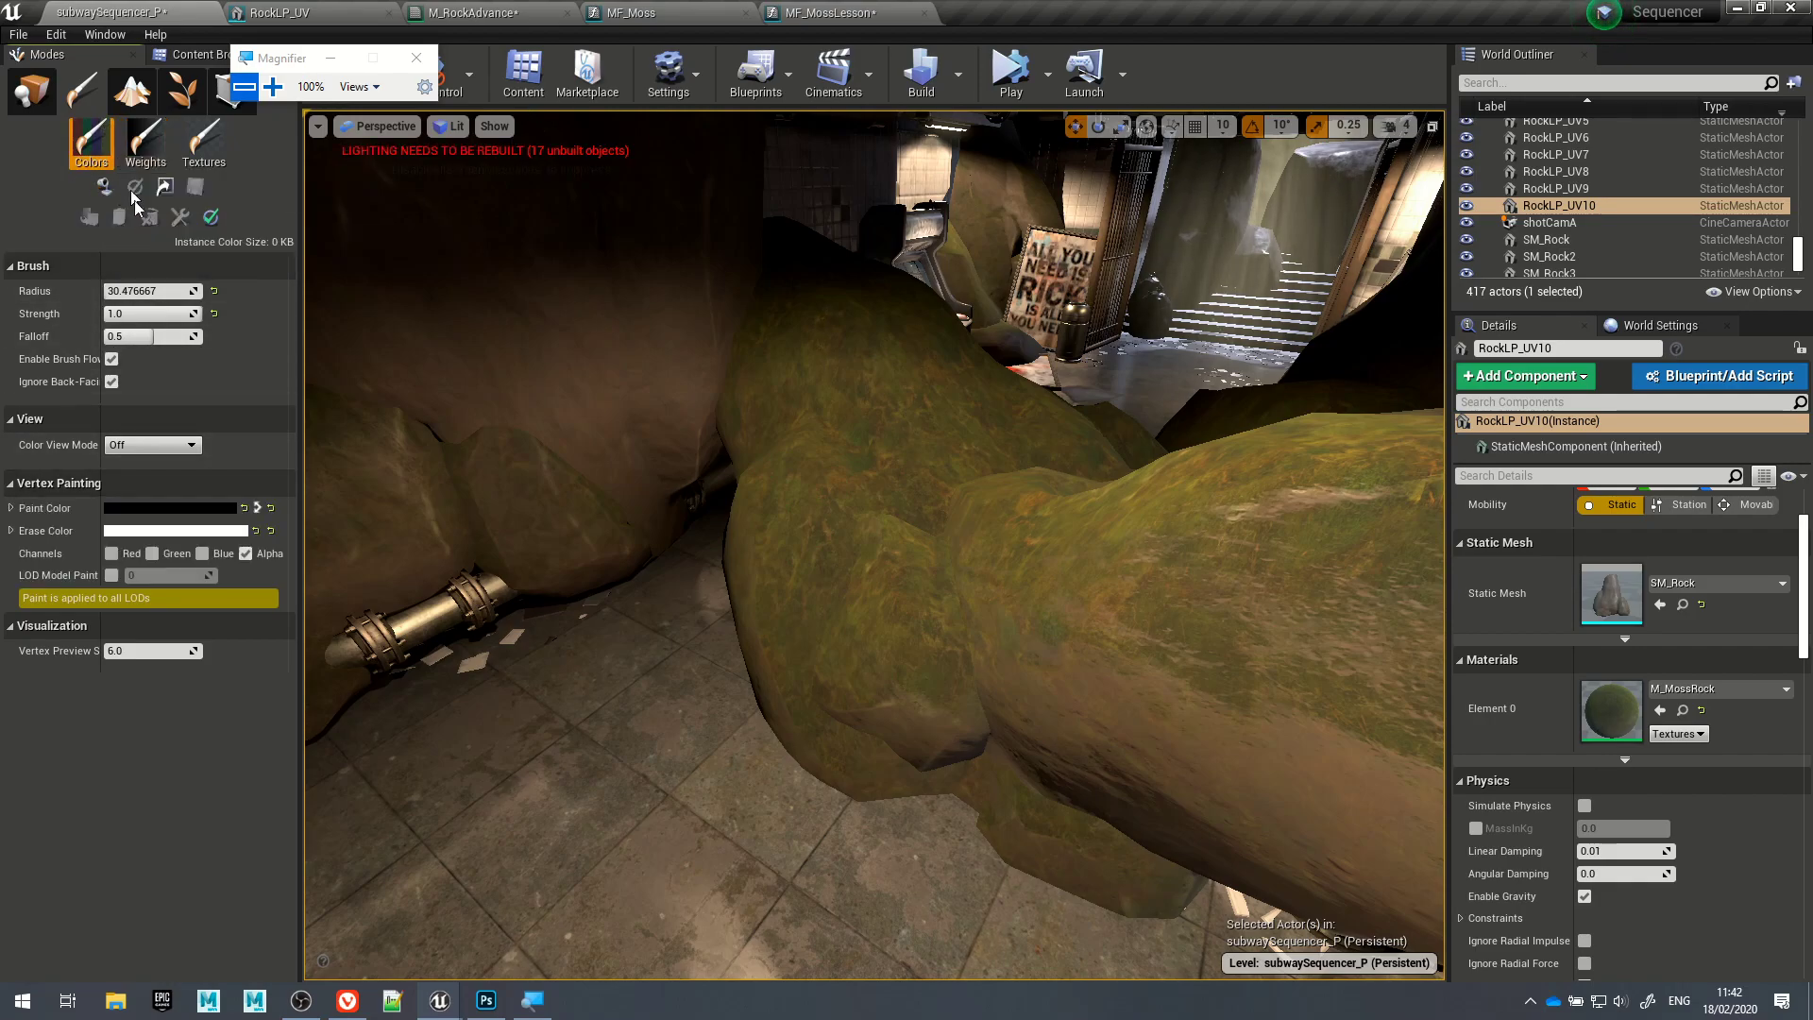
click(147, 443)
click(150, 474)
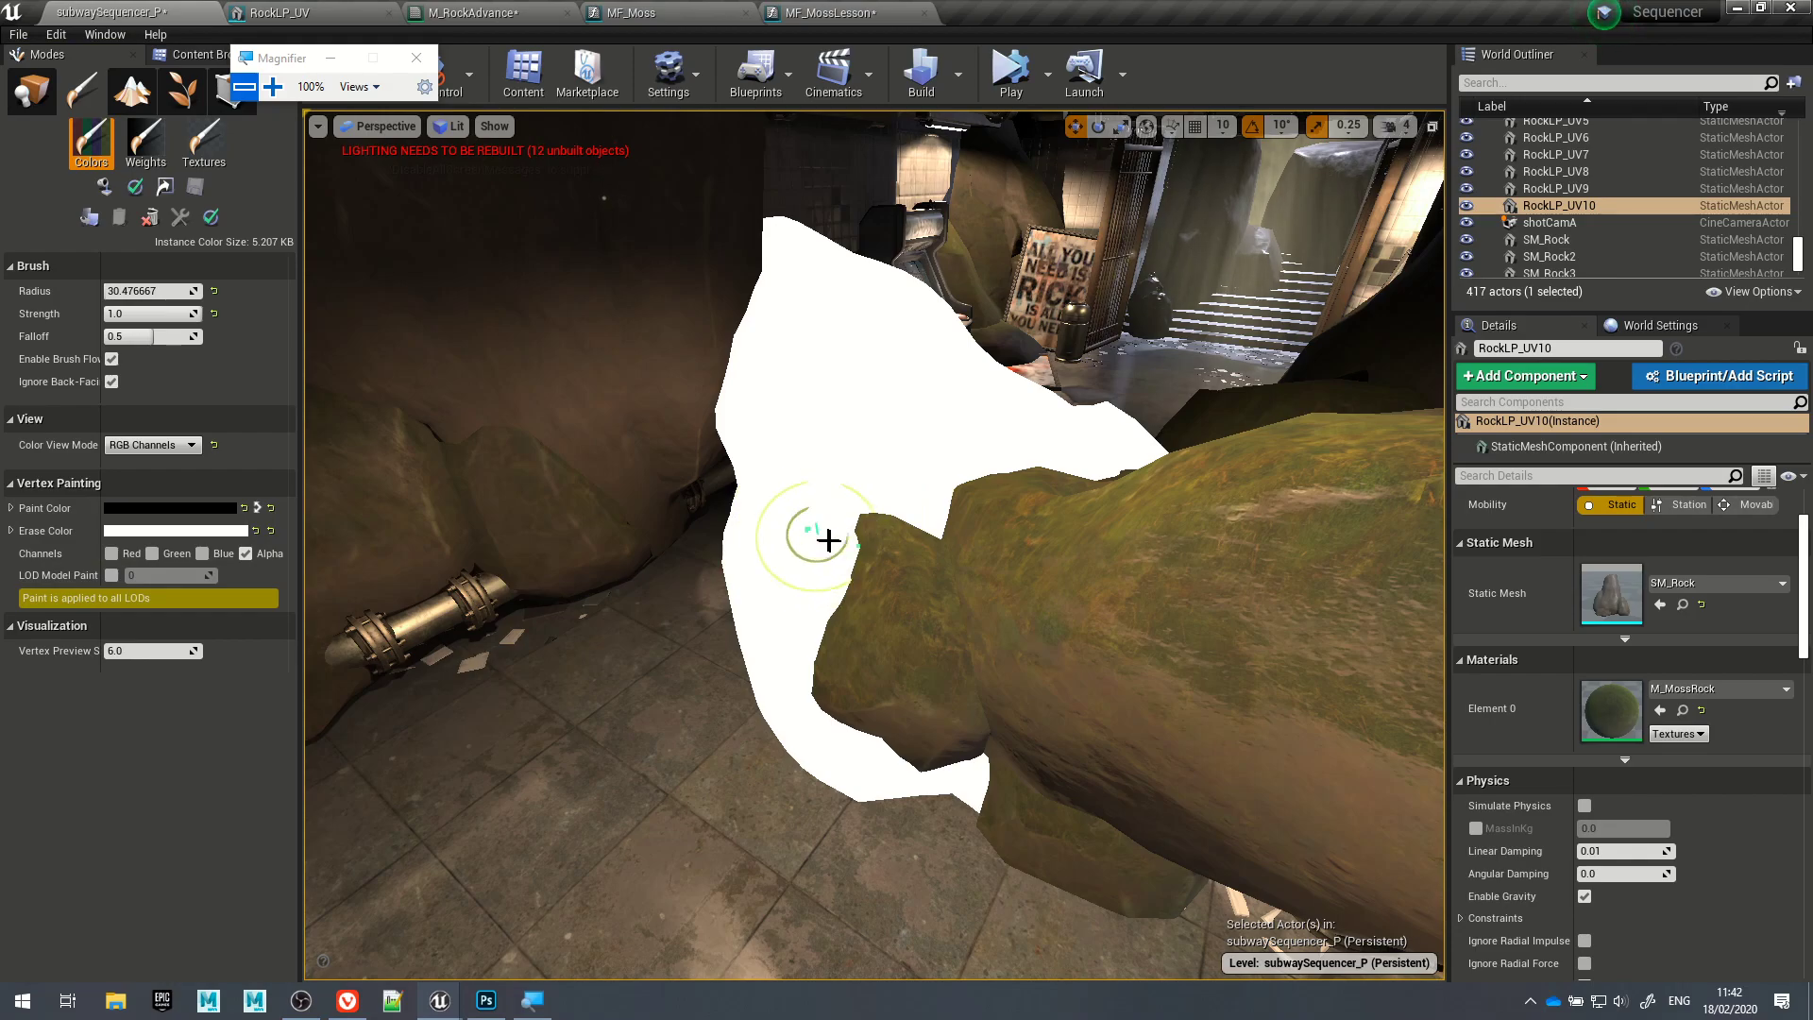
Step: Enable the Red, Green and Blue channels alongside Alpha and fill the selected rock with the black paint color
click(111, 553)
click(202, 555)
click(151, 554)
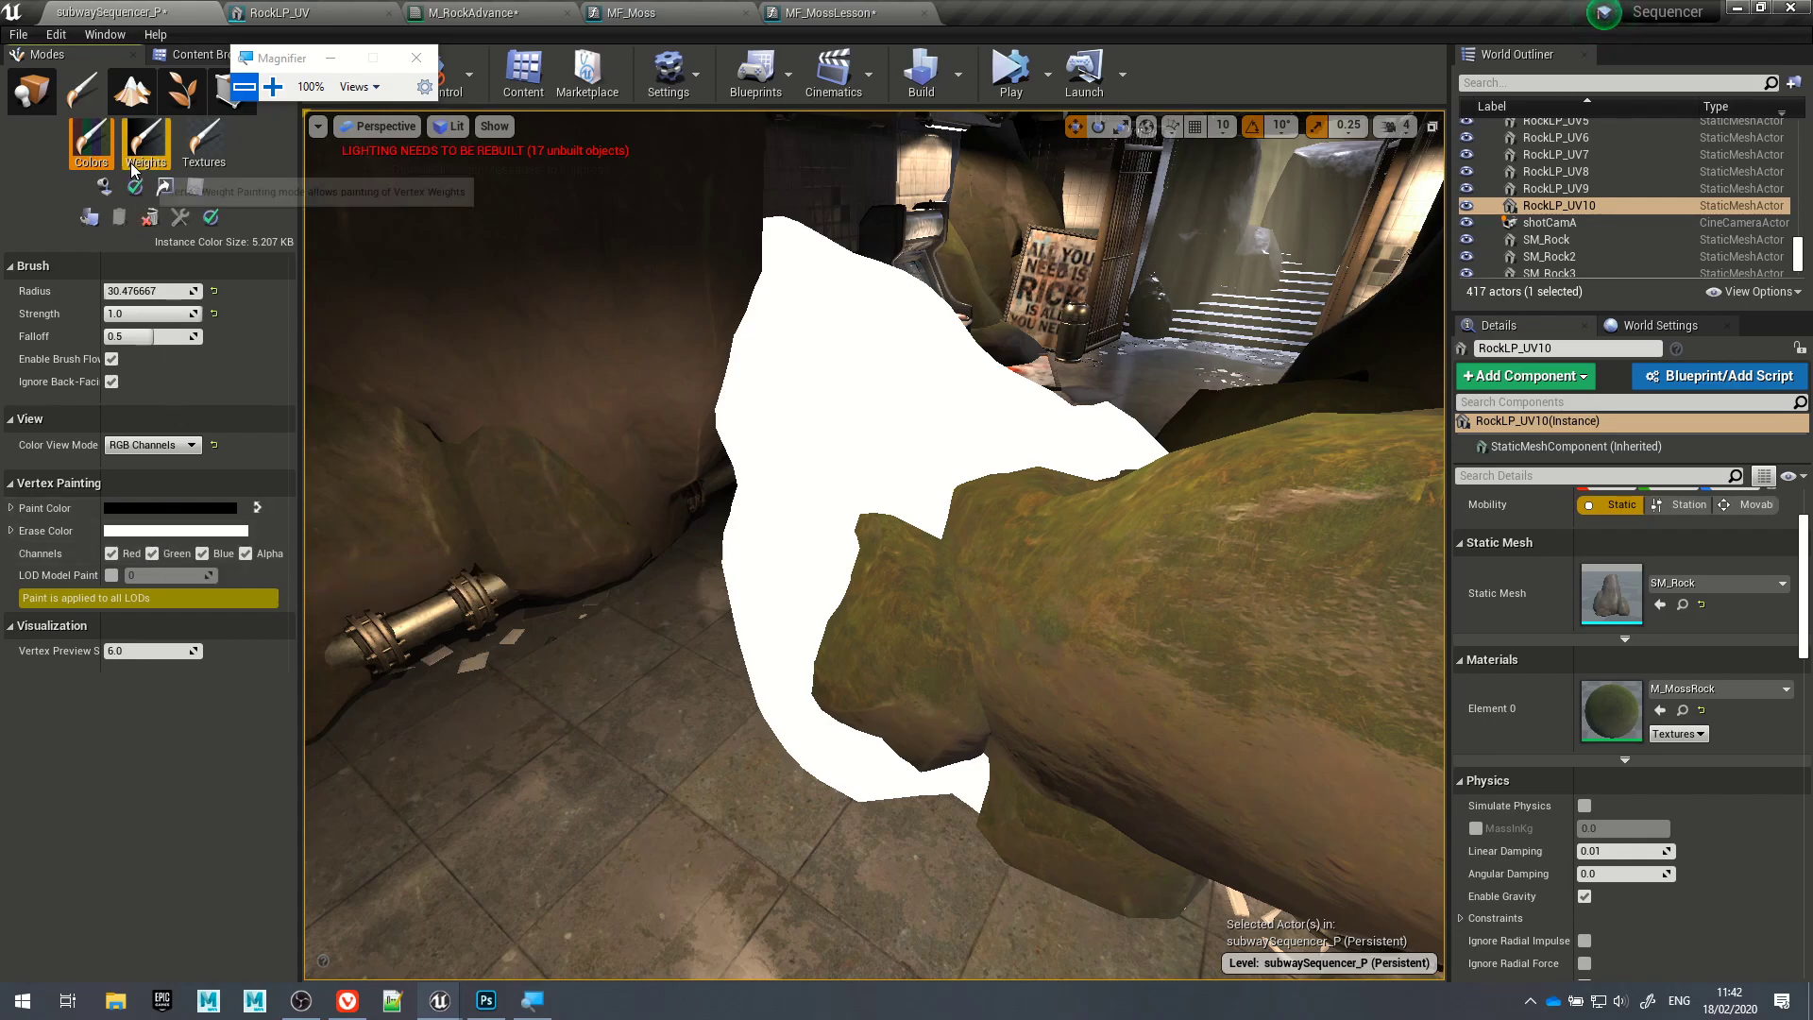
click(105, 186)
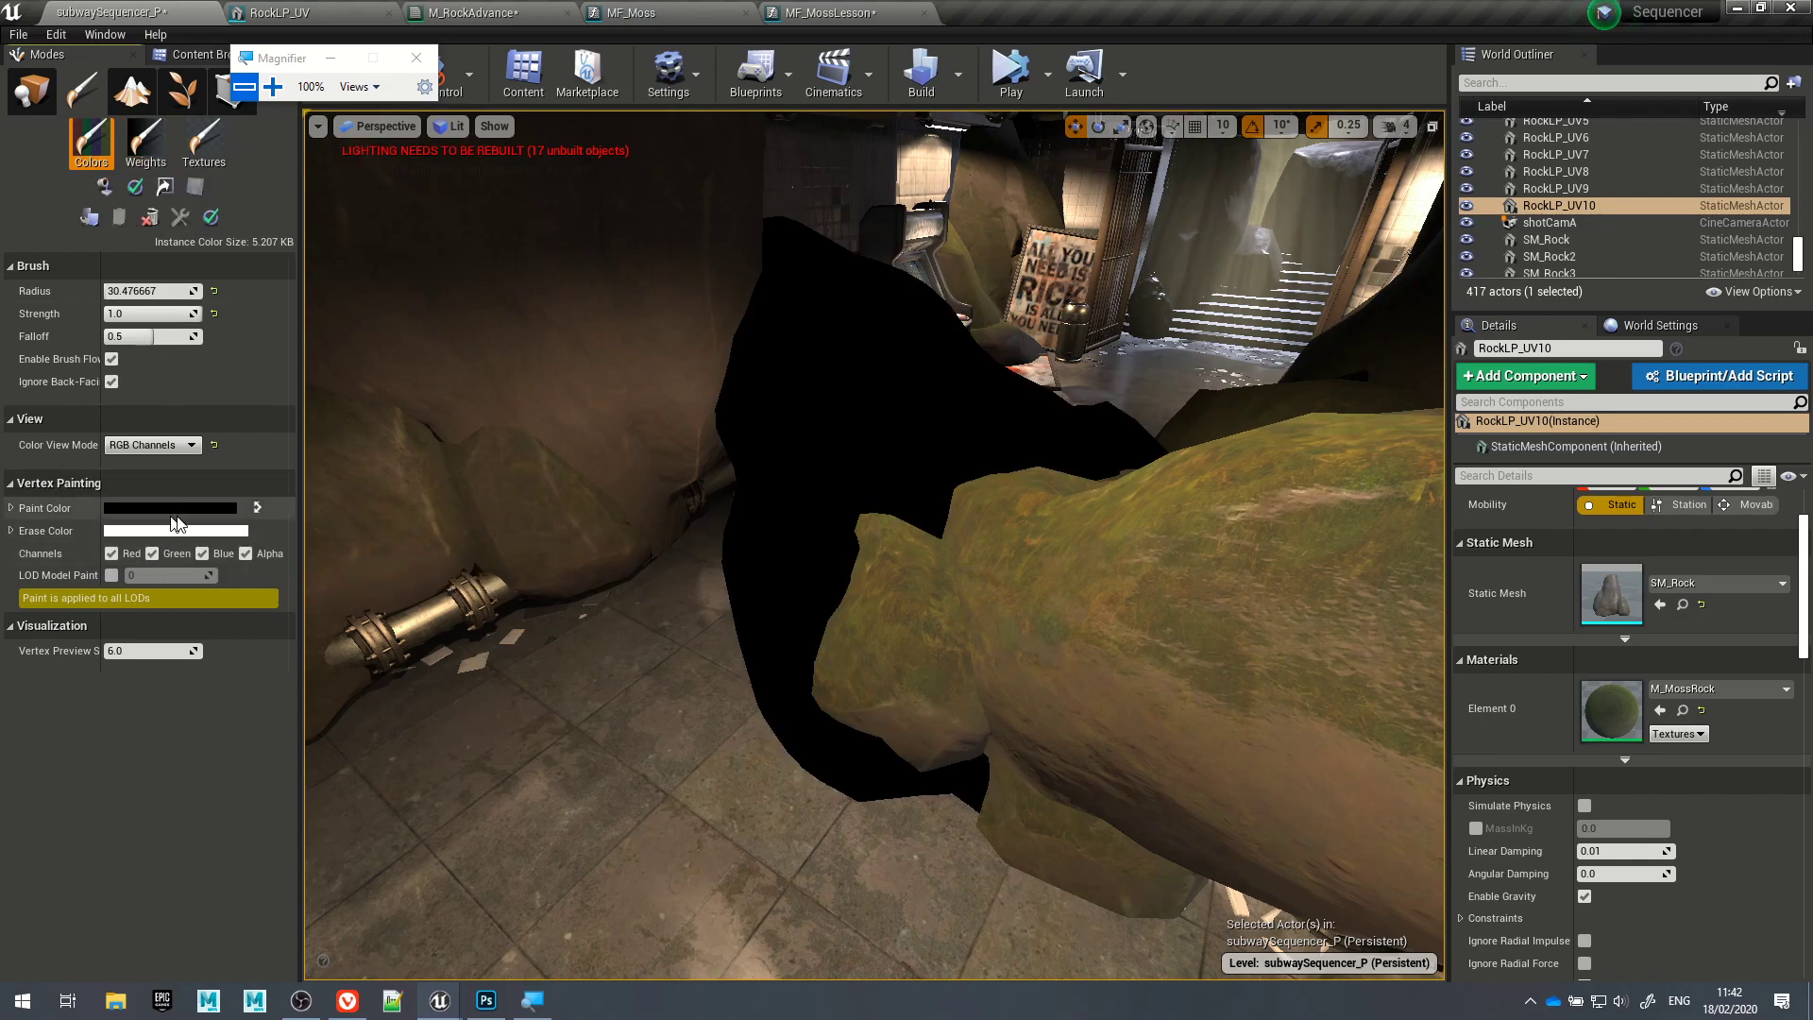
Step: Disable the Red, Green and Blue channels, keeping only Alpha, and set the Color View Mode to Off
click(113, 555)
click(152, 554)
click(202, 555)
click(124, 555)
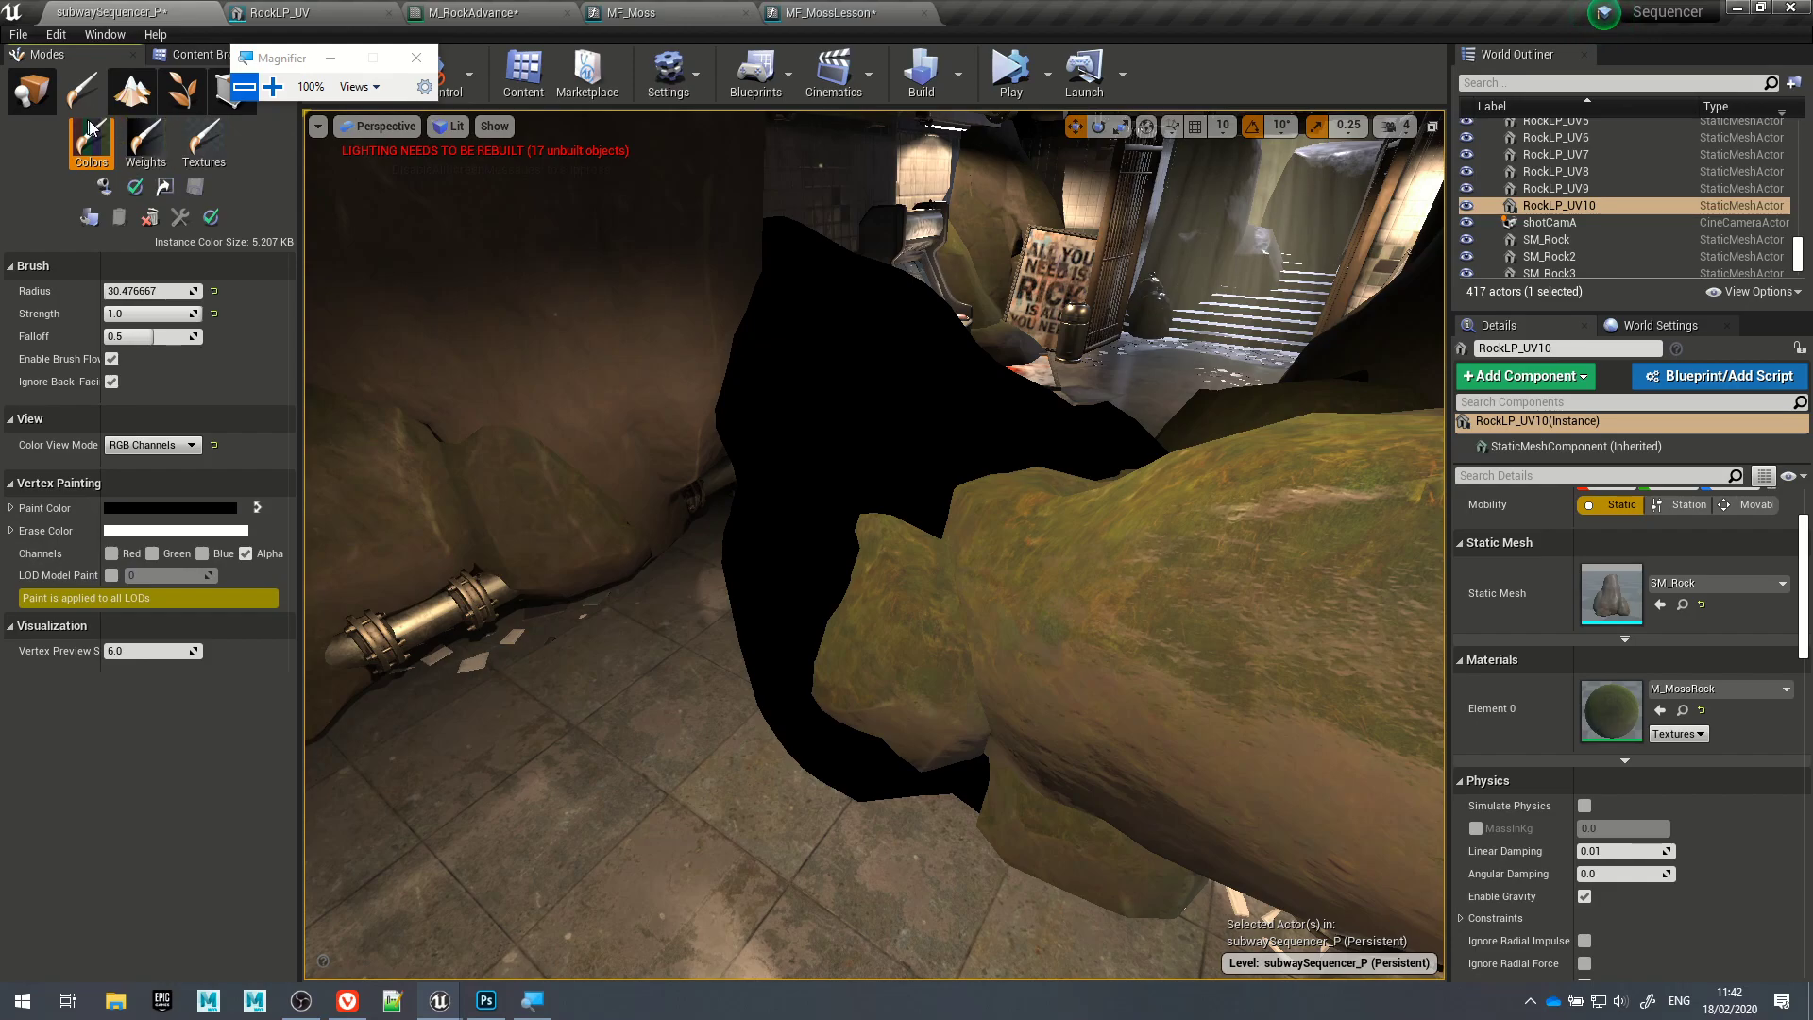
click(151, 445)
click(173, 463)
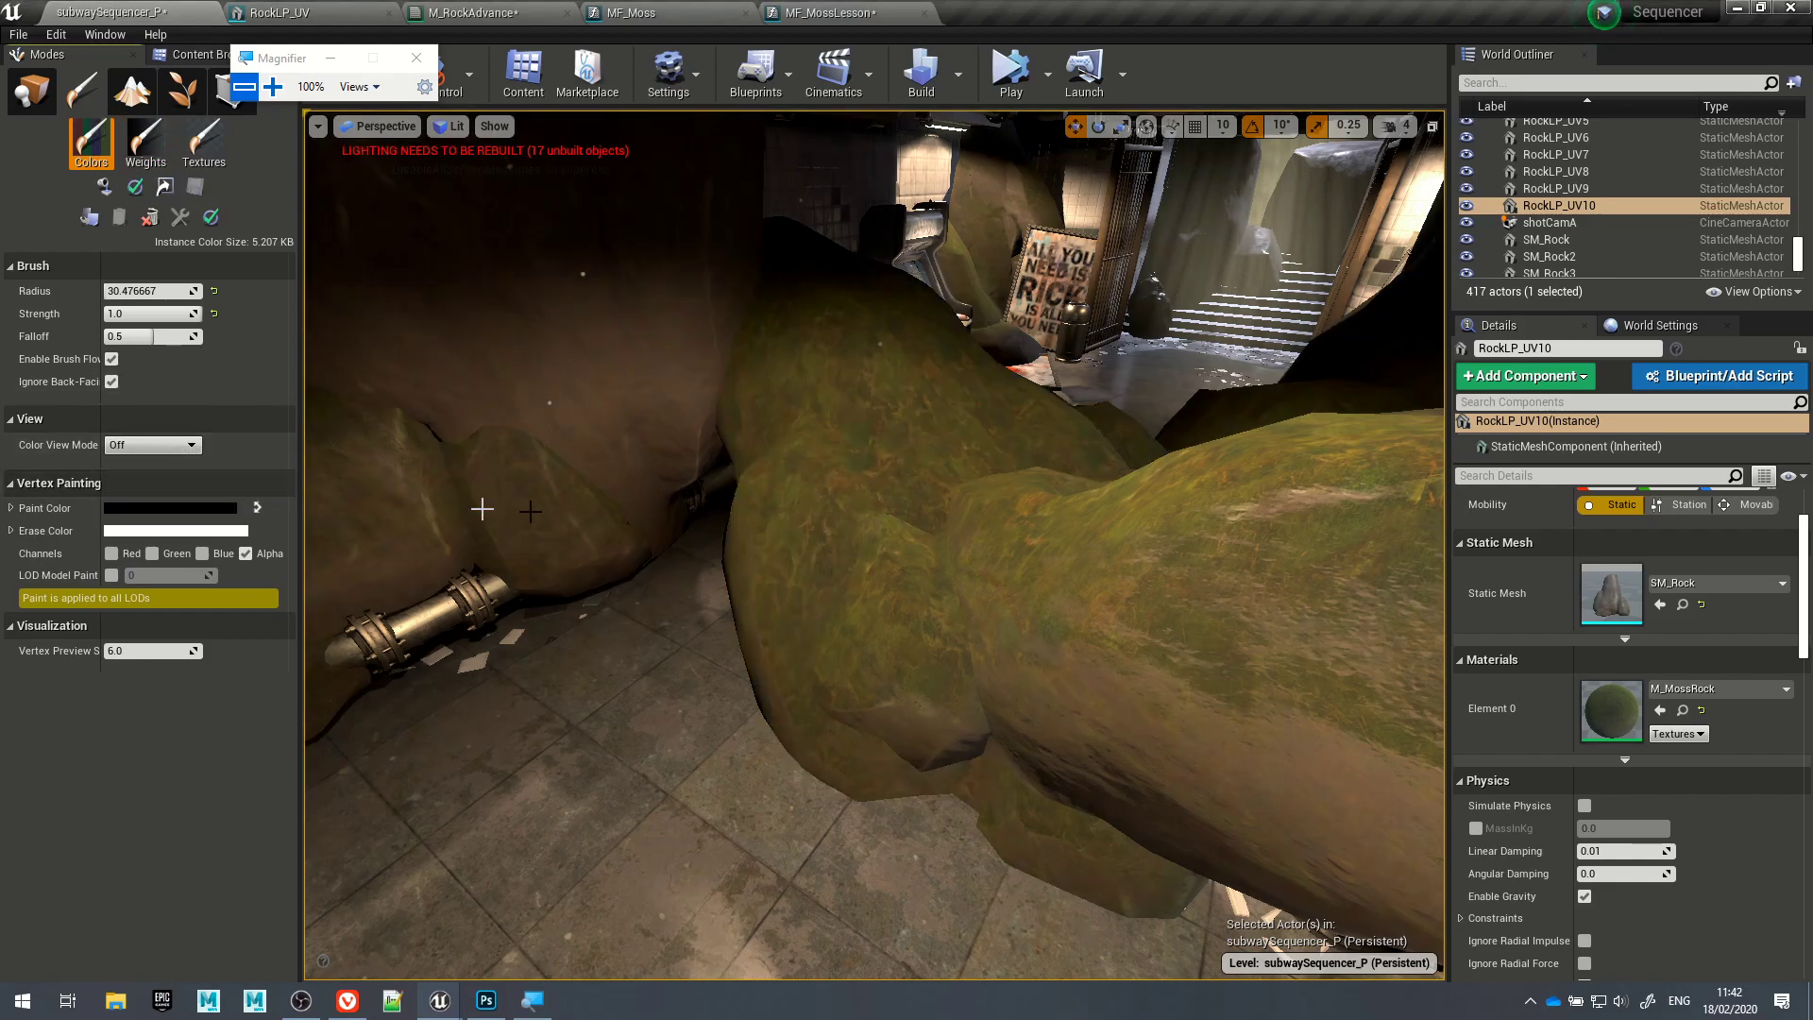
Step: Paint black into the alpha channel on the middle of the RockLP_UV10 rock
mouse_move(852, 502)
mouse_down()
mouse_move(788, 463)
mouse_move(857, 548)
mouse_up()
middle_drag(856, 548, 863, 623)
alt+right_drag(863, 624, 858, 635)
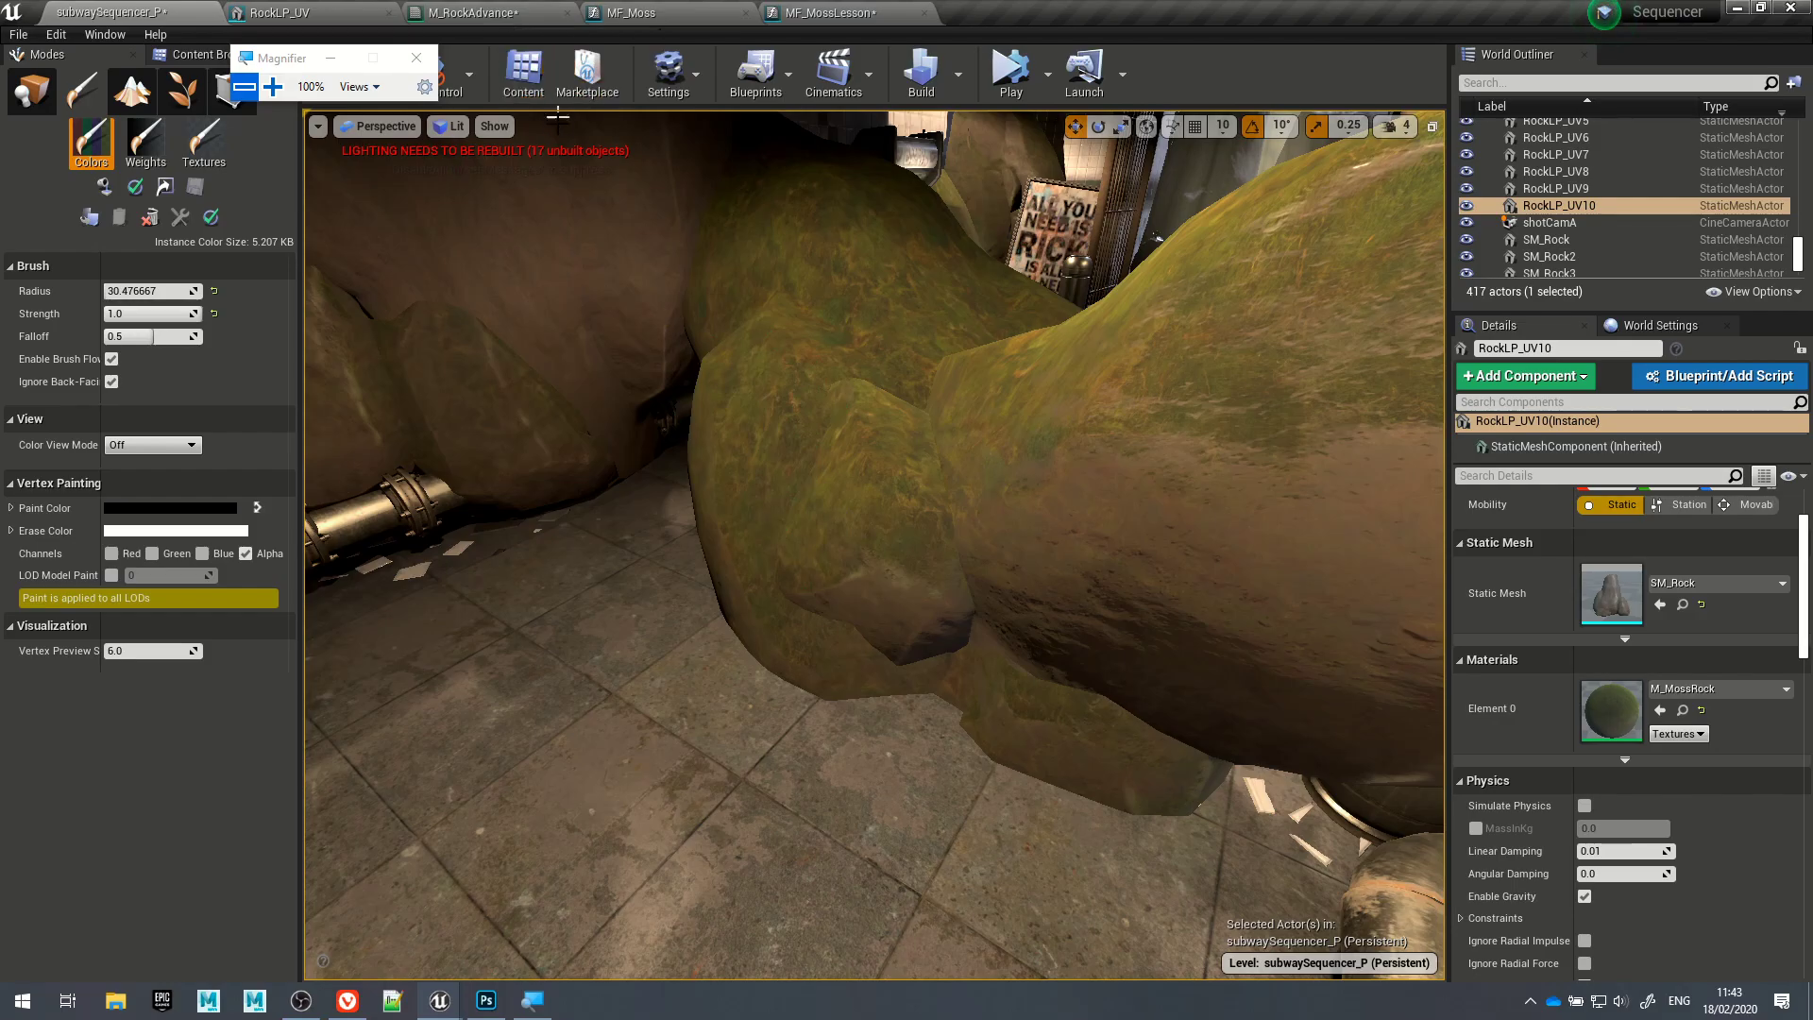
Step: Select the mossy rock SM_Rock3 beside the drawer cabinet and frame it in the viewport
click(31, 90)
right_drag(842, 358, 882, 372)
click(874, 552)
right_drag(873, 552, 857, 472)
key(f)
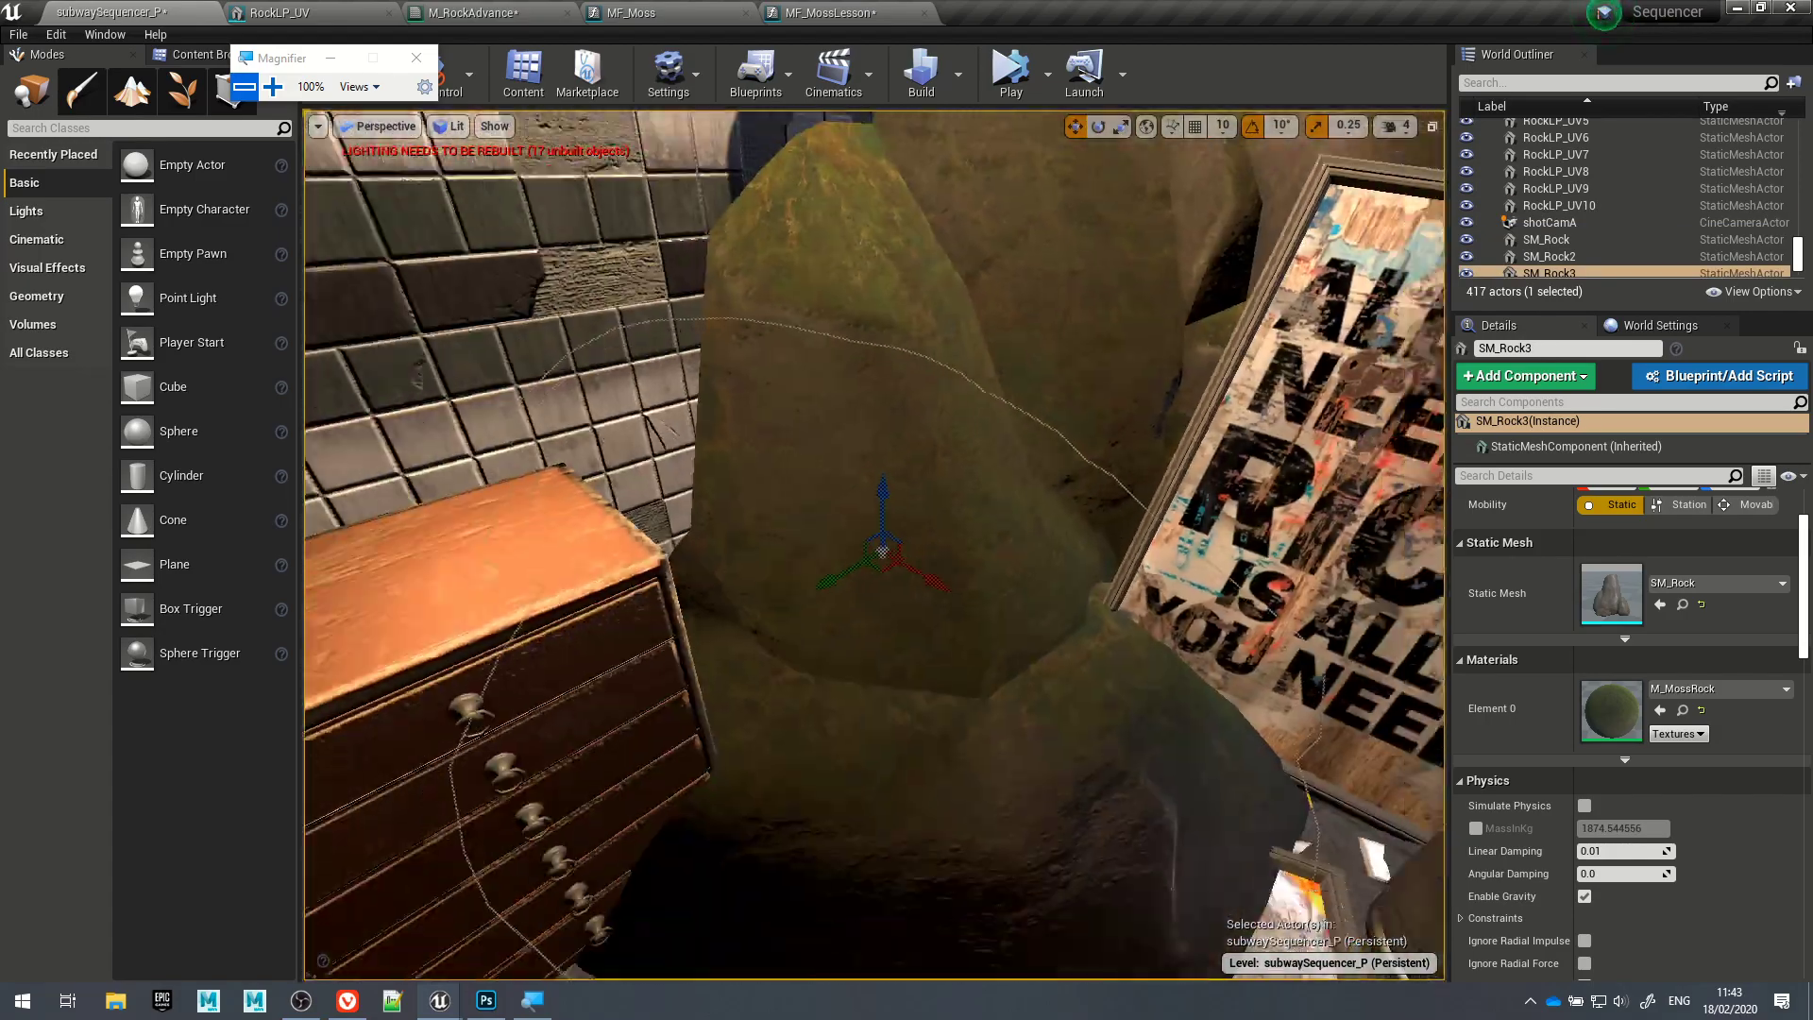
Step: Return to vertex painting and set the Color View Mode to RGB Channels and finally to Alpha Channel
click(133, 92)
click(153, 445)
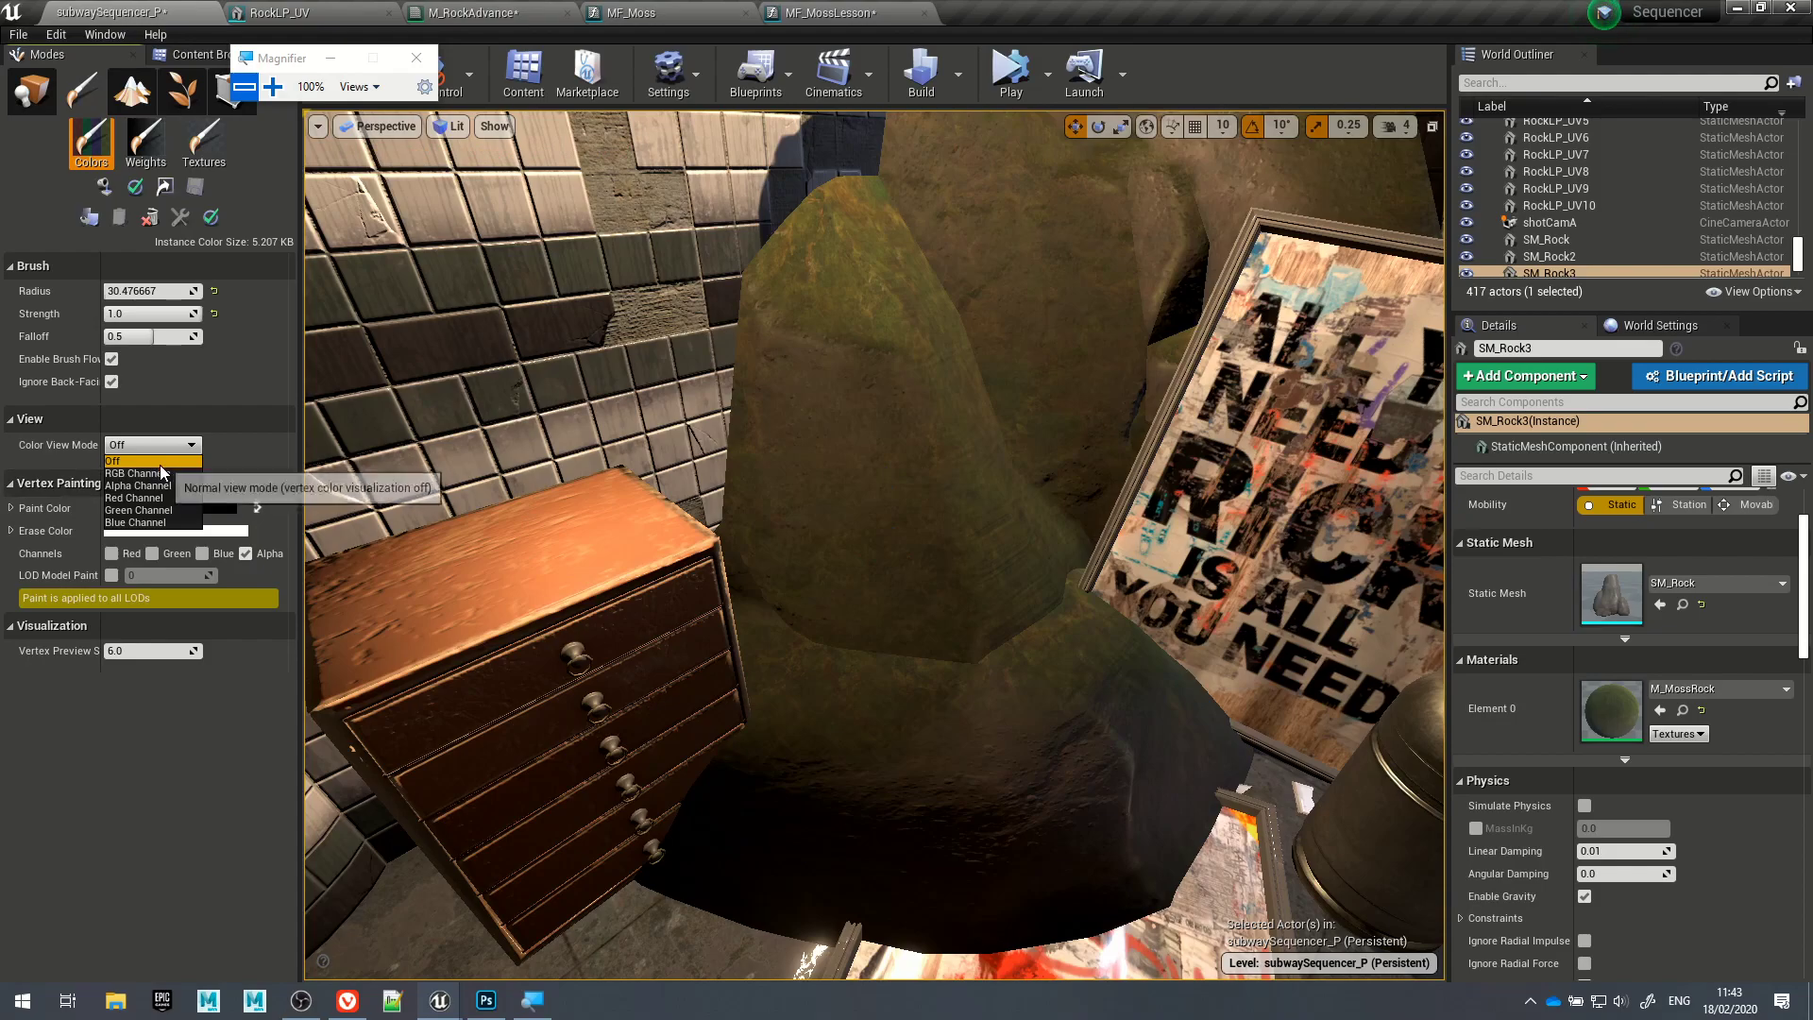
click(164, 473)
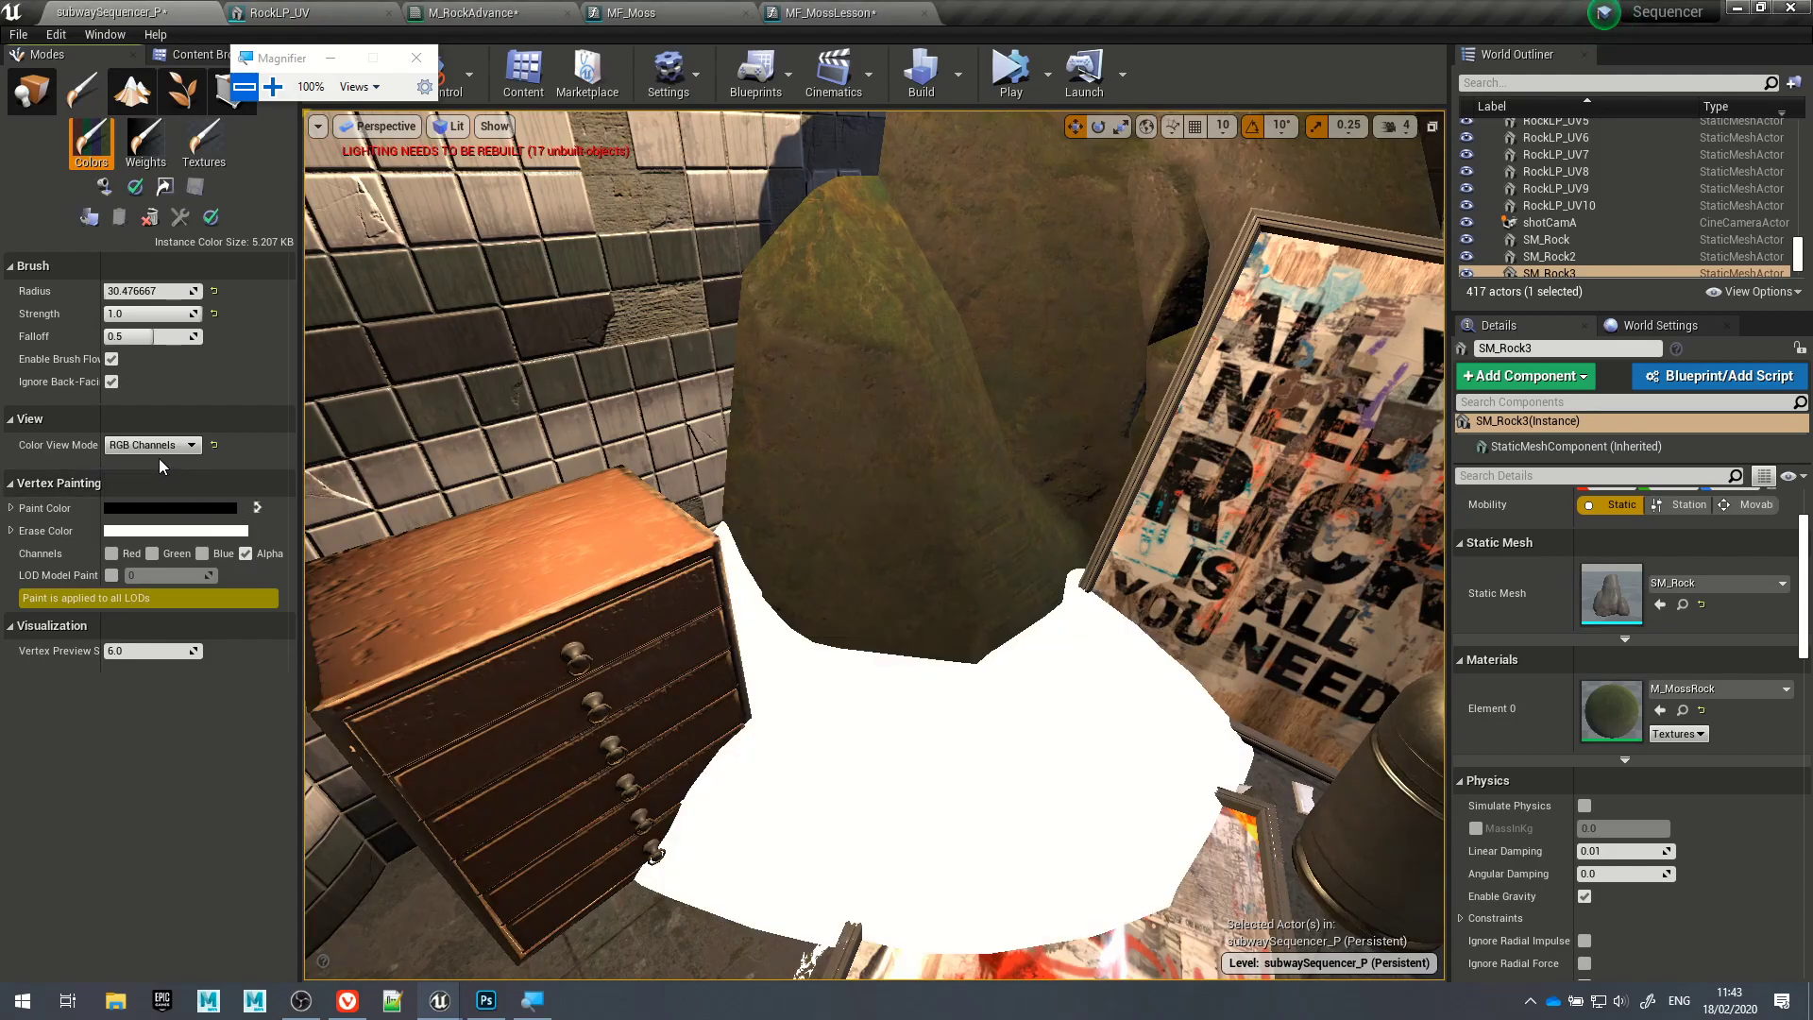
click(153, 448)
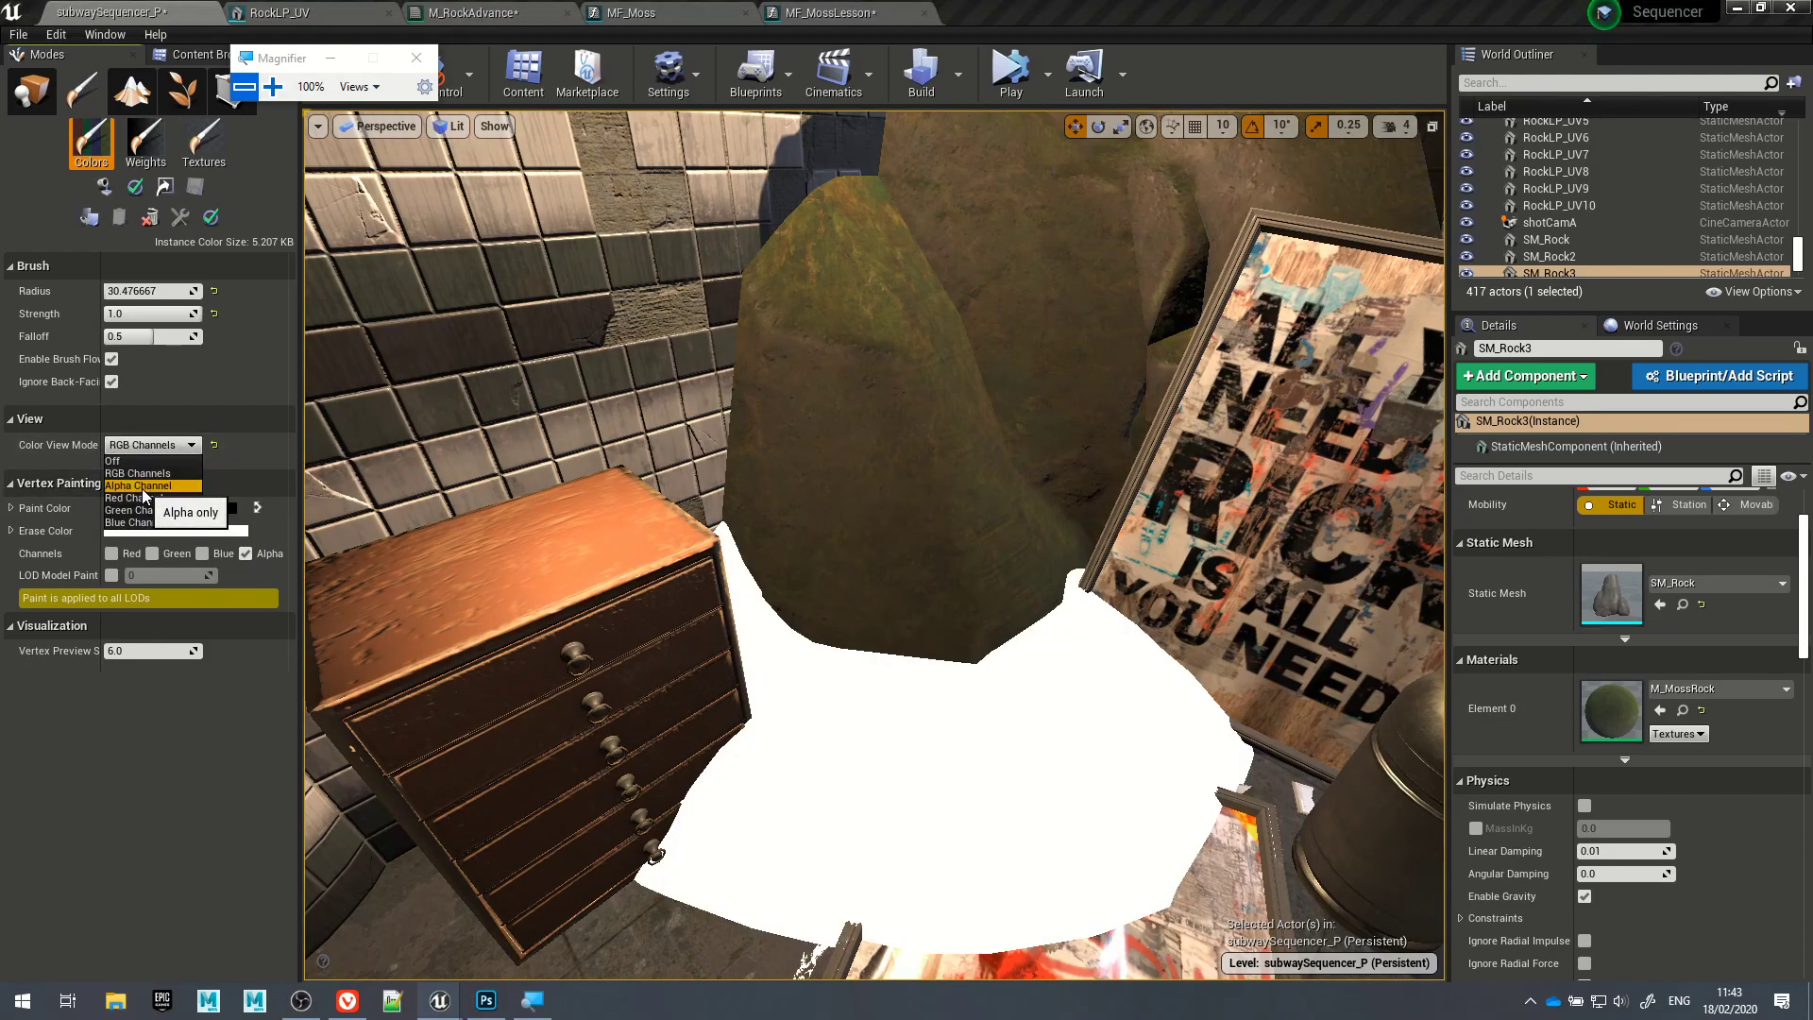
click(142, 485)
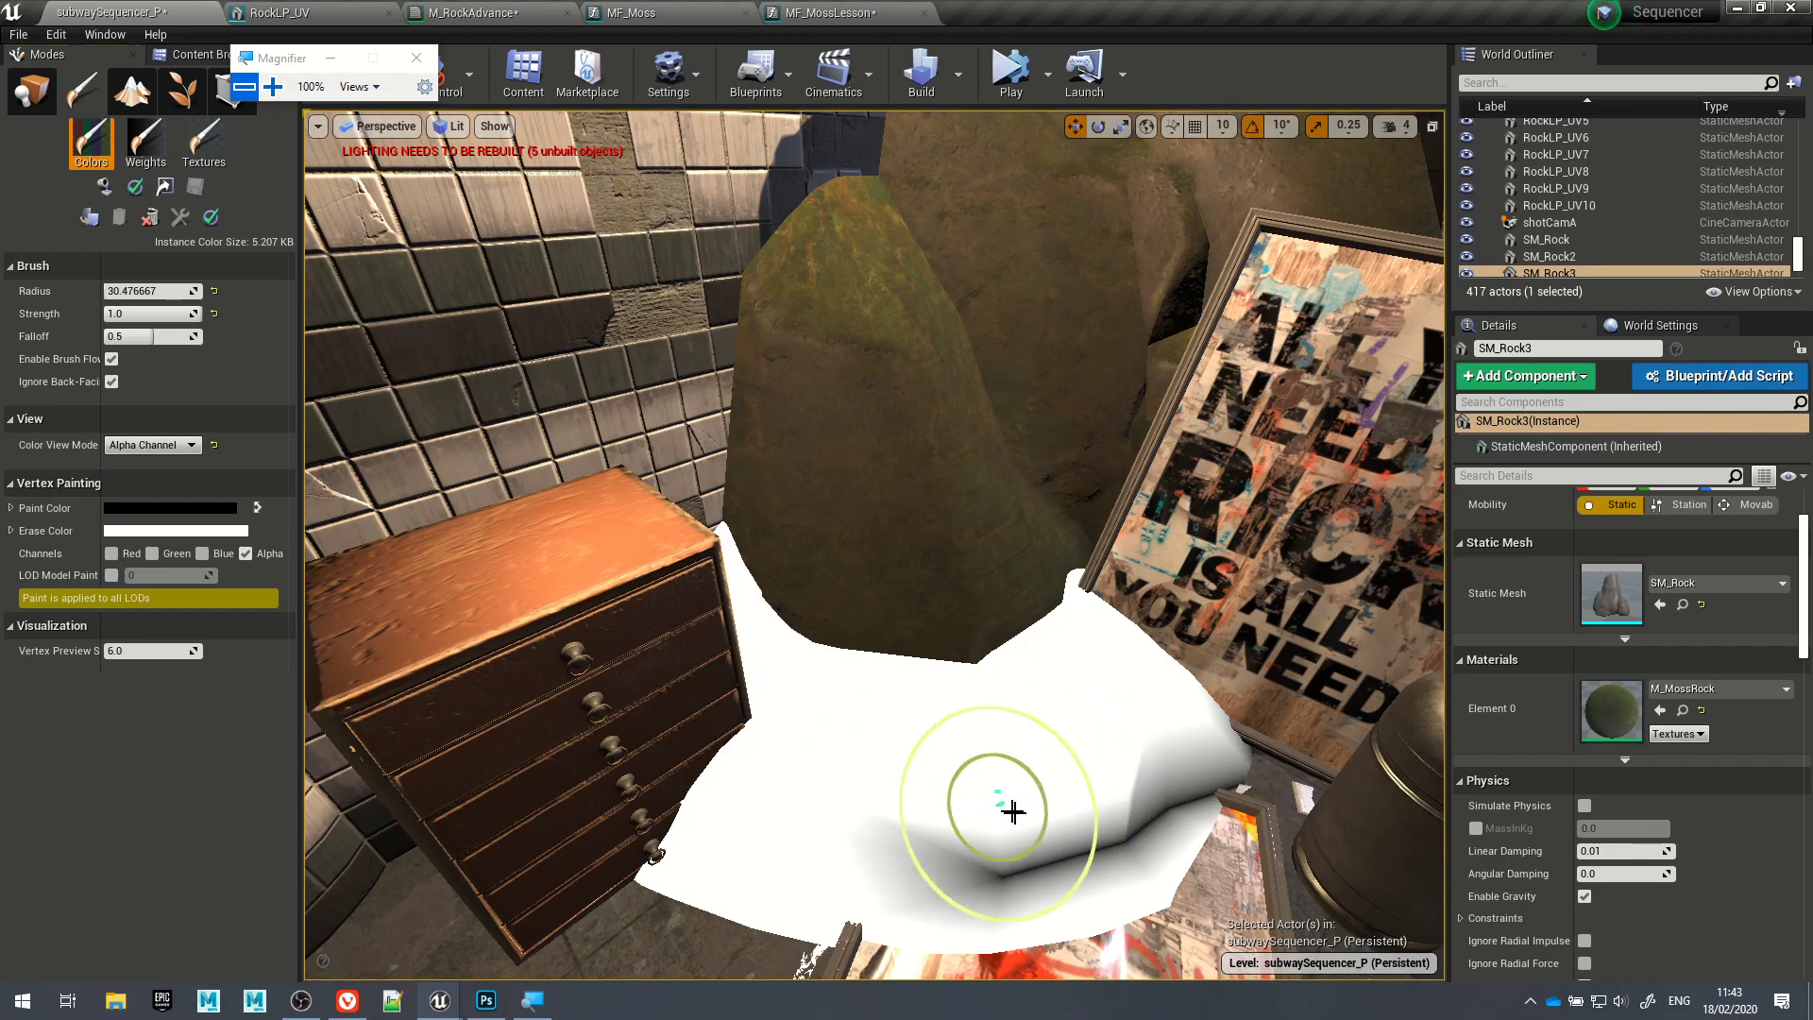
Step: Erase the black stroke at the base of SM_Rock3, swap the paint color to white and paint across the same area
shift+drag(1007, 808, 1169, 777)
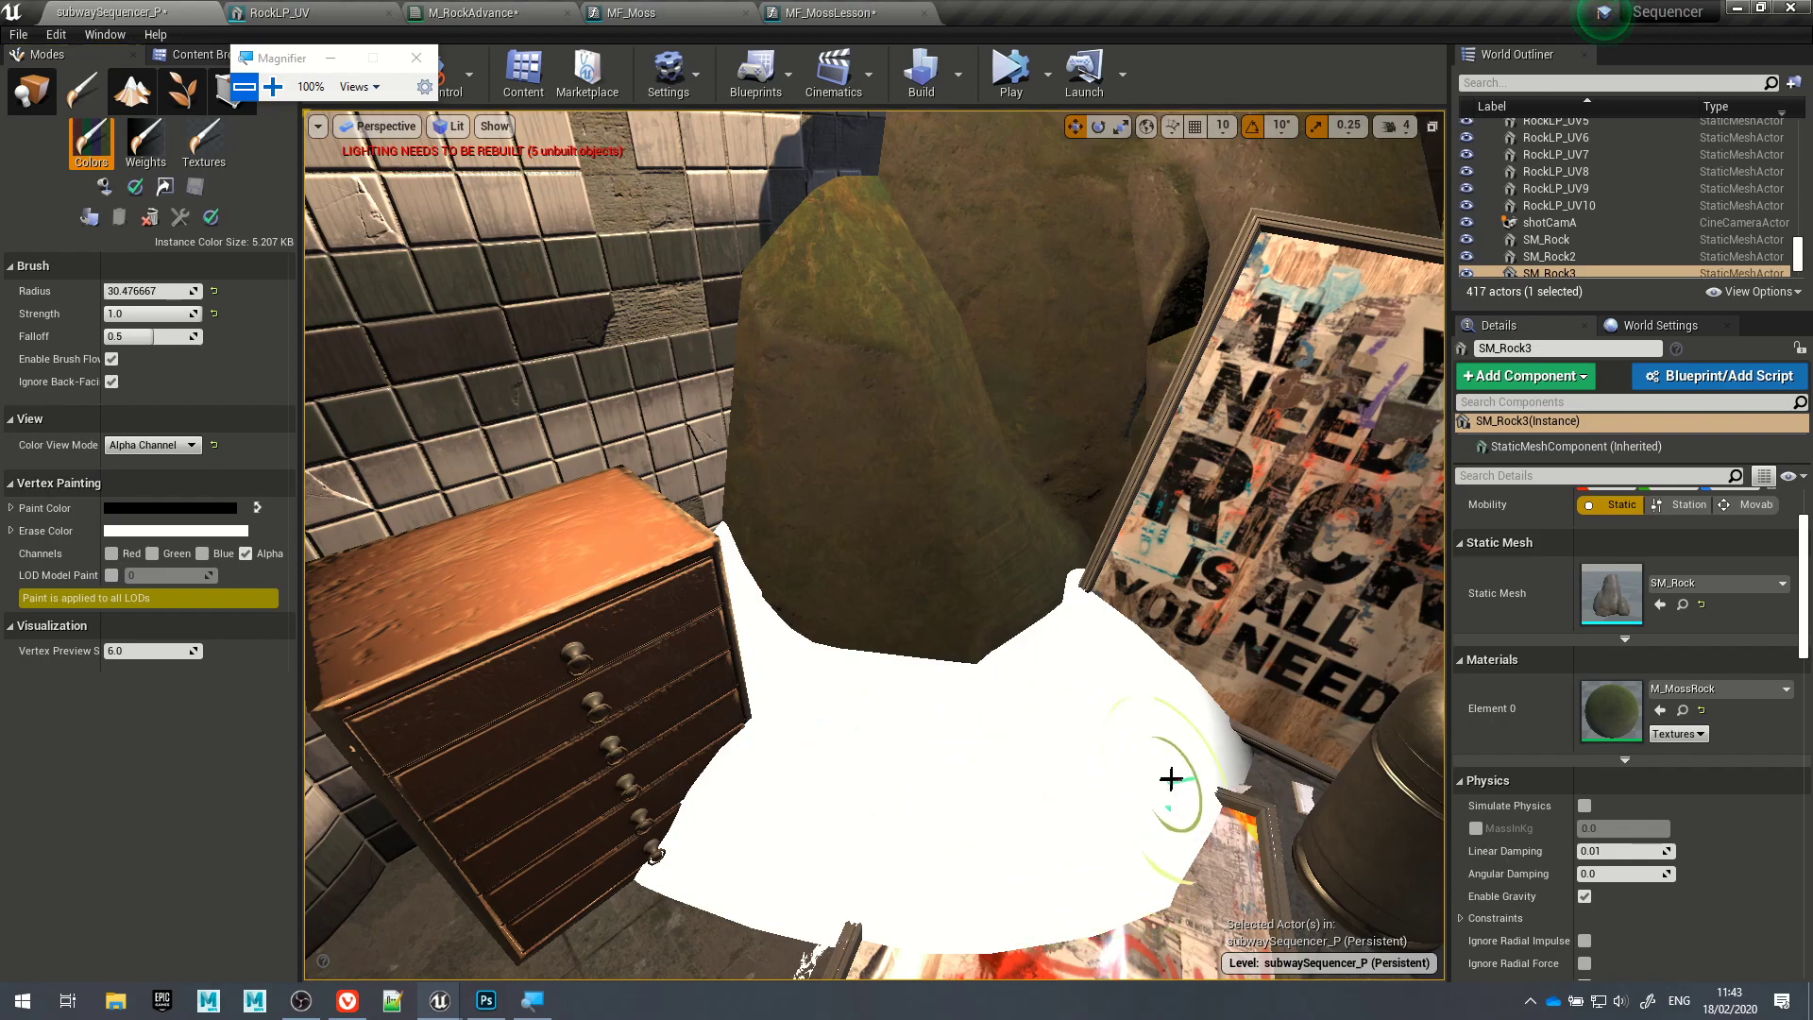
click(257, 508)
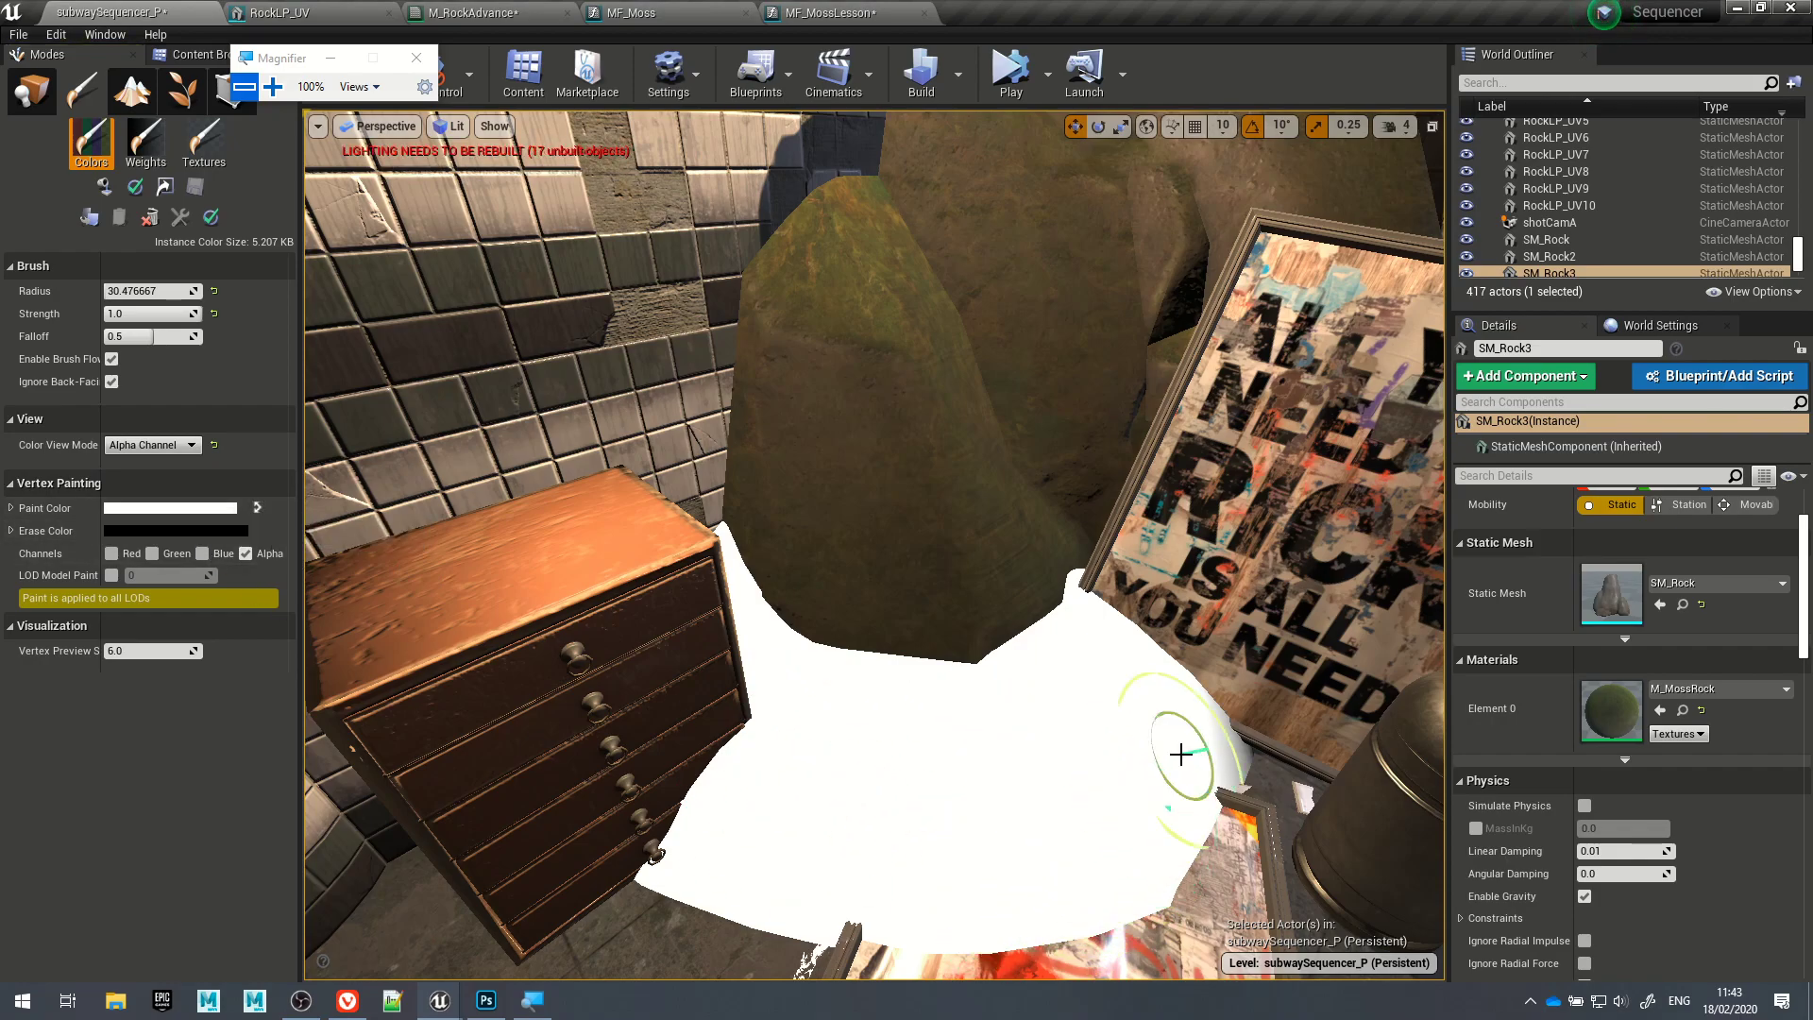
drag(151, 314, 108, 313)
drag(940, 784, 1217, 771)
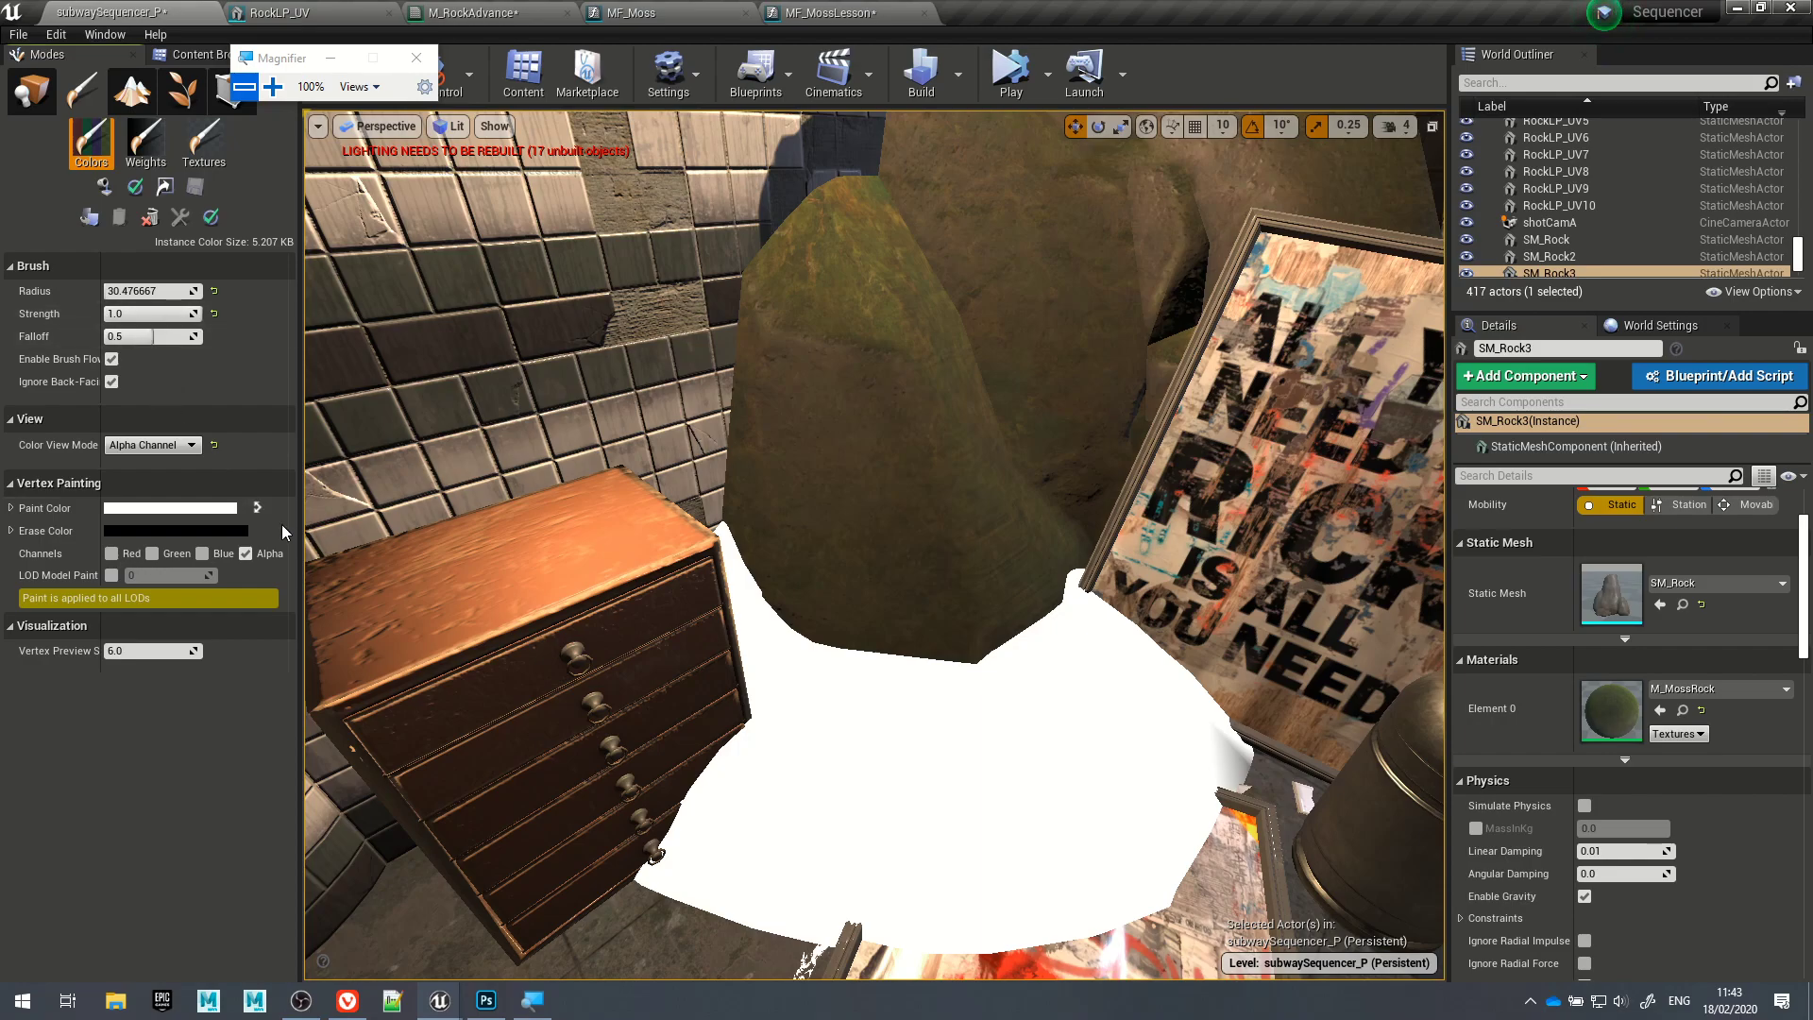
Step: Set the Color View Mode to Off and paint white over the rock's base in the normal view
click(164, 447)
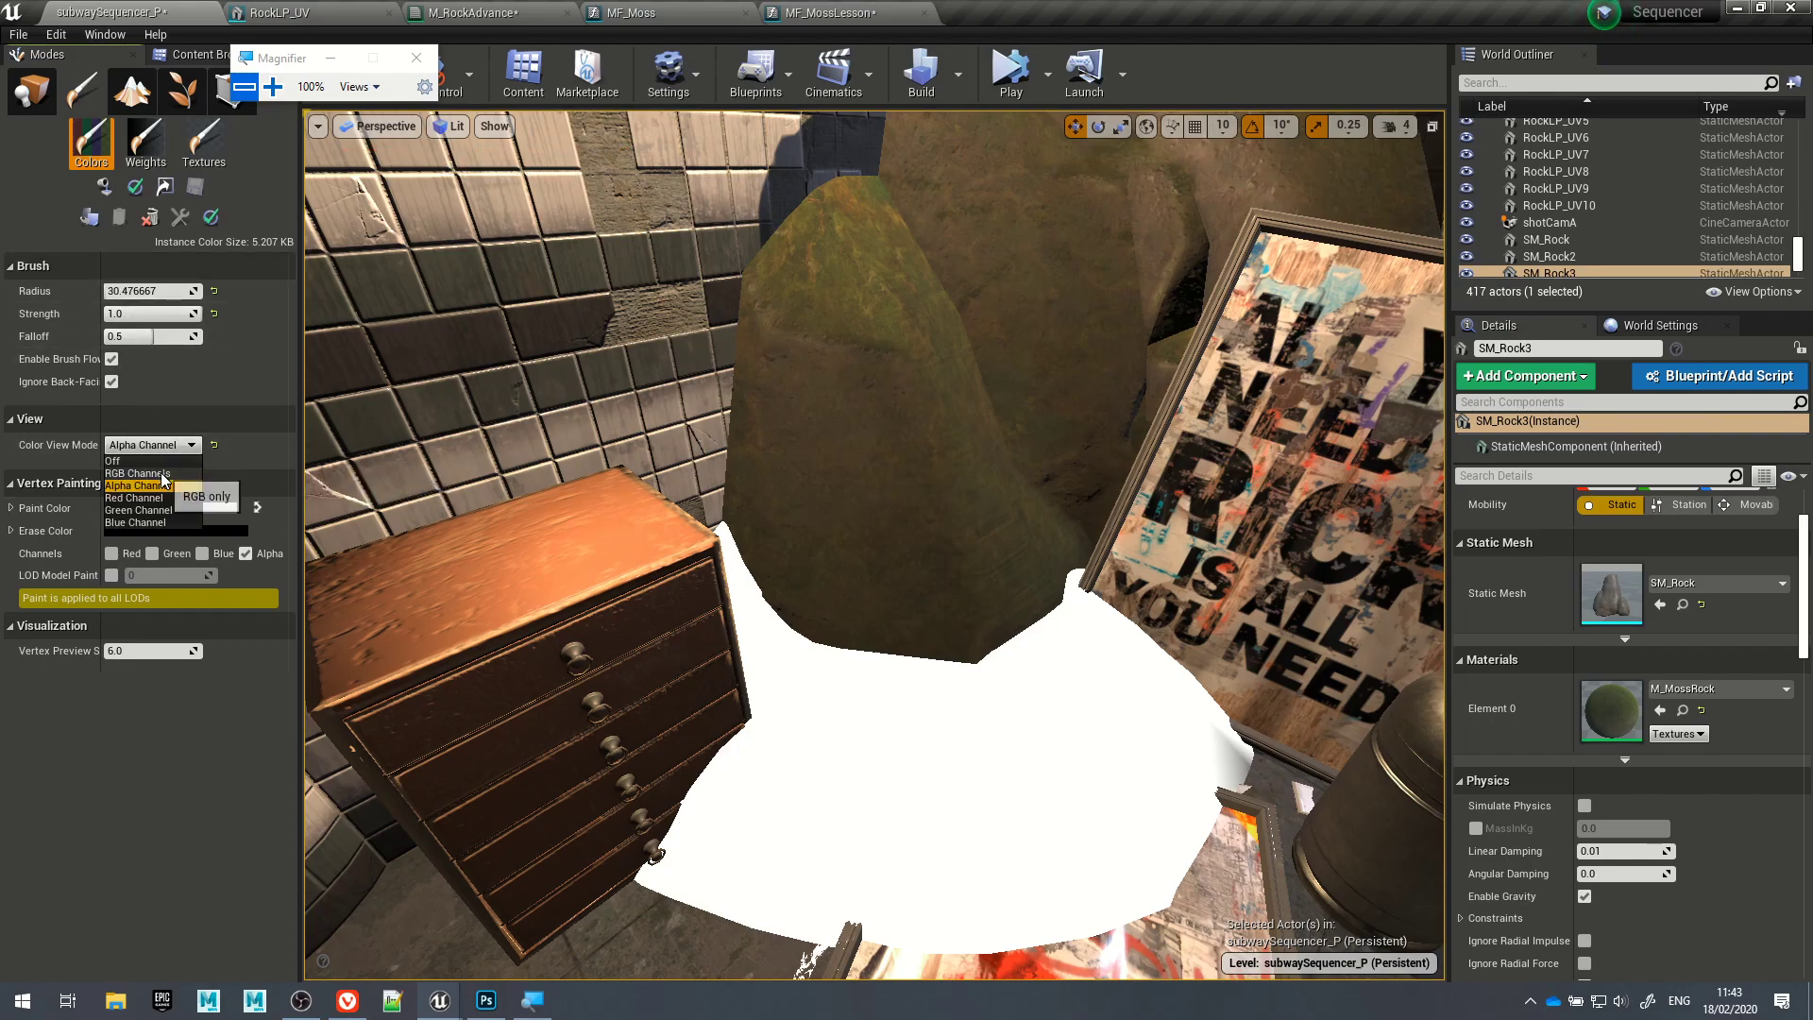
click(161, 463)
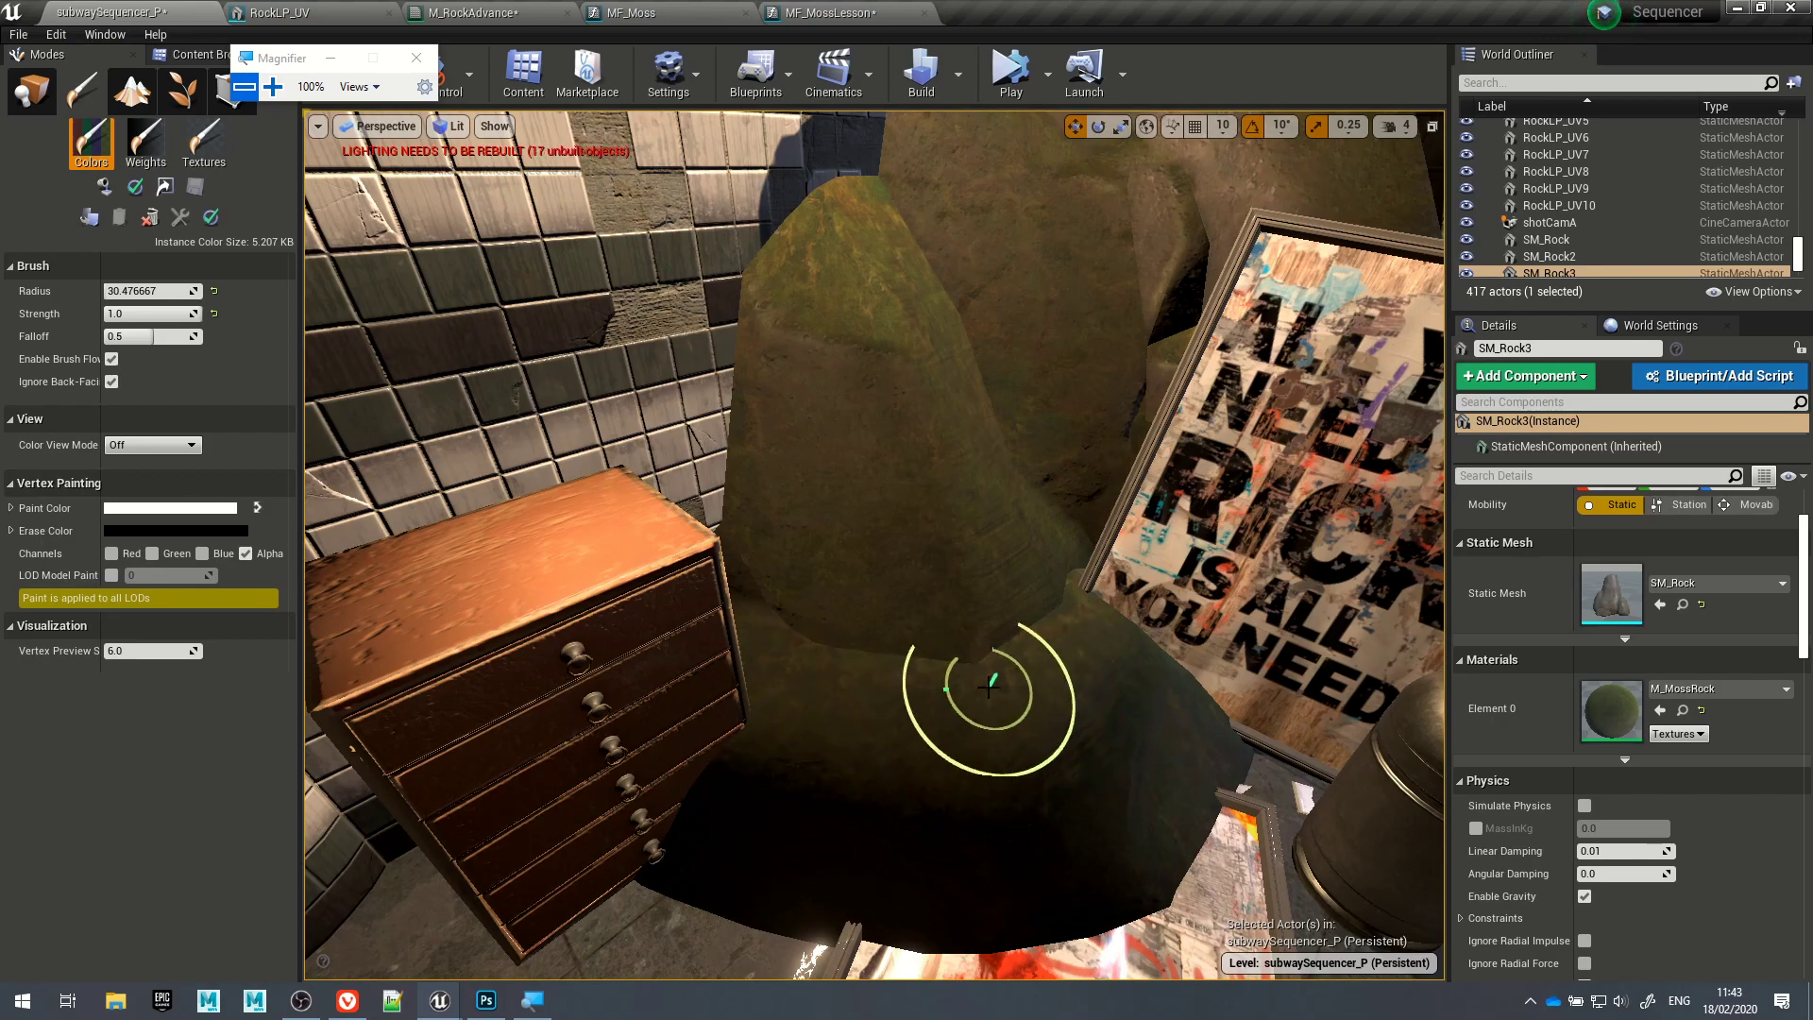
mouse_move(1056, 664)
mouse_down()
mouse_move(972, 658)
mouse_move(959, 674)
mouse_move(1043, 687)
mouse_up()
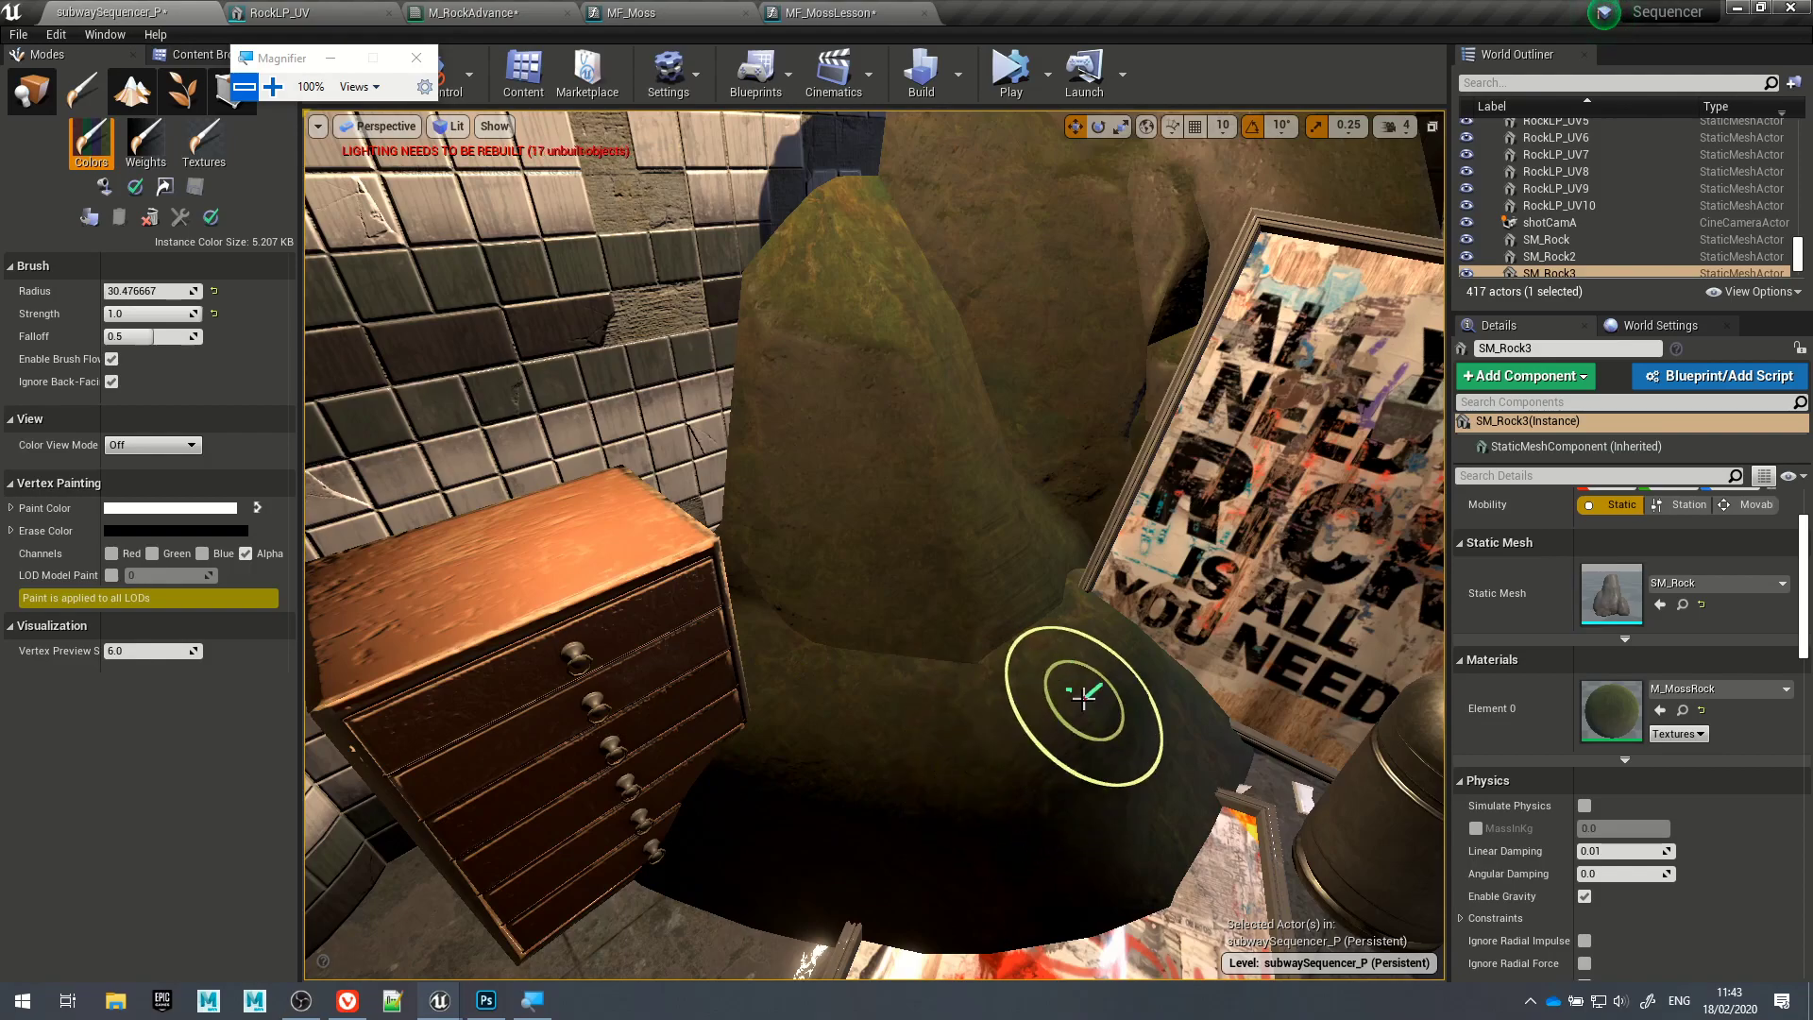
Step: Undo the recent white strokes, view mode and strength edits, color swap and erase stroke to restore the black patch
key(ctrl+z)
key(ctrl+z)
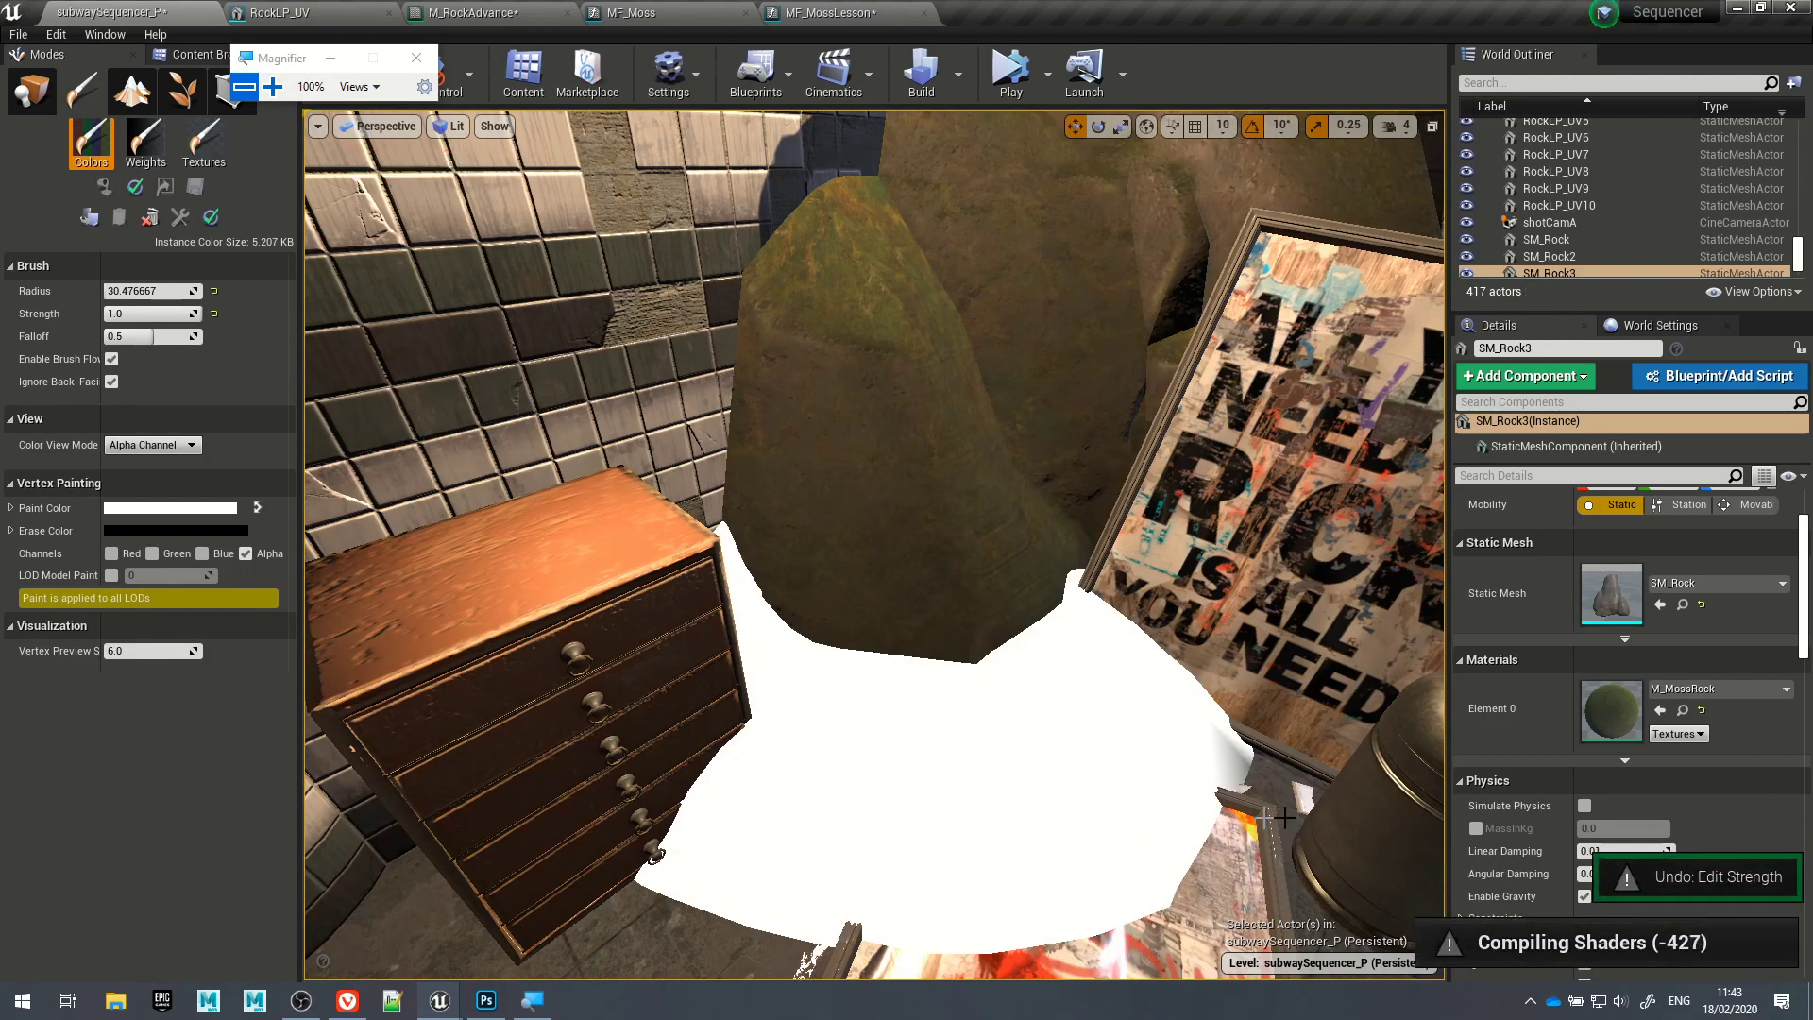
key(ctrl+z)
key(ctrl+z)
key(ctrl+z)
key(ctrl+z)
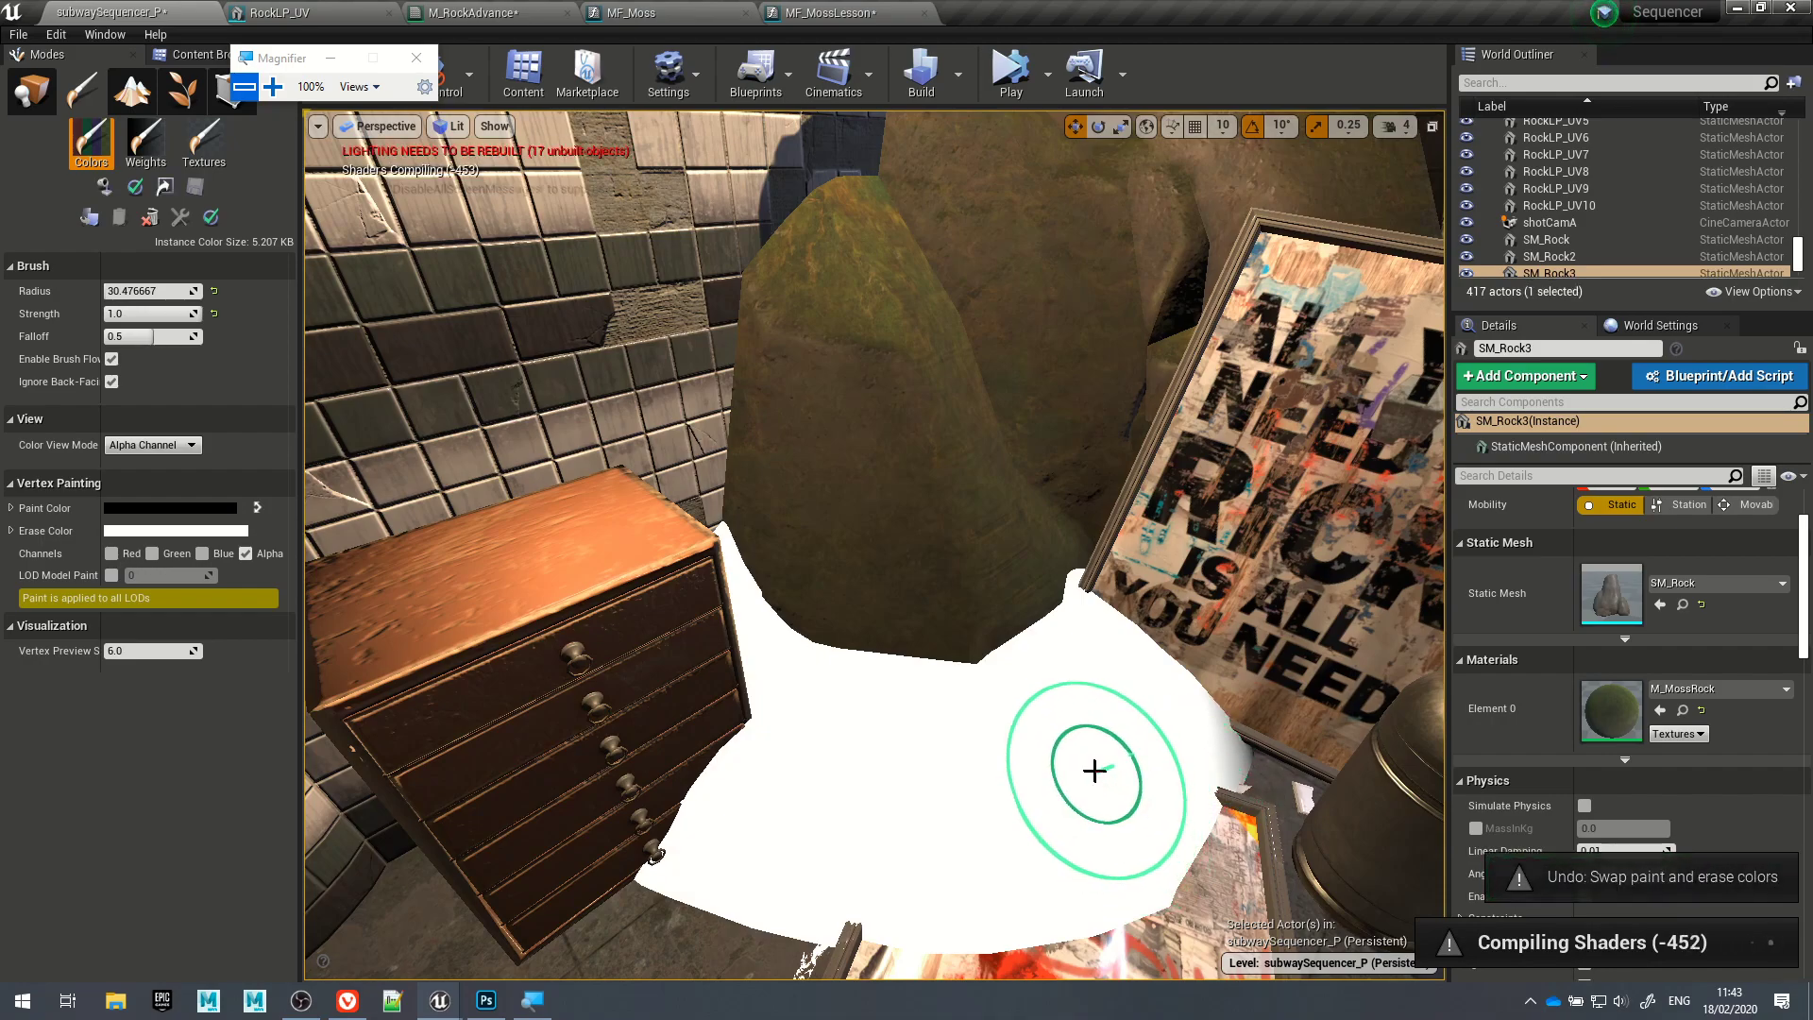
key(ctrl+z)
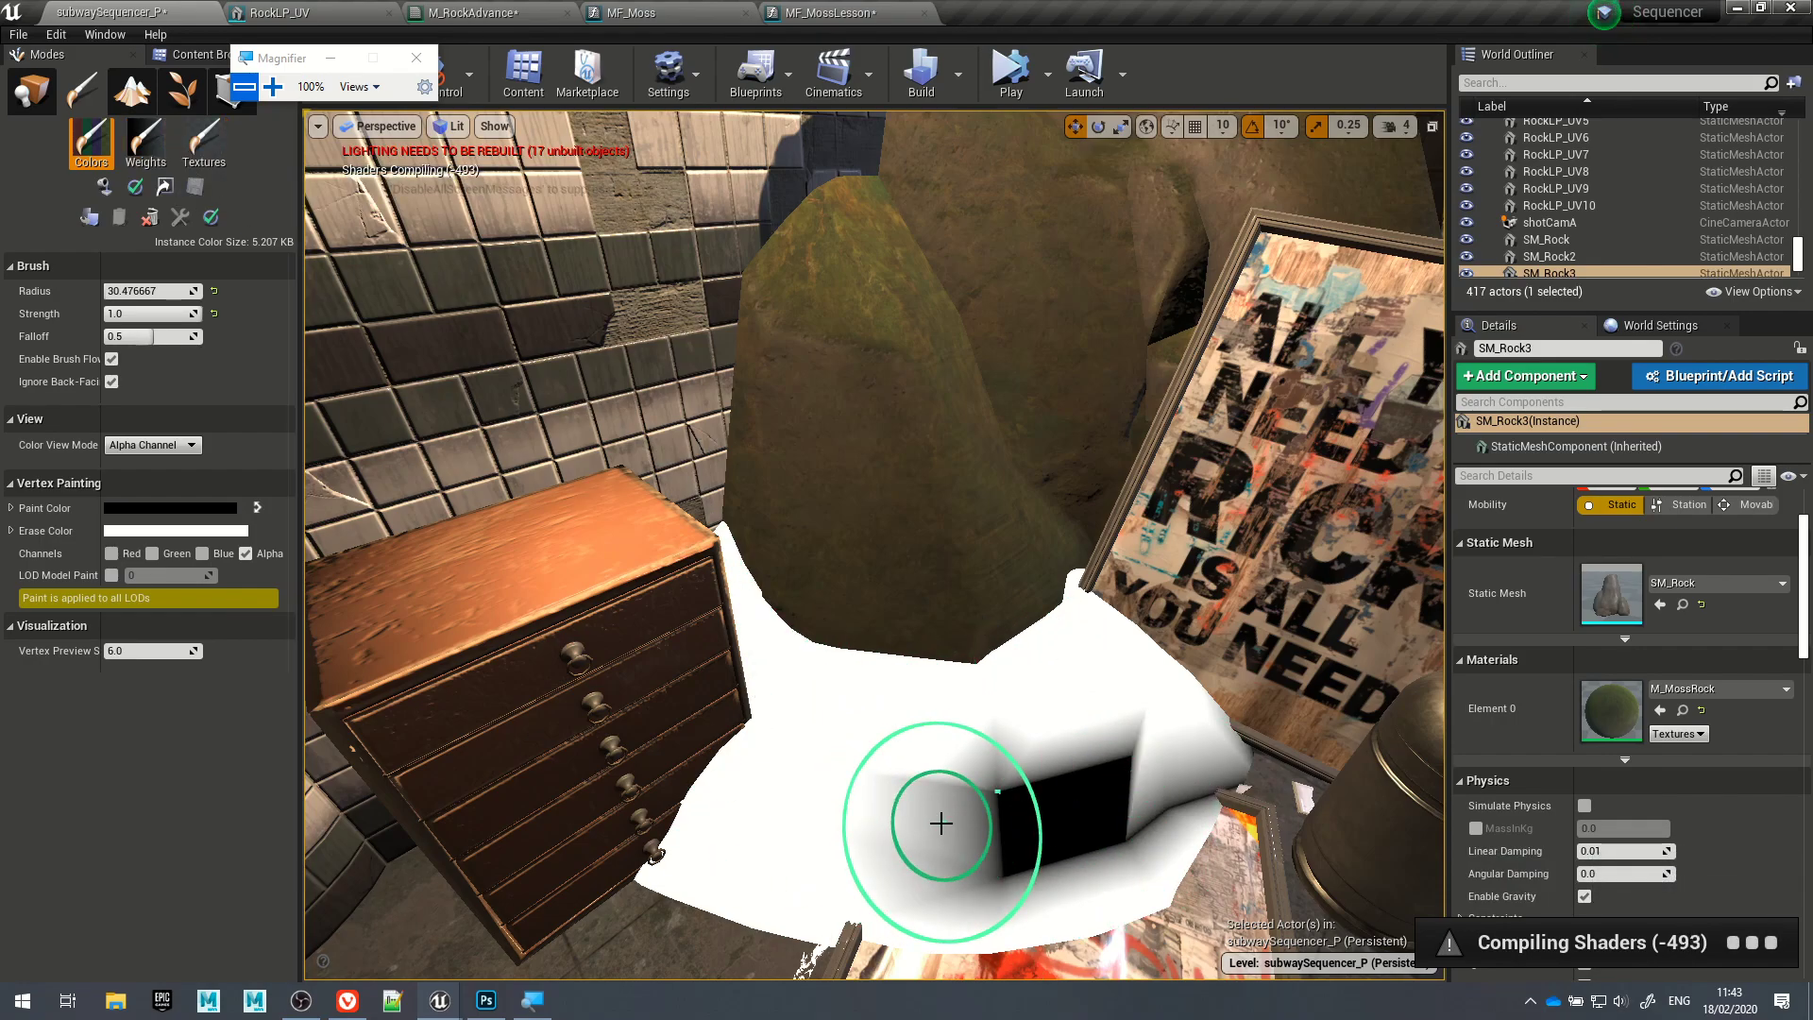
Step: Close in on the base of SM_Rock3, set the Color View Mode to Off, and paint white over it with the swapped paint color
click(19, 99)
right_drag(911, 648, 1036, 712)
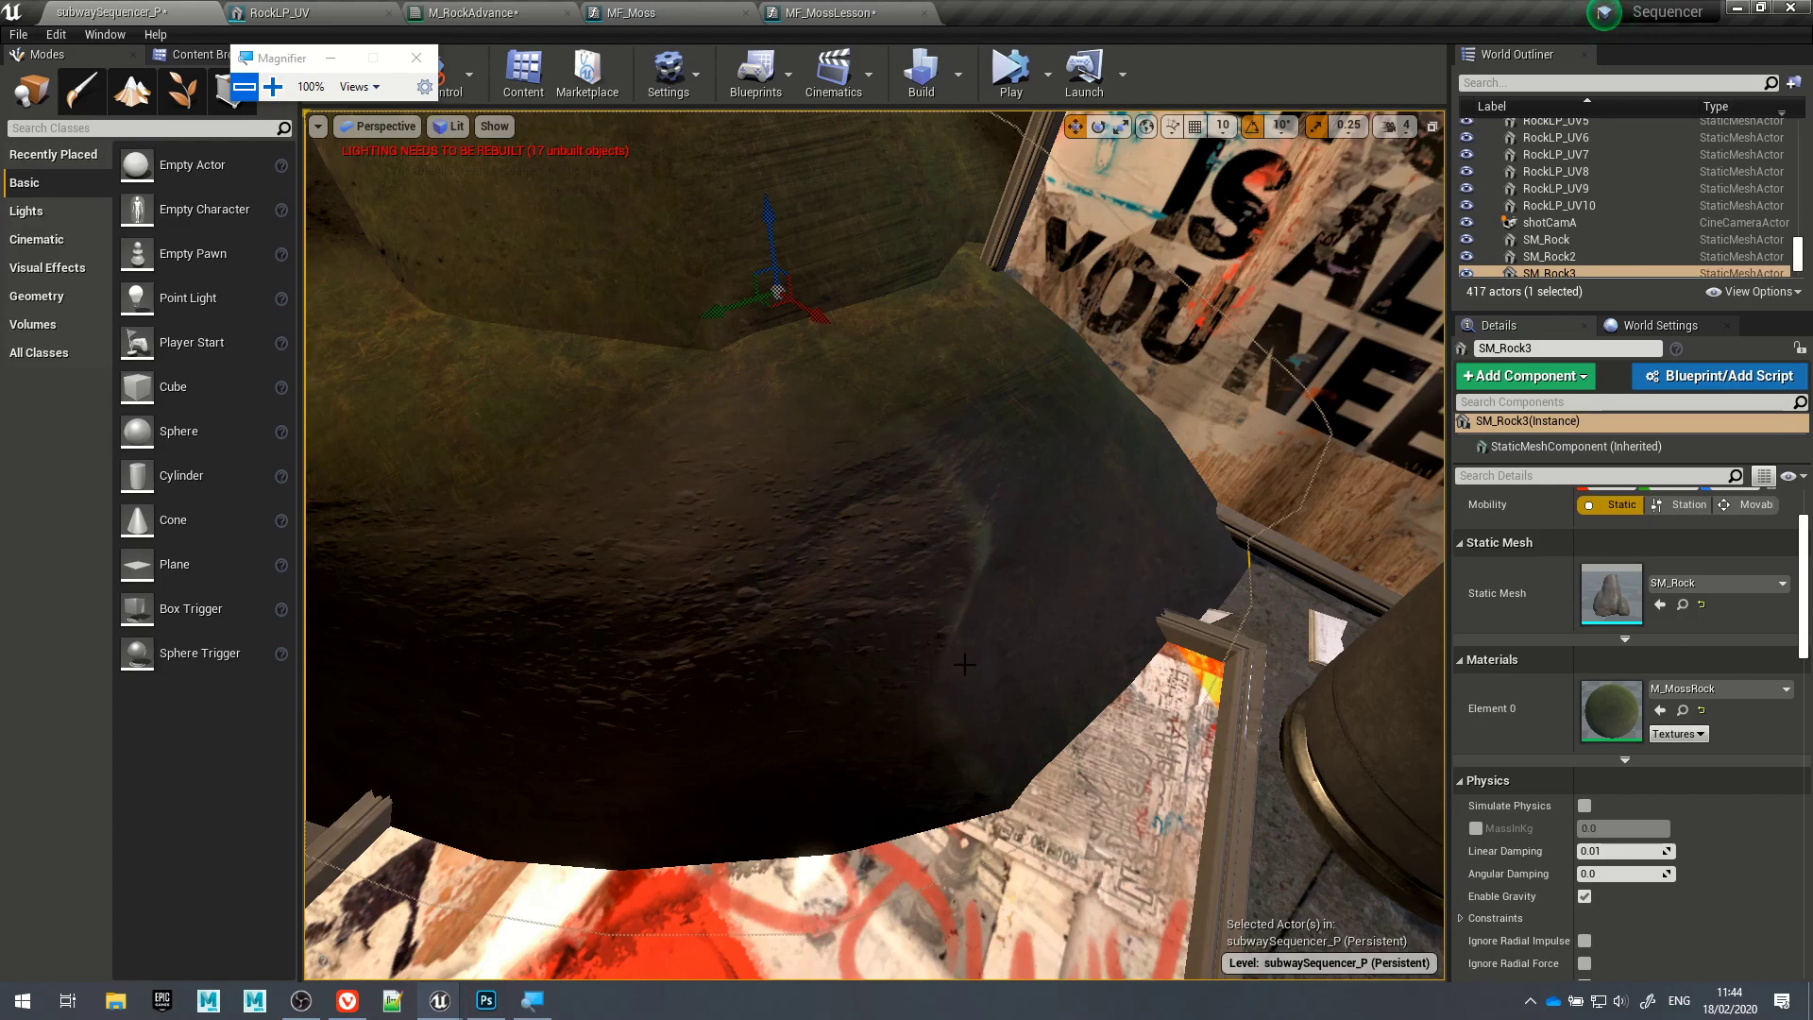
click(81, 89)
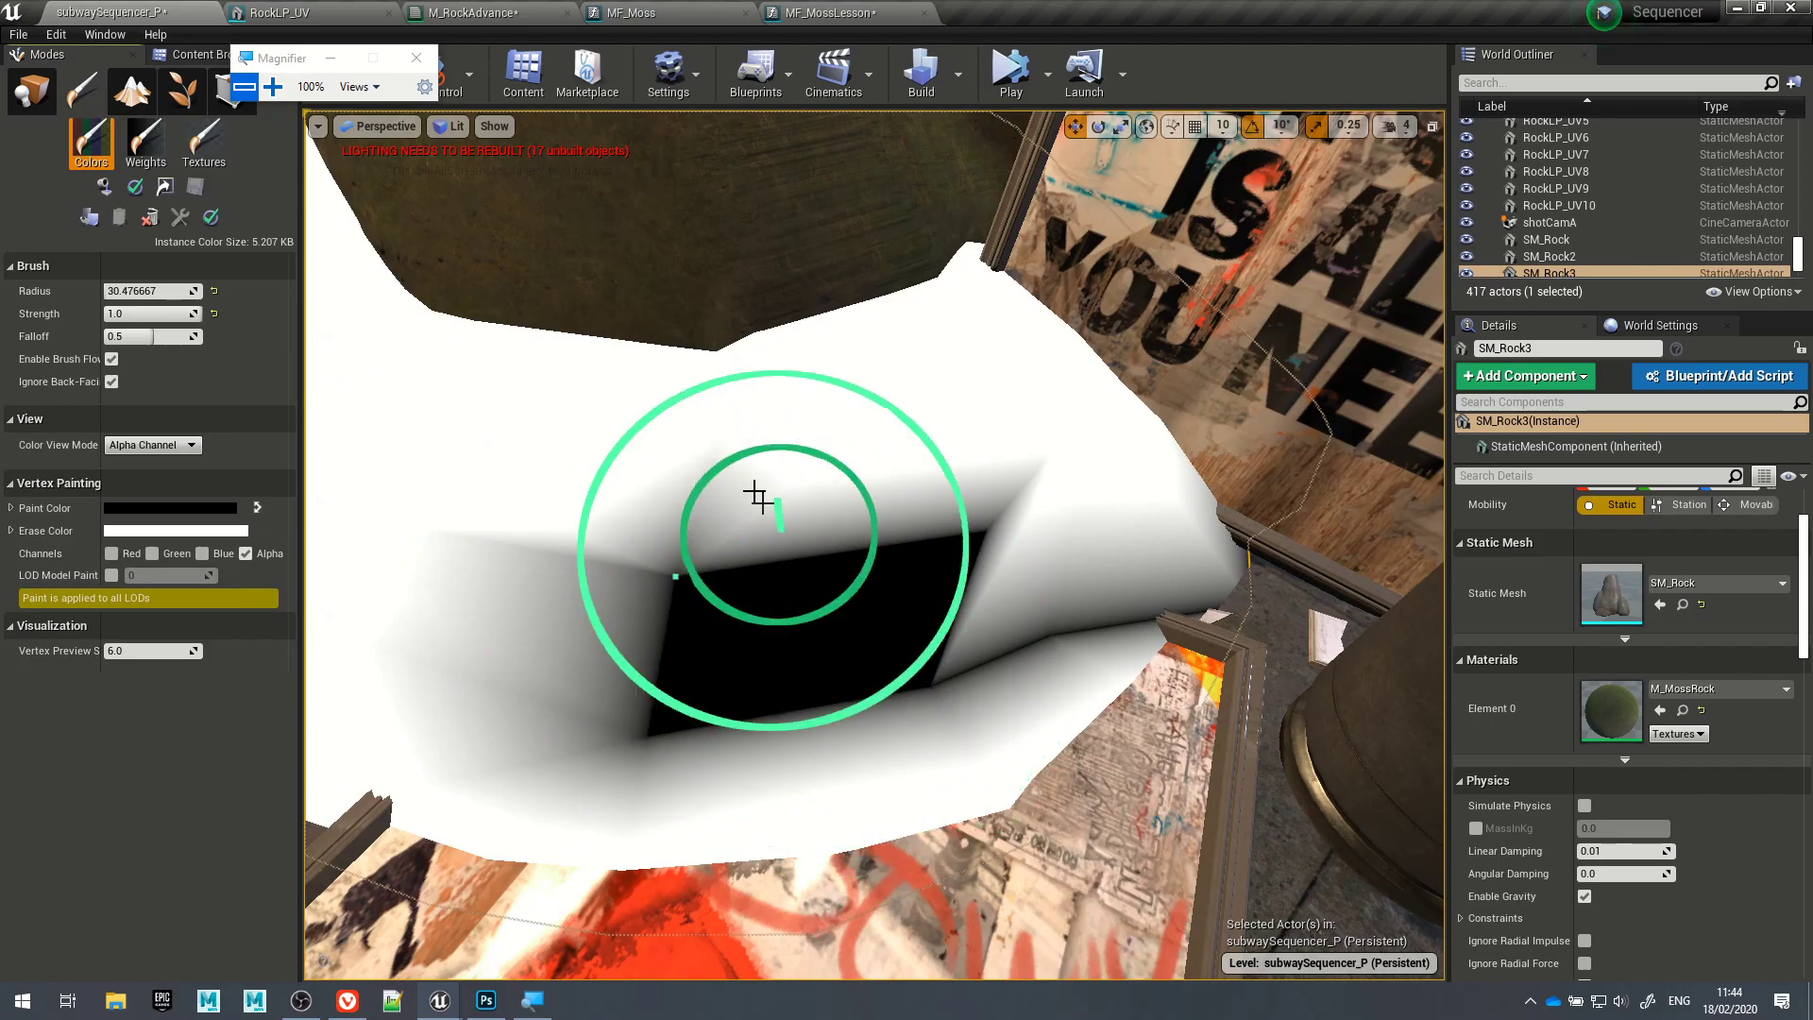
click(151, 445)
click(112, 461)
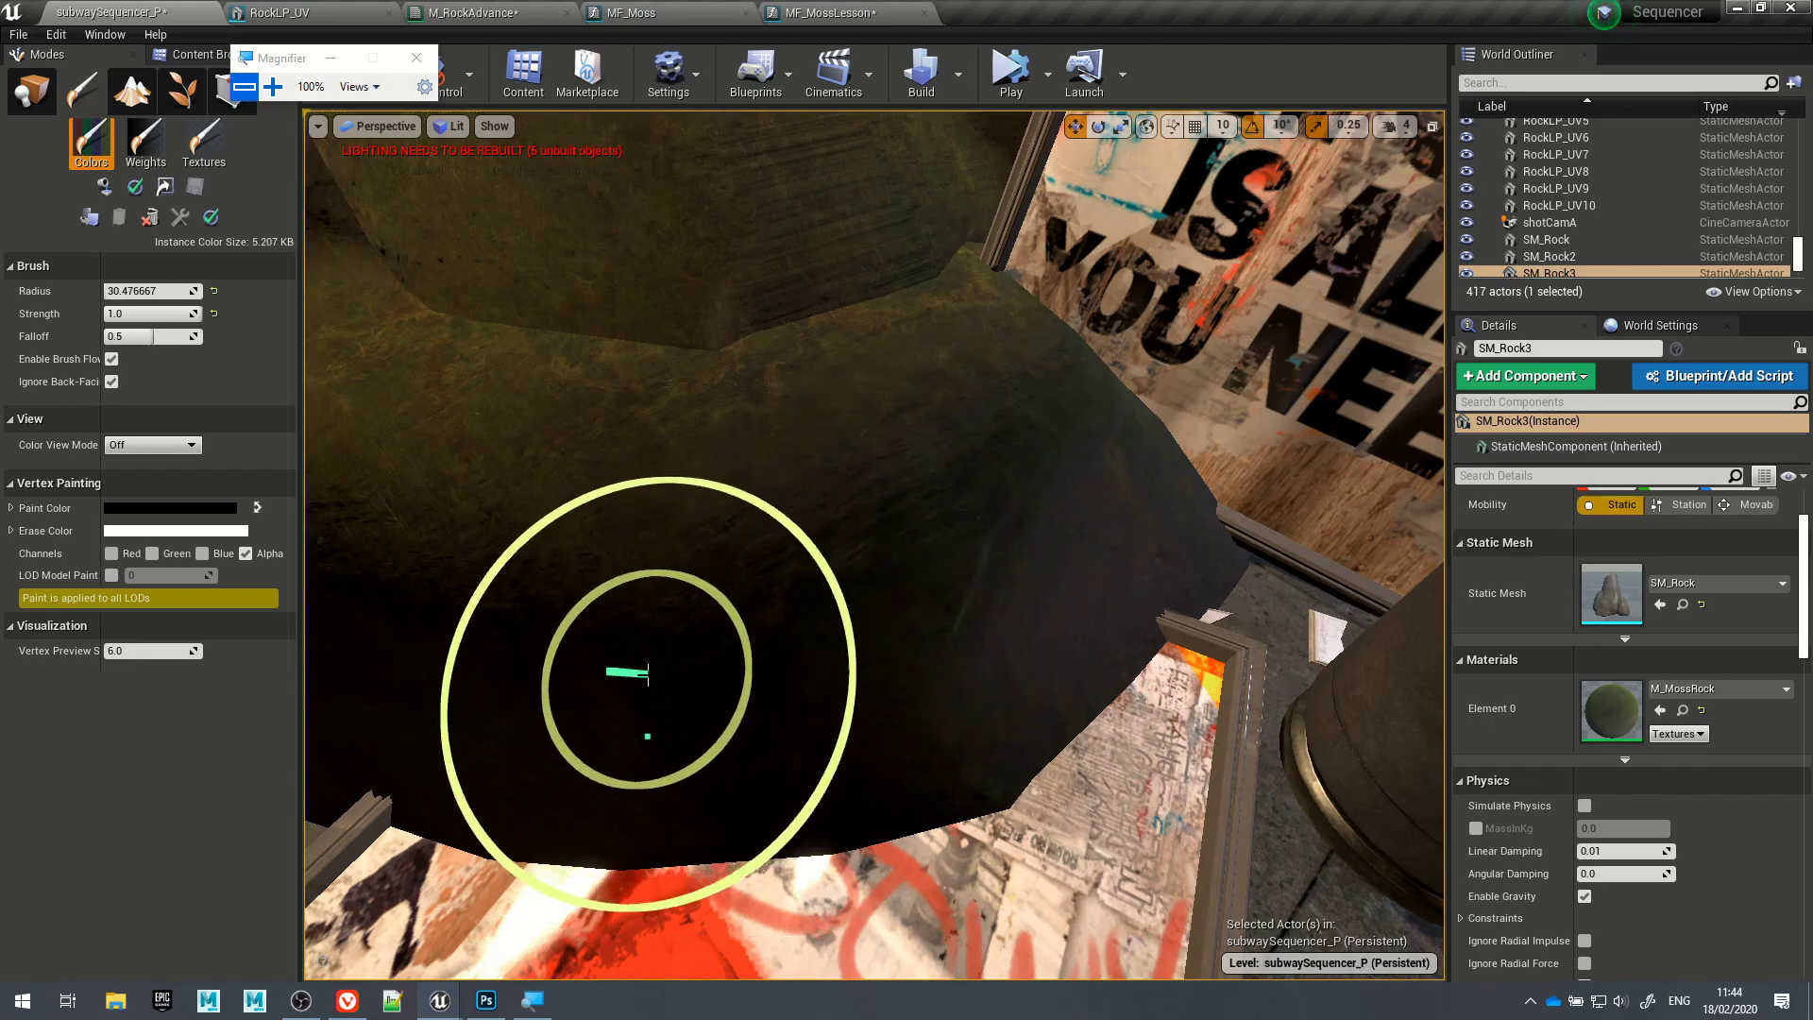
click(258, 509)
mouse_move(877, 457)
mouse_down()
mouse_move(720, 328)
mouse_move(705, 388)
mouse_move(435, 447)
mouse_move(701, 364)
mouse_move(746, 395)
mouse_move(565, 425)
mouse_move(867, 380)
mouse_move(824, 591)
mouse_up()
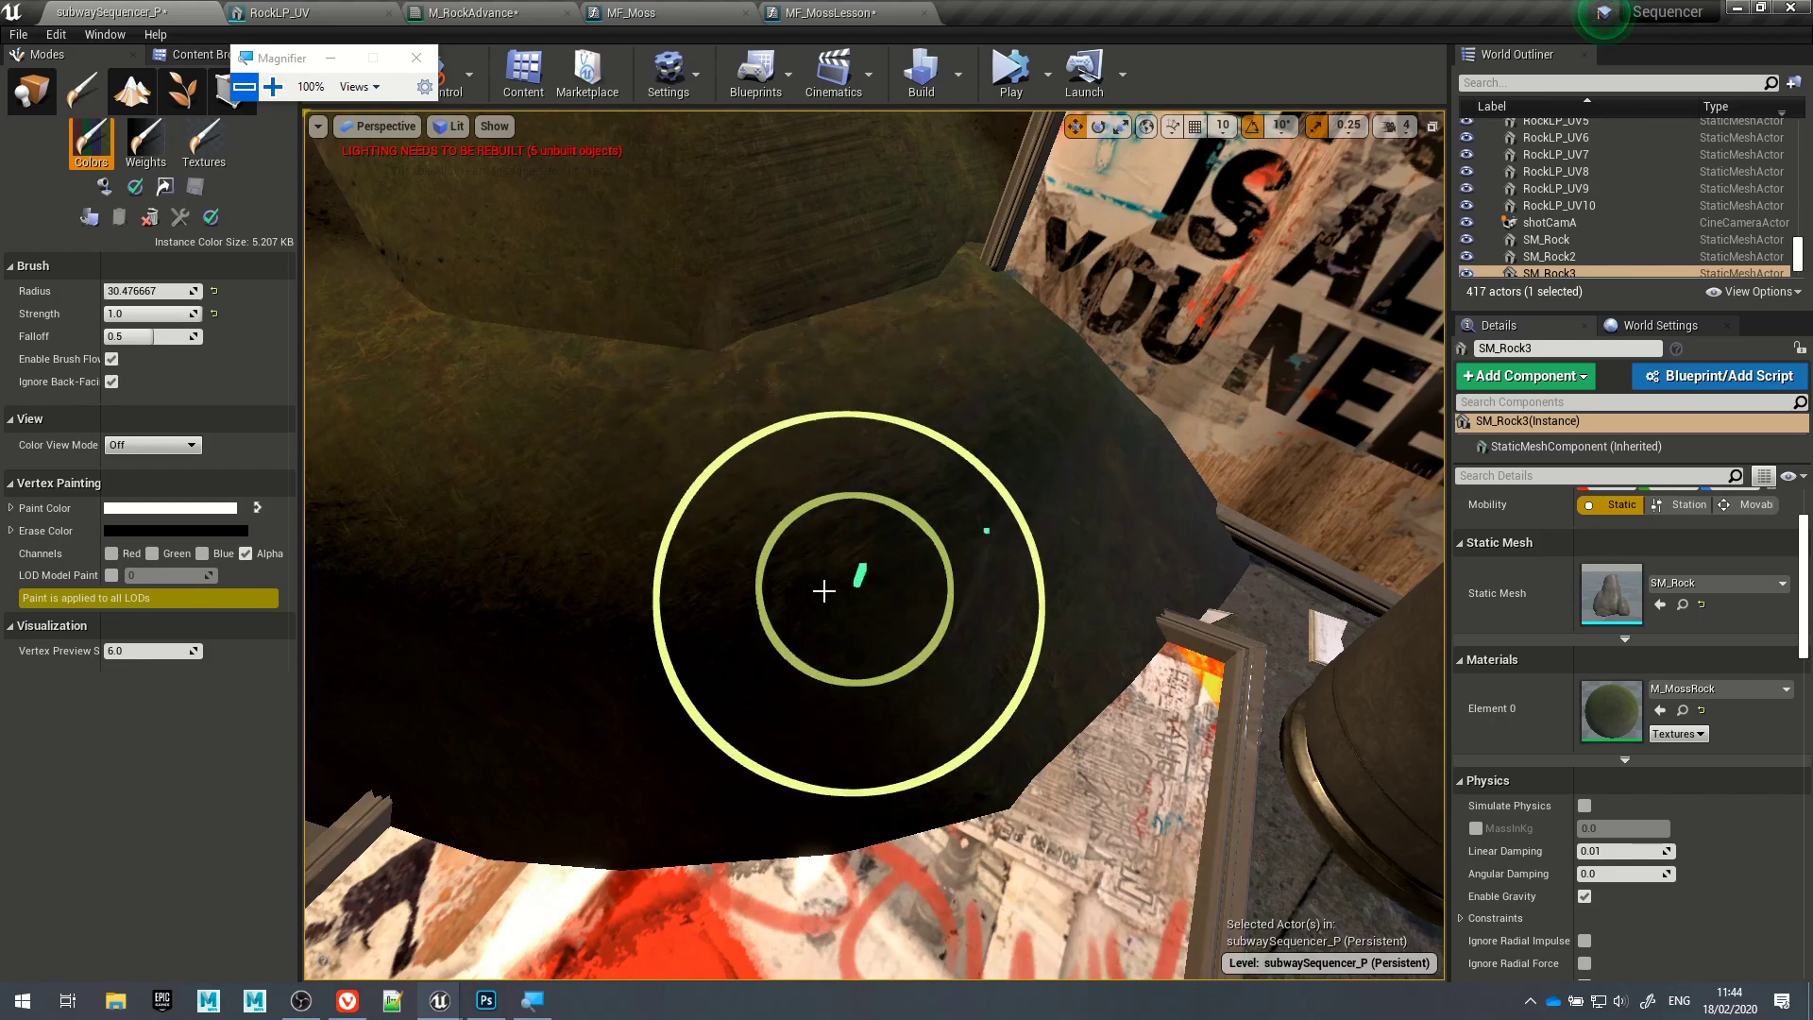
Step: Remove the instance vertex colors from SM_Rock3 and swap the paint and erase colors so that black is painted
click(149, 217)
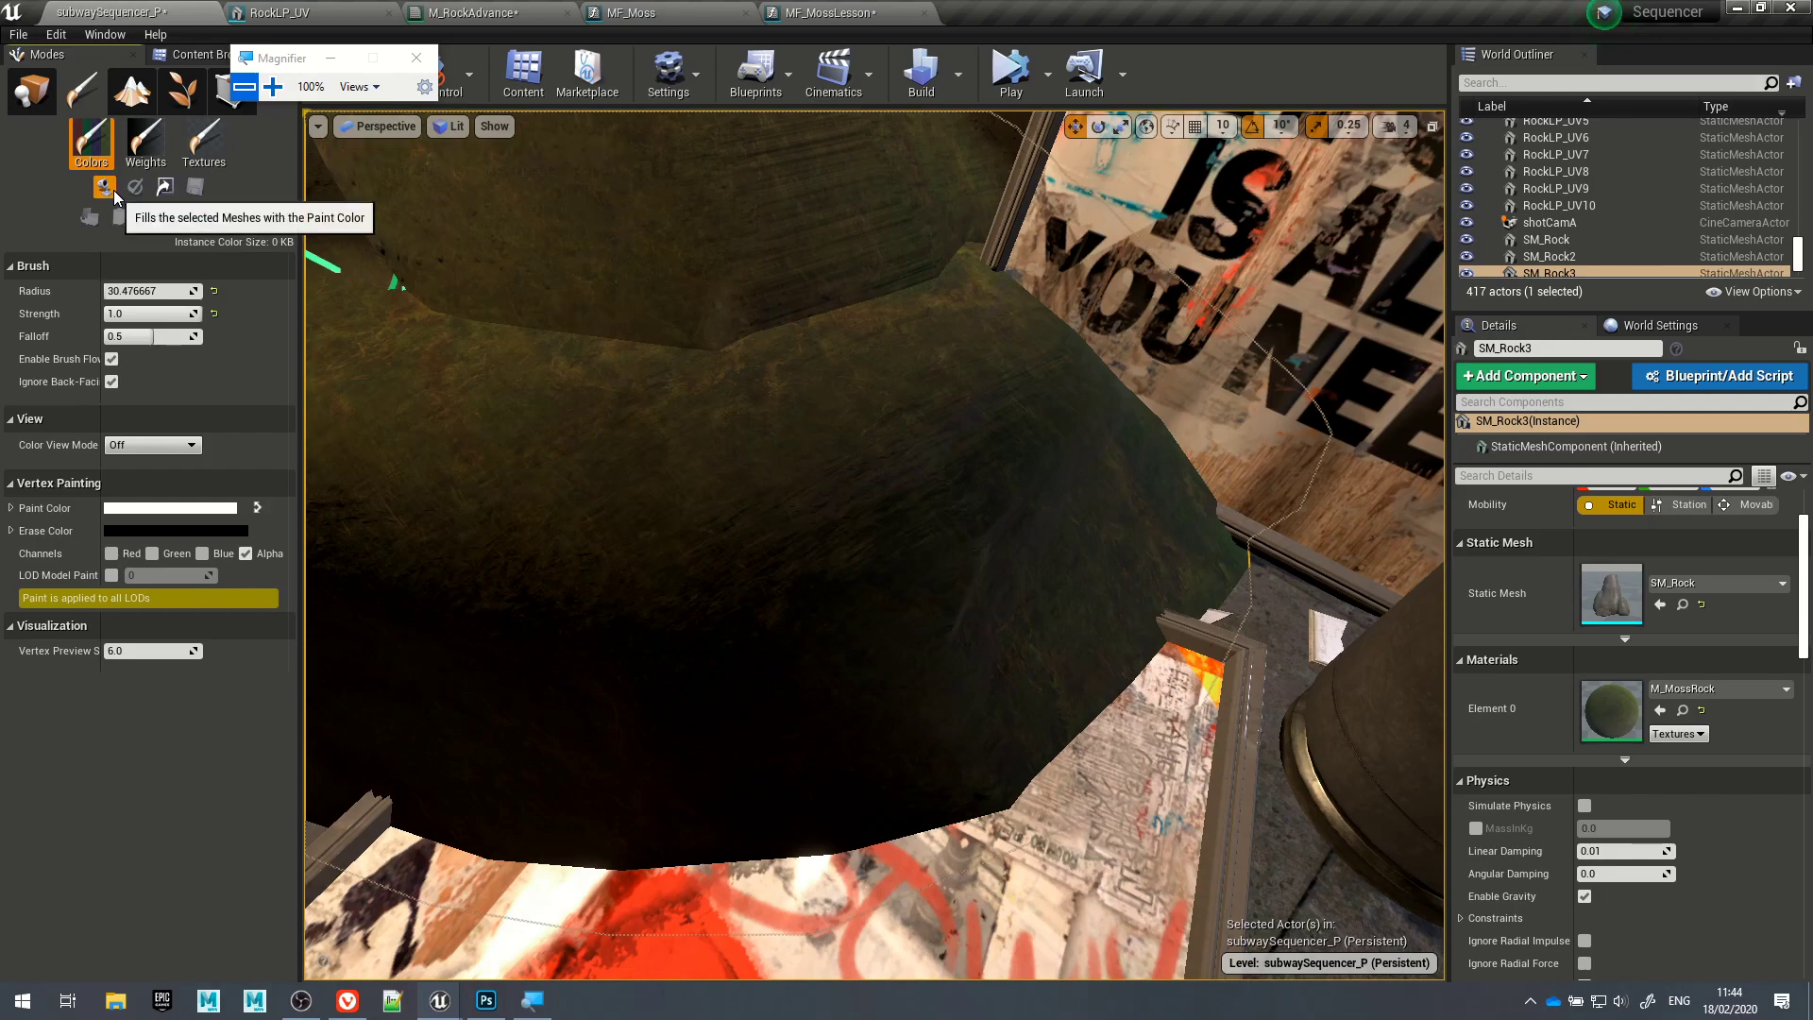
click(218, 218)
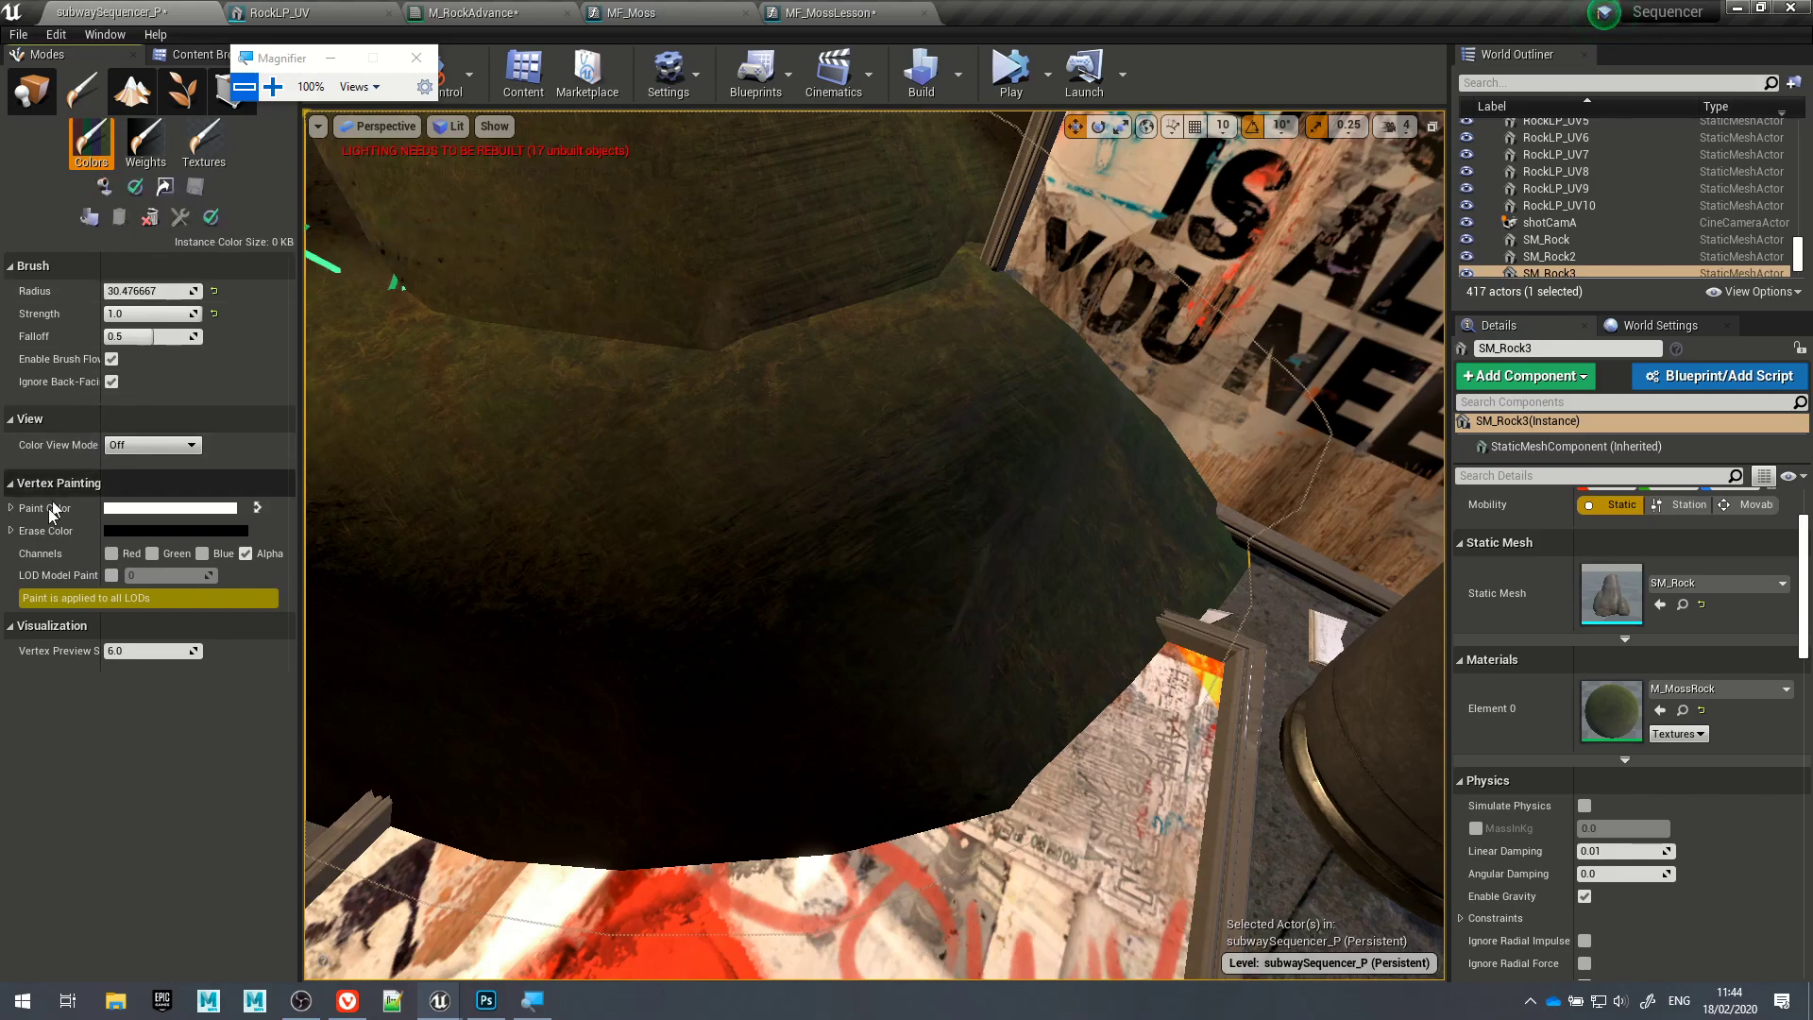
click(258, 507)
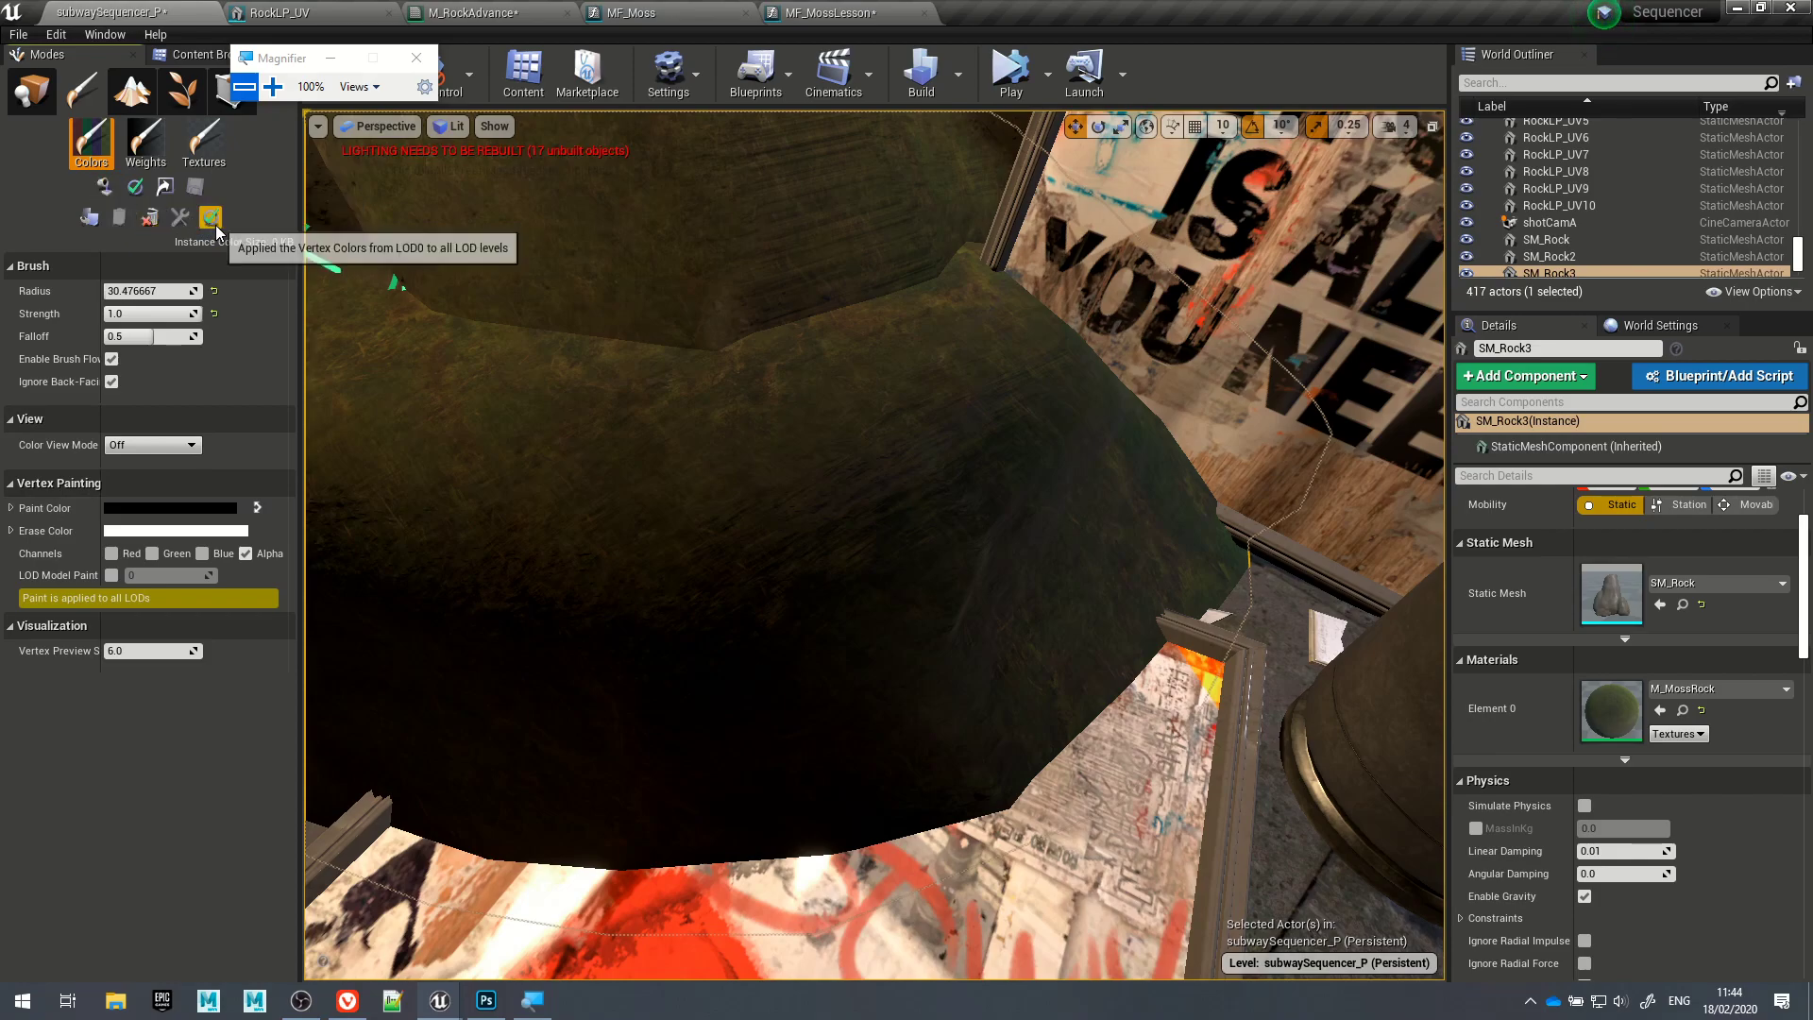
click(146, 223)
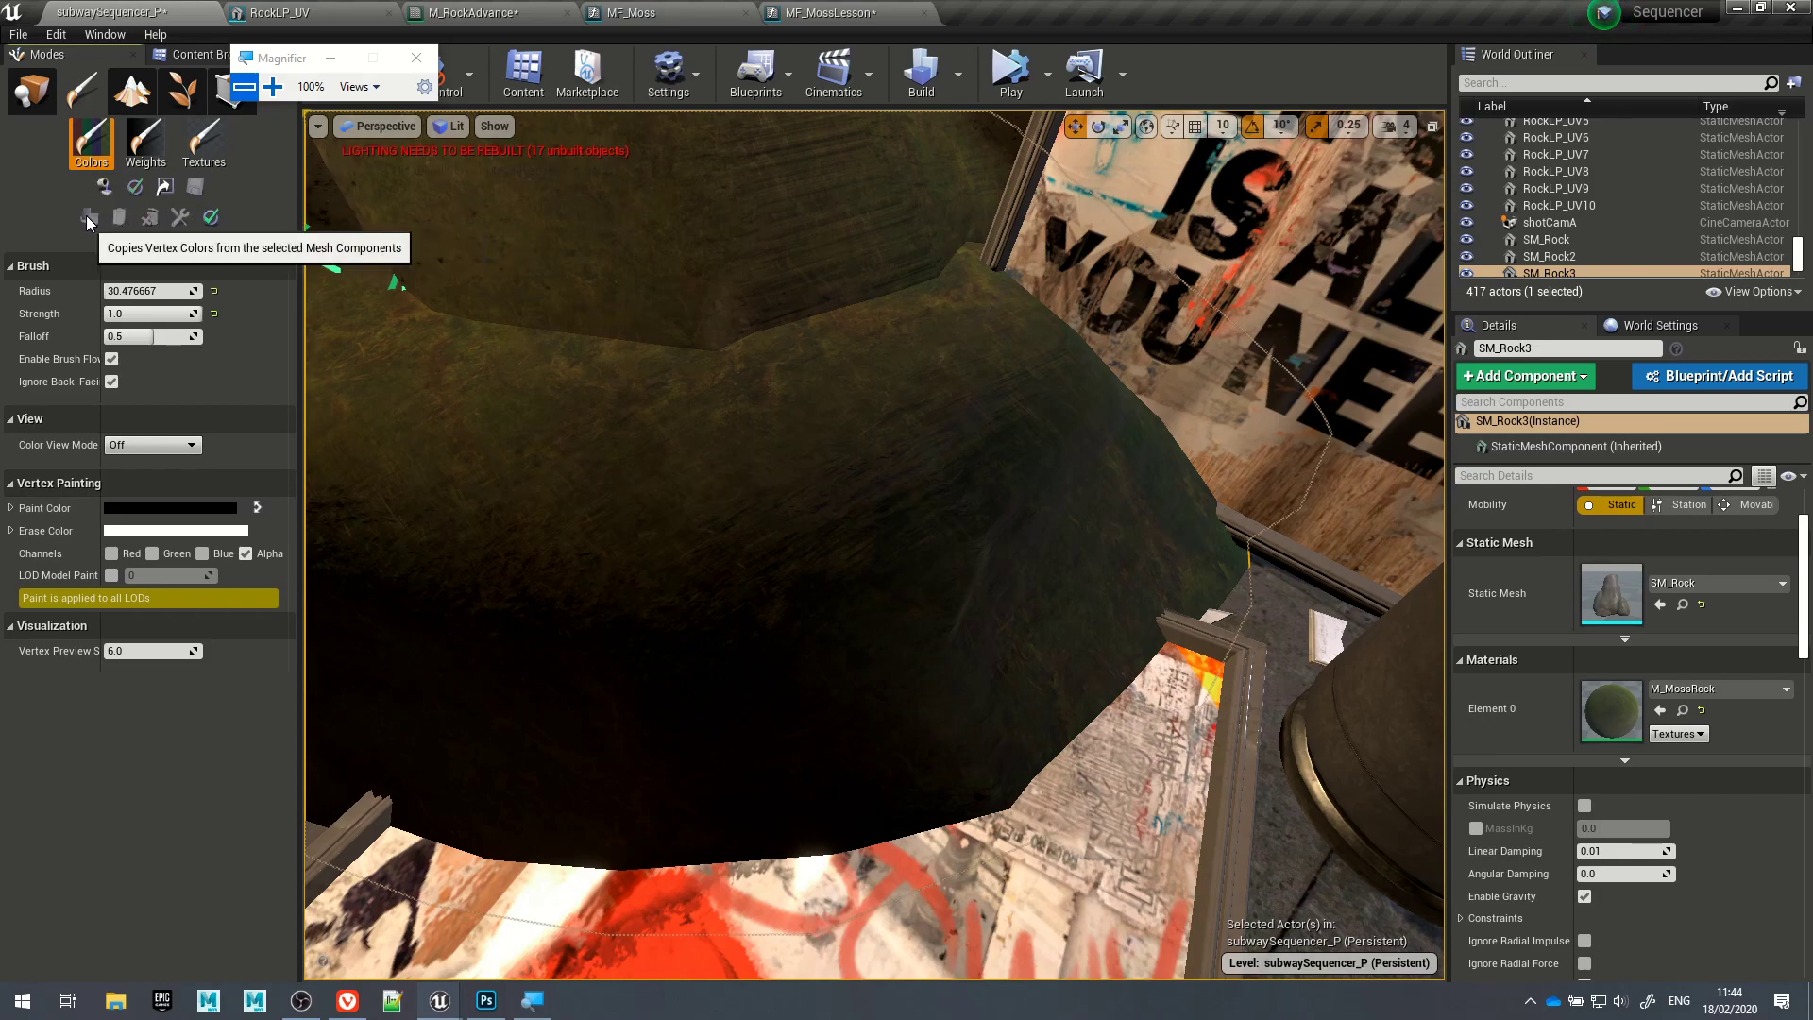
Step: Try painting black on the base of SM_Rock3 with LOD Model Painting off, on, and off again
mouse_move(831, 529)
mouse_down()
mouse_move(877, 513)
mouse_move(976, 532)
mouse_move(971, 565)
mouse_up()
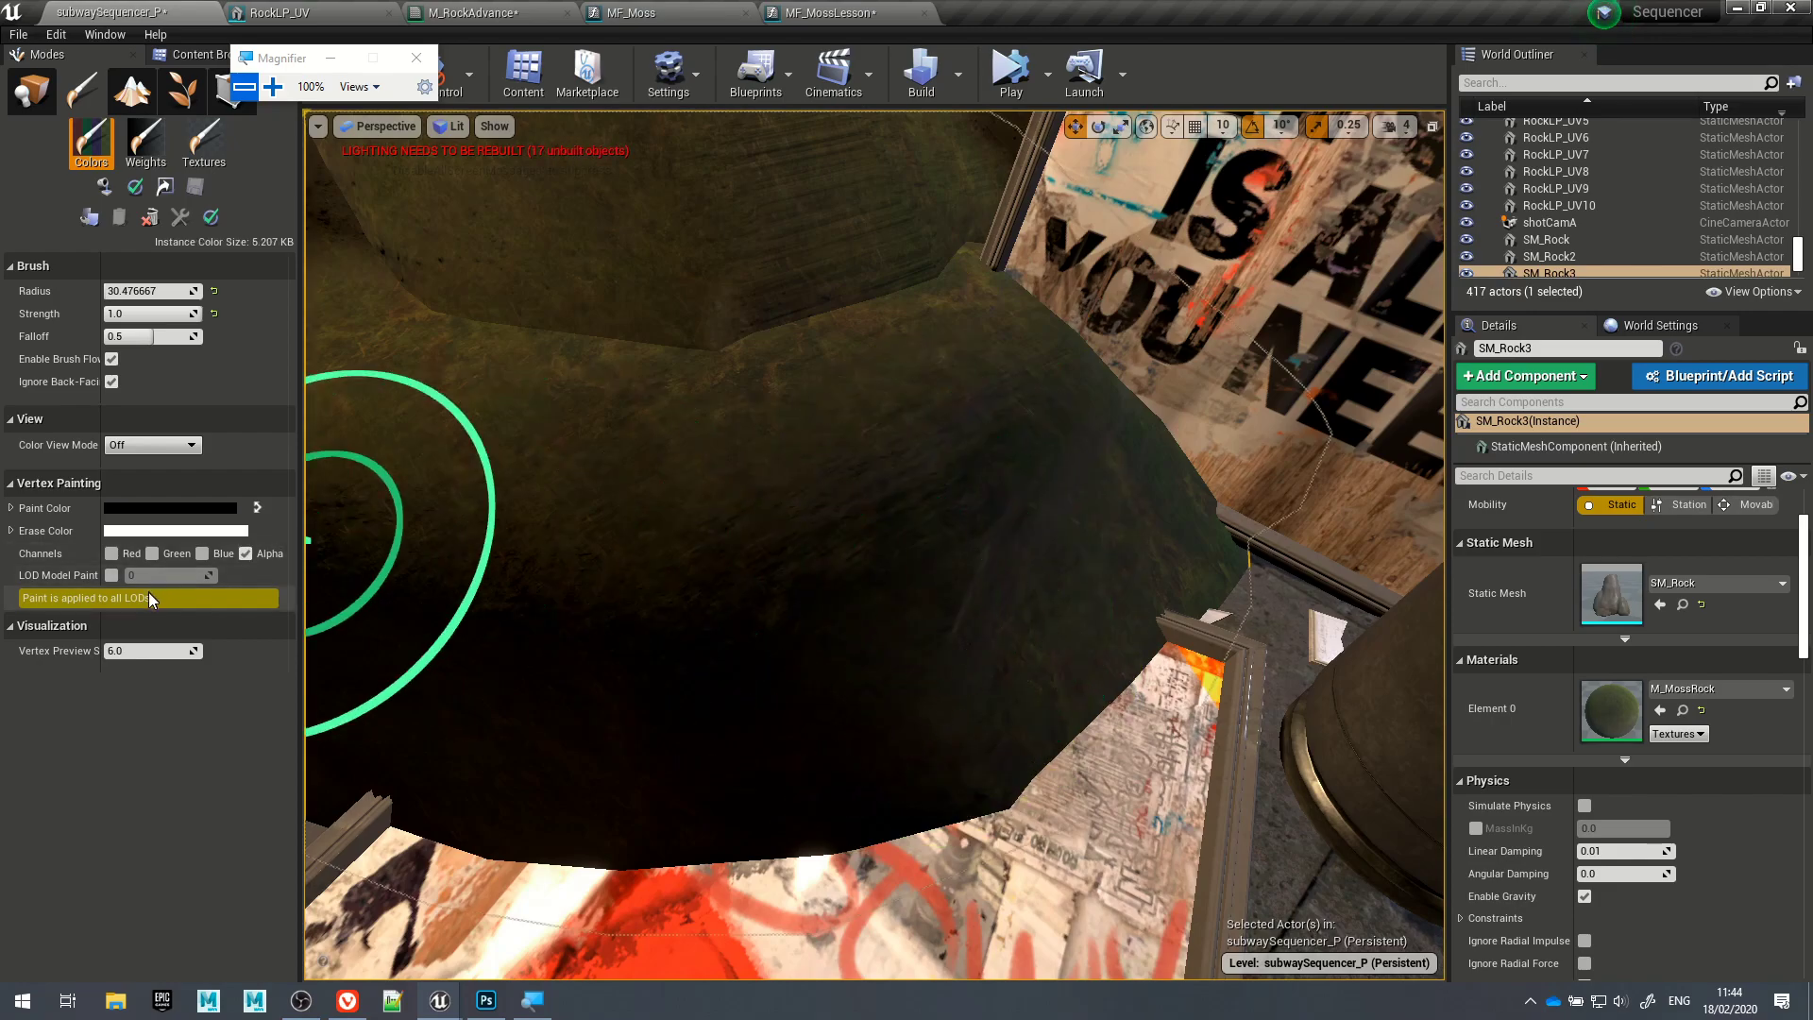
click(112, 575)
mouse_move(836, 651)
mouse_down()
mouse_move(791, 548)
mouse_move(718, 557)
mouse_up()
click(114, 575)
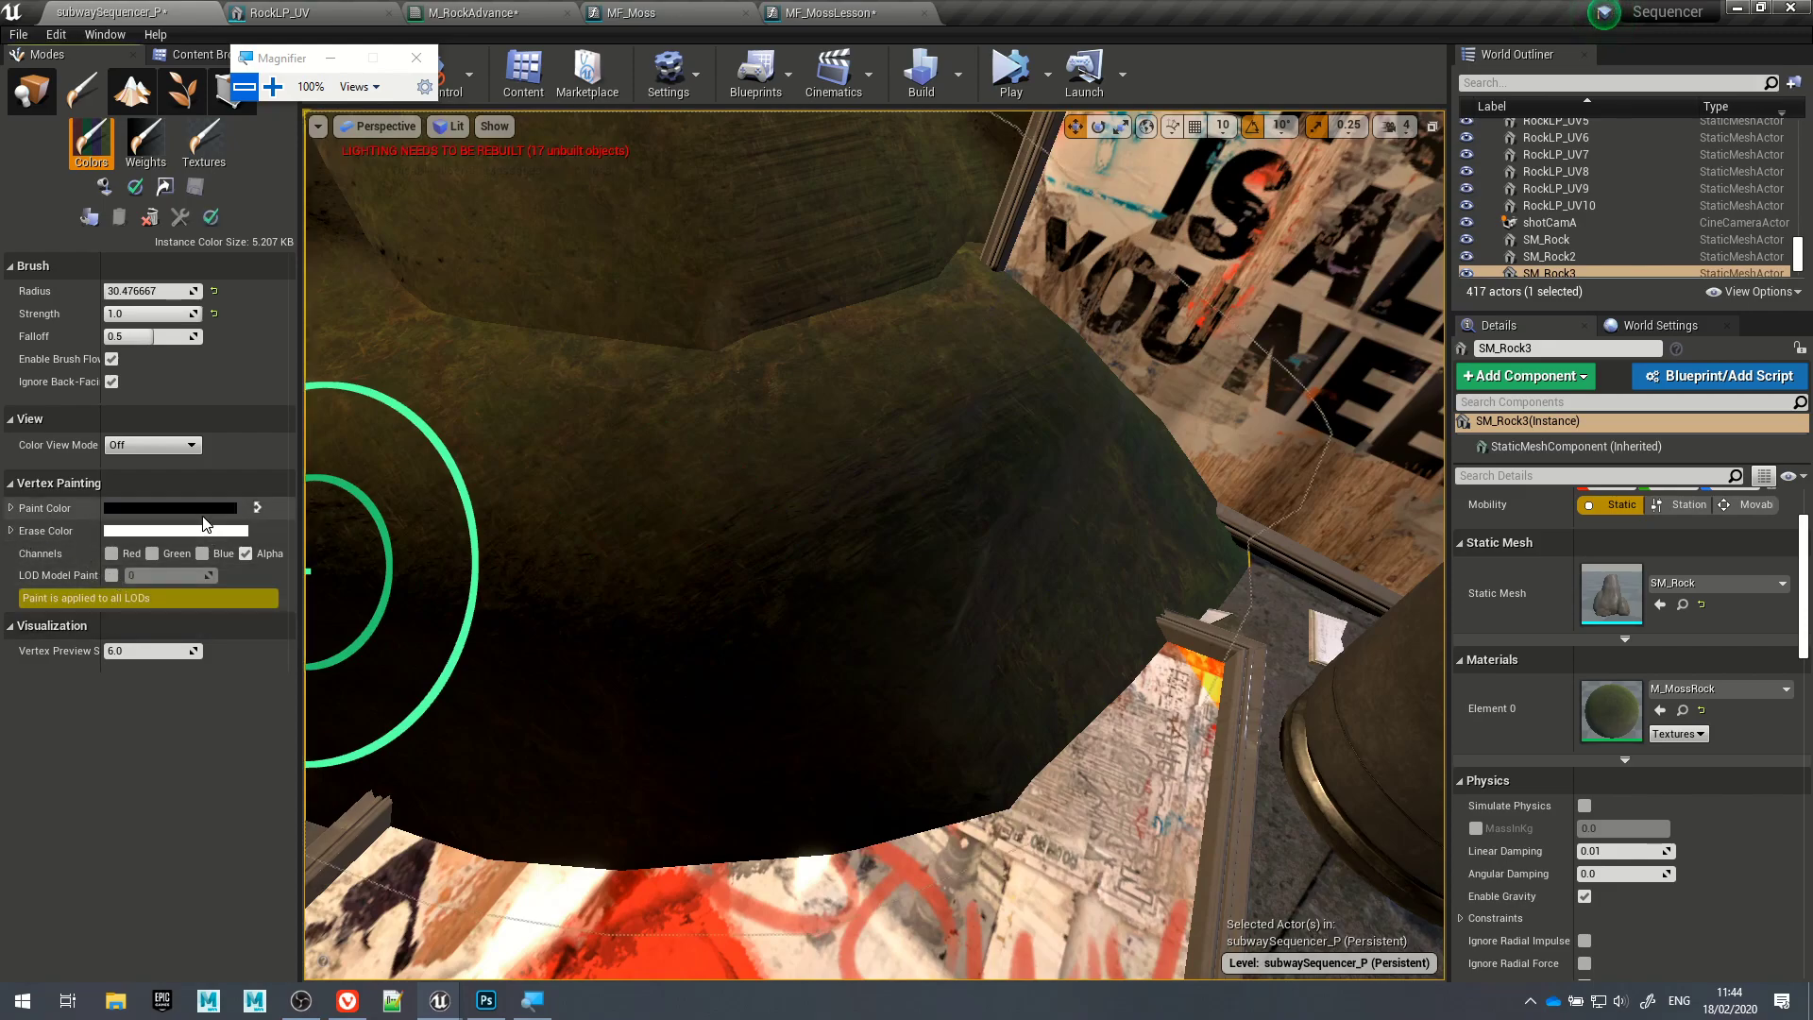
mouse_move(1039, 483)
mouse_down()
mouse_move(939, 368)
mouse_move(891, 344)
mouse_move(689, 489)
mouse_up()
mouse_move(855, 465)
mouse_down()
mouse_move(676, 571)
mouse_move(944, 526)
mouse_move(855, 477)
mouse_up()
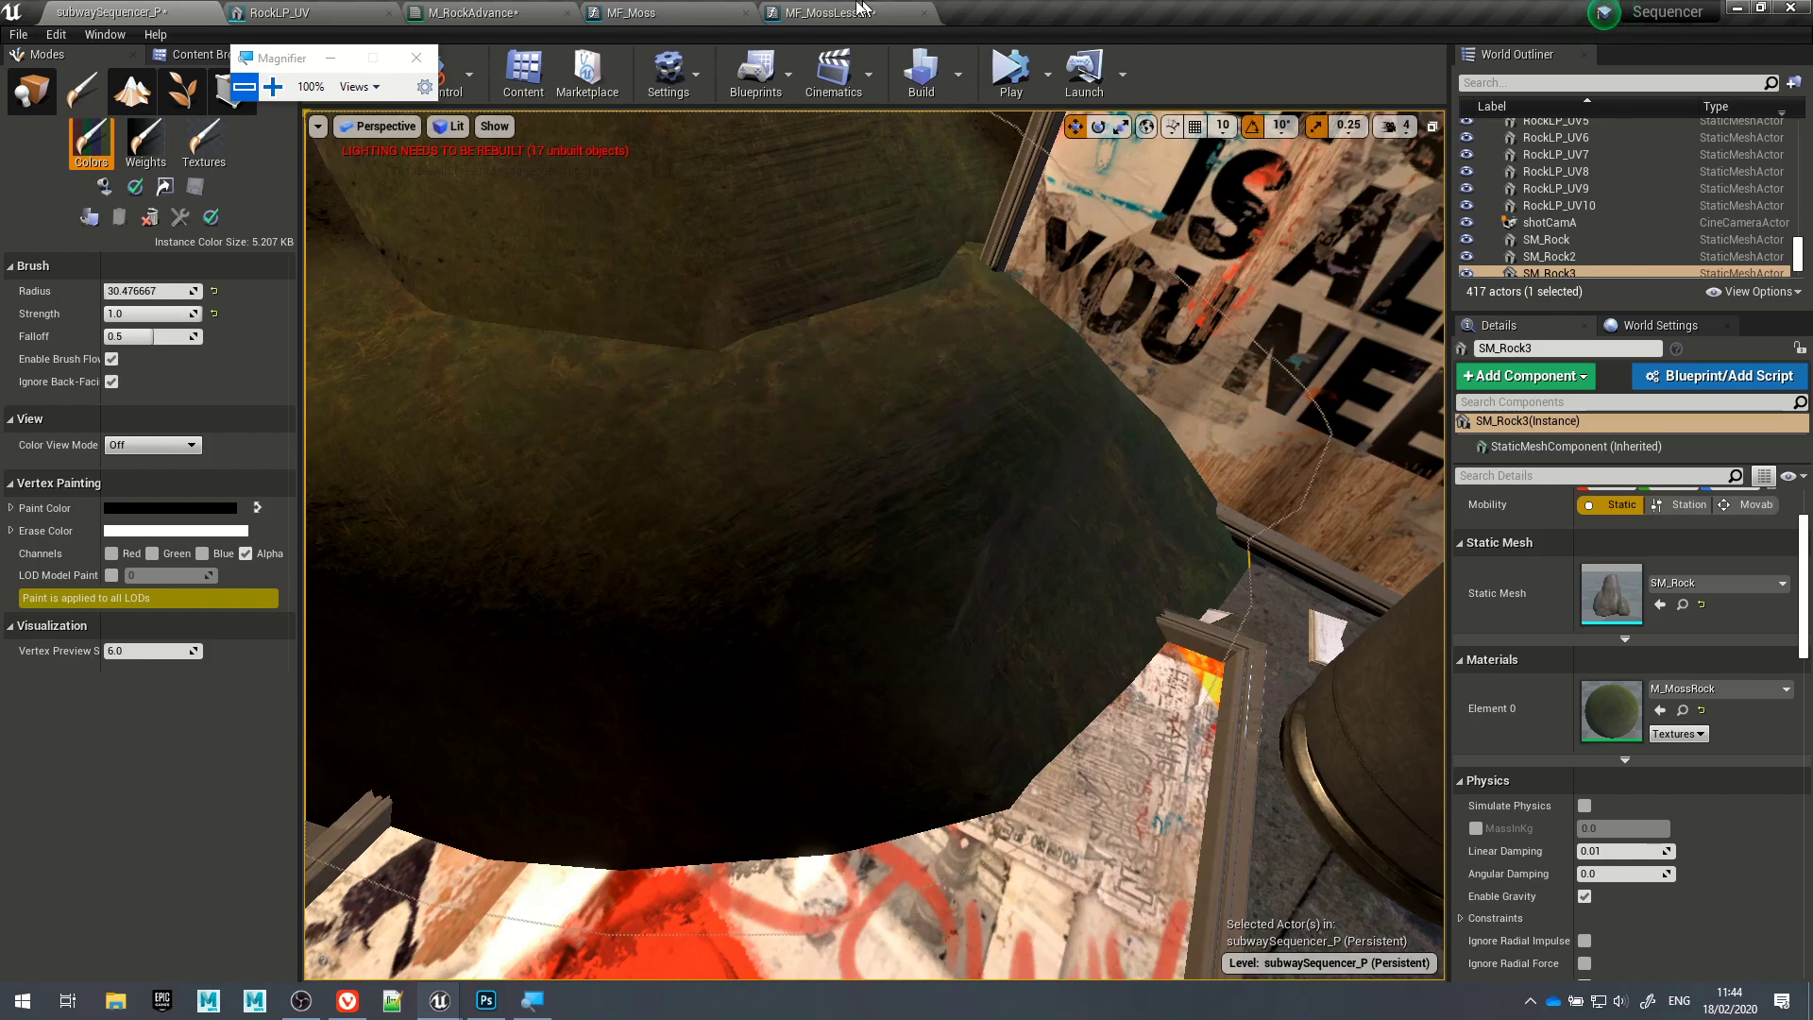
Step: Apply the changes in the M_RockAdvance material and return to the subwaySequencer_P level
click(666, 14)
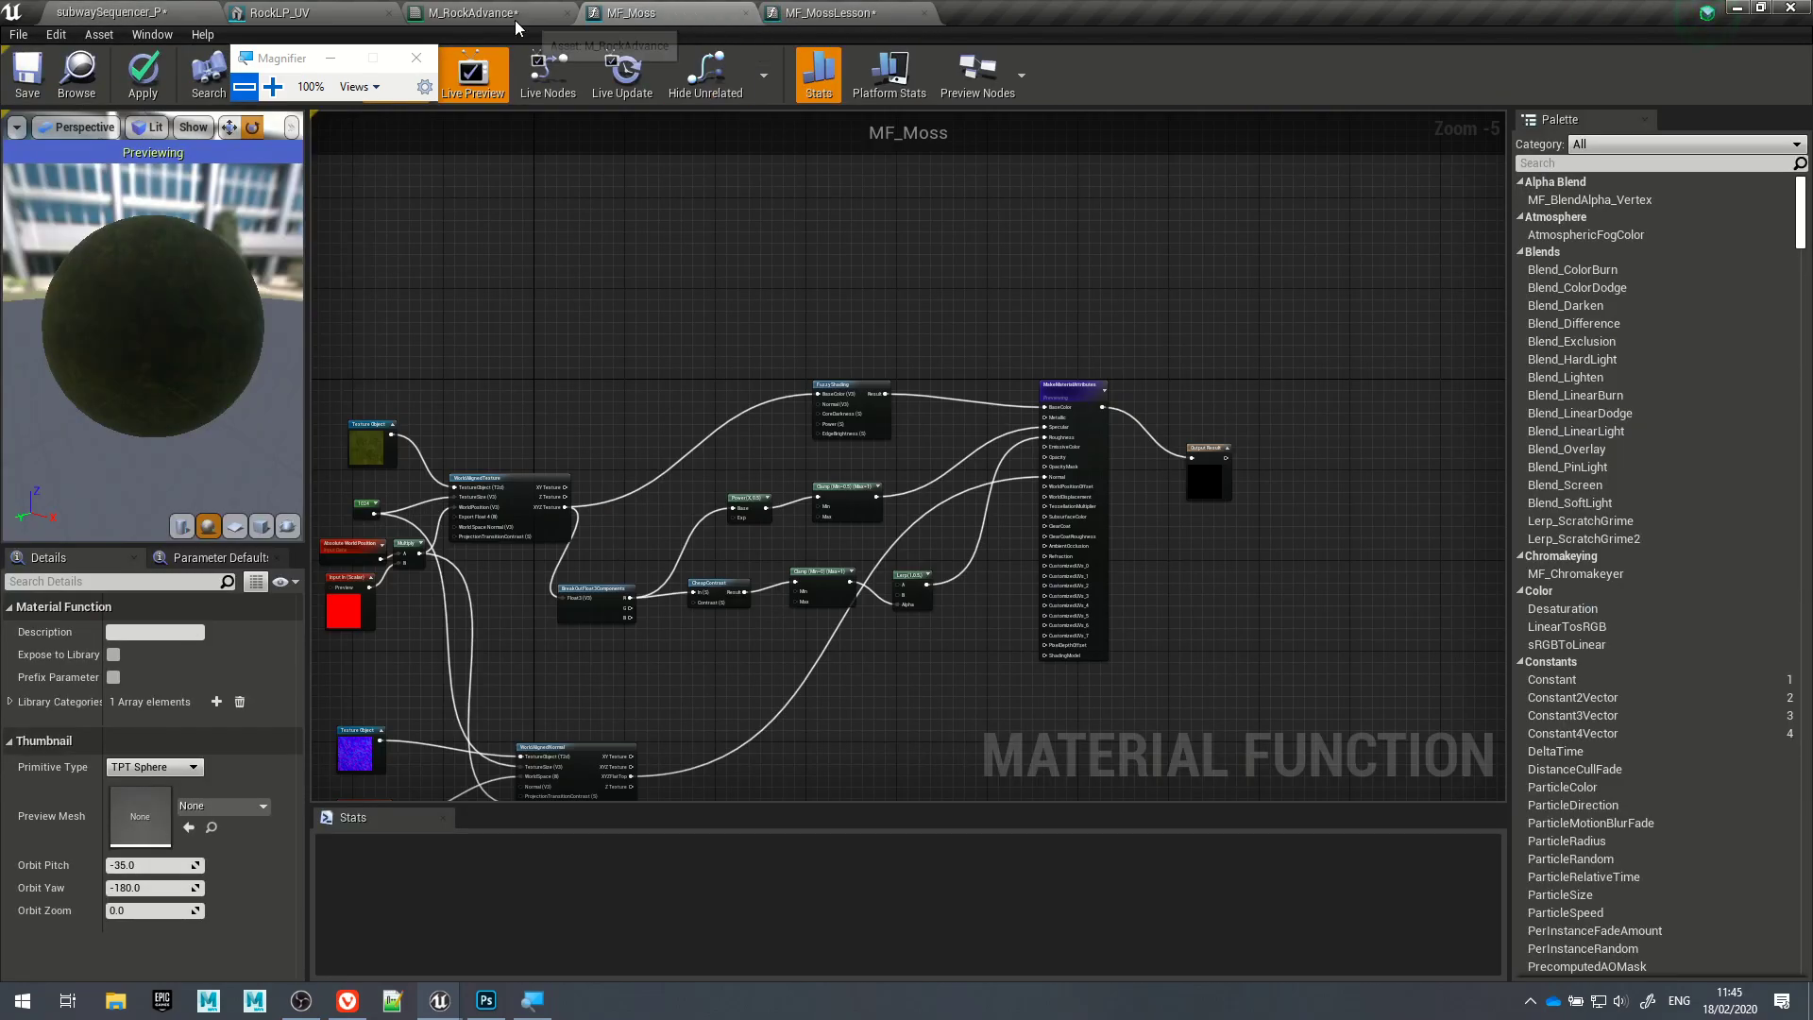
click(482, 13)
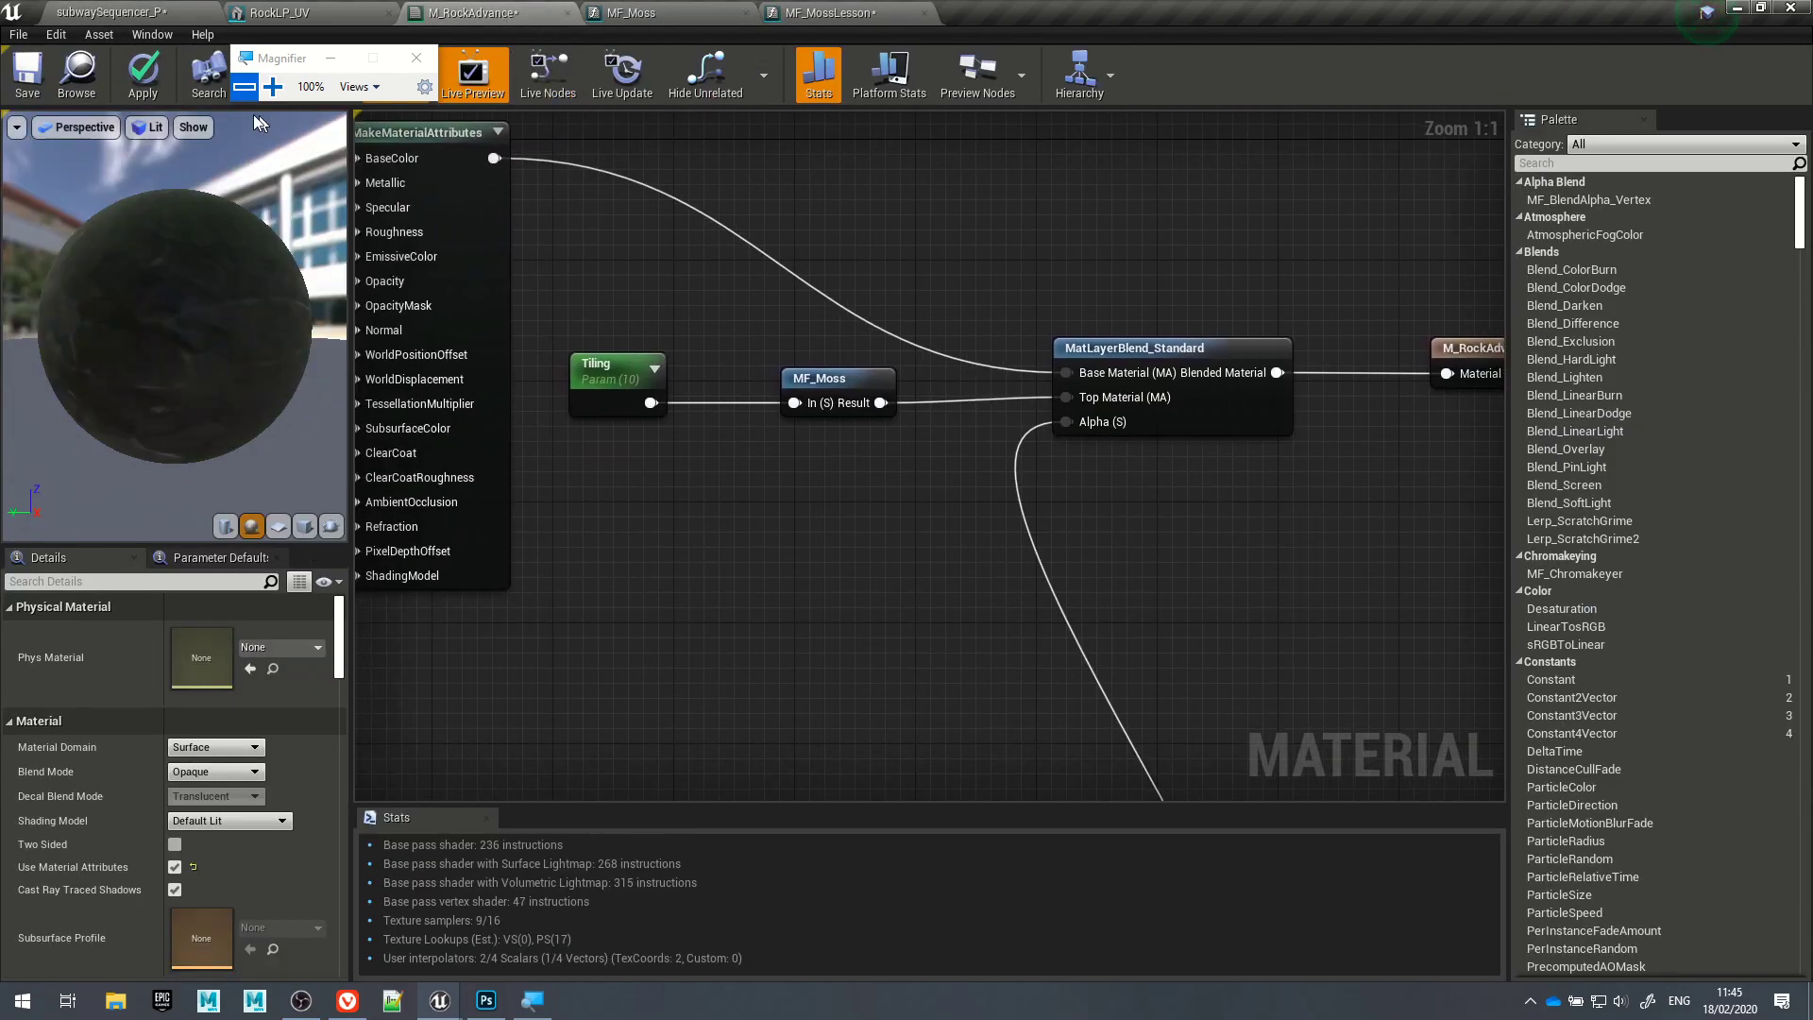
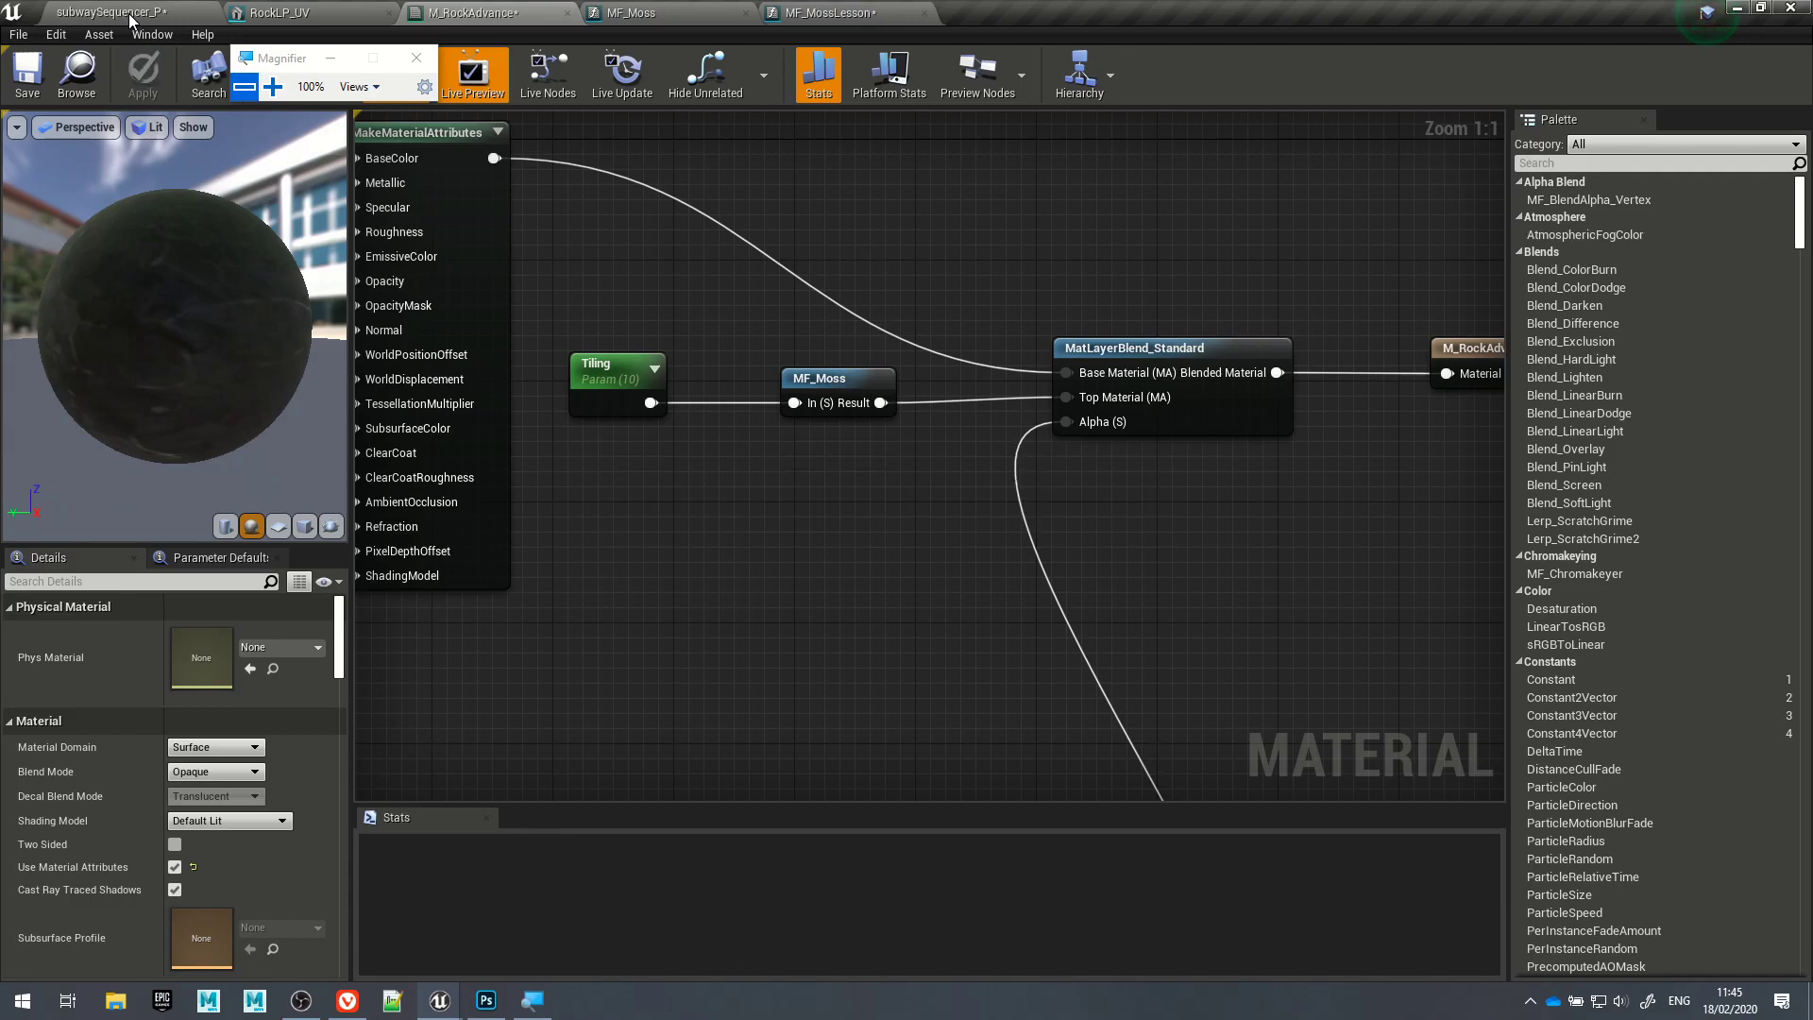
click(129, 13)
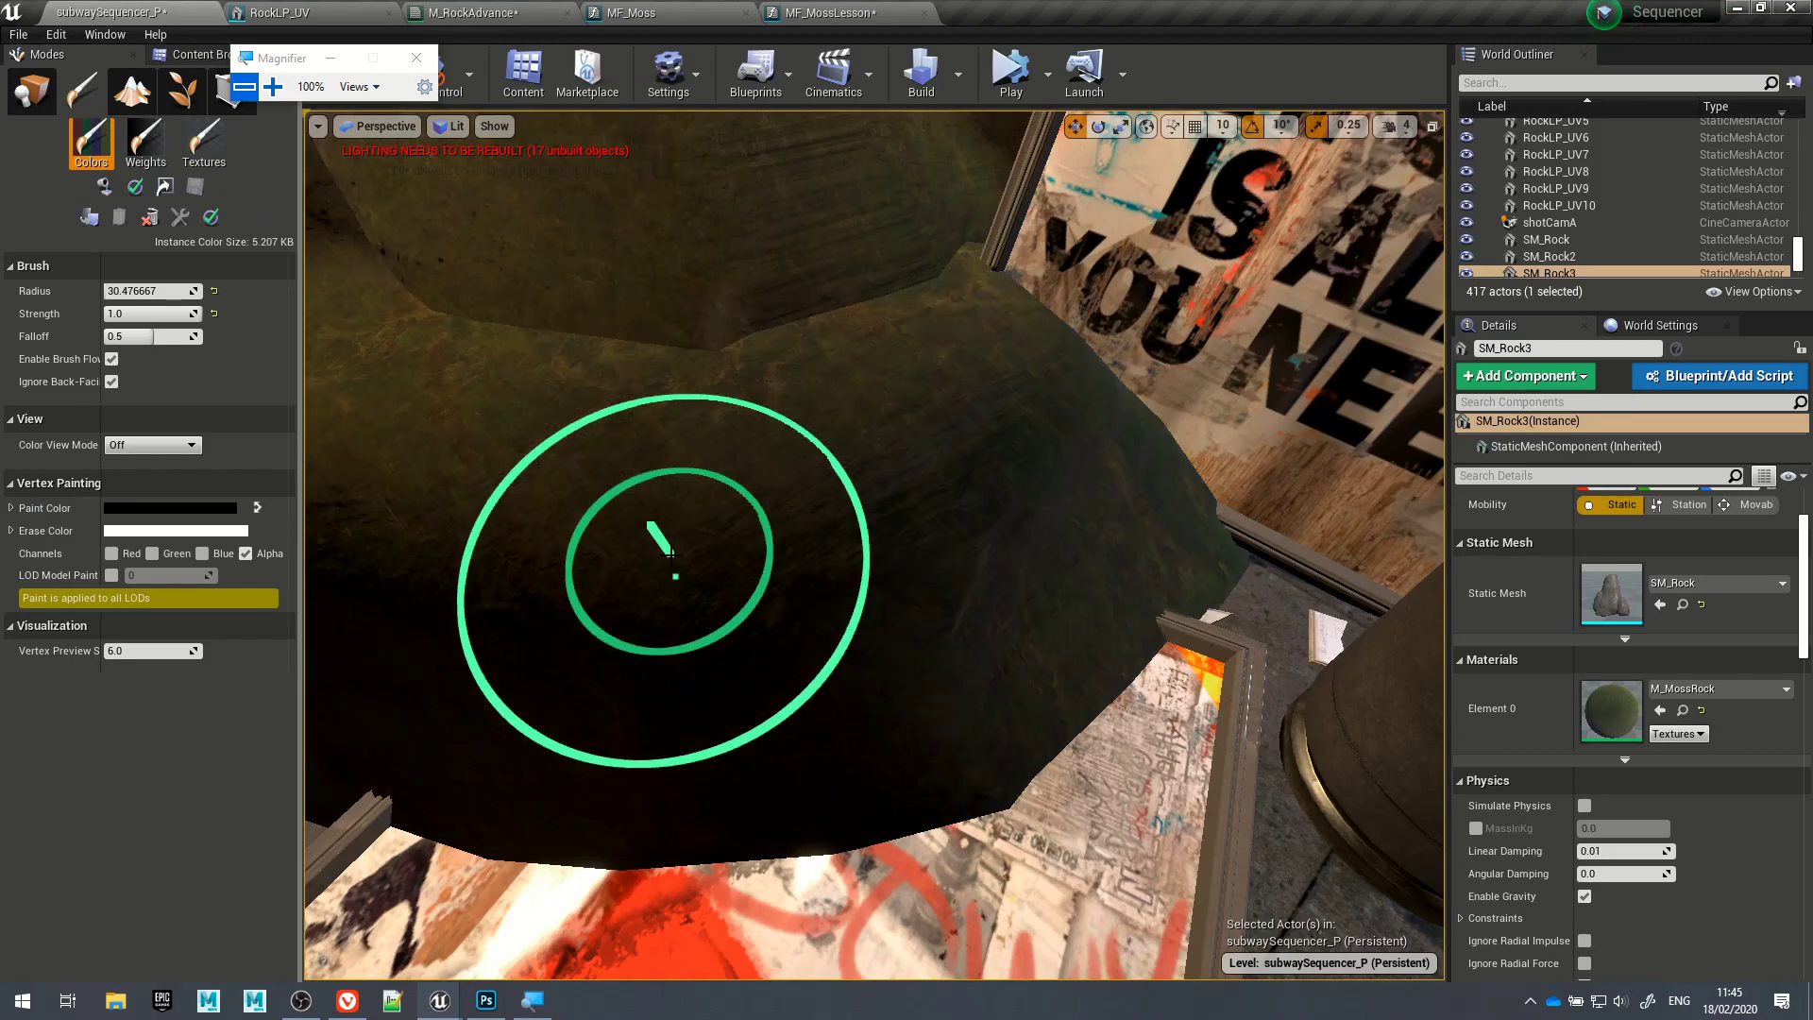
Step: Paint black across the base of SM_Rock3, then swap the paint color to white and brush over it again
mouse_move(496, 486)
mouse_down()
mouse_move(922, 473)
mouse_move(939, 384)
mouse_move(1016, 466)
mouse_move(627, 421)
mouse_move(838, 279)
mouse_move(680, 351)
mouse_move(822, 356)
mouse_up()
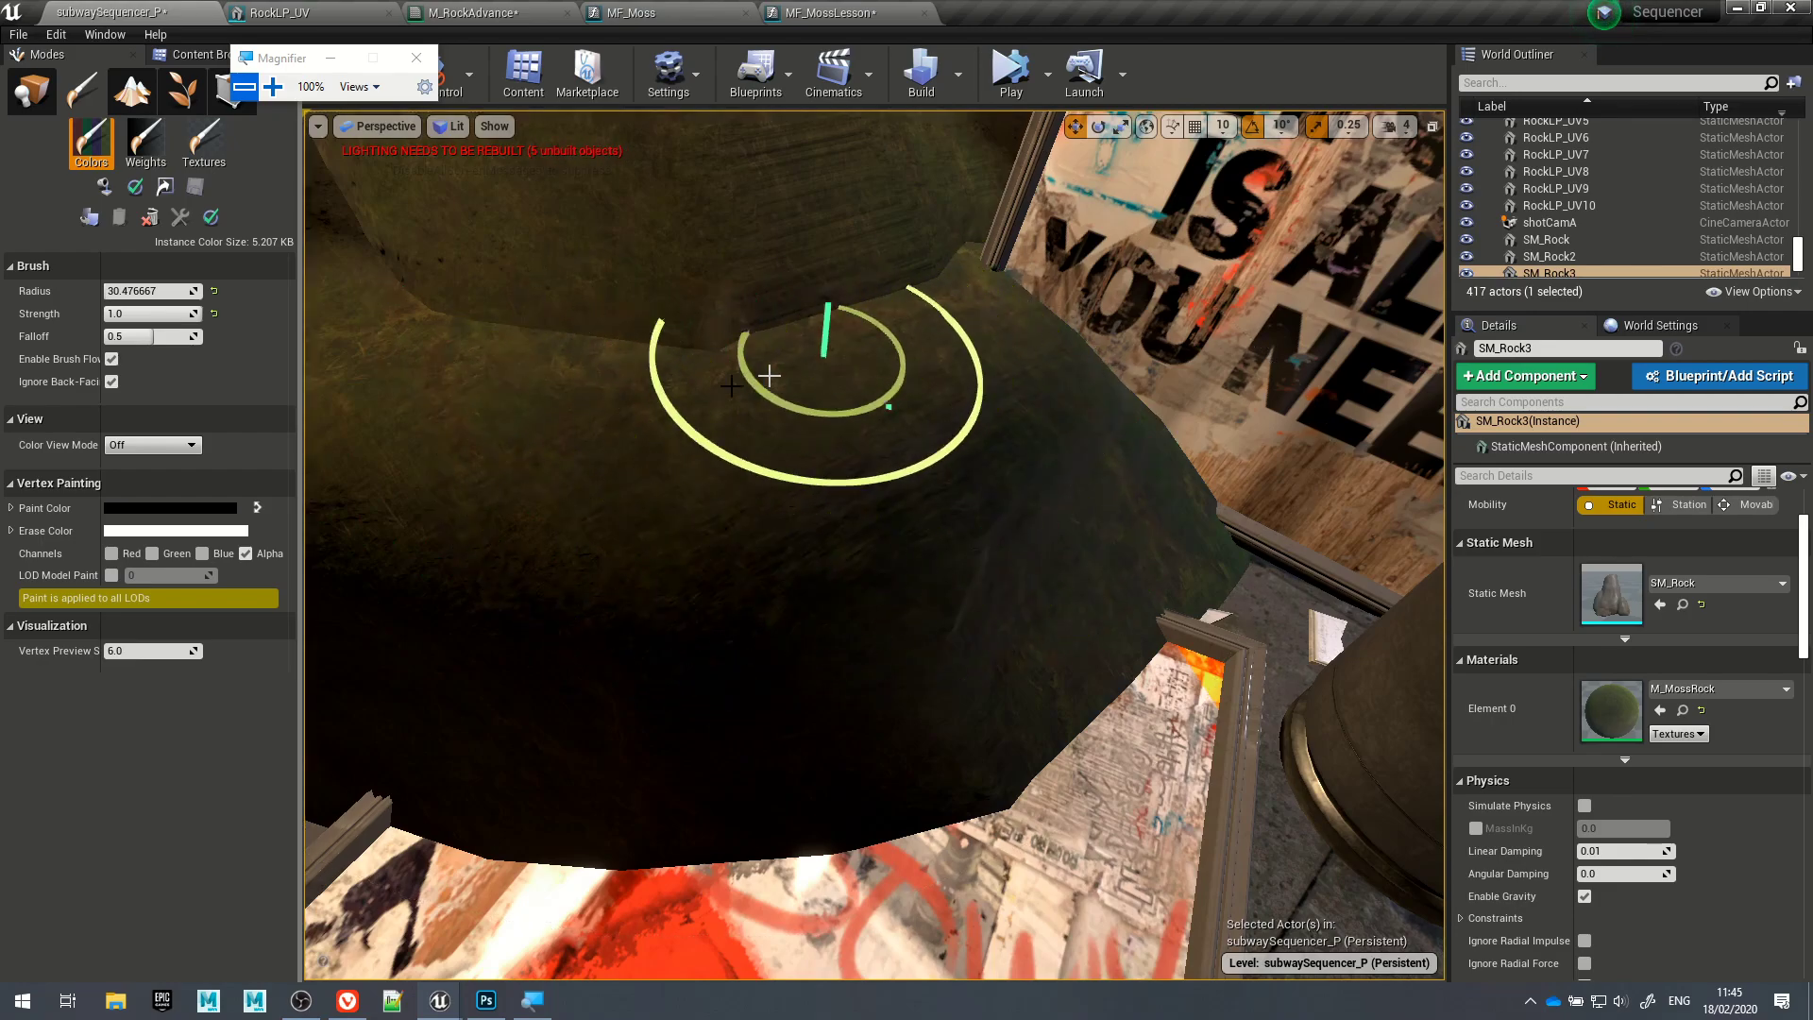
click(257, 507)
mouse_move(1038, 406)
mouse_down()
mouse_move(1033, 356)
mouse_move(636, 405)
mouse_move(688, 479)
mouse_up()
mouse_move(1057, 406)
mouse_down()
mouse_move(741, 332)
mouse_move(737, 301)
mouse_move(720, 520)
mouse_move(694, 514)
mouse_up()
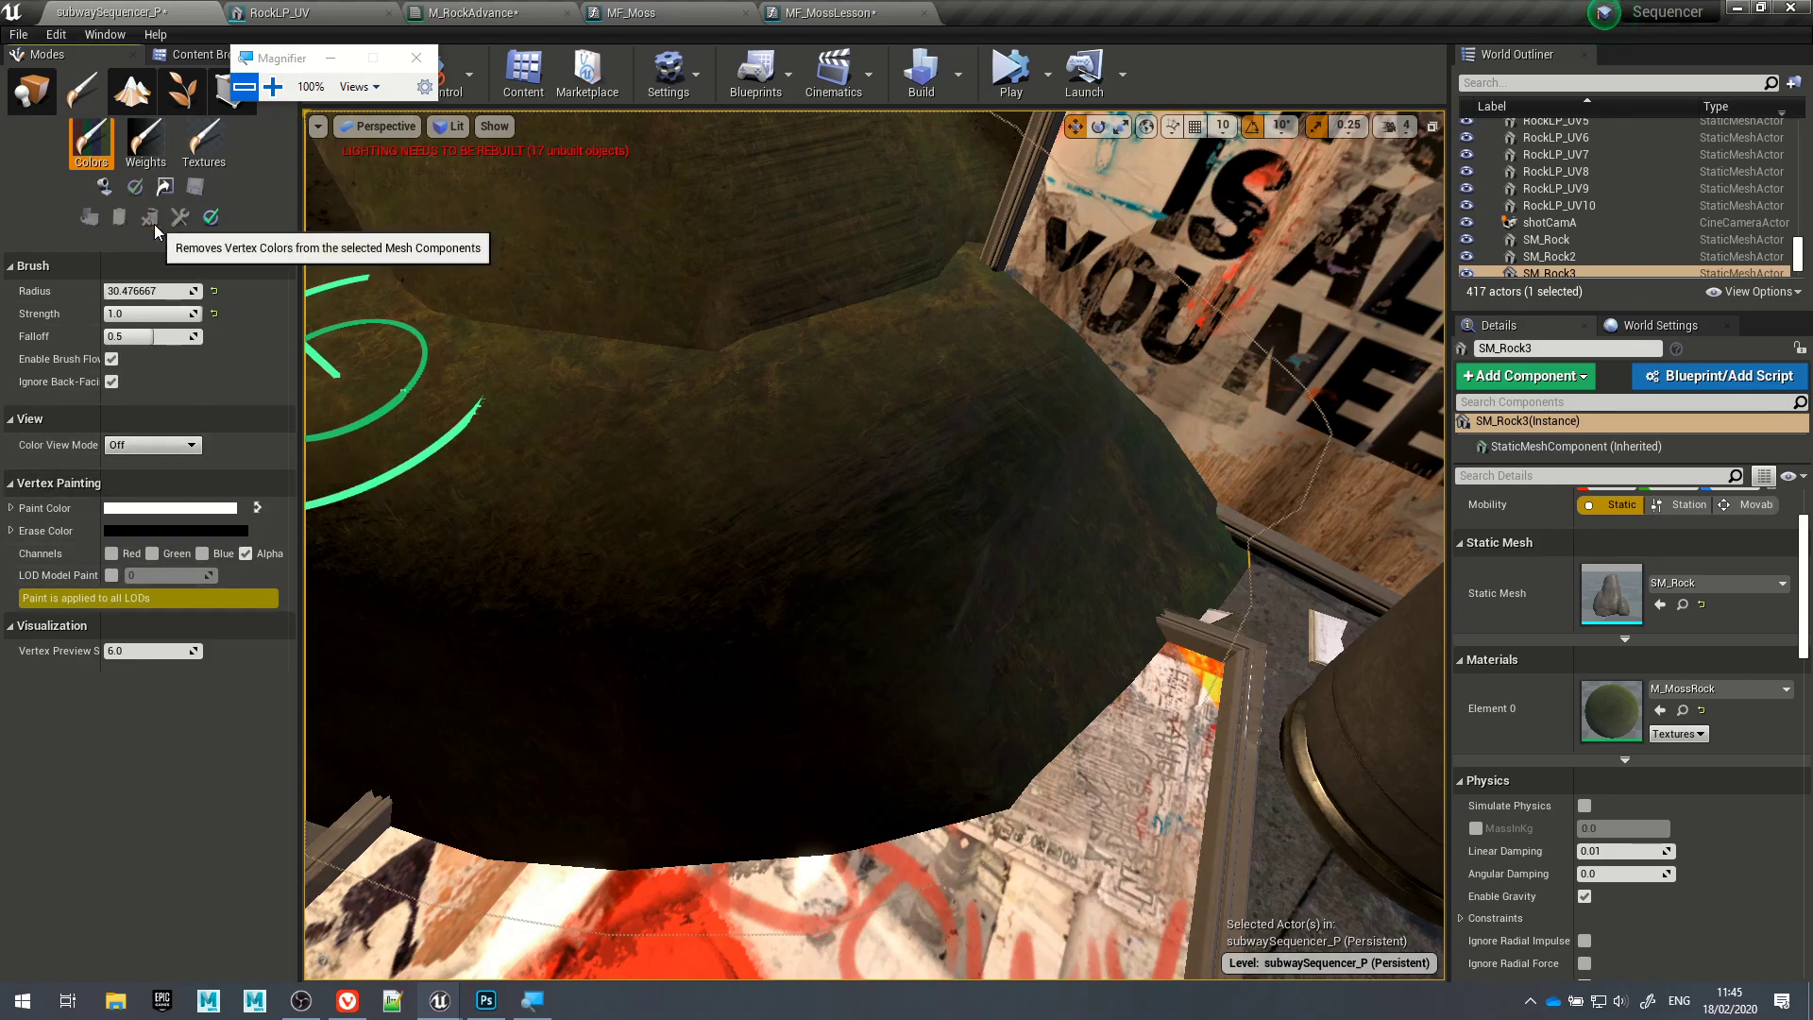
Step: Clear the vertex colors of SM_Rock3, paint white over its base and set the Color View Mode to Alpha Channel
click(148, 217)
mouse_move(873, 469)
mouse_down()
mouse_move(1063, 515)
mouse_move(703, 573)
mouse_up()
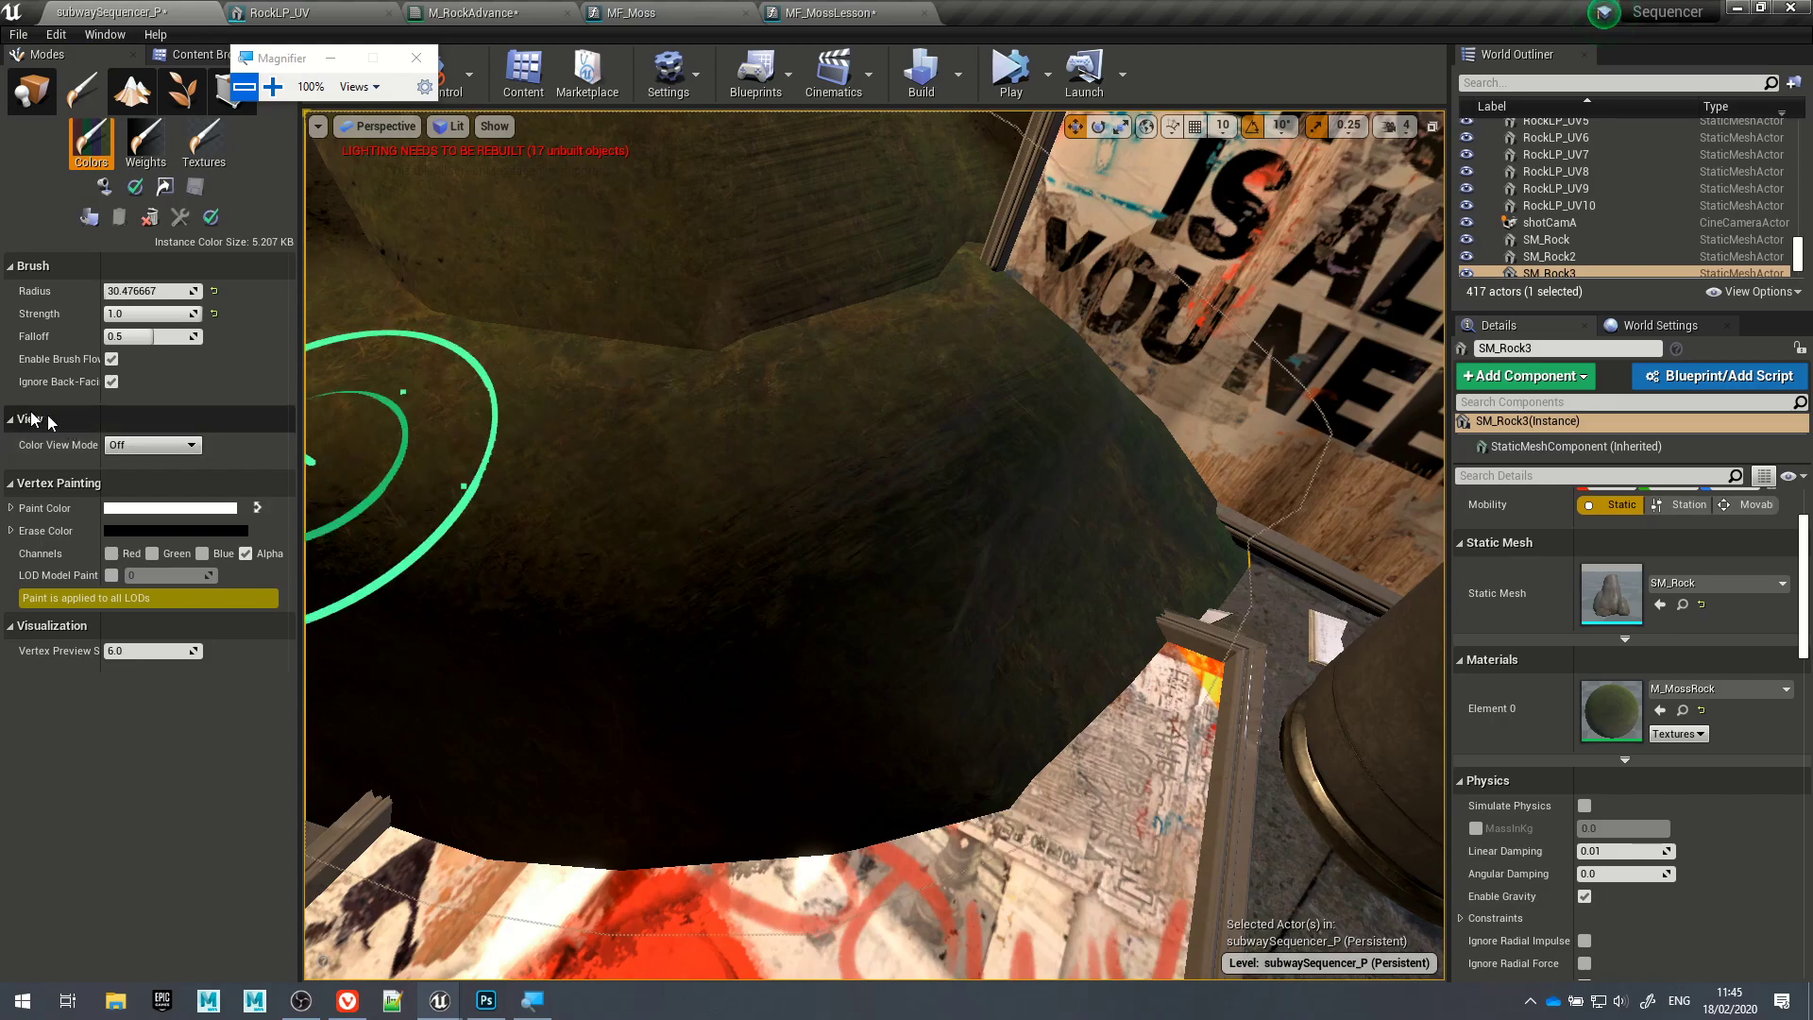
click(127, 445)
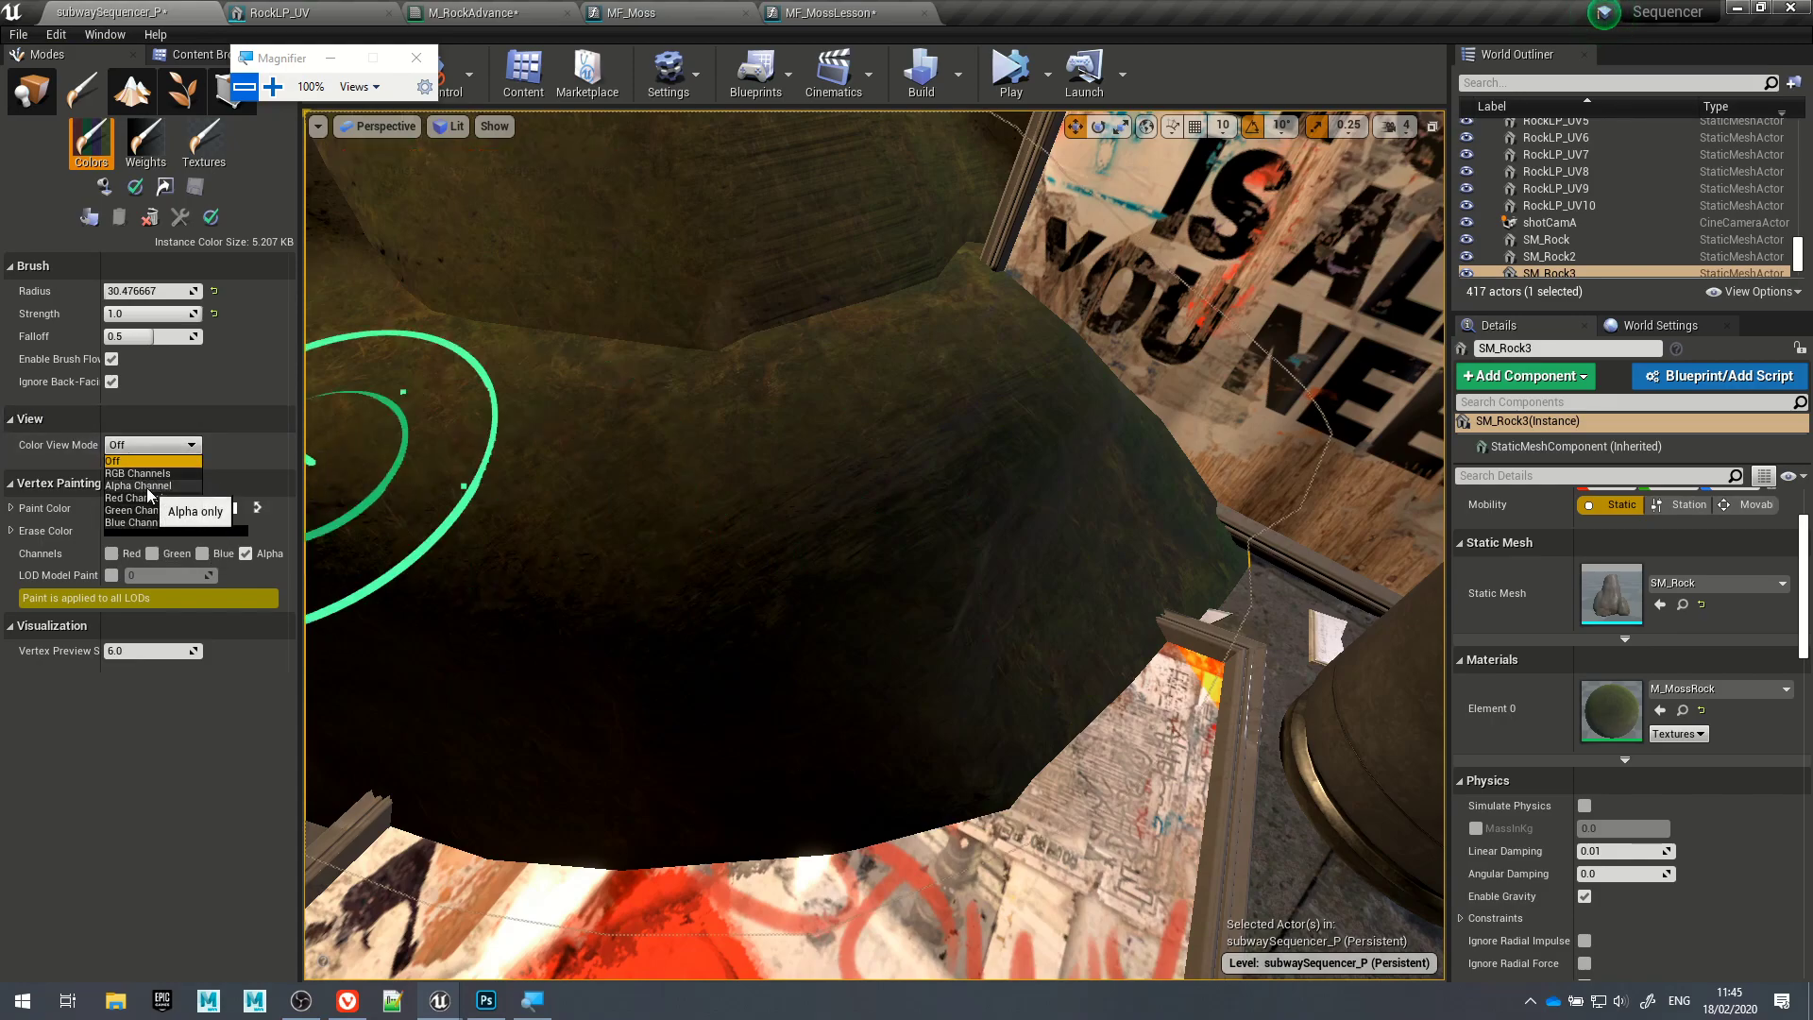
click(142, 485)
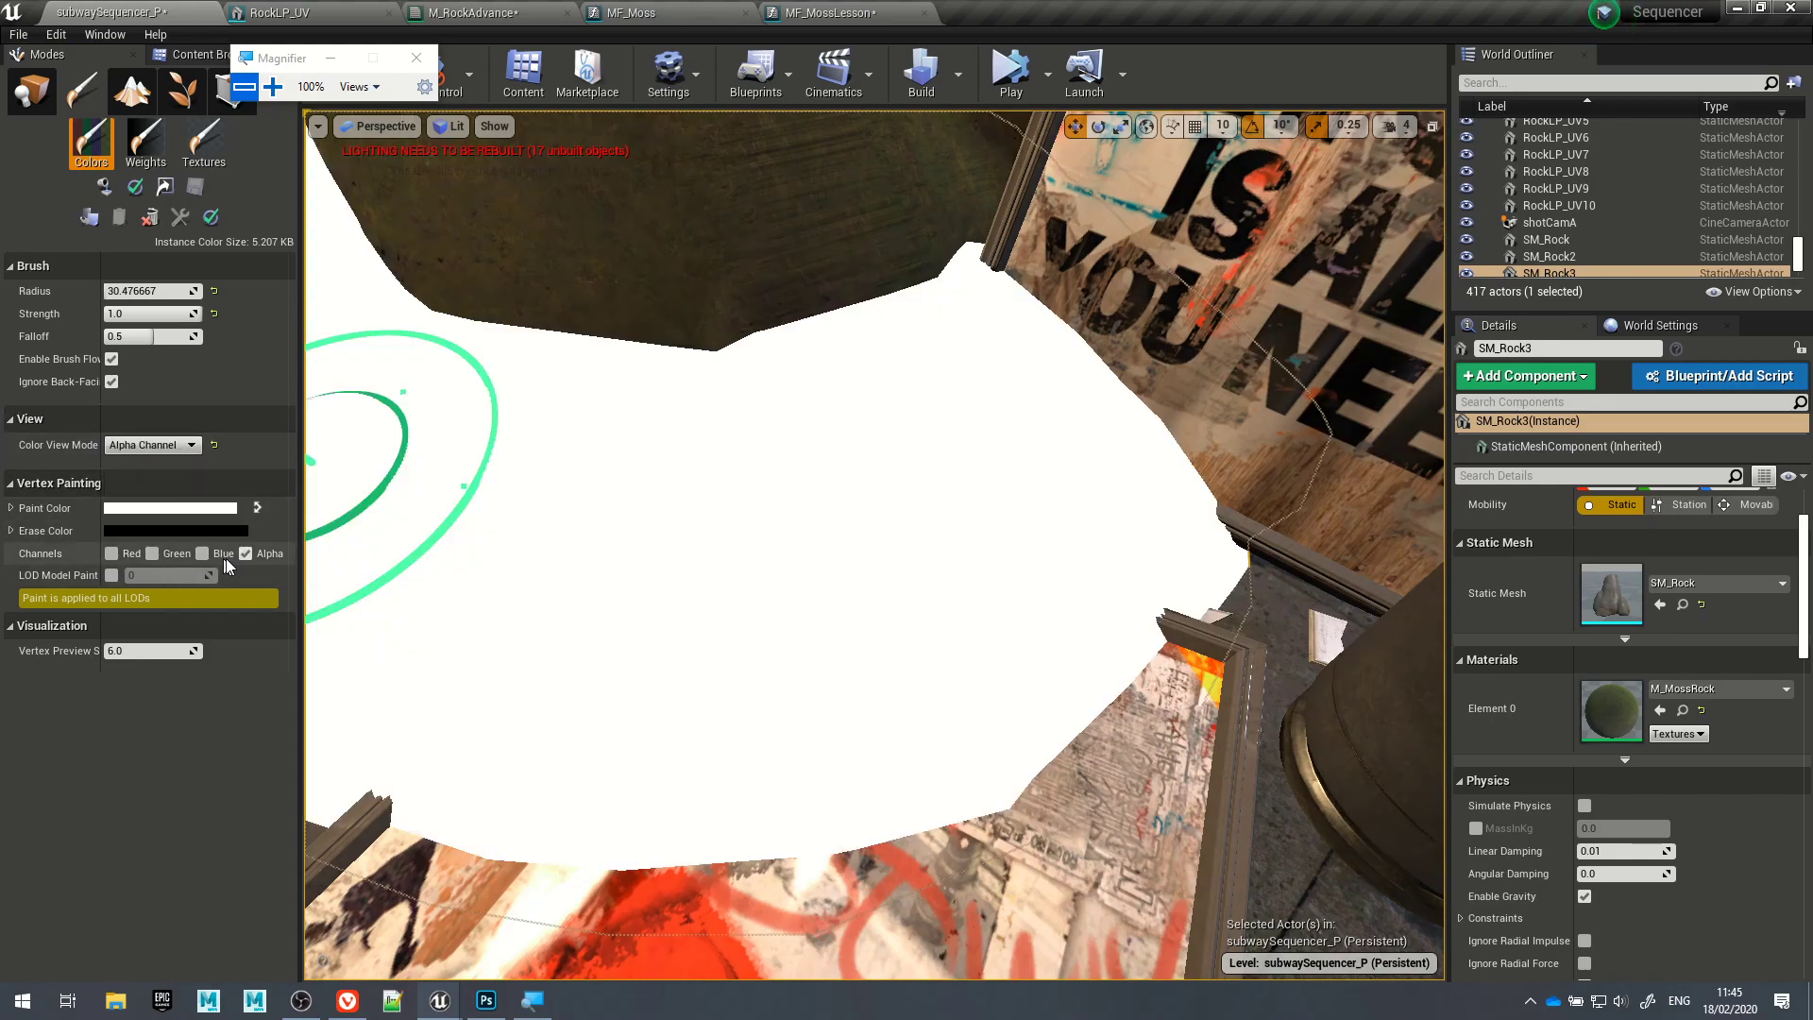
Step: Swap the paint color to black and enable the Red, Green and Blue channels alongside Alpha for vertex painting
click(259, 507)
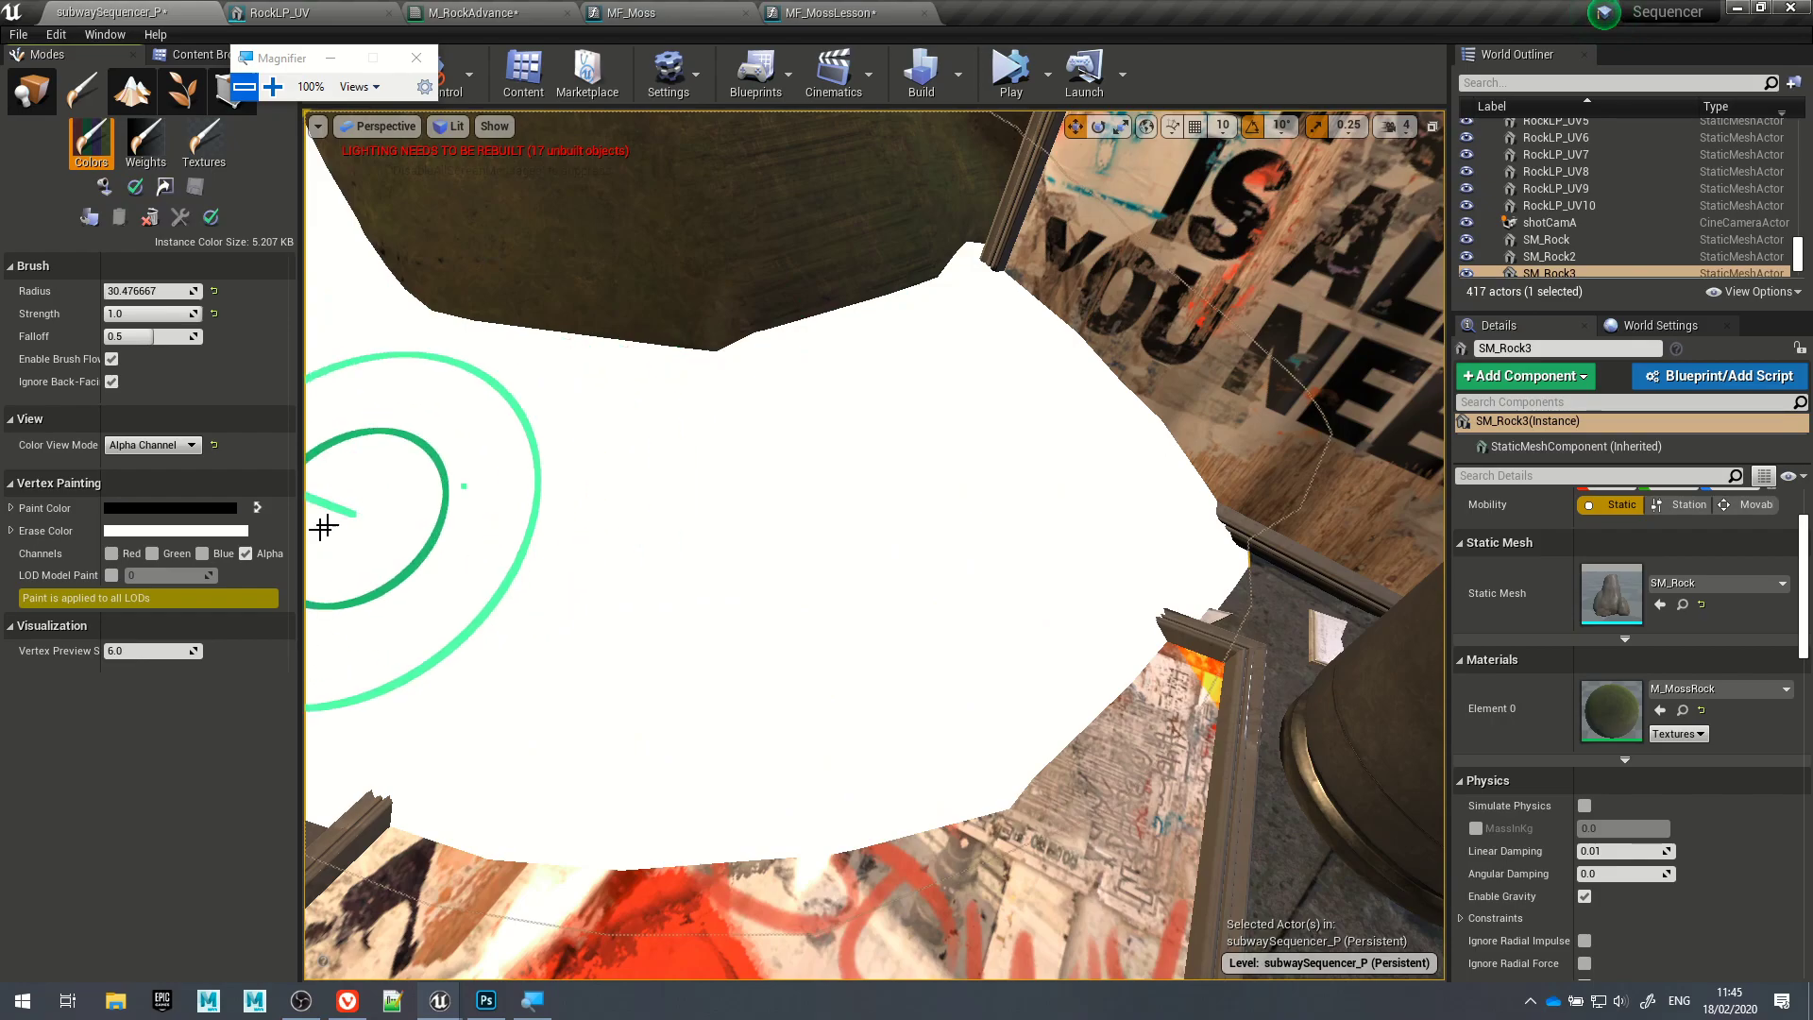
click(204, 554)
click(152, 553)
click(112, 554)
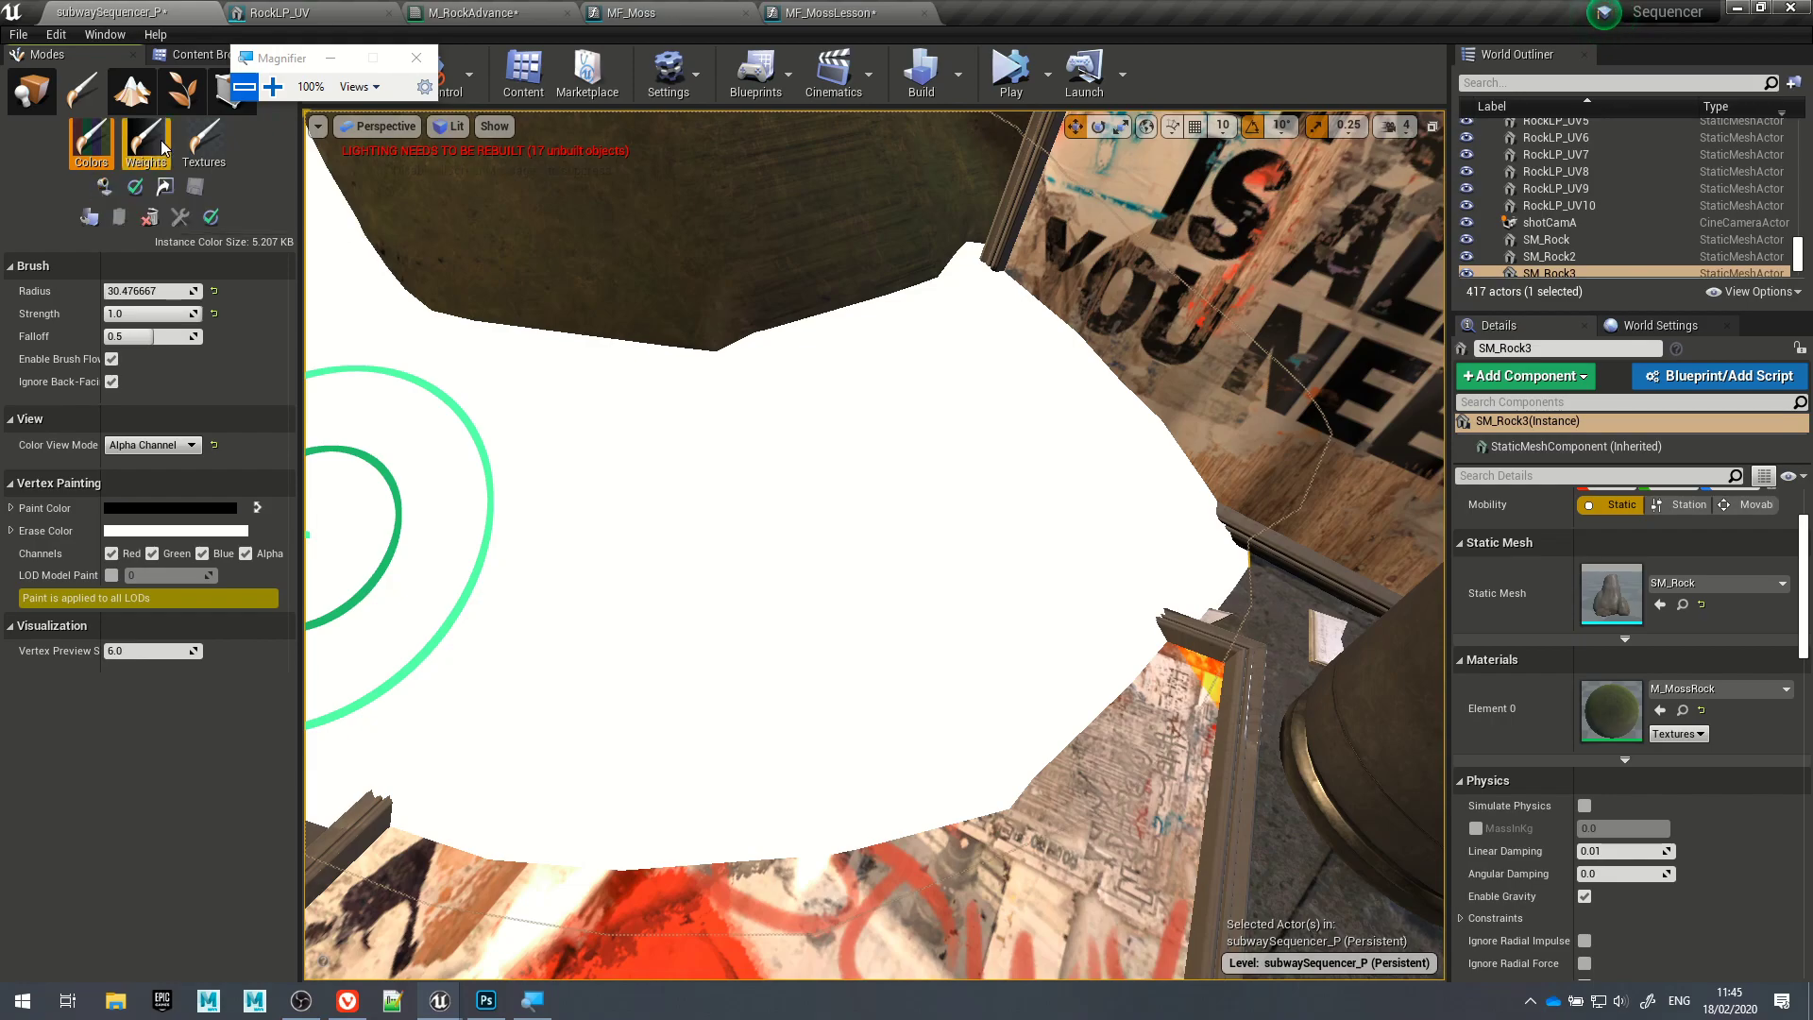
Step: View SM_Rock3's vertex colors in RGB Channels mode, and set the Color View Mode back to Off
click(167, 446)
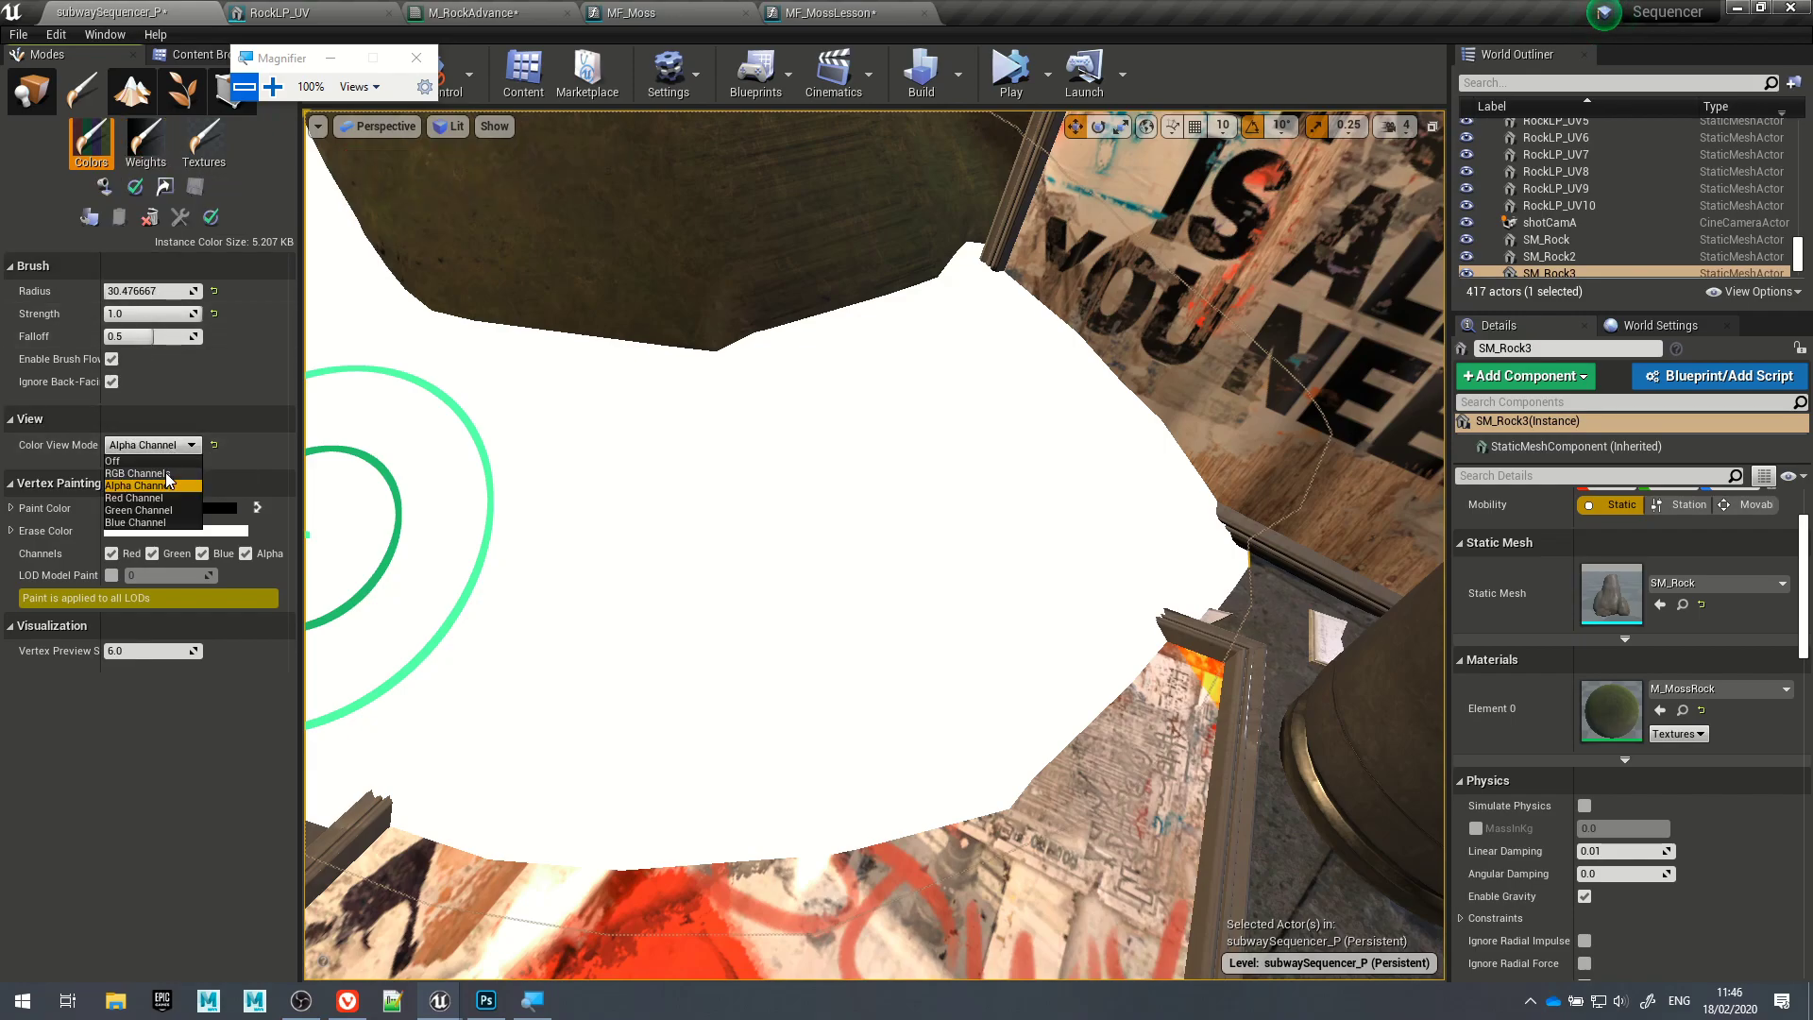
click(162, 474)
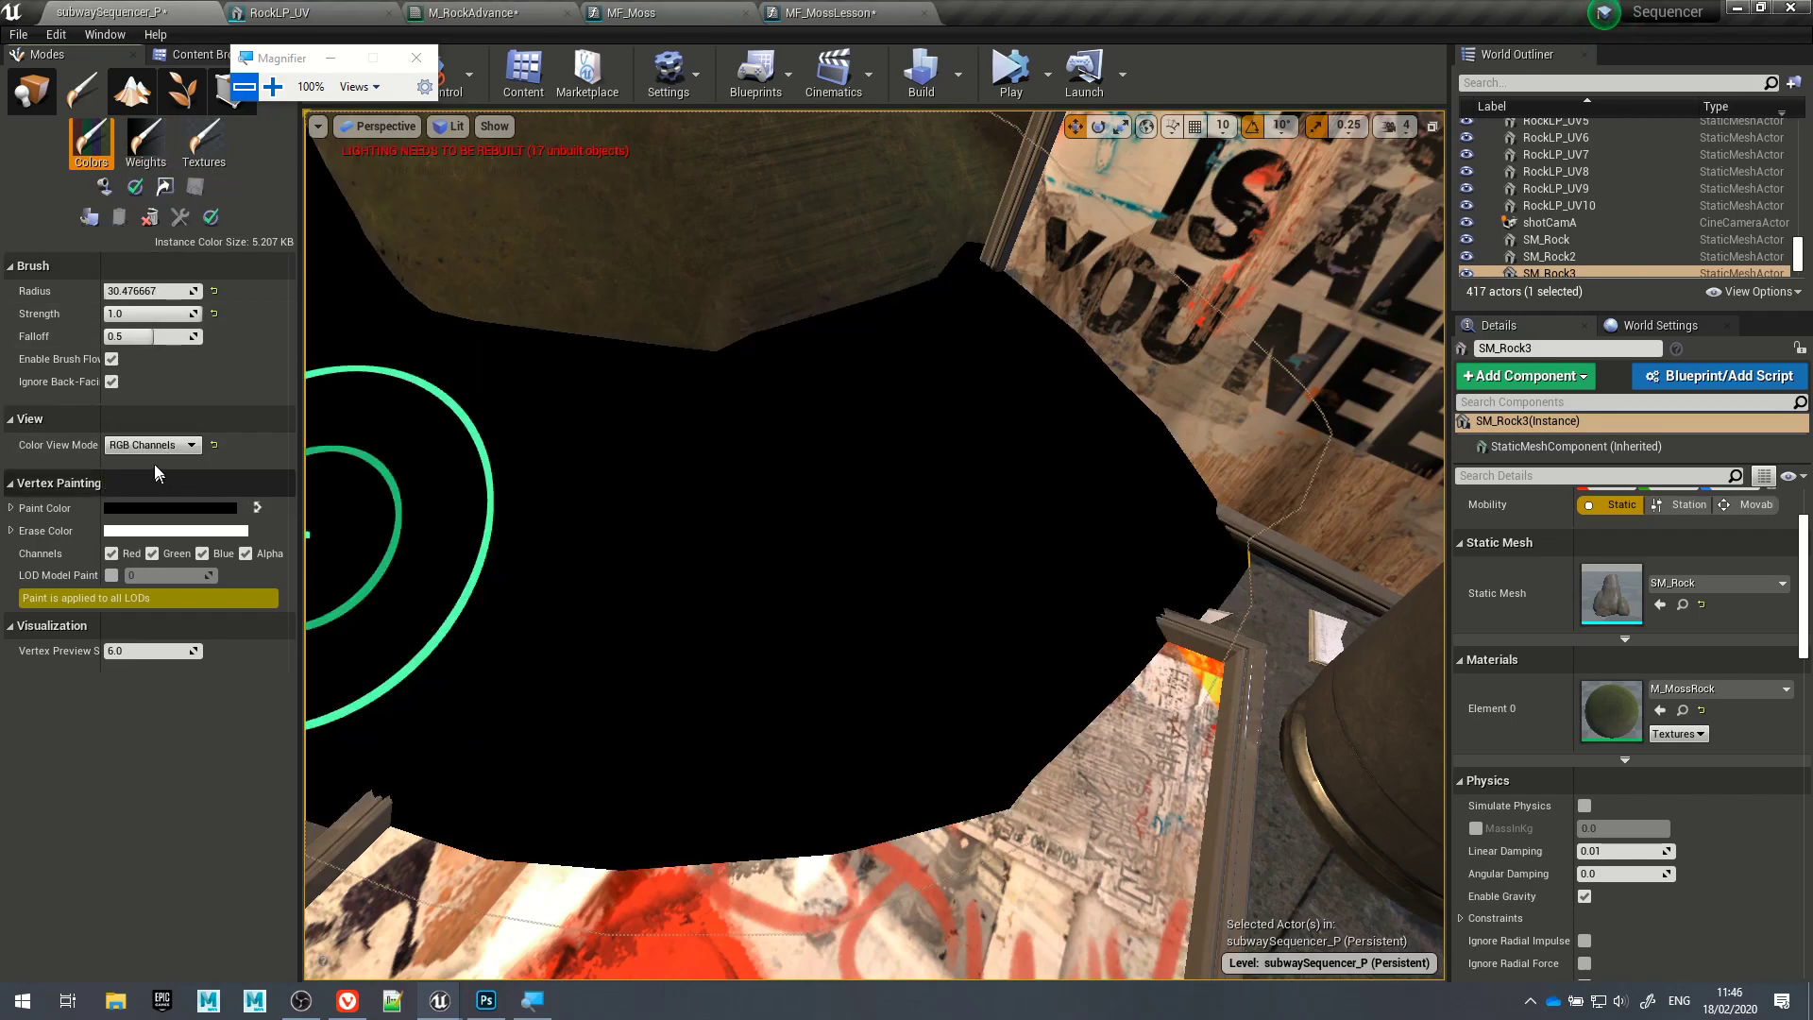
click(149, 447)
click(143, 463)
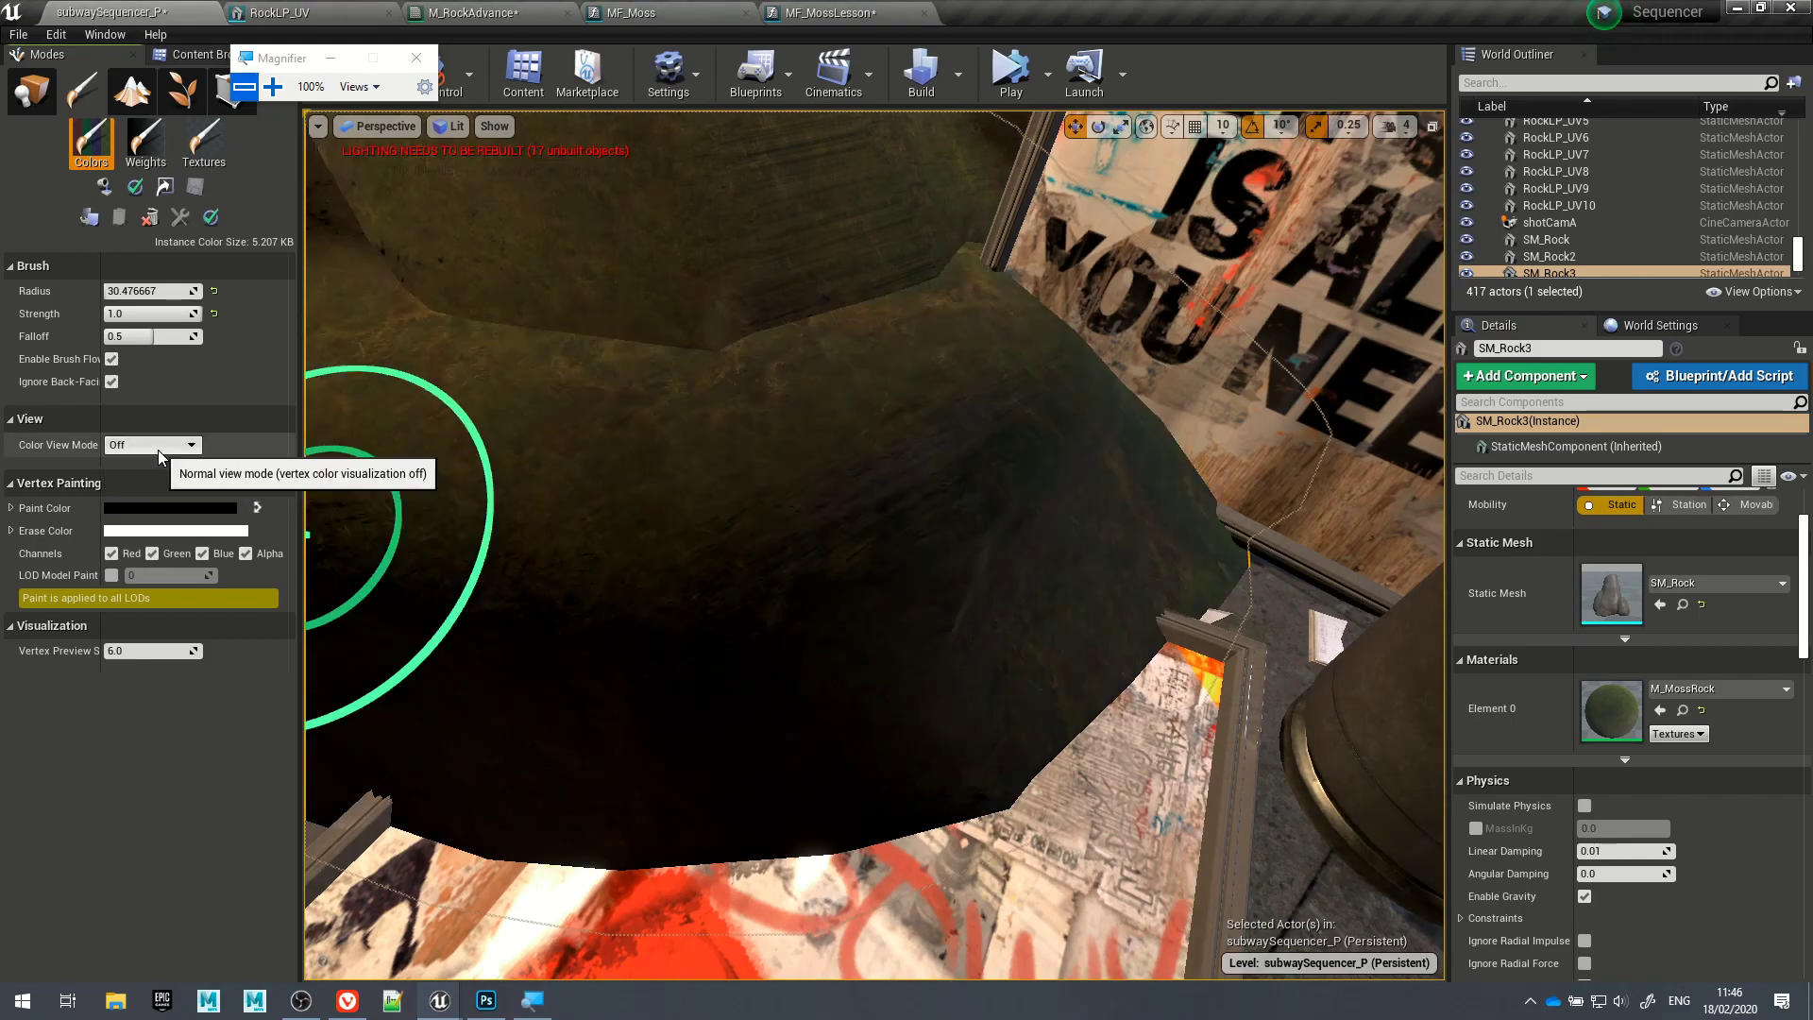
Step: Limit vertex painting to the Red channel and brush black over the base of SM_Rock3
click(166, 554)
click(202, 556)
click(252, 554)
mouse_move(581, 579)
mouse_down()
mouse_move(1077, 519)
mouse_move(869, 373)
mouse_move(960, 547)
mouse_move(972, 393)
mouse_move(752, 405)
mouse_up()
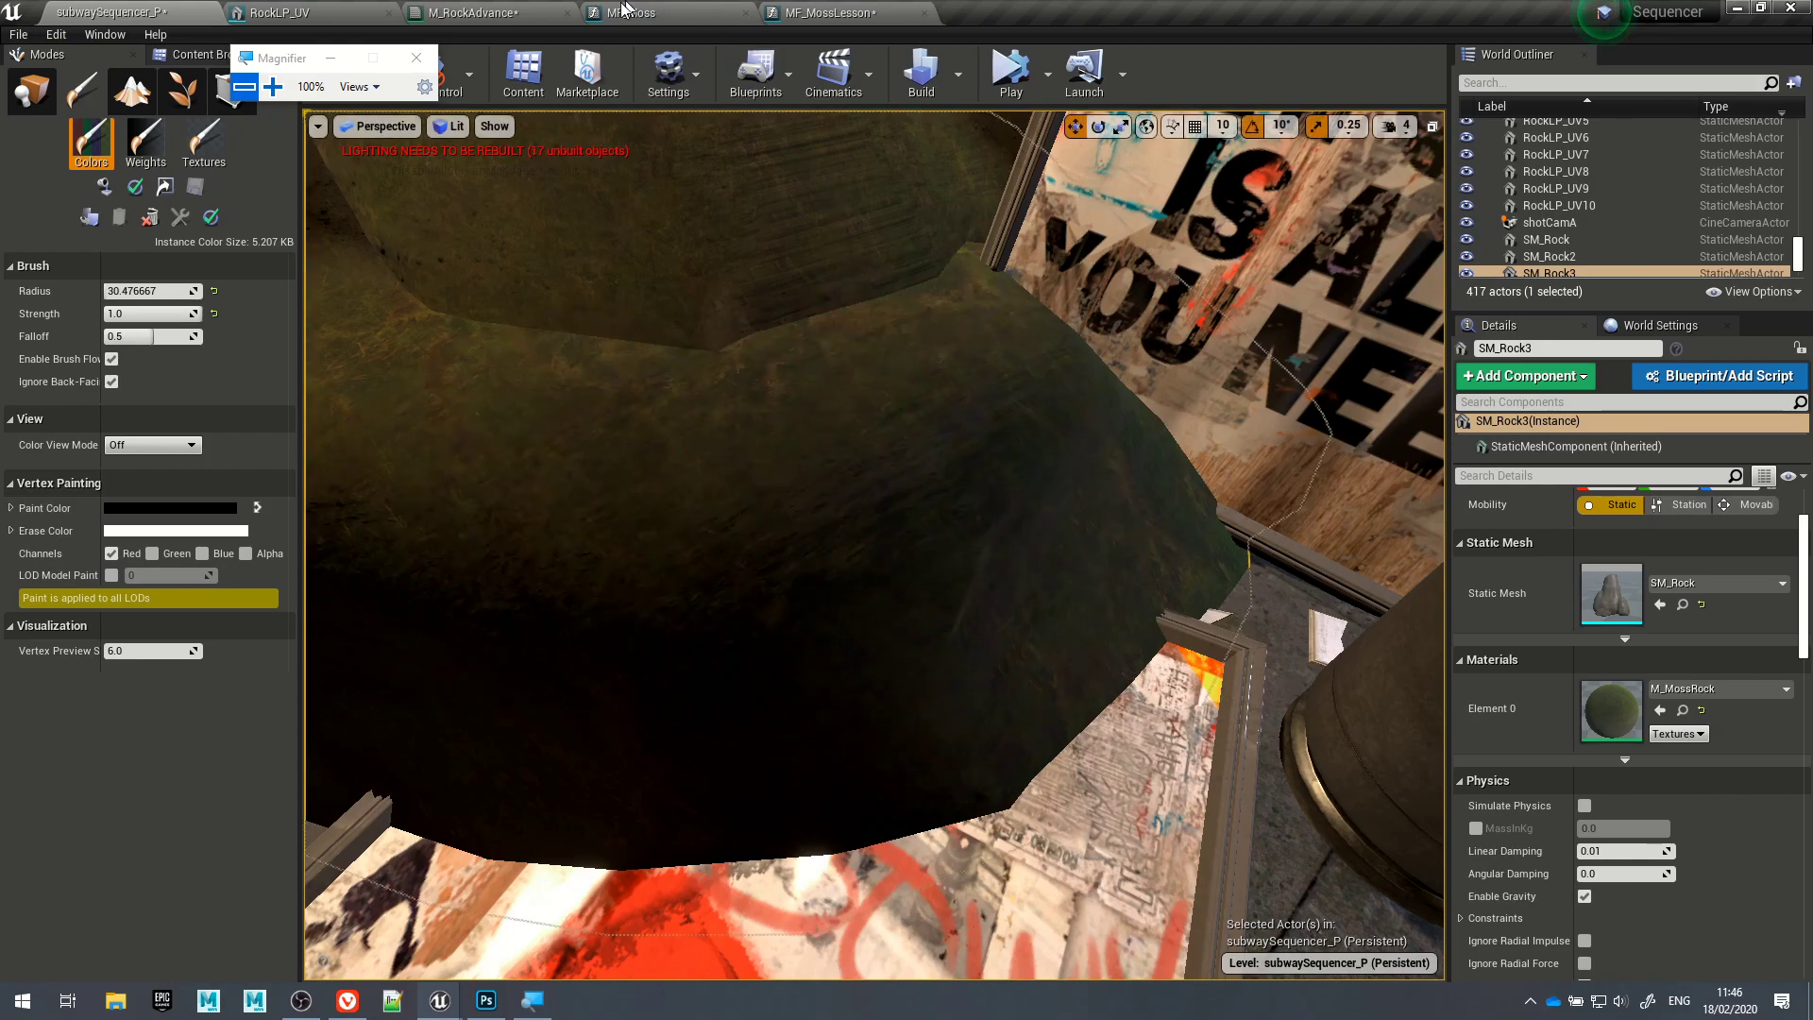
Step: Examine how the combined normals, the 0,0,1 constant and BlendNormal feed the Lerp in the M_RockAdvance graph
click(482, 12)
scroll(923, 494, up, 3)
scroll(1001, 417, down, 1)
right_drag(713, 455, 836, 408)
scroll(841, 412, up, 4)
right_drag(853, 501, 1010, 578)
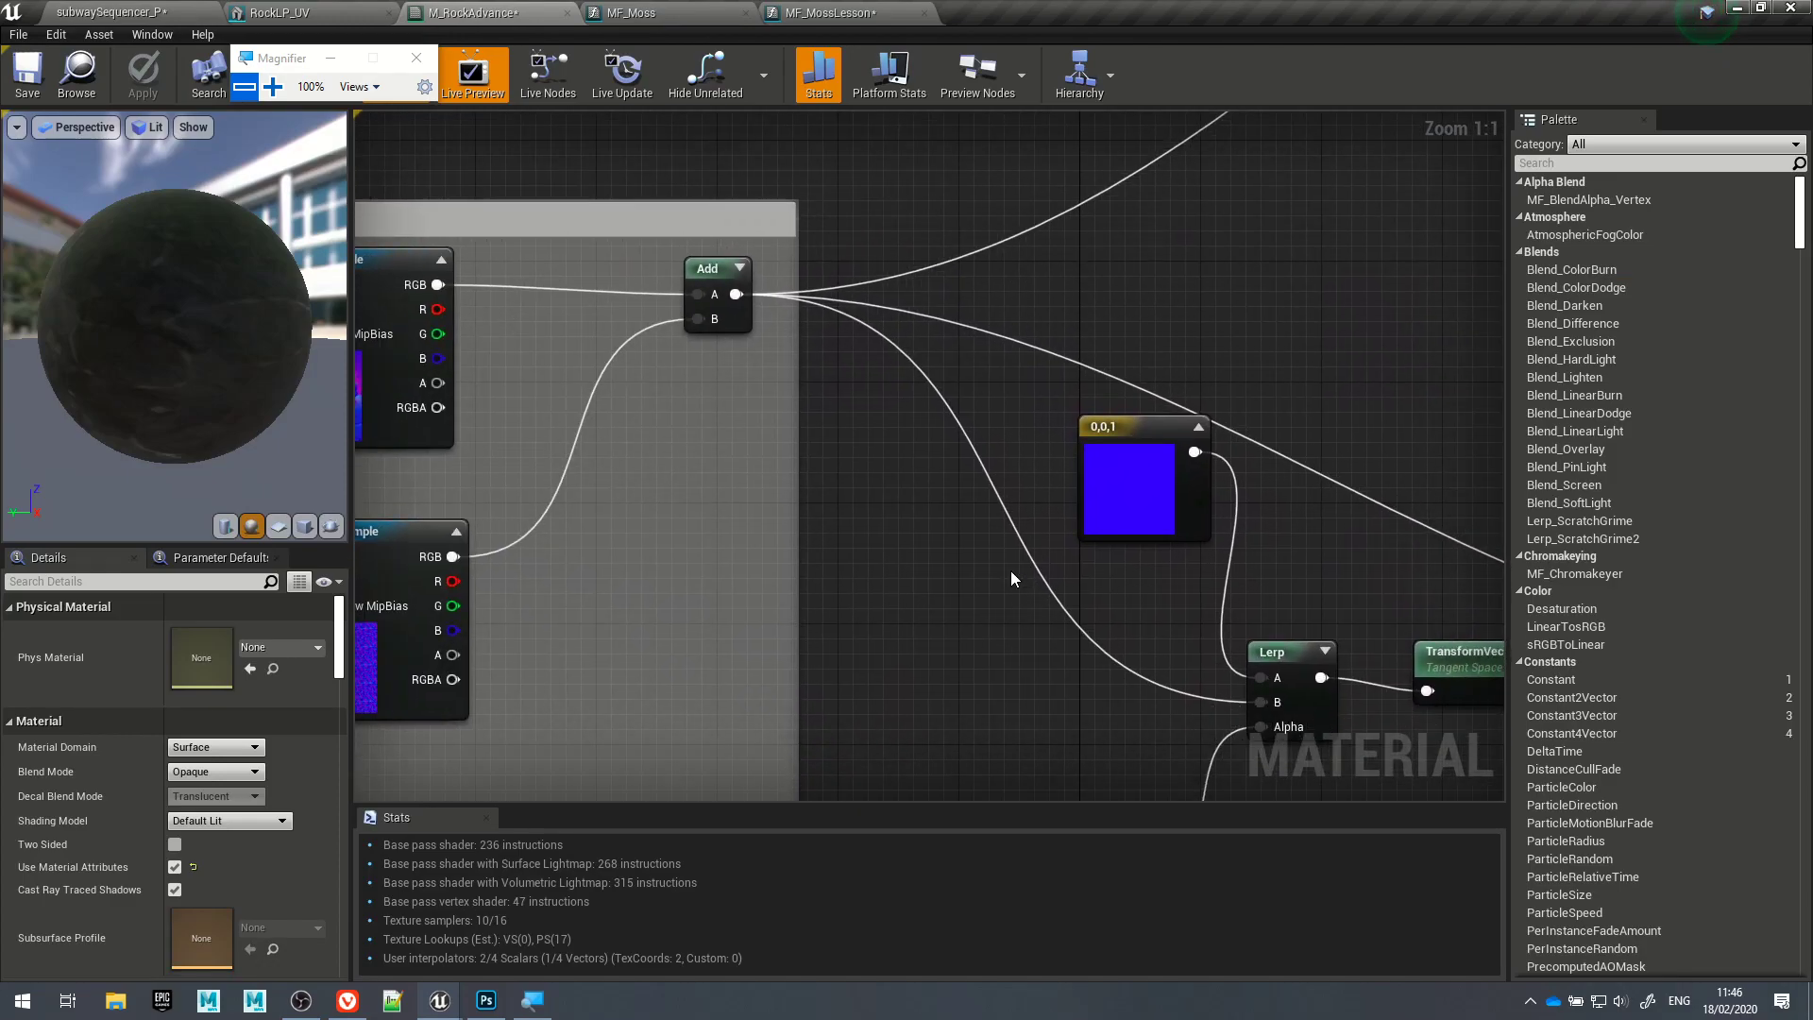
scroll(971, 417, down, 1)
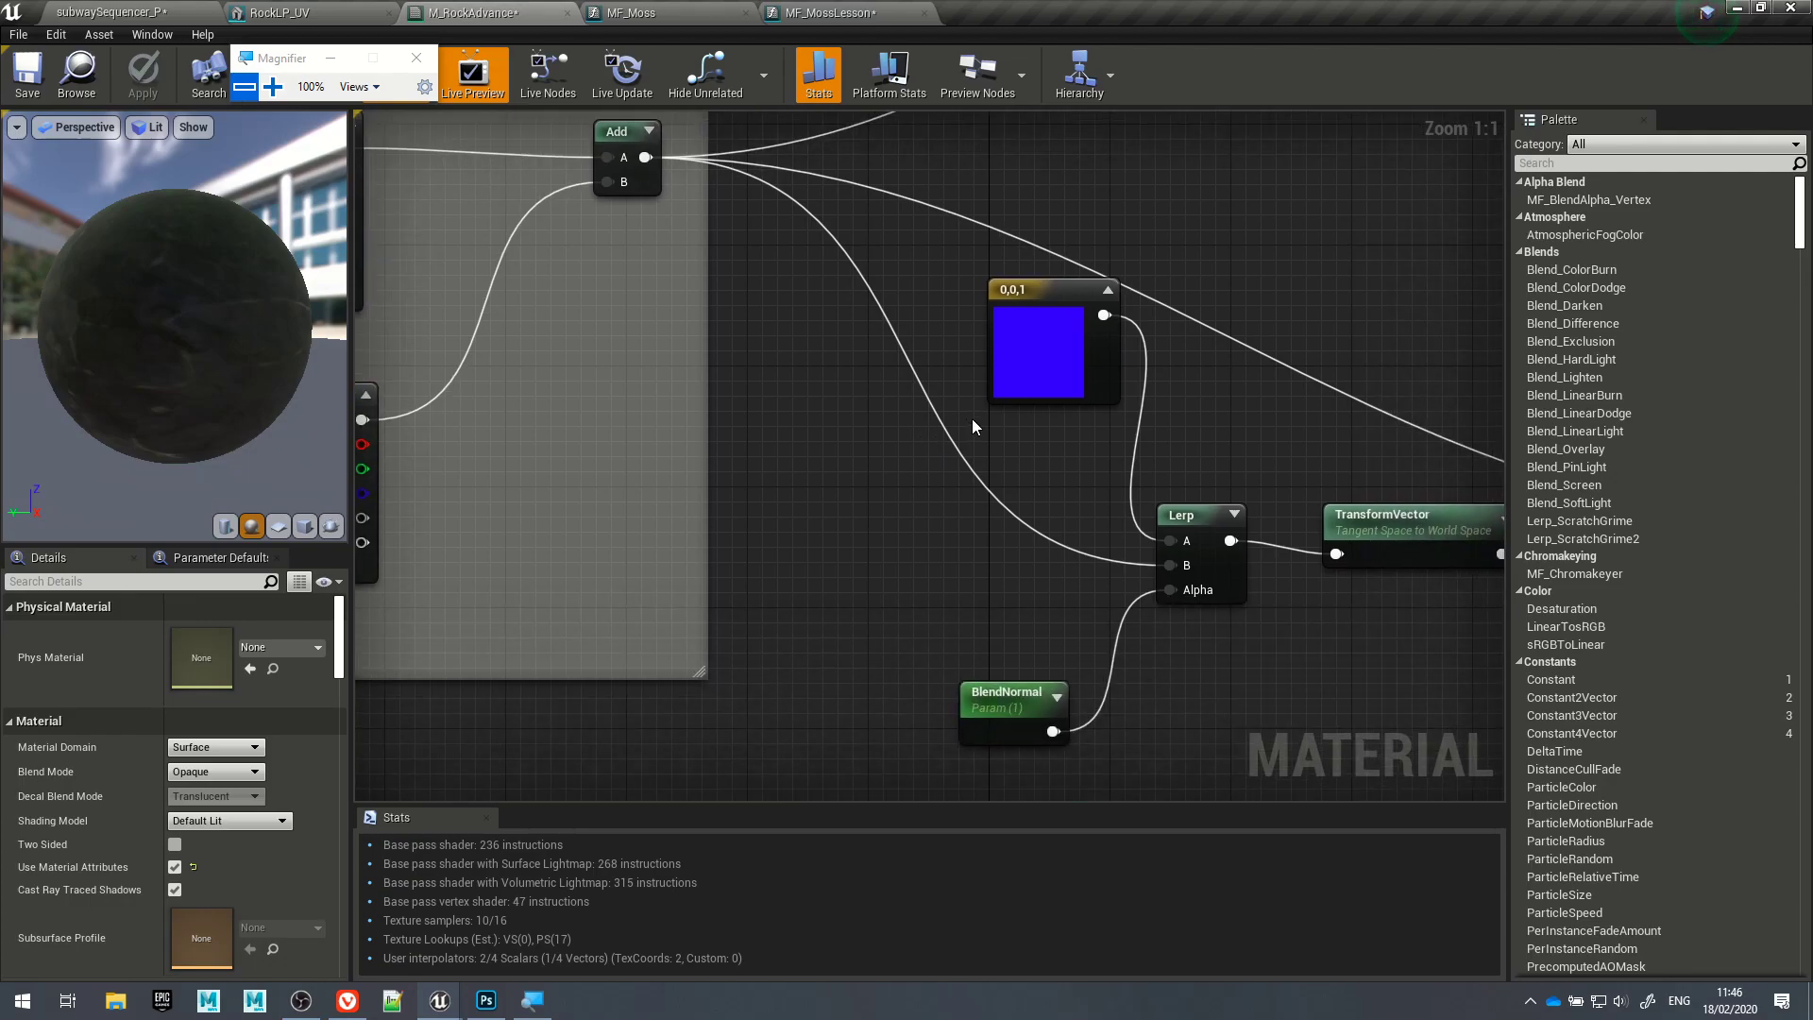
scroll(964, 440, down, 1)
right_drag(959, 448, 918, 461)
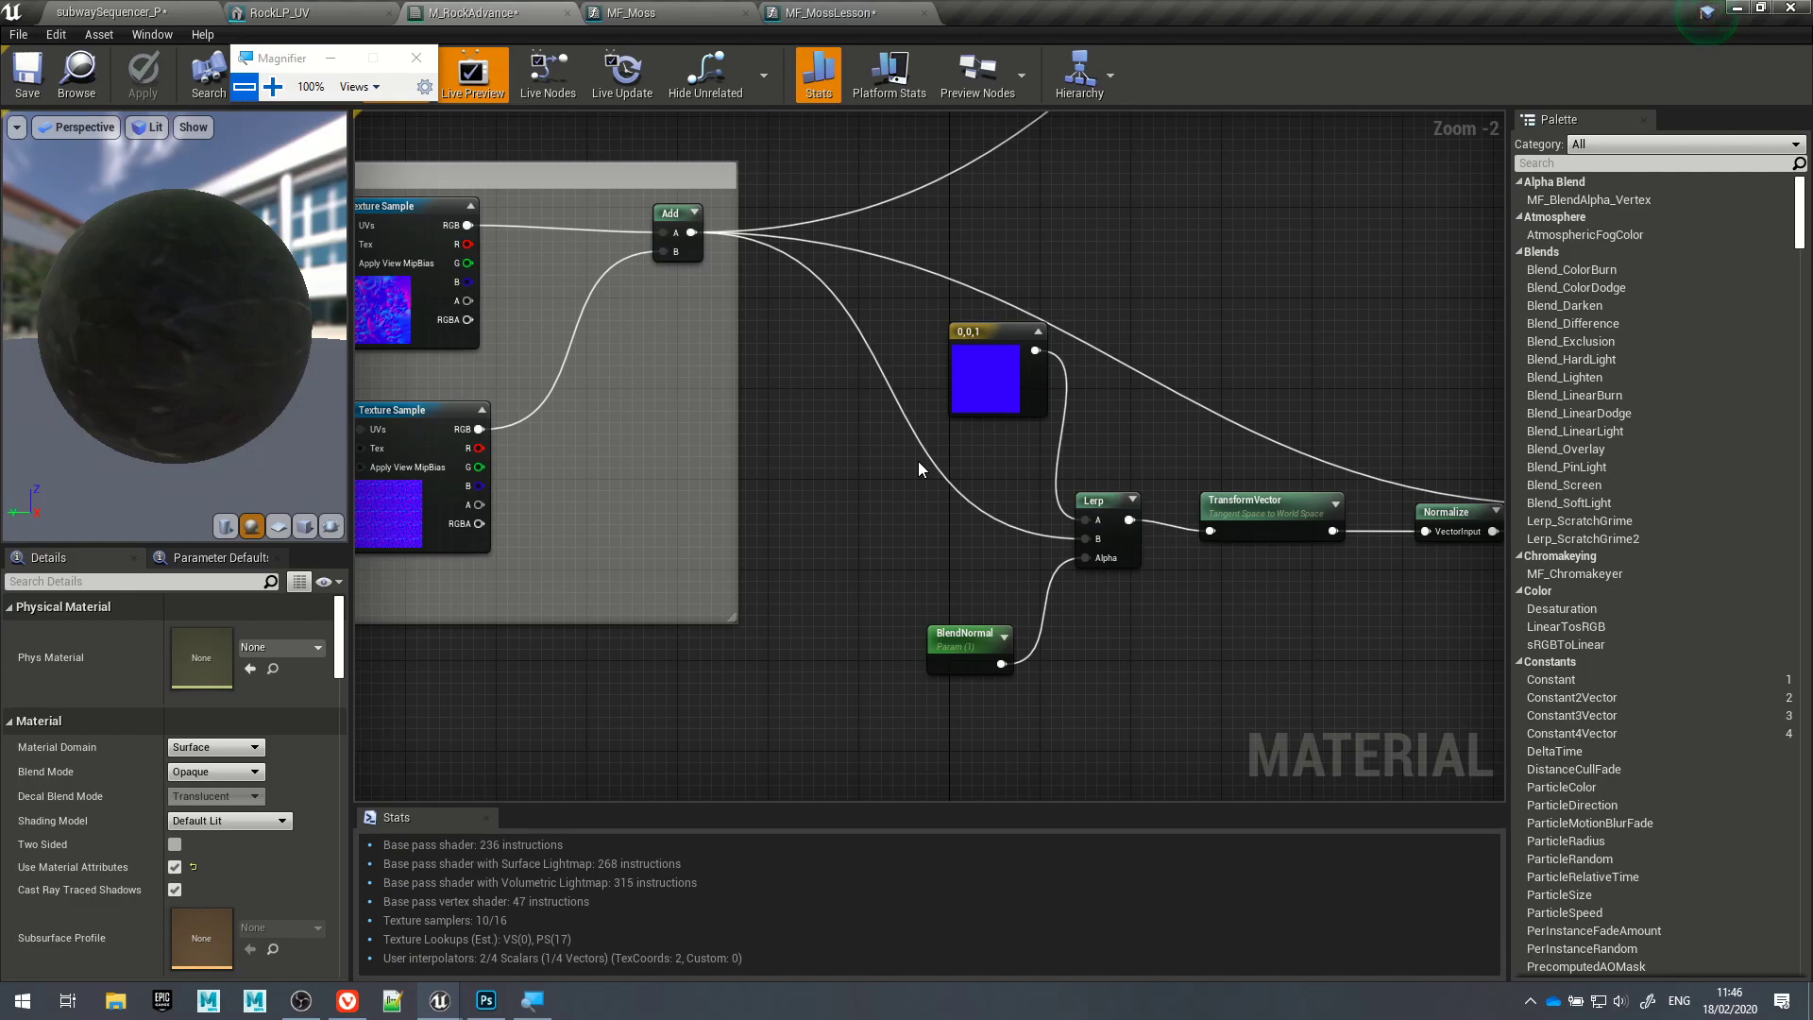
right_drag(1466, 307, 1416, 287)
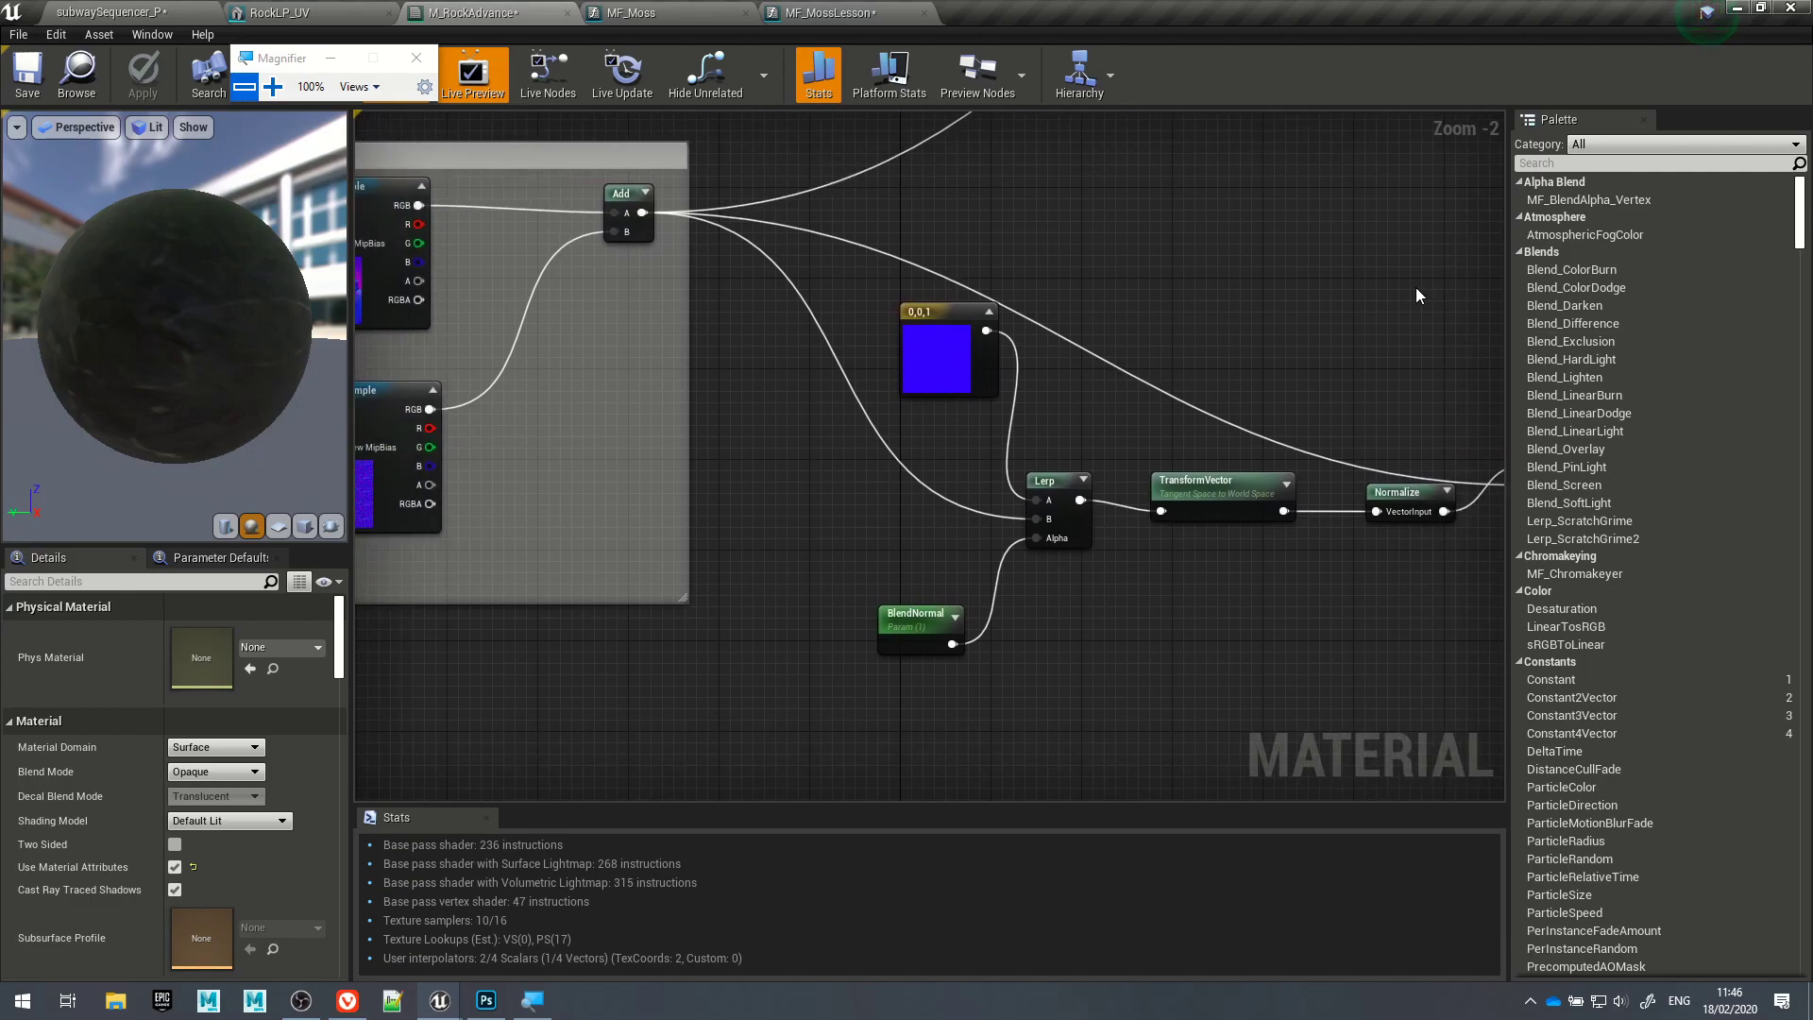
scroll(1408, 291, up, 2)
right_drag(965, 564, 1247, 708)
right_drag(611, 341, 461, 324)
right_drag(1130, 574, 963, 437)
click(964, 437)
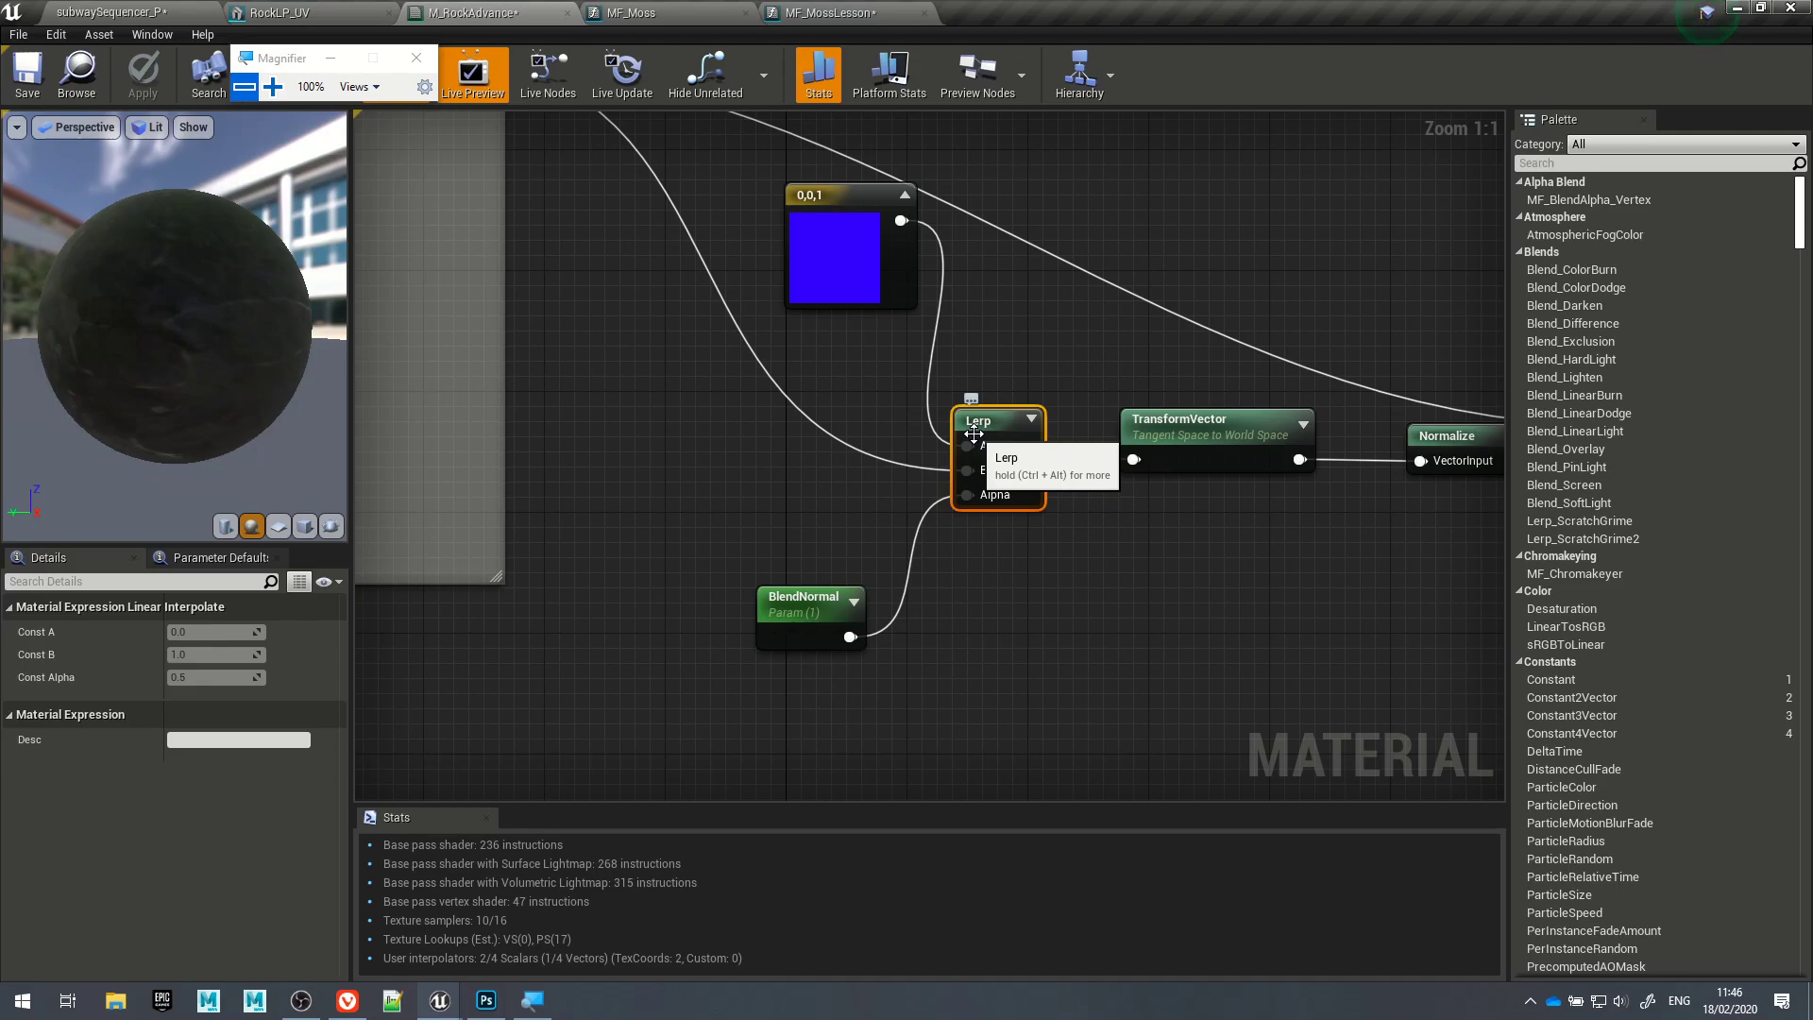
right_drag(863, 421, 1009, 546)
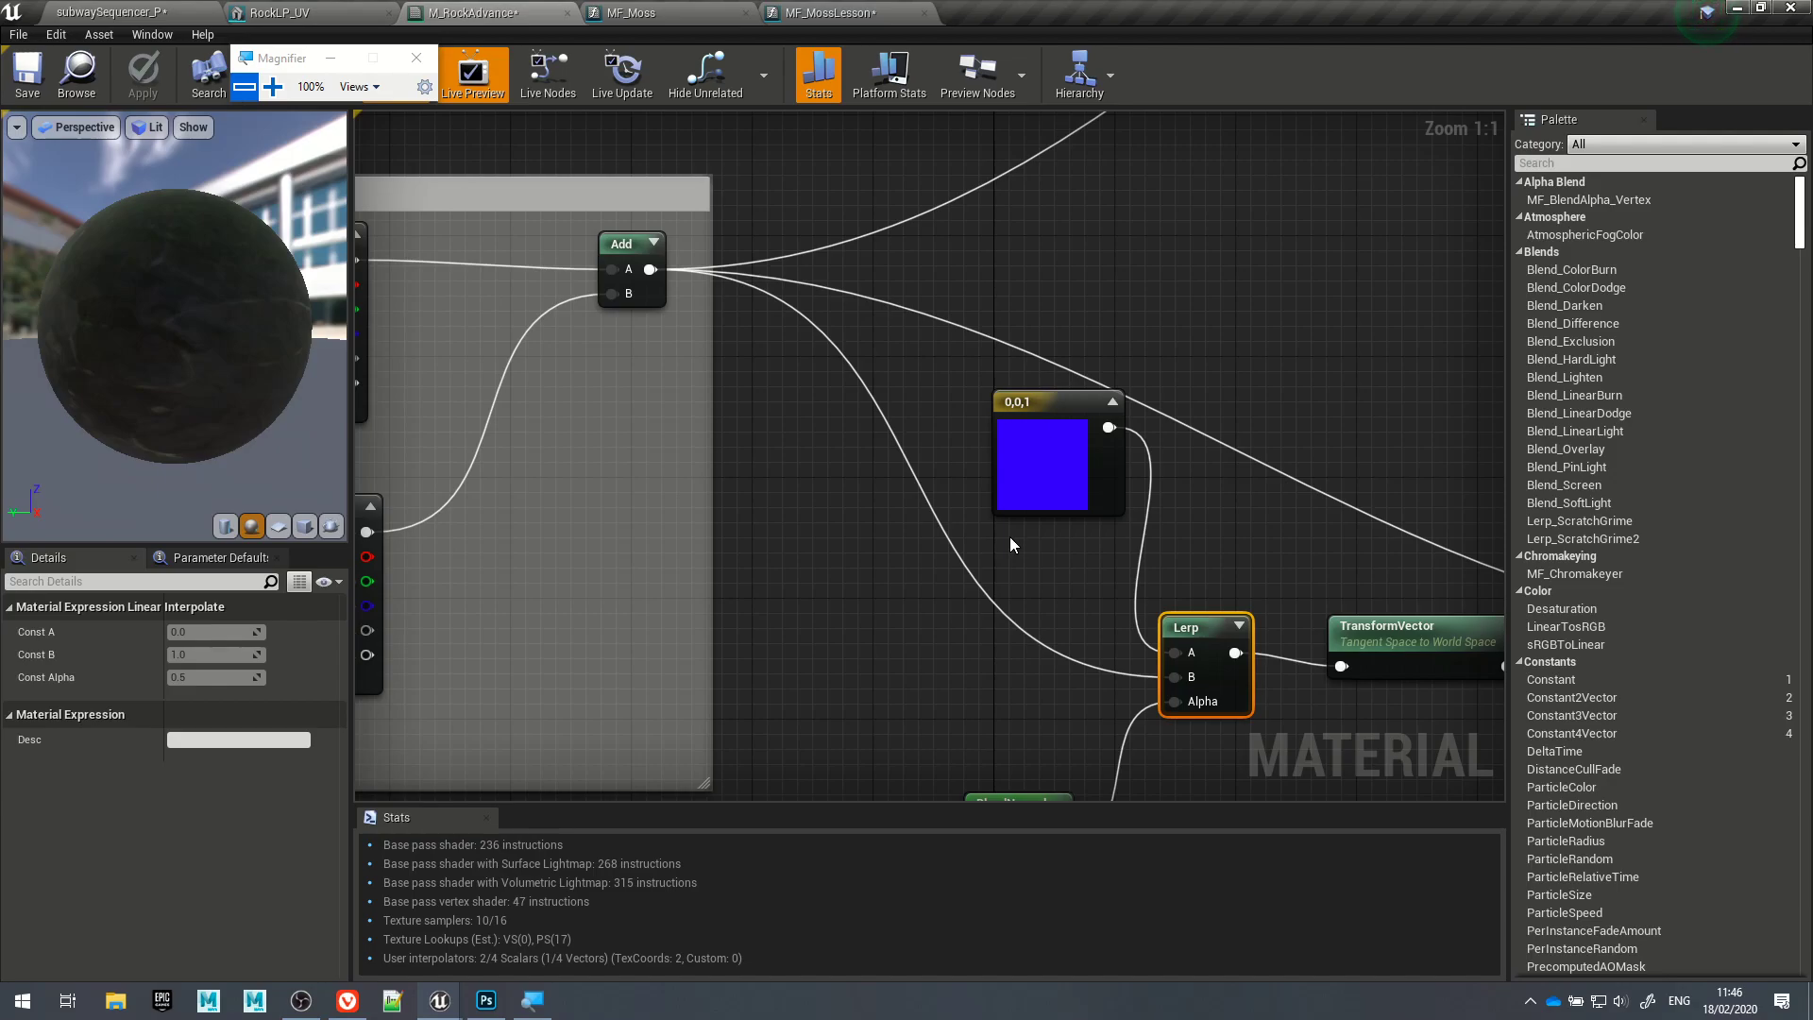
right_drag(1022, 671, 1308, 636)
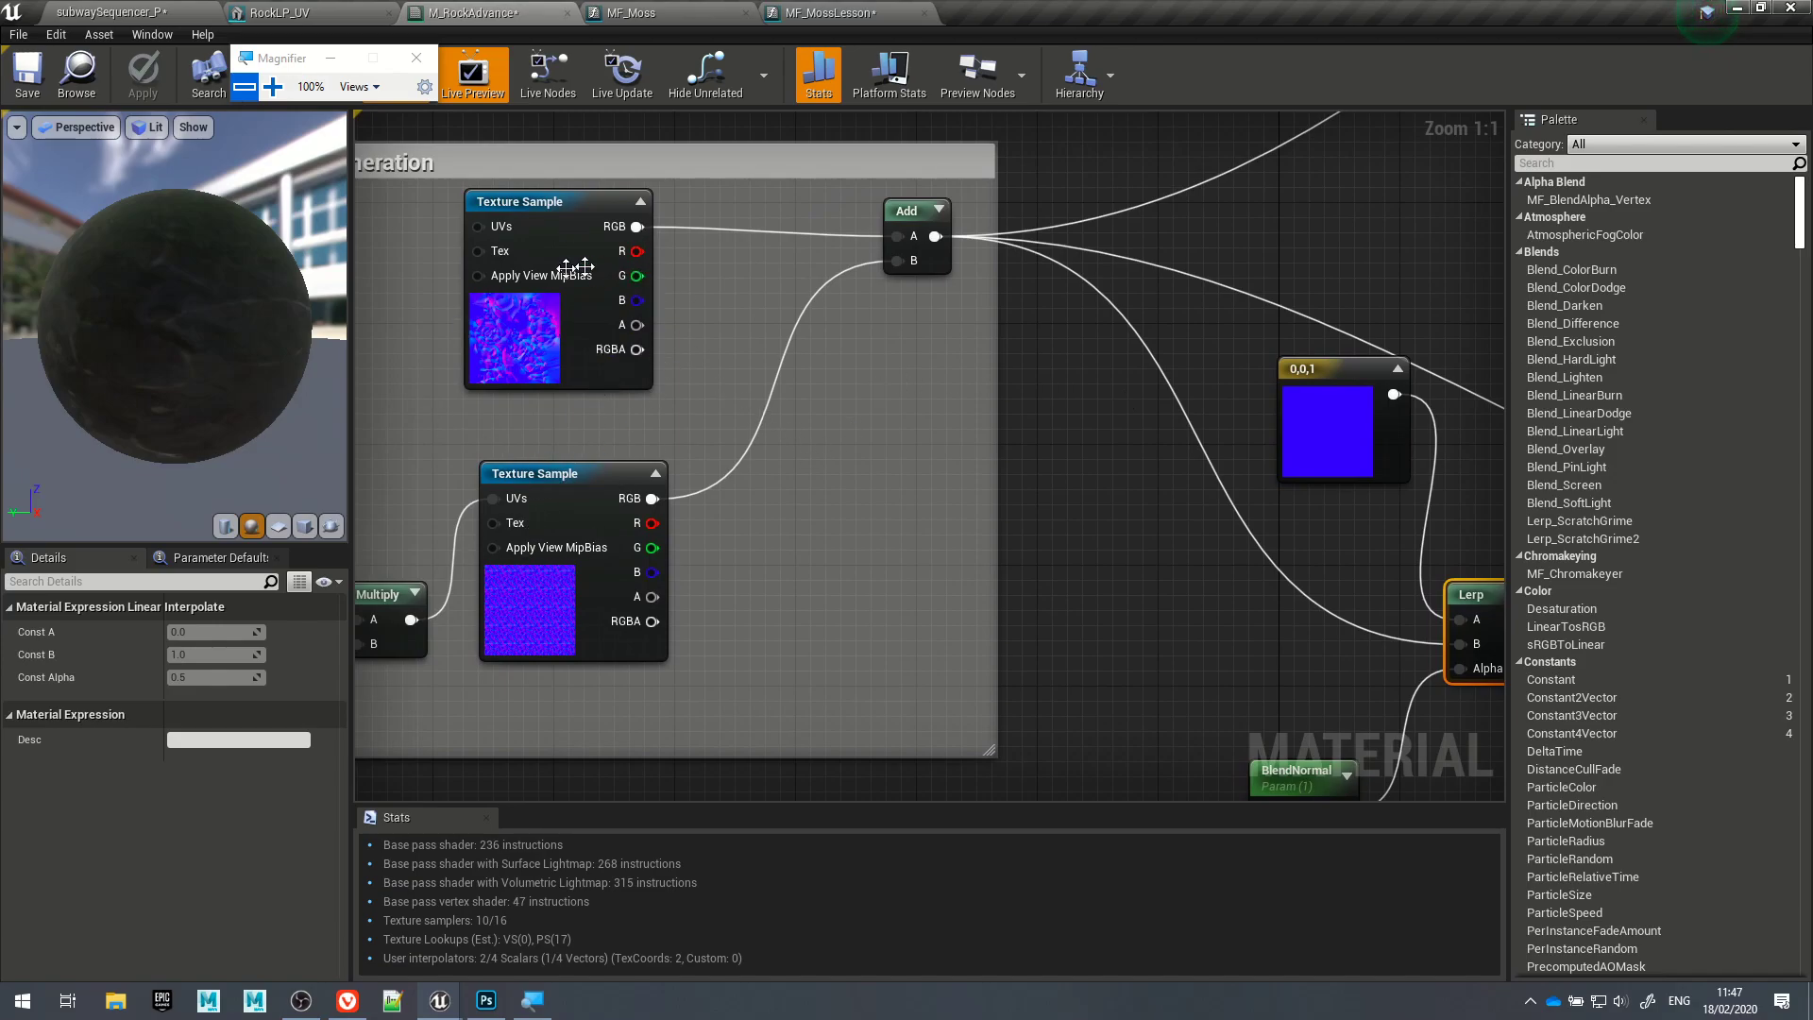
Step: Expand the previews of the Add node and the BlendNormal-driven Lerp node in the M_RockAdvance graph
click(939, 210)
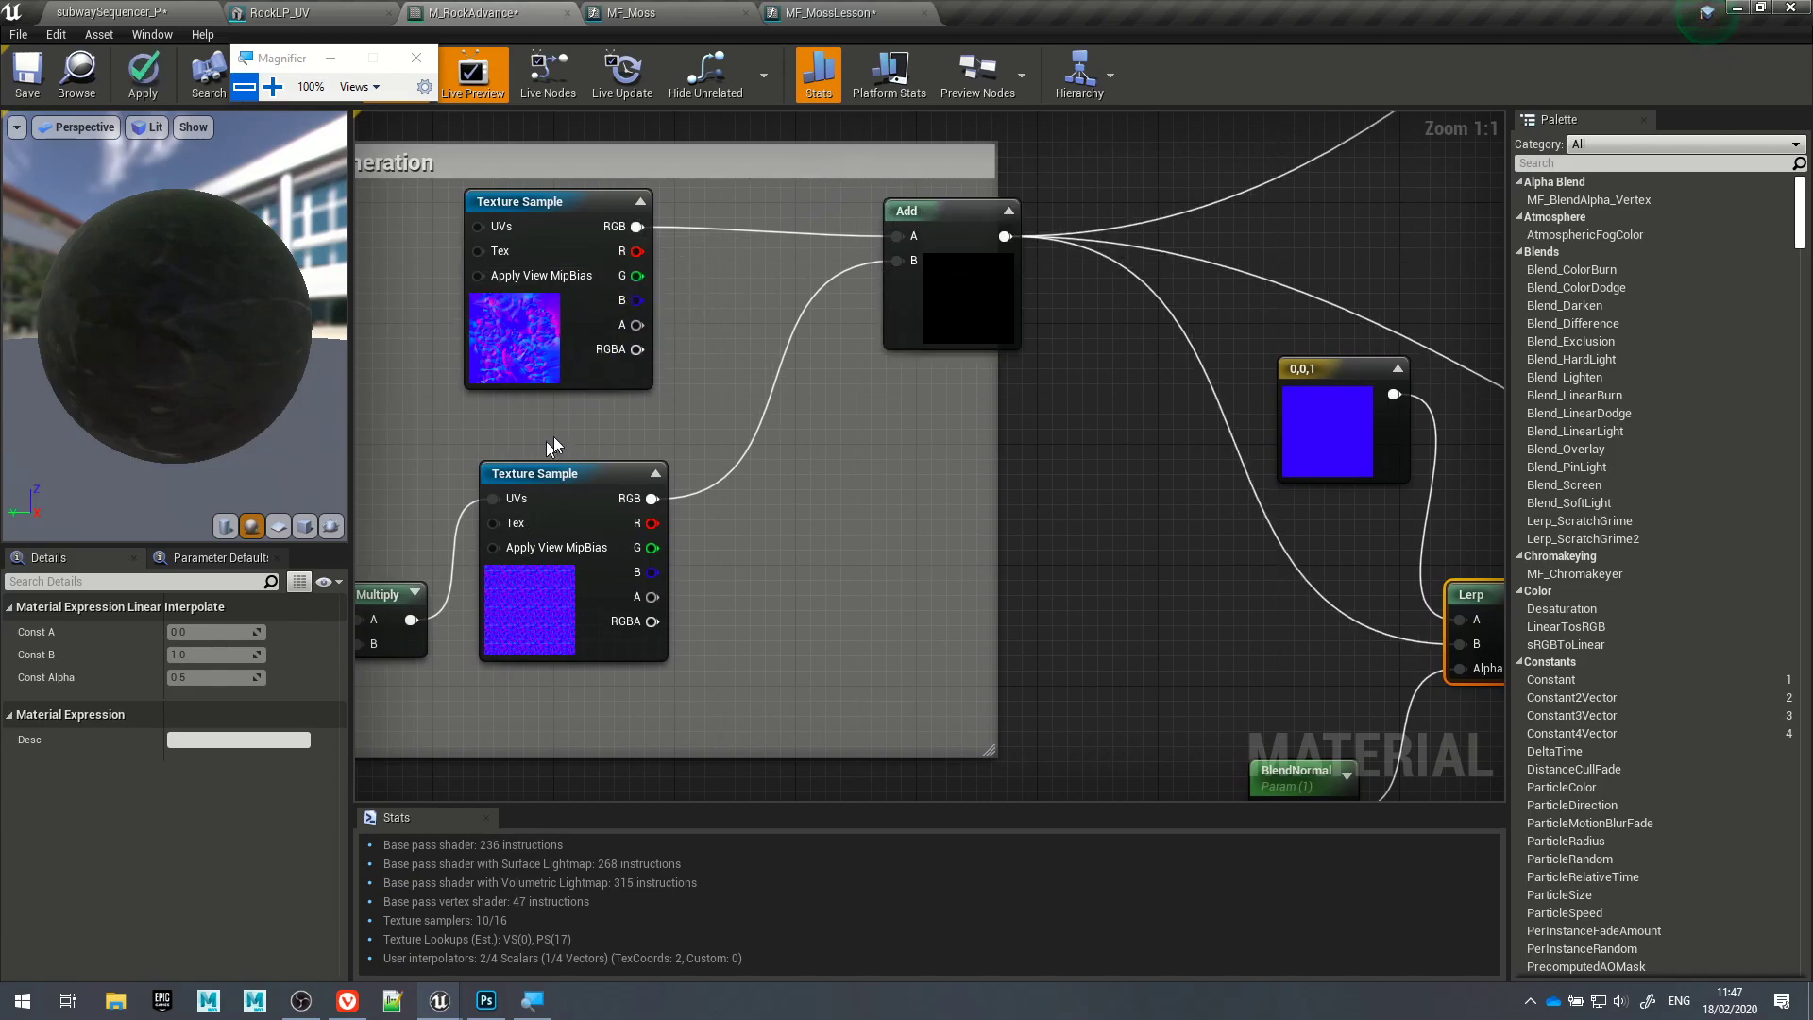
right_drag(1058, 425, 862, 539)
right_drag(1110, 741, 1063, 666)
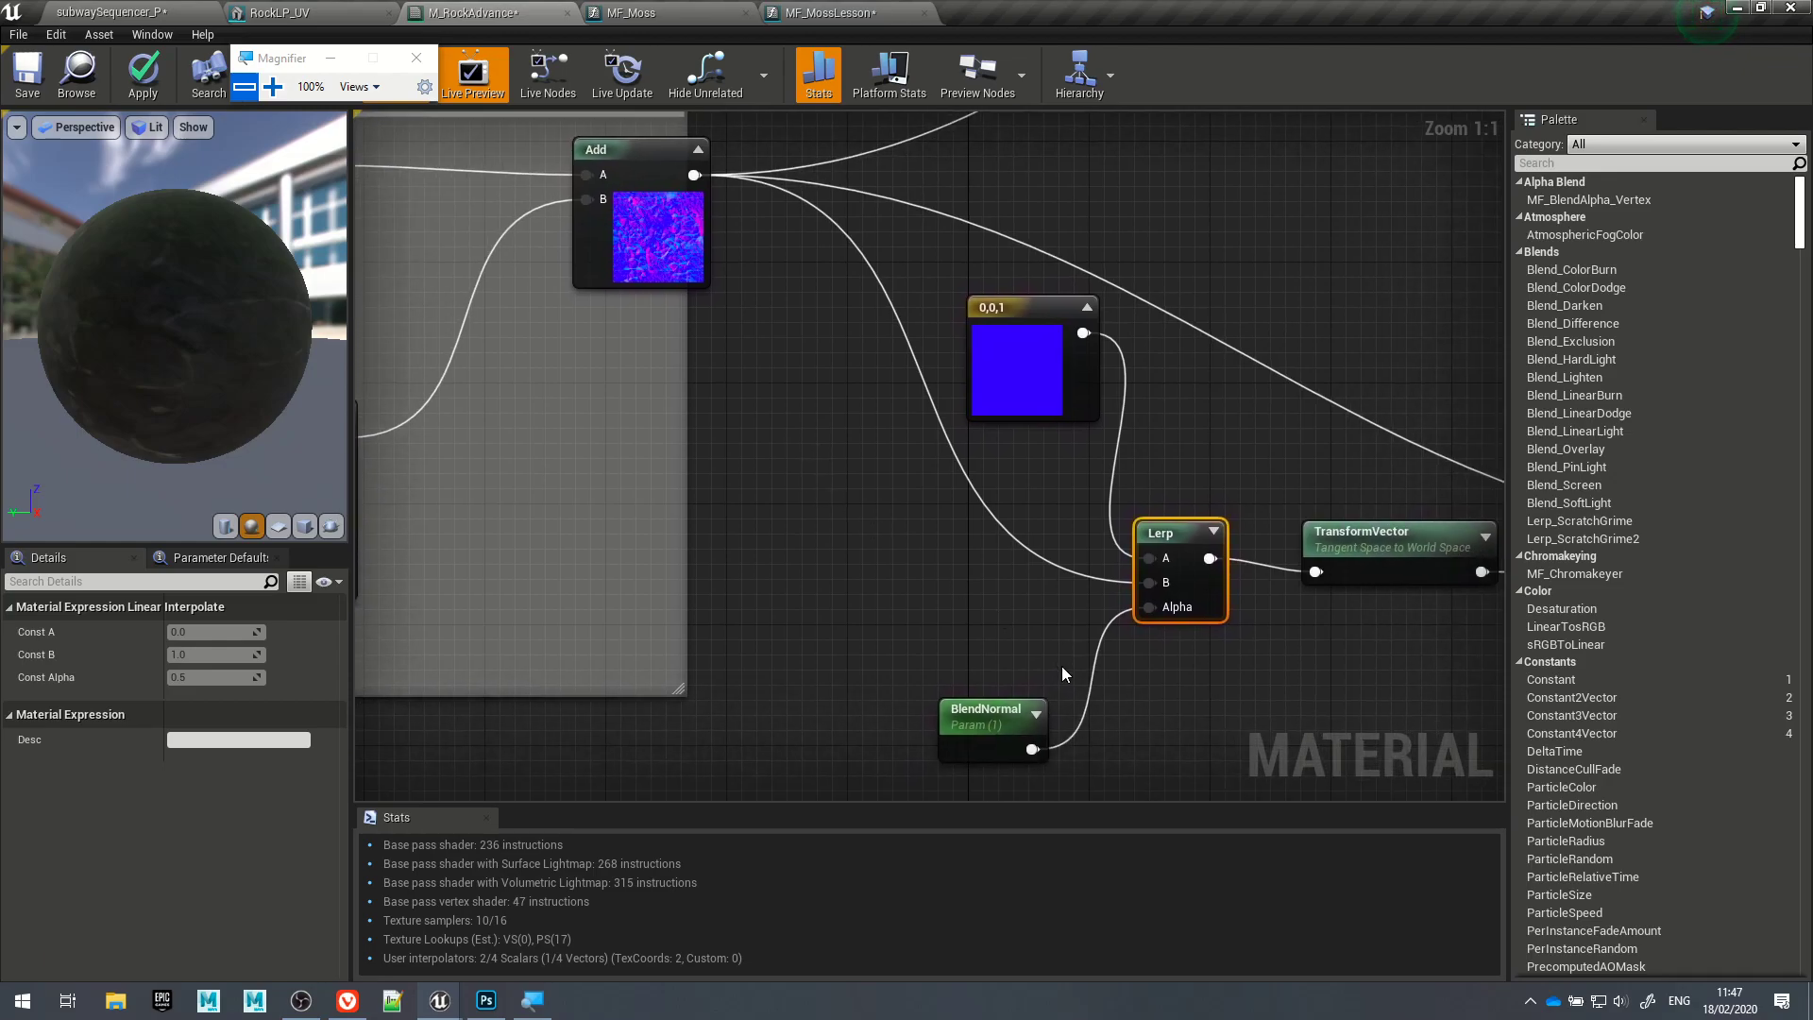
click(1213, 532)
right_drag(1239, 763, 1080, 625)
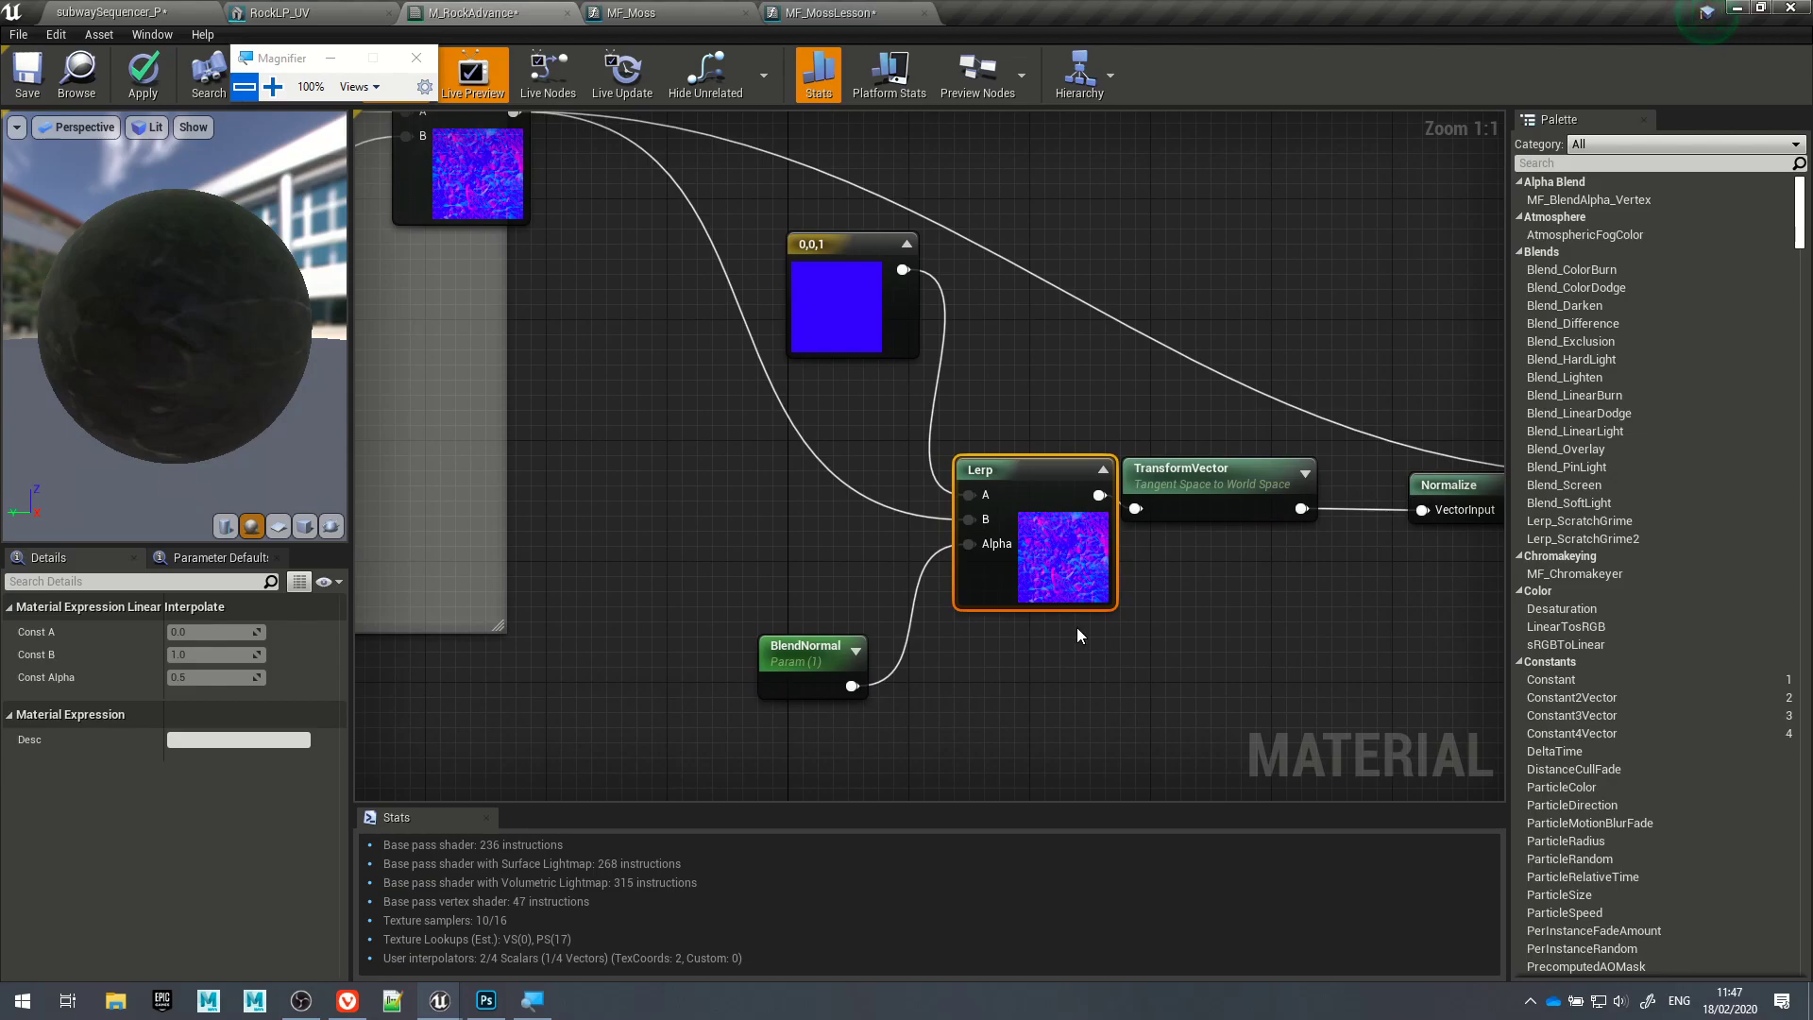
Step: Try the BlendNormal parameter with a default value of 0, then restore it to 1
click(815, 691)
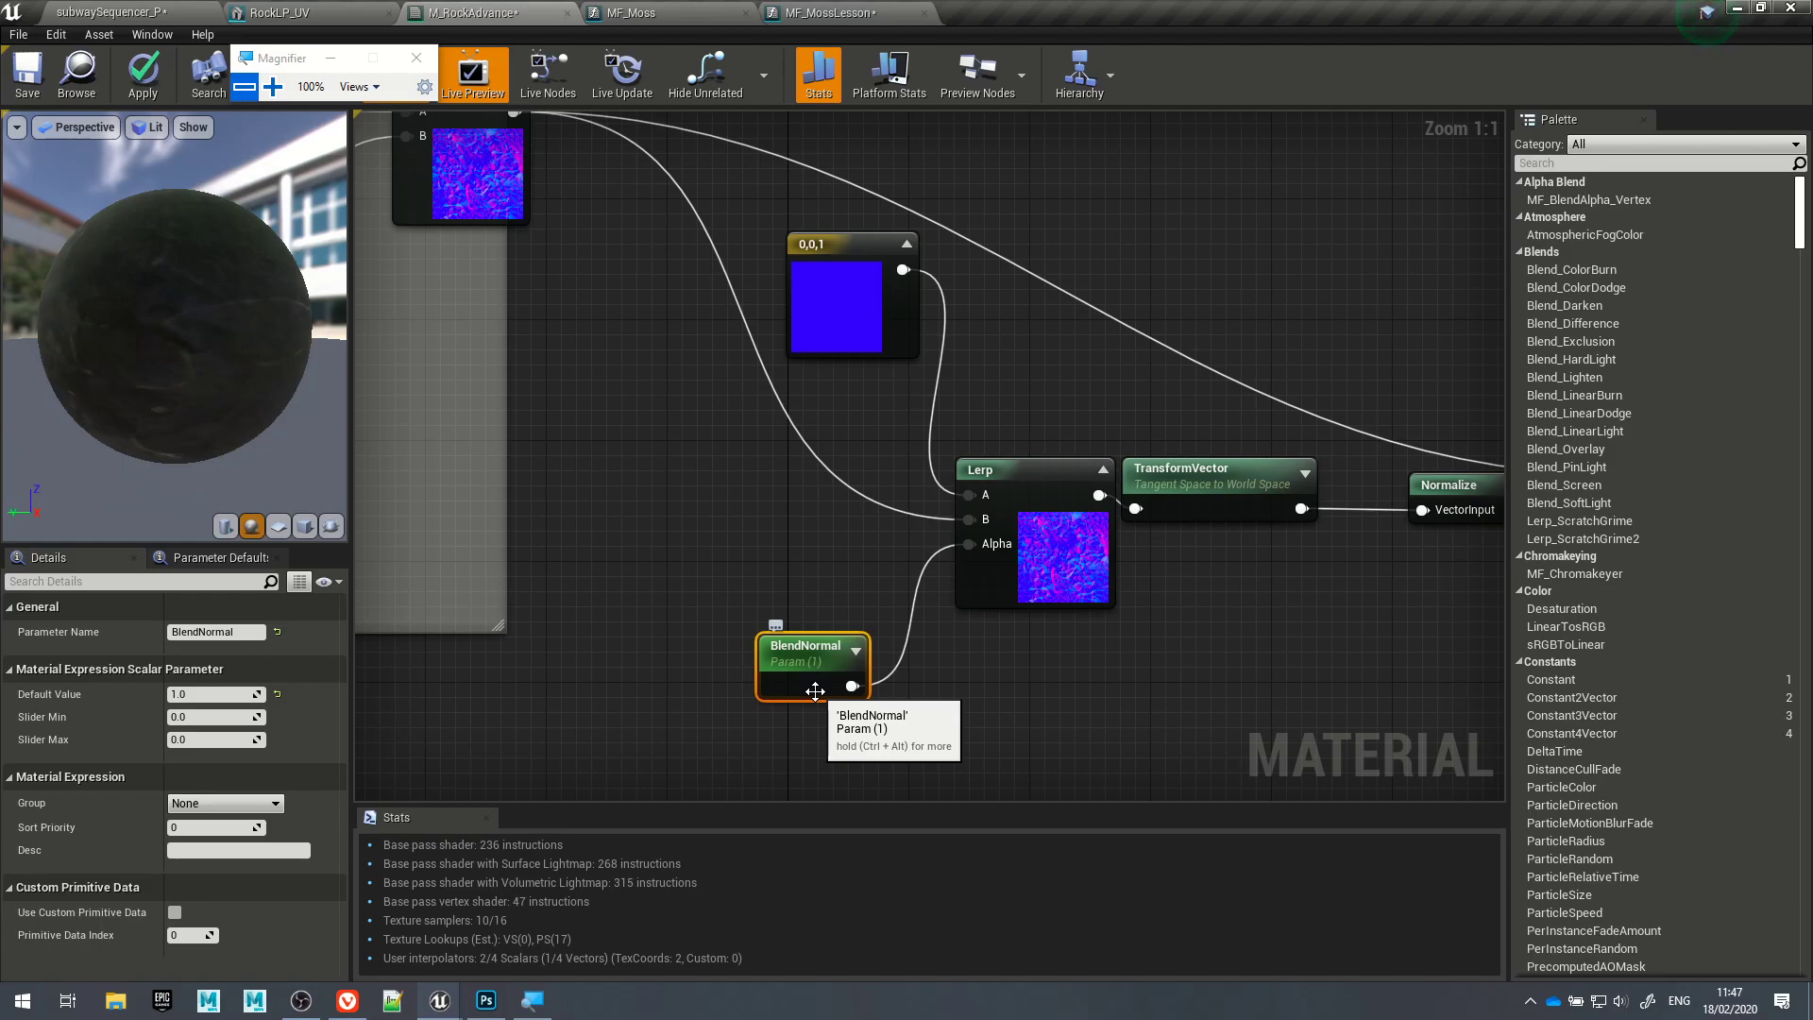
click(224, 694)
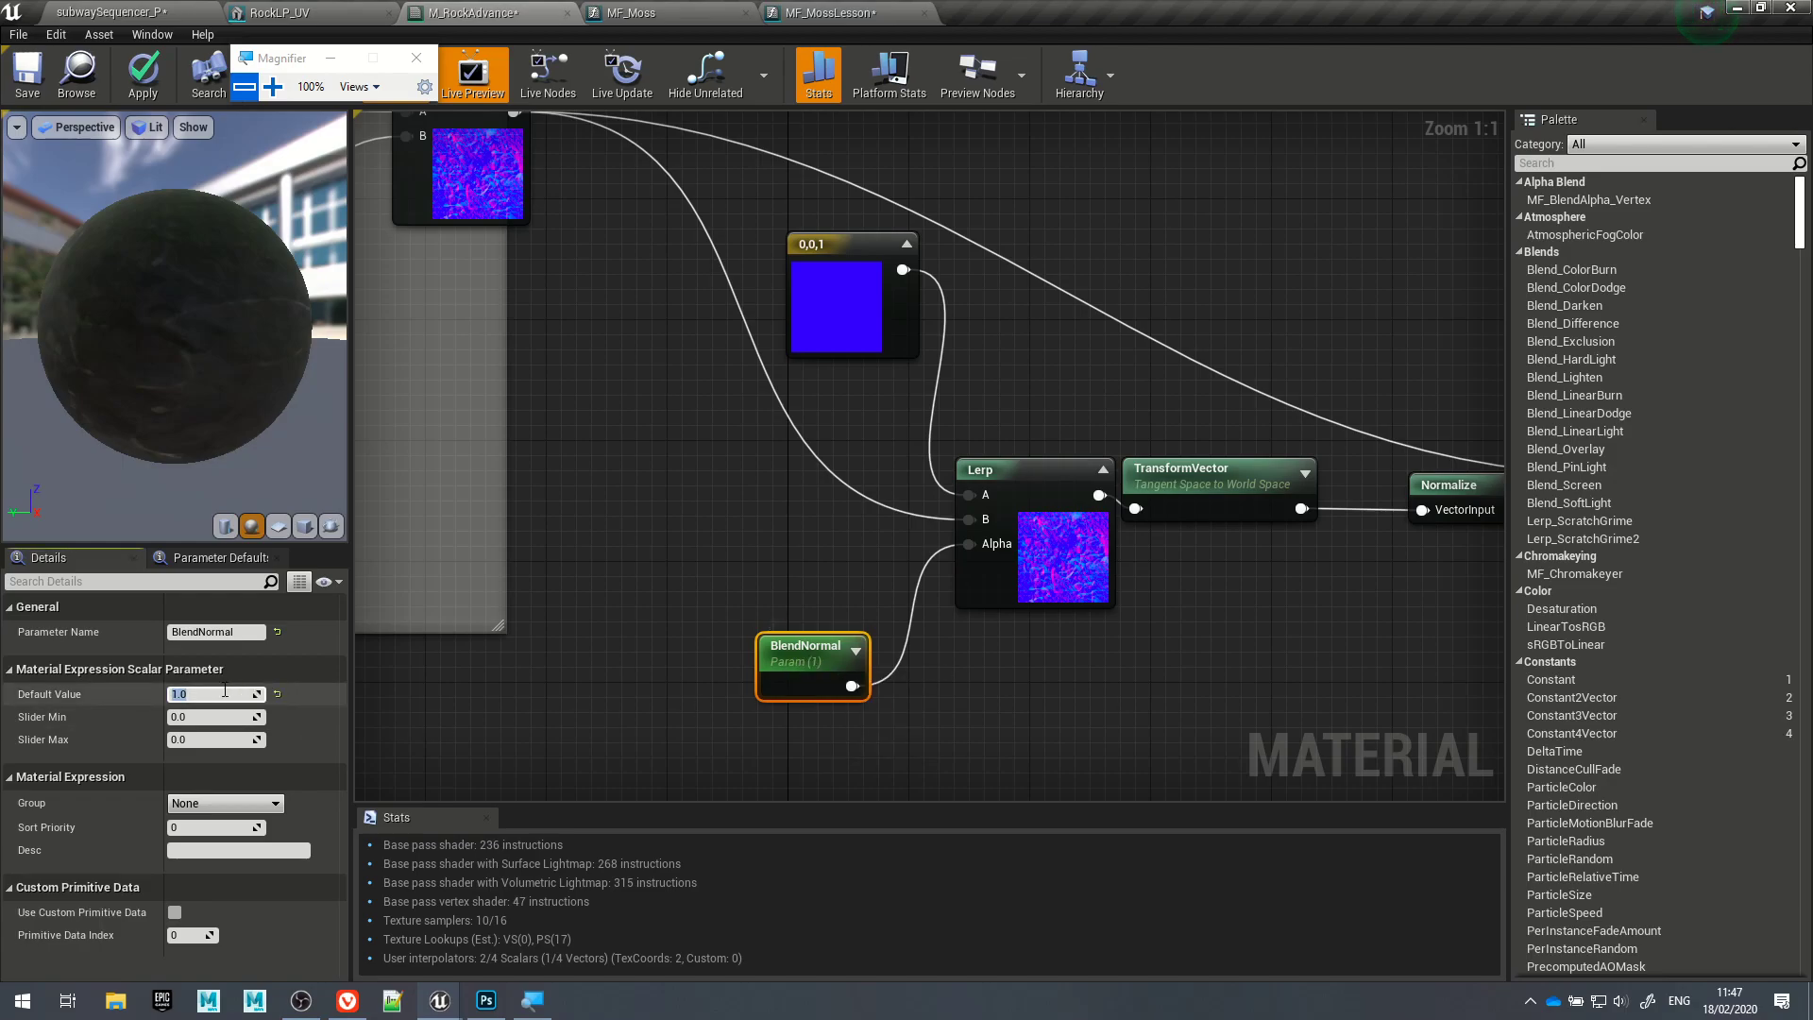
text(0)
key(Return)
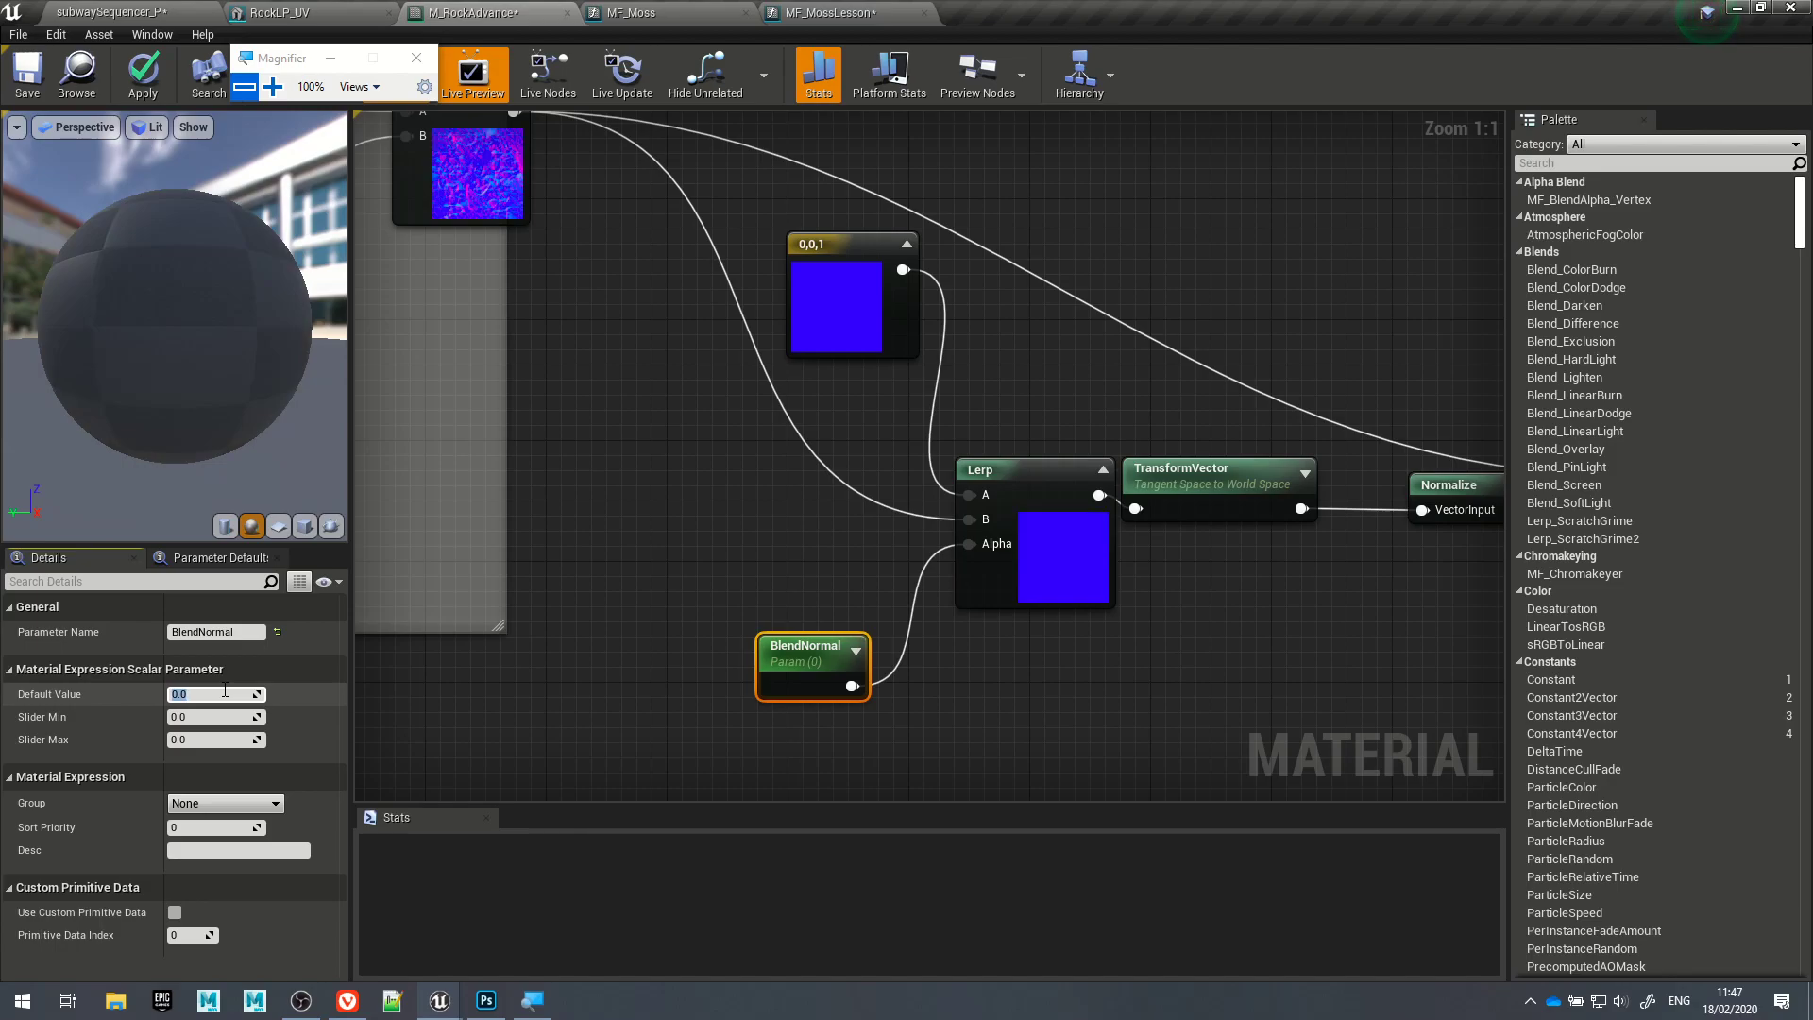
text(1)
key(Return)
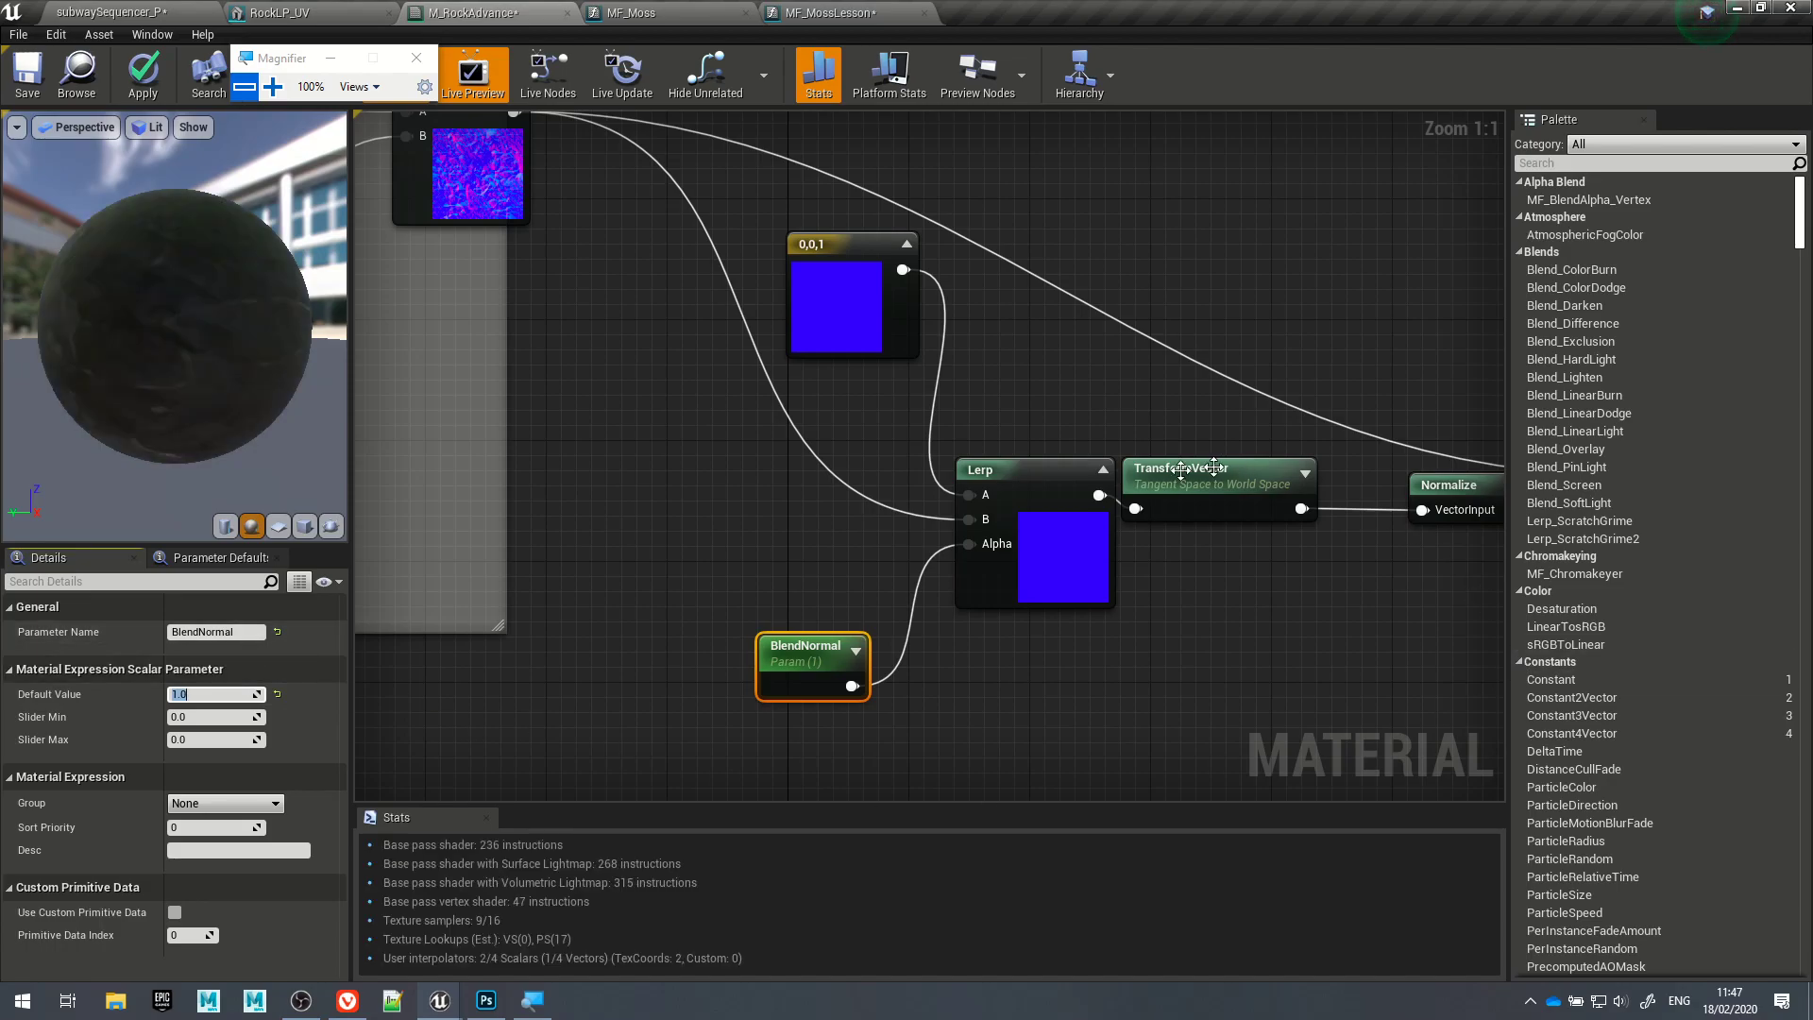
Step: Space out the Lerp node and the 0,0,1 constant ahead of TransformVector in the graph
drag(1045, 490, 1000, 475)
click(1058, 393)
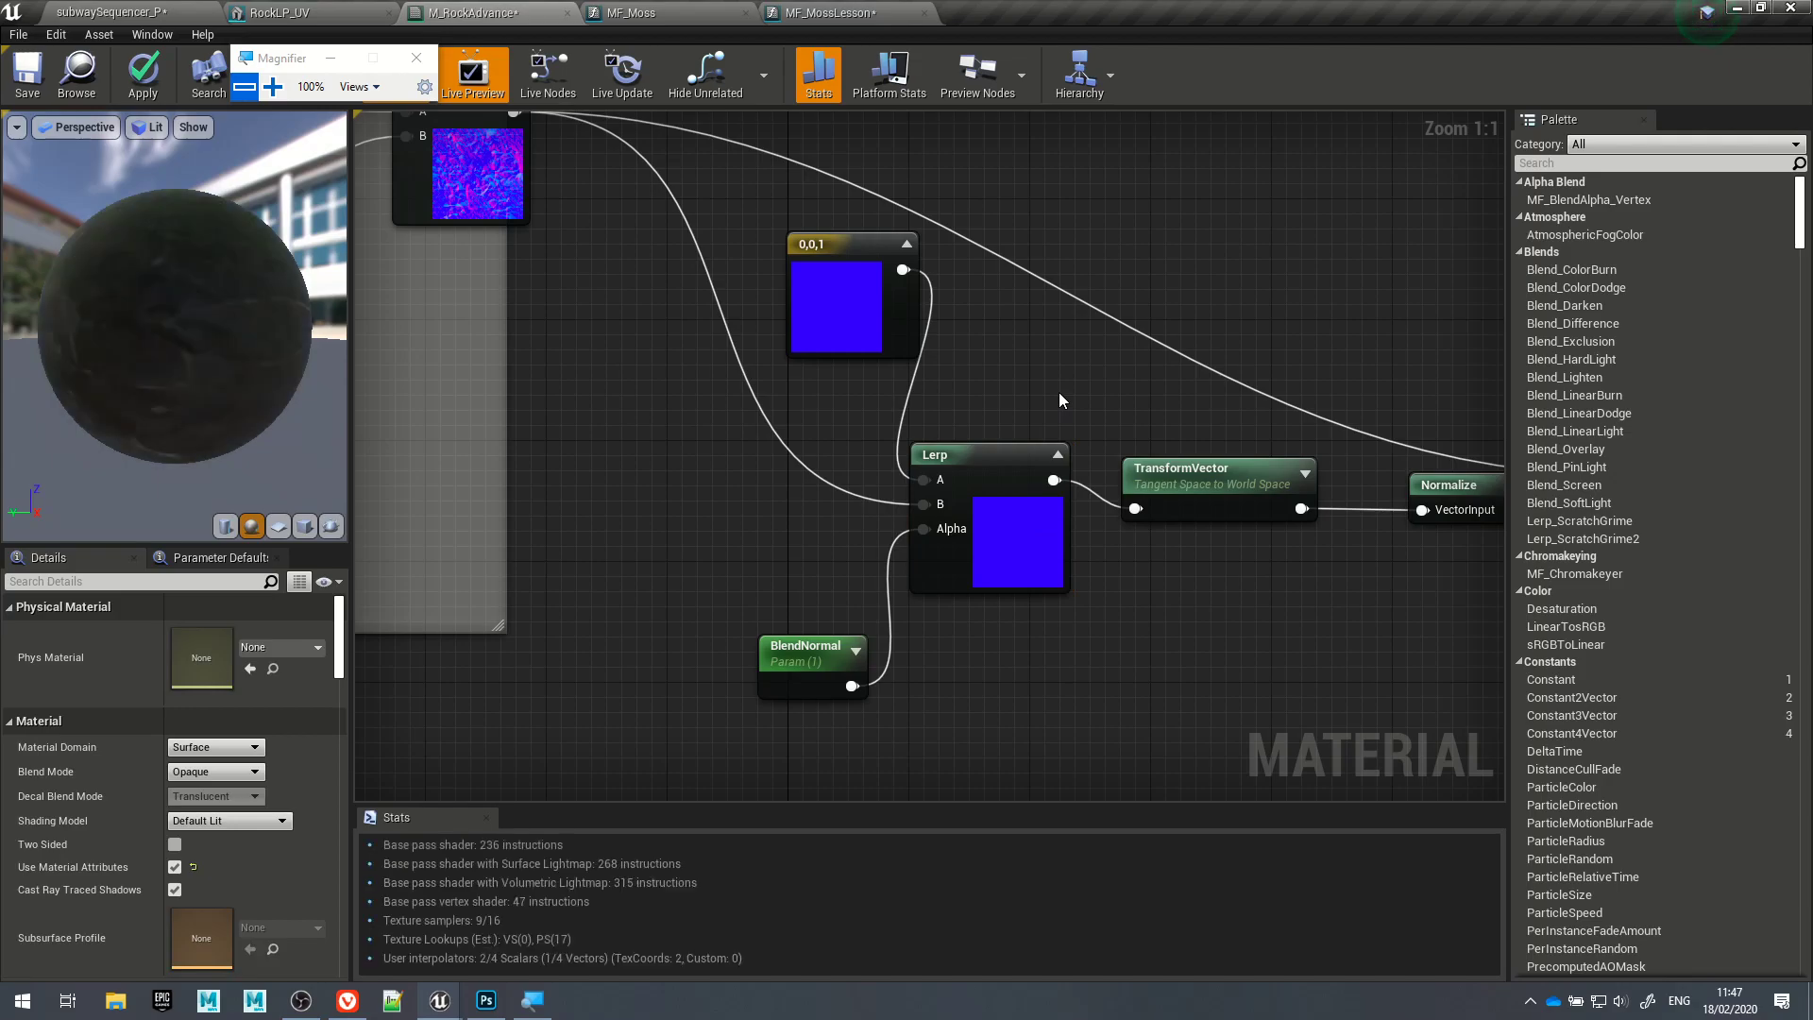
right_drag(1232, 633, 1107, 620)
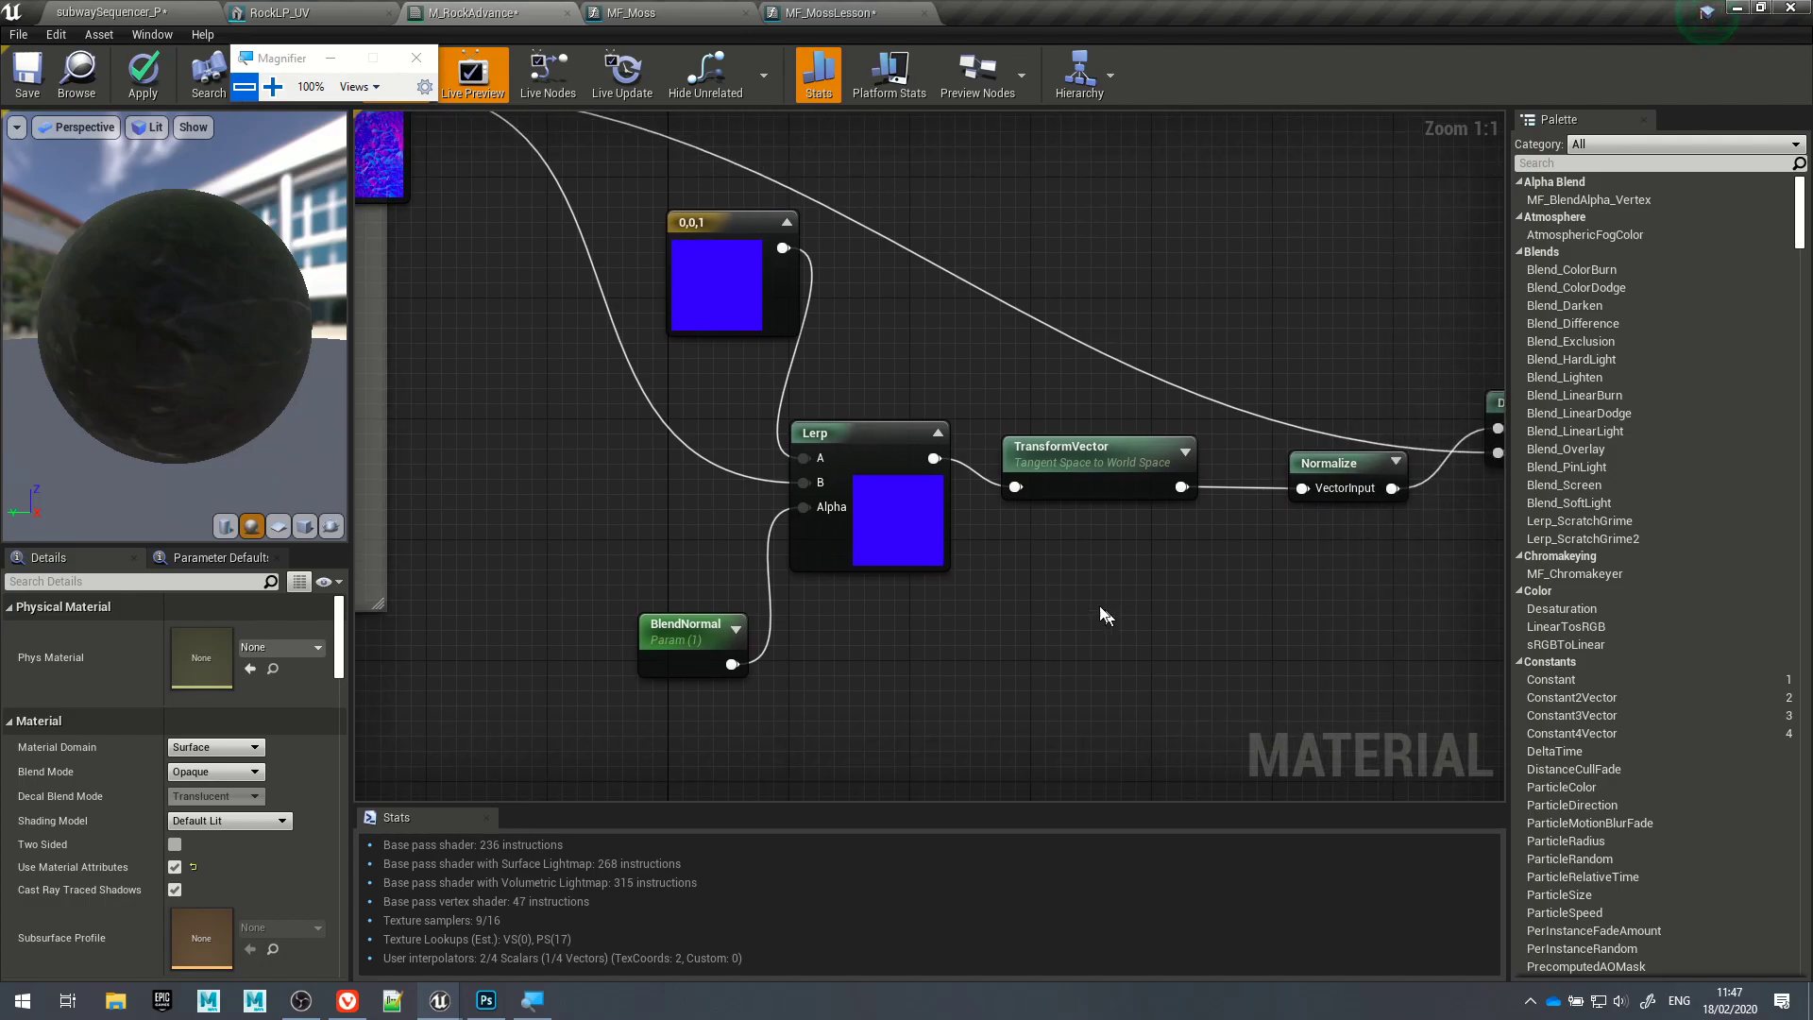
drag(742, 332, 668, 304)
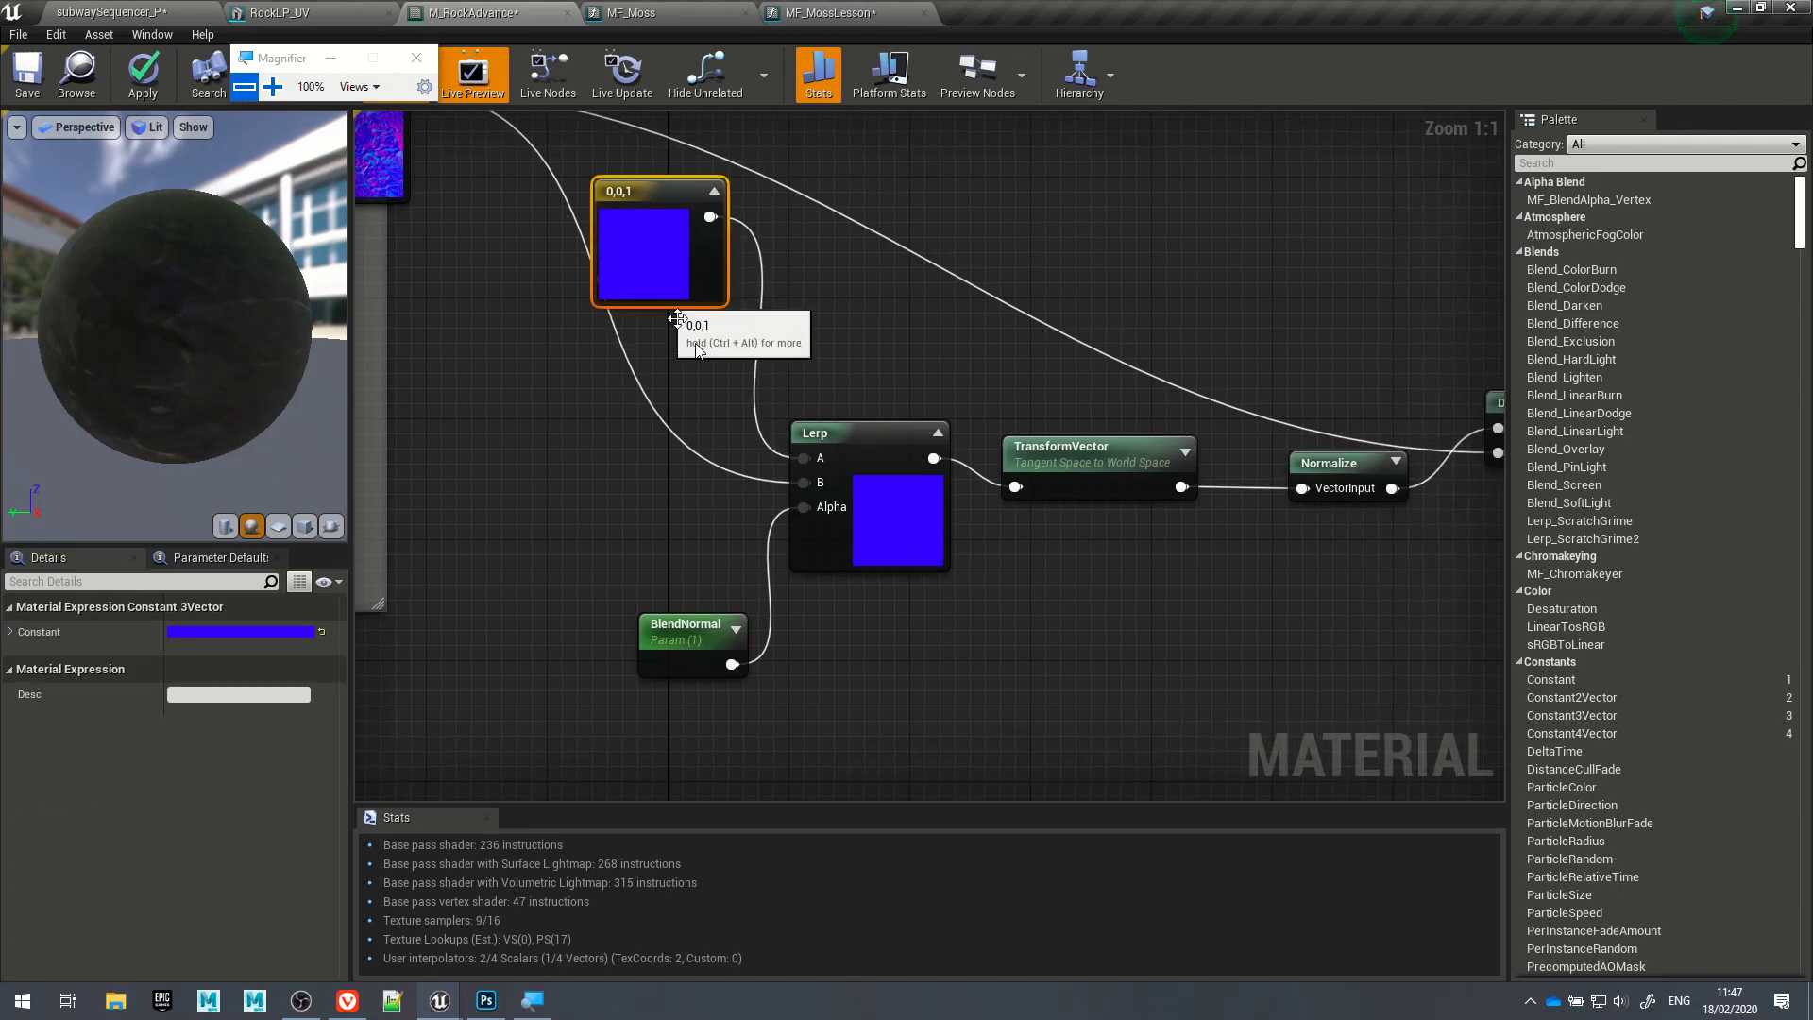
click(826, 501)
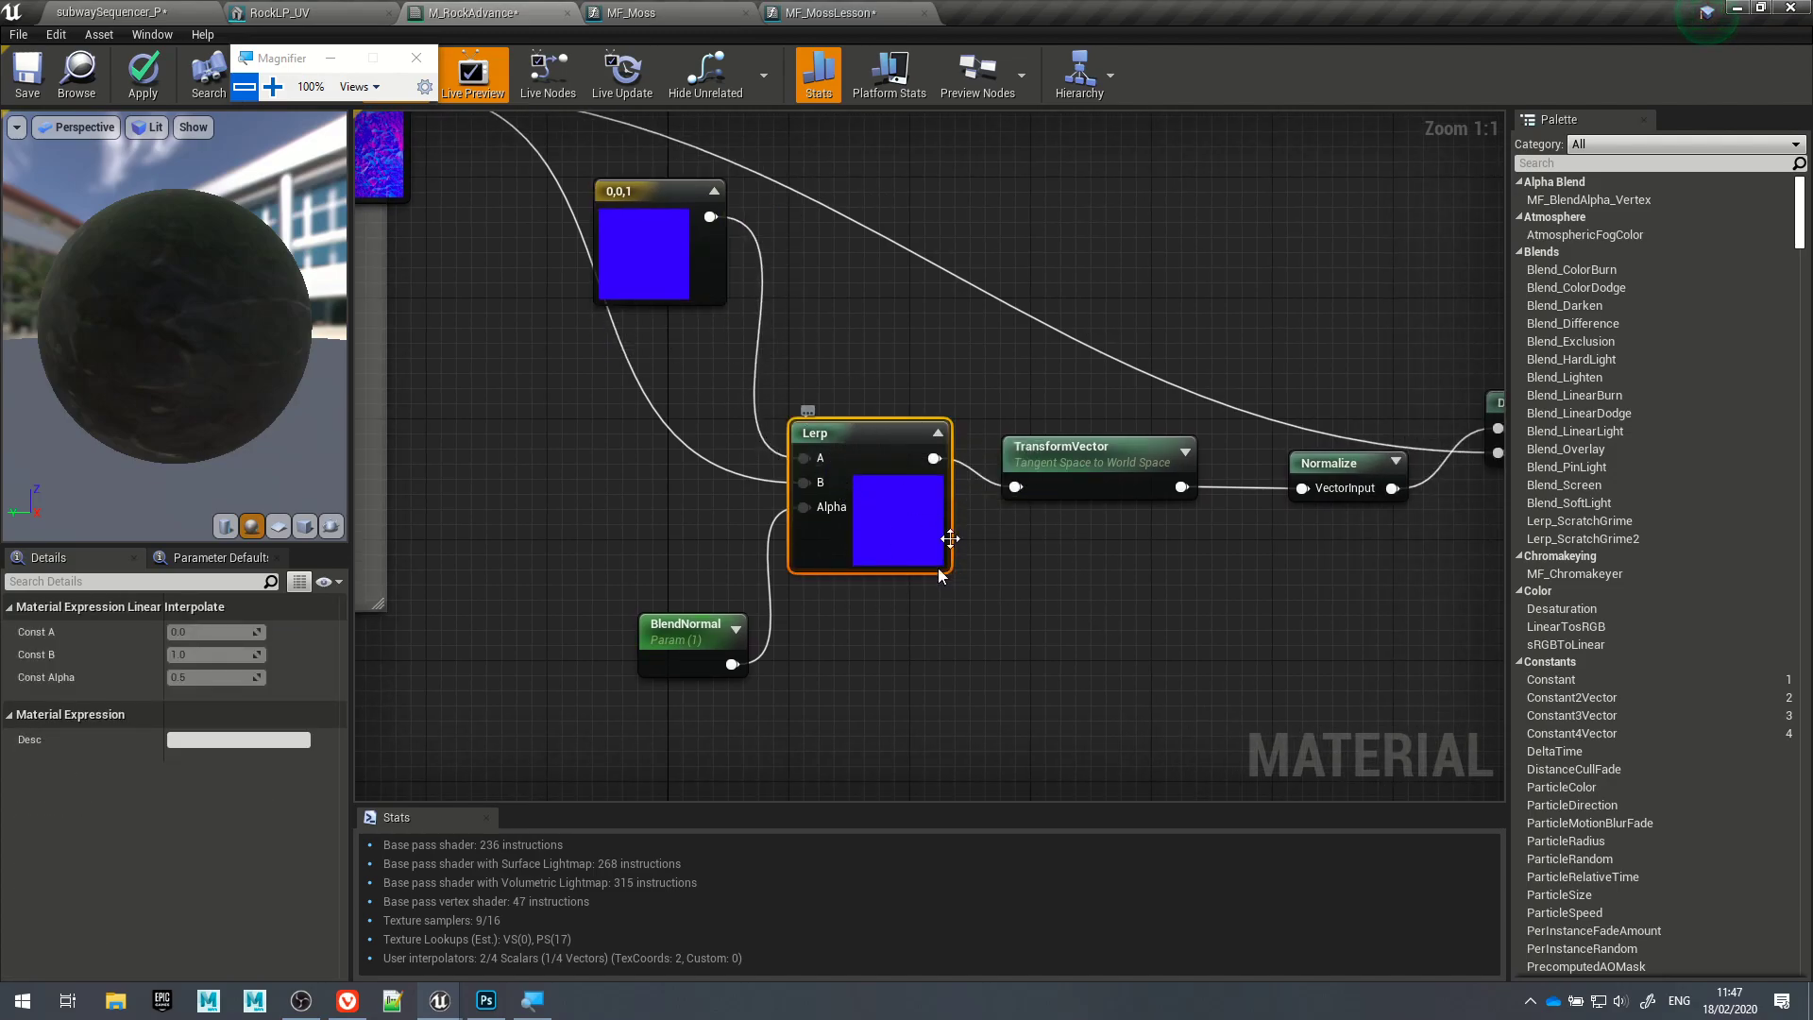
Step: Examine the mask chain from BlendNormal through TransformVector, Normalize, Dot and ConstantBiasScale to the Lerp driven by WorldBlendMax
right_drag(1177, 550, 1045, 603)
click(533, 667)
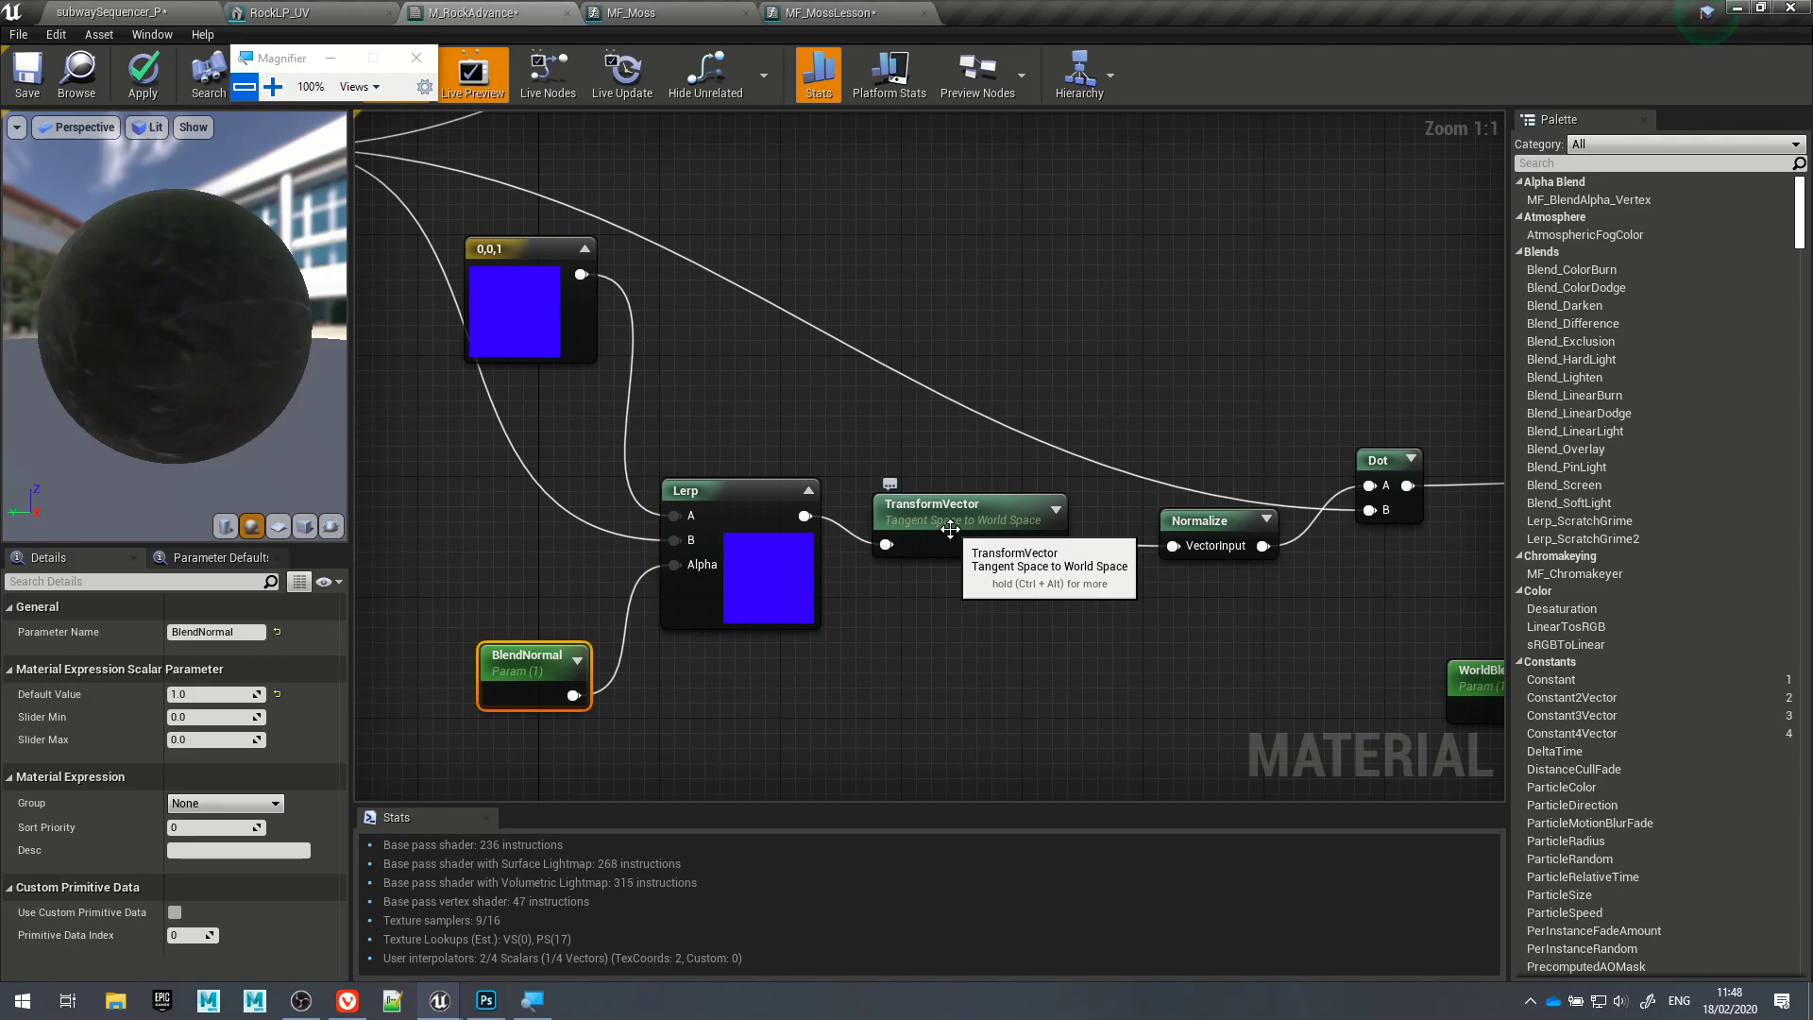
key(ctrl+alt)
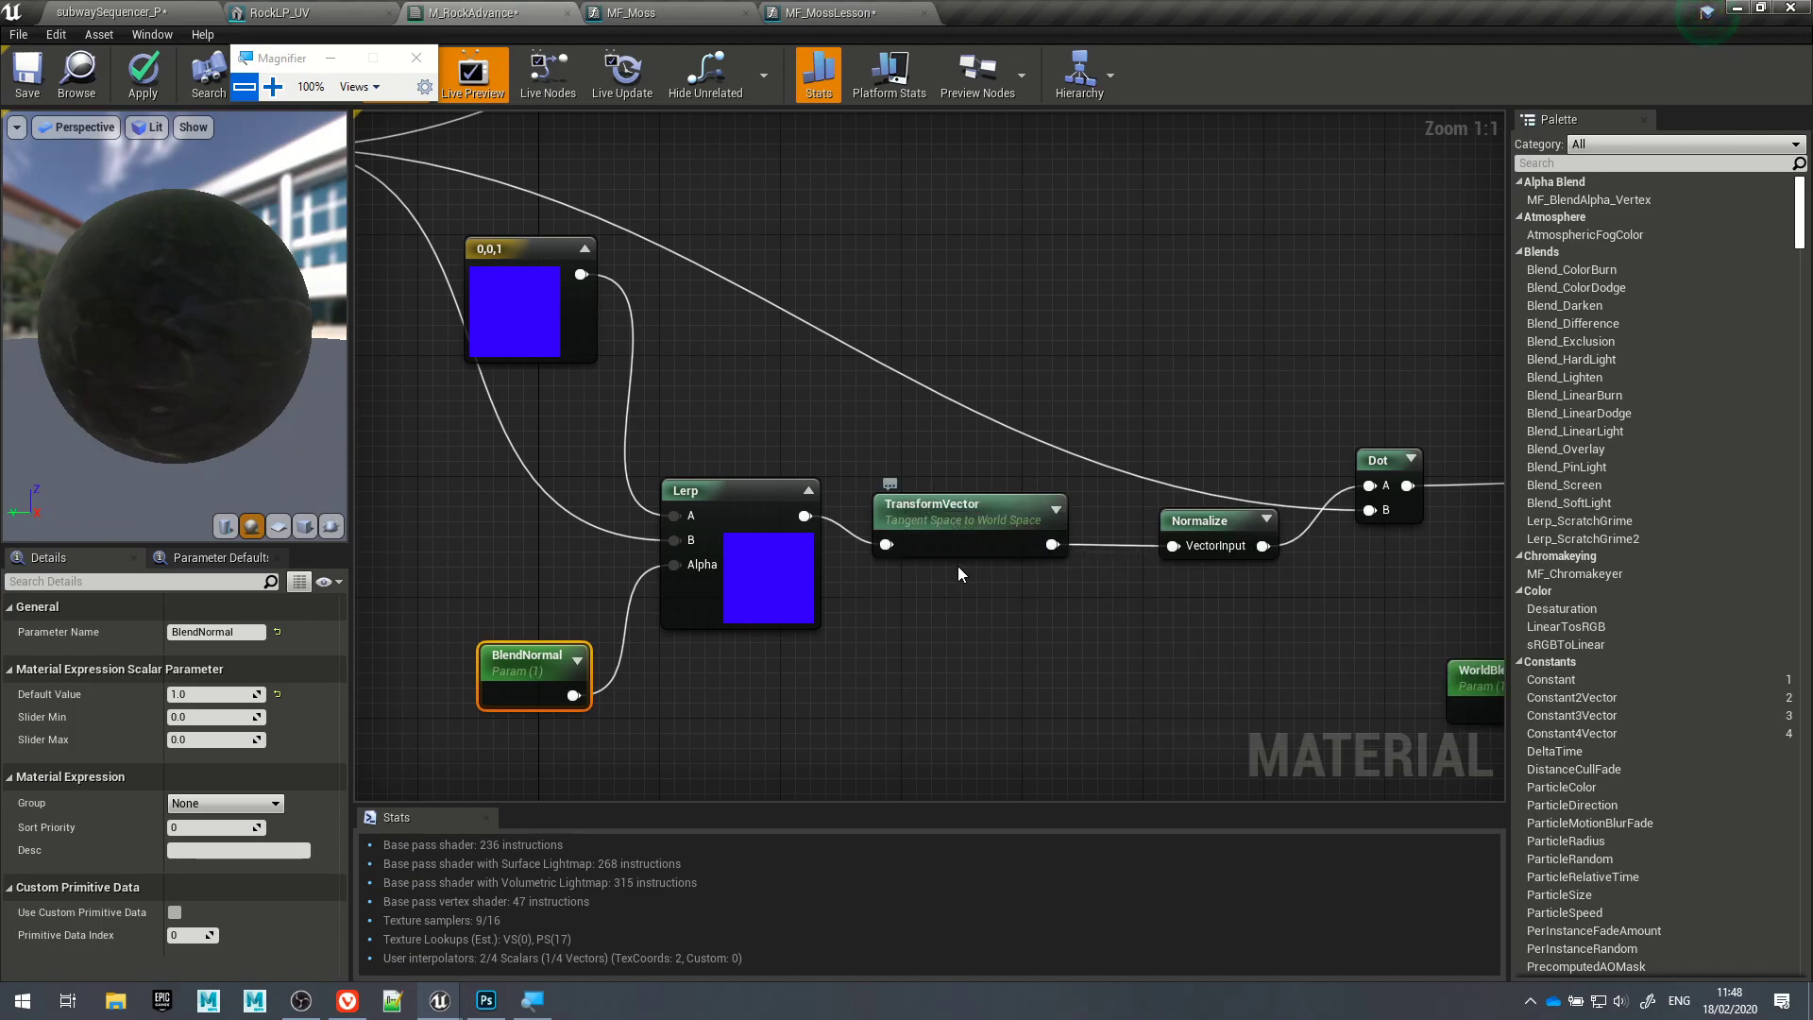
click(1213, 526)
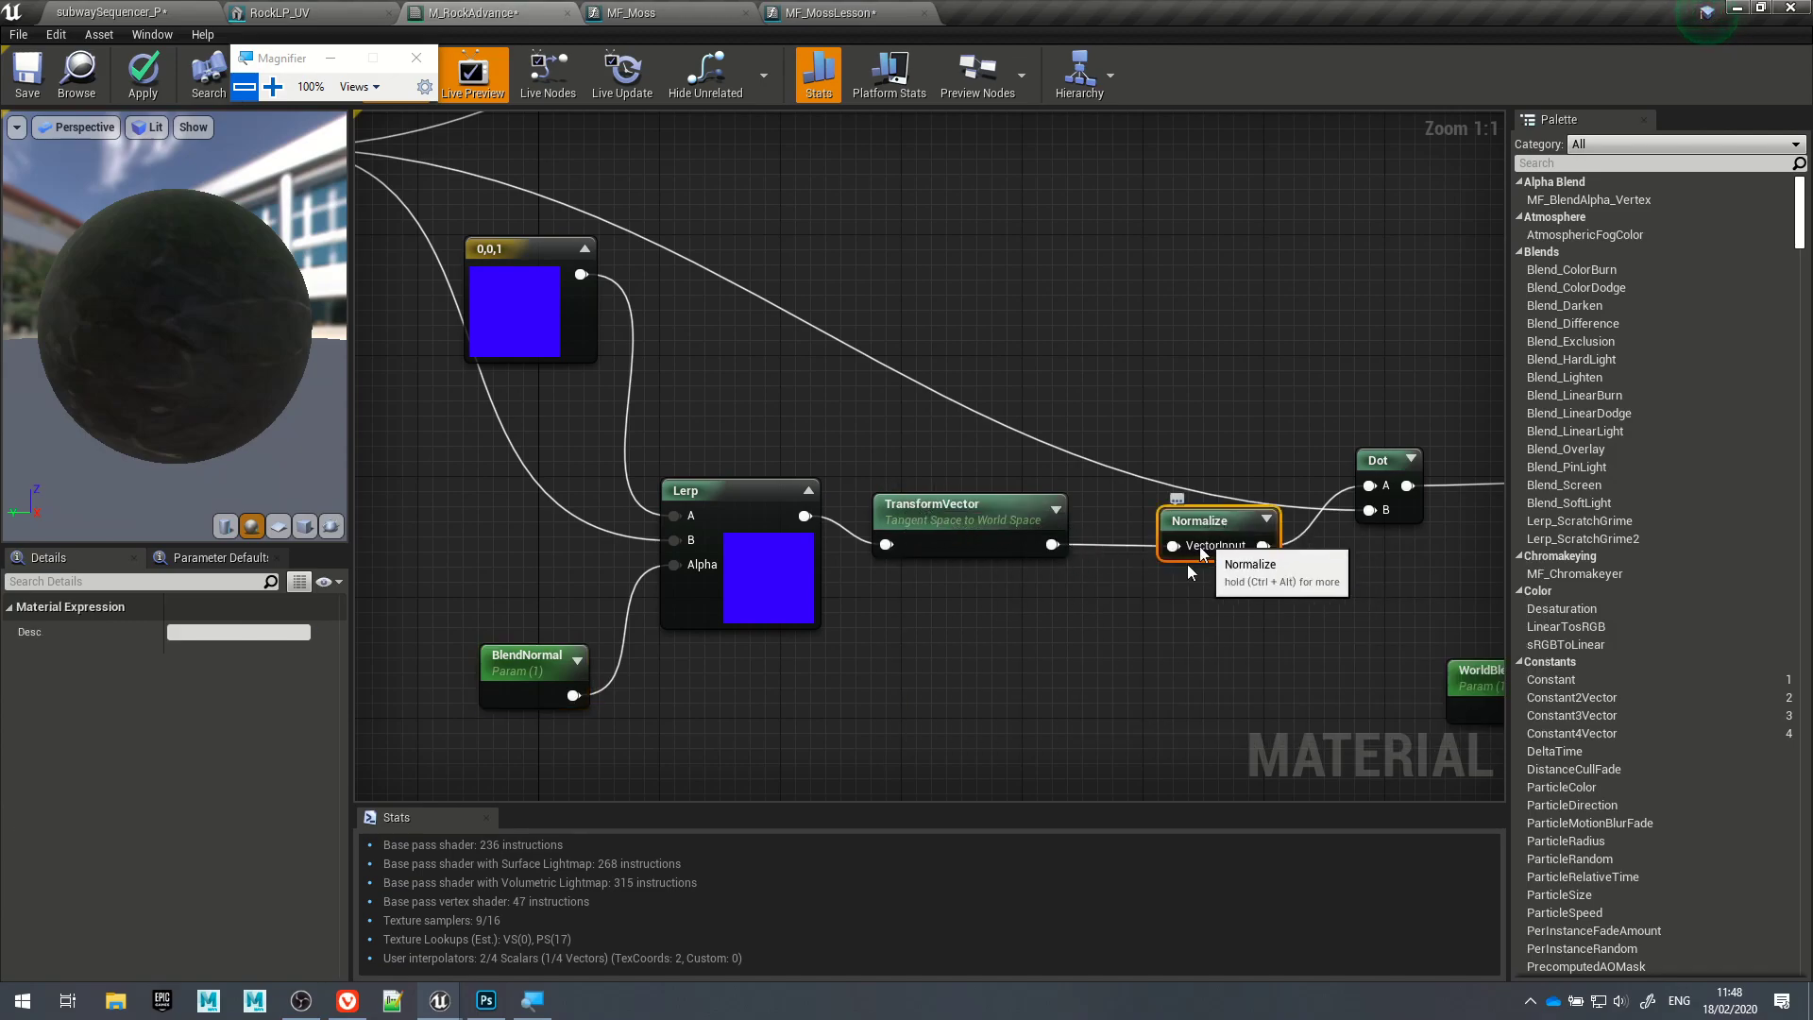
right_drag(1114, 604, 886, 676)
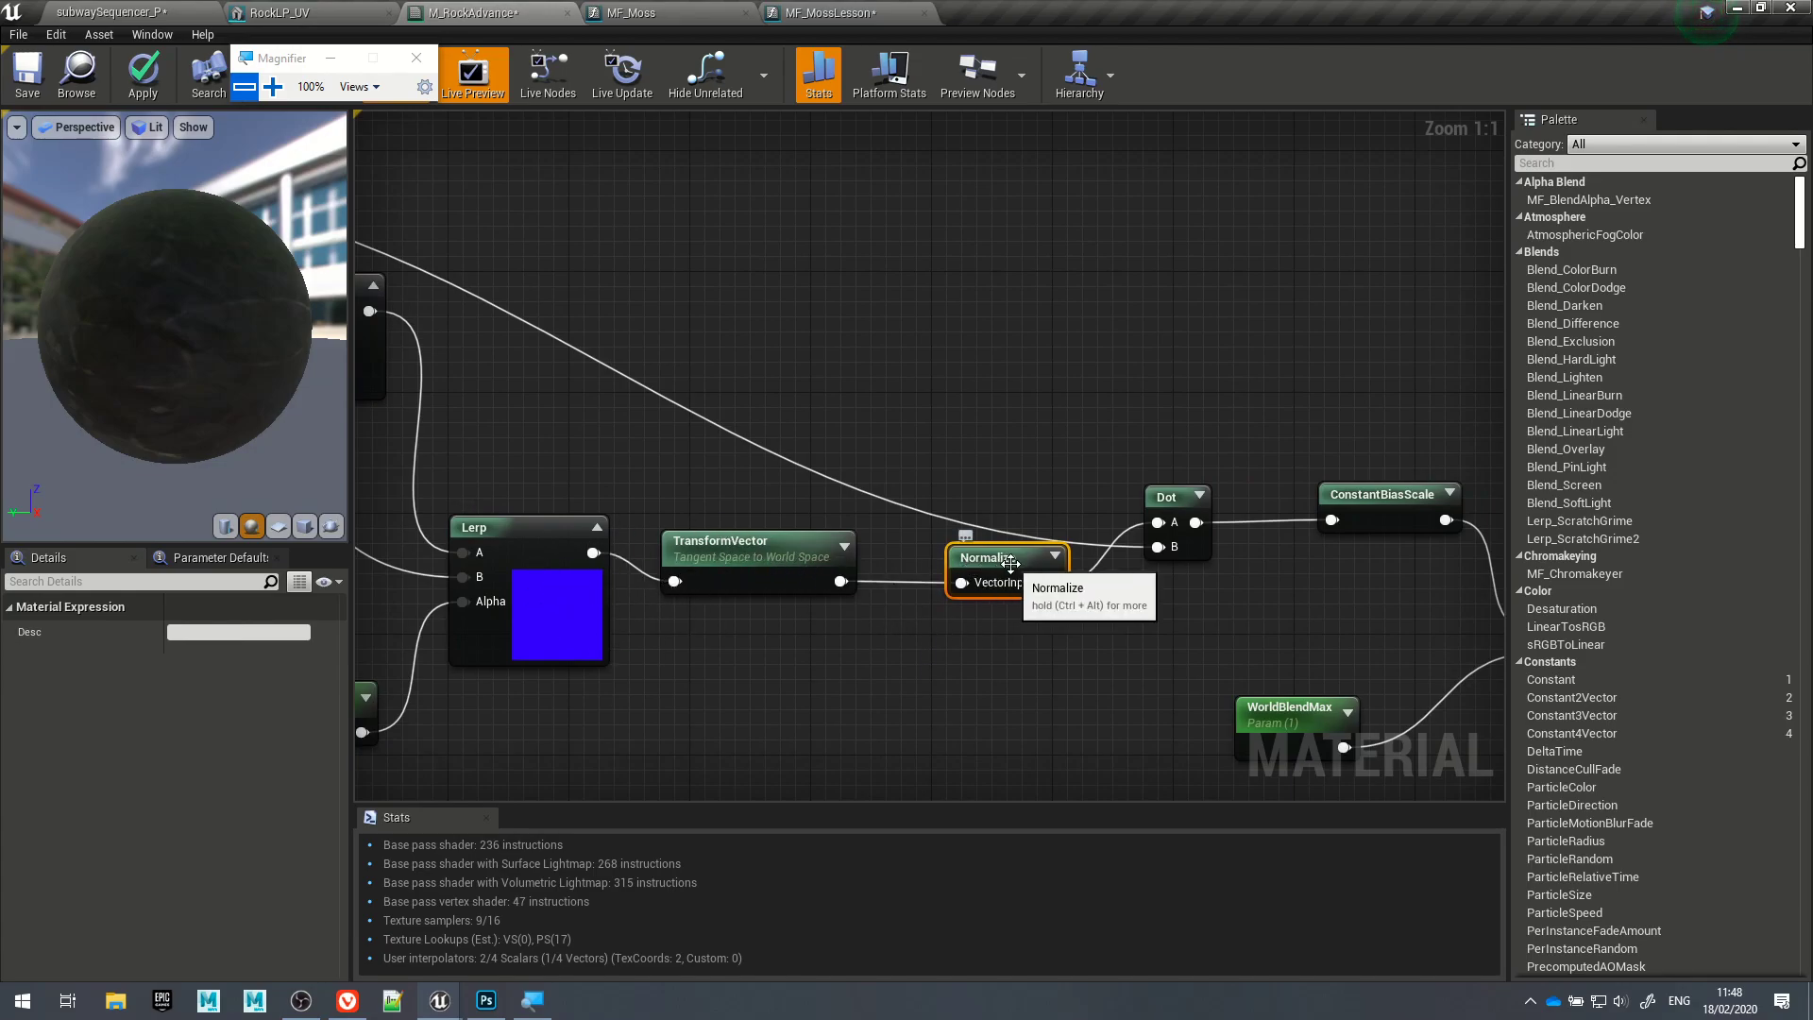
right_drag(1058, 453, 1016, 502)
scroll(1322, 594, down, 4)
scroll(1065, 547, up, 2)
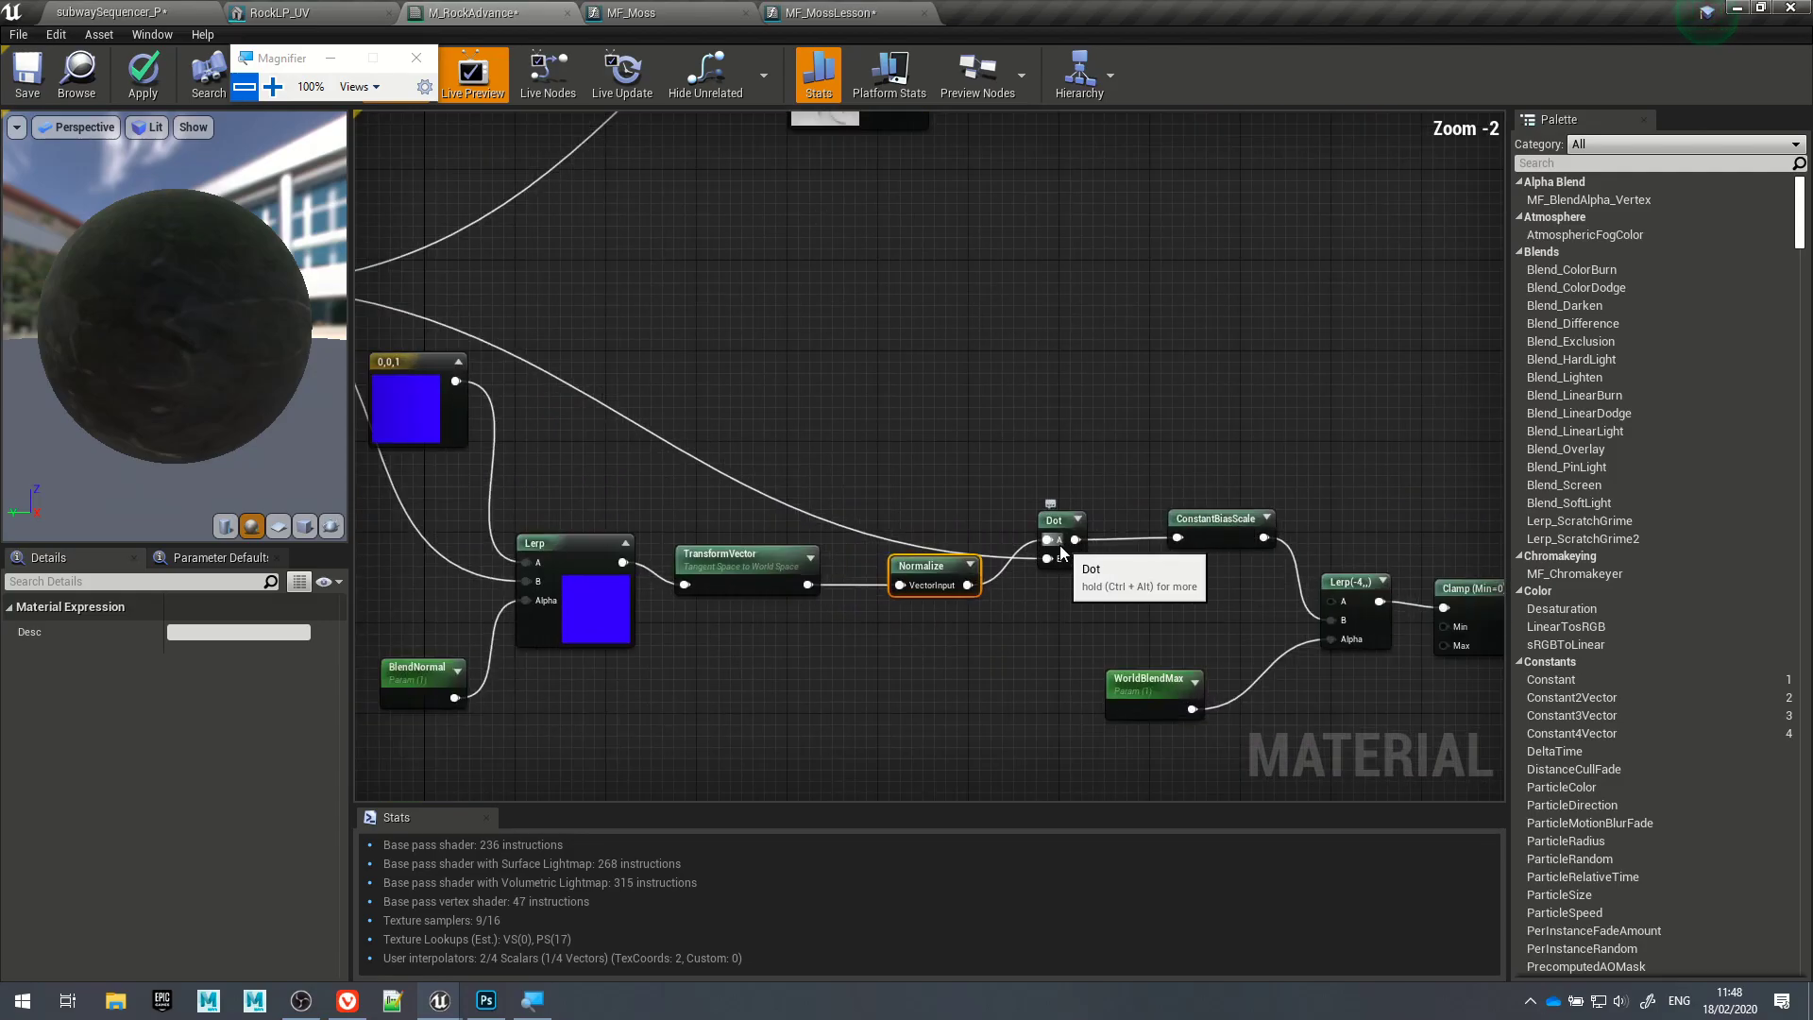
key(ctrl+alt)
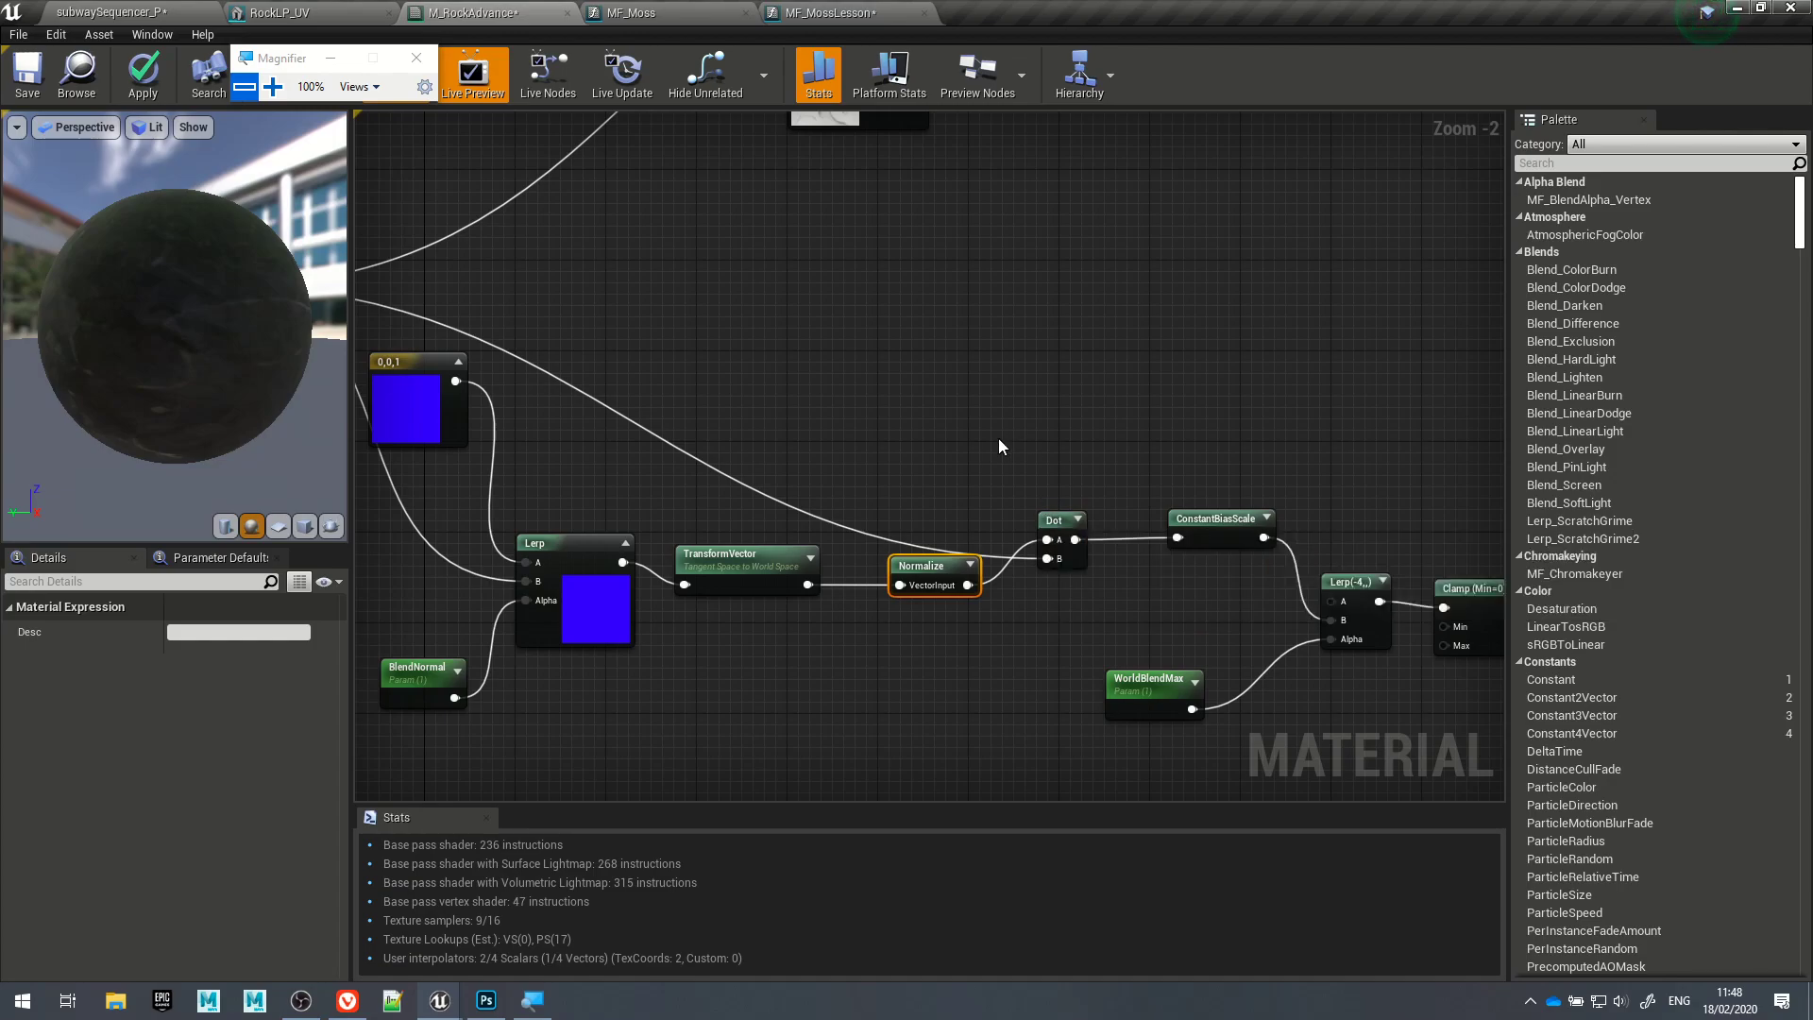
right_drag(899, 468, 632, 441)
right_drag(952, 606, 754, 578)
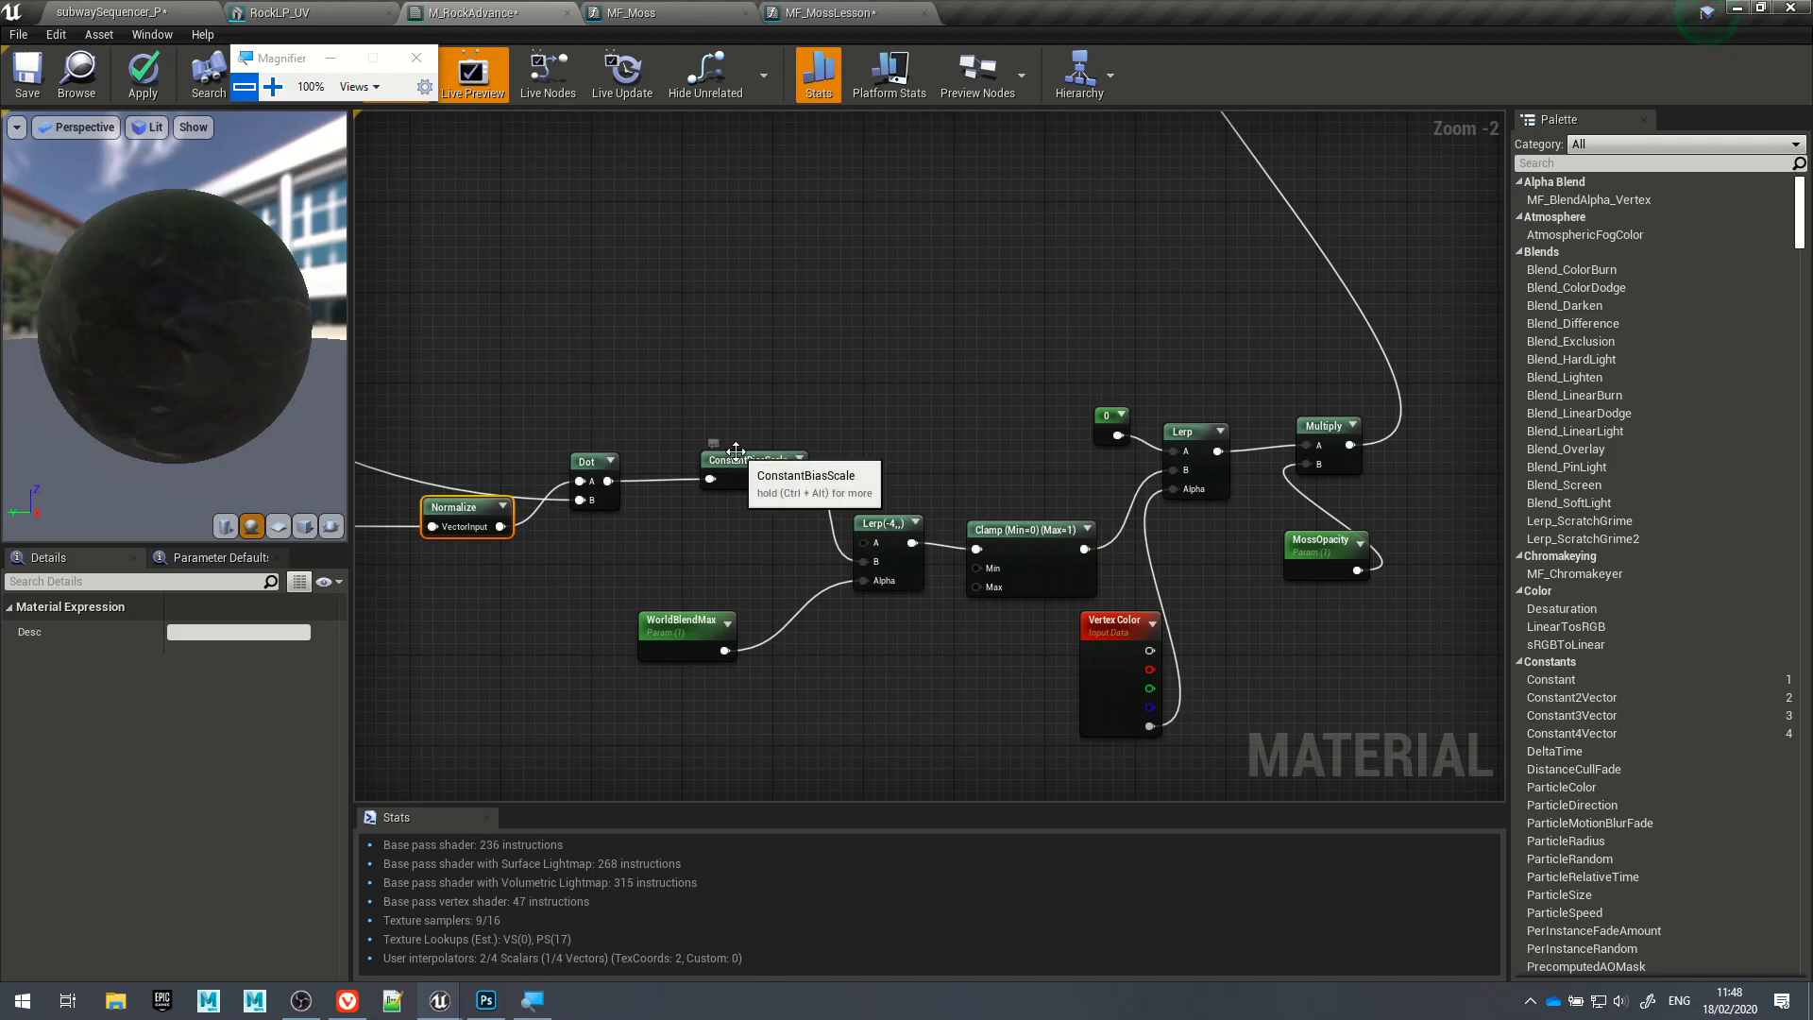
click(876, 527)
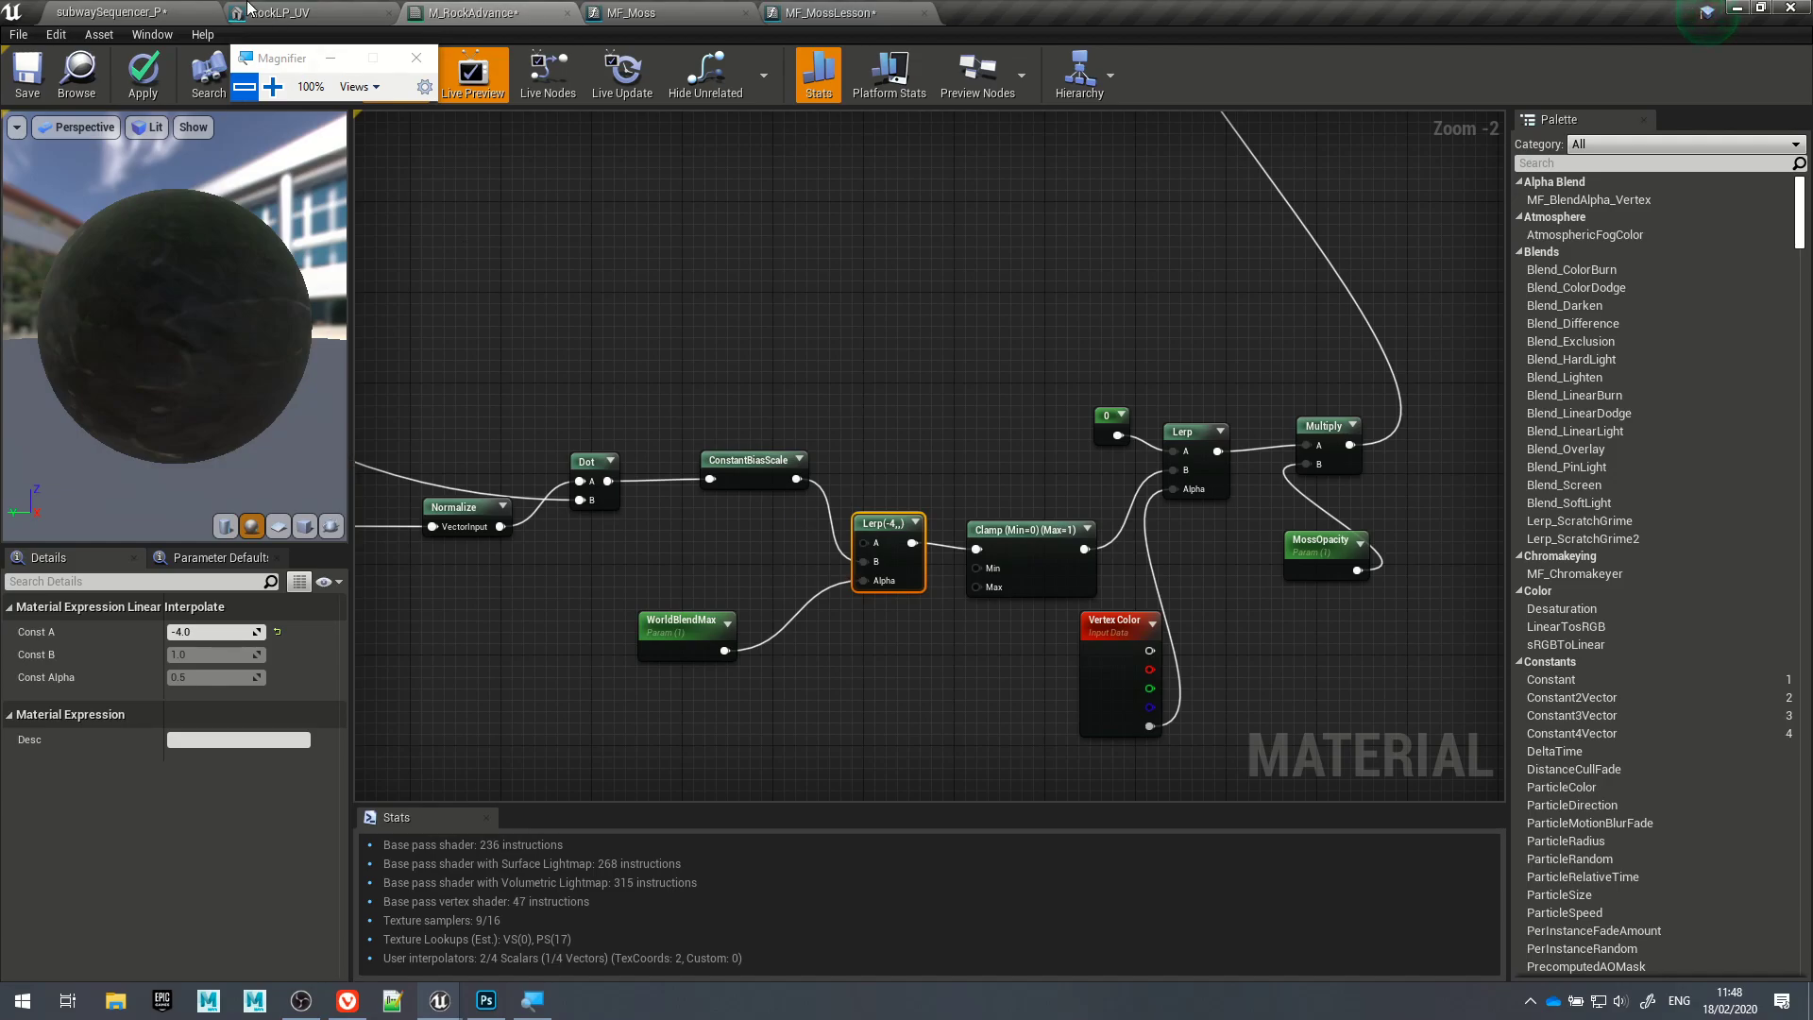
Step: Return to the subwaySequencer_P level and switch from vertex painting to Place mode
click(159, 13)
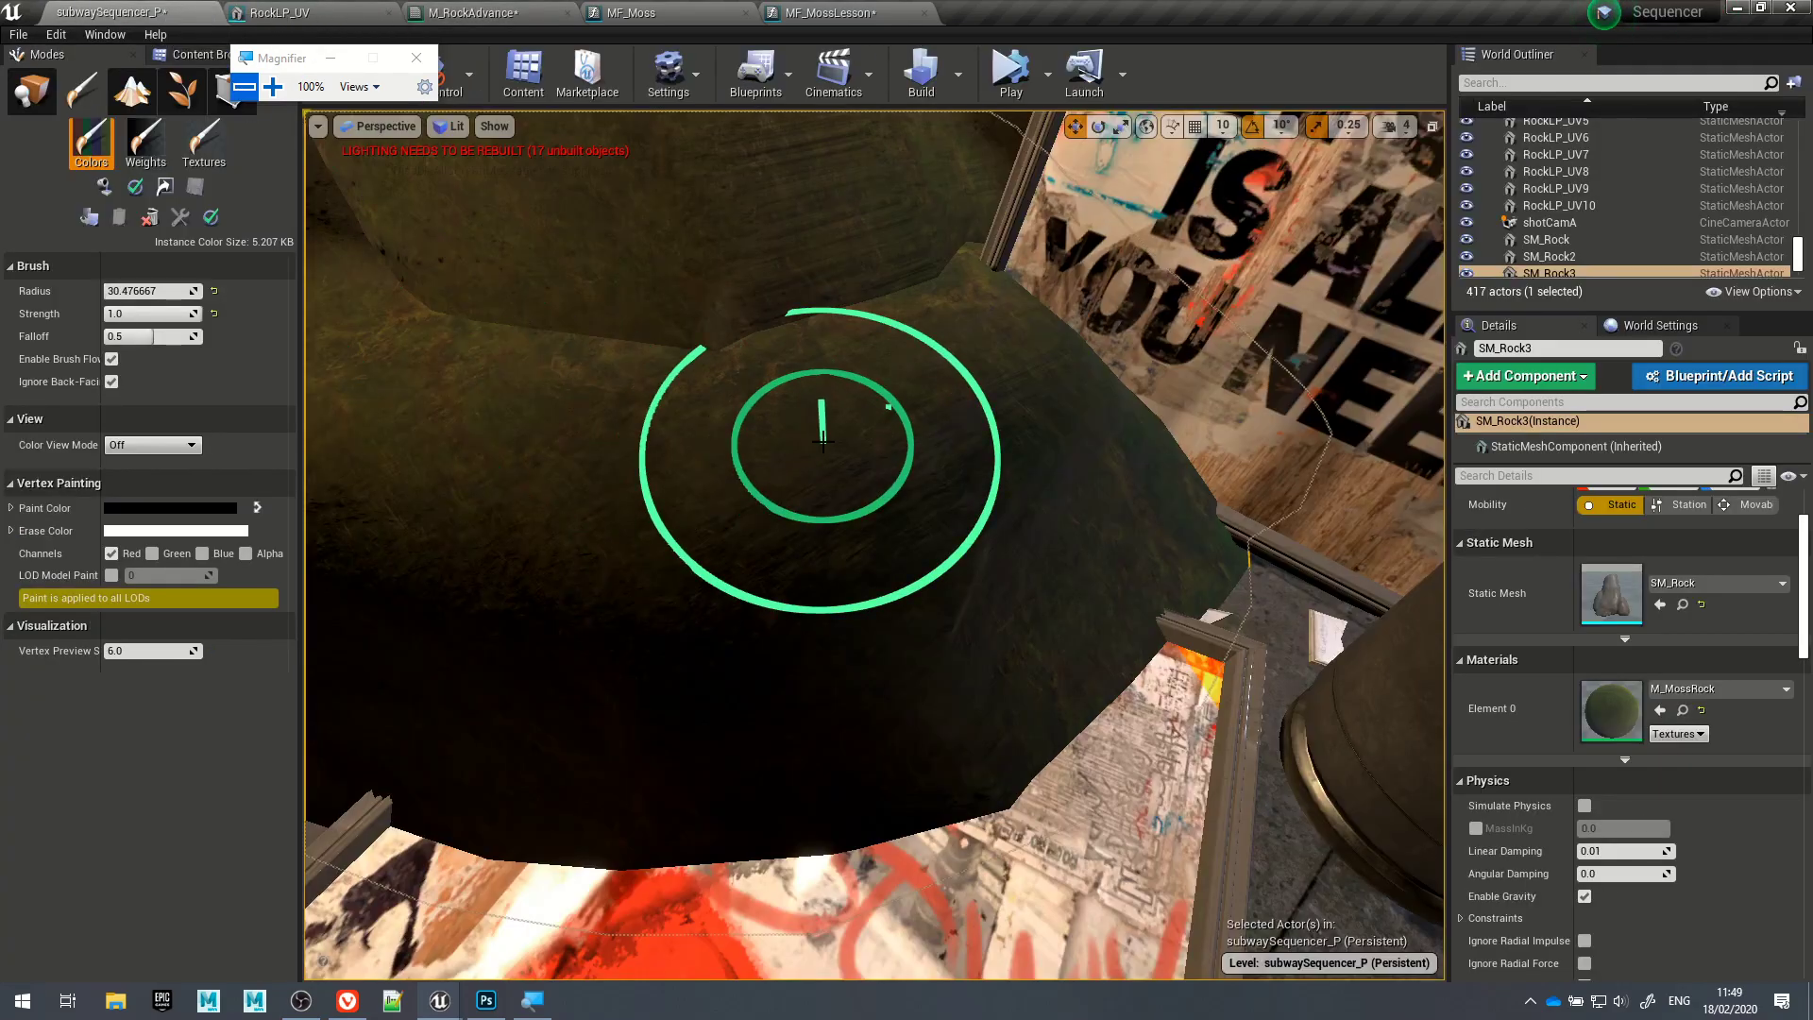
click(31, 99)
mouse_move(954, 513)
right_down()
mouse_move(850, 415)
mouse_move(982, 453)
mouse_move(906, 472)
mouse_move(1215, 365)
right_up()
Step: Open the M_MossRock material instance of RockLP_UV9 in a separate window beside the rocks in the level
click(1556, 188)
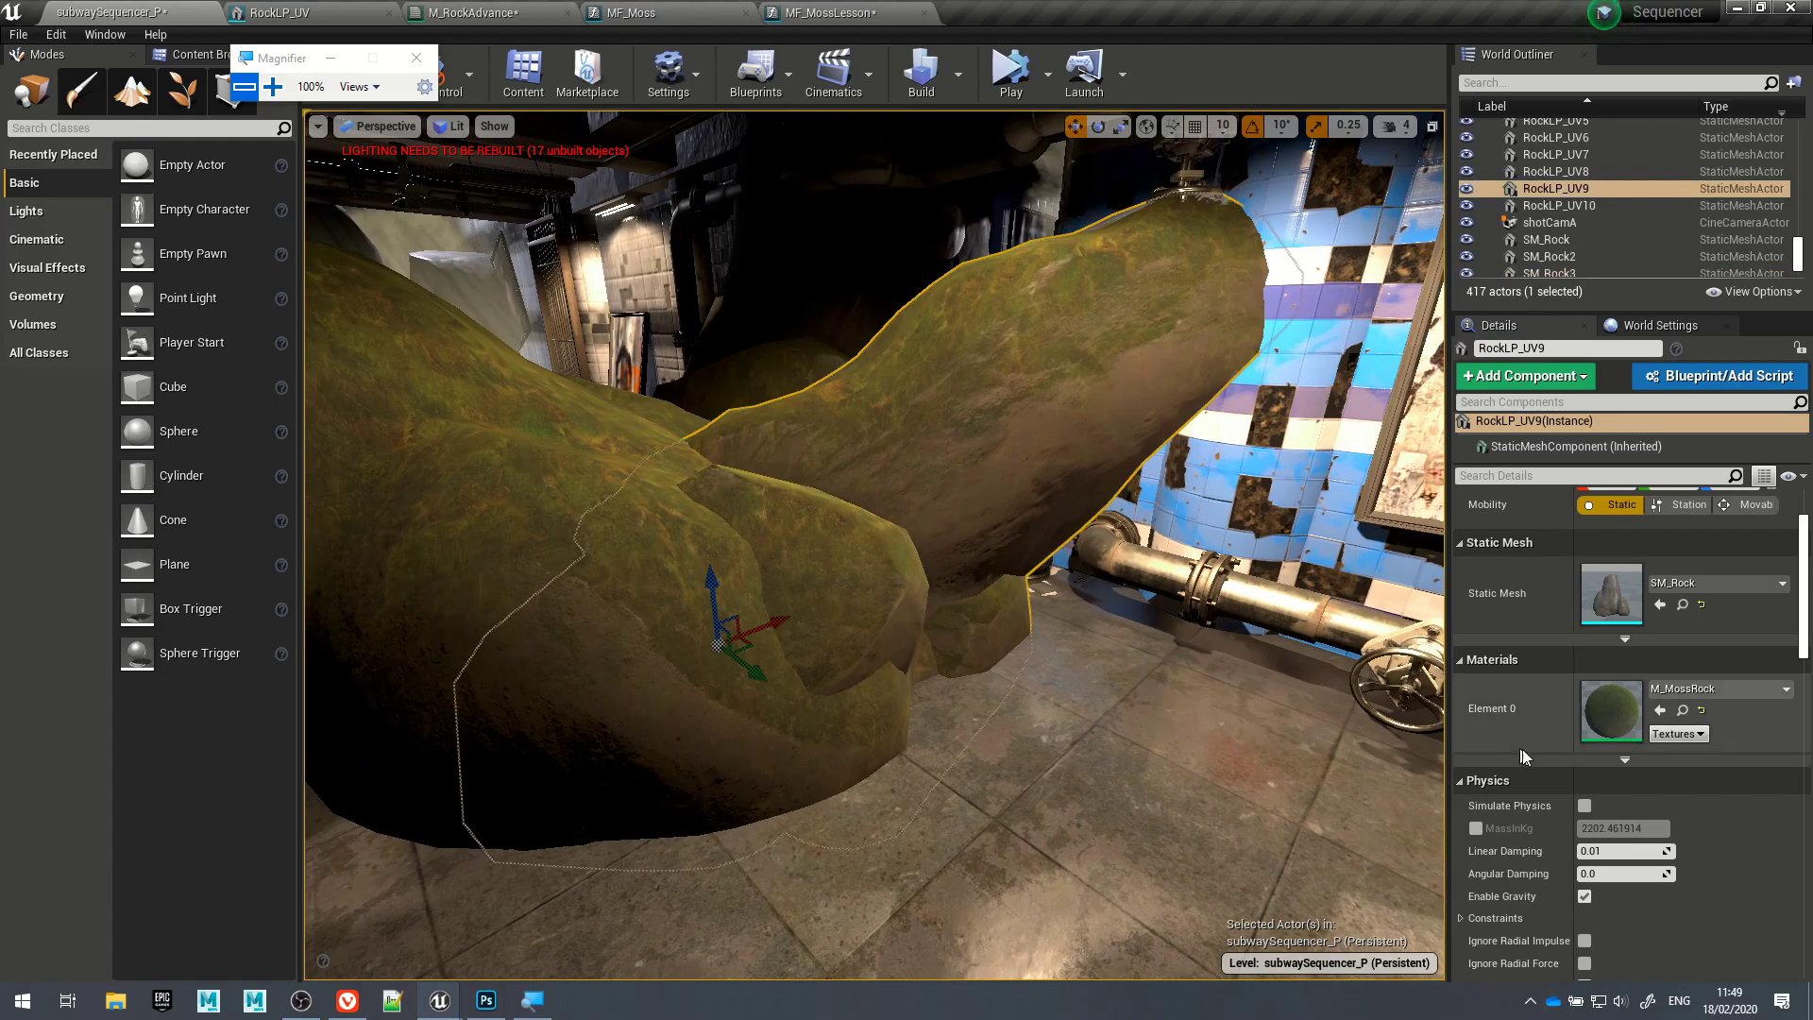
double_click(1611, 709)
drag(997, 17, 1211, 282)
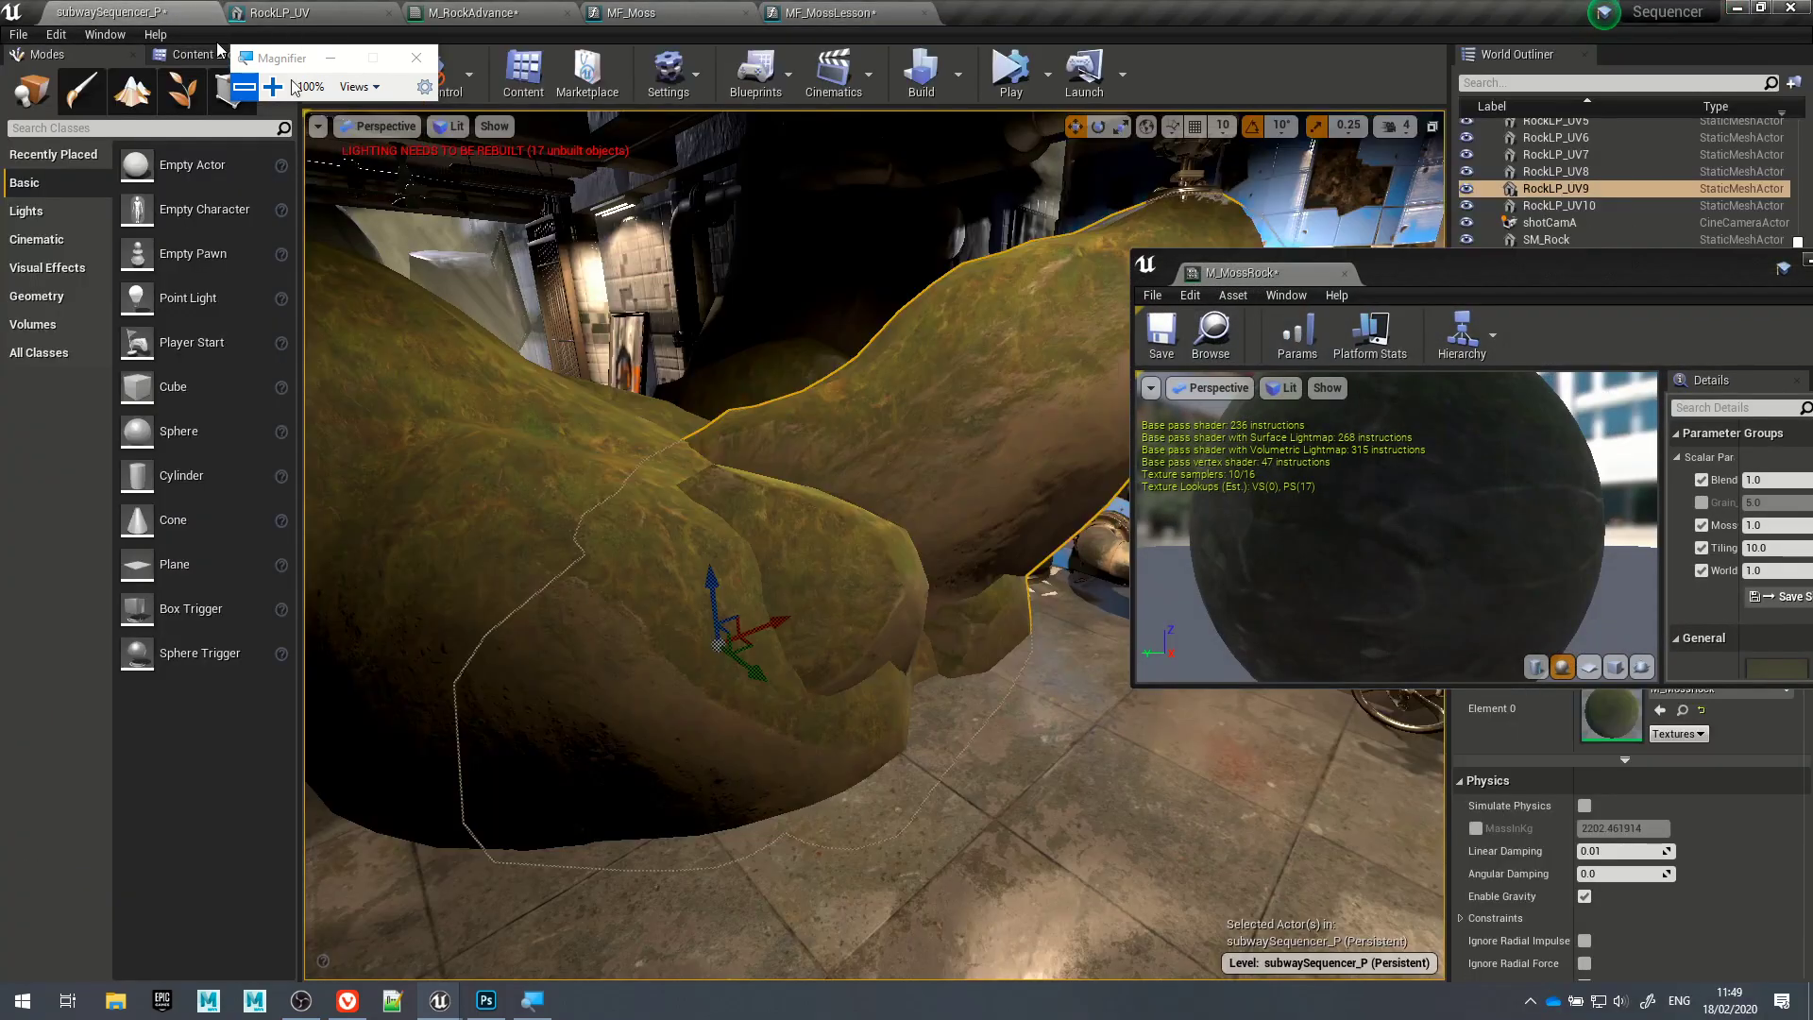
Step: Set WorldBlendMax of M_MossRock to 0.988673, open the M_RockAdvance graph and close the instance window covering it
mouse_move(1777, 571)
mouse_down()
mouse_move(1749, 570)
mouse_move(1785, 571)
mouse_move(1769, 570)
mouse_up()
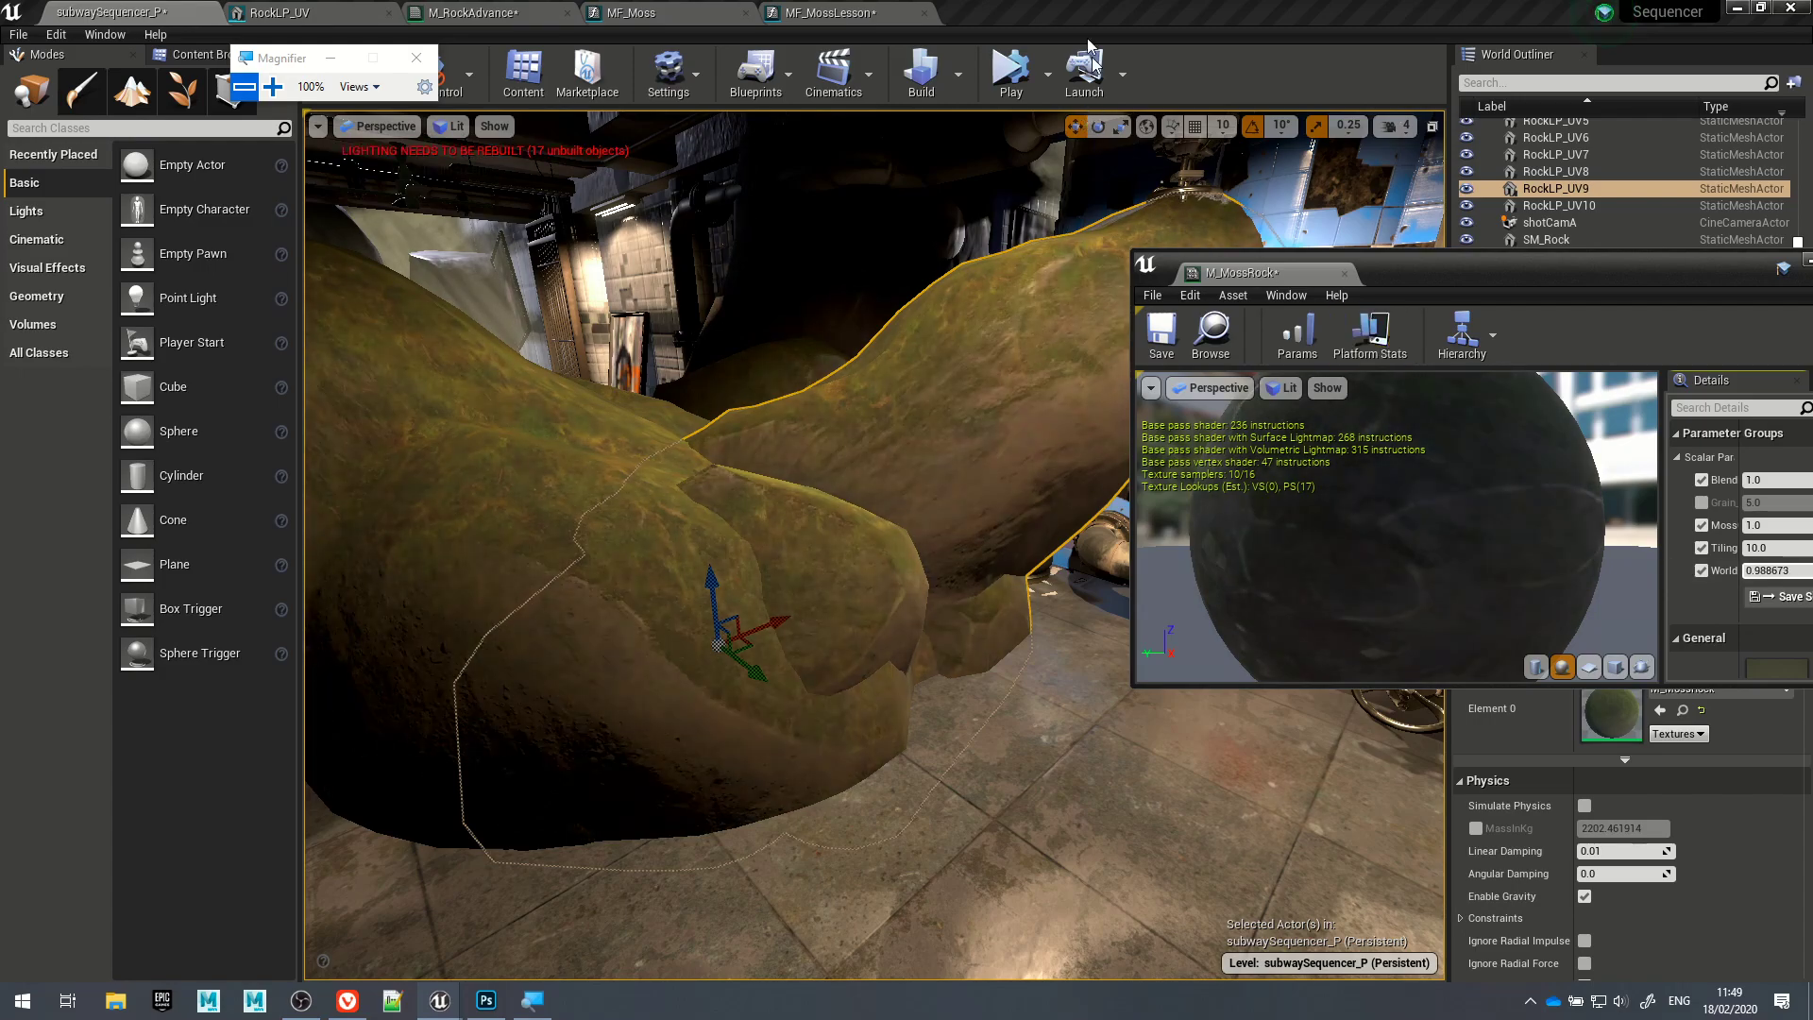
click(475, 13)
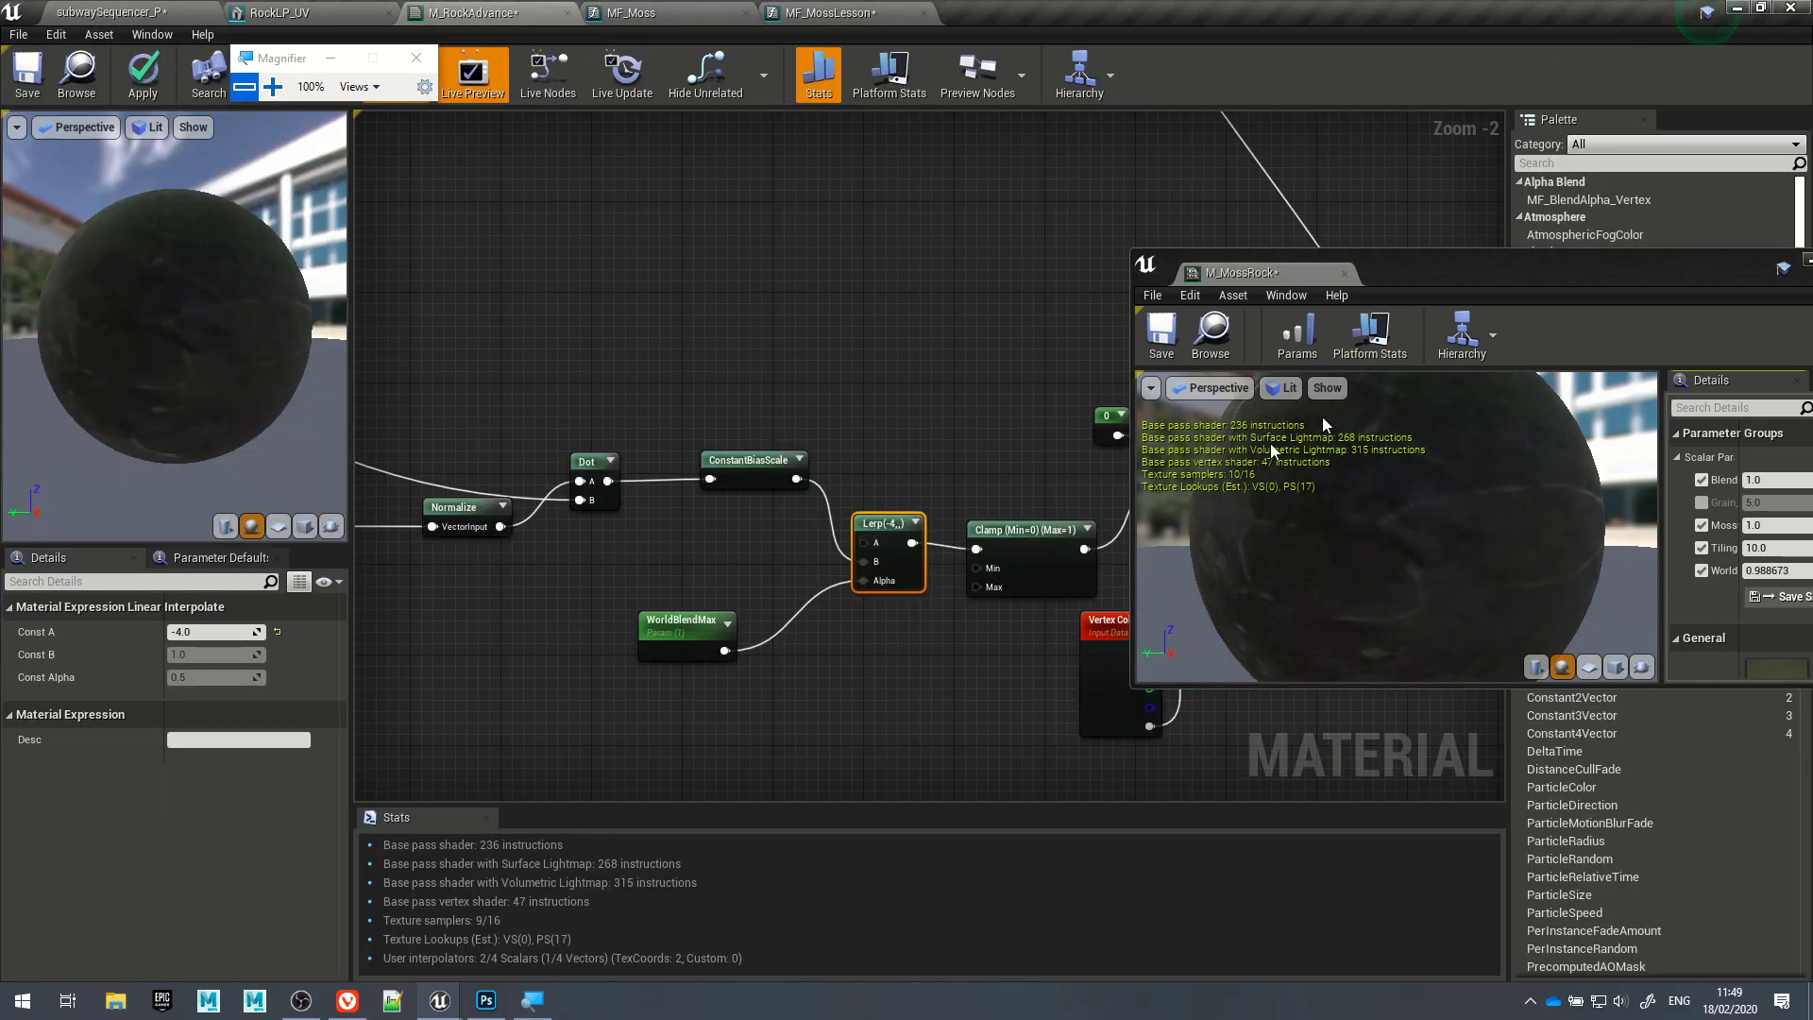
drag(1603, 283, 1038, 202)
click(1287, 182)
Step: Space out the vertex-mask Lerp, Vertex Color and MossOpacity nodes around the Clamp and Multiply nodes
right_drag(1018, 343, 916, 330)
scroll(968, 694, up, 1)
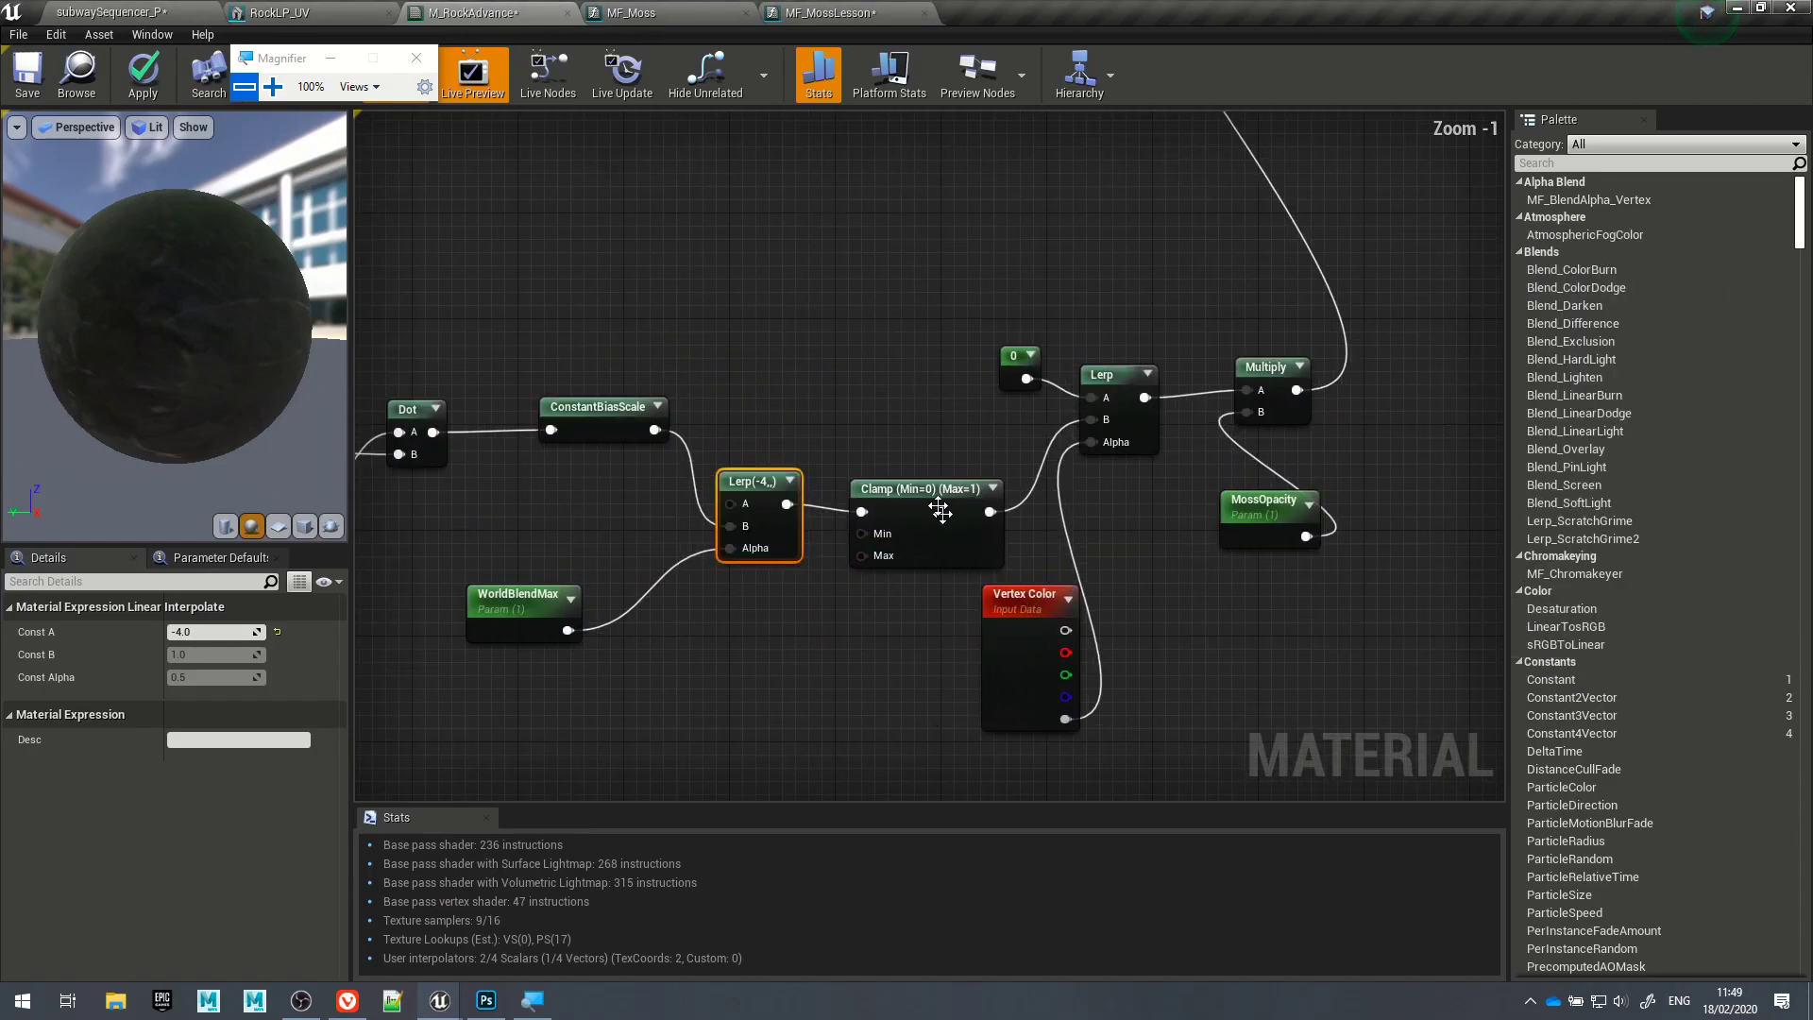
right_drag(1197, 537, 1056, 574)
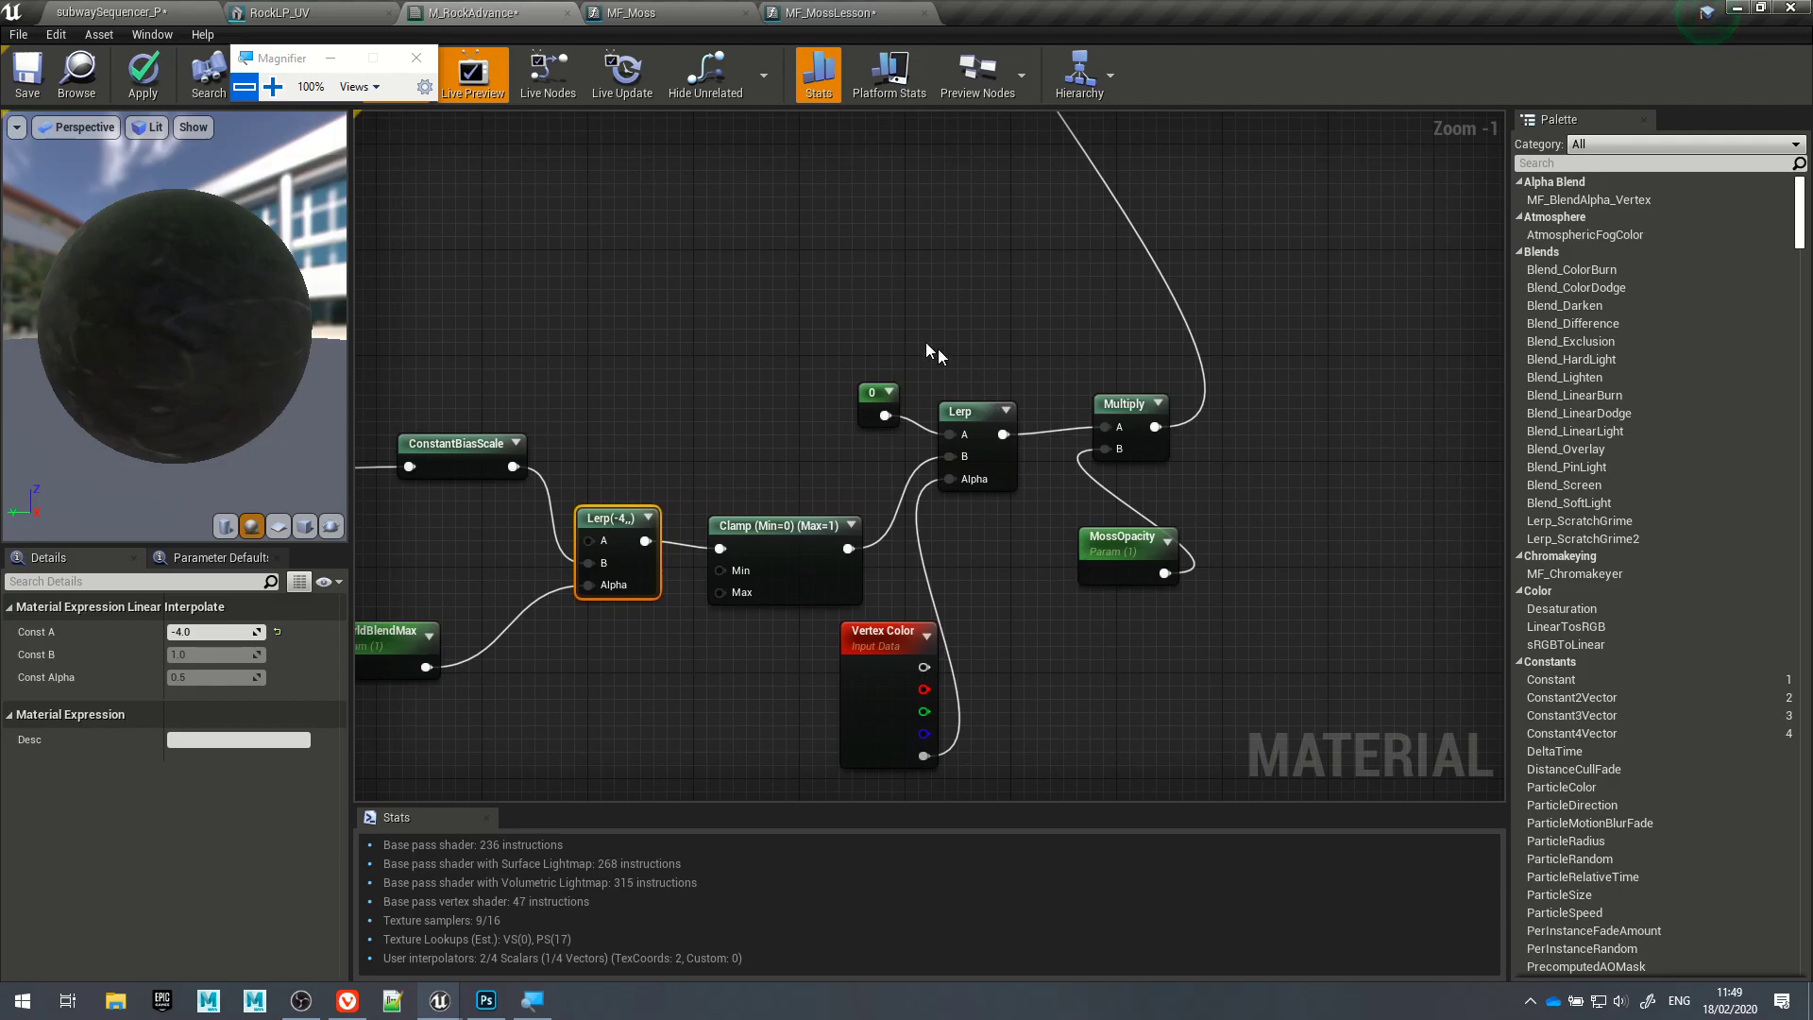
drag(964, 411, 984, 406)
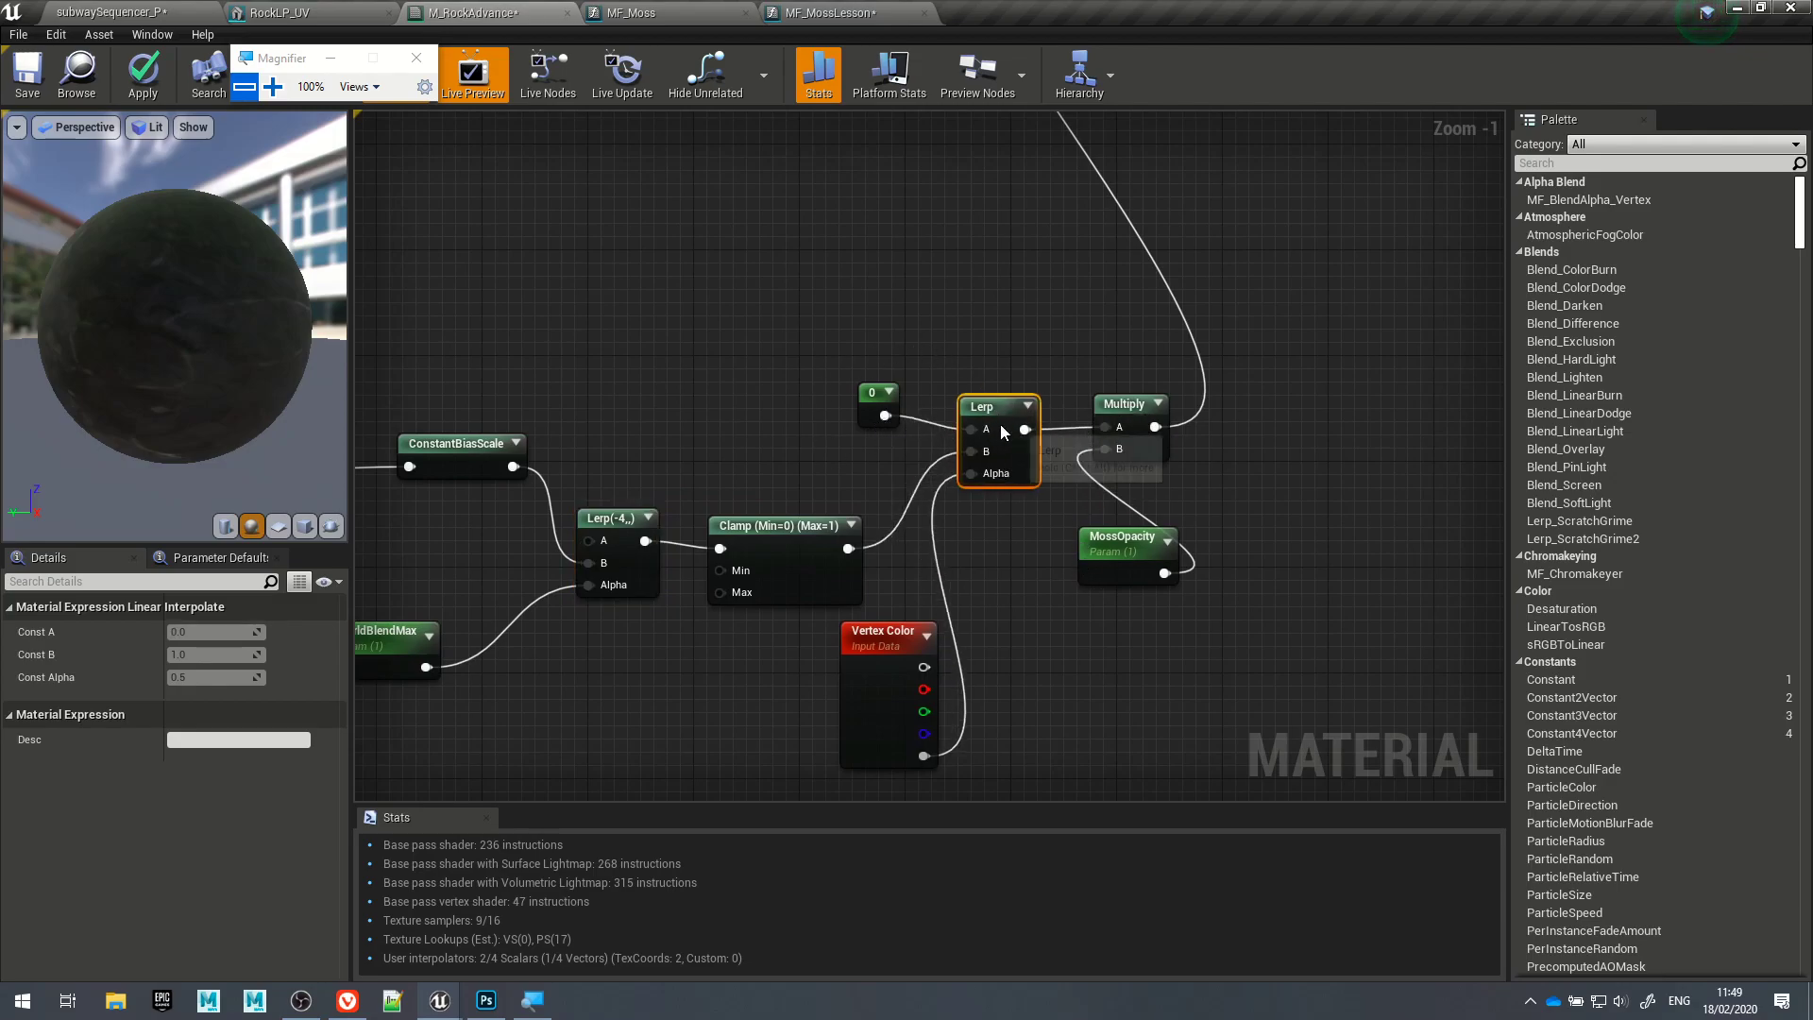
click(1056, 735)
drag(891, 695, 851, 691)
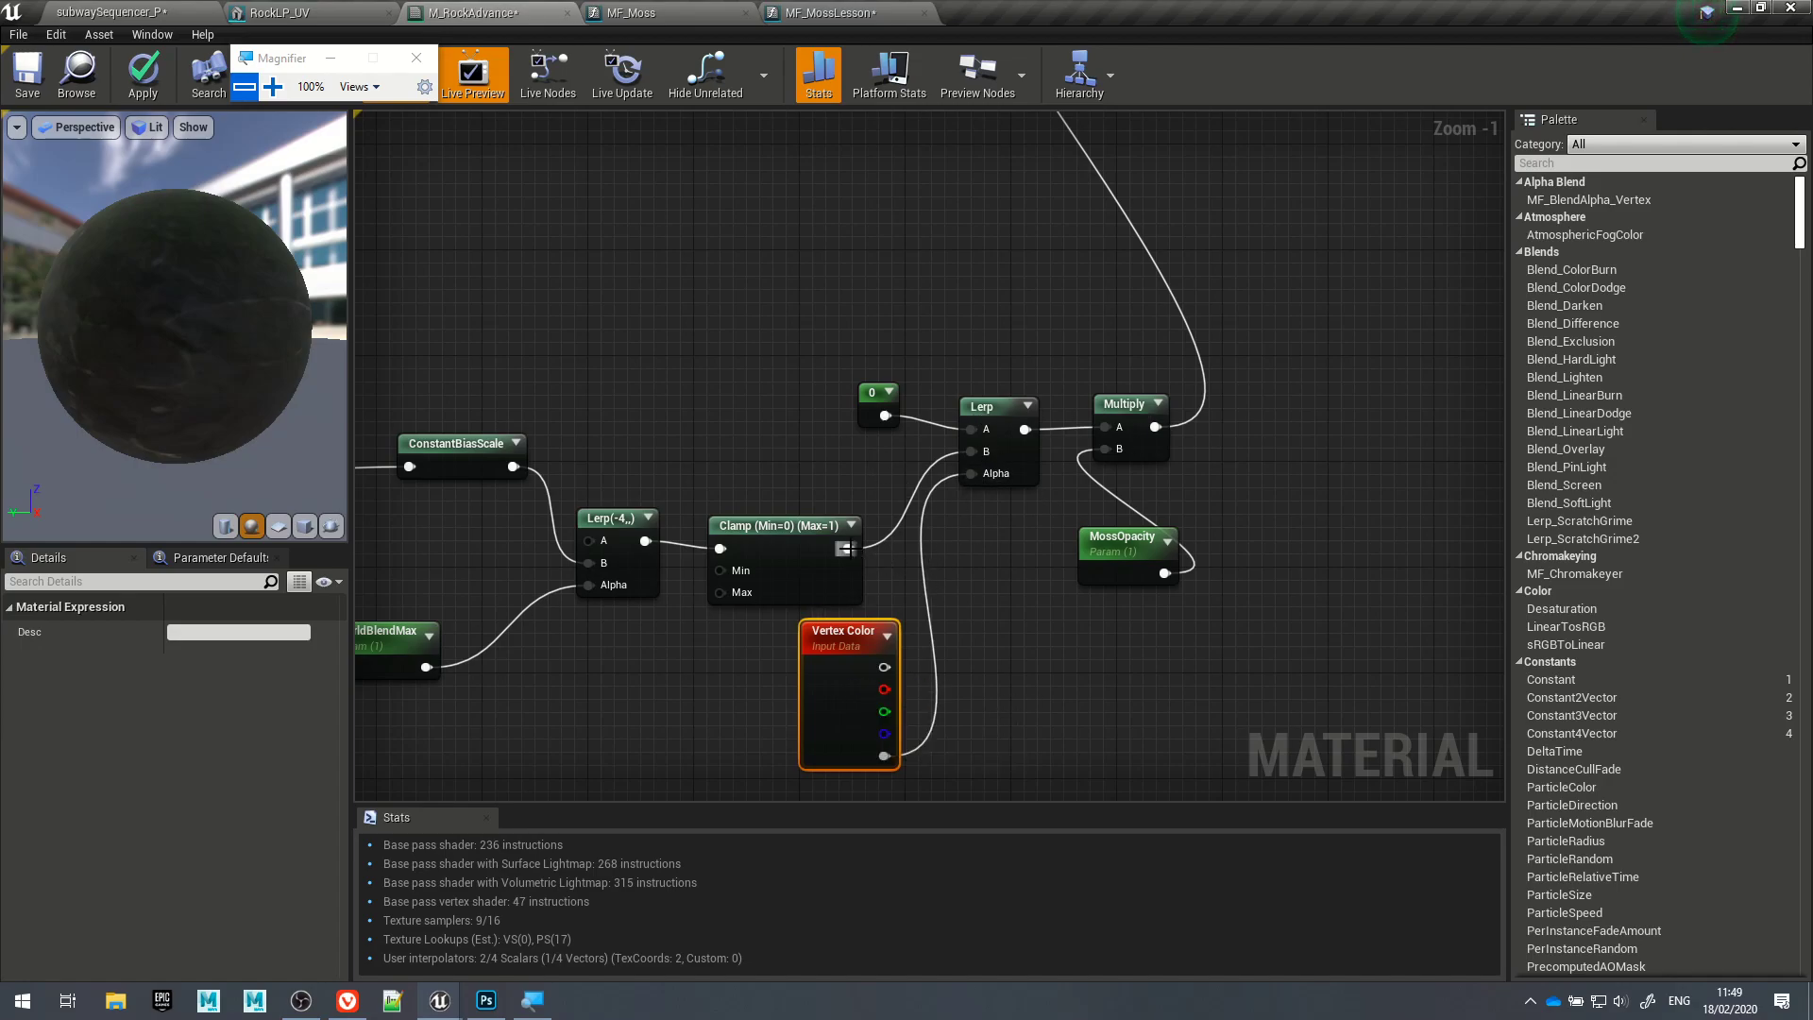
mouse_move(850, 547)
mouse_down()
mouse_move(1119, 432)
mouse_move(855, 567)
mouse_up()
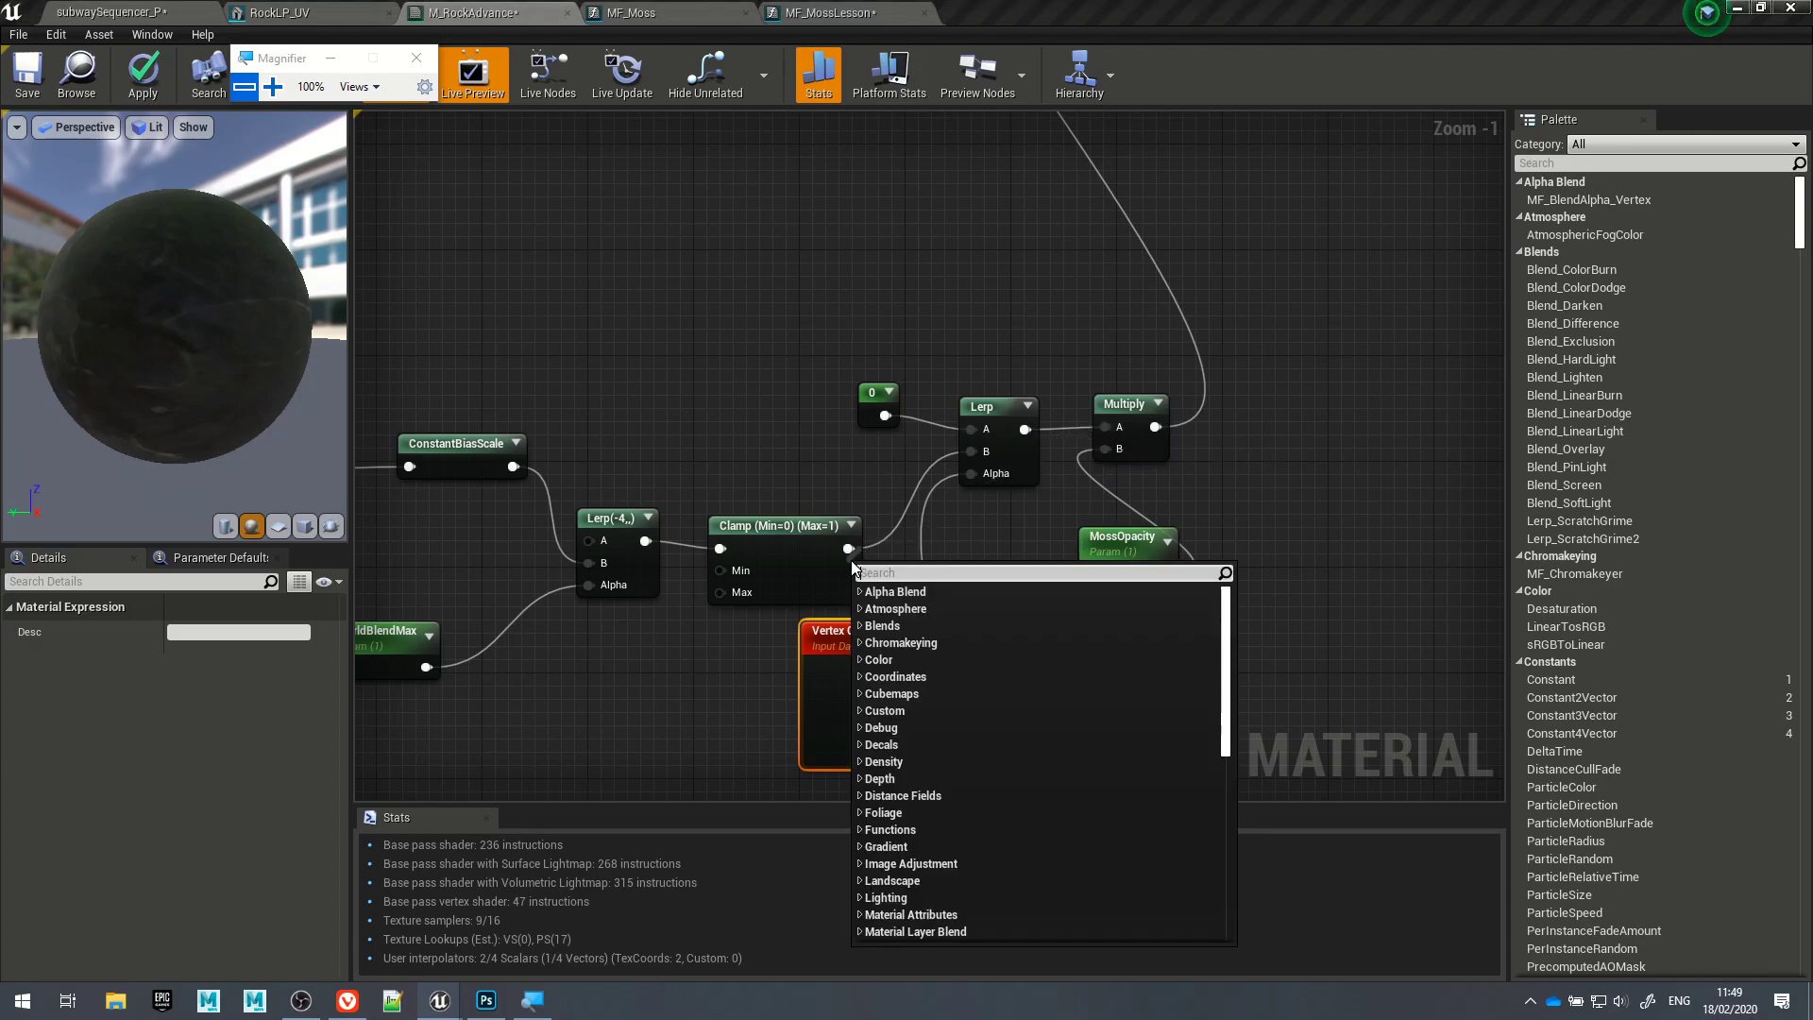
click(1243, 542)
click(1124, 538)
drag(1124, 538, 1084, 567)
Step: Check the mask's link into MatLayerBlend_Standard's Alpha, and move the Multiply node away from the Lerp while toggling its preview
right_drag(859, 501, 862, 1015)
click(1200, 439)
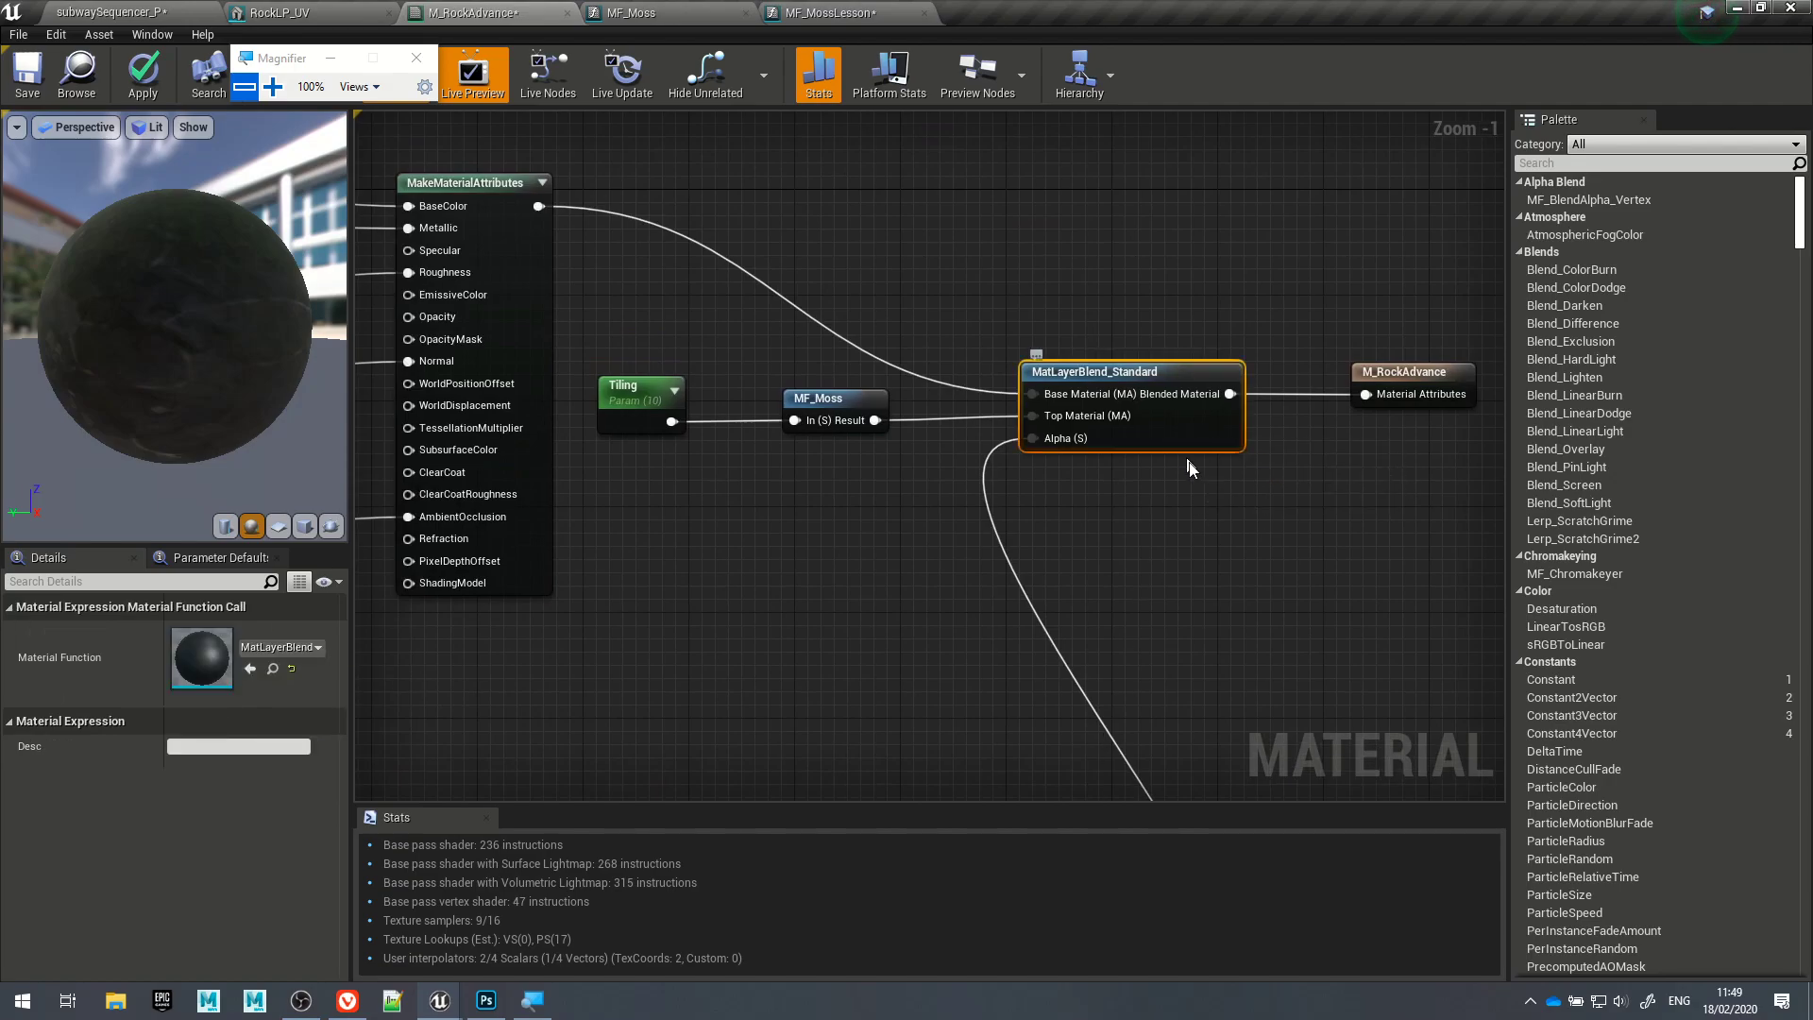
right_drag(1193, 600, 1023, 170)
right_drag(1054, 457, 1064, 381)
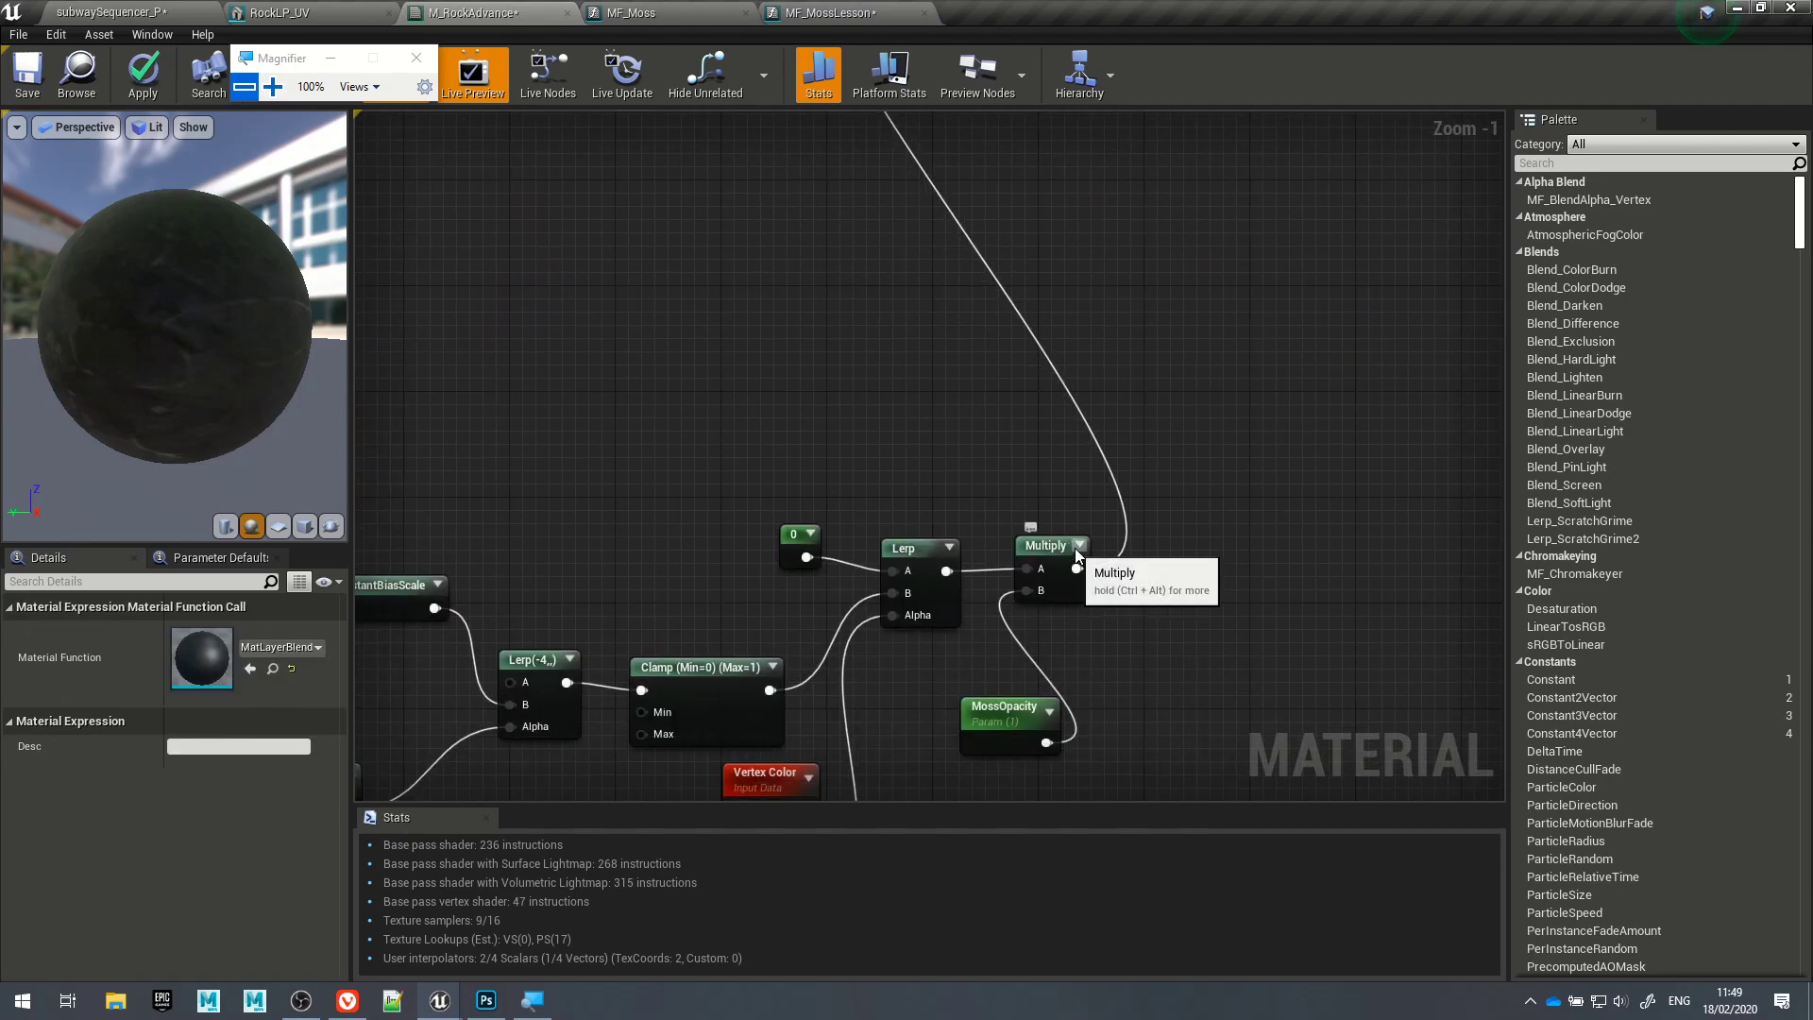
click(1080, 546)
drag(1077, 622, 1130, 598)
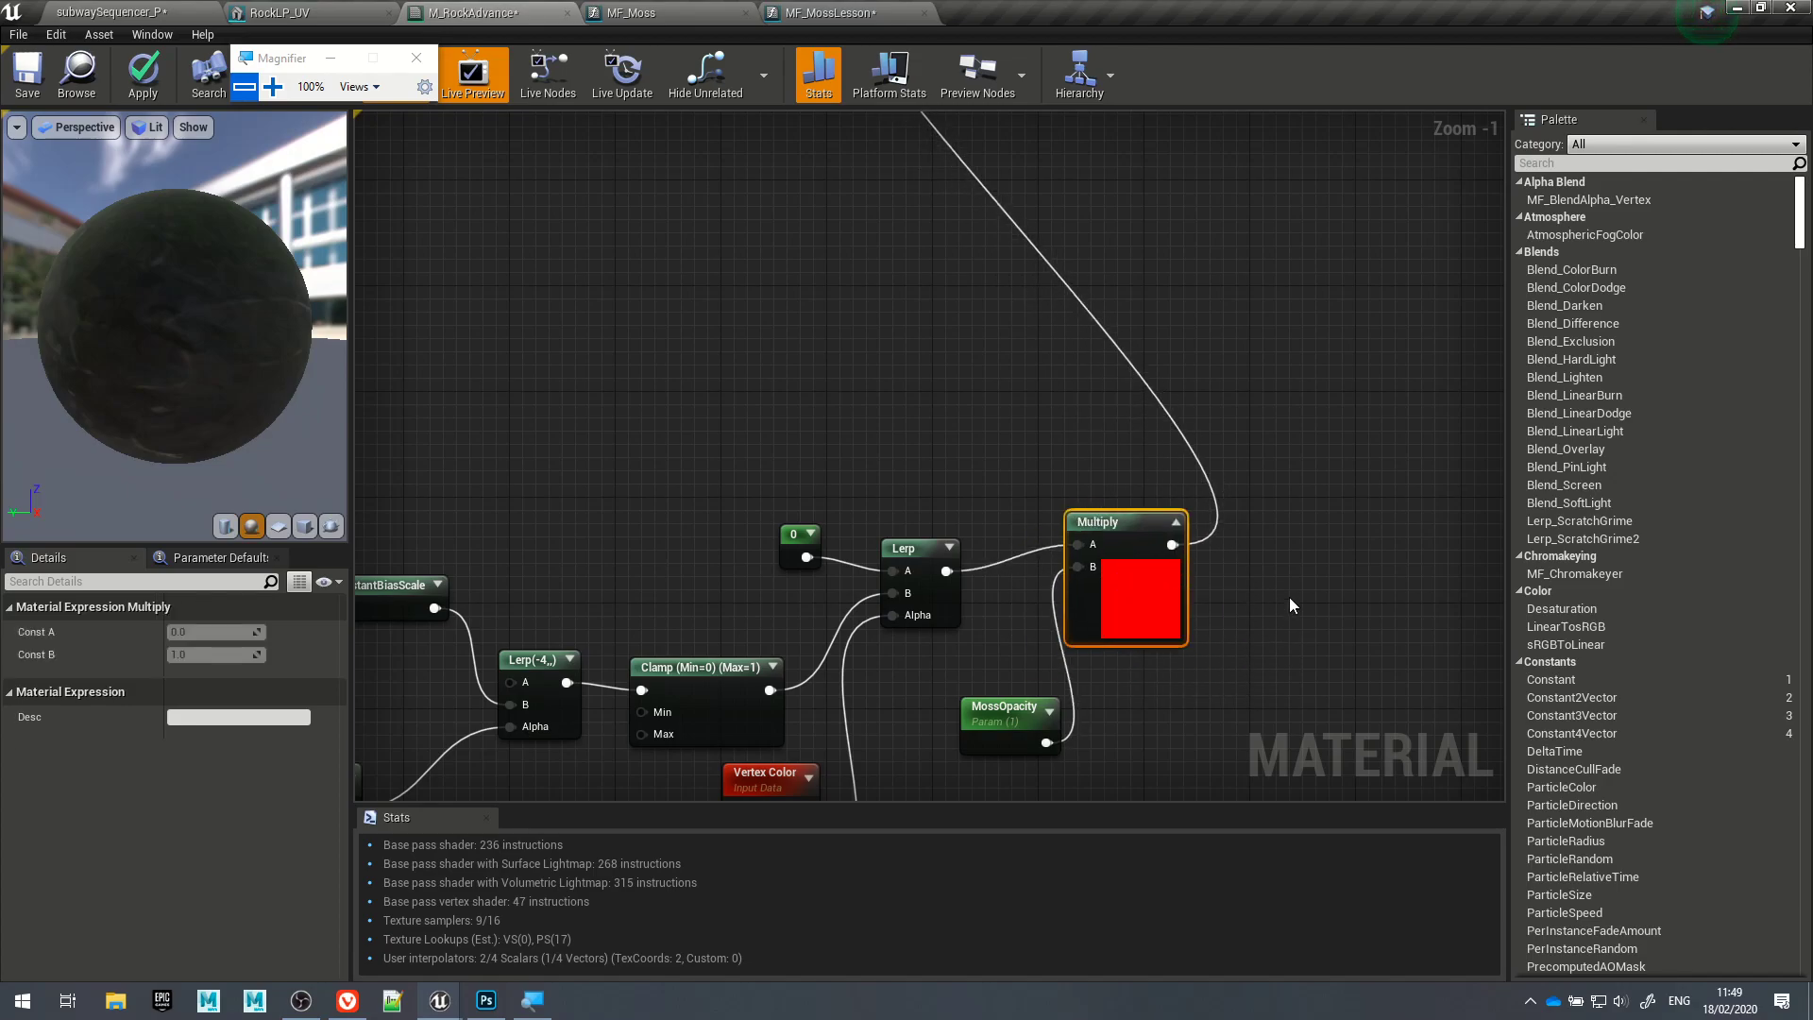
click(1291, 608)
click(1176, 522)
Step: Move the Vertex Color node below the Clamp node and reconnect its alpha output to the Lerp's Alpha input
right_drag(986, 459, 1147, 288)
click(960, 535)
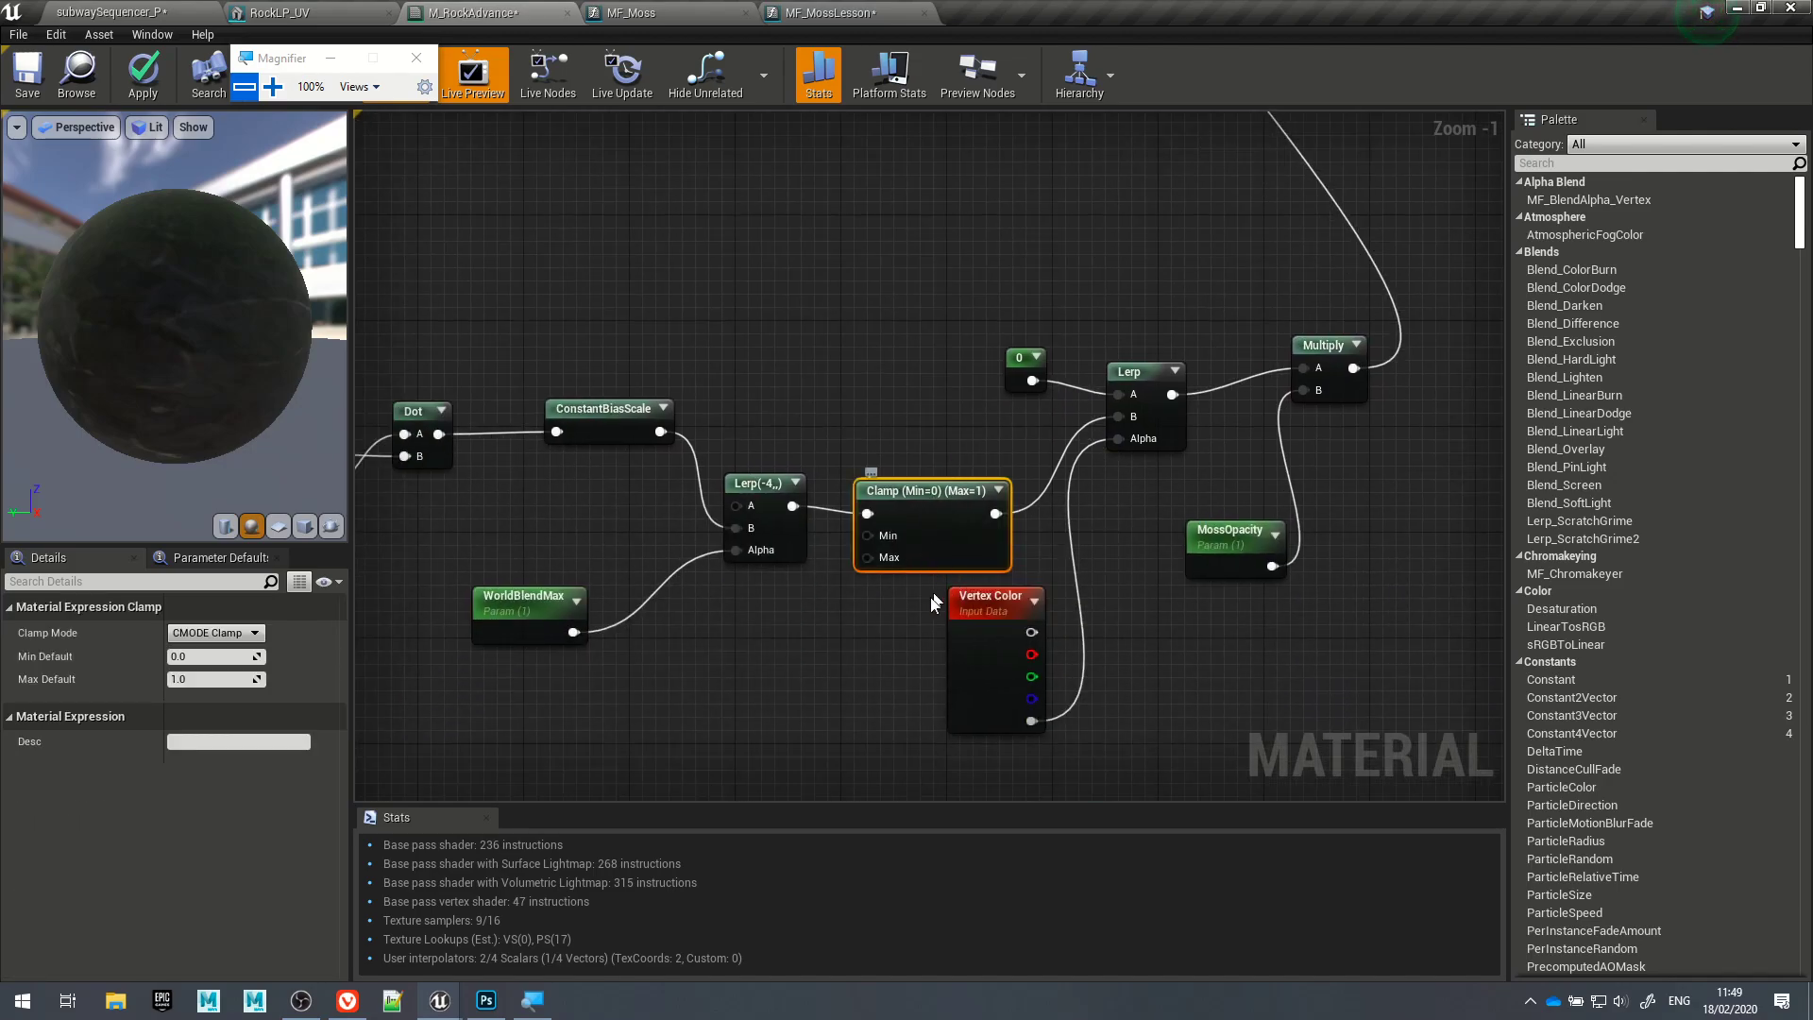
click(954, 666)
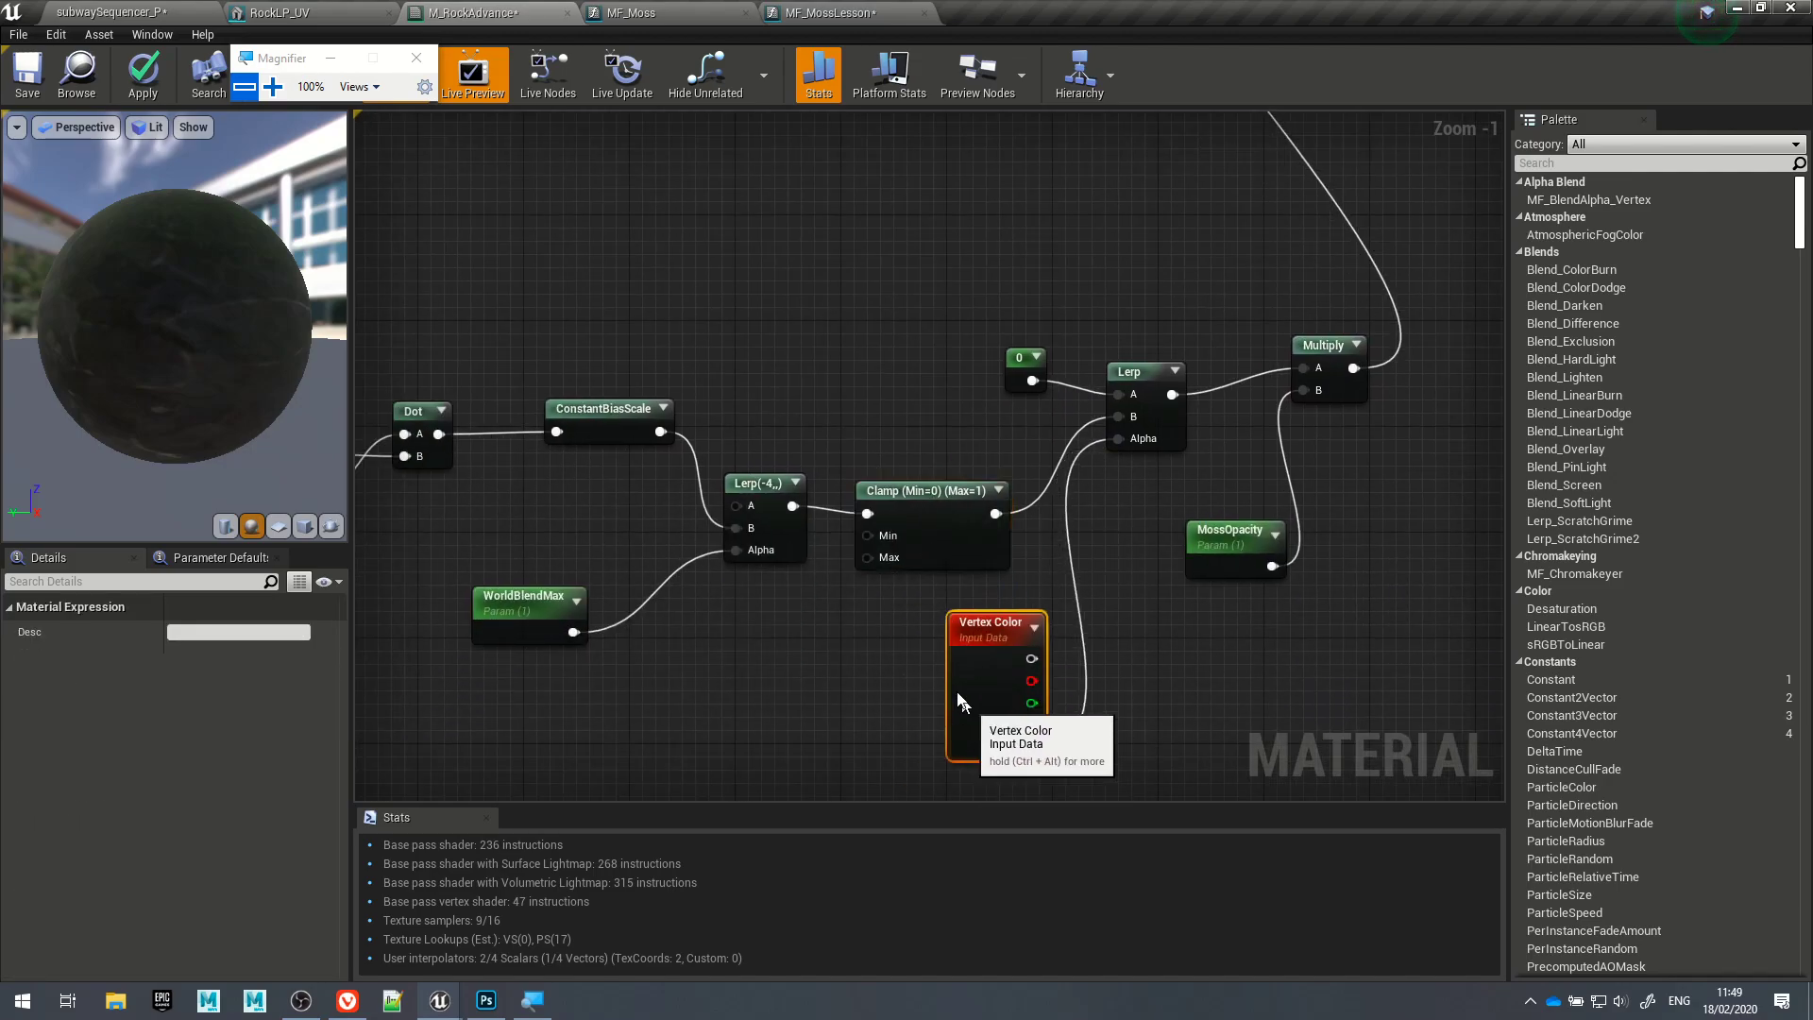
drag(967, 699, 914, 698)
right_drag(960, 718, 783, 628)
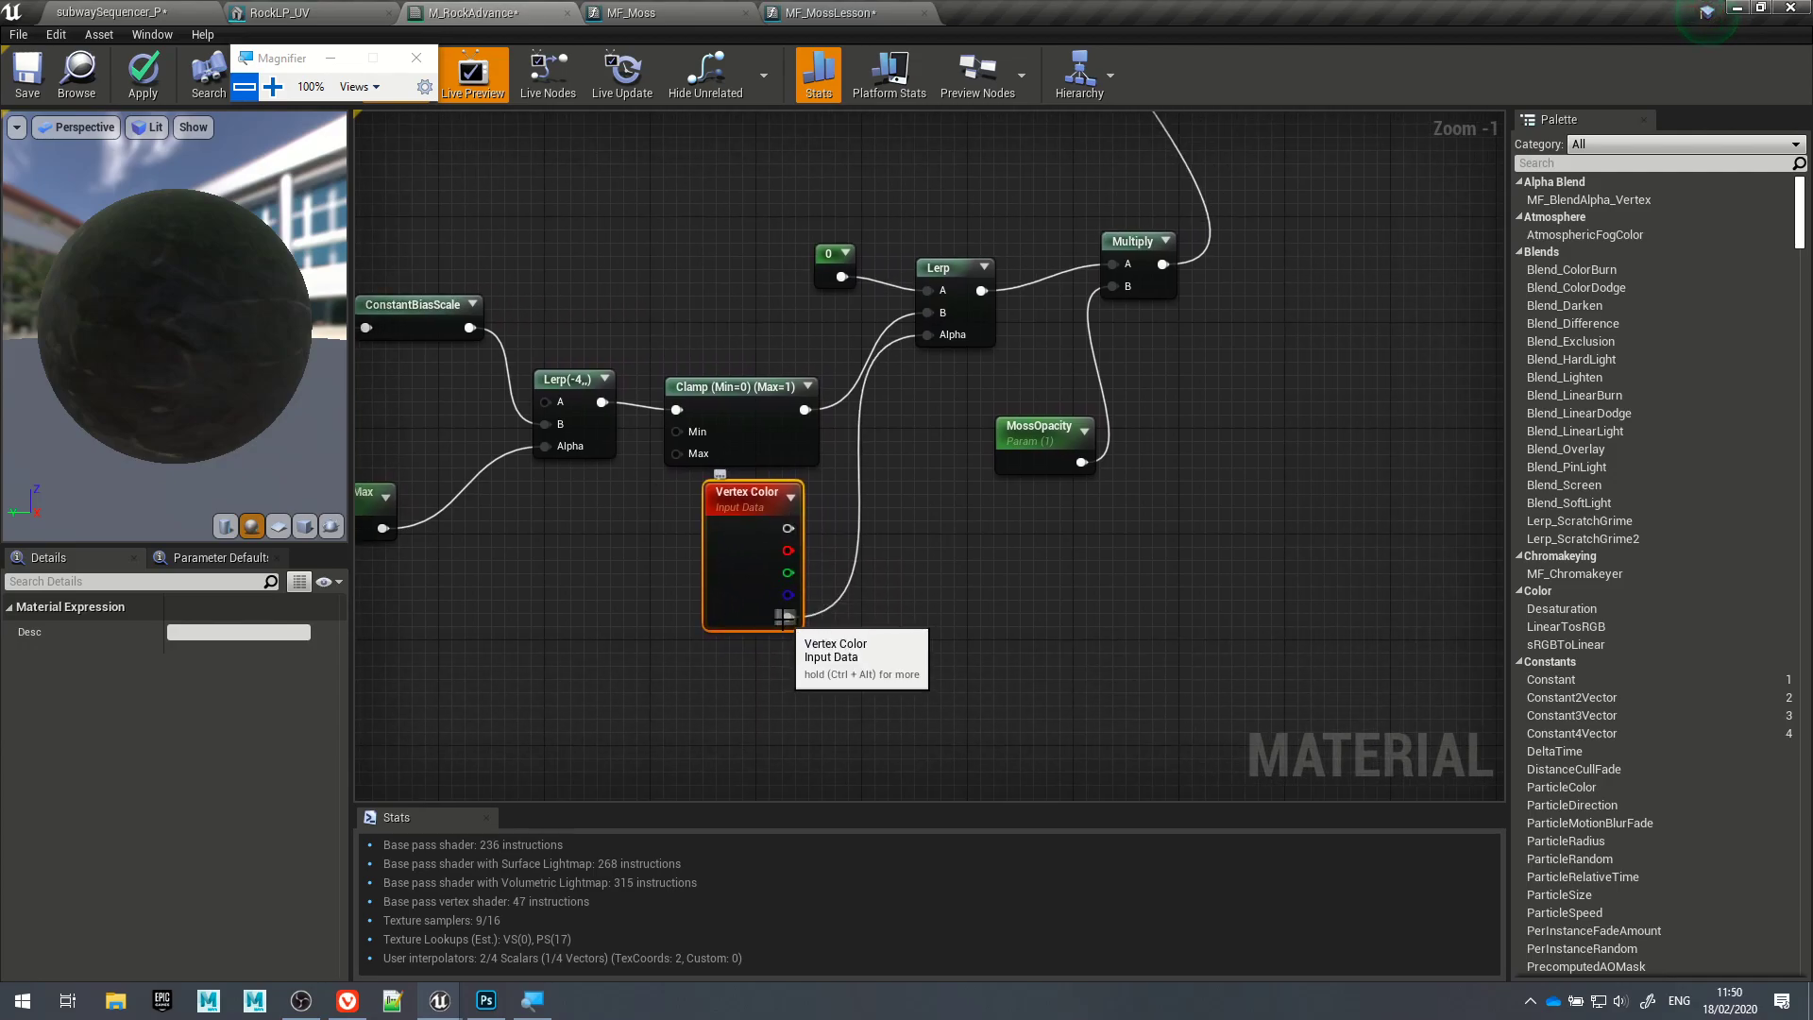
drag(782, 616, 857, 565)
drag(783, 623, 933, 332)
click(937, 558)
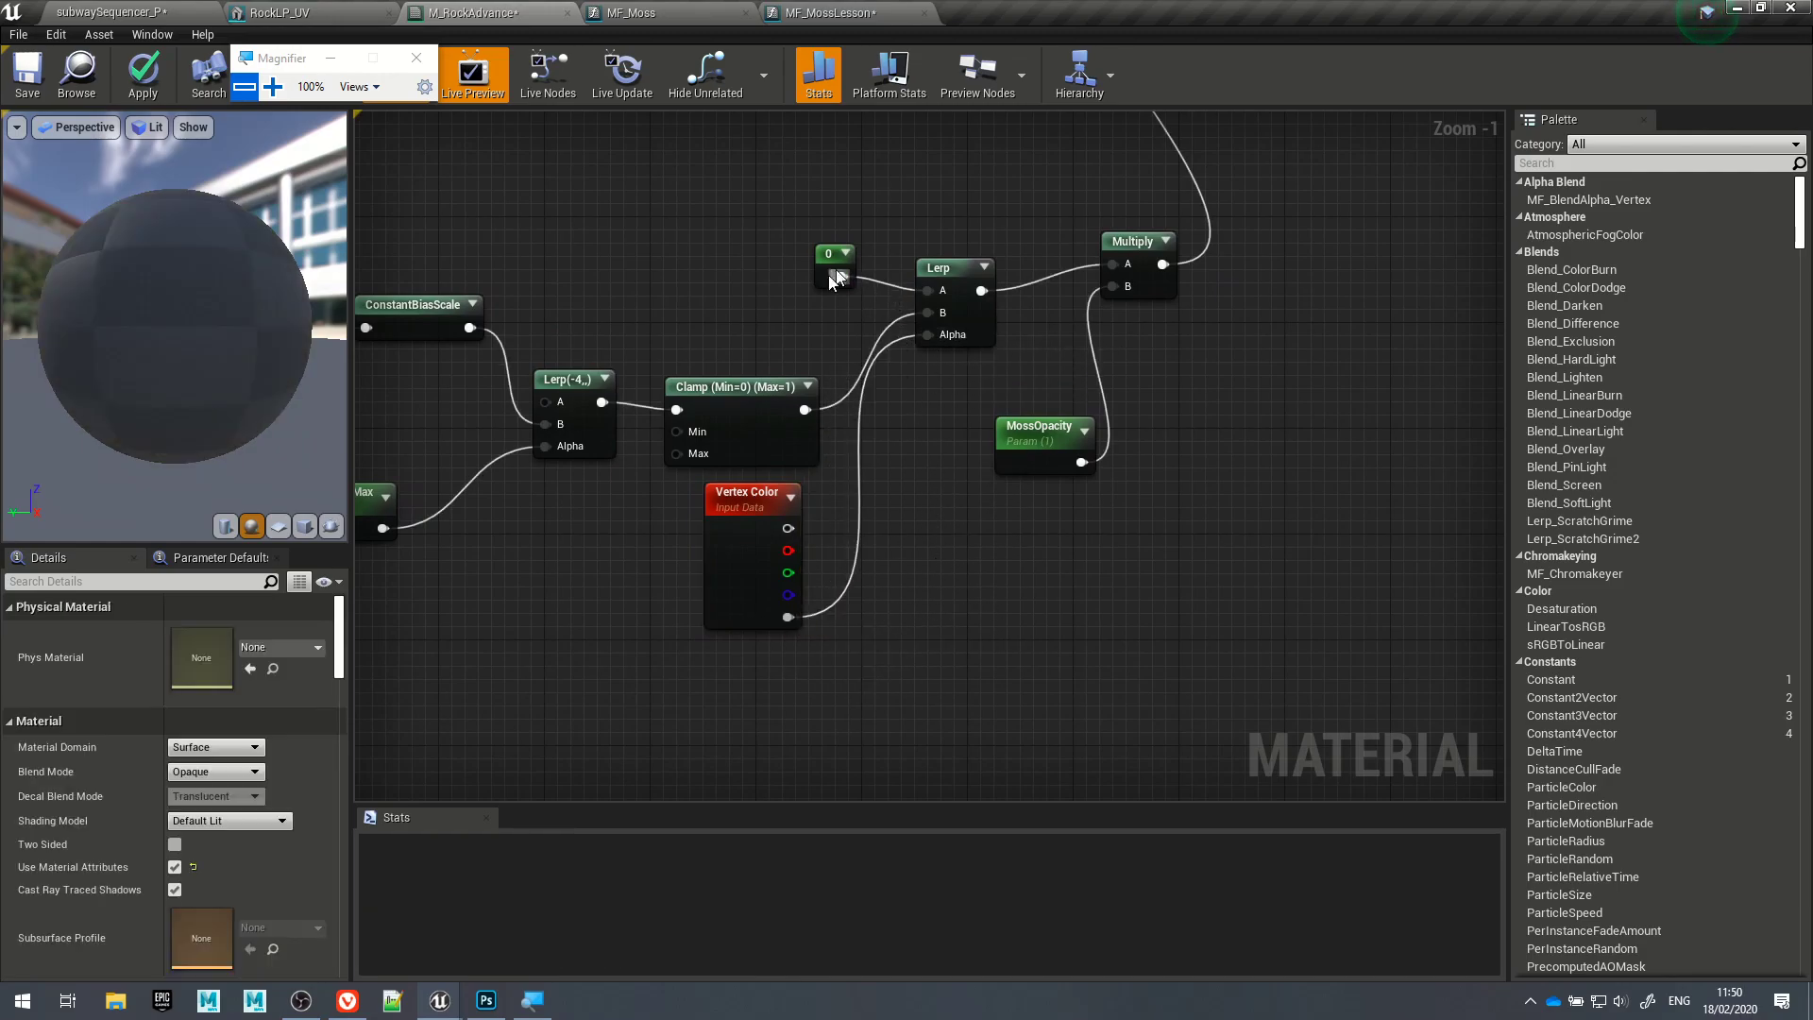
right_drag(623, 229, 661, 416)
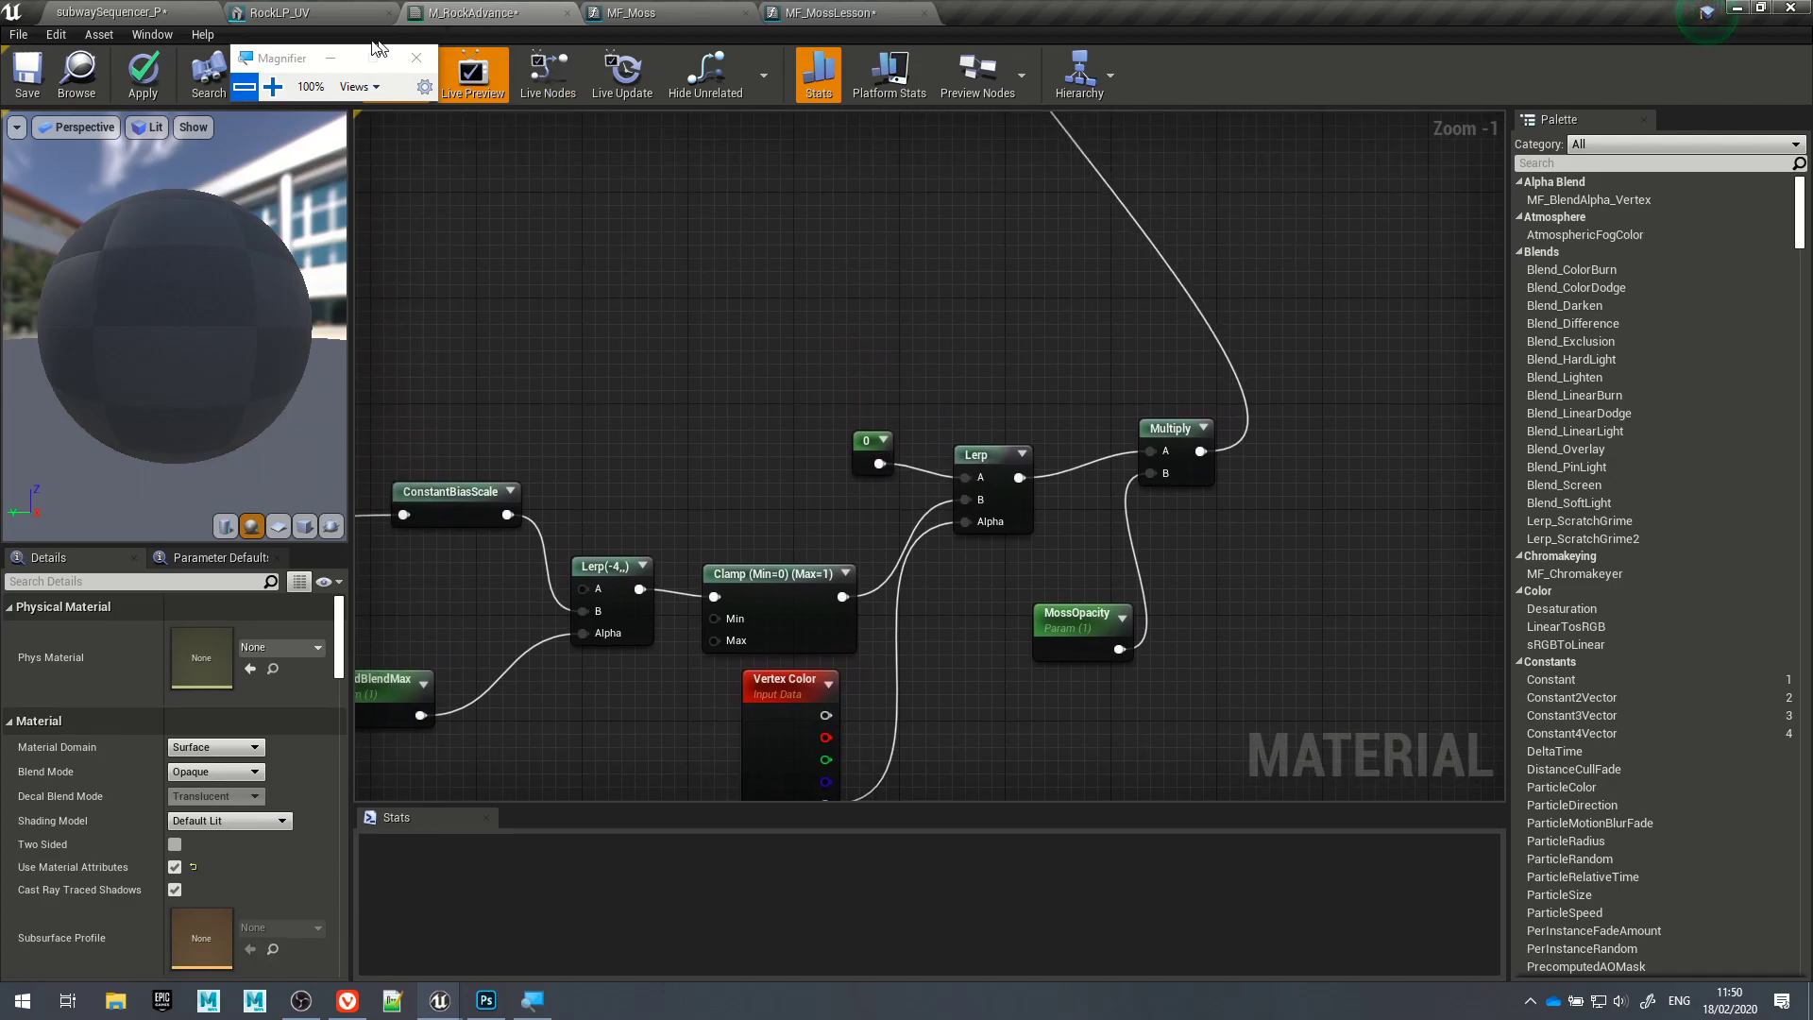
Step: Return to the subwaySequencer_P level and delete the foreground rock RockLP_UV10
click(167, 13)
right_drag(957, 450, 957, 397)
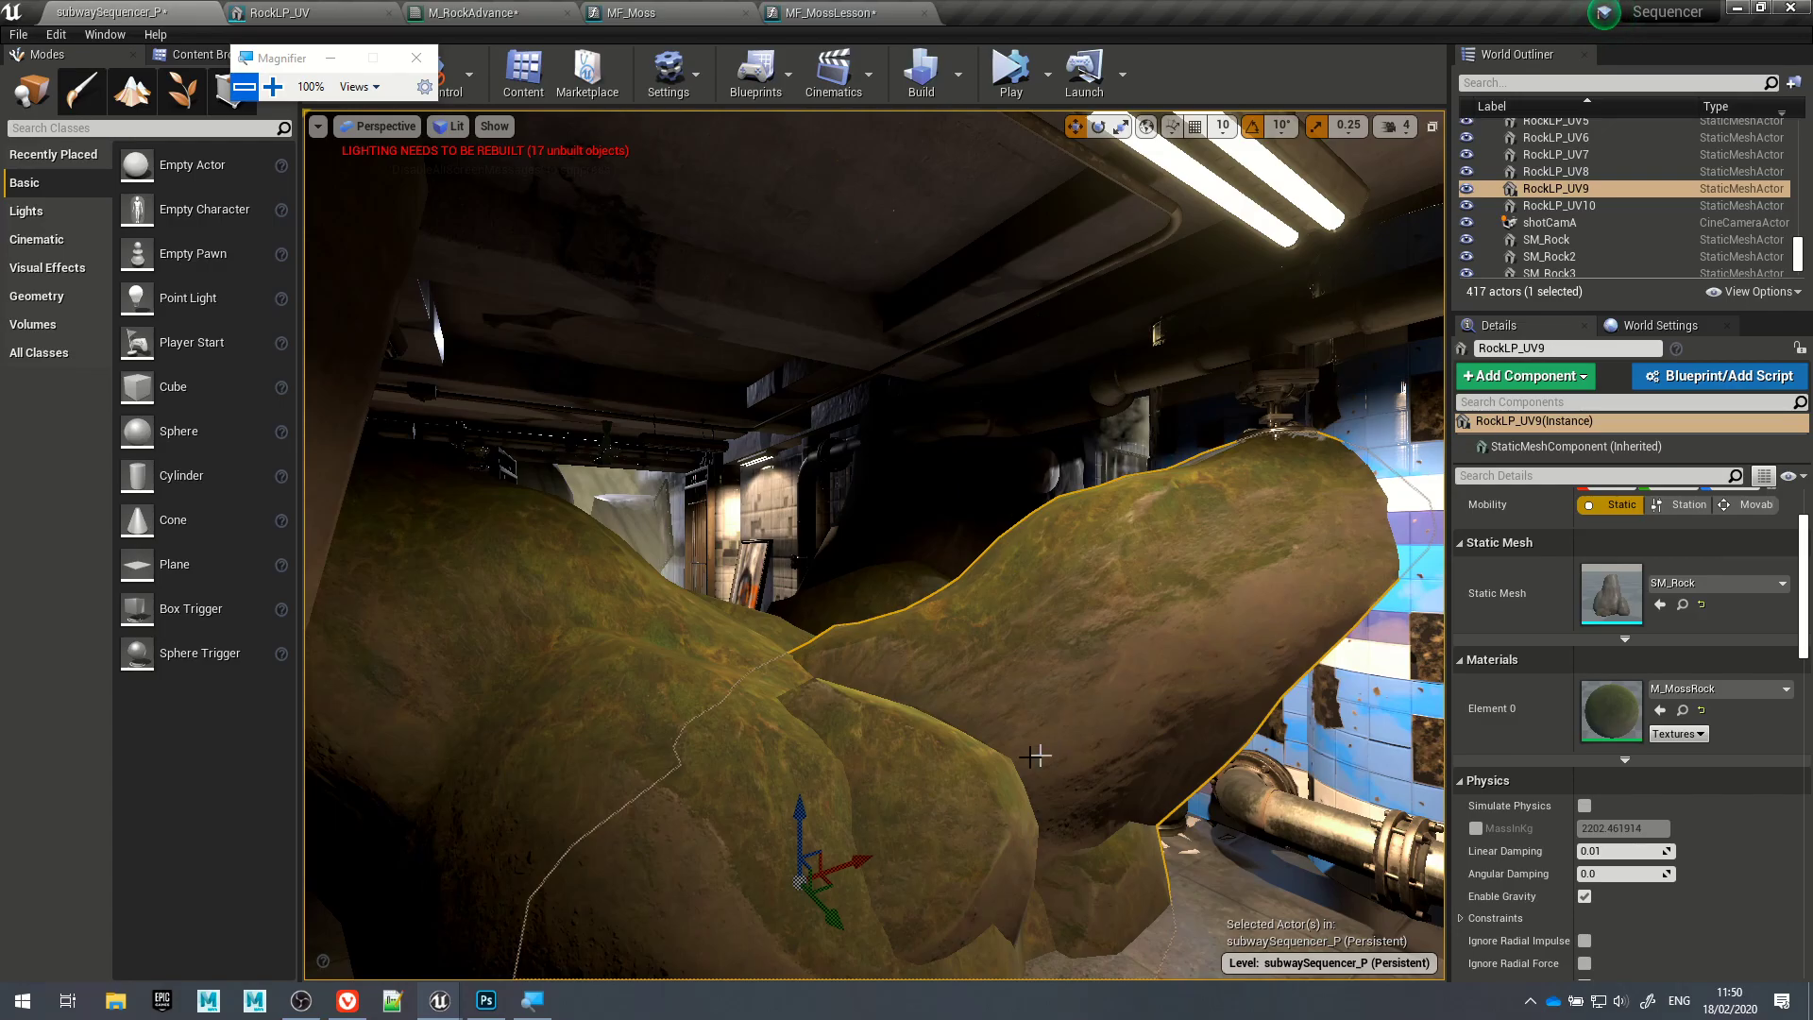
click(575, 634)
key(Delete)
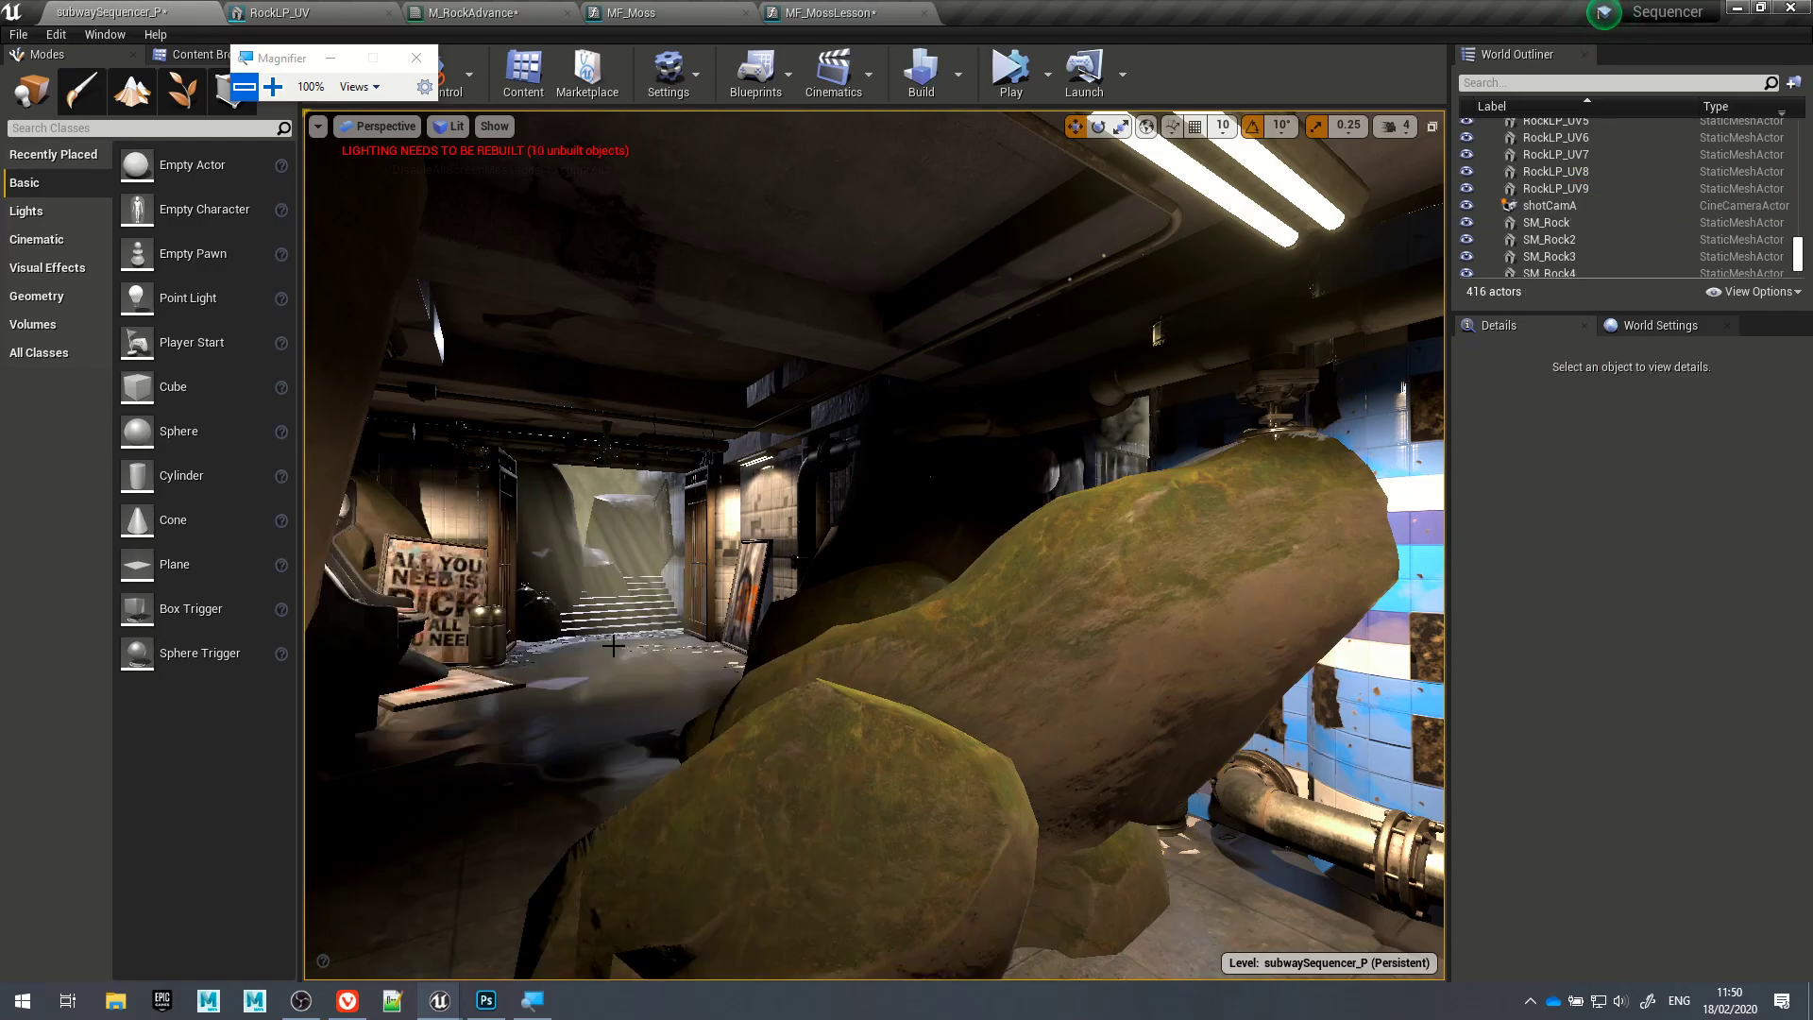
Step: Select and frame RockLP_UV9, and set up vertex color painting with the Red, Green, Blue and Alpha channels enabled
click(761, 736)
key(f)
right_drag(761, 736, 737, 722)
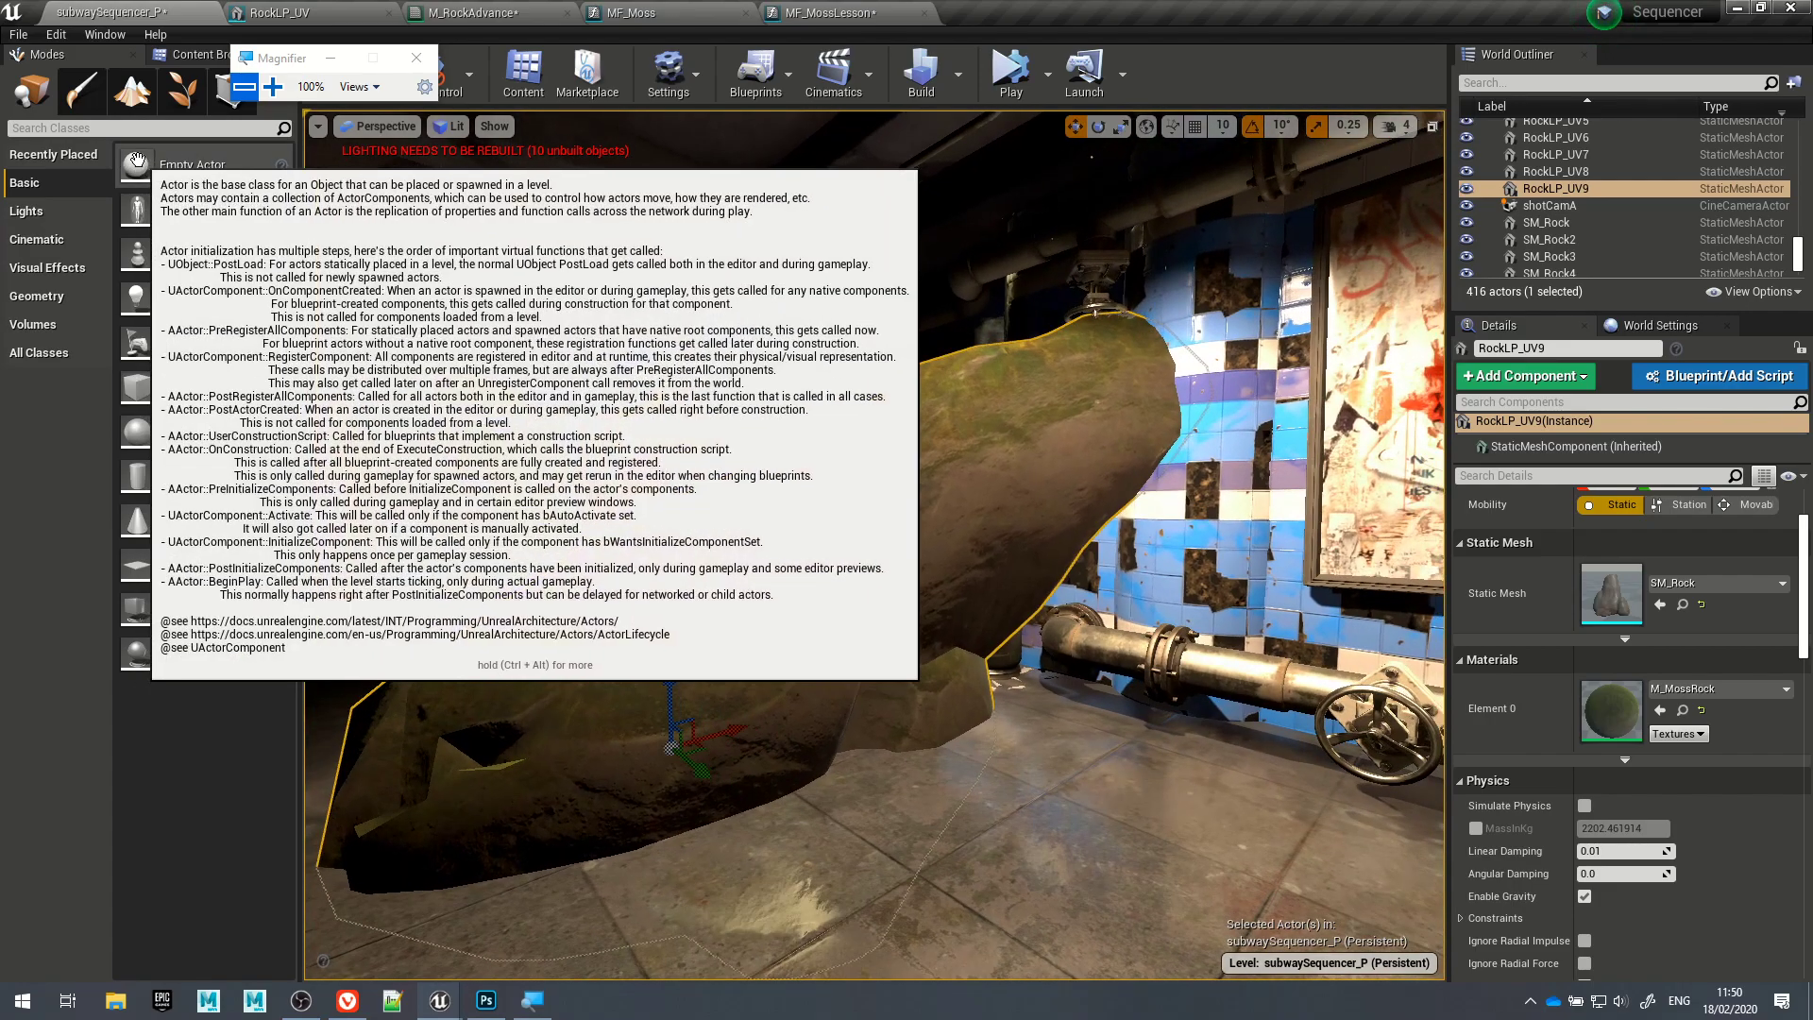
click(82, 90)
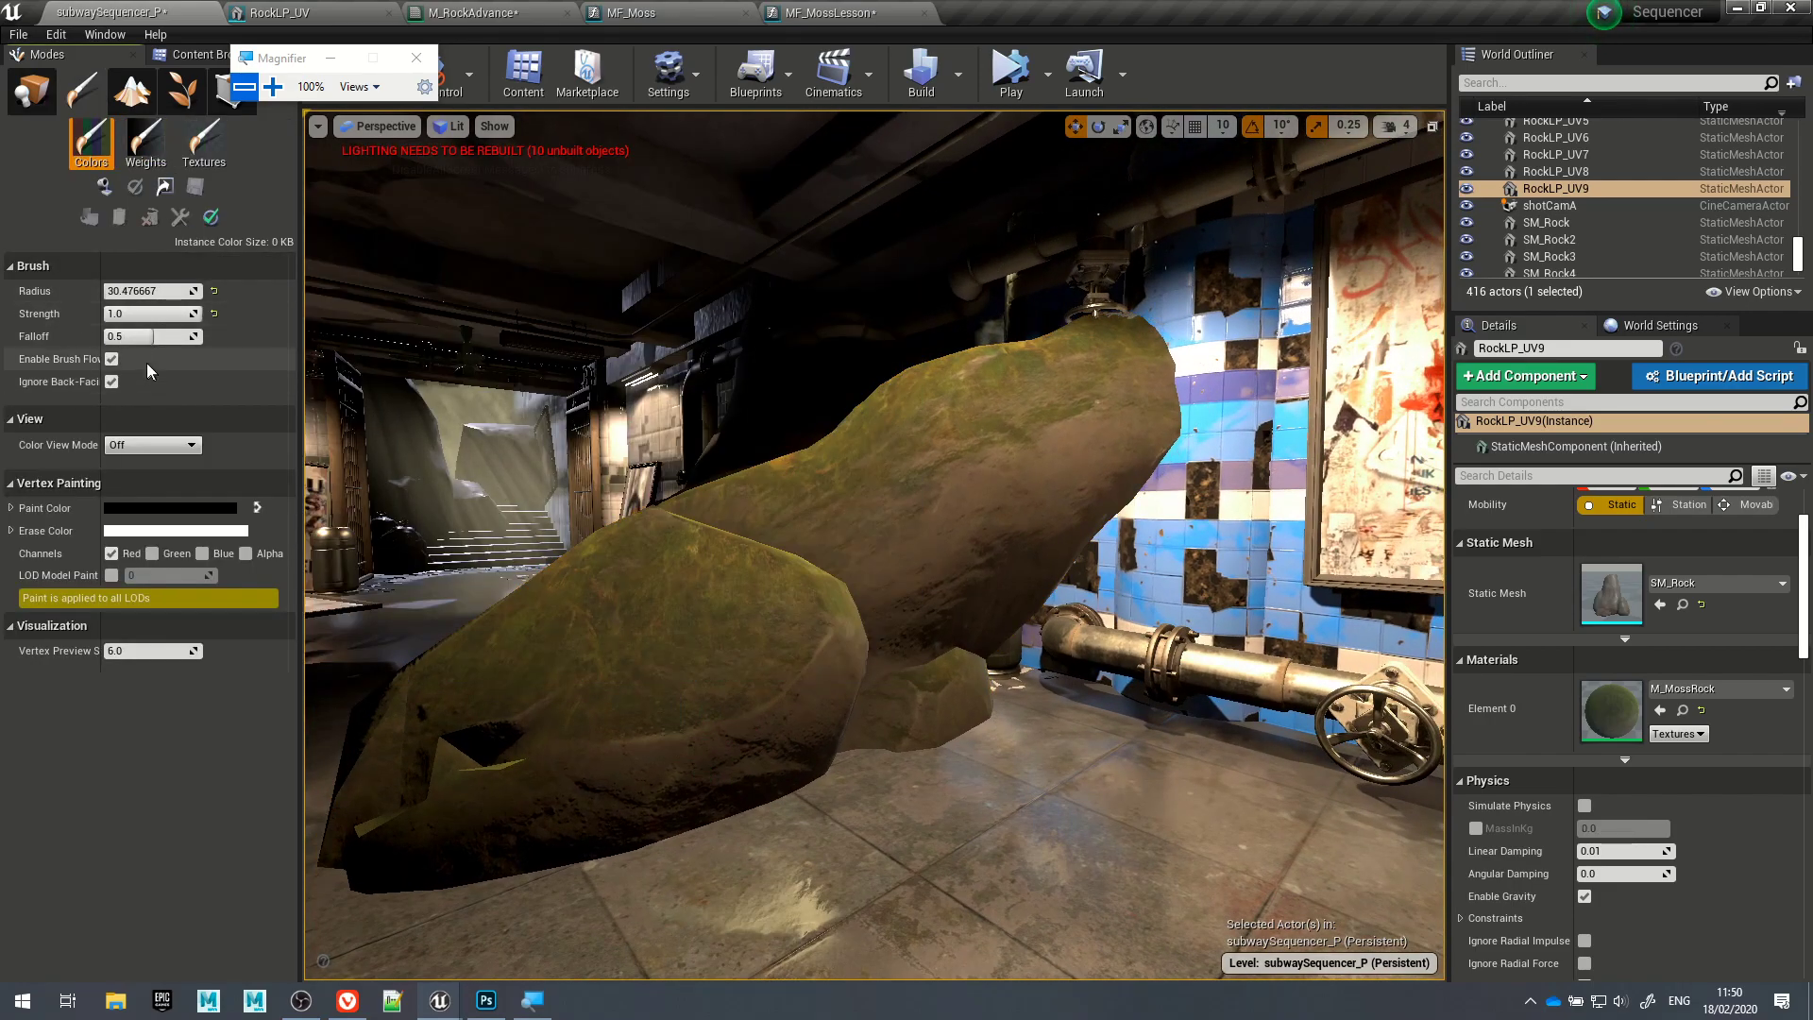
click(152, 553)
click(202, 554)
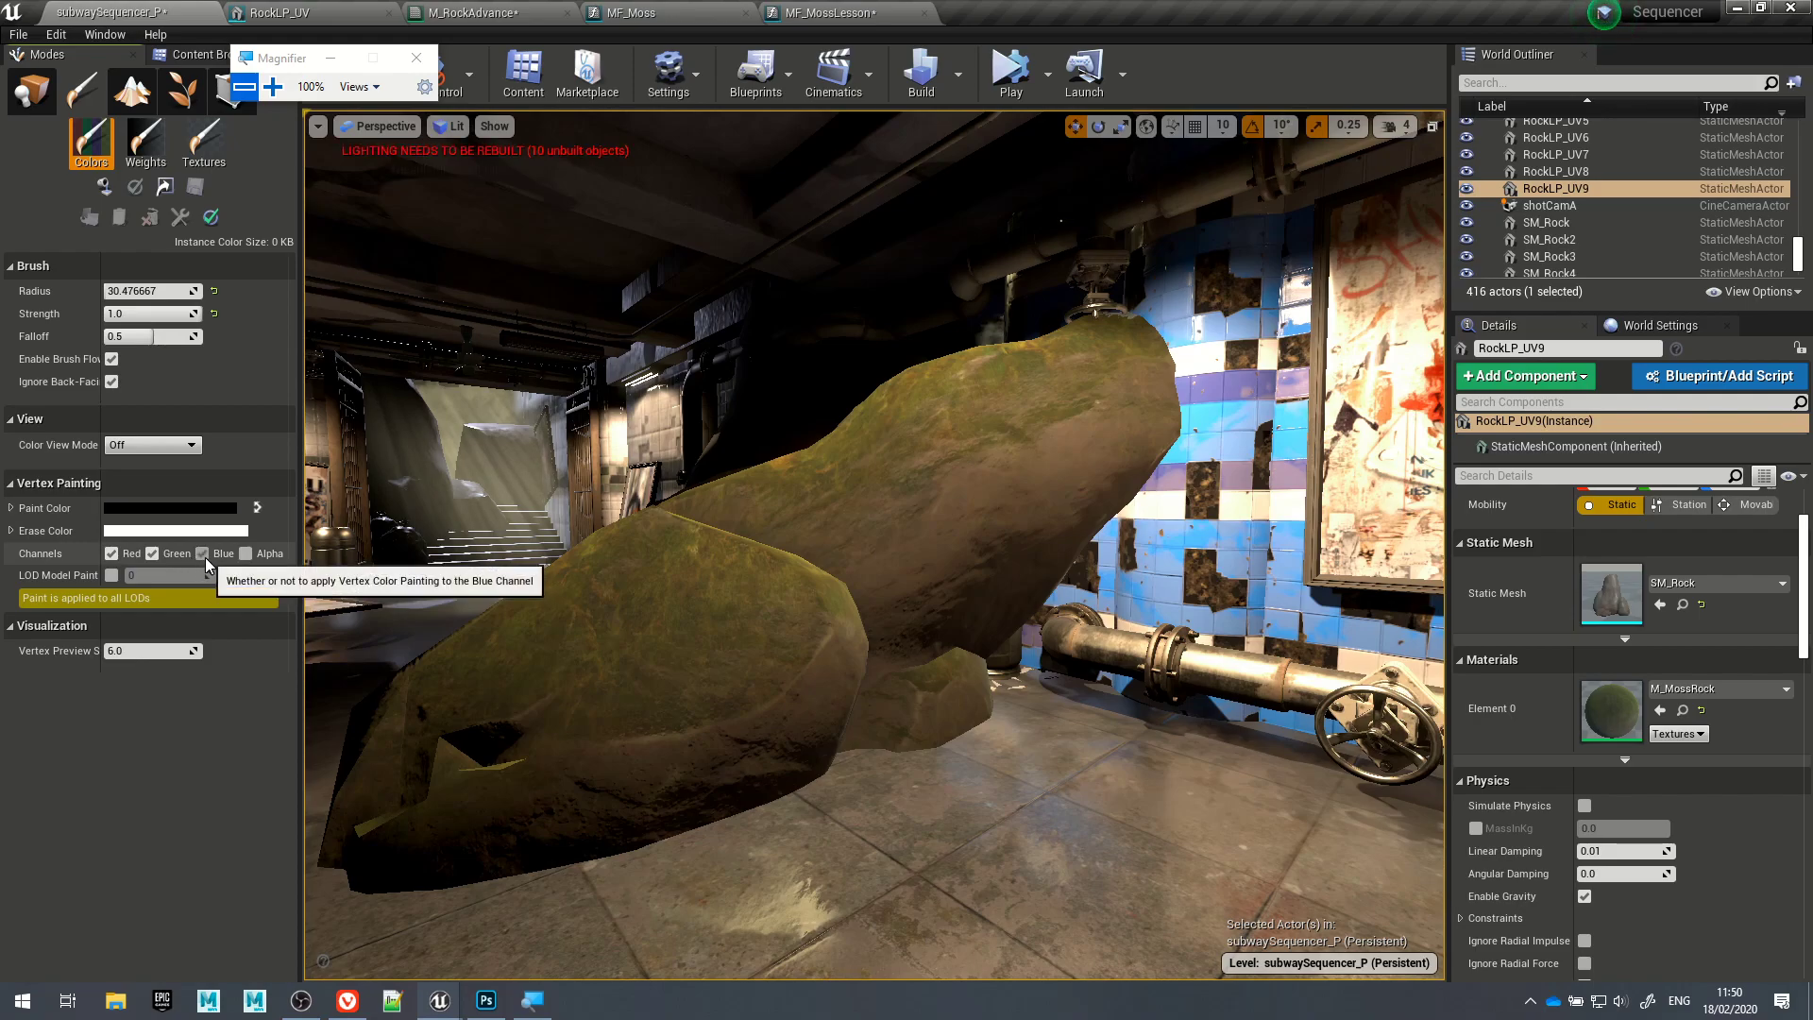
click(246, 554)
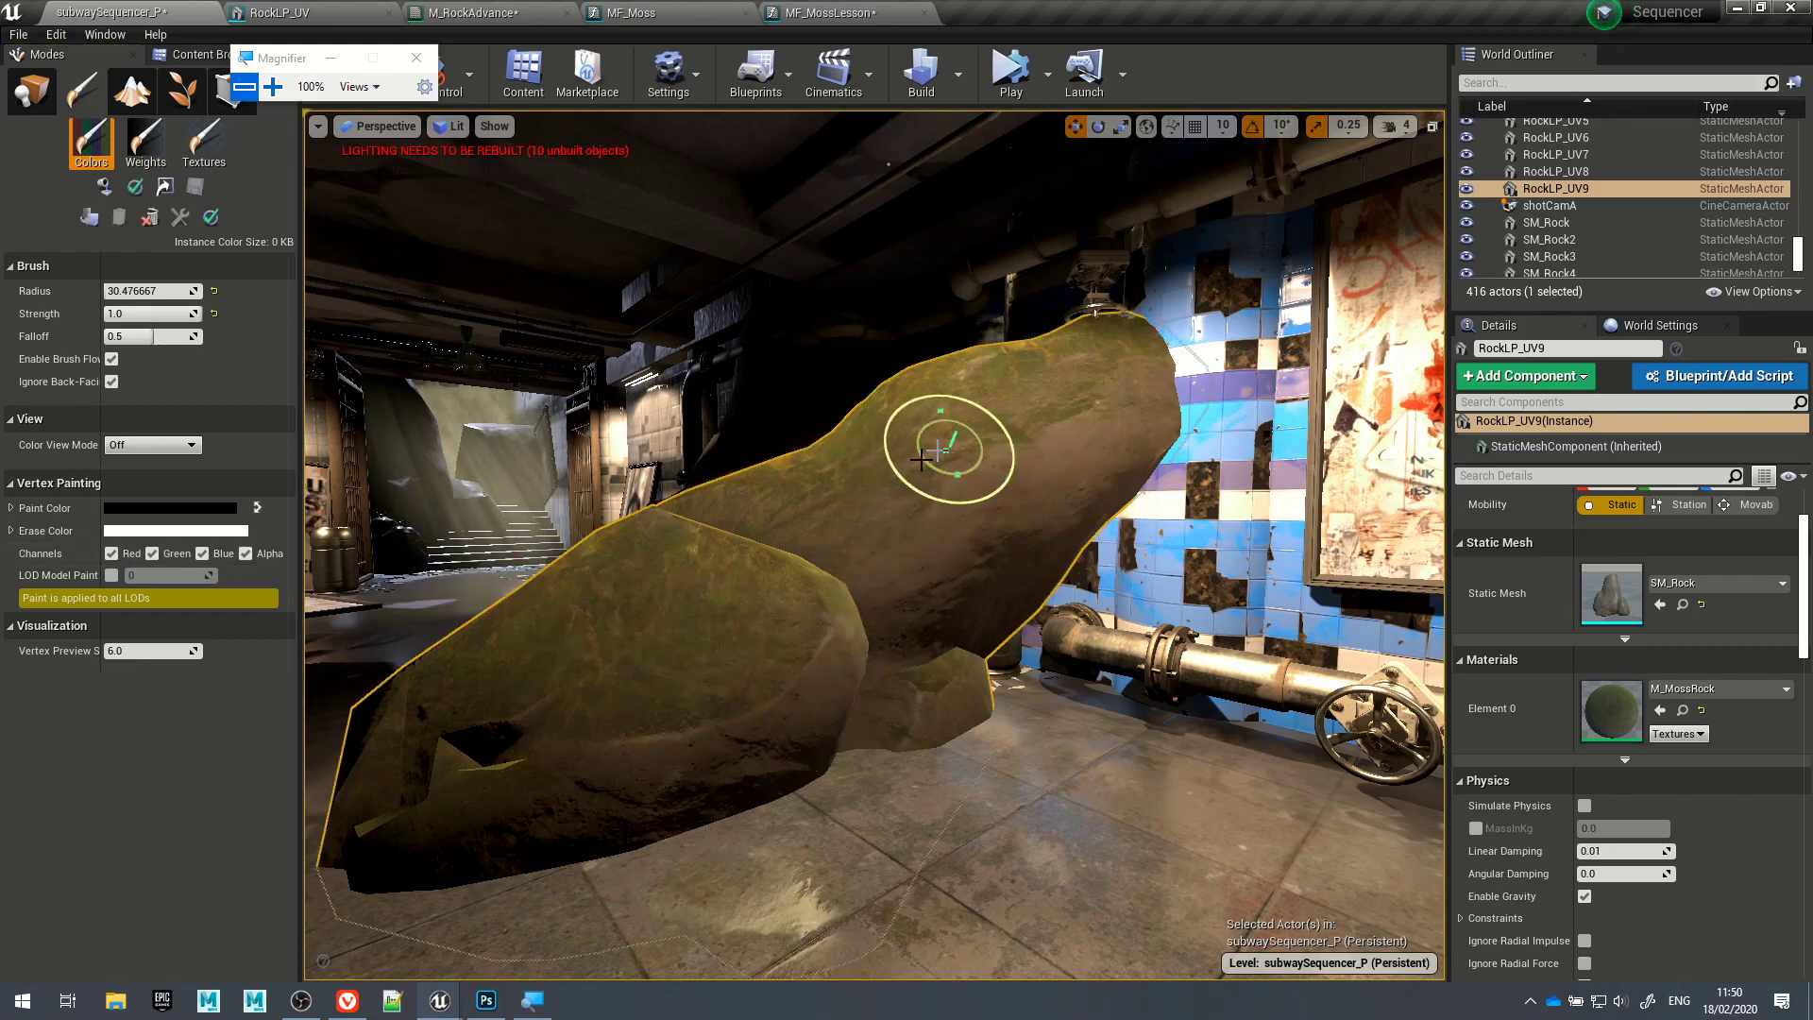
Step: Paint black vertex color over the moss on RockLP_UV9 and inspect the rock from another side
drag(832, 502, 714, 587)
alt+drag(714, 587, 661, 604)
alt+right_drag(697, 416, 756, 417)
mouse_move(604, 442)
mouse_down()
mouse_move(586, 455)
mouse_move(595, 416)
mouse_move(546, 477)
mouse_move(567, 377)
mouse_move(627, 356)
mouse_move(629, 424)
mouse_up()
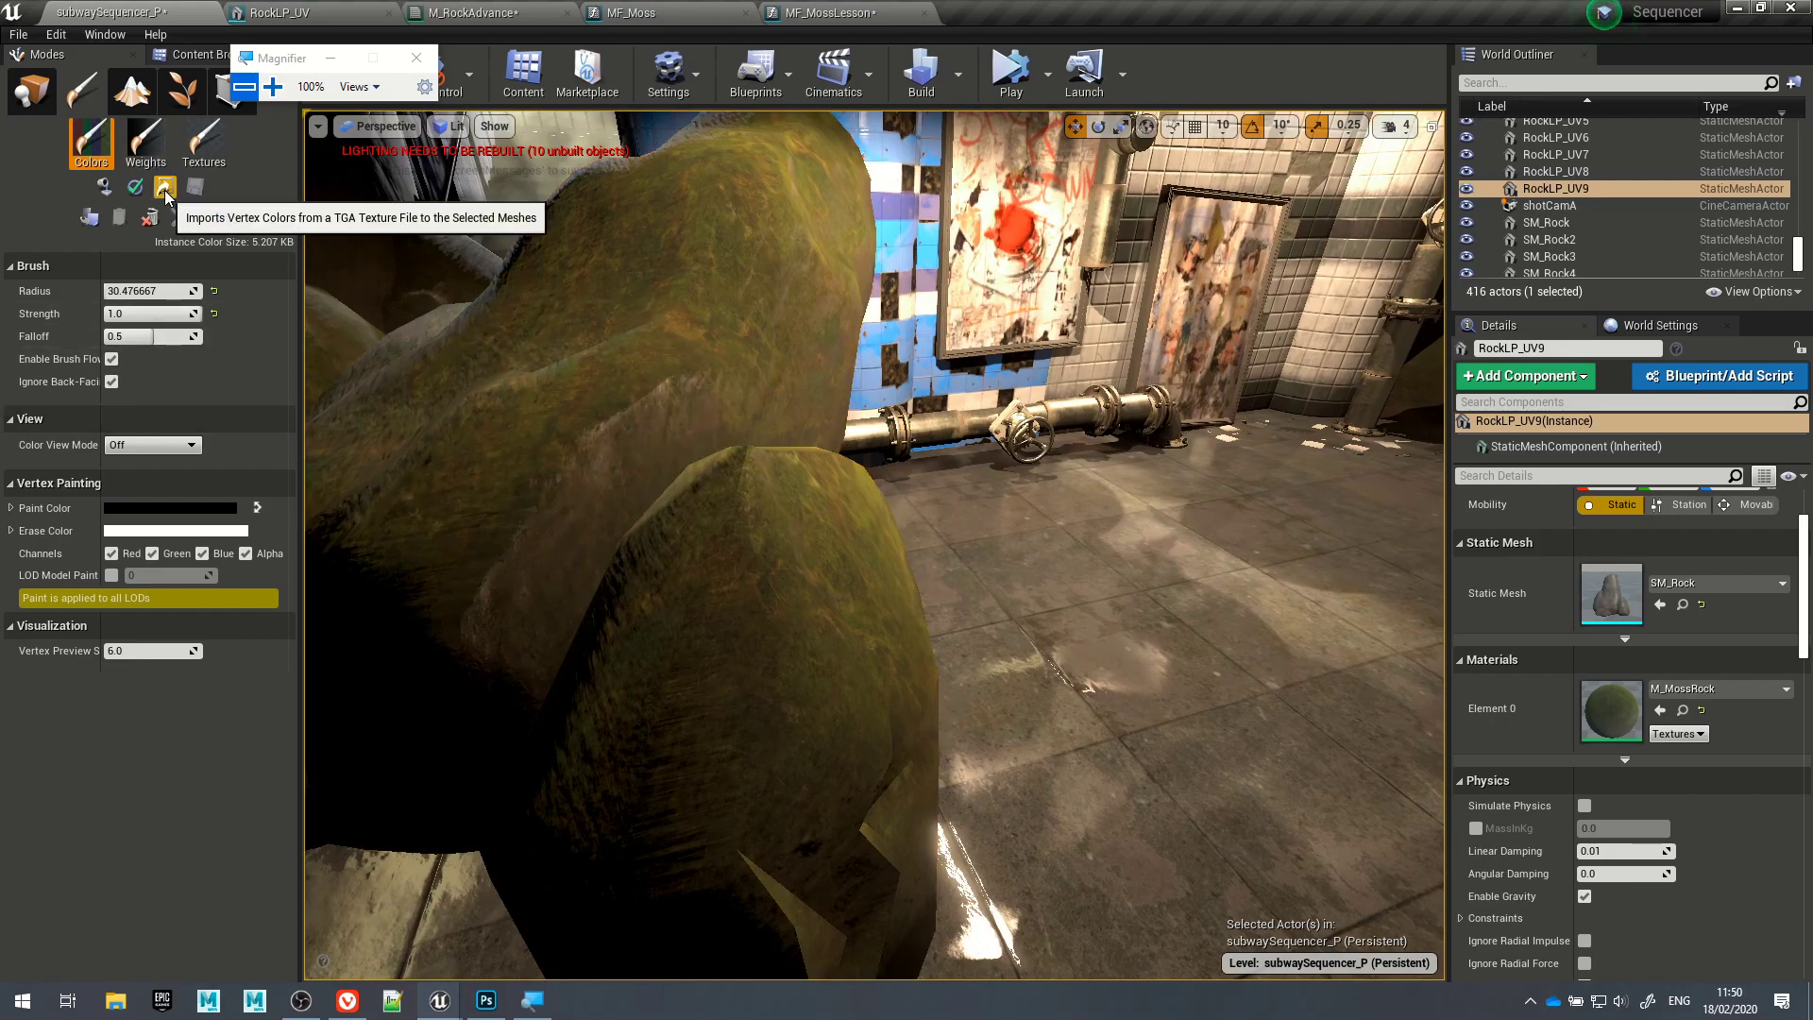
Step: Fill the whole RockLP_UV9 mesh with the black paint color and return to Place mode
click(105, 188)
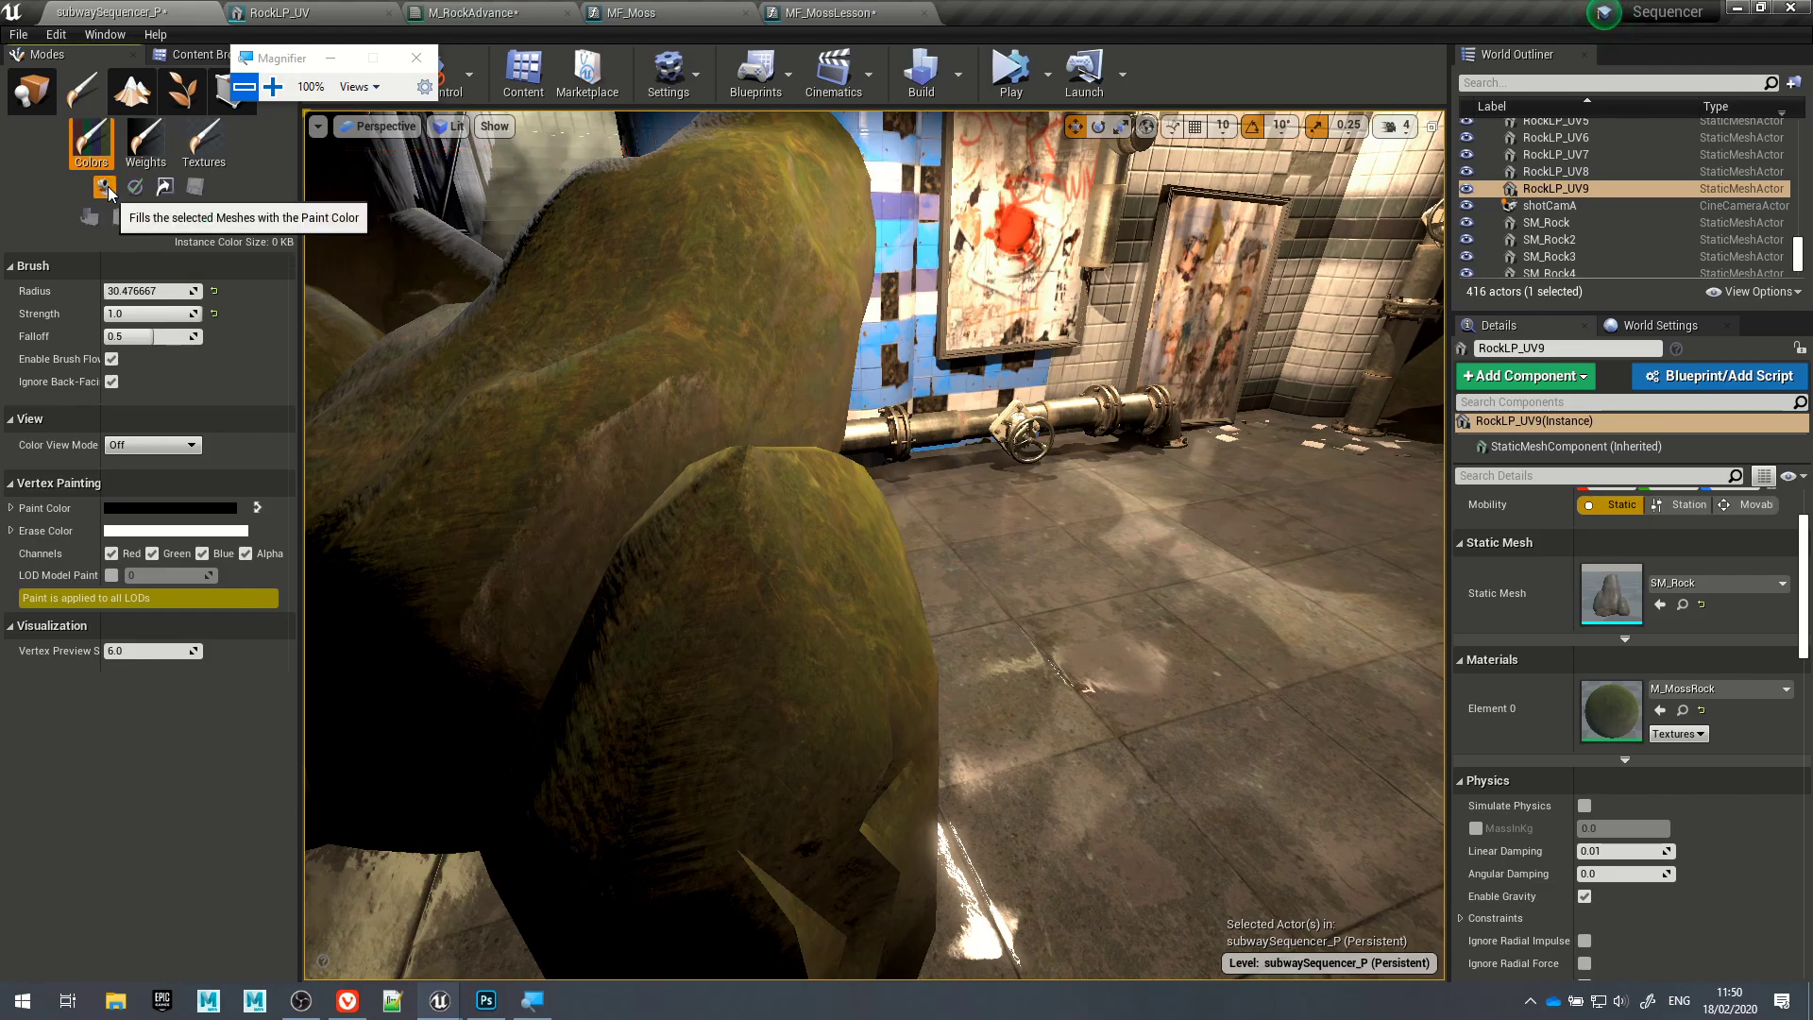
alt+drag(874, 361, 671, 307)
click(54, 106)
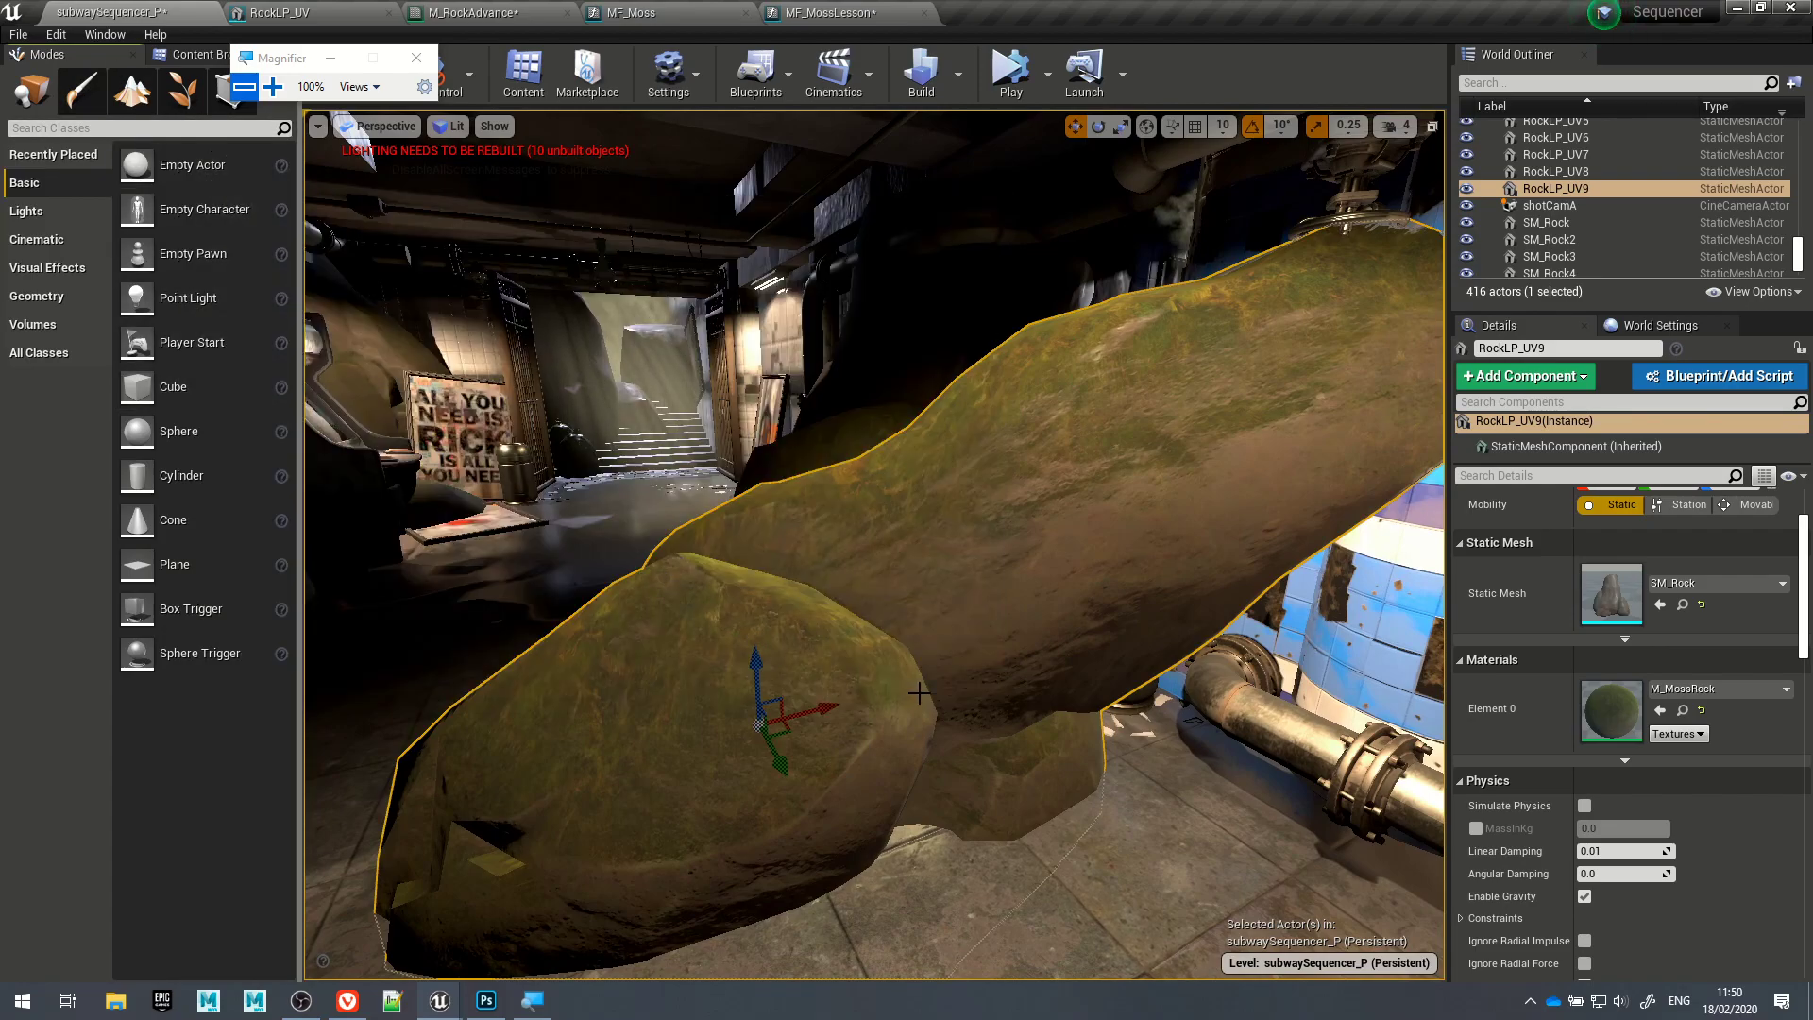
Step: Apply the changes to the M_RockAdvance material, moving the Magnifier window out of the way
click(492, 16)
right_drag(982, 408, 745, 560)
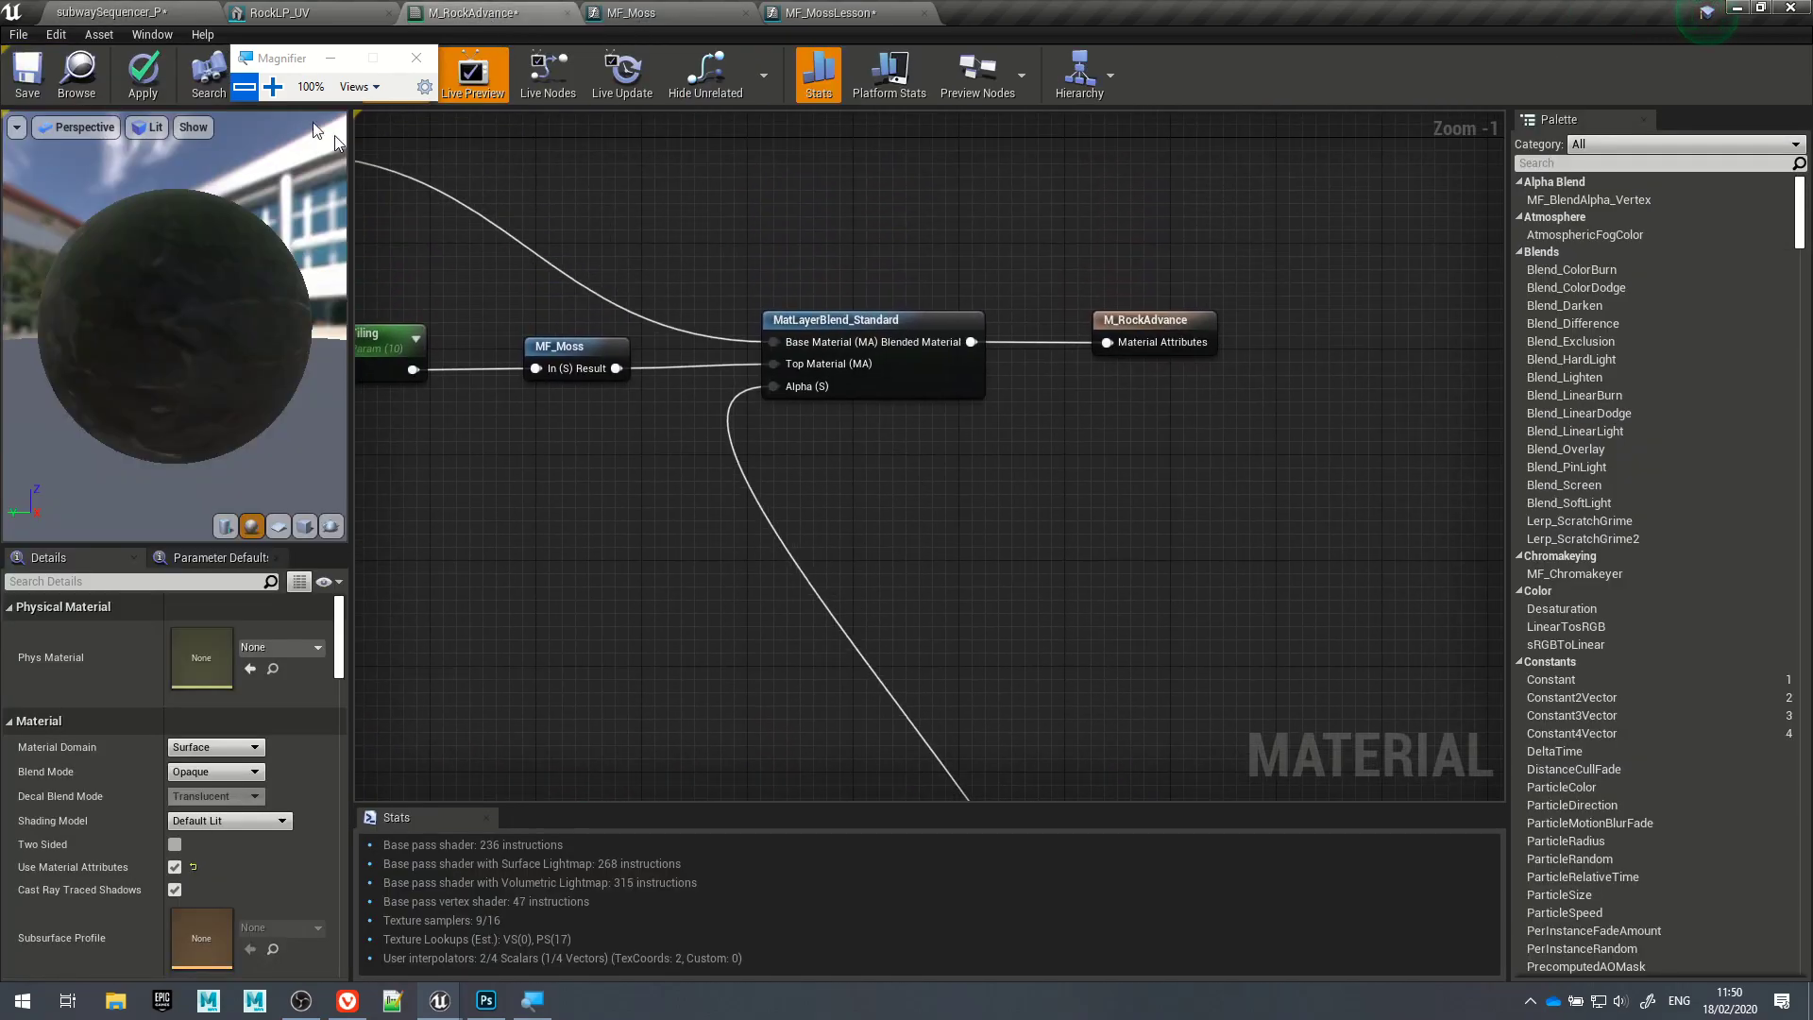
drag(284, 64, 1003, 472)
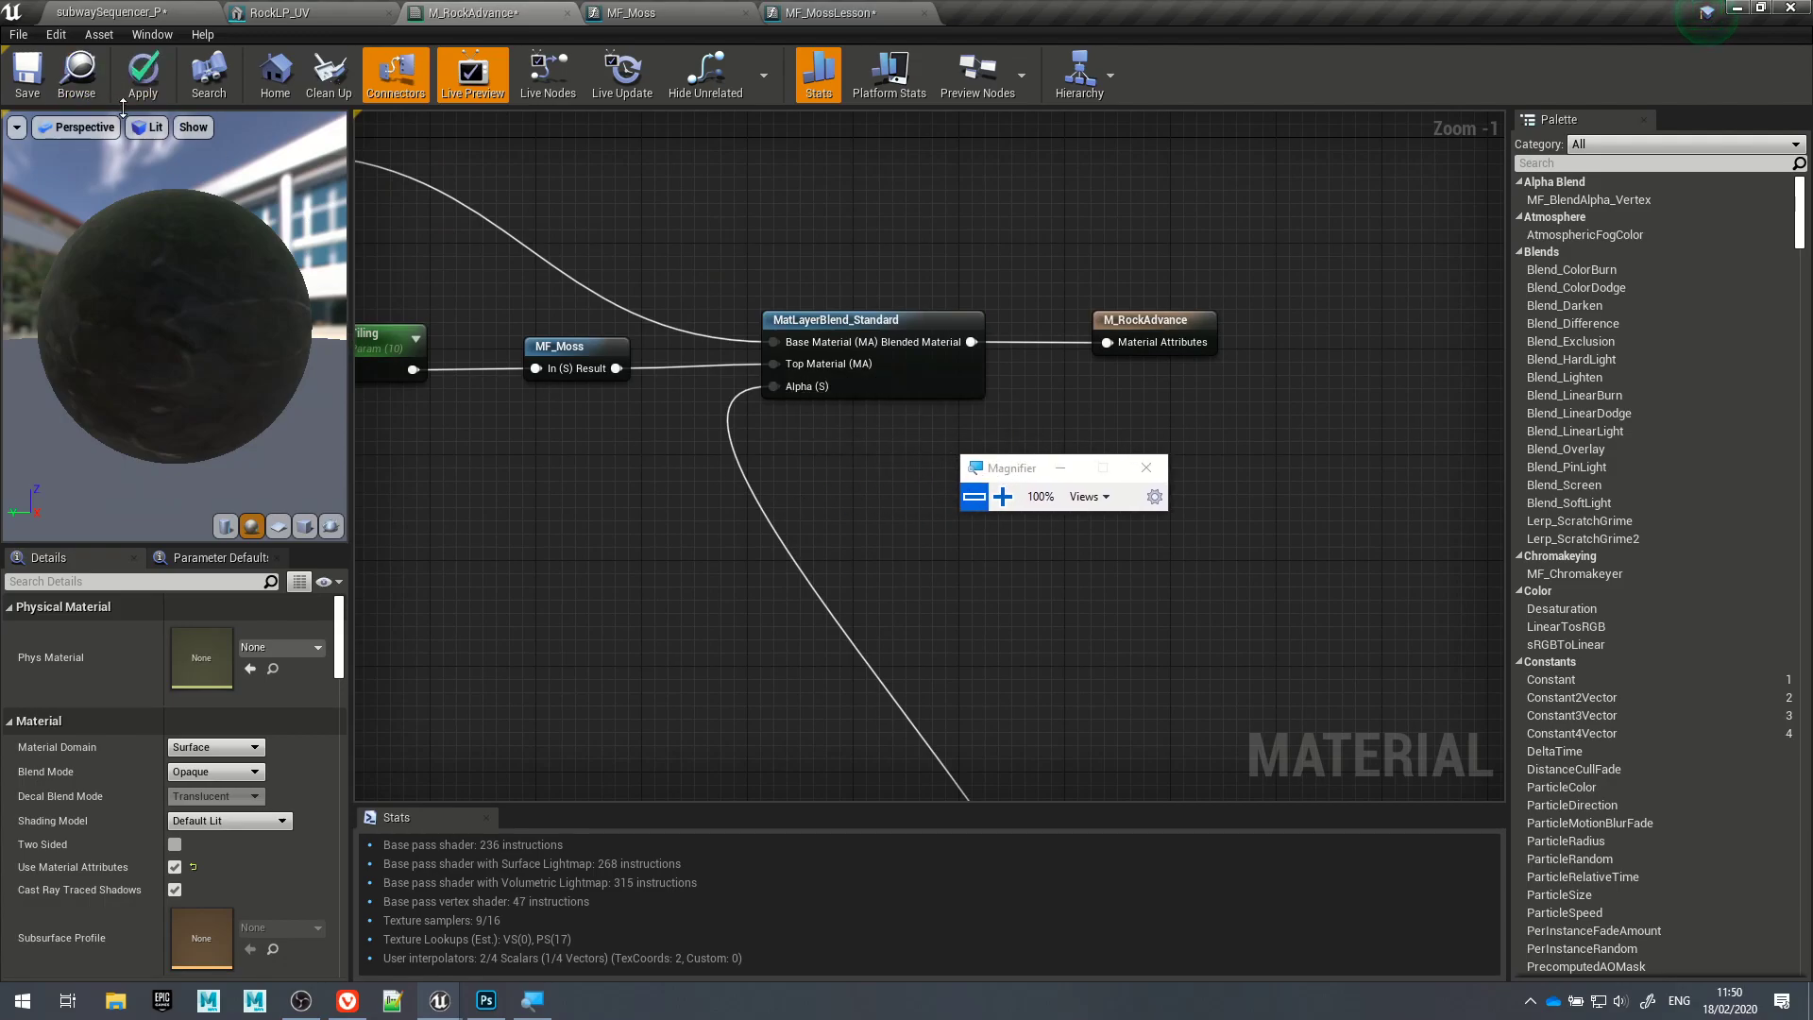
click(58, 108)
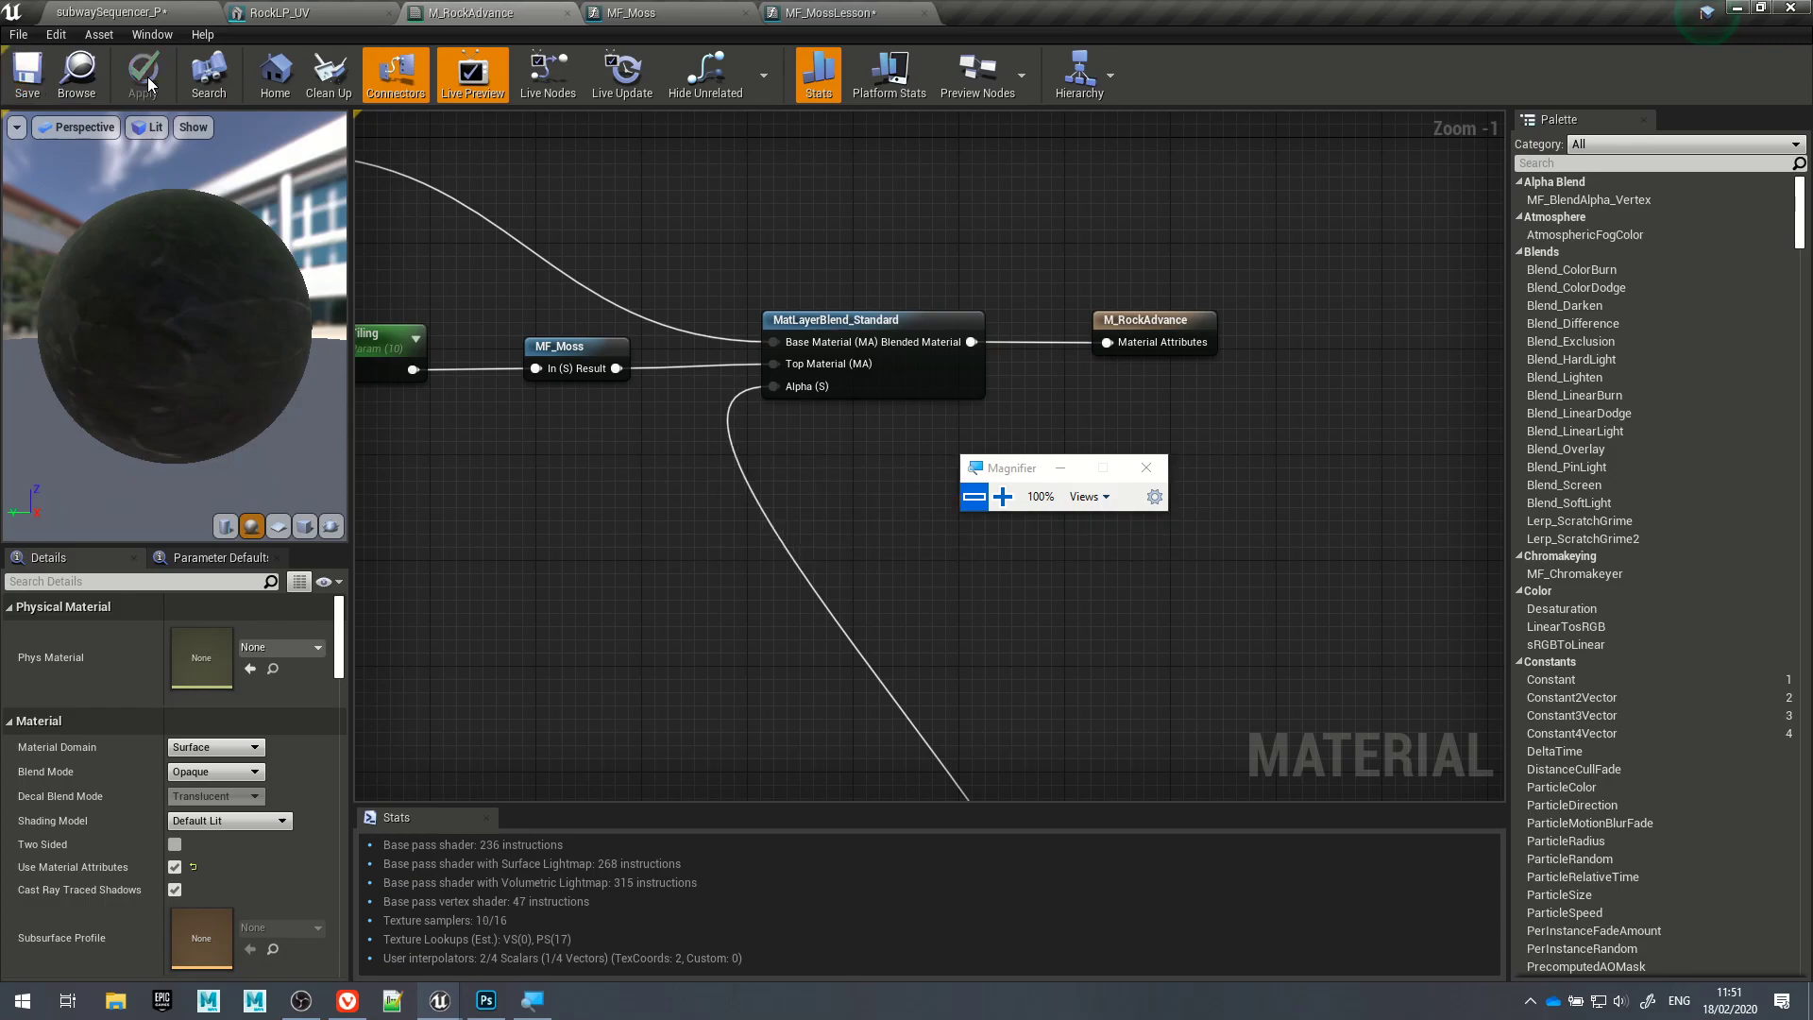
Step: Return to subwaySequencer_P and paint black vertex color across the lower bulge and ridge of RockLP_UV9
click(133, 13)
right_drag(949, 644, 935, 699)
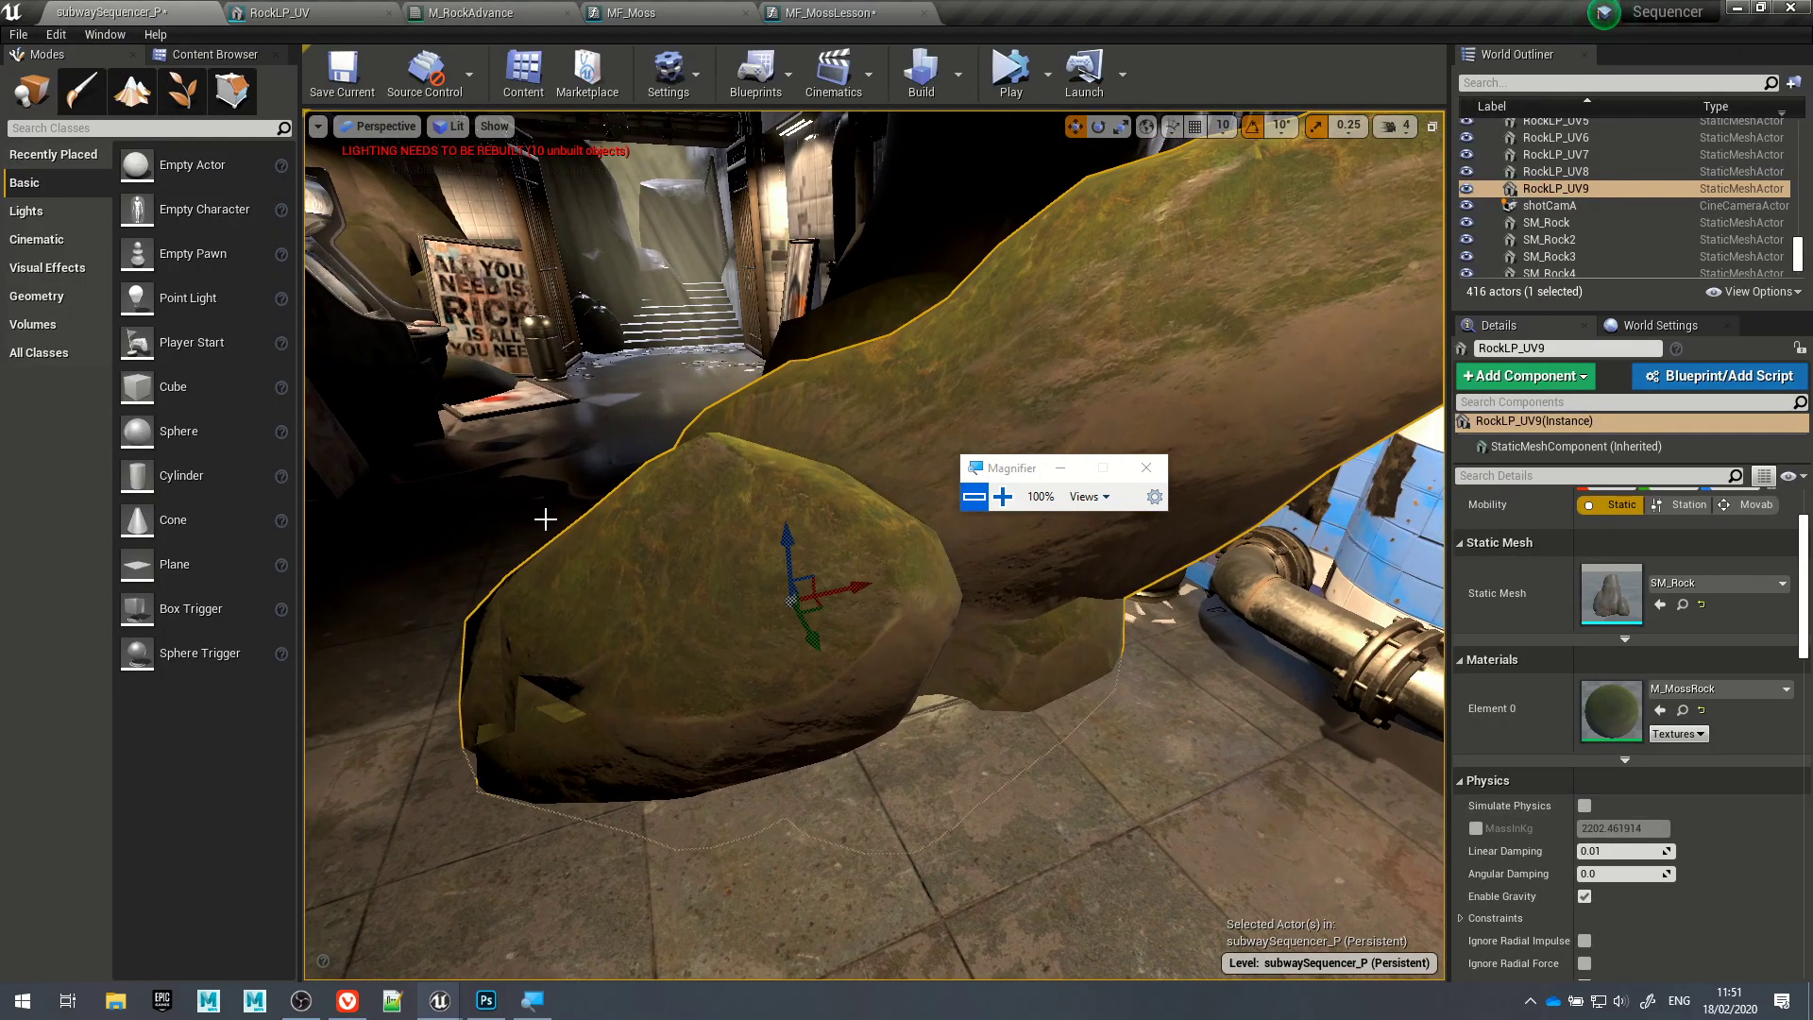
click(82, 89)
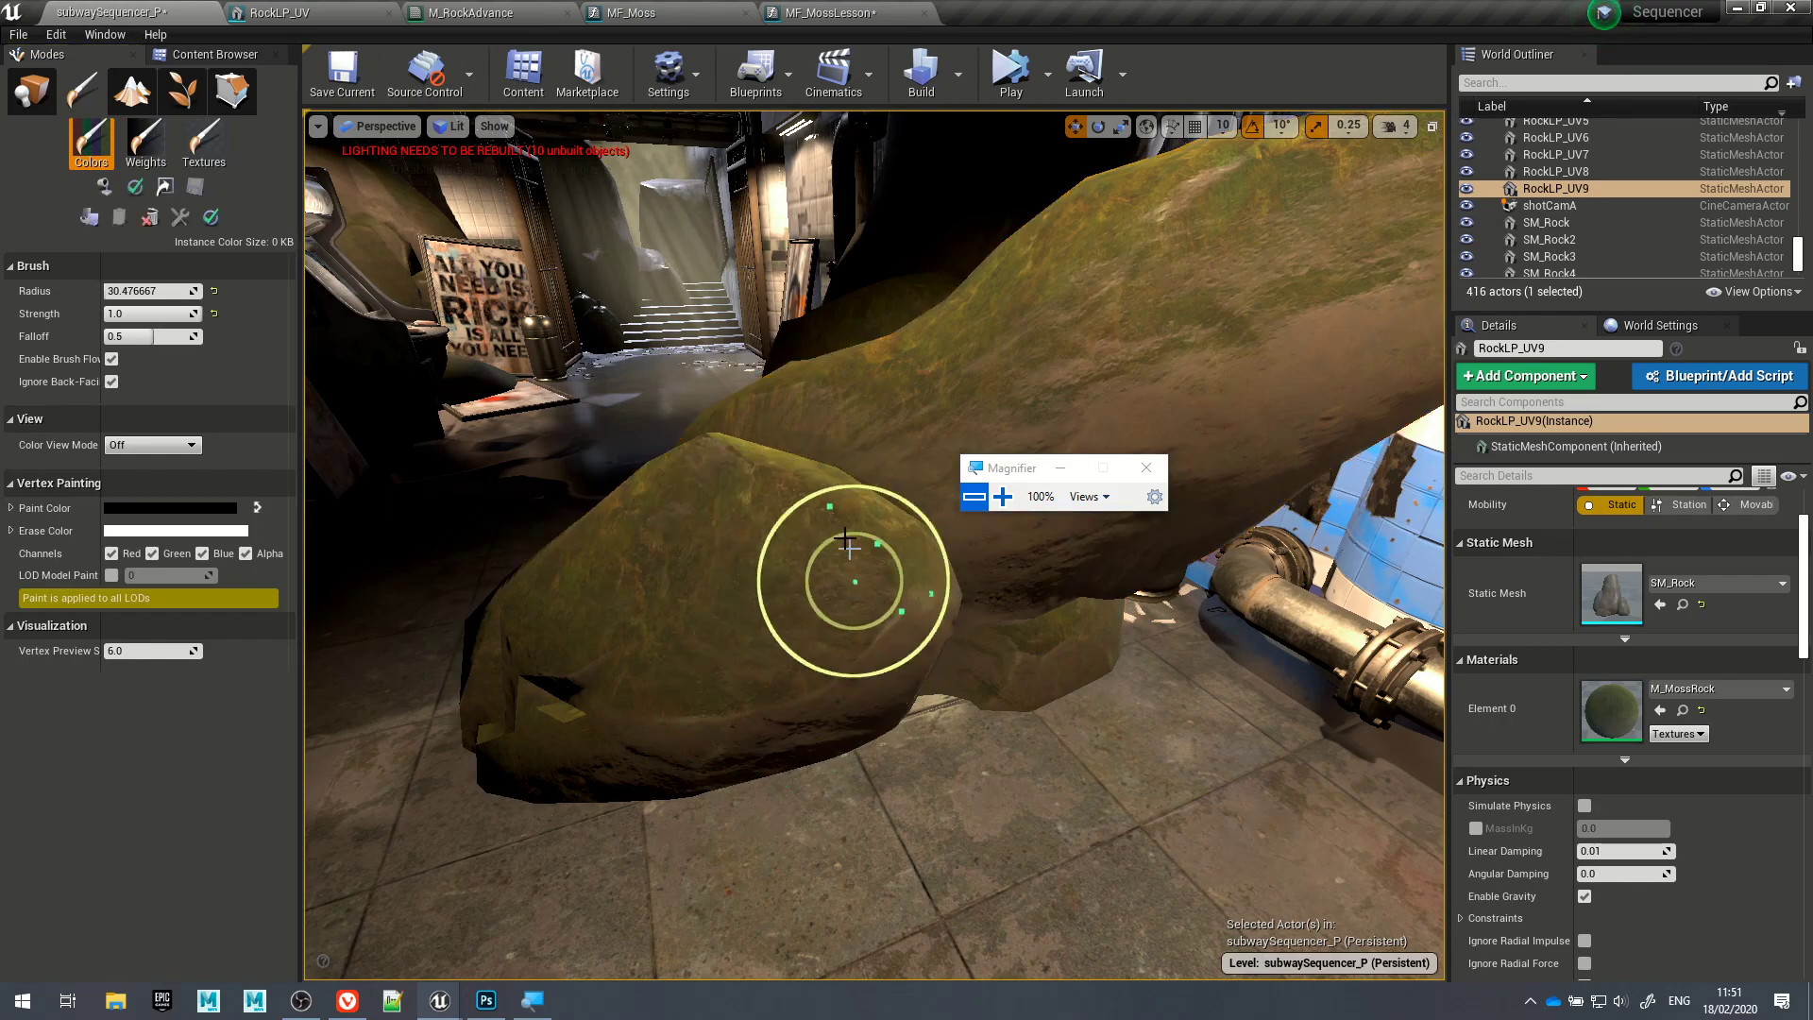
mouse_move(700, 551)
mouse_down()
mouse_move(769, 531)
mouse_move(899, 627)
mouse_move(776, 646)
mouse_move(767, 699)
mouse_move(850, 658)
mouse_move(747, 588)
mouse_move(690, 517)
mouse_move(839, 443)
mouse_move(878, 568)
mouse_move(907, 580)
mouse_up()
mouse_move(791, 434)
mouse_down()
mouse_move(1056, 371)
mouse_move(1275, 269)
mouse_move(1140, 272)
mouse_move(1238, 285)
mouse_move(1336, 223)
mouse_move(1032, 303)
mouse_move(1052, 364)
mouse_move(925, 354)
mouse_up()
Step: Check the texture painting settings, switch back to vertex colors and paint black over the upper slope of RockLP_UV9
click(203, 139)
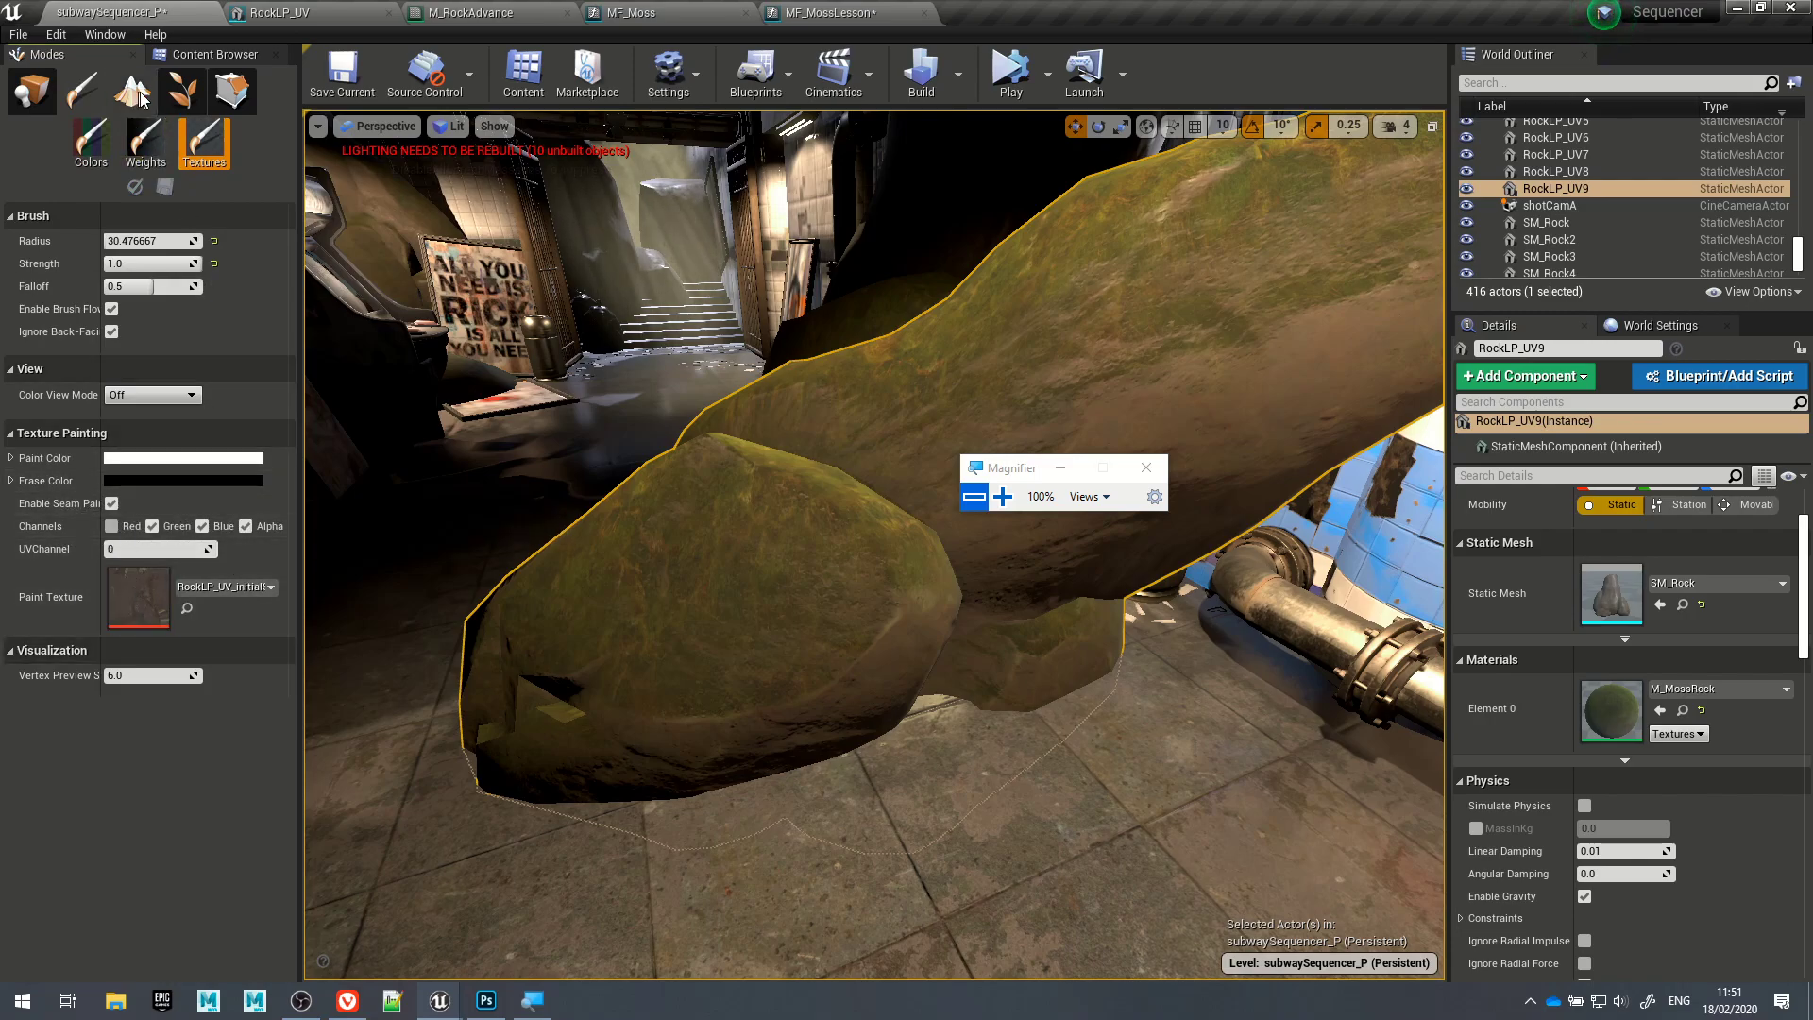
click(91, 139)
mouse_move(1345, 224)
mouse_down()
mouse_move(1247, 213)
mouse_move(1022, 335)
mouse_move(906, 457)
mouse_move(1095, 340)
mouse_move(1039, 344)
mouse_move(1175, 324)
mouse_move(990, 391)
mouse_up()
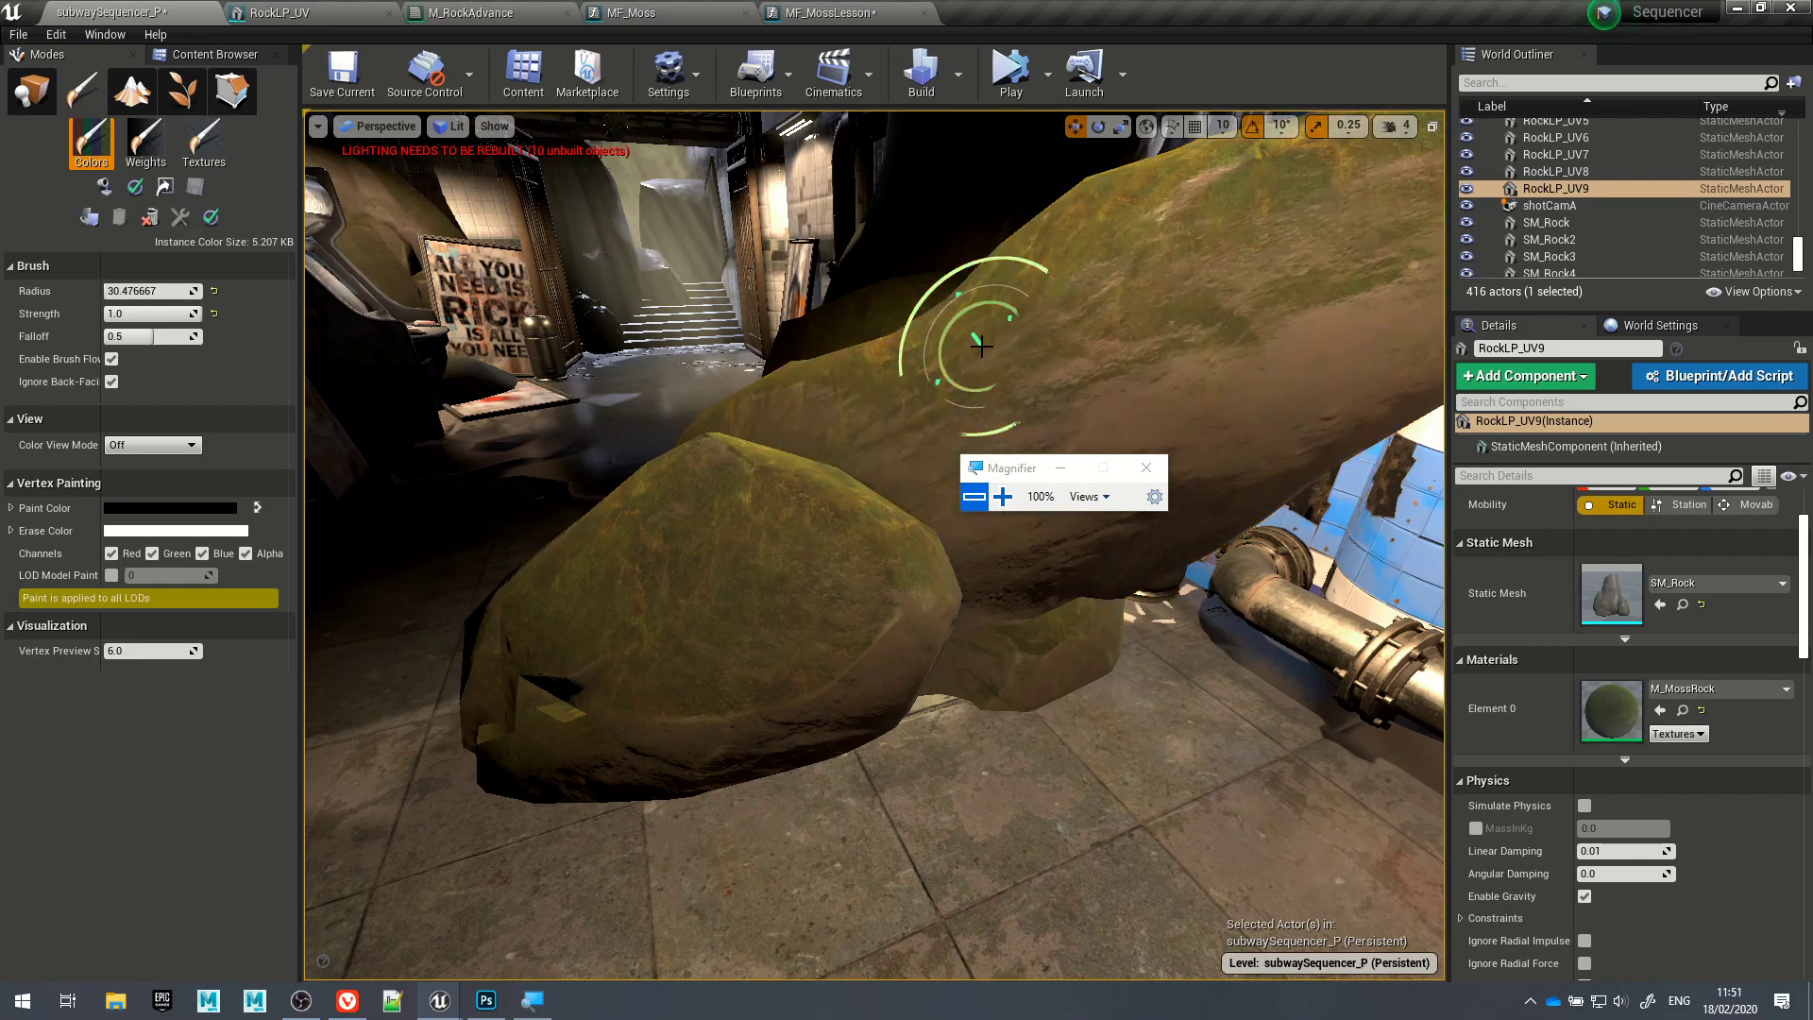
mouse_move(974, 376)
mouse_down()
mouse_move(882, 425)
mouse_move(716, 607)
mouse_move(970, 607)
mouse_move(921, 555)
mouse_move(751, 761)
mouse_move(696, 619)
mouse_move(615, 529)
mouse_move(913, 503)
mouse_move(983, 593)
mouse_move(1243, 243)
mouse_move(1369, 255)
mouse_move(1028, 284)
mouse_move(1085, 238)
mouse_move(1020, 251)
mouse_move(821, 397)
mouse_move(1186, 324)
mouse_move(1316, 275)
mouse_move(1182, 301)
mouse_up()
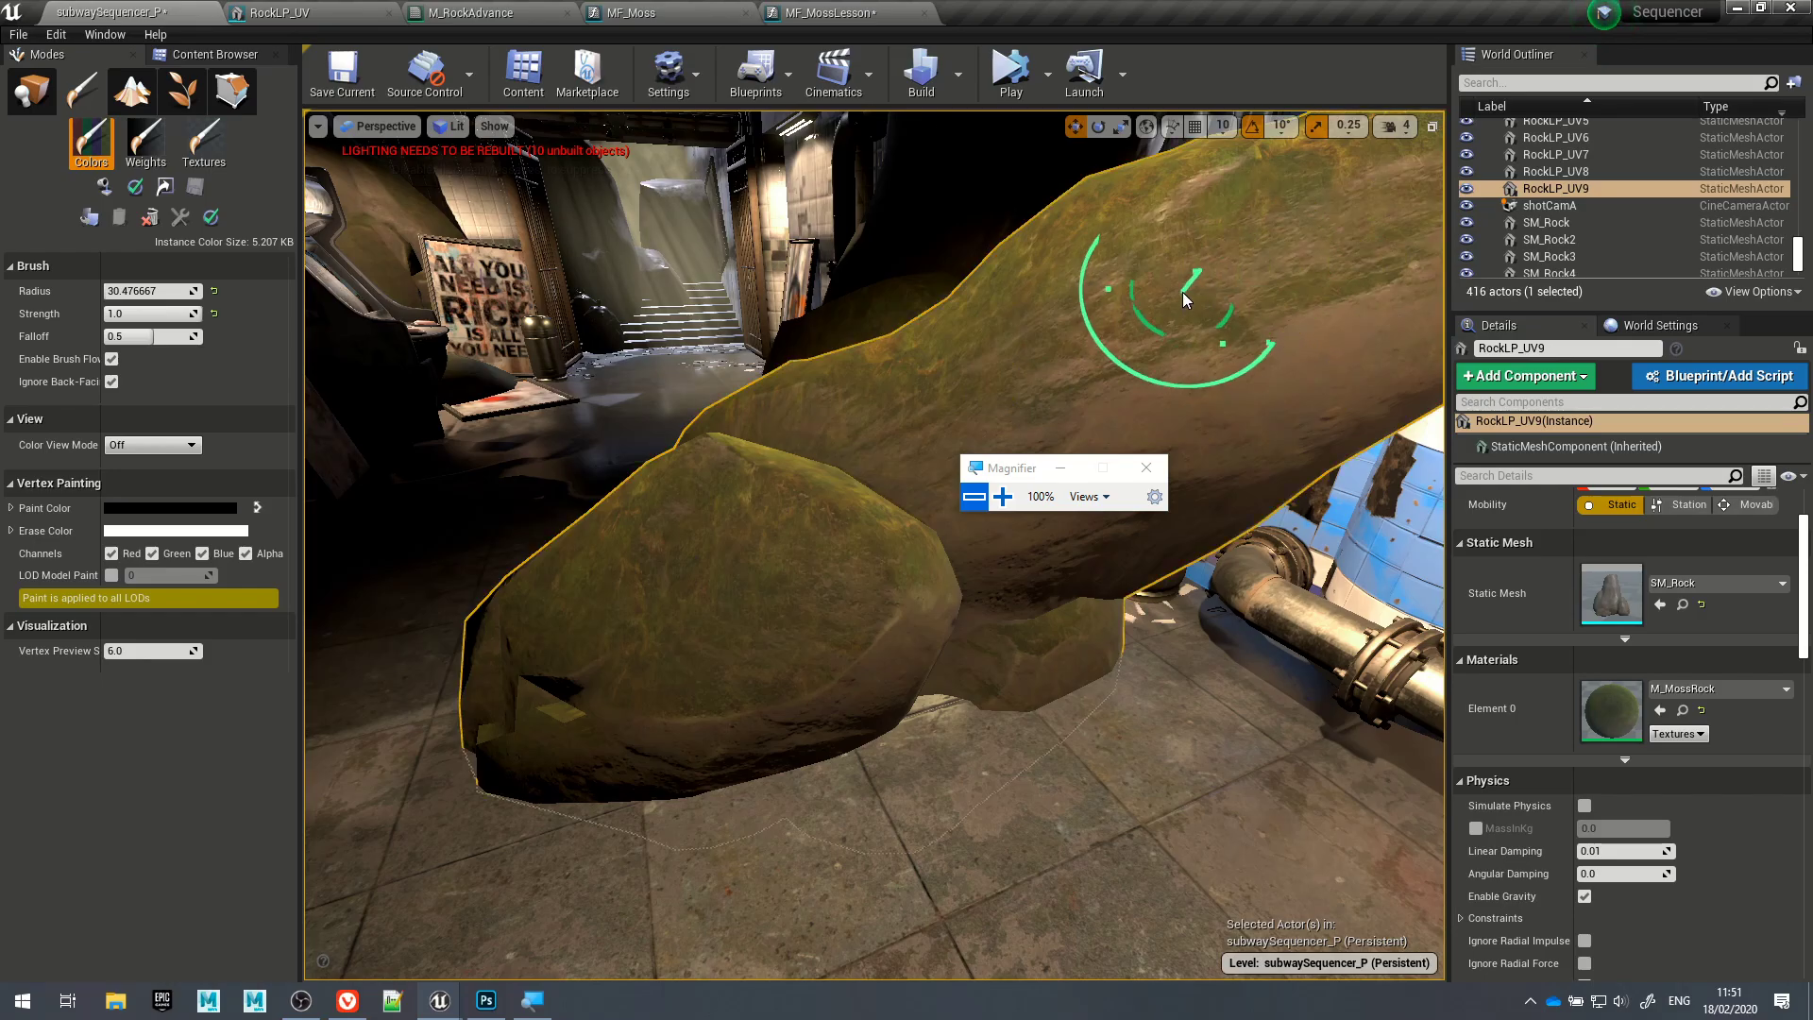
Step: View RockLP_UV9 from behind and float its M_MossRock material instance window over the subwaySequencer_P level
mouse_move(875, 539)
alt+mouse_down()
mouse_move(935, 529)
mouse_move(875, 538)
mouse_move(862, 648)
alt+mouse_up()
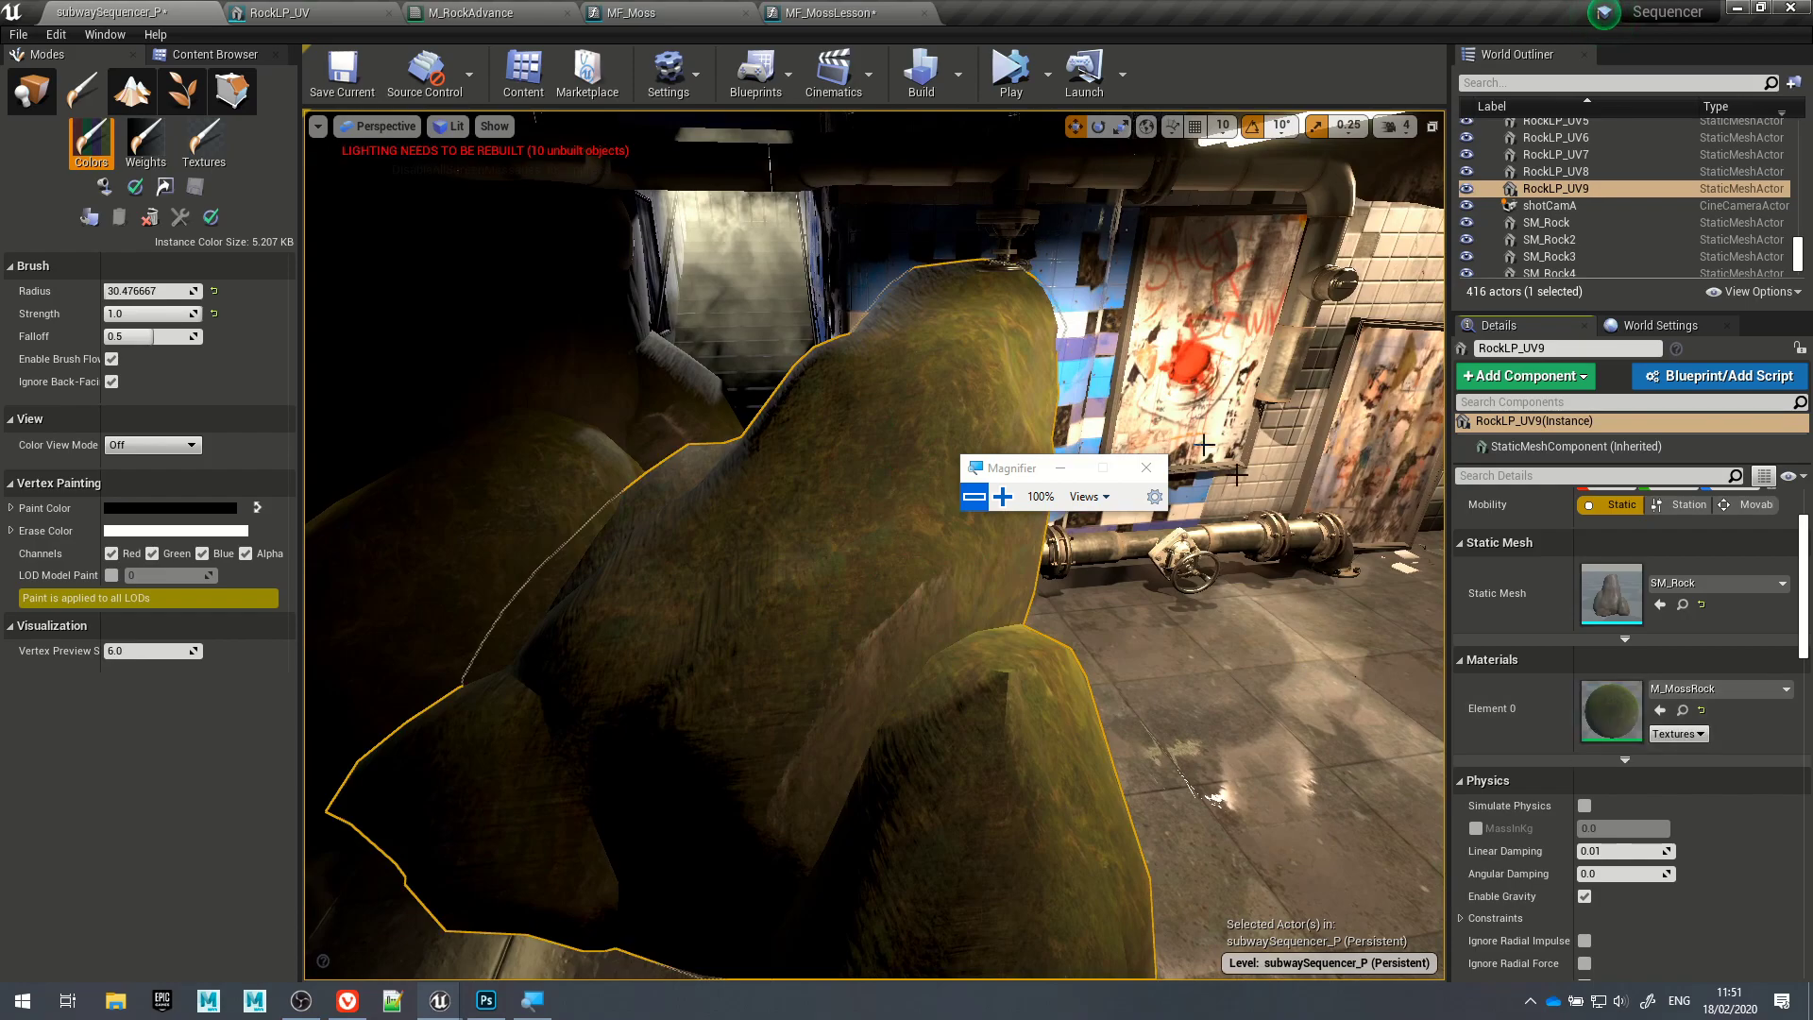
double_click(1594, 710)
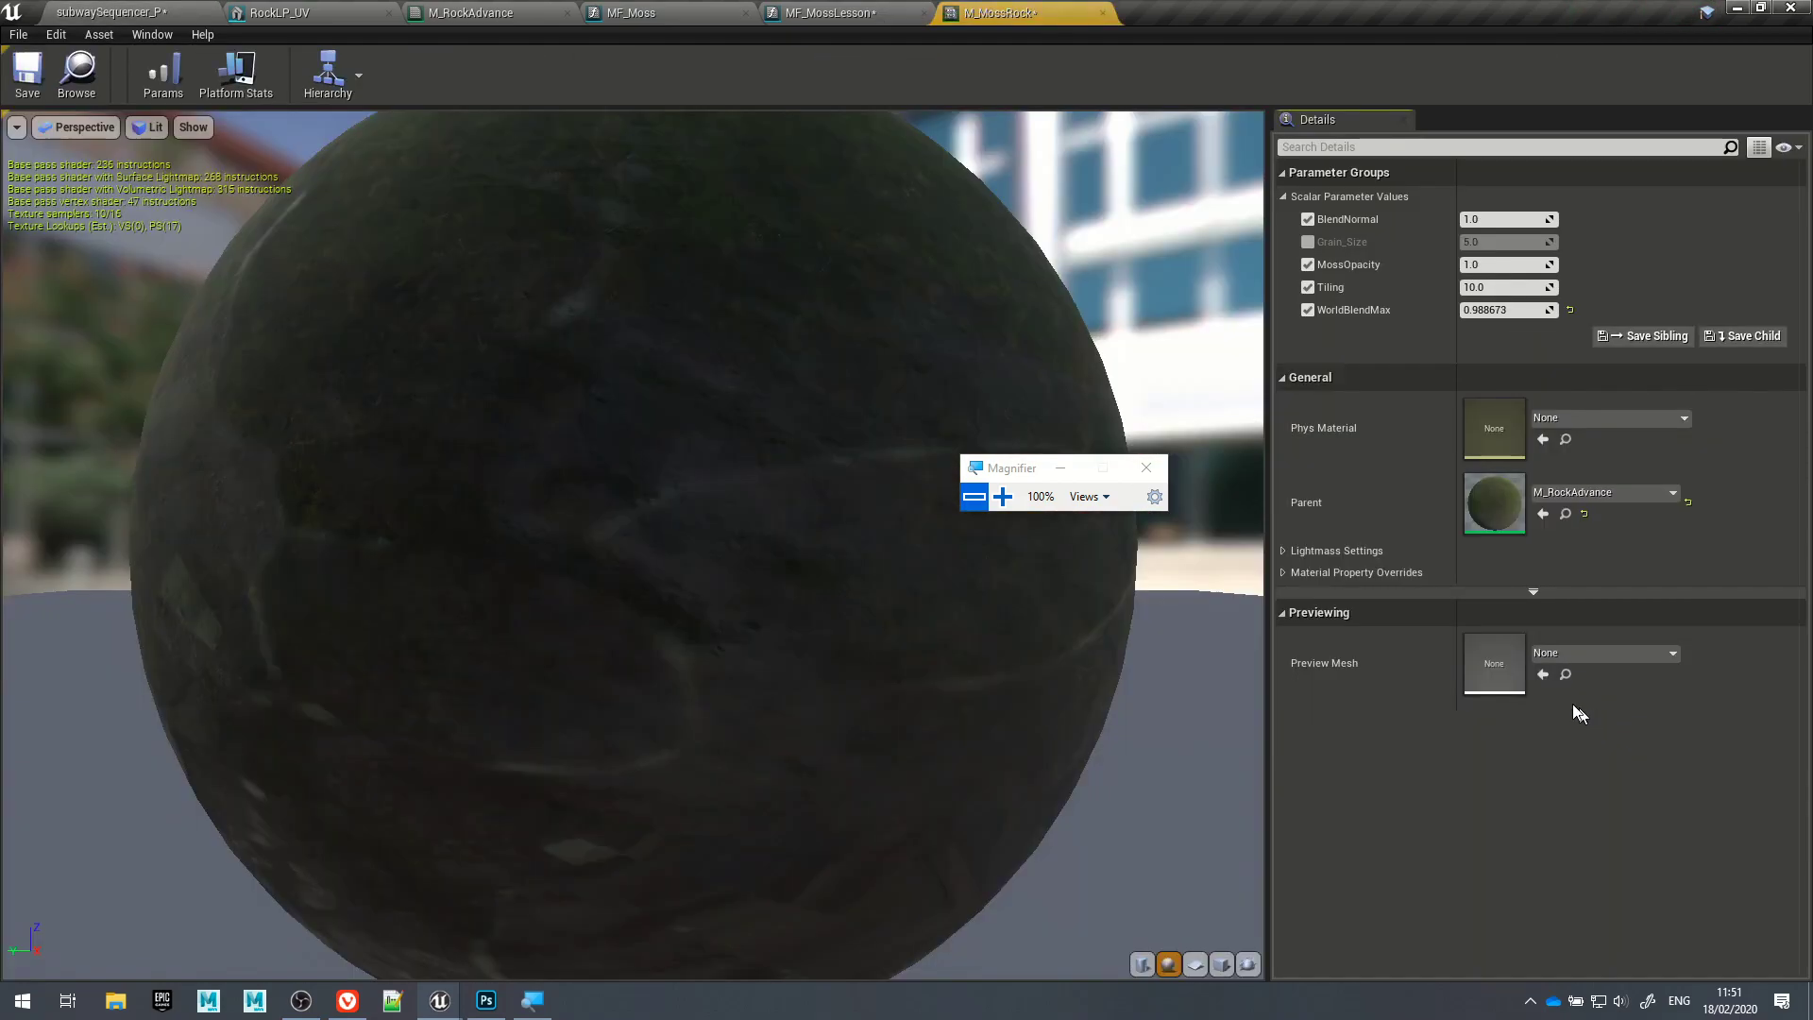
drag(1164, 9, 1212, 219)
click(151, 12)
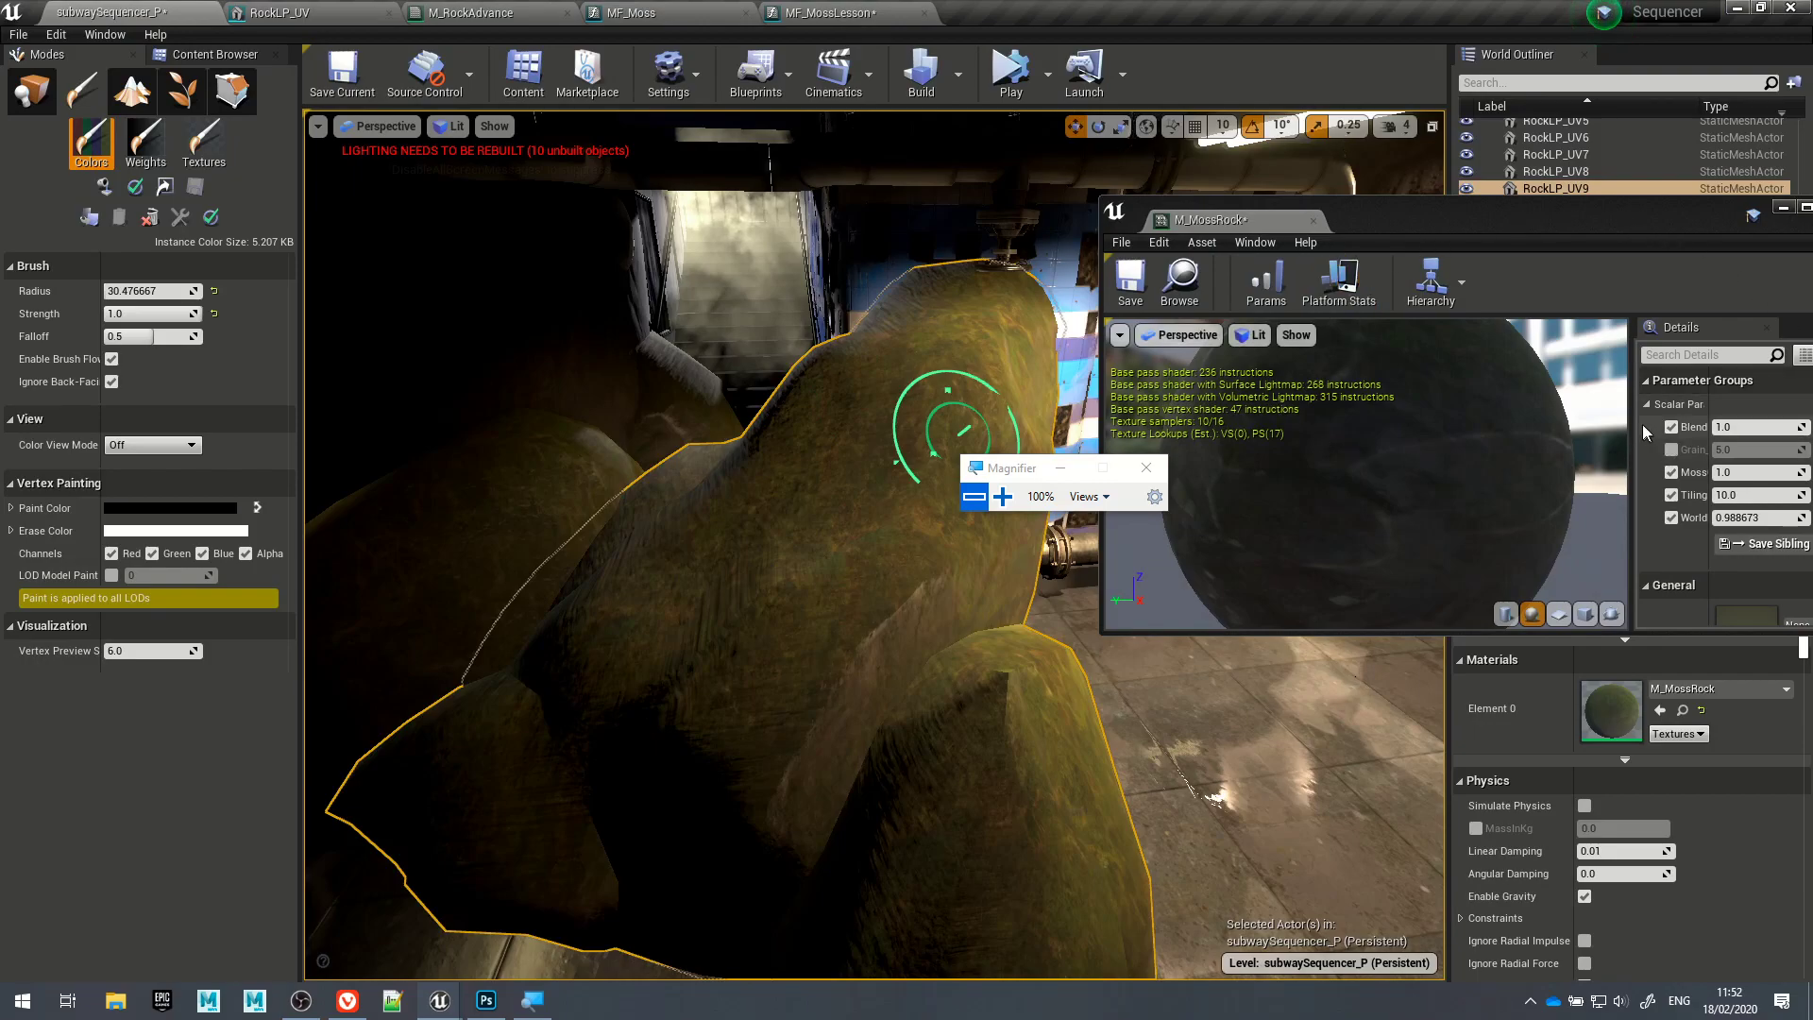
Step: Widen the M_MossRock parameter area, set MossOpacity to 1.066663, WorldBlendMax to 1.046662 and BlendNormal to 1.078583, and dismiss the window
drag(1629, 426, 1380, 432)
drag(1590, 518, 1613, 473)
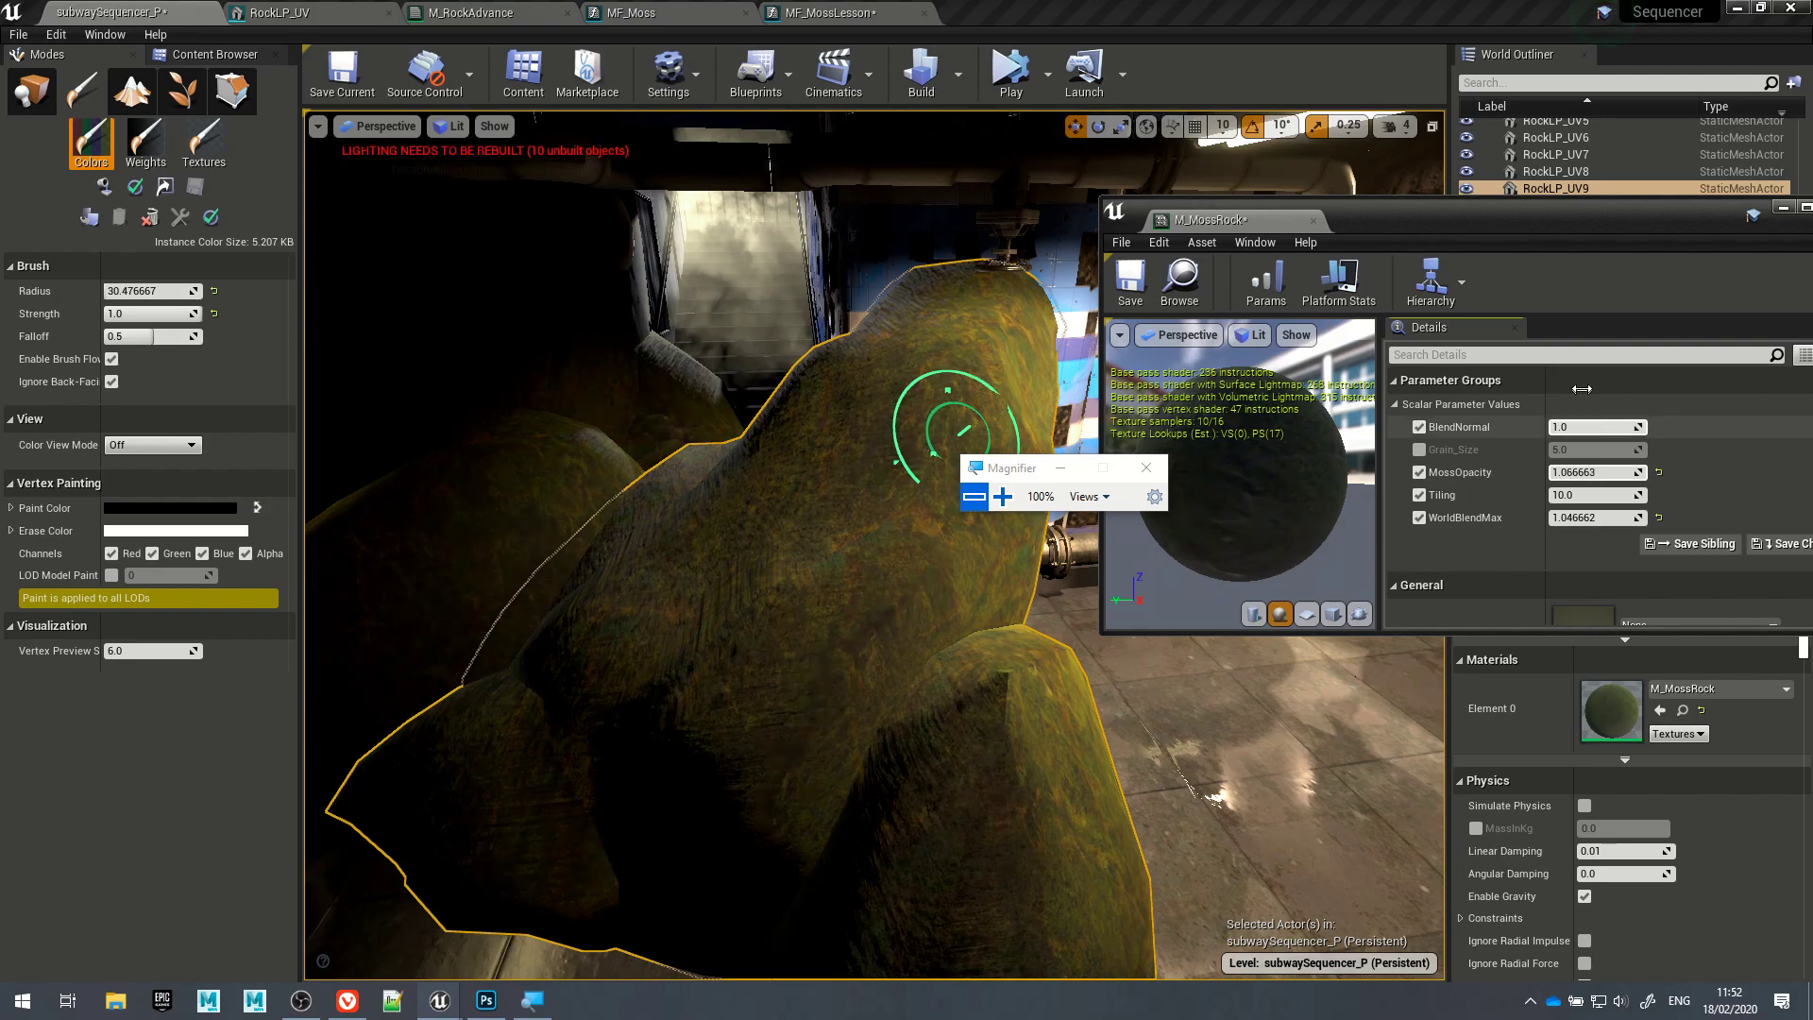
drag(1587, 427, 1609, 427)
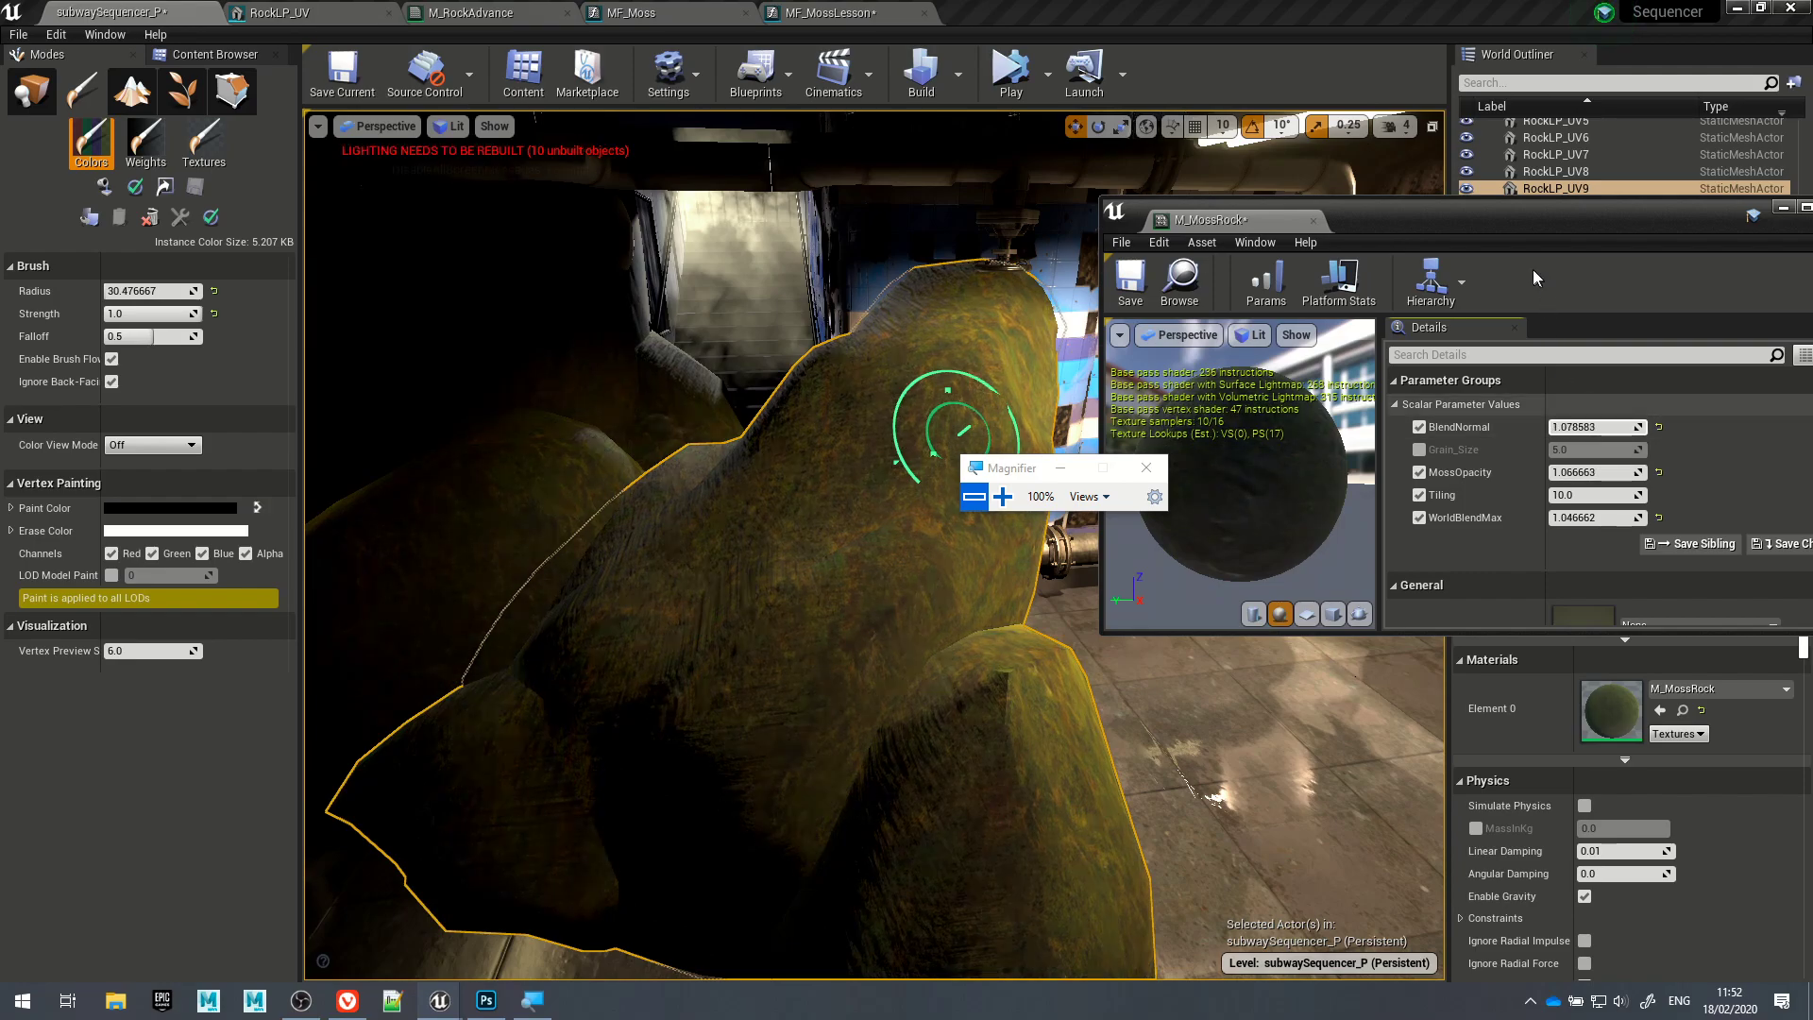
drag(1470, 217, 1226, 227)
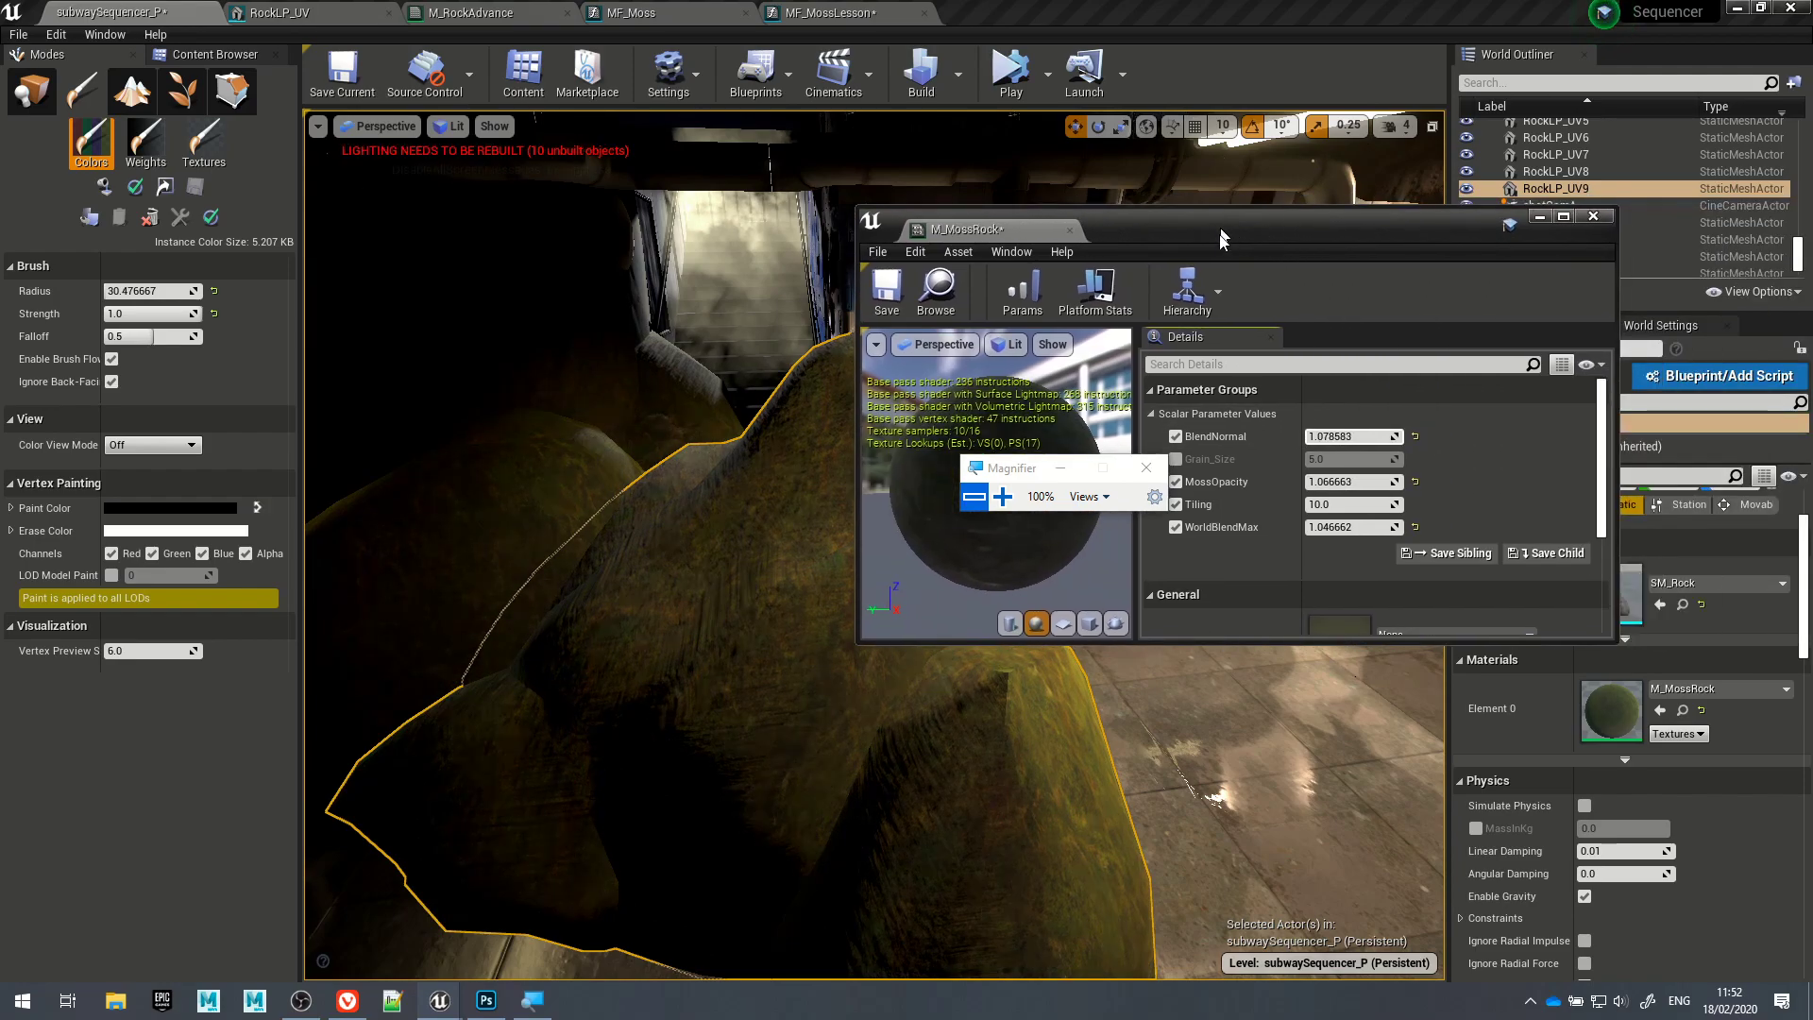
click(1593, 216)
Step: Paint a short black vertex color stroke on the mossy slope of RockLP_UV9 and return to Place mode
mouse_move(945, 651)
right_down()
mouse_move(1152, 652)
mouse_move(678, 569)
right_up()
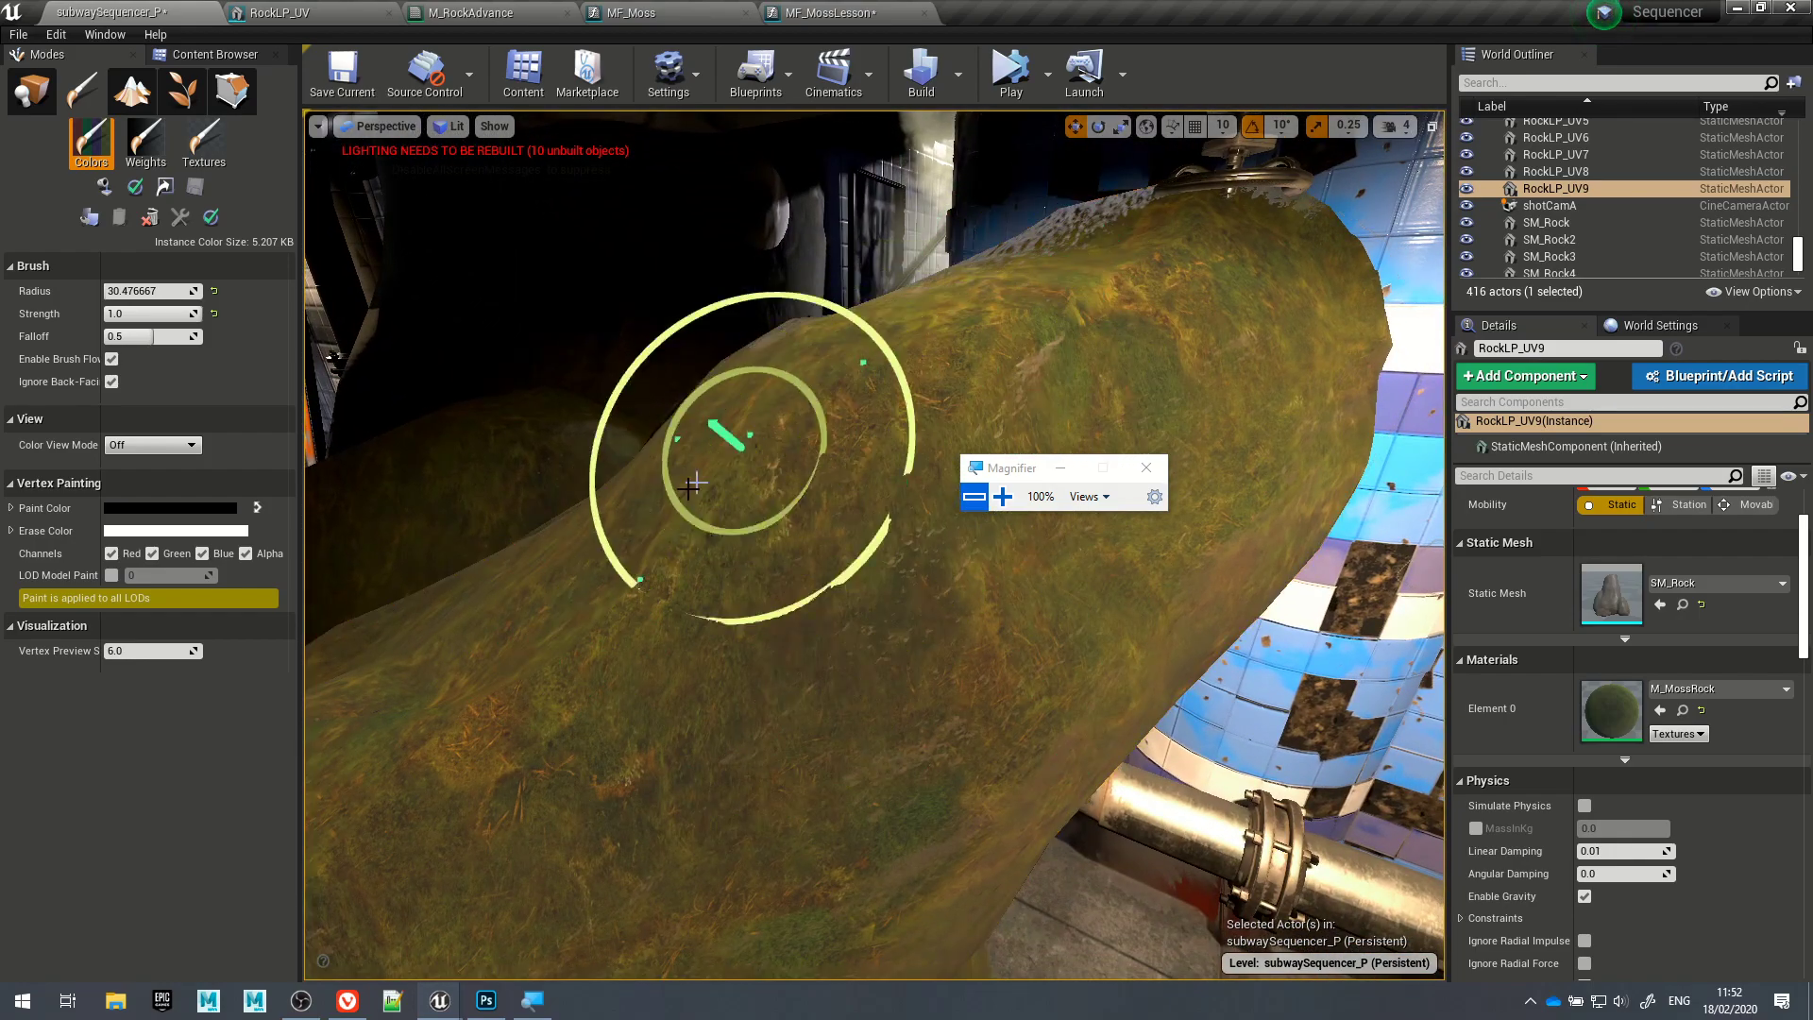
mouse_move(661, 633)
mouse_down()
mouse_move(708, 587)
mouse_move(715, 619)
mouse_up()
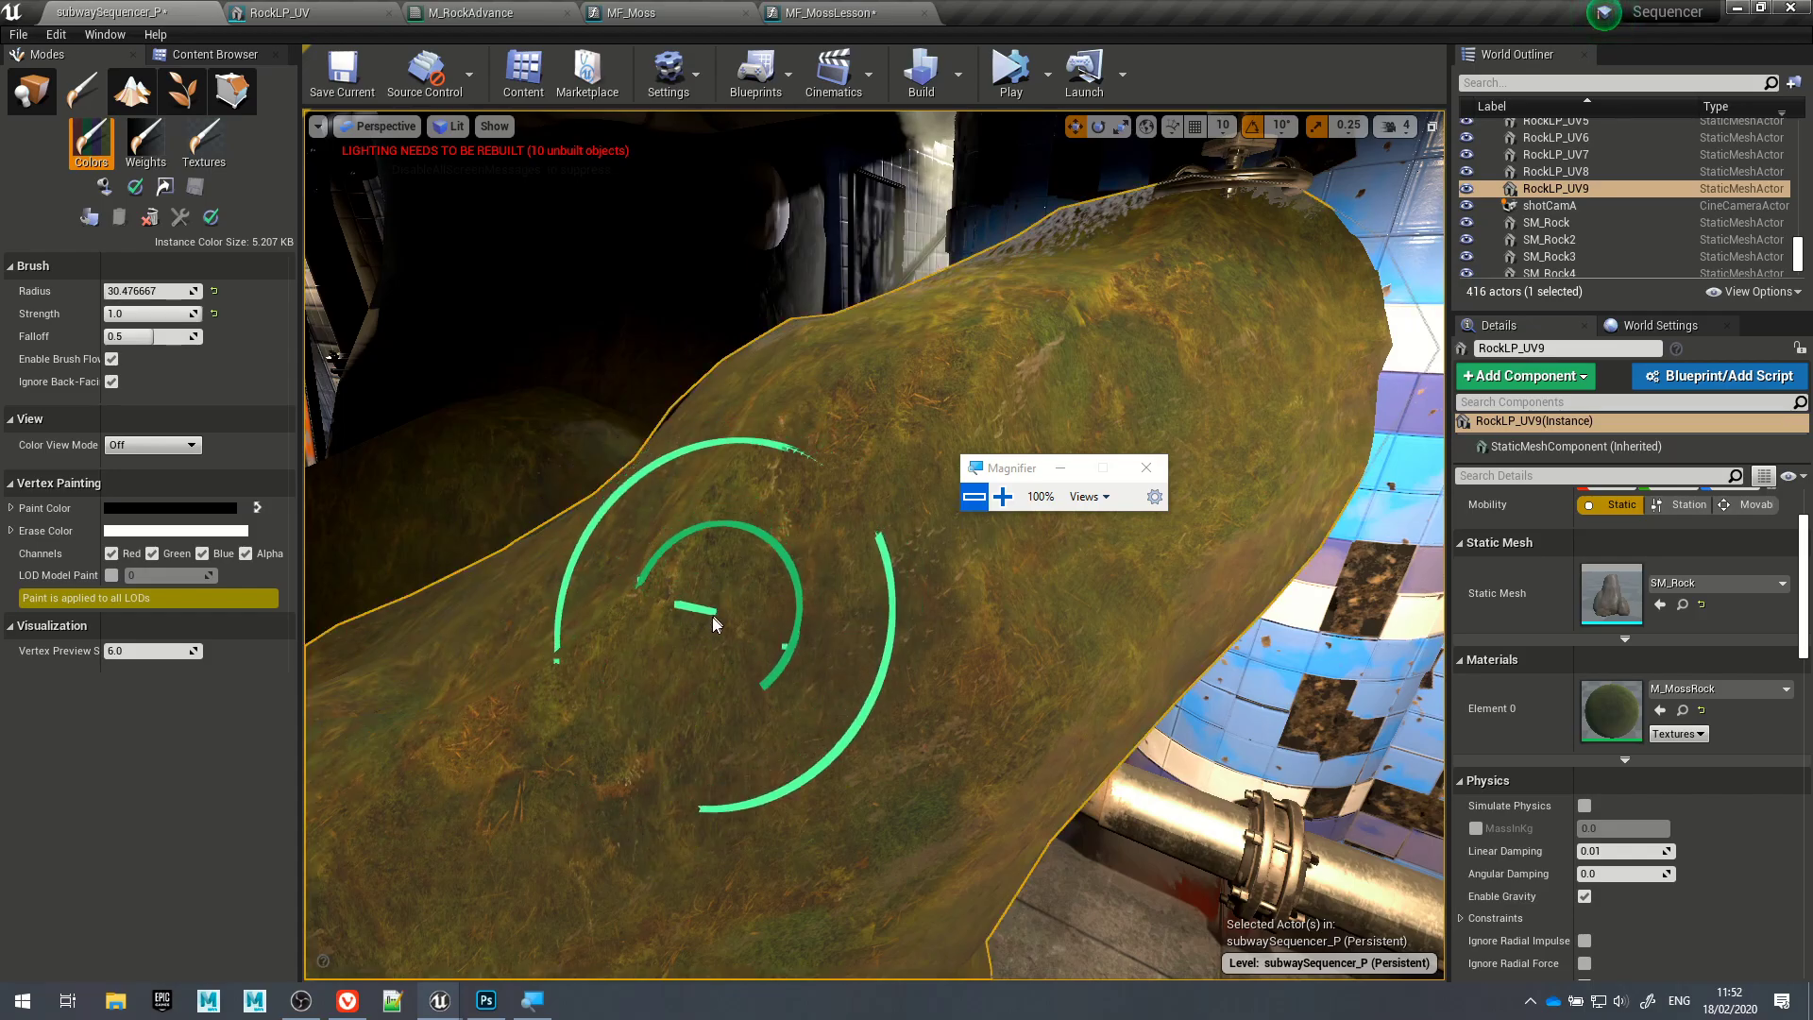
click(31, 90)
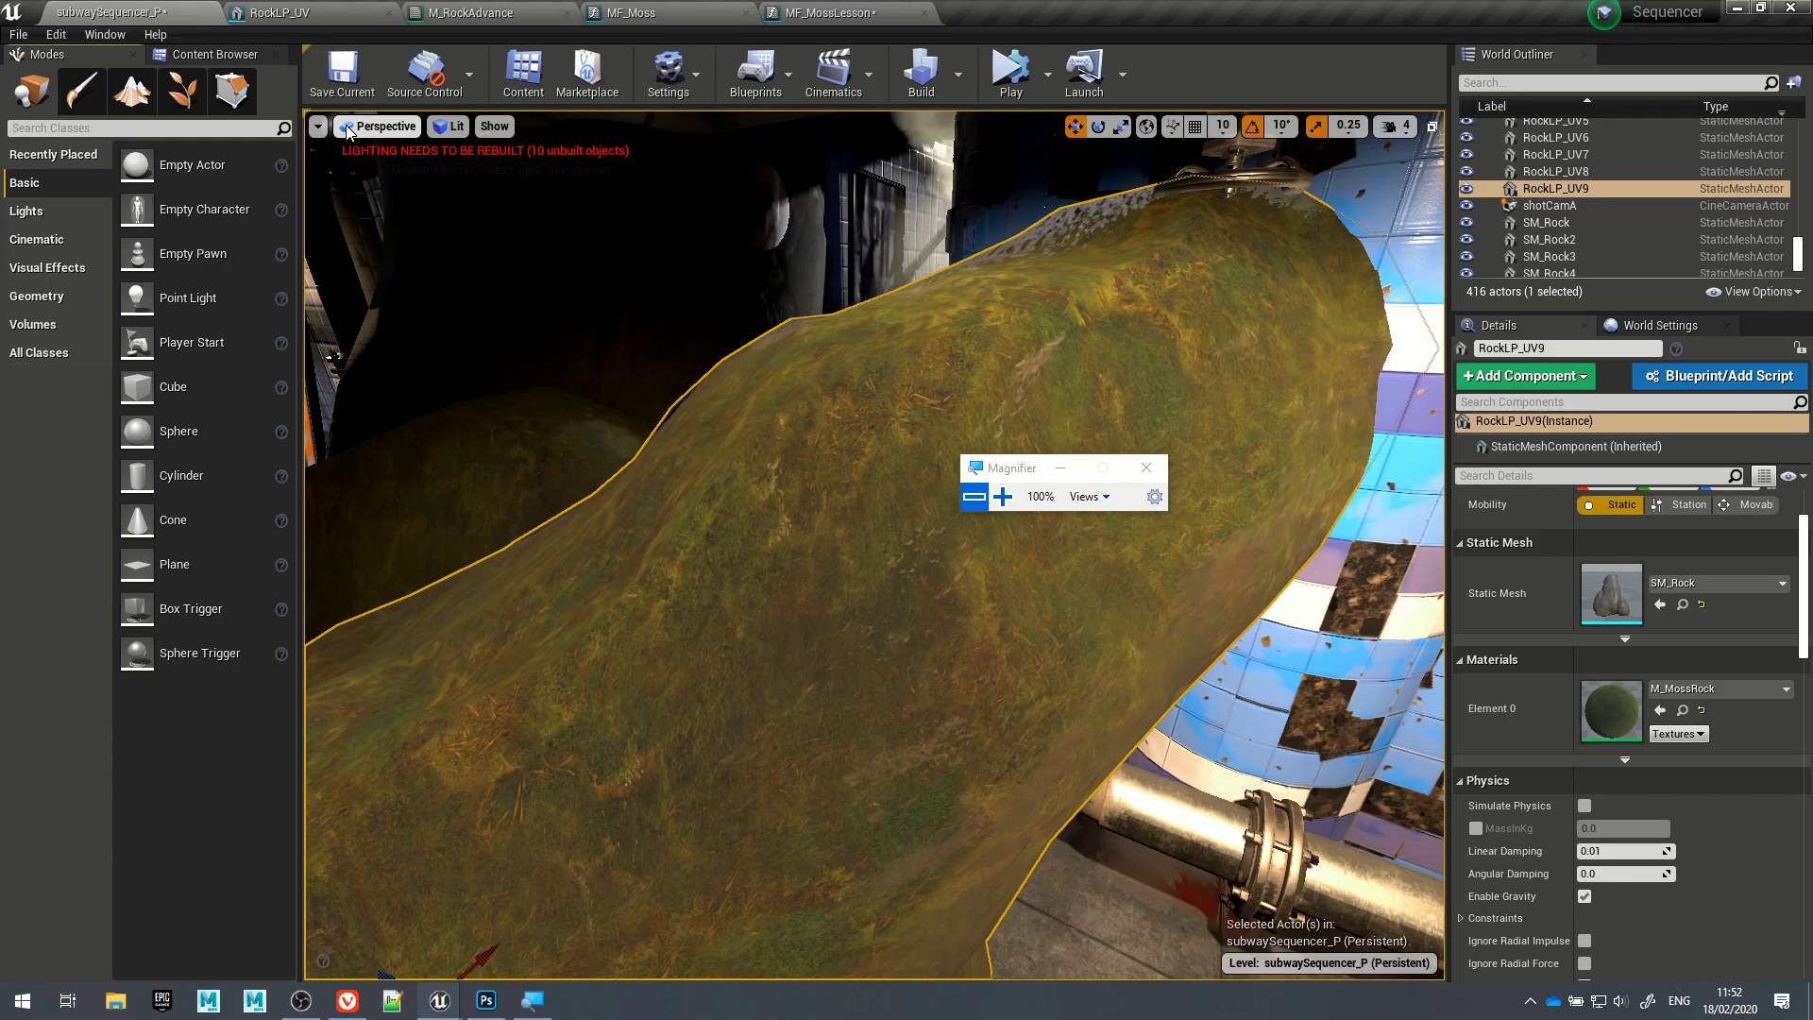
Step: Close the Sequencer project, applying the pending changes to MF_Moss and MF_MossLesson
click(1792, 10)
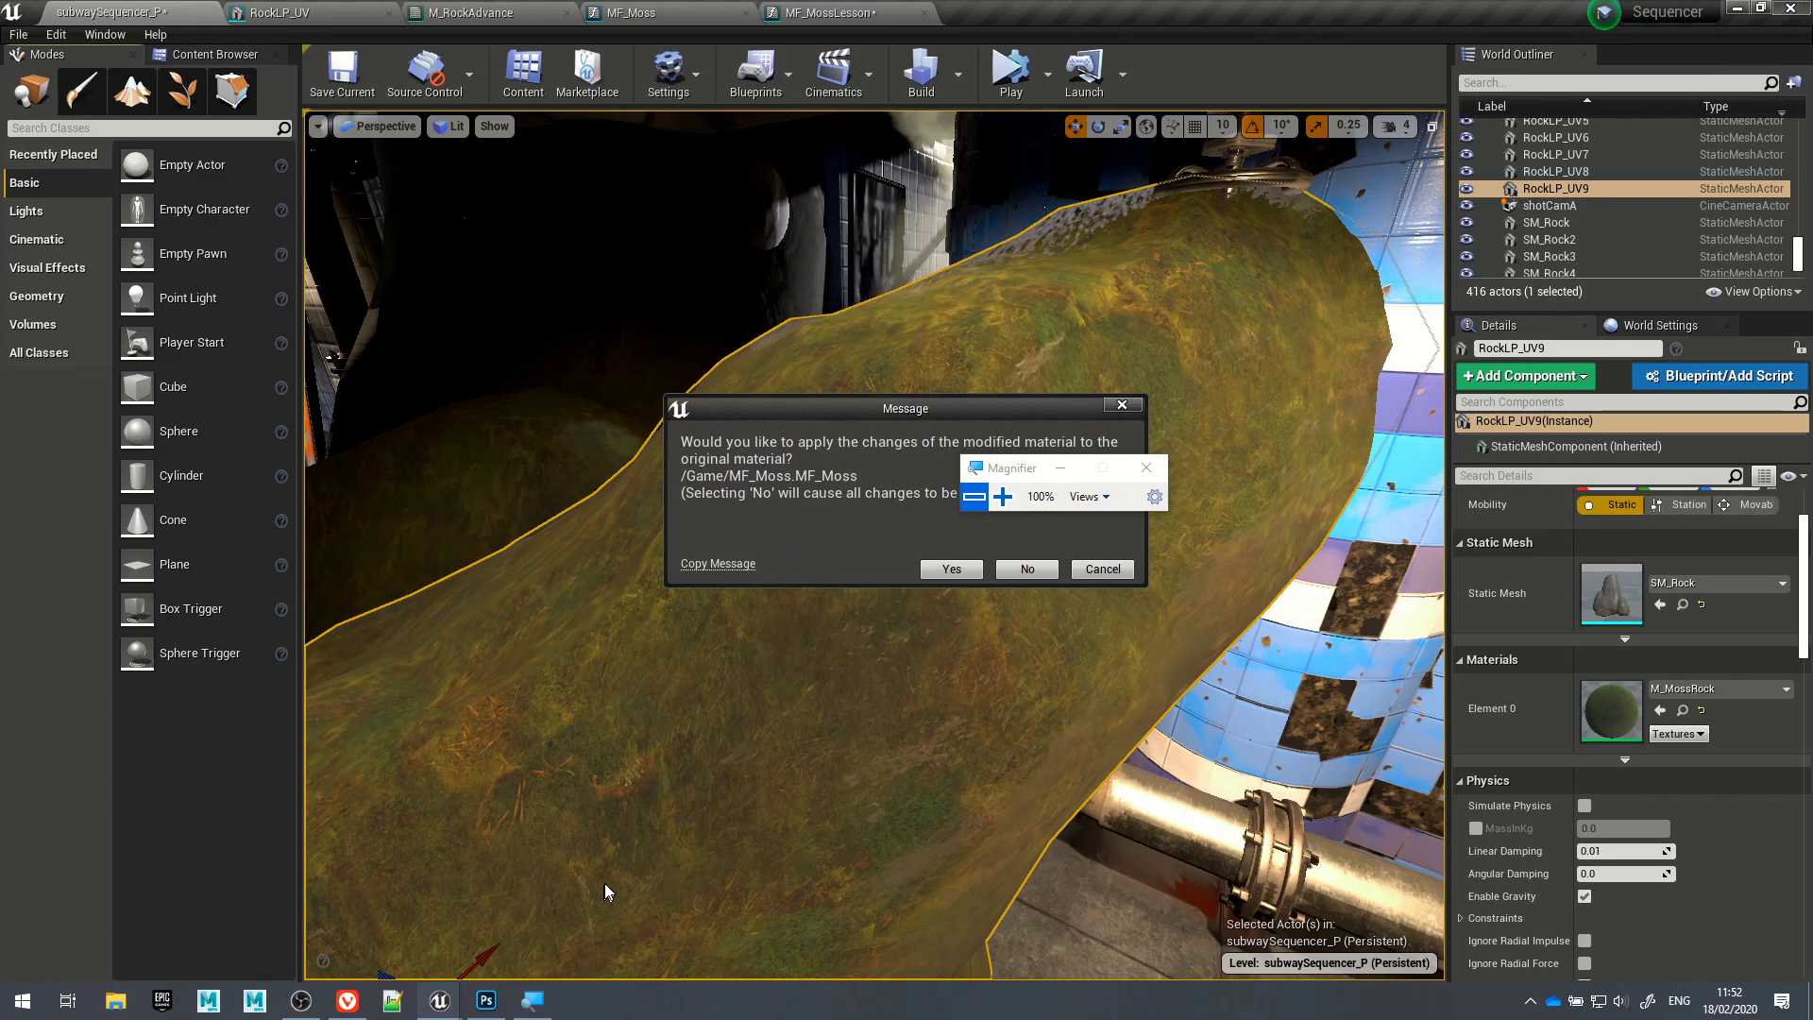
click(952, 572)
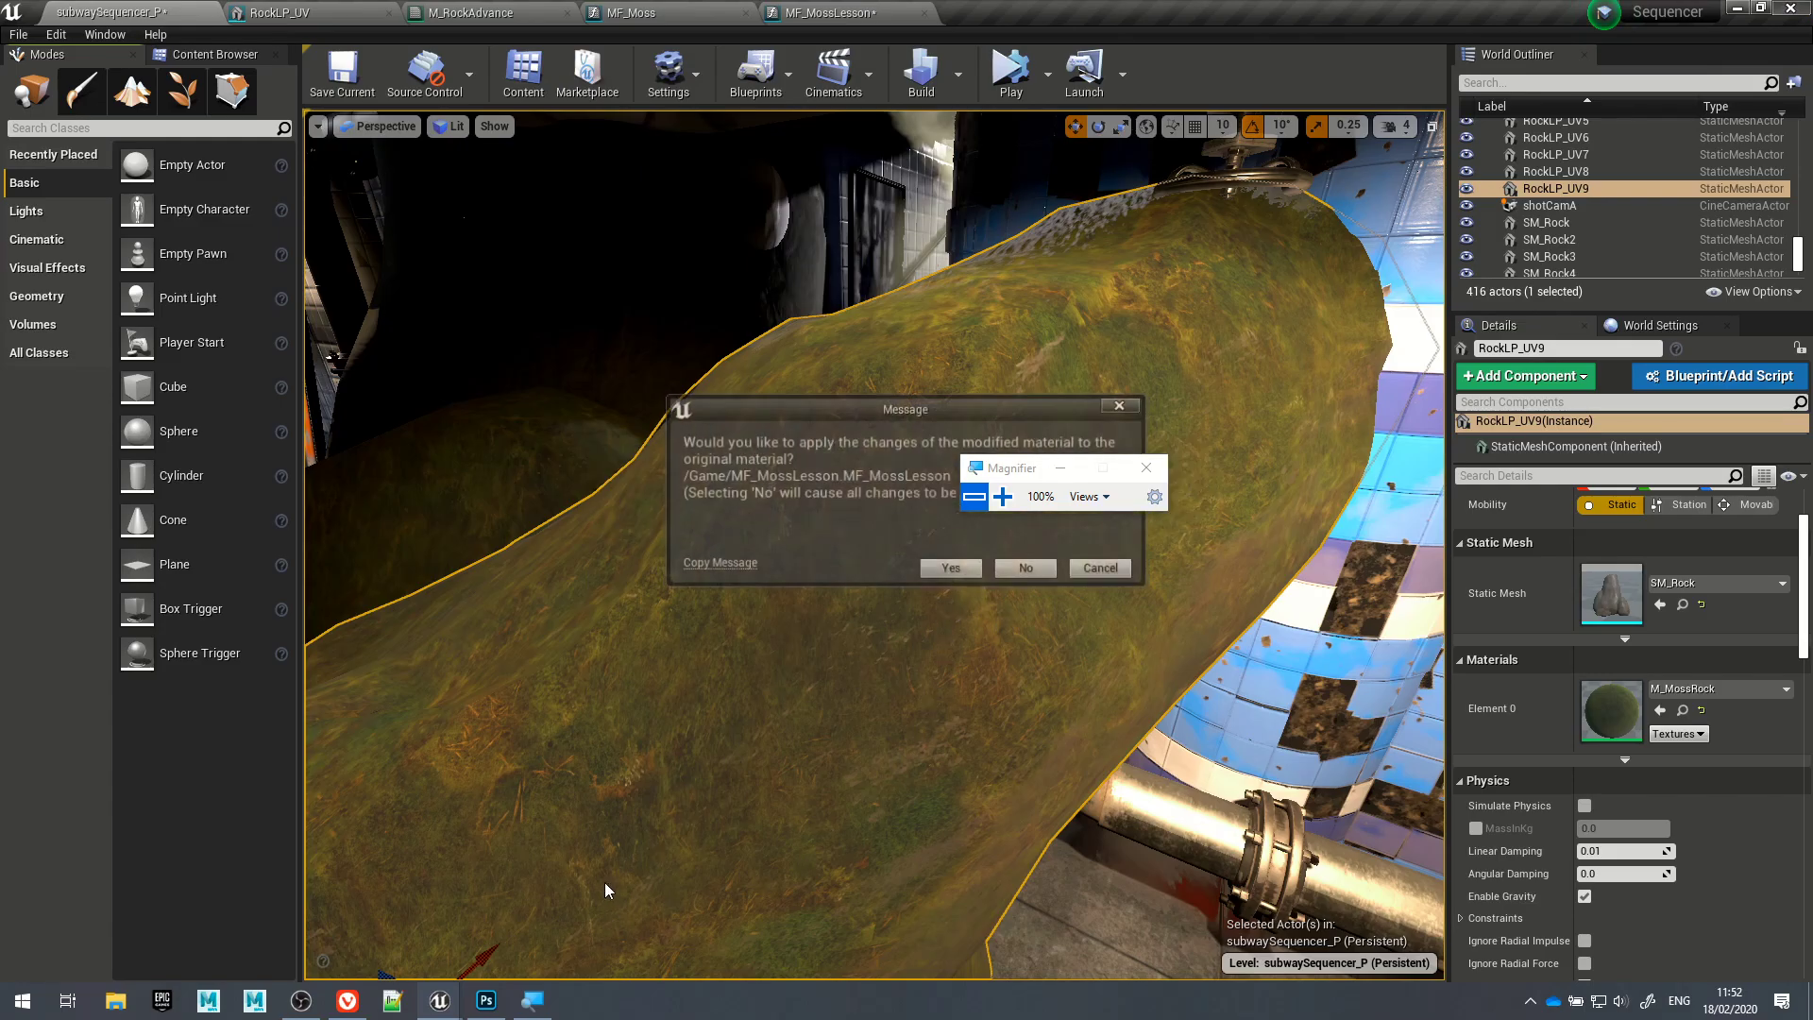
click(950, 565)
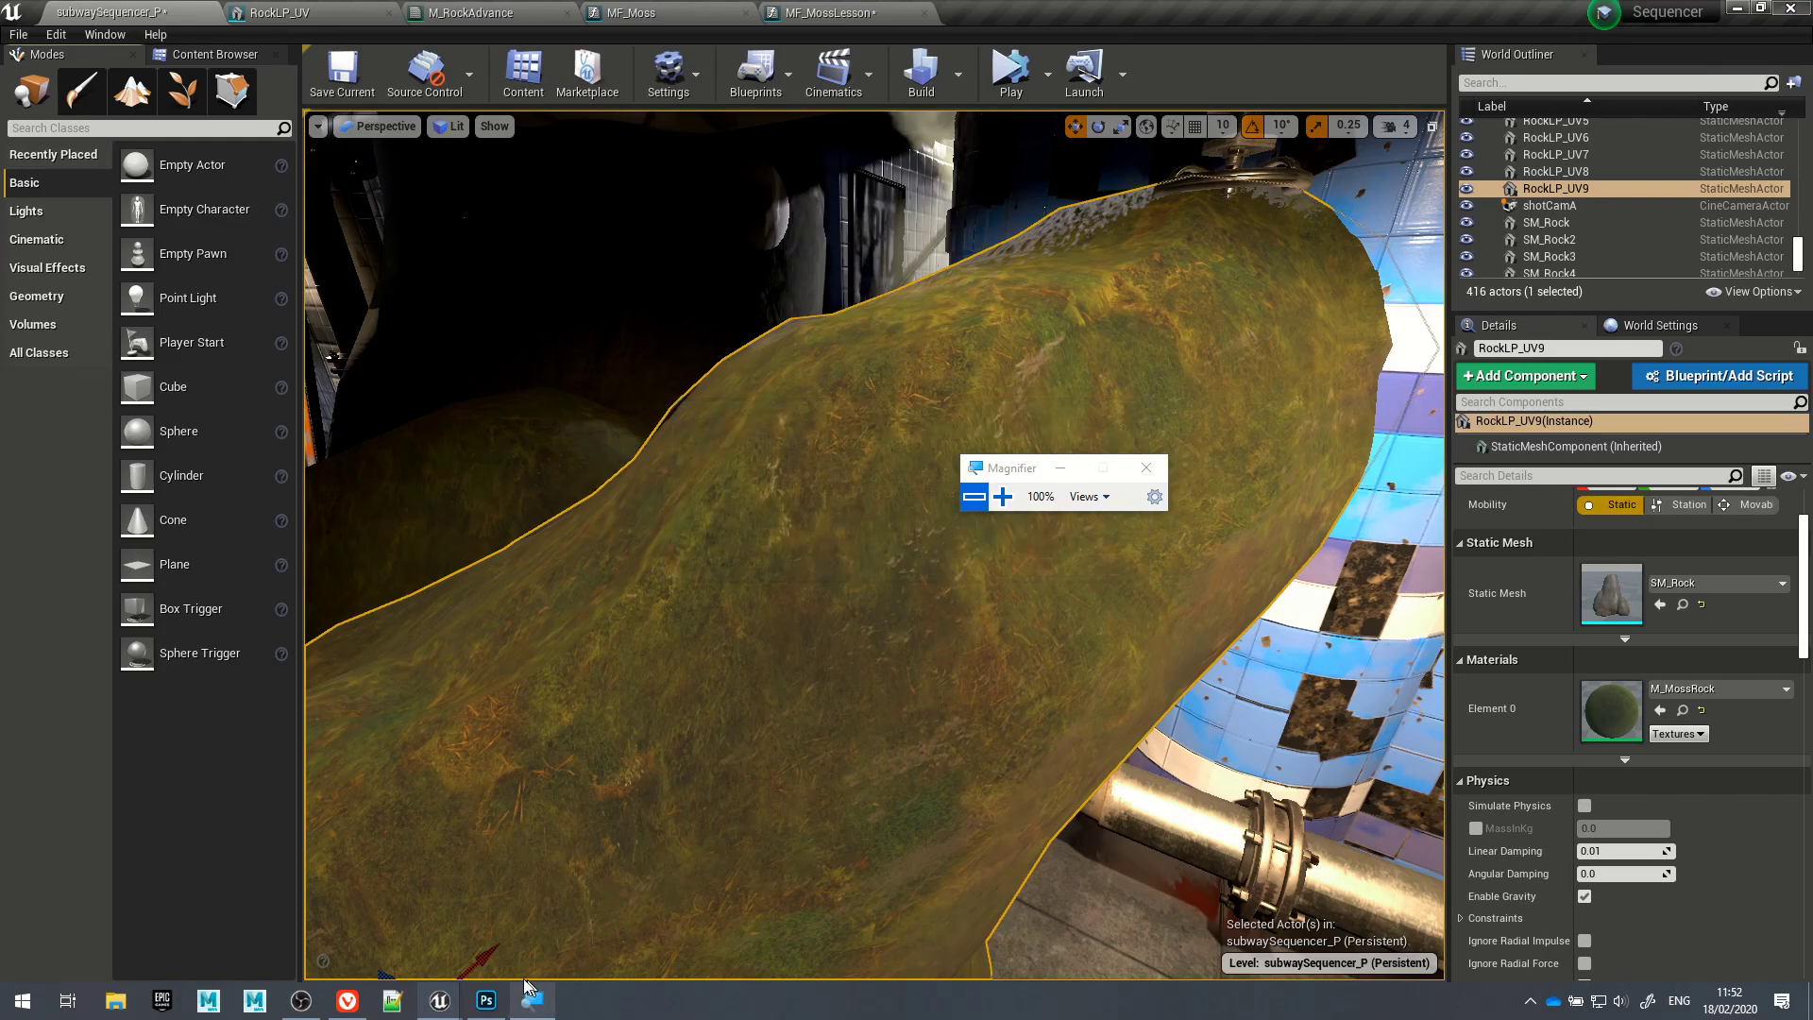
Step: Switch to the Terrain project and examine the muddy forest path, its rocks and foliage from several viewpoints
mouse_move(439, 1001)
click(526, 923)
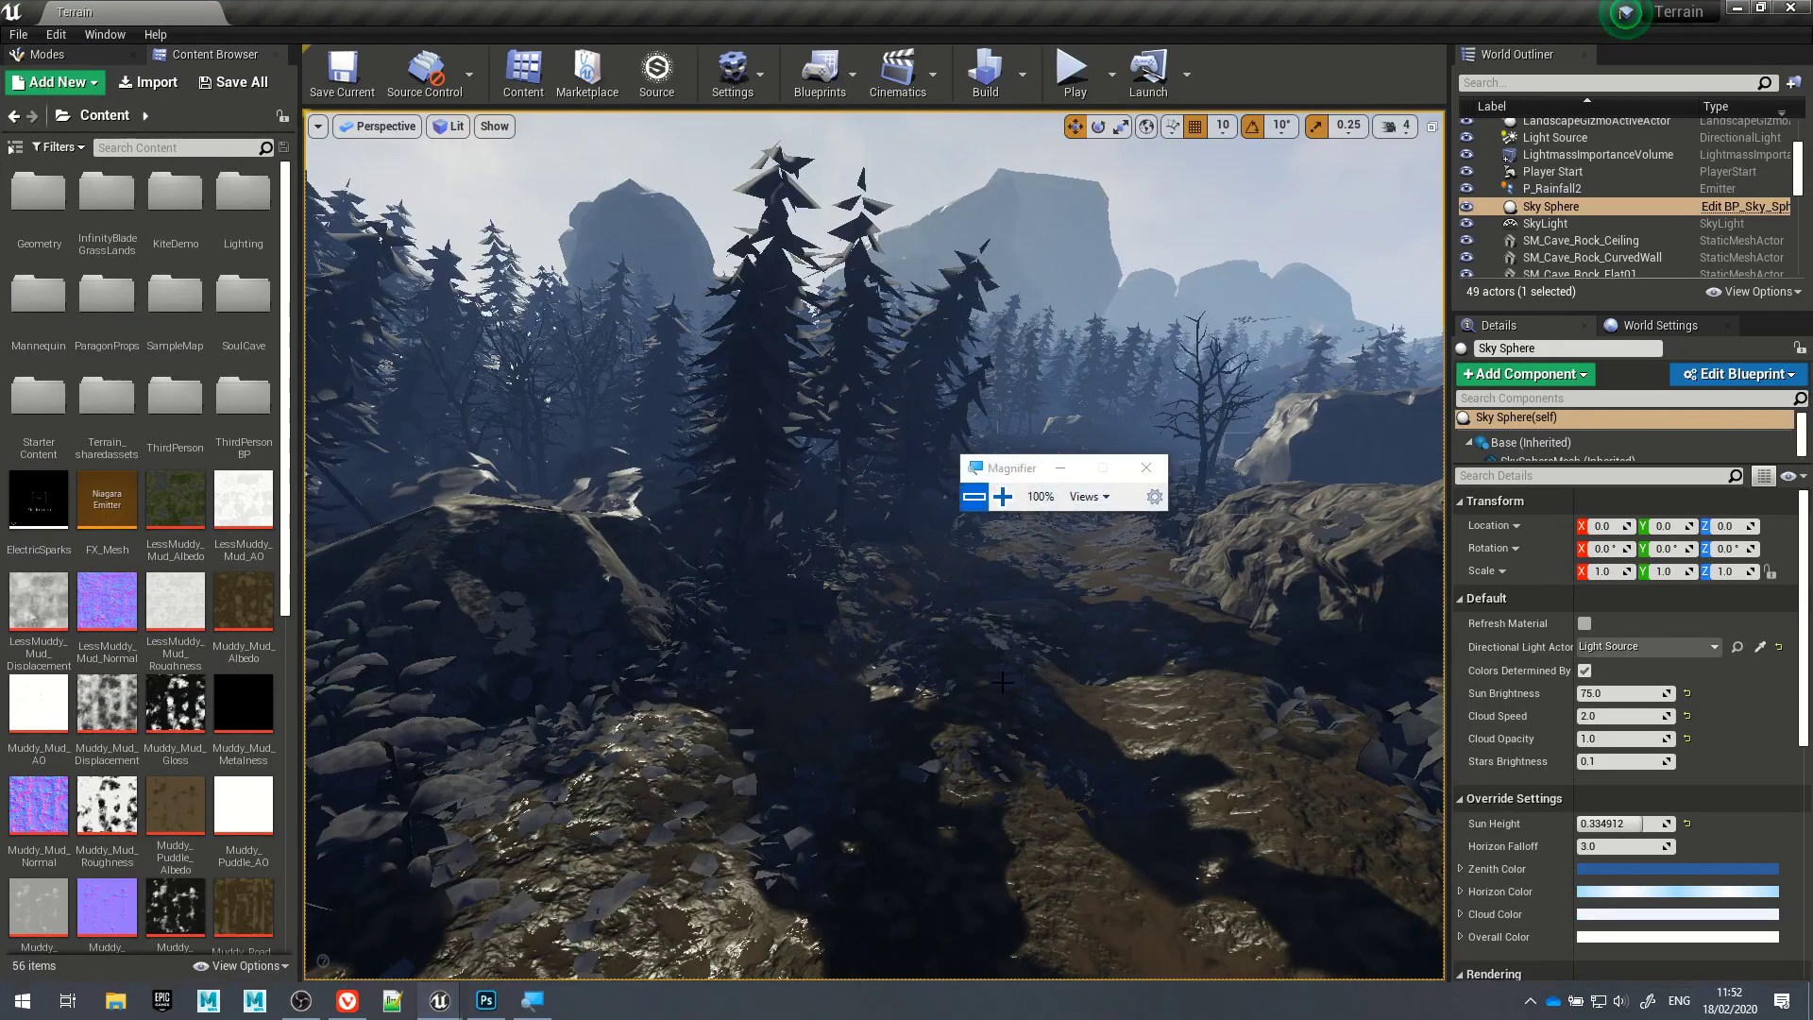
right_drag(1003, 683, 978, 717)
key(s)
key(s)
key(w)
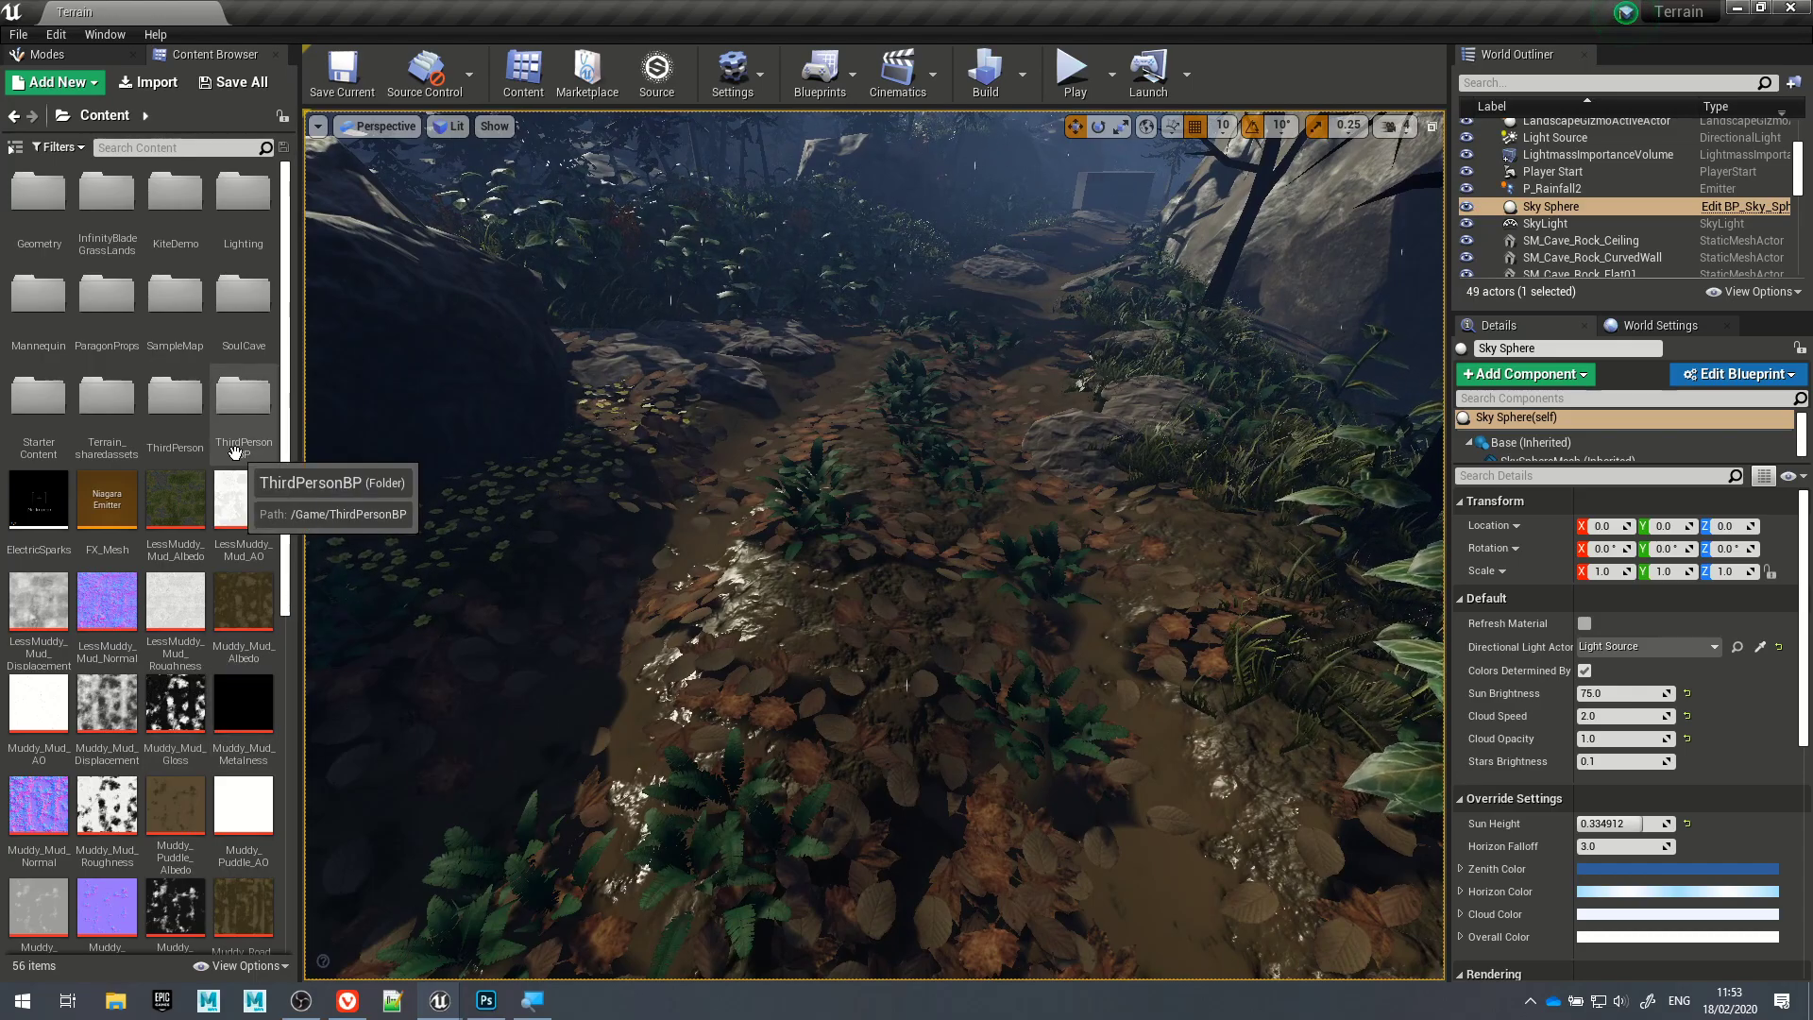
right_drag(849, 528, 850, 383)
key(w)
key(s)
right_drag(746, 652, 774, 643)
right_drag(1072, 580, 976, 548)
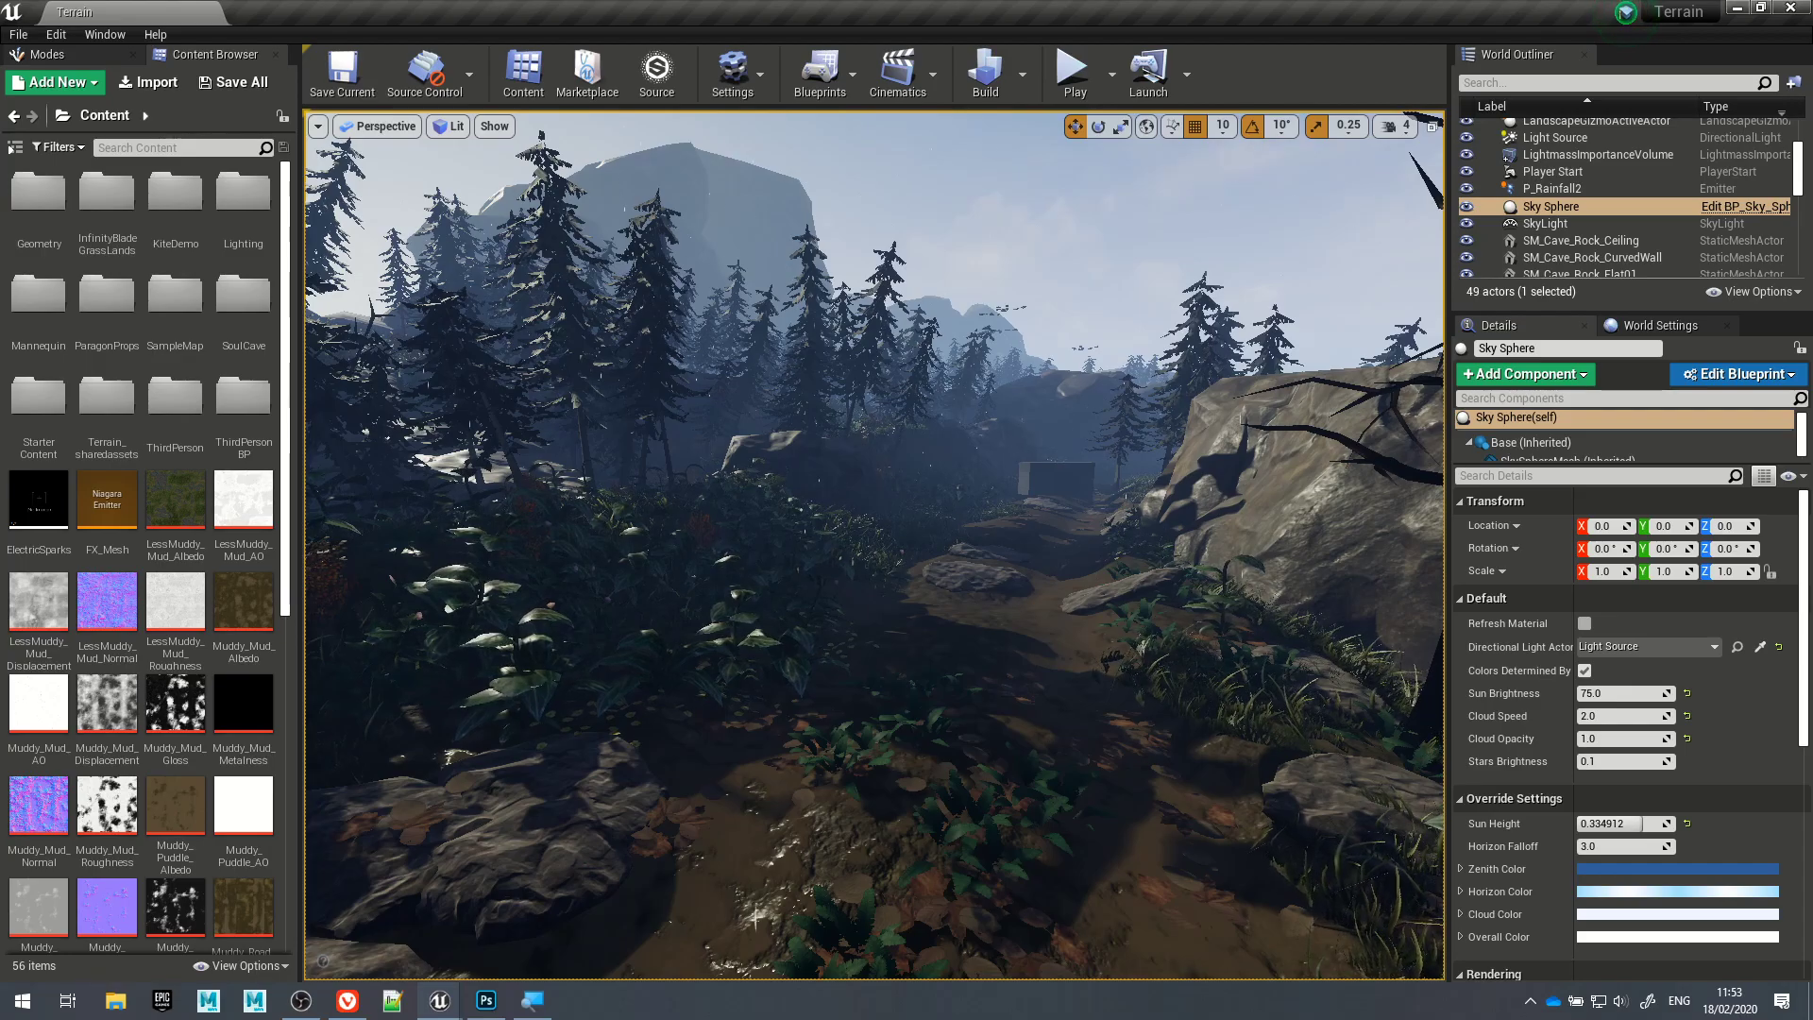
key(s)
right_drag(874, 545, 892, 708)
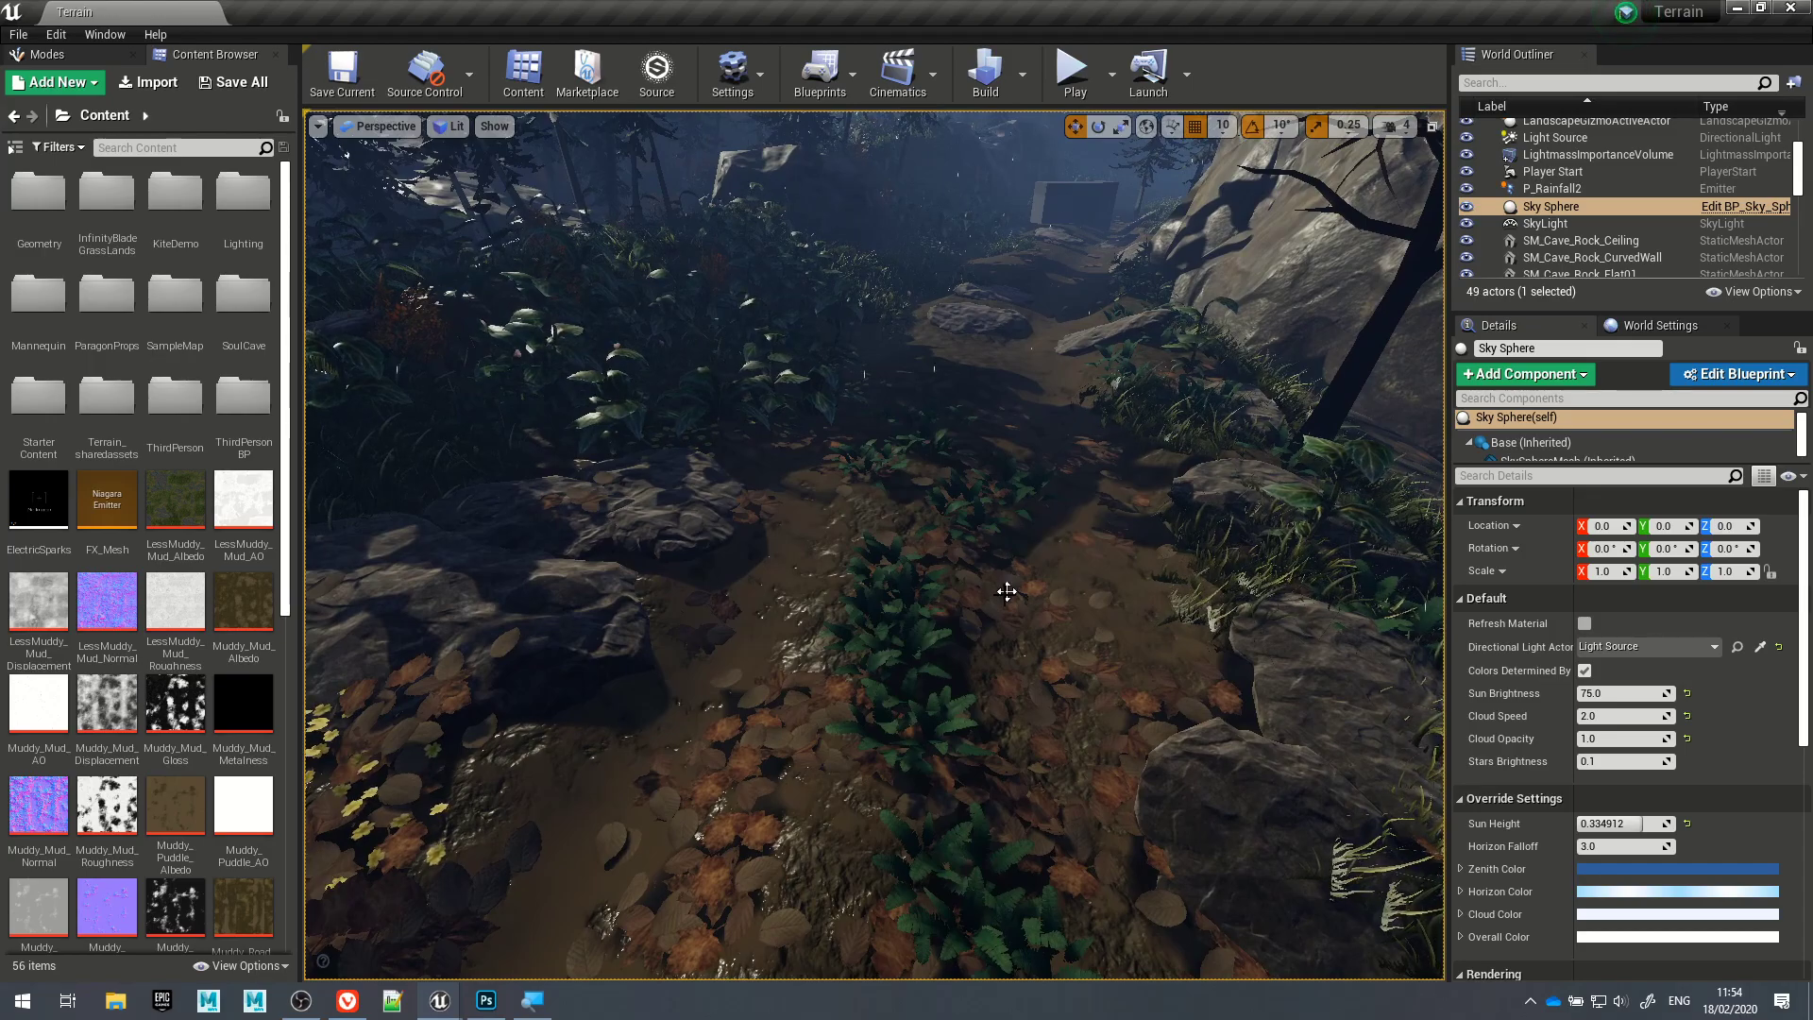
right_drag(1044, 700, 1034, 567)
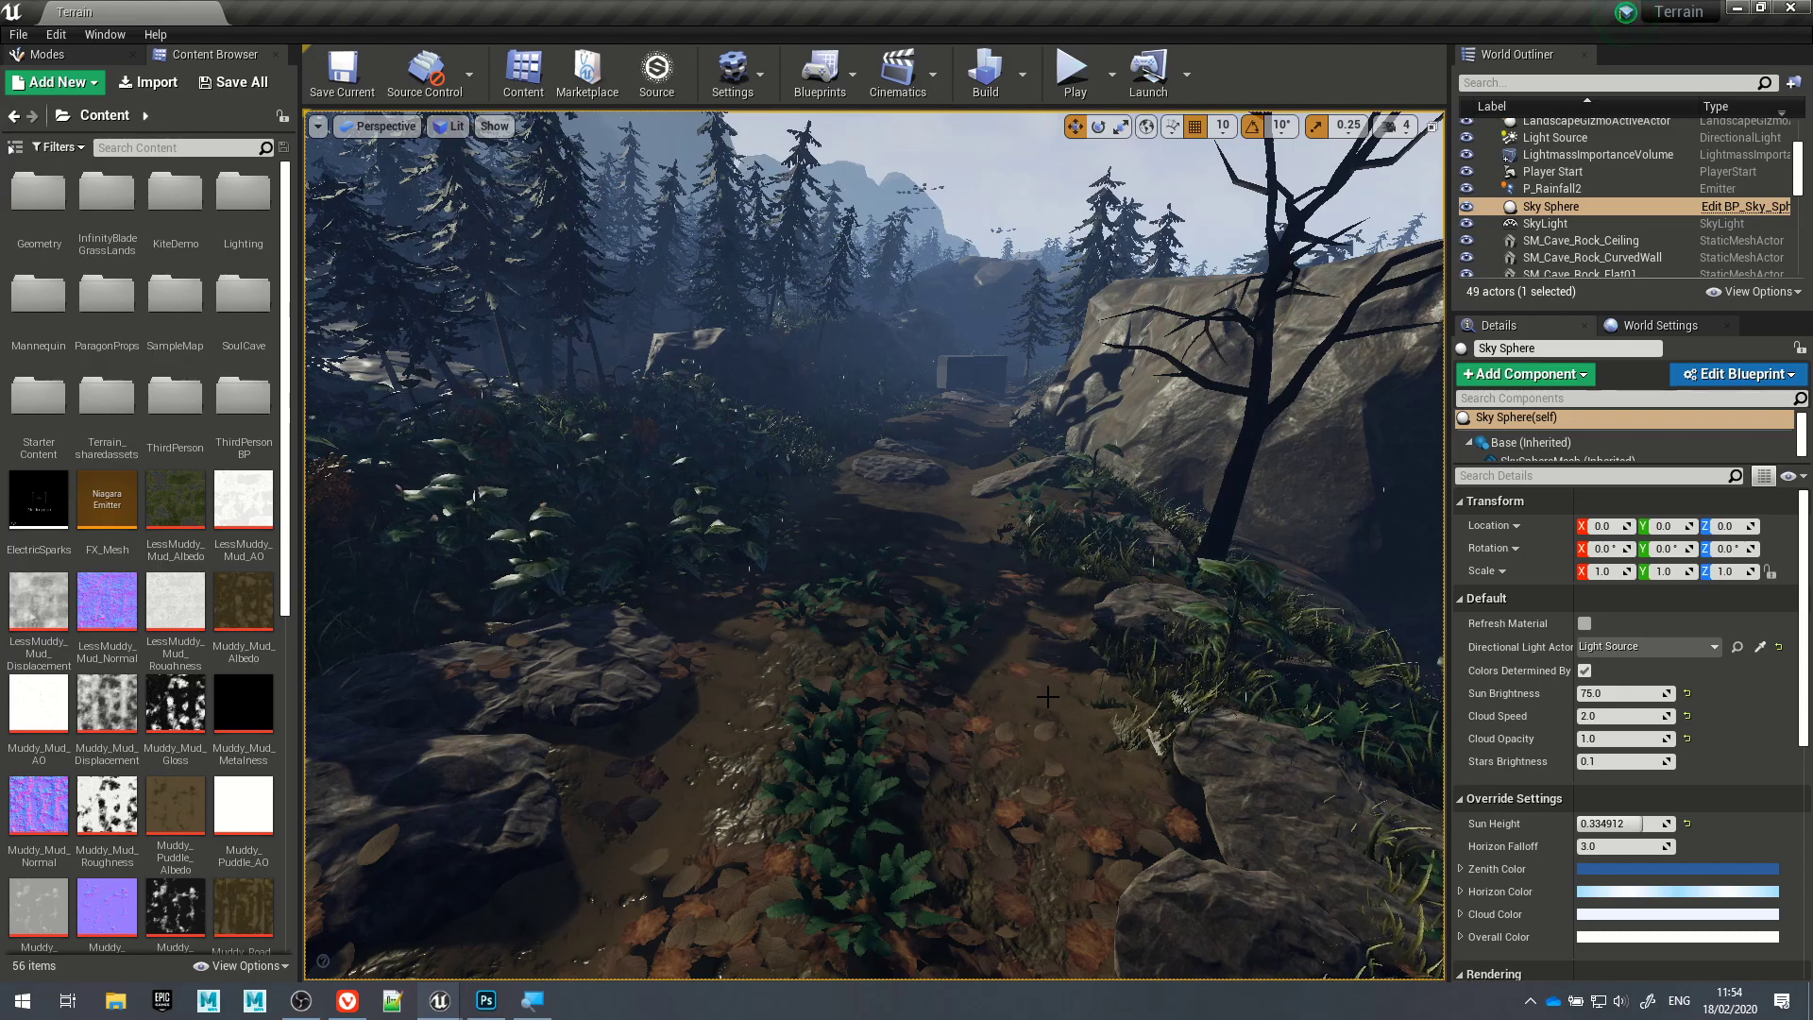
Step: Open the M_MuddyRoad material and examine its texture sample network and the displaced sphere preview
scroll(149, 739, down, 6)
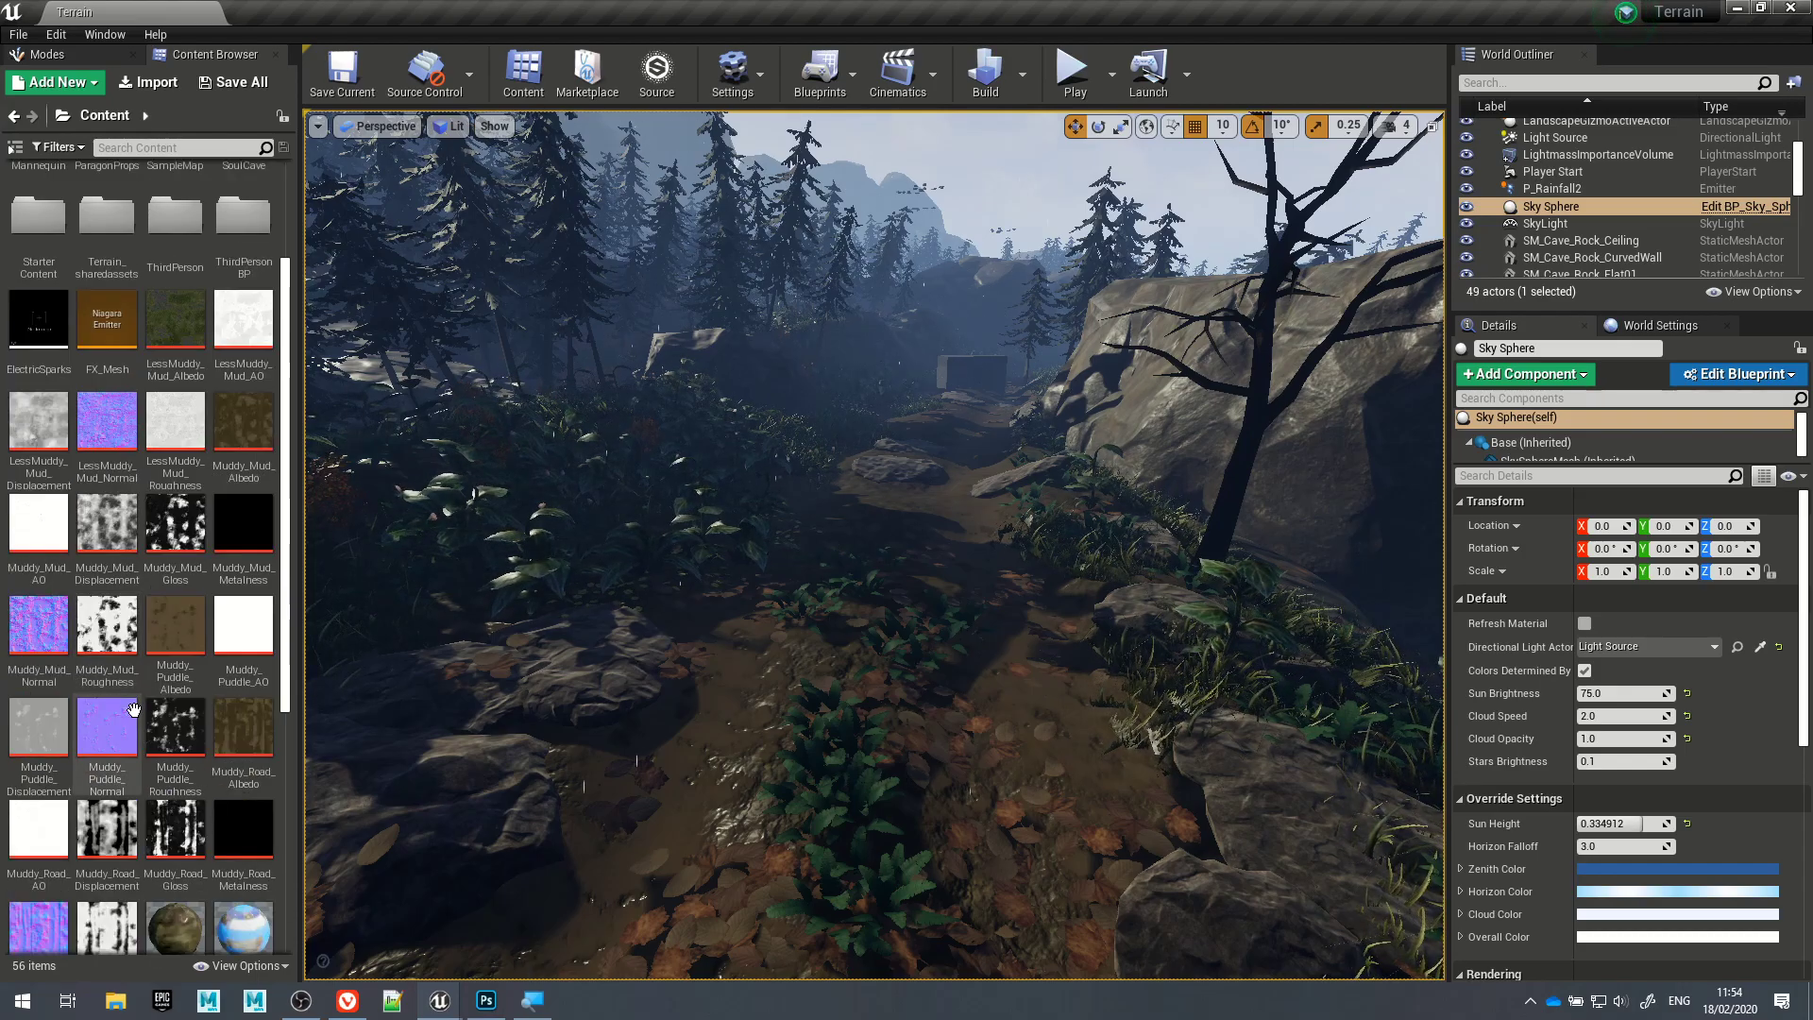
click(180, 515)
double_click(182, 526)
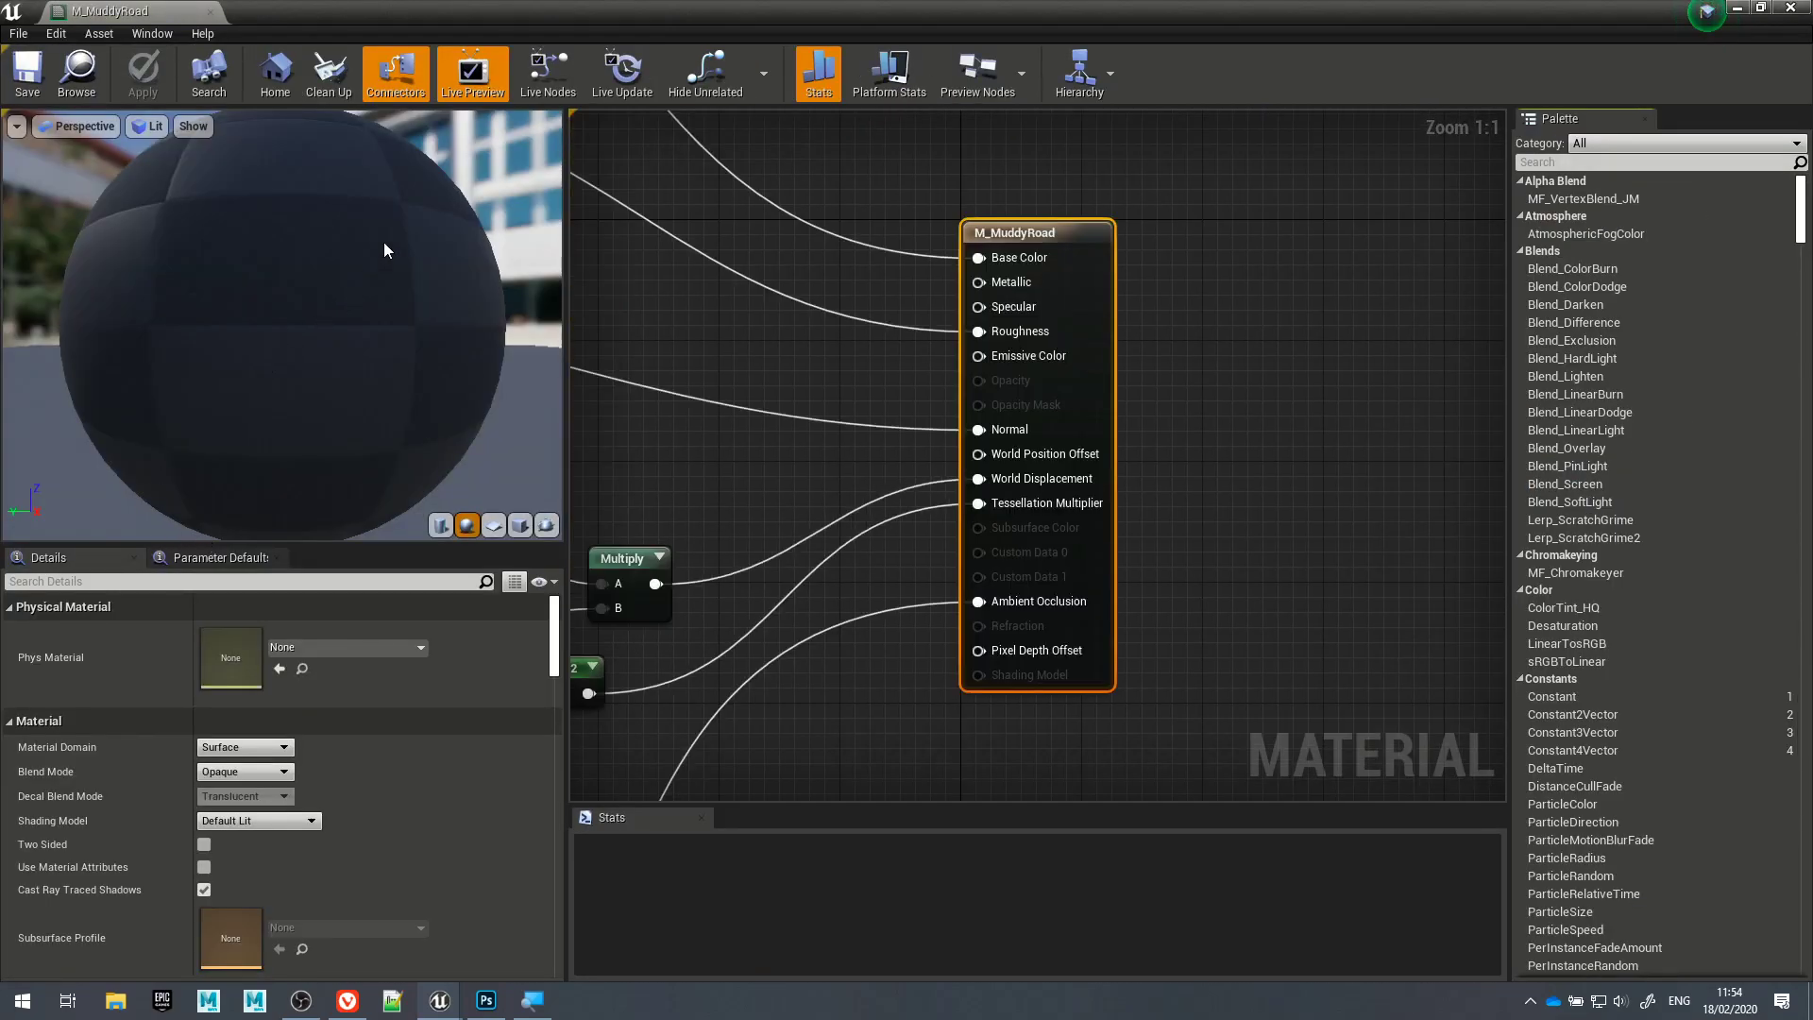
scroll(1035, 408, down, 7)
scroll(1014, 406, up, 4)
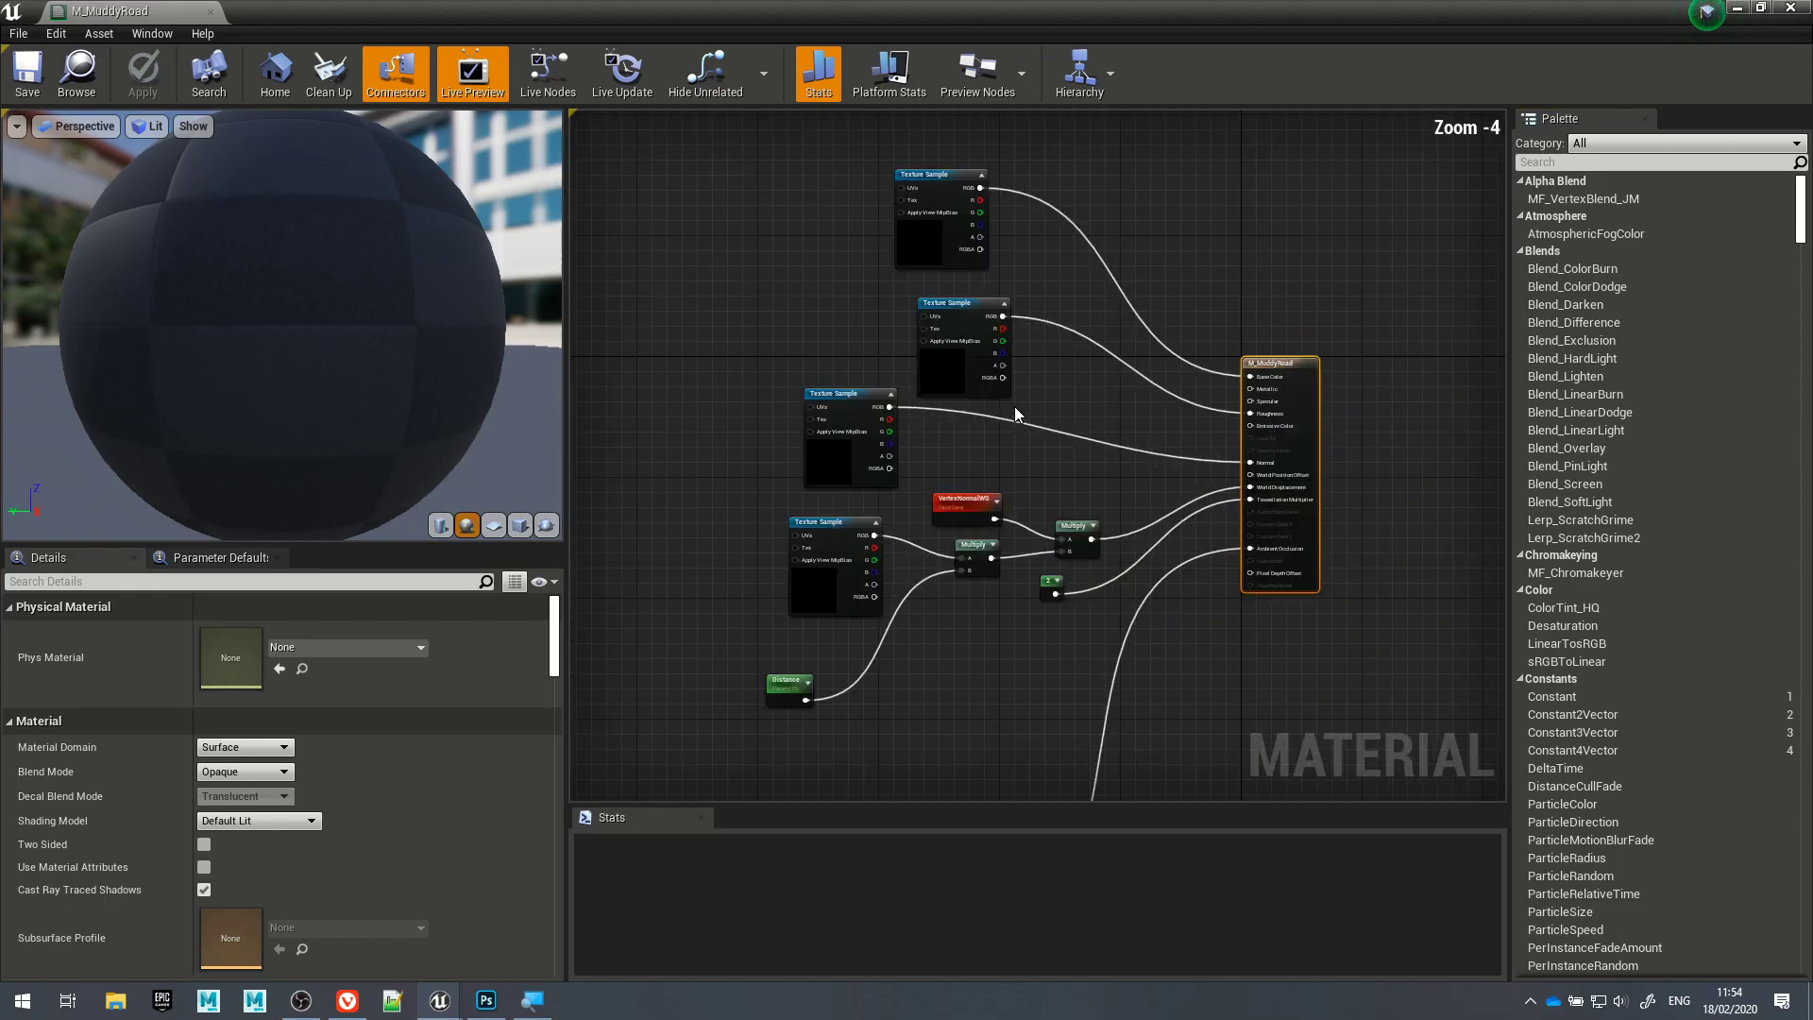
scroll(995, 472, up, 1)
right_drag(994, 501, 1103, 474)
drag(331, 382, 207, 348)
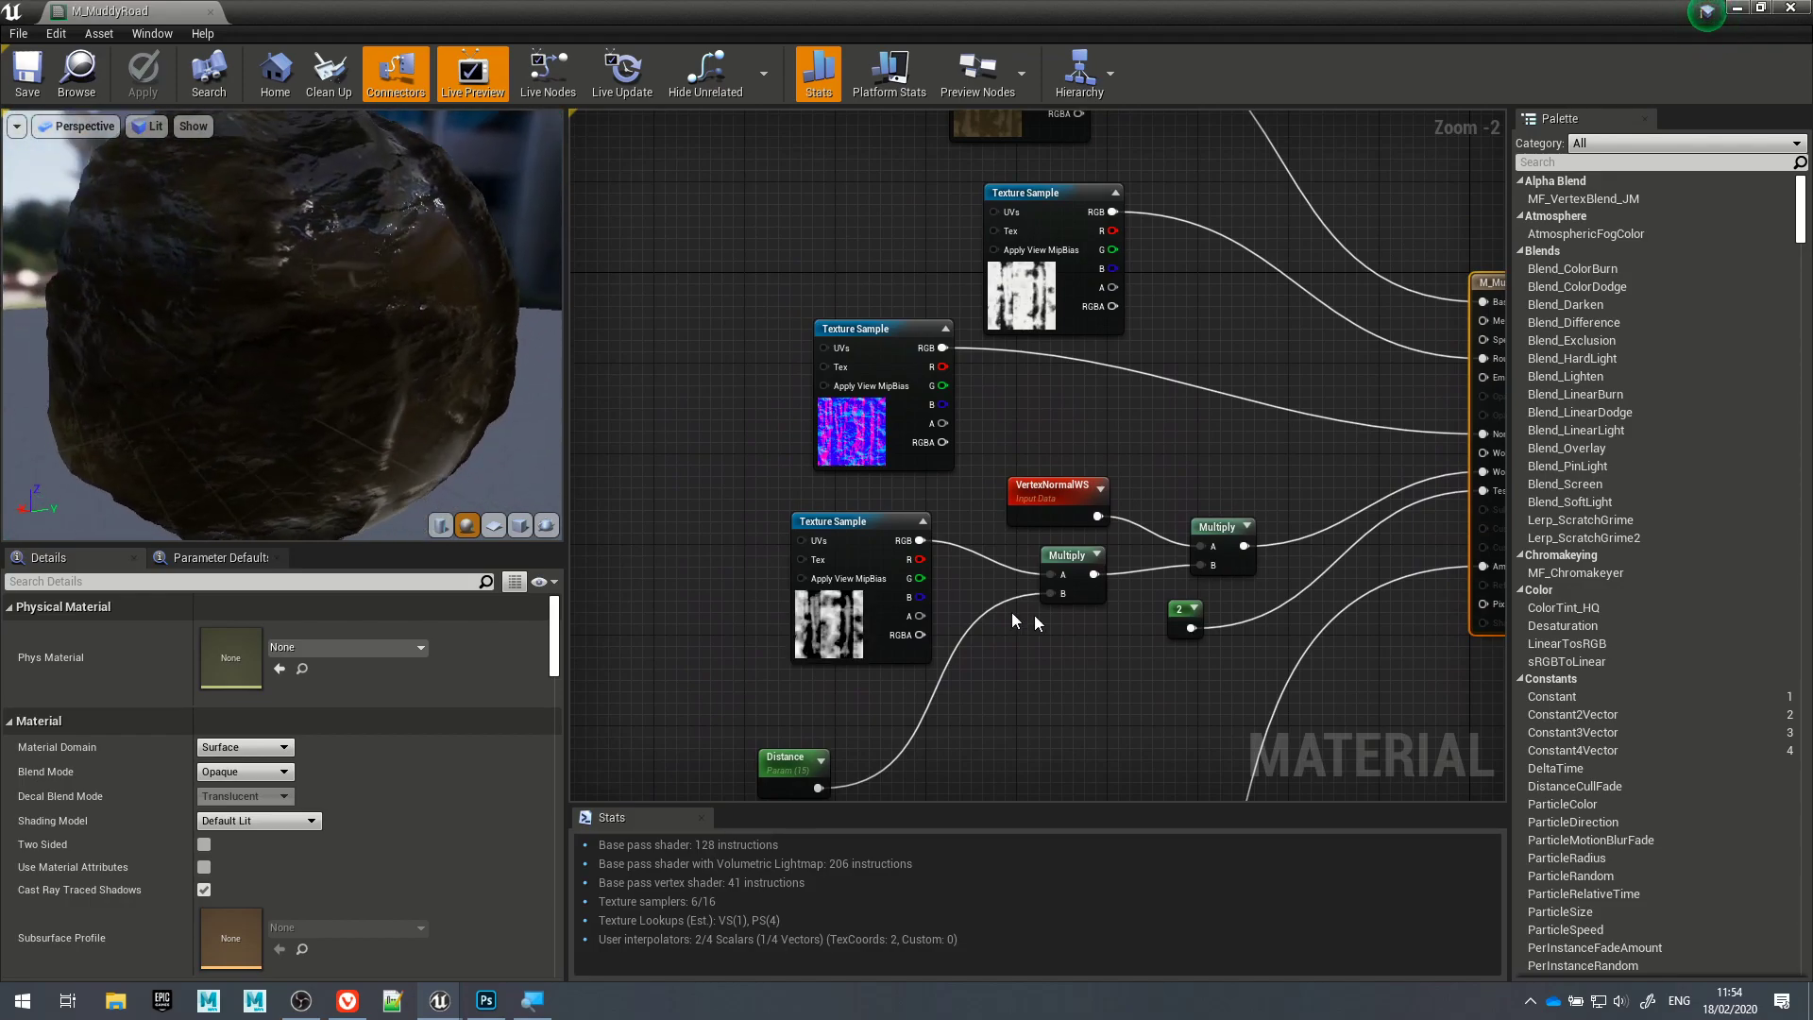
Step: Move the constant 2 node closer to the Tessellation Multiplier input of M_MuddyRoad
right_drag(1214, 456, 1179, 309)
scroll(1070, 372, up, 1)
right_drag(1005, 661, 802, 662)
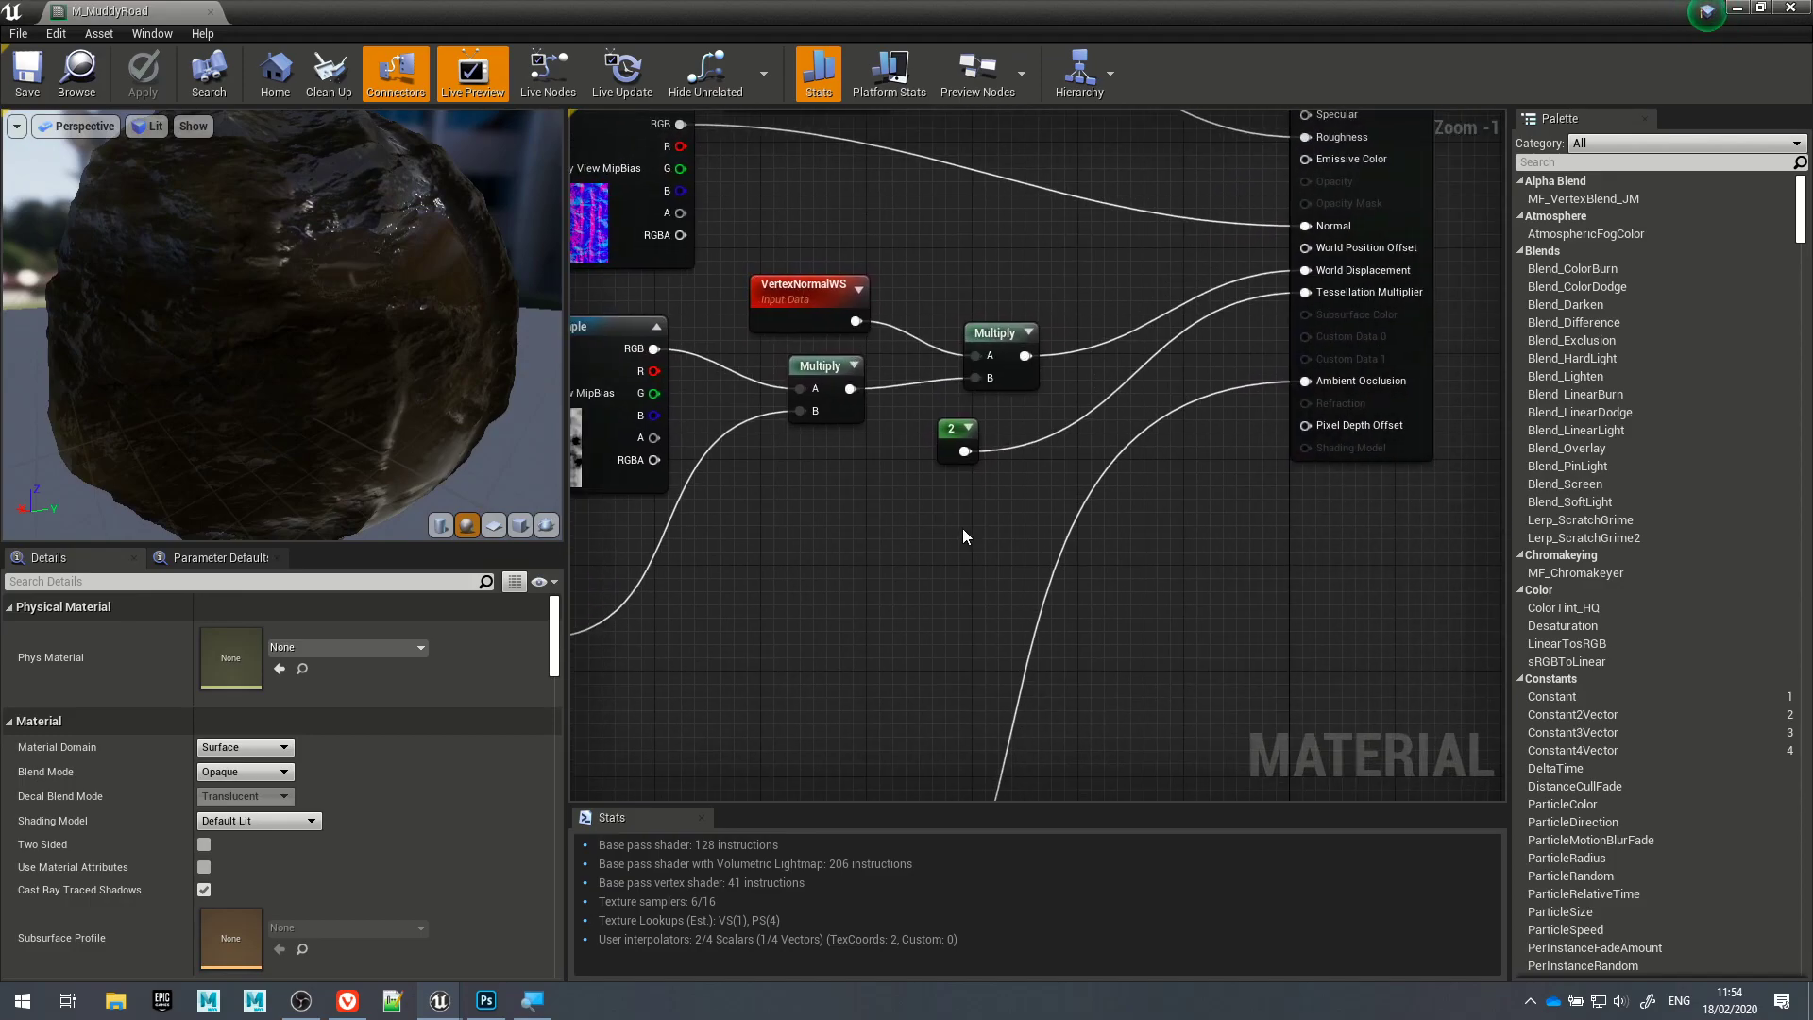
drag(965, 430, 1174, 370)
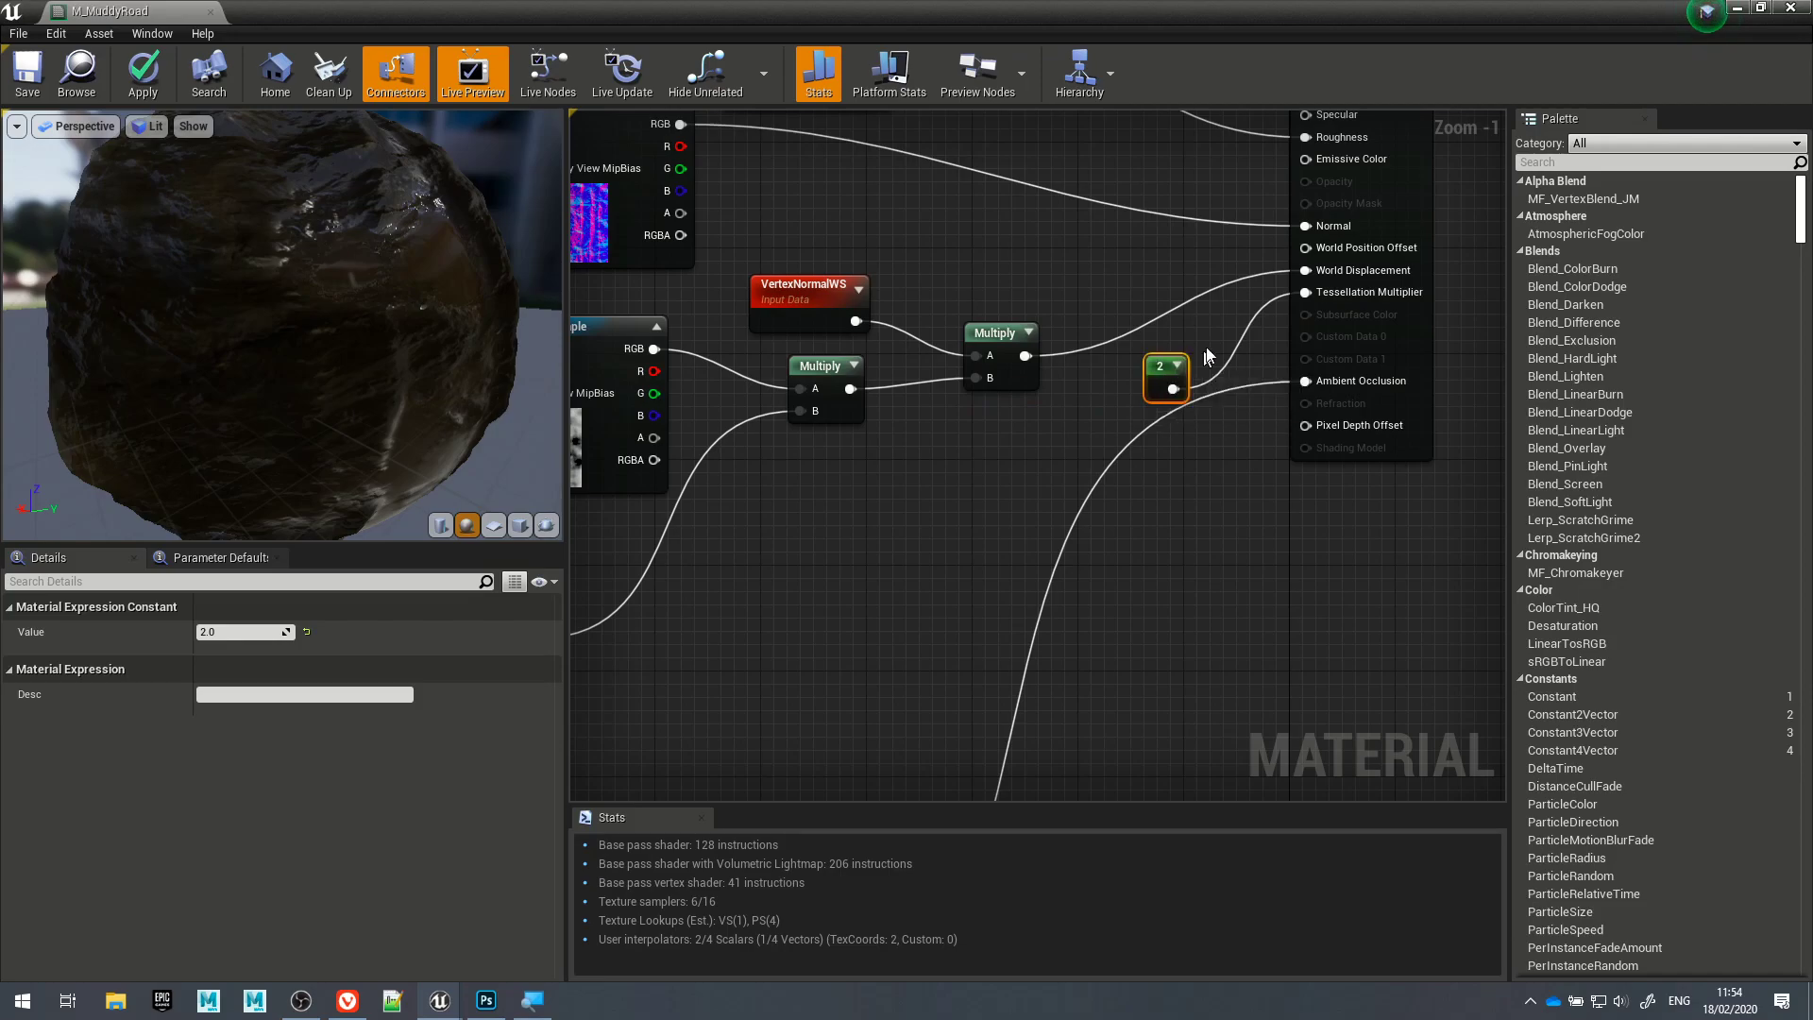
Step: Inspect the VertexNormalWS and Muddy_Road_Displacement nodes and move the Distance parameter closer to its Multiply node
right_drag(990, 522, 1258, 485)
click(1059, 273)
drag(1059, 273, 1072, 275)
click(871, 416)
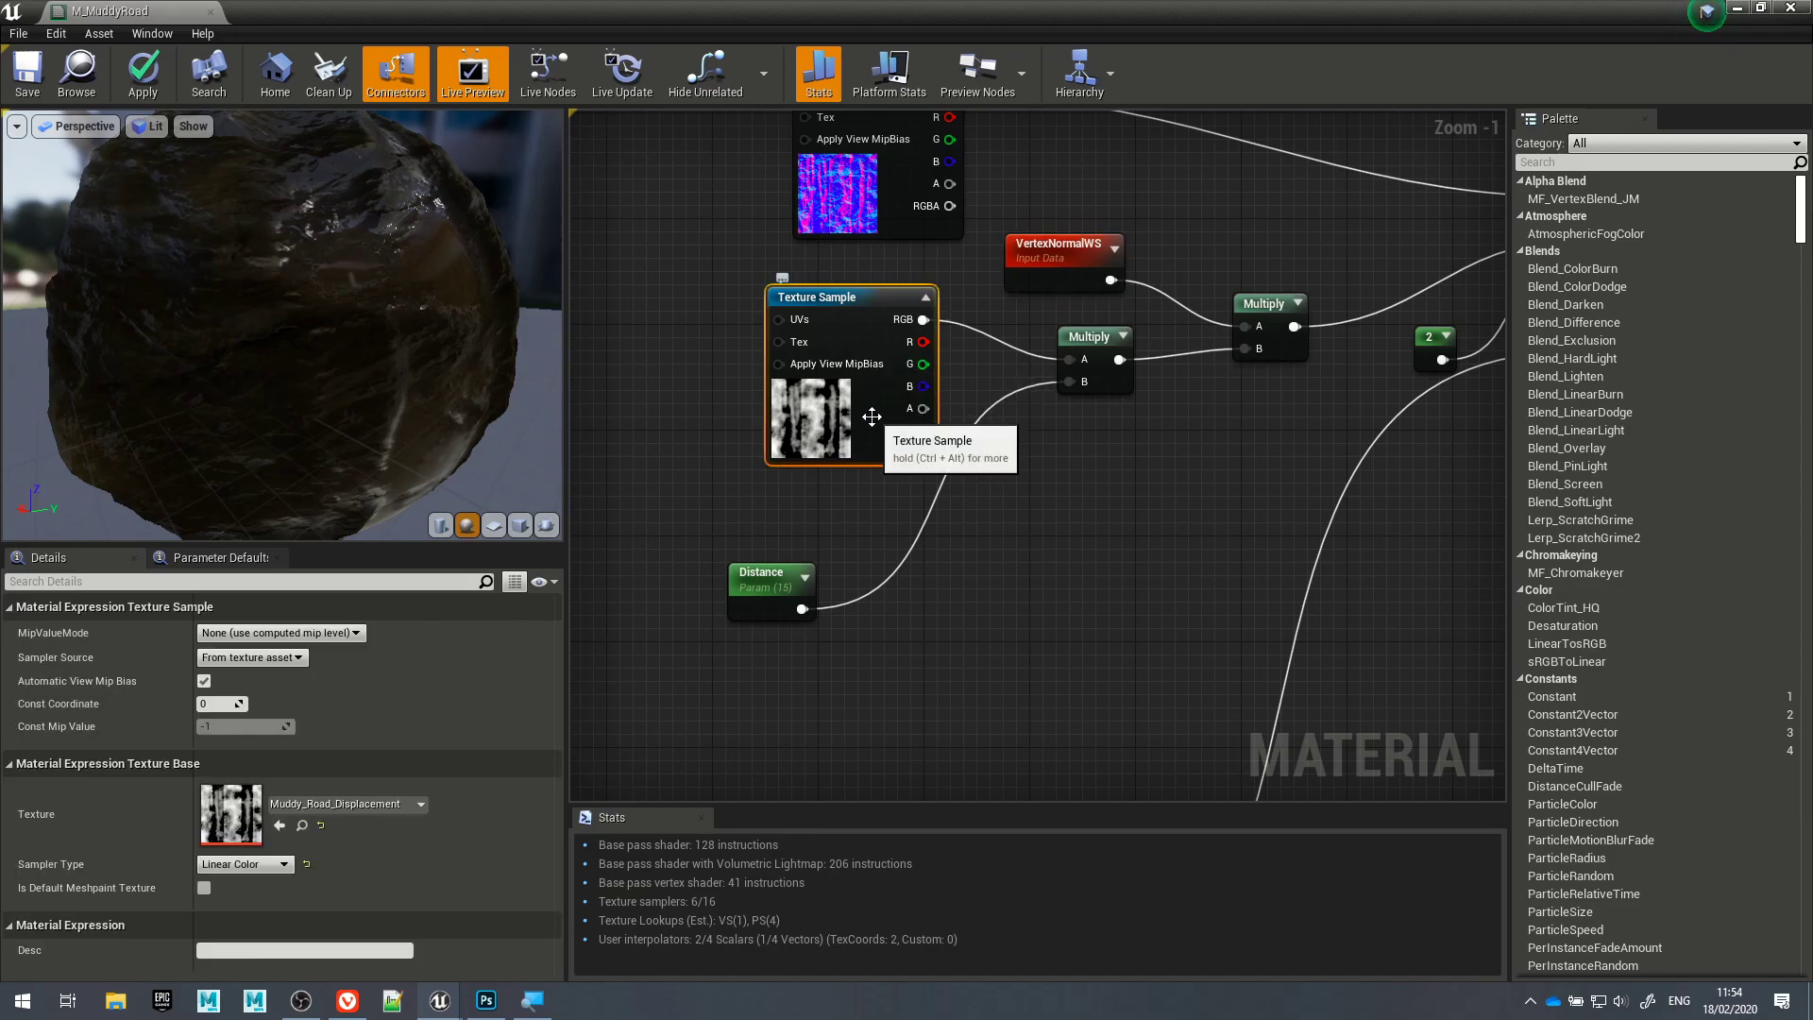
click(916, 567)
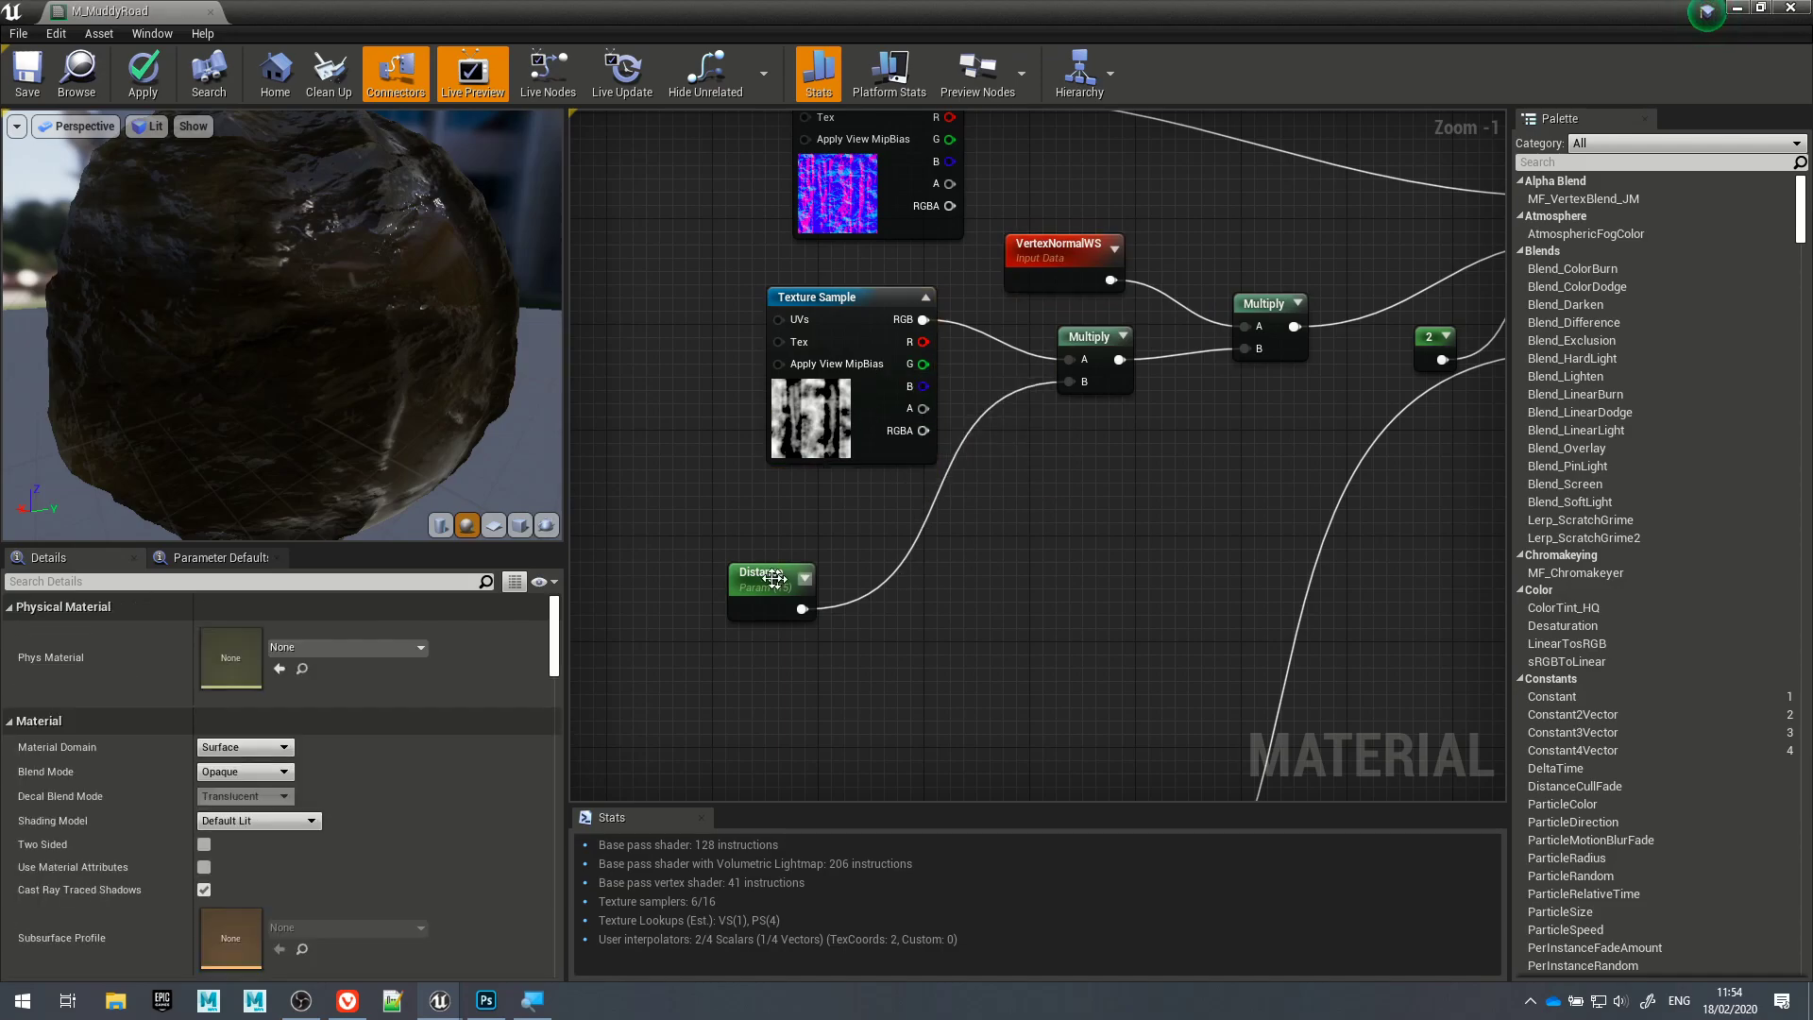
click(759, 589)
drag(759, 589, 942, 525)
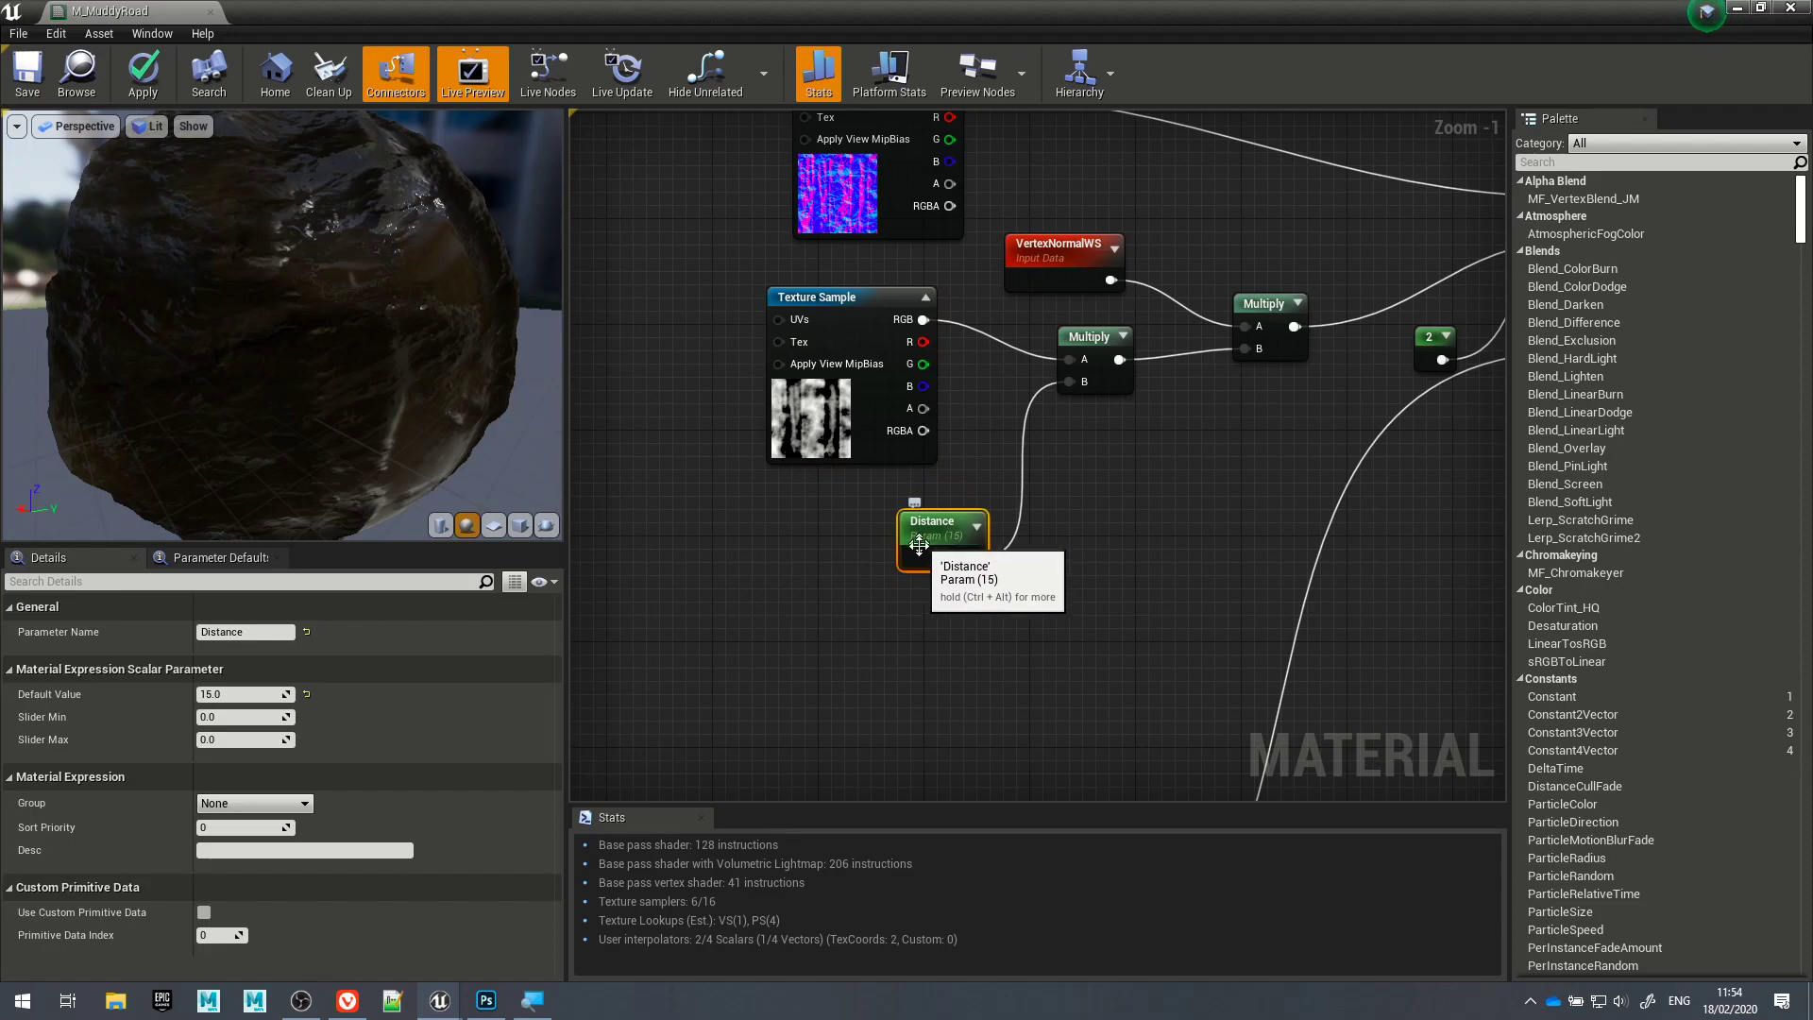
Step: Rotate the sphere preview to view the displacement and close M_MuddyRoad, applying its changes
right_drag(1223, 576, 1133, 751)
drag(217, 321, 557, 330)
click(1791, 8)
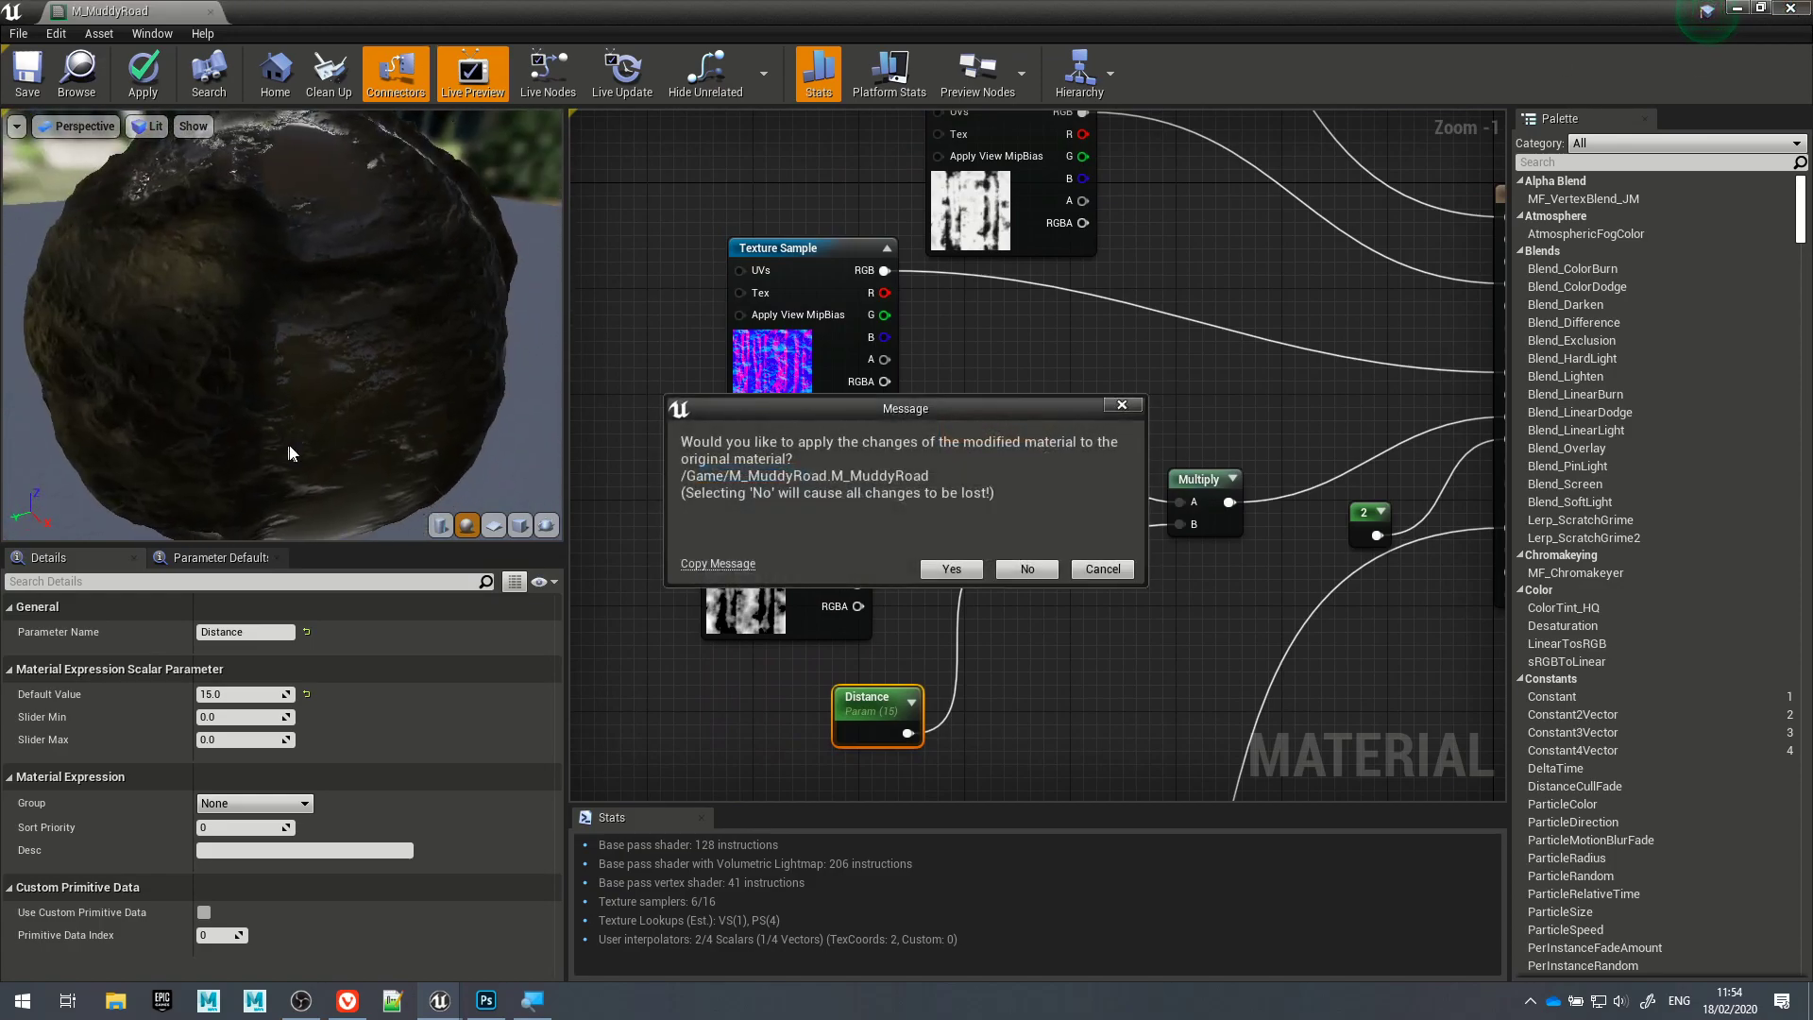
click(951, 569)
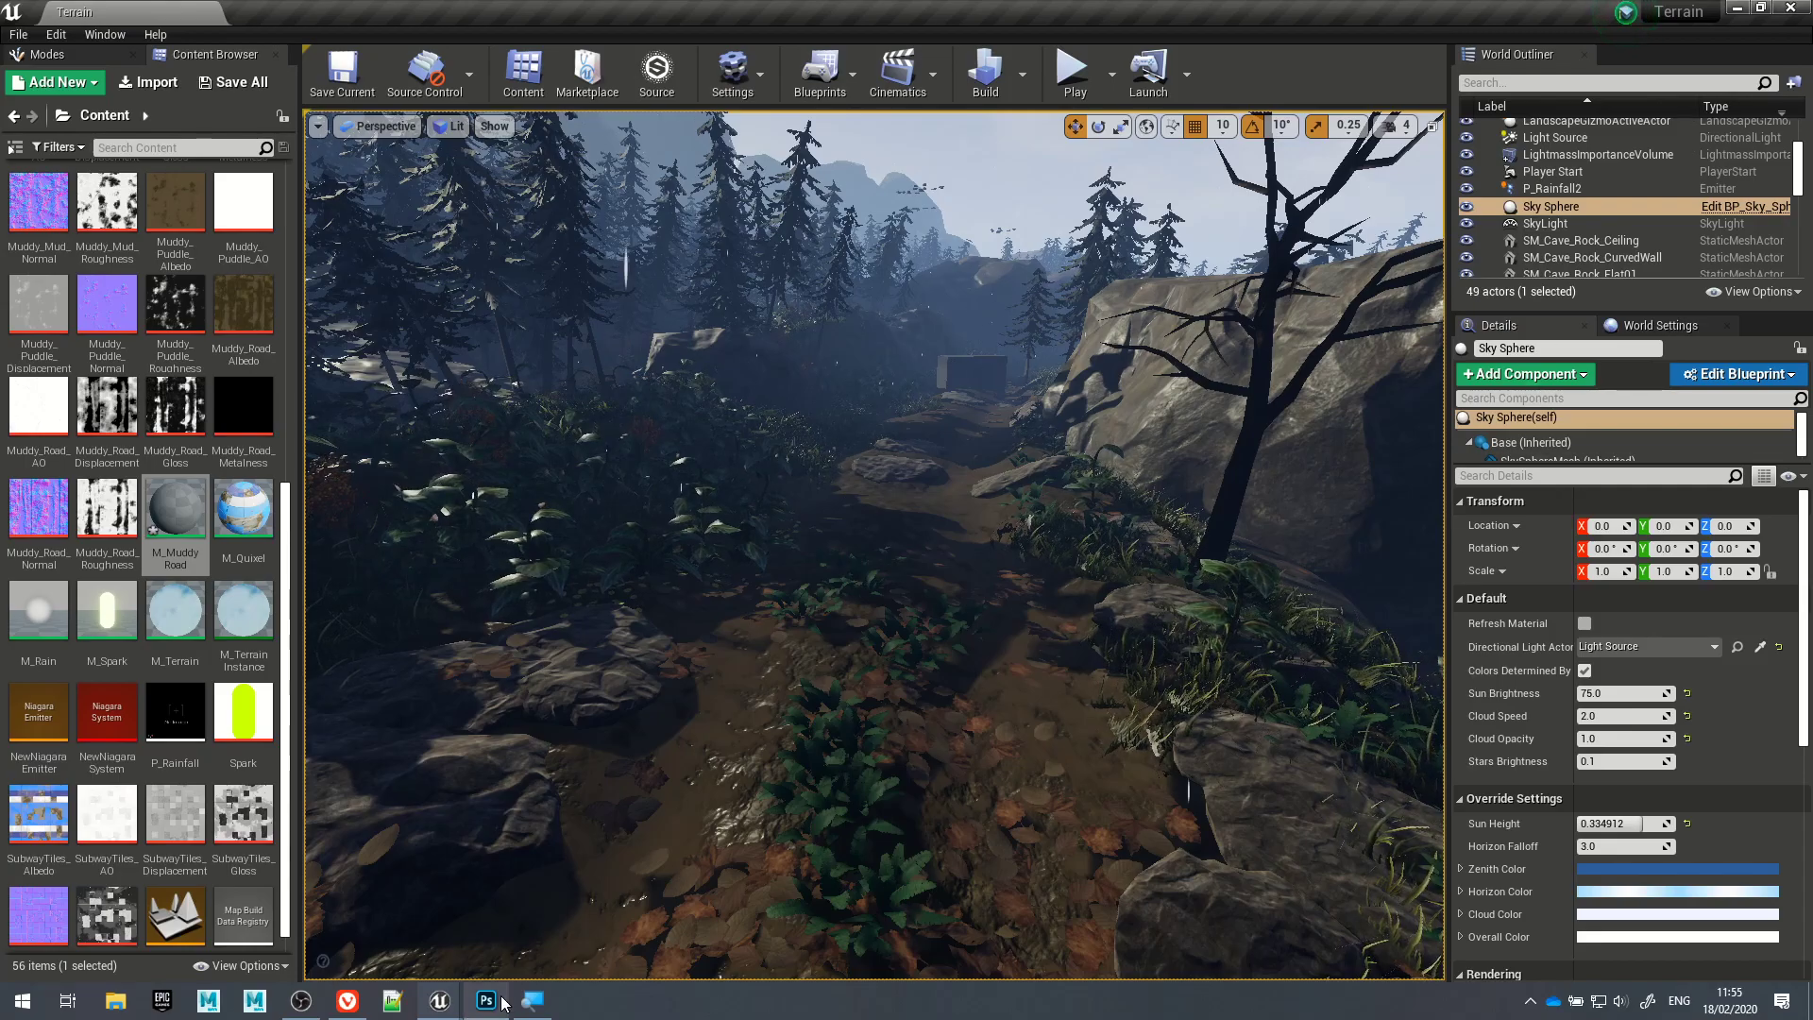
Step: Switch to the web browser and look over the topics on the Unreal Engine 4 Documentation page
click(348, 1000)
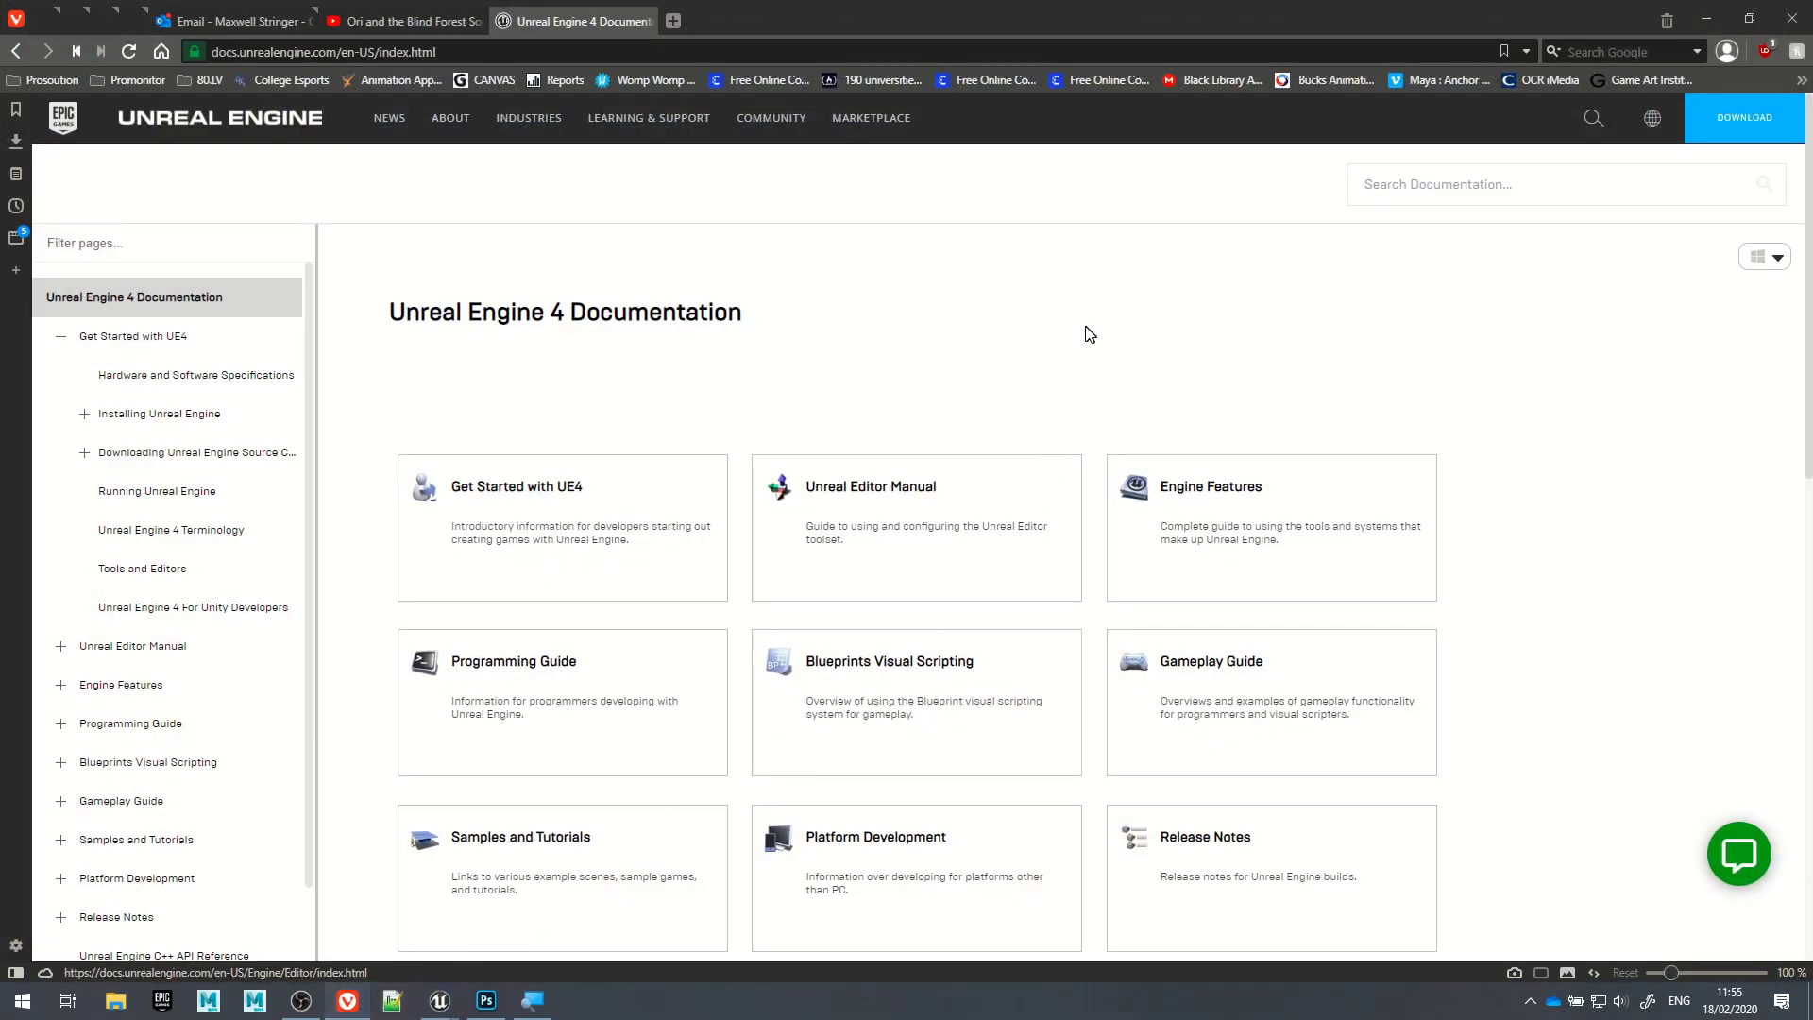
scroll(1086, 334, down, 2)
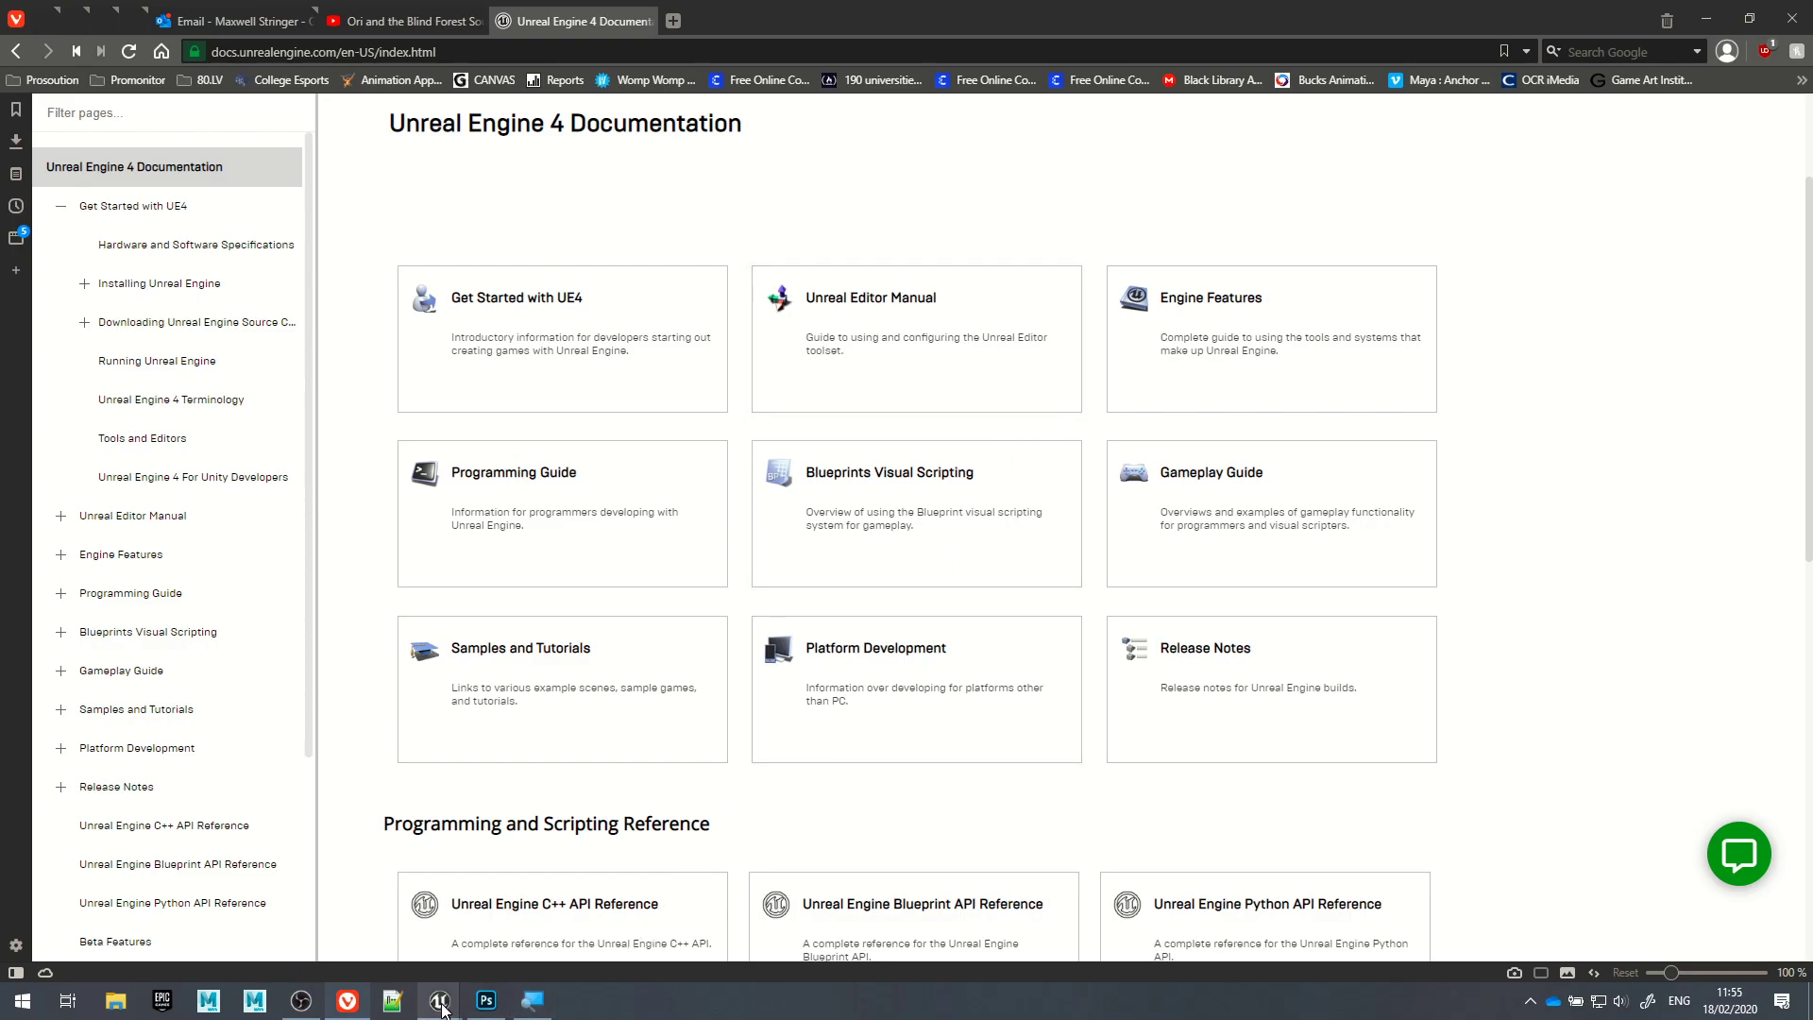
Step: Switch back to the Sequencer project, save all the content selected in its save list and bring up OBS
mouse_move(450, 1012)
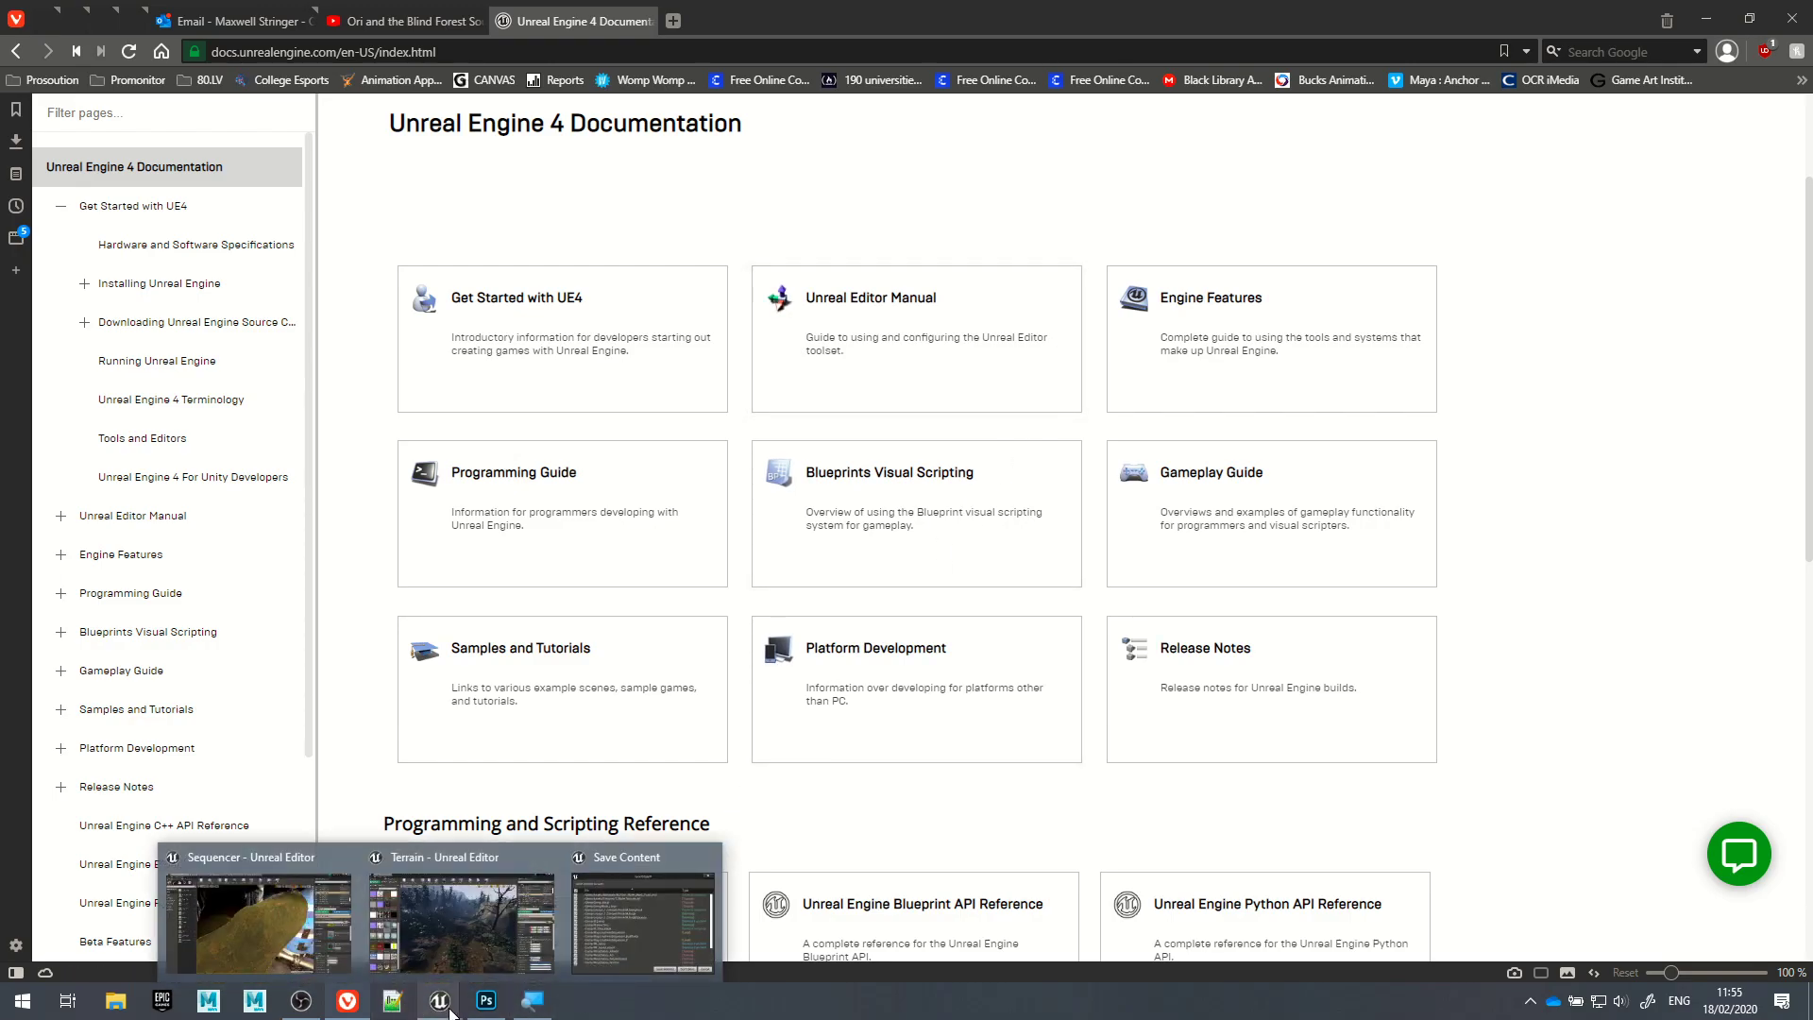
click(318, 912)
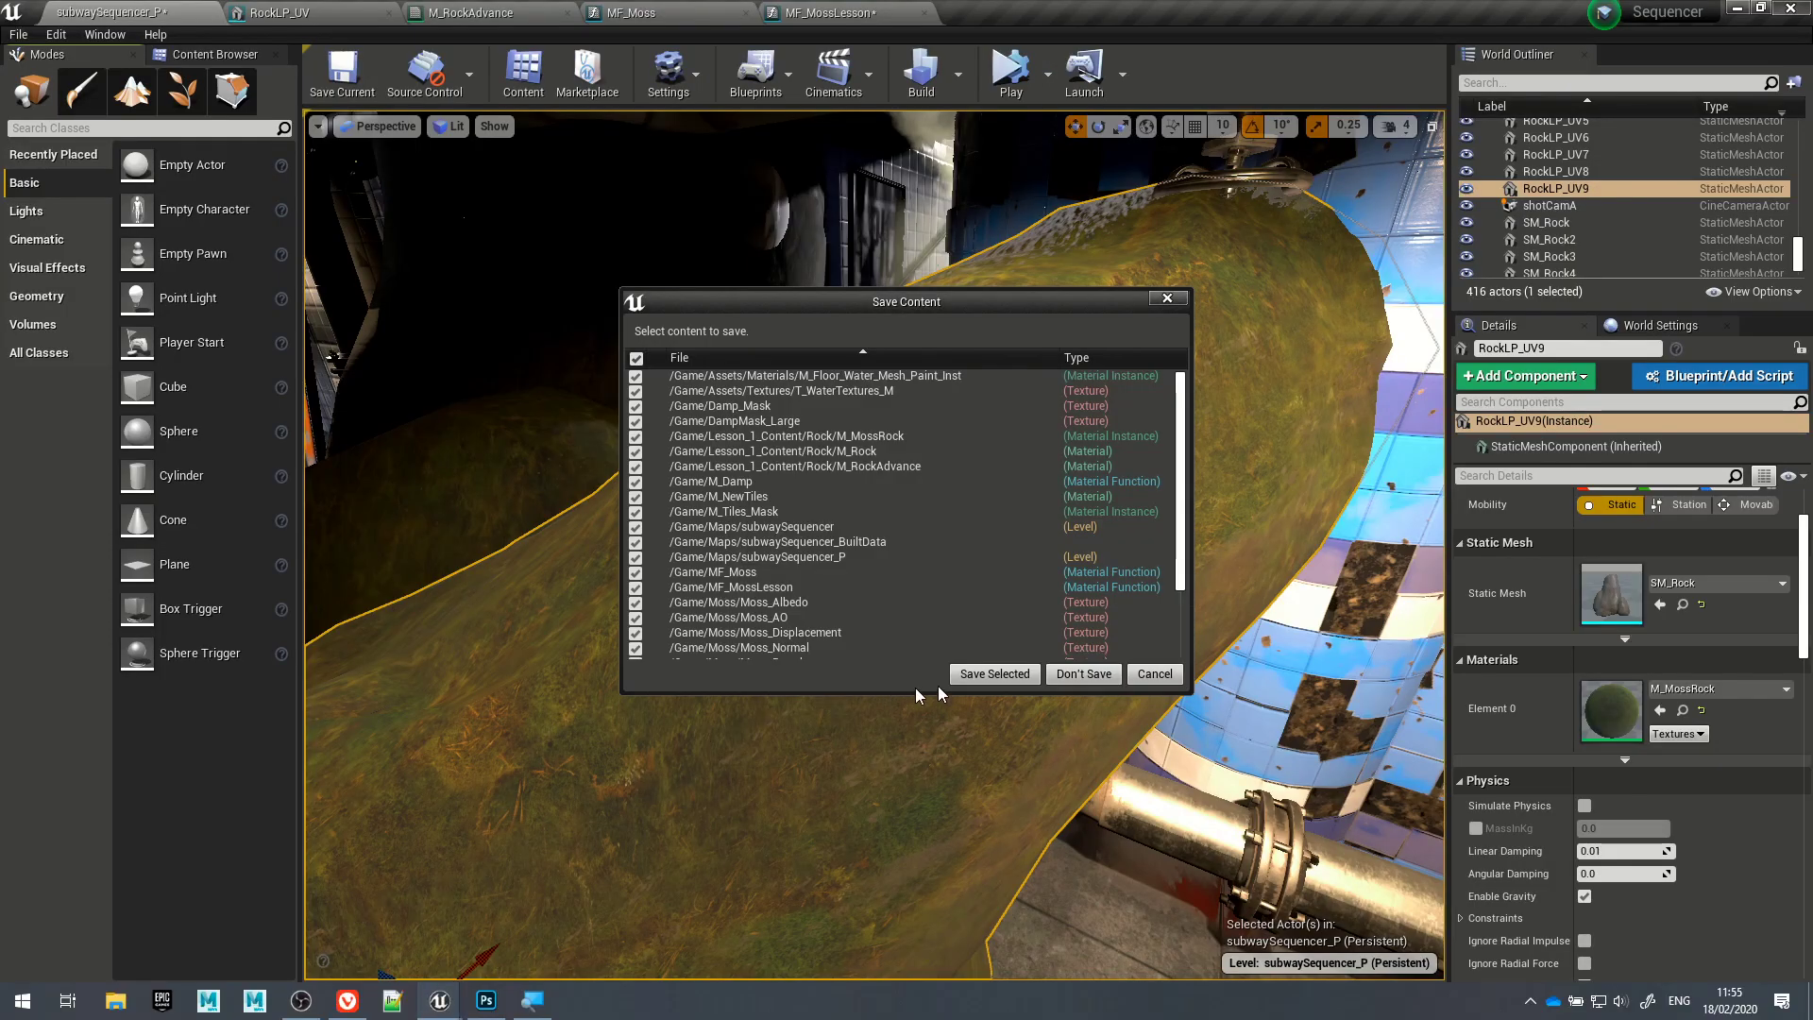
click(1011, 674)
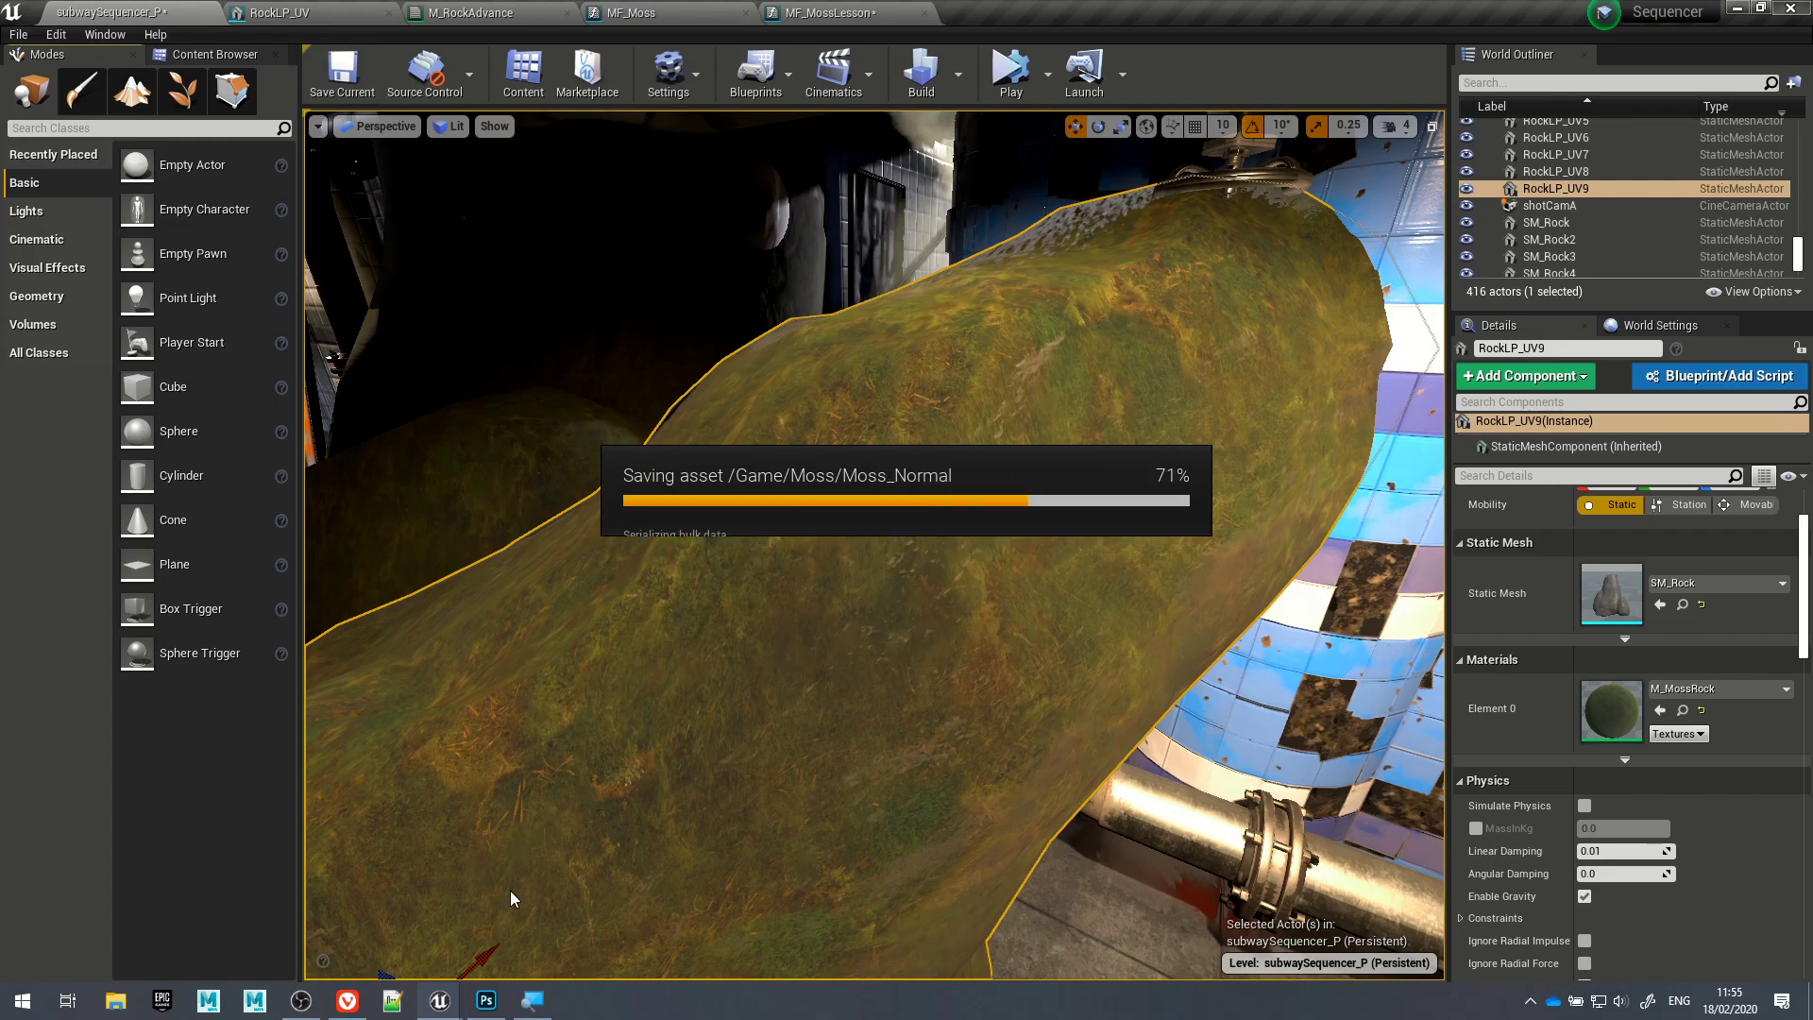
click(321, 1007)
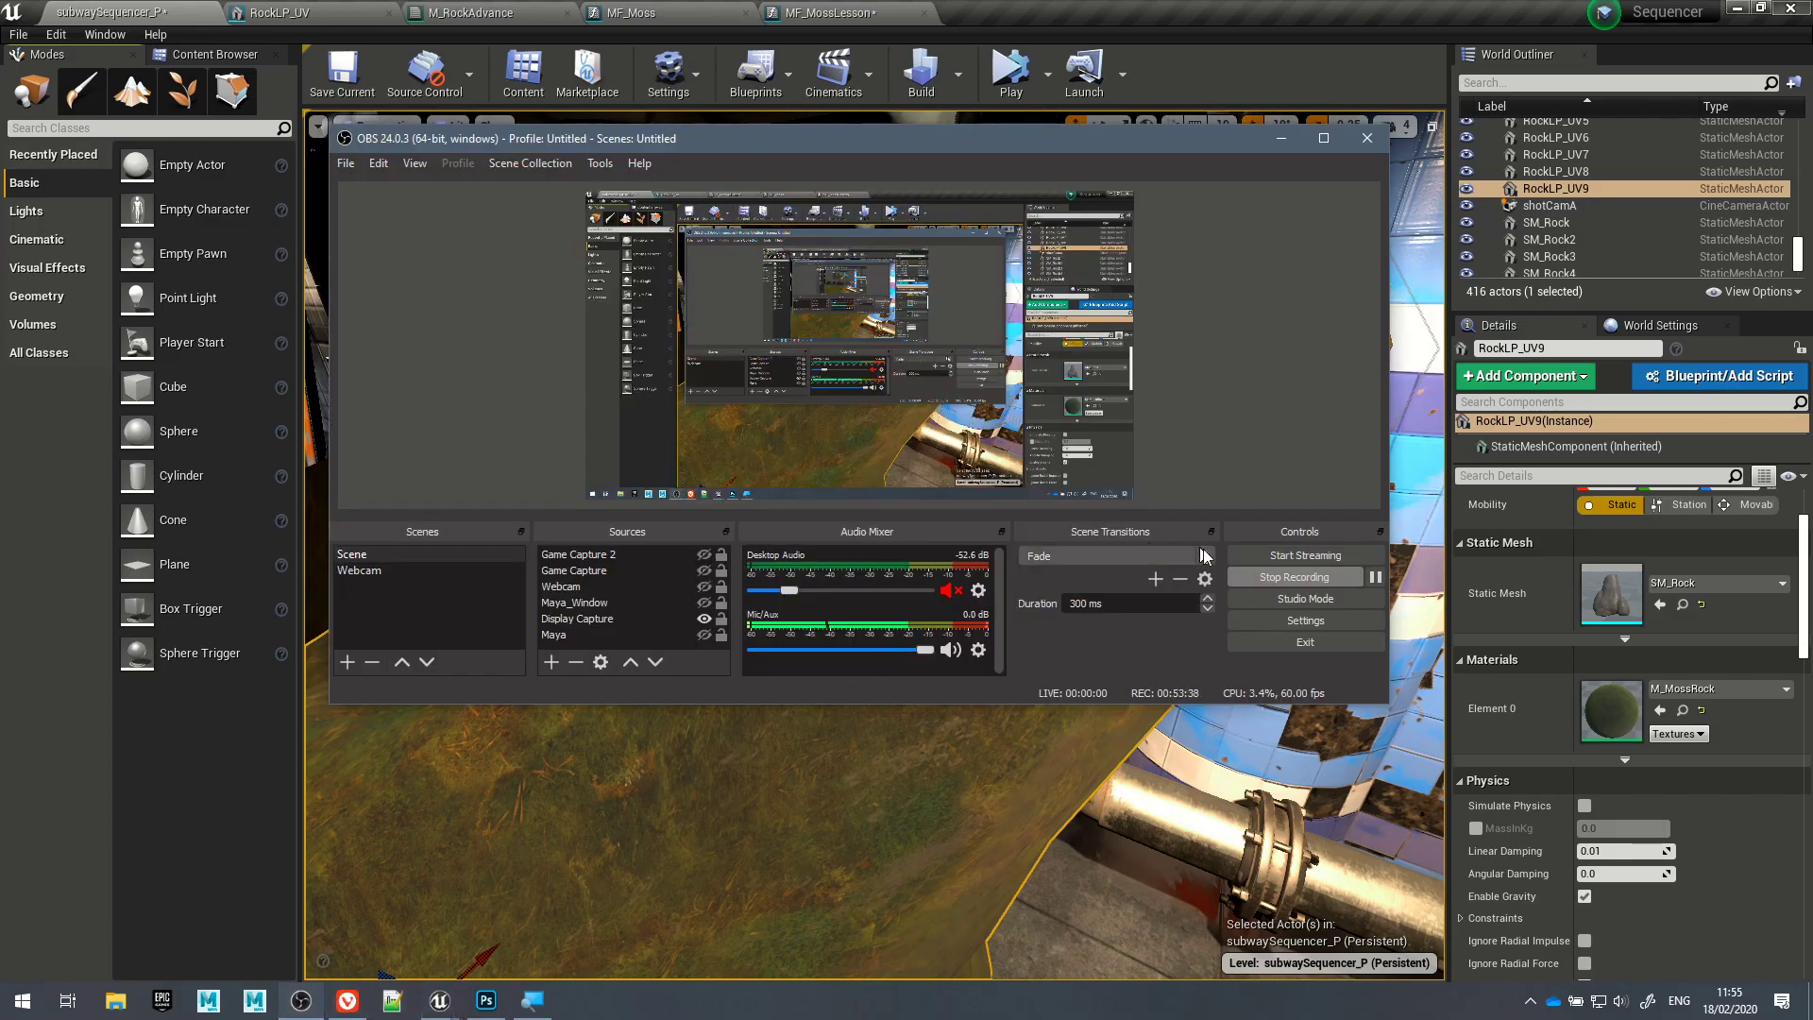